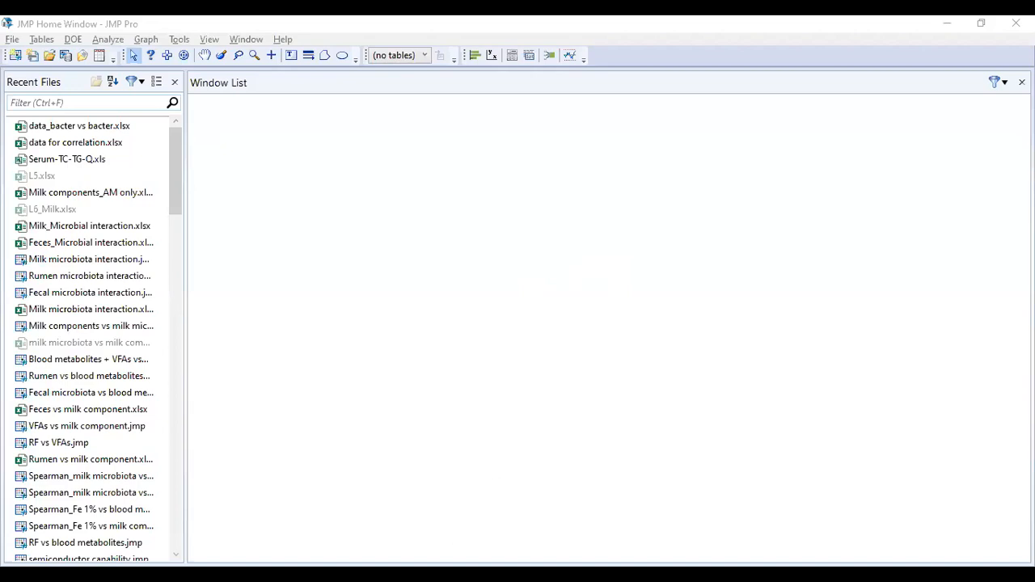
click(522, 191)
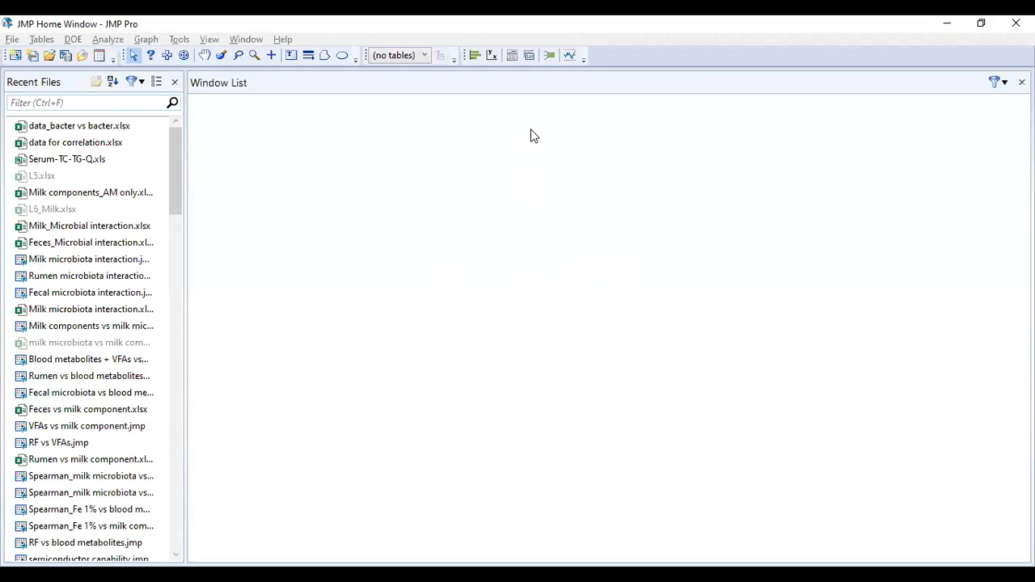
click(534, 135)
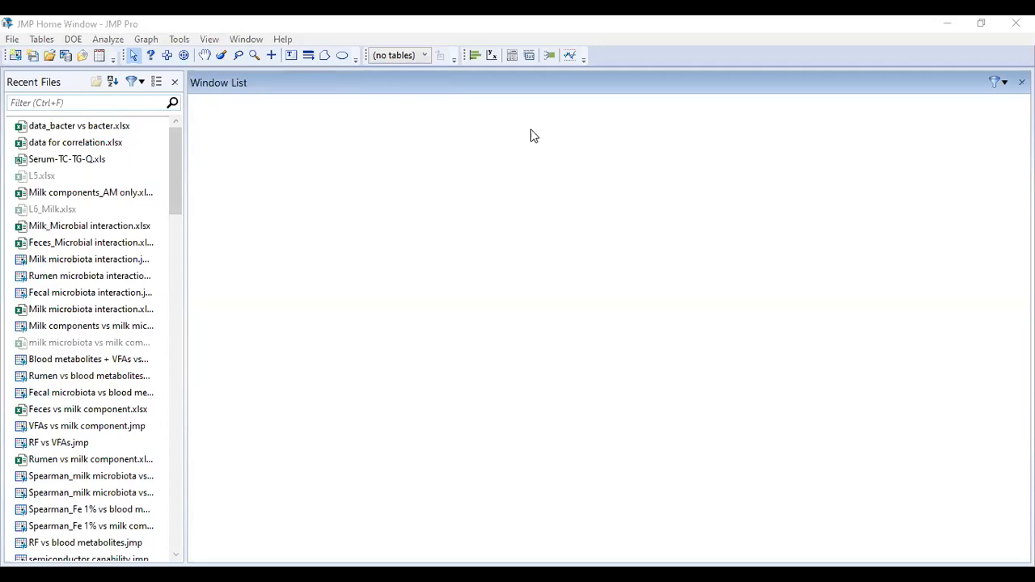
- Switch to the Cytoscape tutorial folder in File Explorer and open the L5_Feces.xlsx workbook
key(ctrl+n)
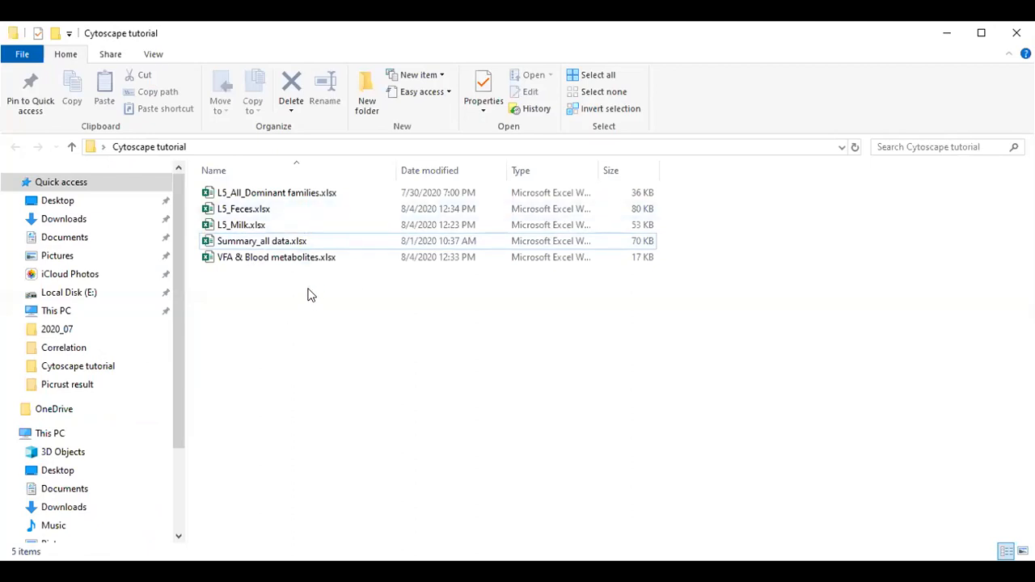
key(alt+Tab)
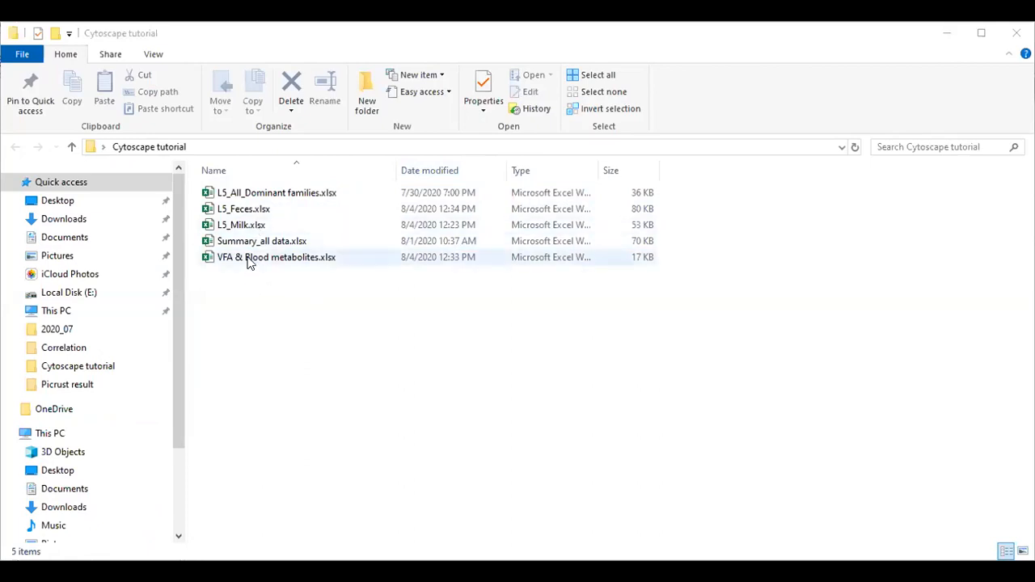
click(243, 226)
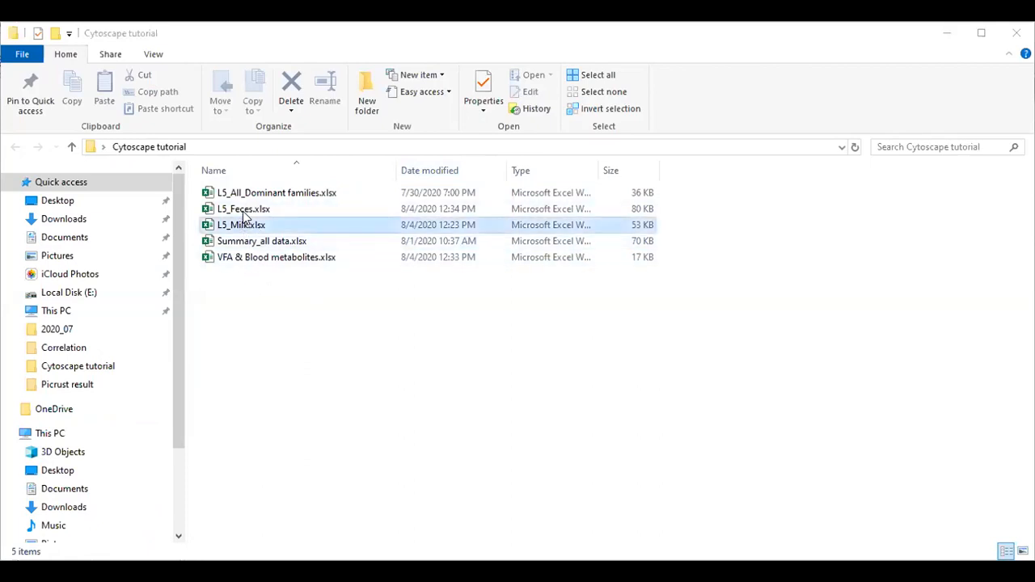
click(245, 210)
click(244, 224)
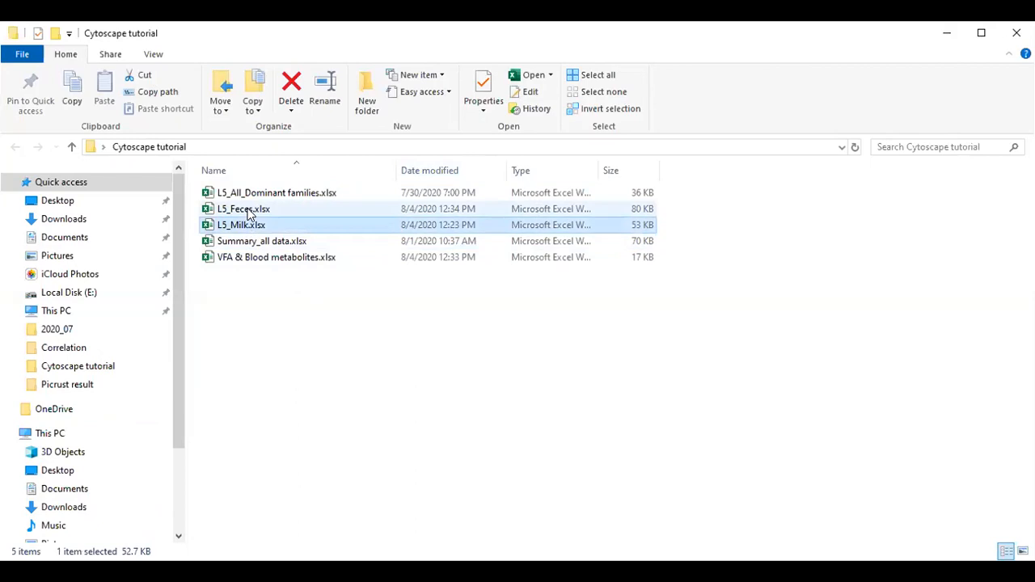
double_click(247, 211)
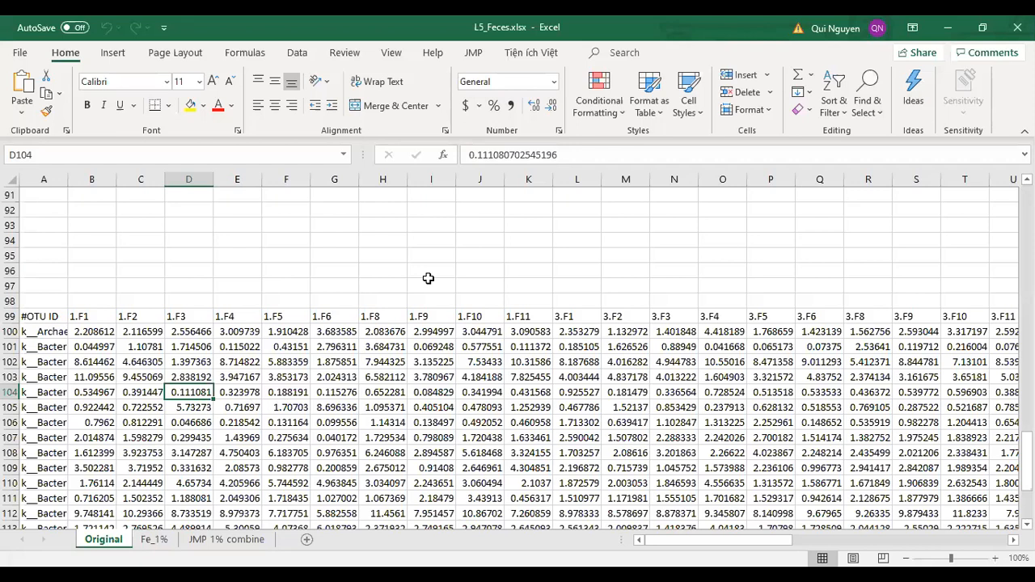
- Examine the abundance table on the Original sheet and read the full taxonomy names in the #OTU ID column
scroll(344, 348, down, 4)
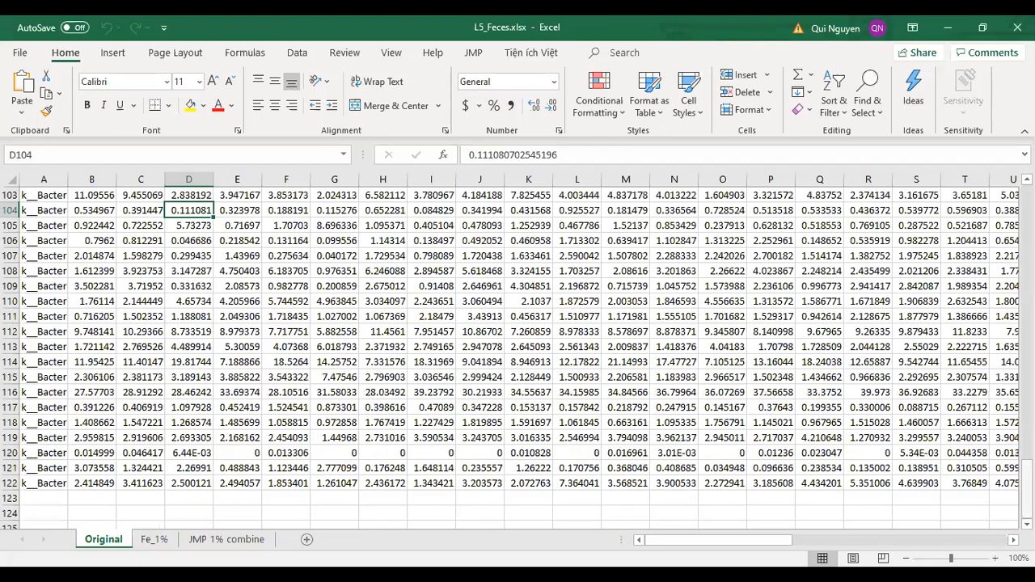
drag(1027, 489, 1027, 487)
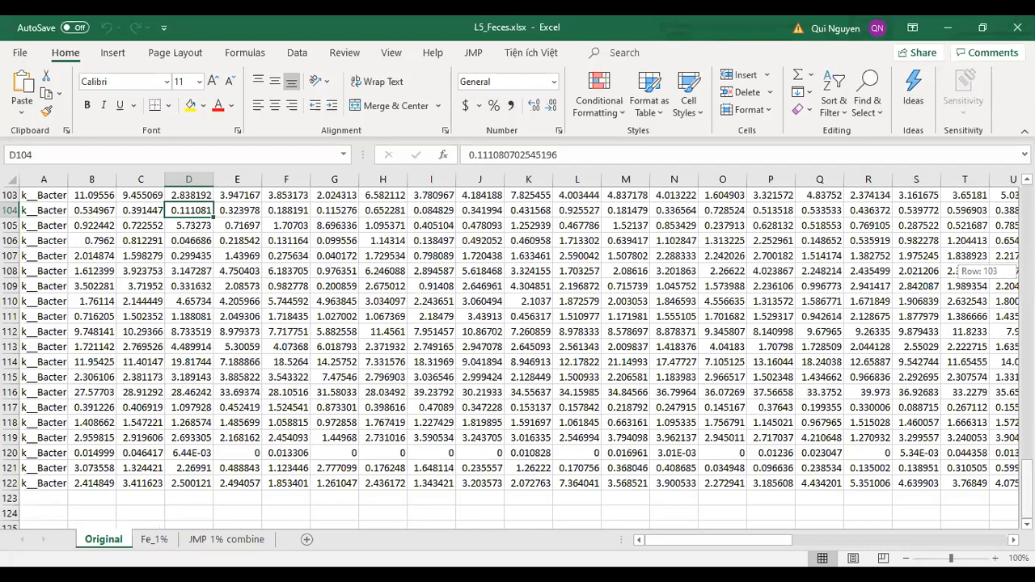
drag(1026, 271, 1026, 192)
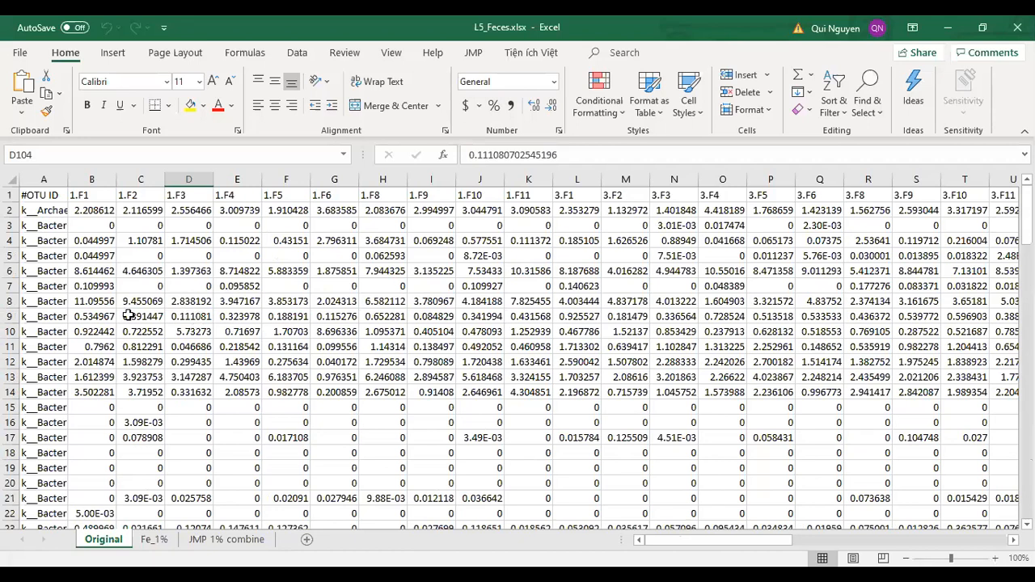
scroll(108, 313, down, 1)
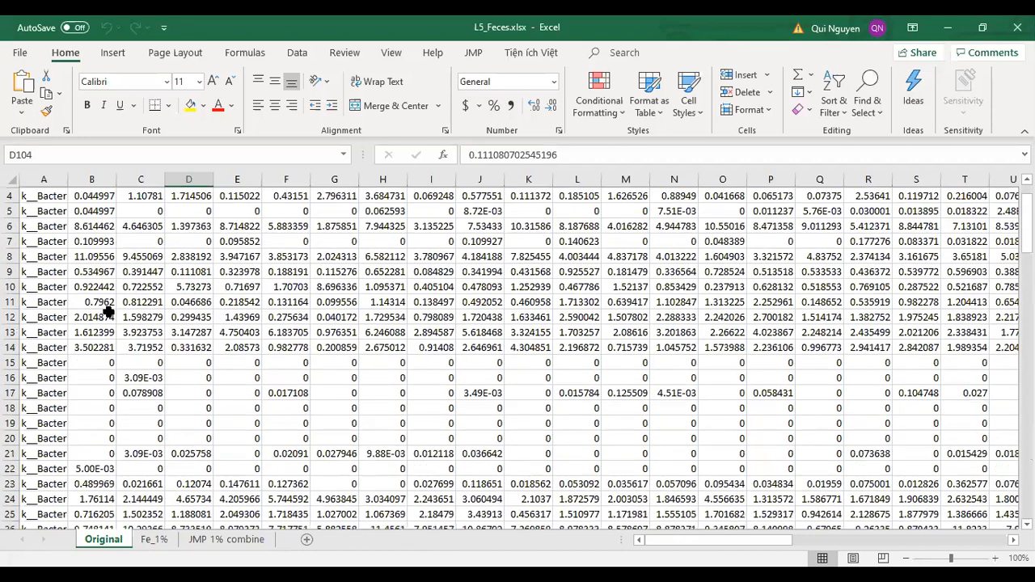
scroll(73, 259, up, 1)
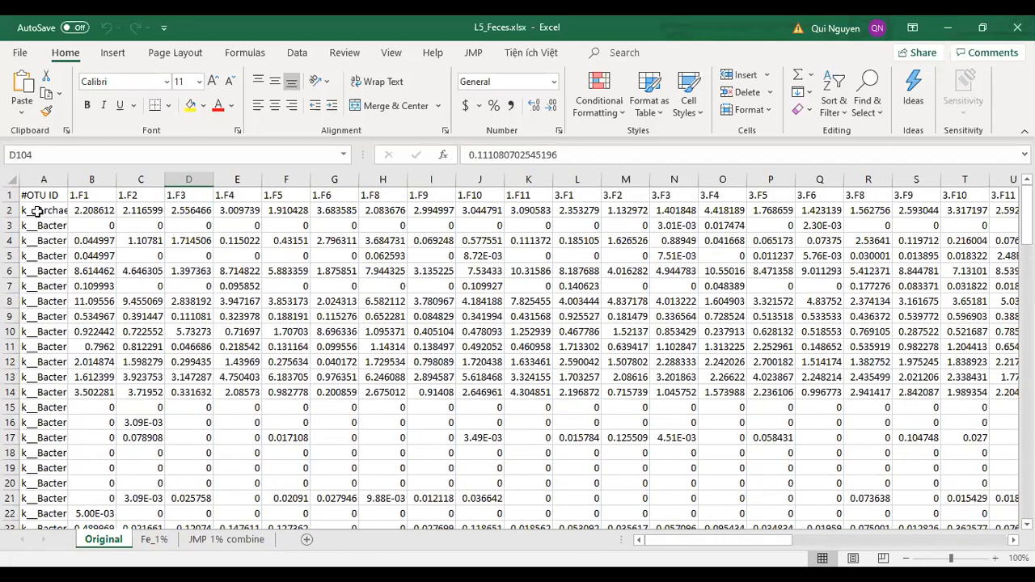
click(44, 198)
click(43, 214)
click(42, 226)
click(38, 254)
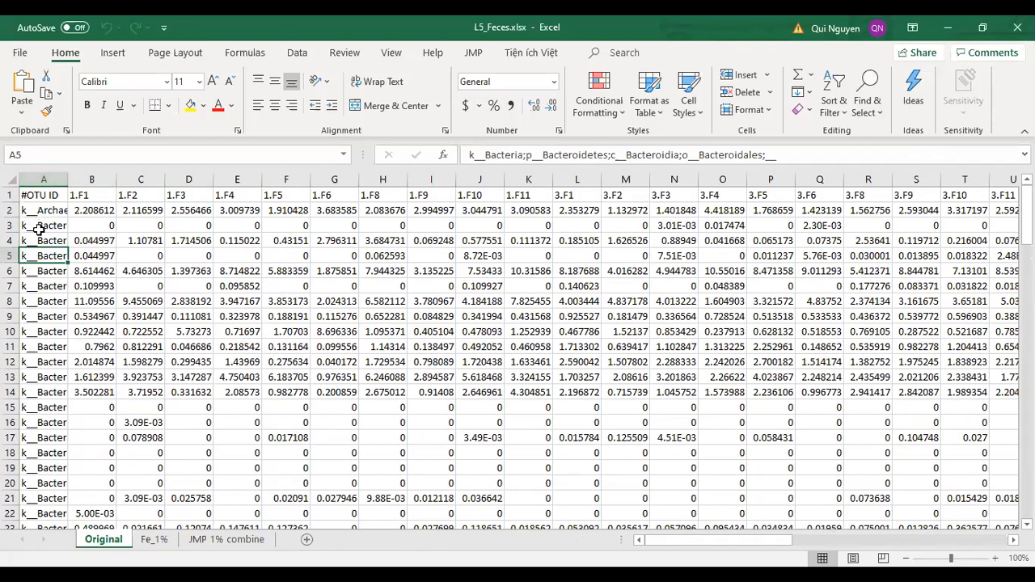
click(43, 178)
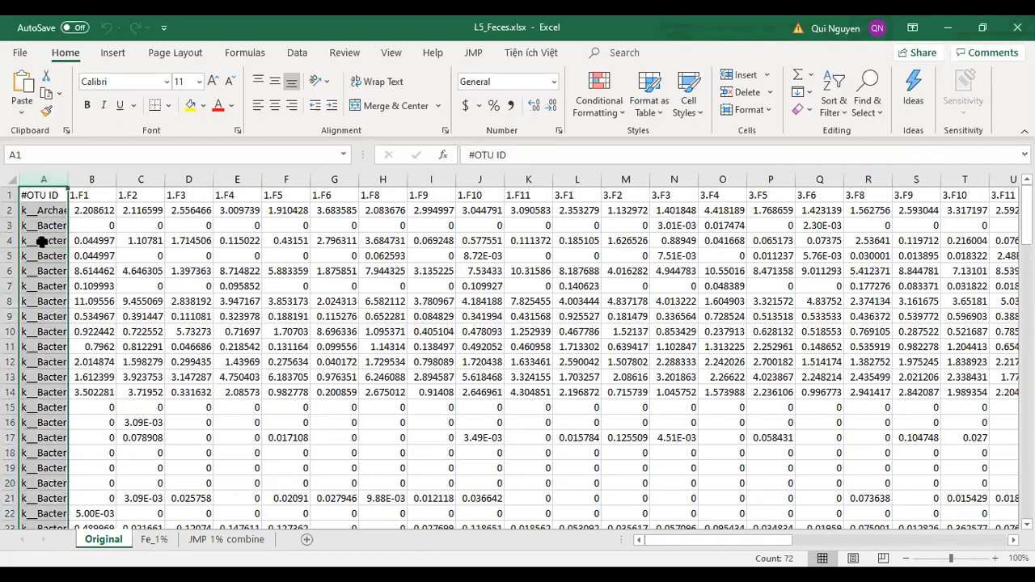
click(43, 215)
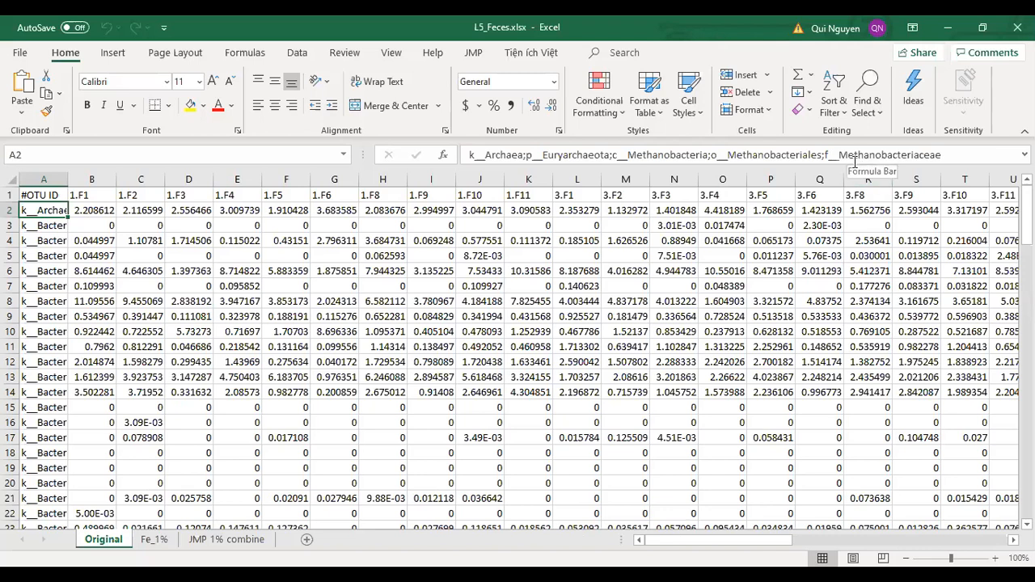
- Highlight all sample columns from 1.F1 to 7.F11 on the Original sheet to review their extent
drag(78, 179, 146, 179)
drag(215, 185, 1017, 179)
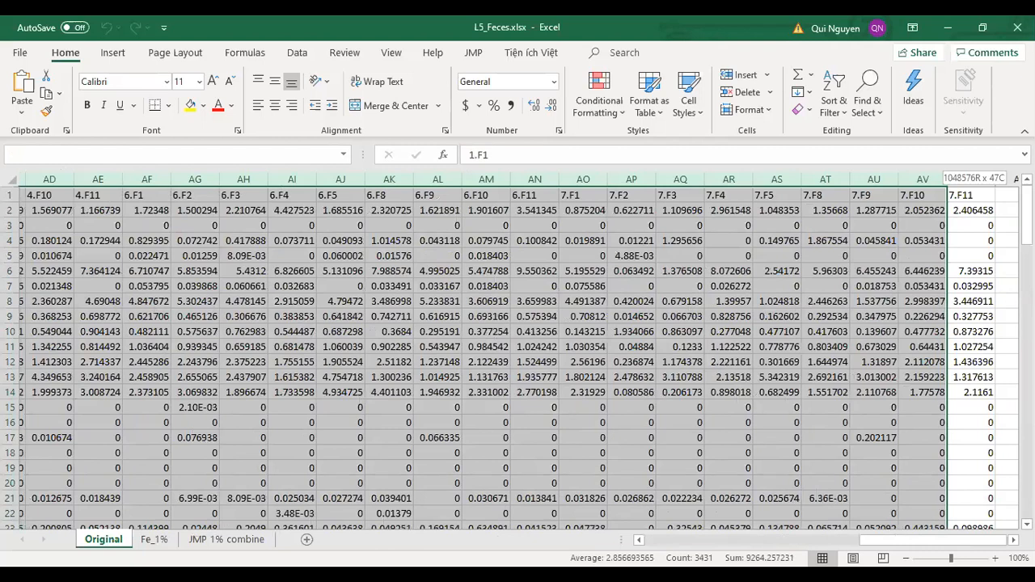
drag(1018, 179, 971, 179)
drag(915, 540, 646, 538)
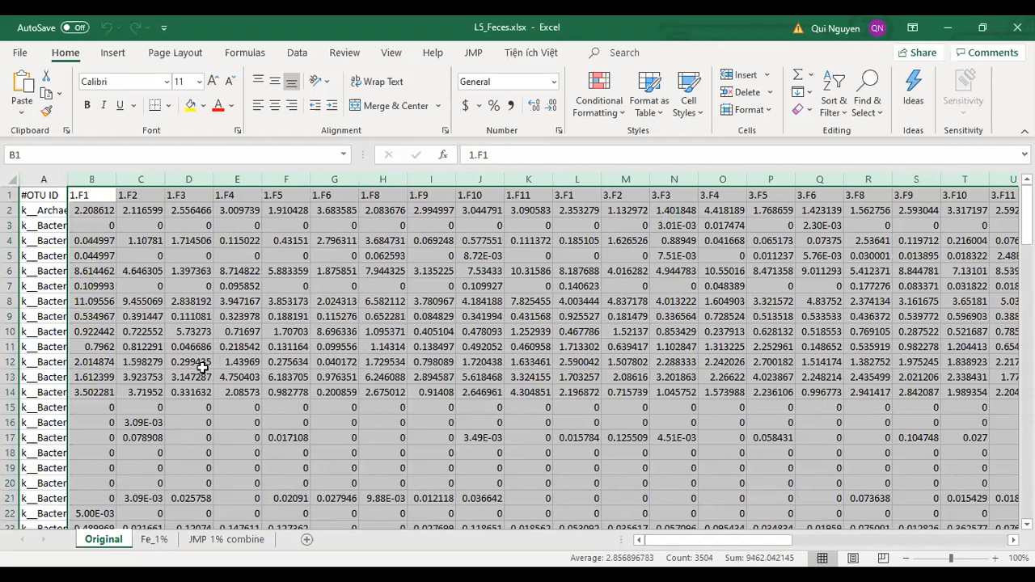
click(37, 224)
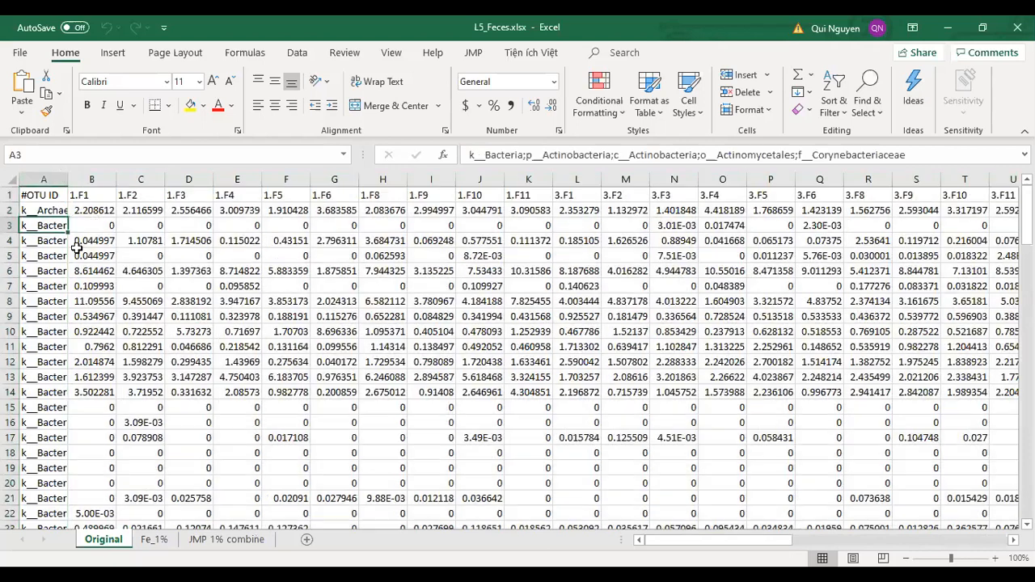
- Compare the diagonal >1 filter criteria below row 49 with the sample abundances at the start of the Original sheet
drag(1027, 212, 1027, 368)
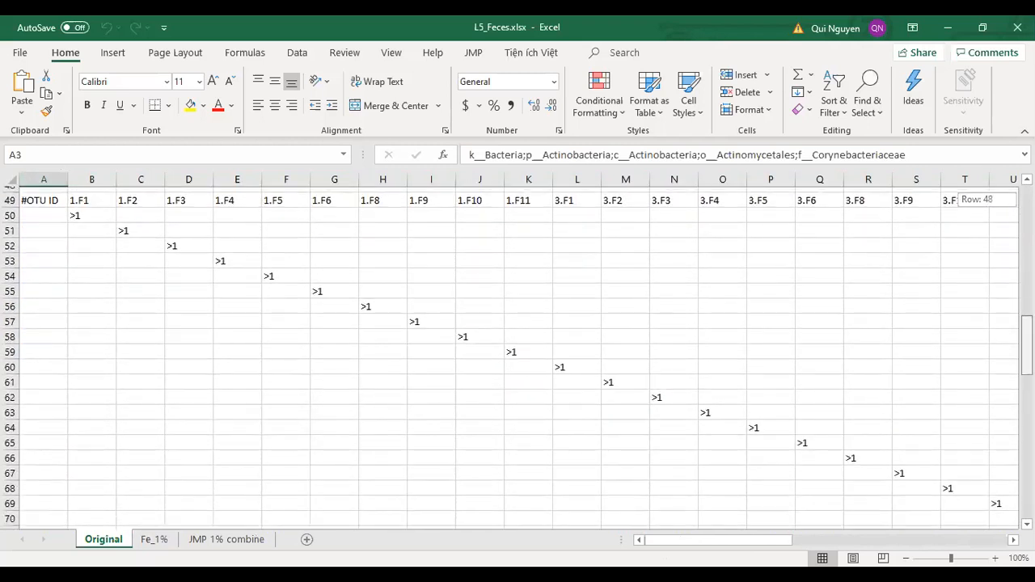
click(91, 212)
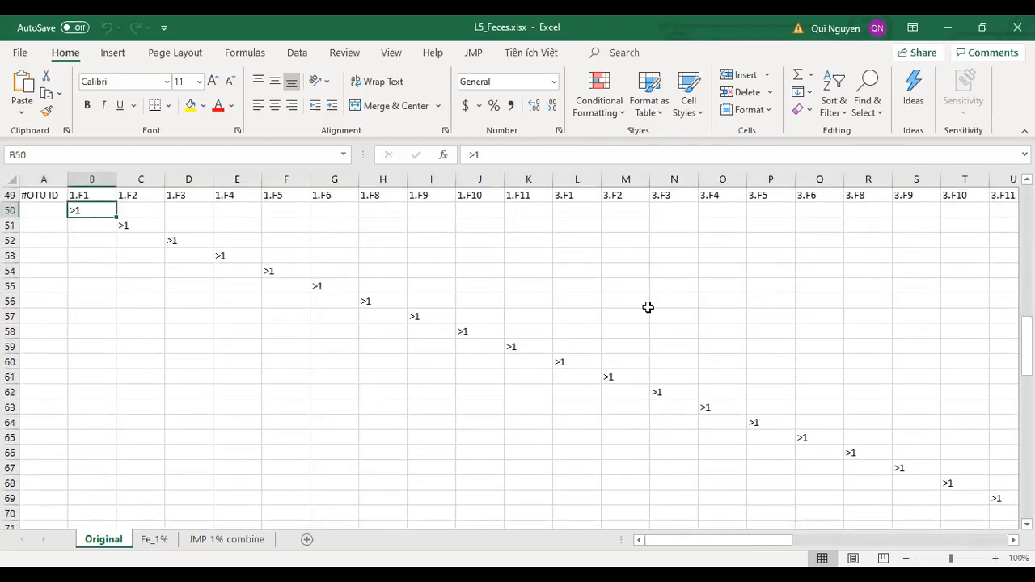
scroll(85, 208, up, 16)
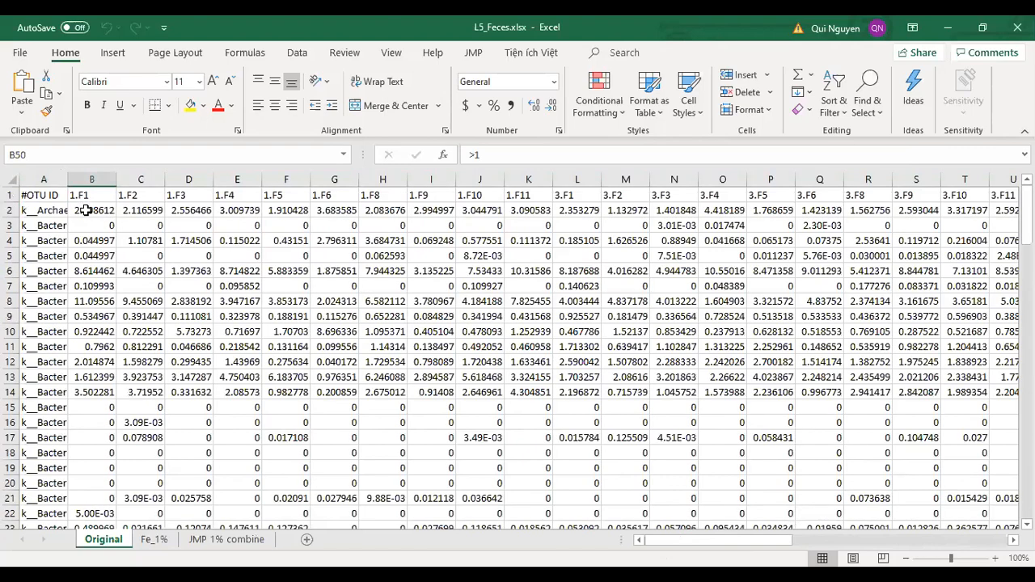
click(85, 210)
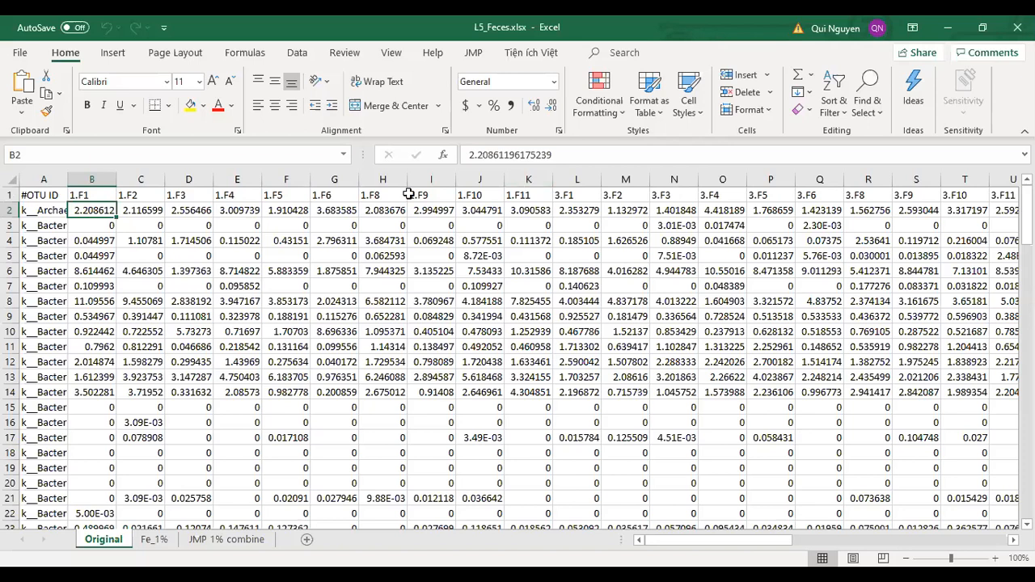
click(143, 210)
click(95, 211)
click(139, 271)
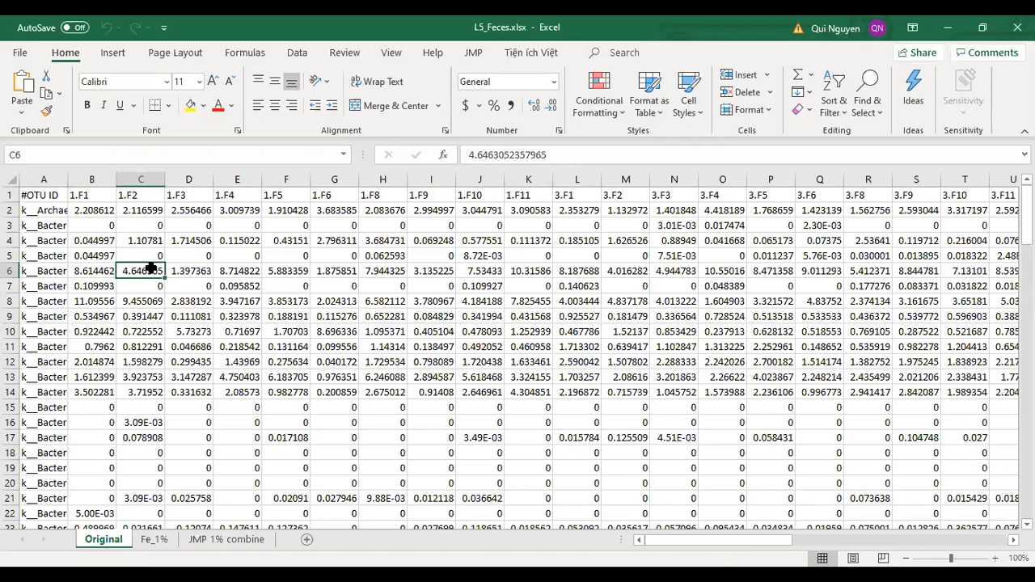
drag(1026, 214, 1026, 340)
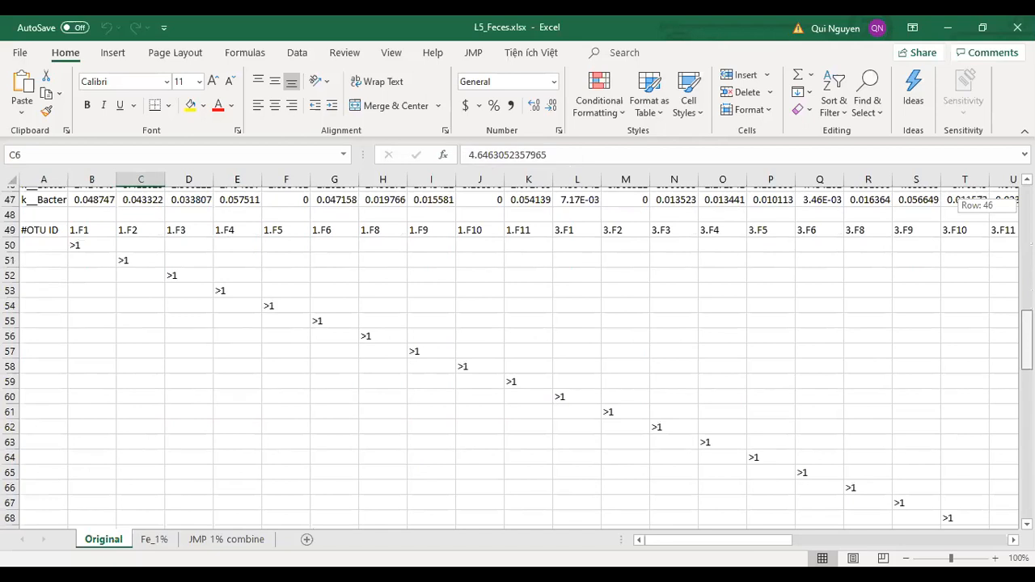
click(134, 261)
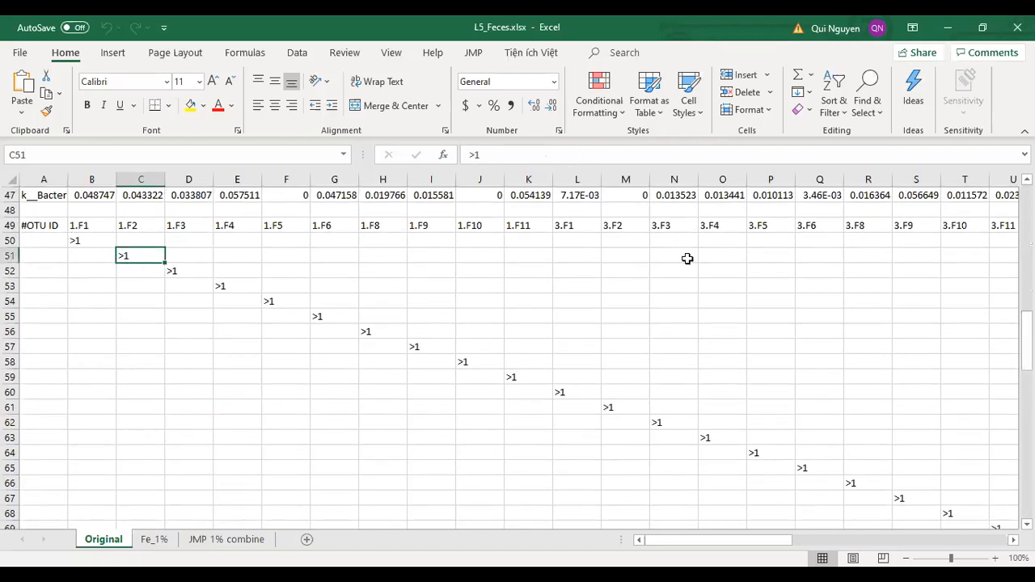
drag(1026, 368, 1027, 220)
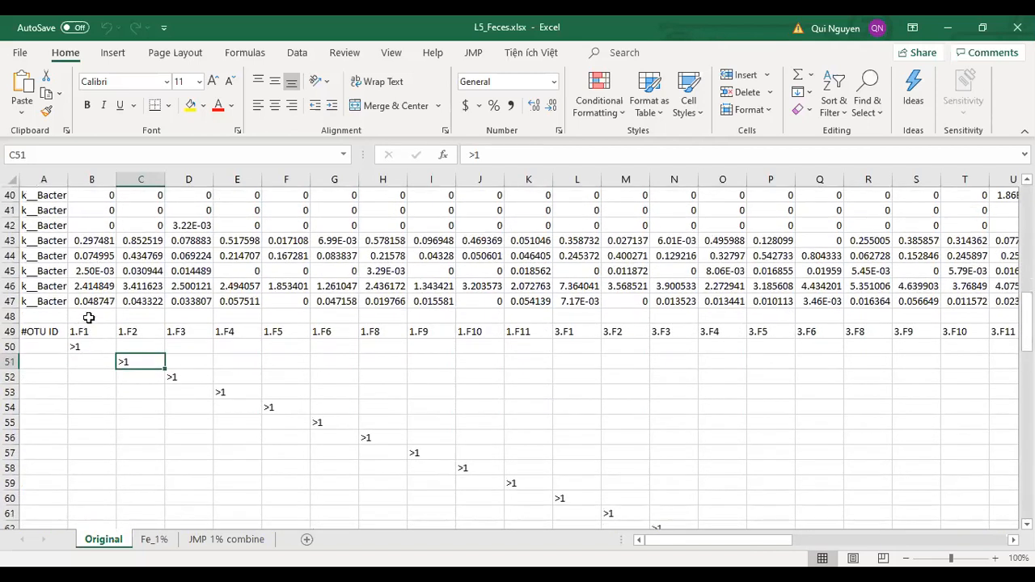
- Highlight the criteria range in rows 49 to 97 and examine the filtered family table starting at row 99
drag(11, 332, 73, 409)
scroll(199, 350, down, 1)
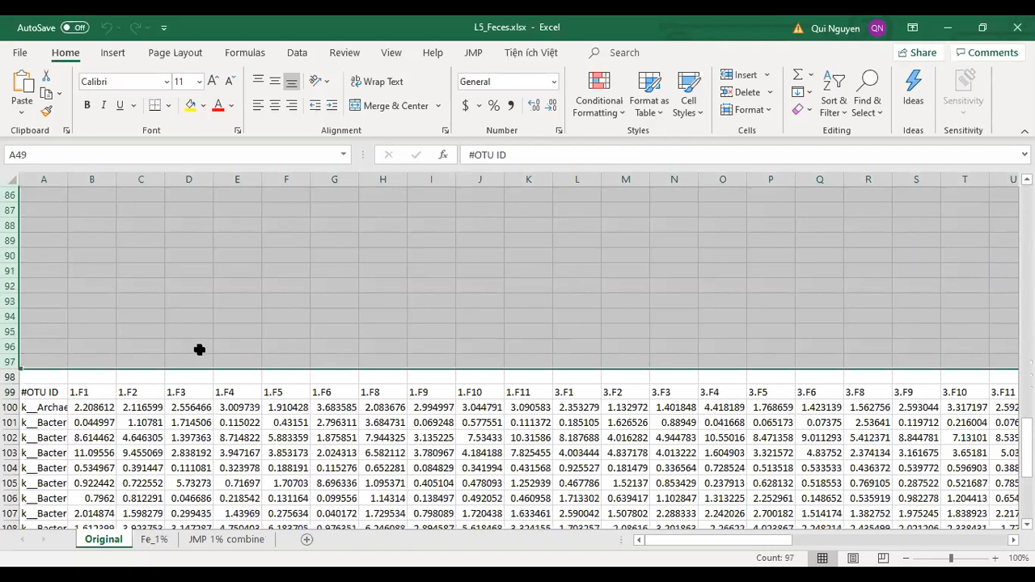
click(224, 453)
scroll(219, 434, down, 4)
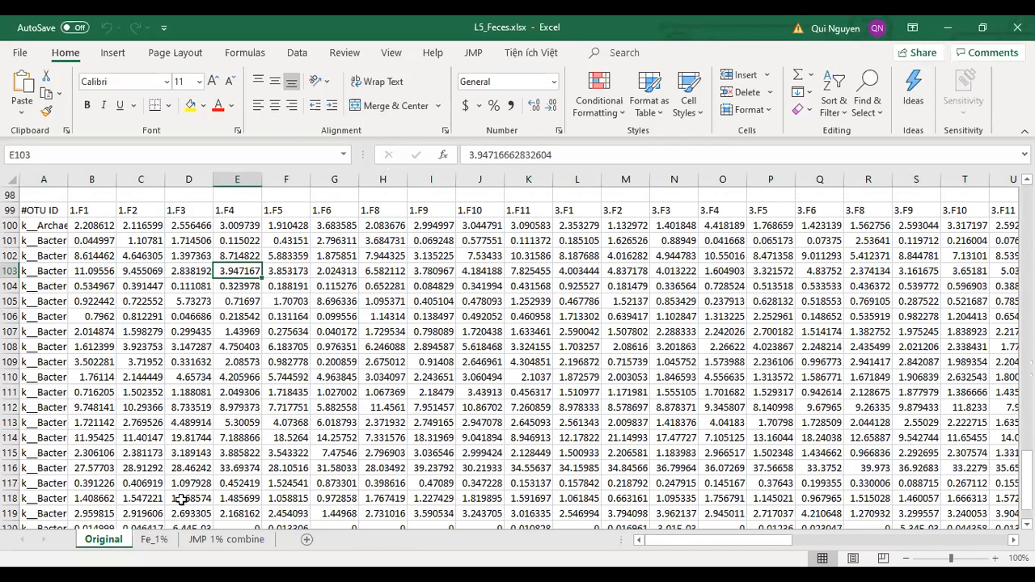
- Show the Fe_1% sheet and review its Phylum and Family columns alongside the sample values
click(155, 540)
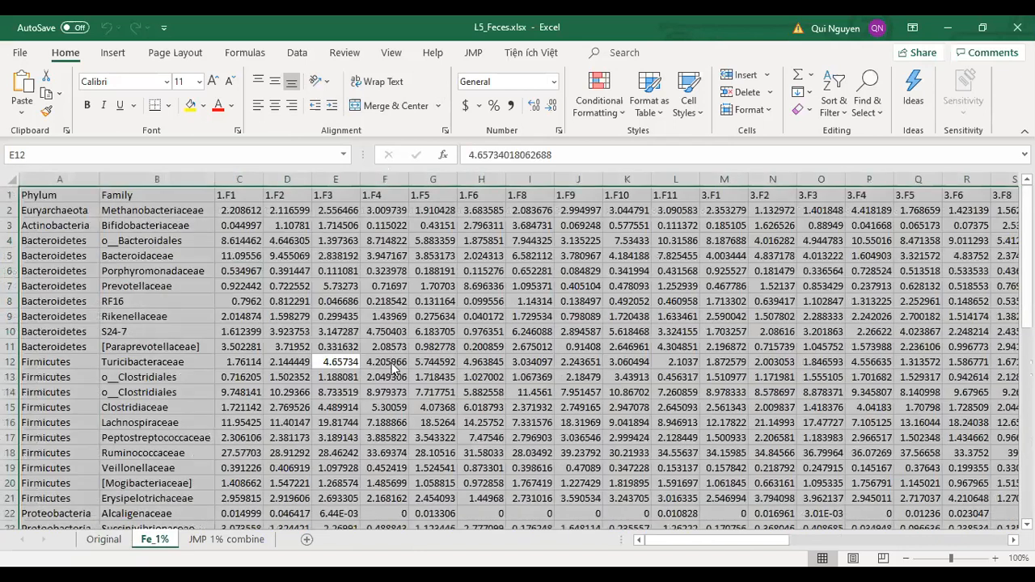
scroll(428, 303, down, 1)
scroll(428, 303, up, 1)
click(327, 314)
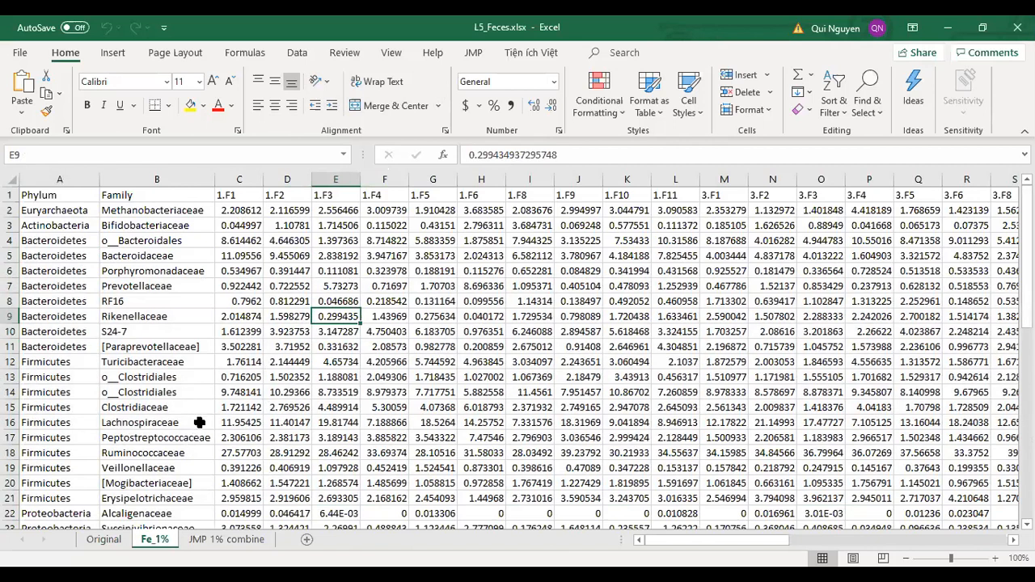
click(169, 291)
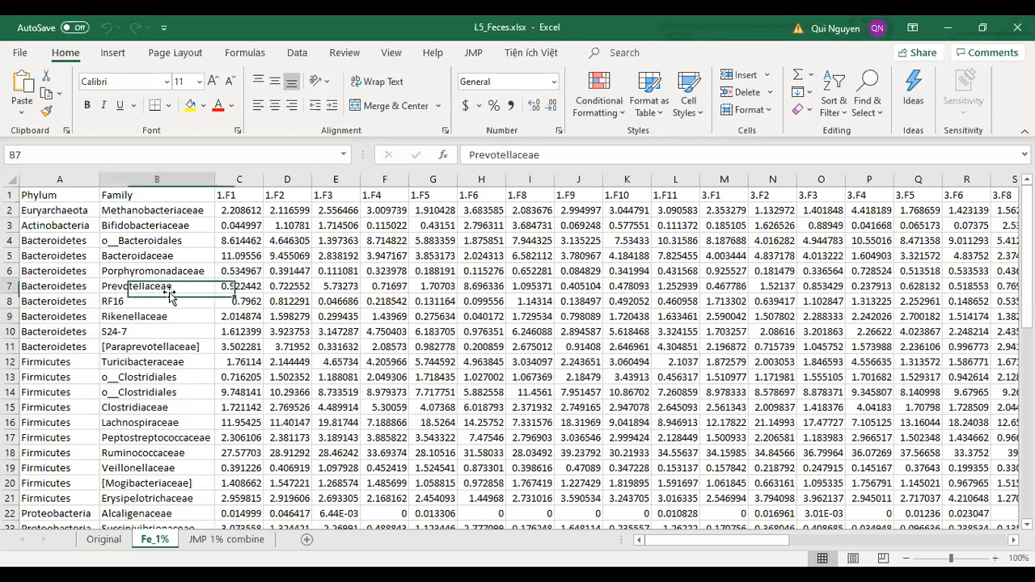
click(336, 343)
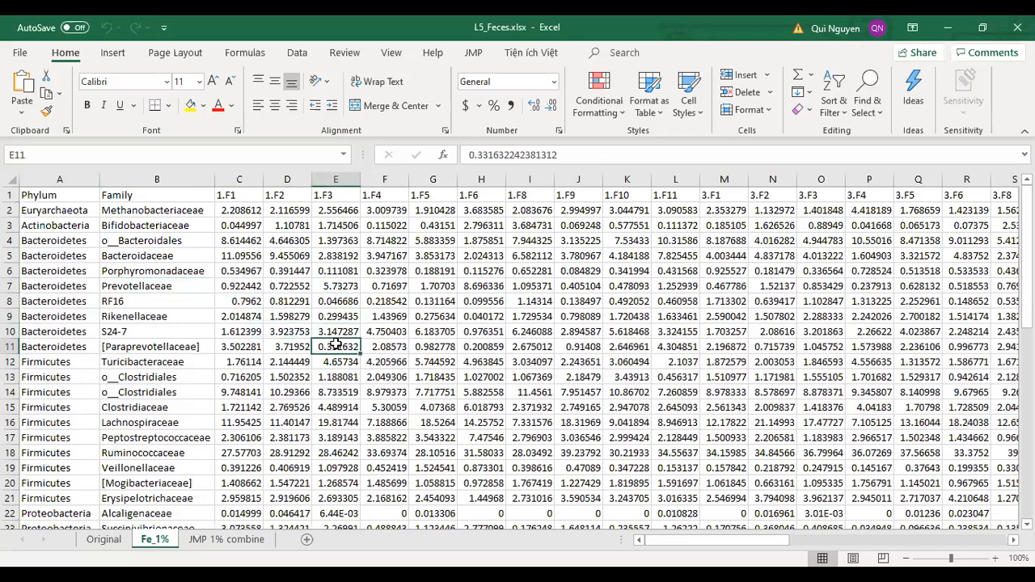
- Copy the entire Fe_1% table and paste it transposed into a new sheet, so that samples run down the rows
key(ctrl+a)
key(ctrl+c)
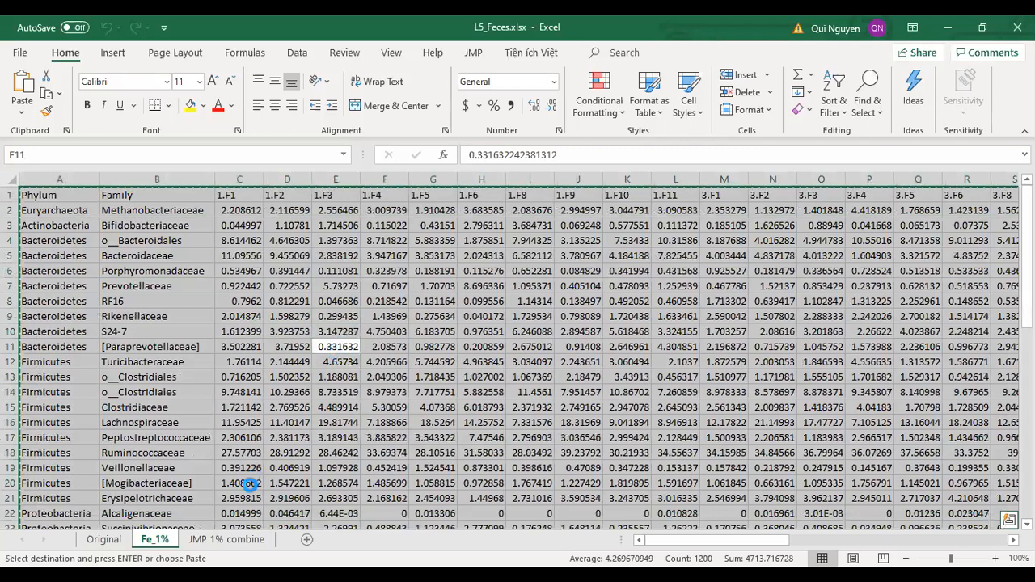
click(234, 547)
click(284, 314)
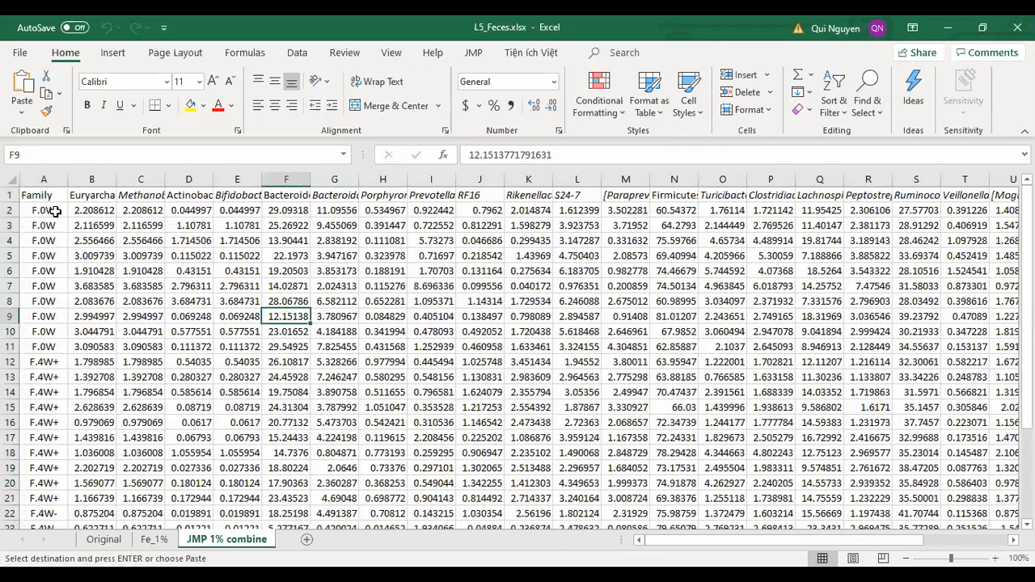
click(305, 539)
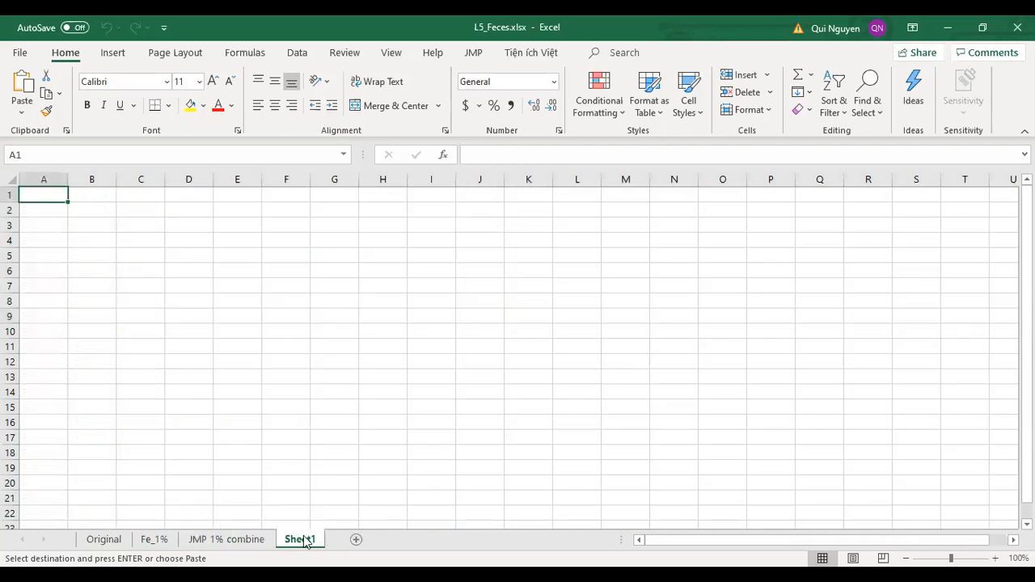
click(22, 113)
click(67, 185)
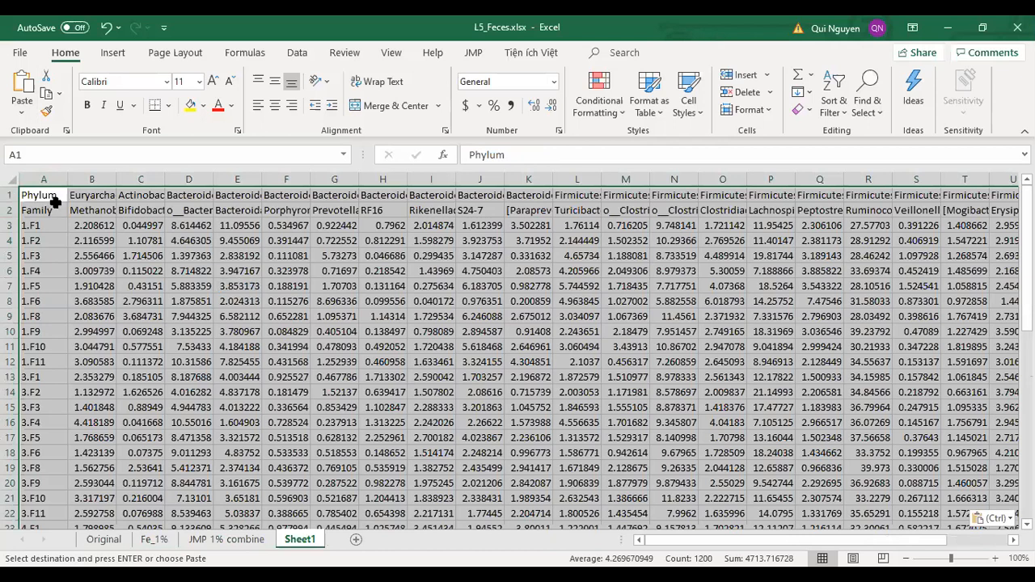
- Examine the transposed phylum and family columns and compare them with the layout of the JMP 1% combine sheet
click(92, 180)
click(129, 180)
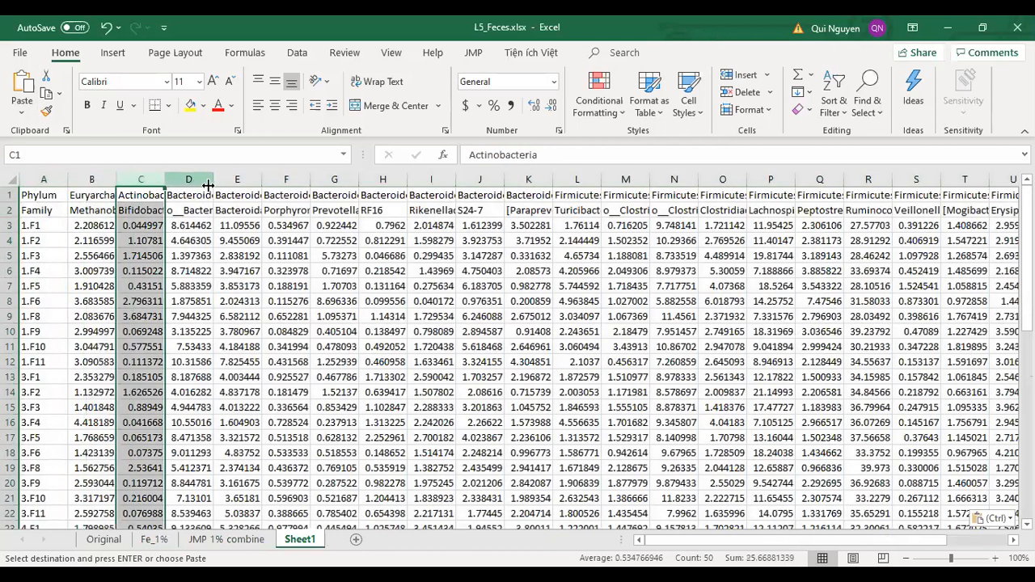
click(287, 179)
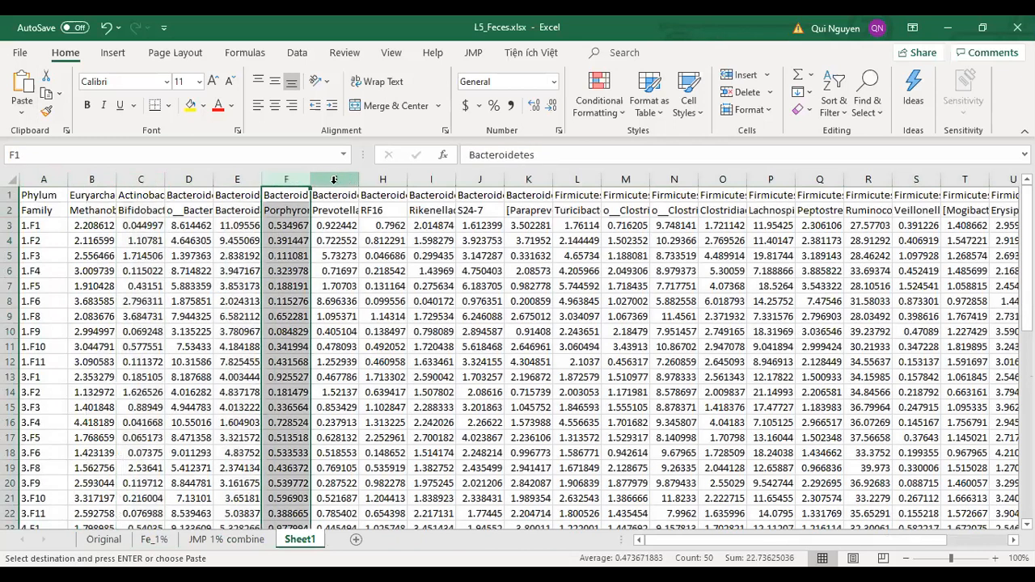
click(337, 180)
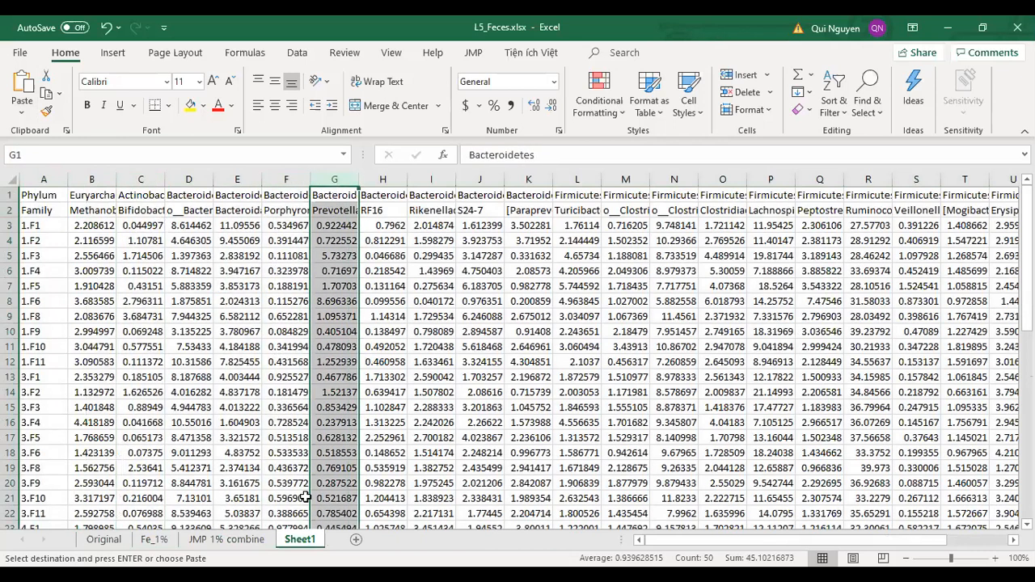
click(250, 540)
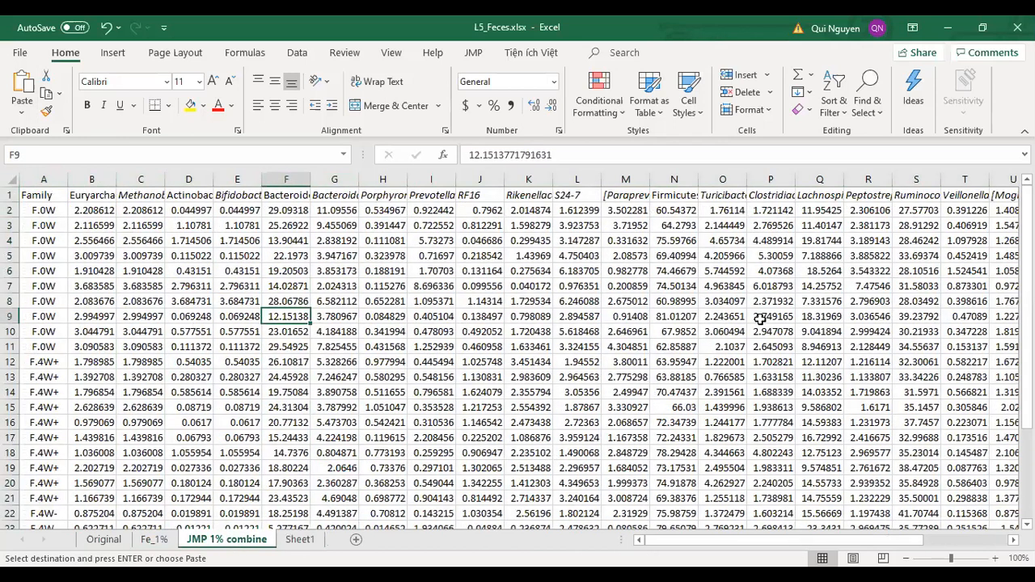
scroll(429, 236, down, 1)
scroll(429, 236, up, 1)
- Delete Sheet1 with the transposed table from the workbook
click(300, 540)
right_click(301, 540)
click(331, 354)
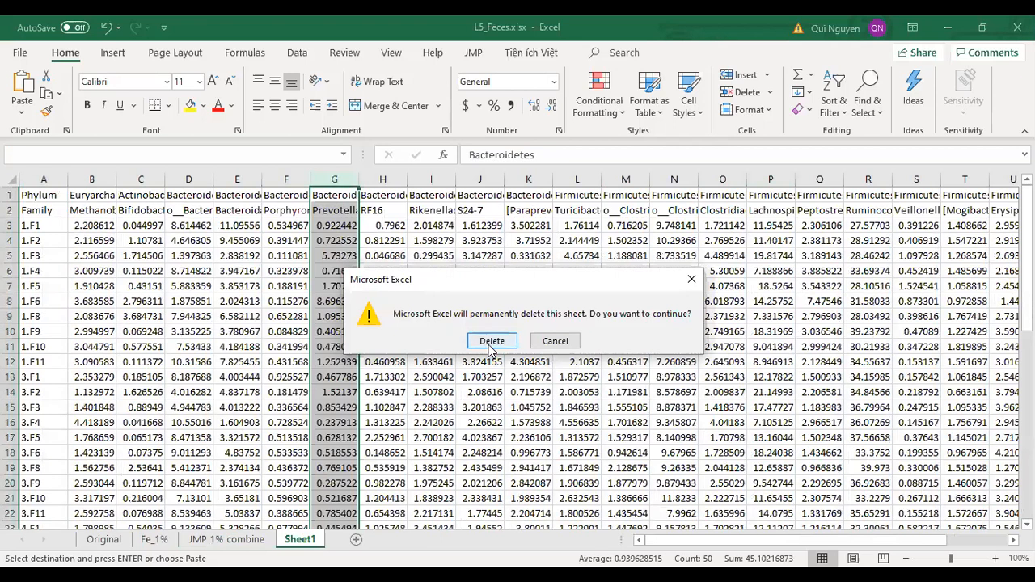
click(485, 343)
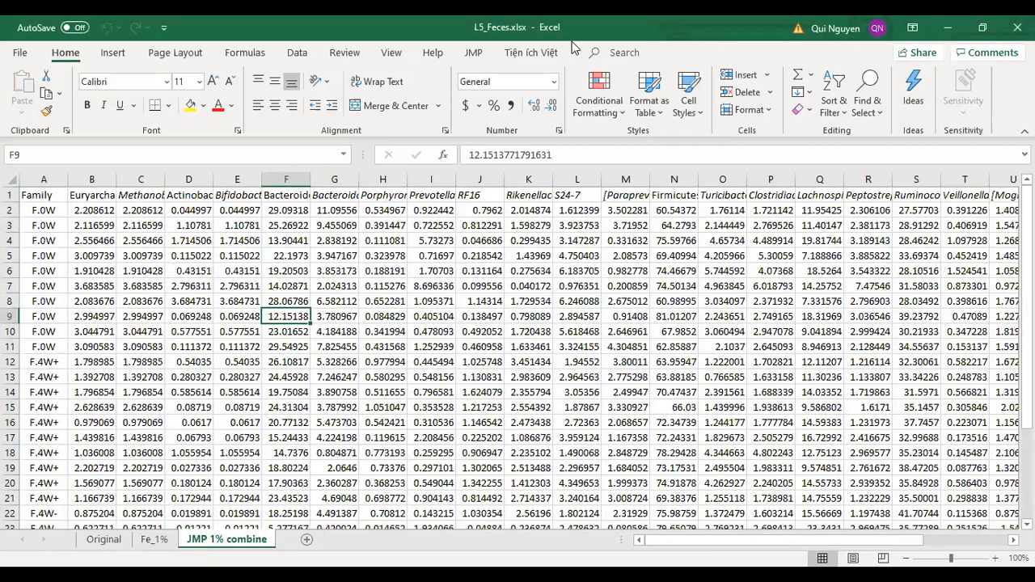
- Save the workbook, then switch to JMP and open L5_Feces.xlsx from the Desktop's Cytoscape tutorial folder
key(ctrl+s)
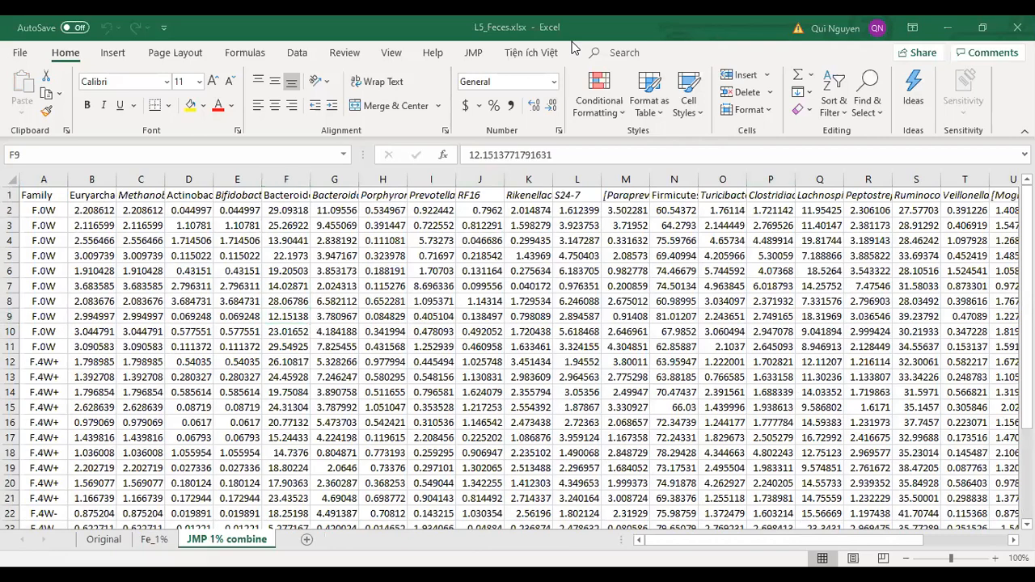
key(alt+Tab)
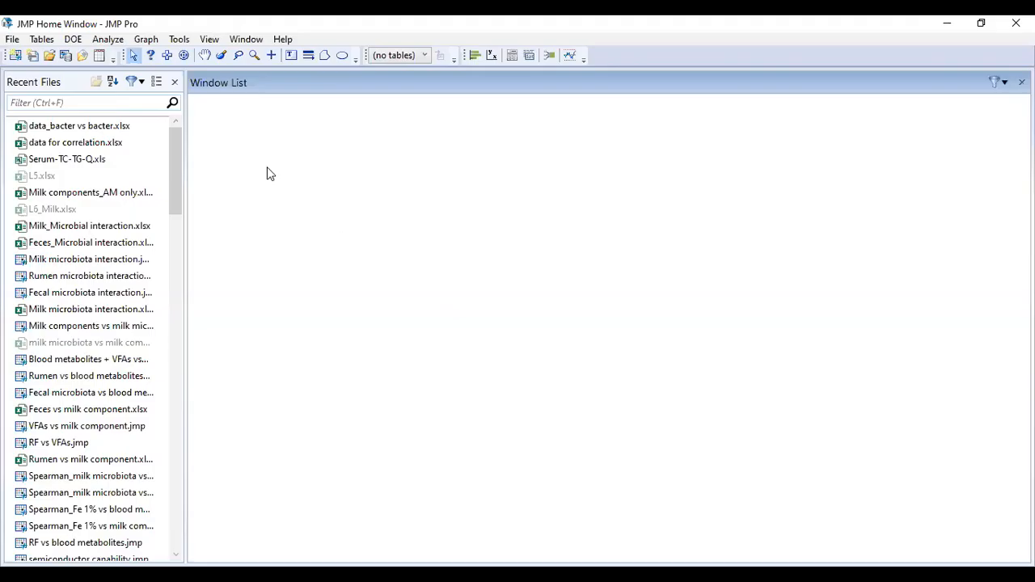
click(49, 55)
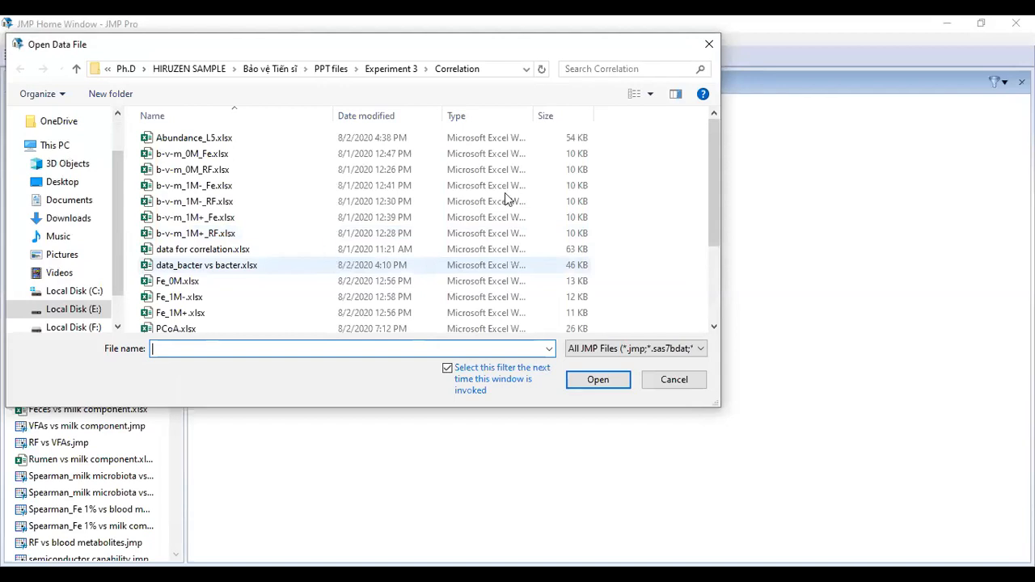
click(63, 182)
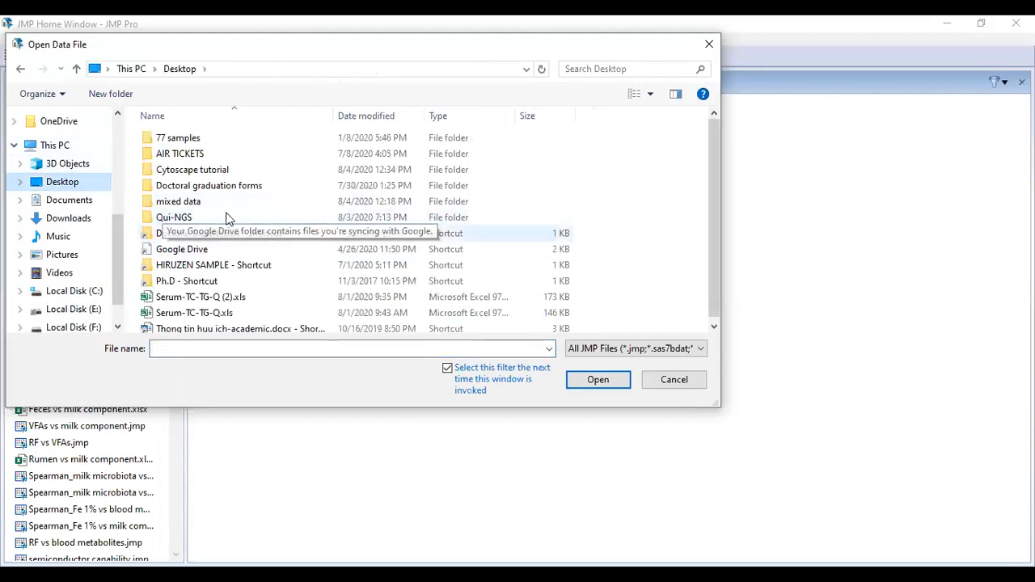
double_click(220, 170)
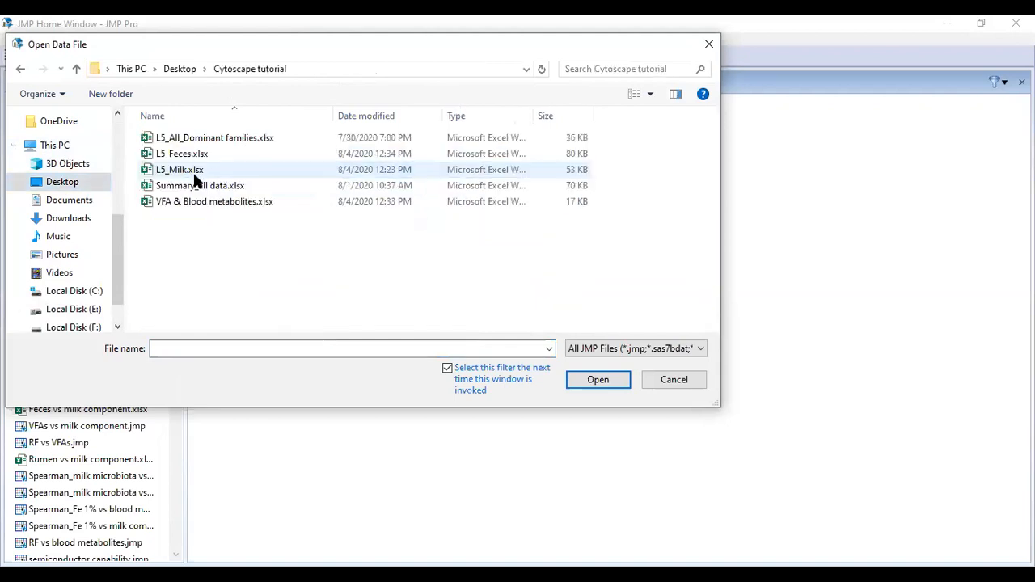
click(191, 155)
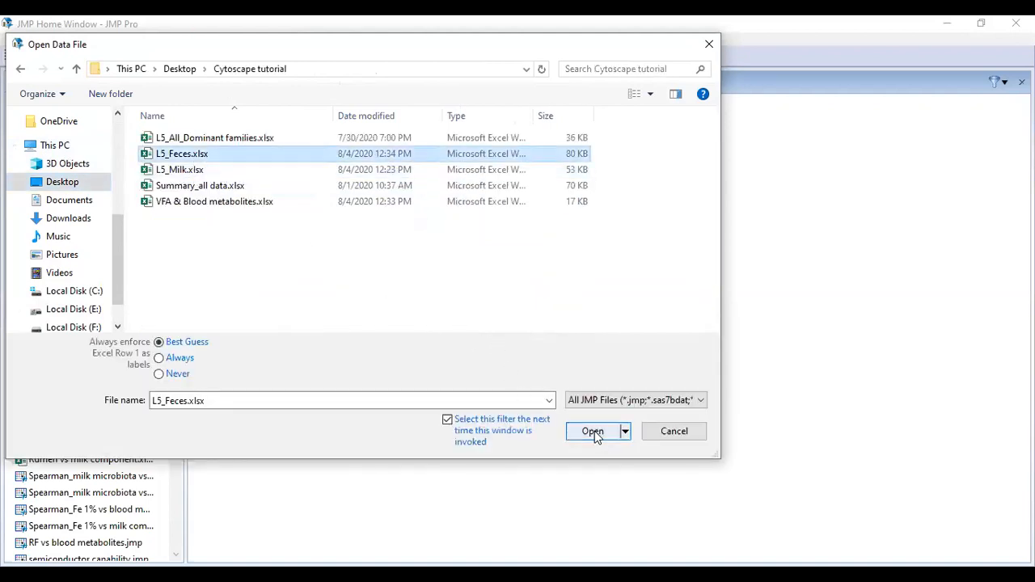
click(594, 432)
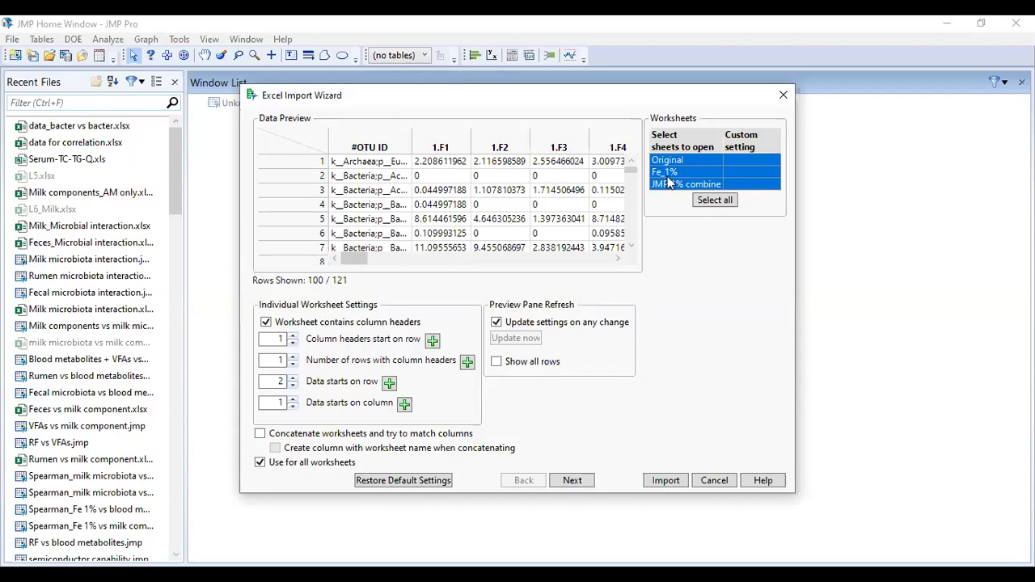
- Import only the JMP 1% combine worksheet and maximize its data table
click(668, 183)
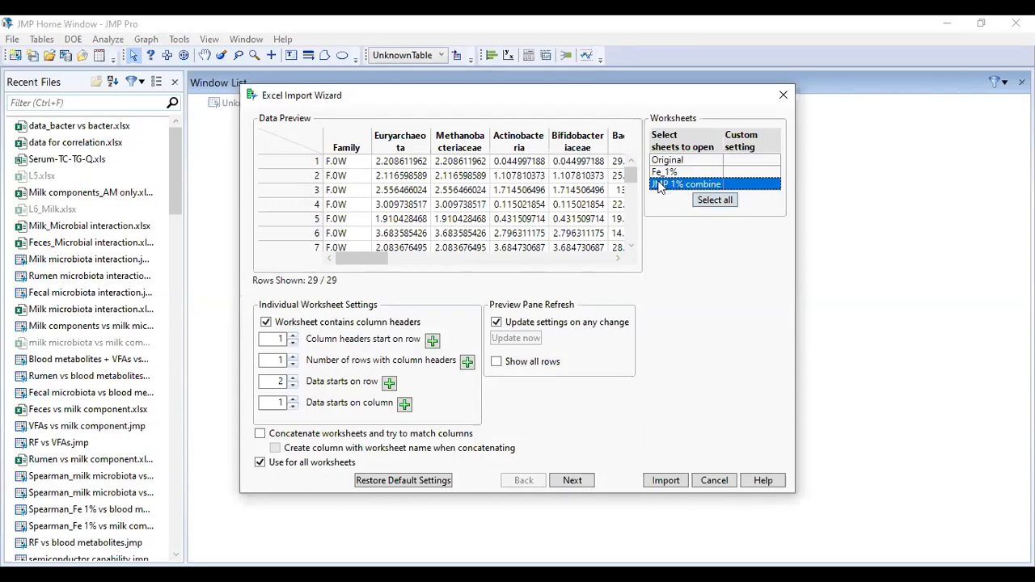
click(665, 481)
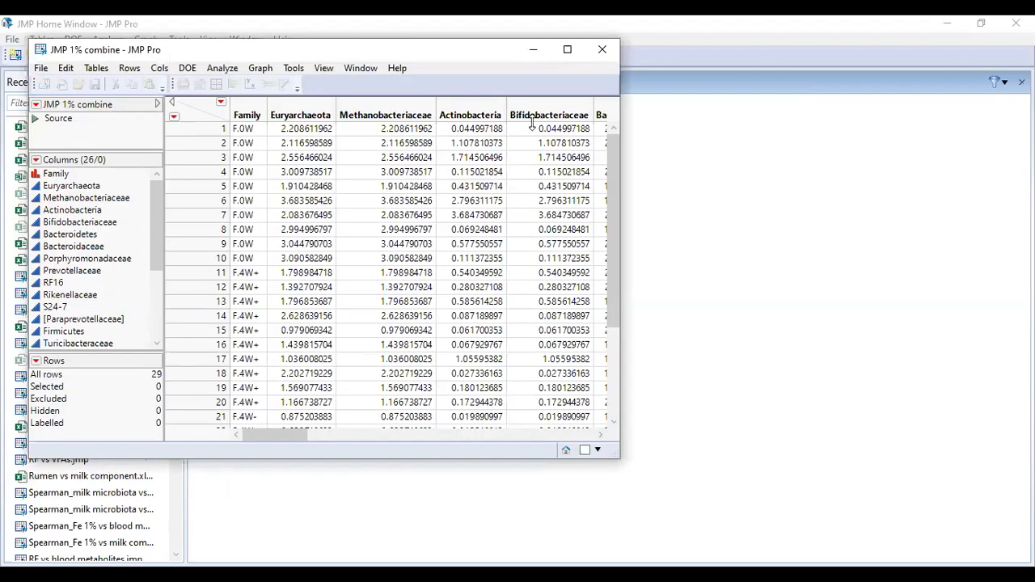
click(567, 50)
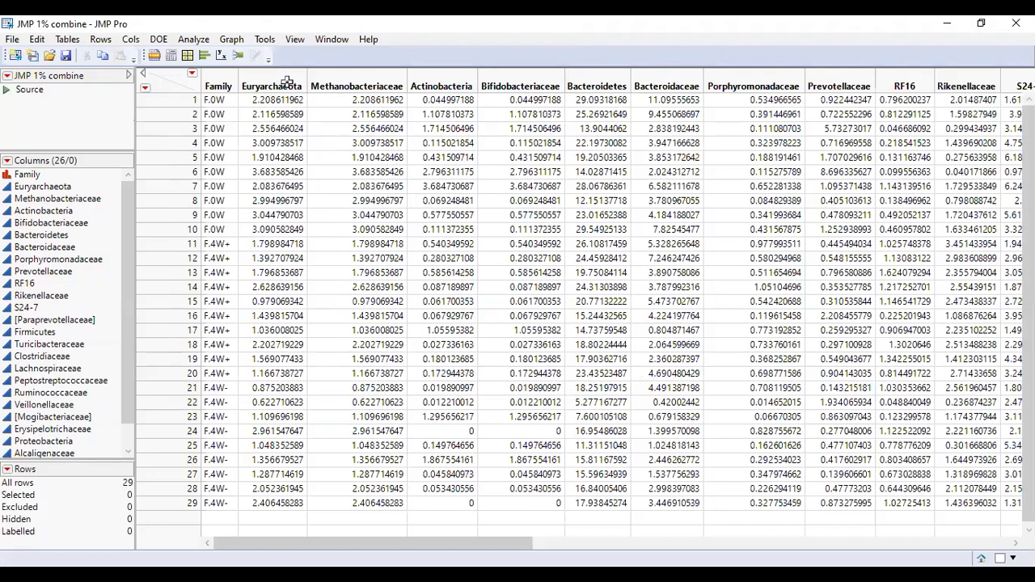
- Run a Multivariate analysis with the columns from Euryarchaeota to Succinivibrionaceae as Y, leaving out Family and Other
click(195, 41)
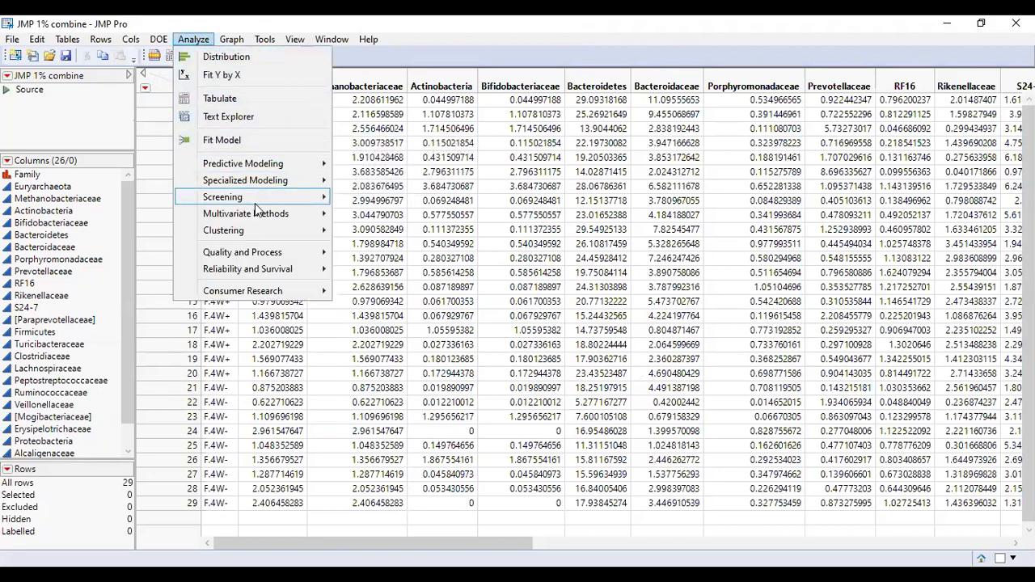
mouse_move(270, 213)
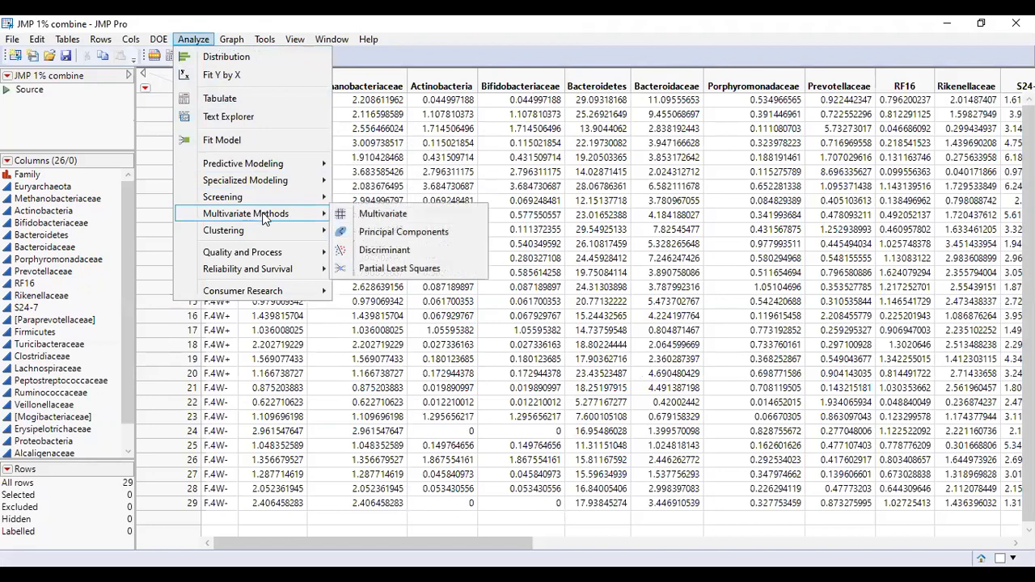
click(373, 217)
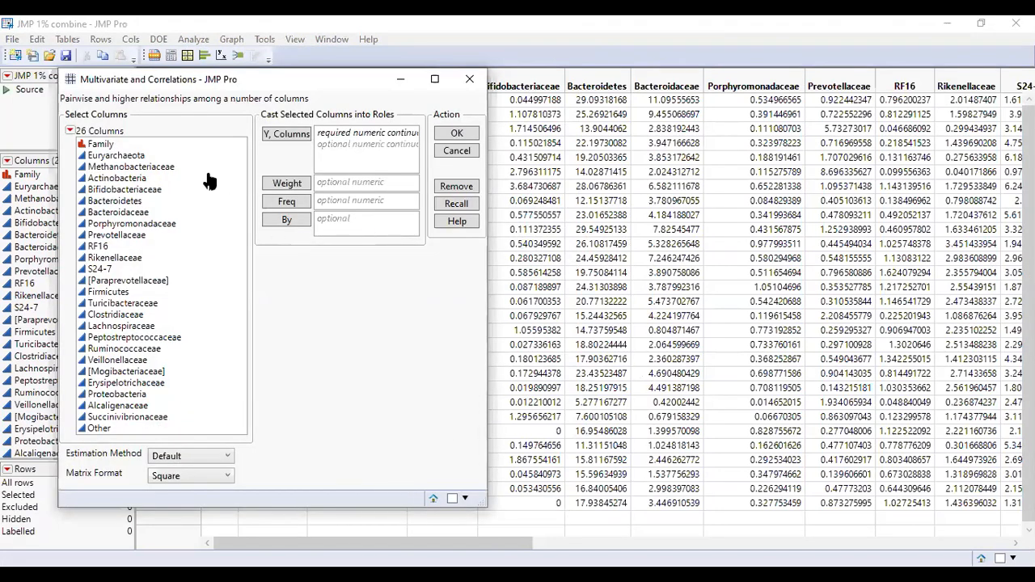
click(150, 156)
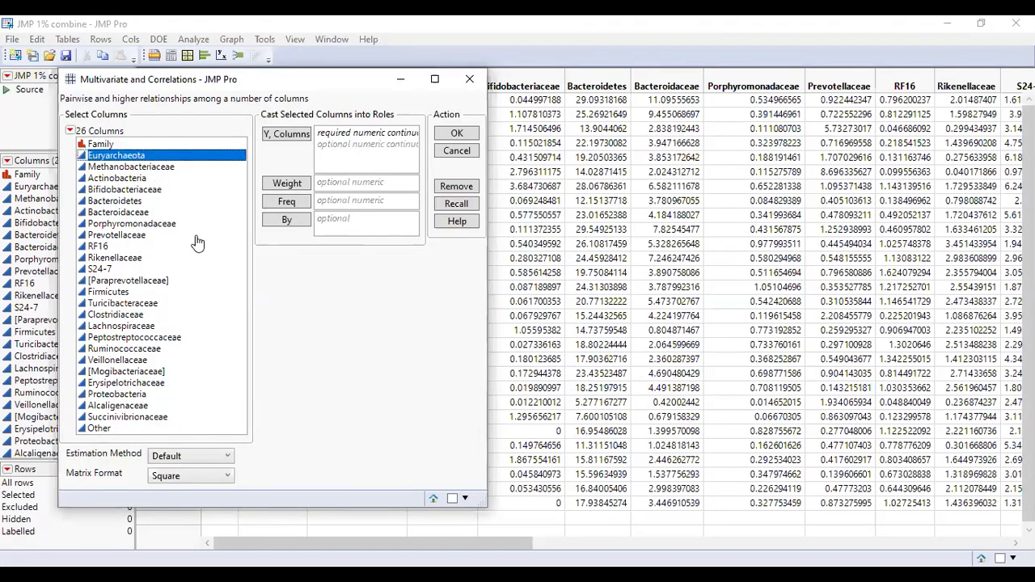
click(142, 166)
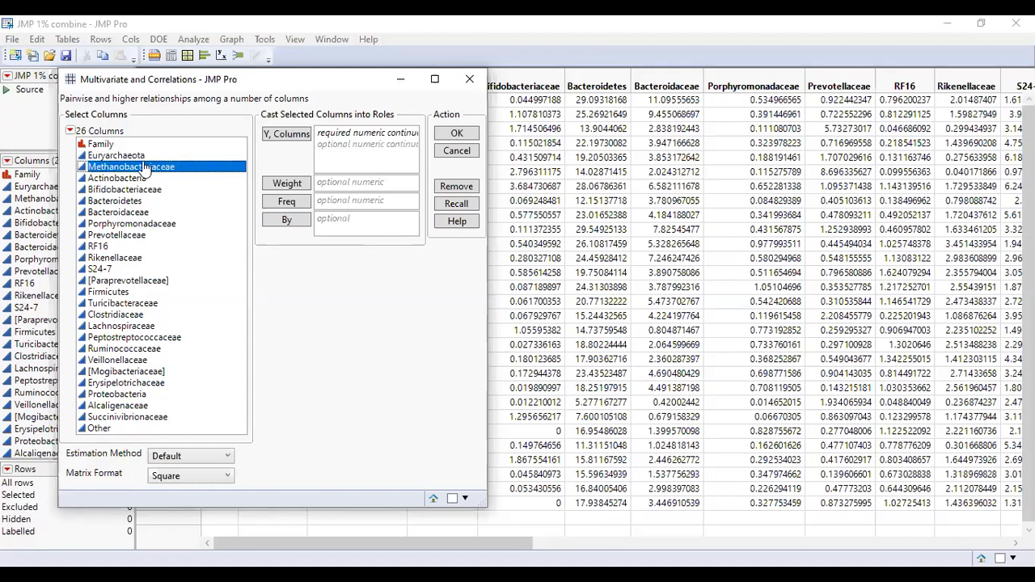
click(143, 156)
drag(186, 168, 177, 421)
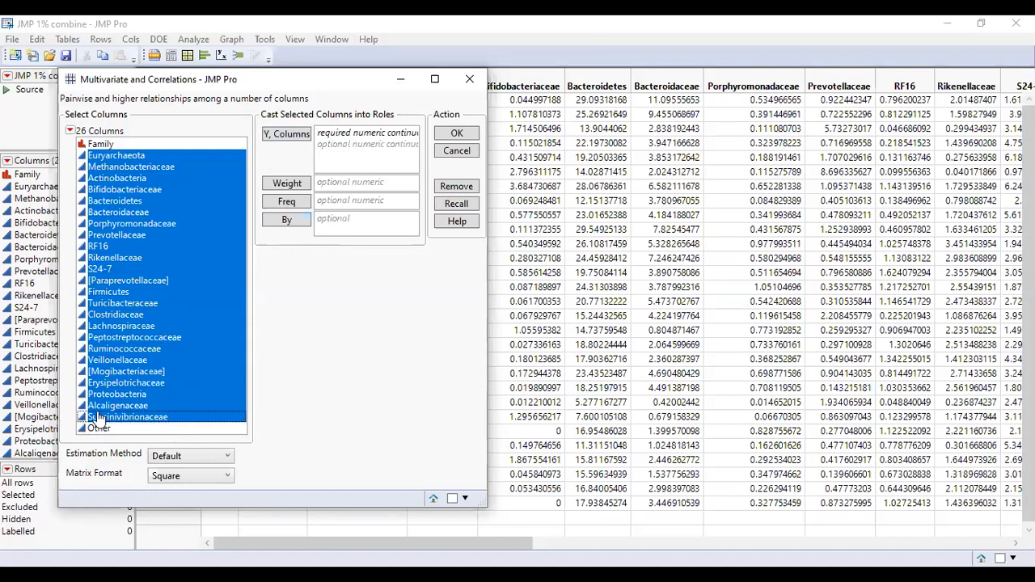
click(286, 134)
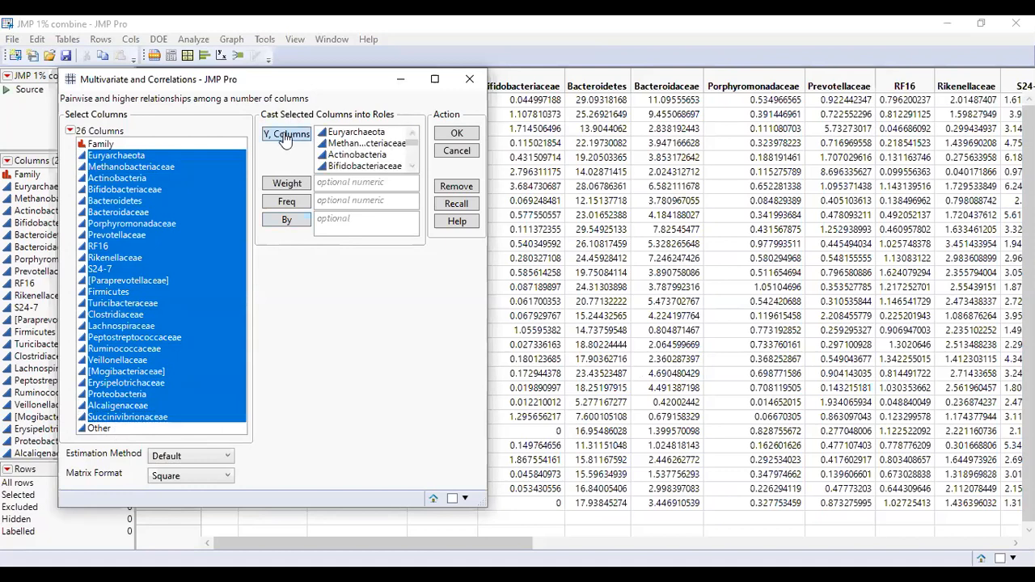
click(457, 134)
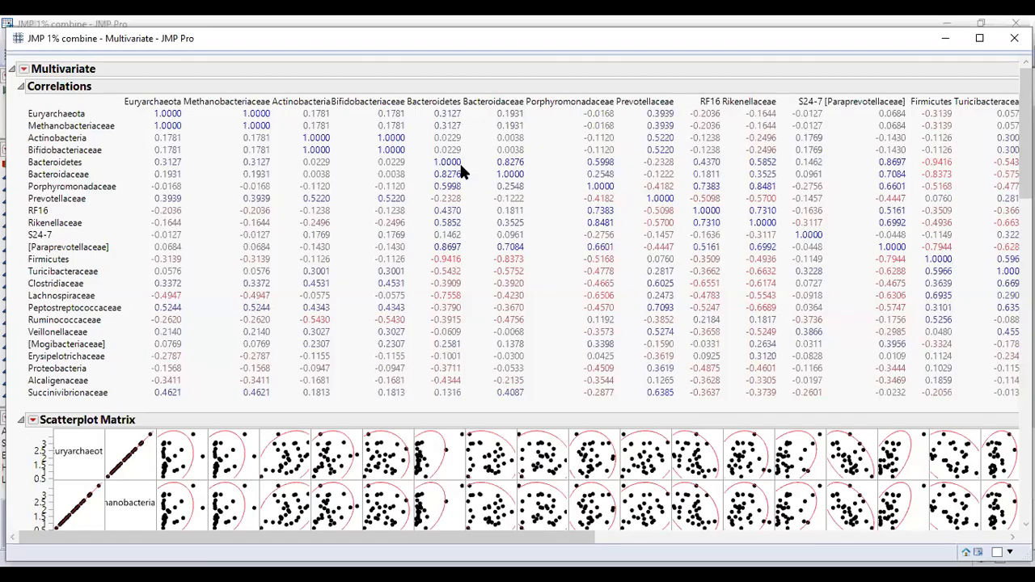
- Examine the correlation table and the scatterplot matrix in the Multivariate report
scroll(217, 259, down, 3)
scroll(217, 259, up, 3)
scroll(216, 259, down, 3)
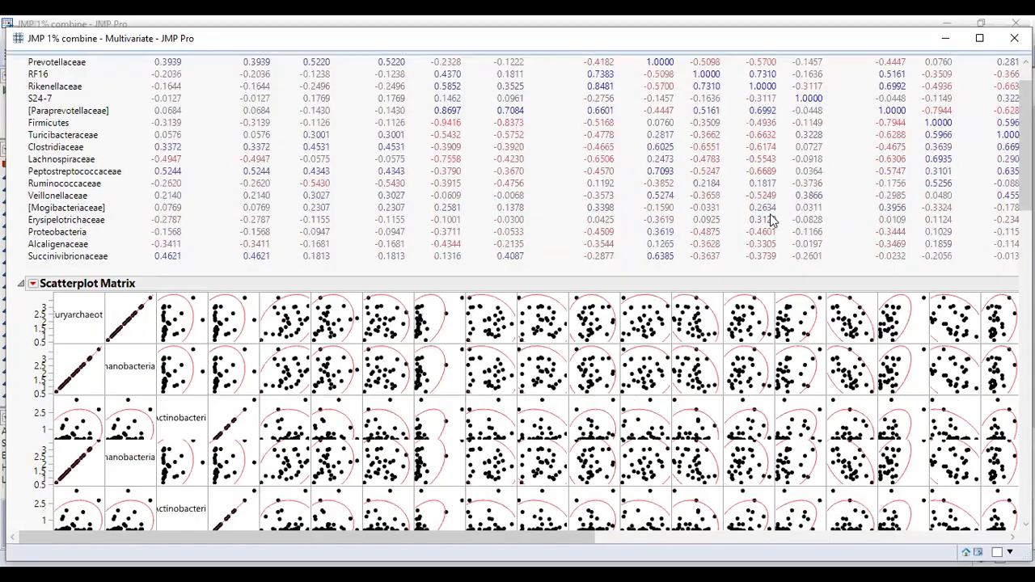
scroll(772, 220, down, 20)
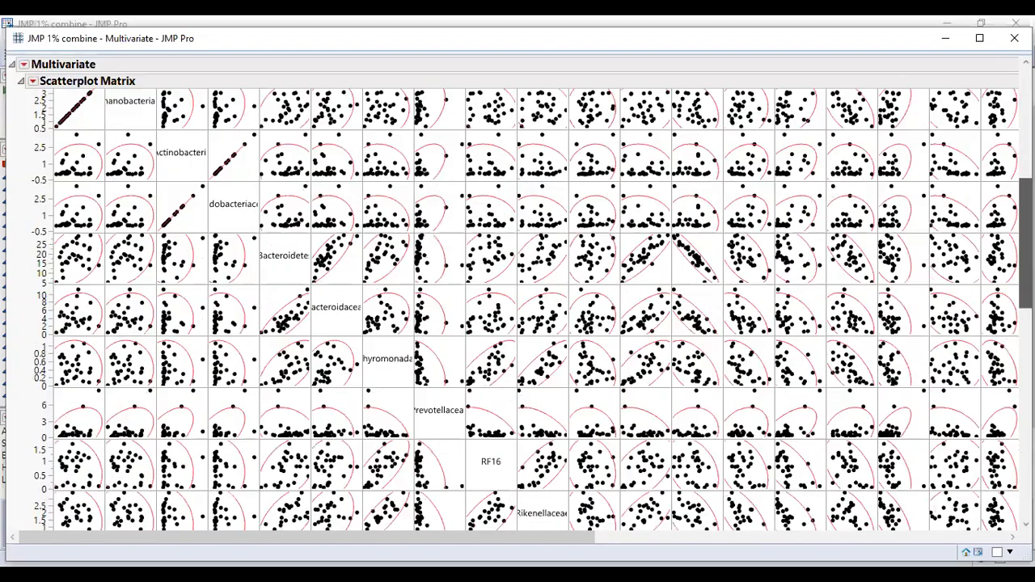
scroll(993, 396, up, 20)
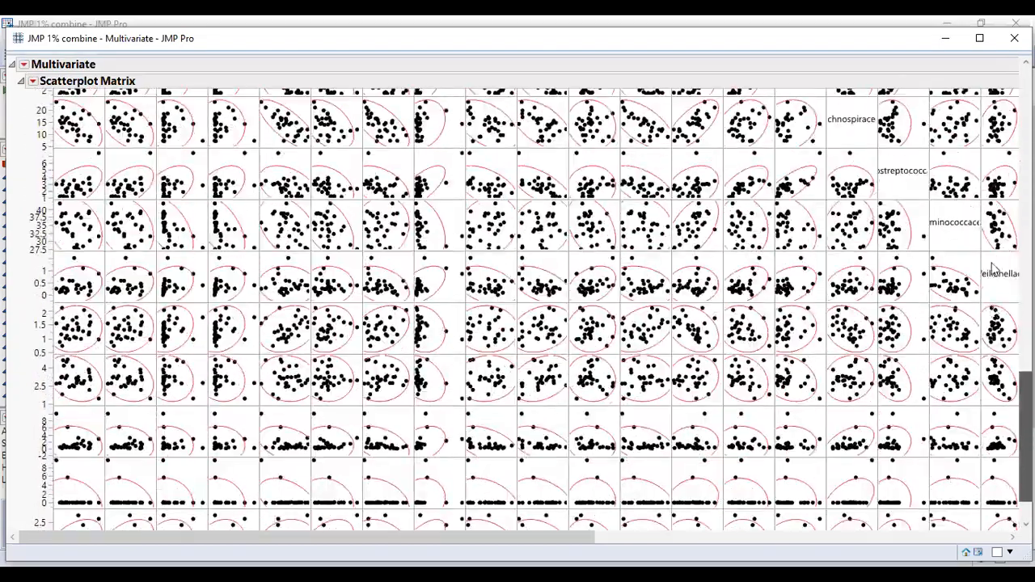
scroll(1001, 50, up, 2)
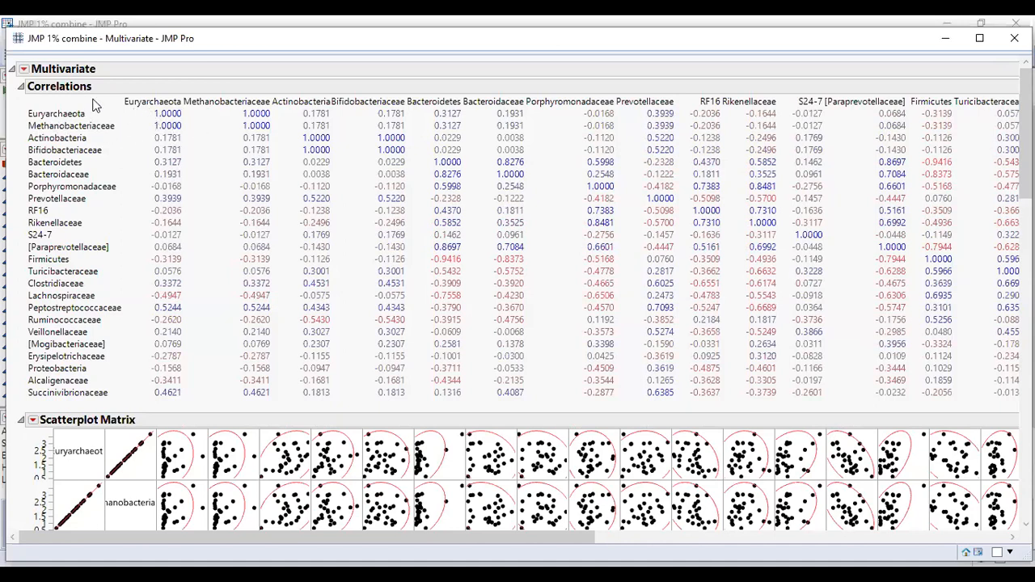
- Add the nonparametric Spearman's ρ correlations to the Multivariate report
click(25, 71)
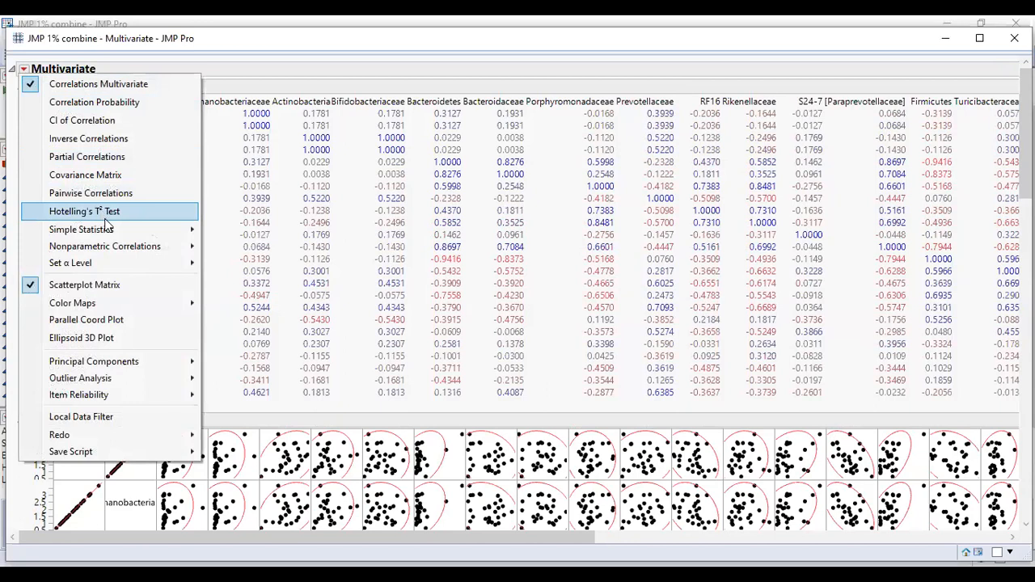
mouse_move(179, 244)
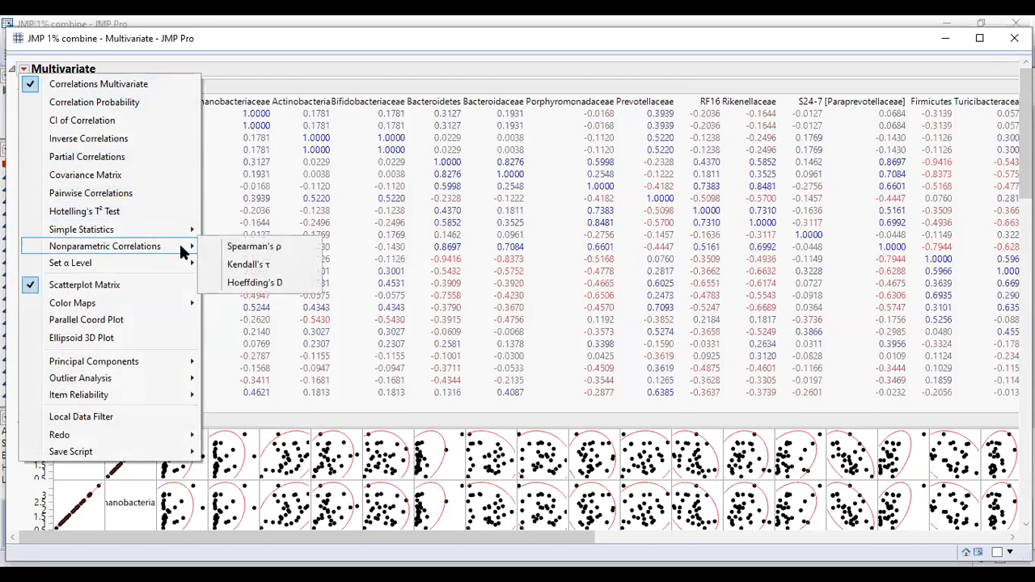
click(265, 248)
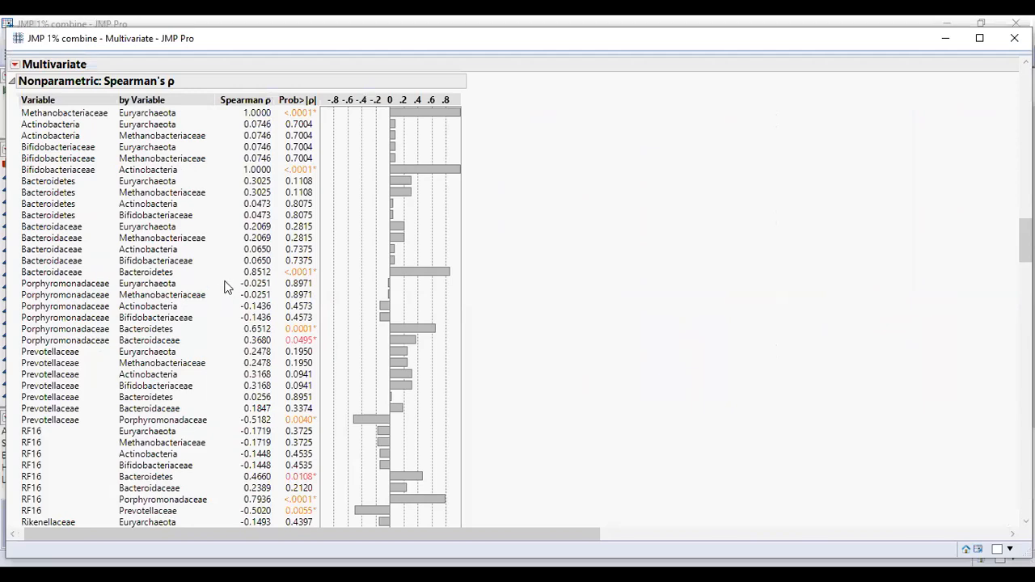
- Make the Nonparametric: Spearman's ρ table of the Multivariate report into a separate data table and maximize it
scroll(221, 254, down, 3)
scroll(518, 307, up, 10)
scroll(332, 246, down, 10)
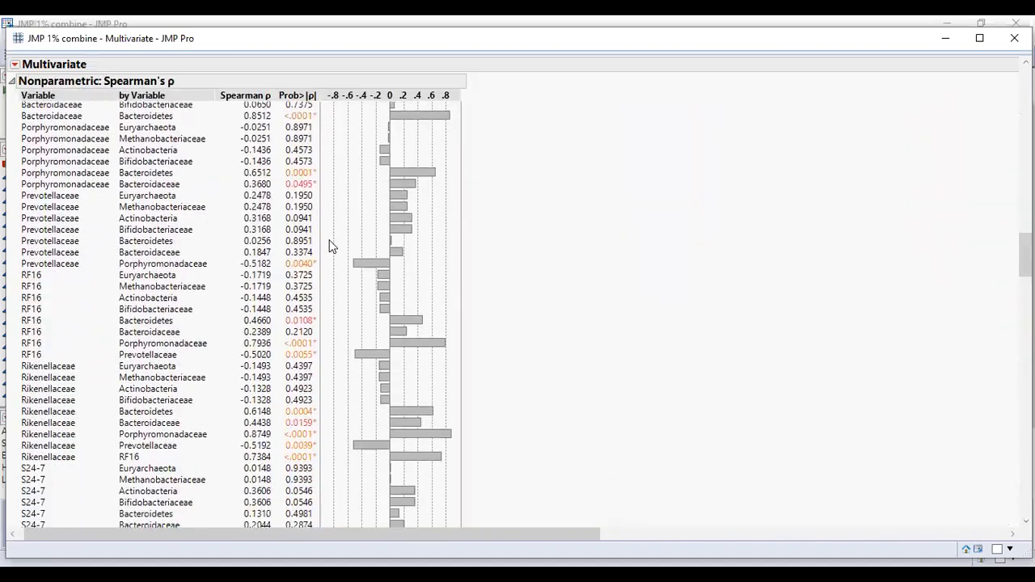
scroll(227, 273, up, 5)
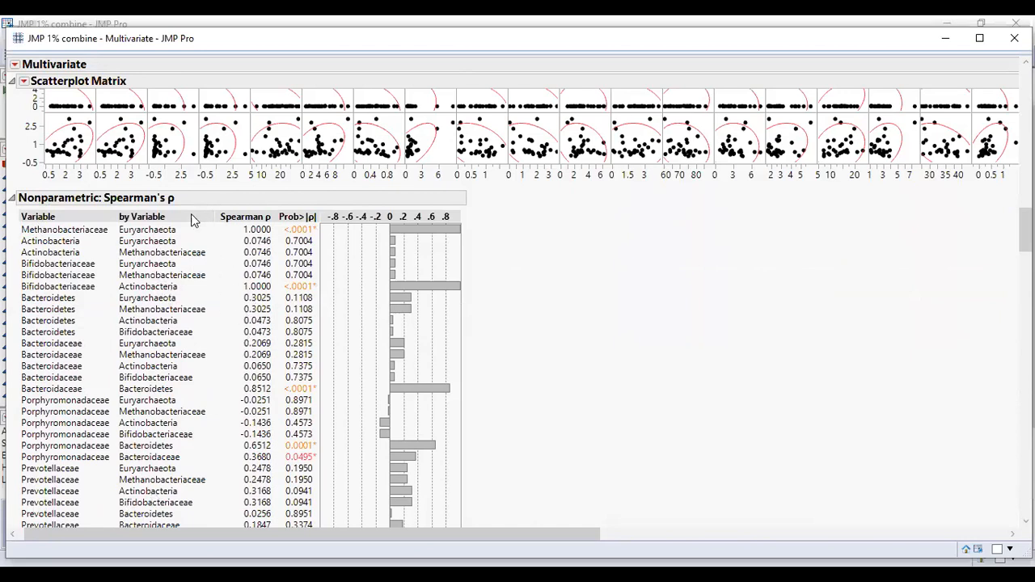
right_click(224, 341)
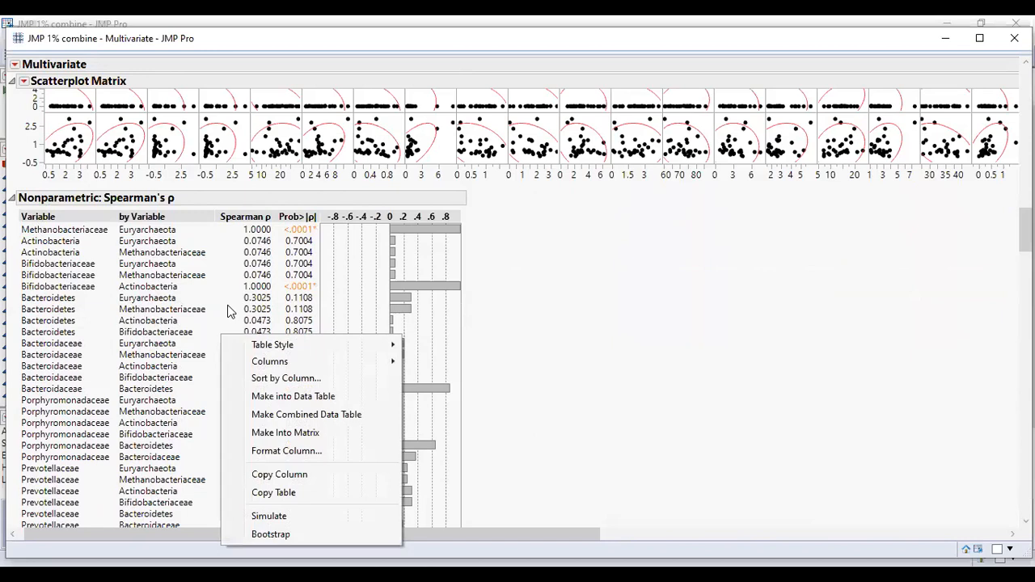
click(227, 305)
right_click(227, 305)
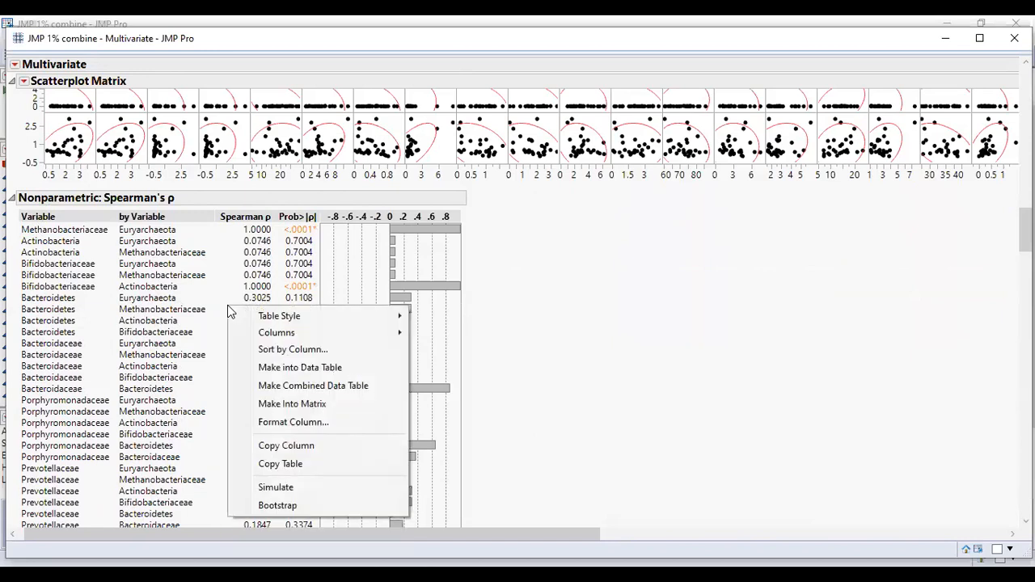
click(300, 368)
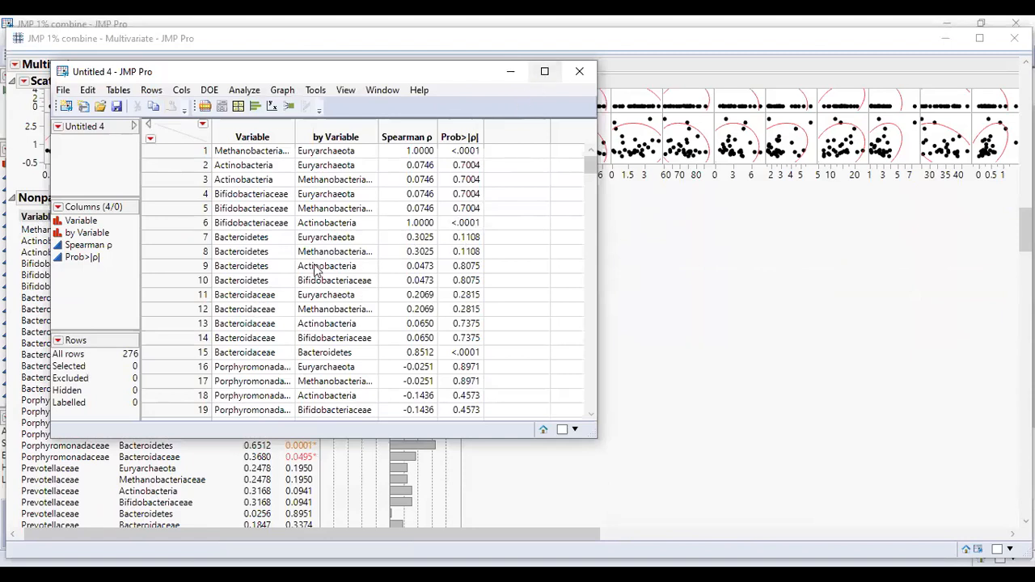
click(545, 72)
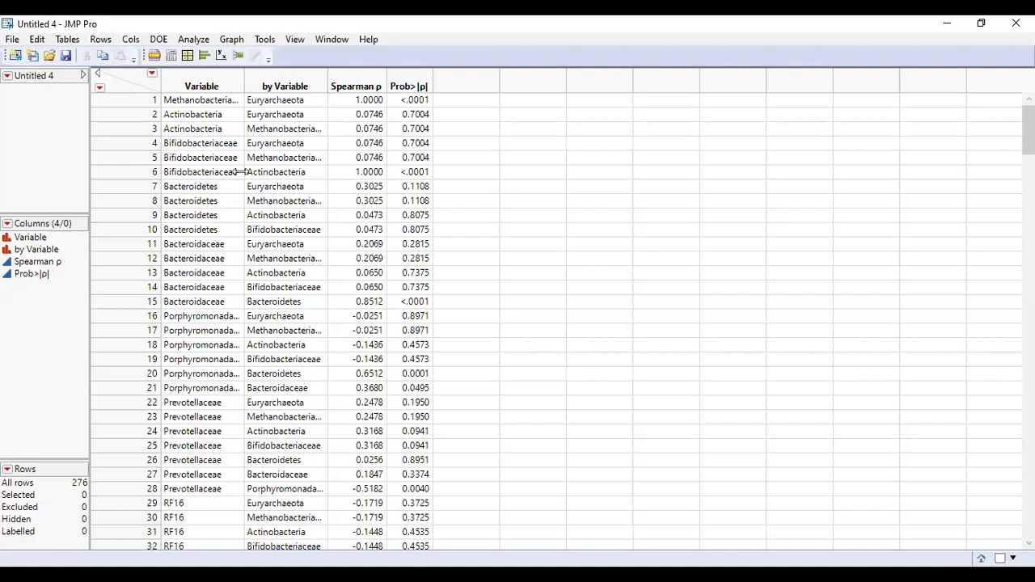
- Sort the correlation data table by the Prob>|ρ| column in ascending order and check it from end to start
click(411, 87)
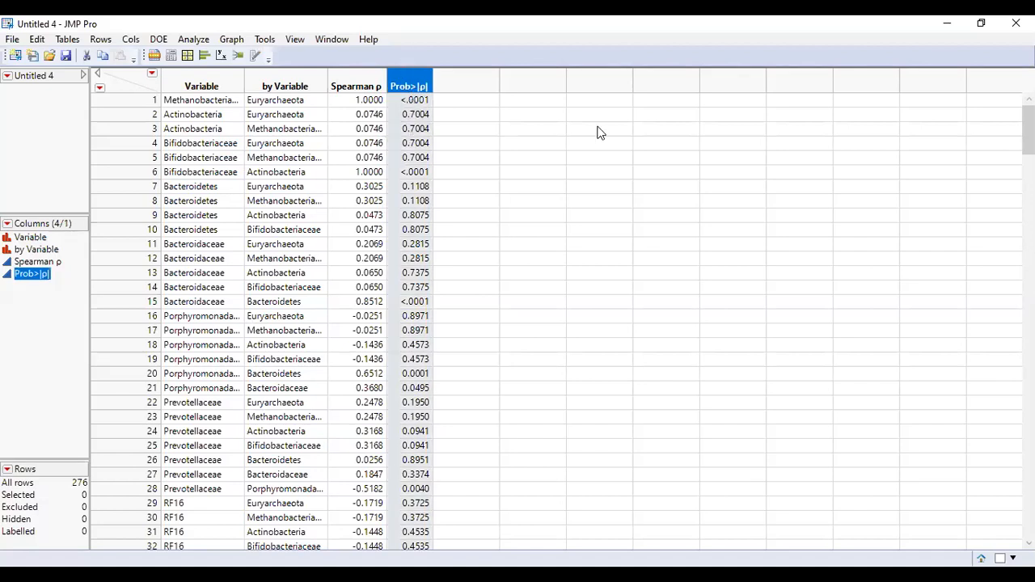
right_click(405, 86)
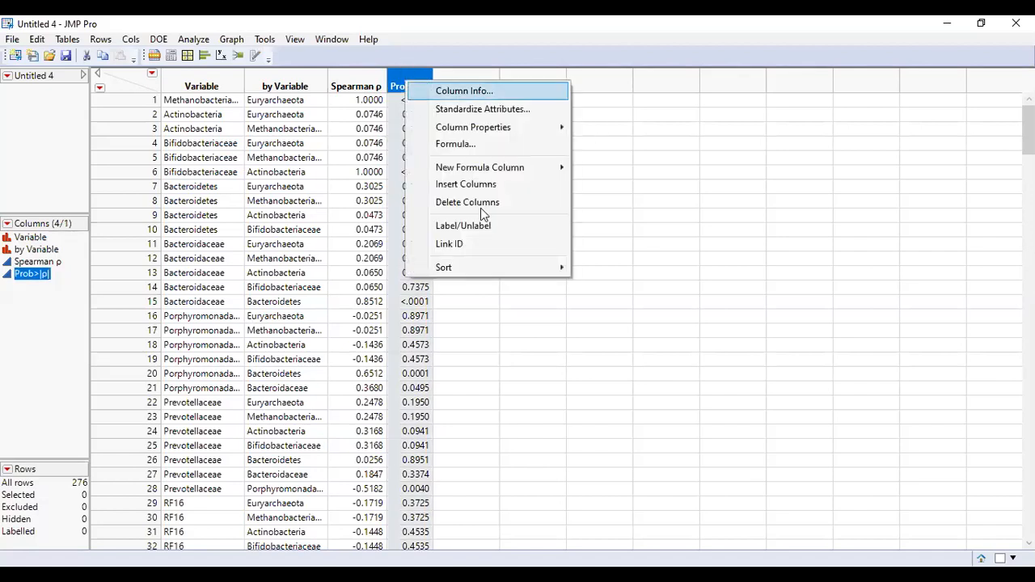
mouse_move(542, 275)
click(616, 267)
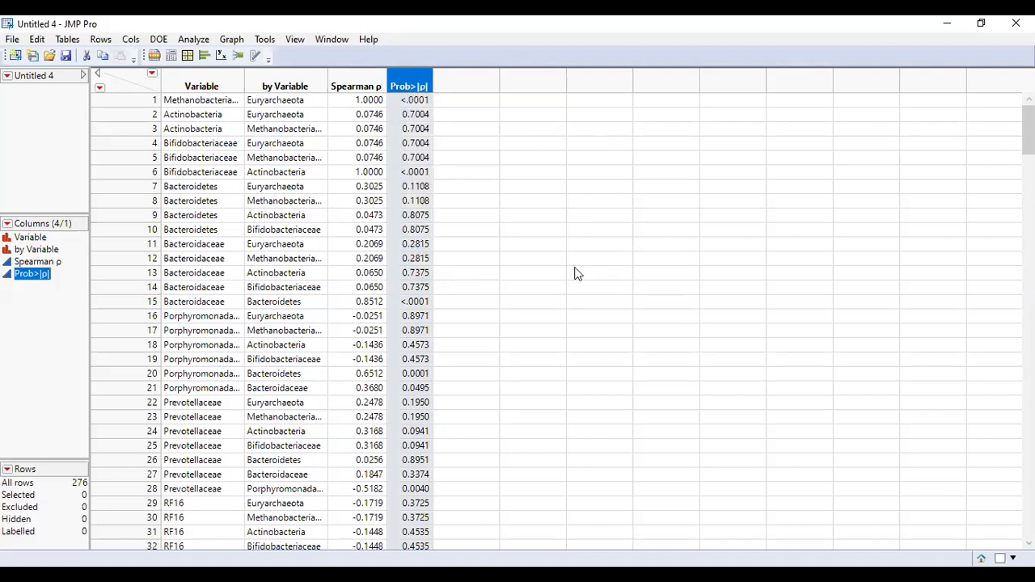
drag(1028, 130, 1002, 558)
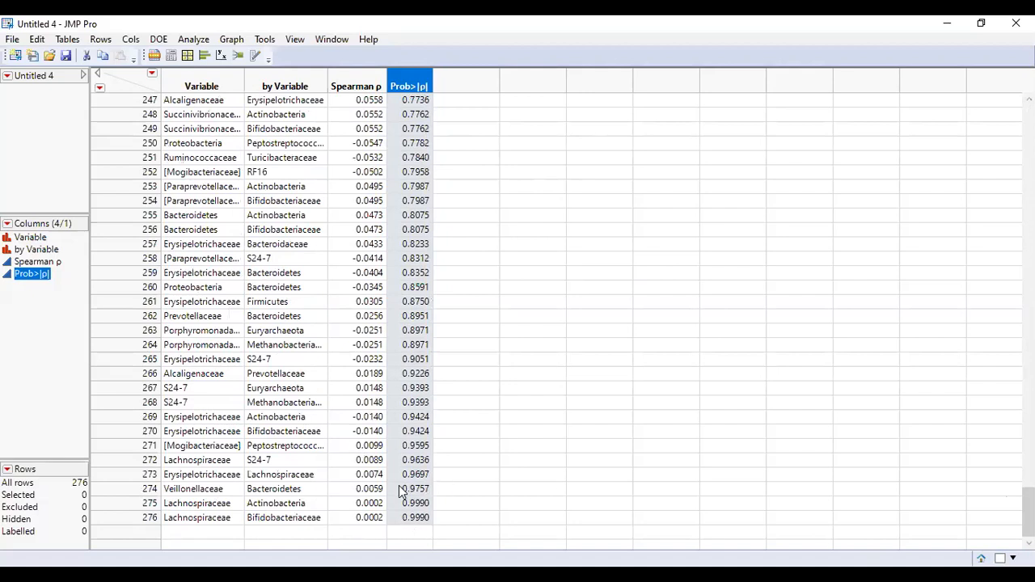
scroll(777, 291, up, 20)
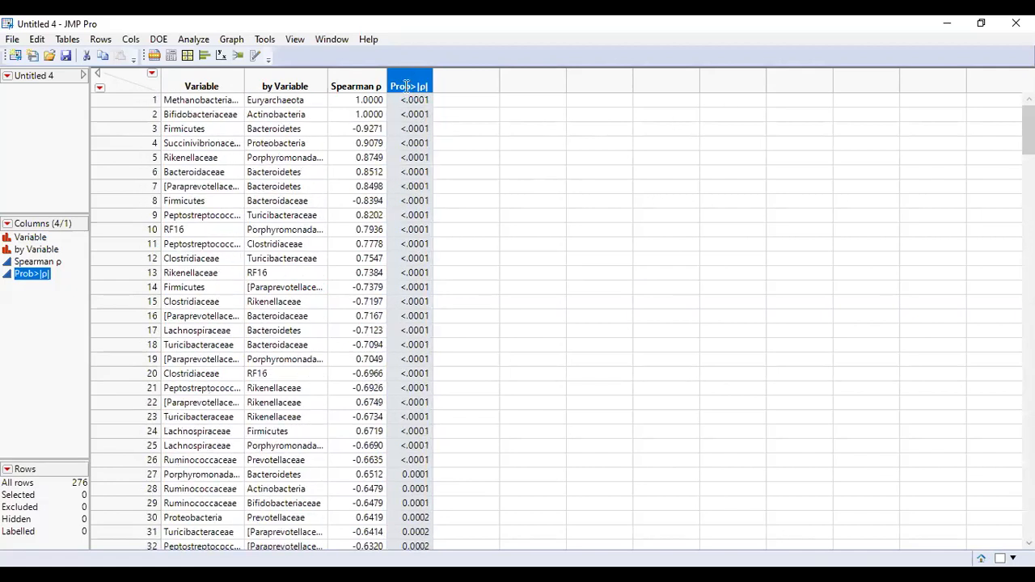
scroll(400, 270, down, 2)
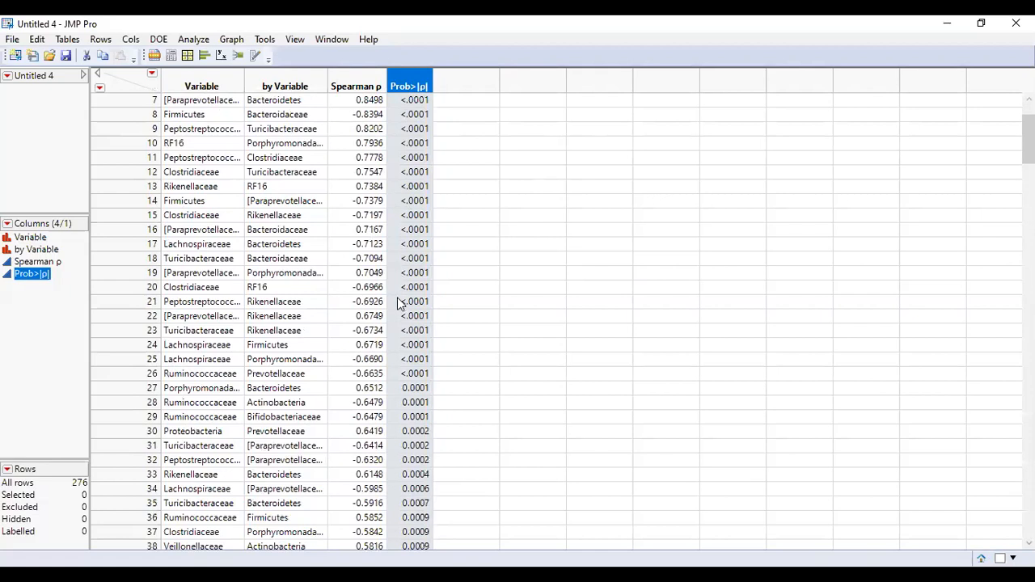
- Delete rows 94 to 276, whose Prob>|ρ| is above 0.05, and clear the column selection
drag(194, 81, 397, 81)
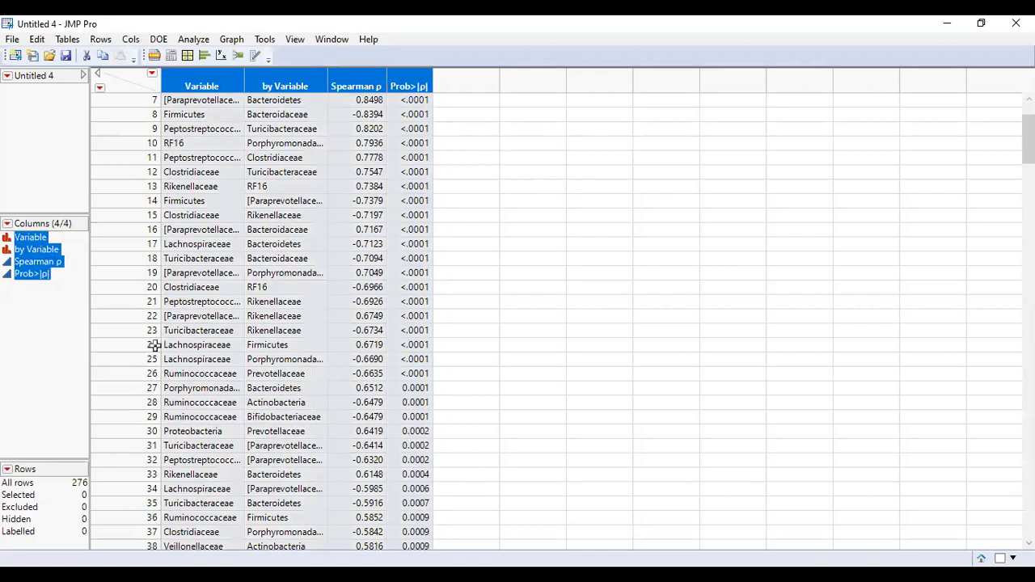
scroll(153, 346, down, 4)
scroll(142, 356, down, 7)
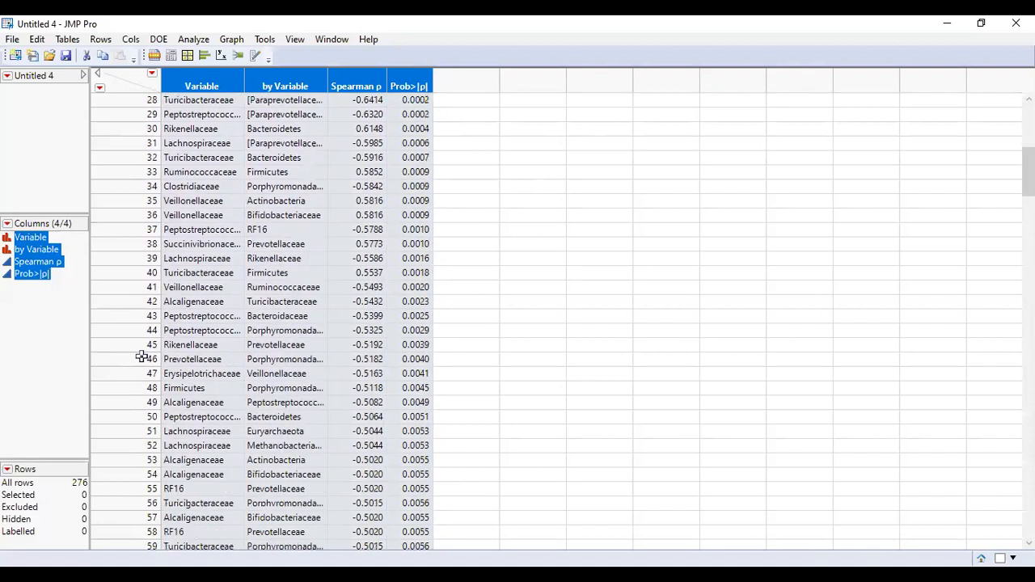
scroll(136, 350, down, 3)
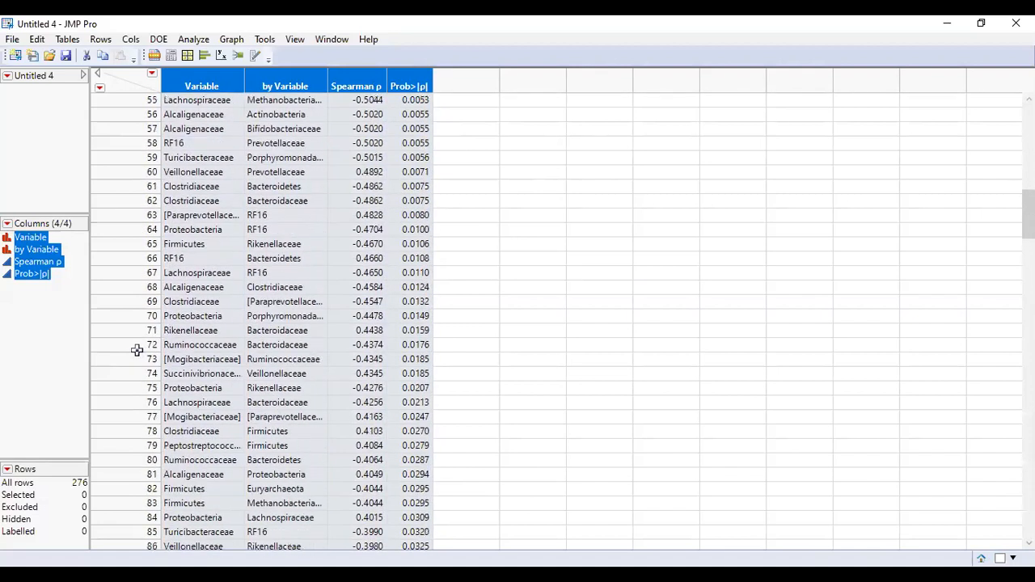
scroll(134, 348, down, 2)
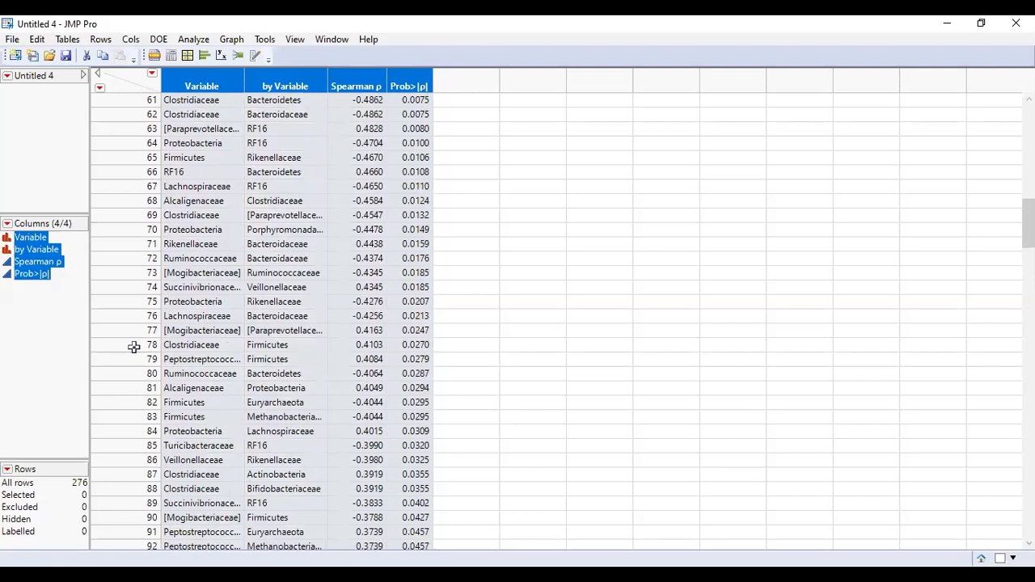
scroll(134, 347, down, 6)
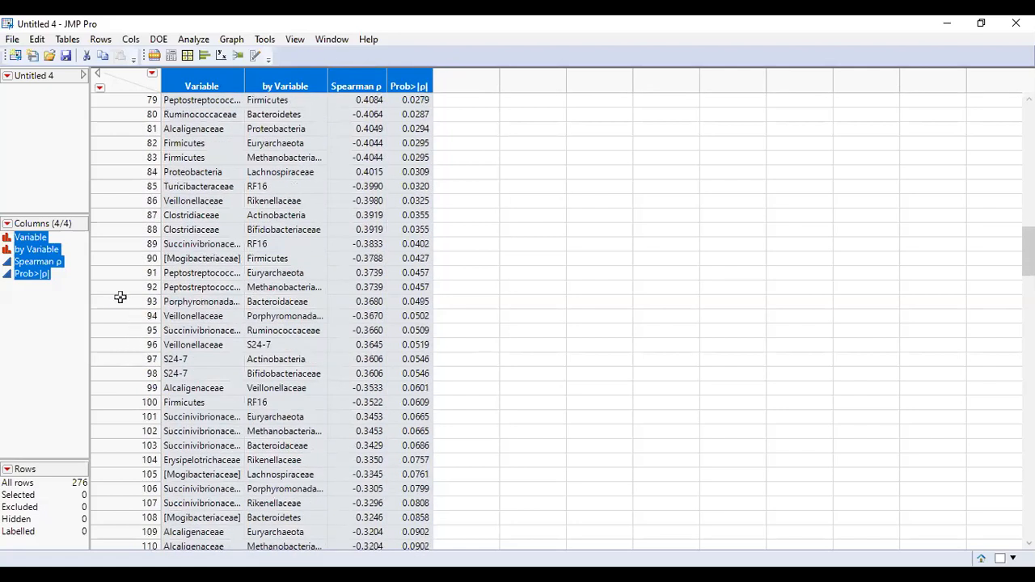
click(117, 314)
drag(117, 315, 118, 566)
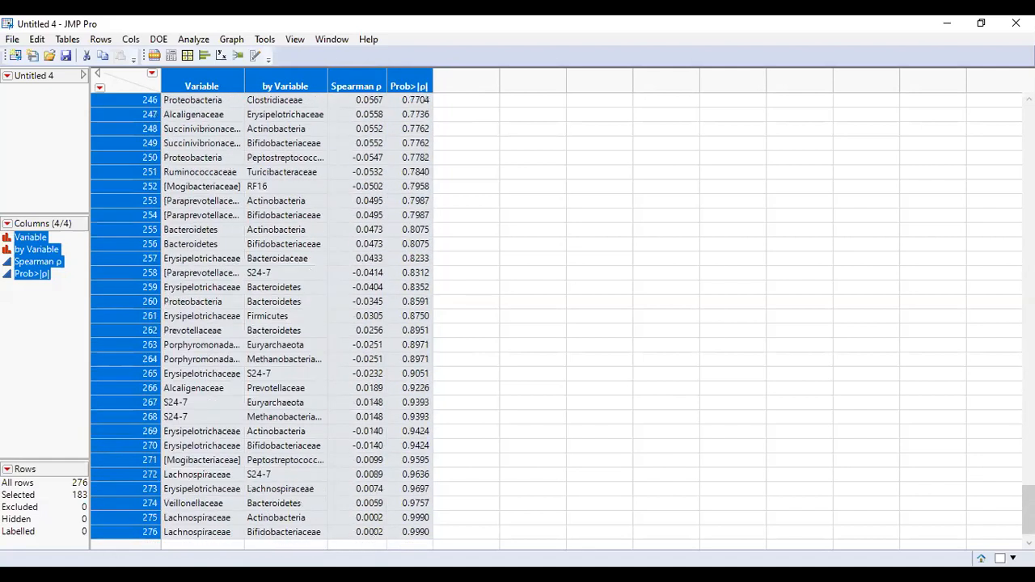
right_click(125, 368)
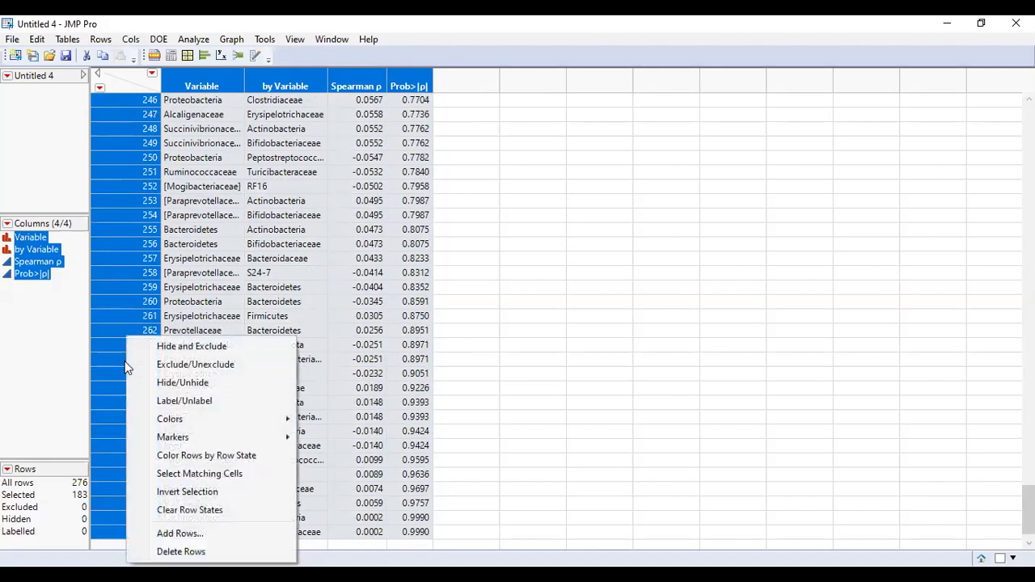
click(183, 553)
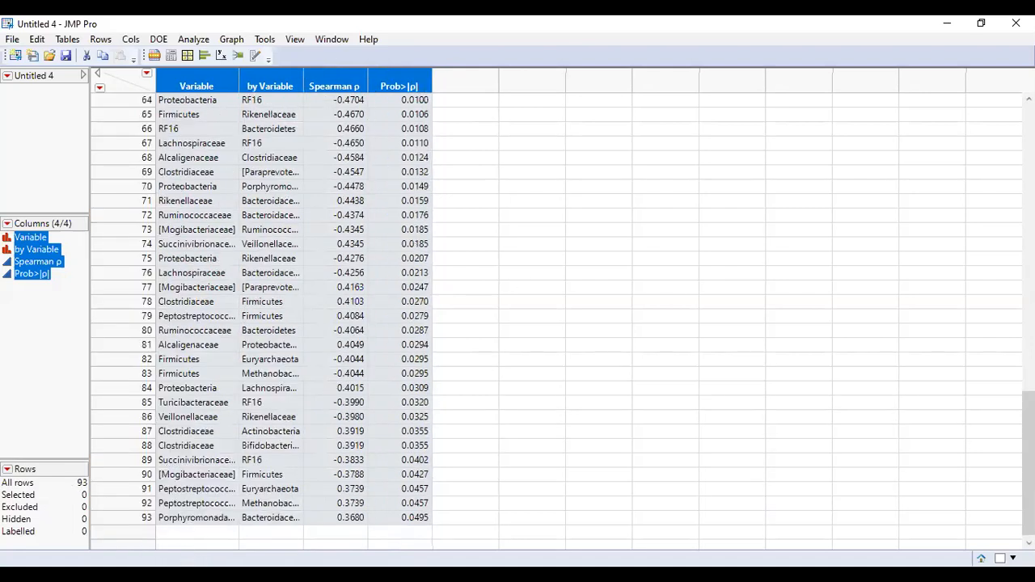
drag(1029, 453, 1008, 75)
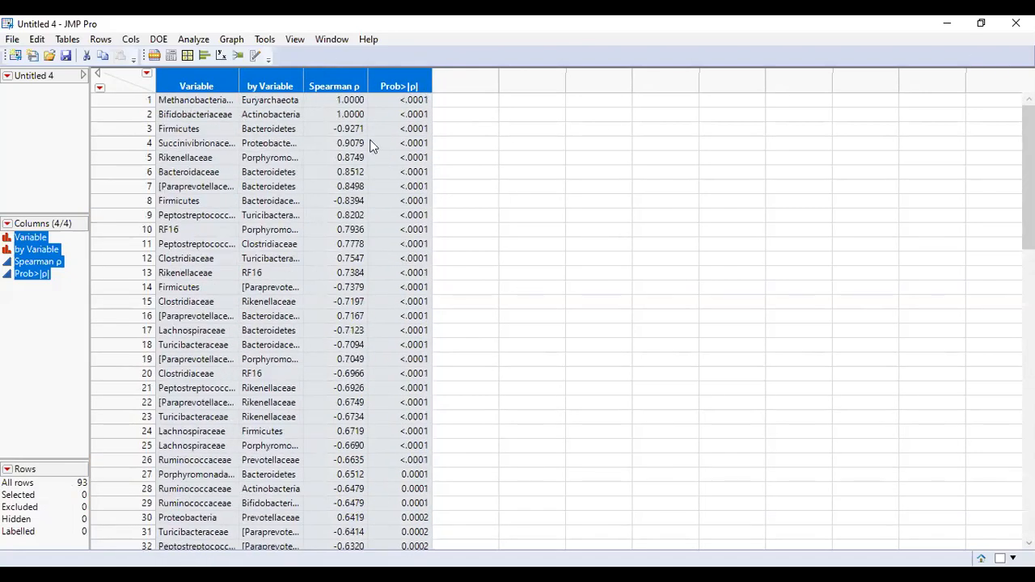
click(275, 159)
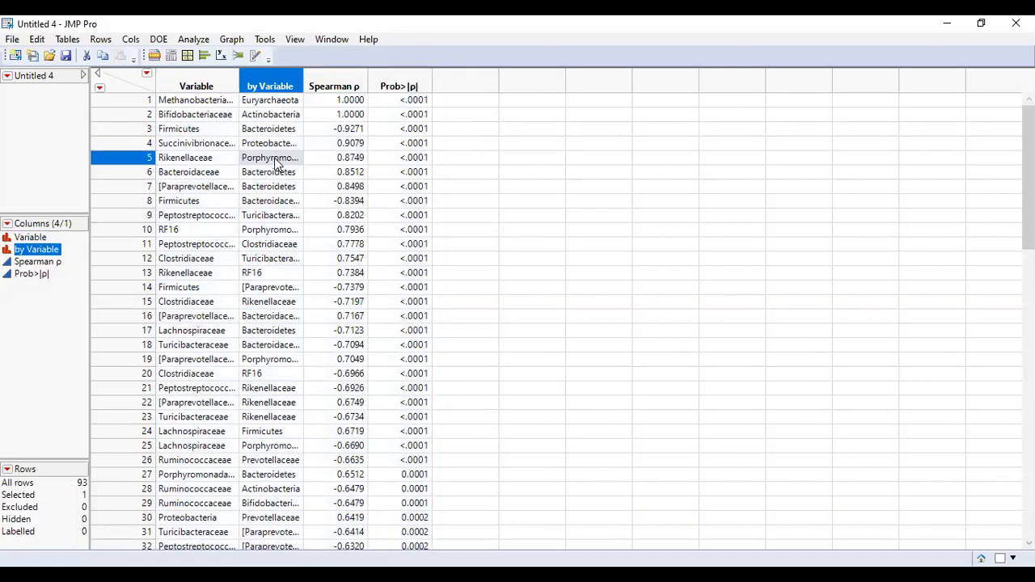
click(202, 130)
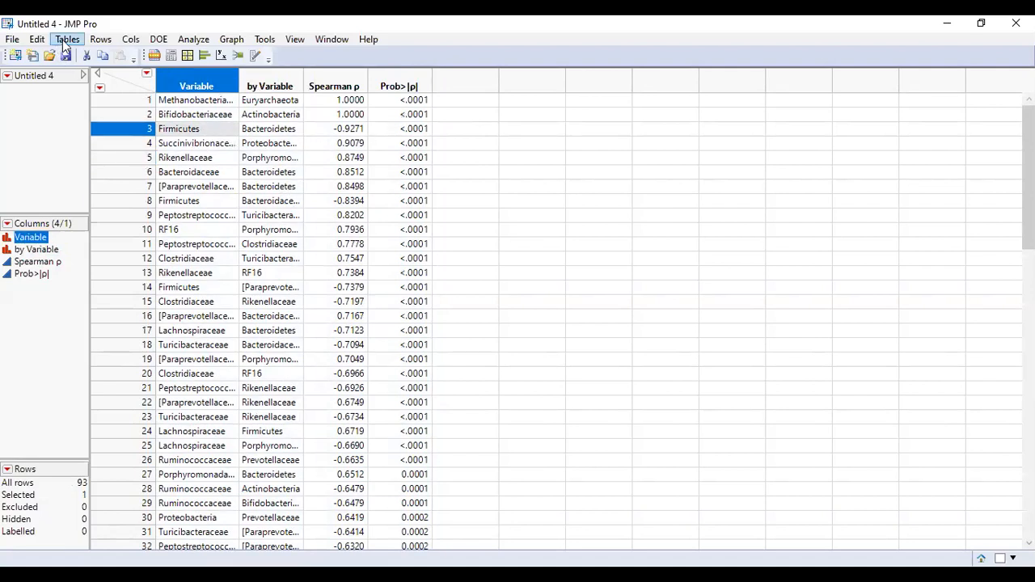
- Save the filtered correlation table as an Excel workbook named Spearman_Fe_1% in the Cytoscape tutorial folder
click(12, 39)
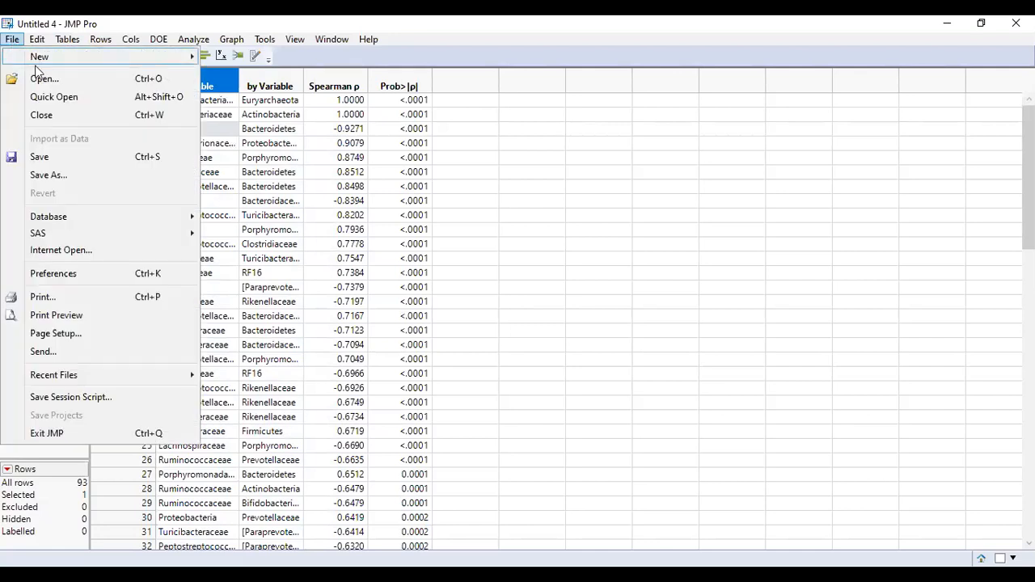
click(84, 175)
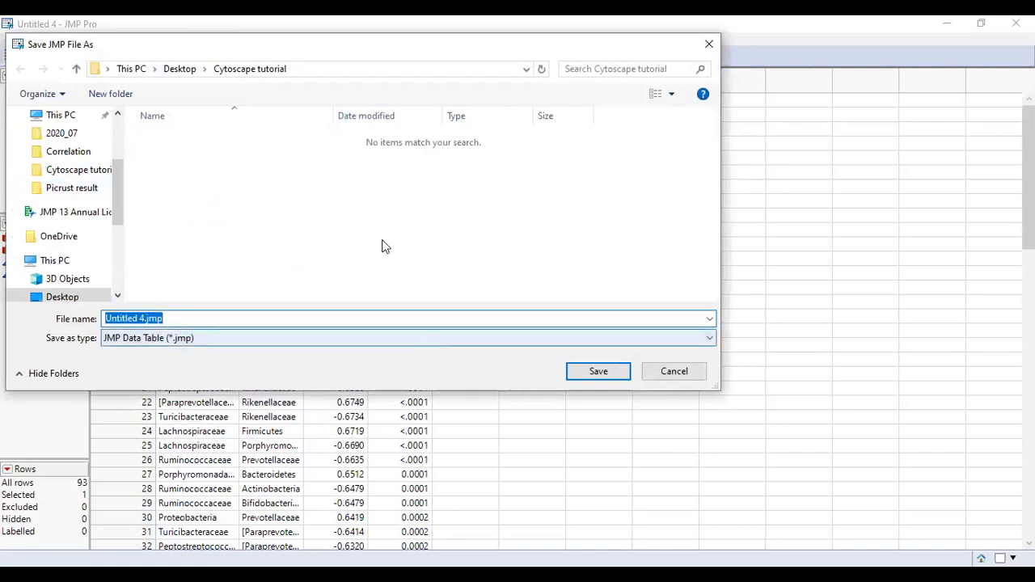
click(312, 340)
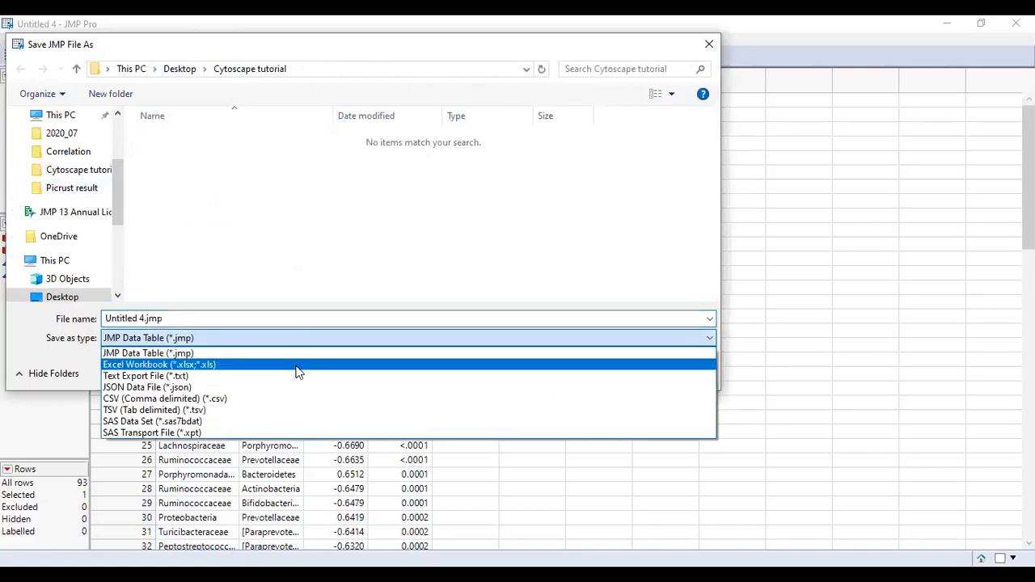
click(298, 365)
click(163, 319)
drag(145, 321, 102, 322)
text(Spearman_Fe)
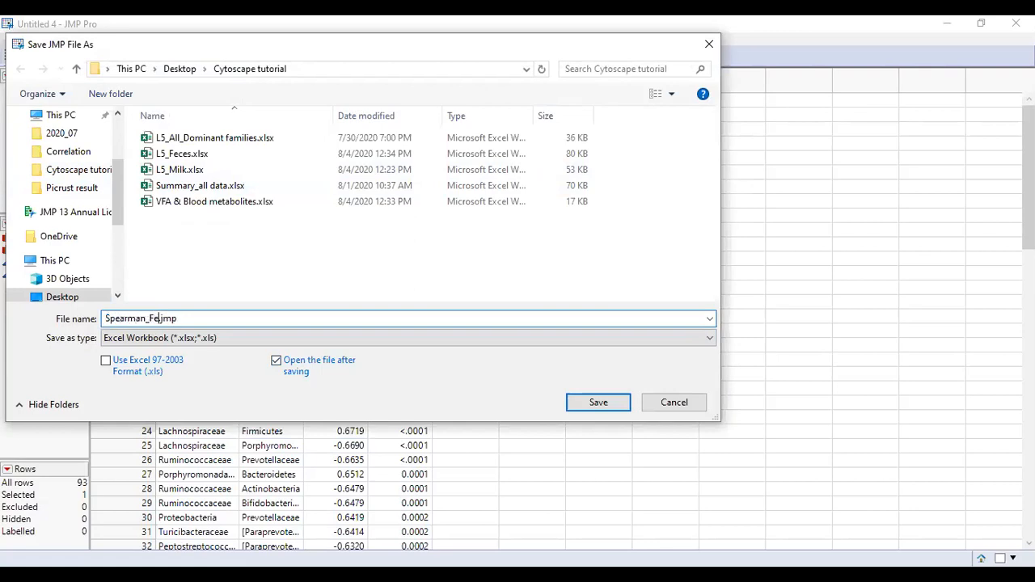
text(_1%)
click(579, 403)
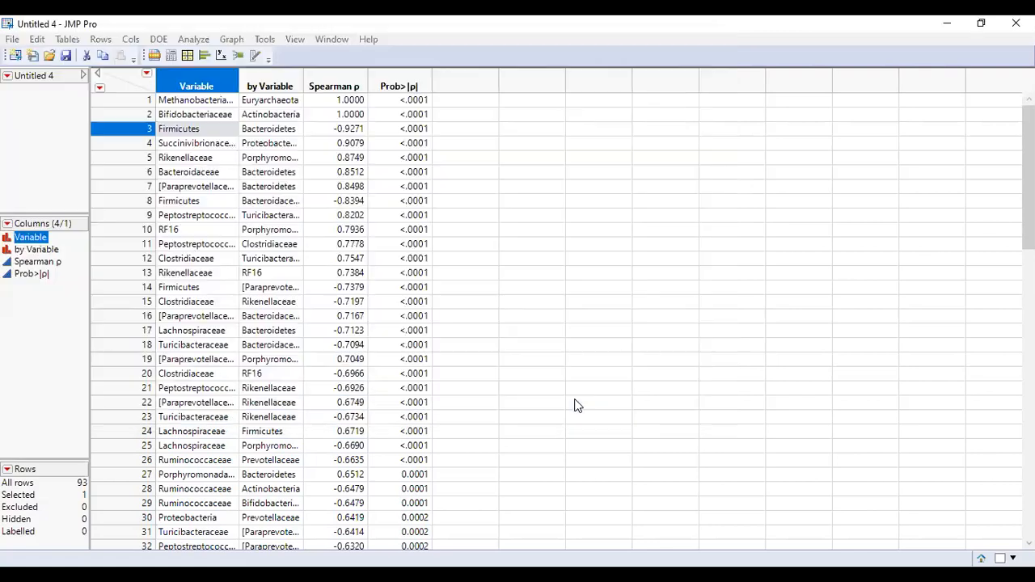
click(489, 334)
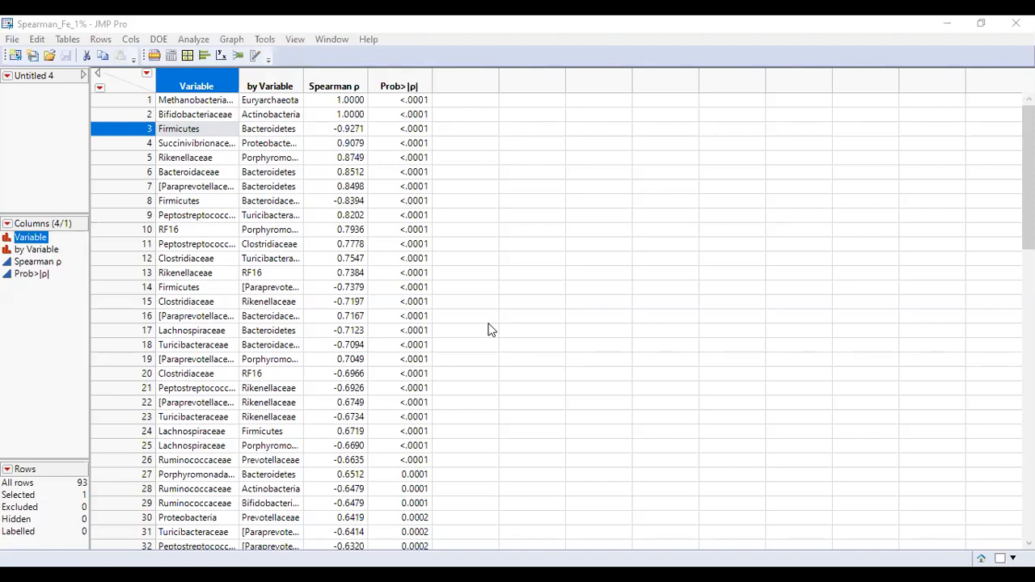
click(406, 304)
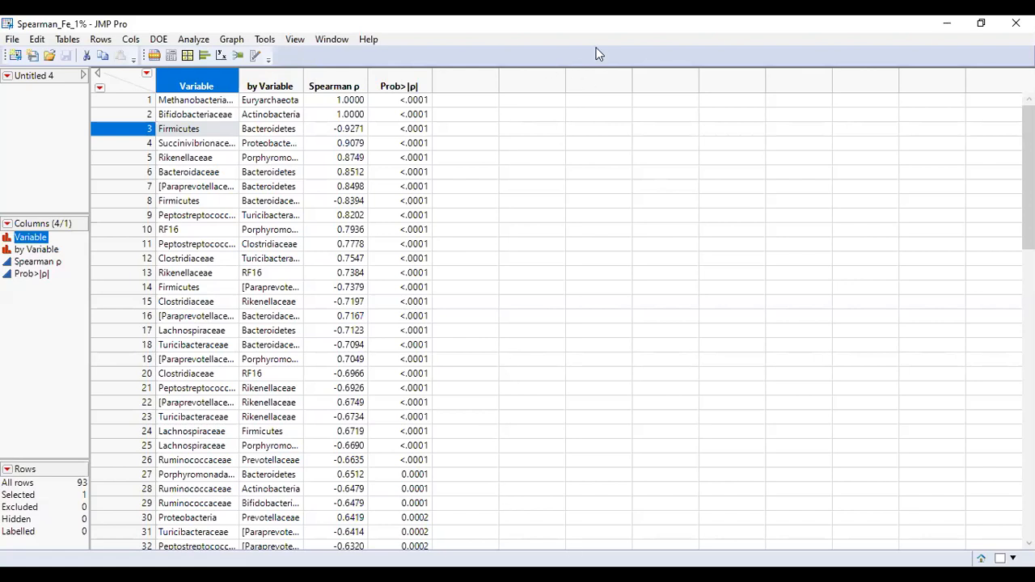
- Switch to Spearman_Fe_1%.xlsx in Excel and fit the widths of columns A to D to their contents
key(alt+Tab)
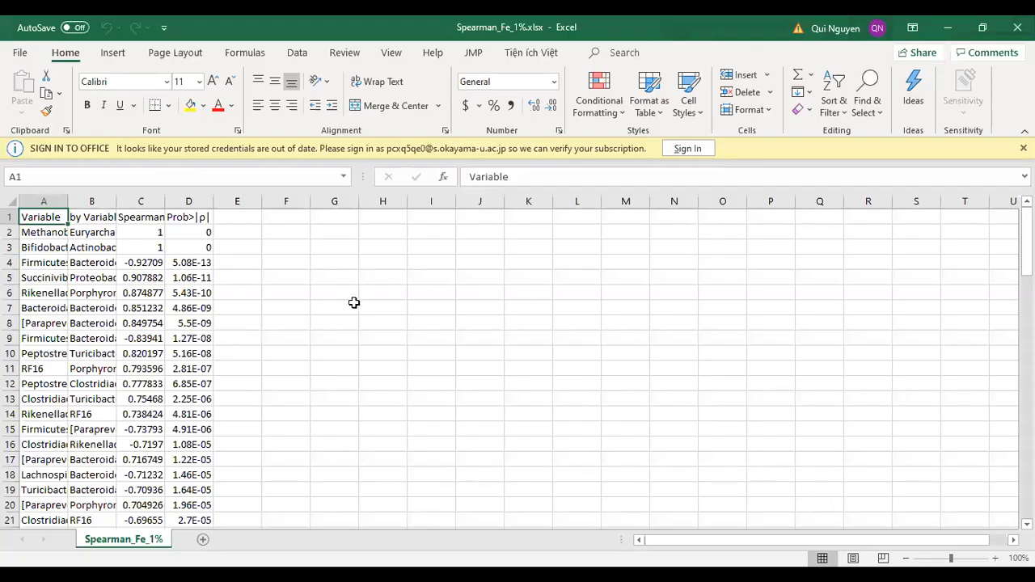
click(55, 200)
shift+click(90, 201)
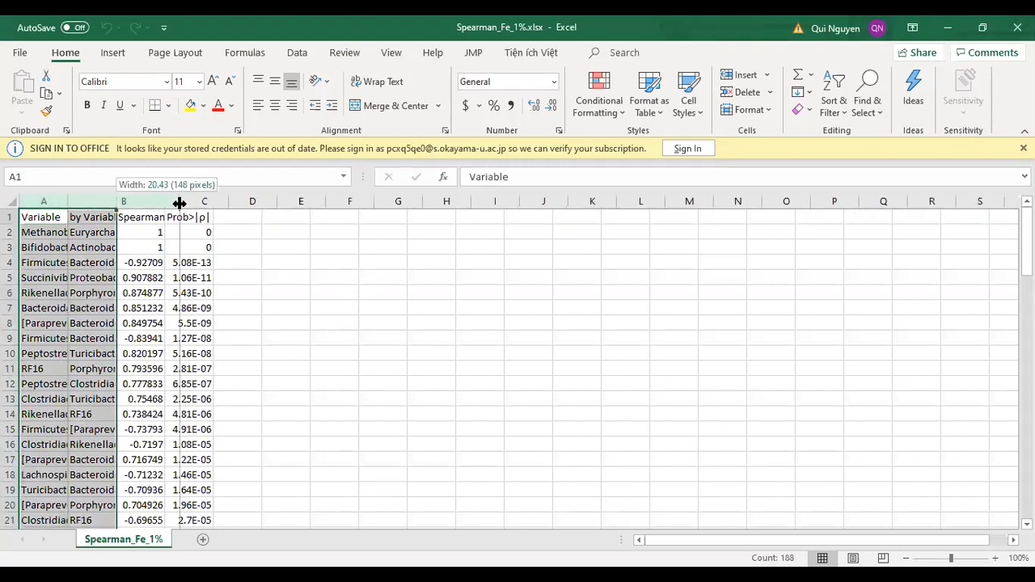
double_click(116, 202)
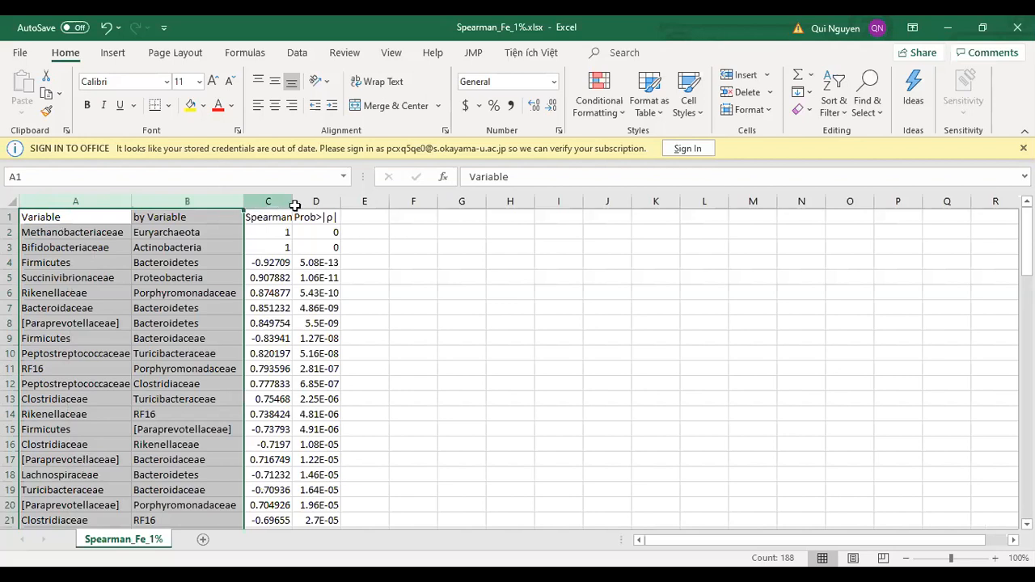
drag(279, 202, 339, 204)
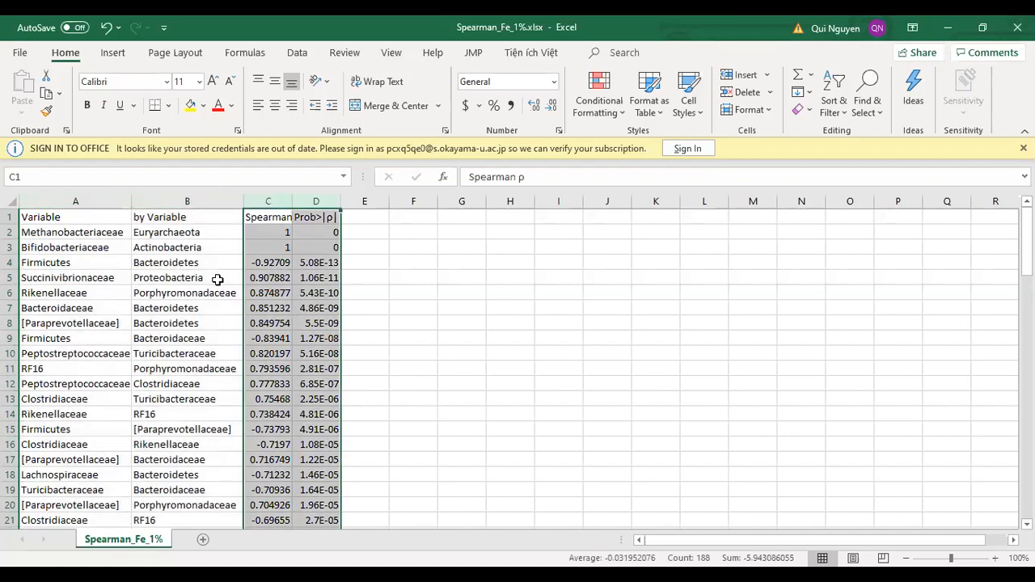
double_click(340, 202)
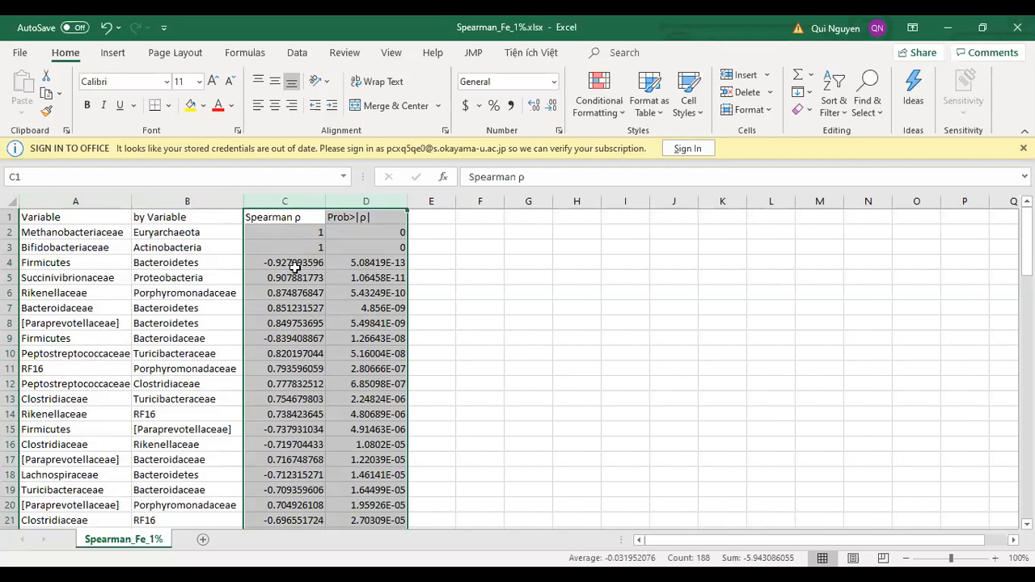
- Compare the signs of the Spearman ρ values in cells C4 and C5
click(430, 219)
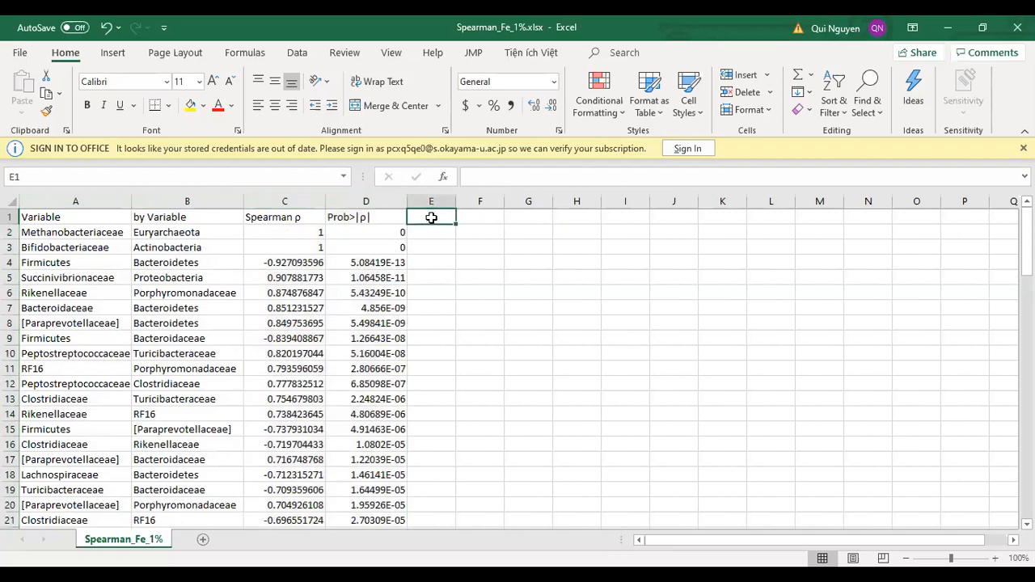
click(292, 265)
click(293, 277)
click(292, 265)
click(292, 277)
click(291, 265)
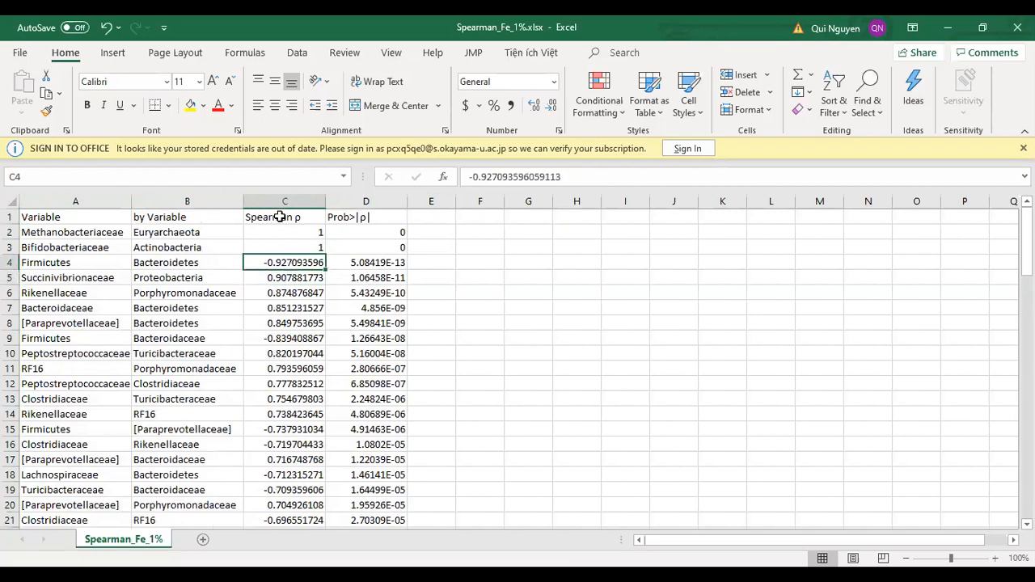
click(285, 279)
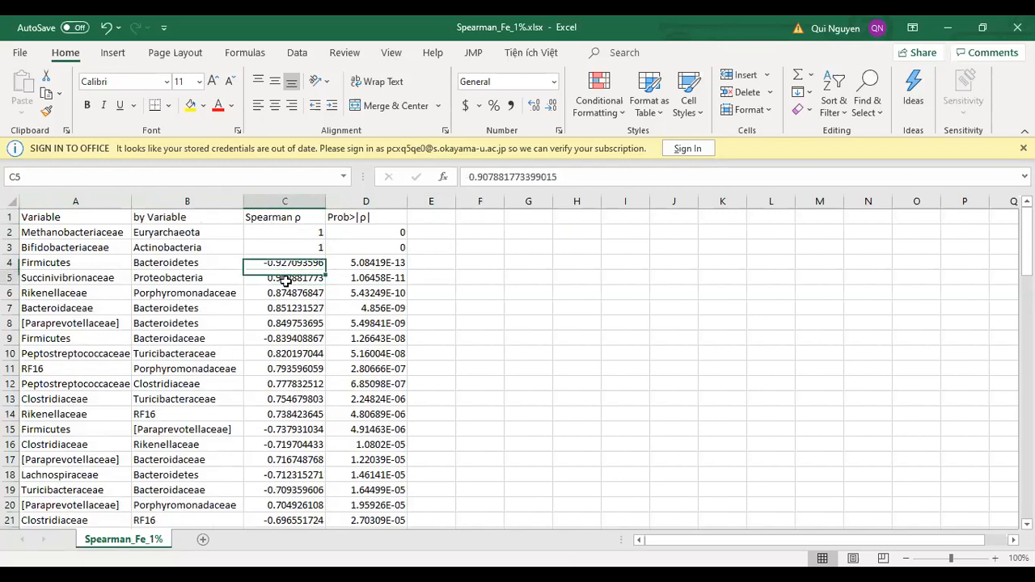
click(287, 265)
- Add the header Relationship in cell E1 and fit column E's width to it
click(426, 217)
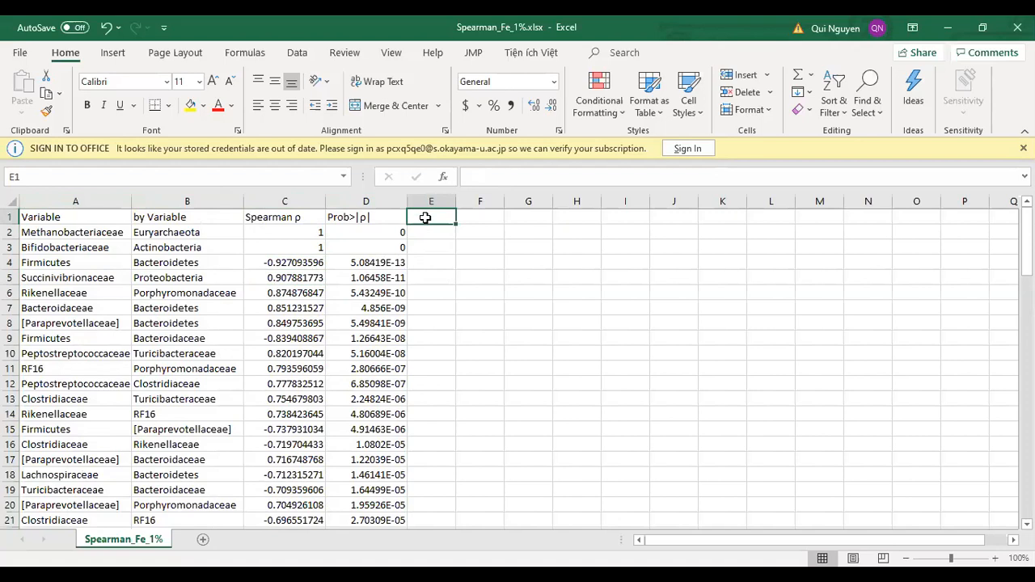
text(Relationship)
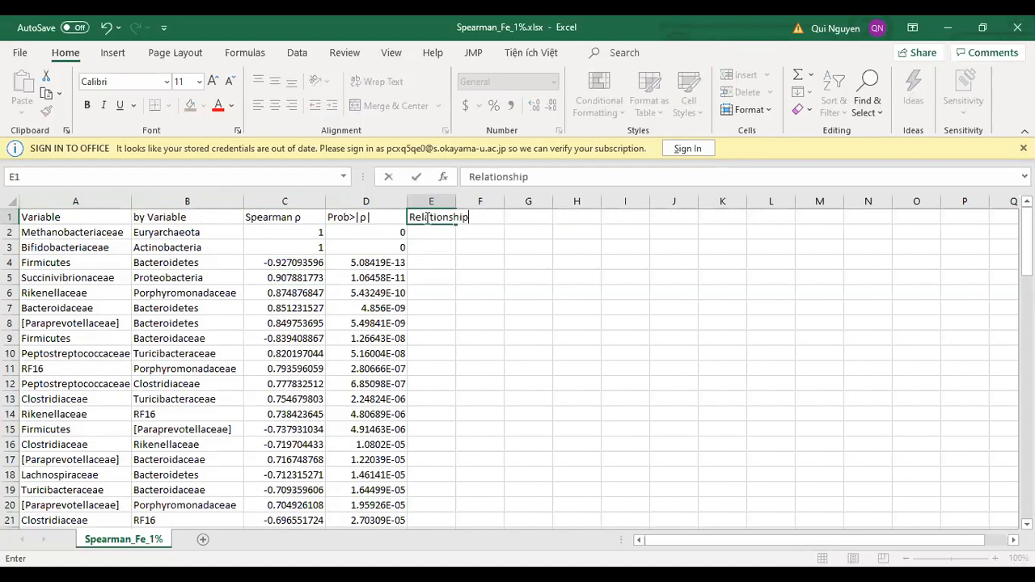
key(Return)
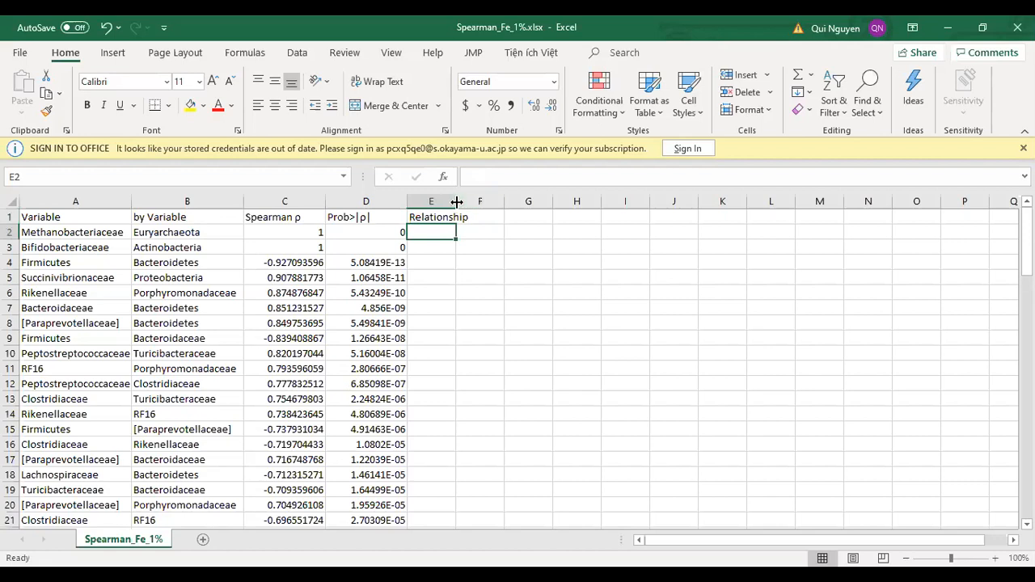
double_click(457, 201)
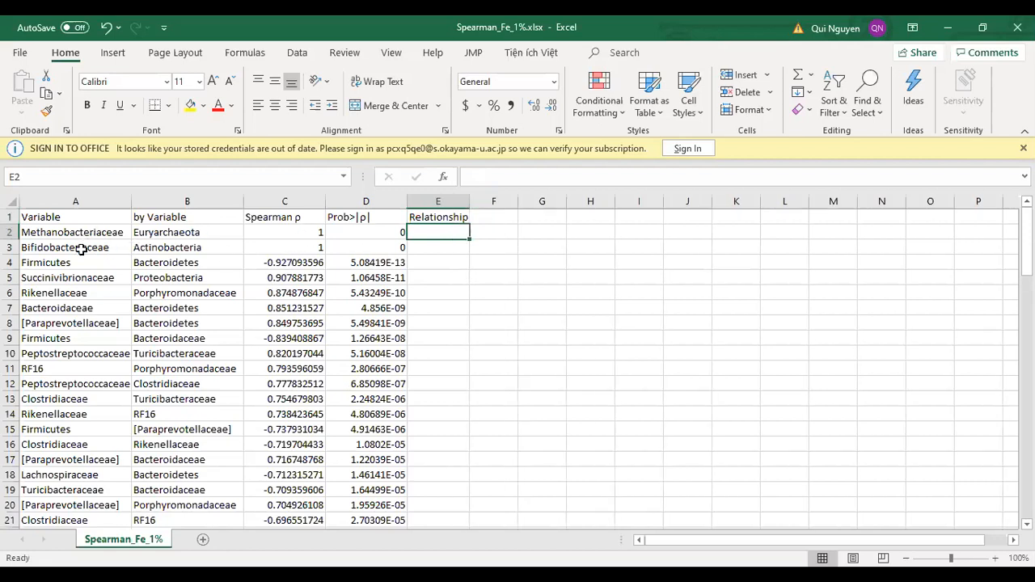
- Check the Spearman ρ signs in rows 4 and 5, and label E4 as N and E5 as P in the Relationship column
drag(85, 262, 166, 262)
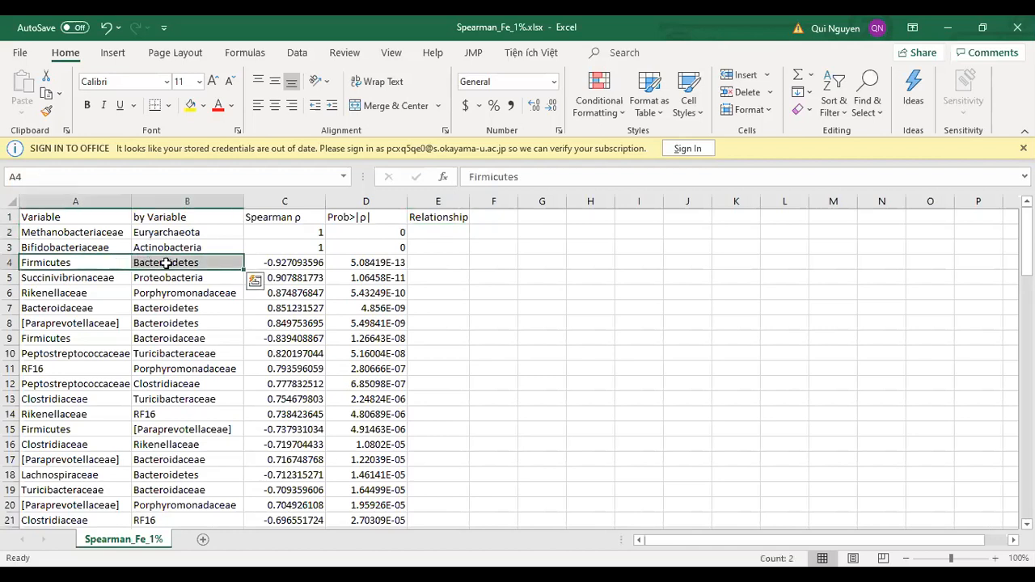
click(260, 264)
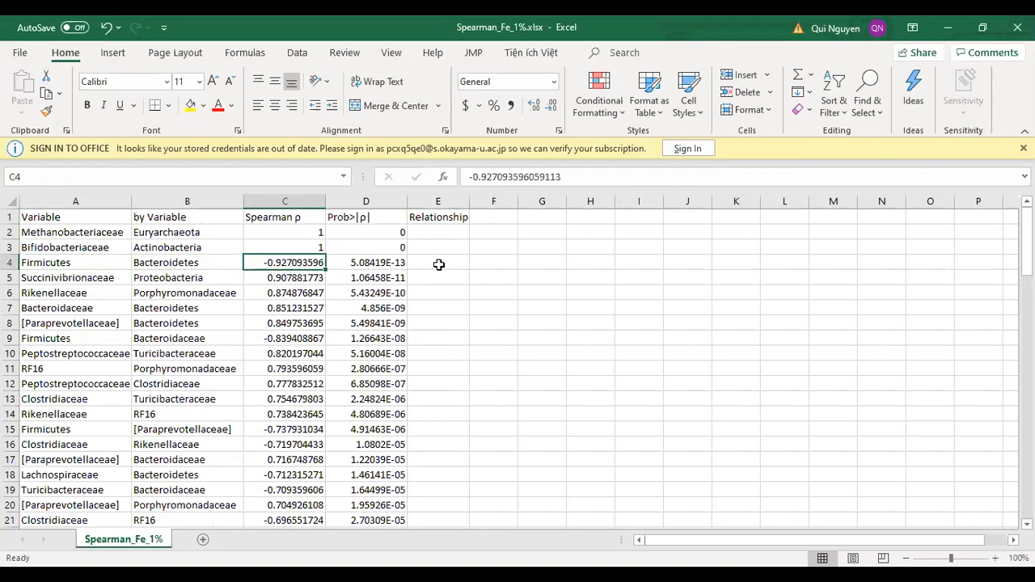
click(278, 277)
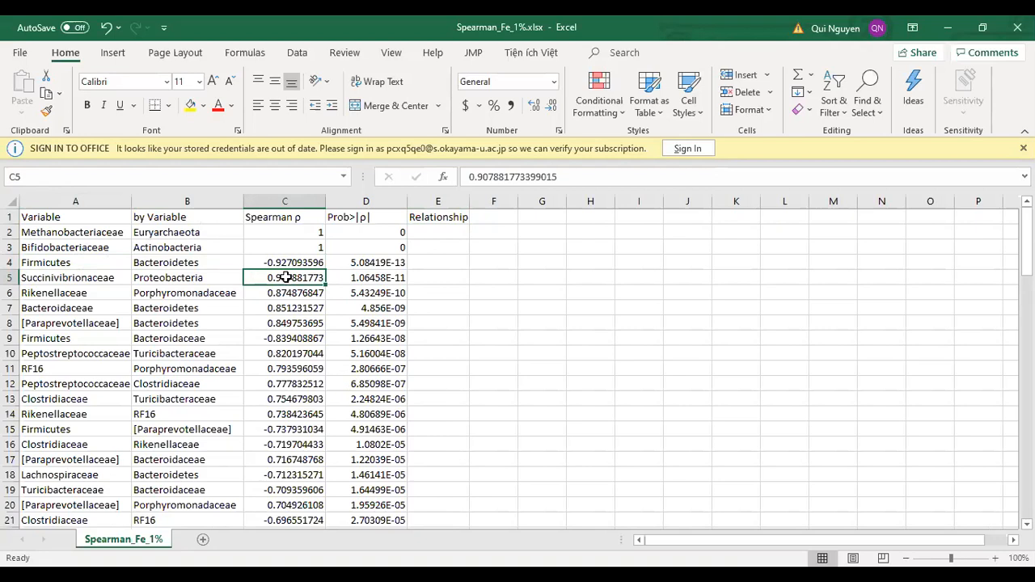
click(434, 278)
text(P)
key(Up)
text(N)
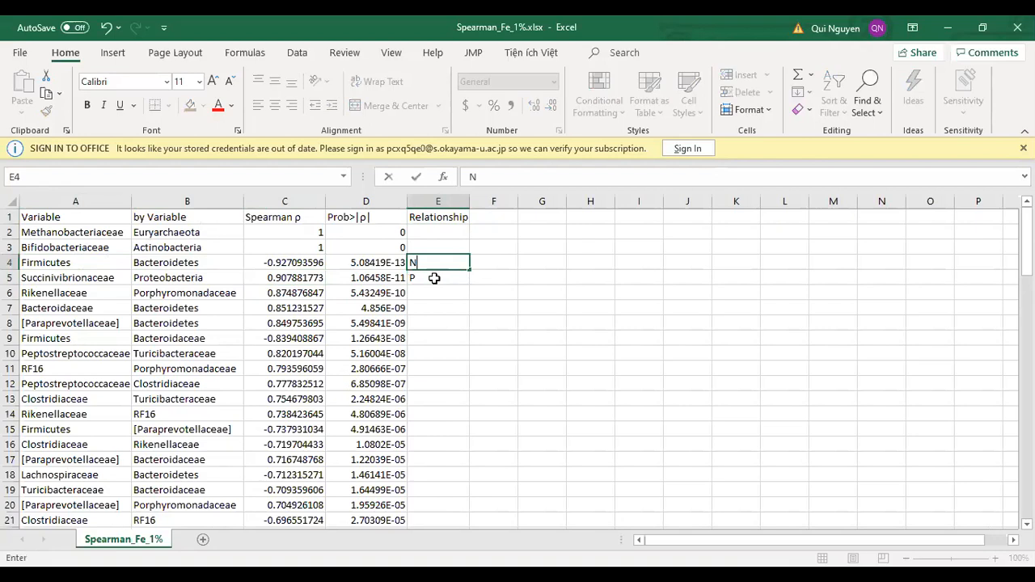
click(424, 294)
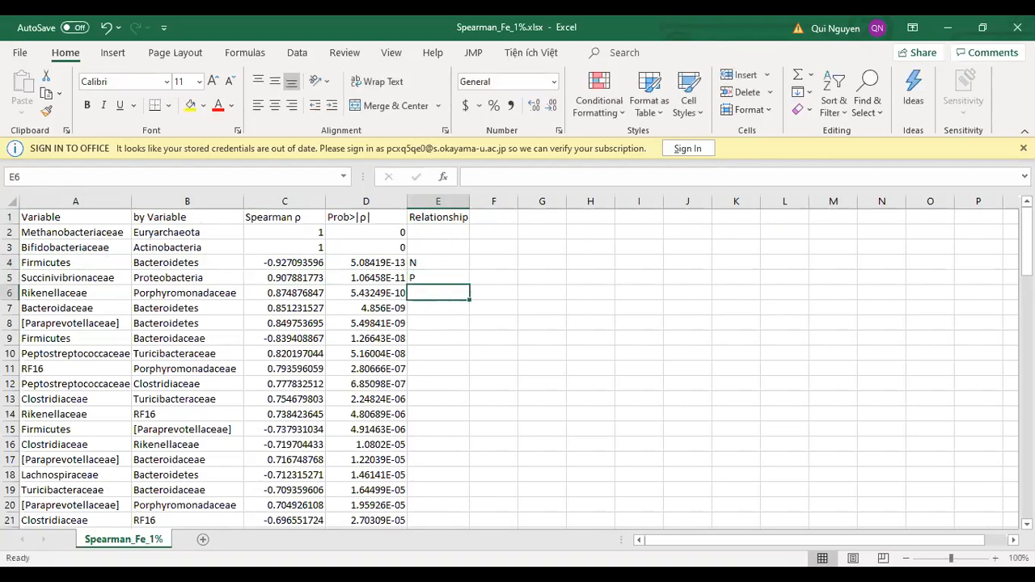
- Sort the whole table by Spearman ρ from smallest to largest
scroll(518, 364, down, 14)
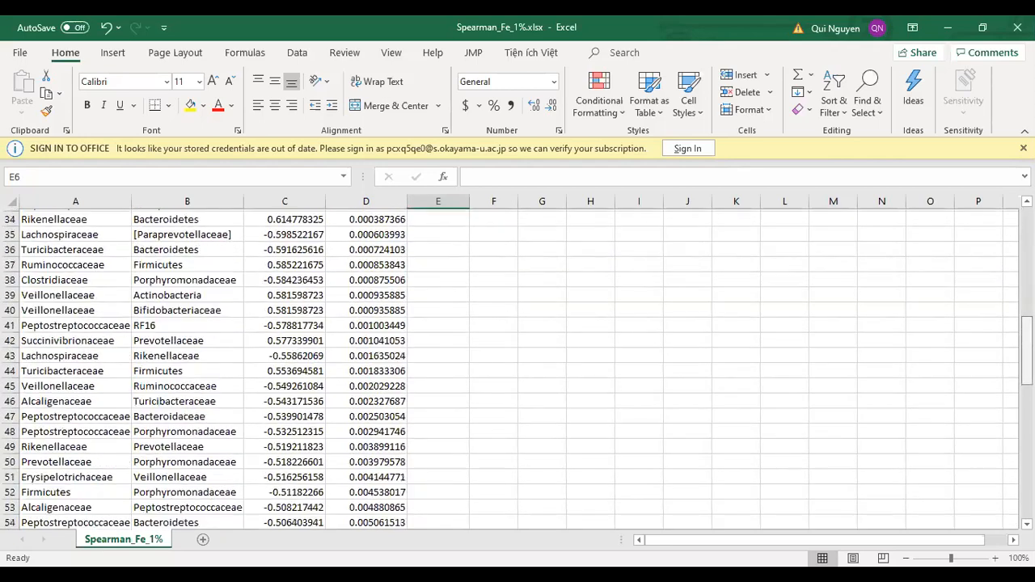
scroll(407, 317, up, 14)
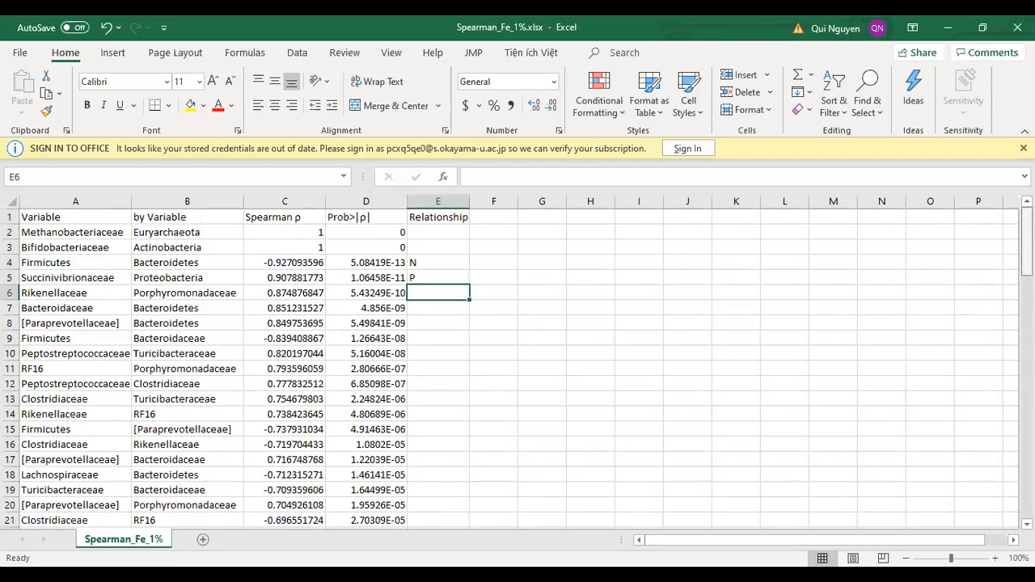
click(322, 307)
key(ctrl+a)
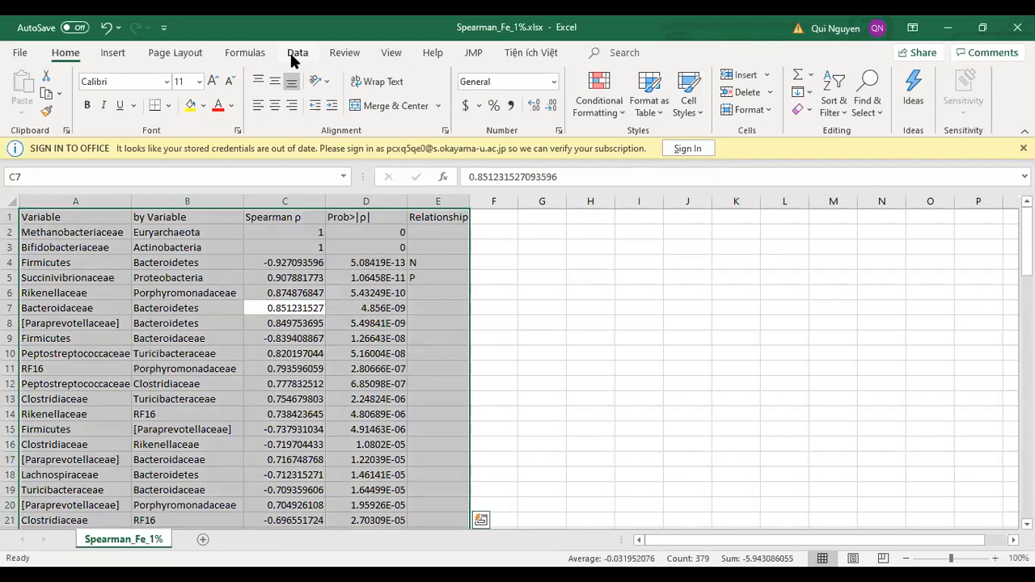
click(295, 55)
click(418, 96)
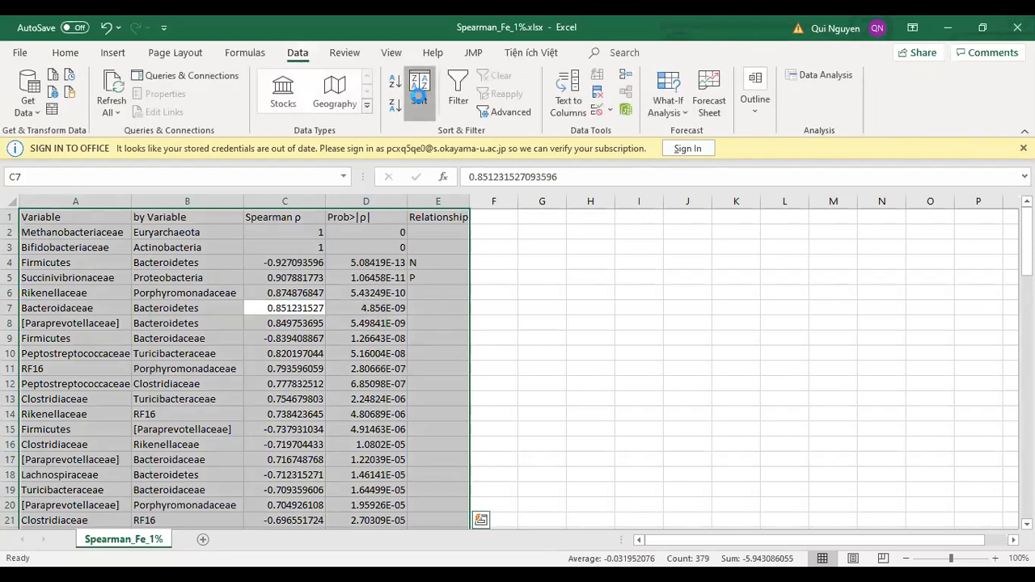
click(643, 303)
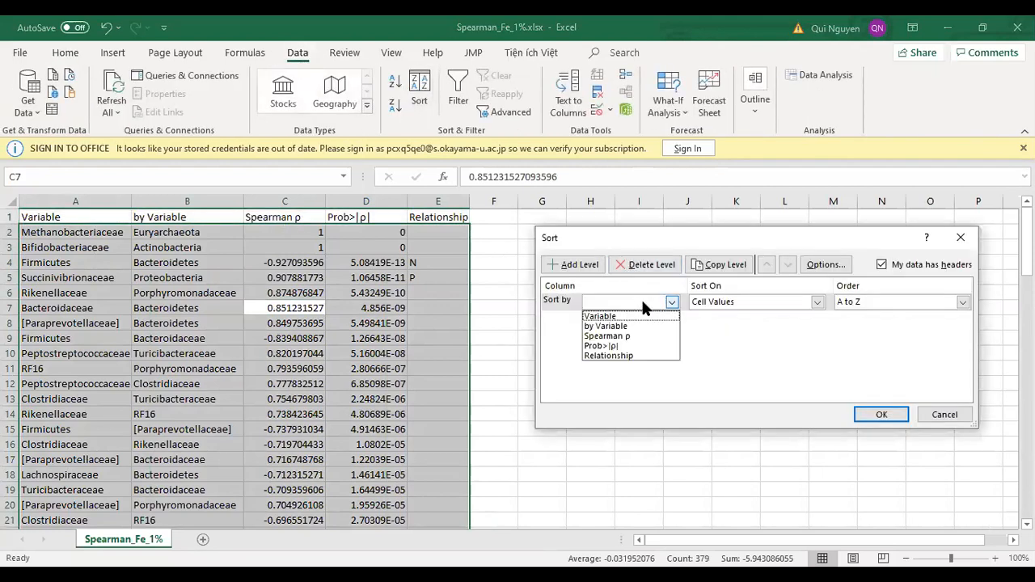
click(629, 335)
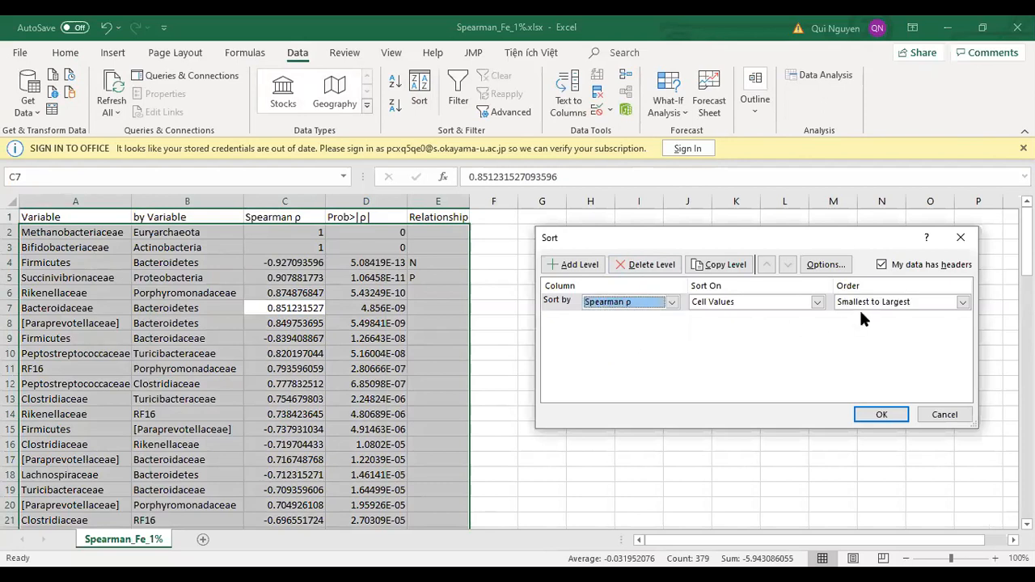
click(878, 416)
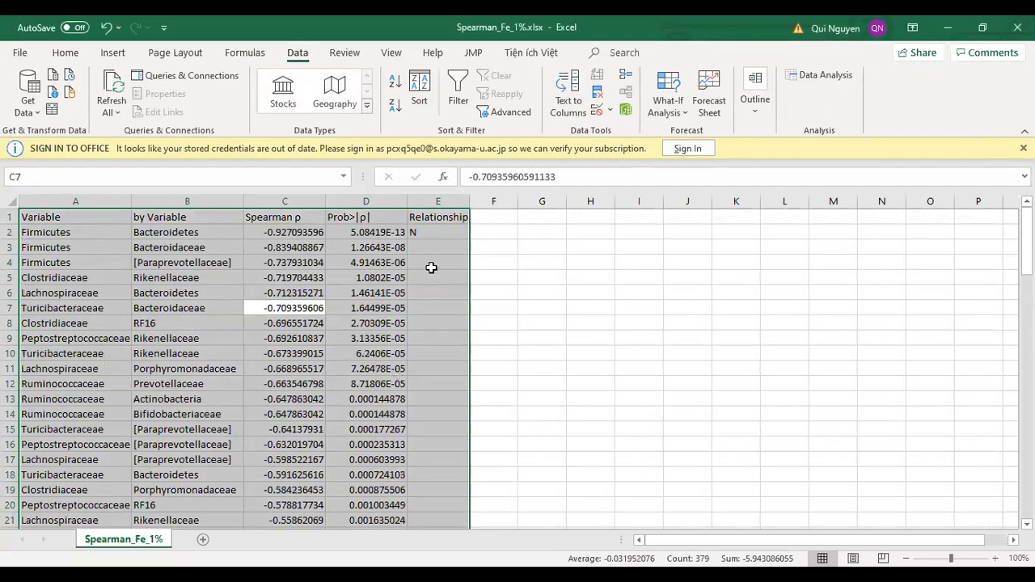
- Highlight the negative Spearman ρ values from C2 to C56 to find where they end
click(423, 247)
drag(290, 233, 299, 524)
drag(324, 522, 302, 490)
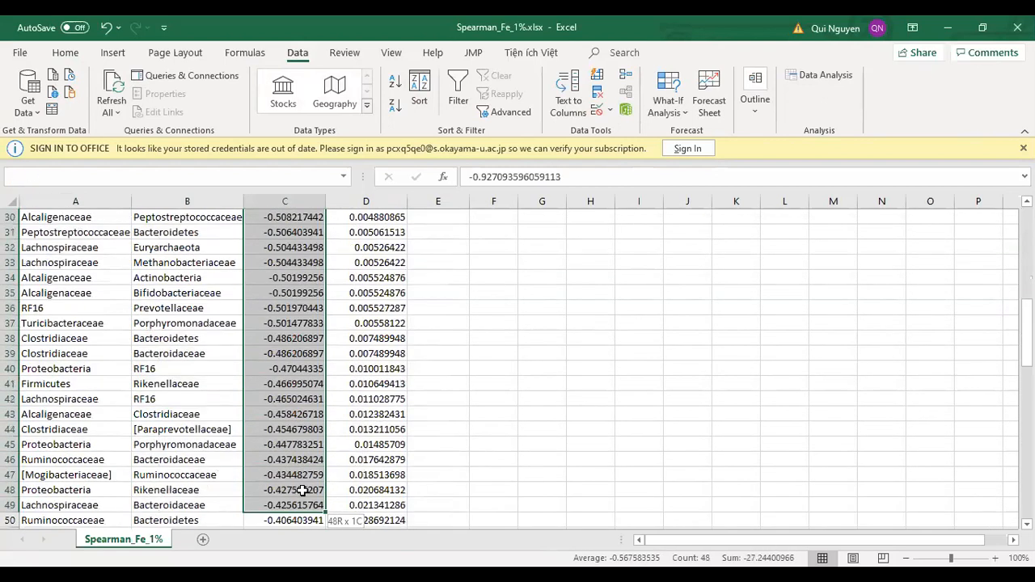
scroll(294, 259, down, 8)
drag(302, 490, 294, 253)
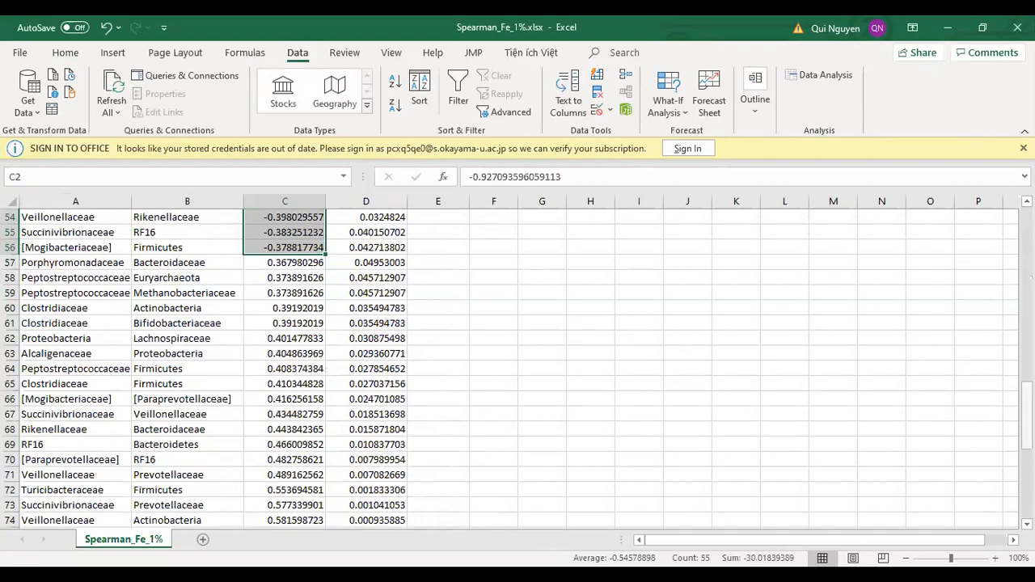
drag(1027, 405, 1026, 243)
- Copy the N label from E2 to the Relationship cells E3 to E56 of the negative correlations
click(437, 239)
text(N)
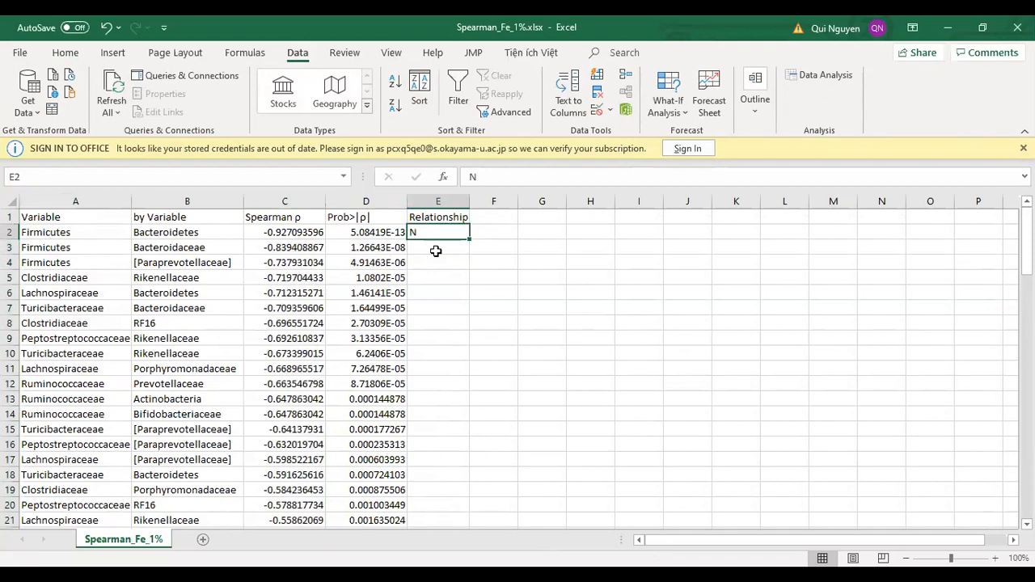
key(ctrl+c)
click(437, 247)
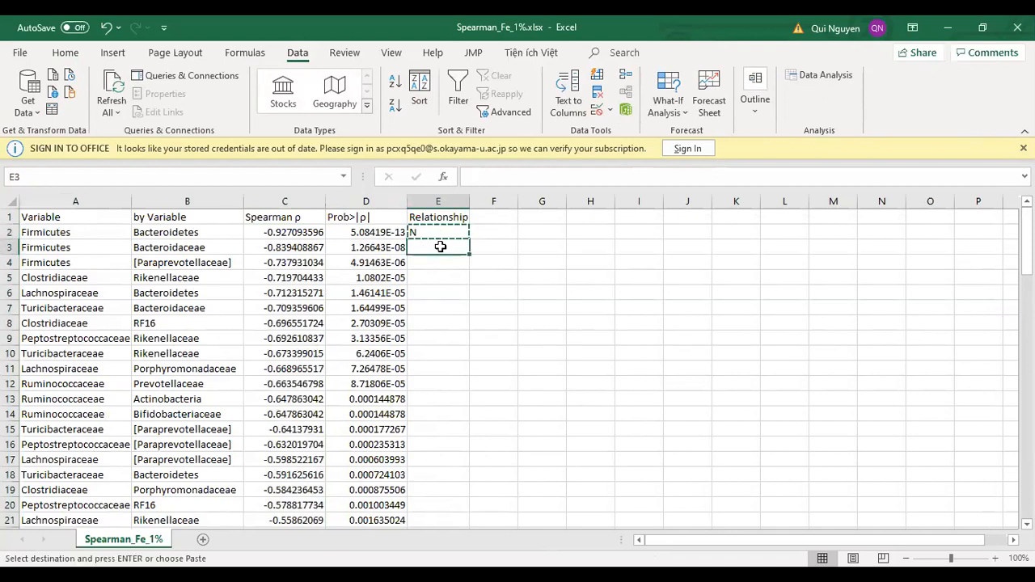
scroll(444, 393, down, 5)
scroll(445, 394, down, 4)
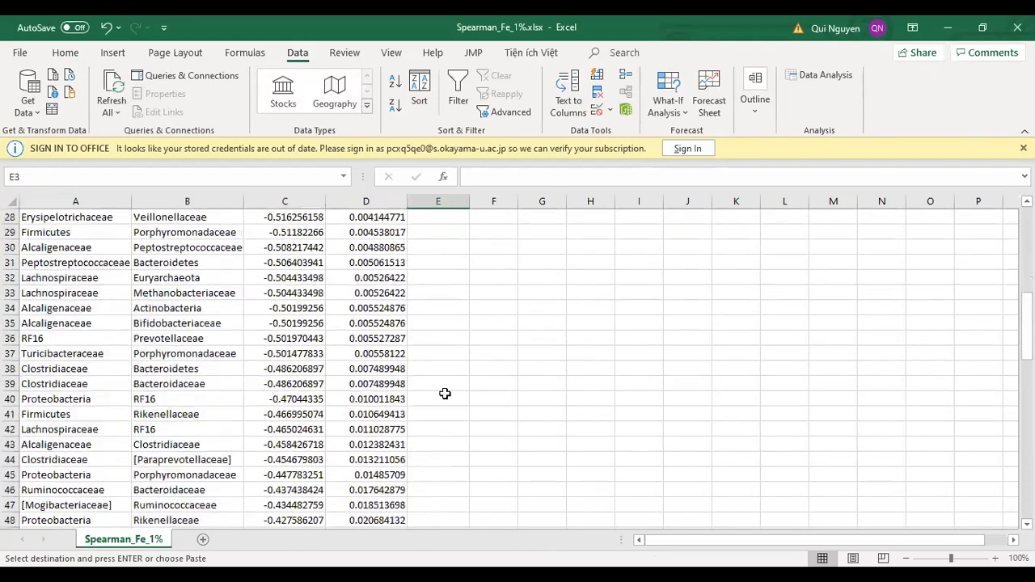
scroll(445, 394, down, 2)
scroll(445, 394, down, 3)
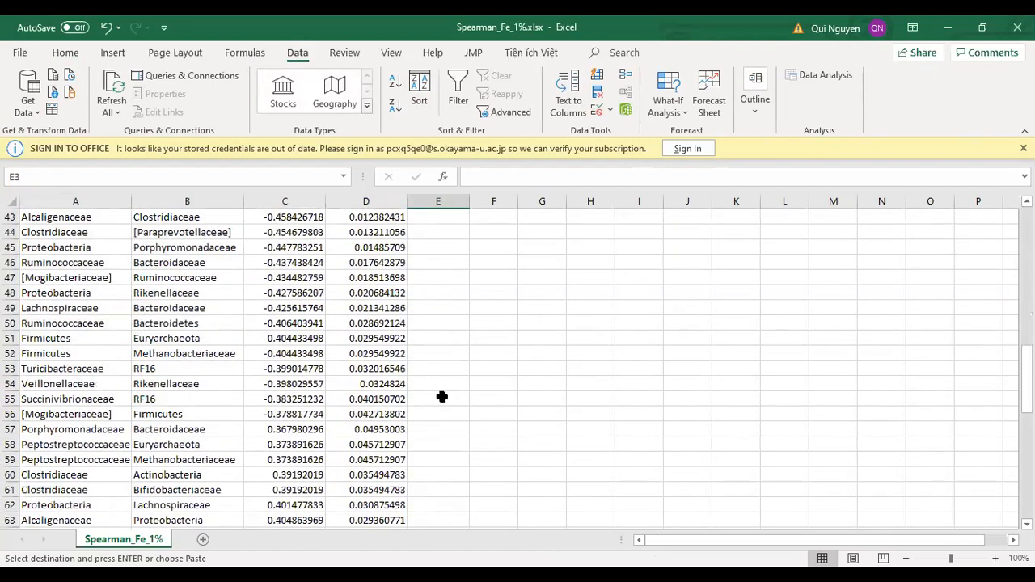
shift+click(445, 413)
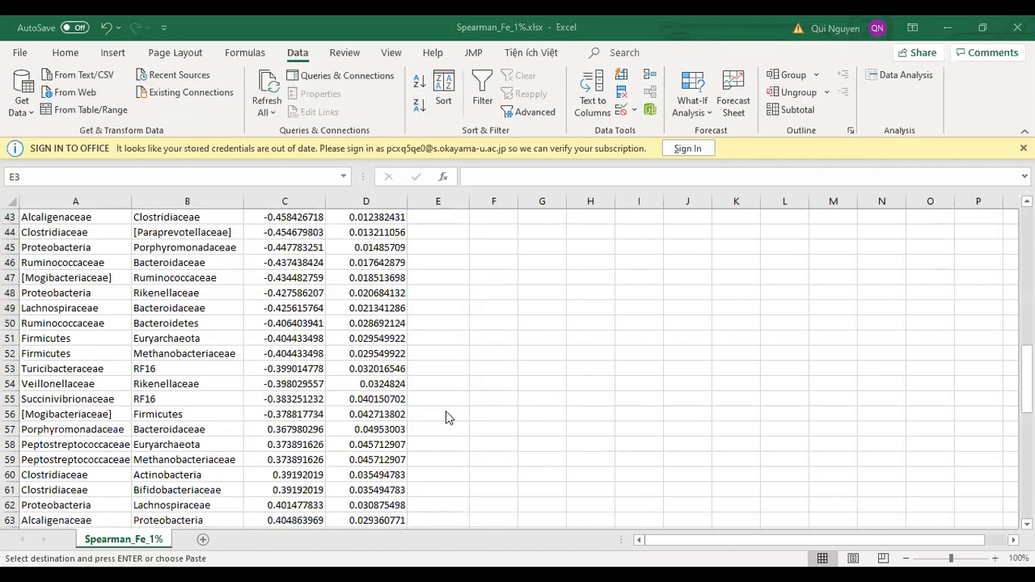
key(ctrl+v)
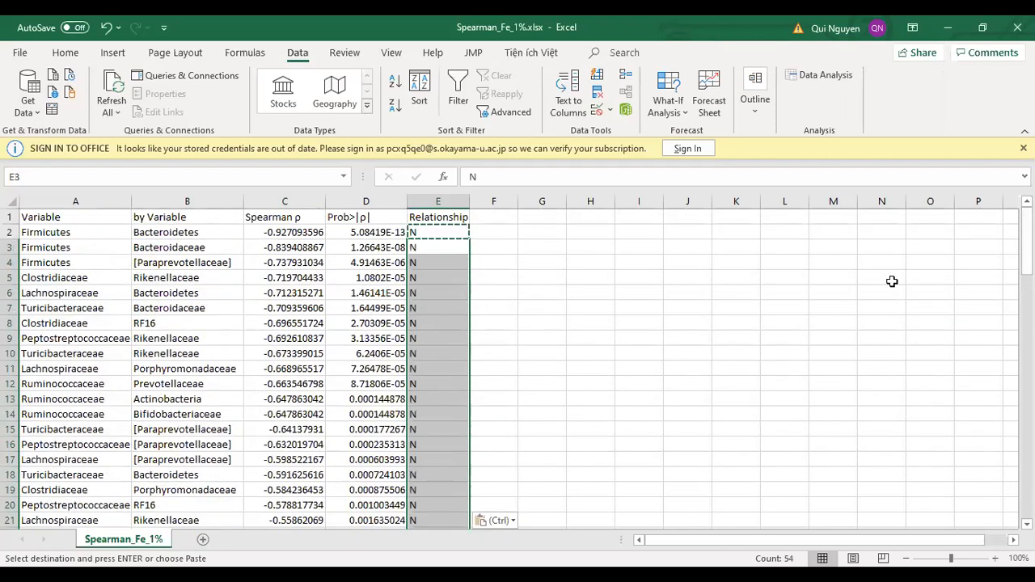
- Label the positive correlations P in Relationship cells E57 to E94 and save the workbook
scroll(987, 256, down, 1)
scroll(518, 364, down, 15)
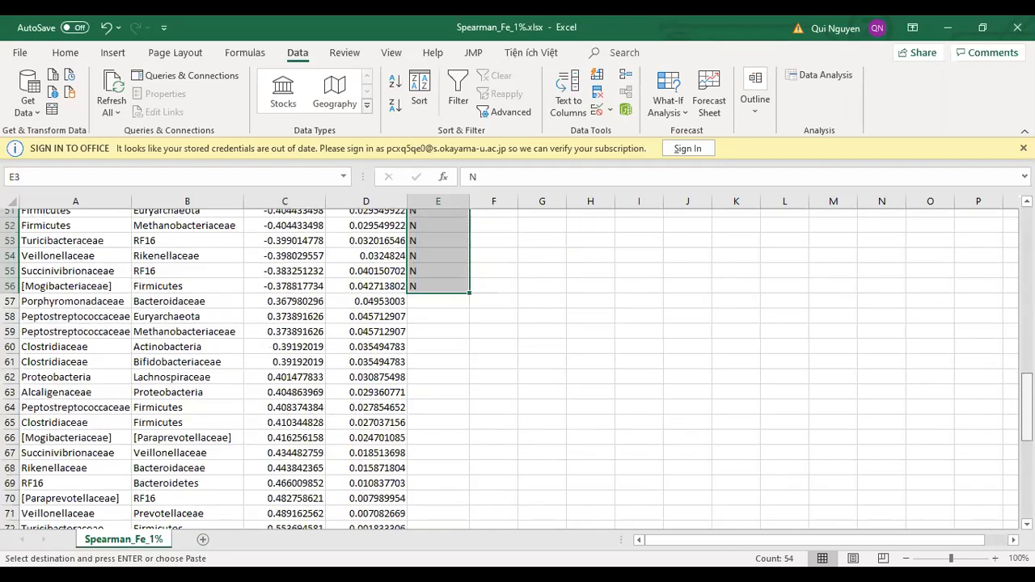
click(429, 308)
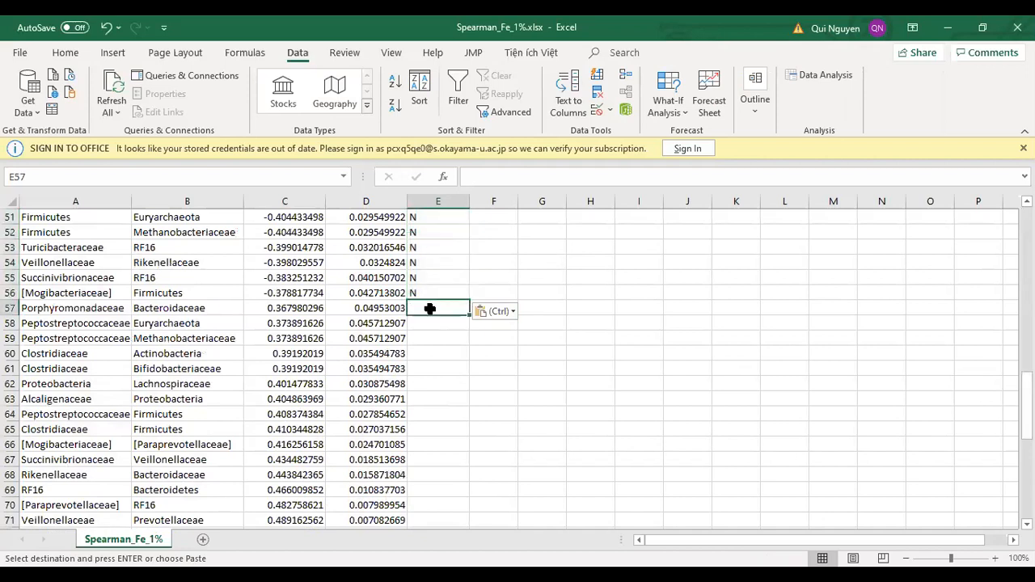
text(P)
key(Return)
click(430, 308)
key(ctrl+c)
scroll(439, 356, down, 11)
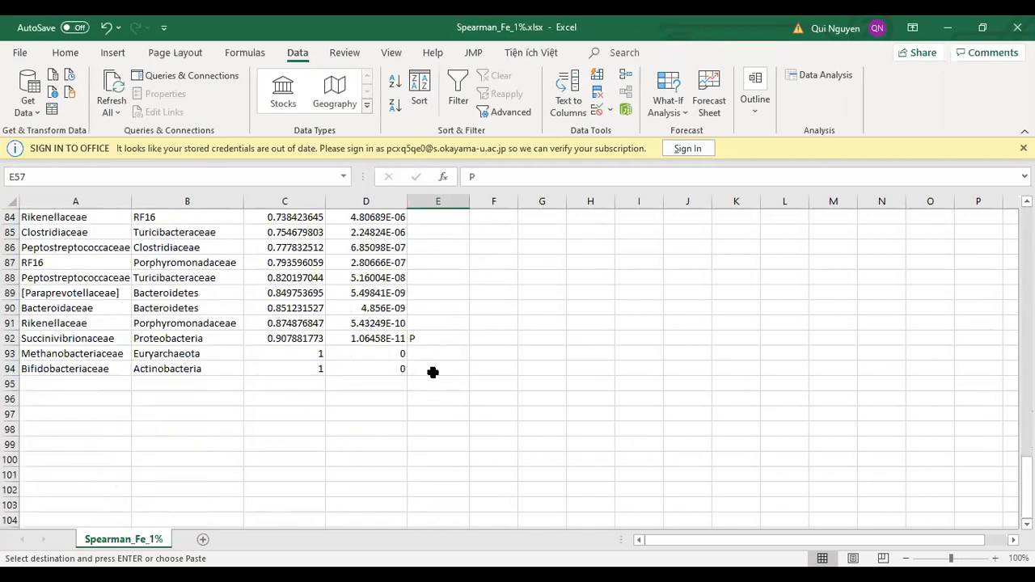
shift+click(433, 372)
key(ctrl+v)
key(ctrl+s)
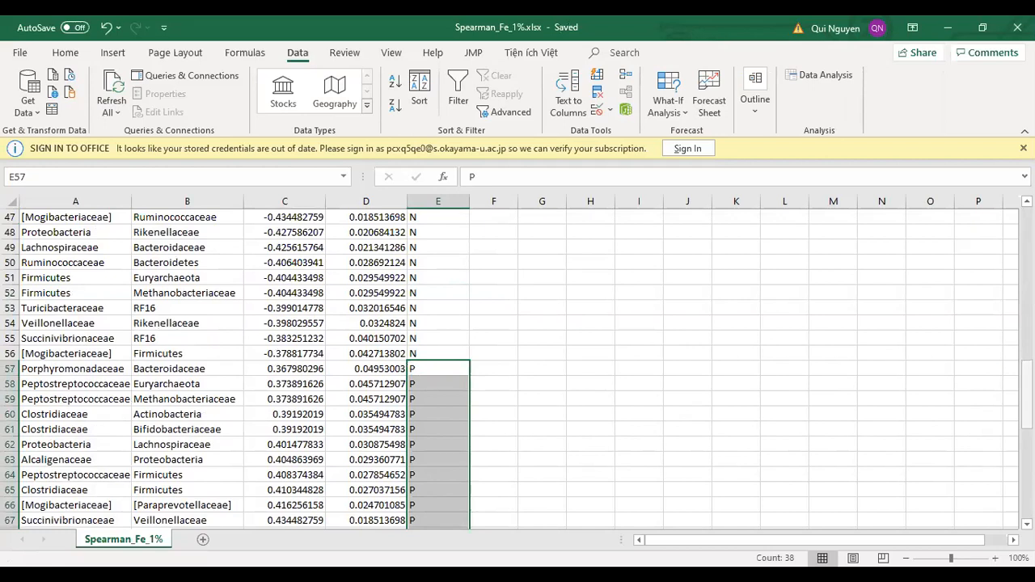
- Format the Spearman ρ and Prob>|ρ| values in C2 to D94 to three decimal places and save the workbook
scroll(369, 360, up, 15)
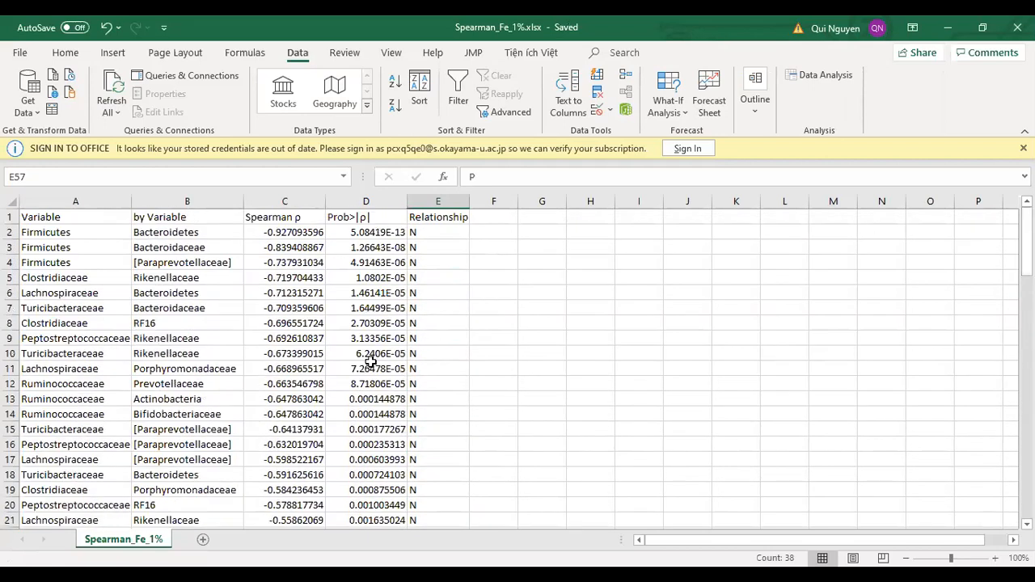
drag(298, 233, 350, 233)
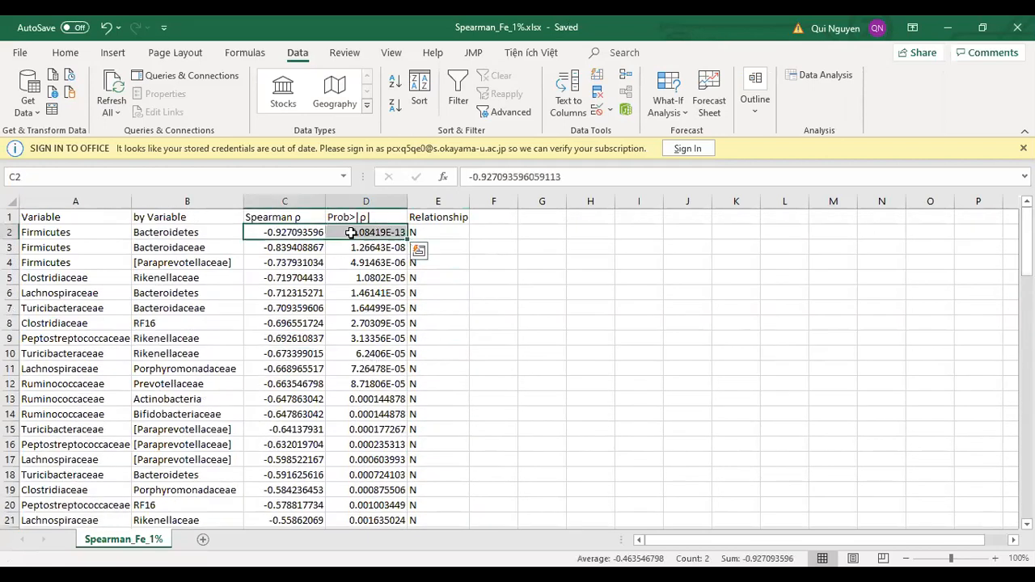
key(ctrl+shift+Down)
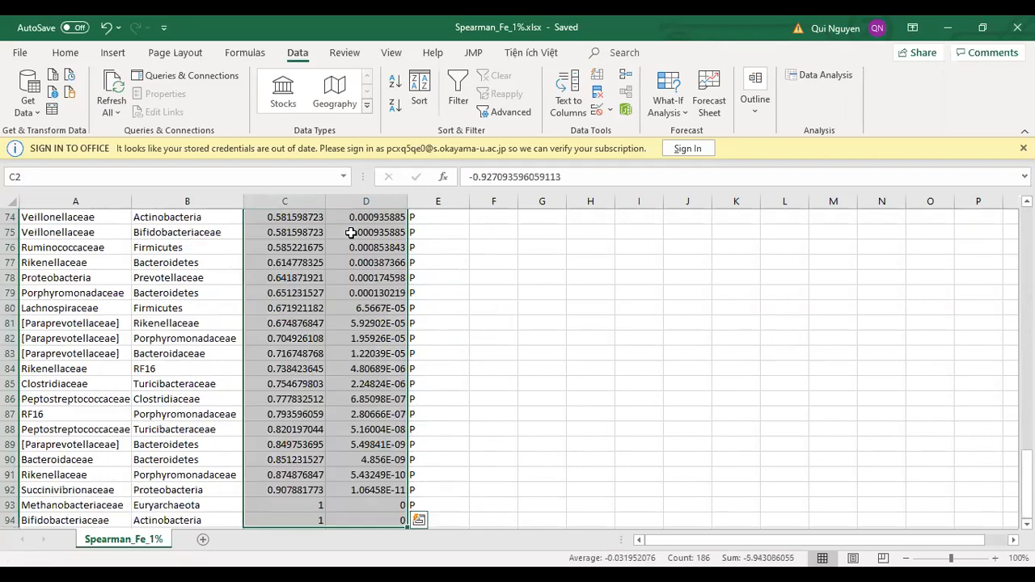
click(52, 52)
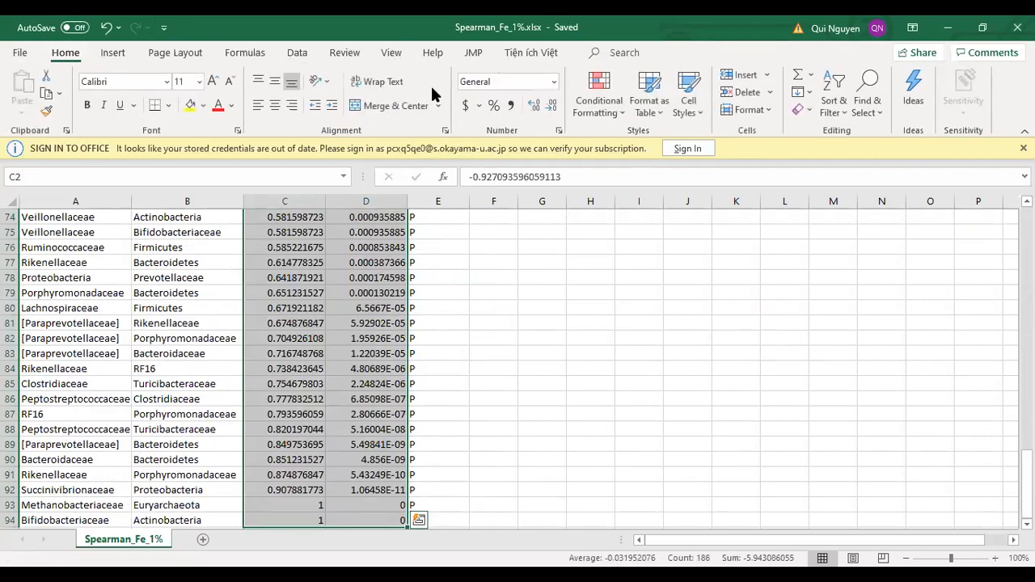
click(553, 108)
click(553, 107)
click(553, 107)
click(553, 109)
click(554, 109)
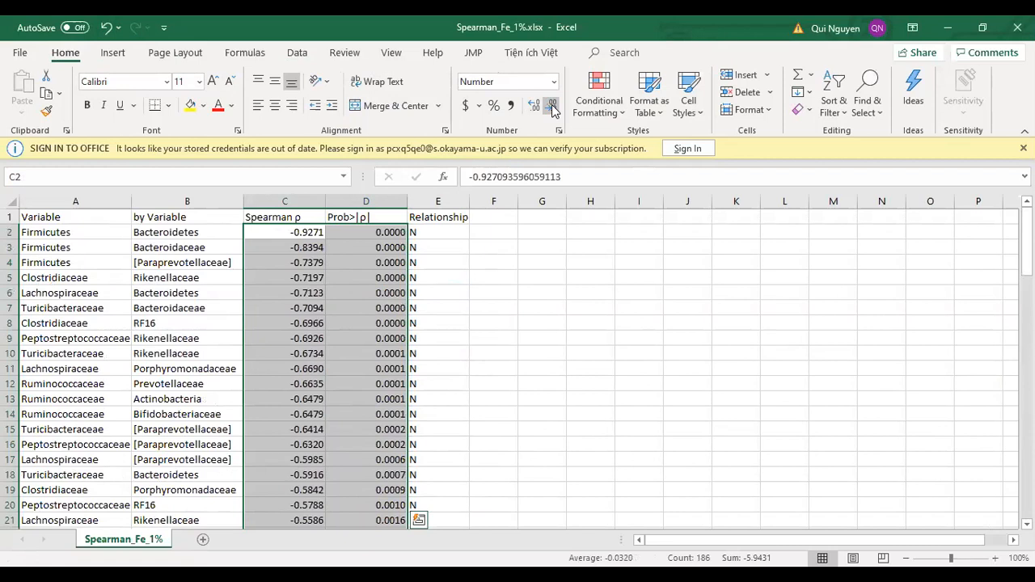
click(552, 108)
key(ctrl+s)
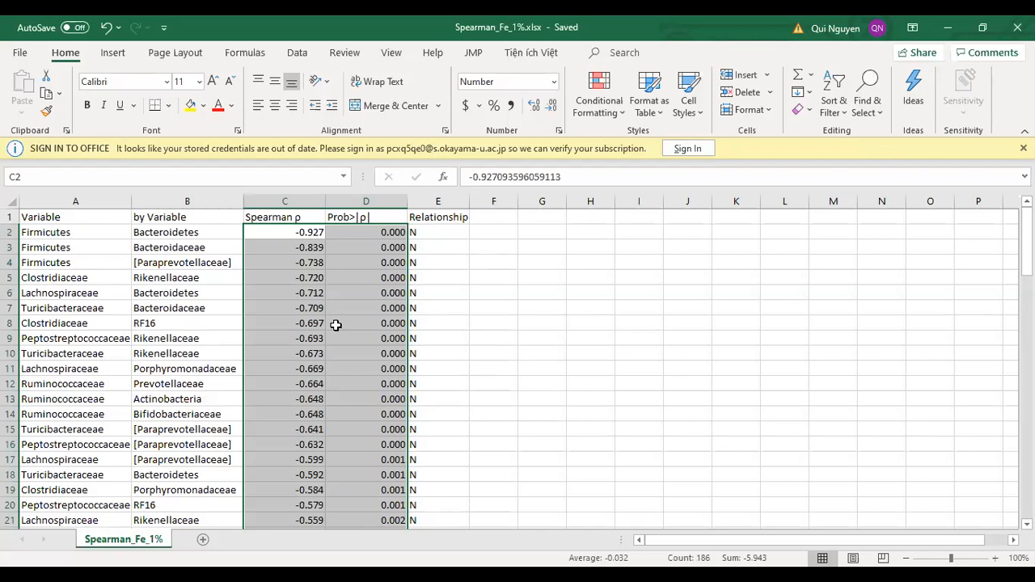
click(336, 324)
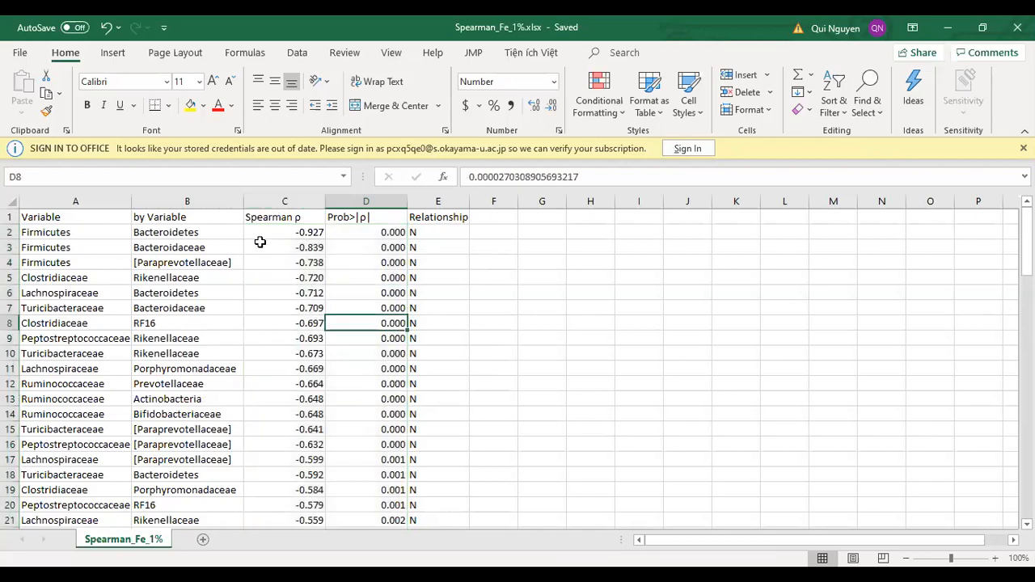
click(437, 233)
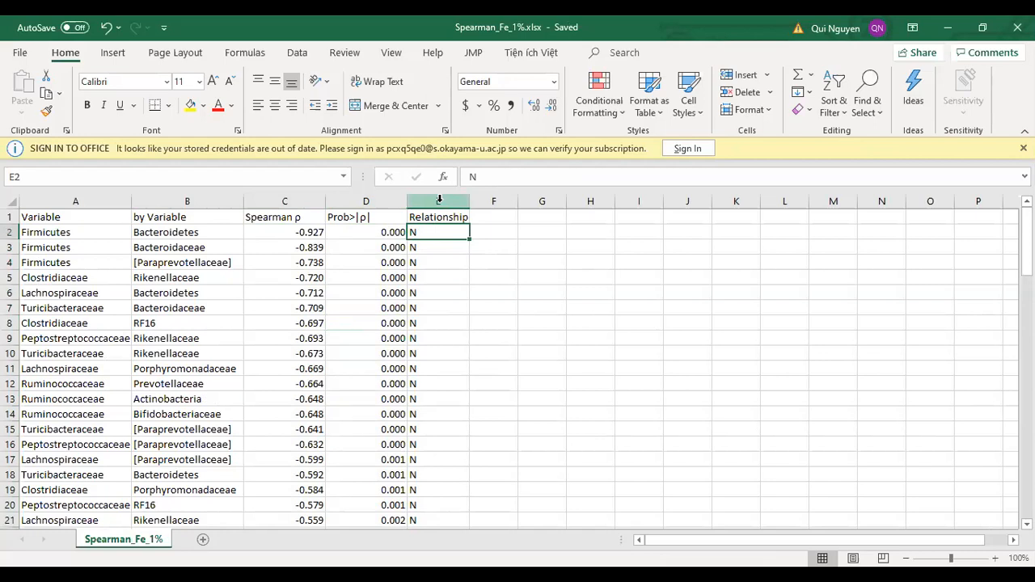
click(439, 200)
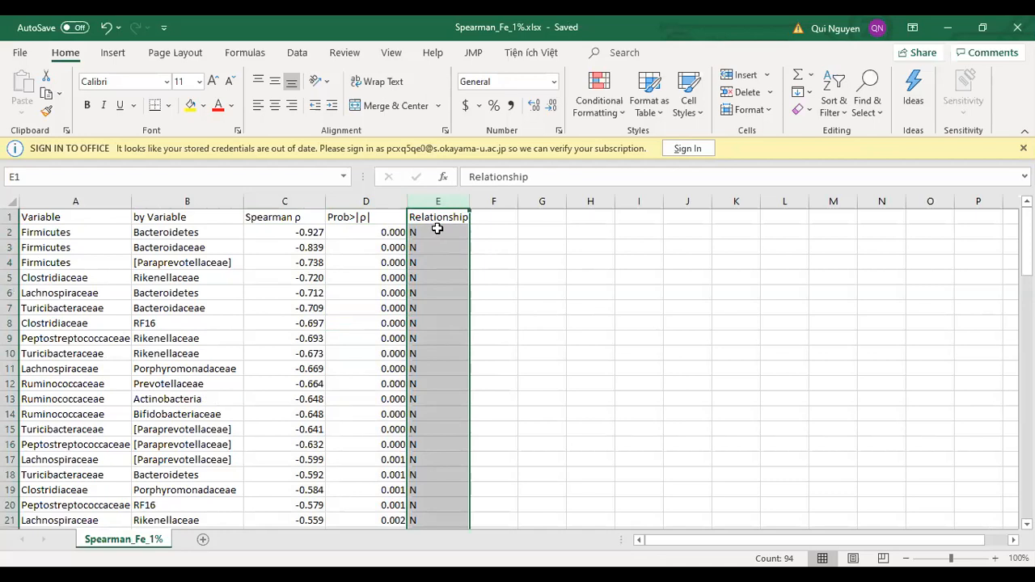
drag(61, 247, 159, 237)
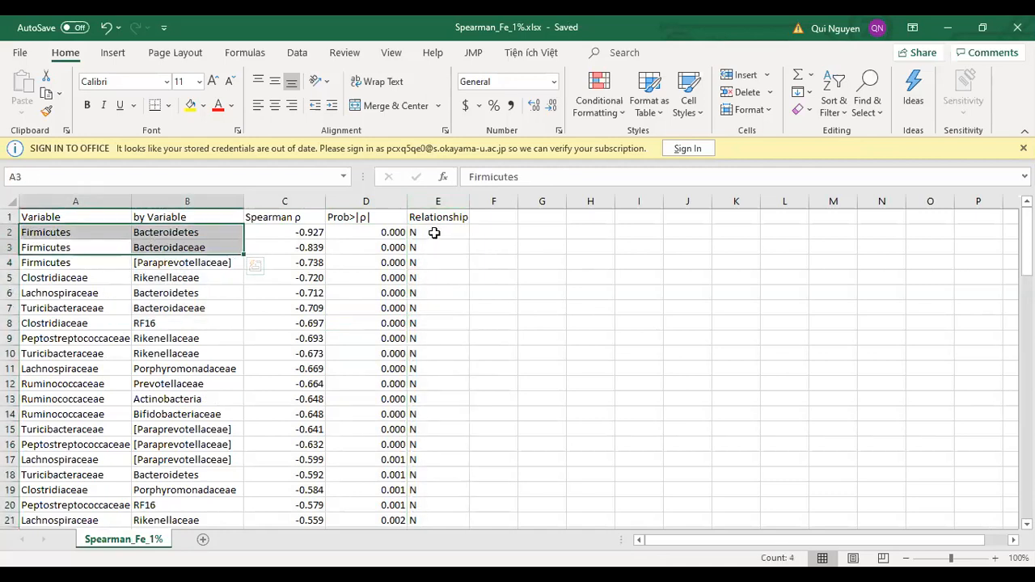
click(346, 233)
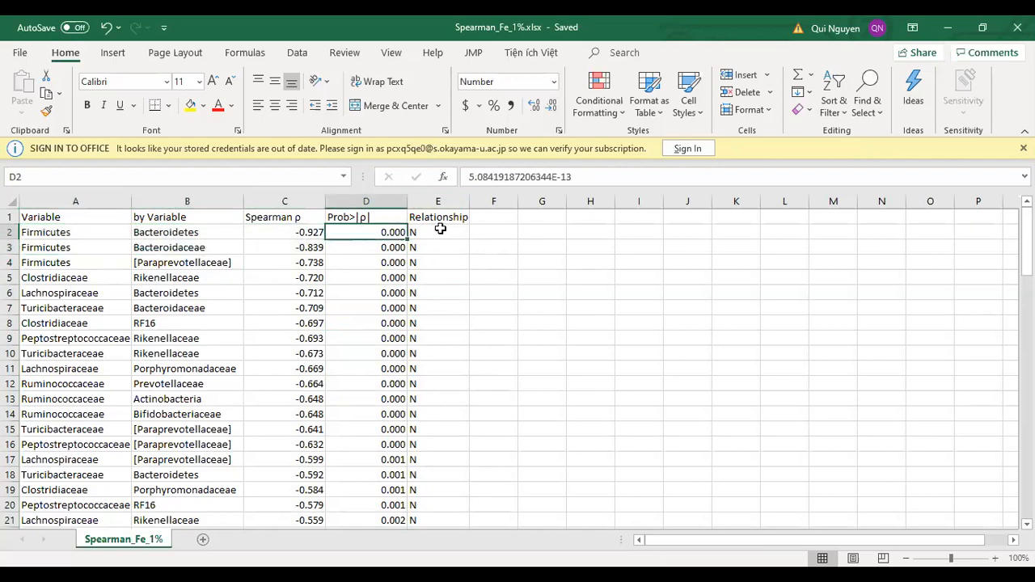
click(490, 219)
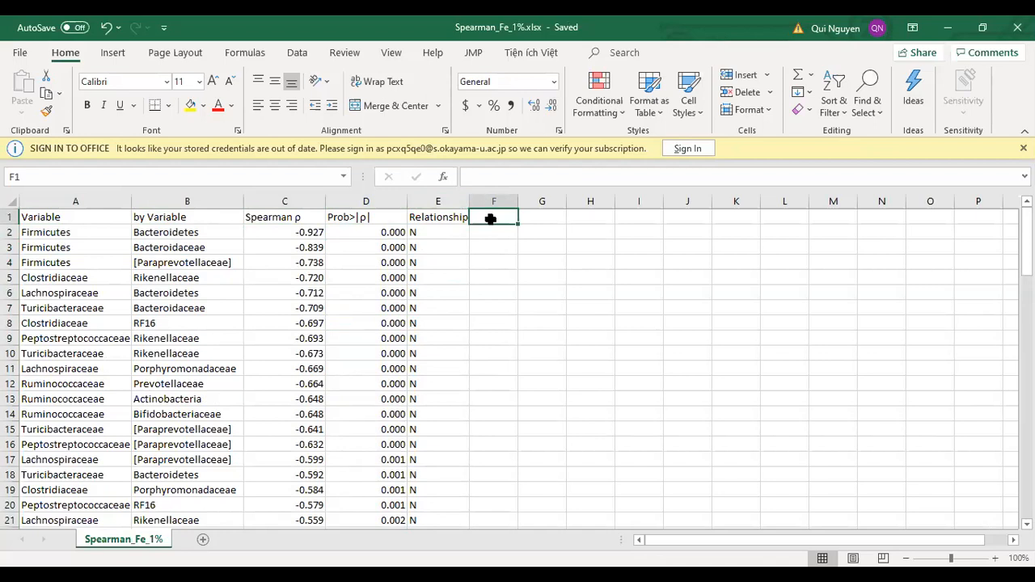
- Insert two blank columns between the Spearman ρ and Prob>|ρ| columns
drag(365, 201, 438, 202)
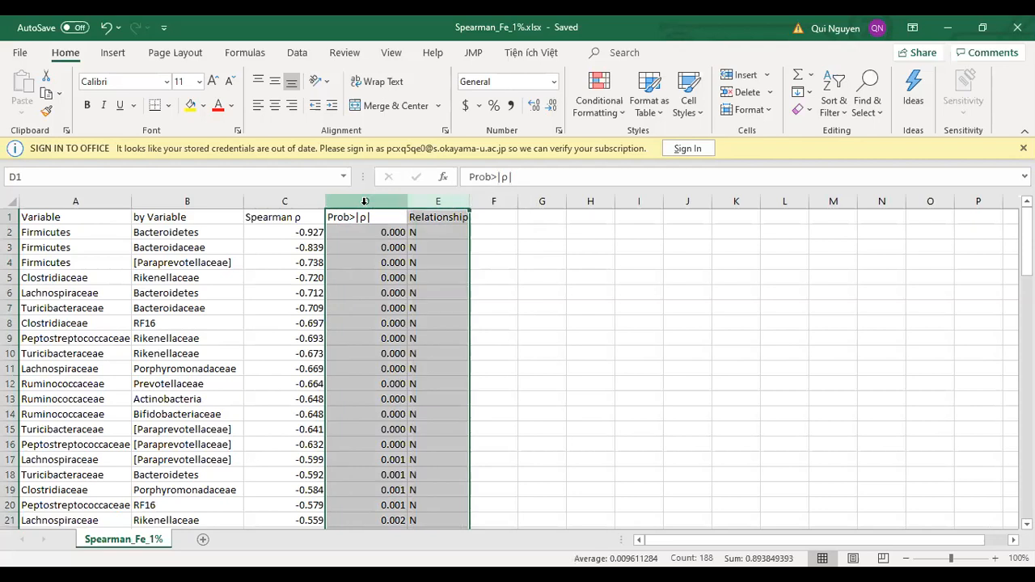
right_click(417, 341)
click(407, 332)
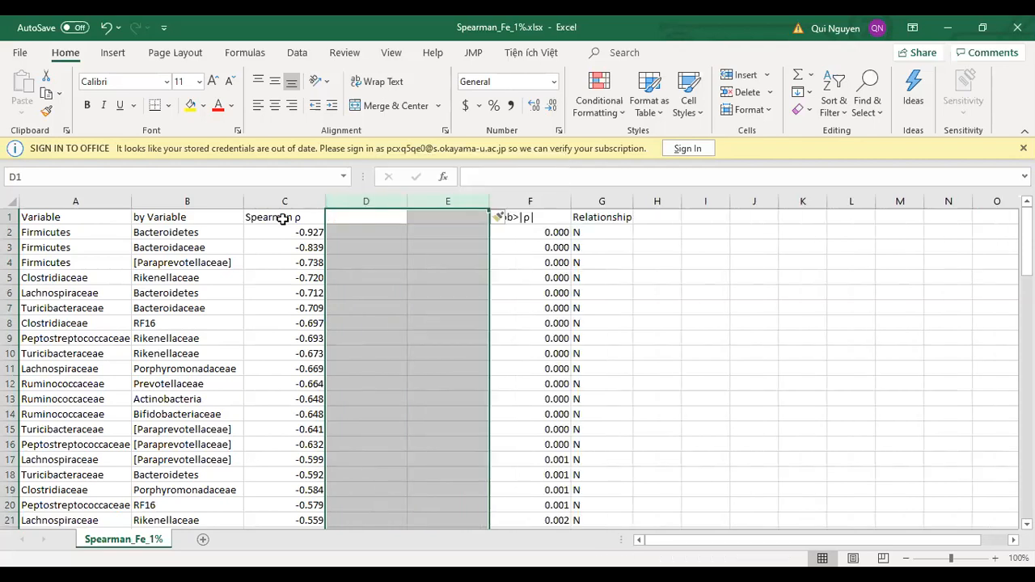
- Copy the Spearman ρ header into D1 and edit the copy to read Spearman |ρ|
click(283, 217)
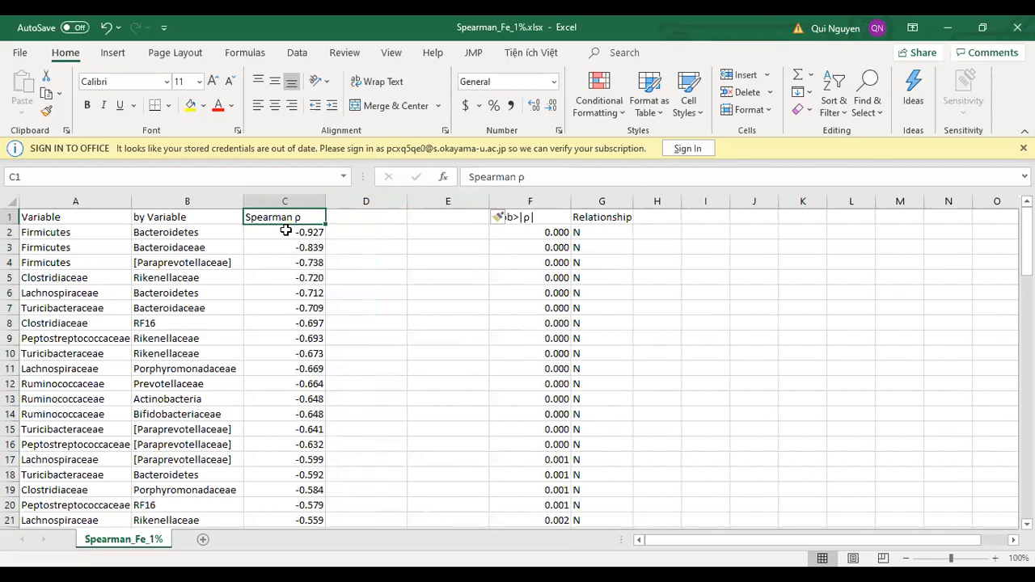
key(ctrl+c)
click(349, 217)
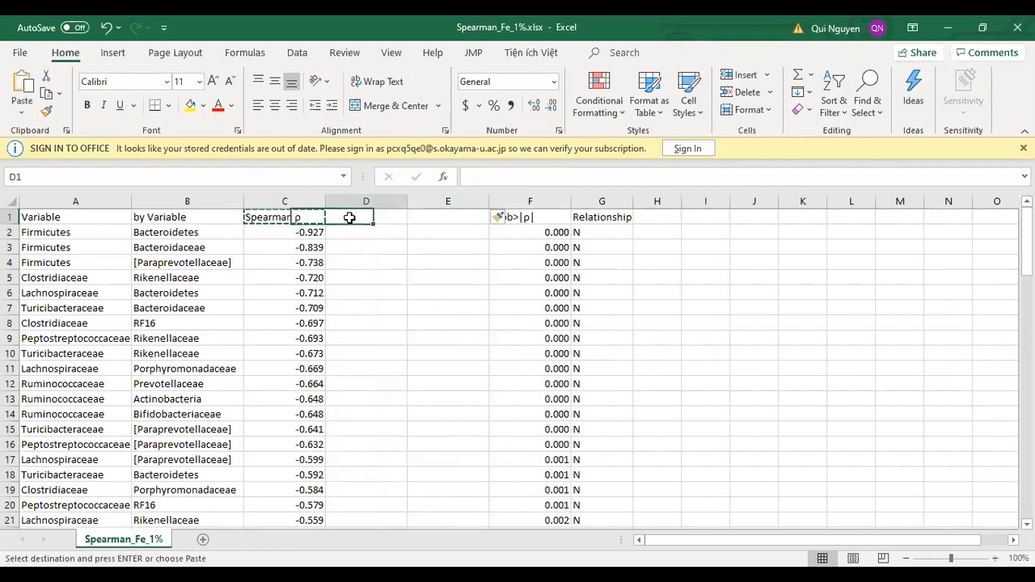
key(ctrl+v)
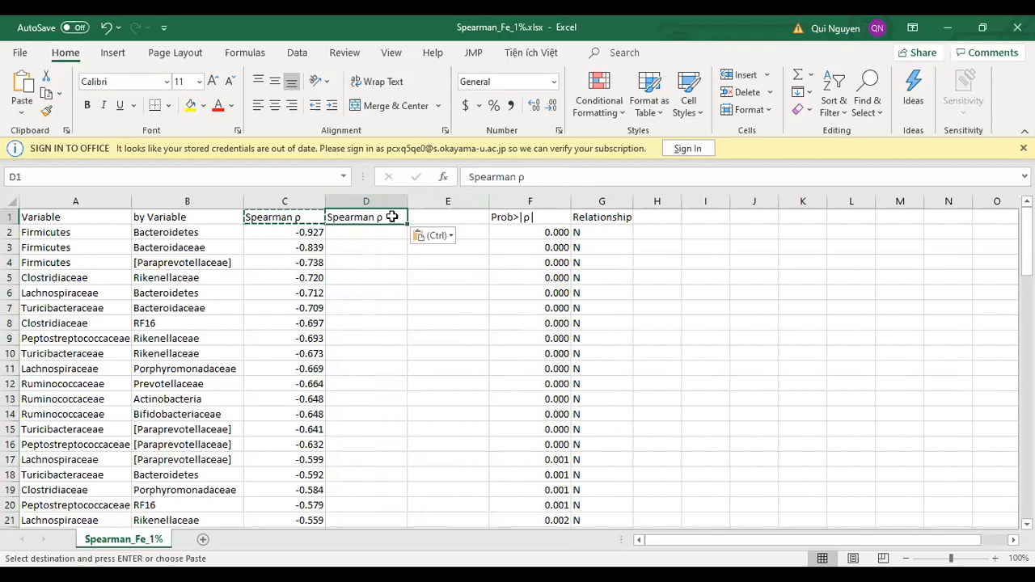
click(521, 176)
text(|)
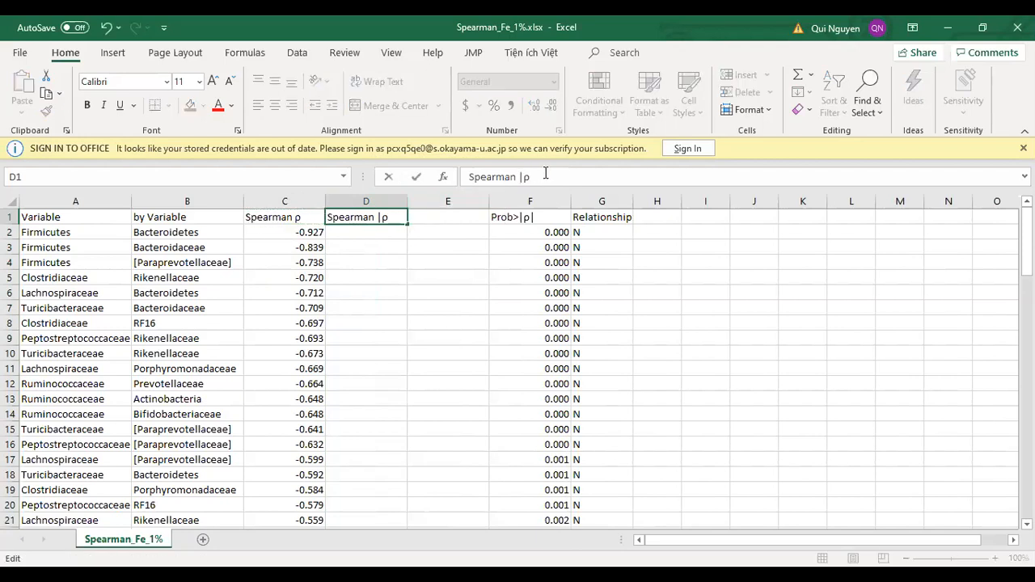
click(546, 173)
text(|)
click(365, 231)
click(301, 234)
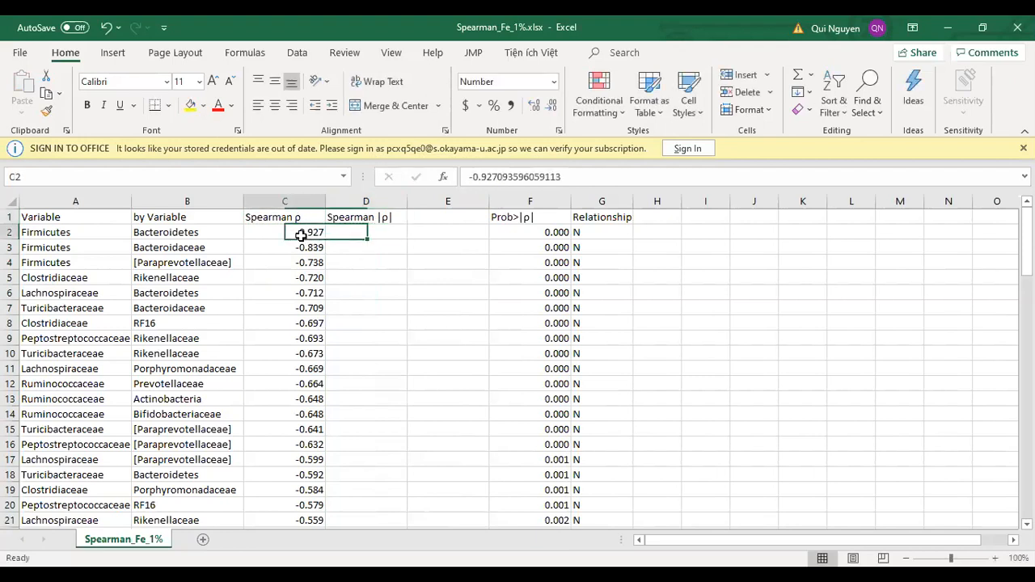
click(296, 249)
click(298, 235)
click(300, 248)
click(299, 233)
click(302, 246)
click(301, 231)
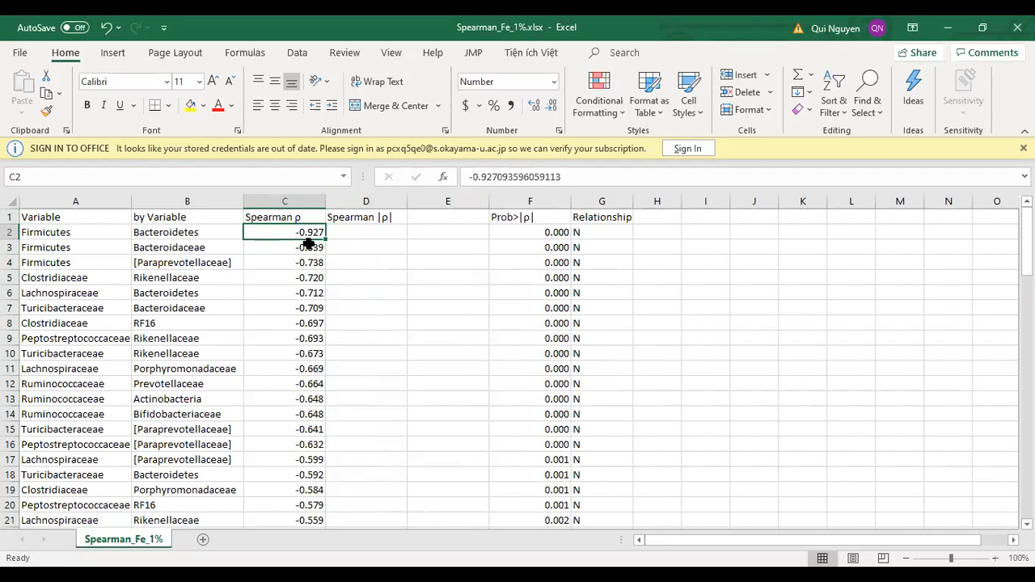
click(369, 233)
click(304, 233)
click(591, 232)
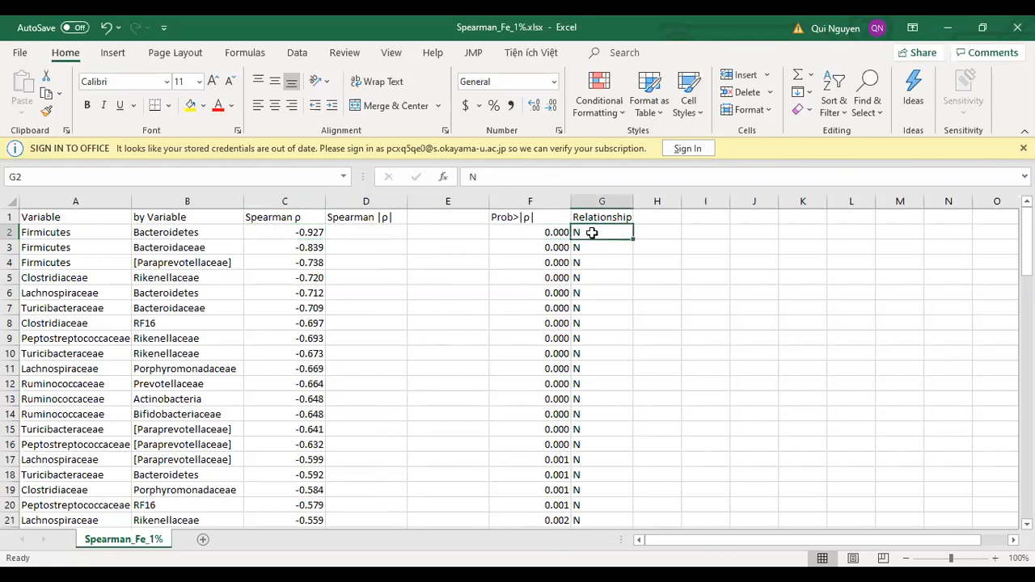
click(298, 229)
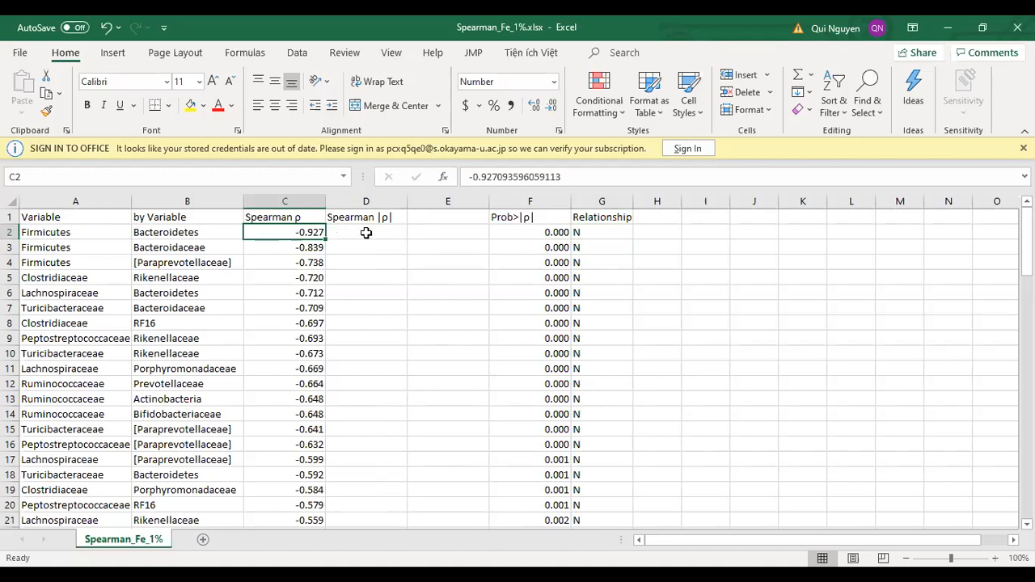
- Enter =ABS(C2) in D2 and fill the formula down through D94
click(366, 233)
text(=)
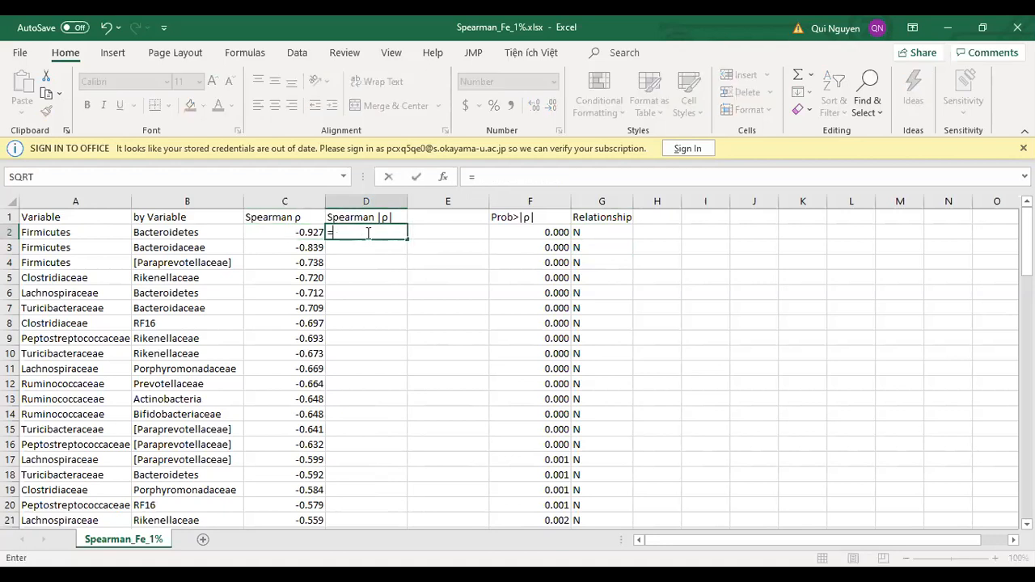
text(abs()
click(308, 232)
key(Return)
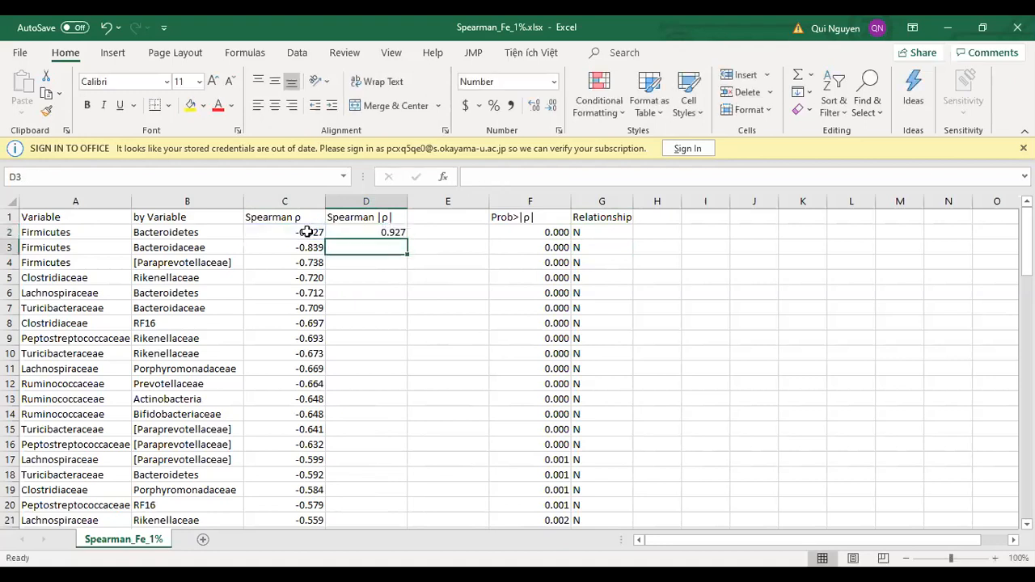
click(393, 232)
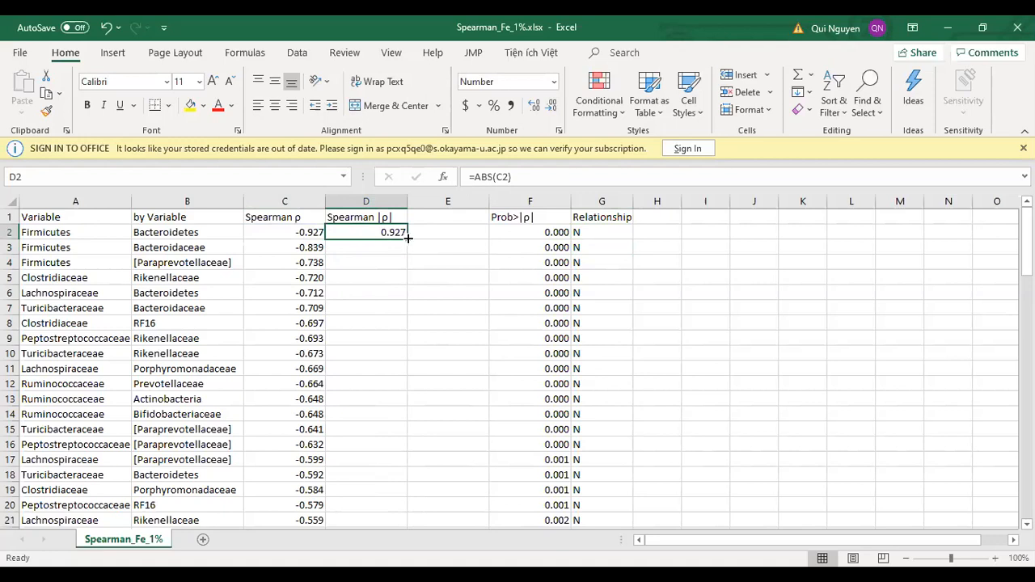
drag(406, 239, 402, 267)
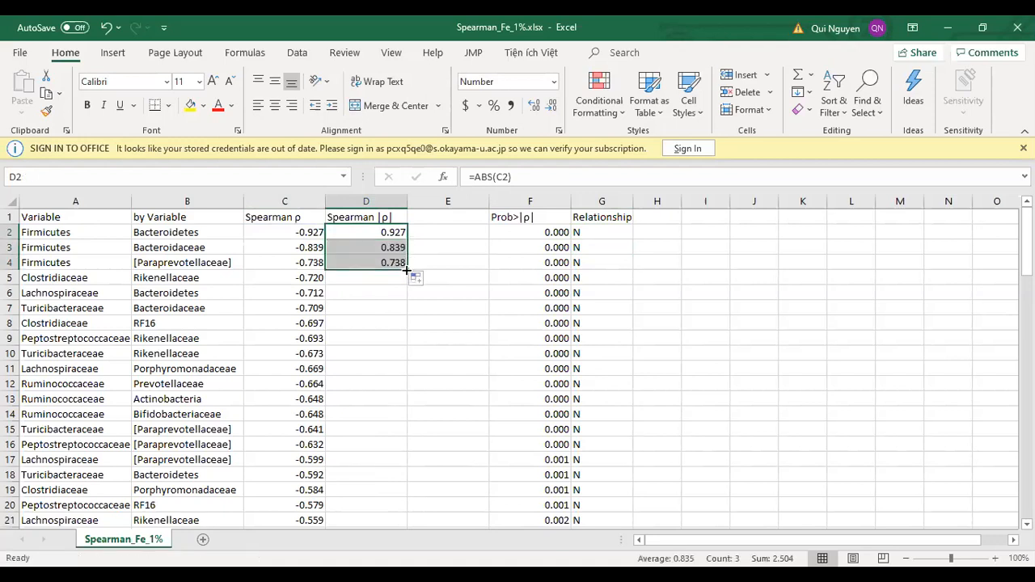
double_click(406, 269)
mouse_move(1027, 235)
mouse_down()
mouse_move(1027, 479)
mouse_move(1027, 236)
mouse_up()
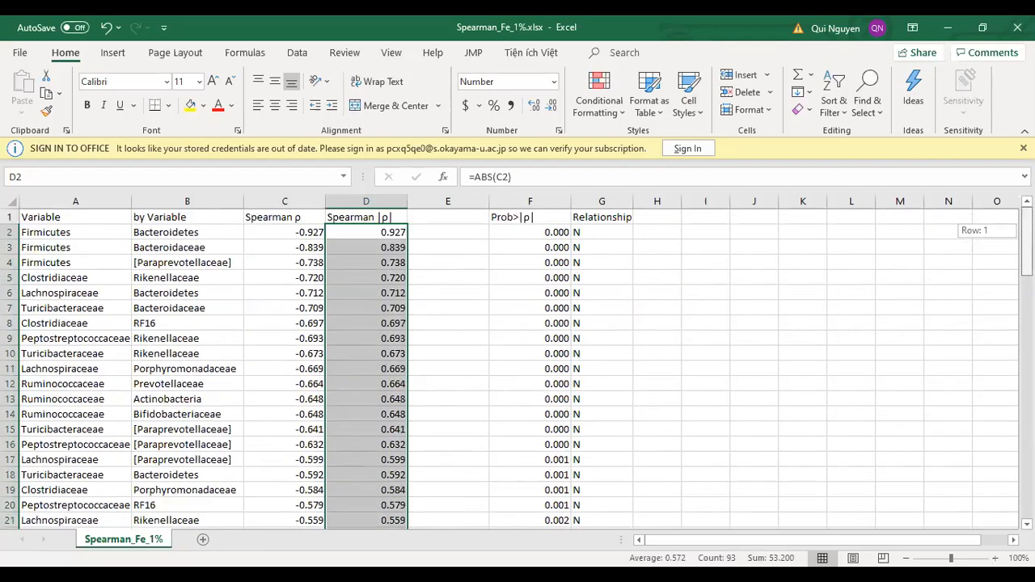
- Copy the Spearman |ρ| formula column D and paste it as values only into column E
click(369, 199)
key(ctrl+c)
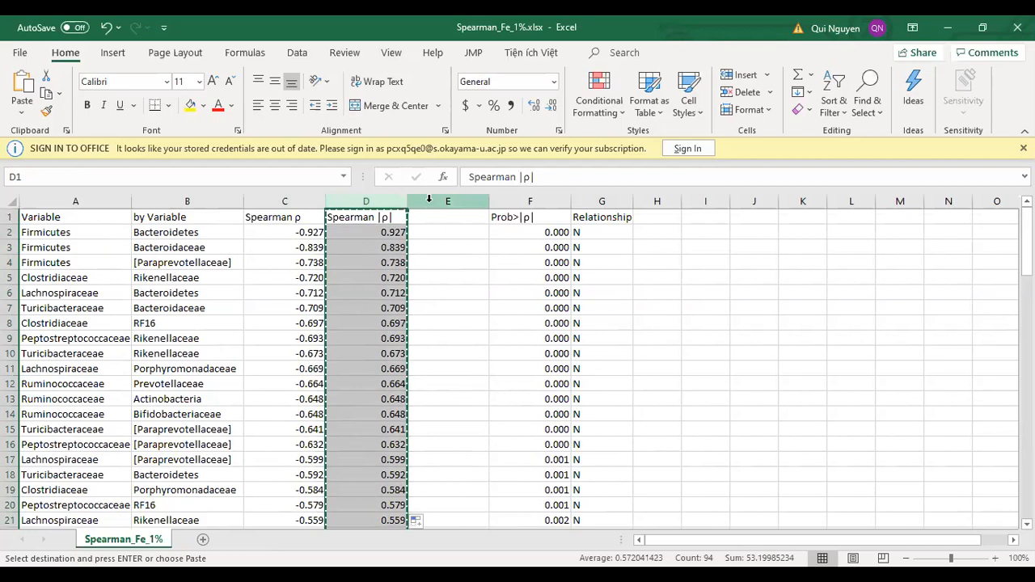
click(431, 199)
right_click(430, 199)
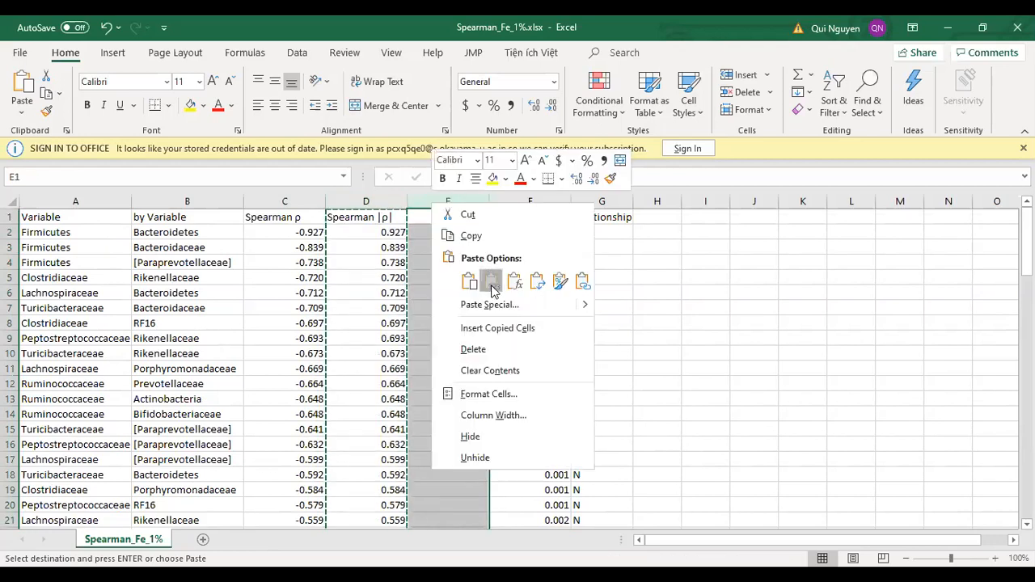
click(483, 279)
- Delete the original Spearman ρ column C and the formula column D, and save the workbook
drag(296, 199, 366, 202)
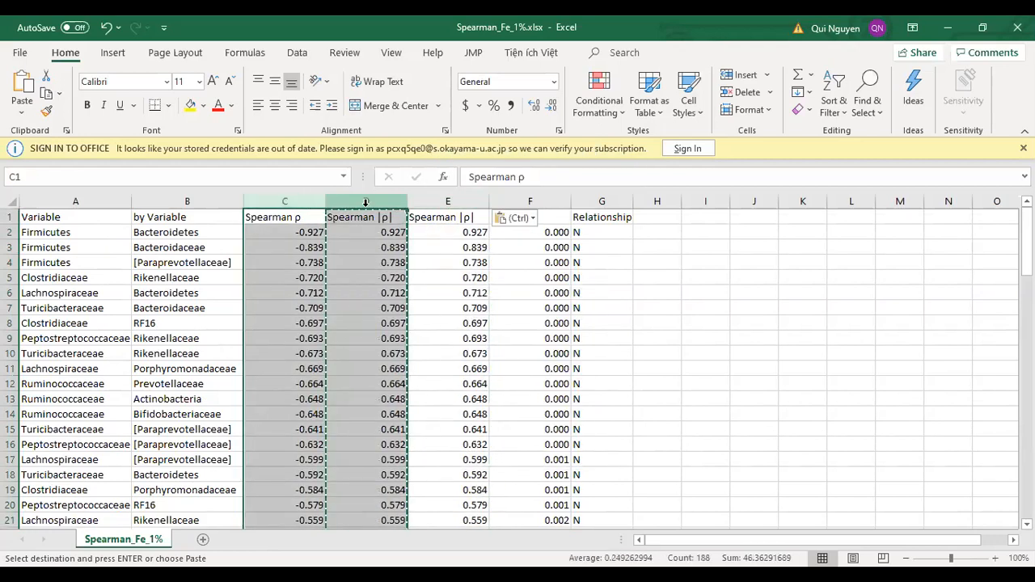
right_click(365, 202)
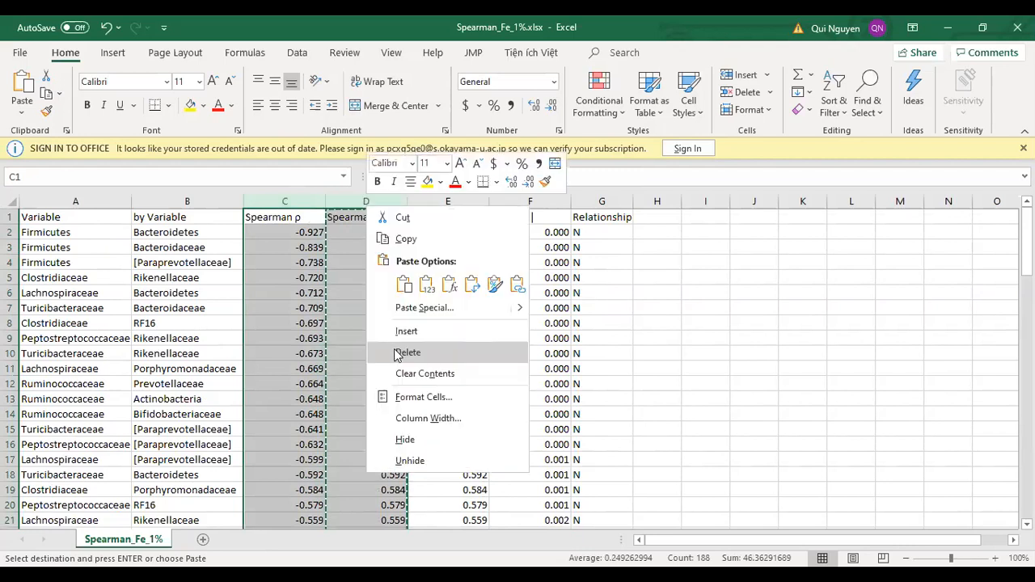
click(398, 355)
click(300, 233)
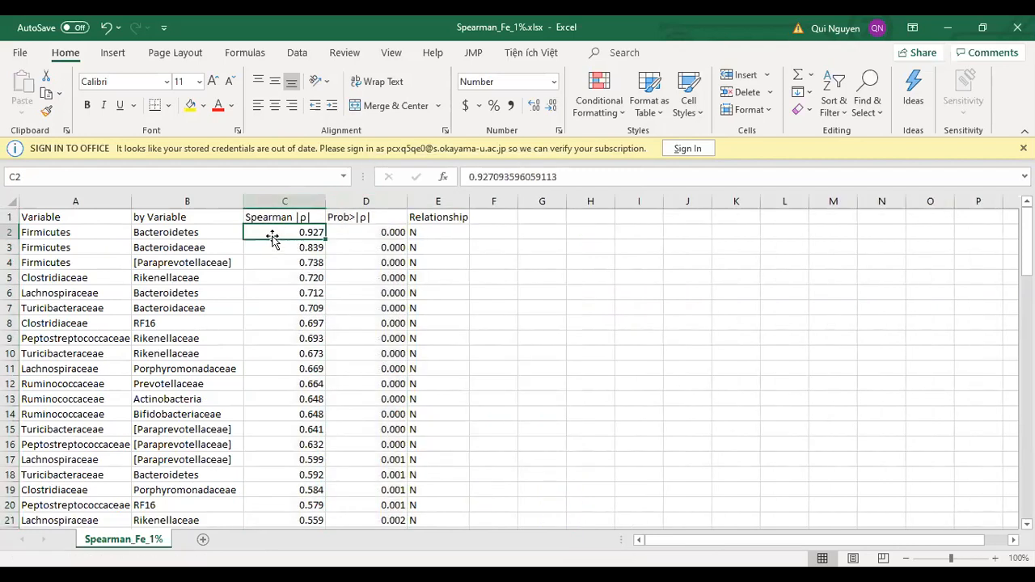
click(279, 217)
click(291, 232)
key(Down)
key(Down)
key(Down)
key(Down)
key(Down)
key(ctrl+s)
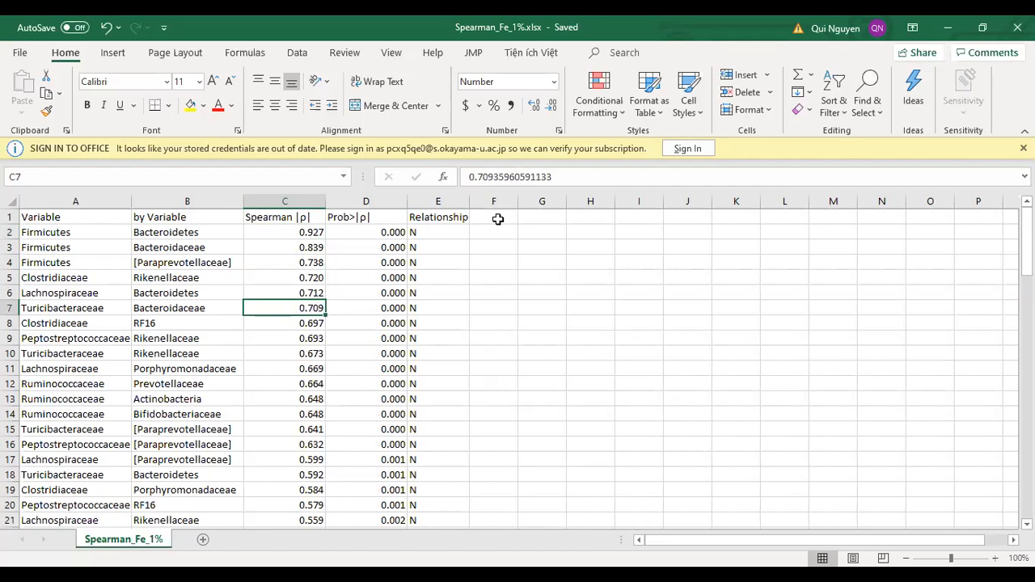
drag(42, 235, 235, 250)
drag(384, 241, 392, 234)
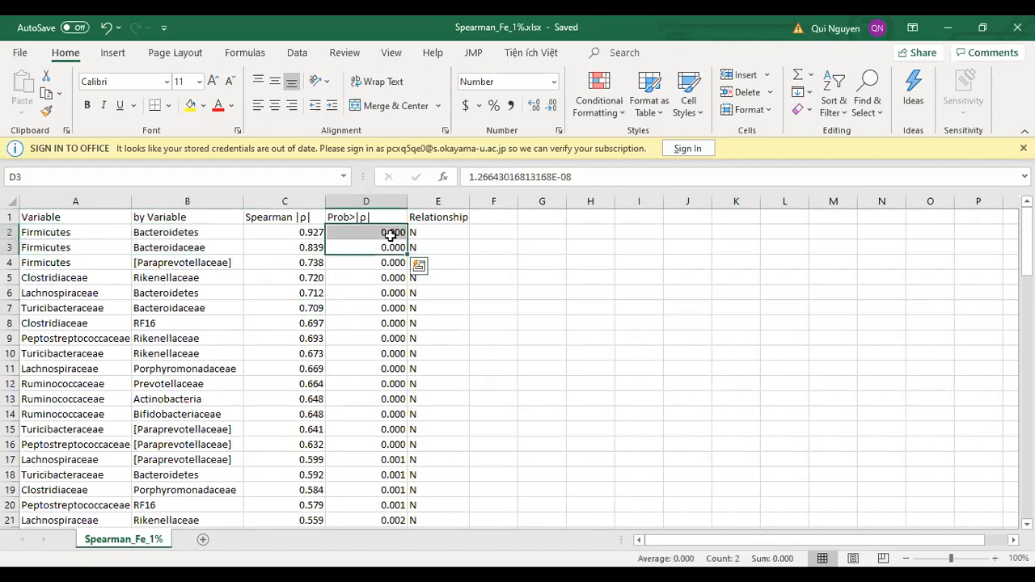
click(359, 233)
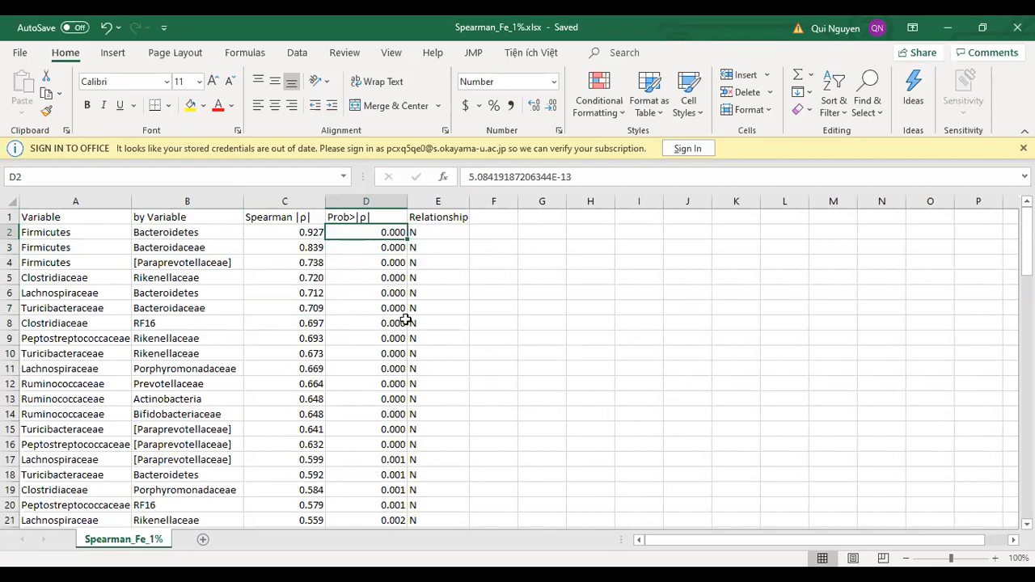
- Add the header Abundance in F1 of the correlation table and widen column F to fit it
click(498, 219)
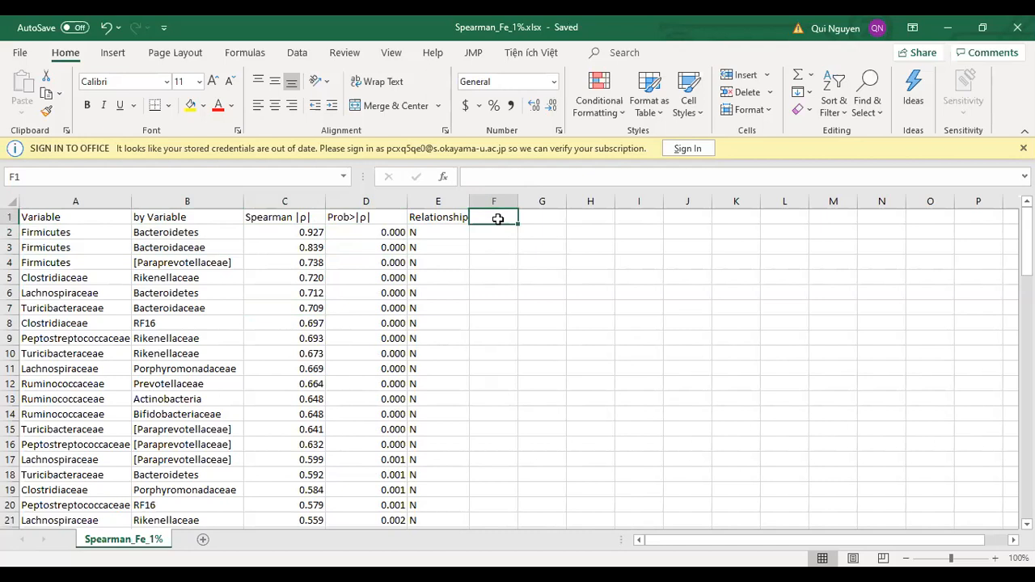
text(Abundance)
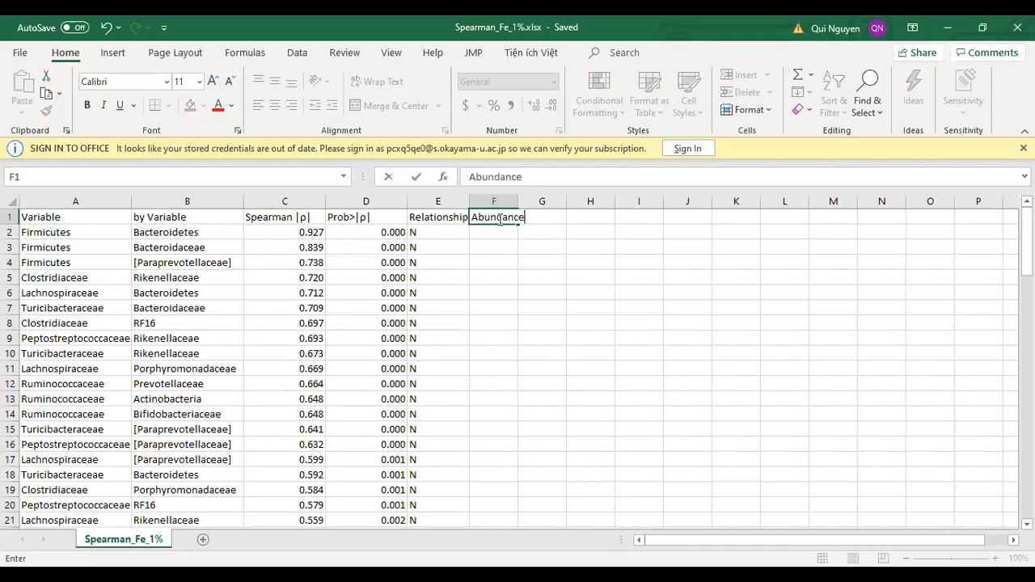
key(Return)
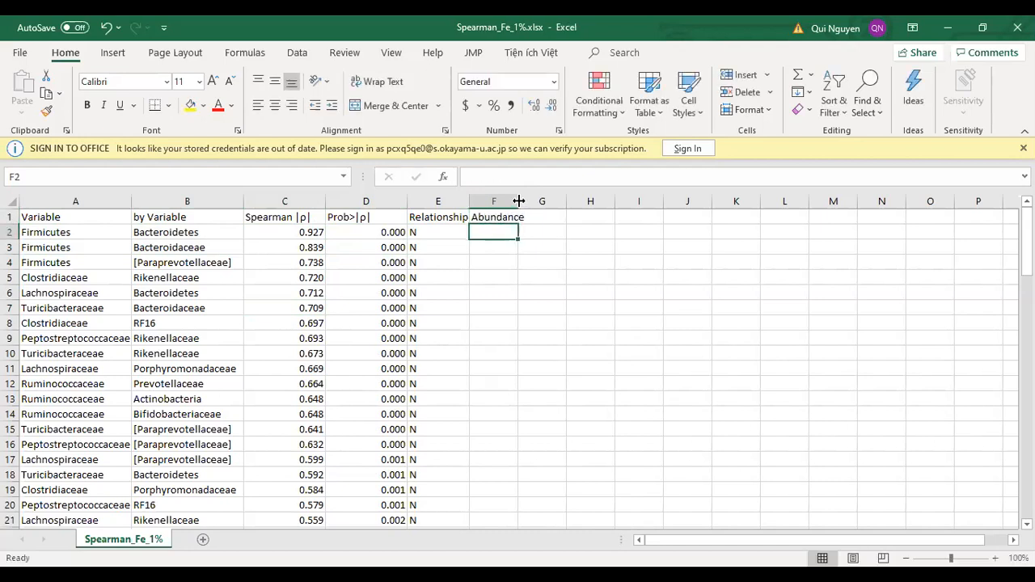
drag(519, 201, 537, 201)
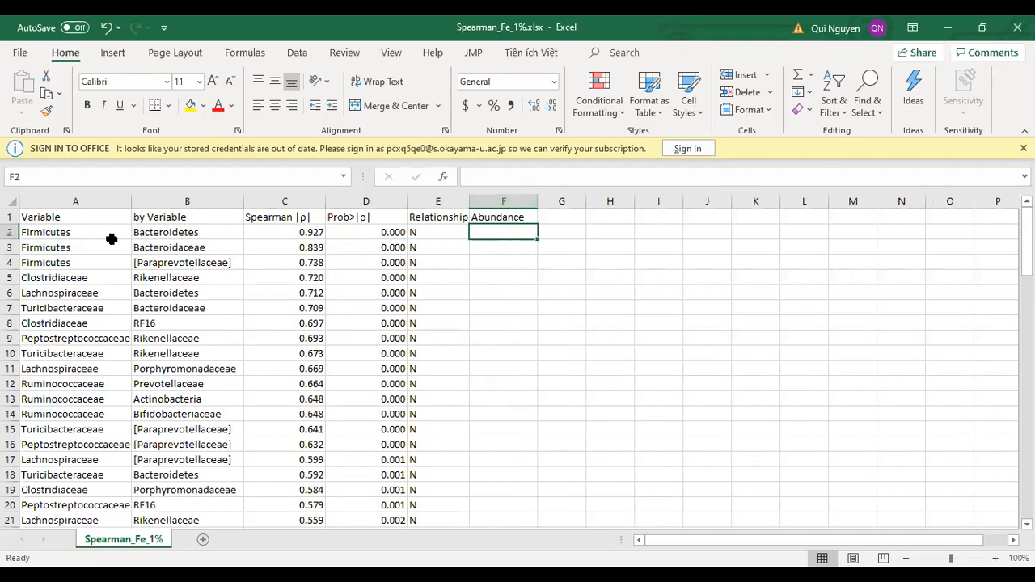
click(495, 216)
click(483, 233)
- Sort the whole correlation table by Variable from A to Z and save the workbook
click(191, 233)
key(ctrl+a)
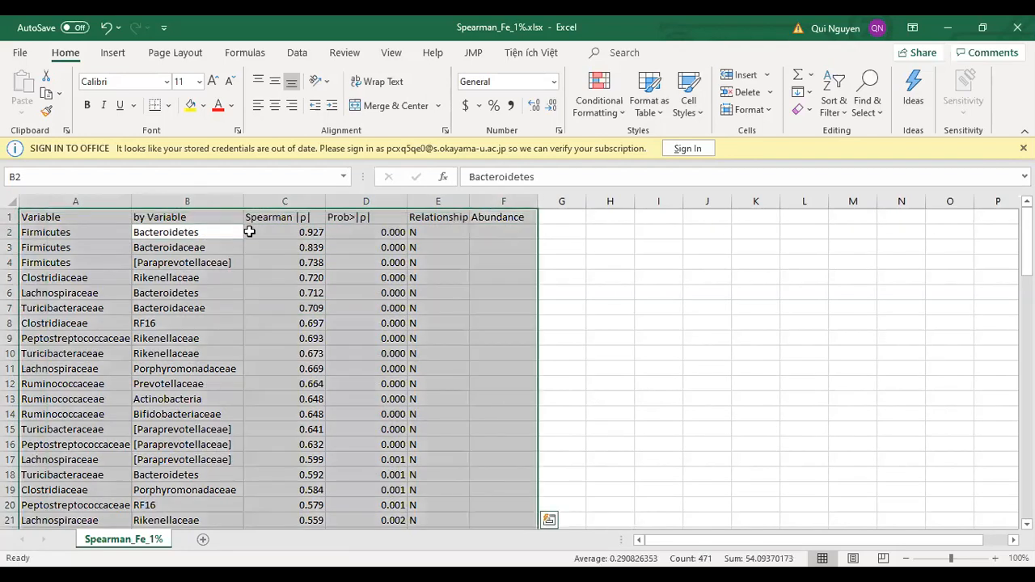
click(297, 53)
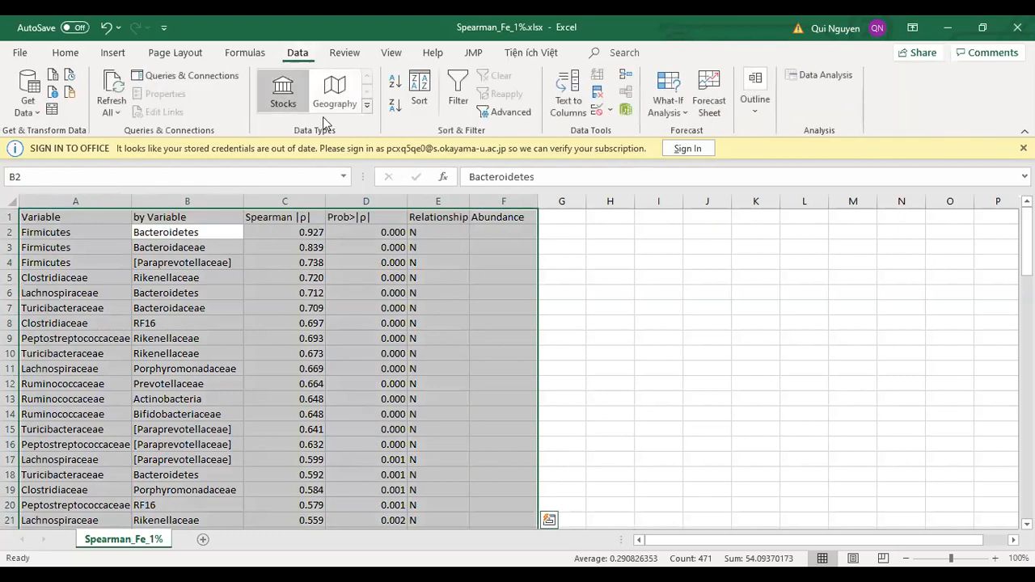
click(420, 103)
click(634, 306)
click(635, 316)
click(874, 414)
drag(56, 232, 63, 389)
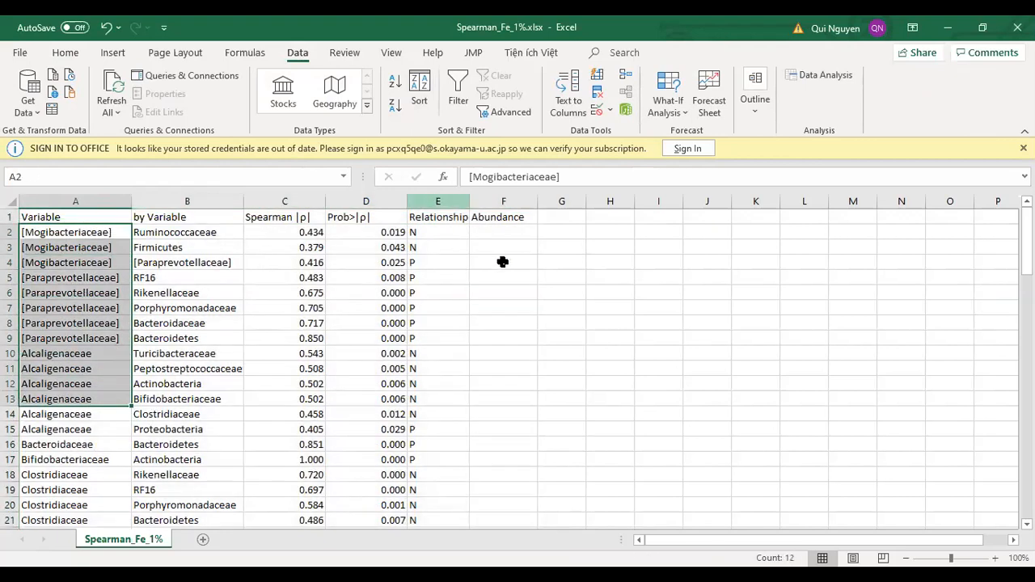
click(500, 230)
key(ctrl+s)
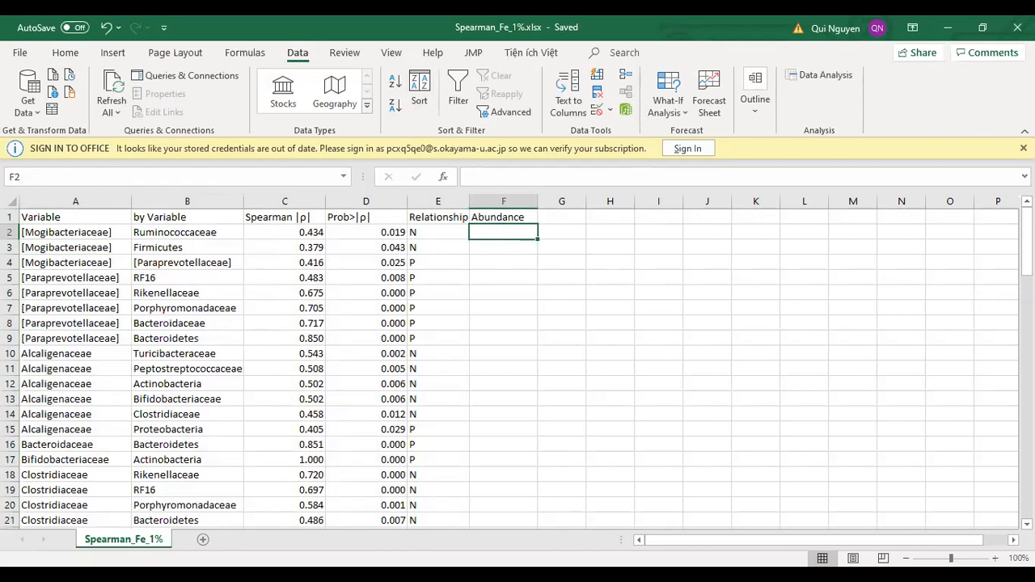
- Add a new worksheet and name it Abundance
click(203, 540)
double_click(203, 540)
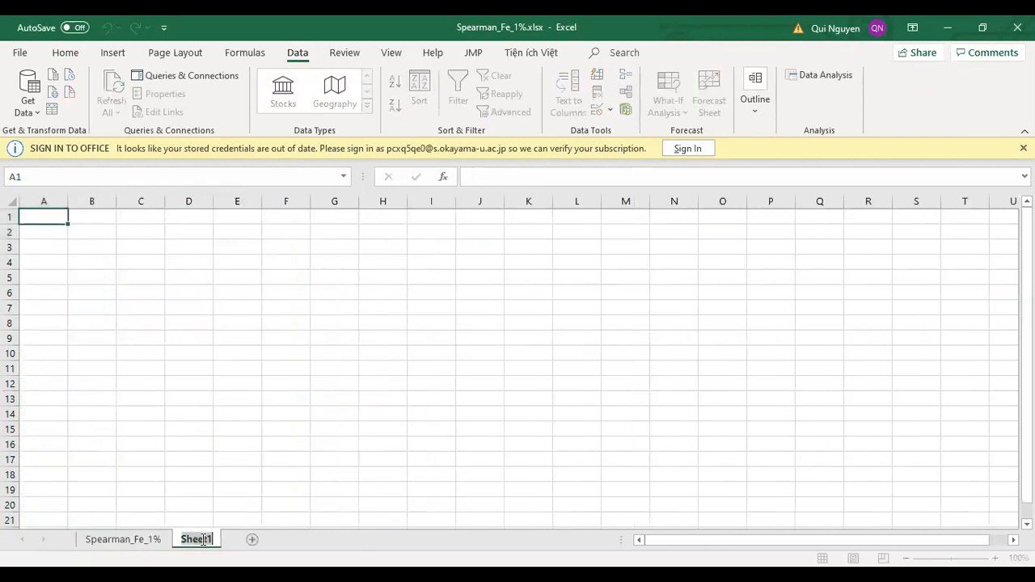
text(A)
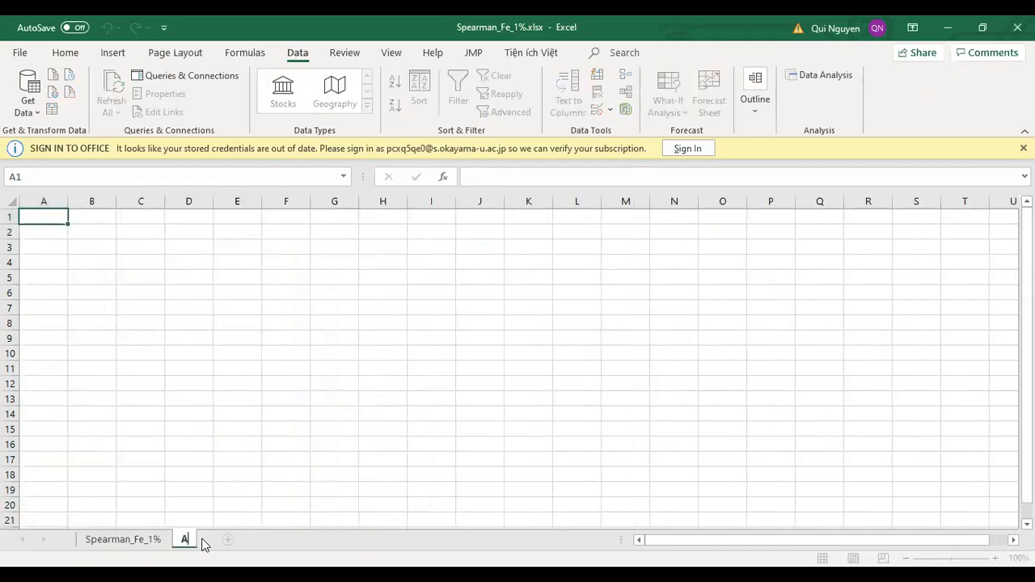
text(bundance)
key(Return)
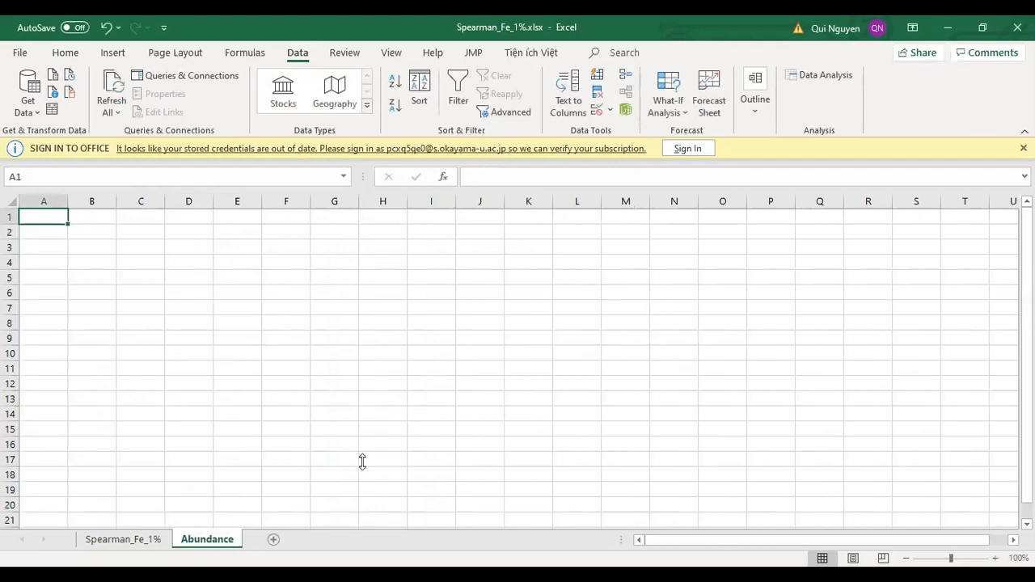
- Copy the family abundance table from the other workbook, paste it at A1 of the Abundance sheet, and widen column A to fit the names
key(alt+Tab)
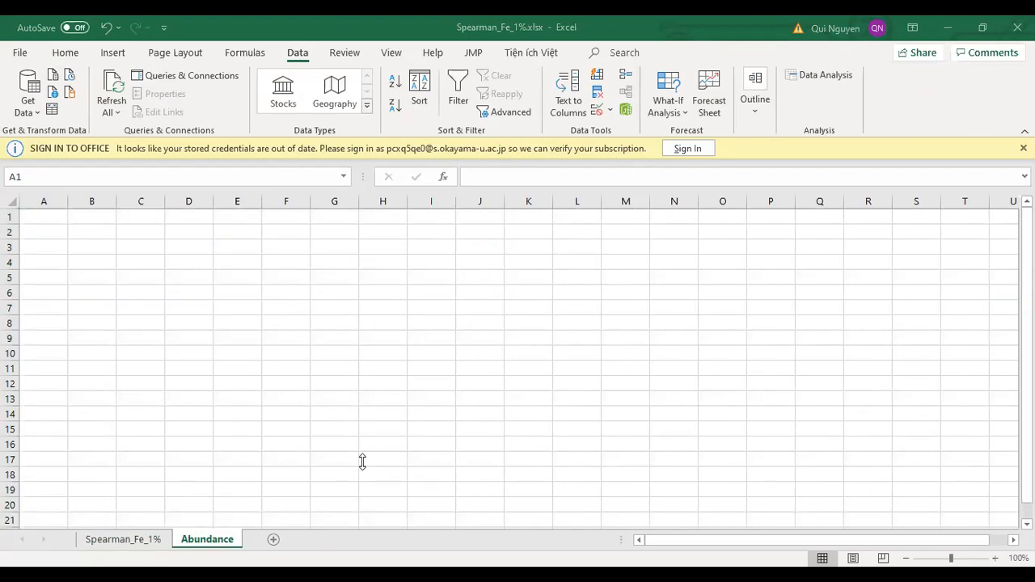
key(ctrl+c)
click(254, 318)
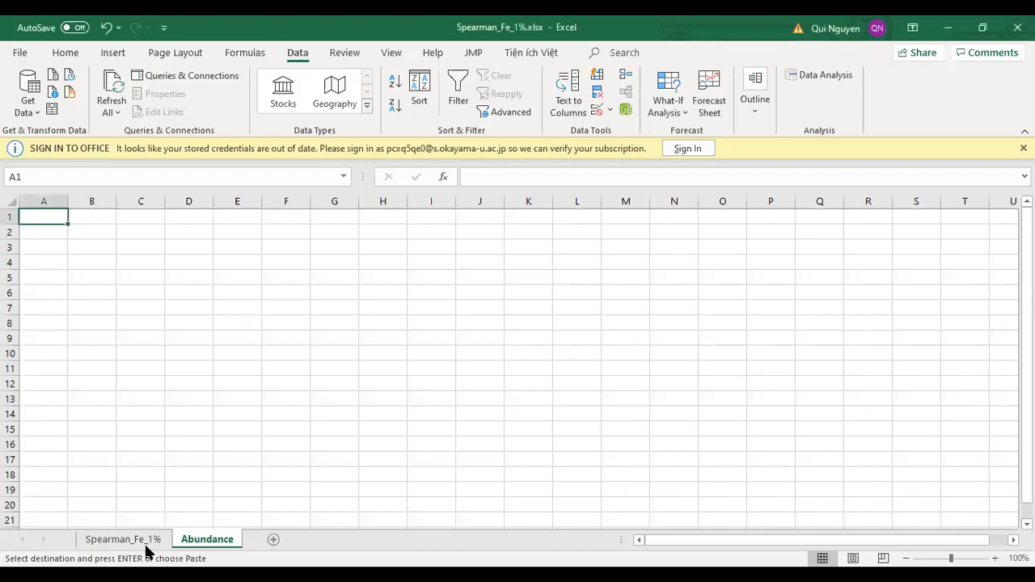
key(alt+Tab)
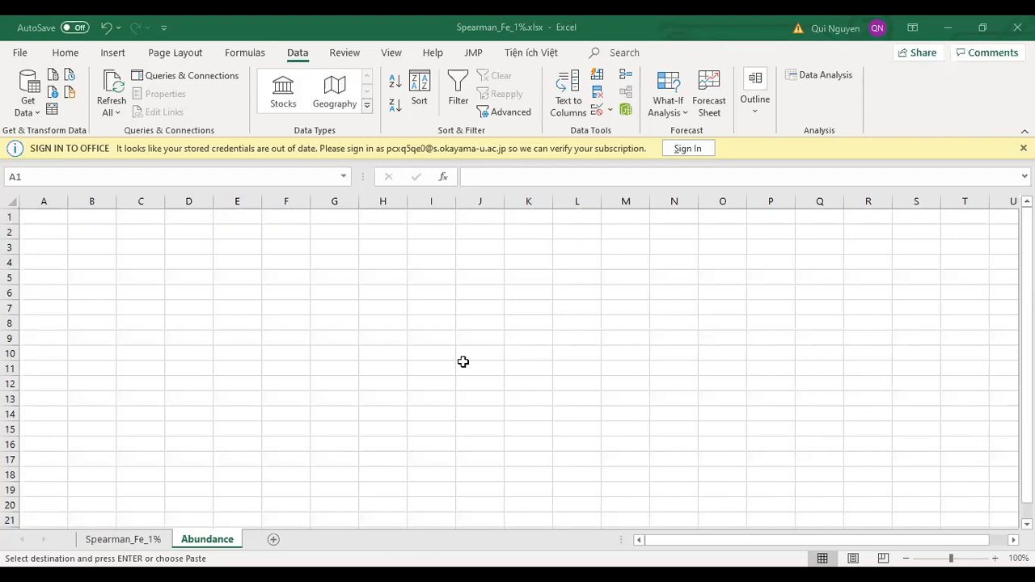
click(74, 222)
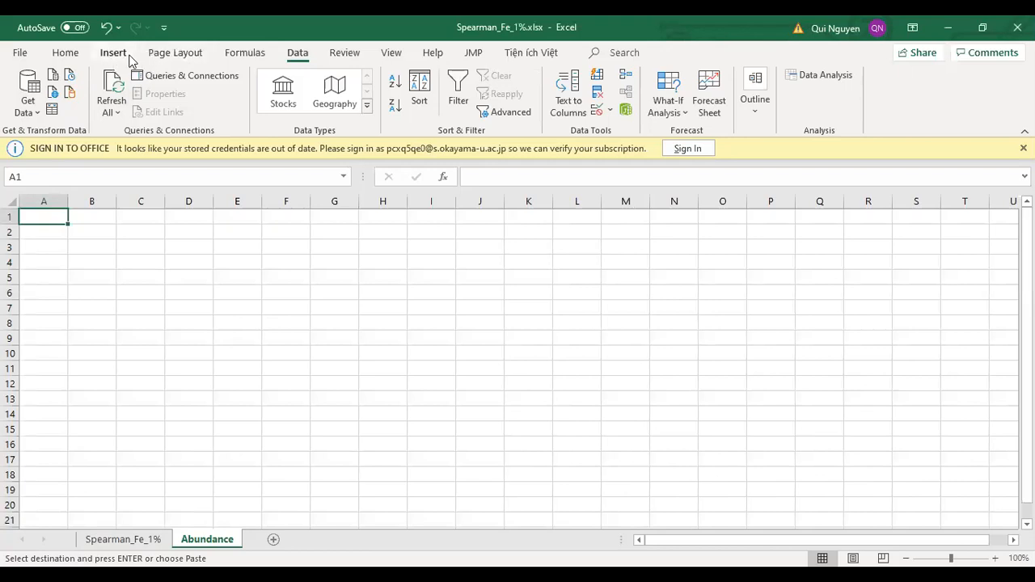
click(68, 55)
click(26, 122)
click(67, 178)
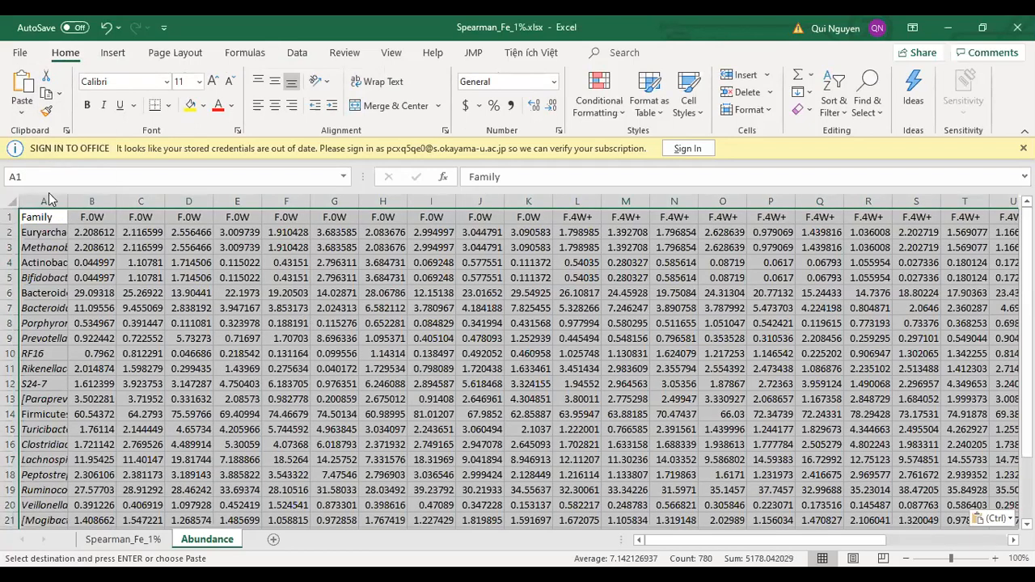
click(49, 200)
drag(70, 196, 141, 199)
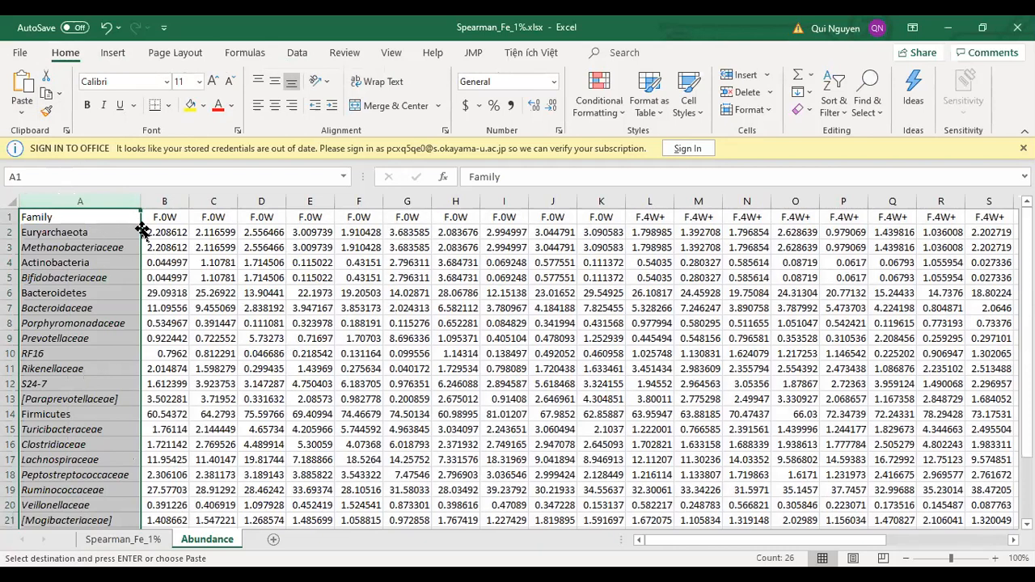
- Insert a blank column before the first F.0W sample column and enter the header Abudance in B1
click(153, 201)
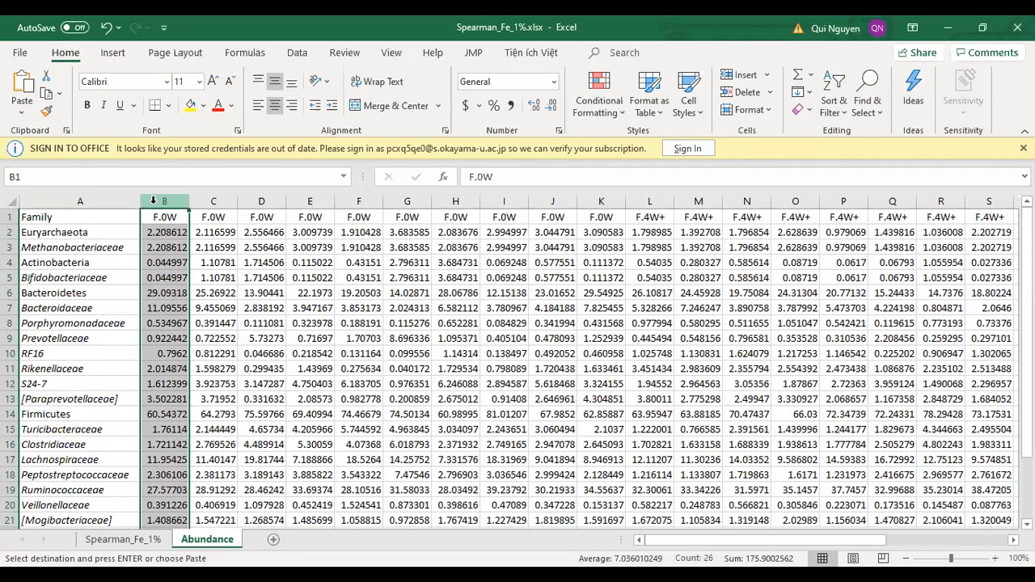
right_click(153, 201)
click(195, 330)
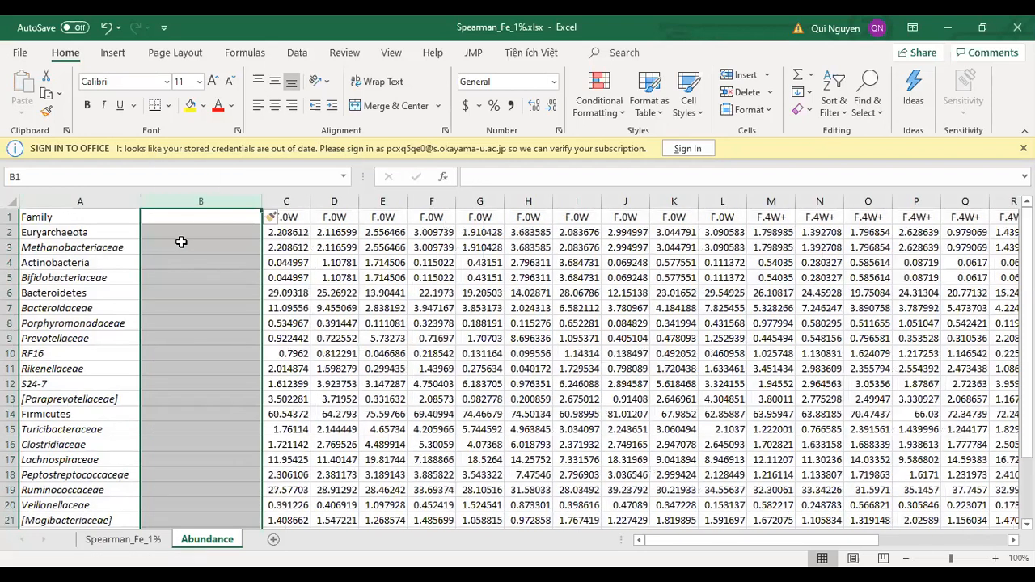
click(191, 217)
text(Abudn)
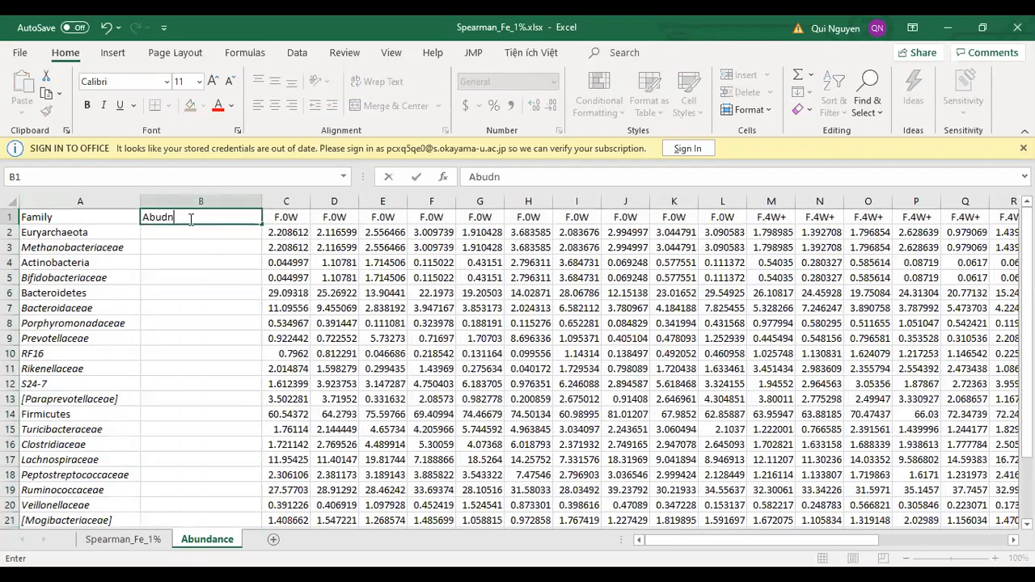
text(dance)
key(Return)
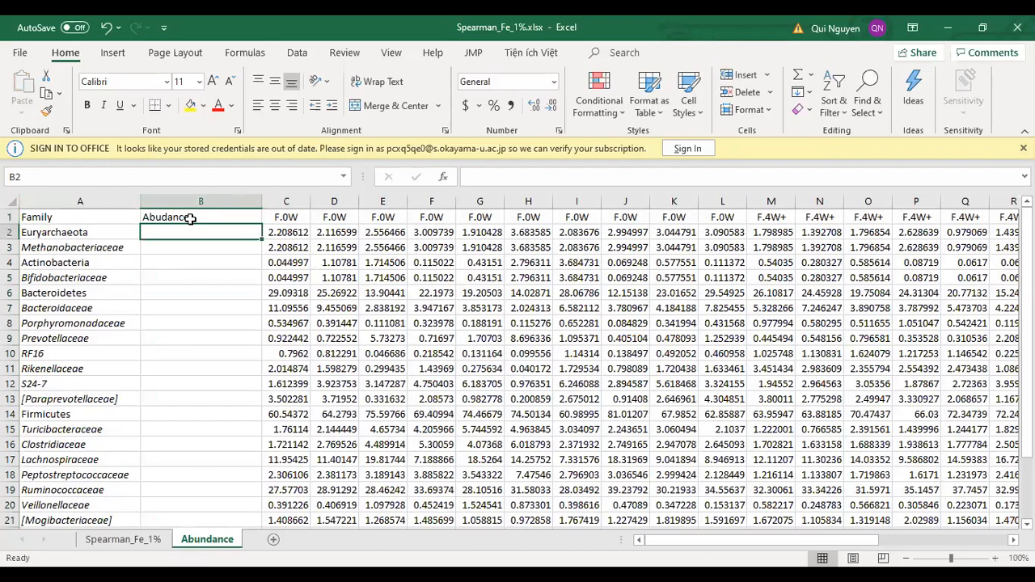
- Enter =AVERAGE(C2:AE2) in B2 and fill the formula down through B26
text(=)
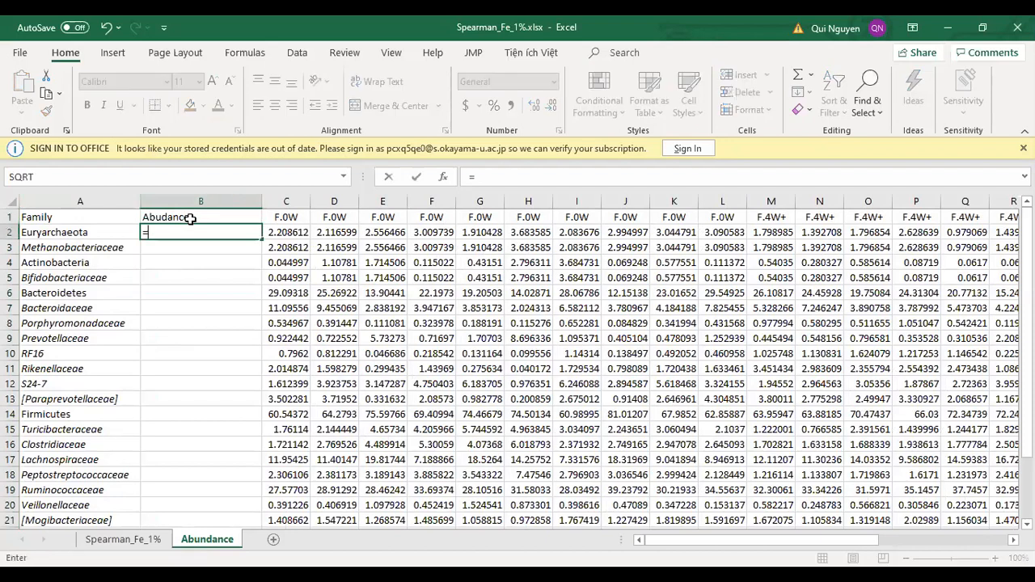
text(ave)
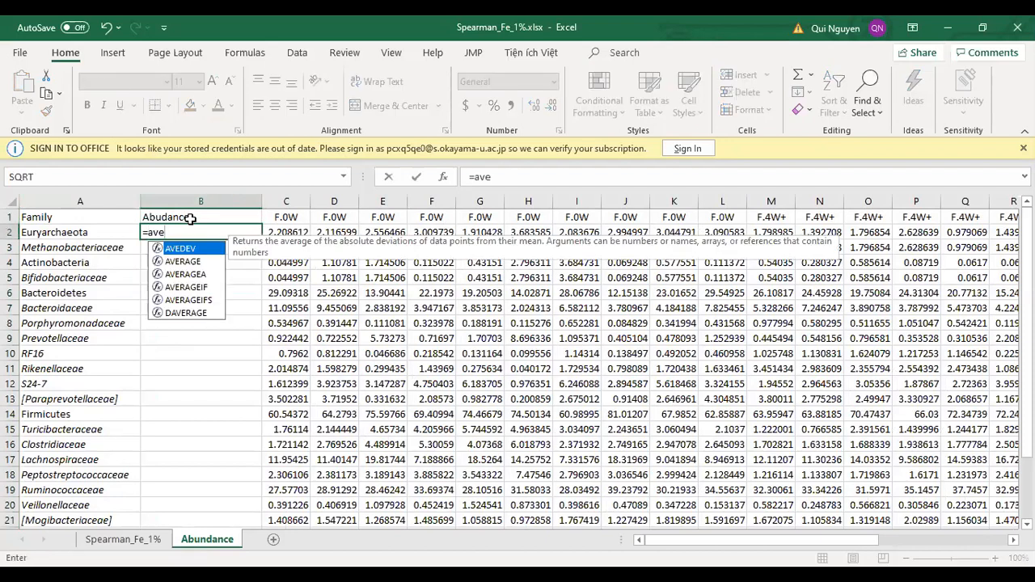
key(Down)
key(Return)
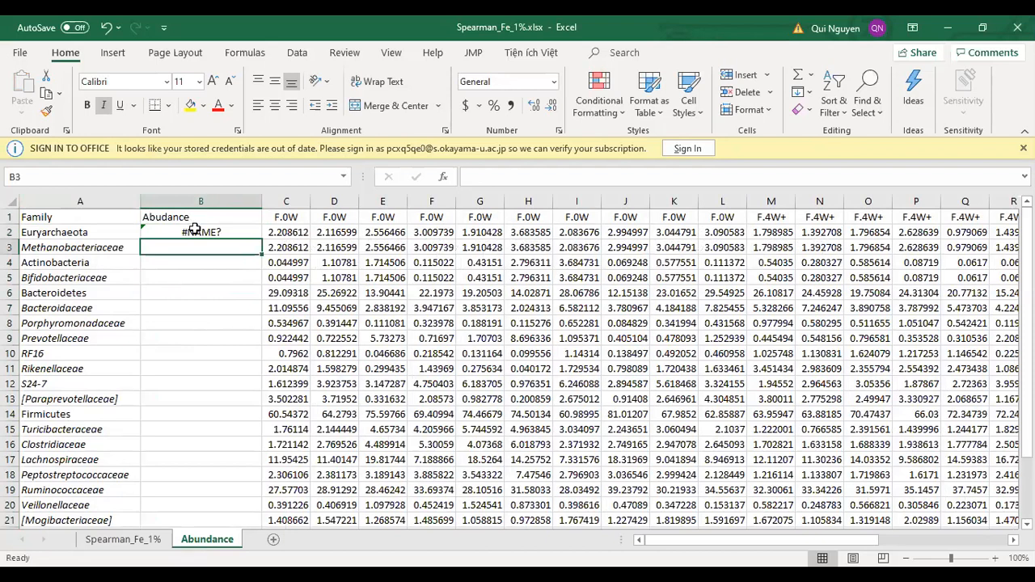
click(198, 232)
click(588, 177)
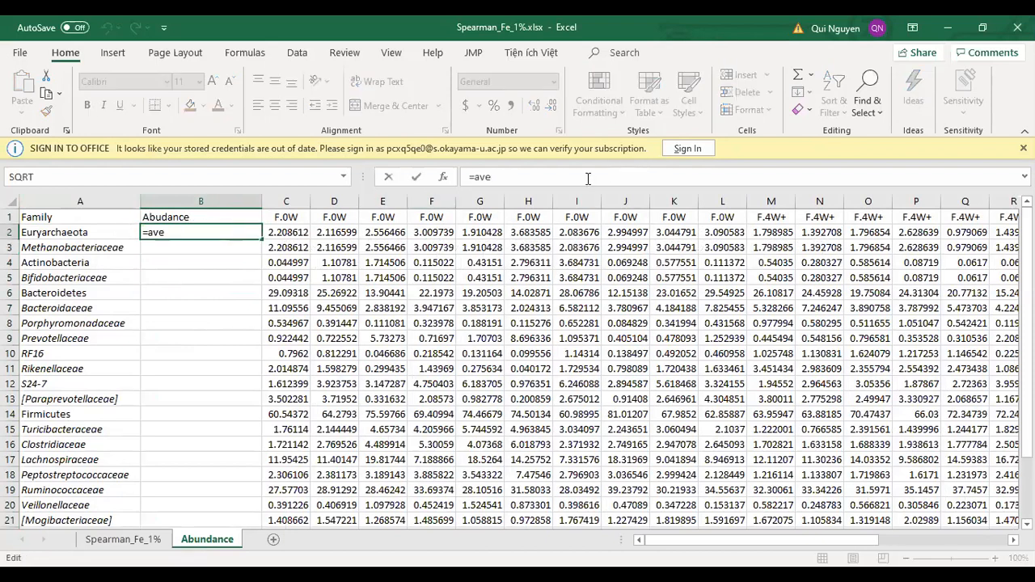
text(rage)
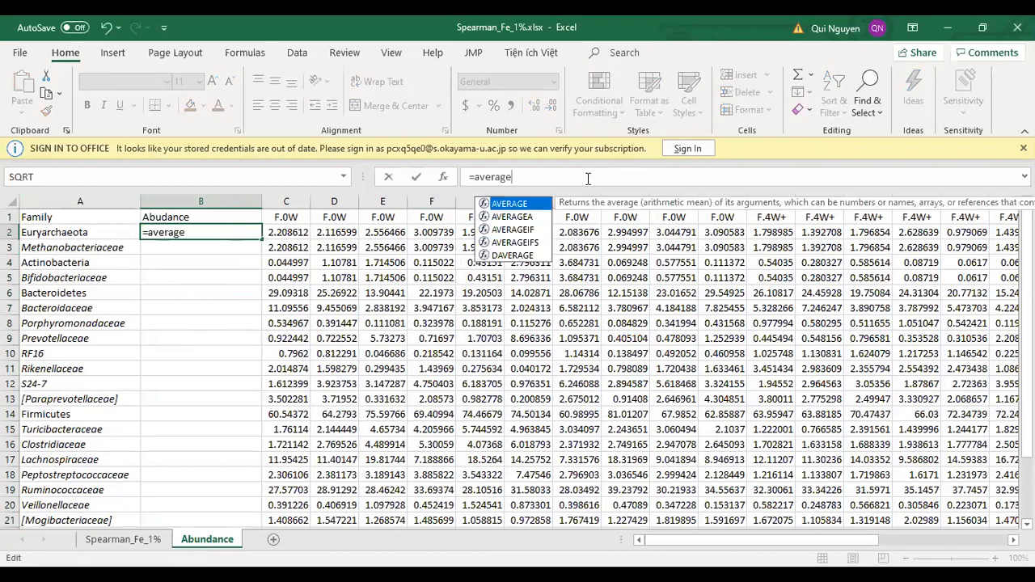
text(()
click(285, 234)
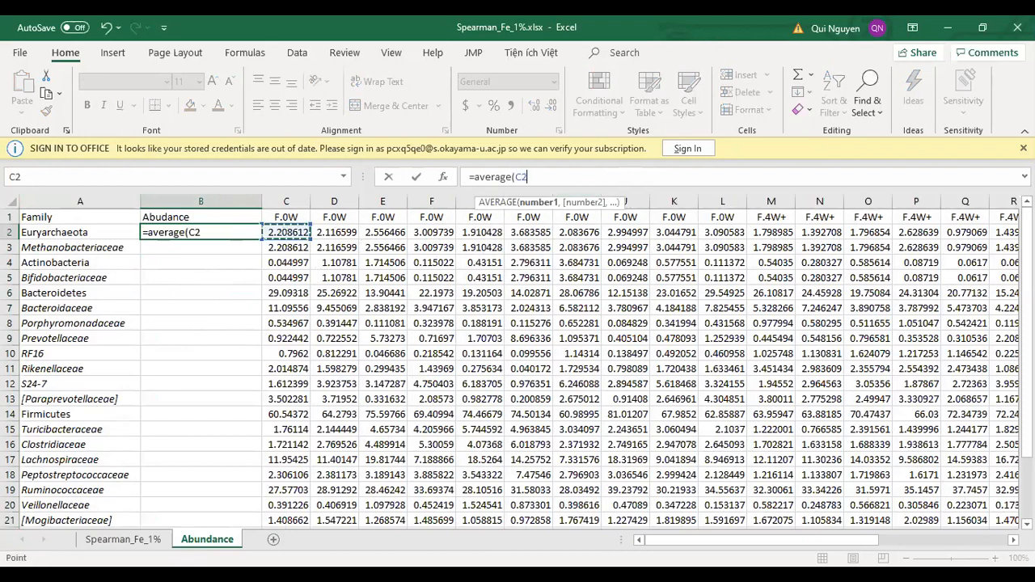
key(ctrl+shift+Right)
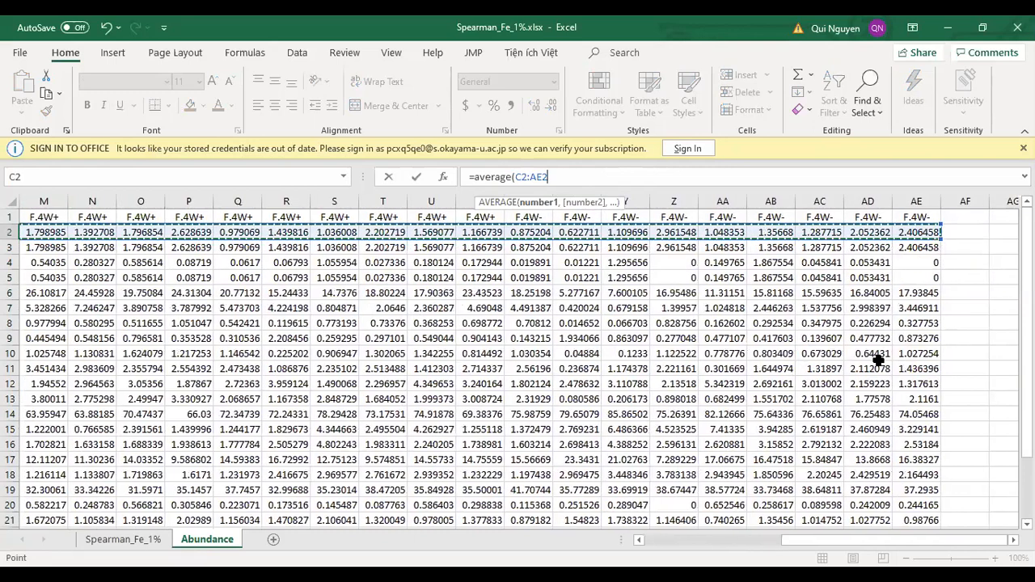
key(Return)
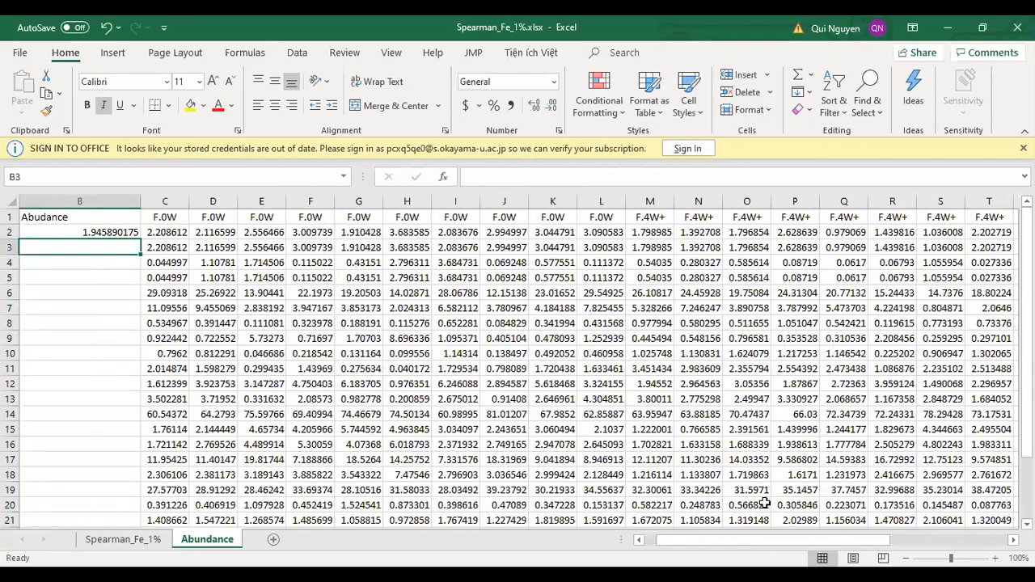
click(639, 540)
click(242, 233)
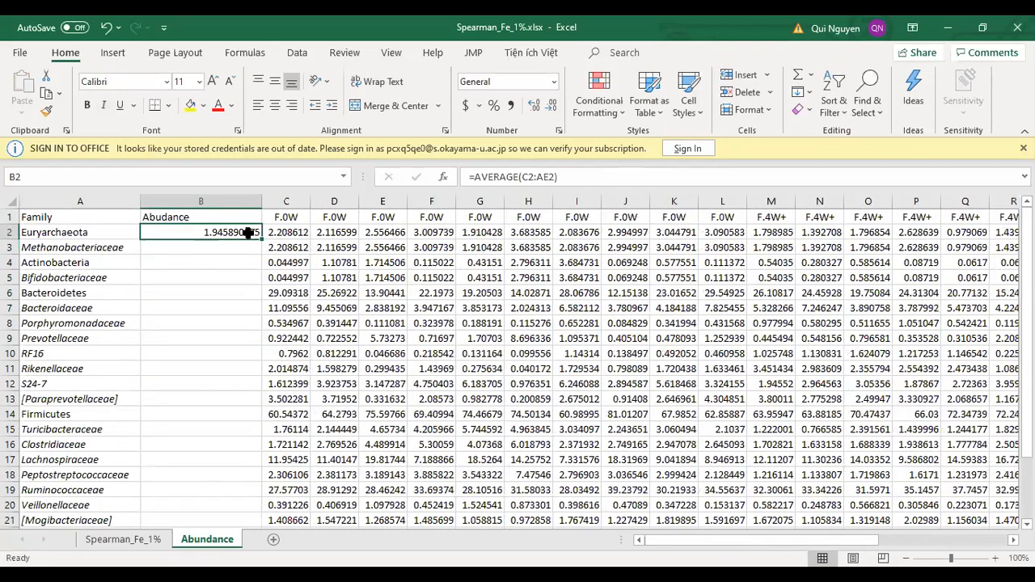
double_click(260, 240)
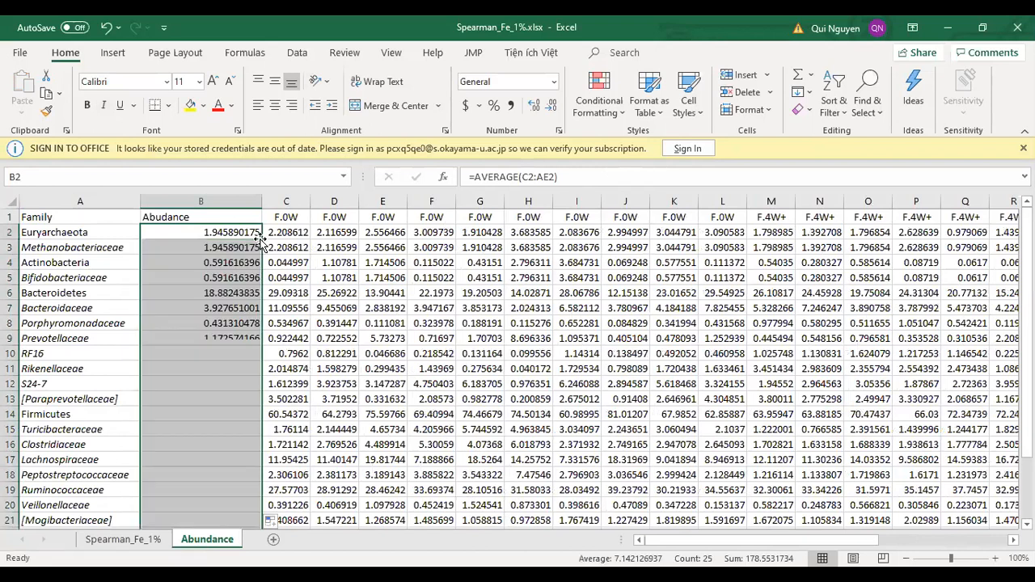
- Format the averages in column B to two decimal places and narrow the column
click(551, 110)
click(552, 110)
click(552, 110)
click(552, 110)
click(552, 110)
click(551, 110)
click(552, 110)
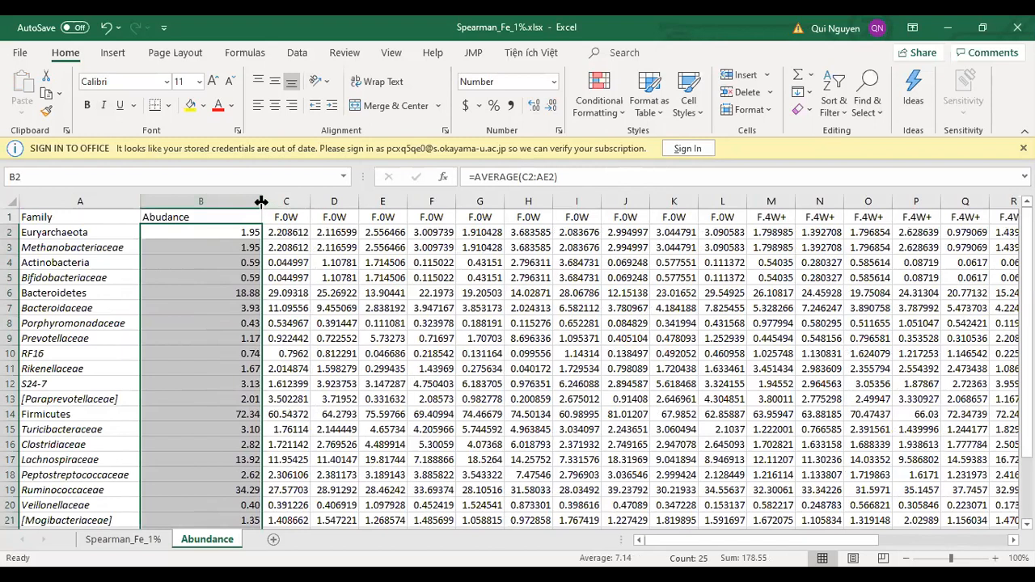
drag(262, 202, 195, 212)
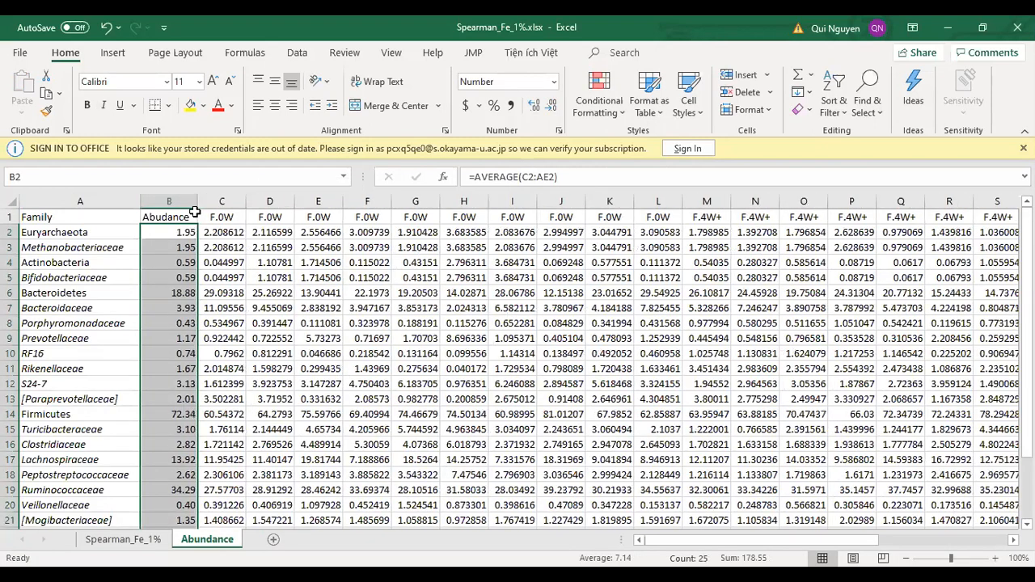
- Save the workbook and color the text of the average column B red
click(167, 292)
key(ctrl+a)
click(171, 293)
key(ctrl+s)
click(176, 199)
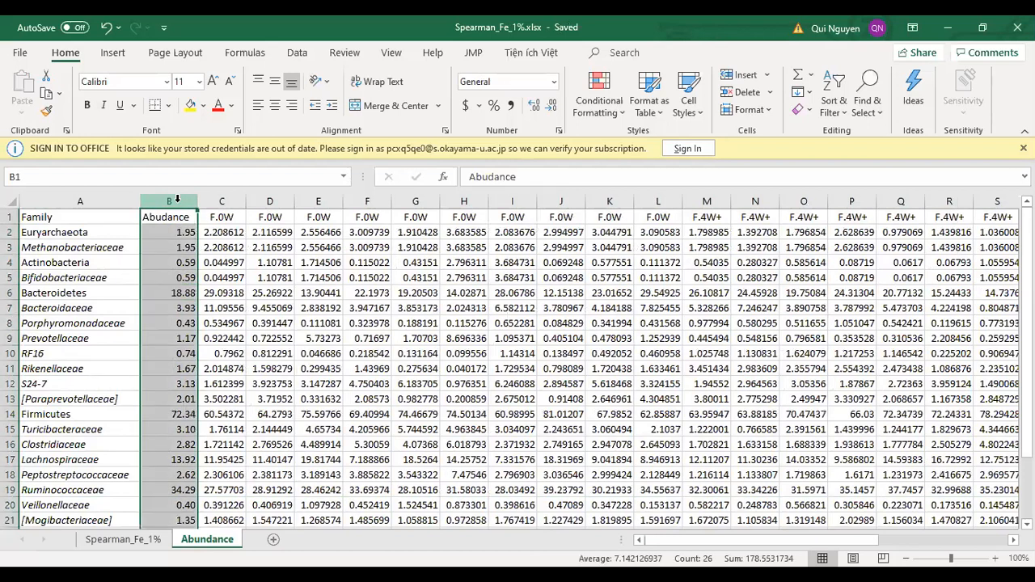
click(219, 107)
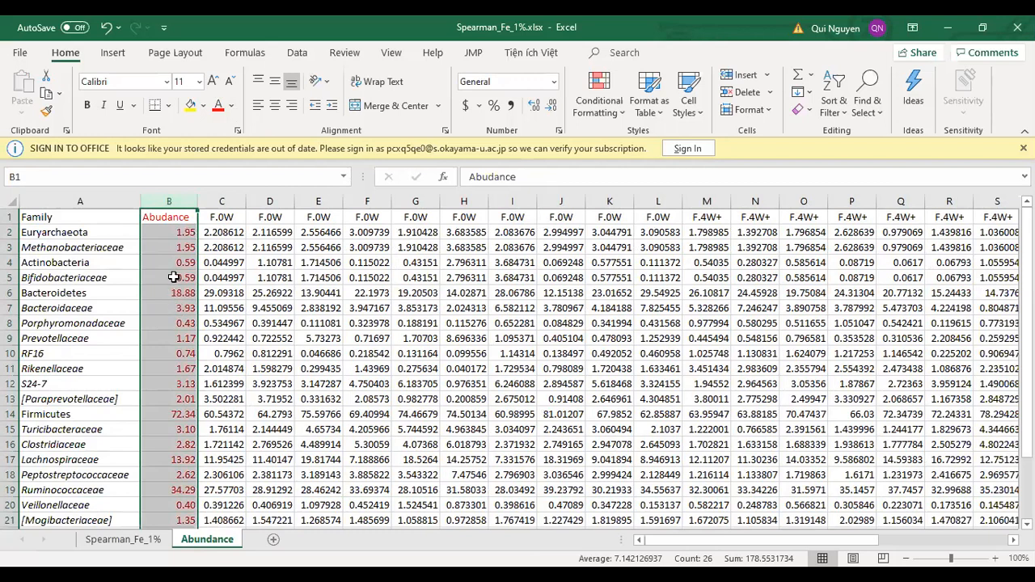
- Insert a blank column before the first F.0W sample column and paste the column B averages into it as values only
click(159, 283)
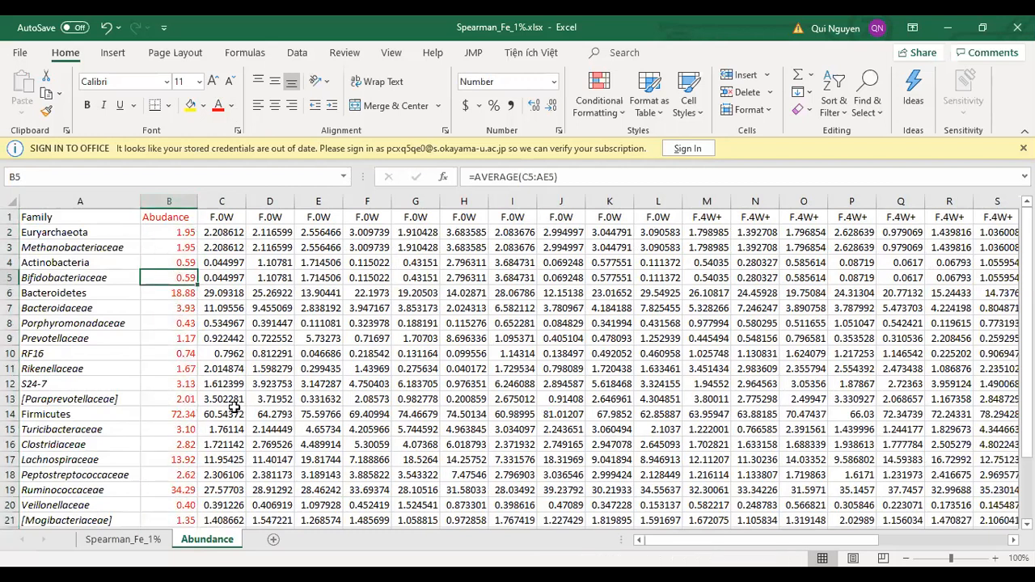
click(213, 202)
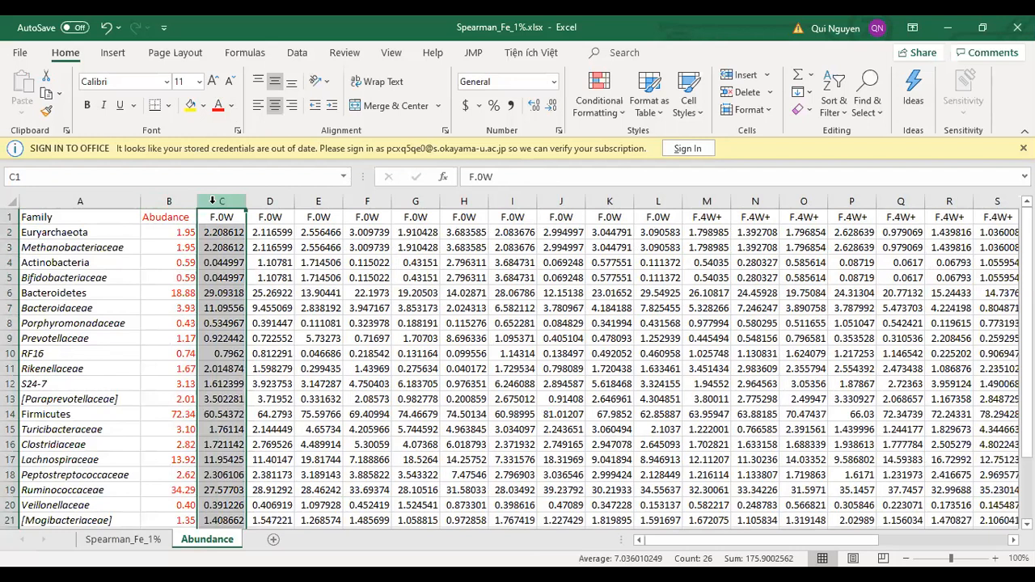
click(174, 200)
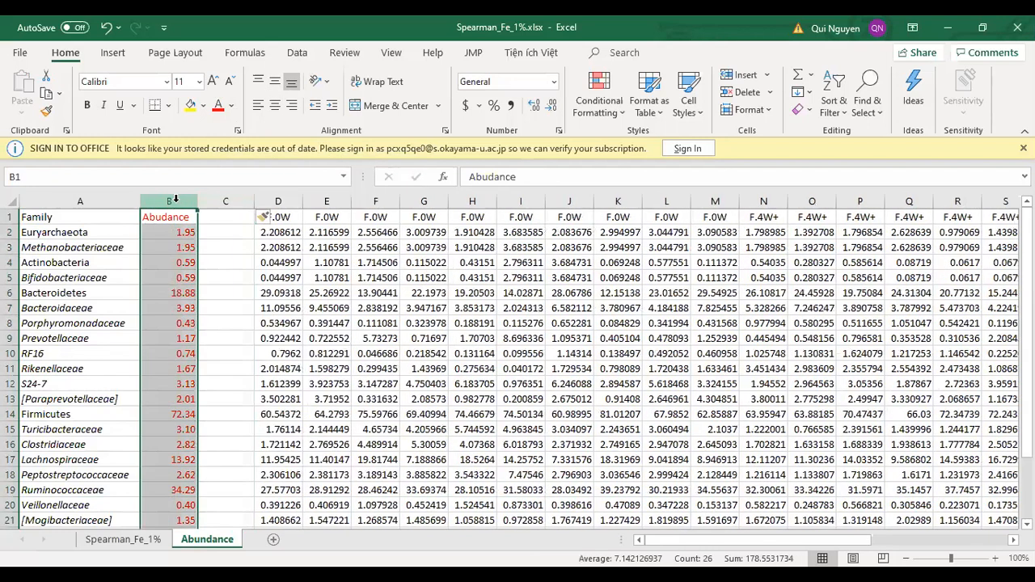
key(ctrl+c)
click(224, 201)
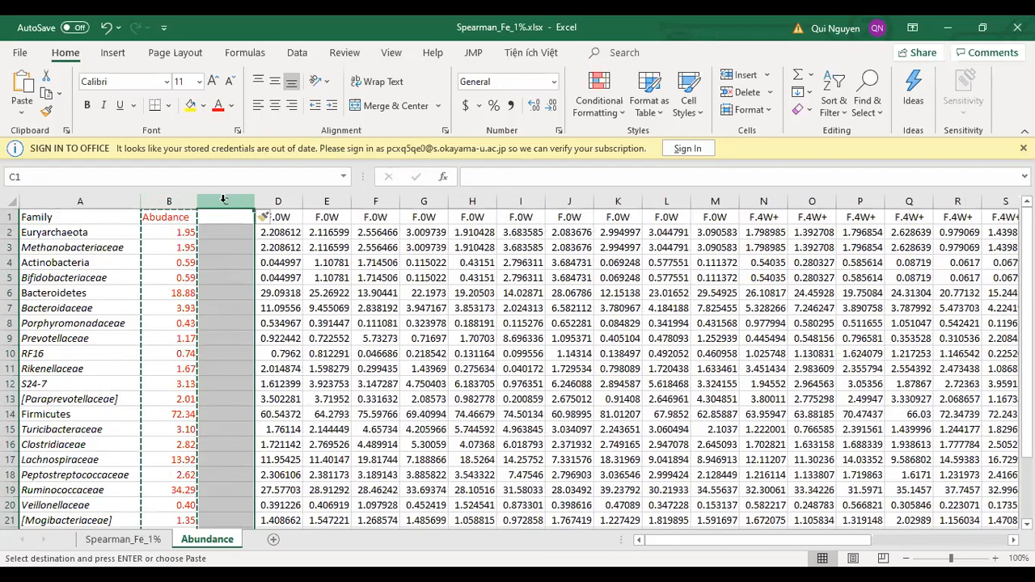
right_click(224, 200)
click(276, 278)
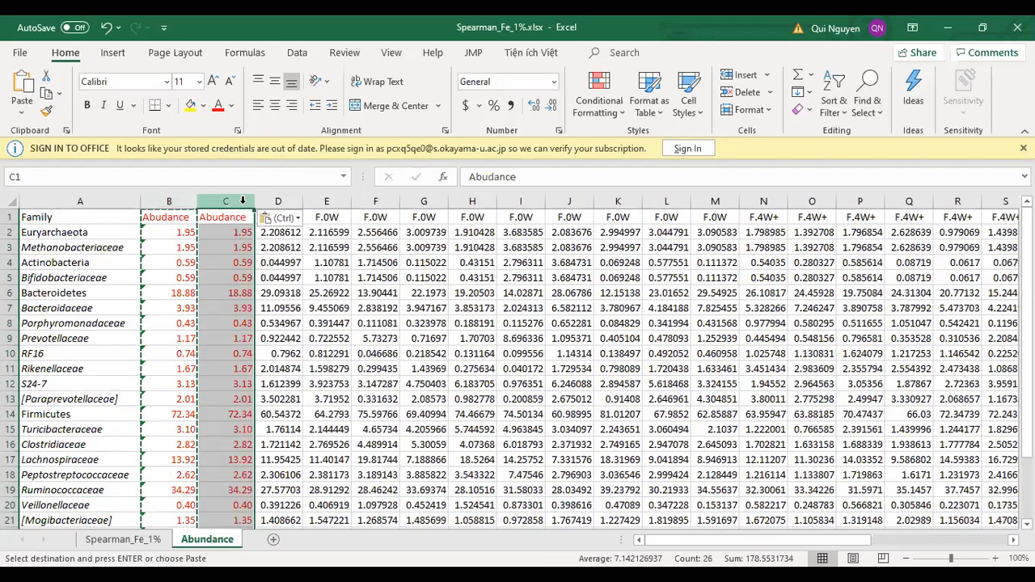
- Change the text color of the formula-based averages in column B back to black
click(169, 201)
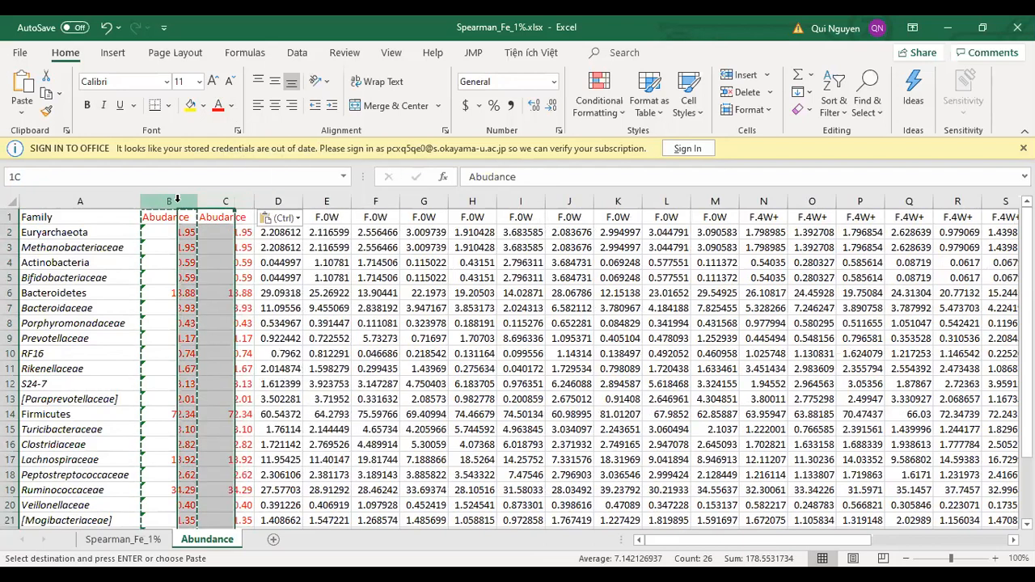
click(234, 106)
click(243, 123)
click(224, 217)
click(226, 294)
- Sort the whole abundance table by Family from A to Z and save the workbook
key(ctrl+a)
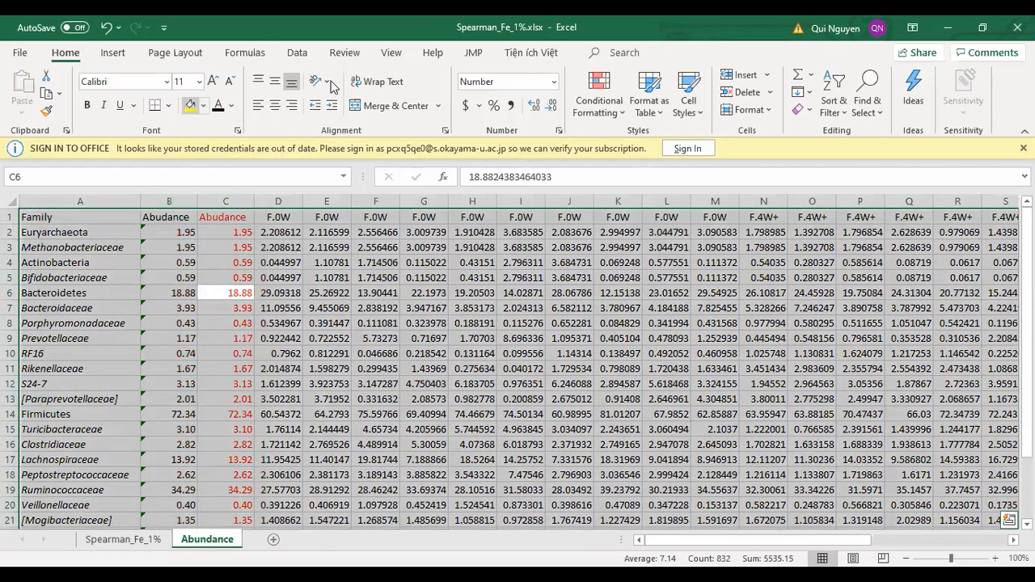
click(297, 52)
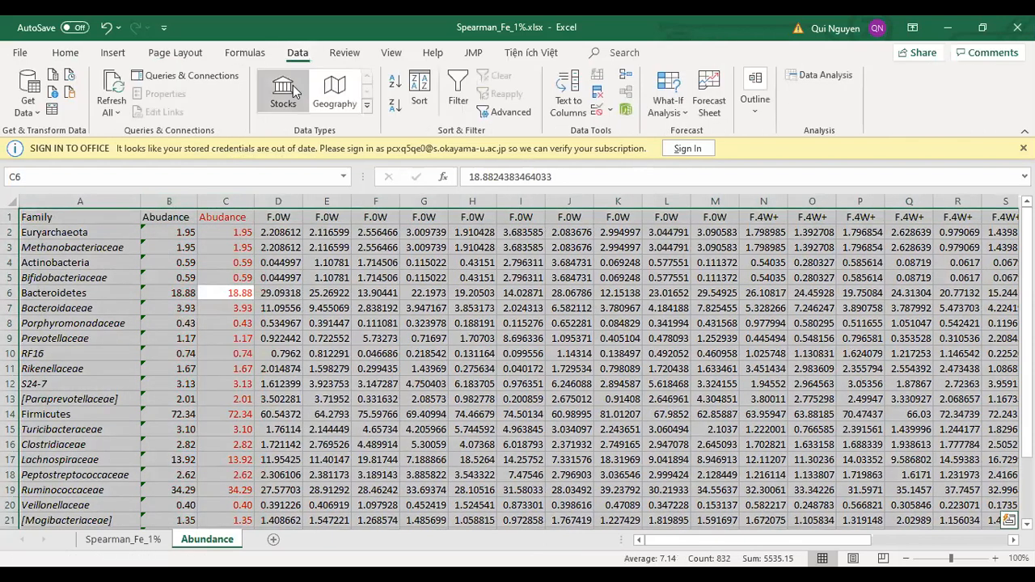
click(419, 88)
click(635, 302)
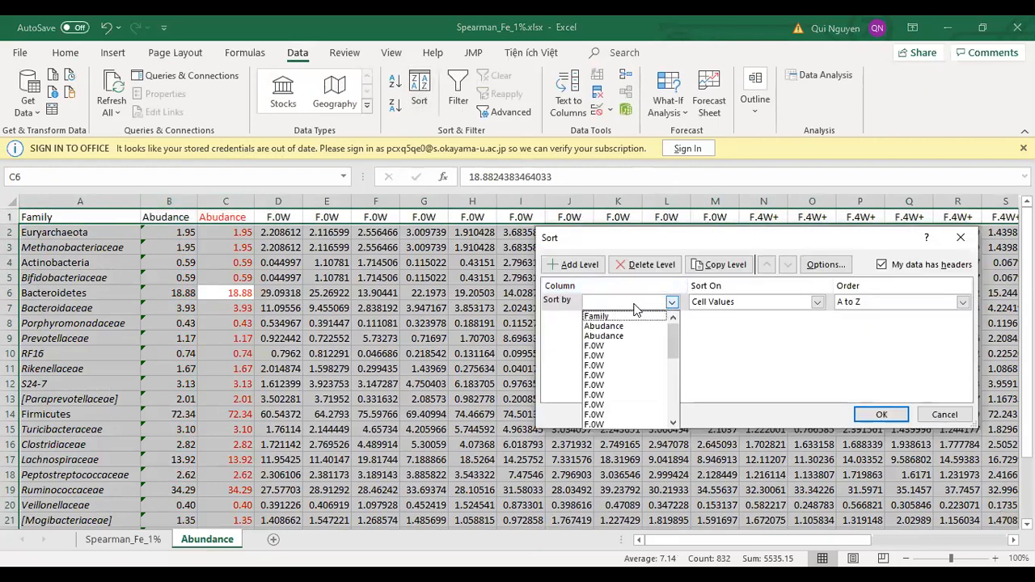
click(626, 315)
click(882, 416)
click(239, 335)
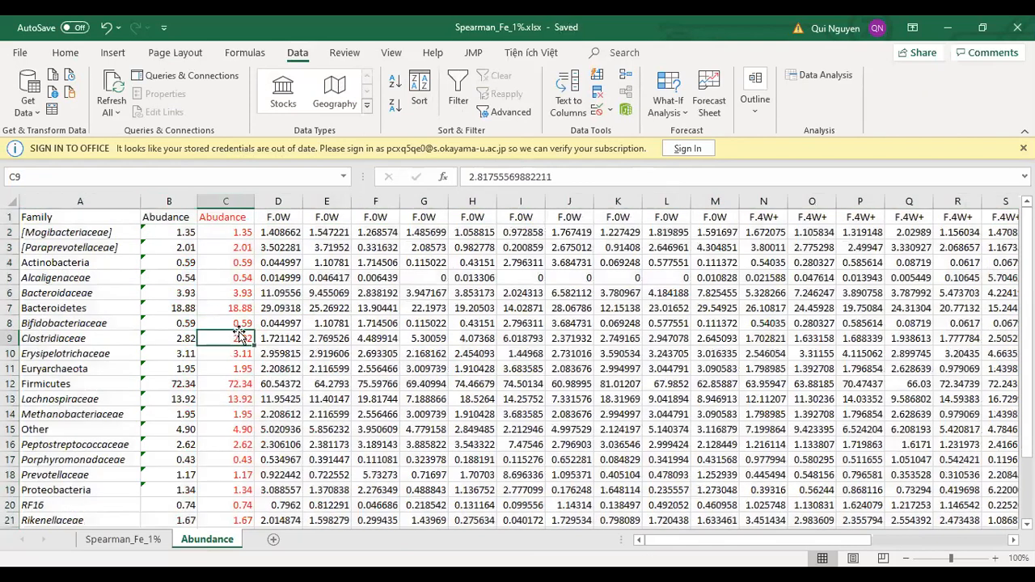
- Copy the [Mogibacteriaceae] average from column C of the Abundance sheet into F2:F4 of the Spearman_Fe_1% sheet
click(227, 232)
key(ctrl+c)
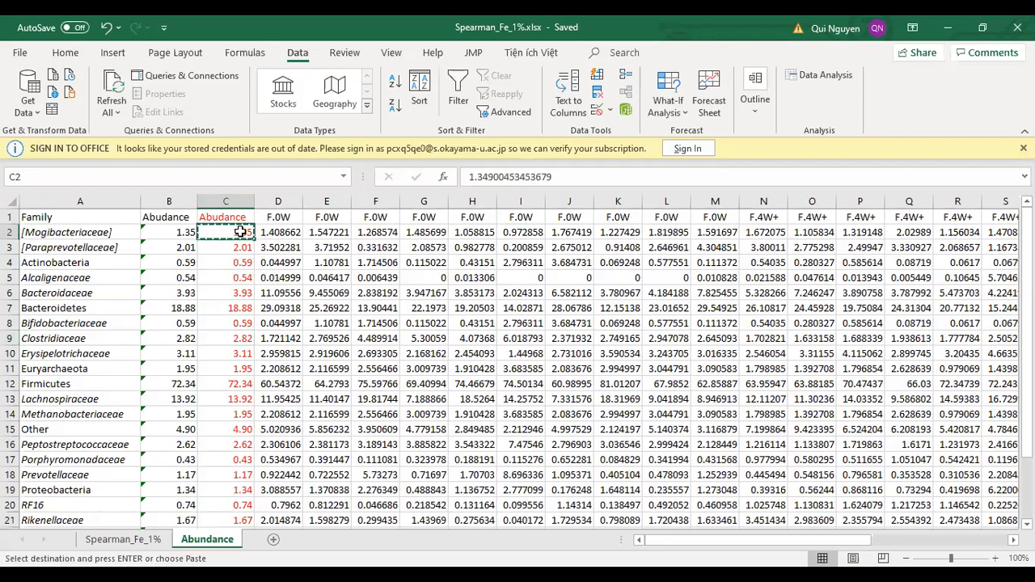
click(133, 540)
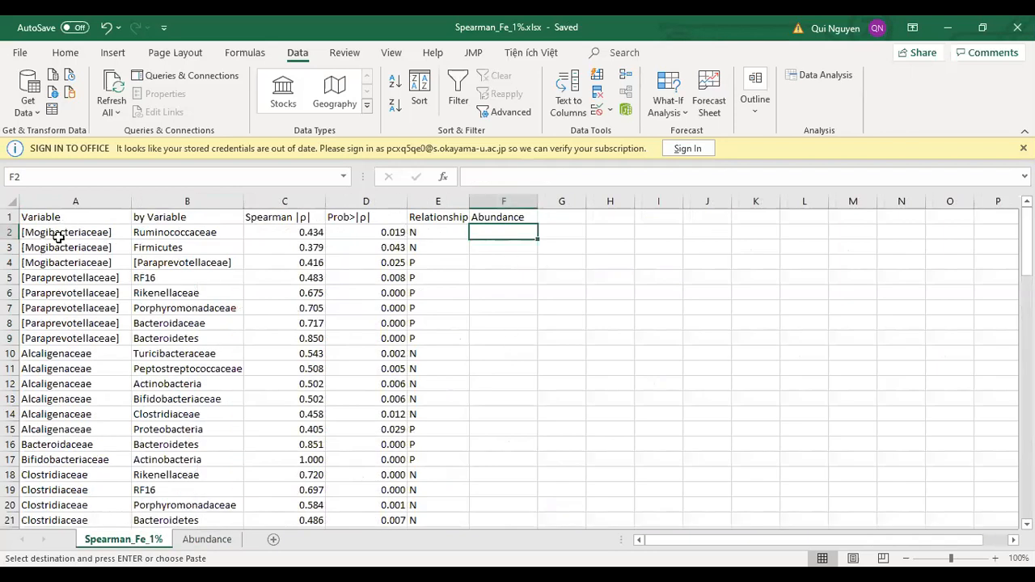
click(500, 241)
drag(501, 234, 507, 265)
key(ctrl+v)
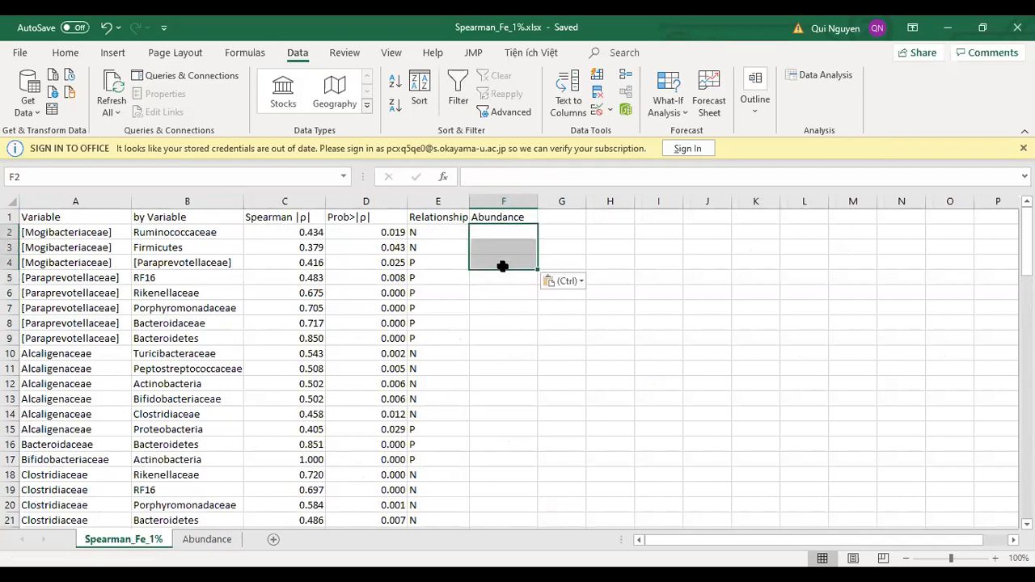
- Copy the [Paraprevotellaceae] average from the Abundance sheet into F5:F9 of the Spearman_Fe_1% sheet
click(207, 540)
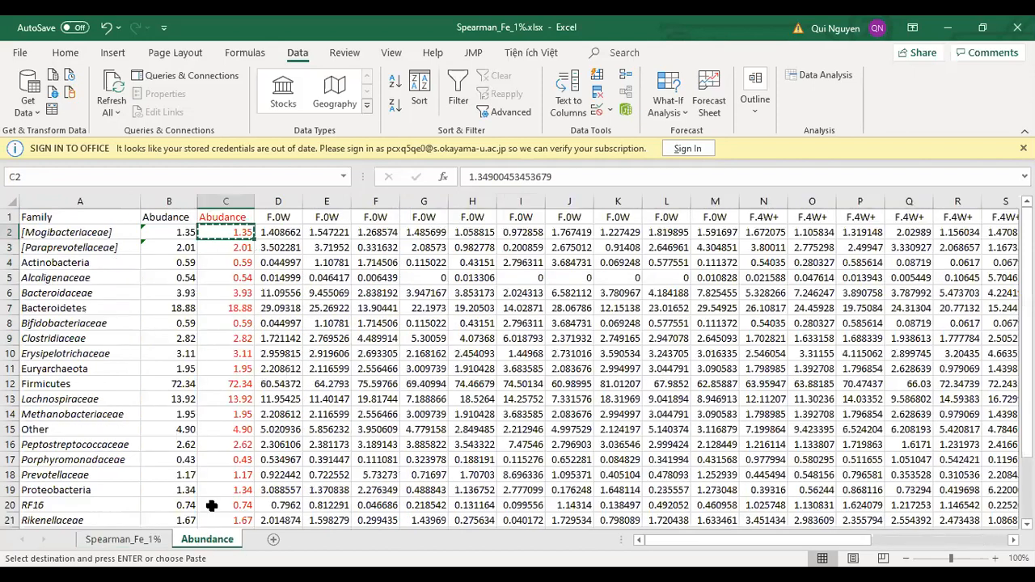
click(213, 250)
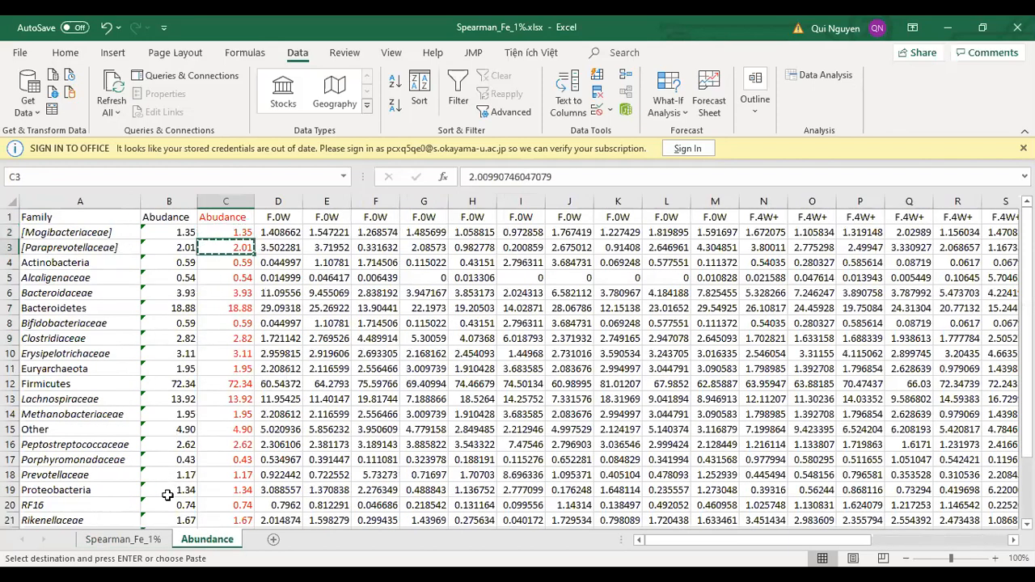
click(154, 540)
drag(504, 280, 504, 423)
key(ctrl+v)
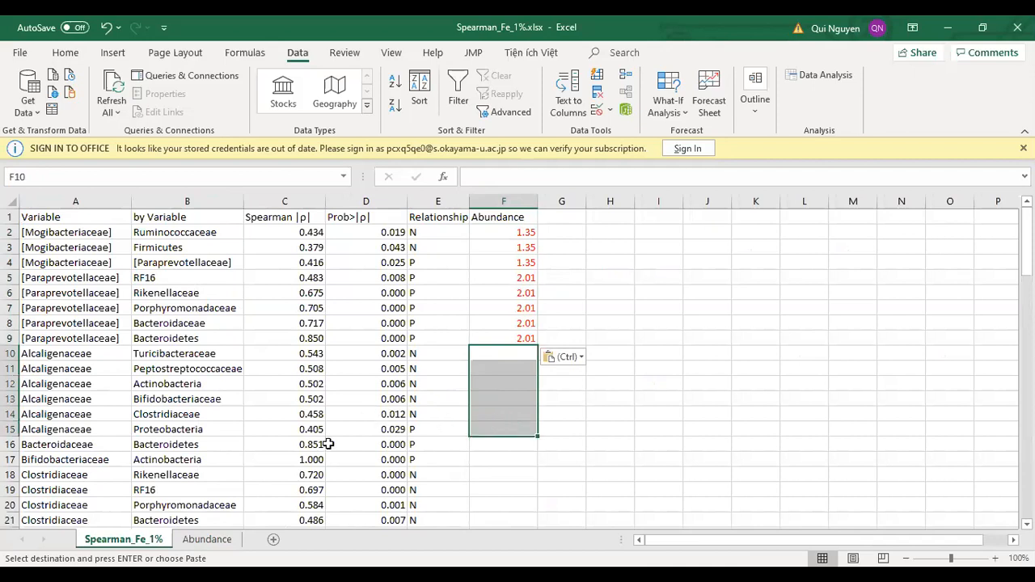
- Copy the Alcaligenaceae average from the Abundance sheet into F10:F15 of the Spearman_Fe_1% sheet
click(207, 539)
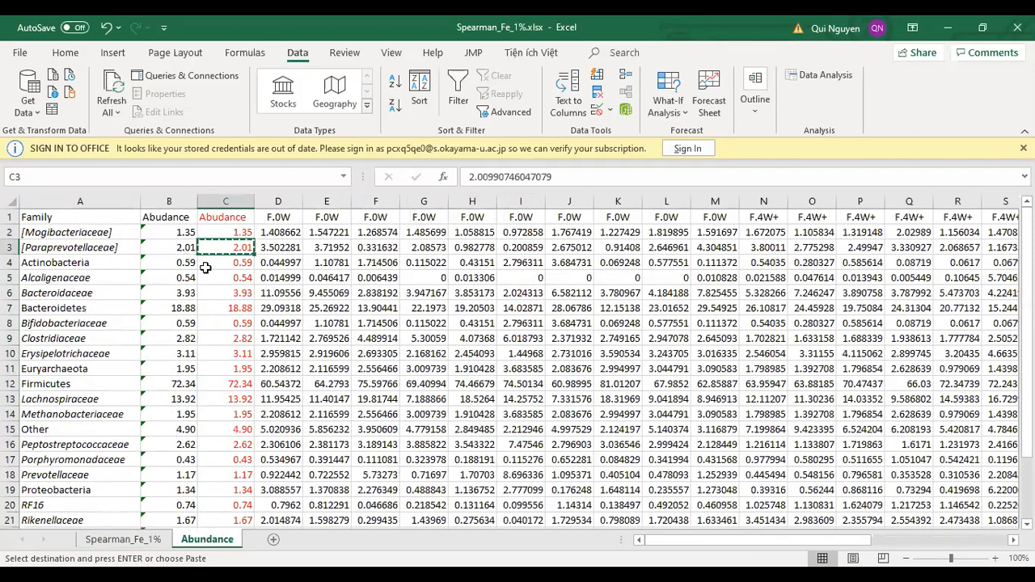
key(Down)
key(Down)
key(ctrl+c)
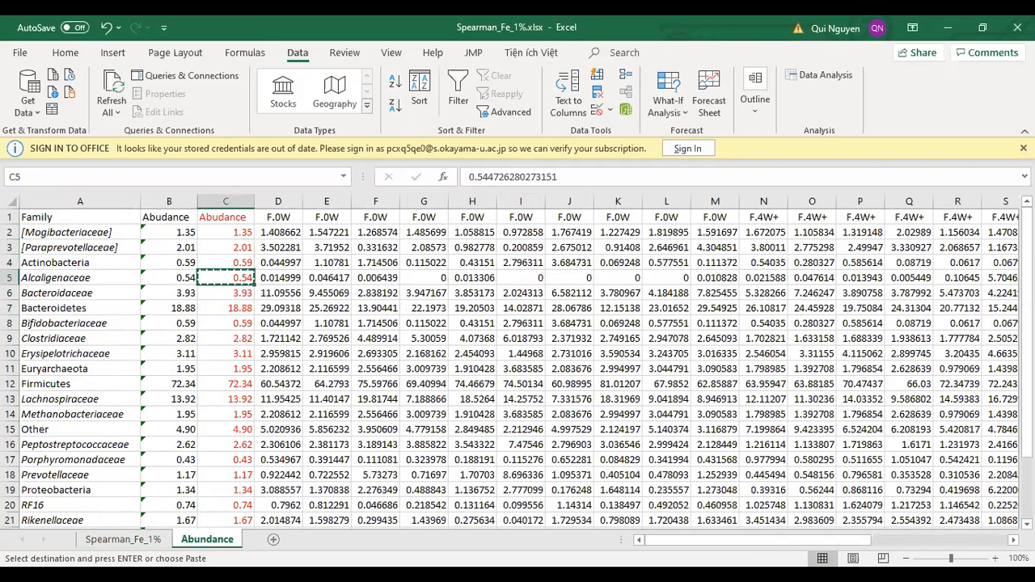
click(123, 540)
key(ctrl+v)
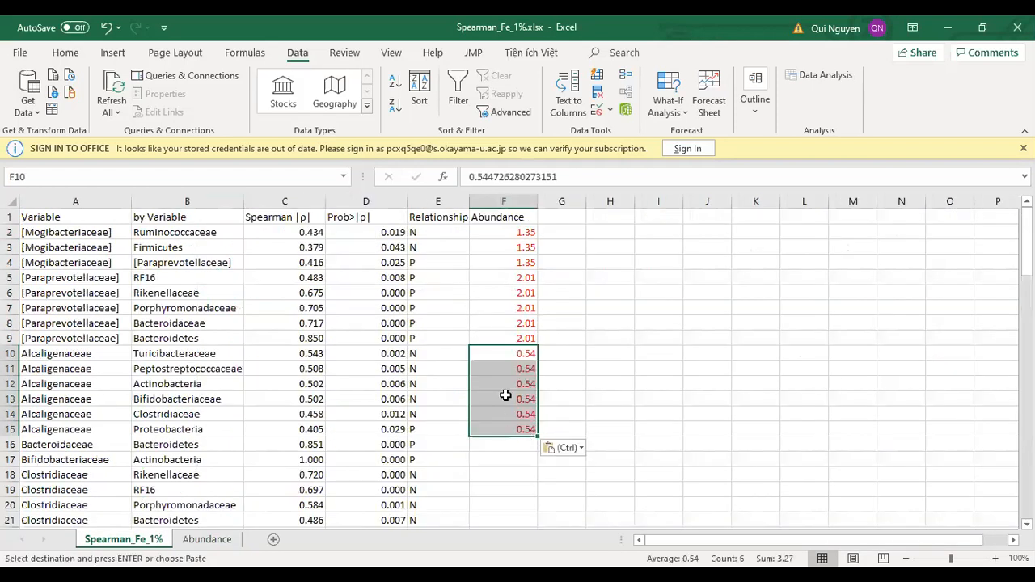
- Copy the Bacteroidaceae average from the Abundance sheet into F16 of the Spearman_Fe_1% sheet
scroll(502, 389, down, 3)
click(502, 312)
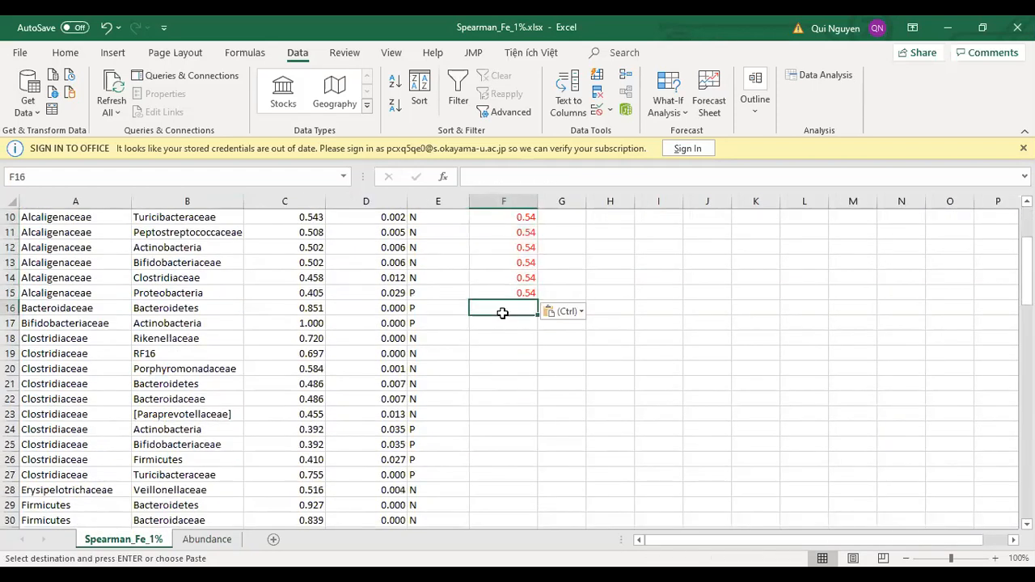
click(204, 540)
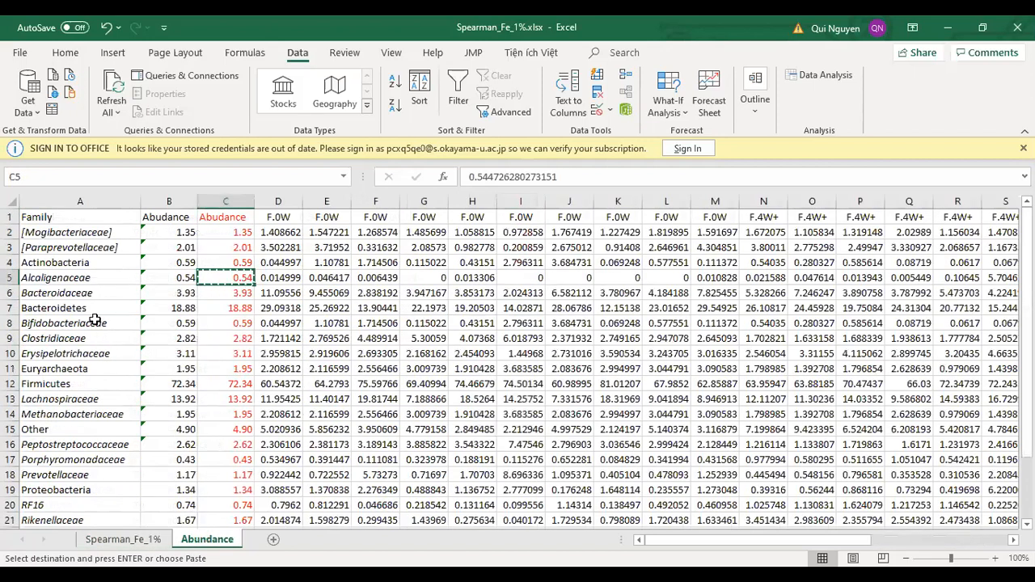
click(226, 293)
key(ctrl+c)
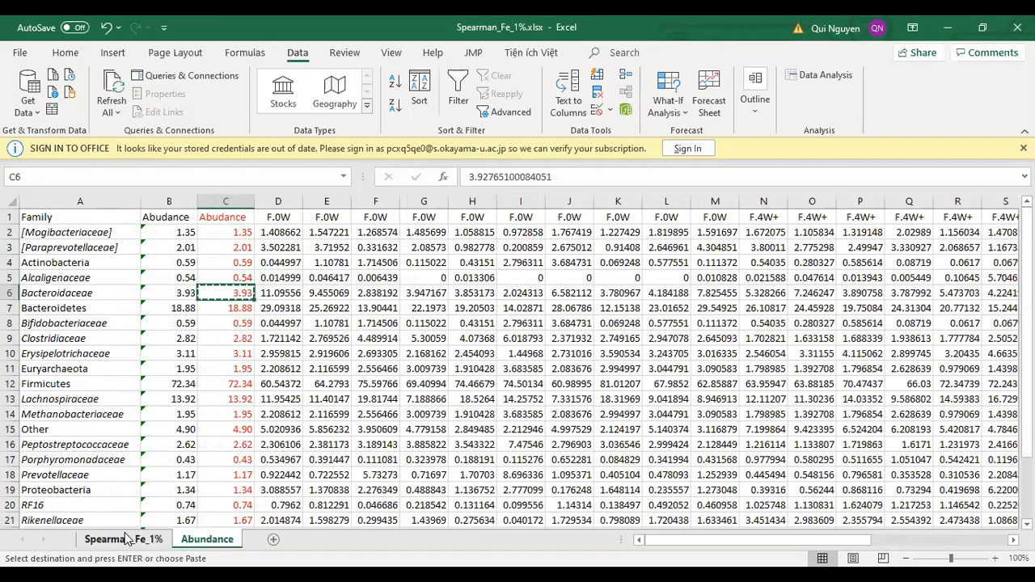
click(127, 539)
key(ctrl+v)
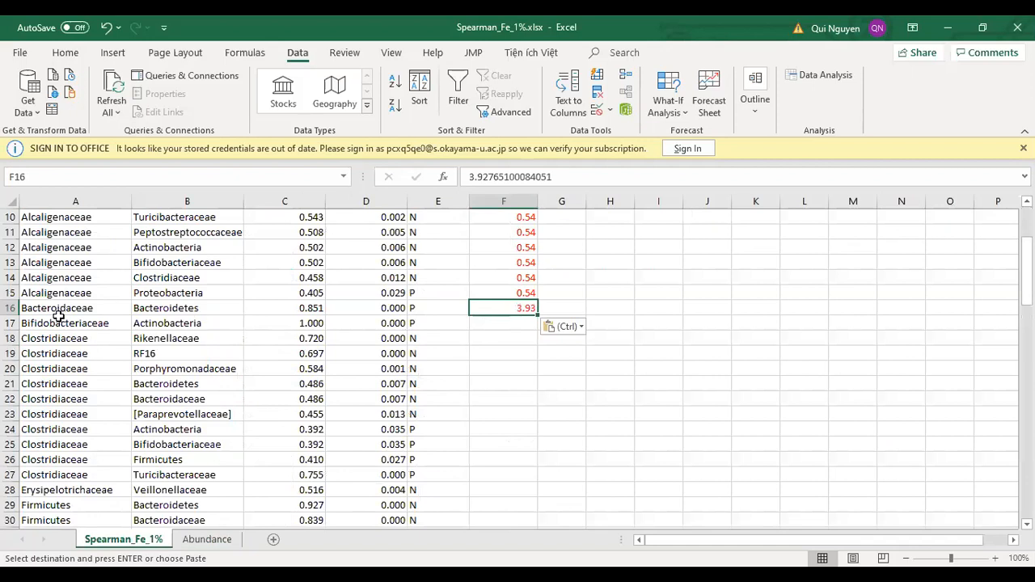
- Copy the Bifidobacteriaceae average from the Abundance sheet into F17 of the Spearman_Fe_1% sheet
click(494, 322)
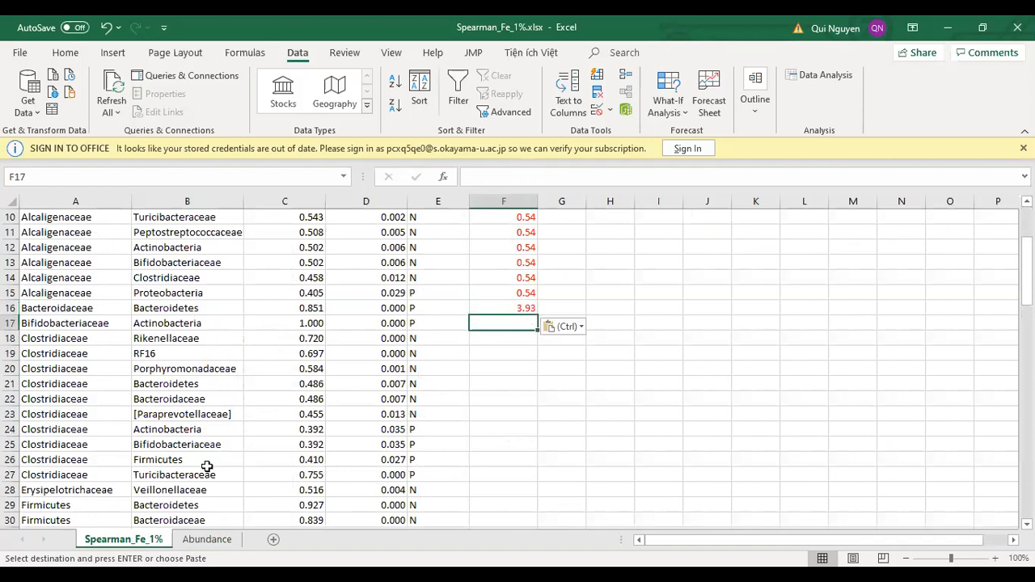
click(200, 542)
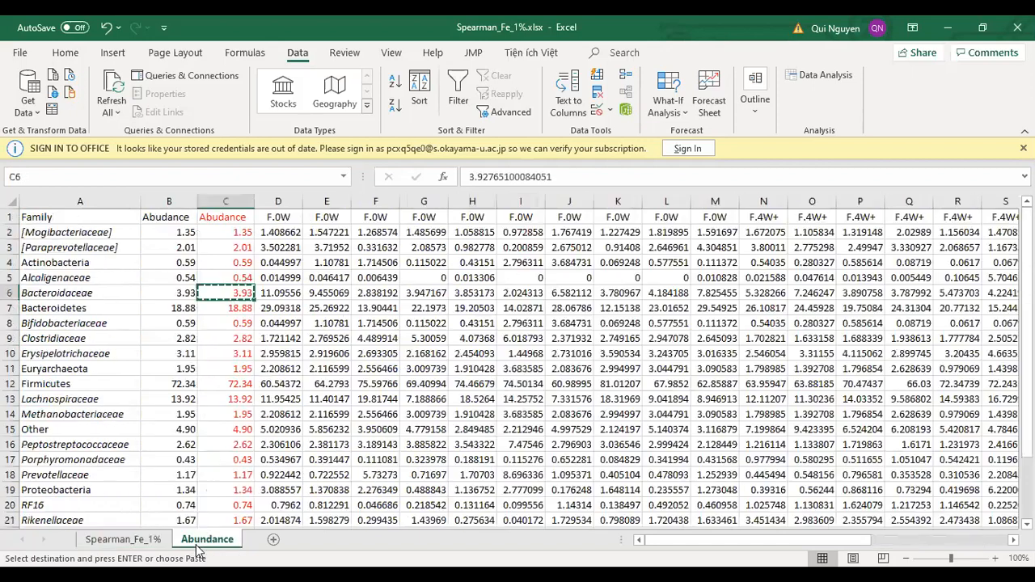
click(214, 323)
key(ctrl+c)
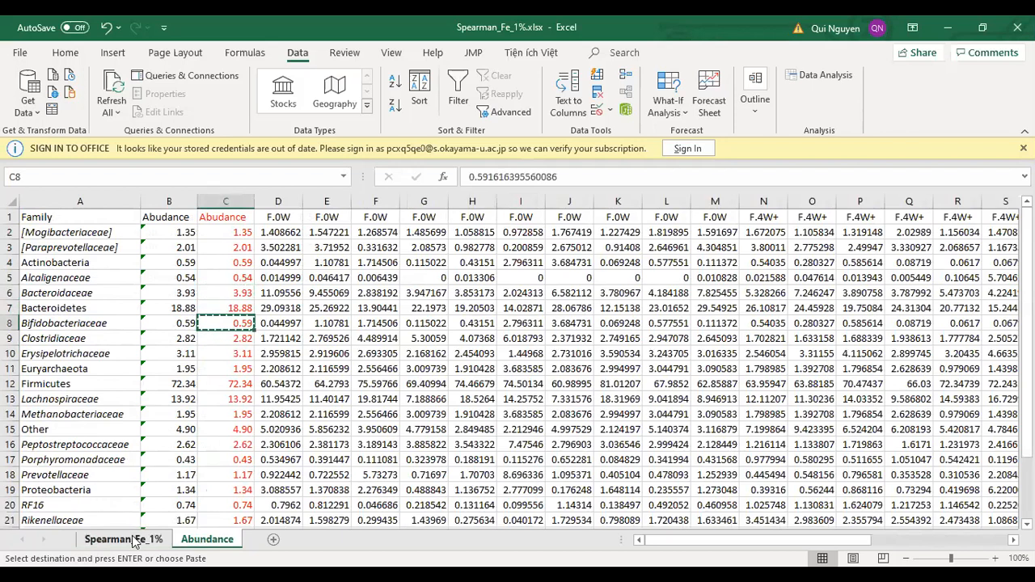
click(121, 540)
key(ctrl+v)
- Copy the Clostridiaceae average from the Abundance sheet into F18:F27 of the Spearman_Fe_1% sheet
drag(502, 339, 503, 469)
scroll(307, 399, down, 3)
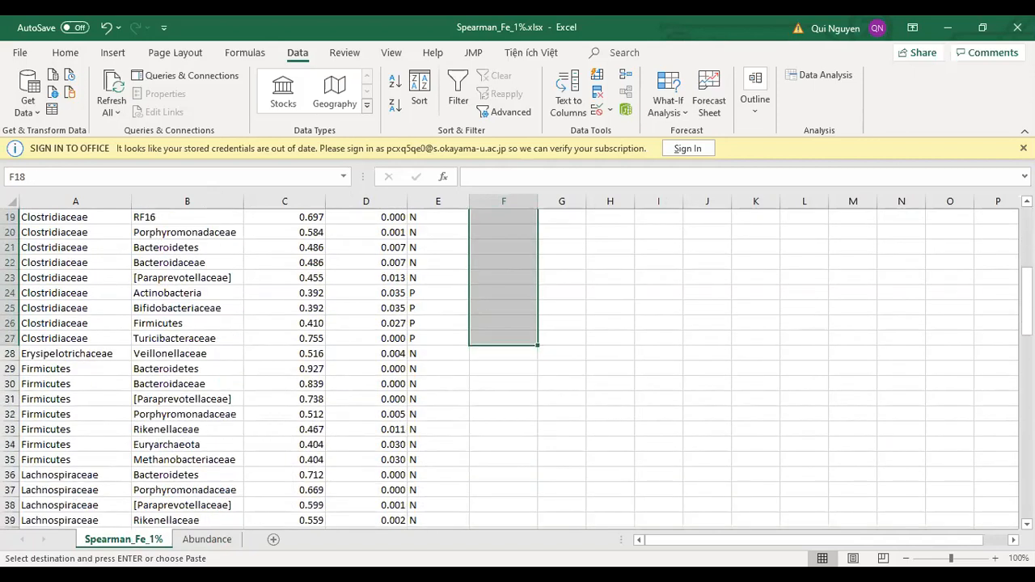
click(207, 540)
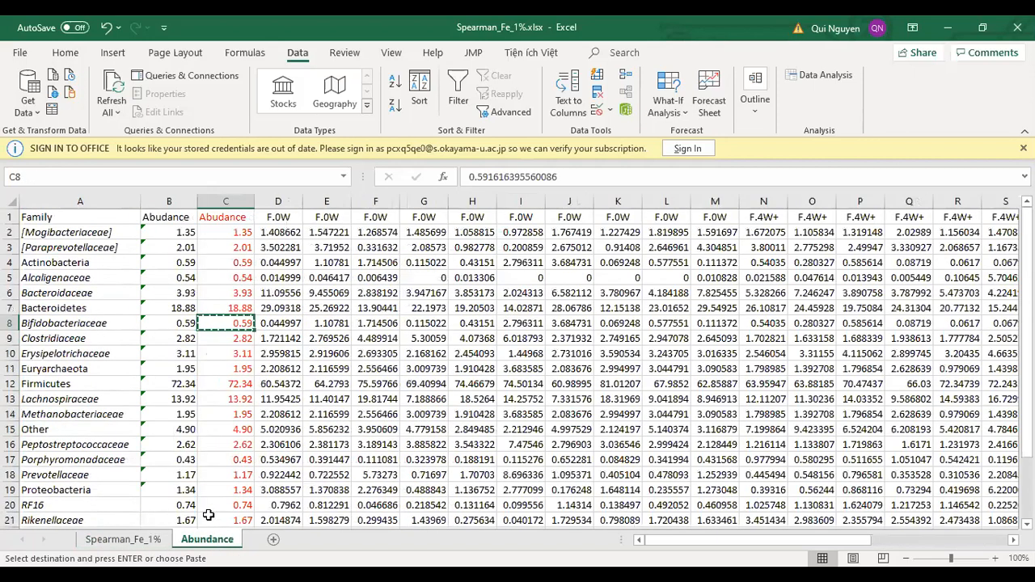
click(220, 340)
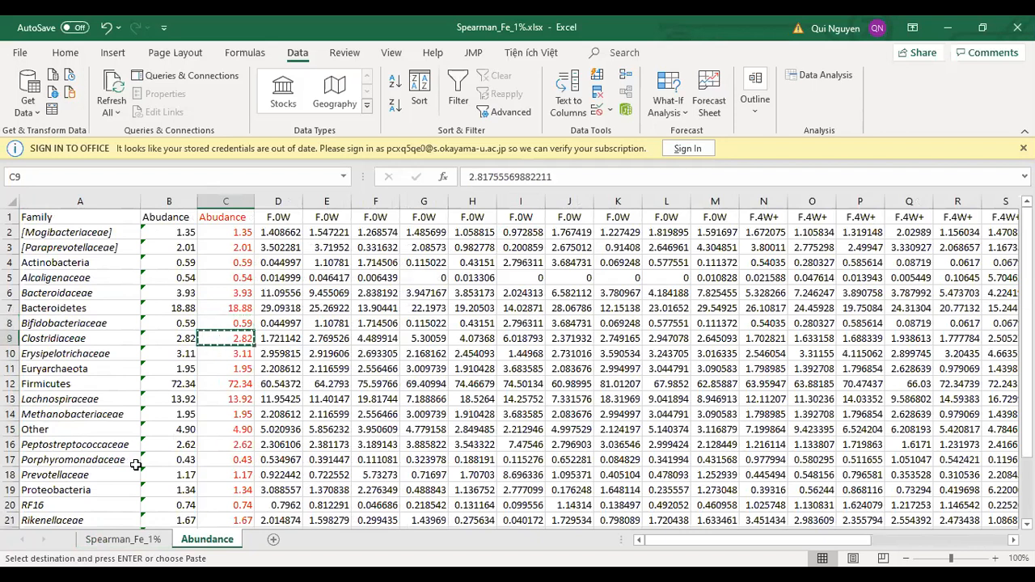
click(136, 540)
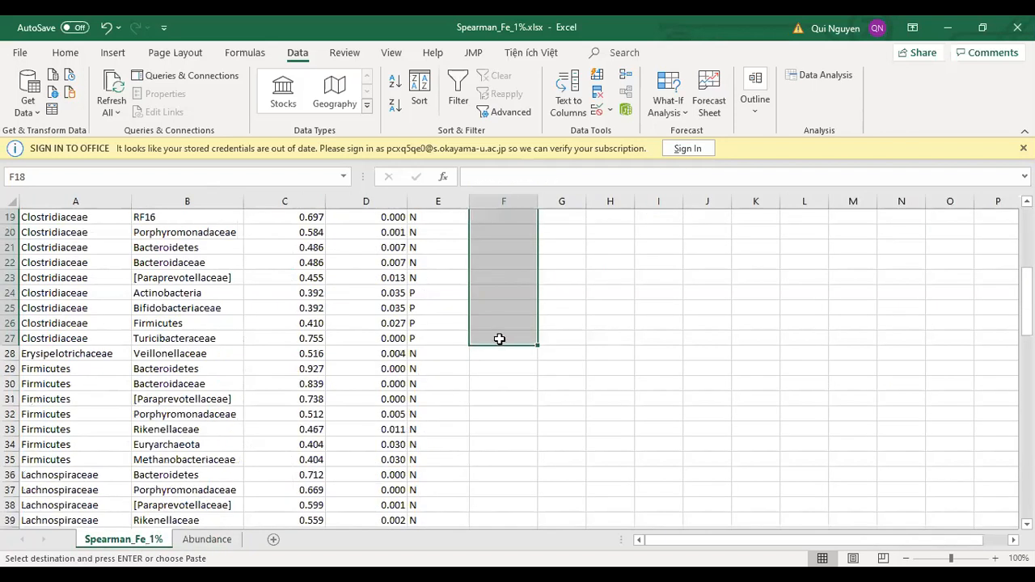
key(ctrl+v)
- Copy the Erysipelotrichaceae average from the Abundance sheet into F28 of the Spearman_Fe_1% sheet
scroll(499, 412, down, 3)
click(505, 388)
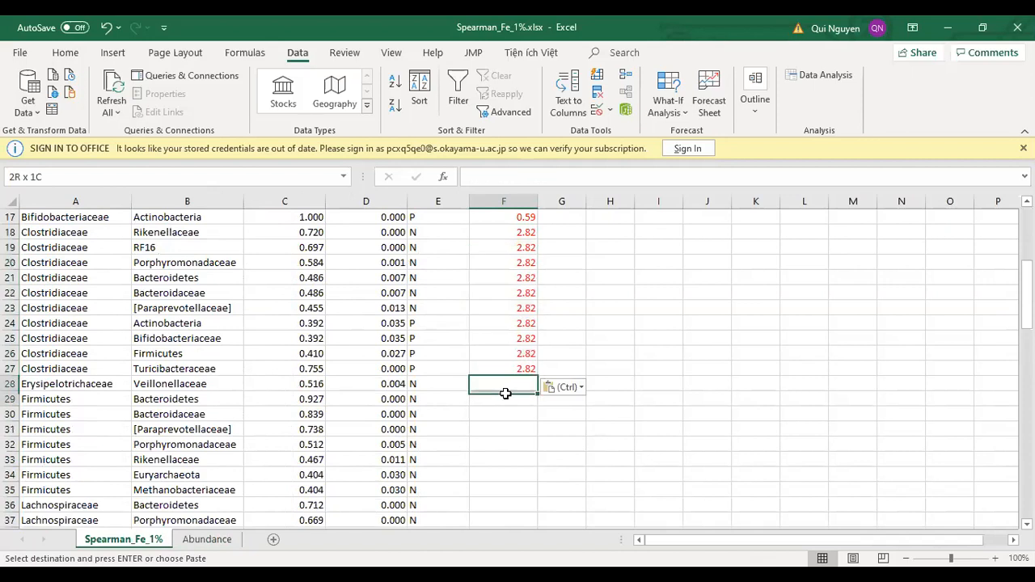
click(207, 540)
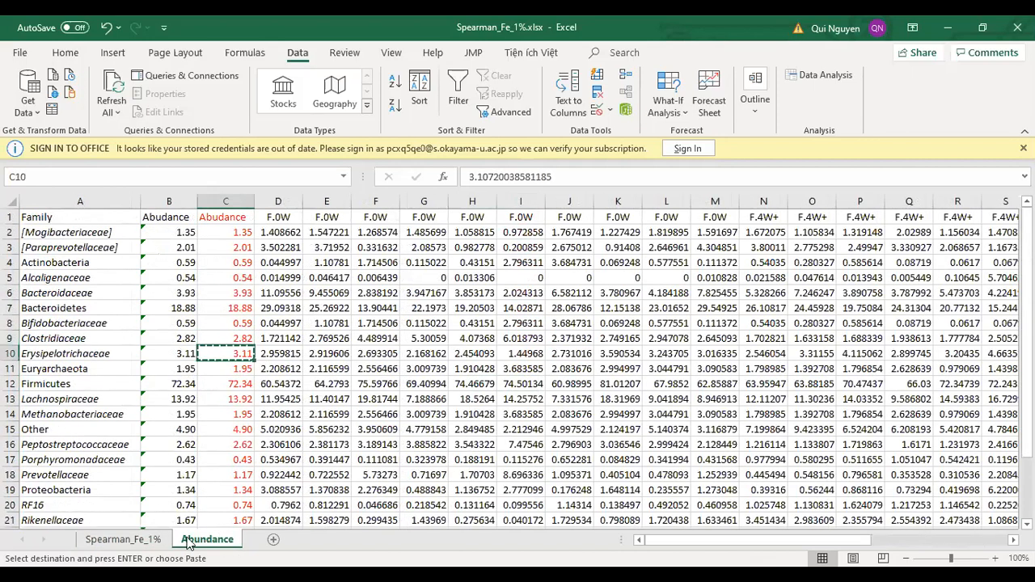
click(123, 540)
key(ctrl+v)
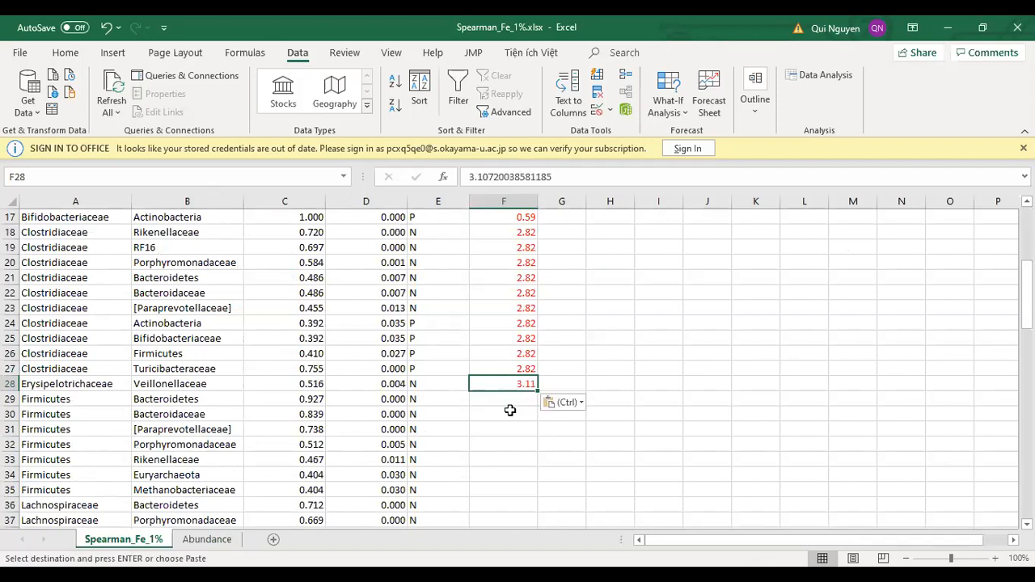
click(212, 540)
click(229, 356)
key(ctrl+c)
click(225, 369)
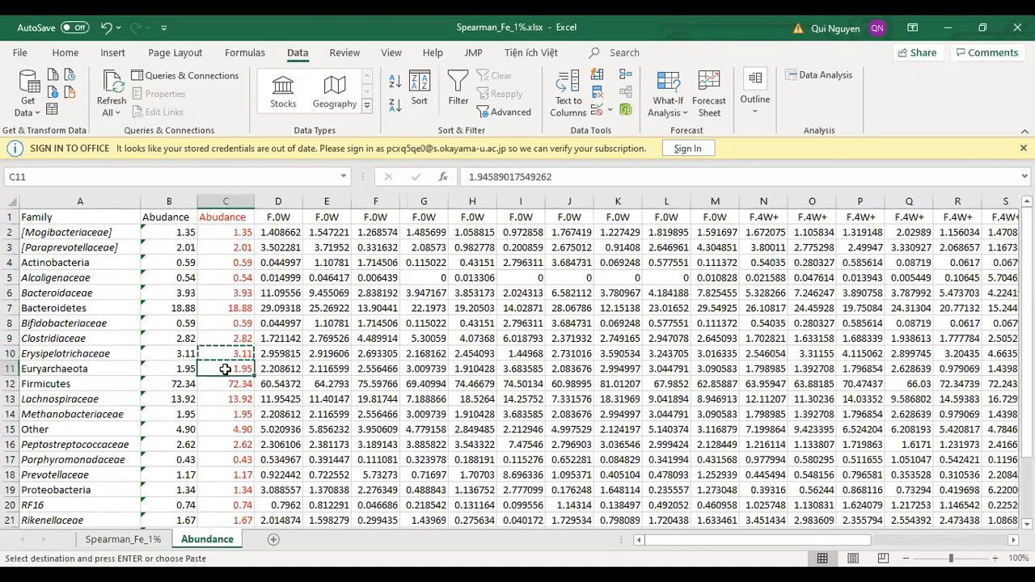
click(226, 384)
click(229, 369)
click(125, 540)
key(ctrl+v)
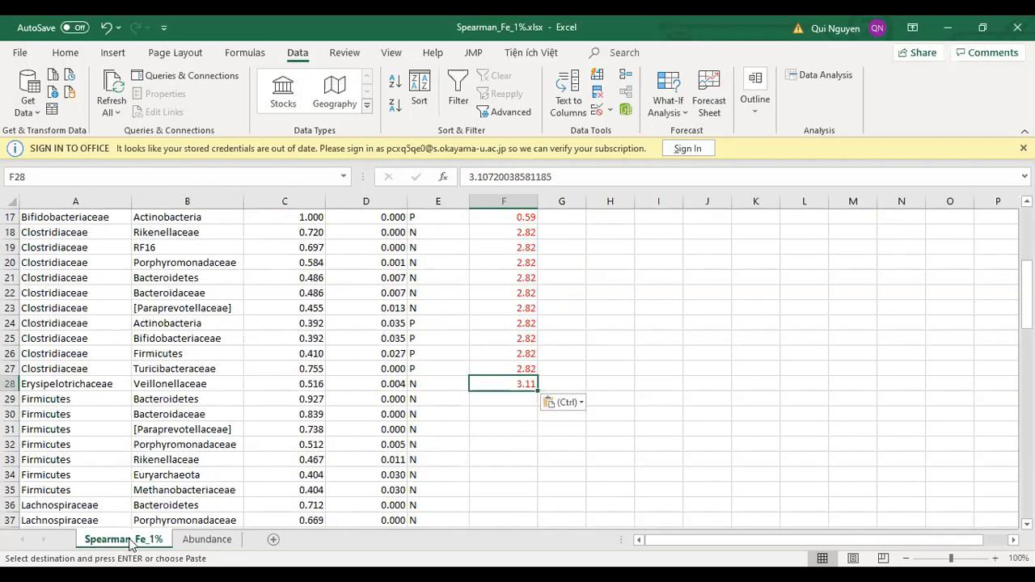
scroll(513, 399, down, 2)
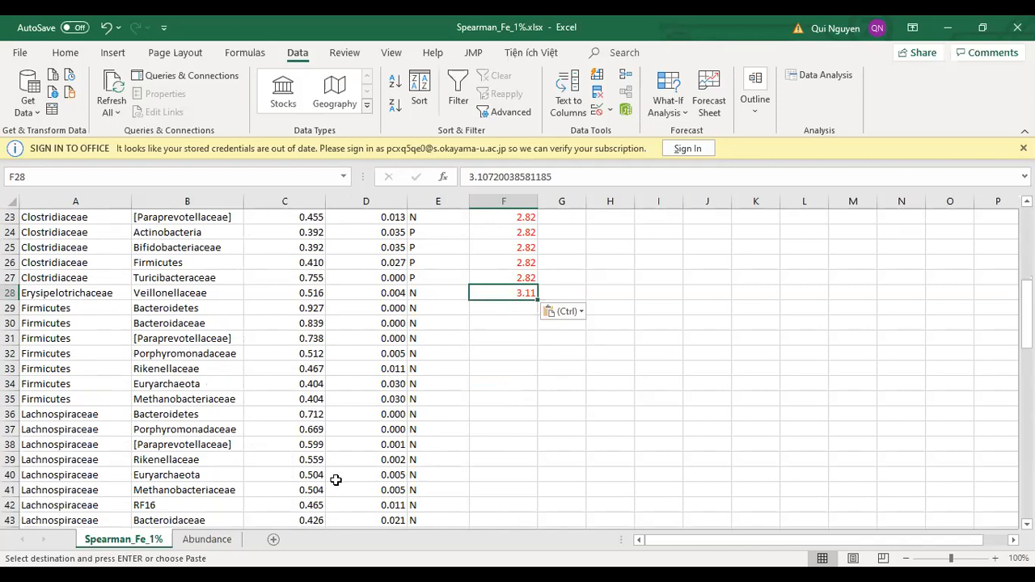
click(202, 547)
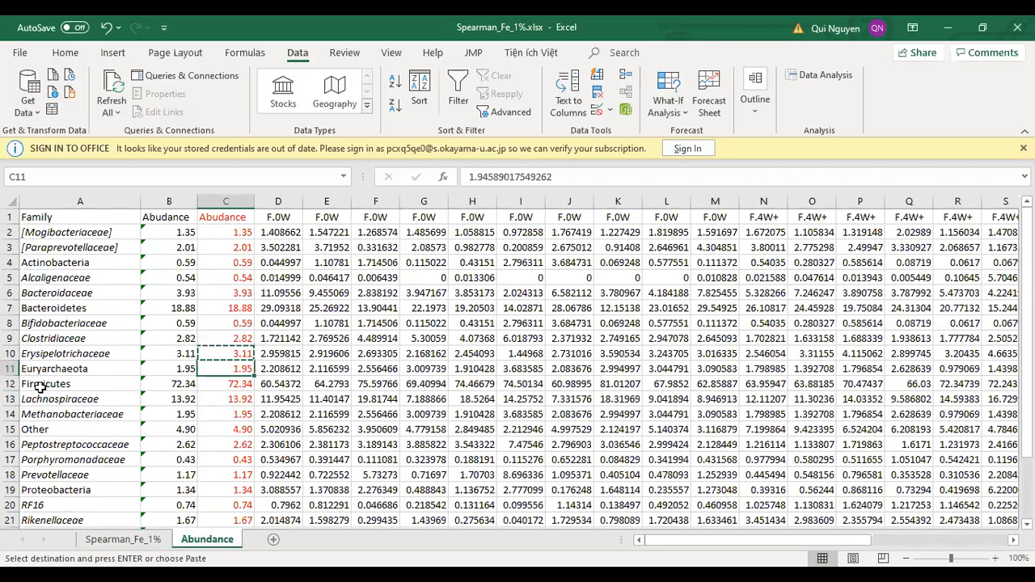
click(123, 540)
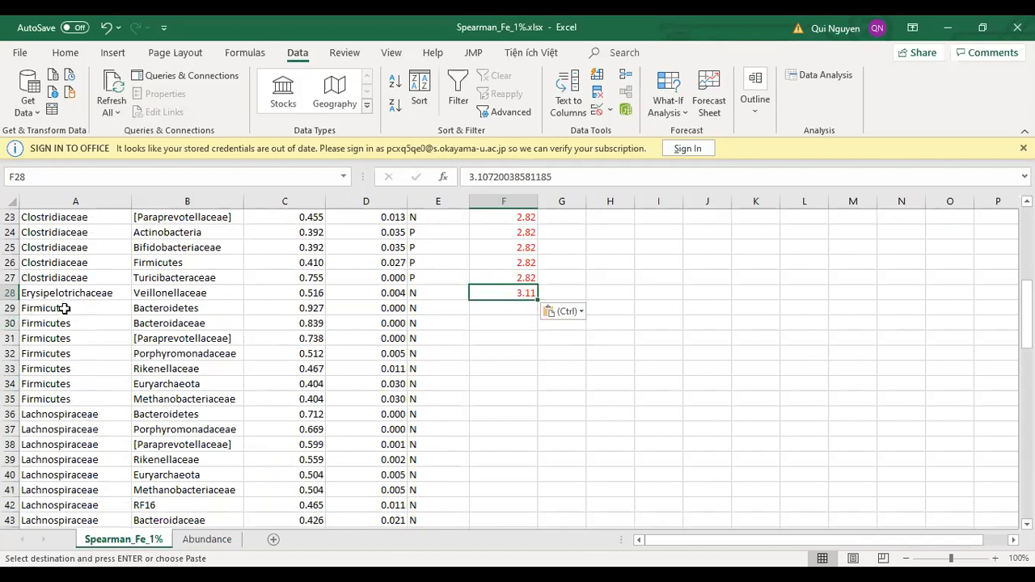
click(504, 310)
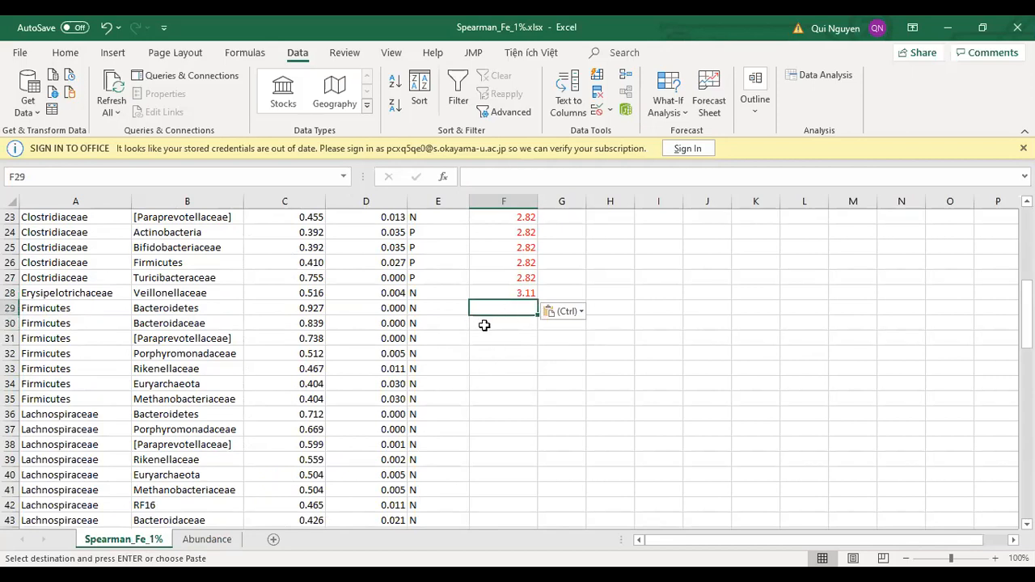
drag(504, 307, 504, 399)
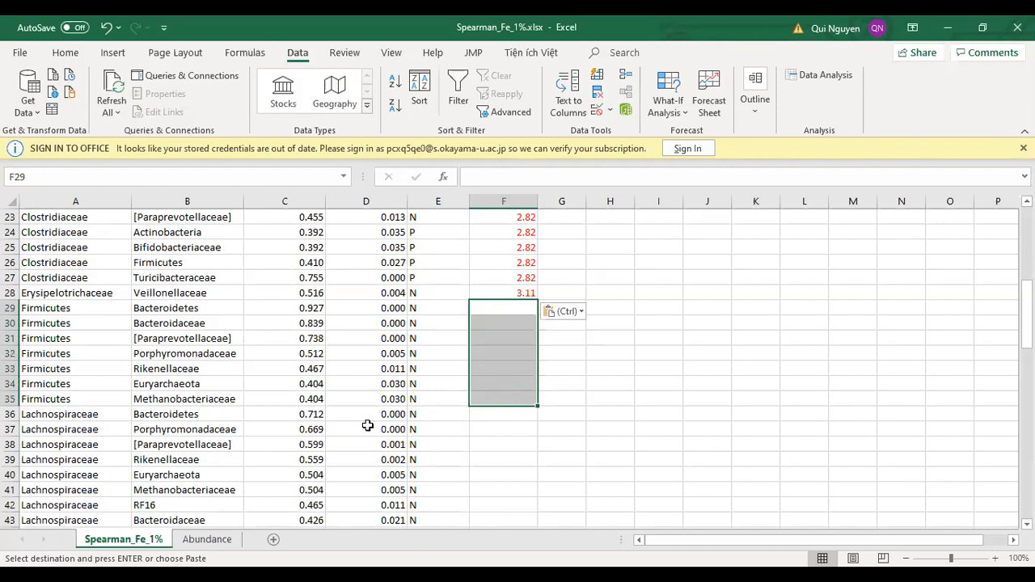
click(207, 540)
click(211, 390)
key(ctrl+c)
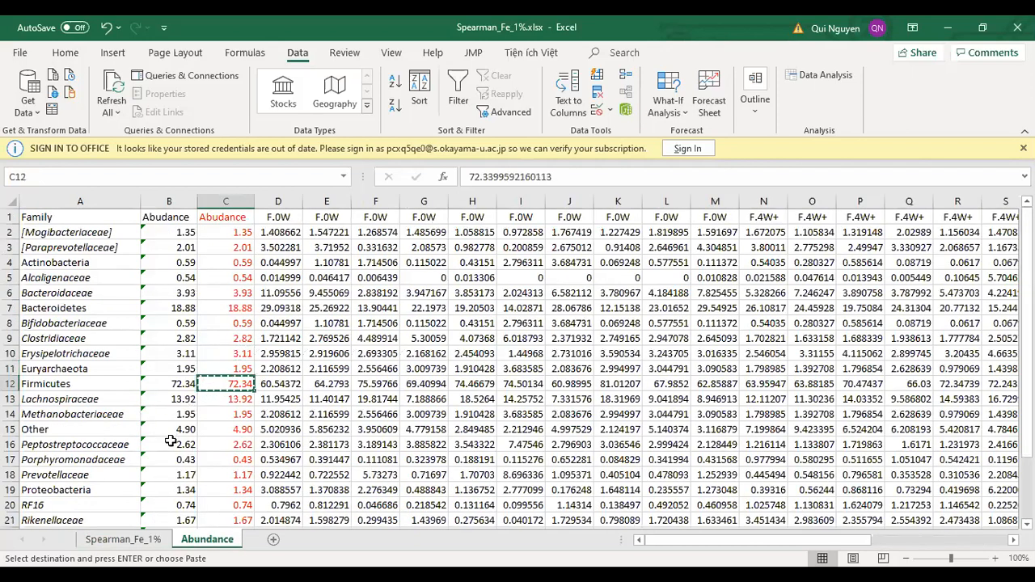
- Delete the seven Firmicutes source rows 29 to 35 from the Spearman_Fe_1% sheet
click(148, 543)
drag(11, 308, 10, 399)
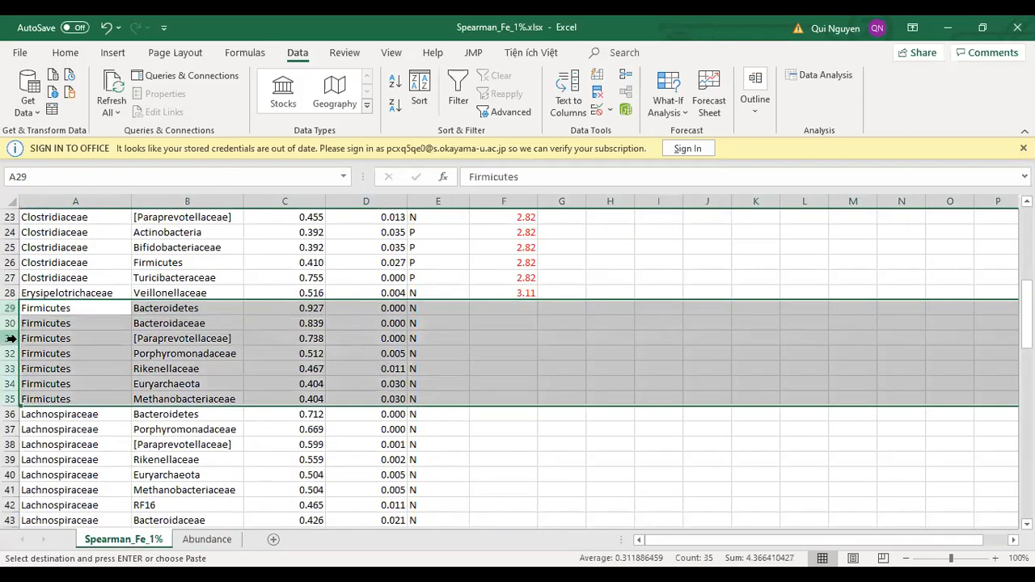
right_click(11, 338)
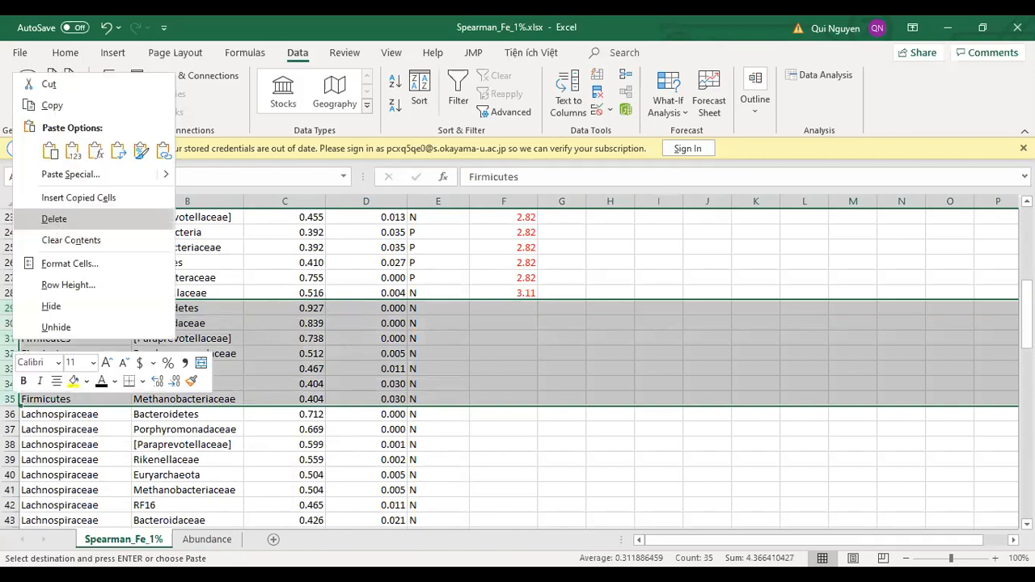
click(54, 219)
- Delete the Firmicutes row, row 12, from the Abundance sheet
click(207, 540)
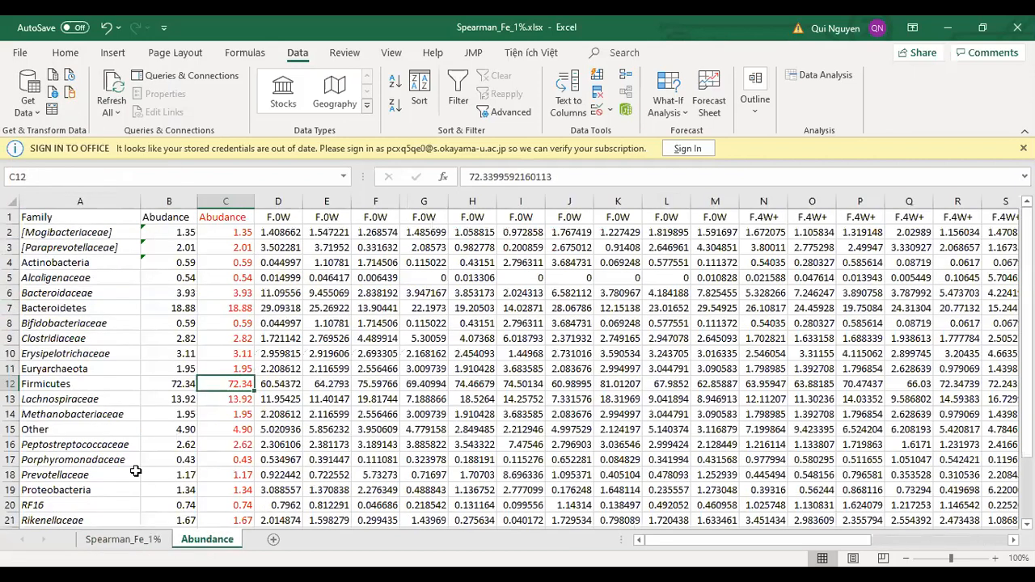
click(10, 385)
key(shift+F10)
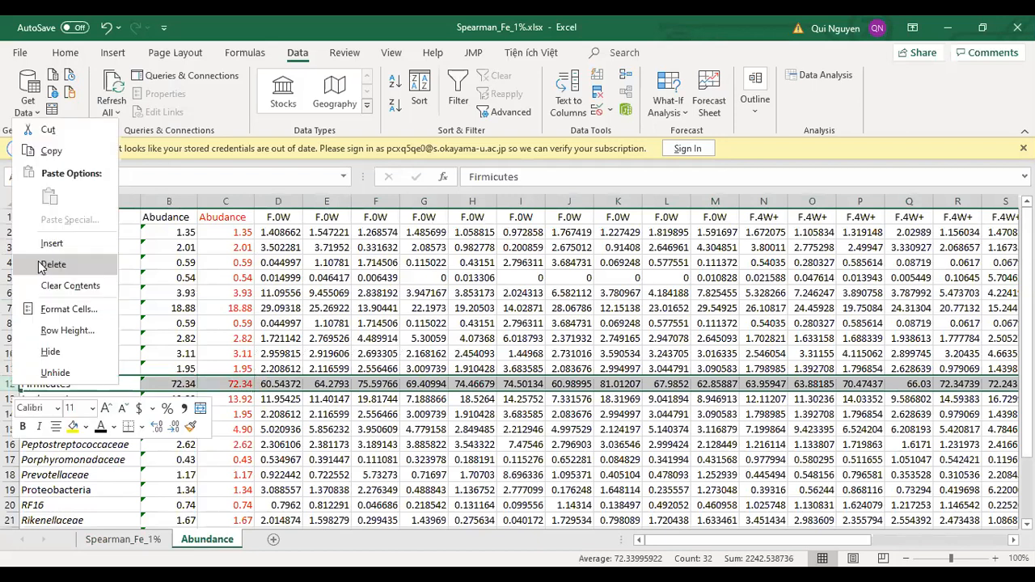
key(Return)
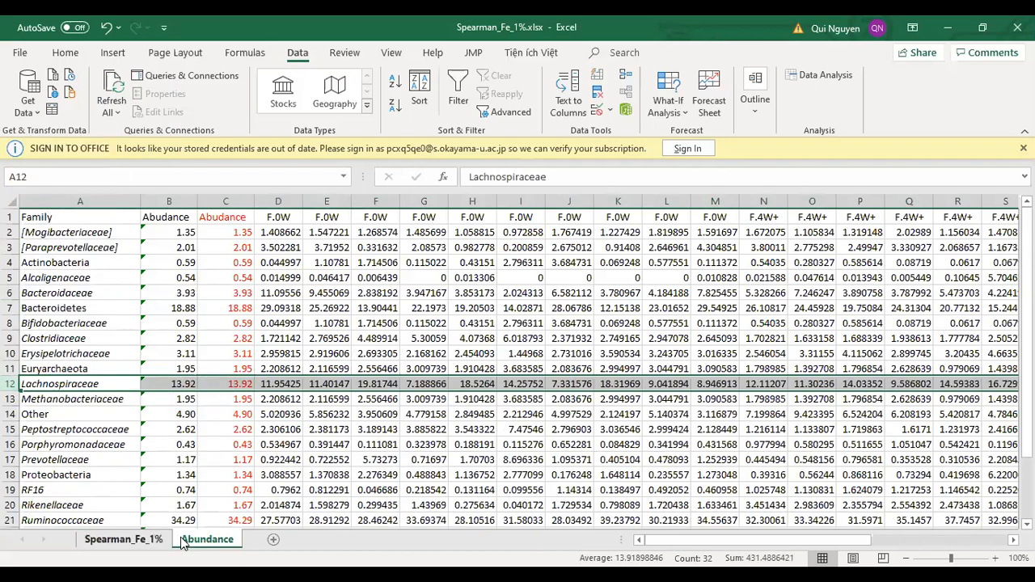
- Copy the Lachnospiraceae average from the Abundance sheet into F29:F37 of the Spearman_Fe_1% sheet
click(123, 540)
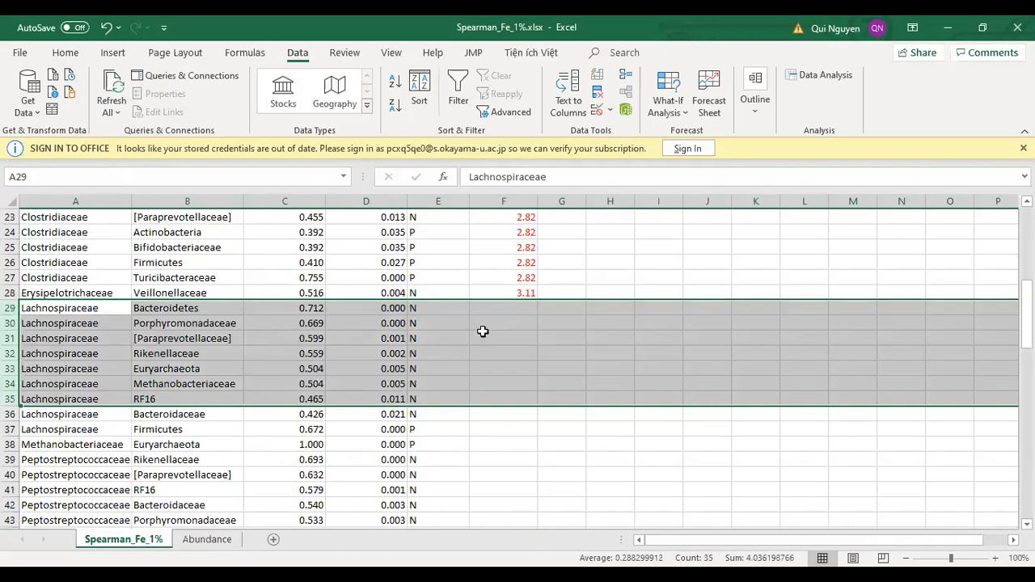
click(203, 539)
click(227, 385)
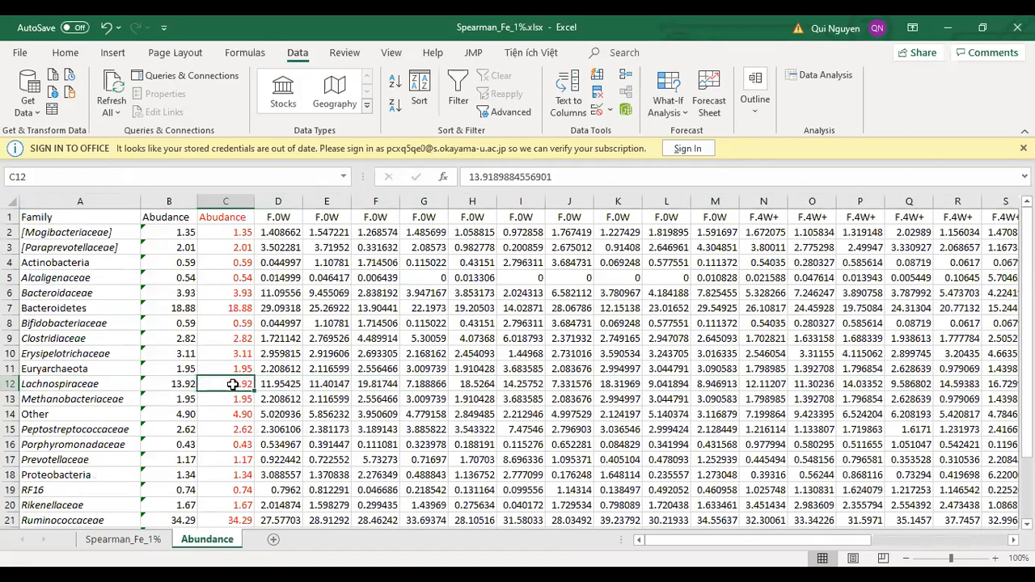
key(ctrl+c)
click(123, 540)
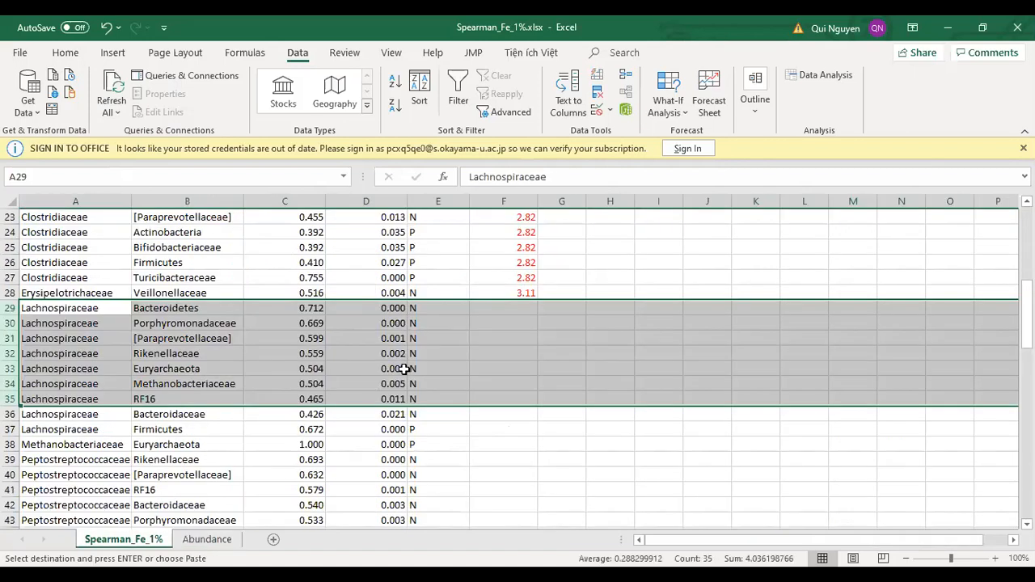
drag(504, 311, 499, 428)
key(ctrl+v)
- Copy the Methanobacteriaceae average from the Abundance sheet into F38 of the Spearman_Fe_1% sheet
scroll(499, 428, down, 4)
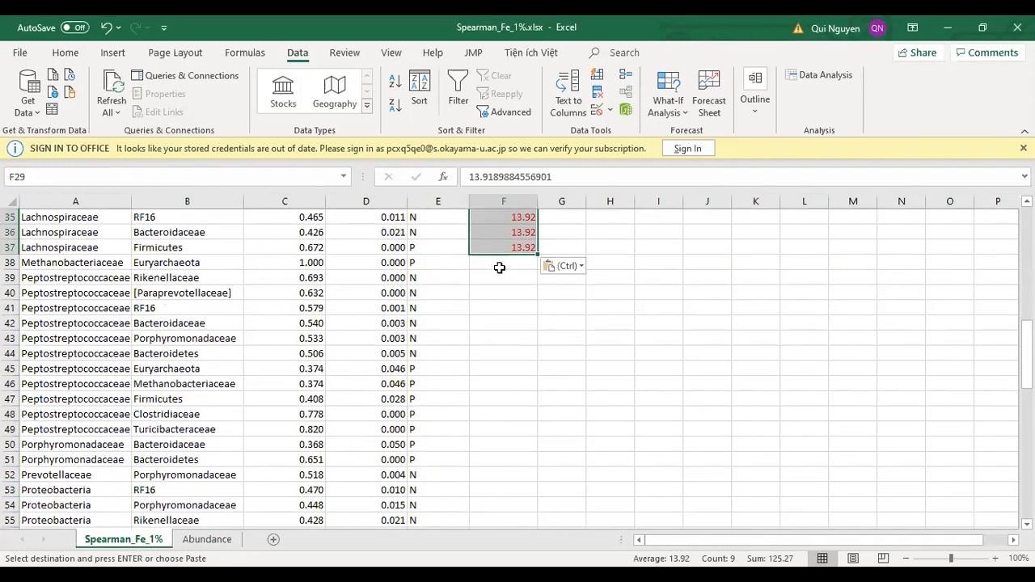
click(502, 265)
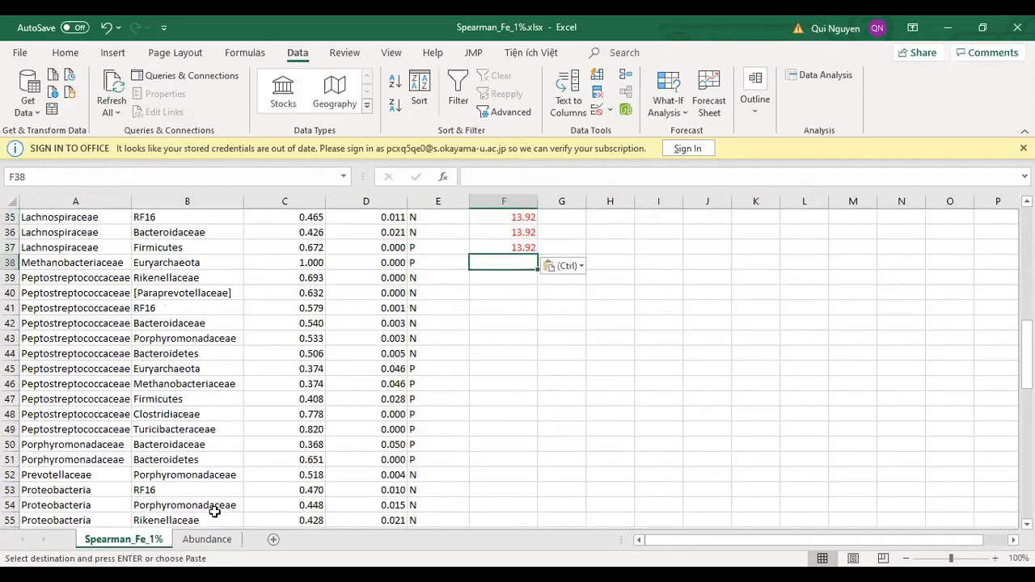
click(206, 539)
click(212, 400)
key(ctrl+c)
click(123, 539)
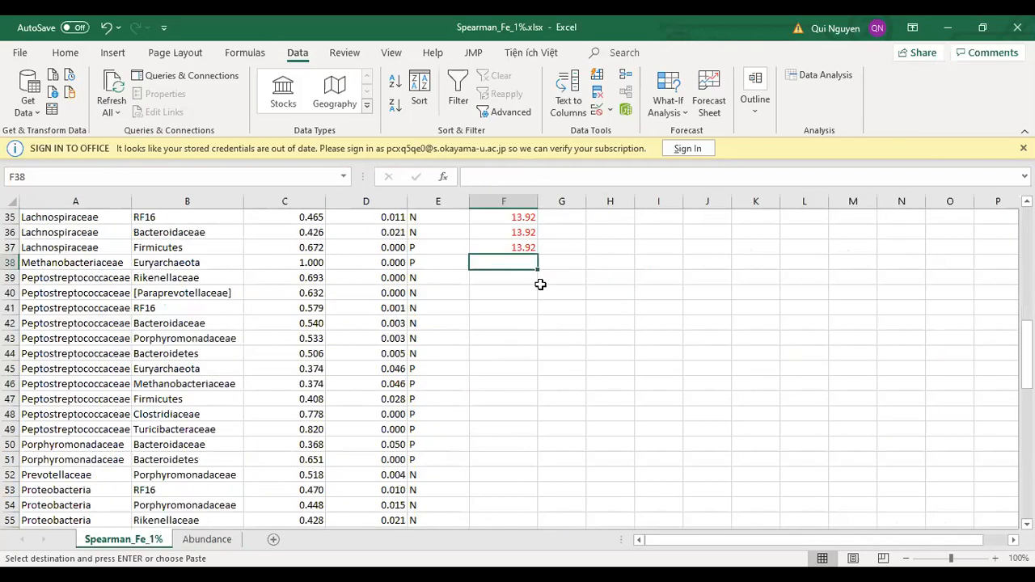
key(ctrl+v)
- Copy the Peptostreptococcaceae average from the Abundance sheet into F39:F49 of the Spearman_Fe_1% sheet
drag(509, 277, 495, 431)
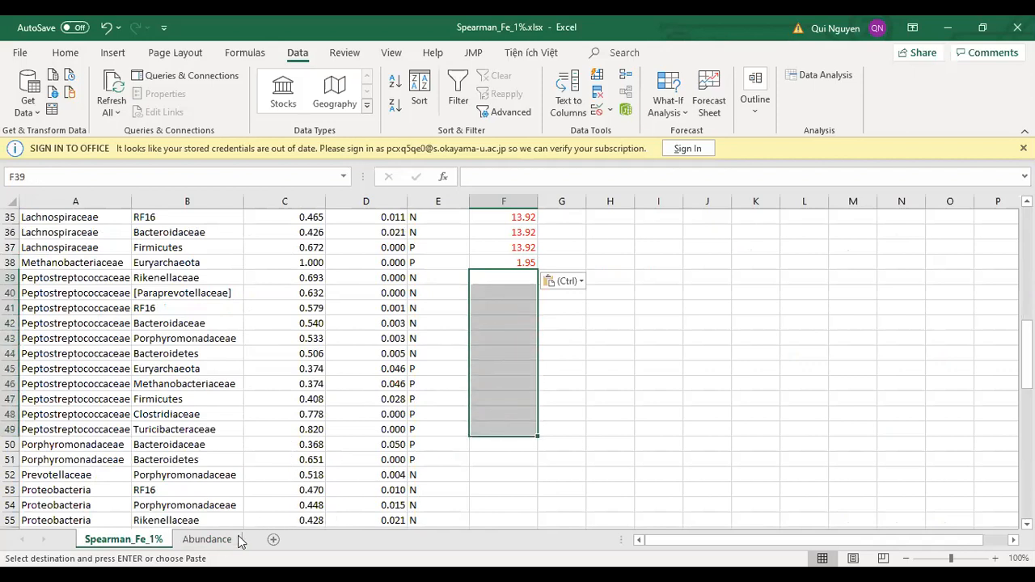
click(204, 537)
click(230, 431)
key(ctrl+c)
click(123, 539)
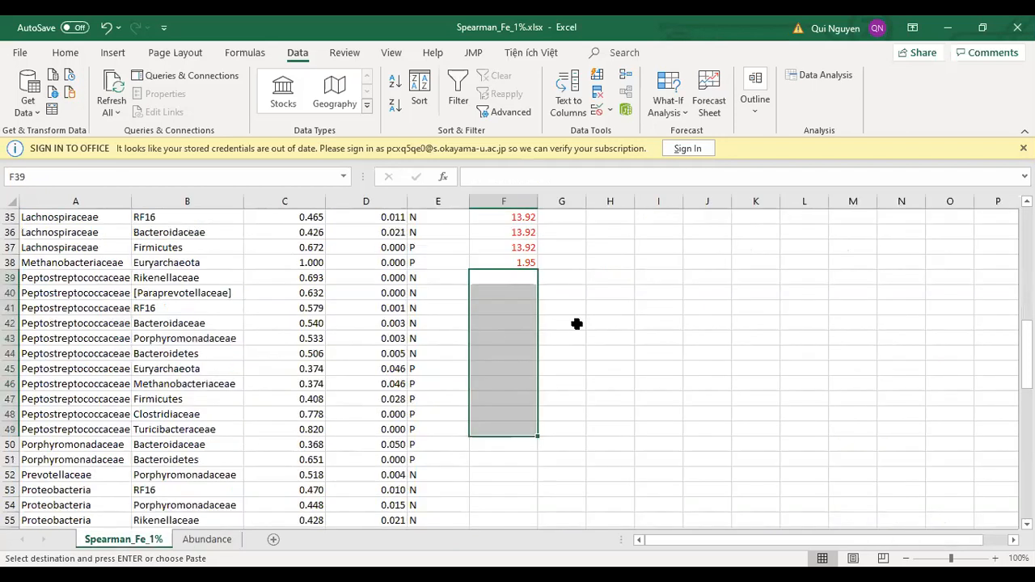
key(ctrl+v)
- Copy the Porphyromonadaceae average from the Abundance sheet into F50:F51 of the Spearman_Fe_1% sheet
scroll(490, 445, down, 3)
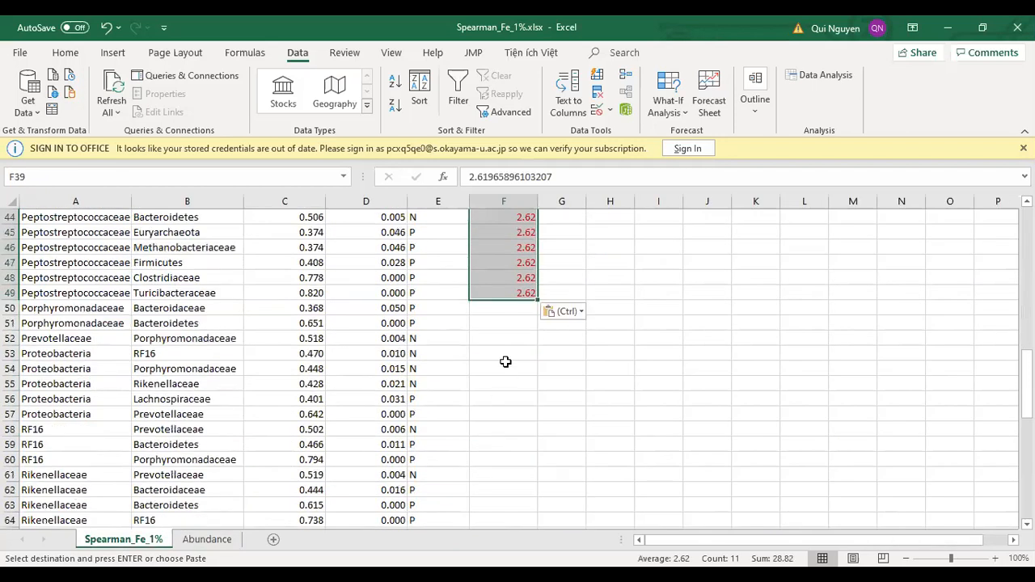
click(505, 311)
click(505, 320)
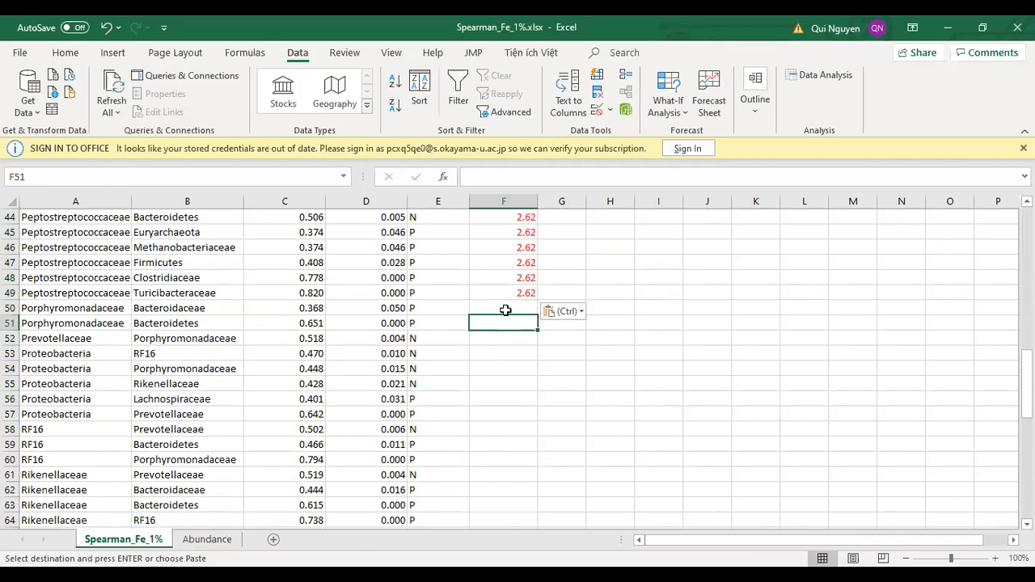
drag(507, 310, 509, 324)
click(210, 540)
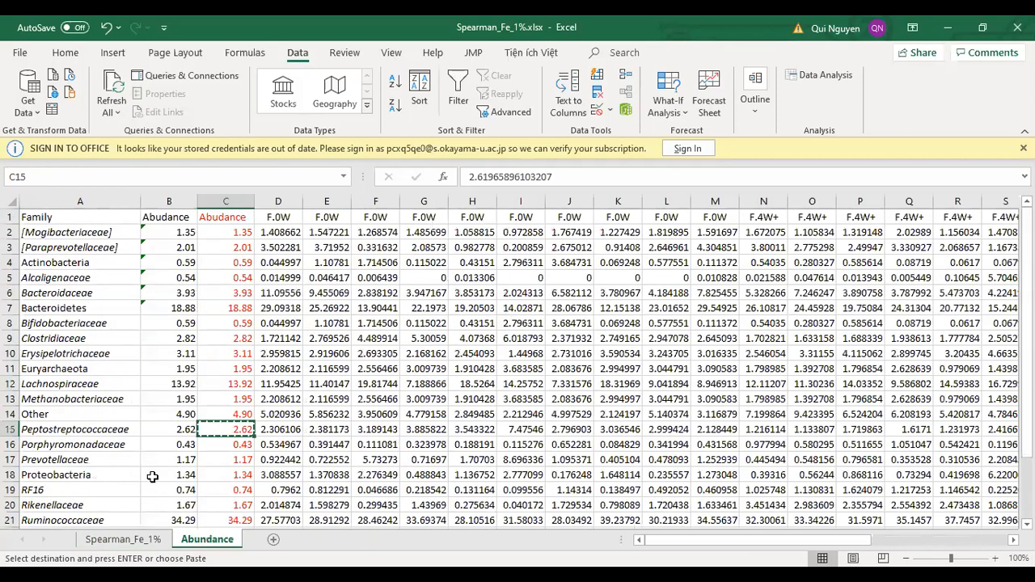
click(123, 539)
key(ctrl+v)
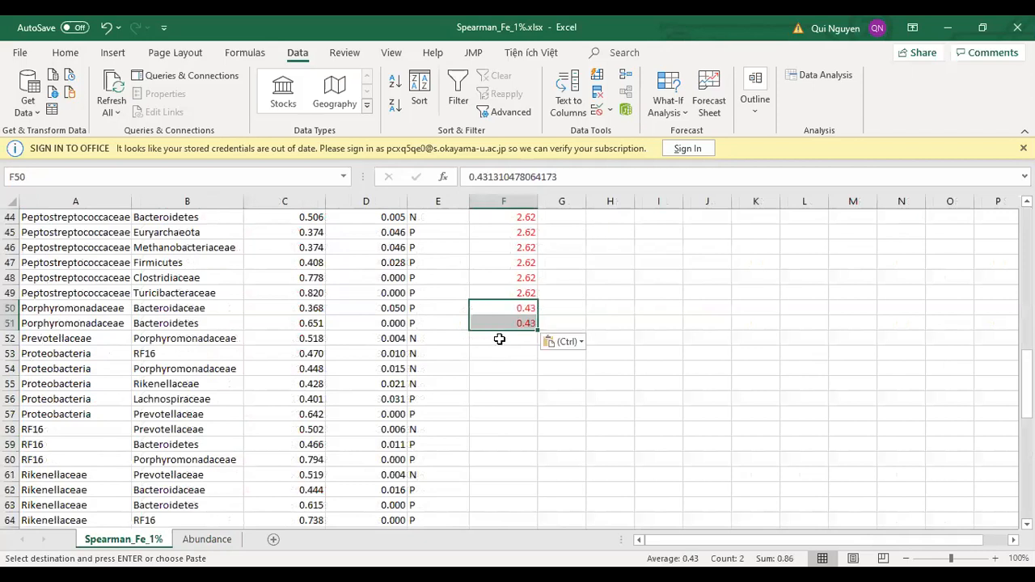
- Copy the Prevotellaceae average from the Abundance sheet into F52 of the Spearman_Fe_1% sheet
click(499, 339)
click(207, 540)
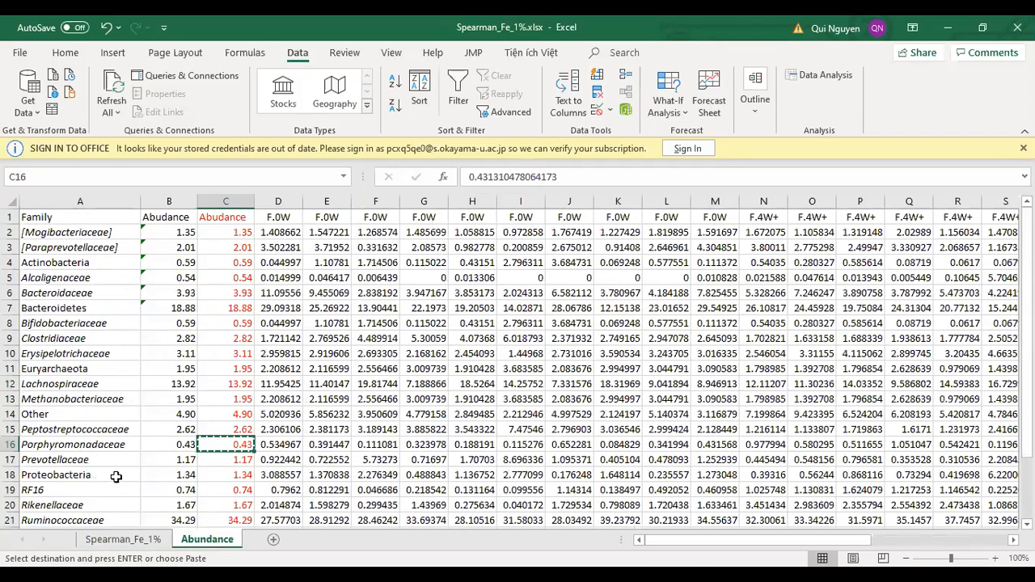
click(213, 461)
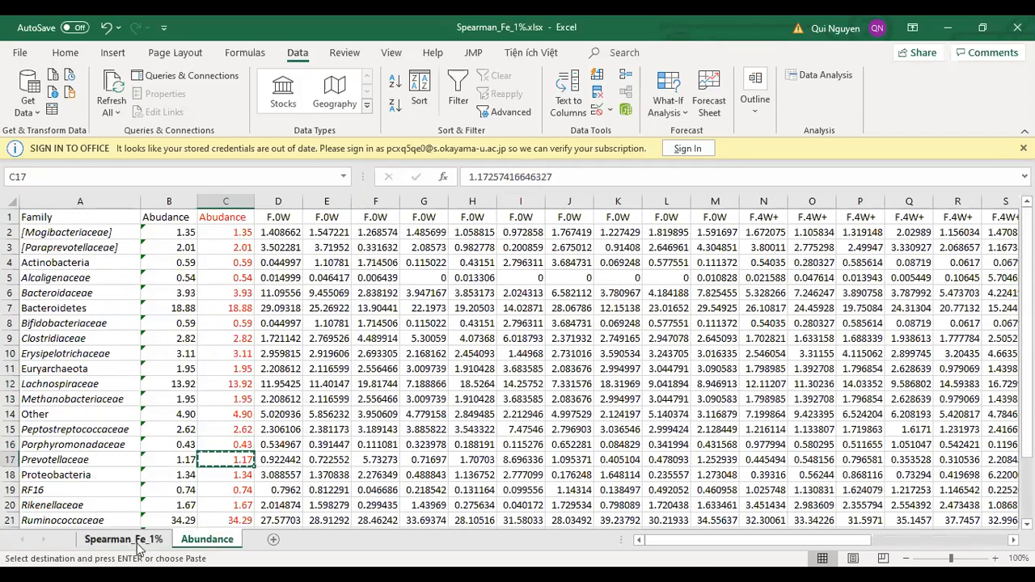
click(123, 540)
key(ctrl+v)
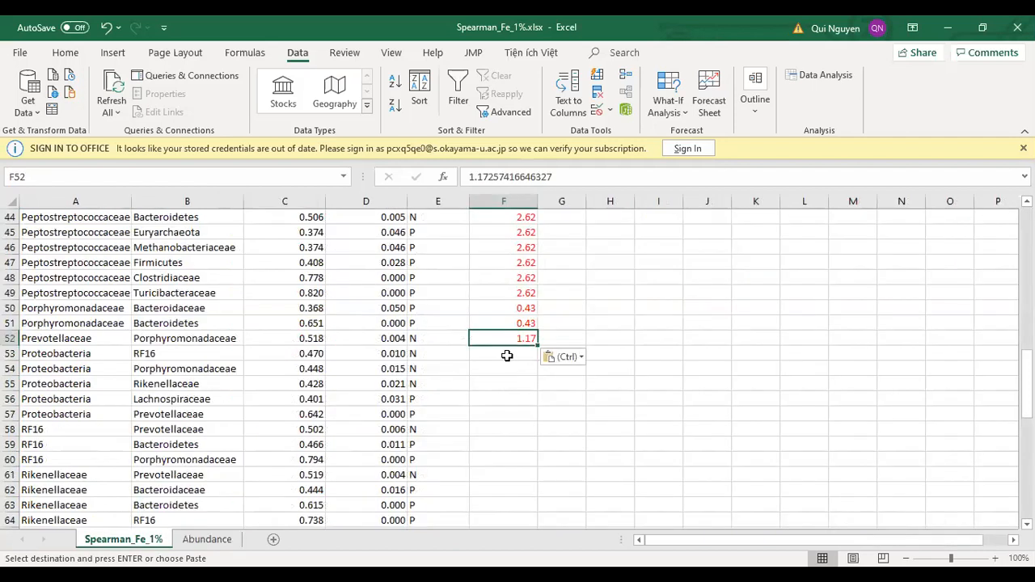
- Delete the five Proteobacteria source rows 53 to 57 from the Spearman_Fe_1% sheet
click(507, 356)
drag(504, 363, 502, 371)
drag(10, 353, 9, 414)
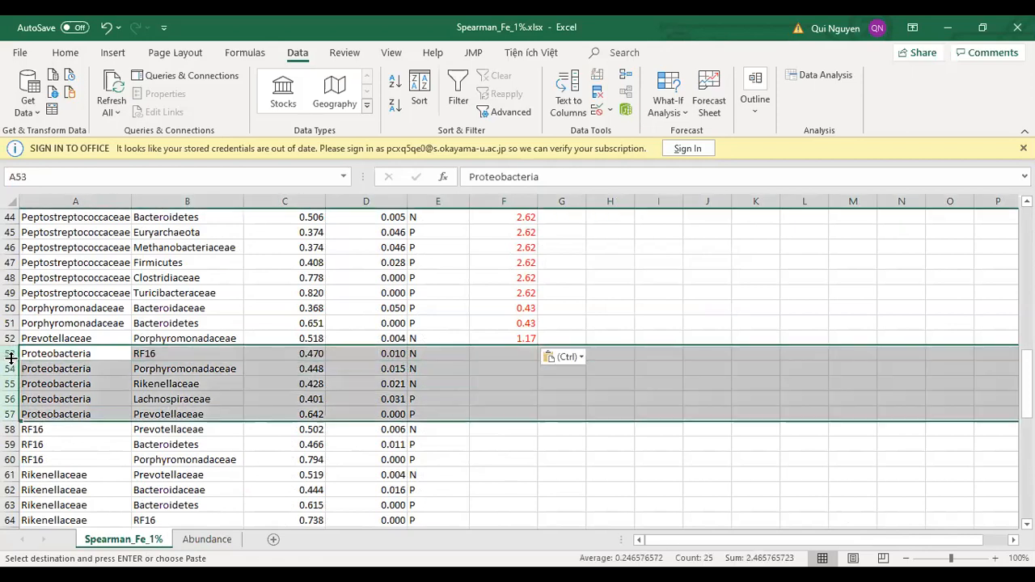
right_click(11, 357)
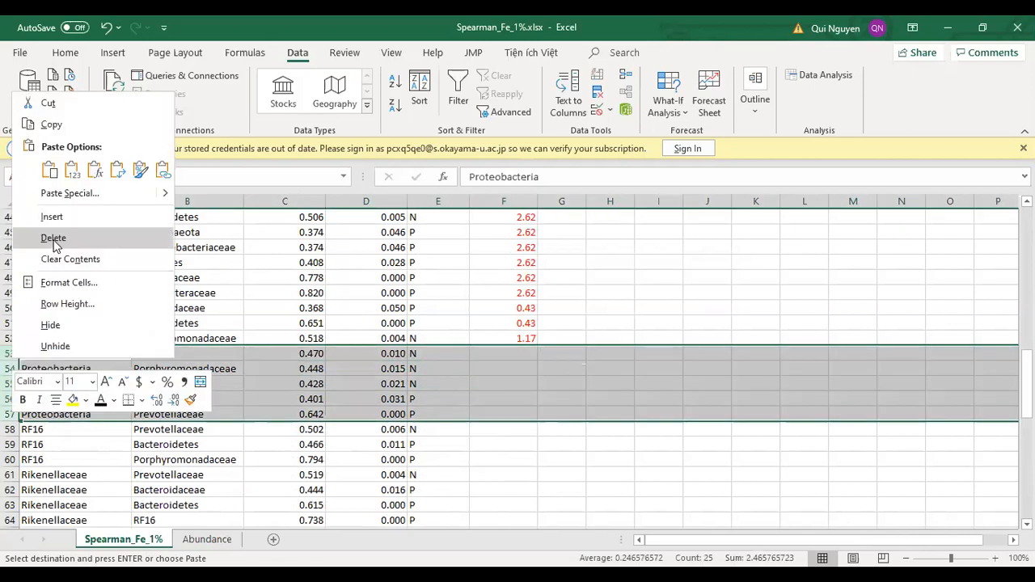
click(53, 238)
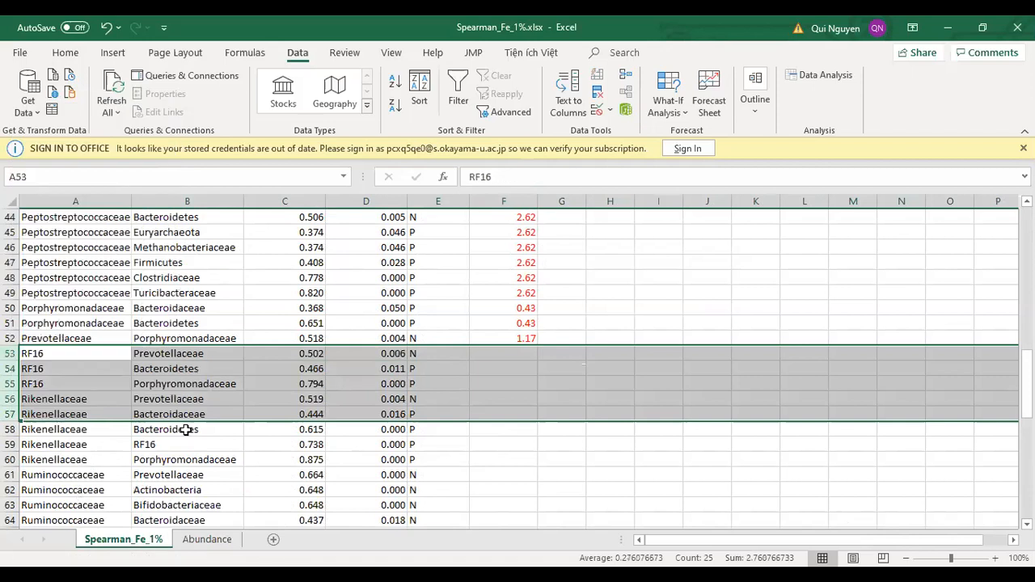
- Copy the RF16 average from the Abundance sheet into F53:F55 of the Spearman_Fe_1% sheet
click(207, 540)
scroll(178, 474, down, 3)
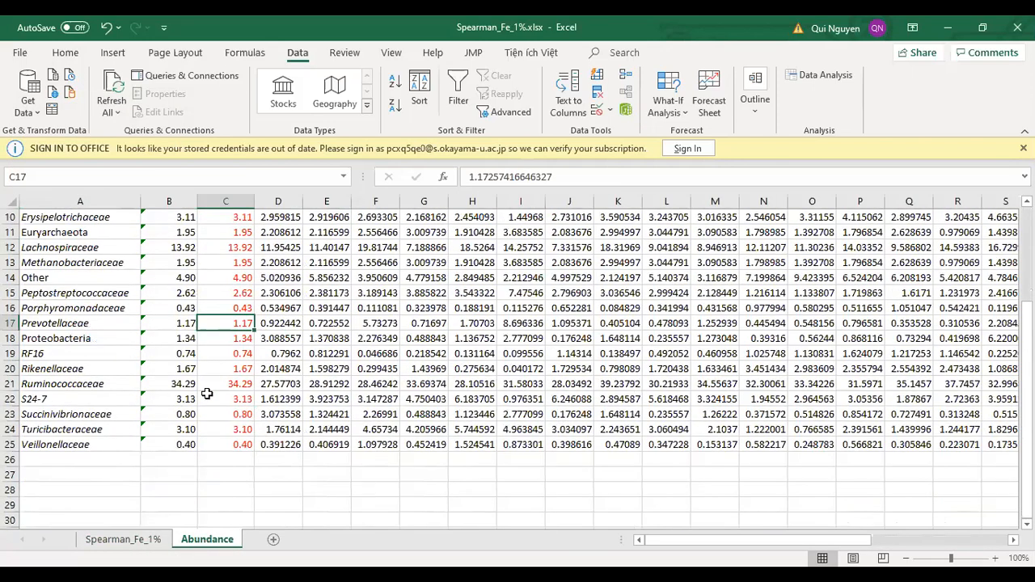
click(212, 356)
key(ctrl+c)
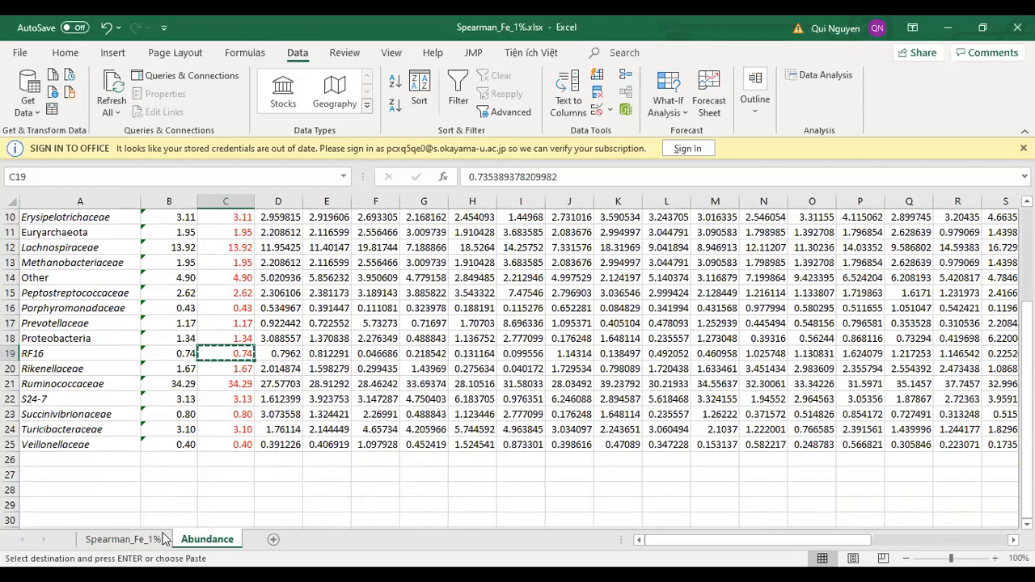
key(ctrl+Page_Up)
click(497, 354)
key(ctrl+v)
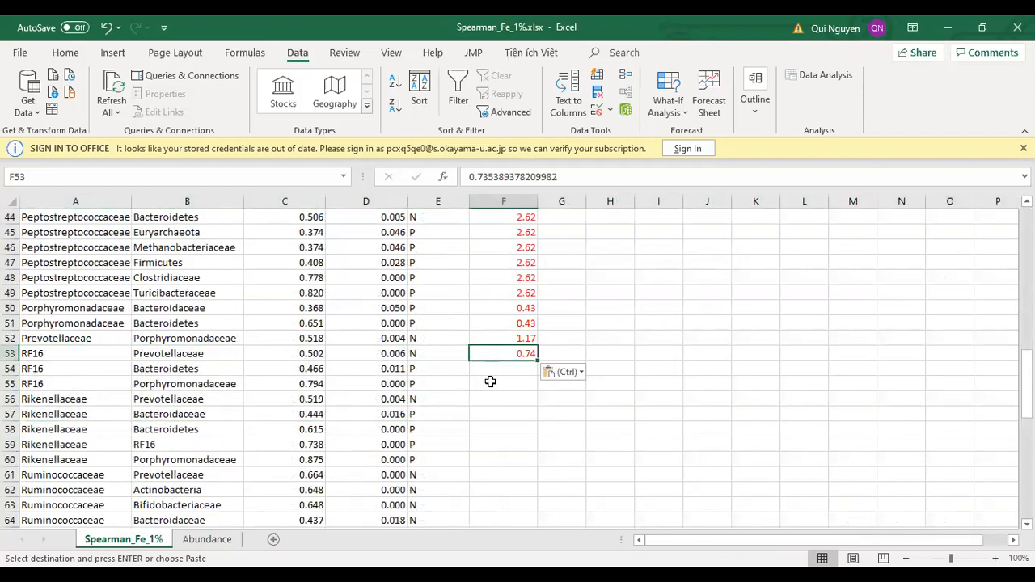
shift+click(498, 385)
key(ctrl+v)
- Copy the Rikenellaceae average from the Abundance sheet into F56:F60 of the Spearman_Fe_1% sheet
drag(498, 402, 498, 458)
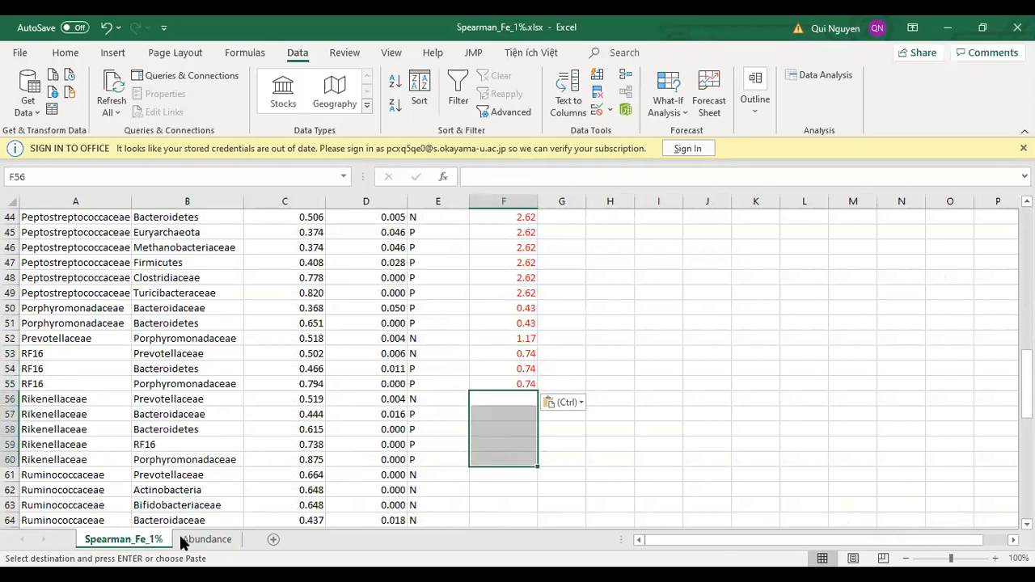
click(184, 541)
scroll(221, 346, down, 3)
scroll(218, 323, up, 1)
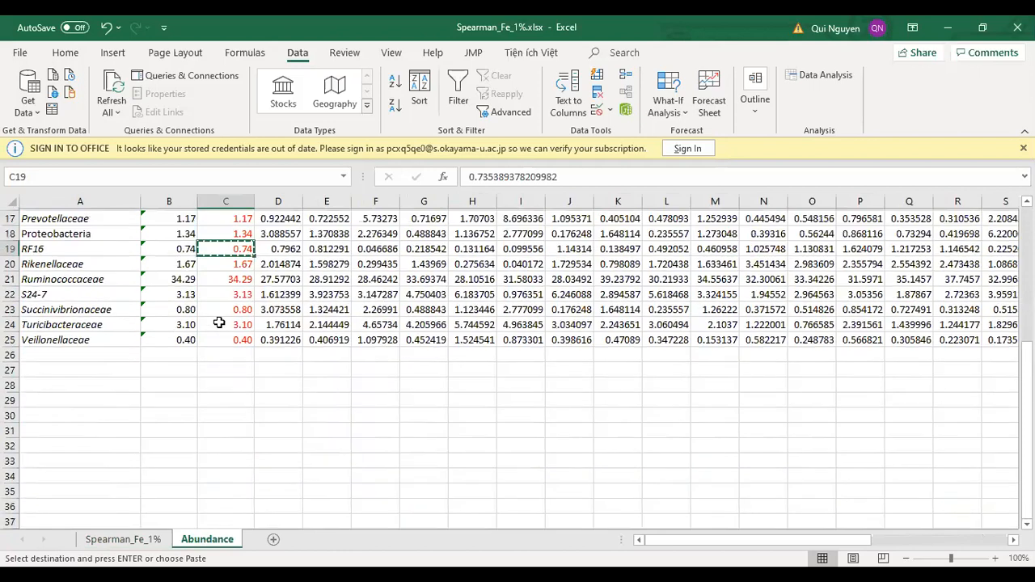
scroll(218, 324, up, 1)
click(230, 278)
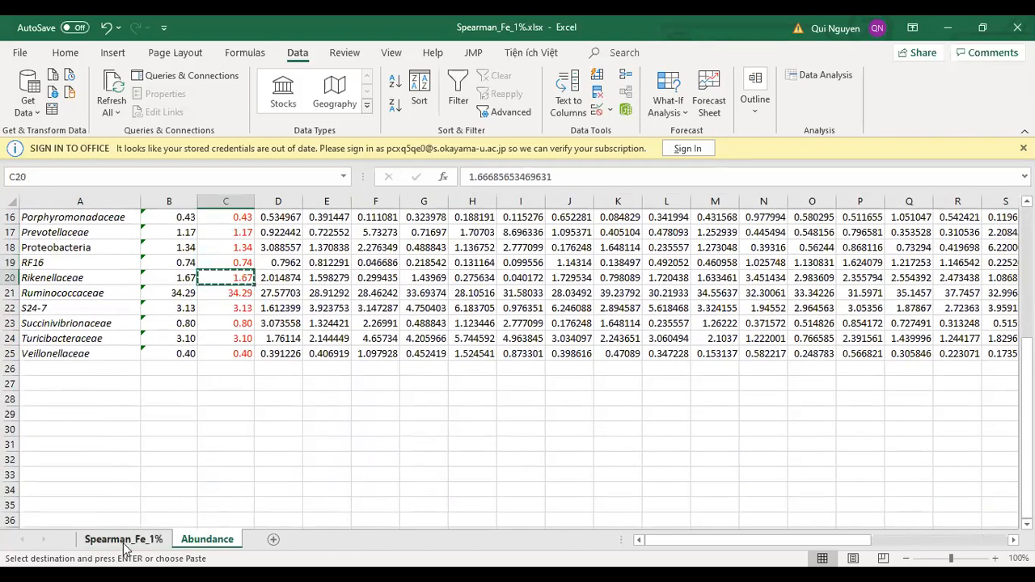
click(126, 546)
key(ctrl+v)
- Copy the Ruminococcaceae average from the Abundance sheet into F61:F66 of the Spearman_Fe_1% sheet
scroll(492, 479, down, 3)
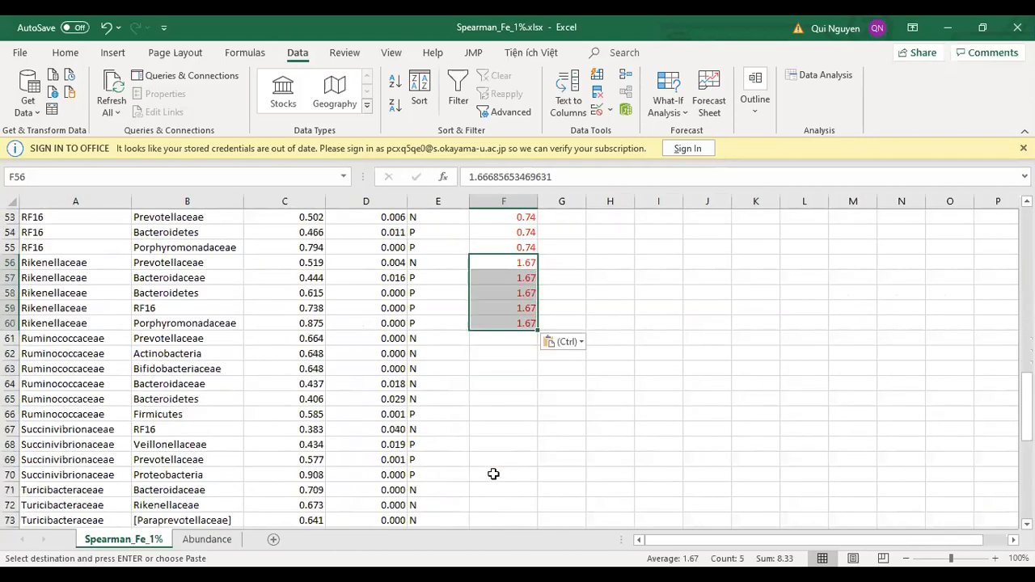
drag(508, 339, 509, 414)
click(207, 539)
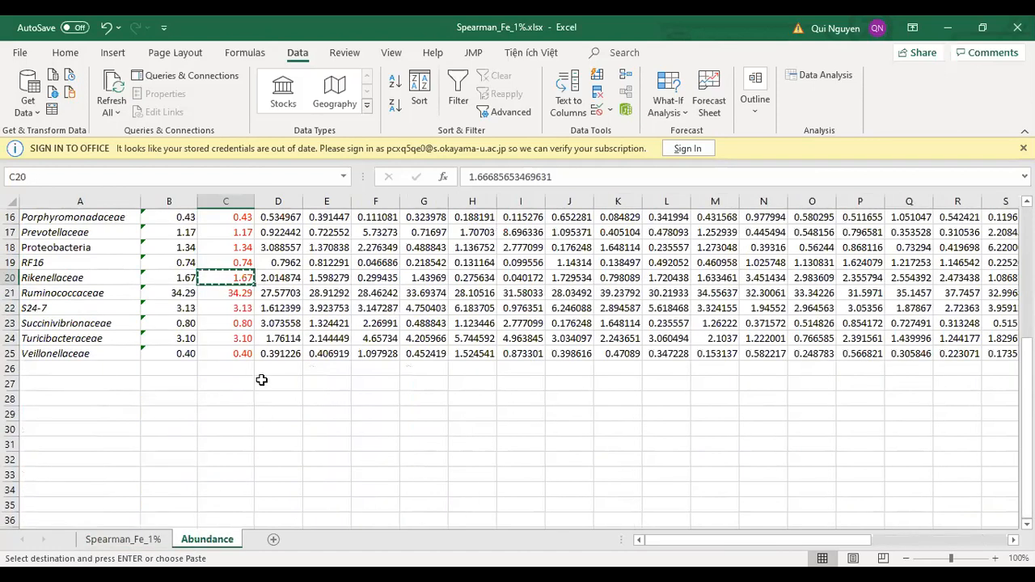
click(228, 296)
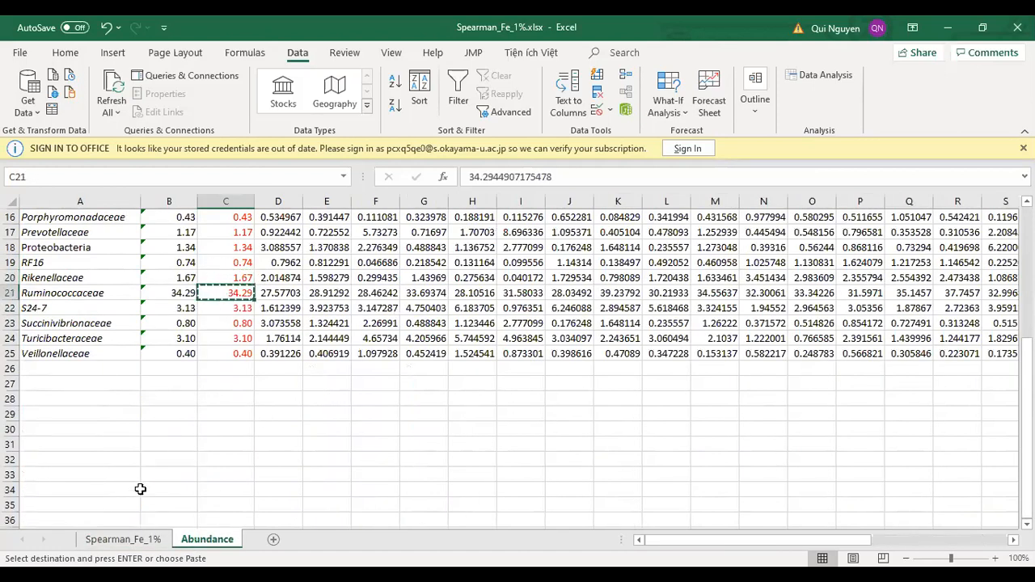
click(140, 539)
key(ctrl+v)
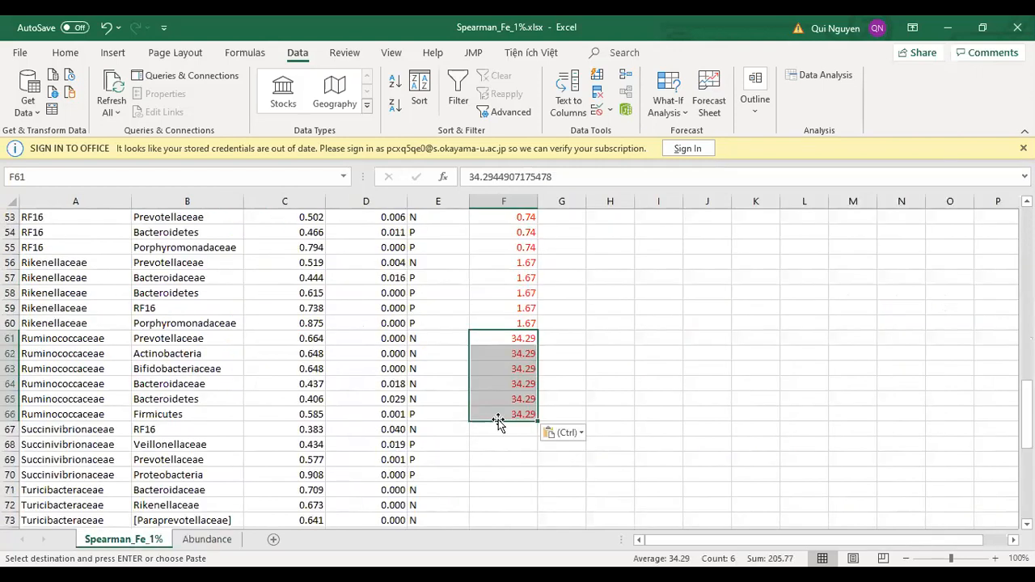
- Copy the Succinivibrionaceae average from the Abundance sheet into F67:F70 of the Spearman_Fe_1% sheet
scroll(499, 427, down, 2)
drag(499, 342, 499, 379)
click(207, 539)
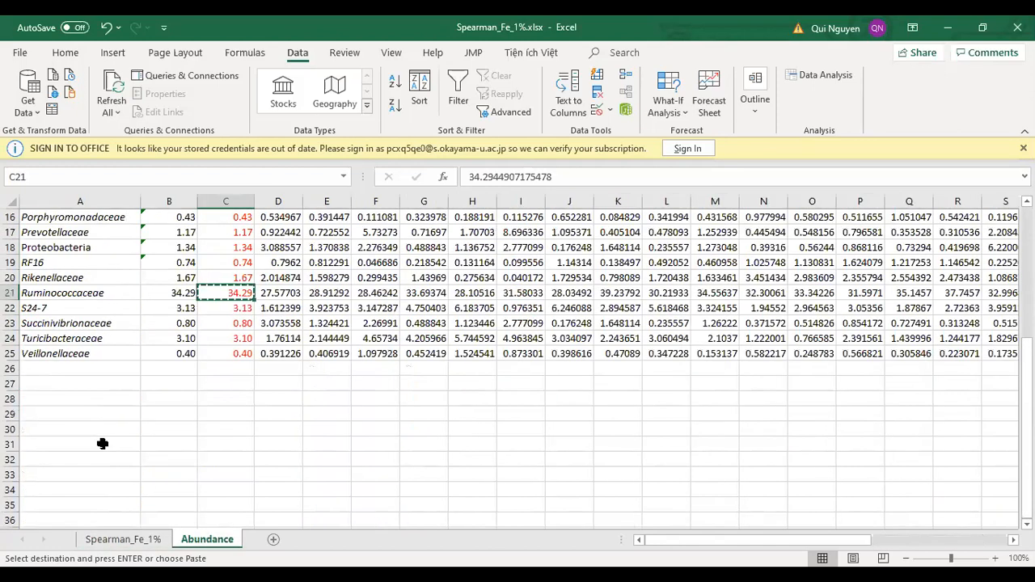
click(227, 322)
key(ctrl+c)
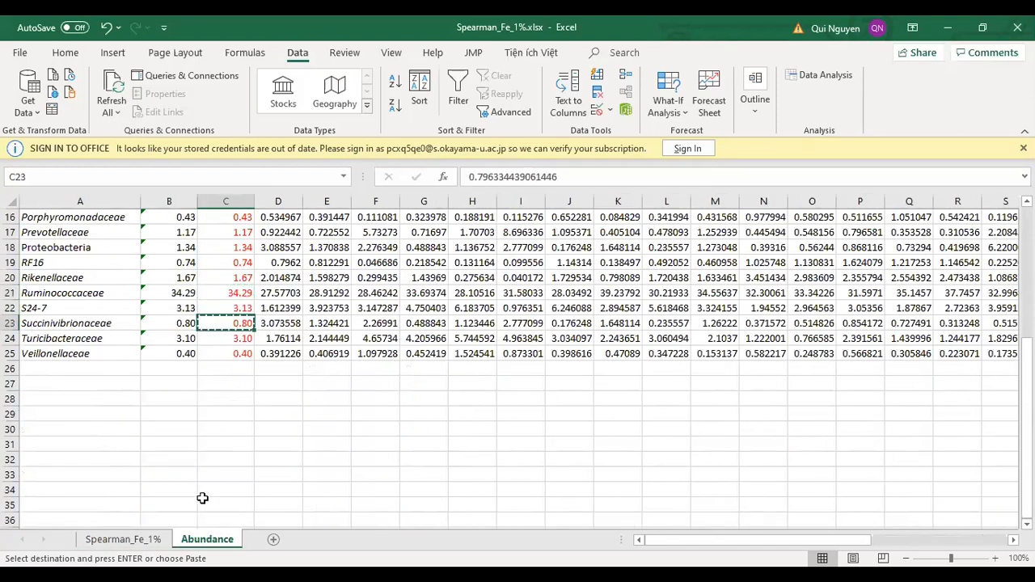
click(126, 540)
key(ctrl+v)
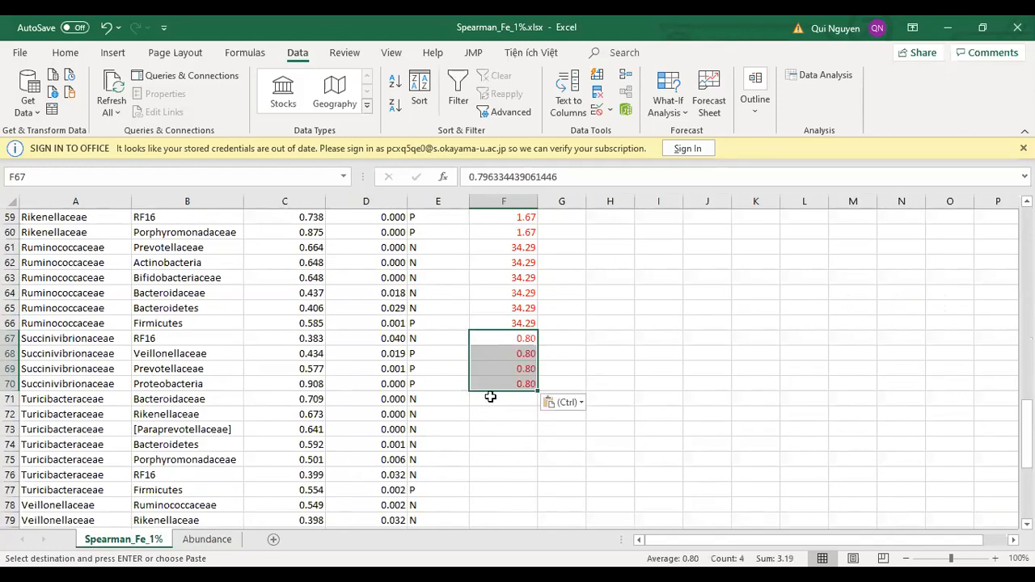
- Copy the Turicibacteraceae average from the Abundance sheet into F71:F77 of the Spearman_Fe_1% sheet
drag(493, 398, 482, 491)
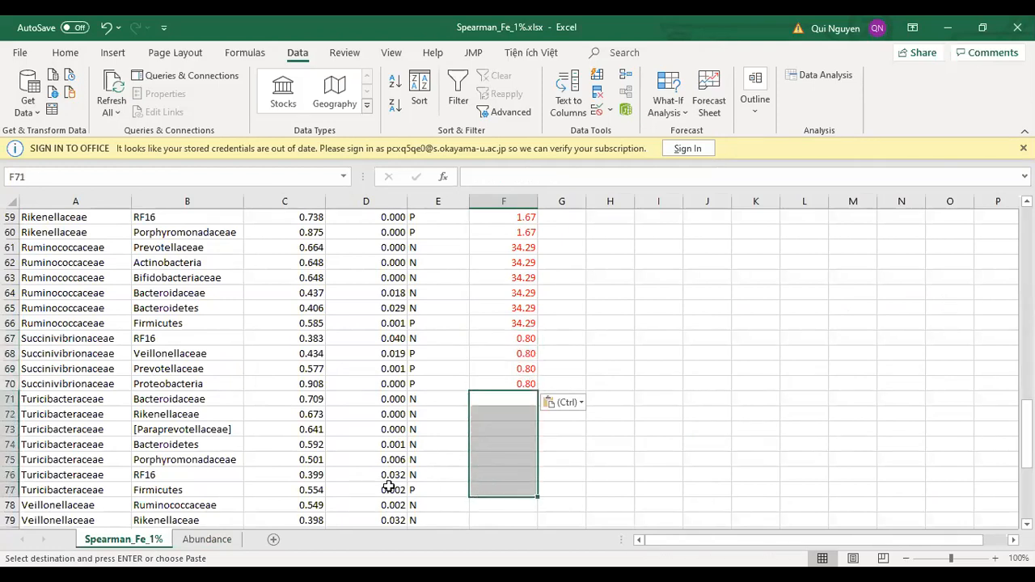
click(207, 540)
click(229, 339)
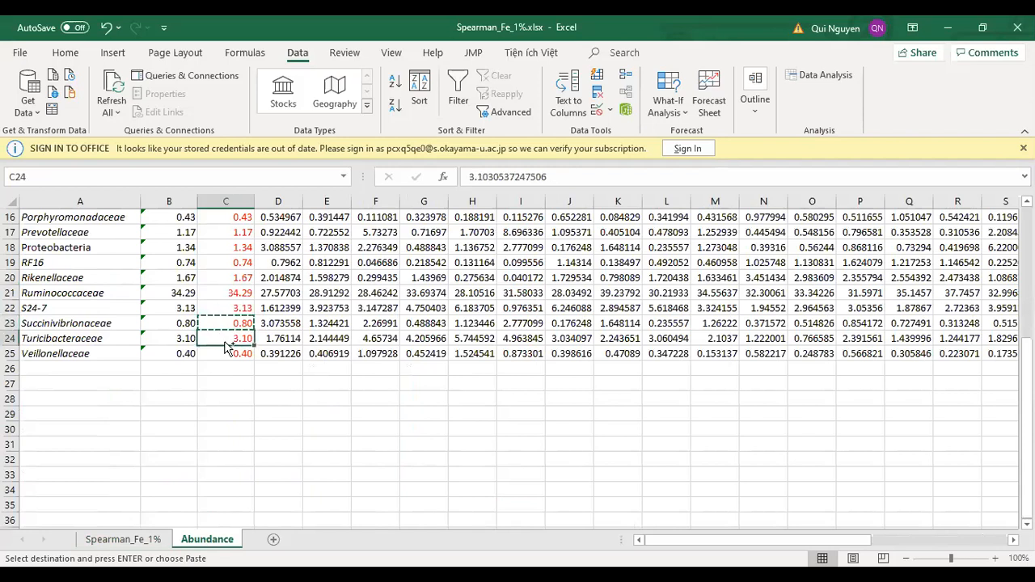
click(123, 539)
key(ctrl+v)
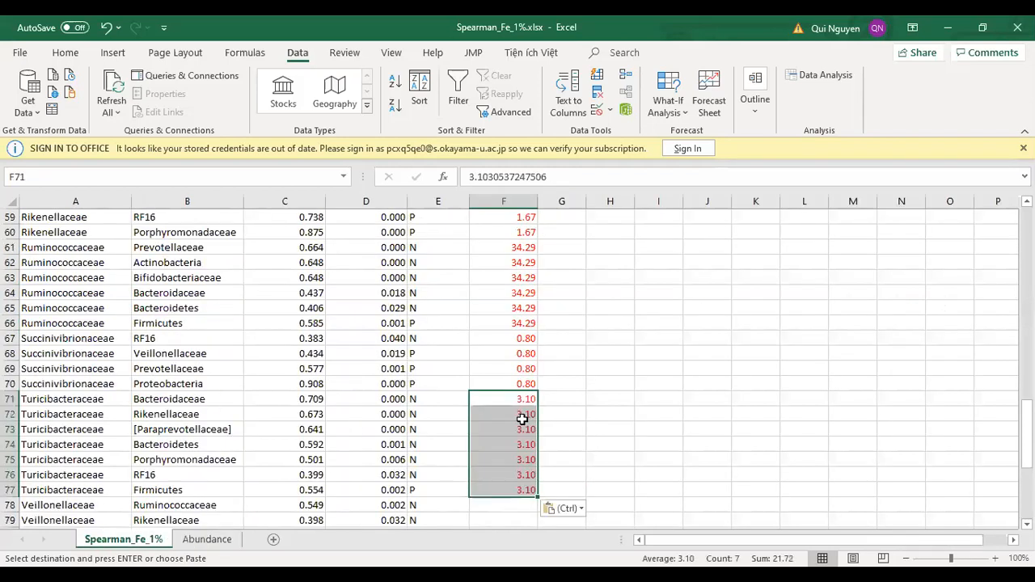
- Copy the Veillonellaceae average from the Abundance sheet into F78:F82 of the Spearman_Fe_1% sheet
scroll(349, 429, down, 2)
click(207, 540)
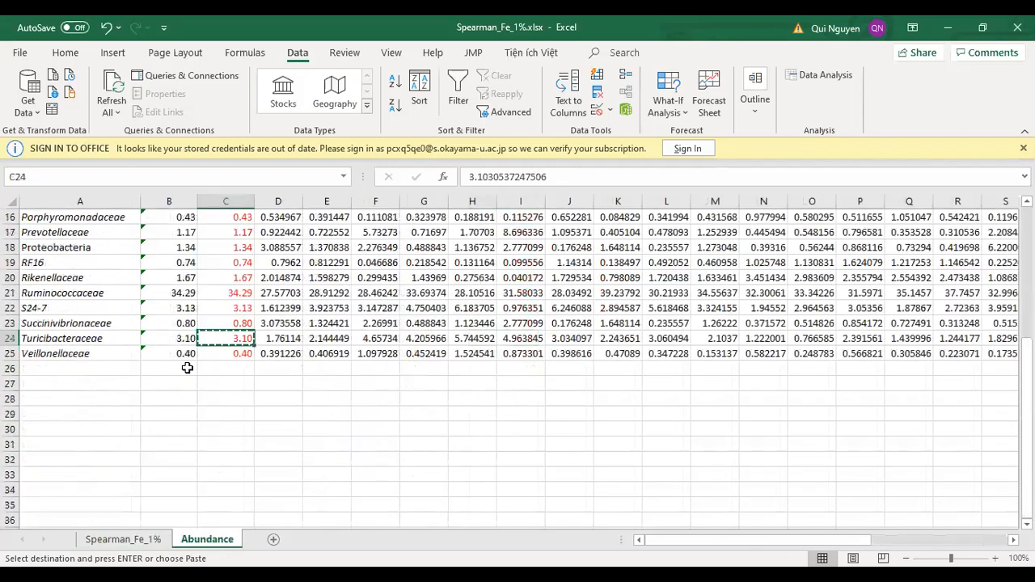
click(231, 353)
key(ctrl+c)
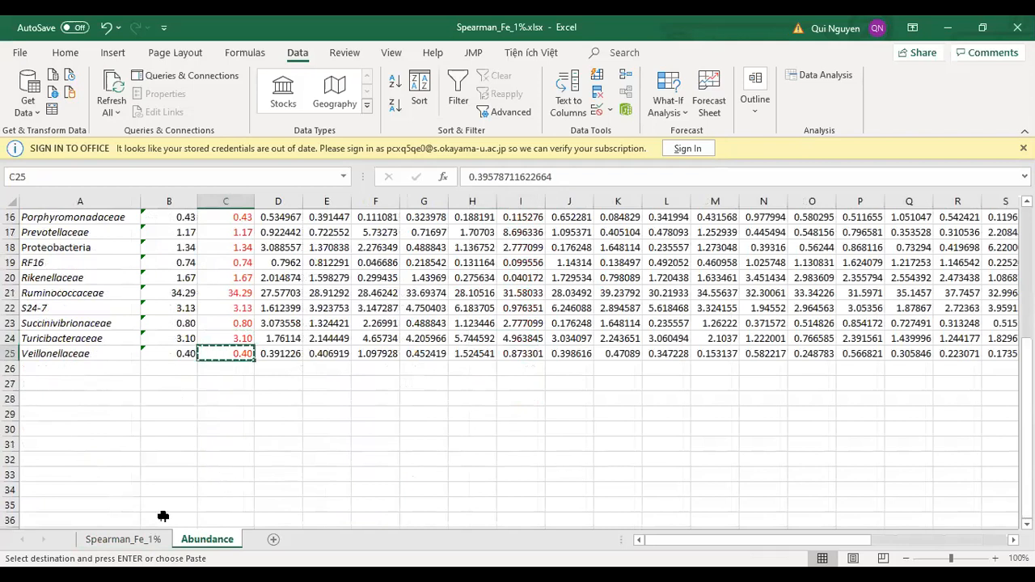
click(123, 540)
drag(502, 409, 500, 468)
key(ctrl+v)
- Save the Spearman_Fe_1%.xlsx workbook and return to the beginning of the correlation table
click(459, 345)
key(ctrl+s)
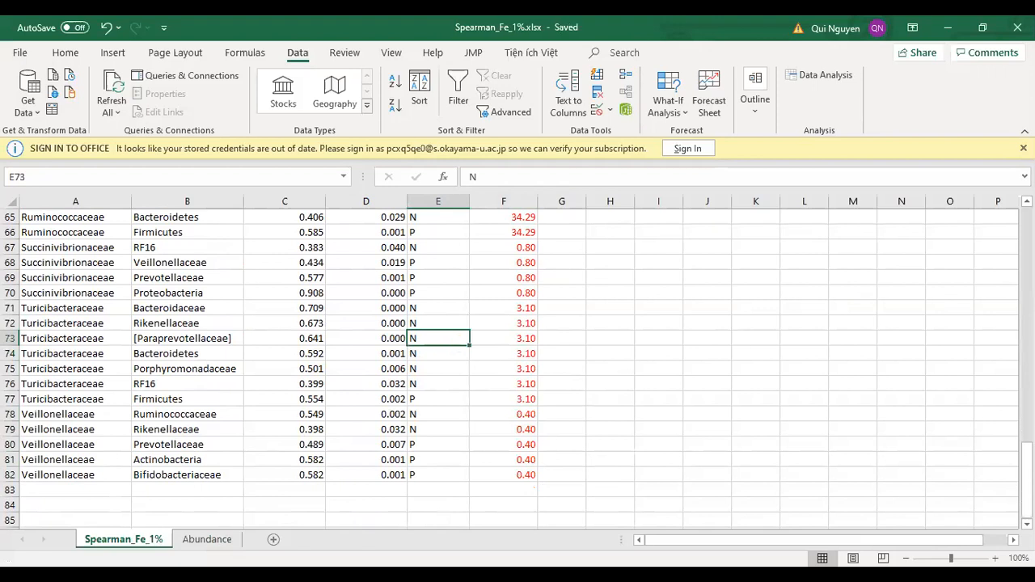
scroll(460, 346, up, 5)
scroll(669, 242, up, 17)
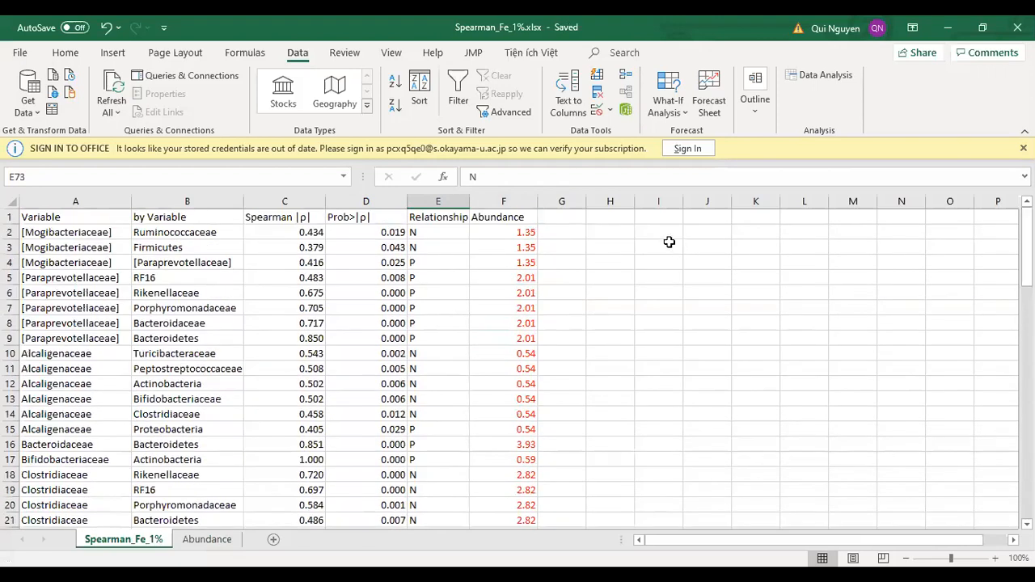
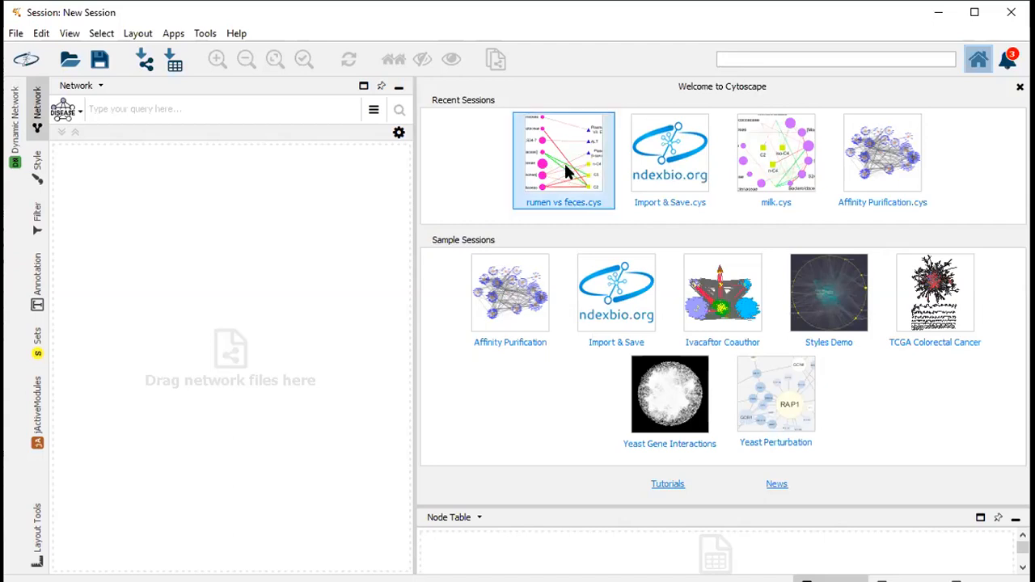
- In Cytoscape, open the recent session rumen vs feces.cys and show its networks as a thumbnail grid with none selected
click(566, 172)
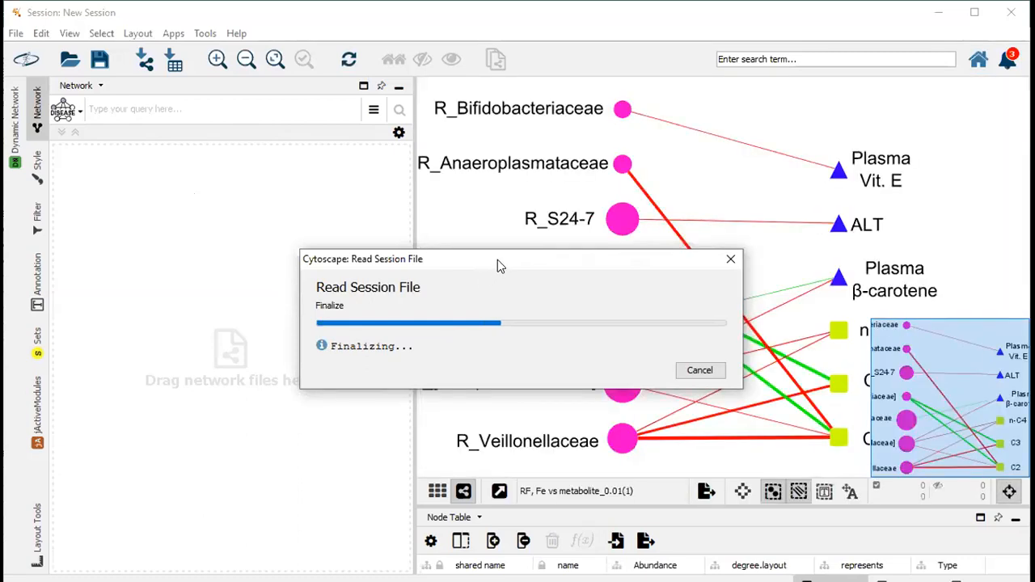
drag(498, 260, 682, 185)
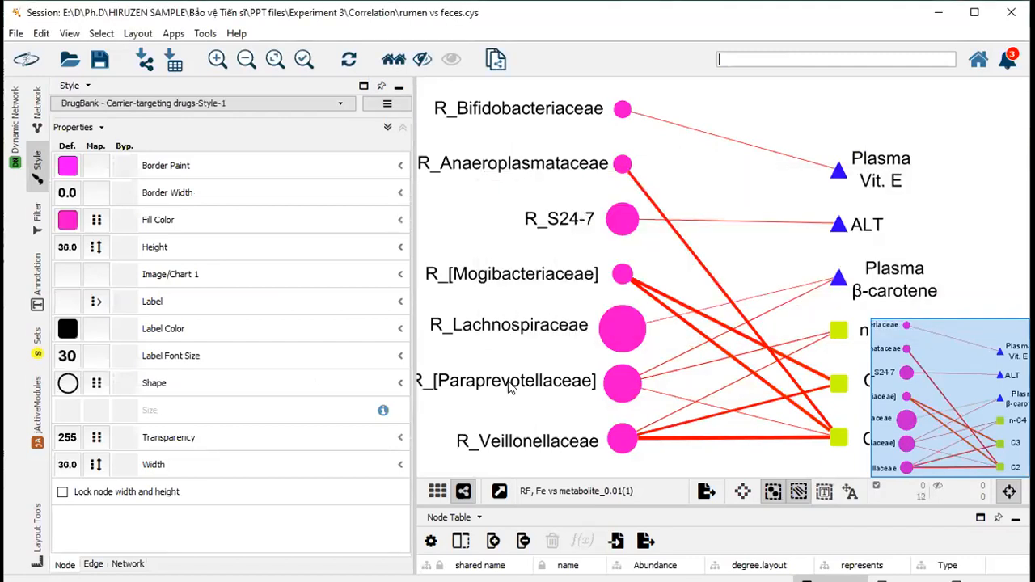
click(437, 491)
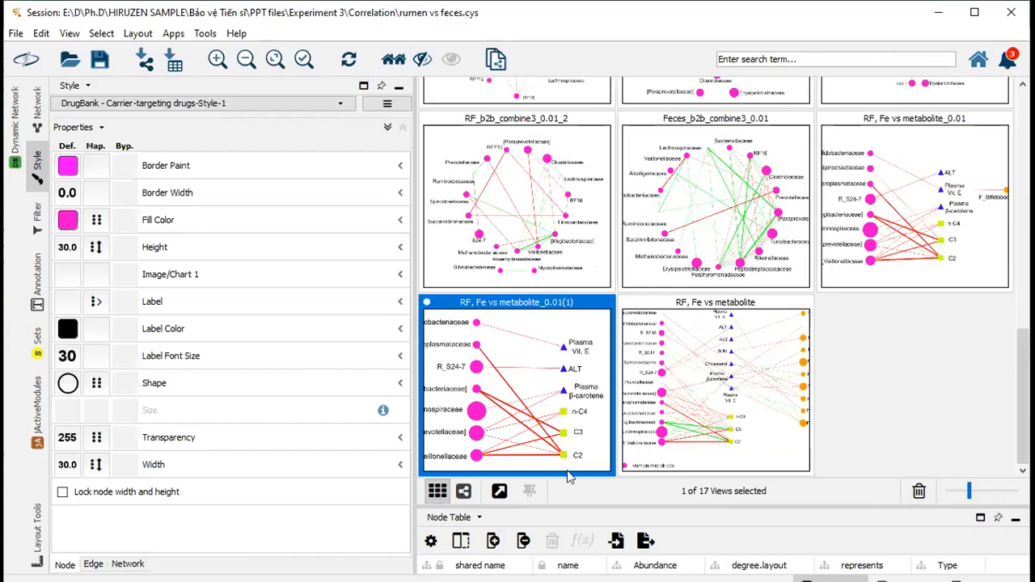
click(864, 396)
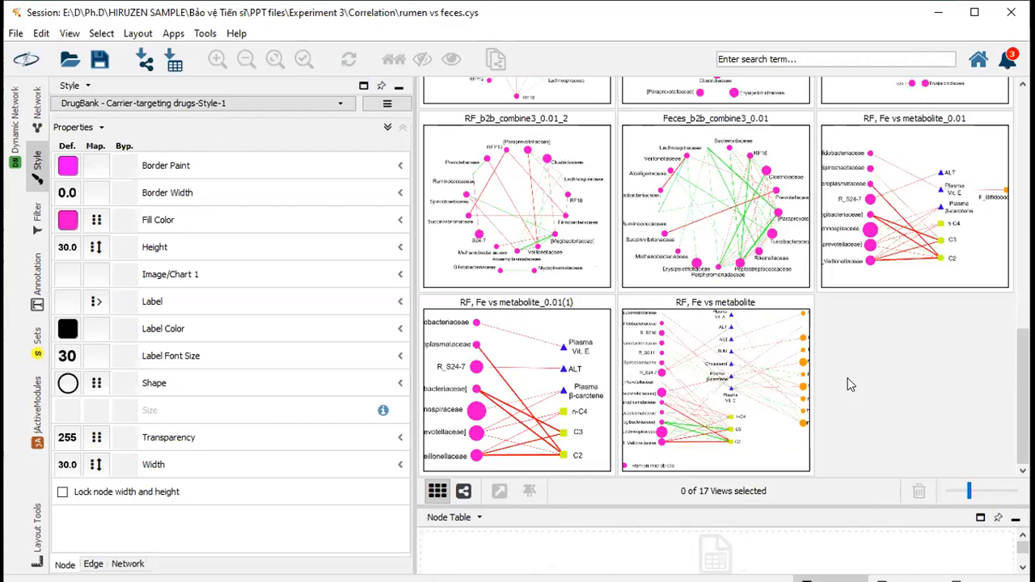
- Load Spearman_Fe_1%.xlsx from the Cytoscape tutorial folder on the Desktop as a network file
click(142, 64)
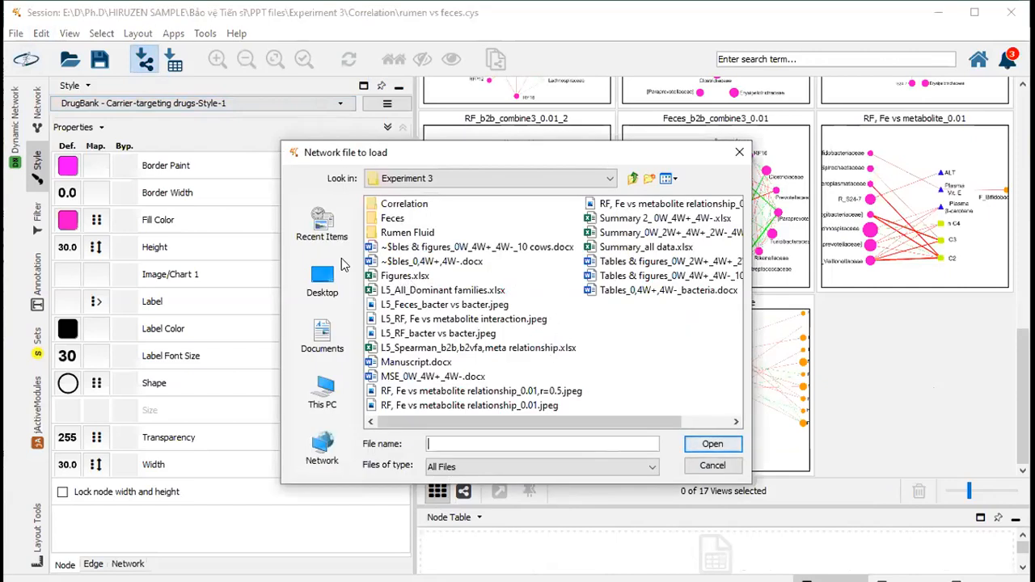
click(322, 283)
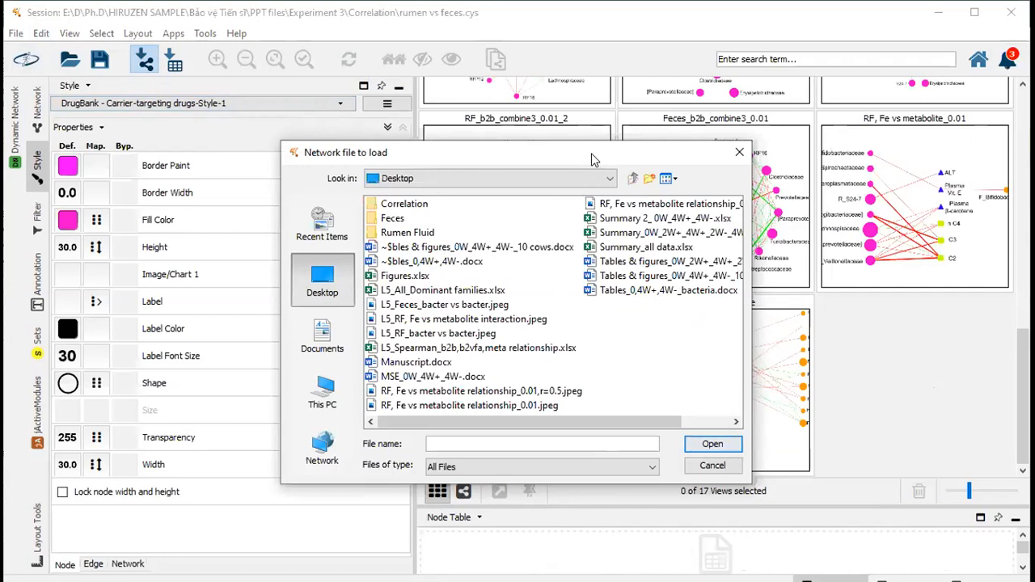
drag(591, 153, 501, 103)
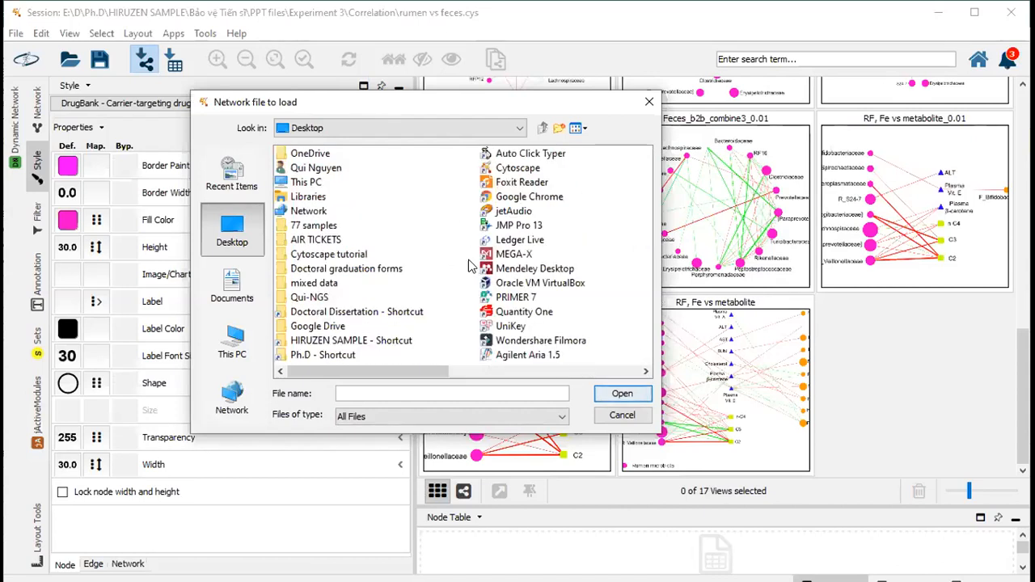
click(319, 257)
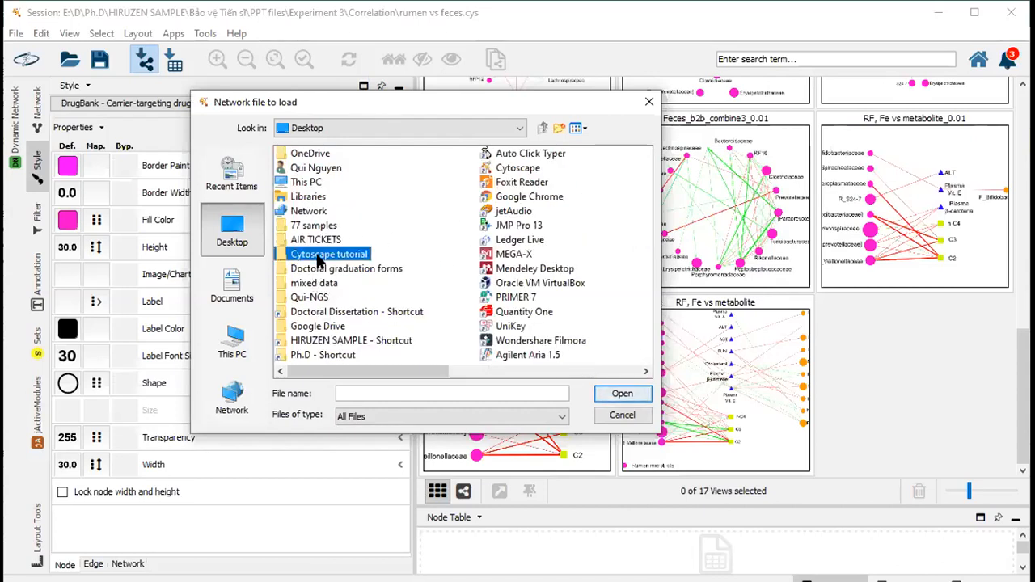
double_click(320, 257)
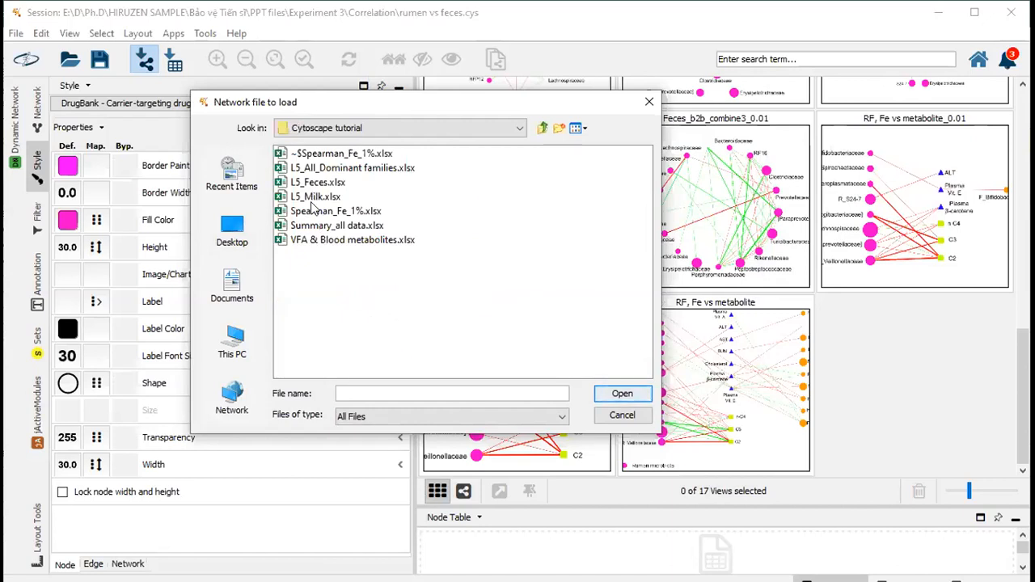
click(319, 214)
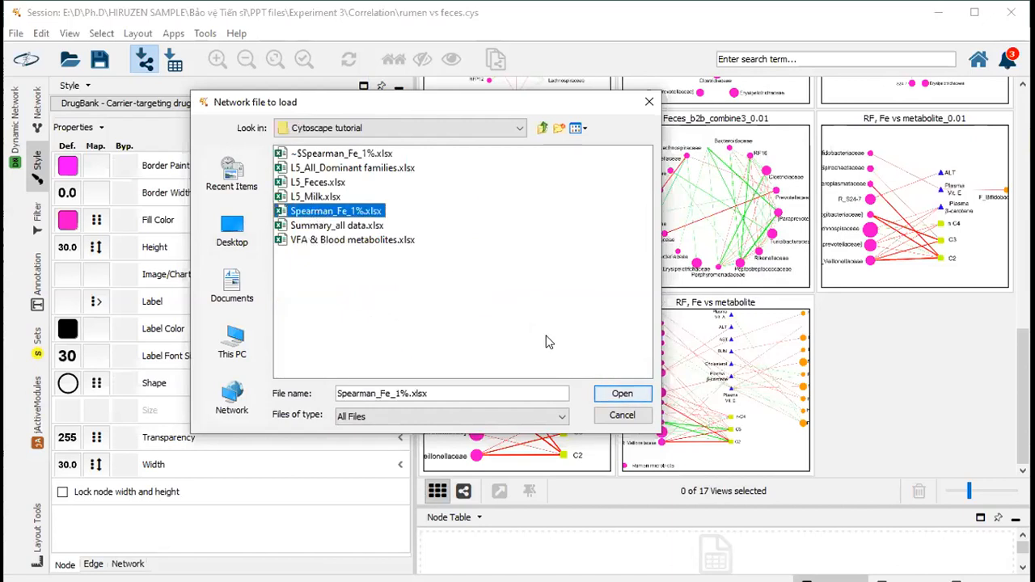
click(621, 395)
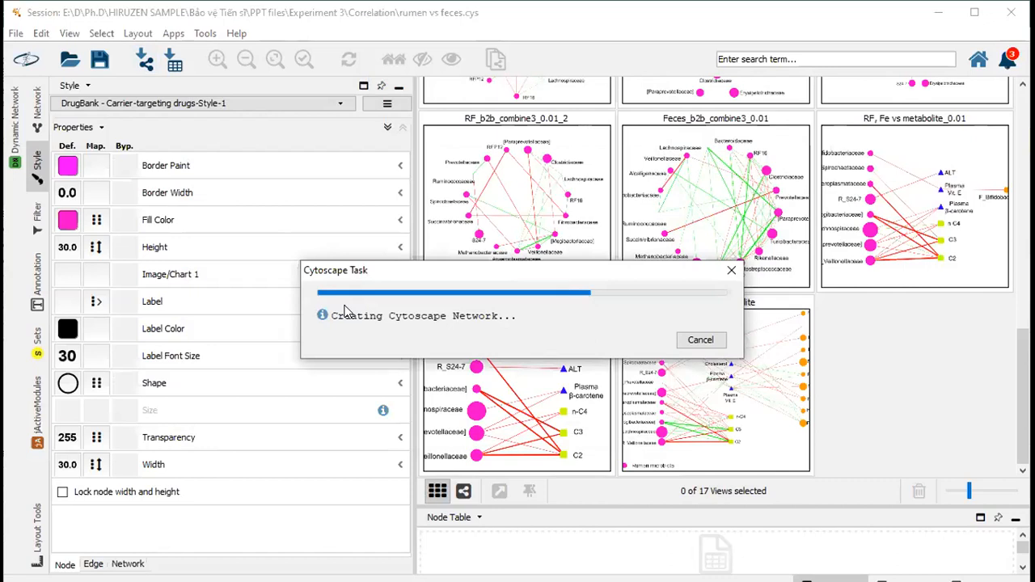
- Choose the Spearman_Fe_1% sheet as the network import source and review its columns through Abundance in the preview
click(330, 256)
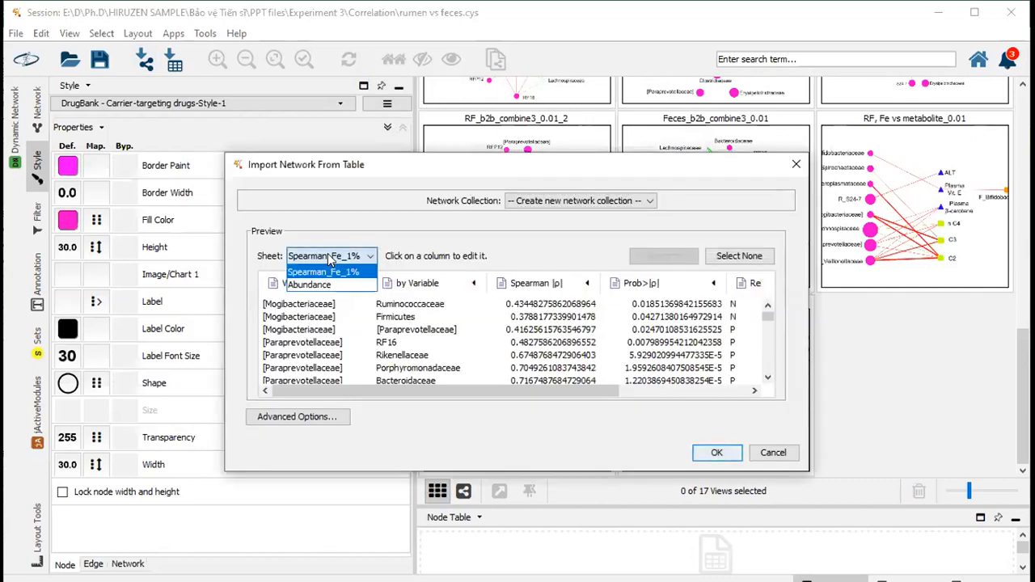
click(329, 257)
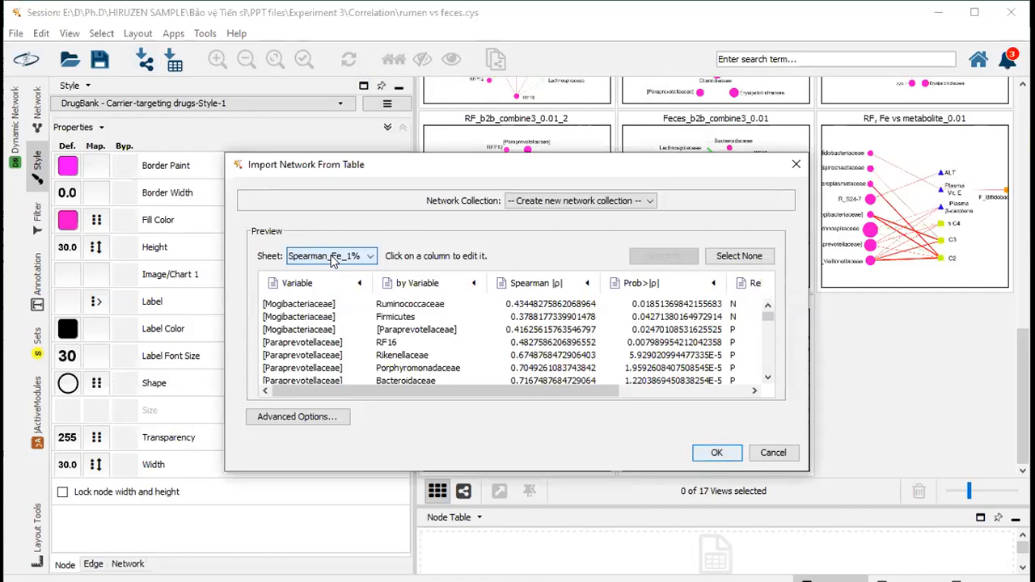
click(334, 256)
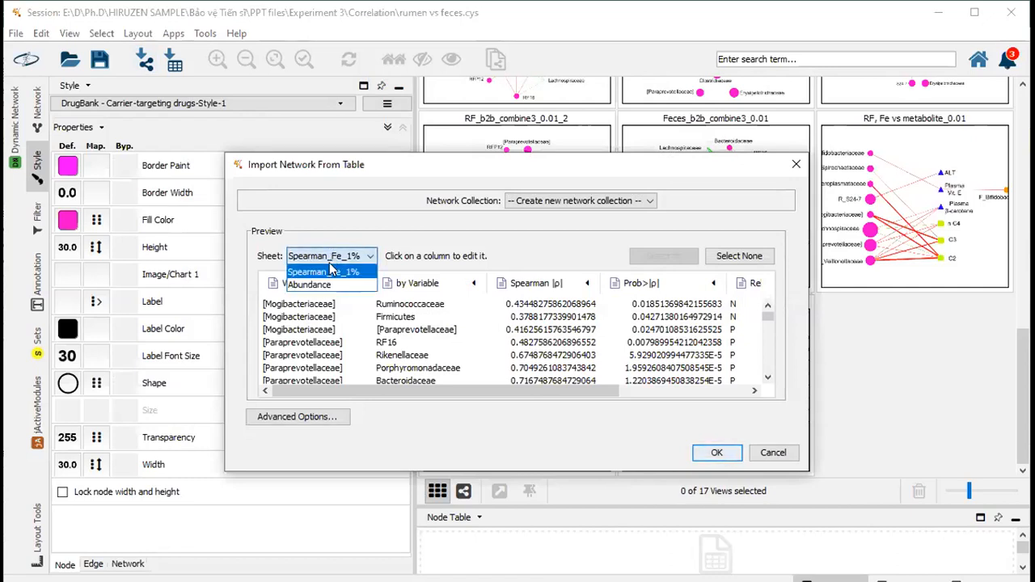
click(329, 274)
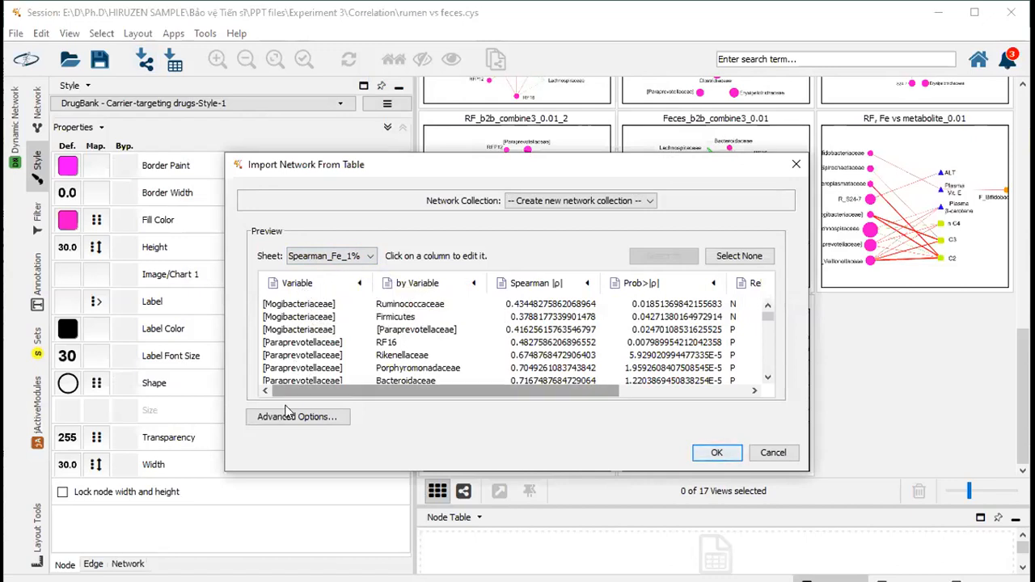
mouse_move(339, 396)
mouse_down()
mouse_move(421, 396)
mouse_move(340, 396)
mouse_up()
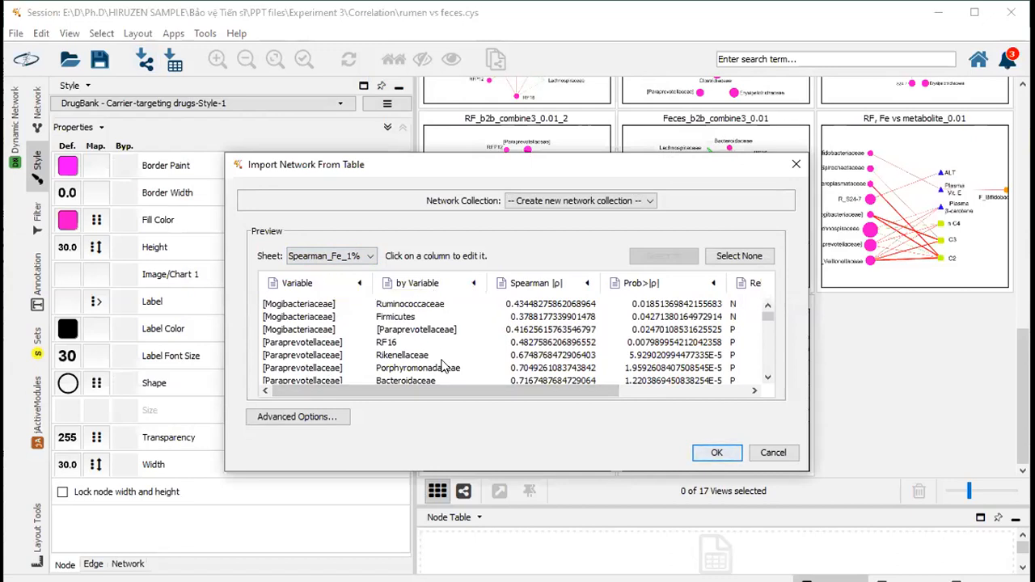
drag(431, 391, 570, 393)
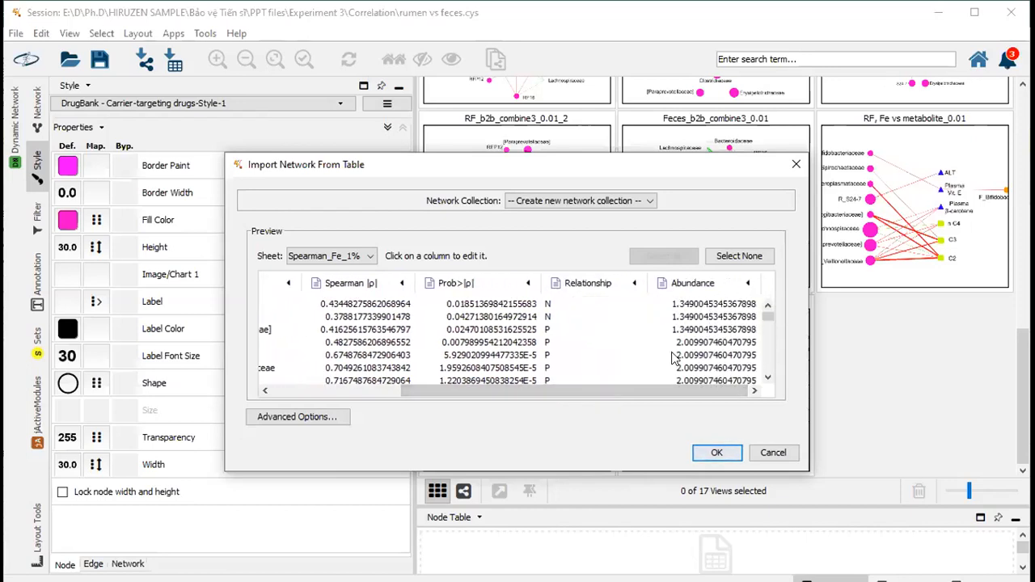
- Set the meaning of the Variable column to Source Node in the network import preview
drag(661, 392, 532, 392)
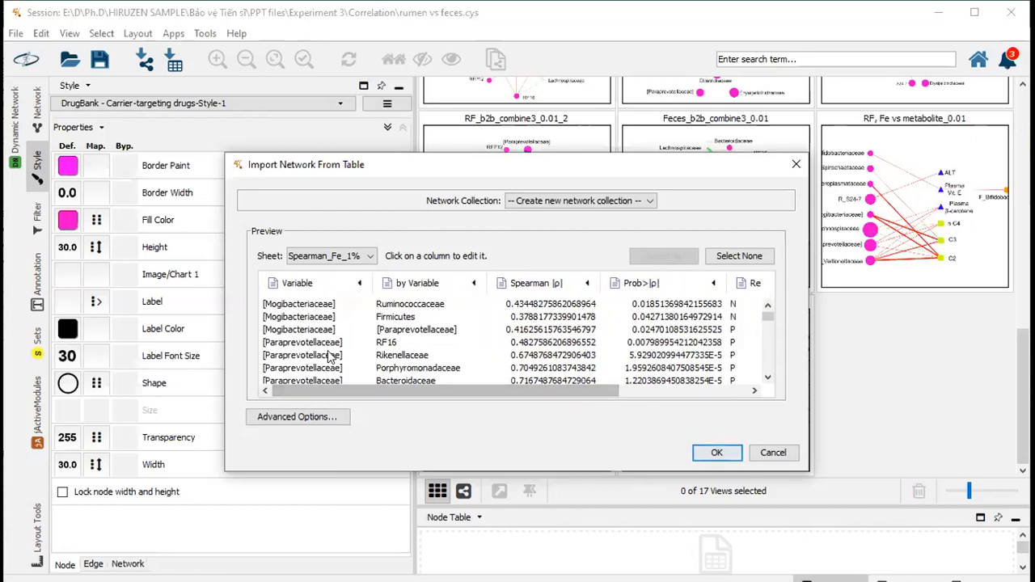
click(357, 286)
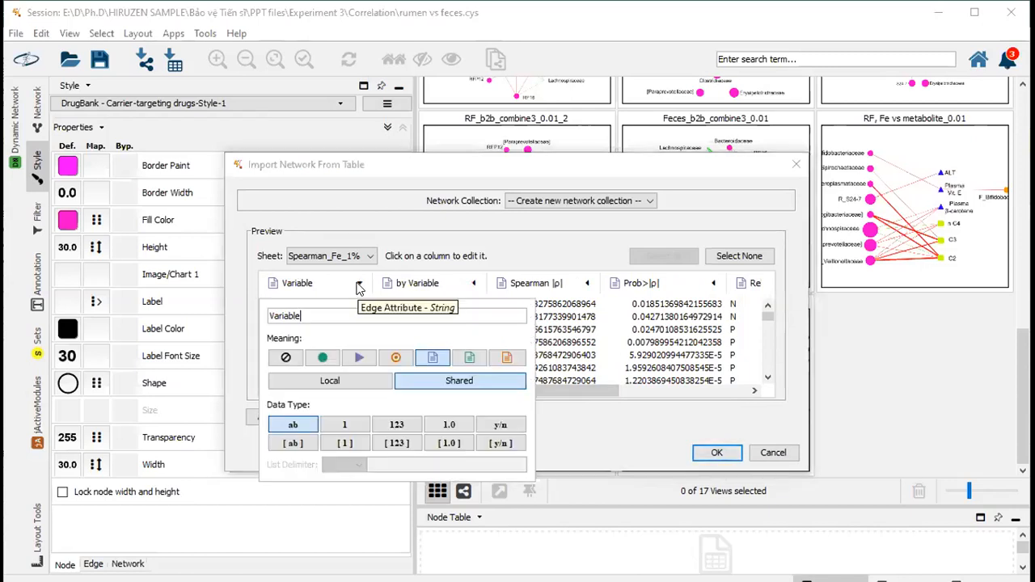
click(350, 297)
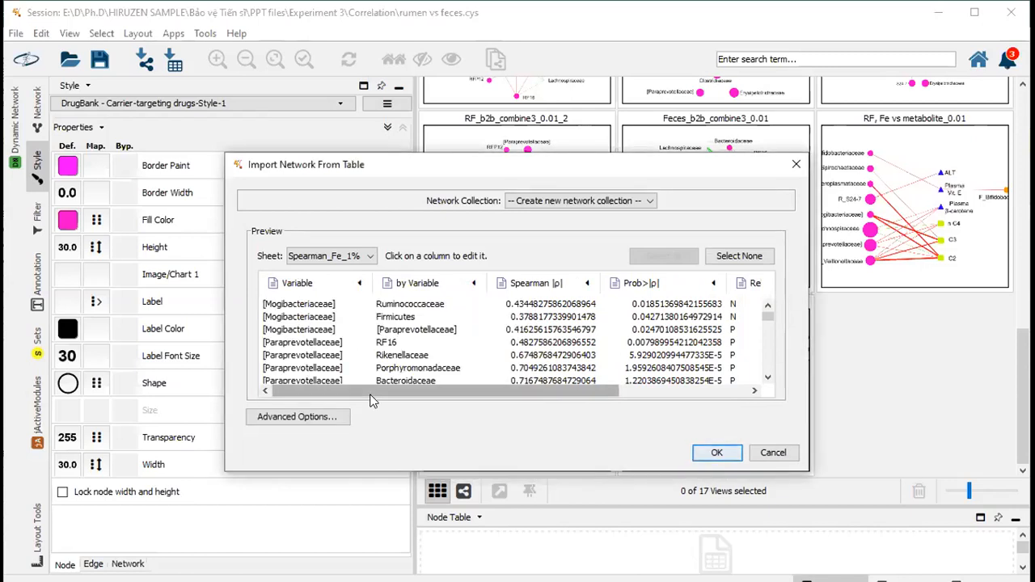
click(346, 290)
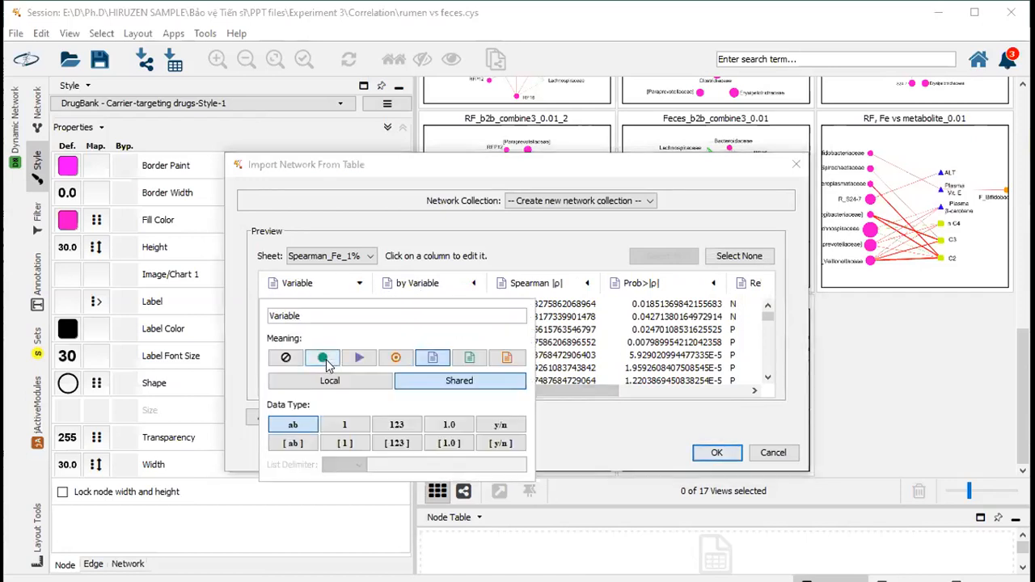
click(323, 356)
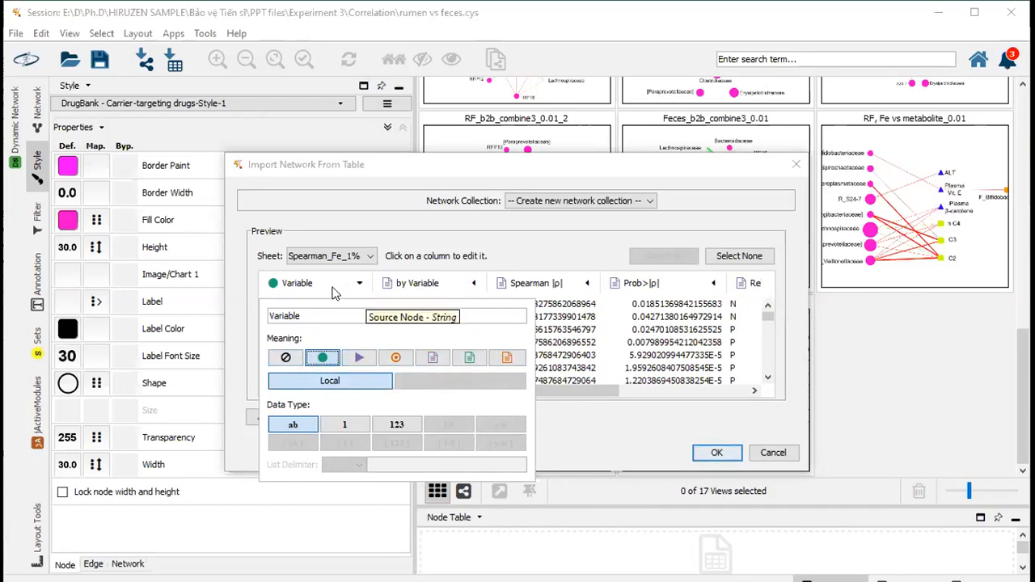
click(472, 233)
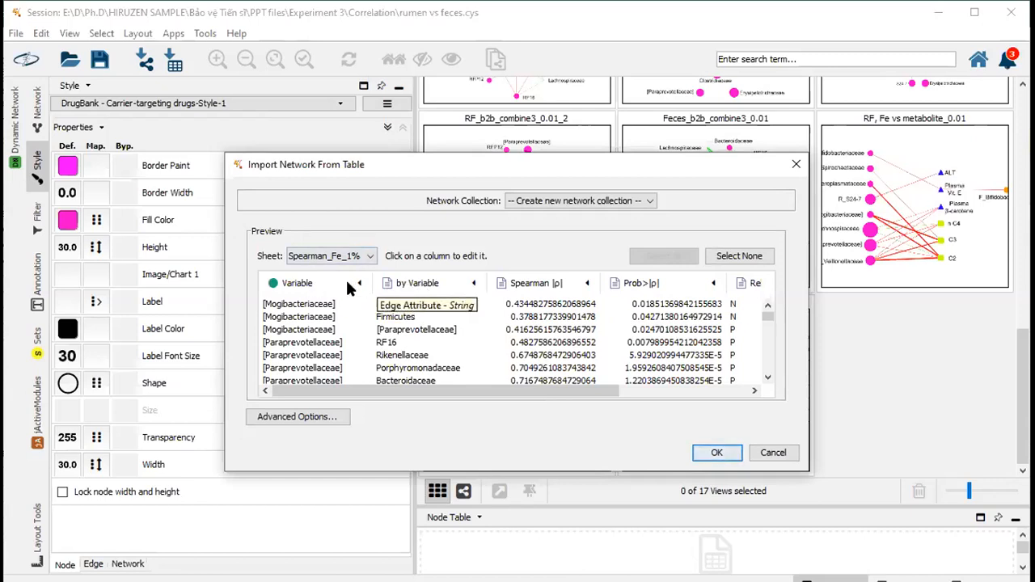
click(324, 289)
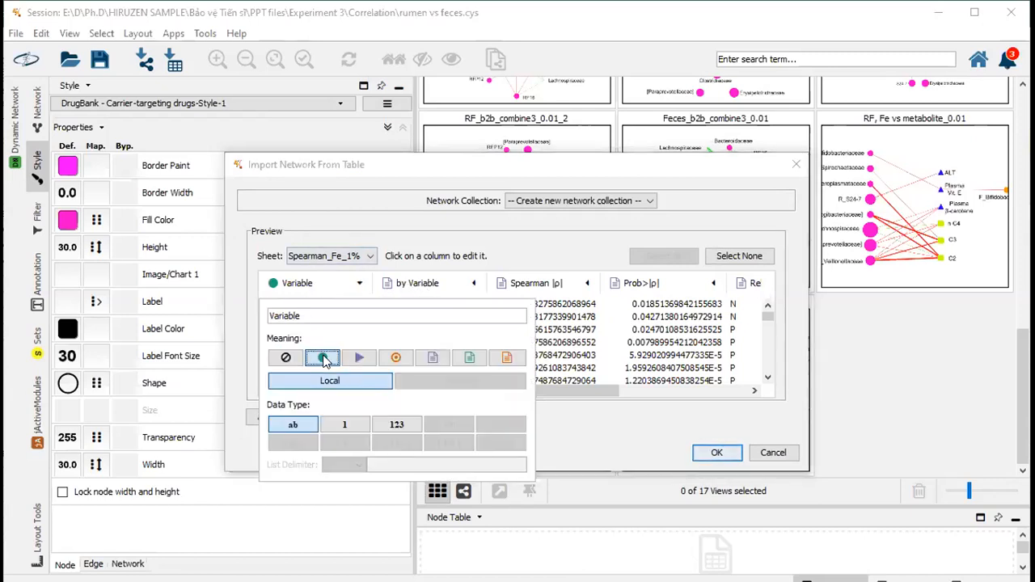
- Set the meaning of the by Variable column to Target Node
click(441, 289)
click(511, 358)
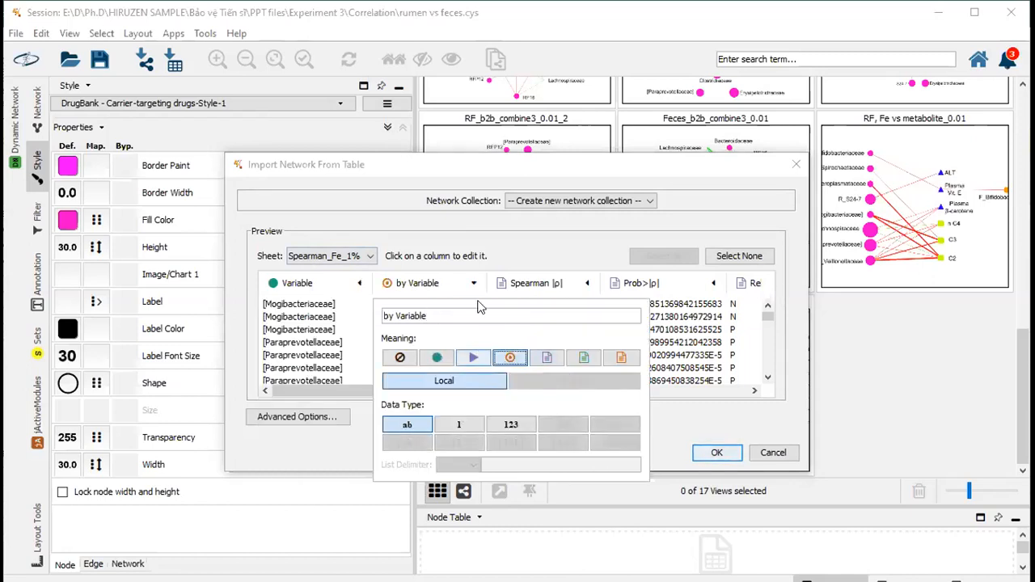
click(518, 245)
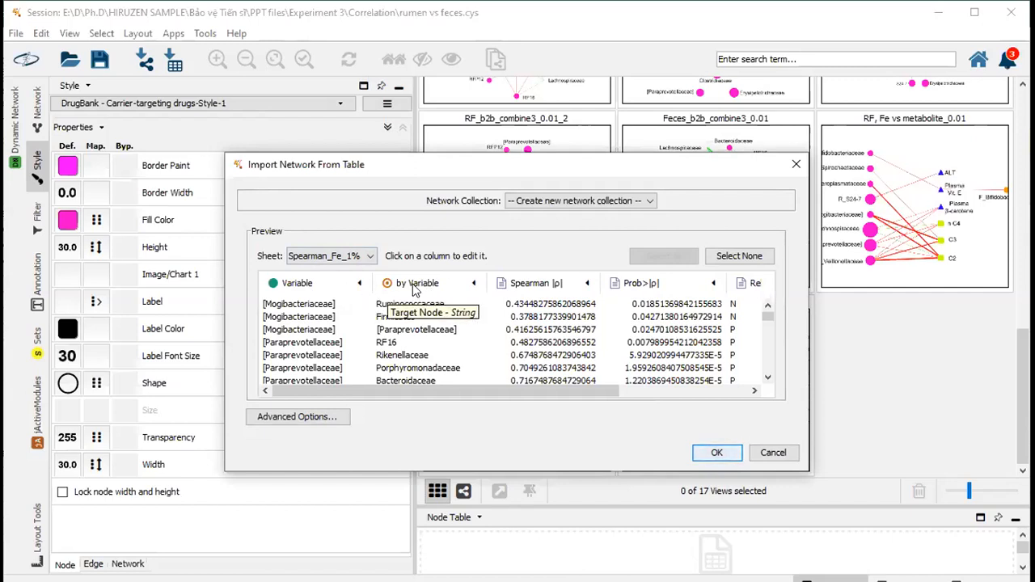
- Swap the node roles, making by Variable the Source Node and Variable the Target Node
click(415, 292)
click(437, 357)
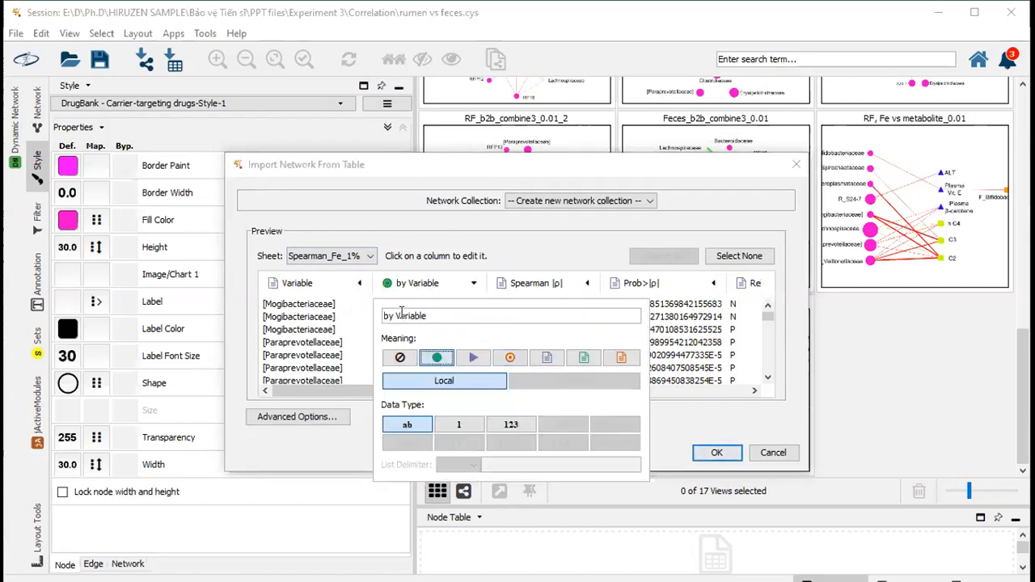
click(339, 285)
click(395, 357)
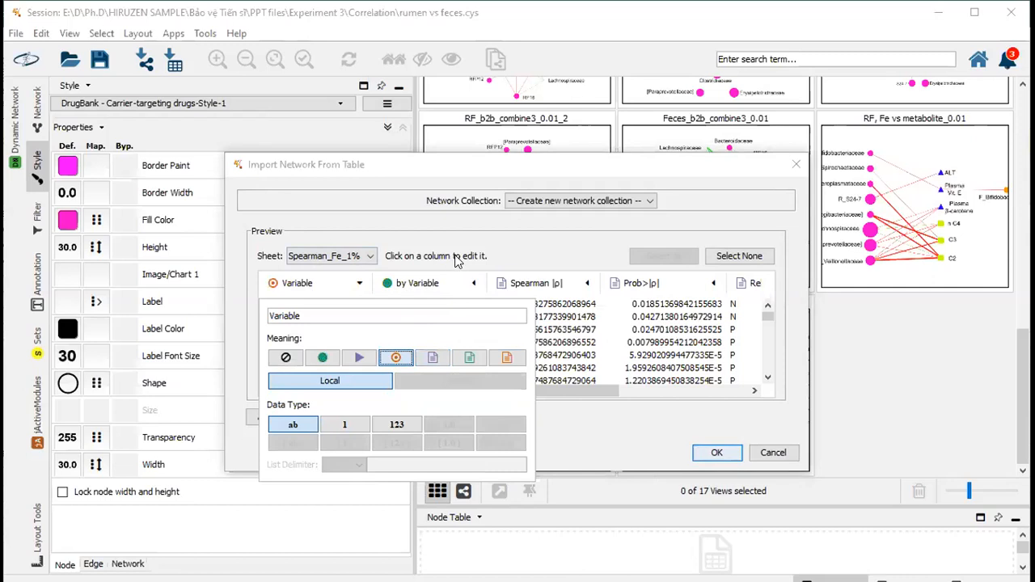
click(500, 240)
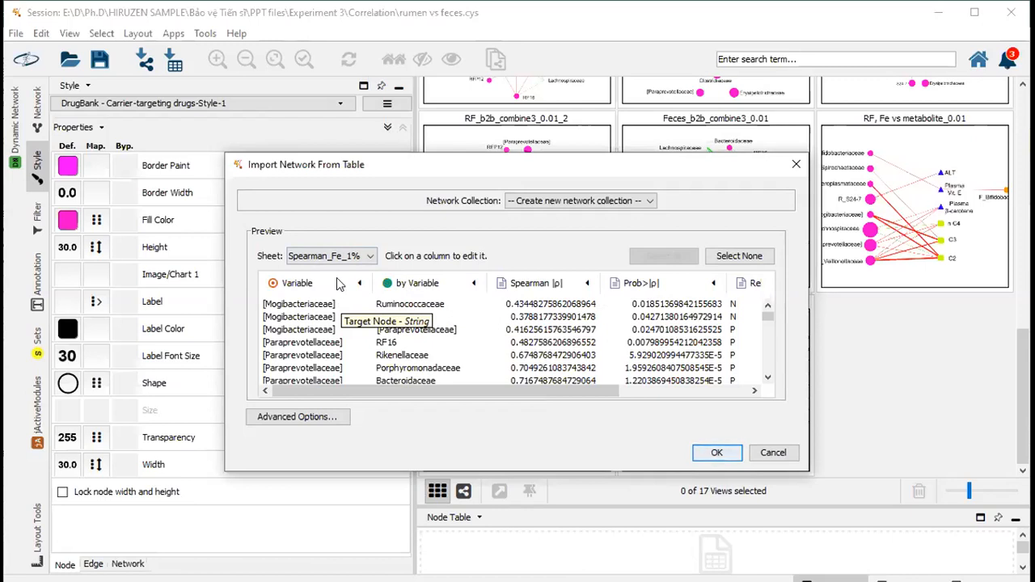
- Restore the node roles, with Variable as the Source Node and by Variable as the Target Node
click(338, 283)
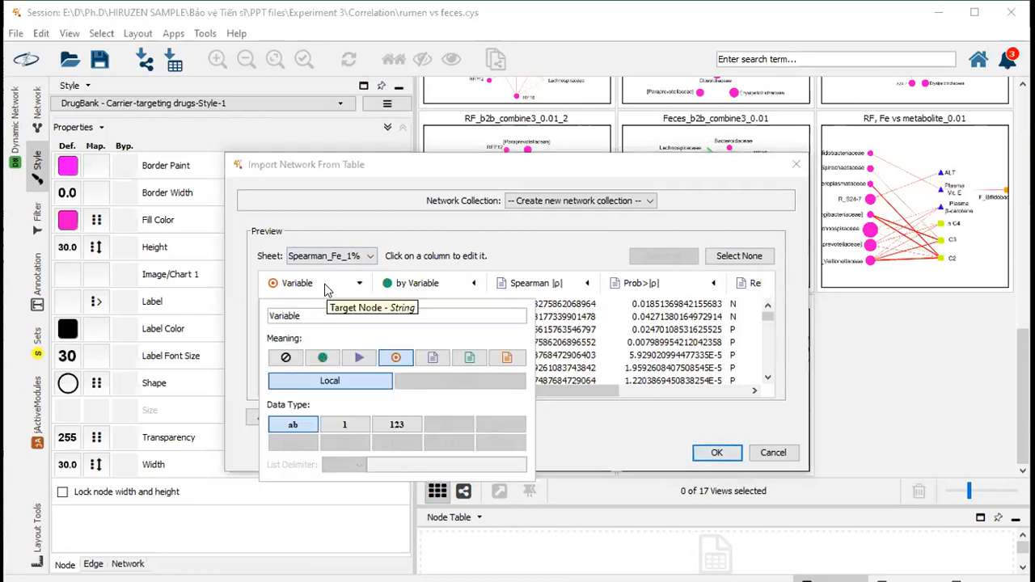
click(322, 358)
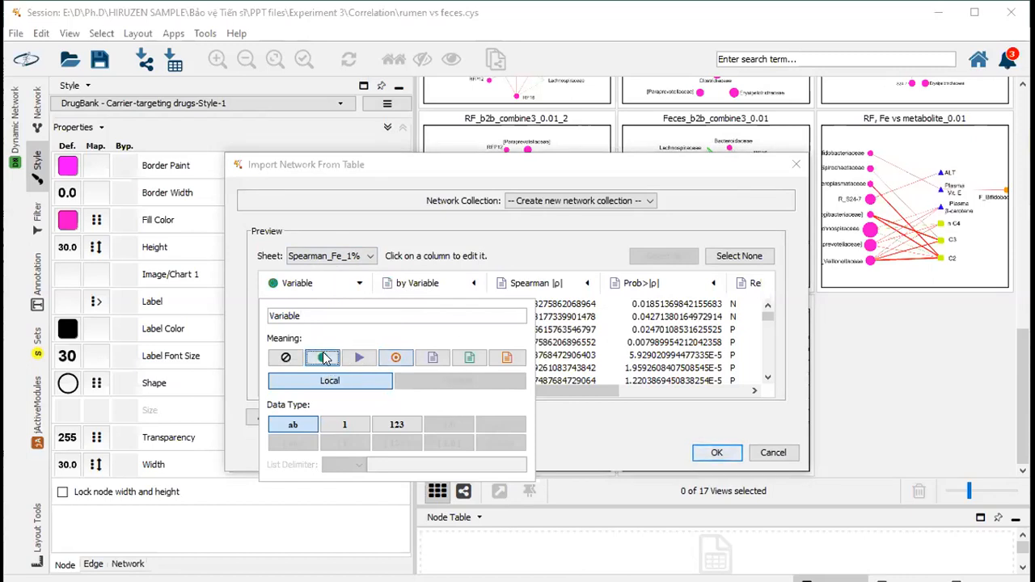
click(428, 285)
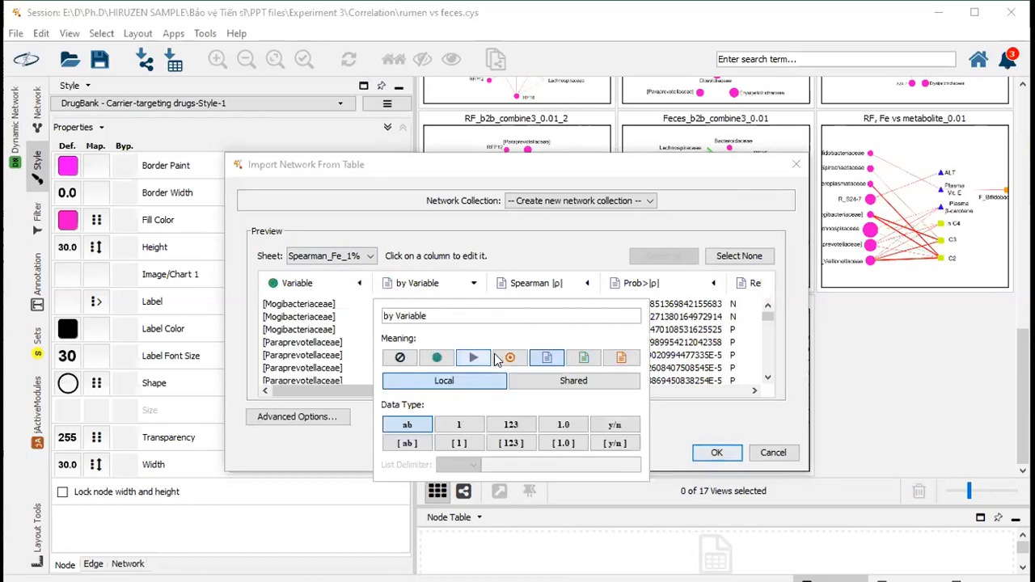
click(510, 358)
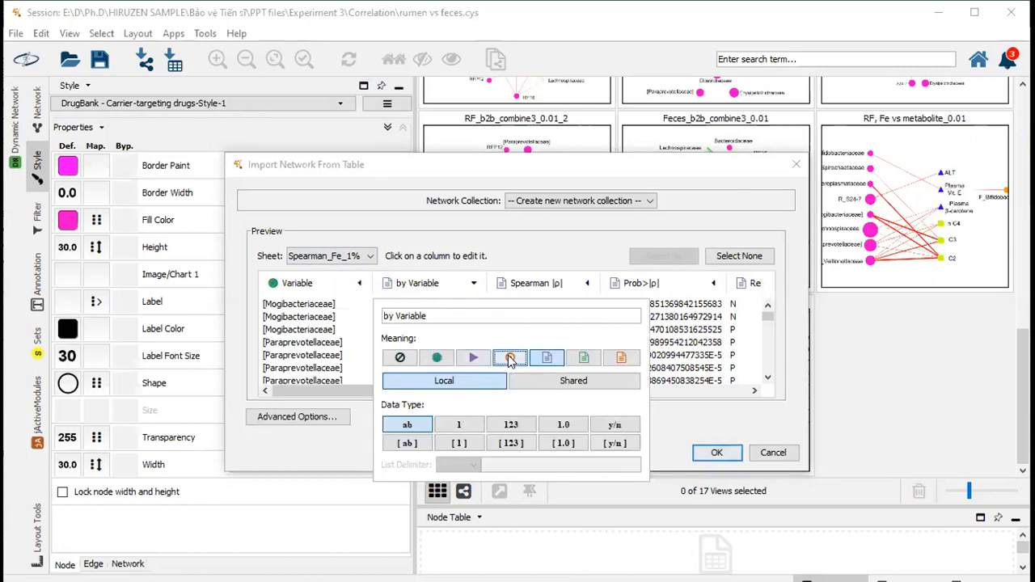
click(511, 245)
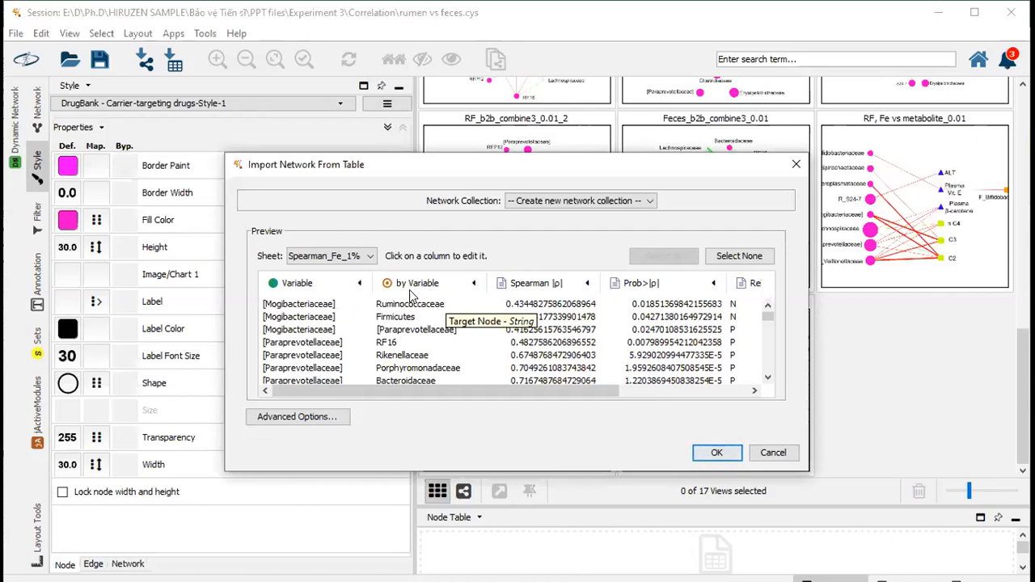
click(321, 283)
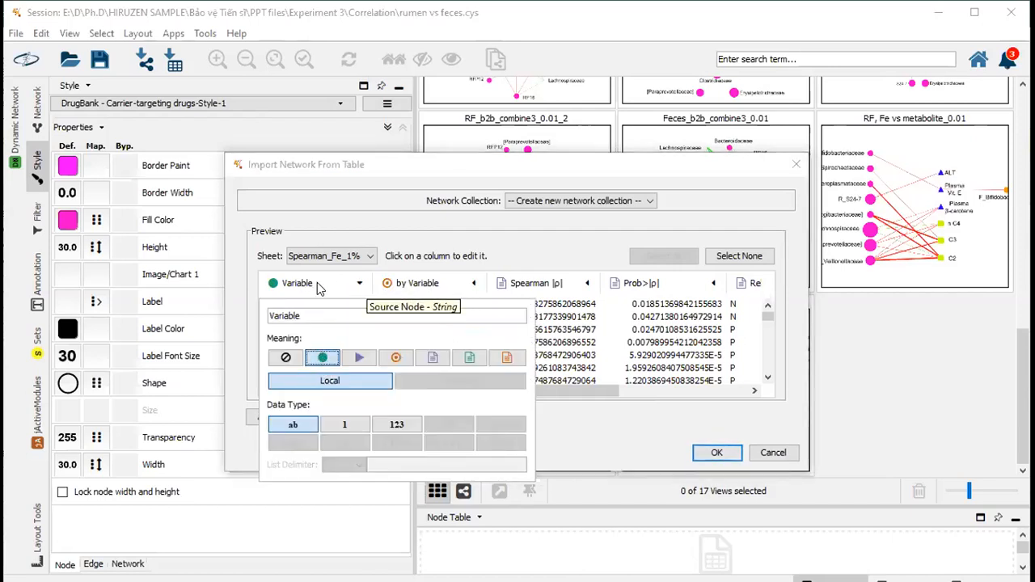
- Set the meaning of the Relationship column to Interaction Type
drag(461, 393, 581, 392)
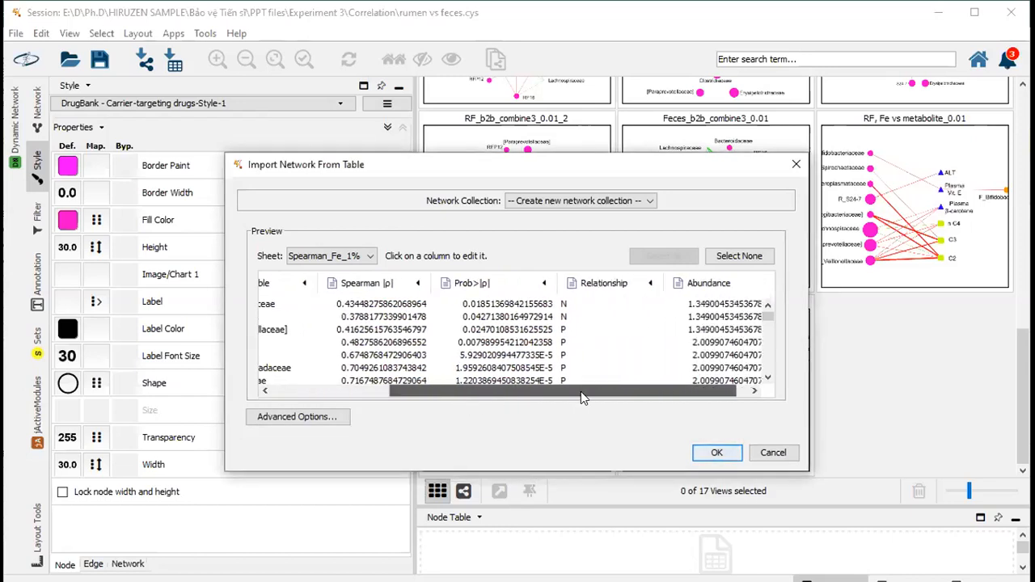
click(595, 288)
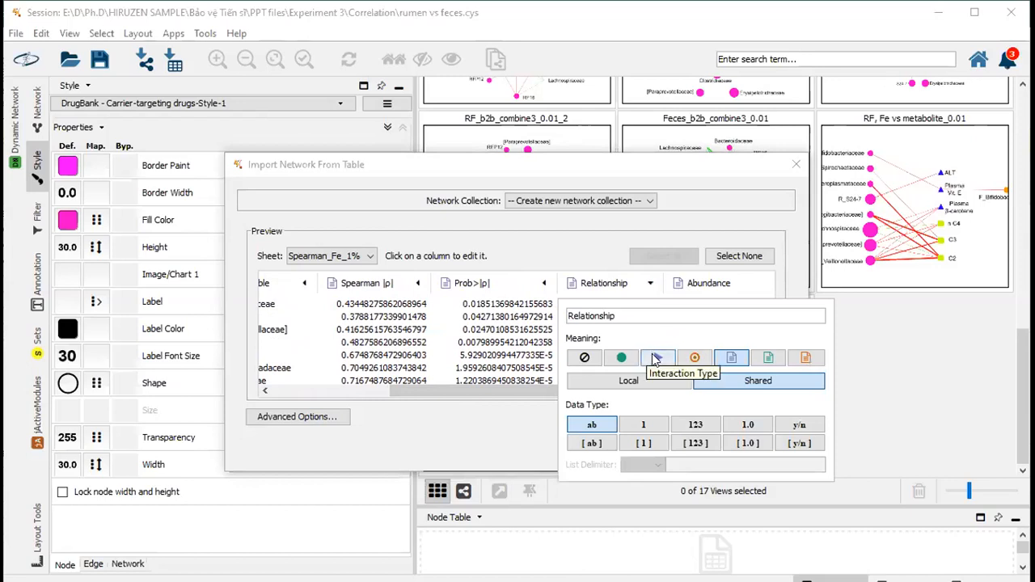
click(656, 361)
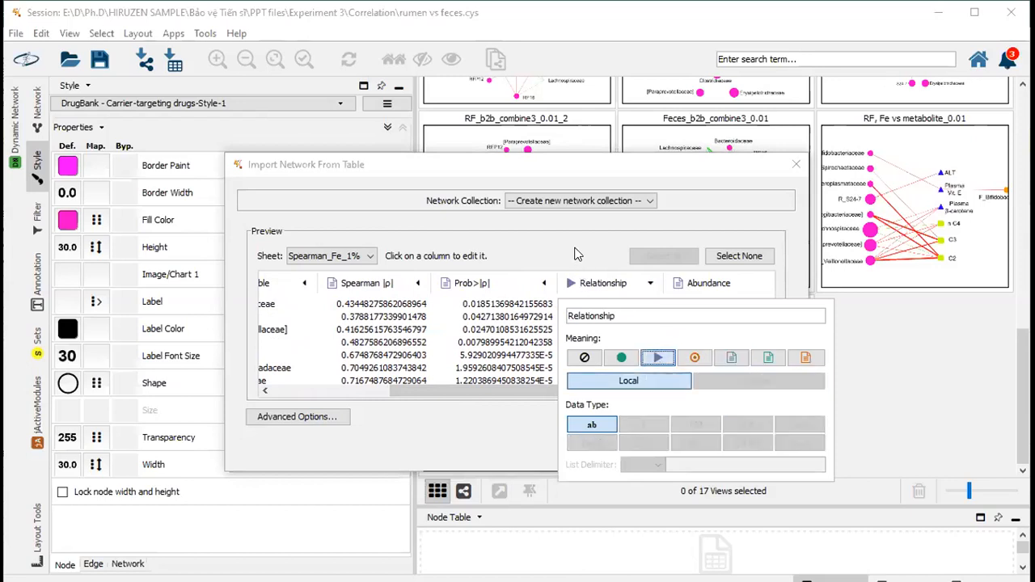
- Set the Abundance column as a Source Node Attribute and import the Spearman_Fe_1% sheet as a new network collection
click(576, 252)
drag(565, 396, 326, 297)
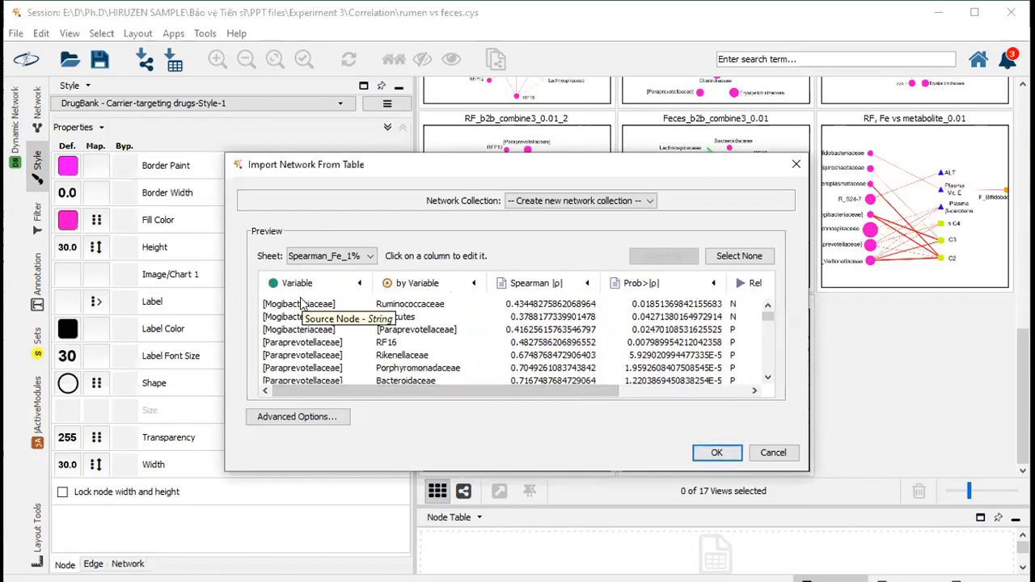
drag(336, 392, 605, 378)
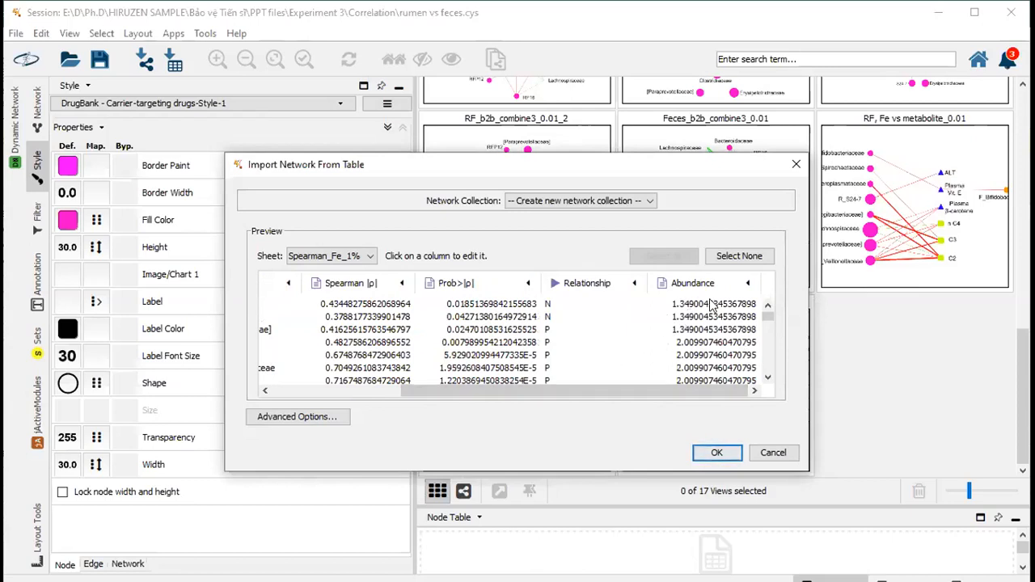
drag(555, 391, 426, 402)
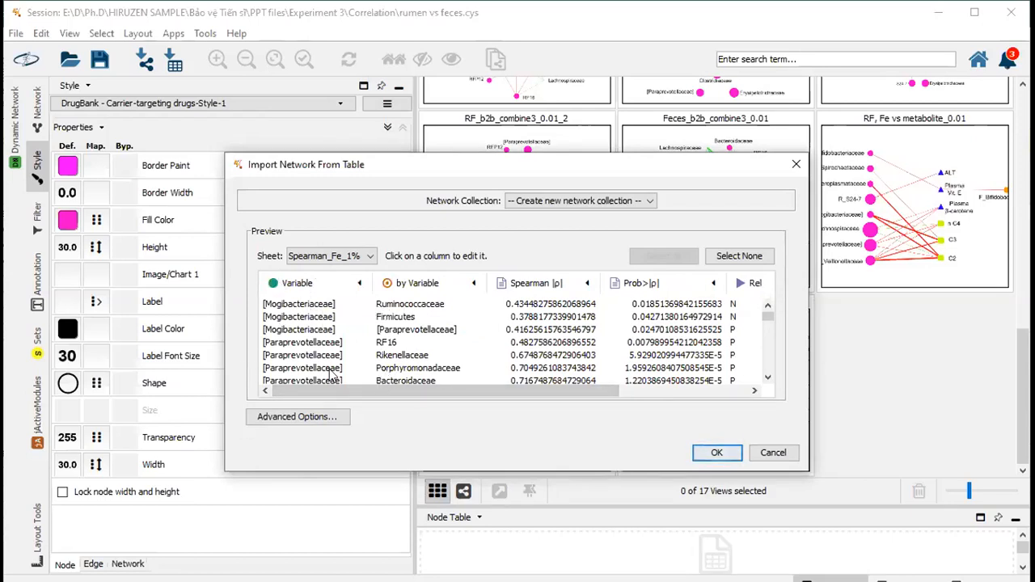
drag(344, 392, 695, 413)
click(688, 284)
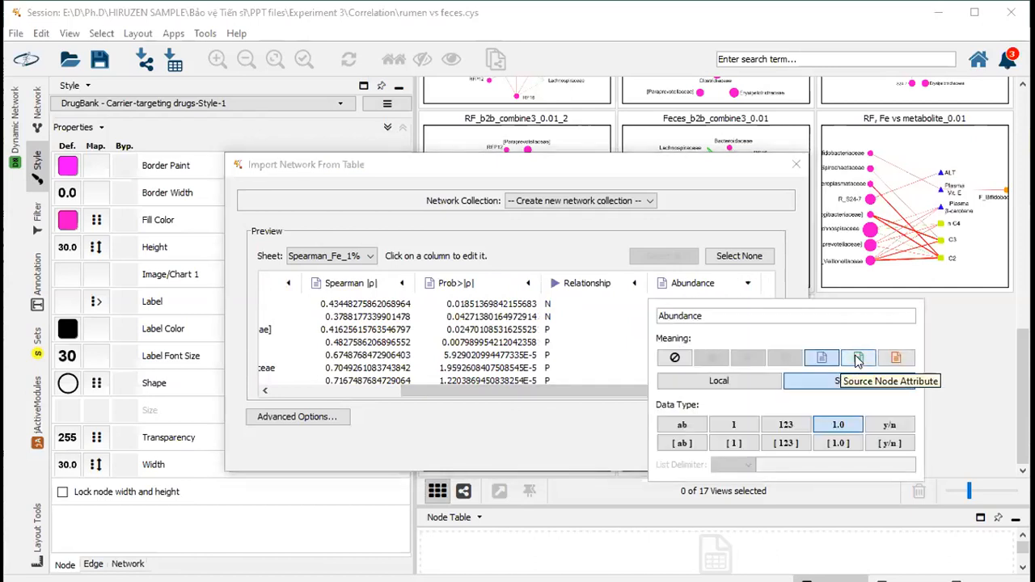
click(859, 359)
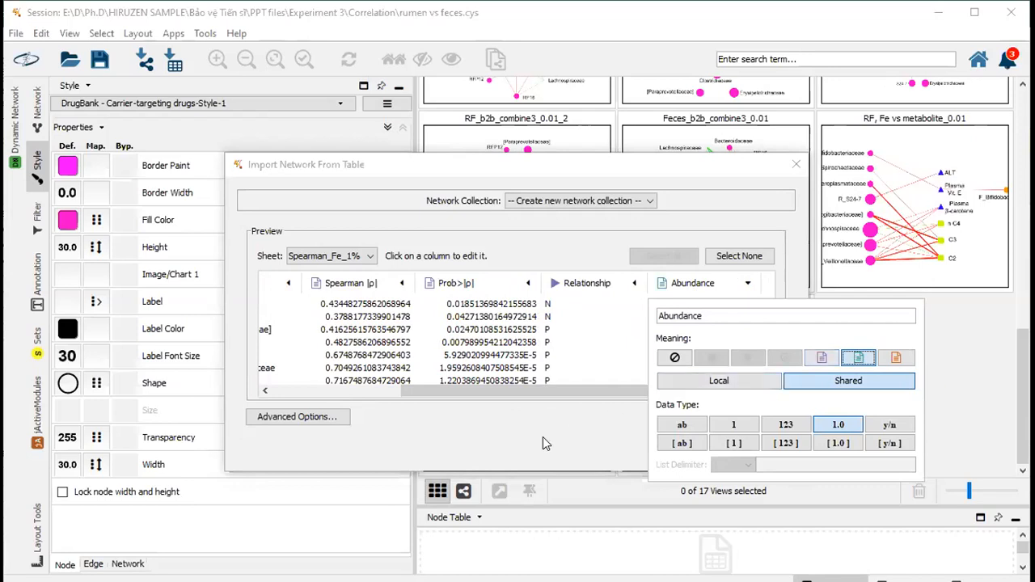
click(543, 437)
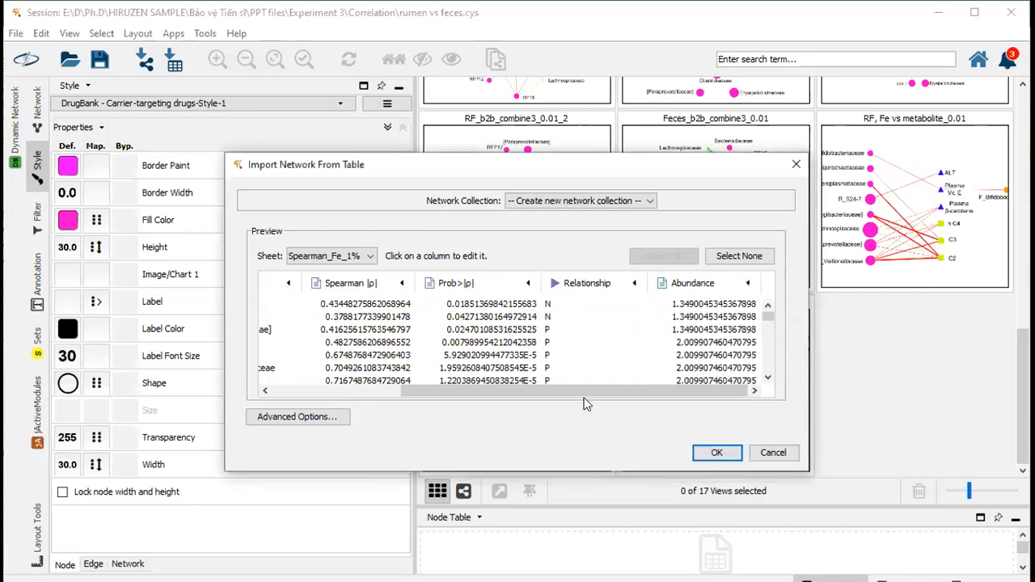
click(715, 454)
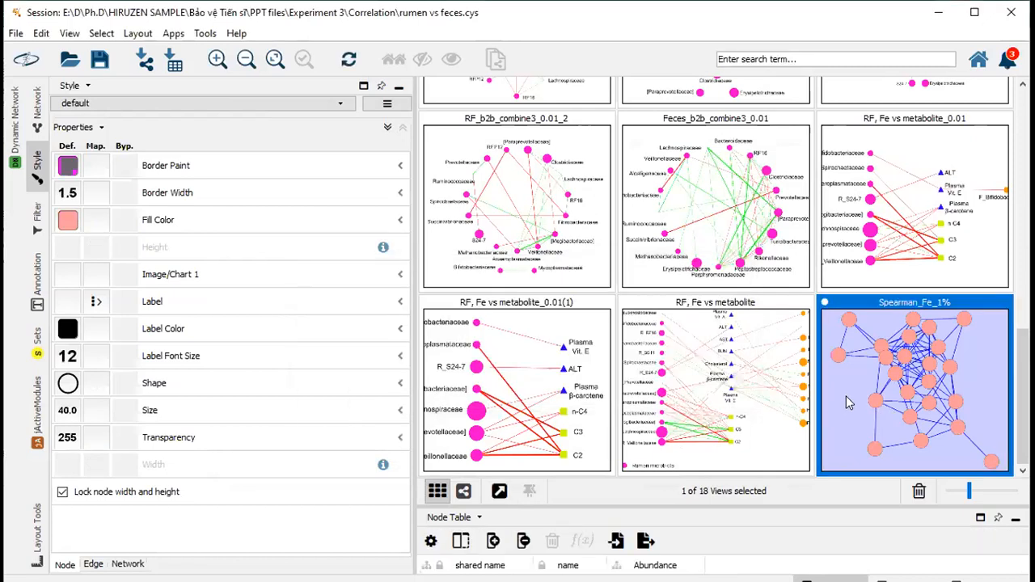
- Open the Spearman_Fe_1% network view, widen its drawing area and apply the BEL Visualization style
double_click(847, 405)
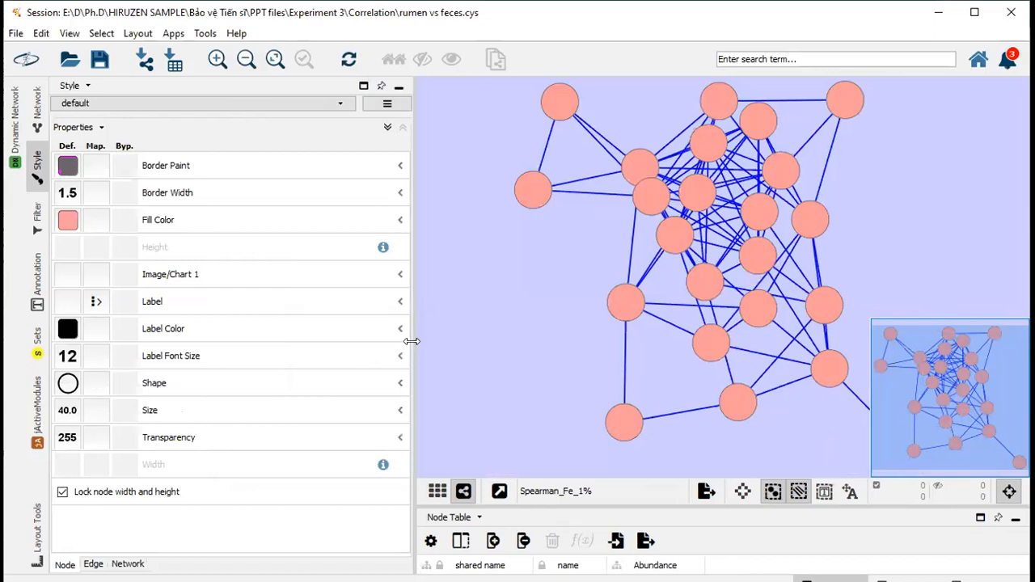
drag(408, 326, 267, 328)
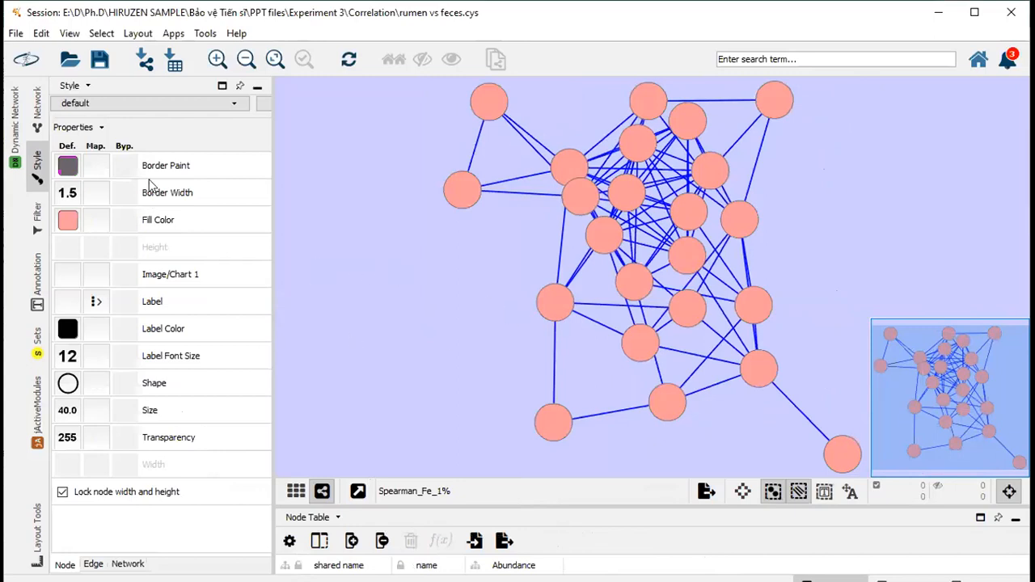
click(104, 111)
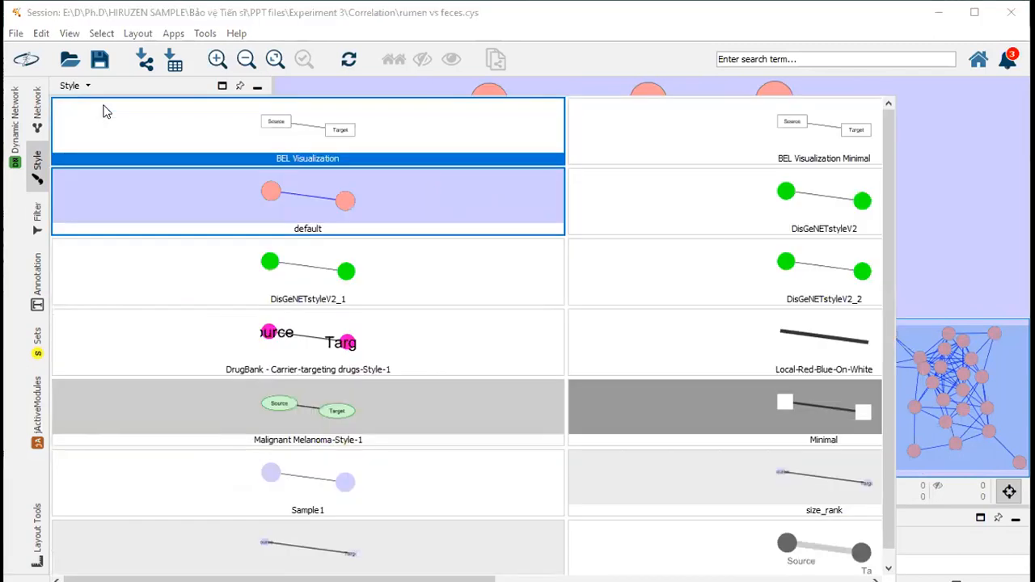
click(328, 132)
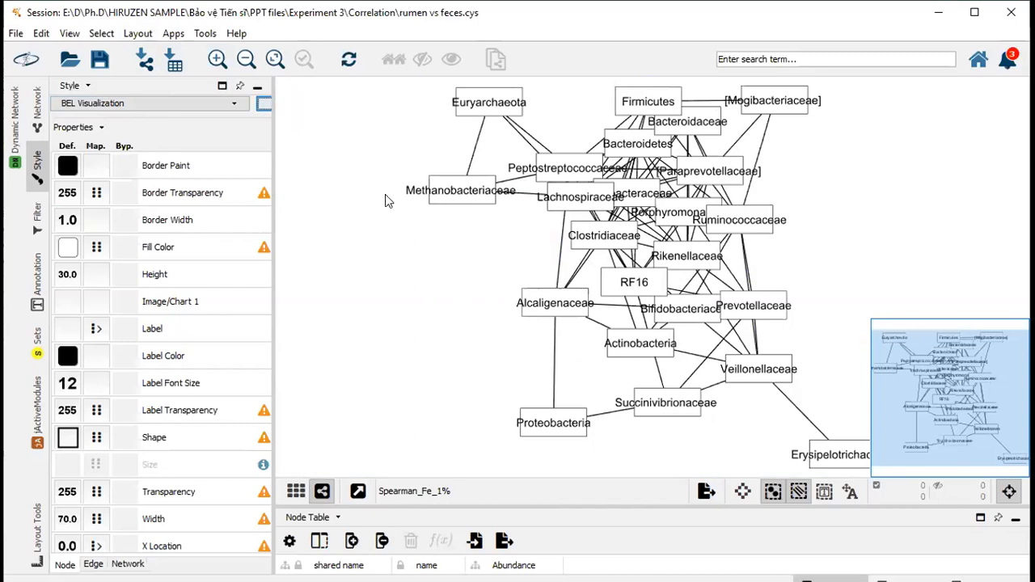
- Try the Grid Layout and the Circular Layout on the Spearman_Fe_1% network
click(138, 33)
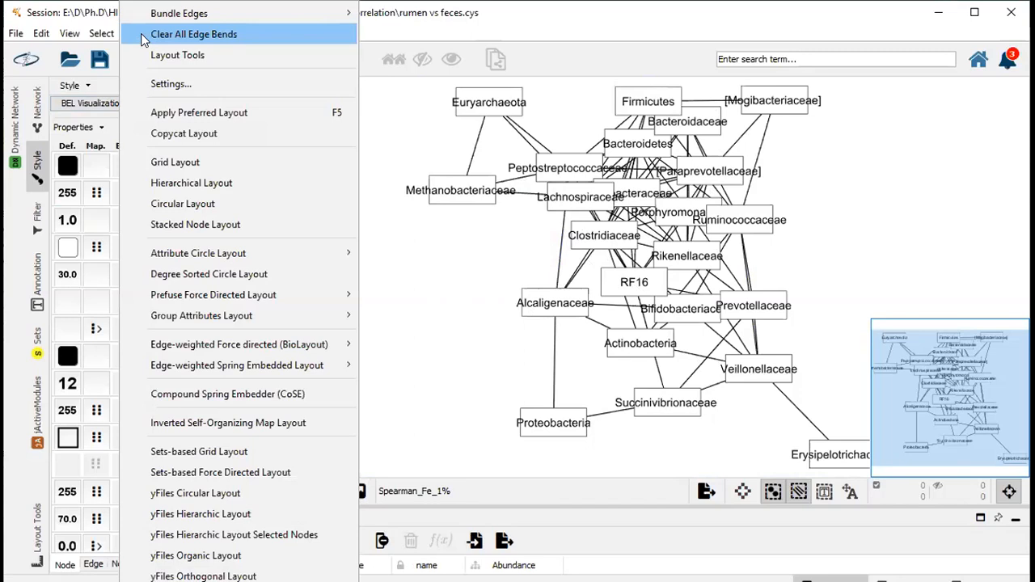
click(98, 16)
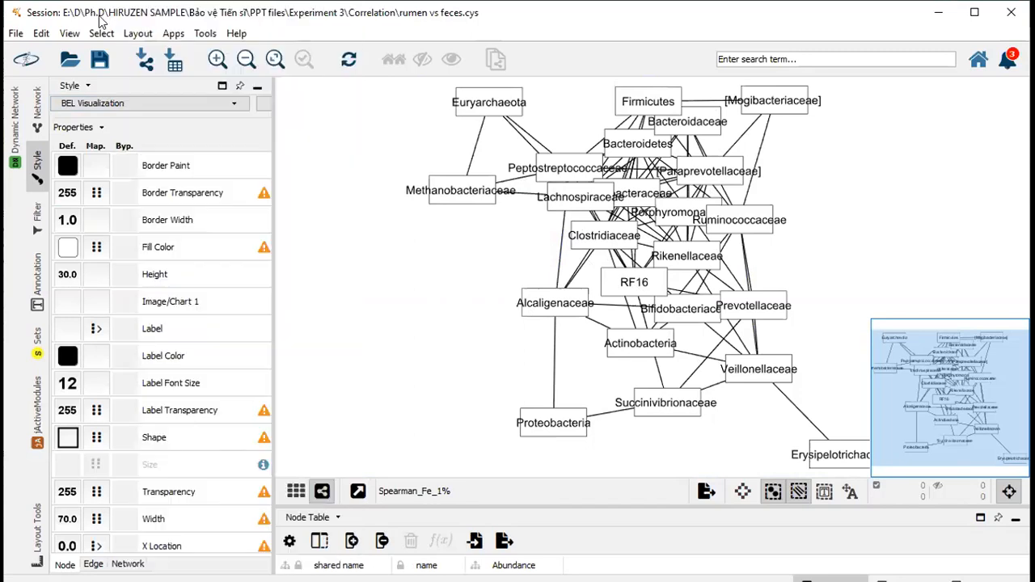
click(137, 36)
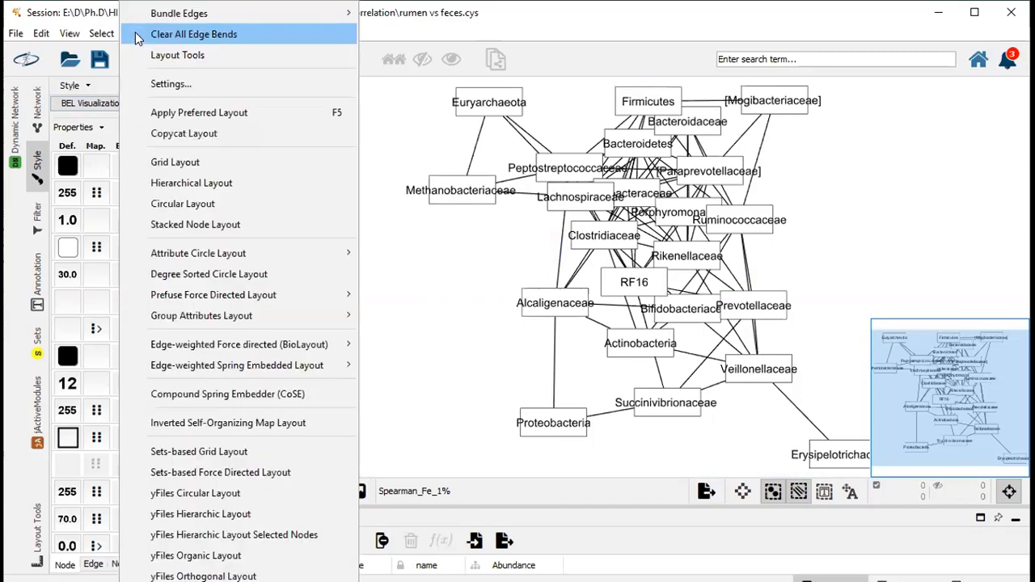
click(227, 165)
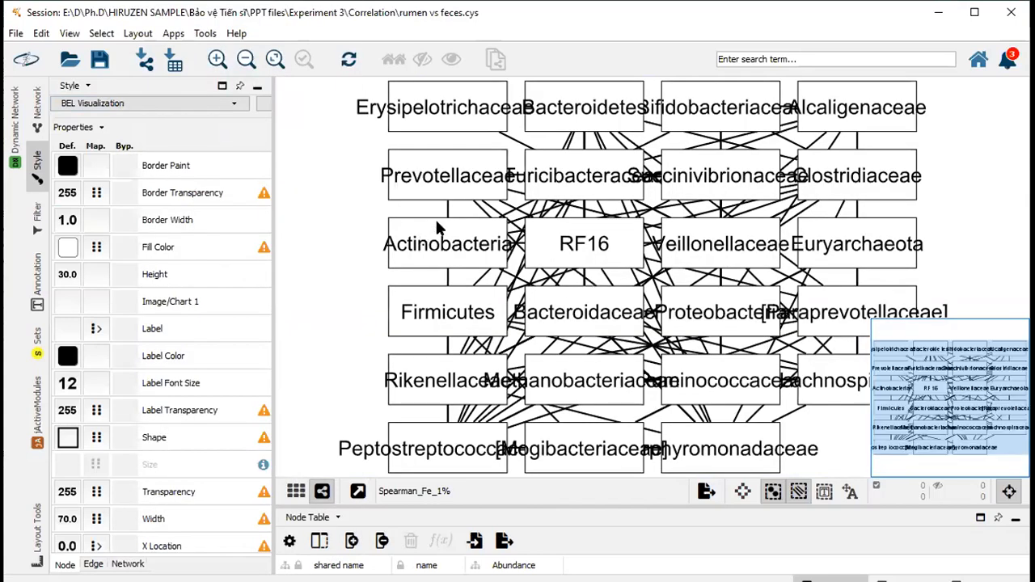
click(137, 33)
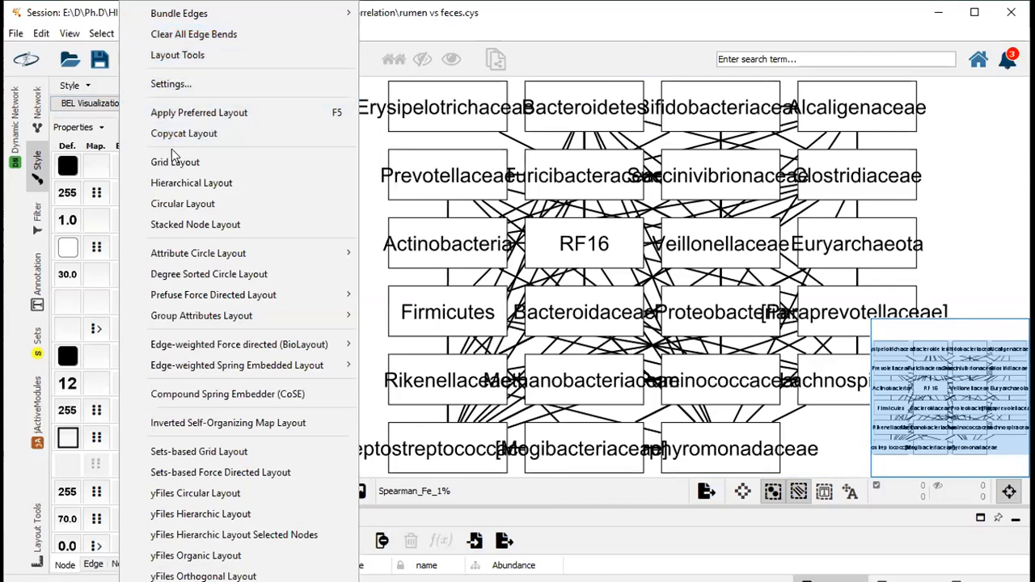
click(173, 201)
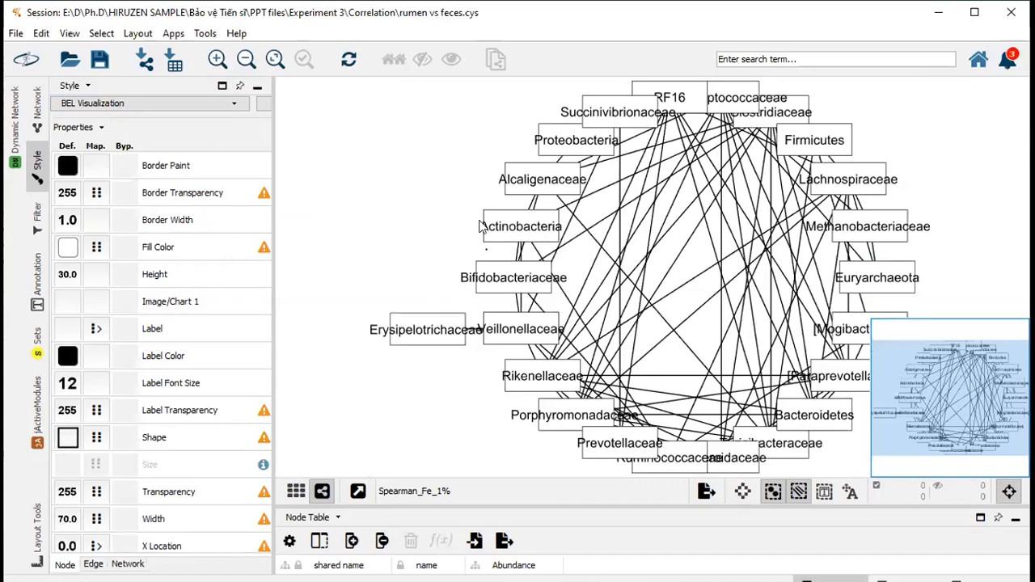
- Arrange the network's nodes with the Degree Sorted Circle Layout
click(138, 34)
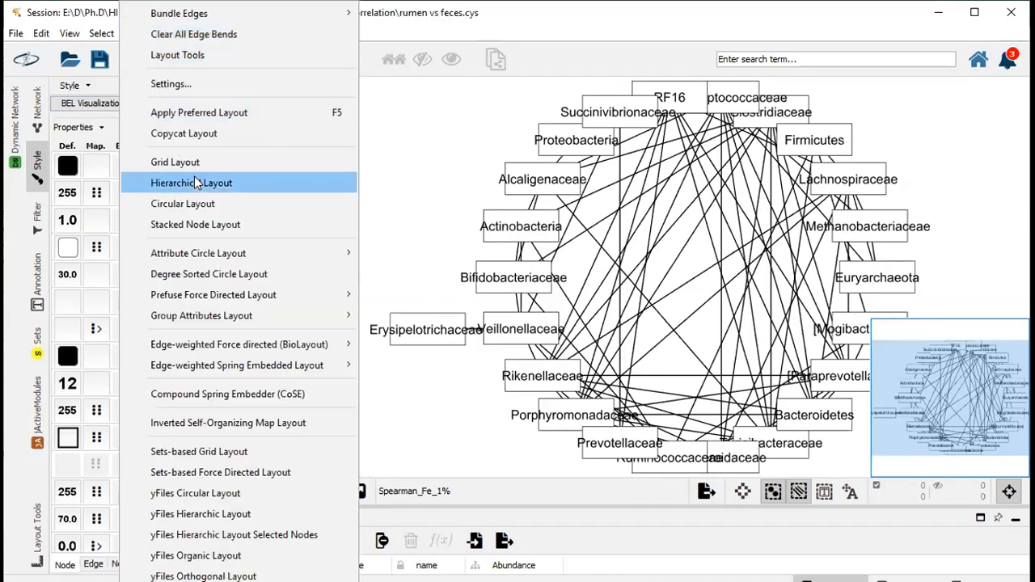
click(268, 274)
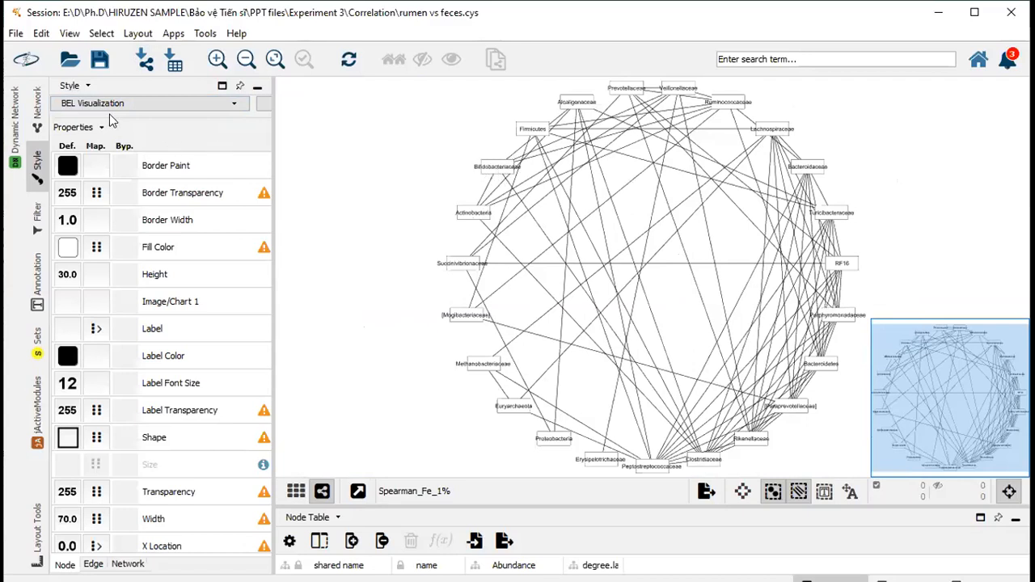
click(77, 127)
click(364, 146)
click(87, 86)
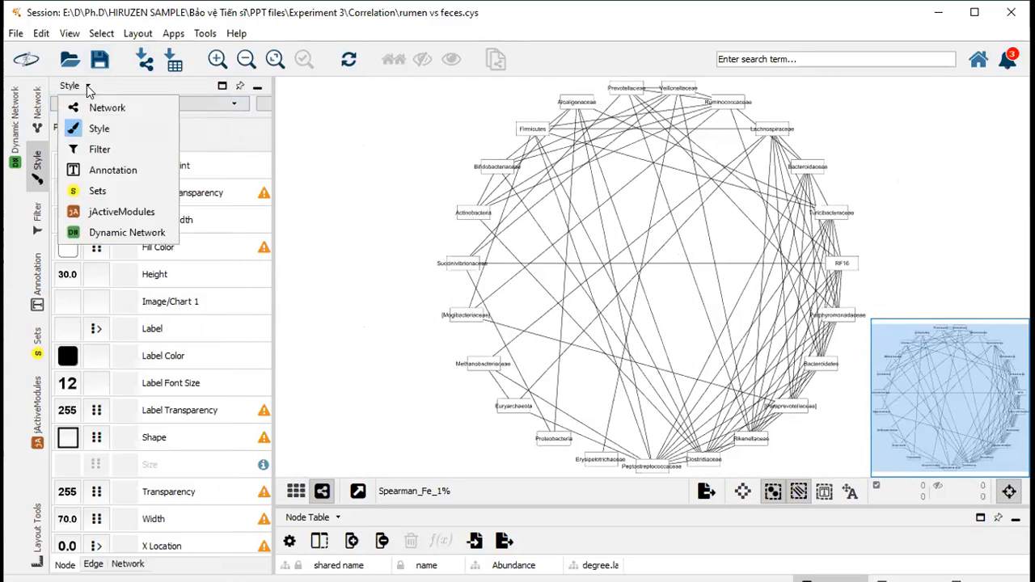
click(89, 87)
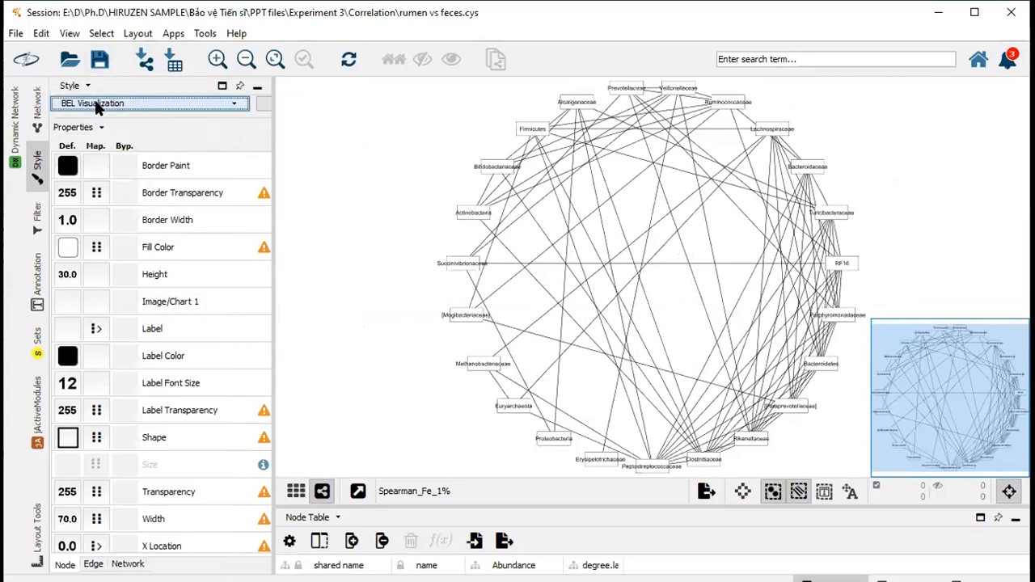
- Try the BEL Visualization Minimal and DisGeNETstyleV2 styles on the network, and return to BEL Visualization
click(96, 106)
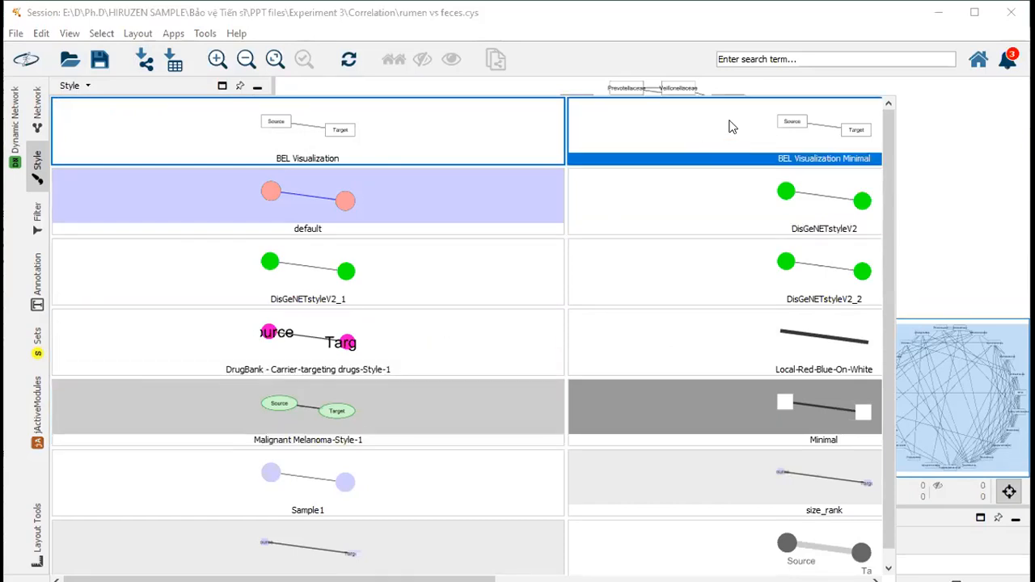
click(362, 141)
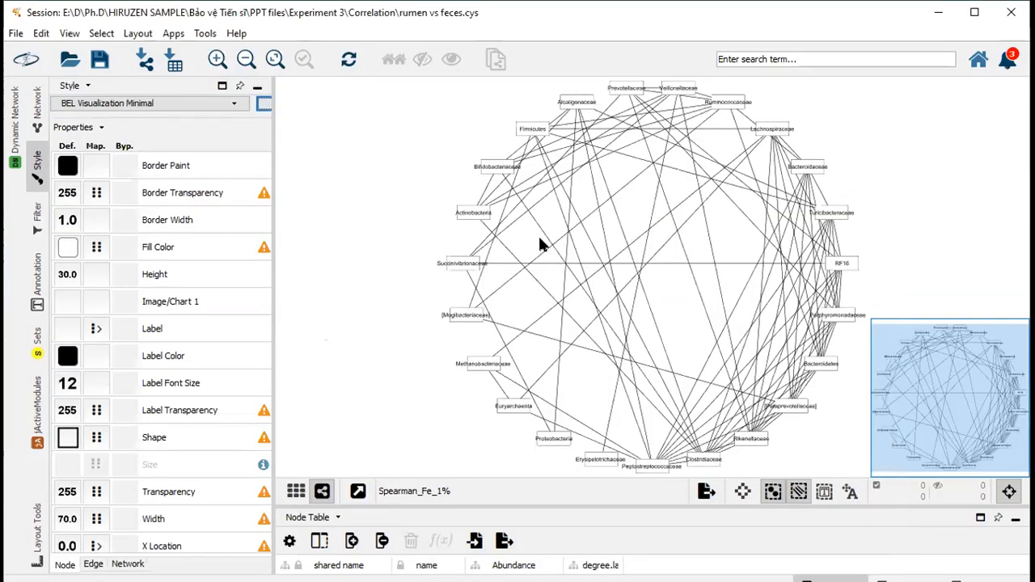
click(93, 102)
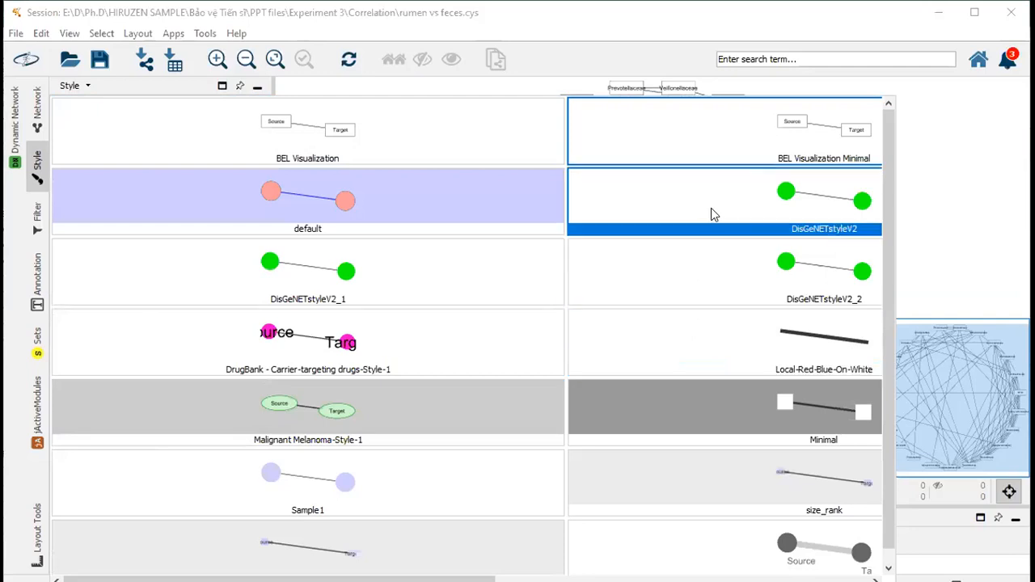
click(671, 217)
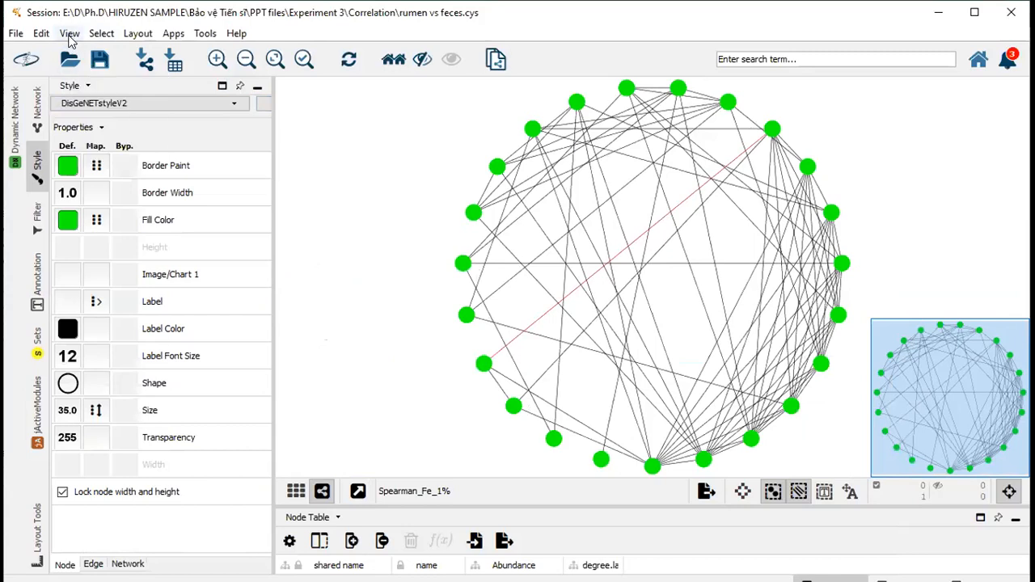
click(95, 109)
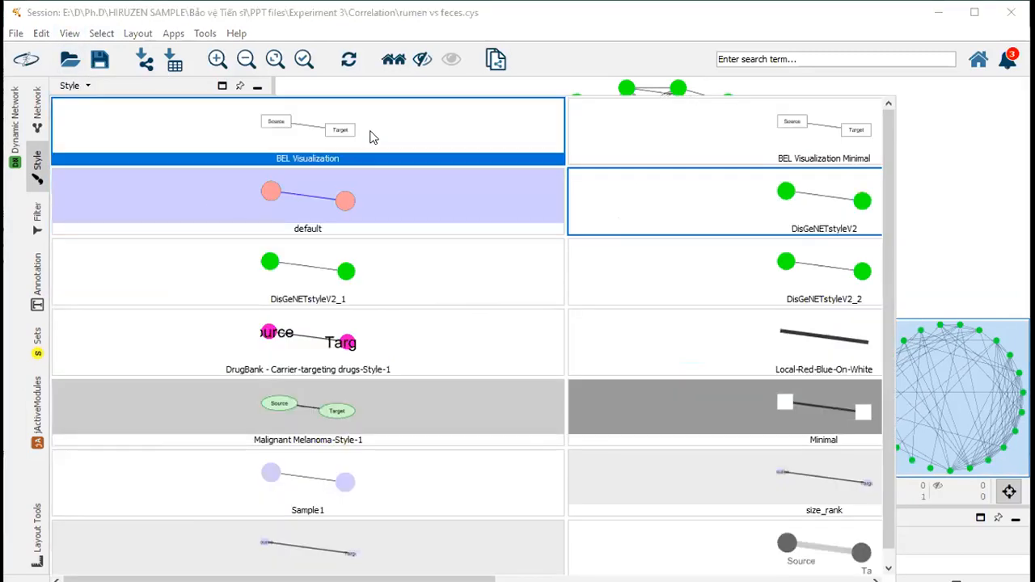
click(373, 138)
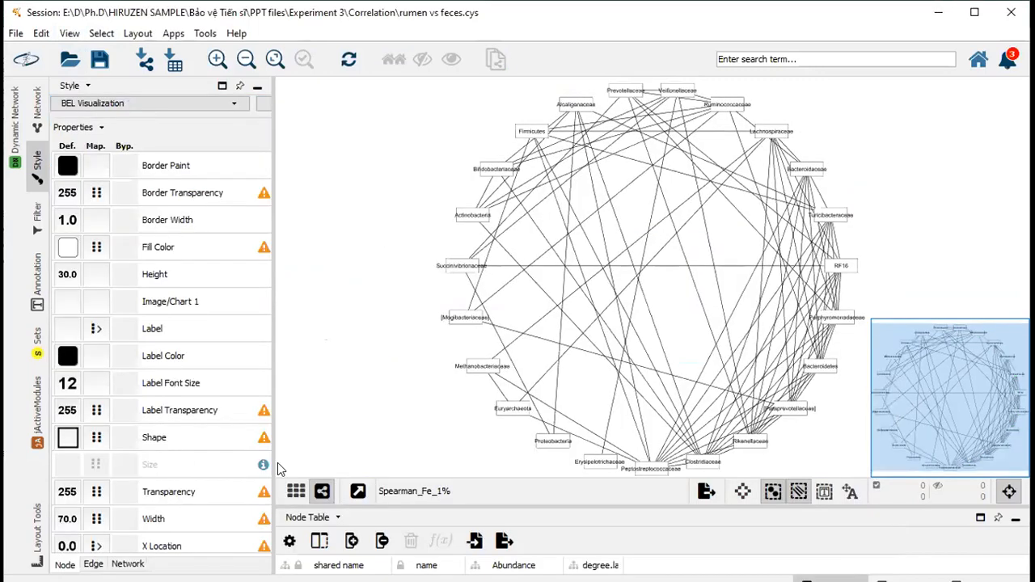
- Examine individual nodes around the circle by selecting them one after another, ending on Firmicutes
click(468, 319)
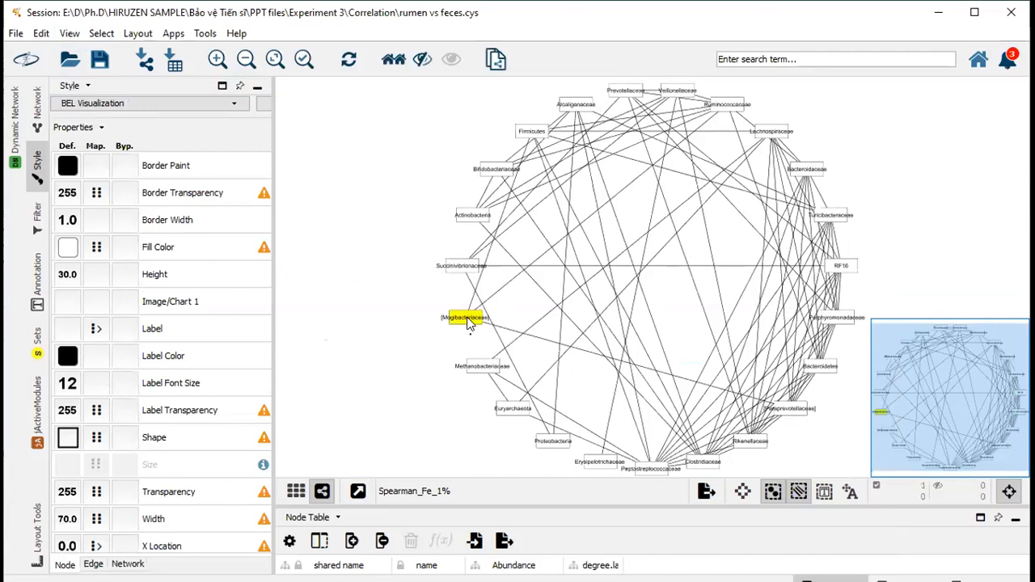
click(476, 379)
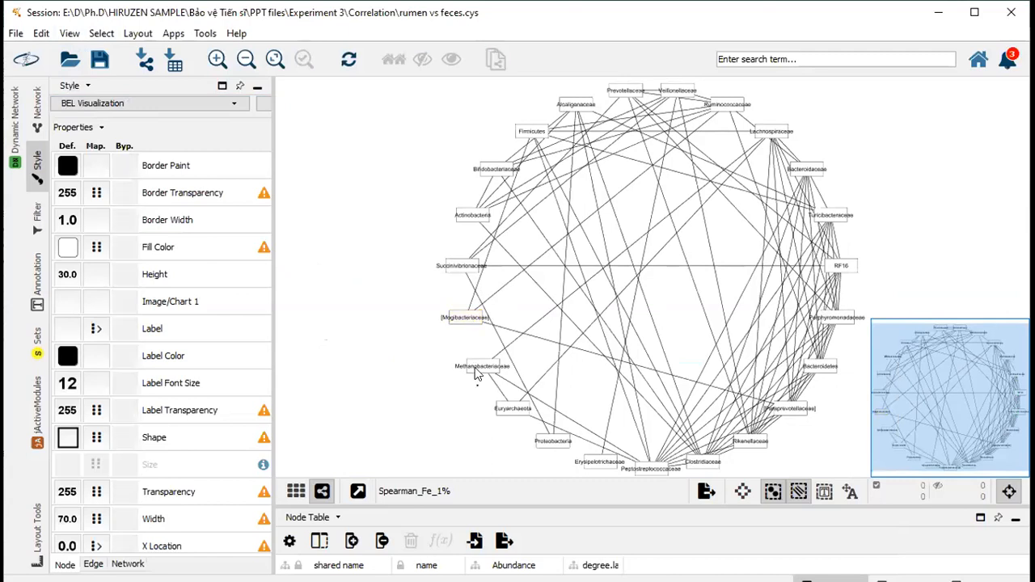
click(477, 371)
click(466, 318)
click(459, 268)
click(472, 216)
click(495, 169)
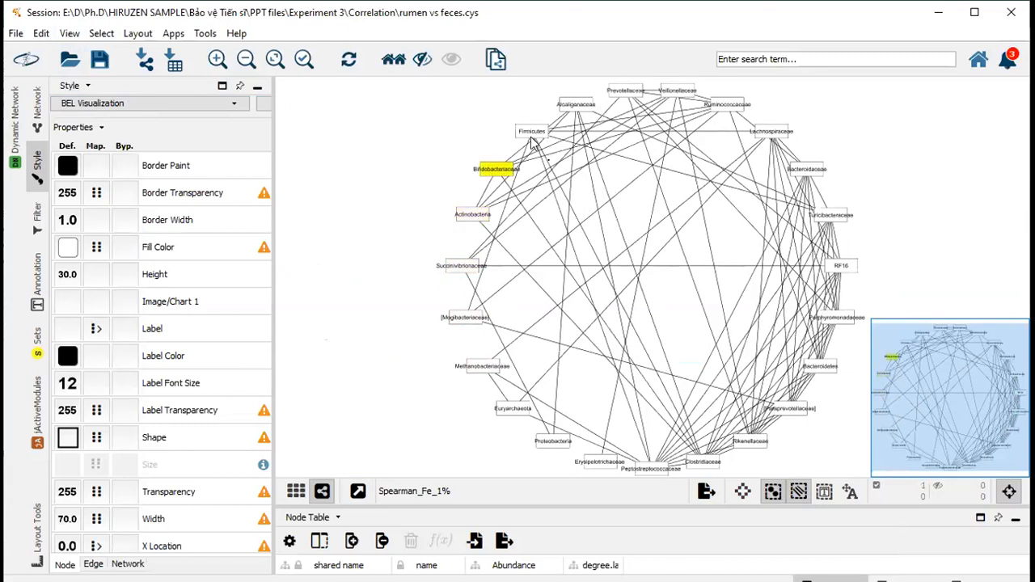
click(535, 133)
click(579, 105)
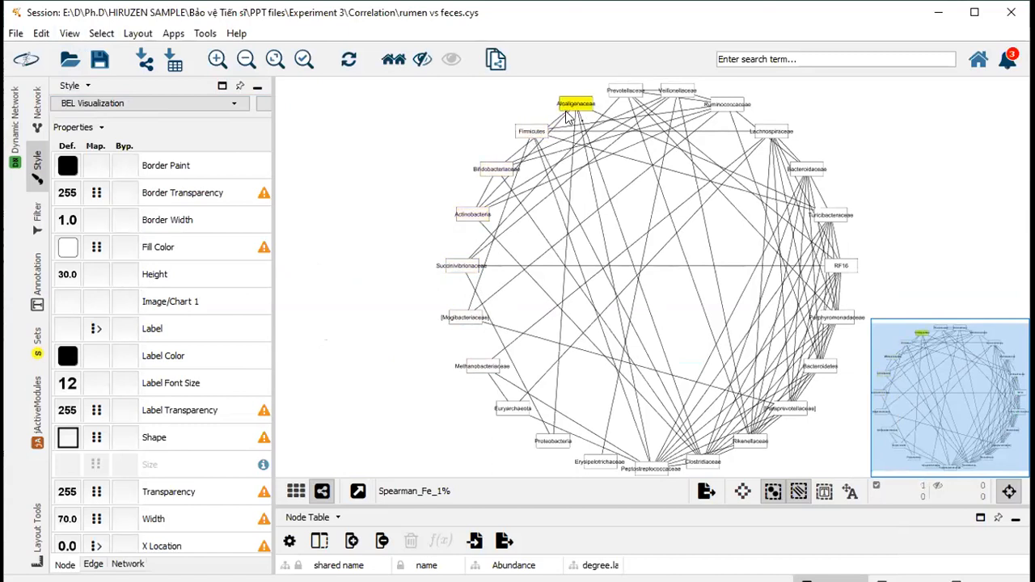
click(531, 133)
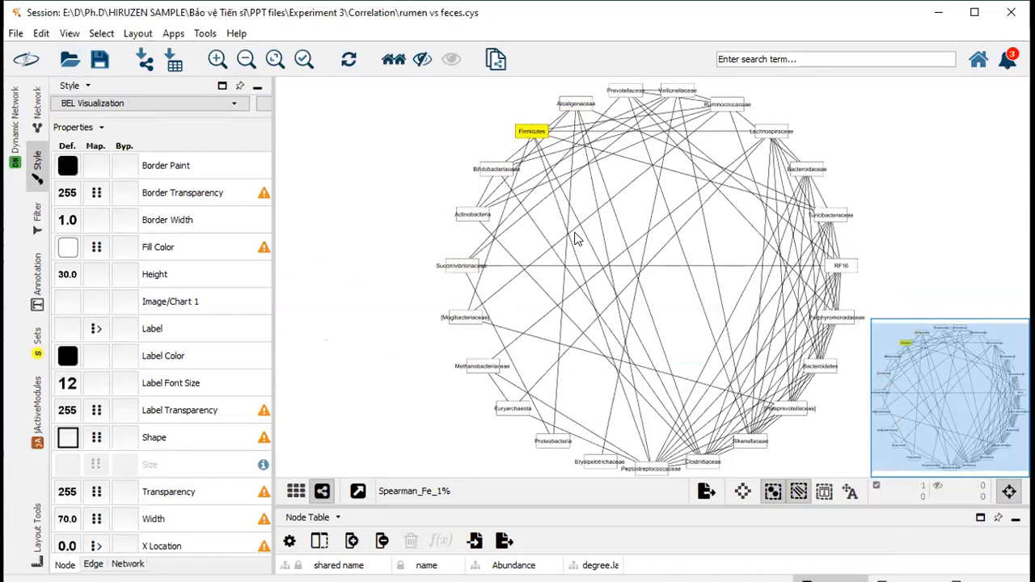
- Set the default node shape to Ellipse
click(68, 441)
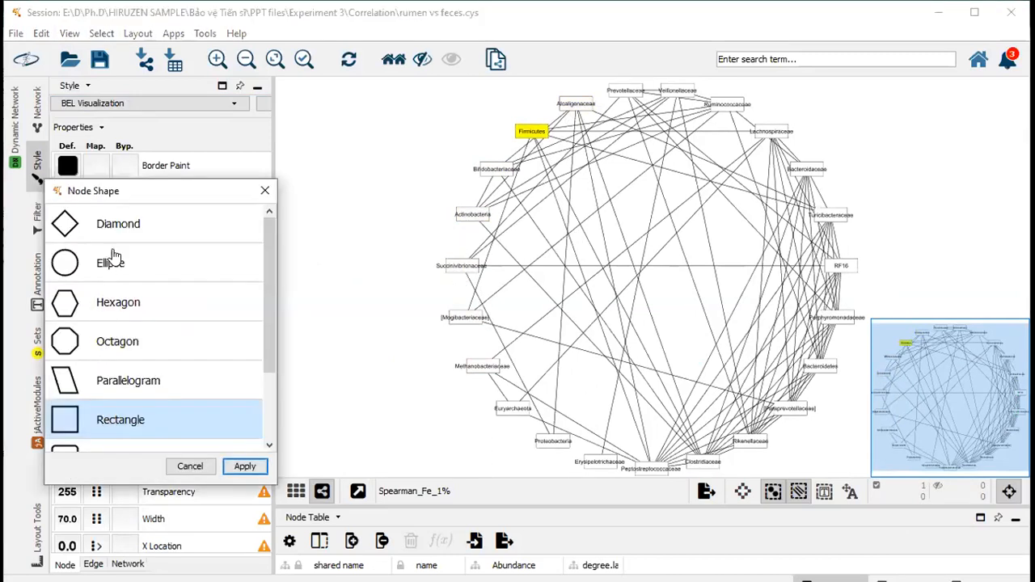
click(111, 266)
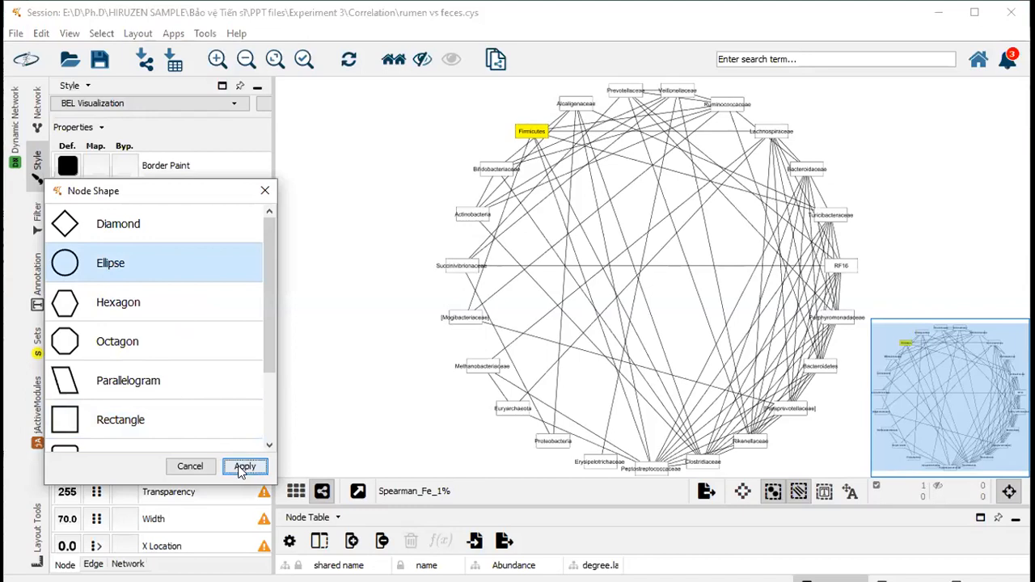
click(242, 468)
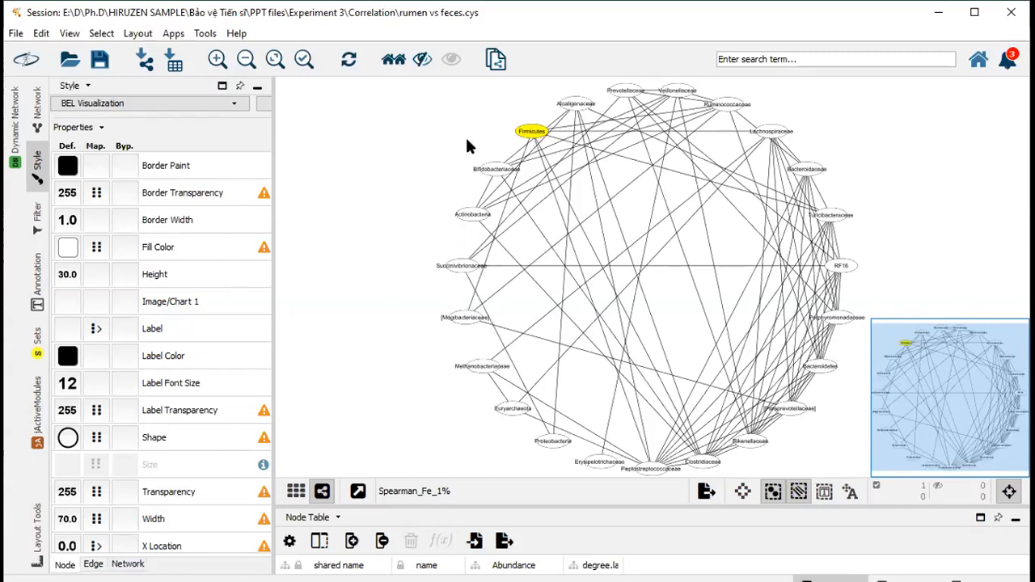
- Set the default node height to 50
click(408, 243)
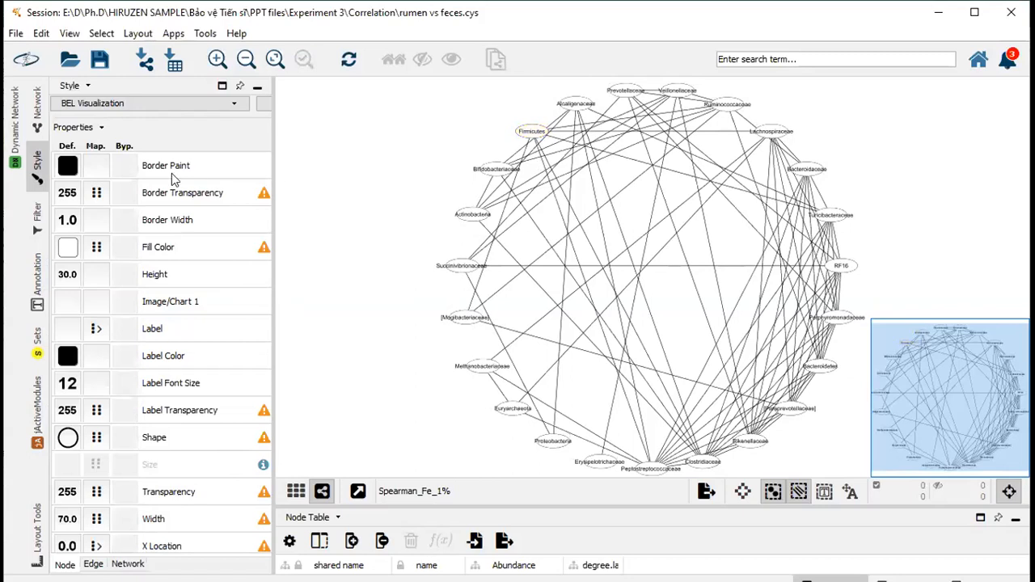
click(68, 275)
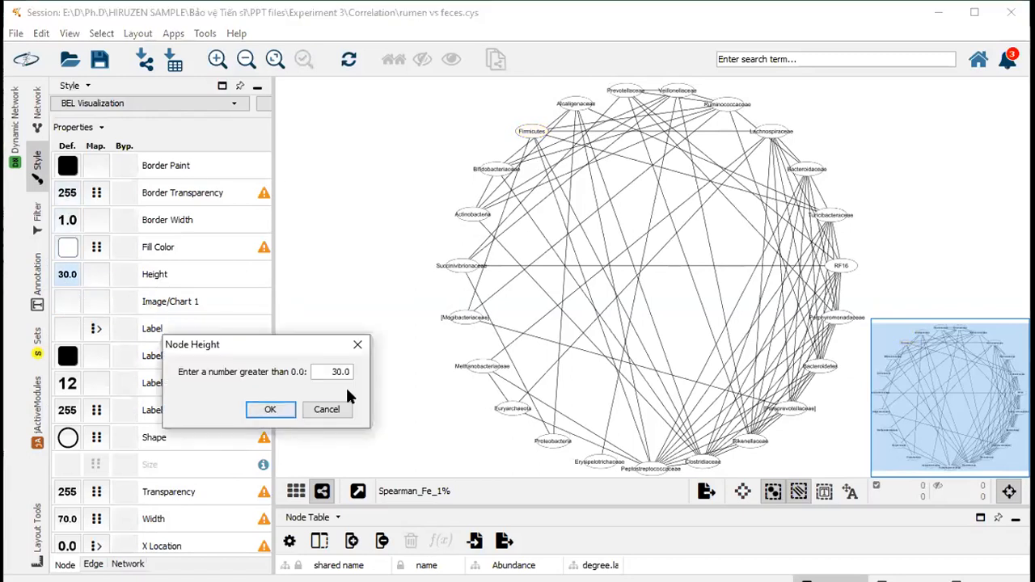
drag(331, 372, 338, 372)
text(5)
click(270, 411)
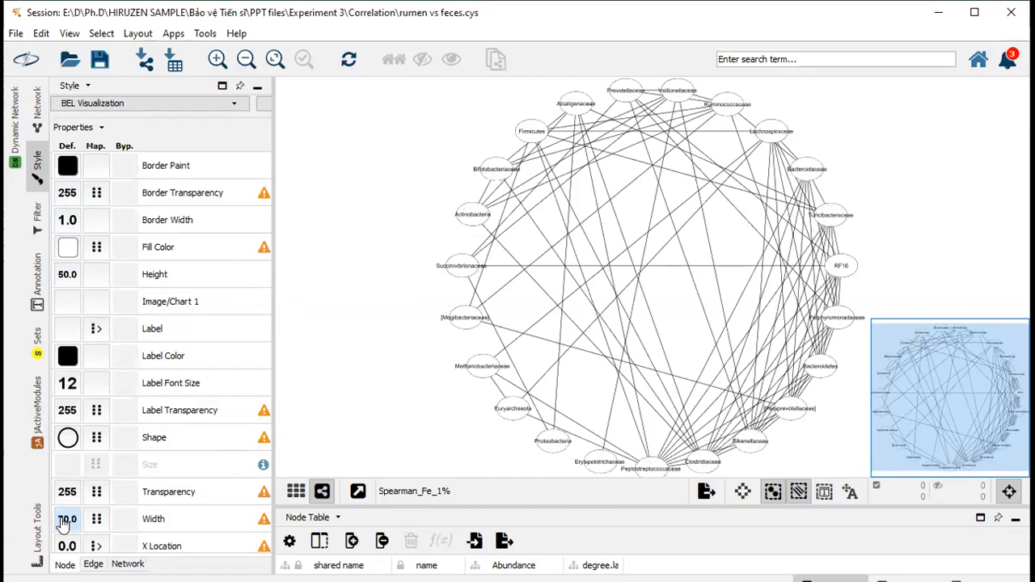
- Set the default node width to 50 and check the circular shape on the Actinobacteria node
click(67, 519)
drag(338, 372, 323, 374)
text(5)
click(257, 412)
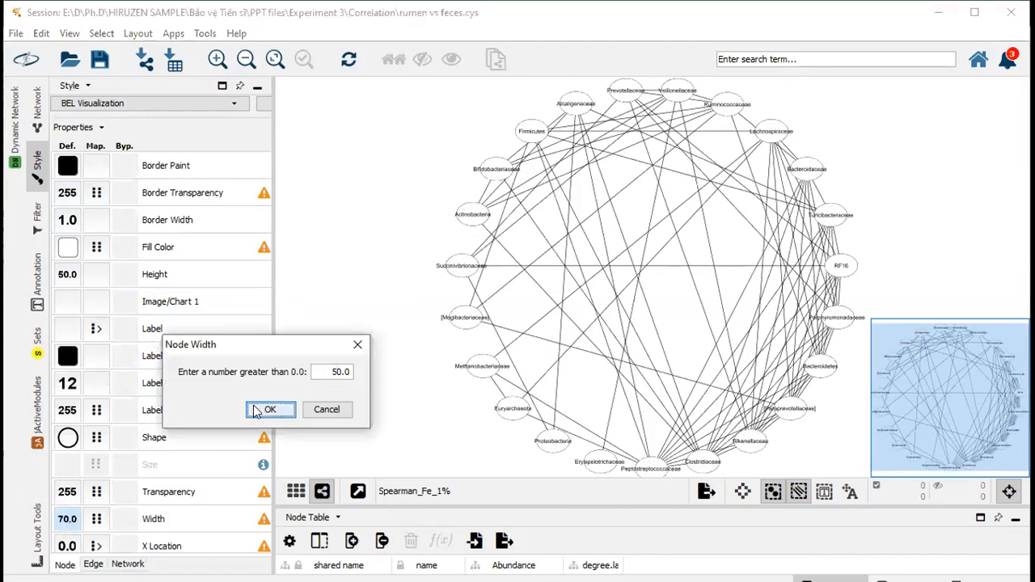
click(474, 222)
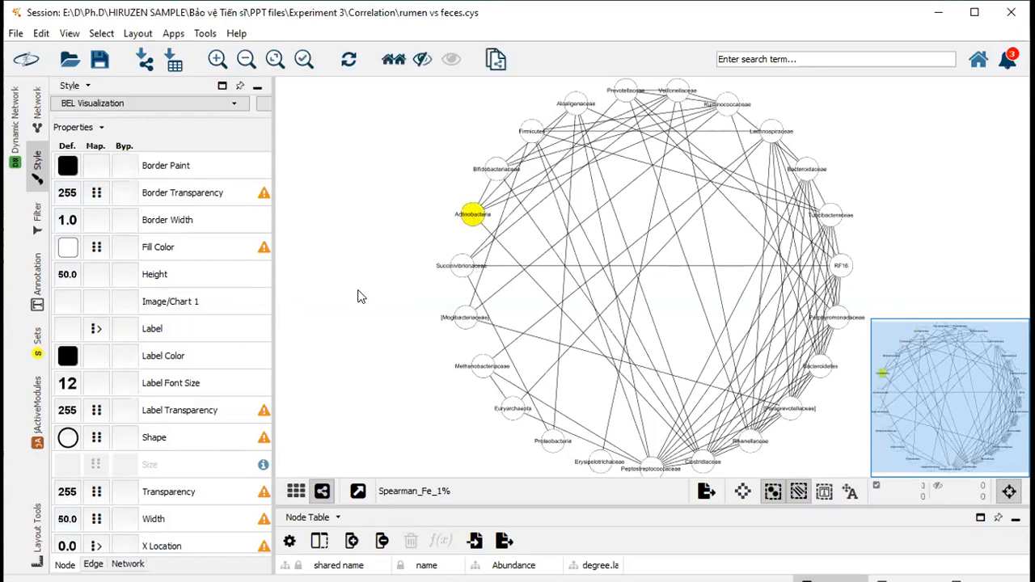
click(445, 270)
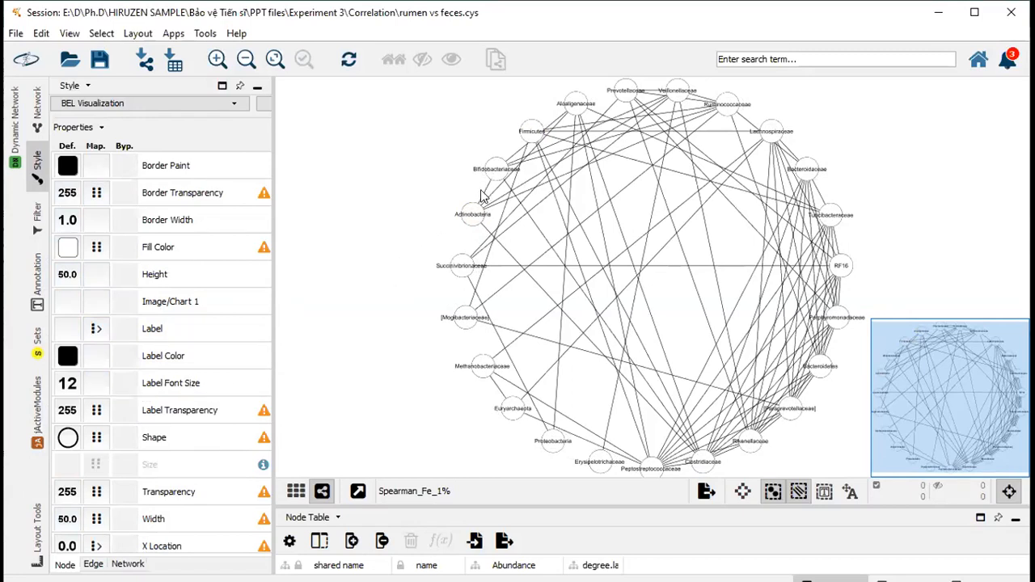
- Try a default node label font size of 30
click(69, 385)
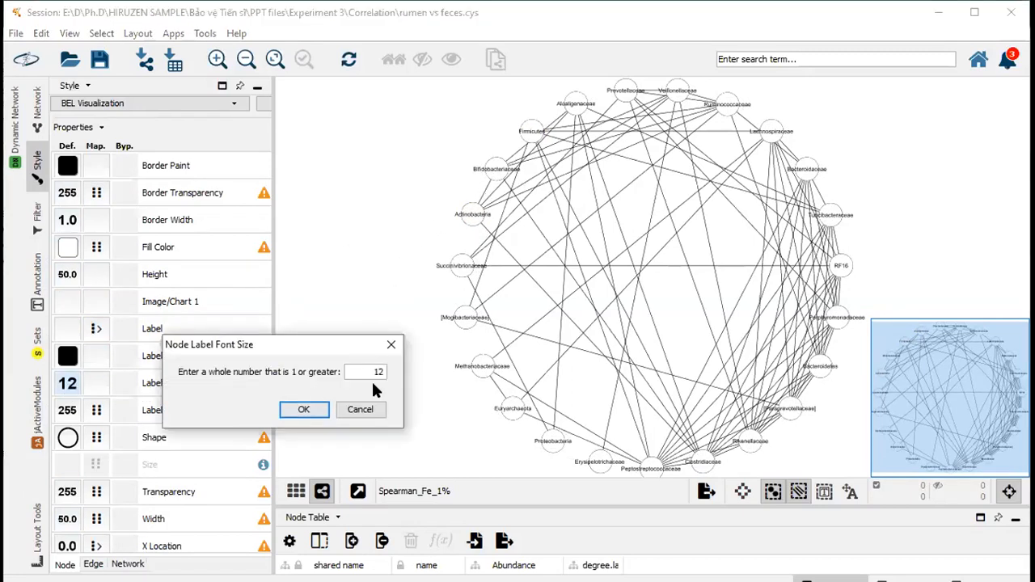
double_click(378, 372)
text(30)
click(303, 411)
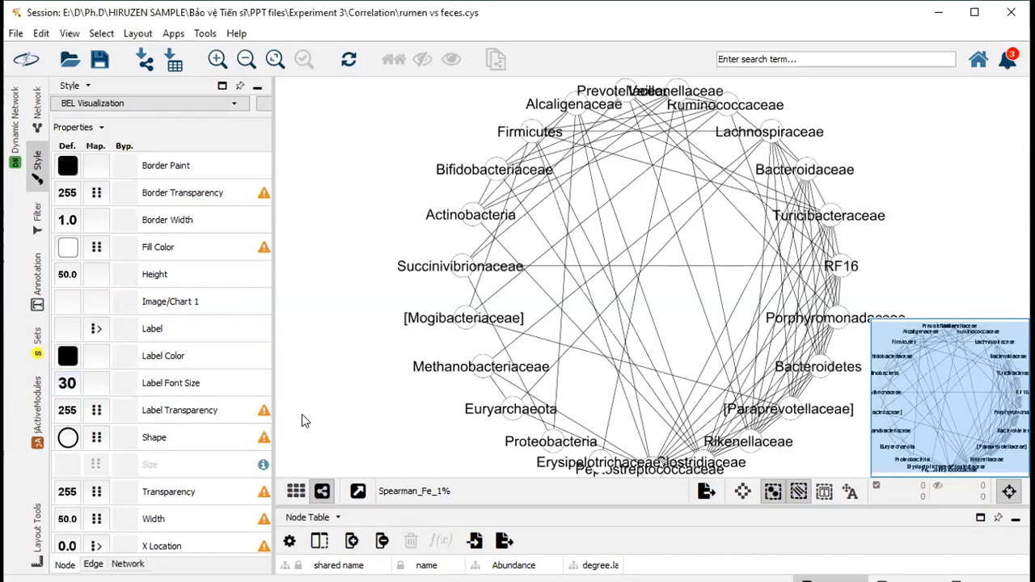
- Set the default node label font size to 27
click(67, 385)
text(27)
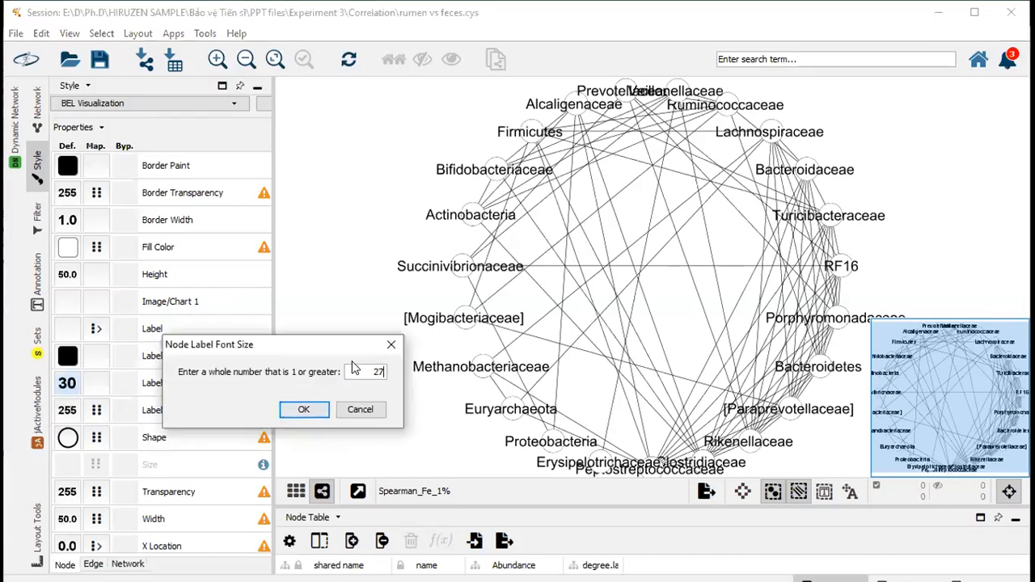
click(305, 407)
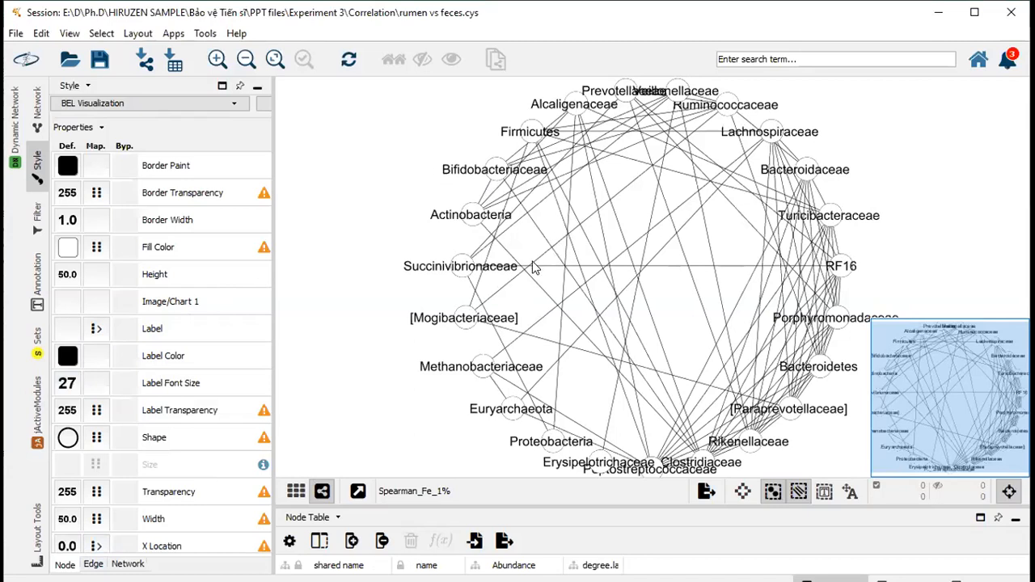
- Map the unselected edge color to the interaction column with Discrete Mapping
click(94, 564)
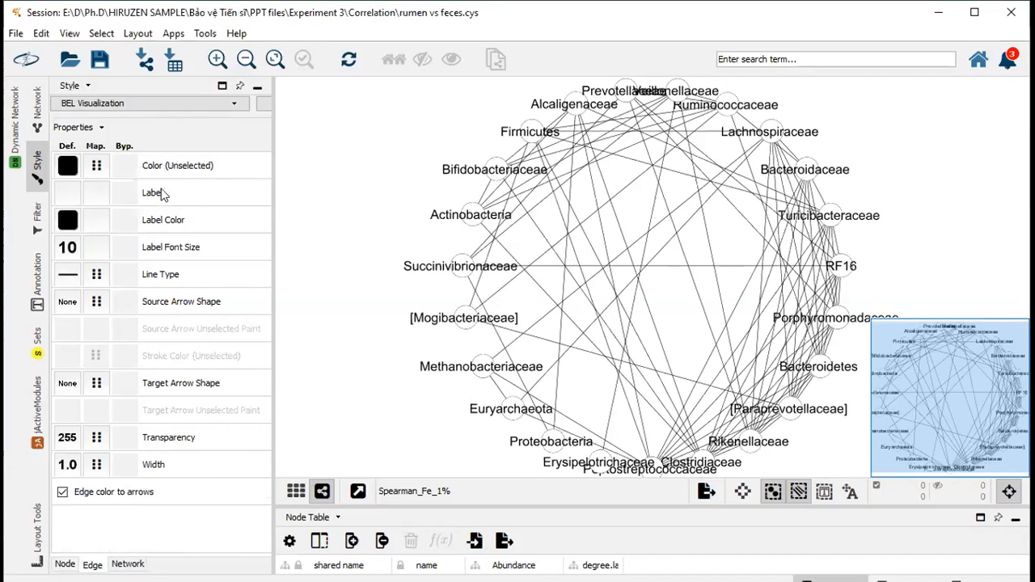
click(96, 165)
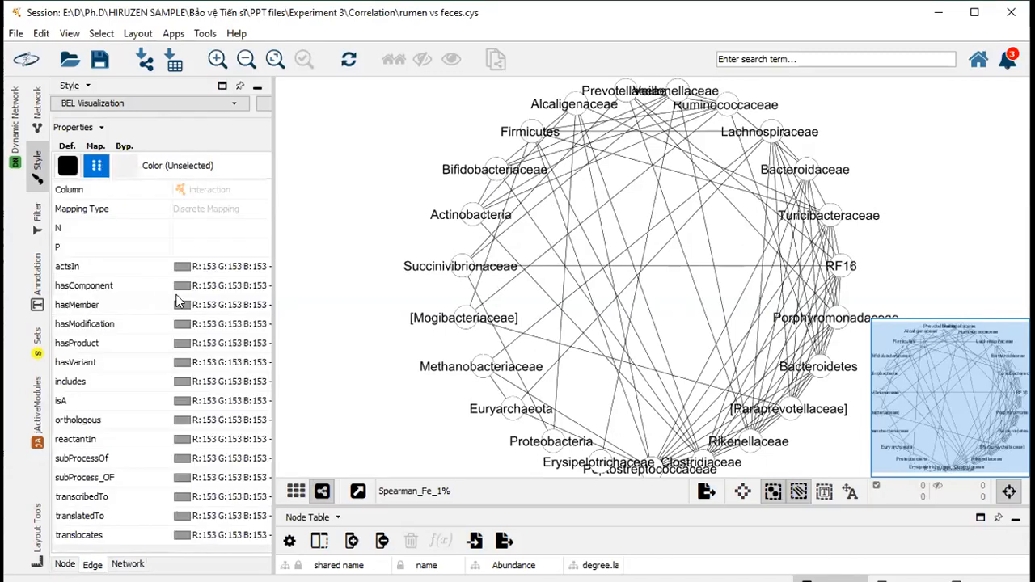
drag(276, 186, 395, 186)
click(276, 191)
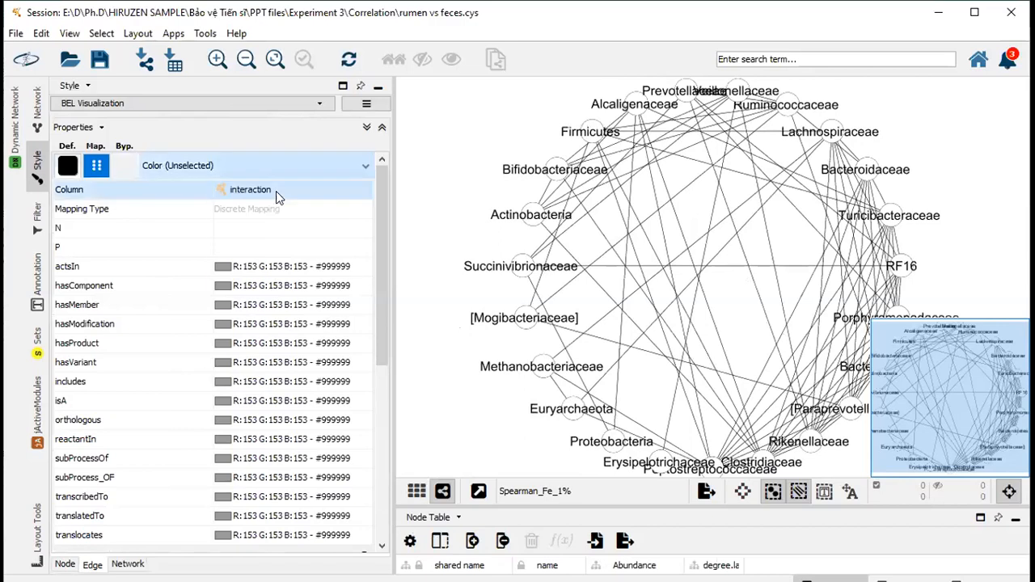
click(276, 192)
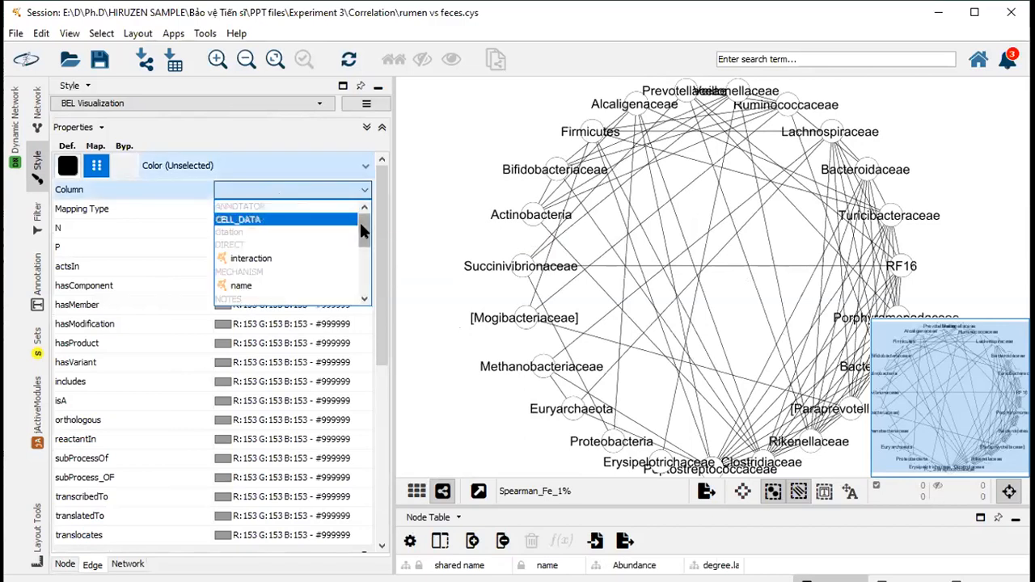
mouse_move(362, 234)
mouse_down()
mouse_move(353, 284)
mouse_move(362, 220)
mouse_up()
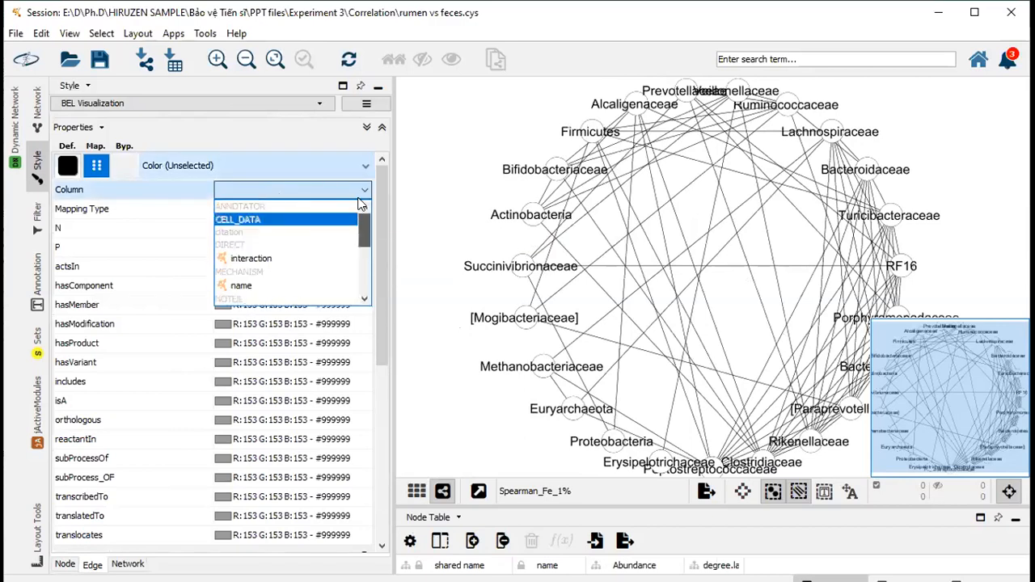
click(255, 258)
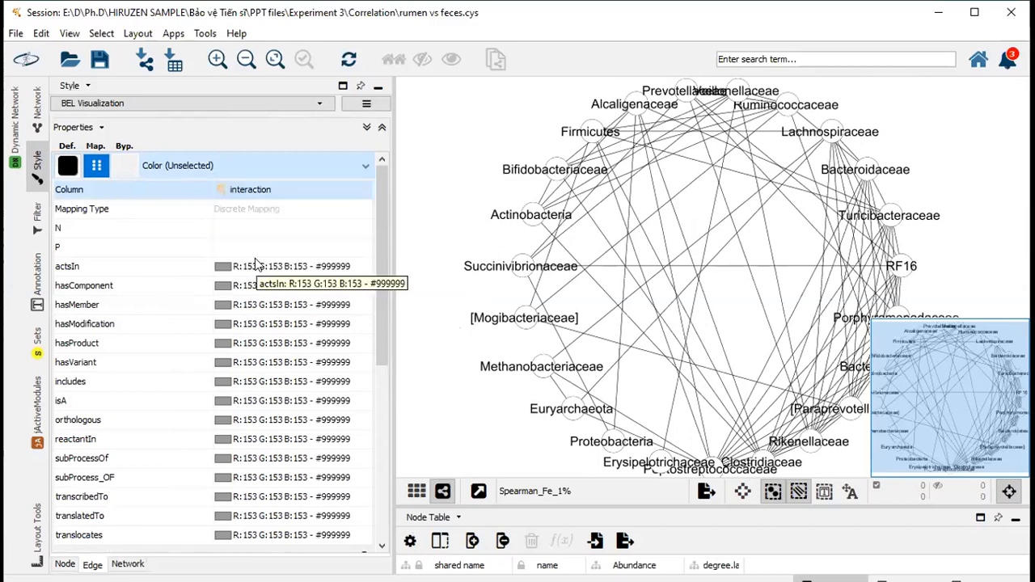
click(273, 212)
click(273, 213)
click(271, 224)
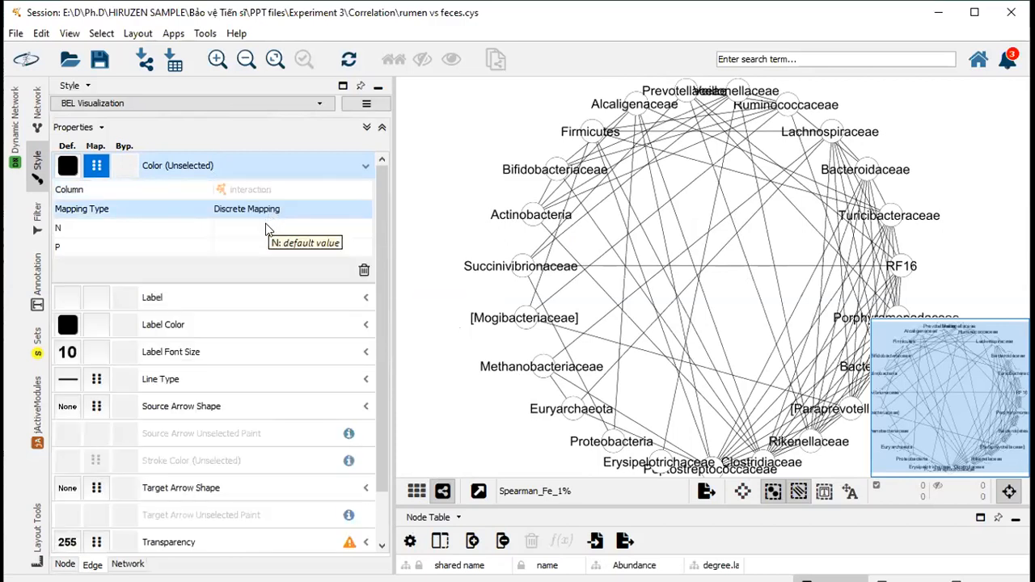
- Assign green #00FF33 to the N interaction in the edge color mapping
click(271, 230)
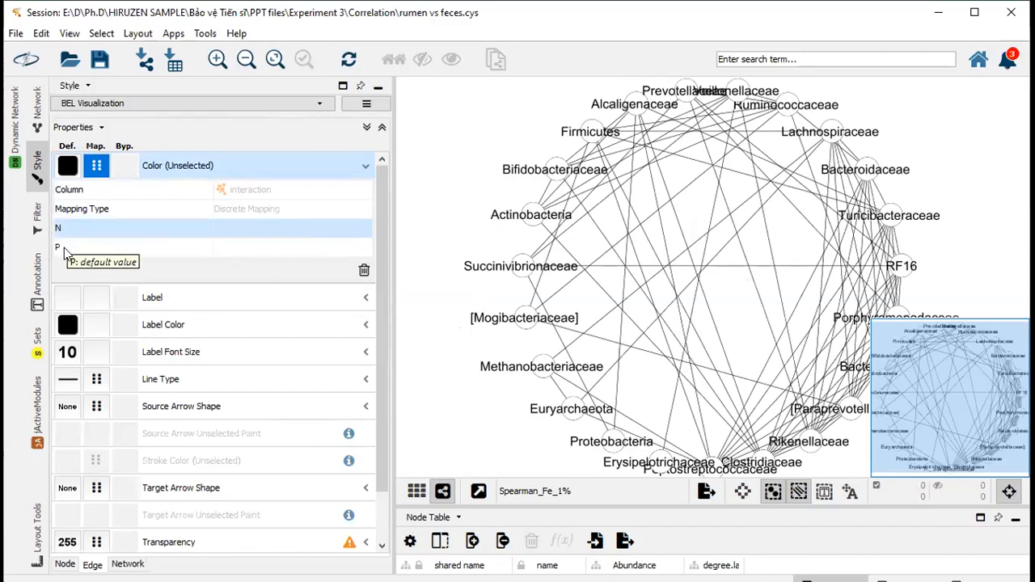
click(277, 230)
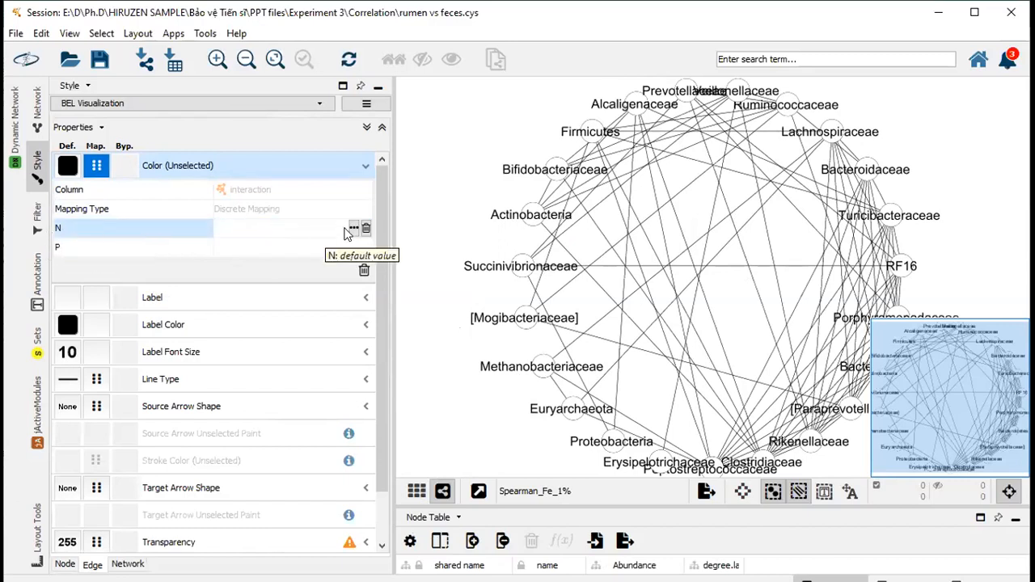
click(352, 228)
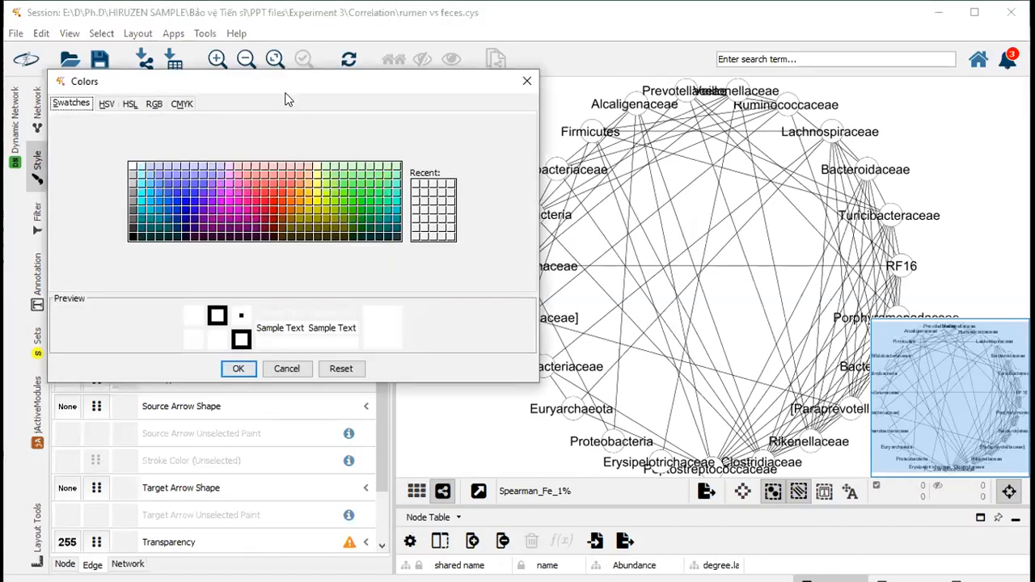
drag(293, 86, 526, 82)
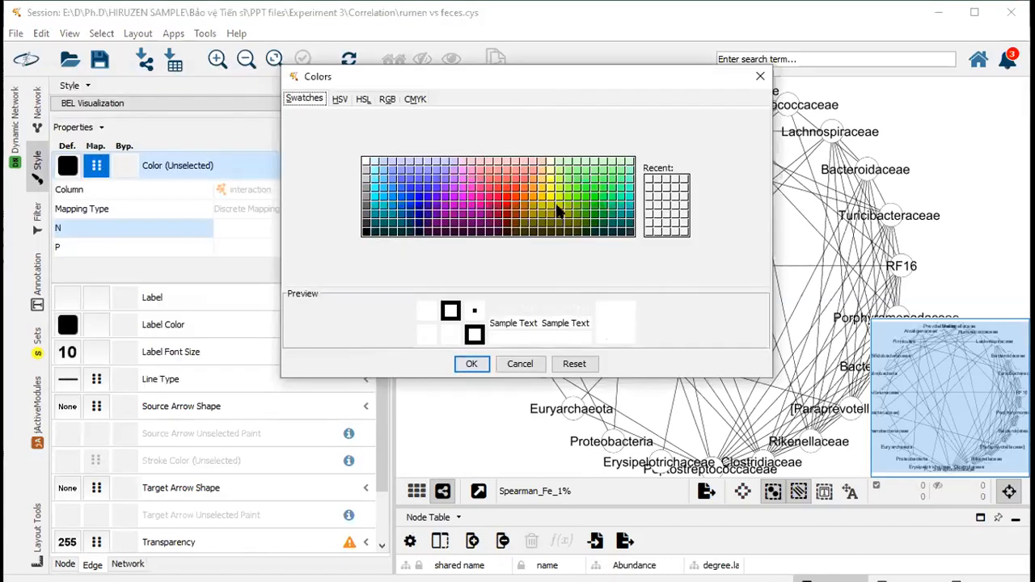
click(603, 196)
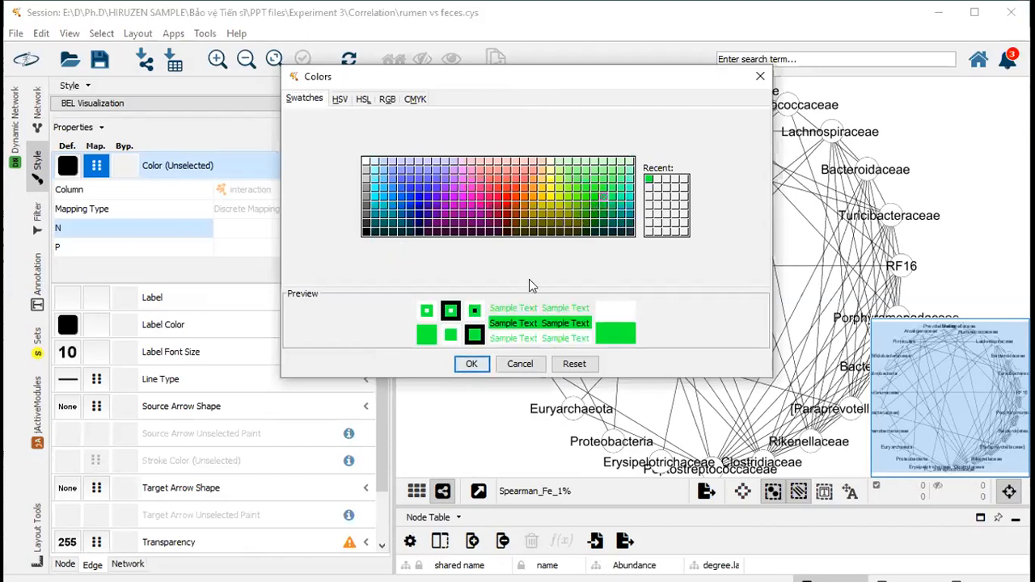
click(472, 365)
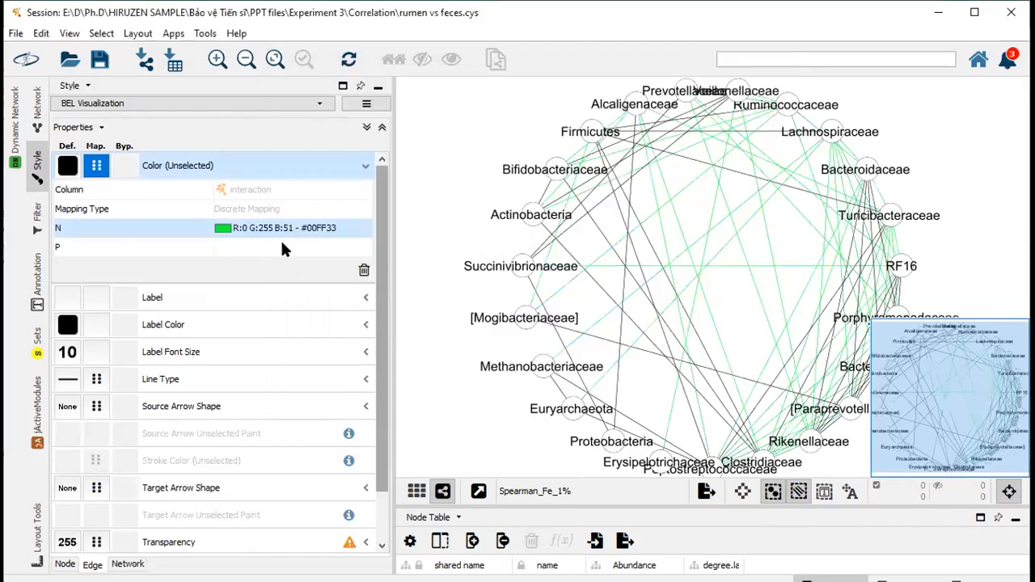
- Assign red #FF0000 to the P interaction and close the edge color mapping
click(272, 252)
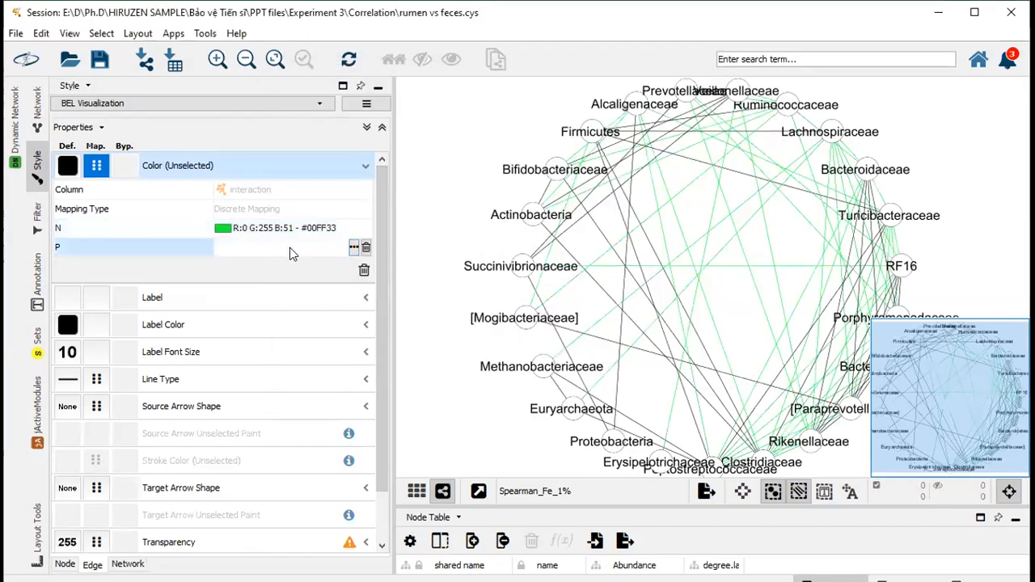
click(353, 248)
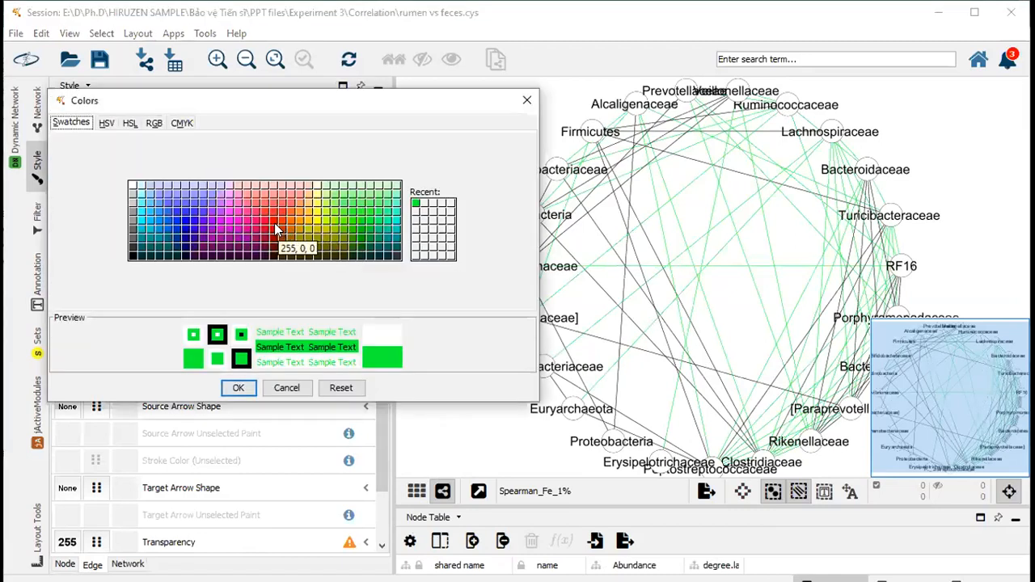
click(274, 221)
click(236, 394)
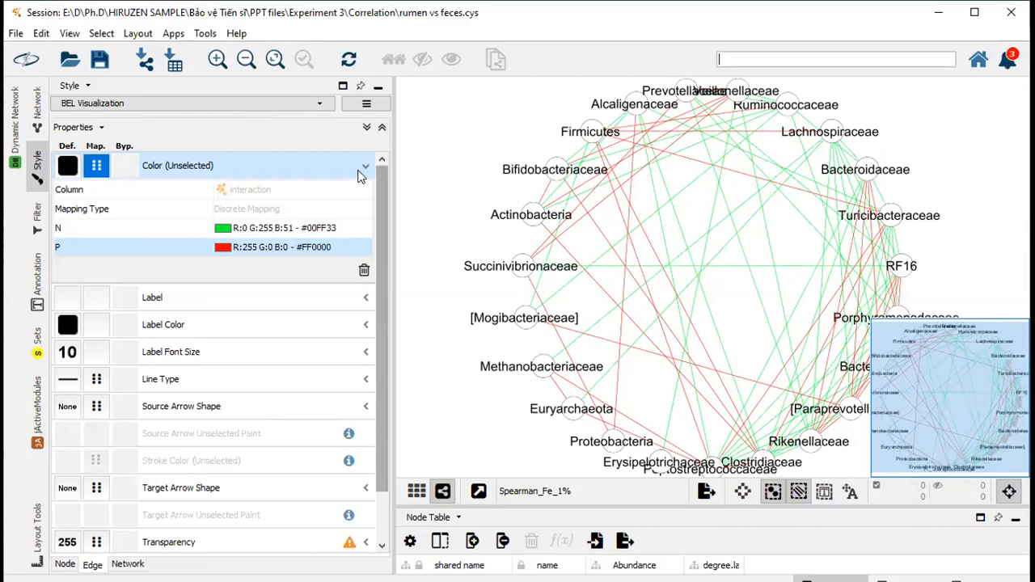
click(364, 167)
- Remove the existing discrete interaction mapping from the edge width property
mouse_move(479, 285)
mouse_down()
mouse_move(461, 271)
mouse_move(460, 286)
mouse_up()
scroll(465, 293, down, 2)
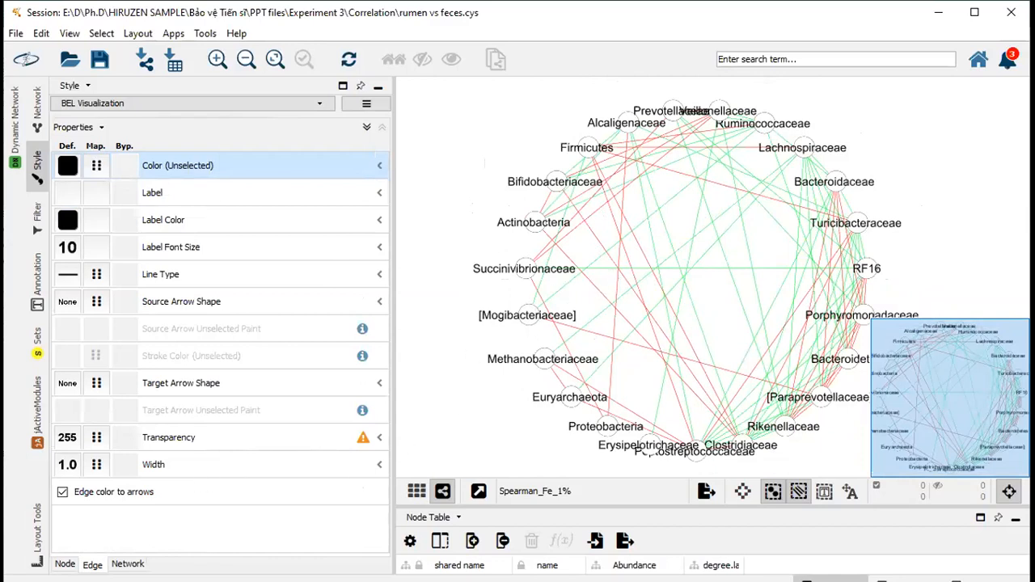
click(378, 471)
scroll(378, 390, down, 5)
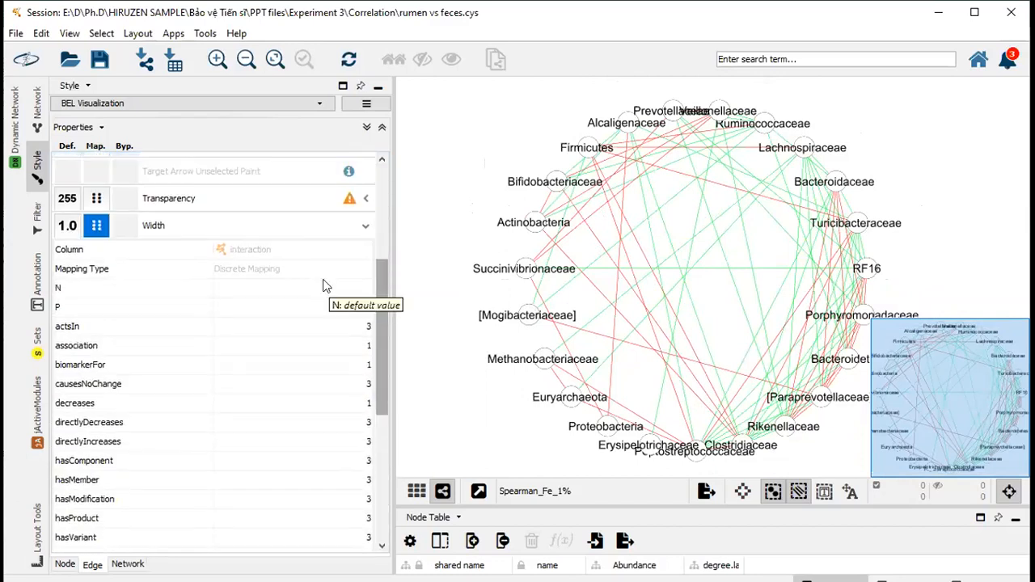
drag(378, 288, 366, 461)
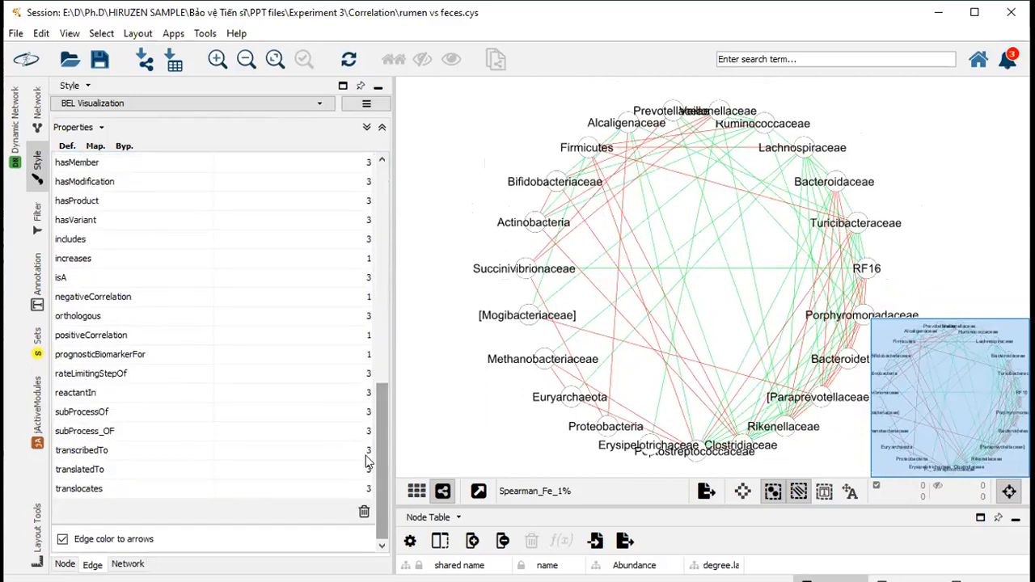
click(364, 511)
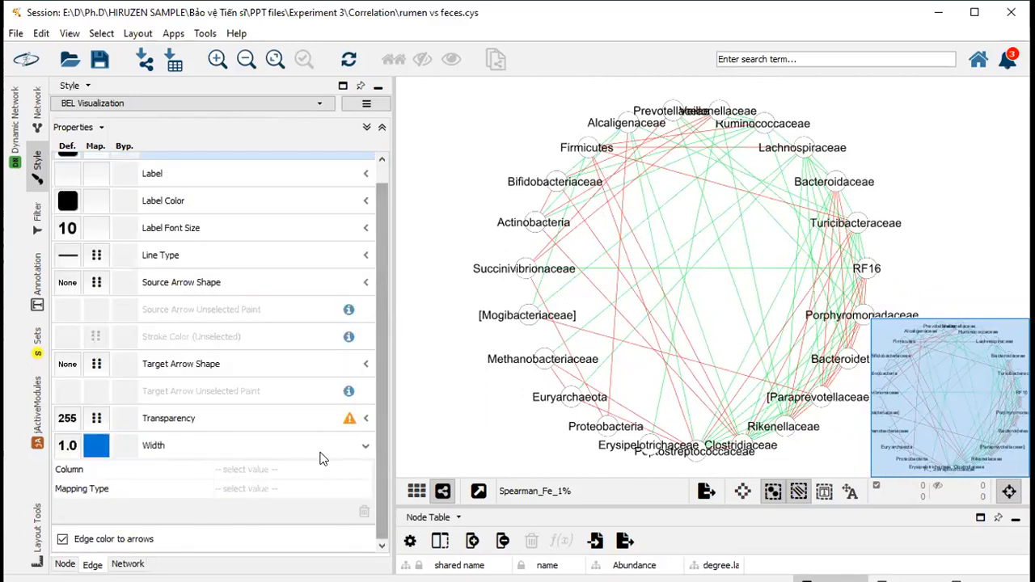
click(365, 445)
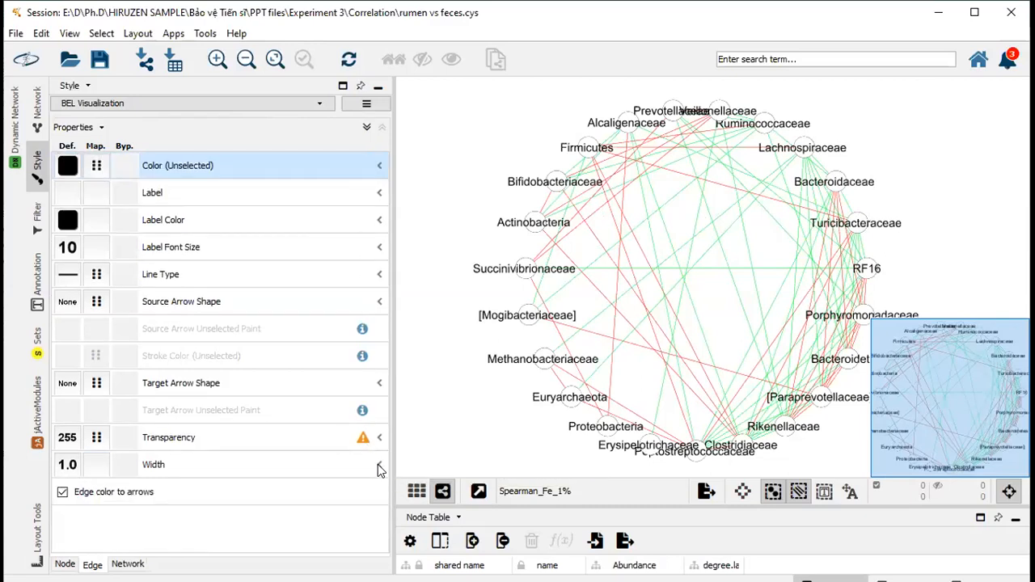
- Map the edge width to the Spearman |ρ| column with Continuous Mapping
click(379, 468)
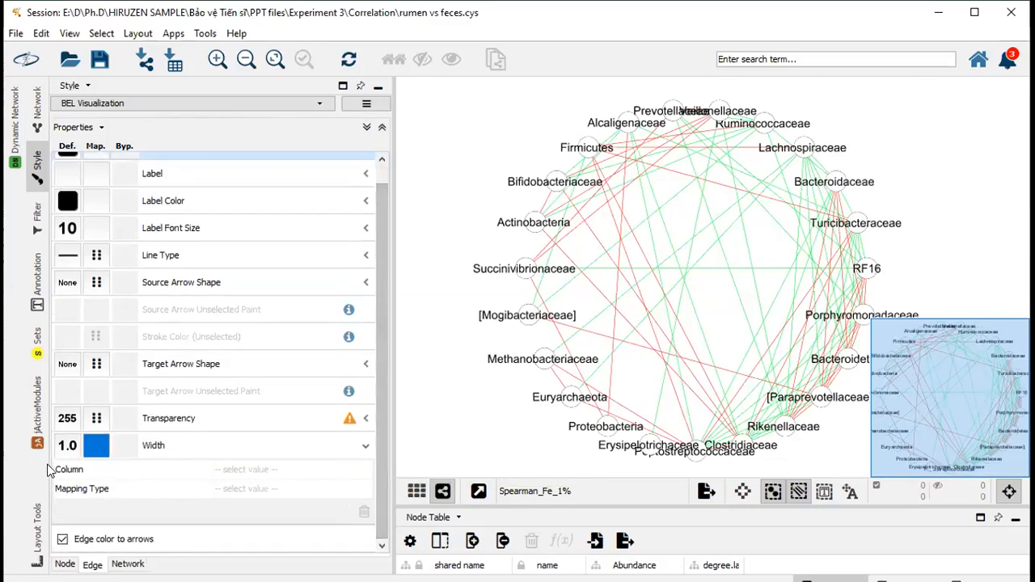
click(262, 470)
click(267, 470)
drag(362, 370, 364, 431)
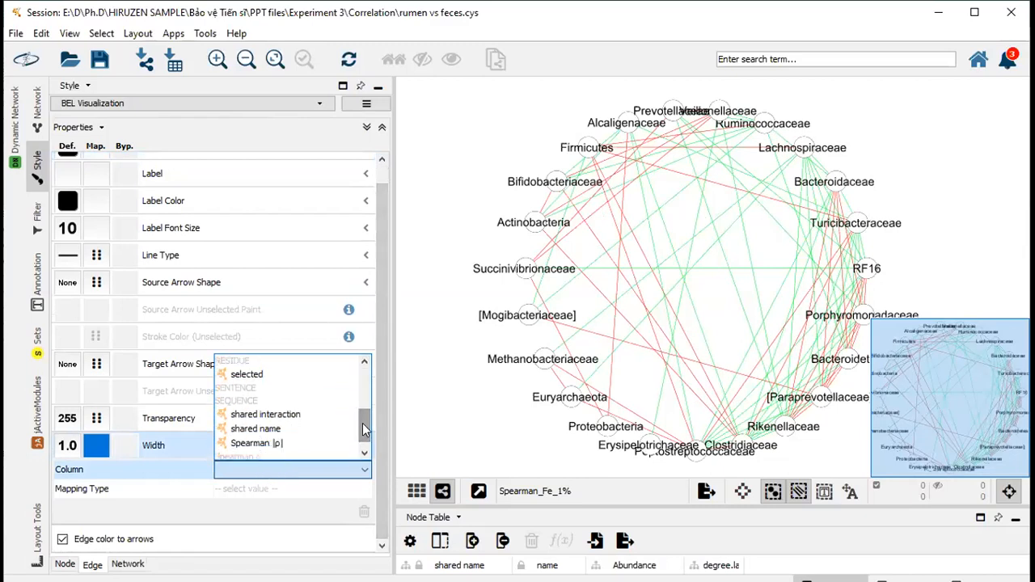
click(254, 429)
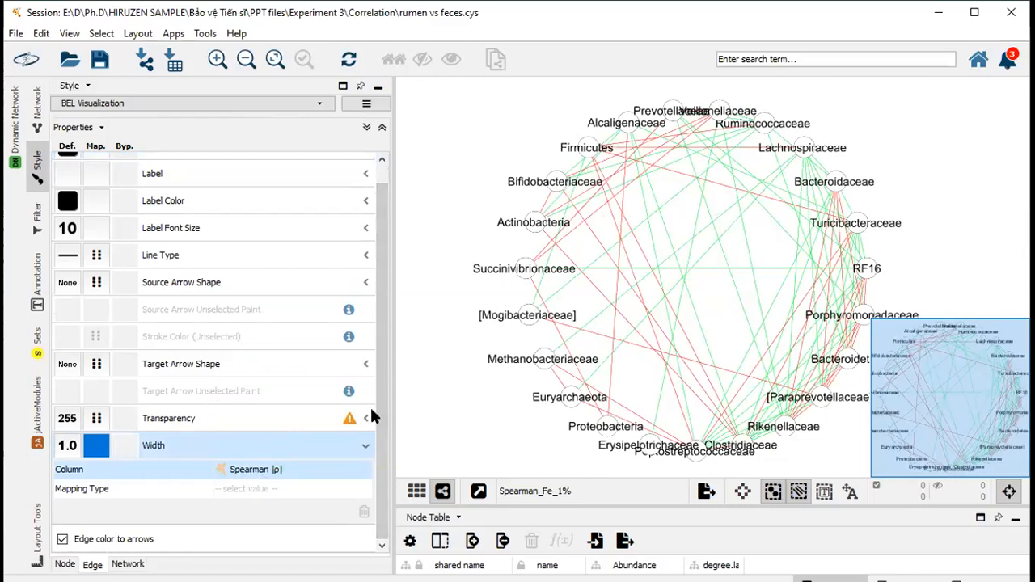
click(285, 490)
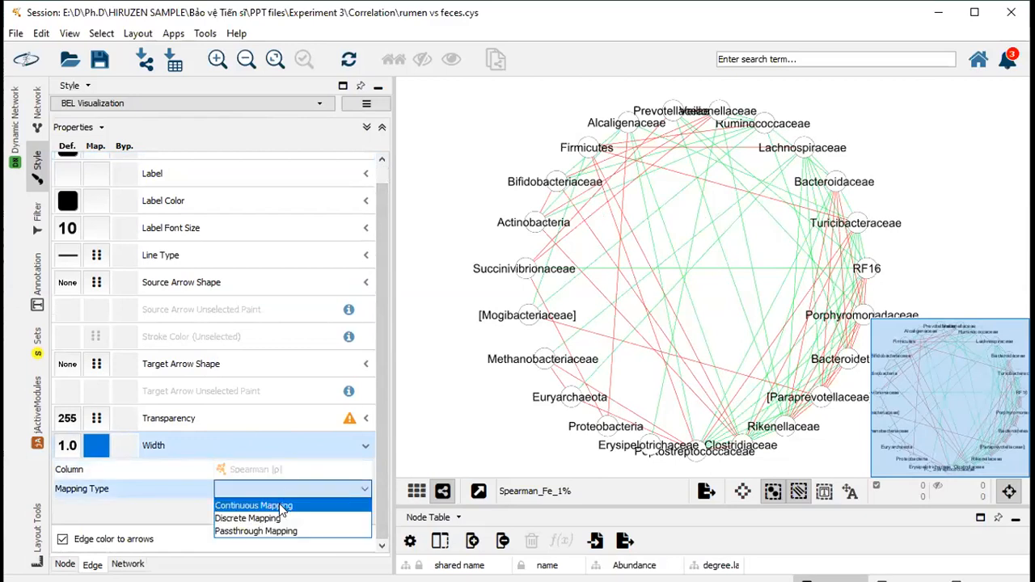
click(283, 507)
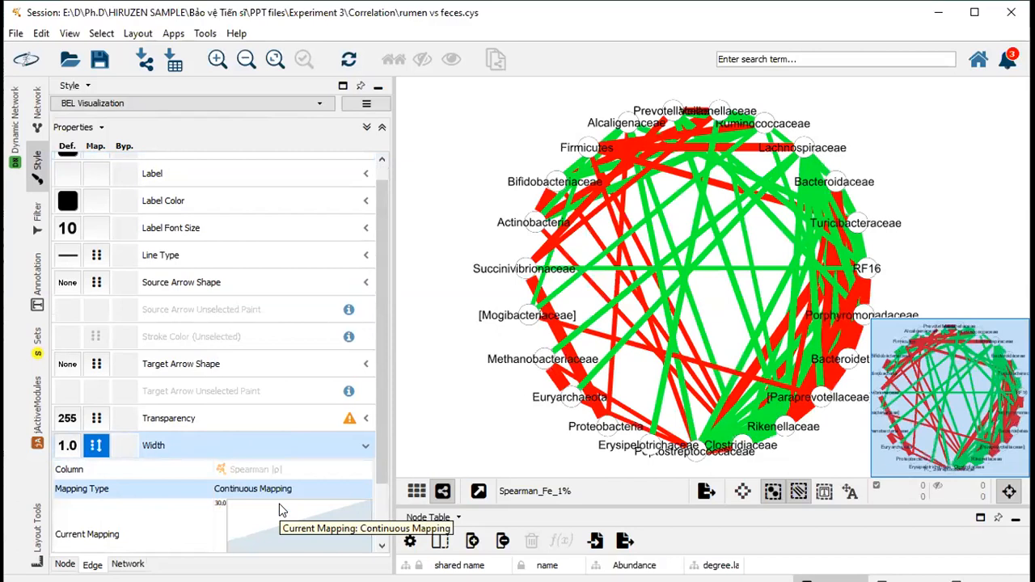
- In the continuous edge width mapping, set the width at the minimum Spearman |ρ| handle to 1
drag(378, 328, 380, 395)
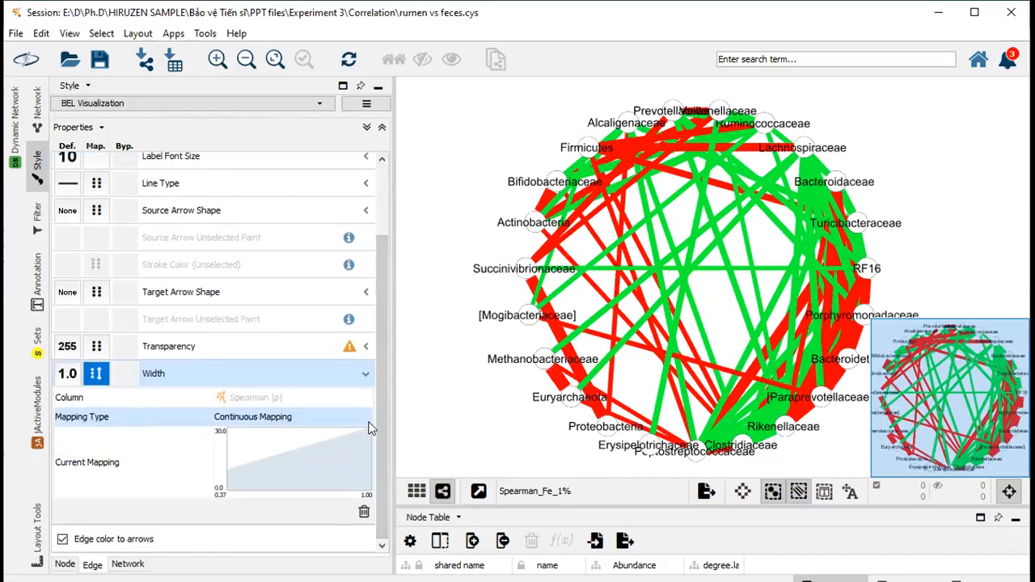
click(288, 455)
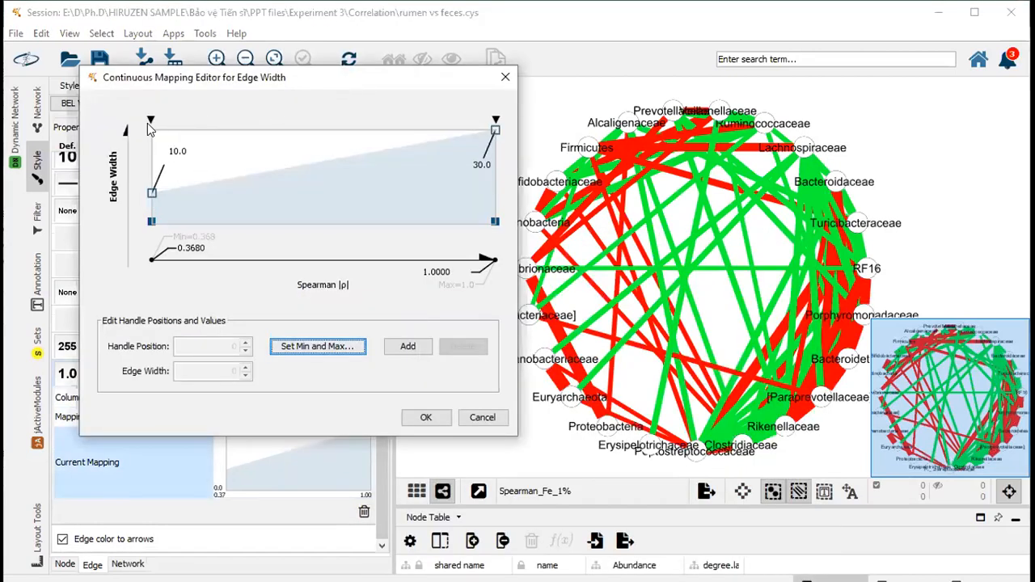
click(150, 122)
double_click(232, 370)
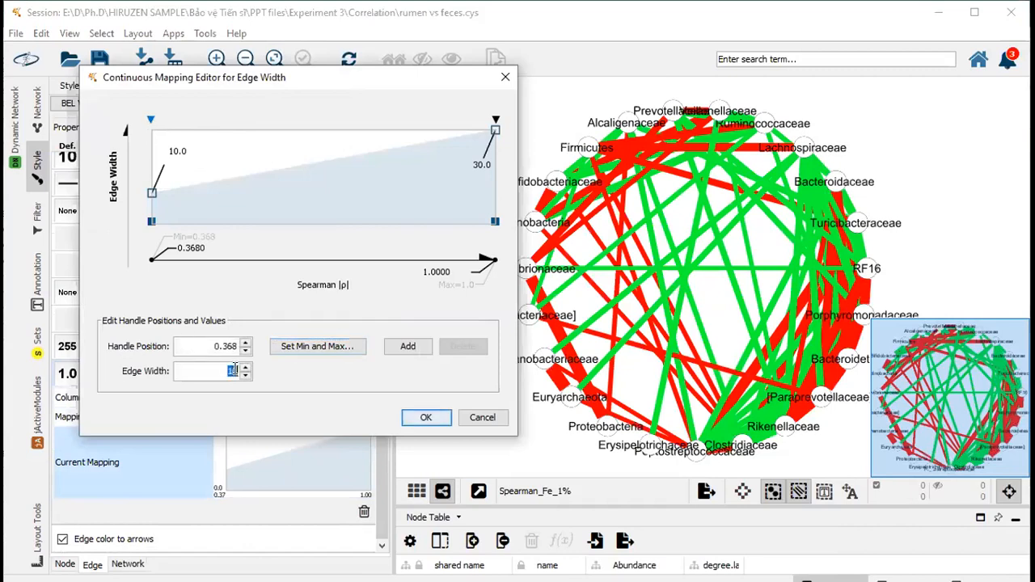
text(1)
key(Return)
- Set the edge width at the maximum Spearman |ρ| handle to 7 and apply the mapping
click(495, 121)
double_click(233, 370)
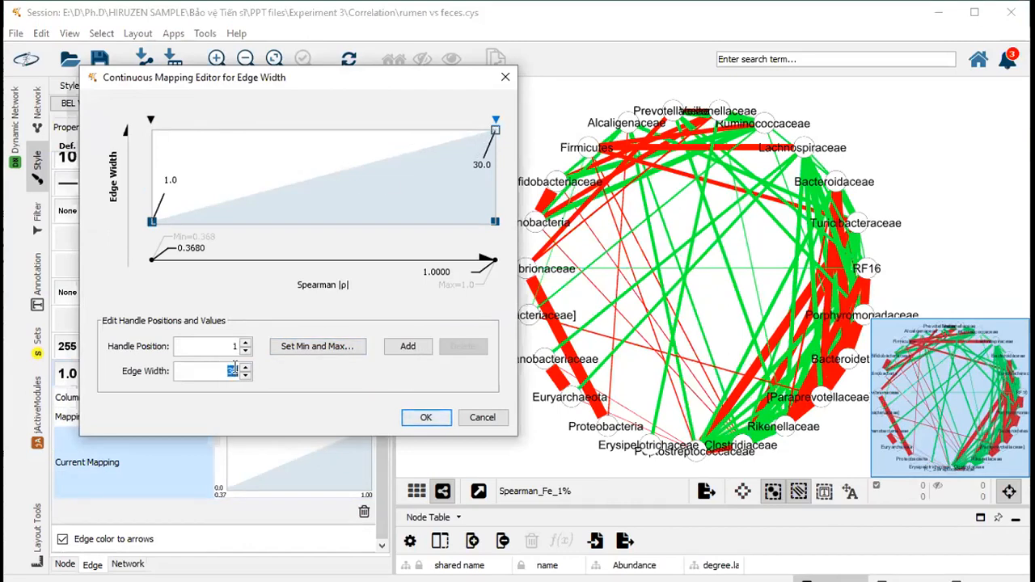
text(7)
key(Return)
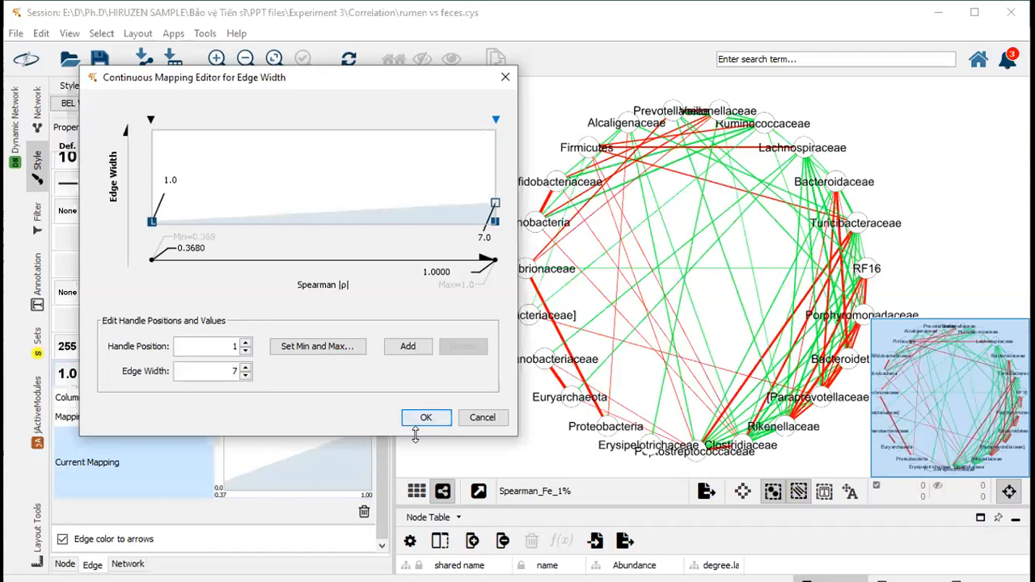
click(420, 418)
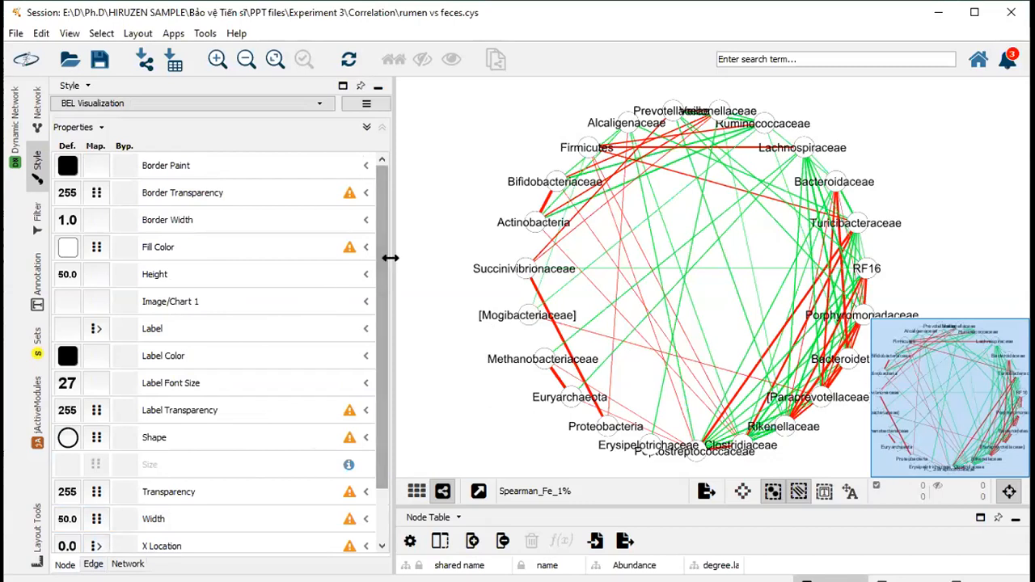
- Expand the node height property and remove the existing bel_function_type discrete mapping from the node width
drag(381, 260, 389, 238)
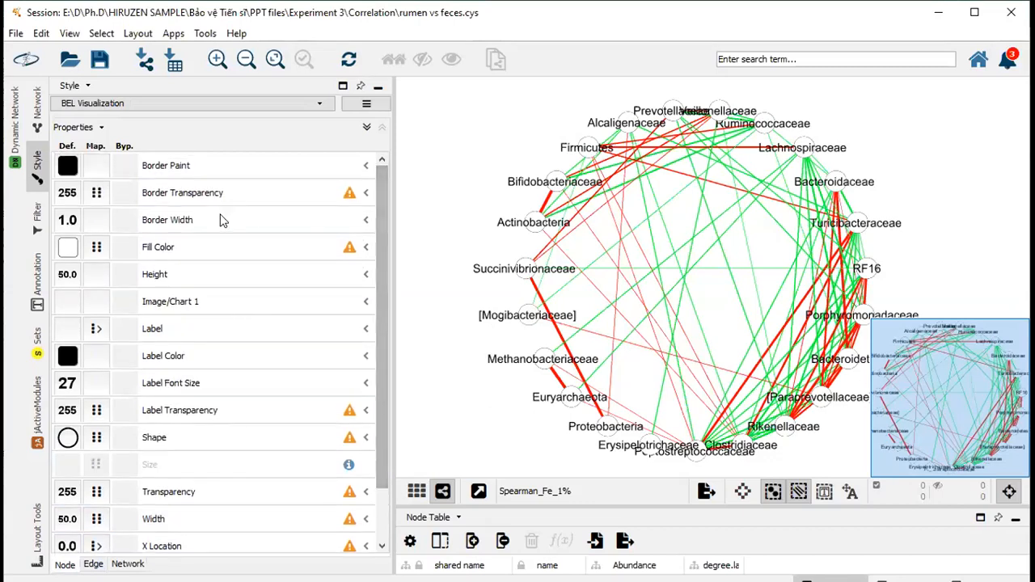
click(366, 275)
scroll(323, 275, down, 1)
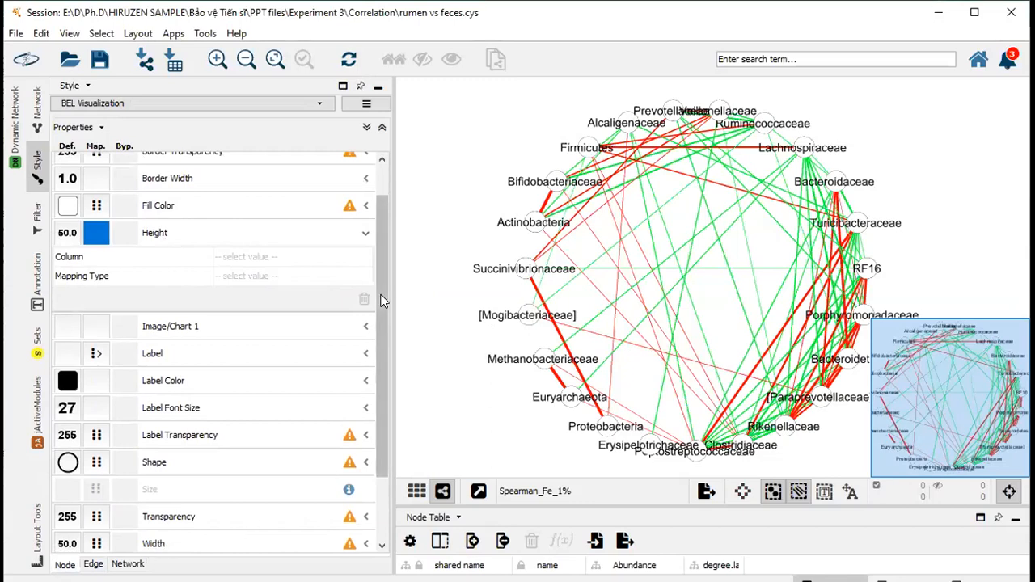
scroll(383, 300, down, 2)
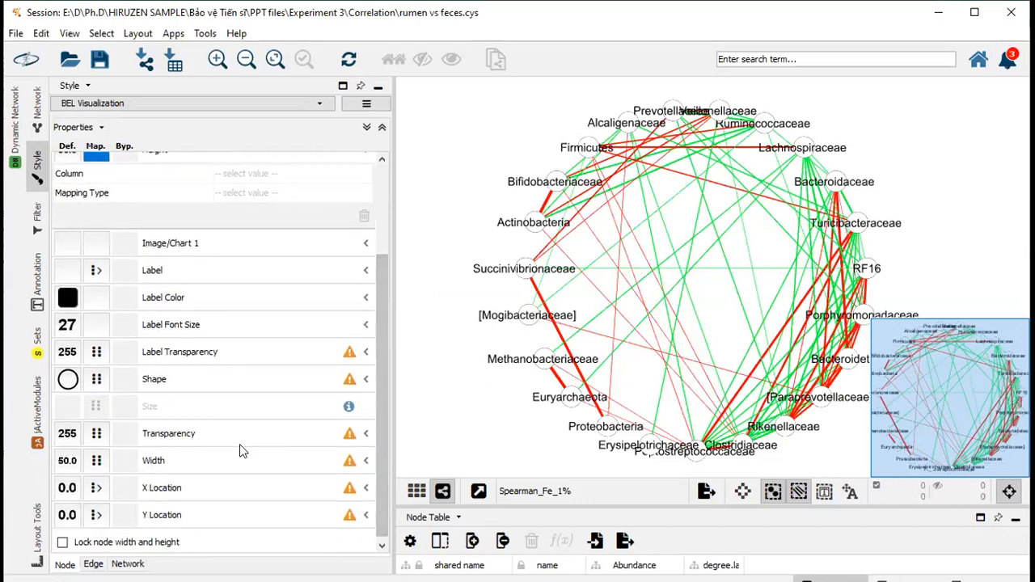
click(366, 460)
scroll(384, 317, down, 6)
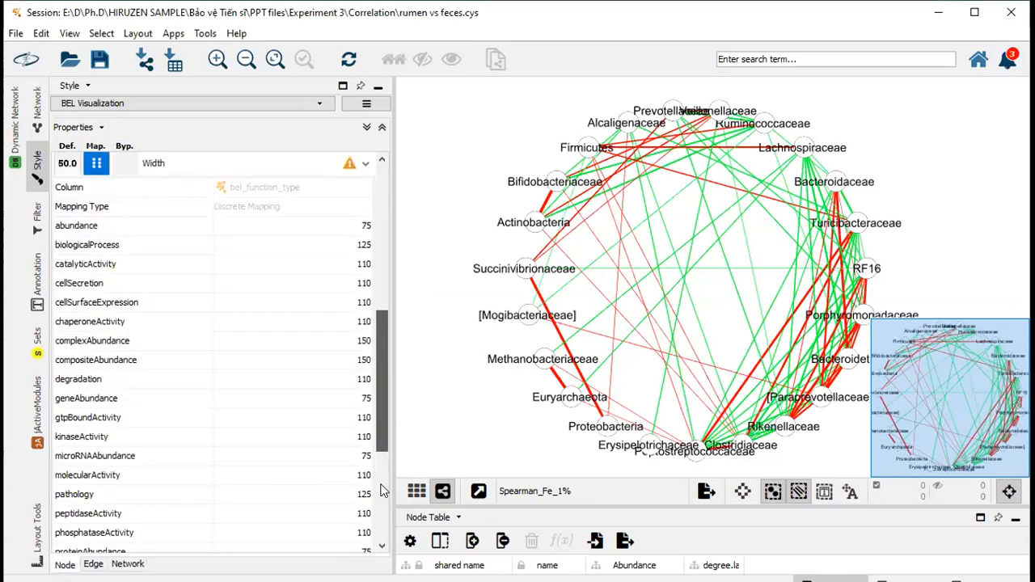
scroll(383, 491, down, 5)
click(365, 460)
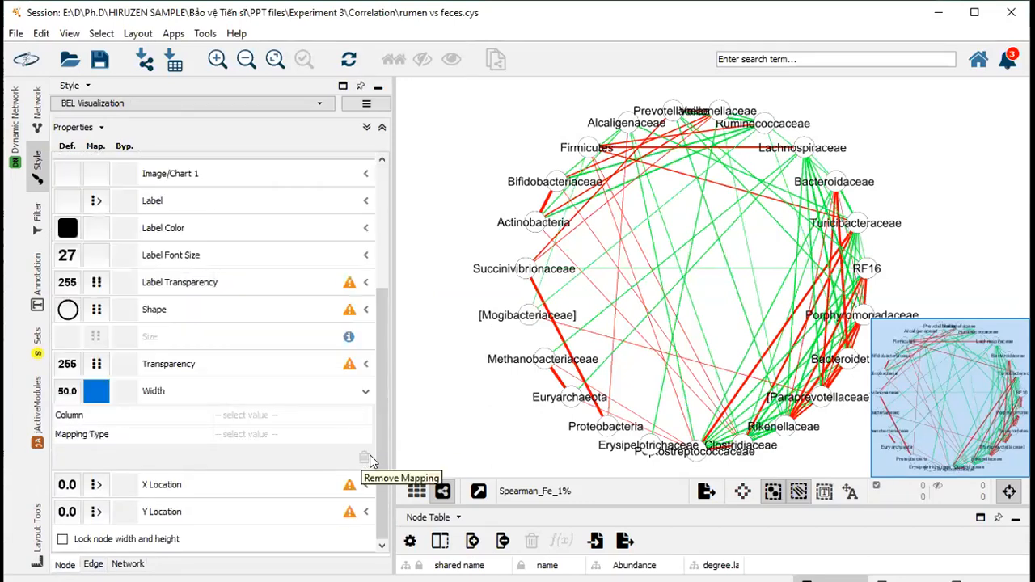
- Map the node height to the Abundance column with Continuous Mapping
scroll(384, 448, up, 5)
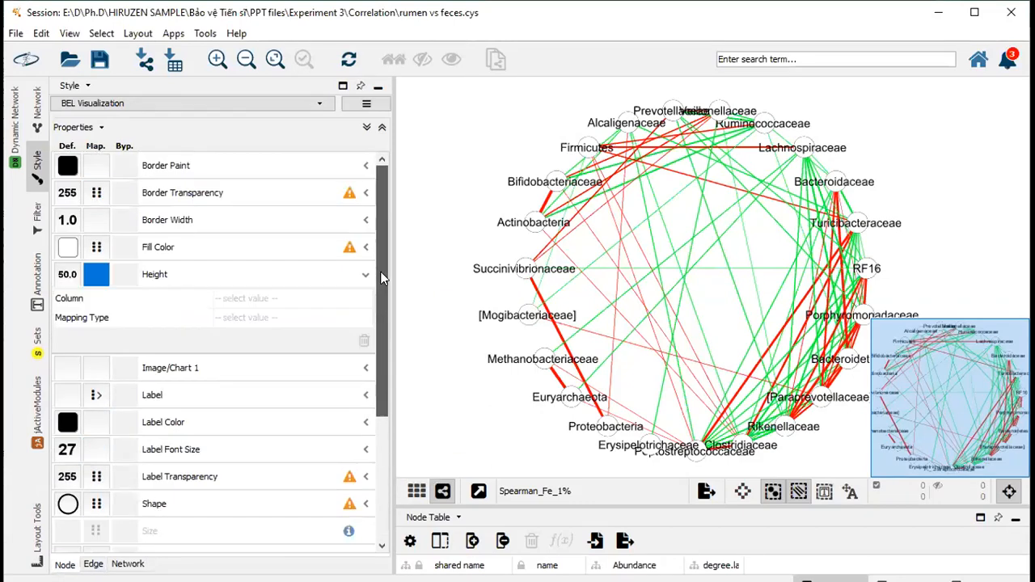
click(261, 299)
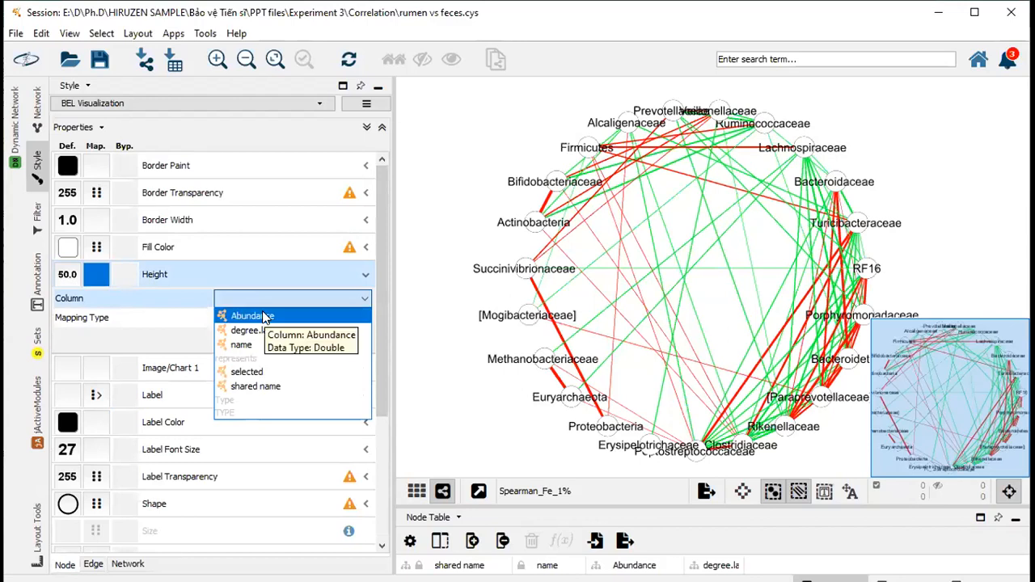
click(263, 317)
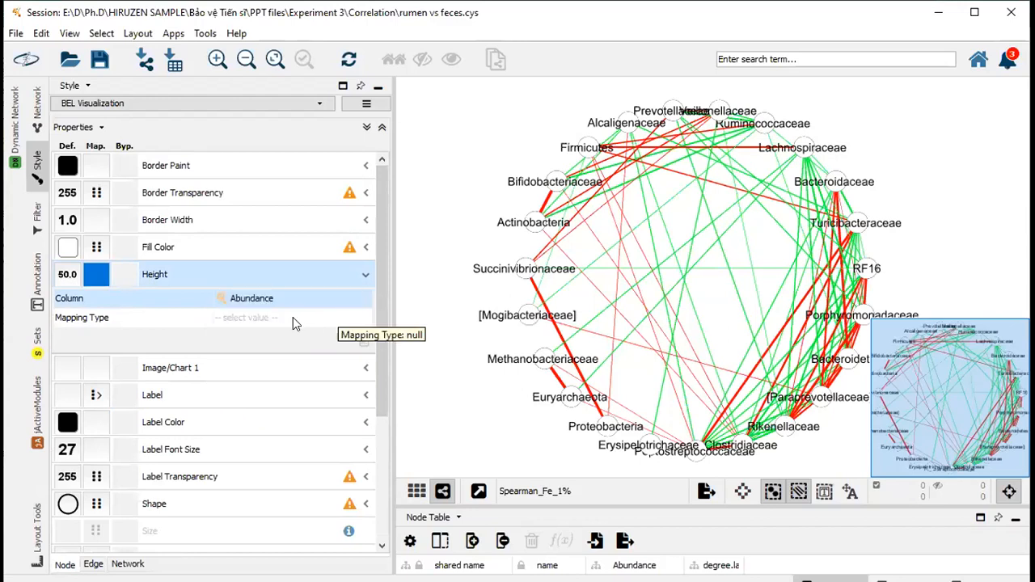
click(292, 317)
click(274, 333)
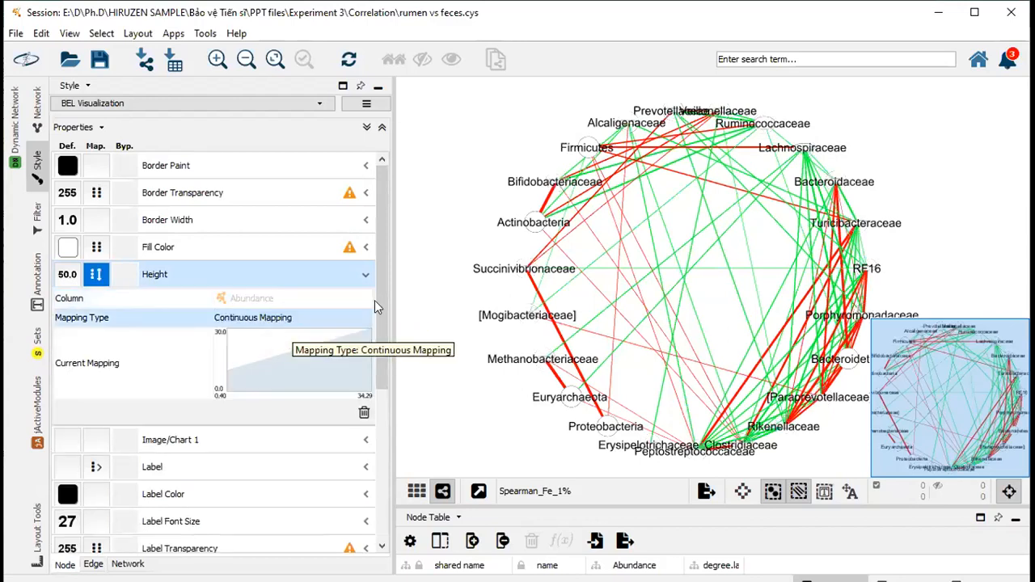
- Map the node width to the Abundance column with Continuous Mapping
scroll(380, 283, down, 5)
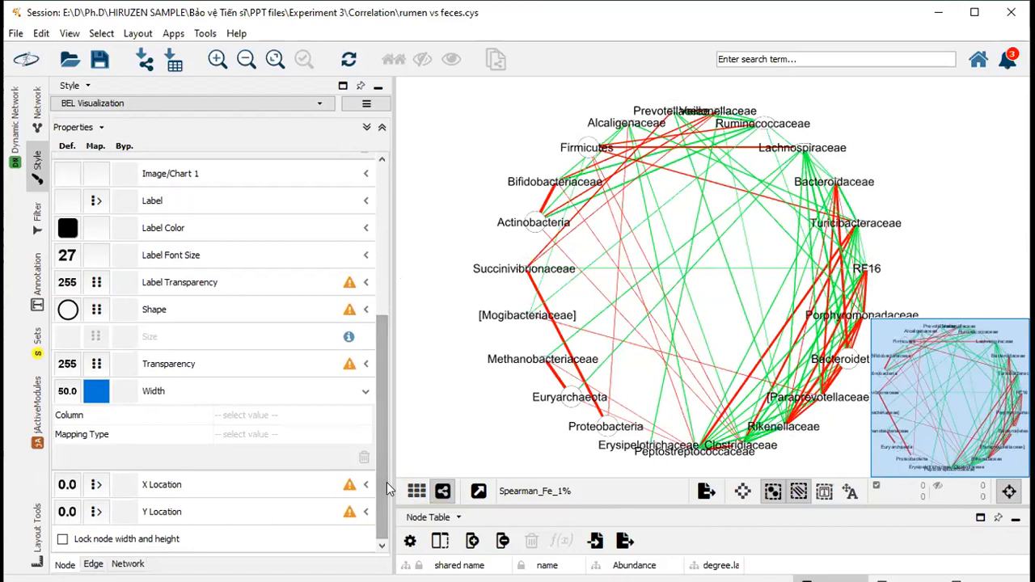
click(300, 415)
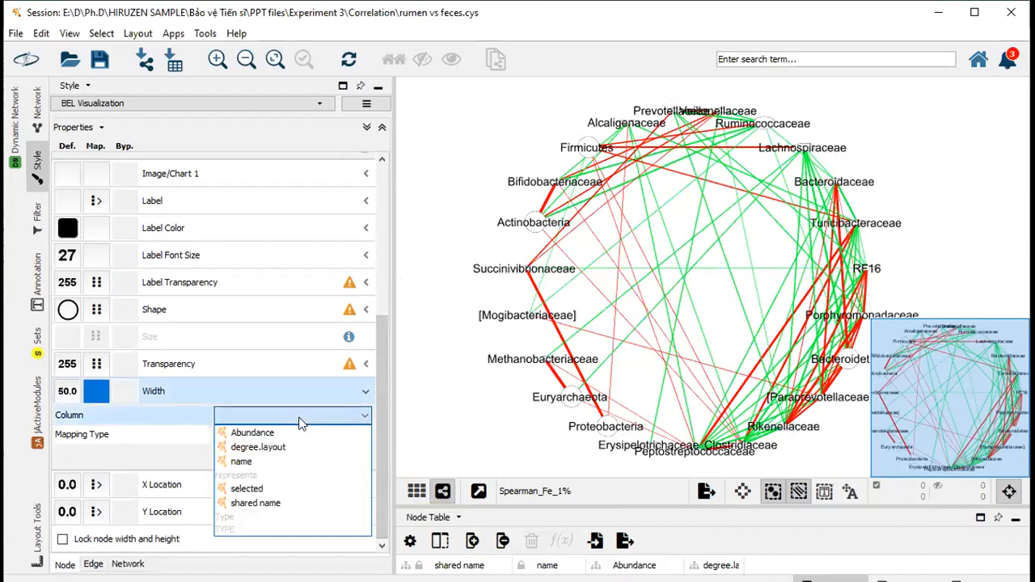
click(257, 430)
click(282, 435)
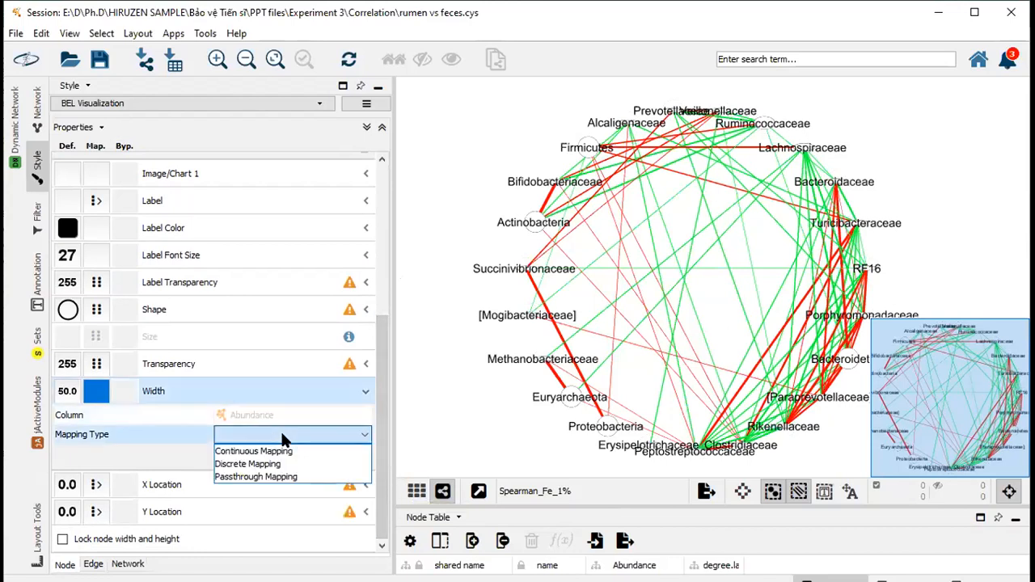
click(278, 446)
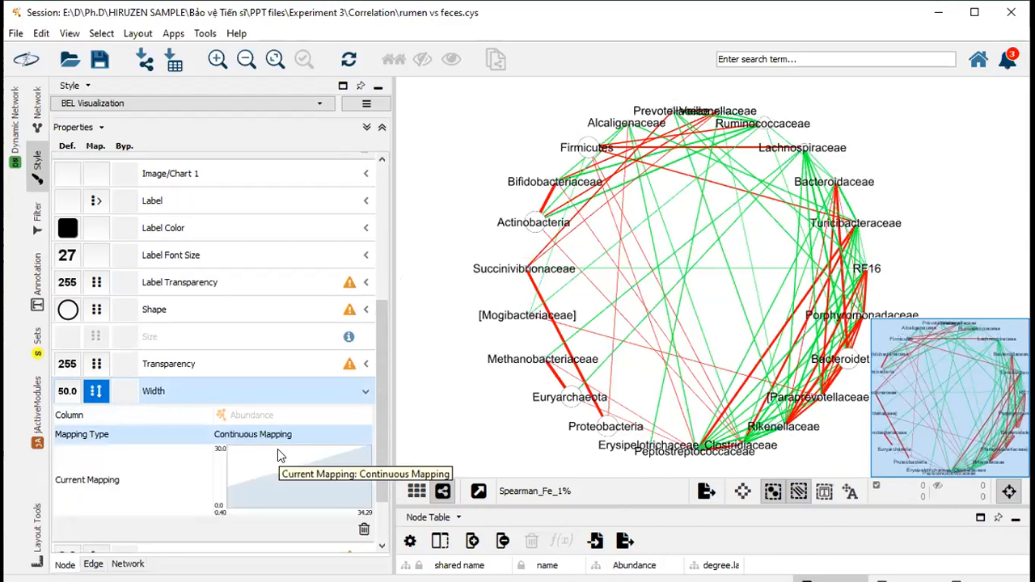
- Set the default node fill color to orange
drag(386, 397, 396, 234)
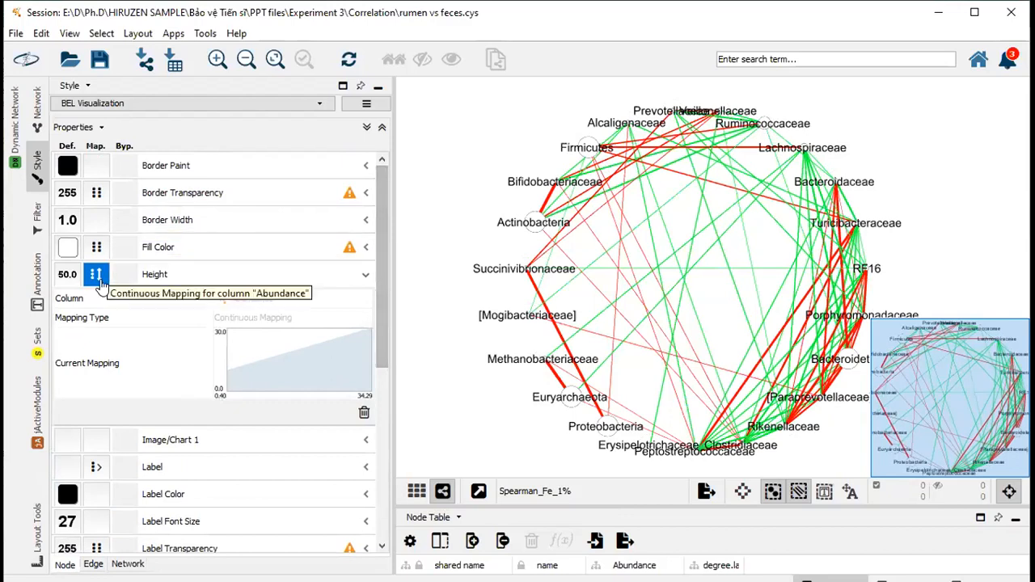
click(68, 247)
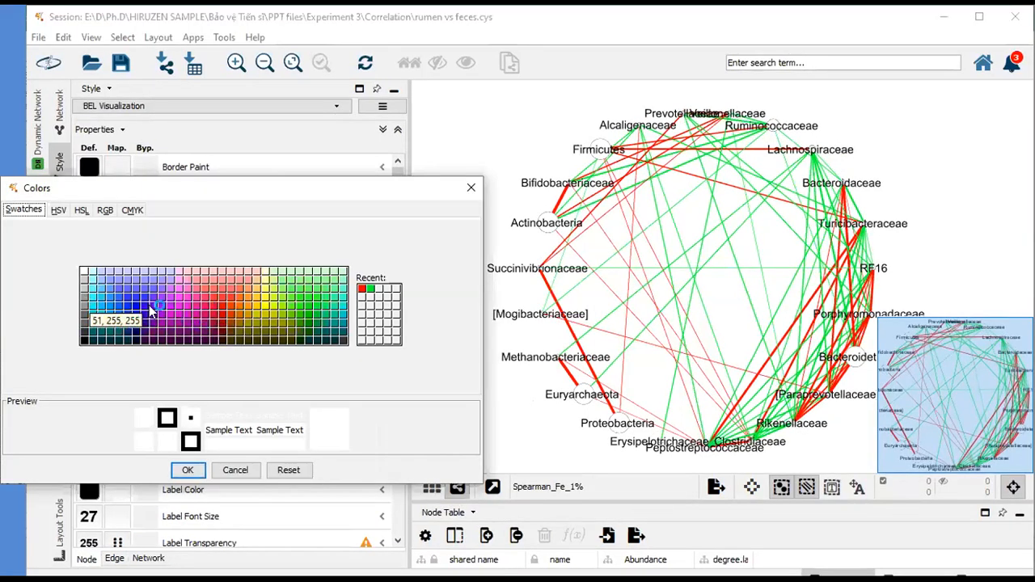
click(248, 308)
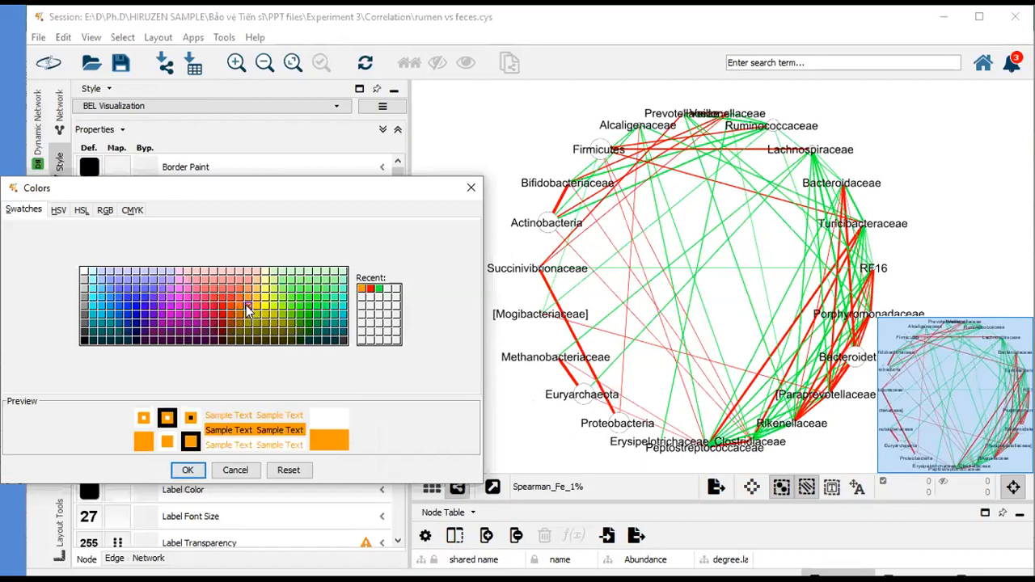
click(187, 470)
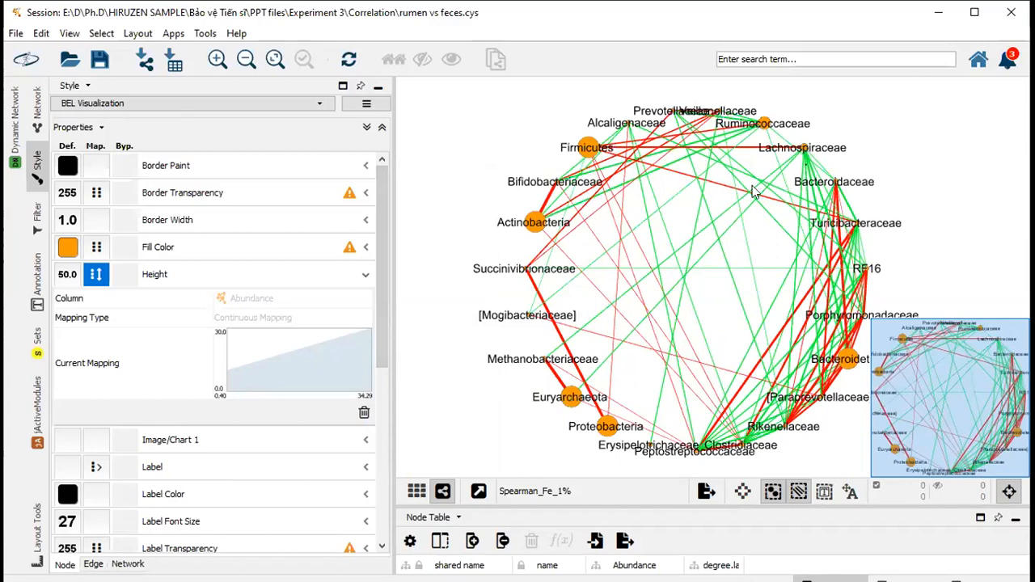
- In the continuous node height mapping, set the height at the minimum Abundance handle to 30
scroll(380, 297, down, 2)
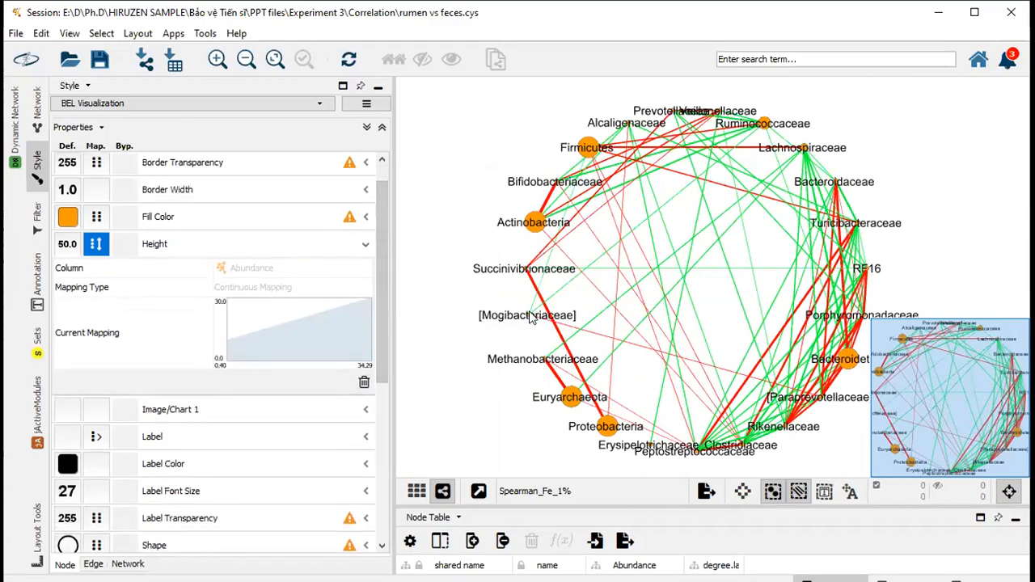
click(262, 323)
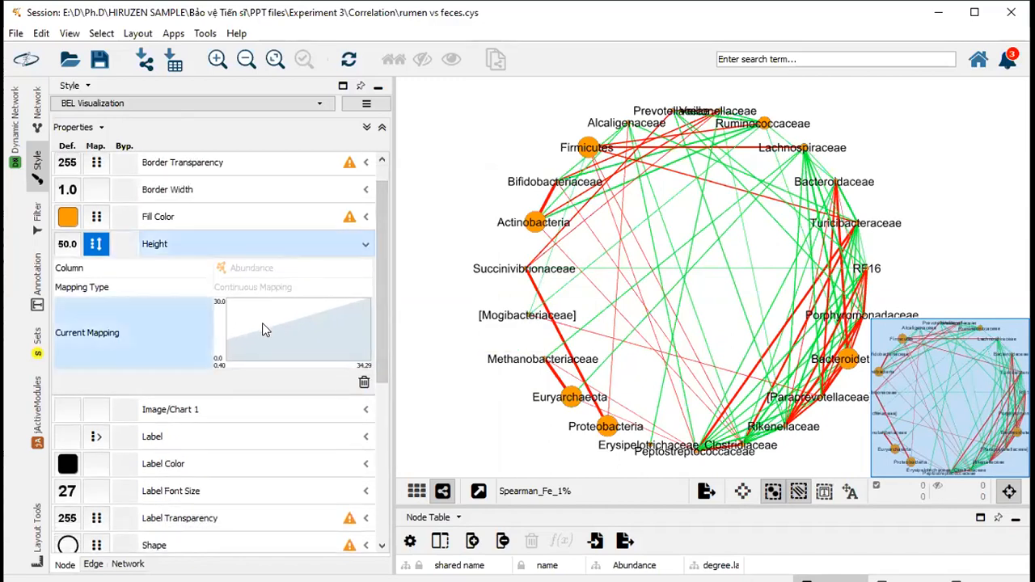
click(262, 323)
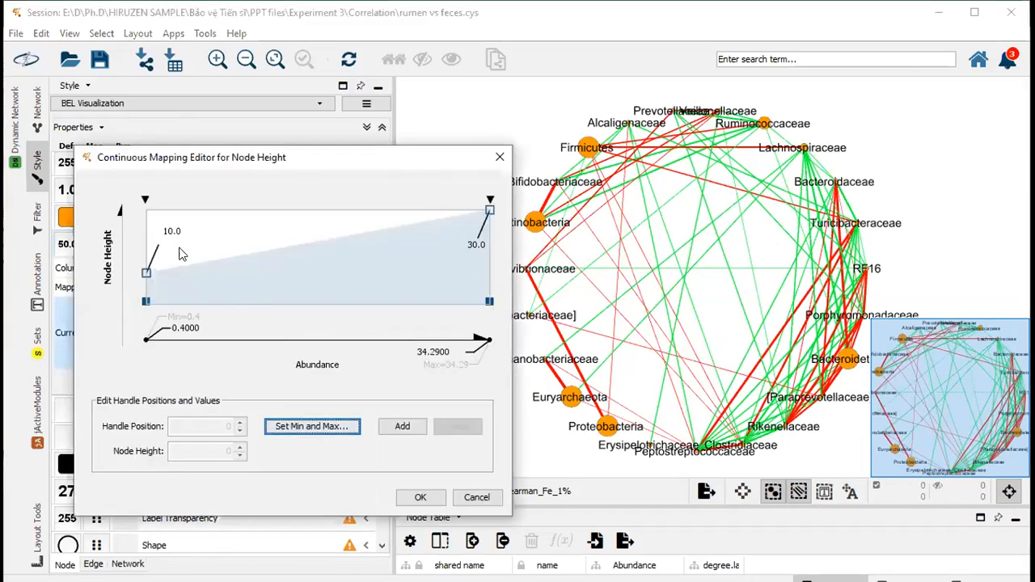
click(144, 199)
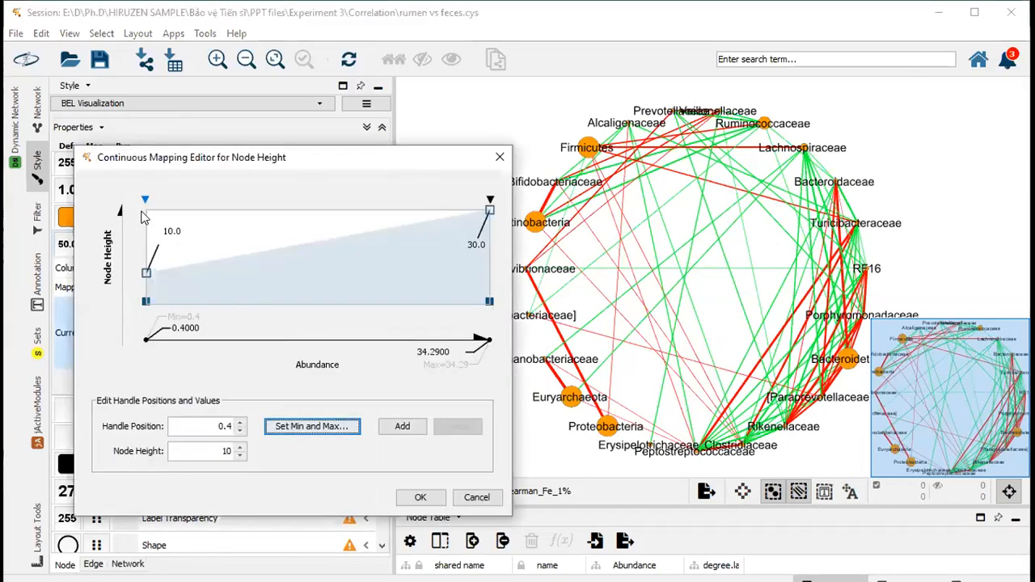
double_click(218, 452)
text(30)
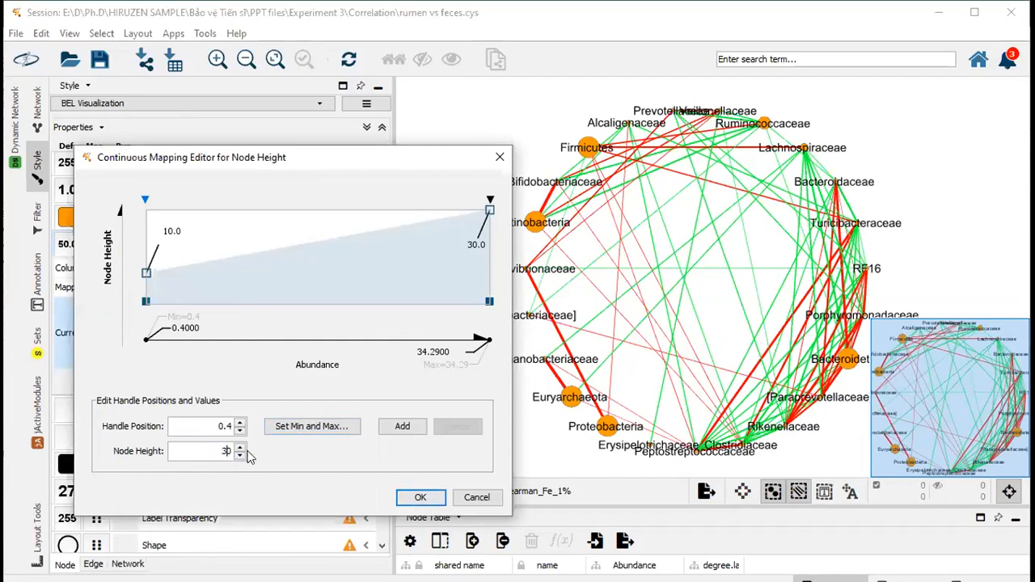
key(Return)
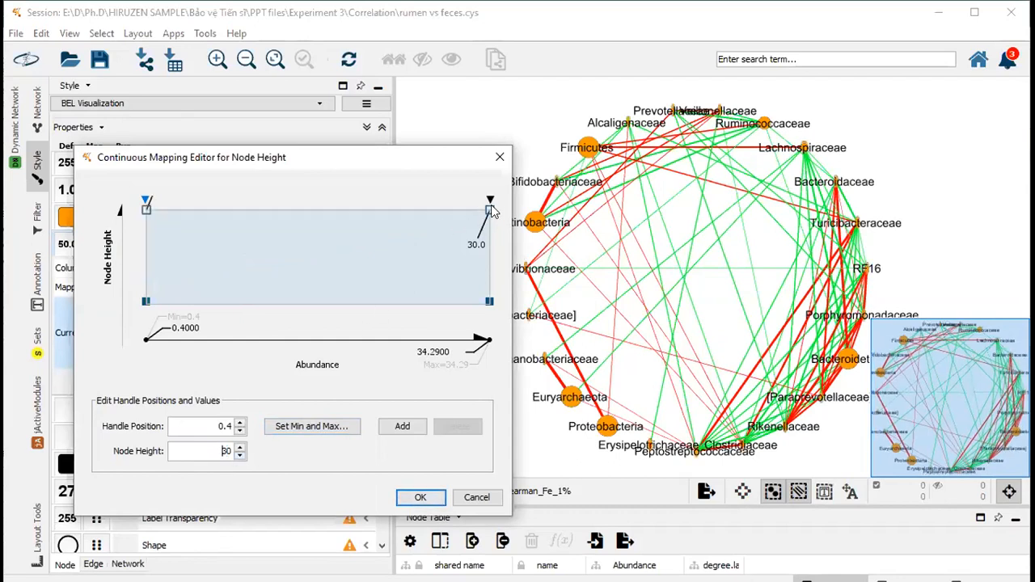
- Set the node height at the maximum Abundance handle to 80 and apply the mapping
click(491, 204)
double_click(225, 451)
text(80)
key(Return)
click(419, 498)
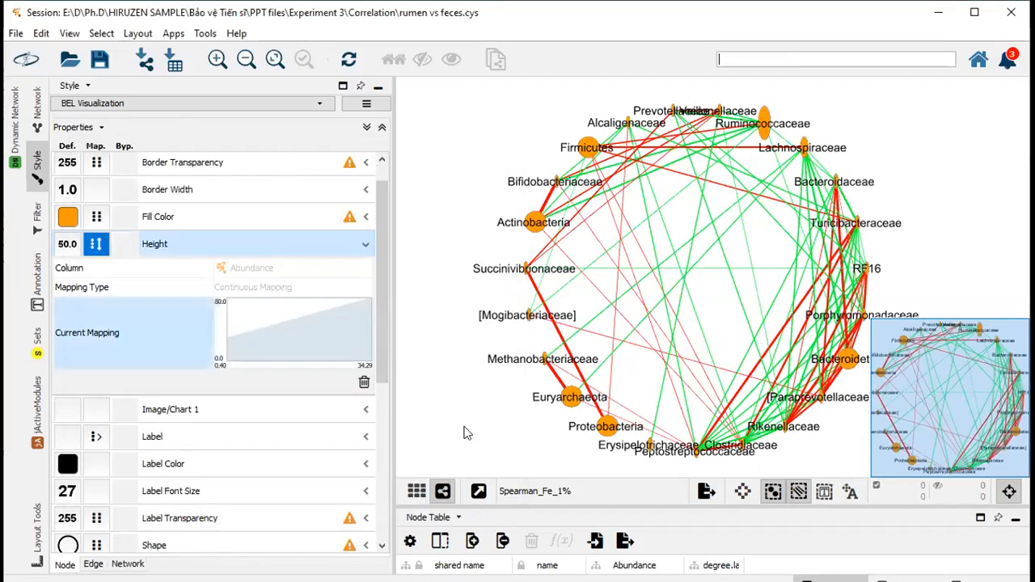
- In the continuous node width mapping, set the width at the minimum Abundance handle to 30
drag(380, 311, 377, 470)
click(313, 419)
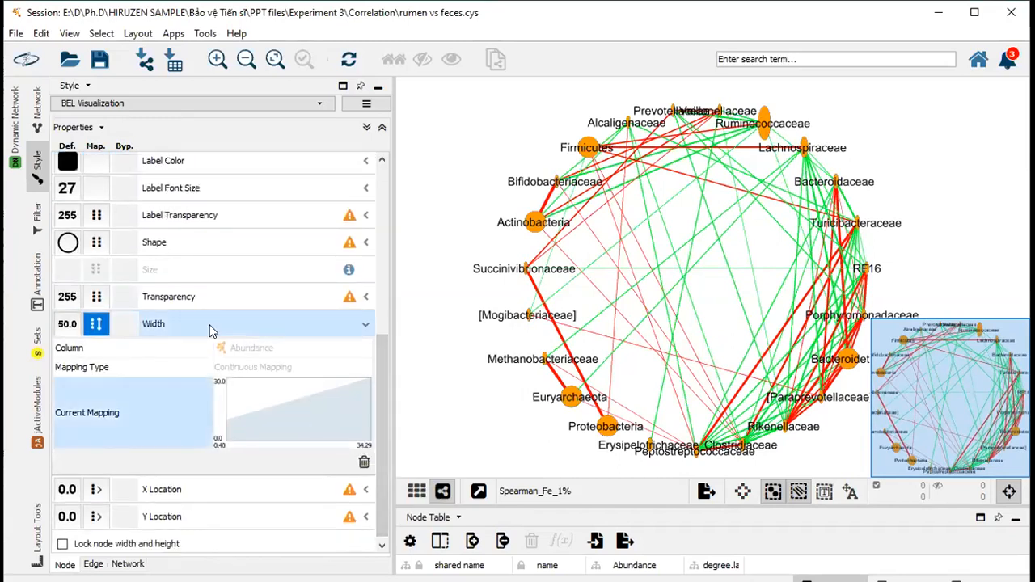
click(145, 281)
drag(300, 239, 360, 160)
double_click(286, 451)
text(30)
key(Return)
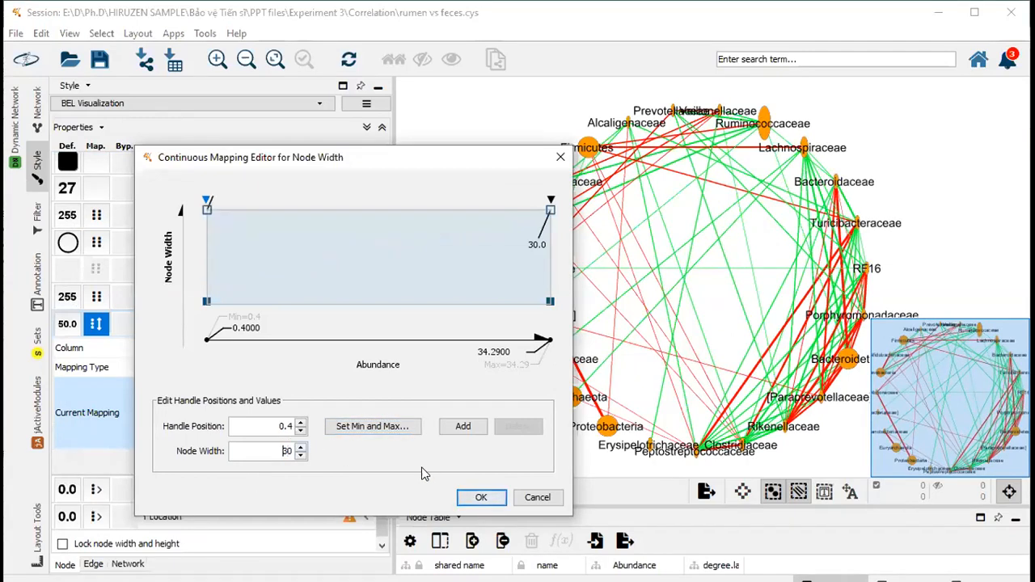
- Set the node width at the maximum Abundance handle to 80 and apply the mapping
click(551, 202)
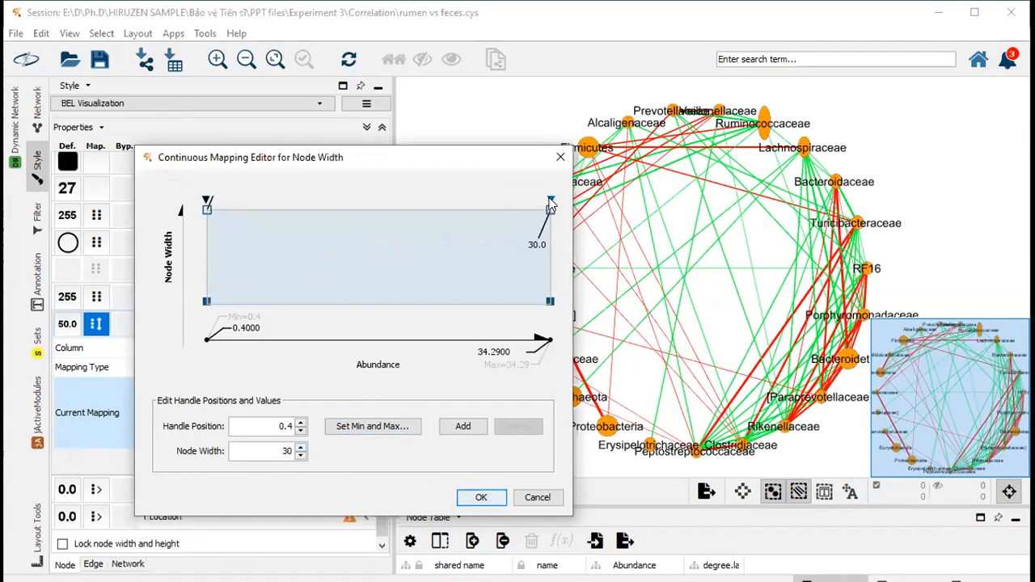
double_click(286, 451)
text(80)
click(481, 497)
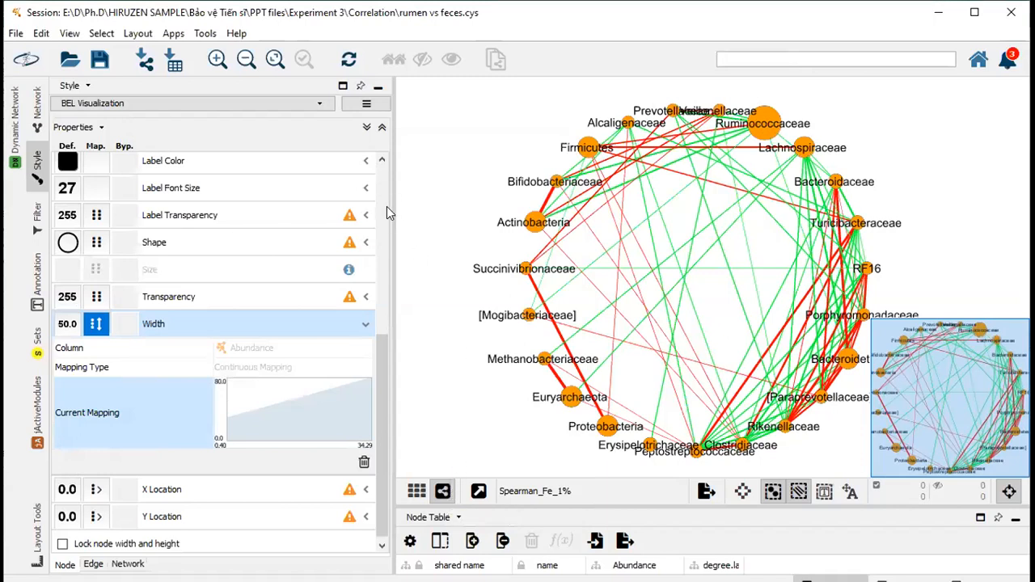
- Collapse the Width and Height mapping details in the node style properties
click(366, 331)
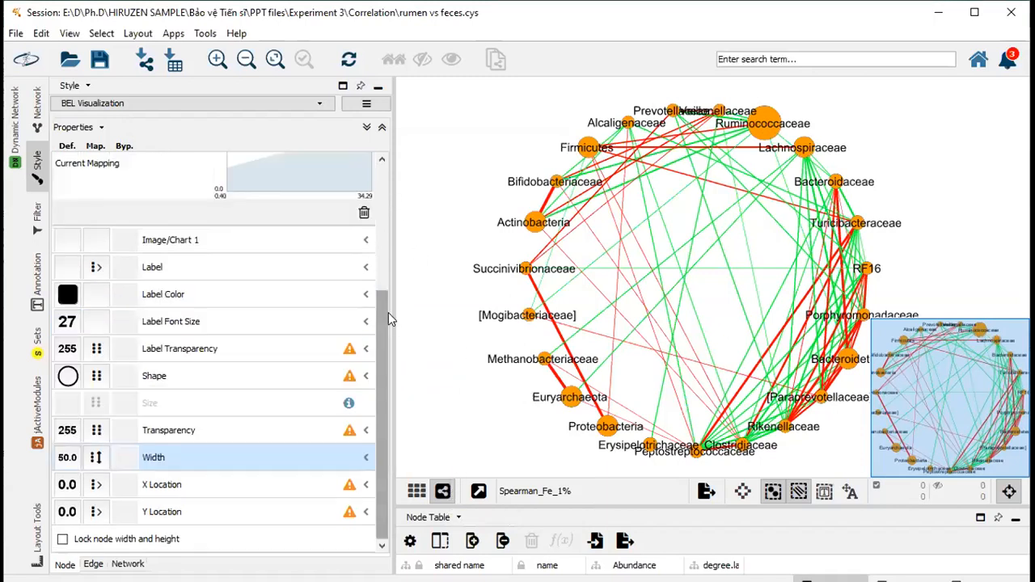
drag(384, 312, 382, 243)
click(366, 242)
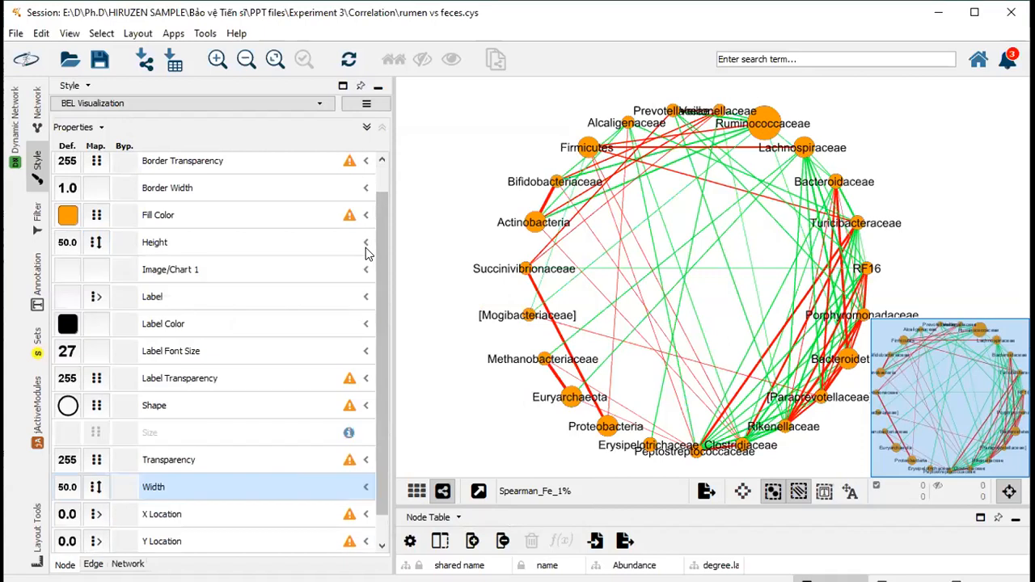
drag(430, 314, 409, 298)
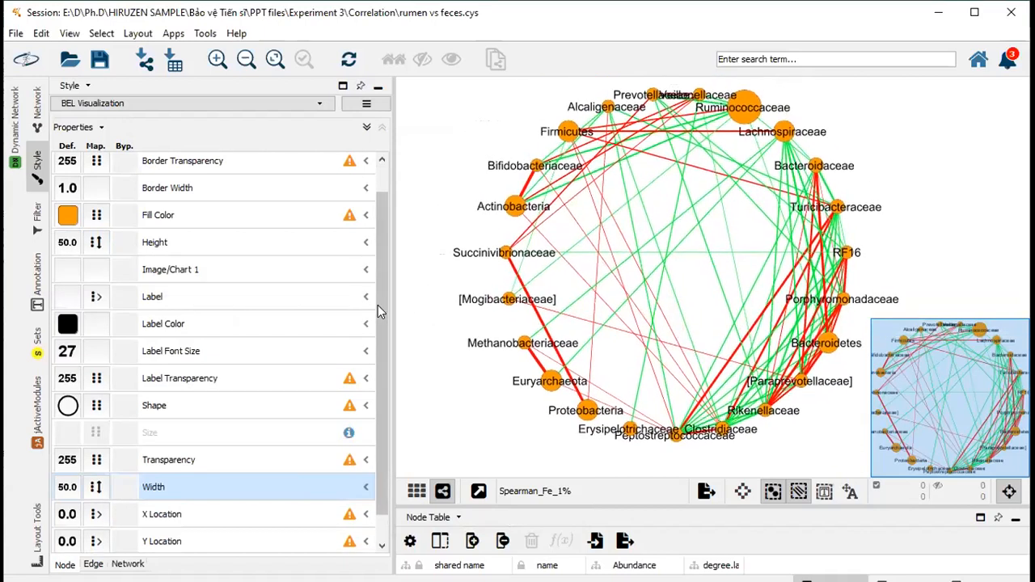
scroll(378, 305, up, 1)
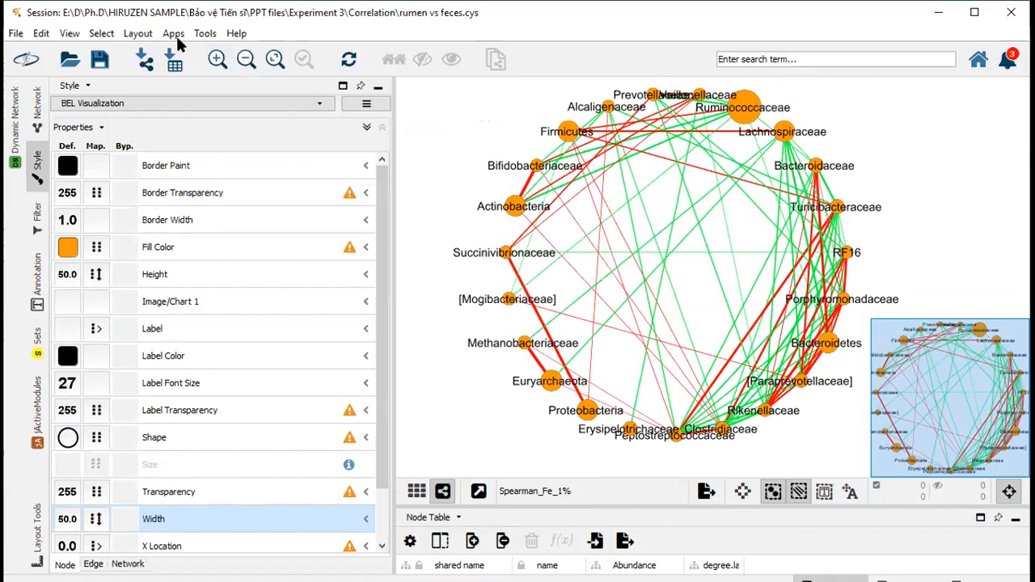
- Restrict mouse drag selection to Node Labels Only and narrow the style area to give the network more room
click(101, 34)
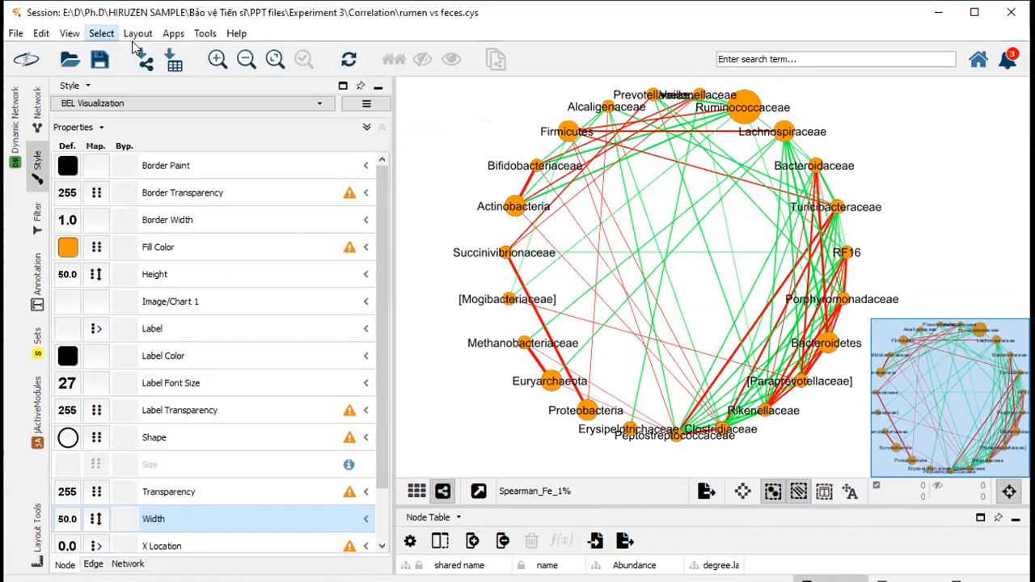
mouse_move(140, 61)
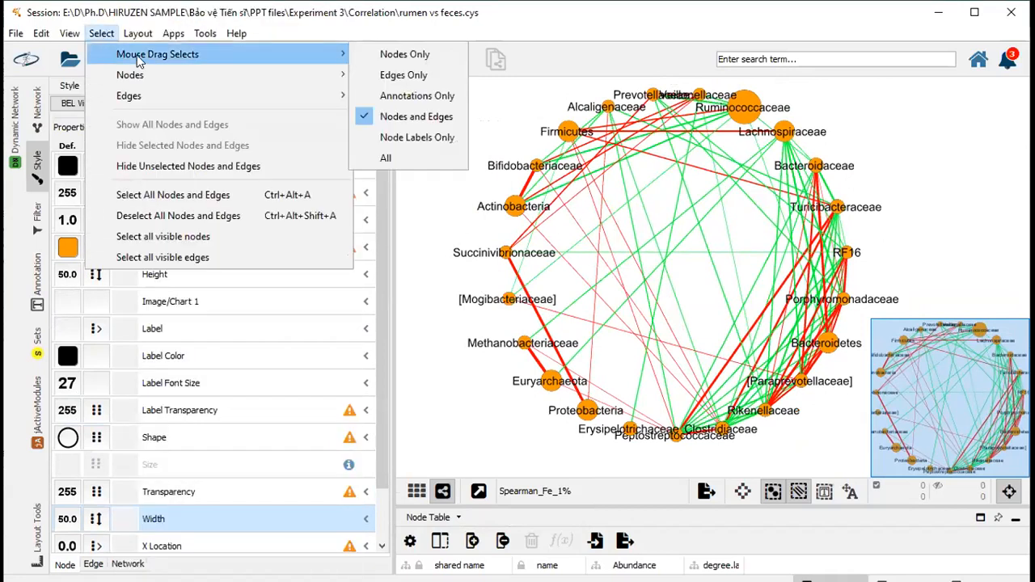
click(375, 142)
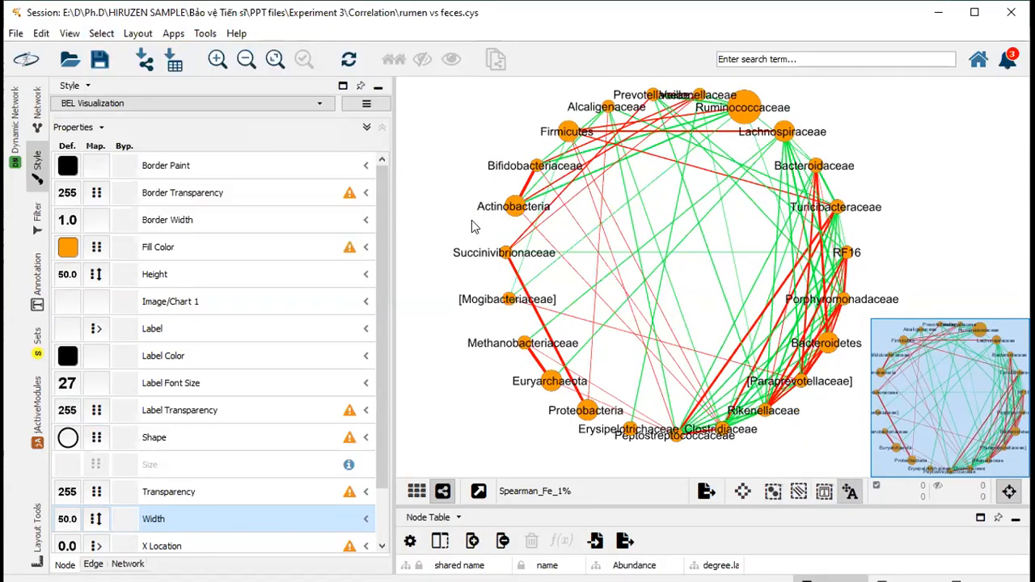
drag(391, 227, 323, 225)
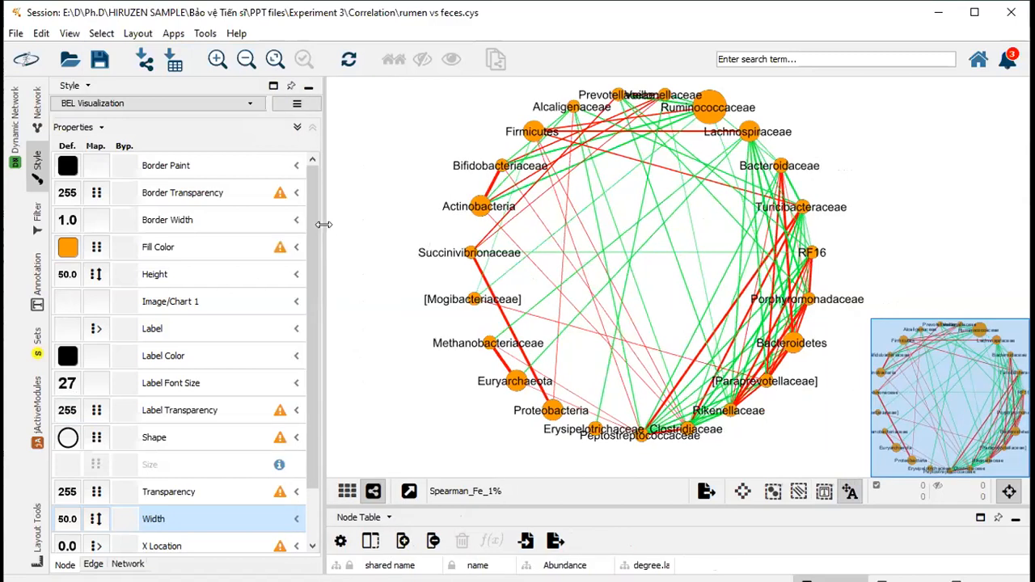
- Move the Succinivibrionaceae, Actinobacteria, Bifidobacteriaceae, [Mogibacteriaceae] and Methanobacteriaceae labels outside the circle, left of their nodes
drag(509, 259, 447, 259)
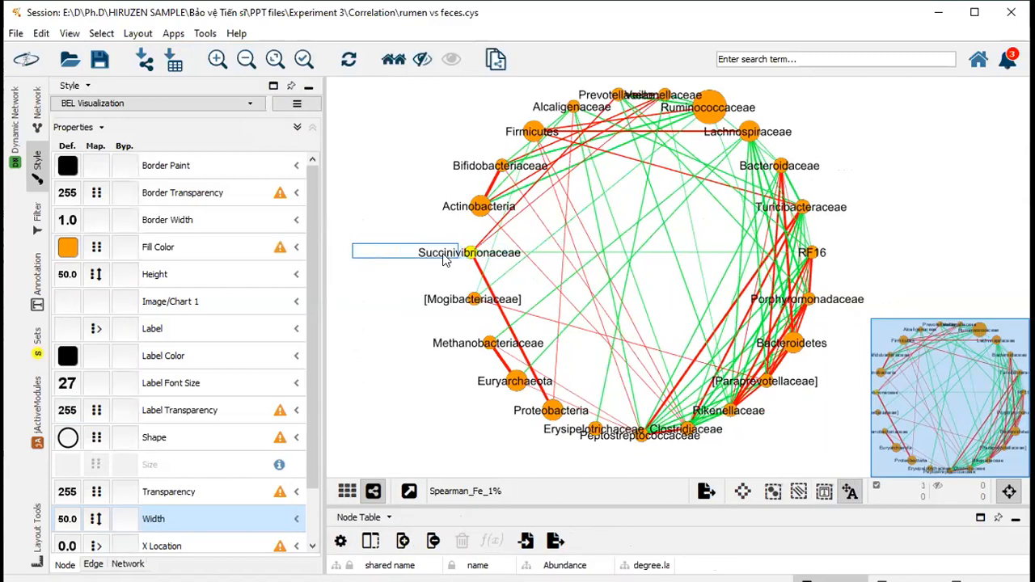
drag(488, 212, 434, 209)
drag(509, 166, 444, 158)
drag(493, 306, 425, 308)
click(519, 336)
drag(508, 349, 432, 349)
- Move the Euryarchaeota, Proteobacteria, Erysipelotrichaceae and Peptostreptococcaceae labels outside the lower edge of the circle
click(487, 393)
drag(487, 393, 458, 394)
drag(545, 414, 492, 427)
drag(588, 435, 541, 454)
drag(639, 442, 639, 459)
click(563, 452)
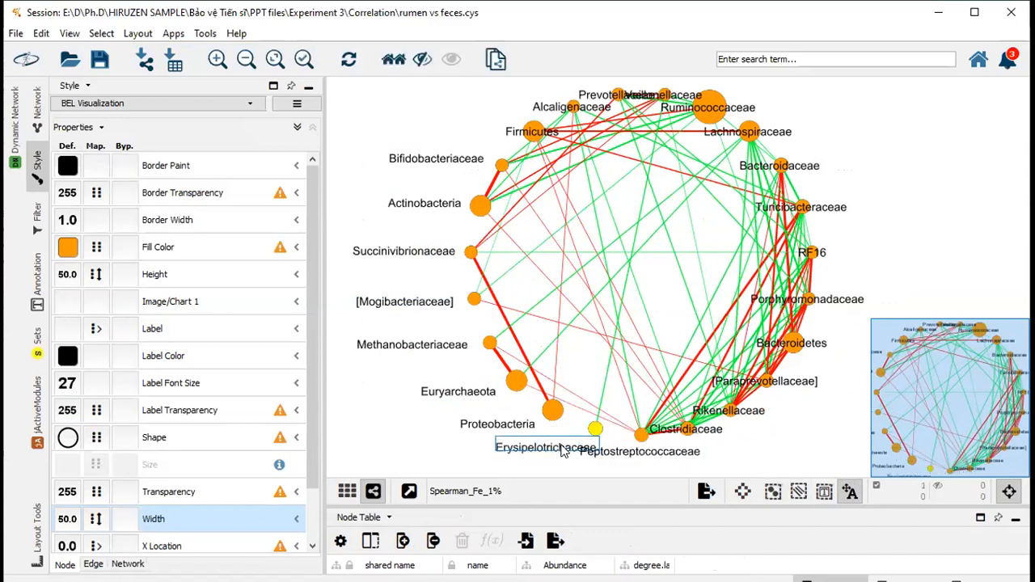
drag(561, 445, 560, 441)
- Move the labels from Clostridiaceae up to RF16 outside the circle, beside or below their nodes along the lower-right arc
drag(697, 435, 754, 434)
drag(795, 392, 794, 394)
drag(835, 356, 751, 347)
drag(687, 301, 758, 304)
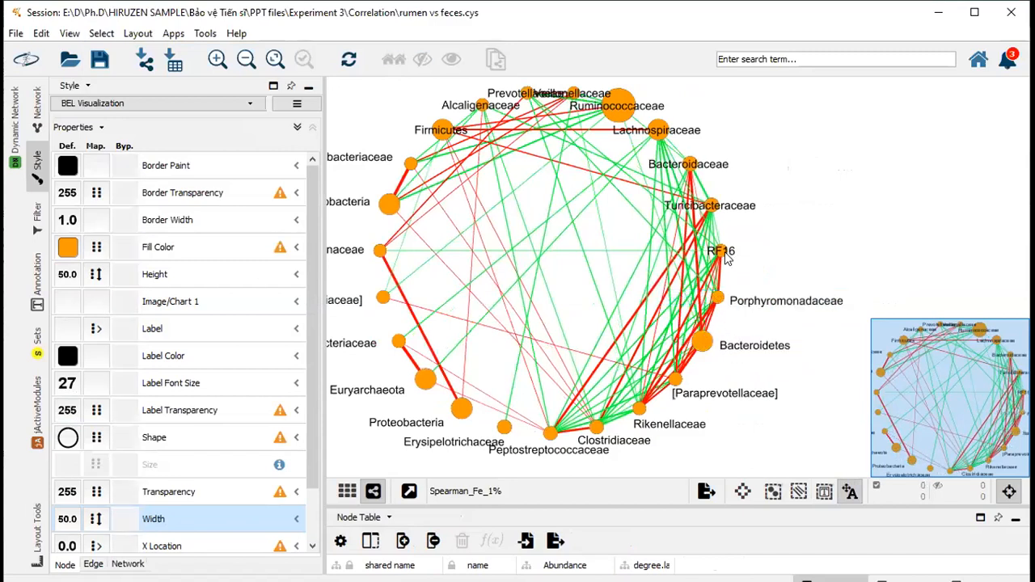
drag(727, 258, 755, 257)
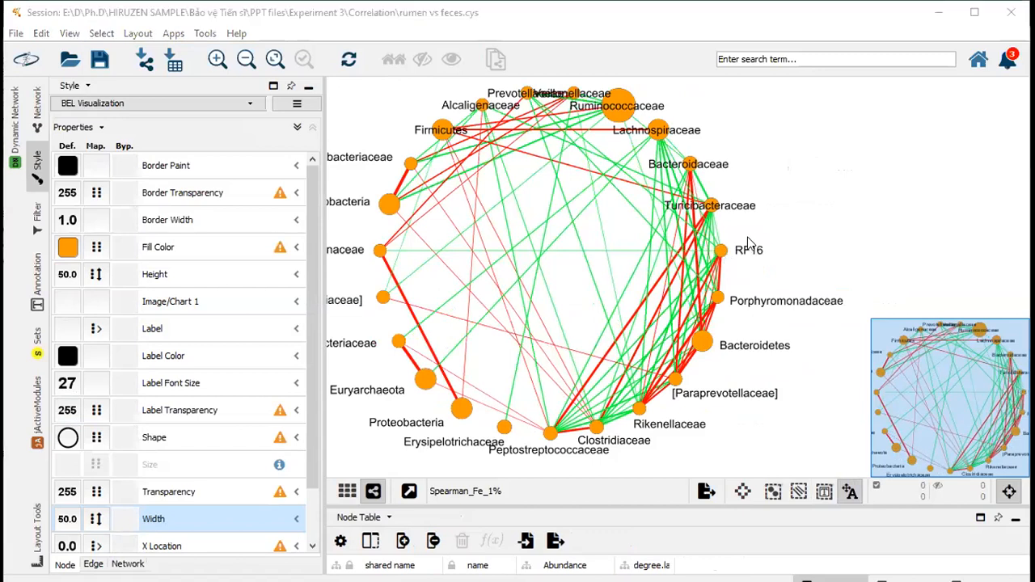
- Move the labels from Turicibacteraceae counterclockwise around to Alcaligenaceae outside the circle, clear of their nodes
drag(684, 207, 745, 206)
drag(692, 164, 722, 160)
drag(657, 131, 705, 226)
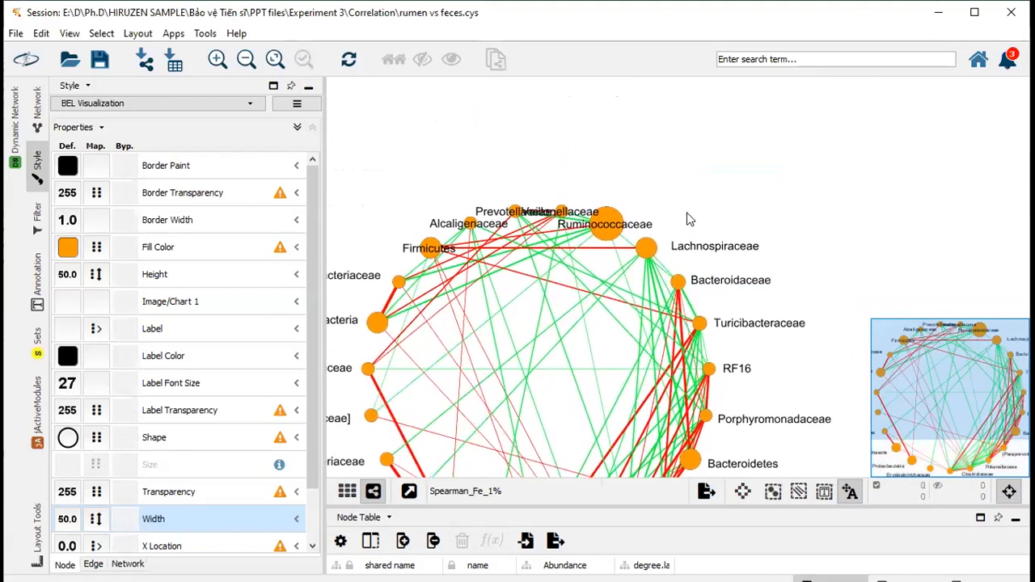
drag(599, 230, 642, 203)
drag(568, 213, 478, 196)
drag(469, 223, 417, 215)
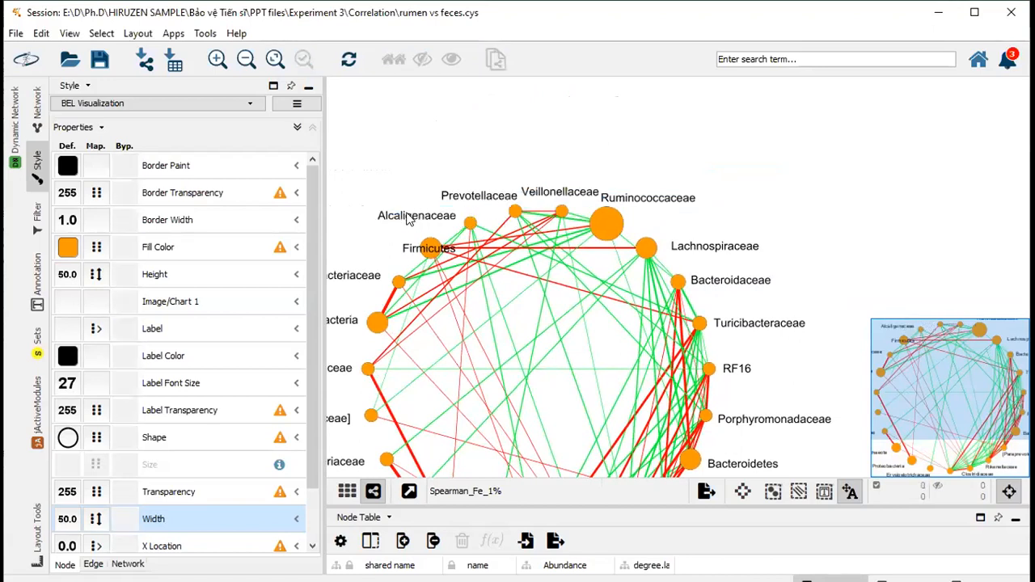
- Move the Firmicutes label outside the circle, to the left of its node
click(275, 59)
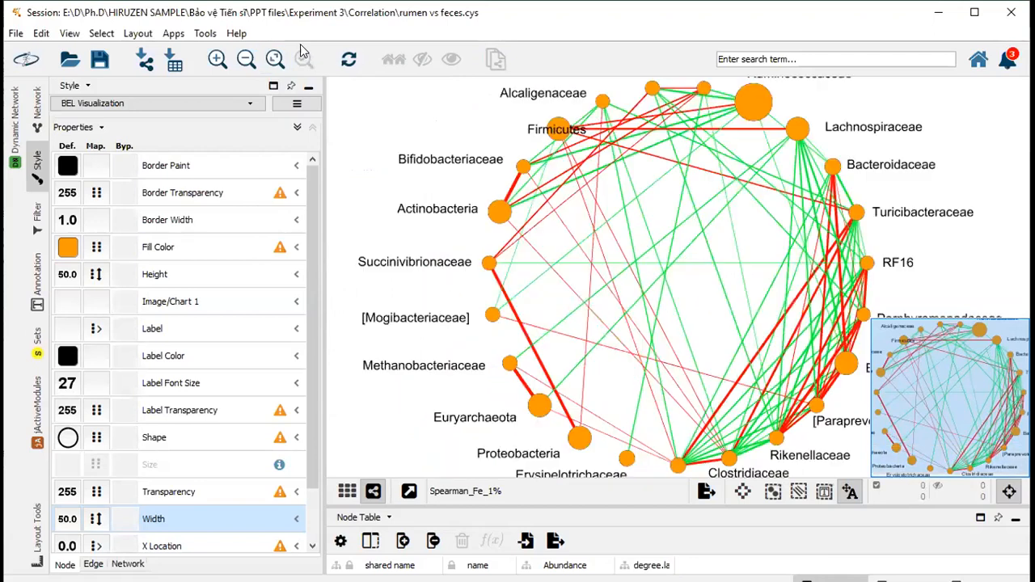
scroll(385, 215, down, 1)
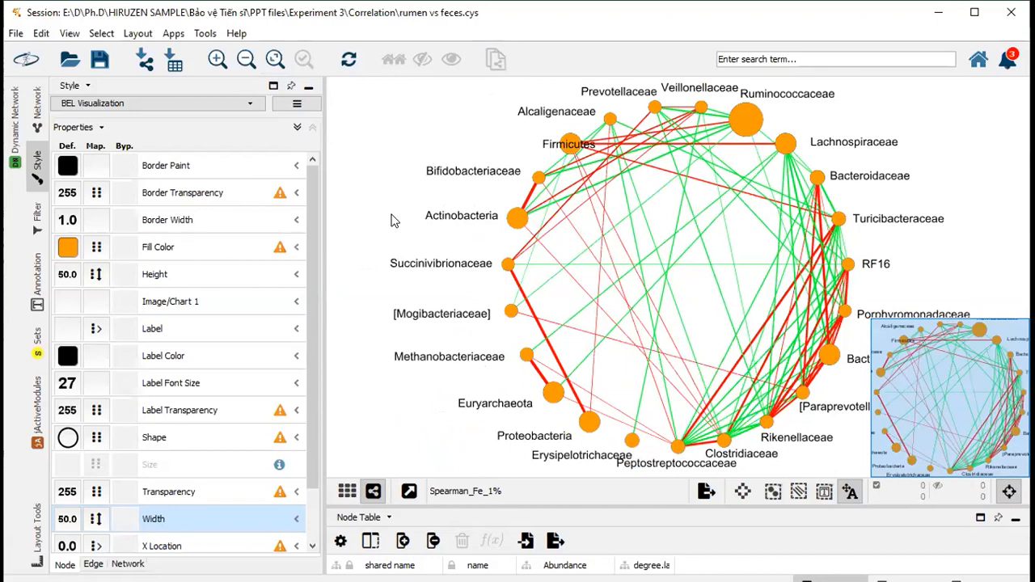
drag(580, 141, 534, 136)
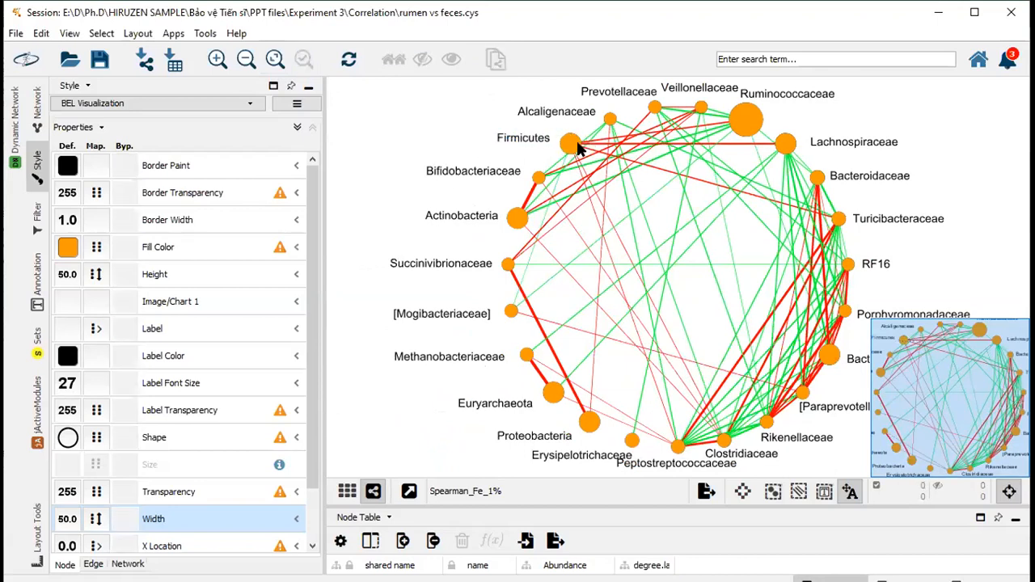
- Switch mouse drag selection to Nodes and Edges and delete the Firmicutes node from the network
click(99, 35)
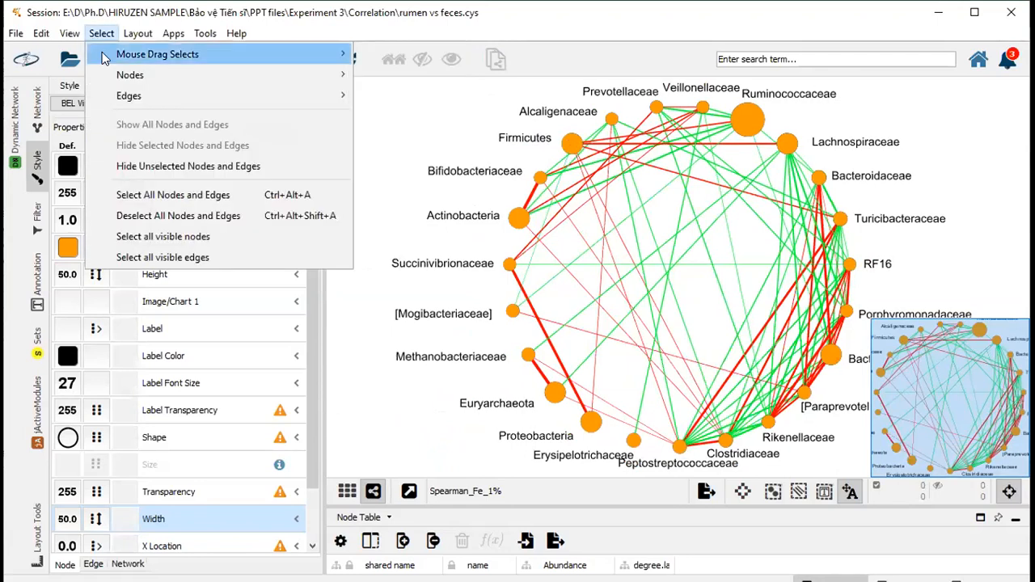
mouse_move(344, 54)
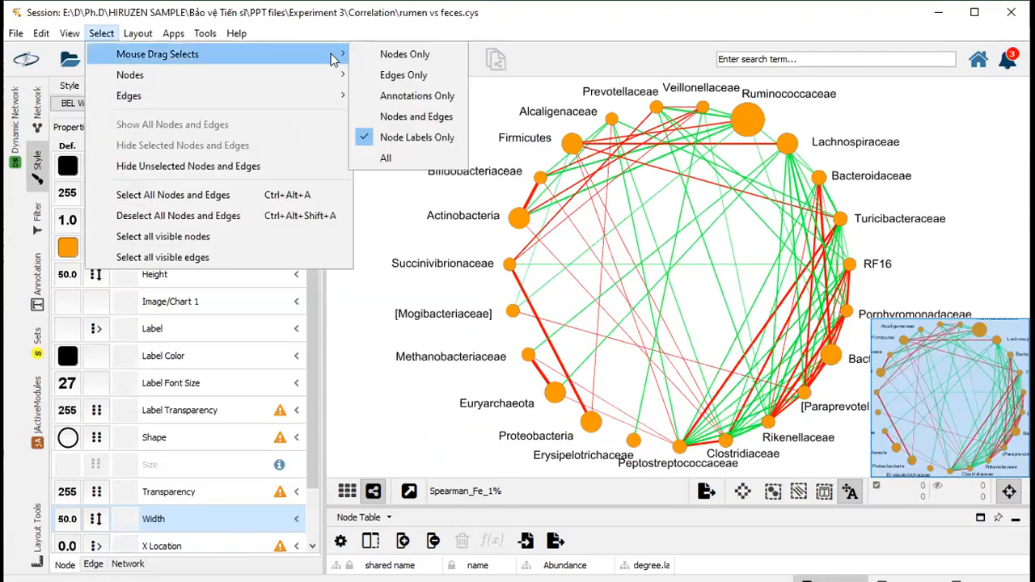
click(367, 115)
click(571, 146)
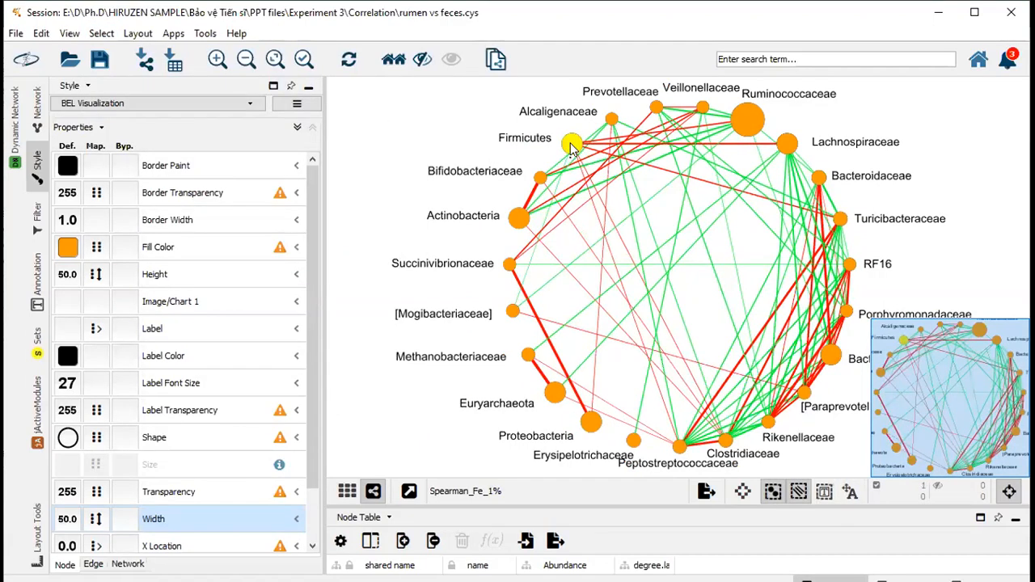
key(Delete)
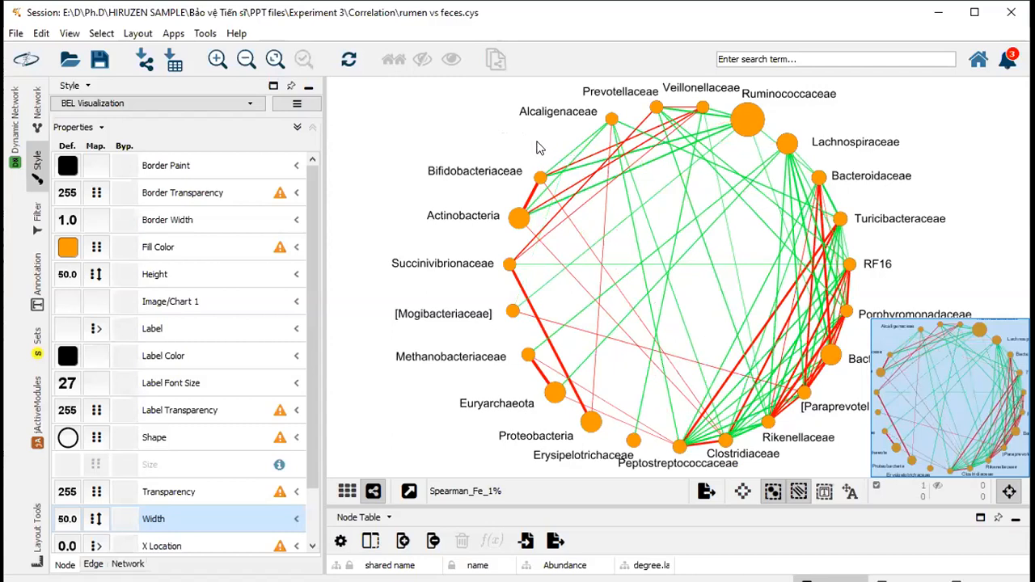
- Select all nodes, apply the Degree Sorted Circle Layout to All Nodes, and clear the selection
key(ctrl+a)
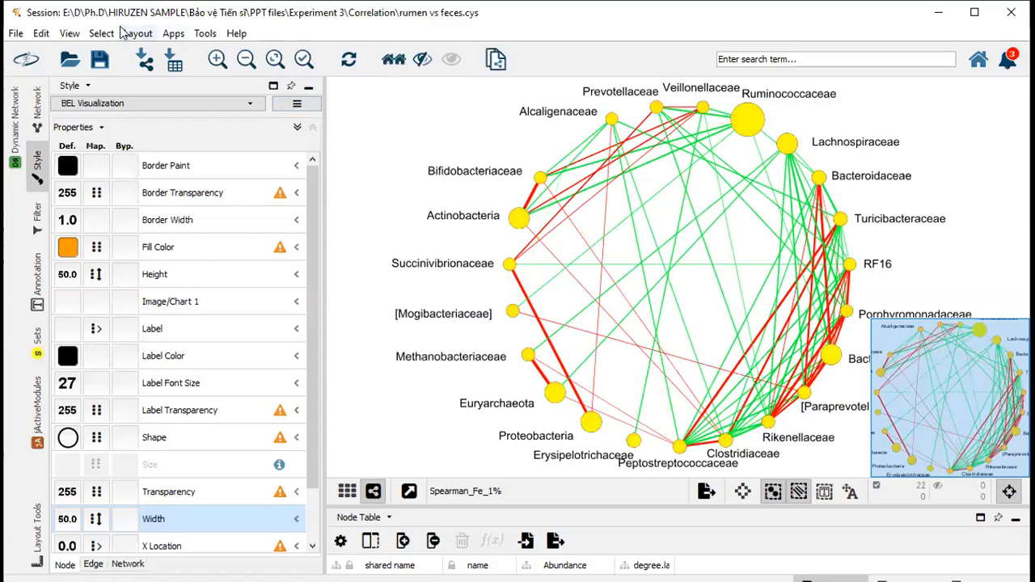
click(133, 35)
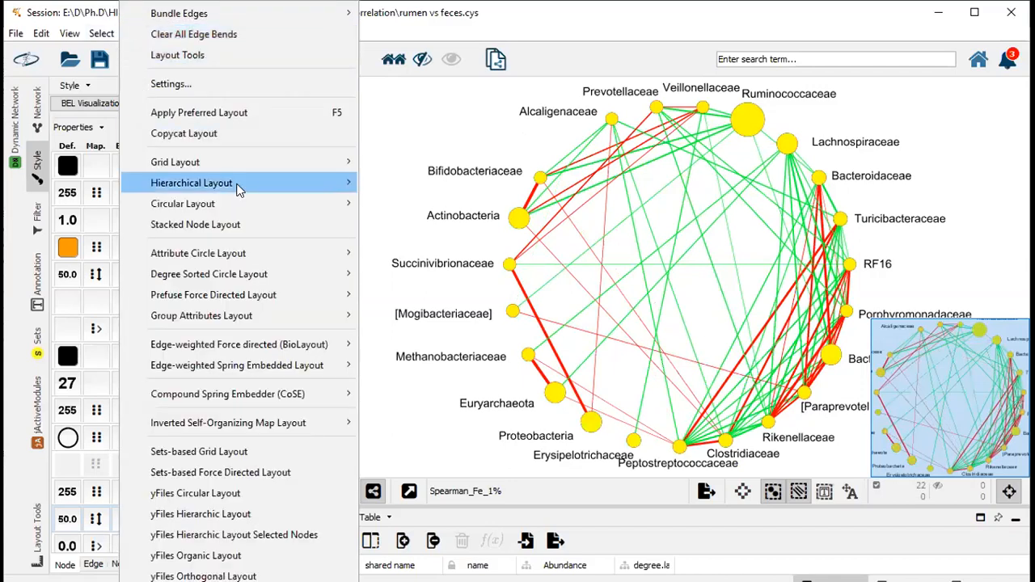
mouse_move(288, 277)
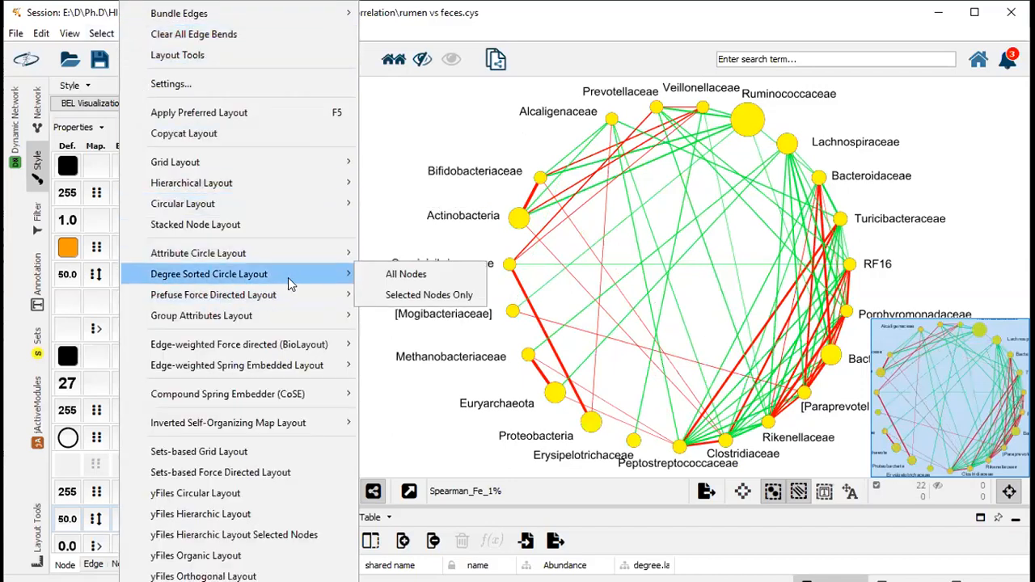
click(369, 275)
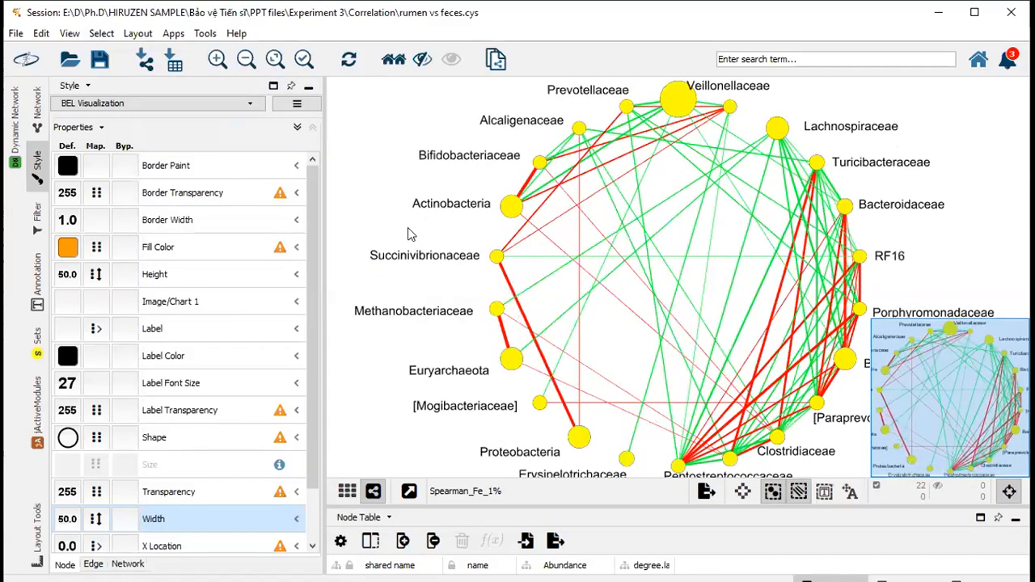
click(434, 424)
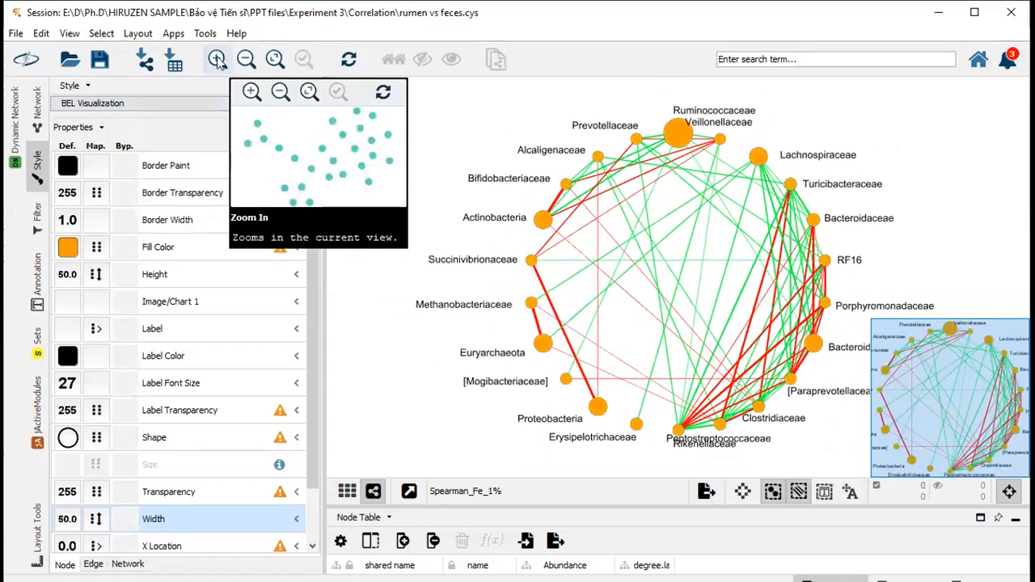
- Switch mouse drag selection to Node Labels Only and separate the overlapping Rikenellaceae and Peptostreptococcaceae labels below the circle
click(105, 33)
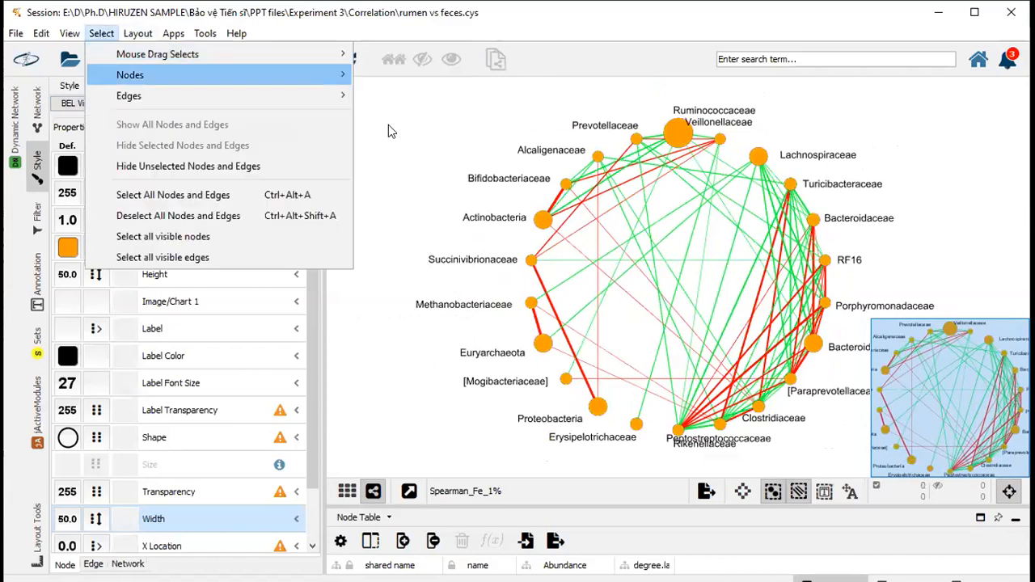
mouse_move(340, 55)
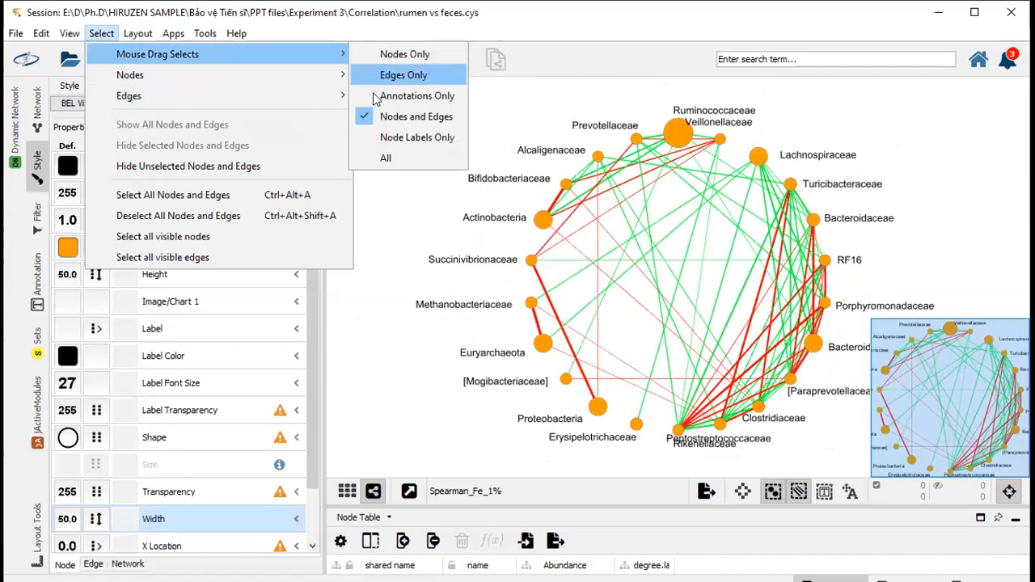
click(417, 138)
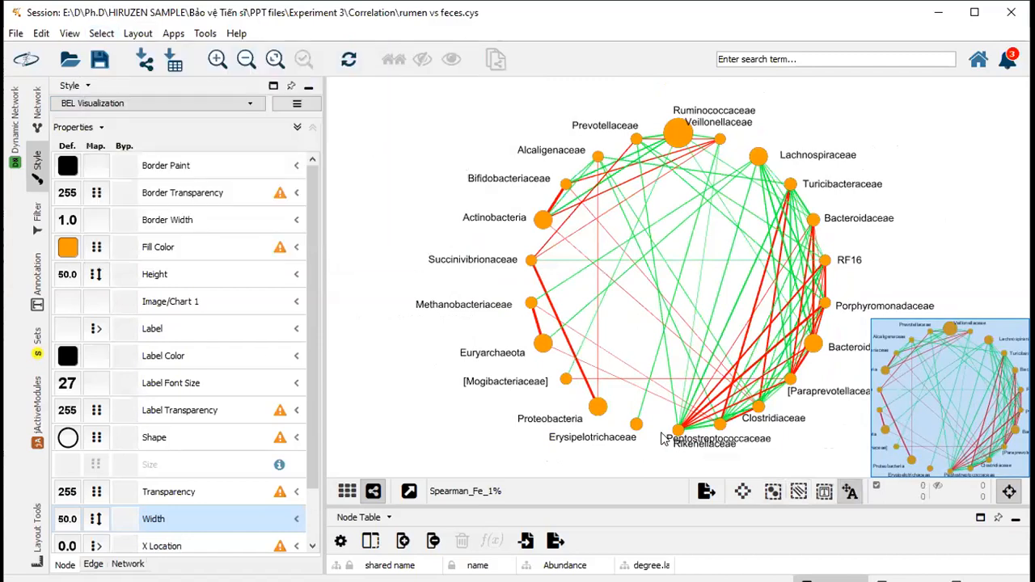
drag(687, 444, 735, 437)
click(806, 434)
drag(830, 433, 767, 428)
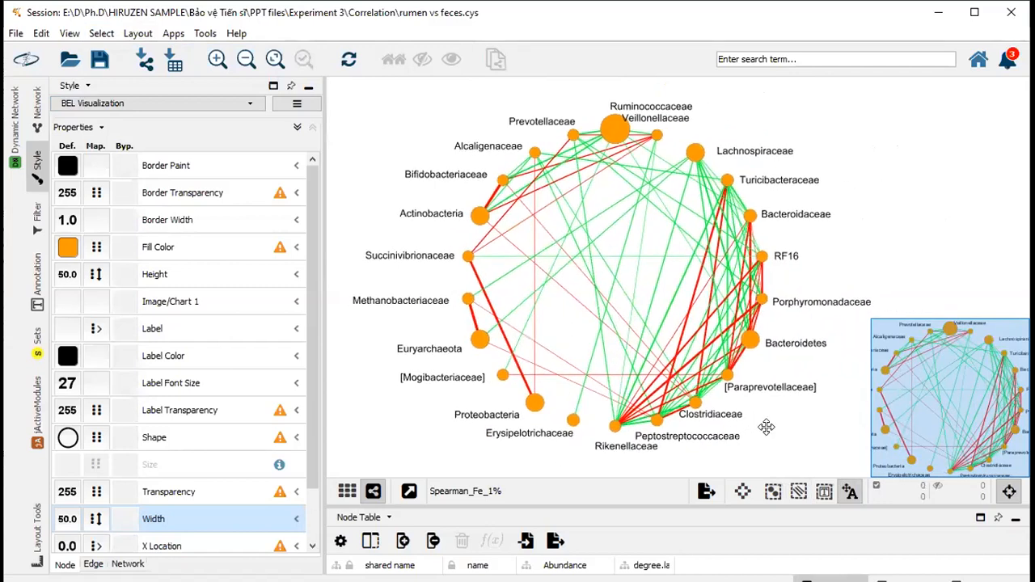
- Switch mouse drag selection to Nodes and Edges and delete the Bacteroidetes, Euryarchaeota and Proteobacteria nodes from the network
click(106, 33)
mouse_move(348, 55)
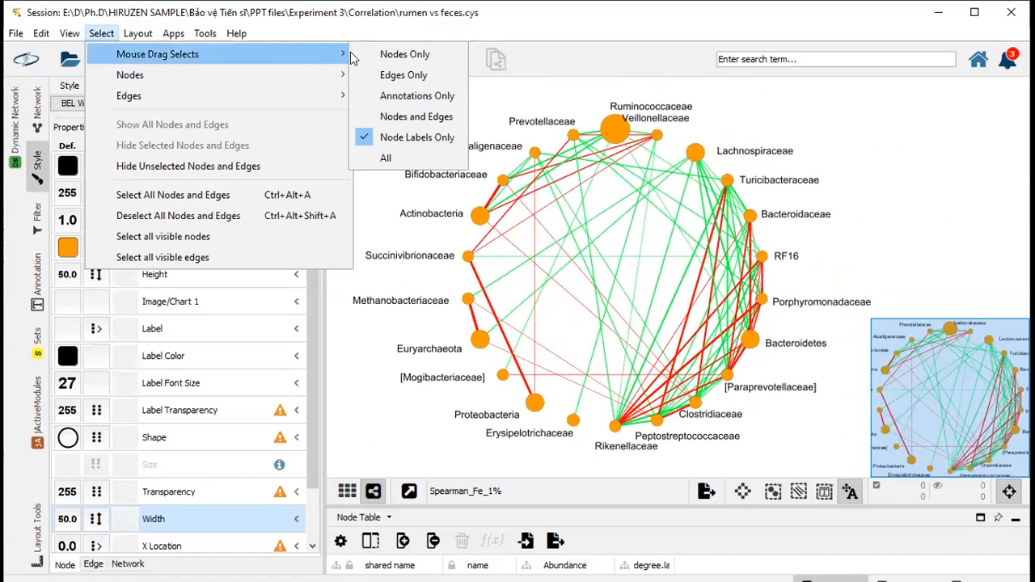
click(386, 117)
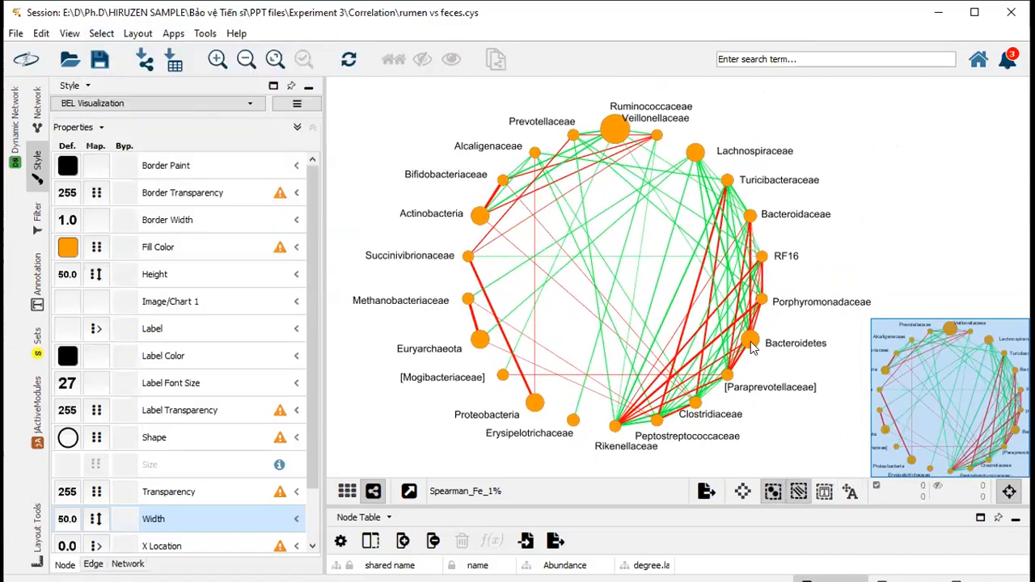
click(751, 341)
key(Delete)
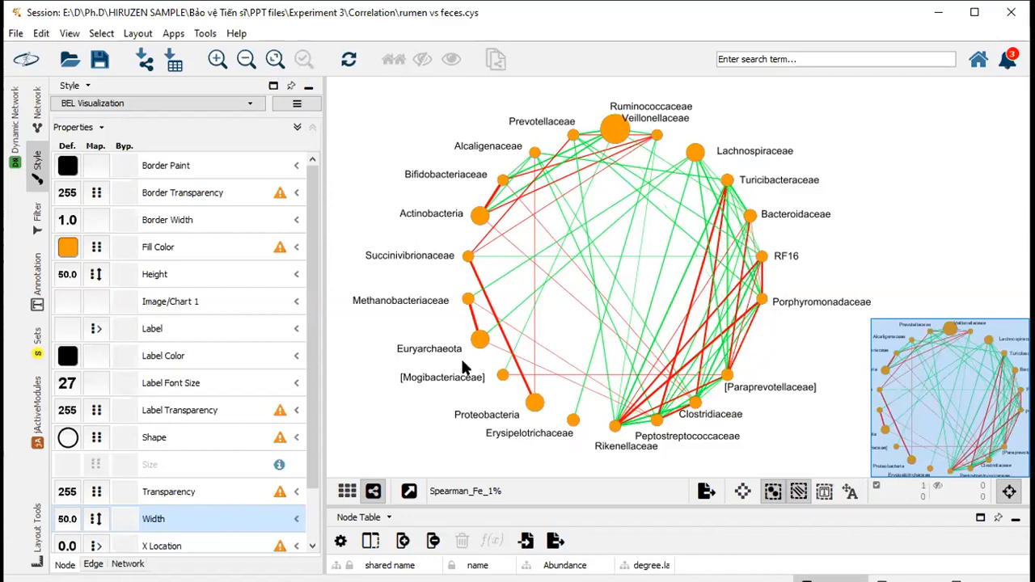
click(478, 341)
key(Delete)
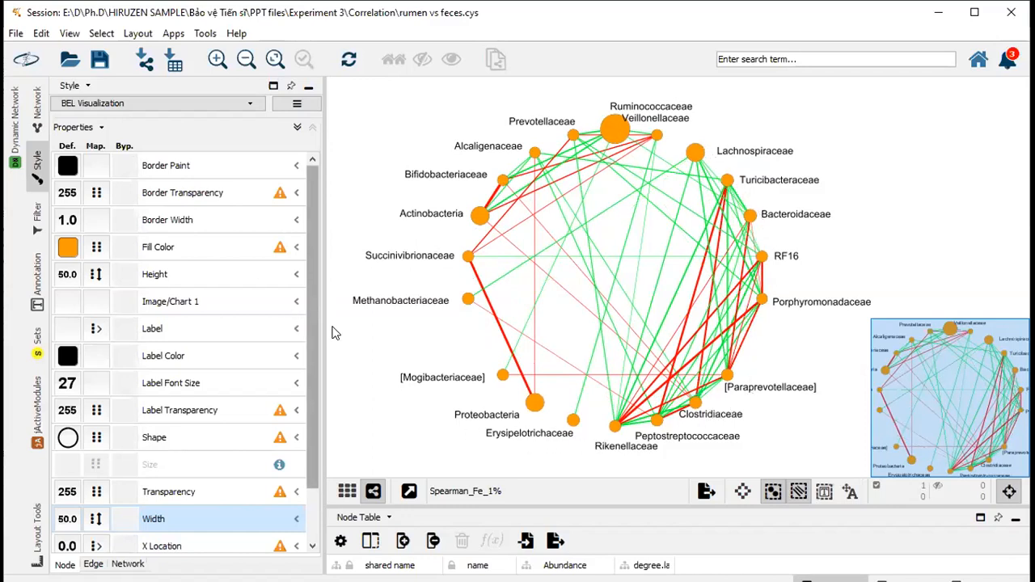
click(533, 405)
key(Delete)
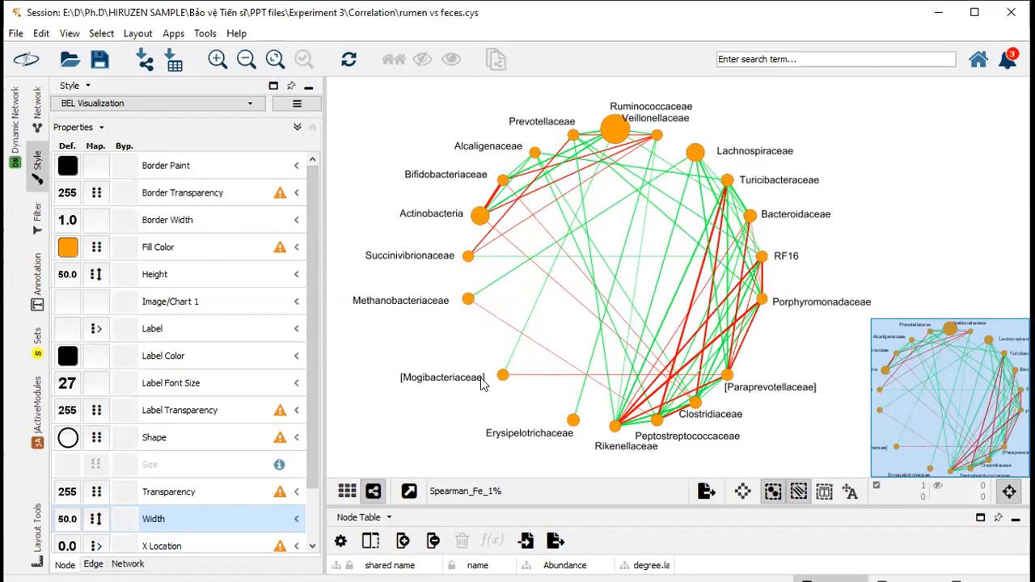
- Reapply the Degree Sorted Circle Layout to All Nodes with every remaining node selected, and clear the selection
key(ctrl+a)
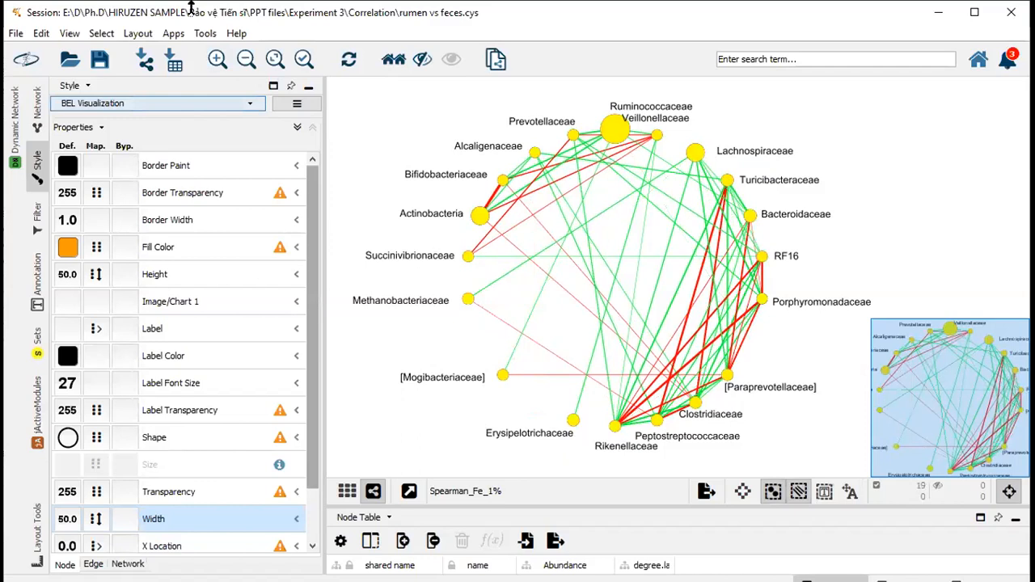
click(132, 35)
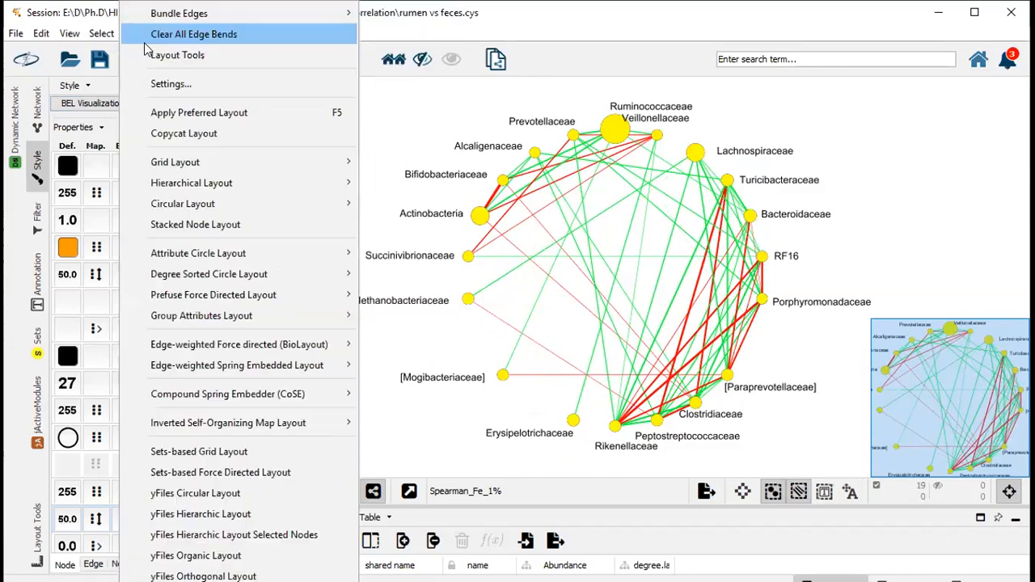
mouse_move(214, 276)
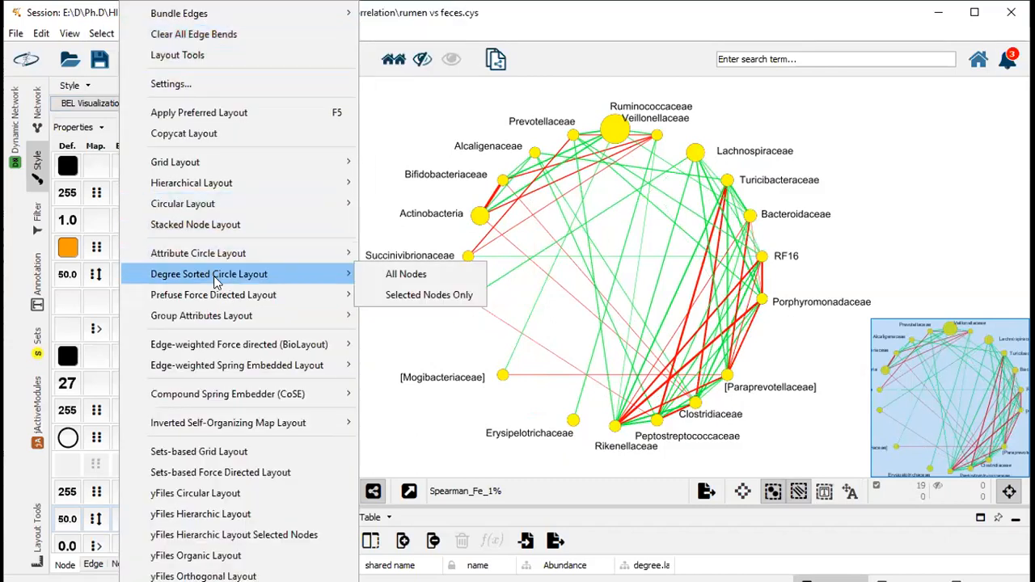
click(388, 277)
click(363, 249)
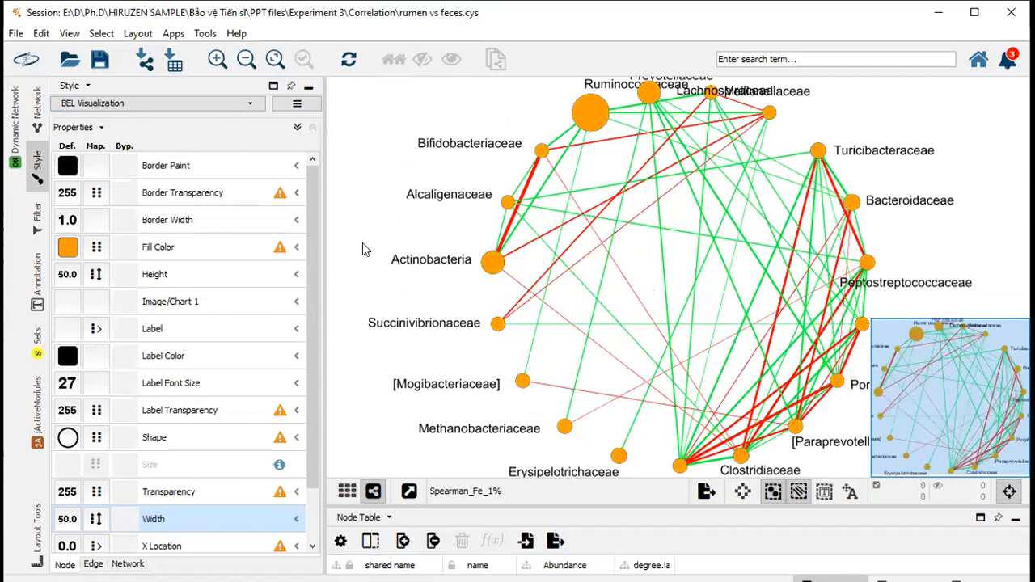
scroll(364, 249, down, 2)
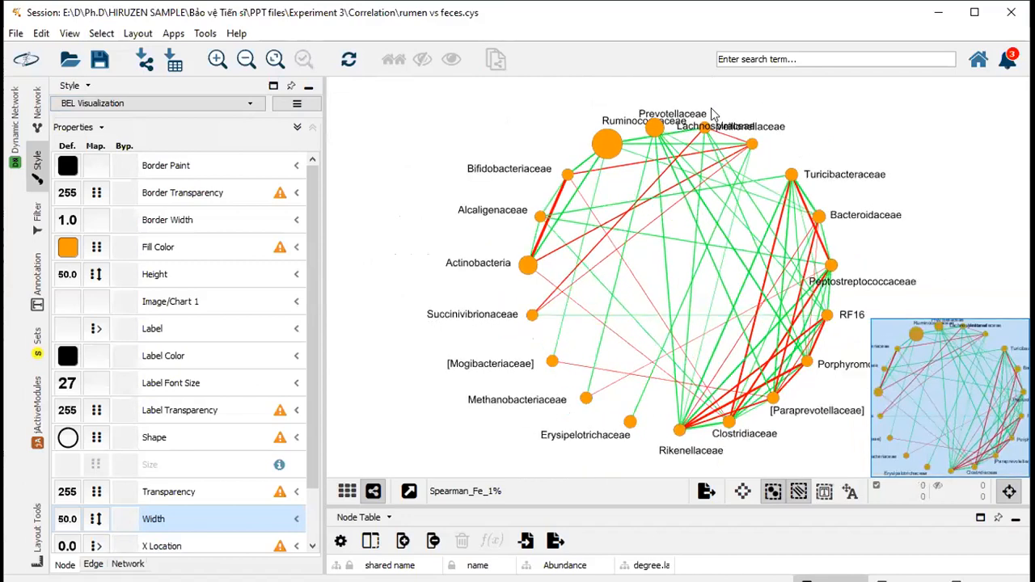
drag(728, 125, 647, 133)
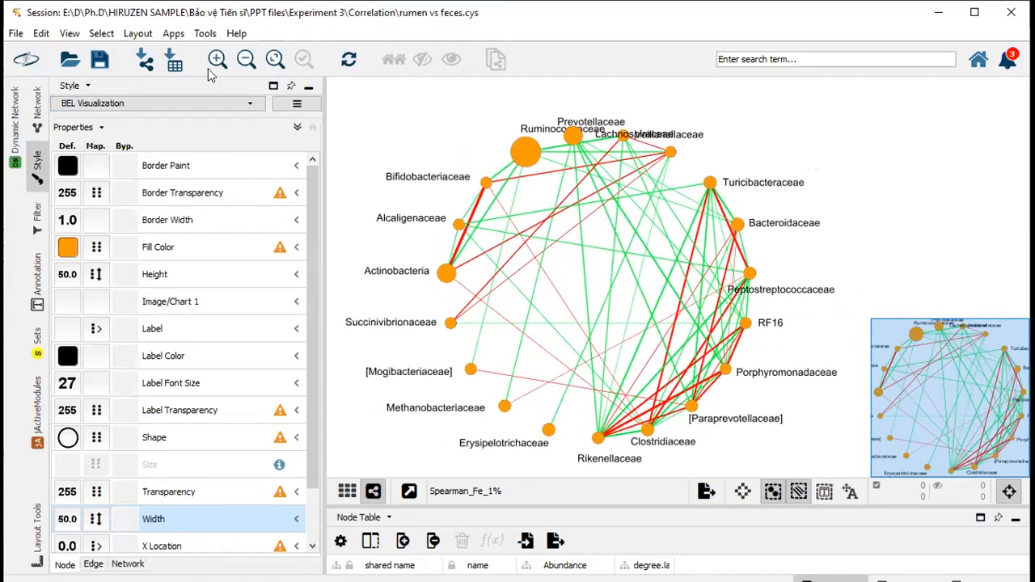
- Using Node Labels Only selection, move the Veillonellaceae, Prevotellaceae, Lachnospiraceae, Ruminococcaceae and Peptostreptococcaceae labels outside the circle beside their nodes
click(105, 34)
mouse_move(336, 53)
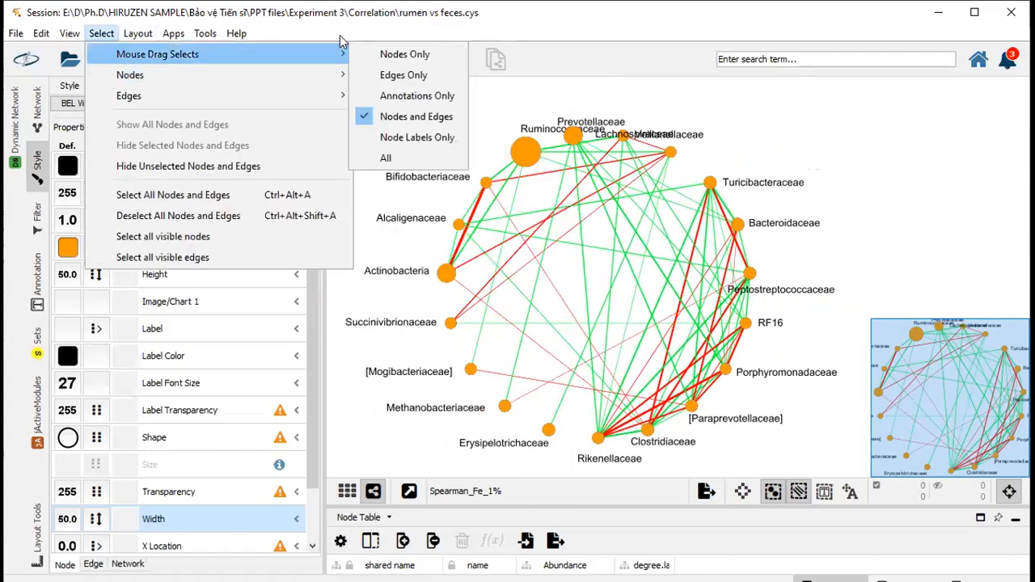
click(380, 138)
drag(638, 136, 681, 127)
drag(594, 122, 615, 108)
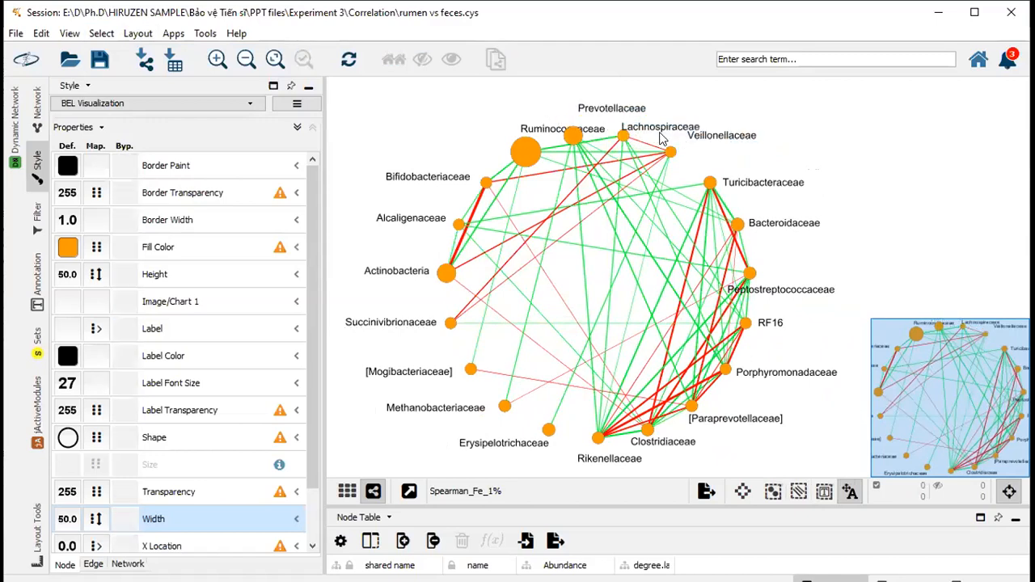
drag(663, 136, 585, 126)
click(510, 131)
drag(510, 131, 421, 137)
click(538, 128)
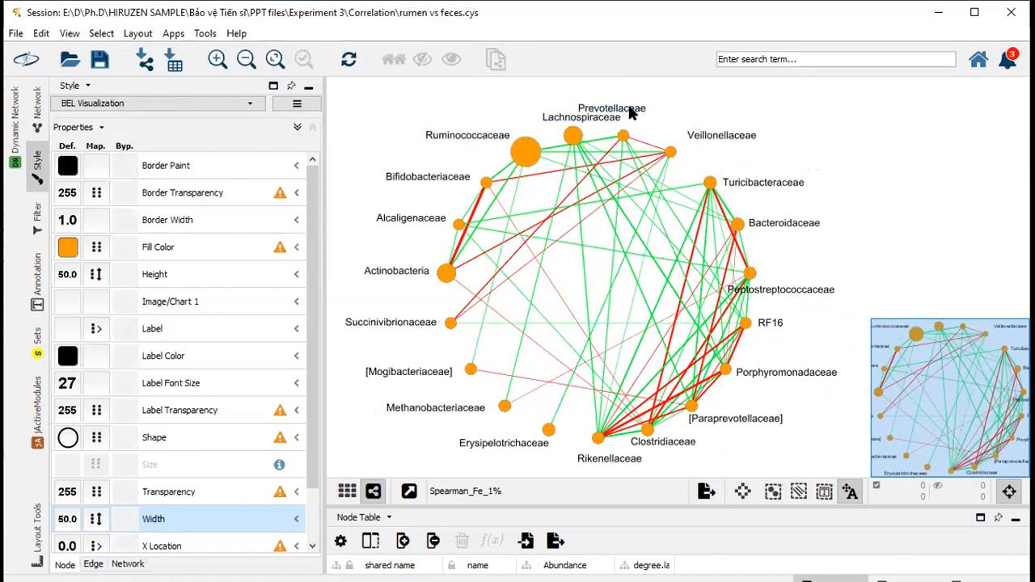
drag(630, 107, 655, 110)
drag(579, 119, 635, 120)
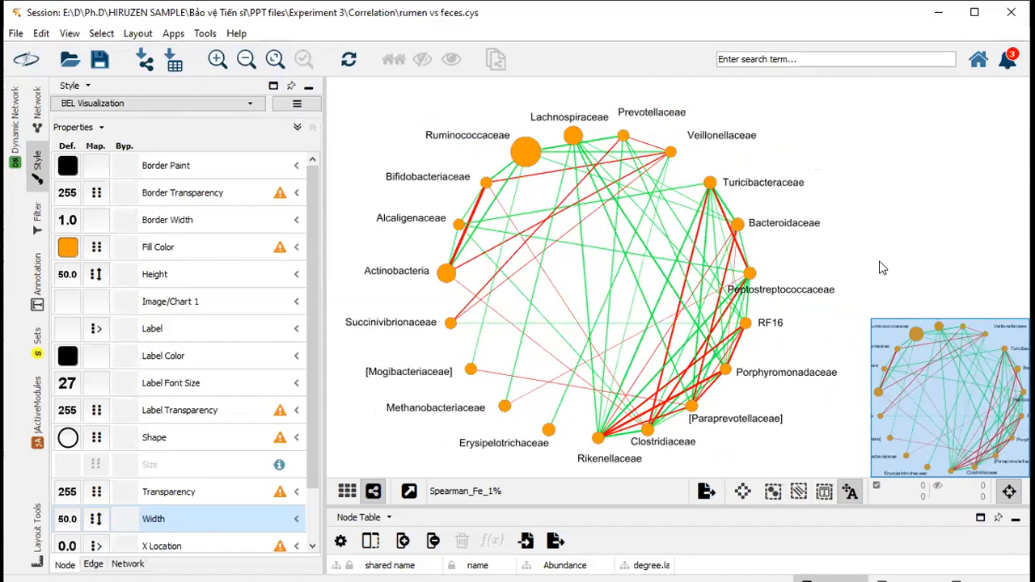
drag(781, 292, 816, 277)
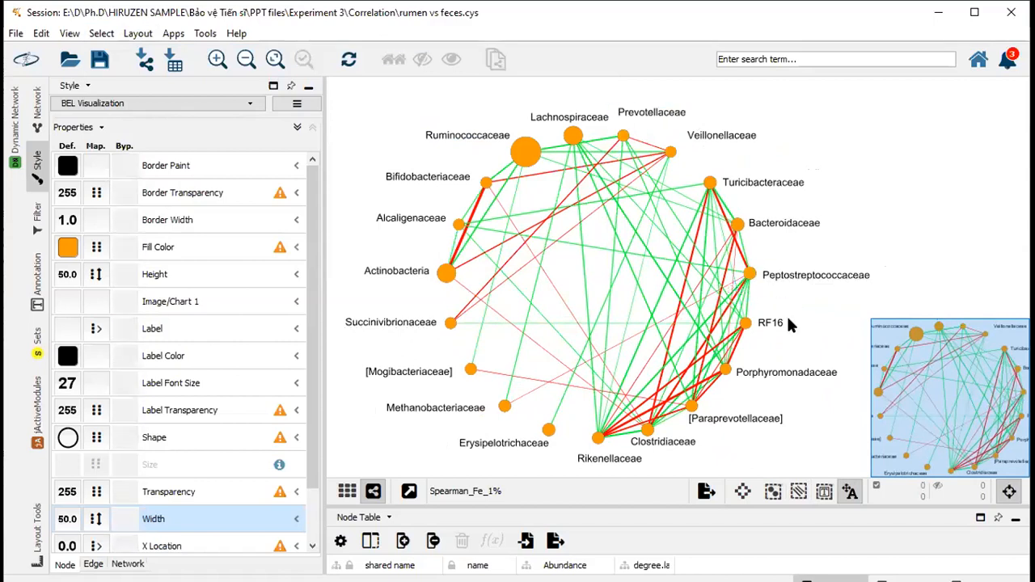
- Select all nodes and scale the circle's width and height to slightly less than 1 with Layout Tools
click(275, 59)
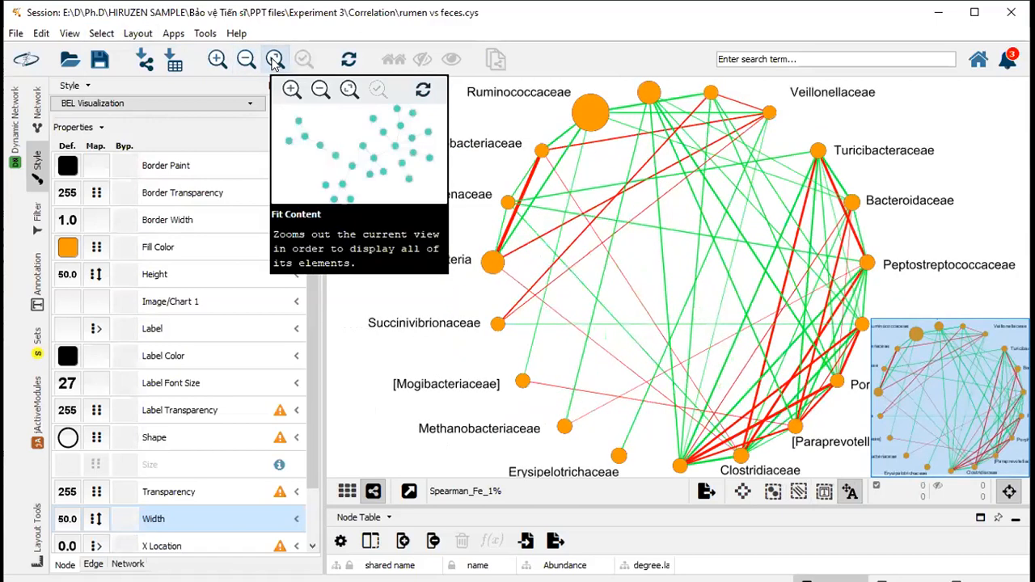
scroll(437, 211, down, 2)
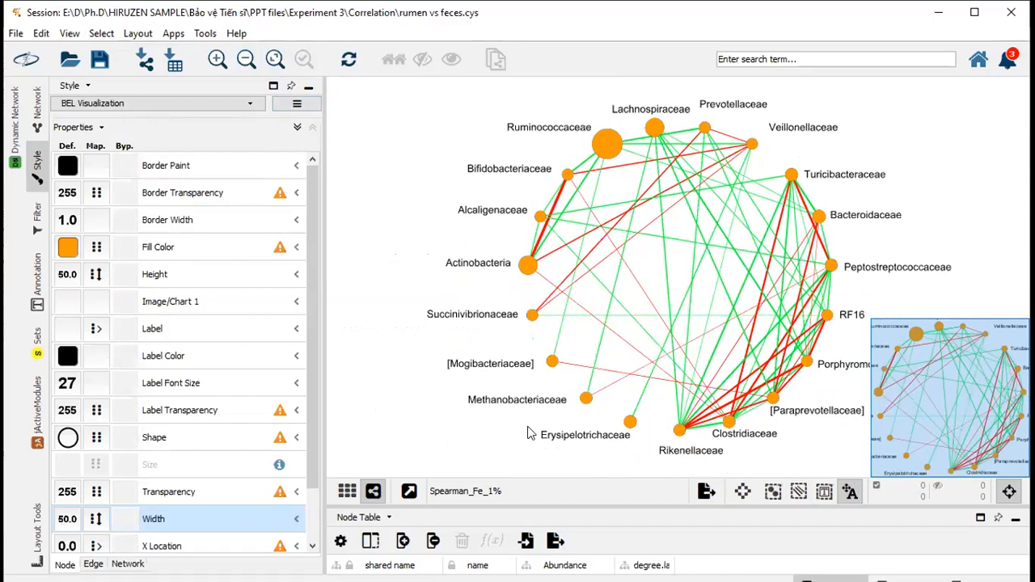
scroll(312, 340, down, 1)
scroll(312, 324, up, 1)
click(36, 534)
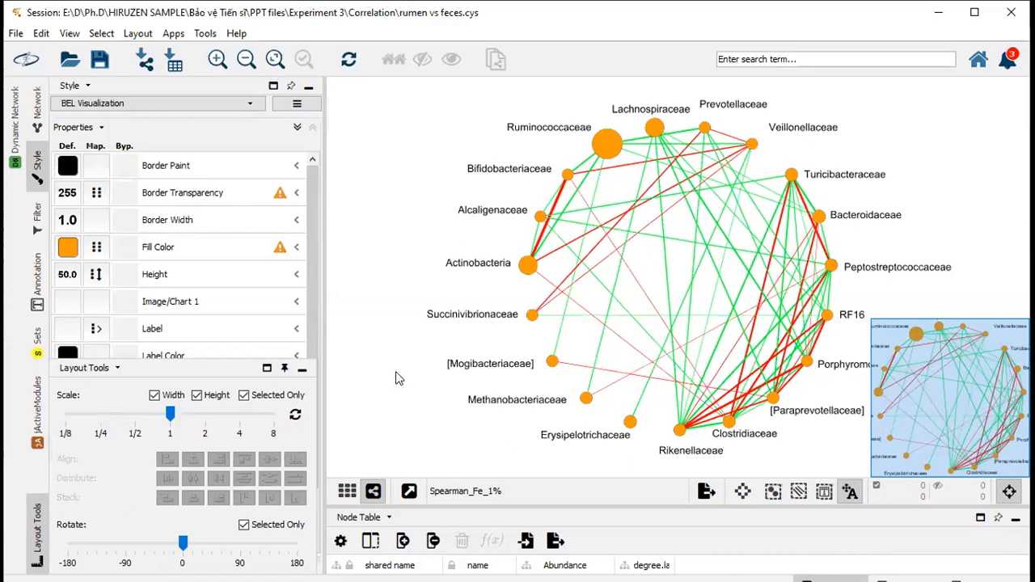
click(396, 378)
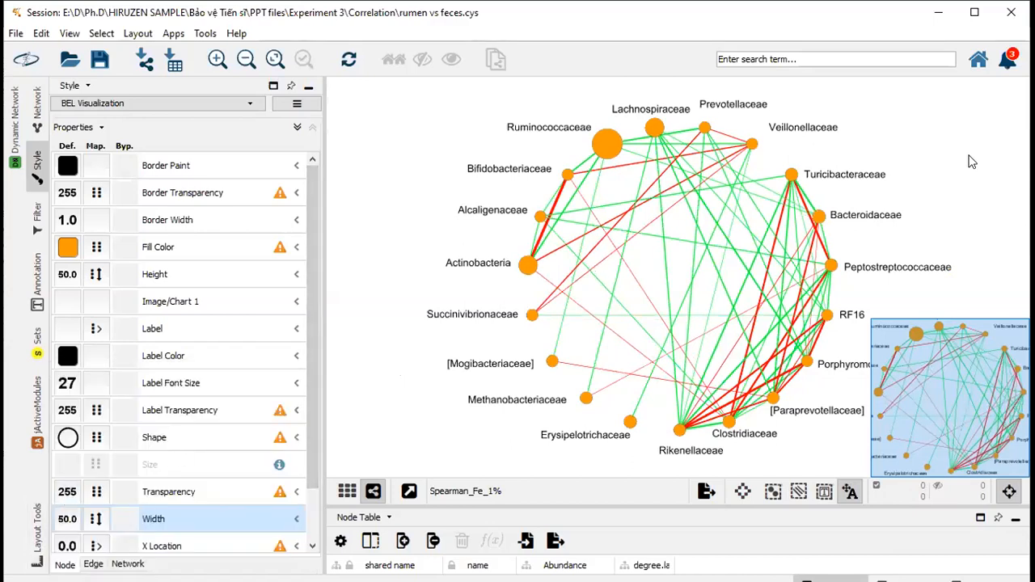
key(ctrl+a)
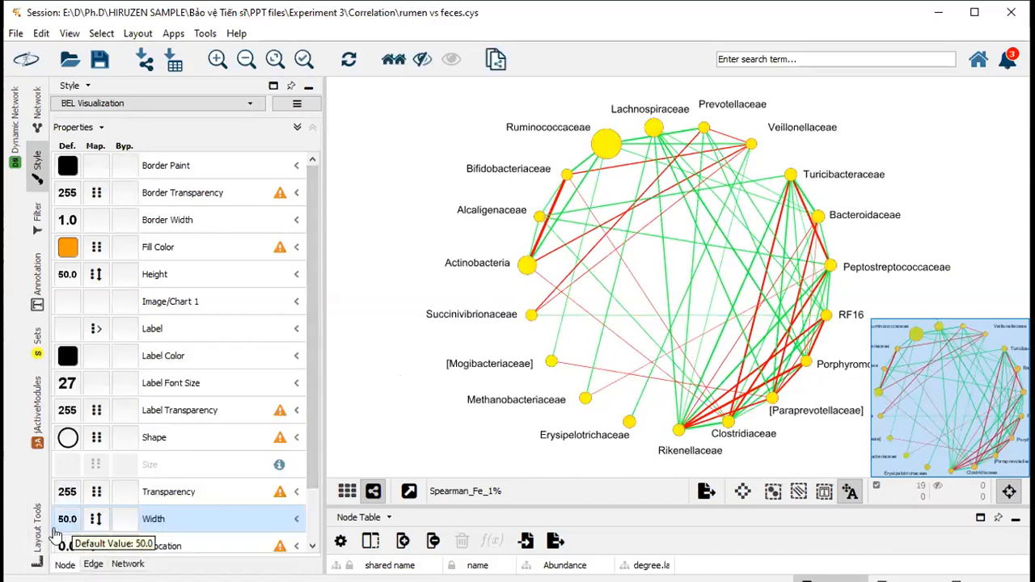
click(36, 534)
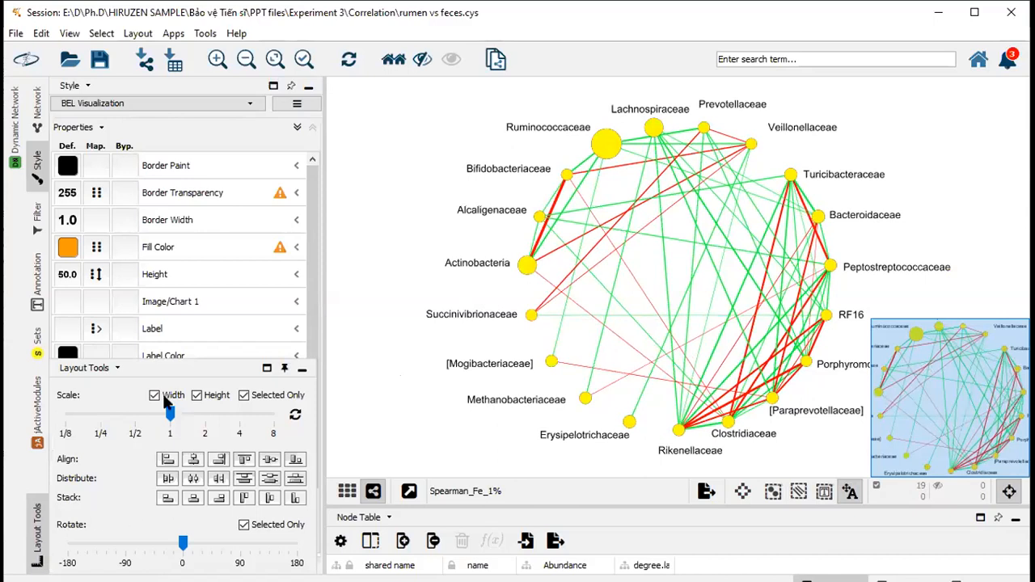
drag(170, 414, 89, 420)
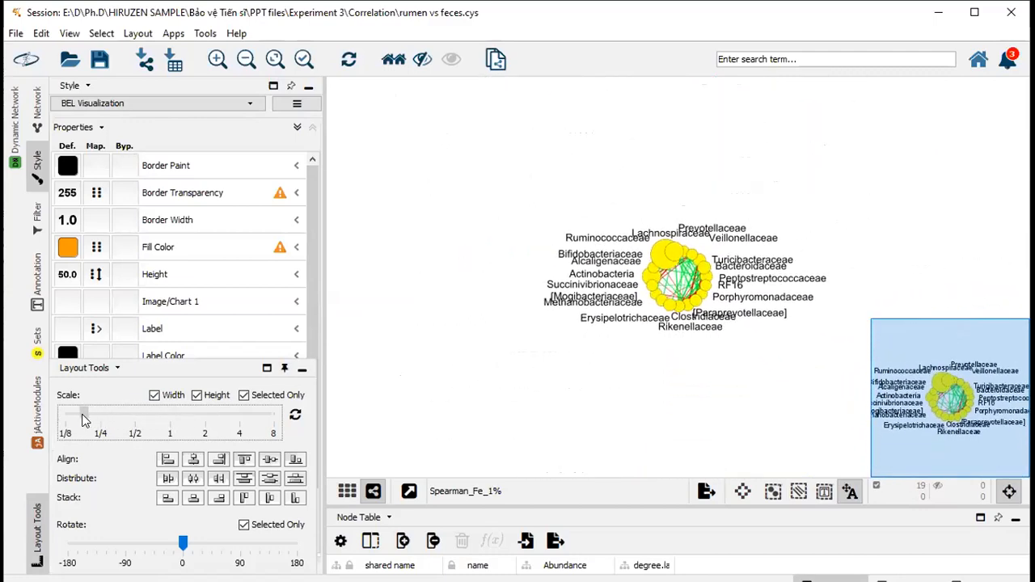
drag(157, 417, 165, 421)
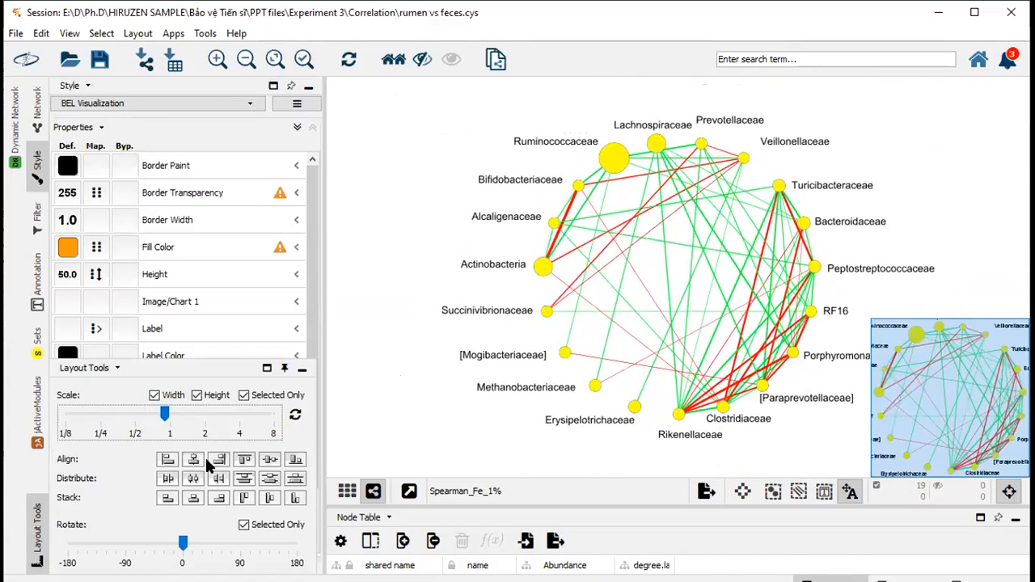
- Rotate the selected nodes slightly counterclockwise and close Layout Tools
mouse_move(183, 543)
mouse_down()
mouse_move(215, 546)
mouse_move(158, 543)
mouse_move(194, 540)
mouse_move(175, 541)
mouse_up()
drag(180, 535, 182, 543)
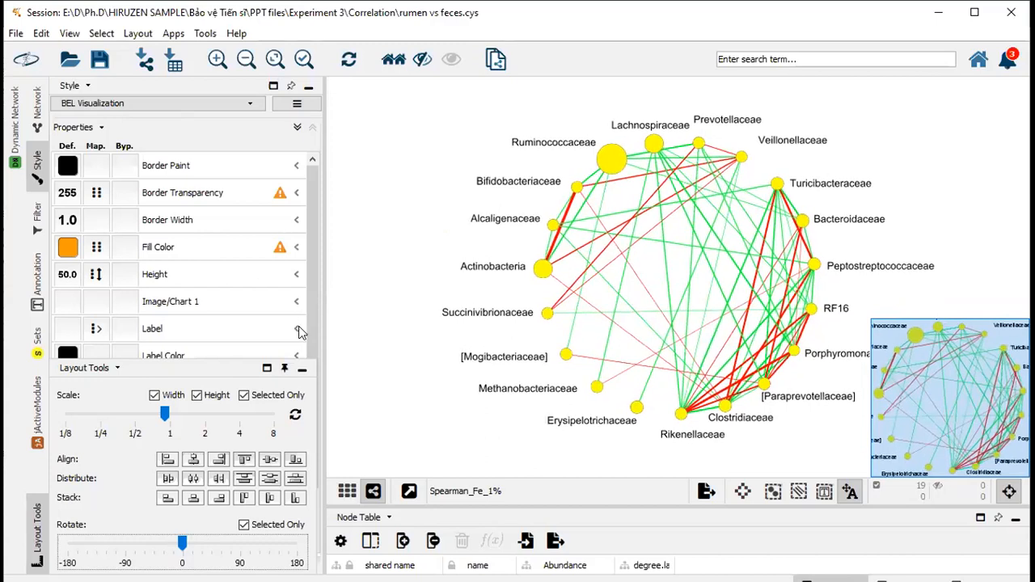
click(303, 369)
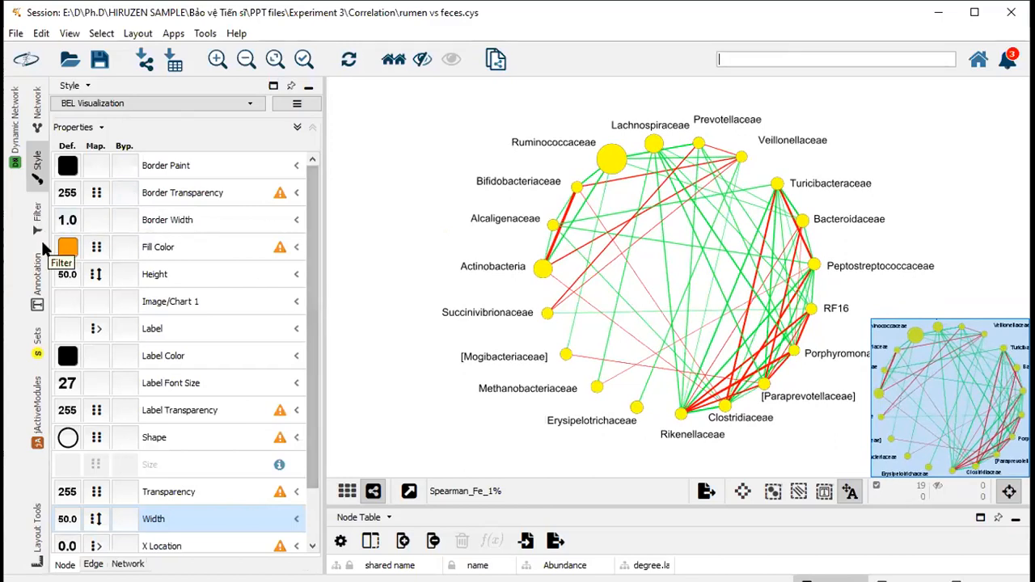
- Filter the edges by Spearman |ρ| to select those between 0.501 and 1 inclusive
click(41, 226)
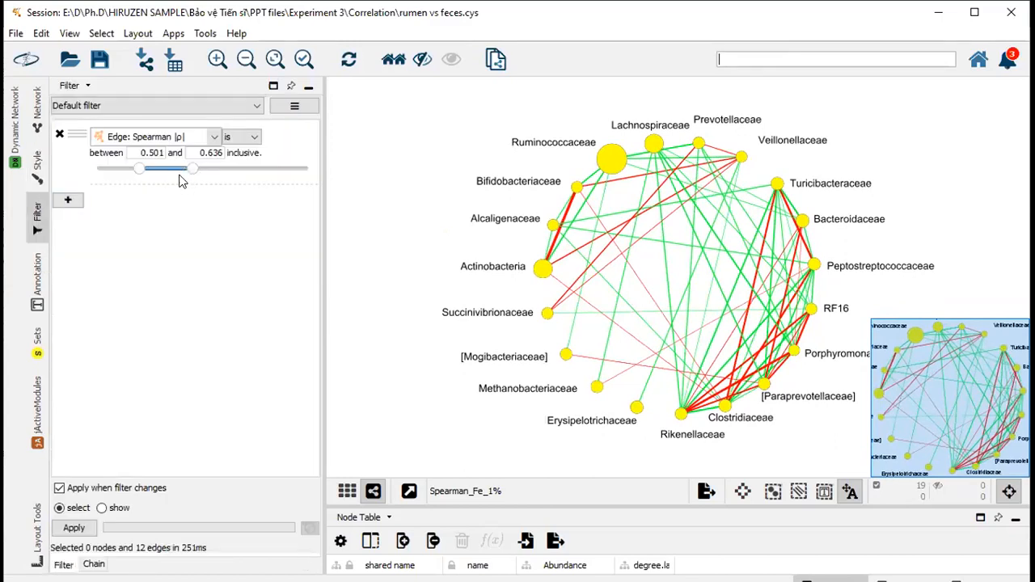
click(214, 137)
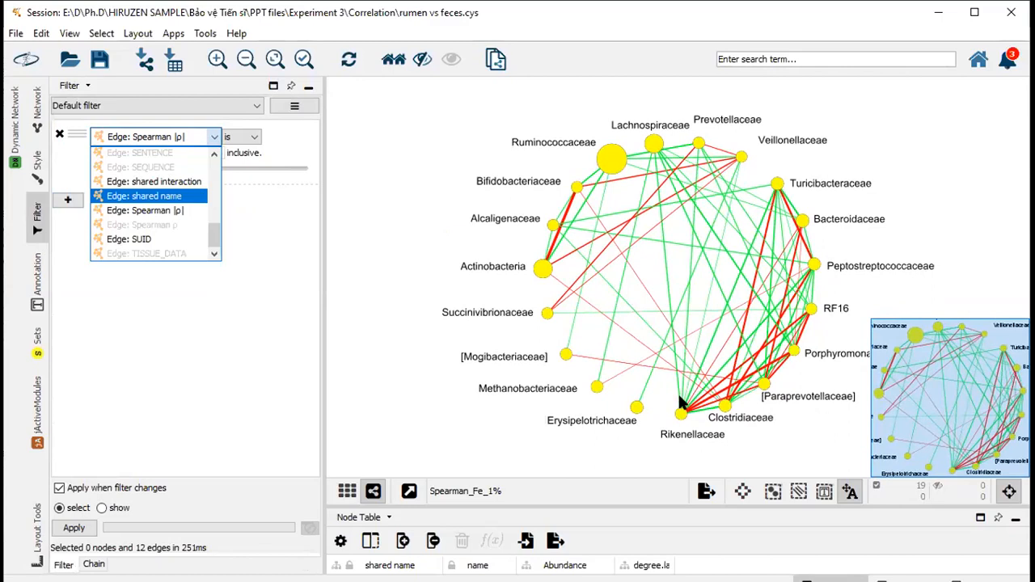
mouse_move(214, 235)
mouse_down()
mouse_move(211, 182)
mouse_move(212, 243)
mouse_up()
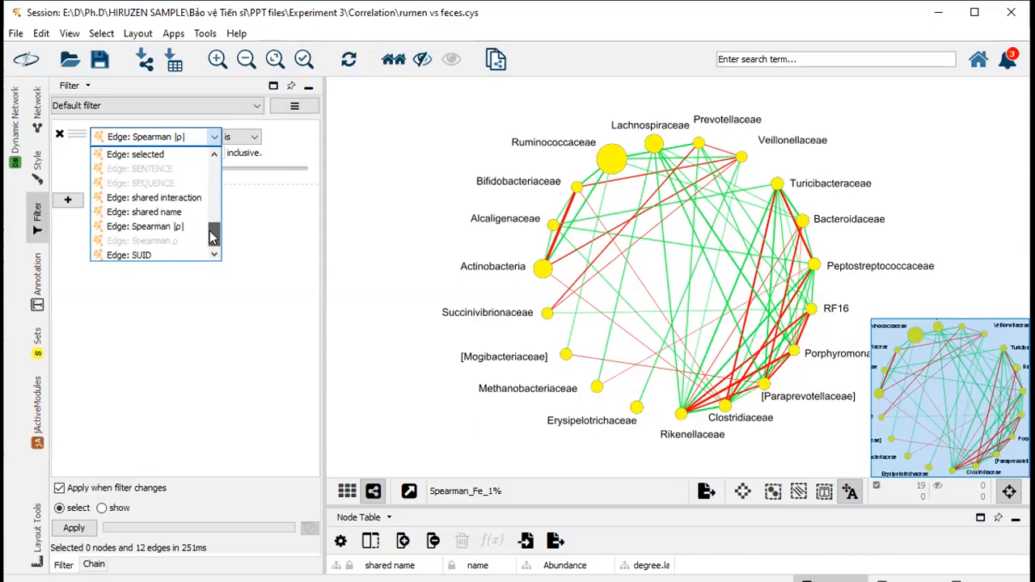
click(166, 215)
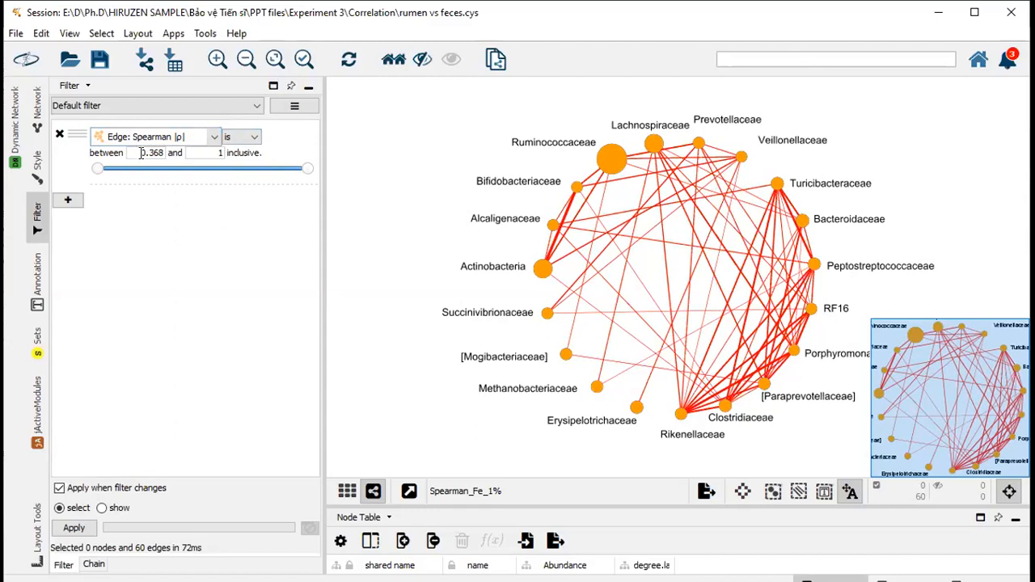
drag(99, 170, 141, 176)
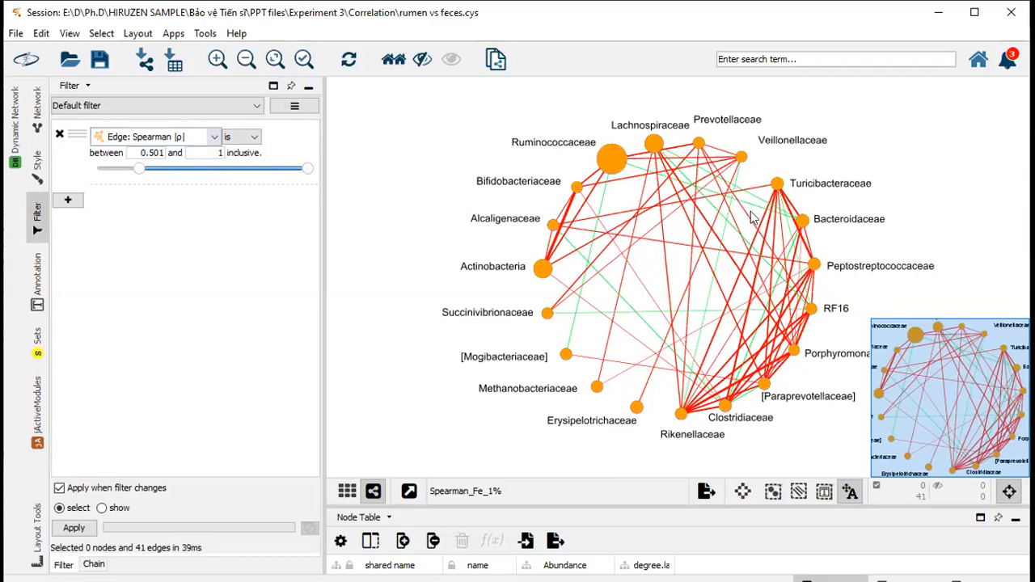
mouse_move(140, 170)
mouse_down()
mouse_move(307, 178)
mouse_move(139, 172)
mouse_up()
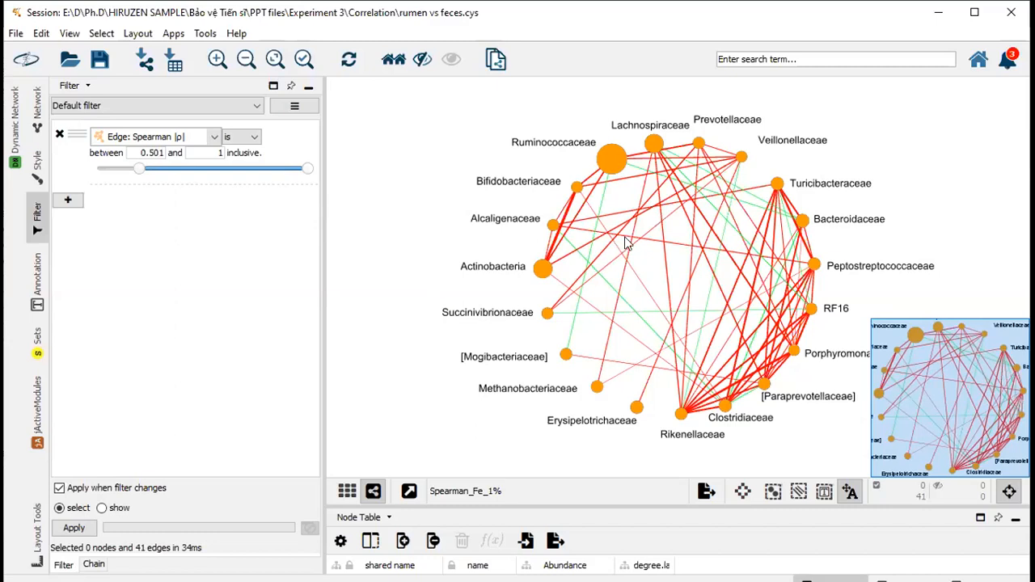
- Create a new network from the selected nodes and selected edges, and show all network views in a grid
click(495, 61)
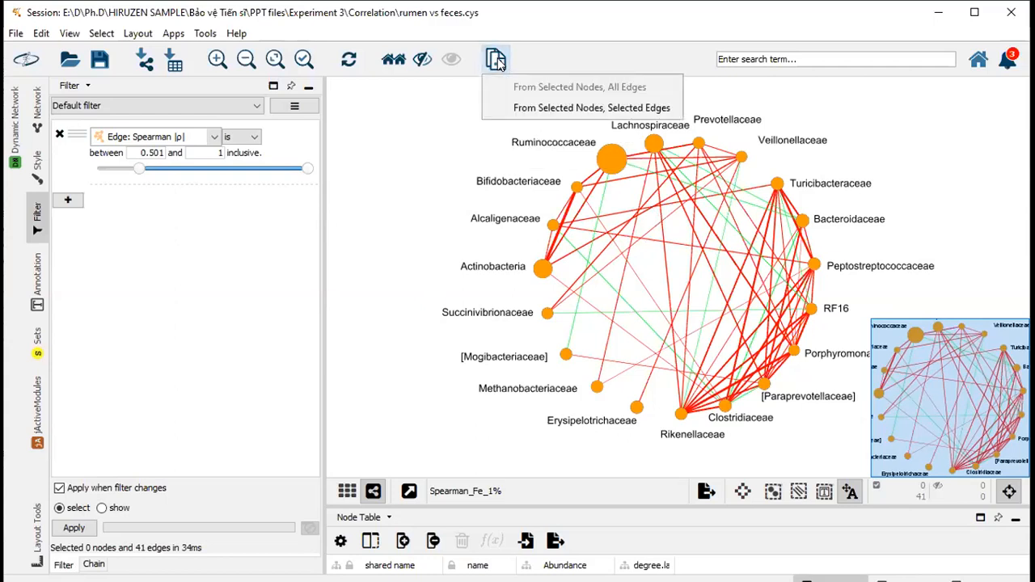
click(524, 107)
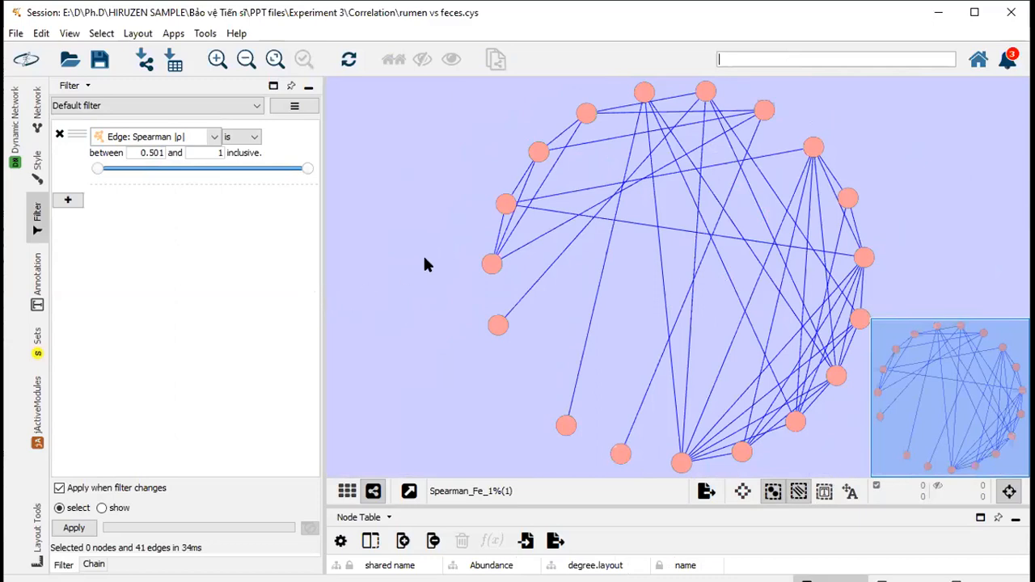
click(347, 493)
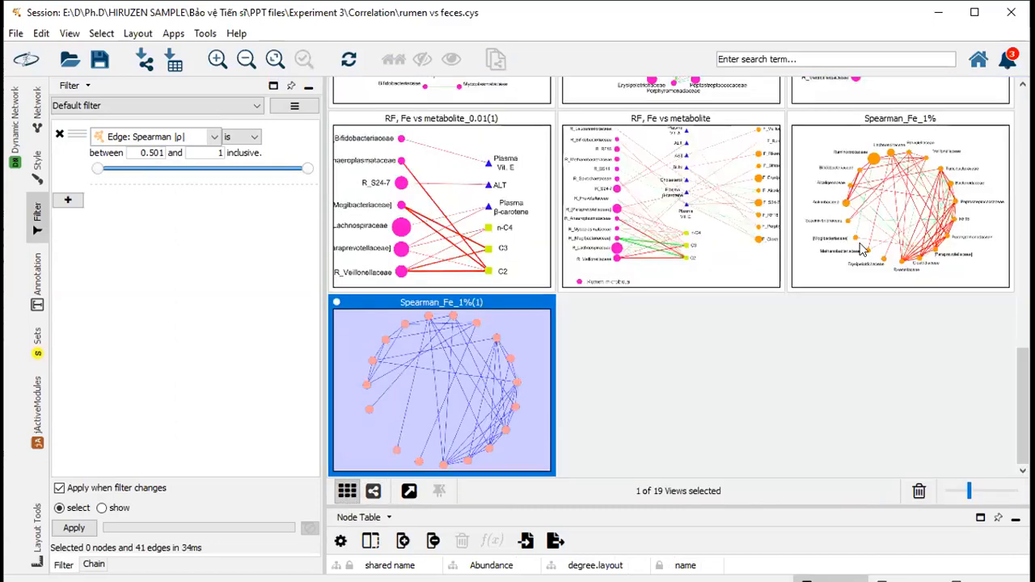
- Open the Spearman_Fe_1%(1) network view and set its default background paint to white (255, 255, 255)
double_click(421, 400)
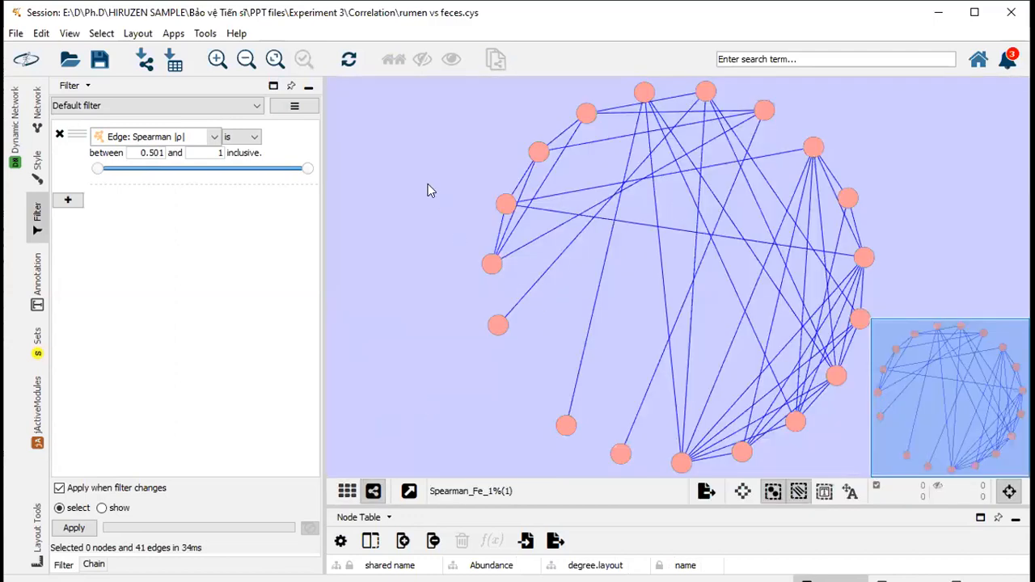
click(36, 103)
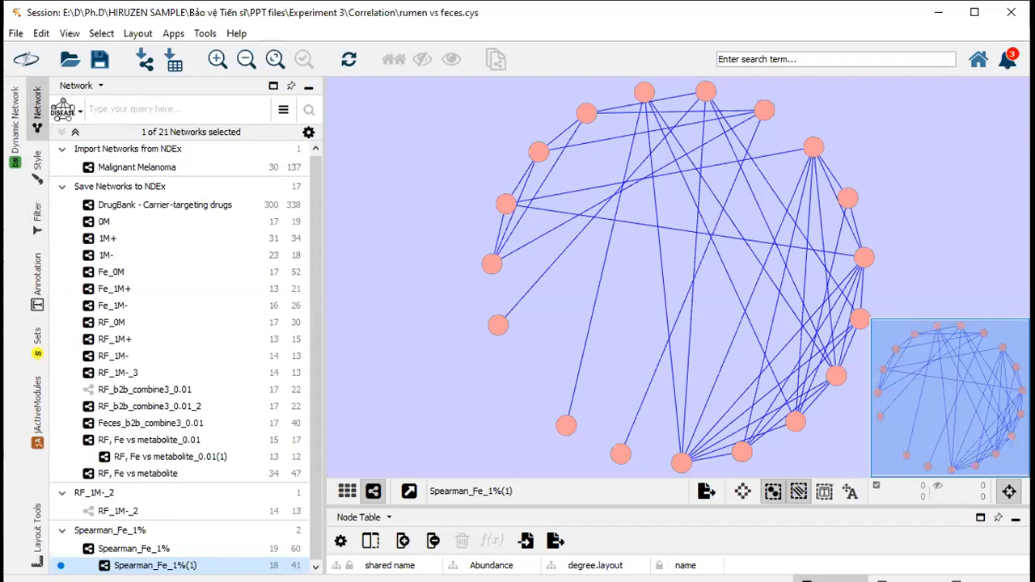
click(38, 168)
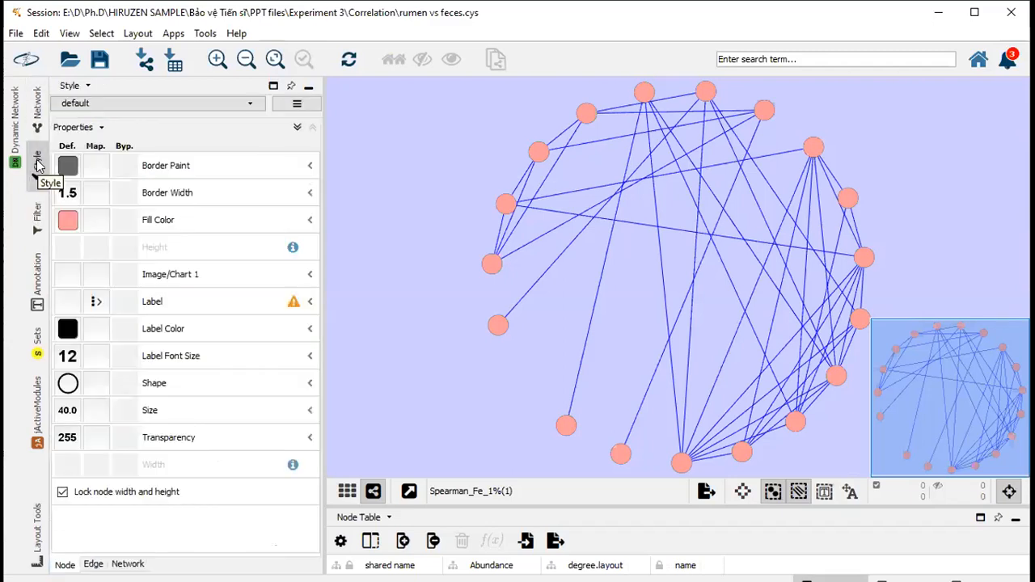
click(127, 564)
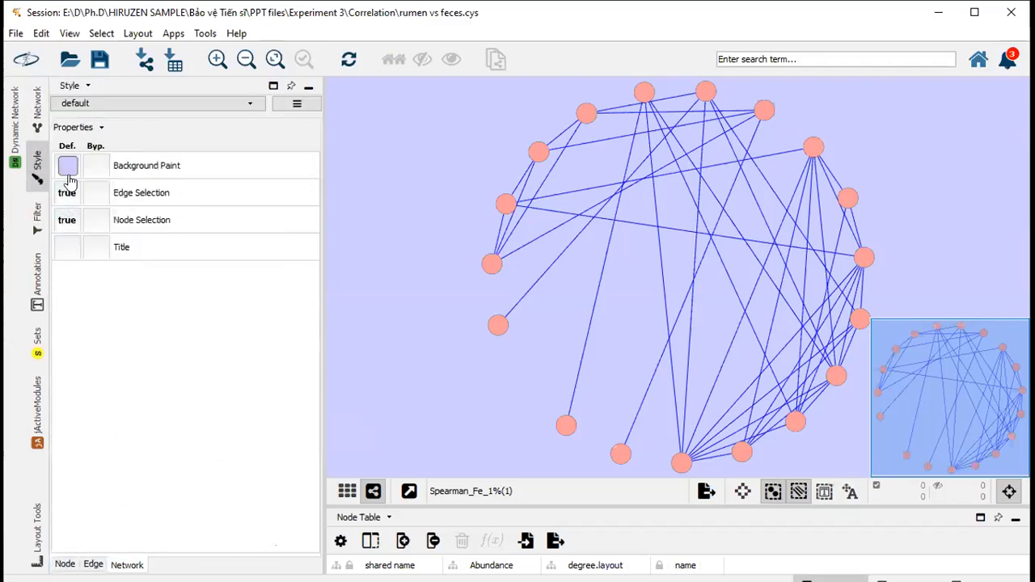
click(71, 172)
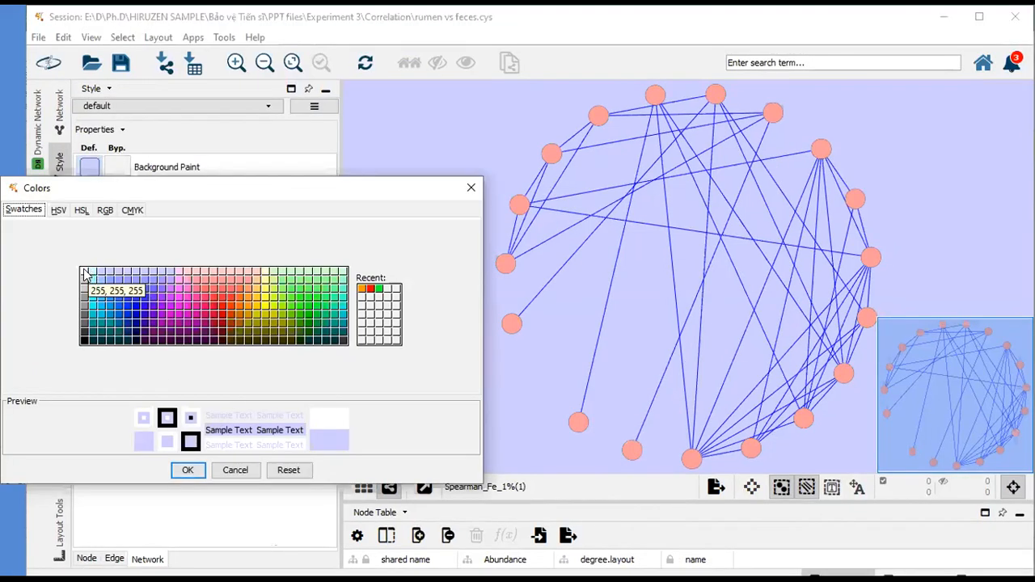
click(63, 272)
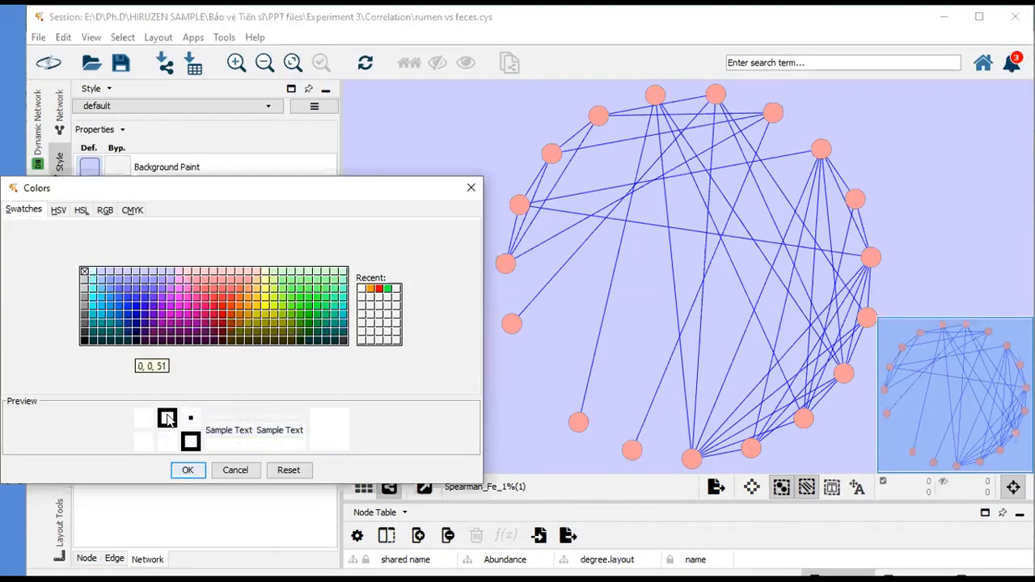
click(184, 474)
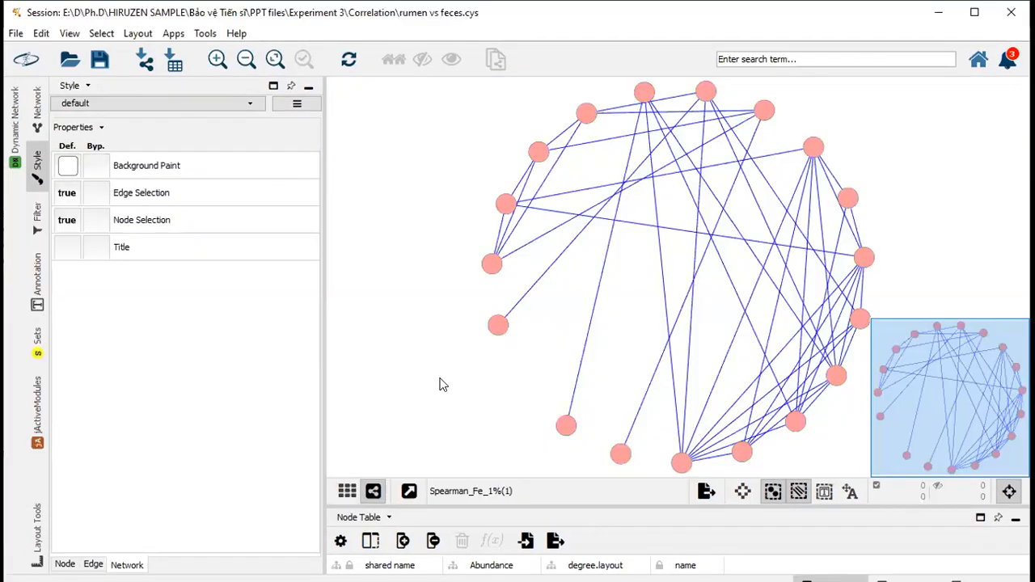
- Go back to the grid of network views and open the original Spearman_Fe_1% network for a closer look
click(93, 565)
click(65, 564)
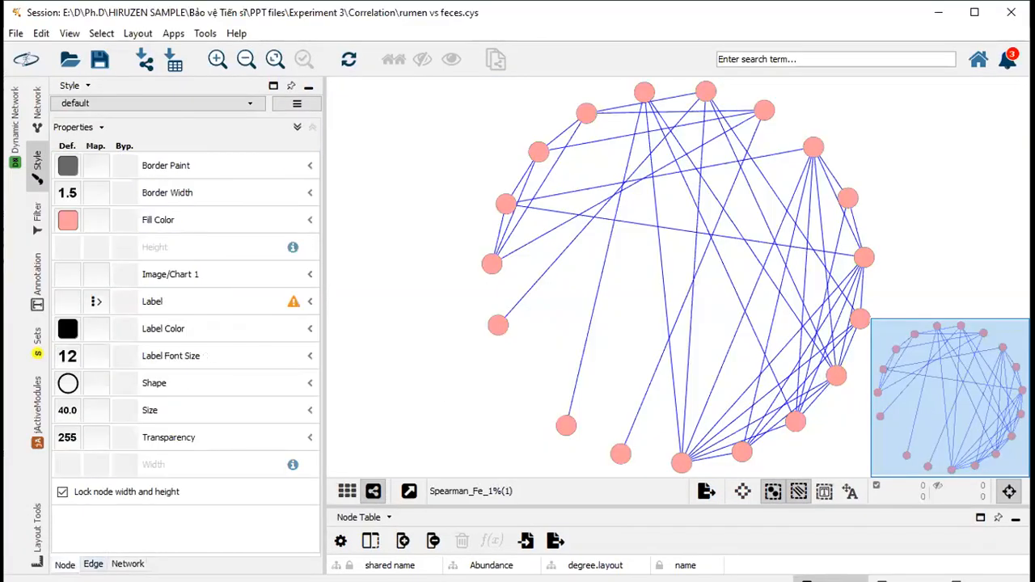
click(347, 491)
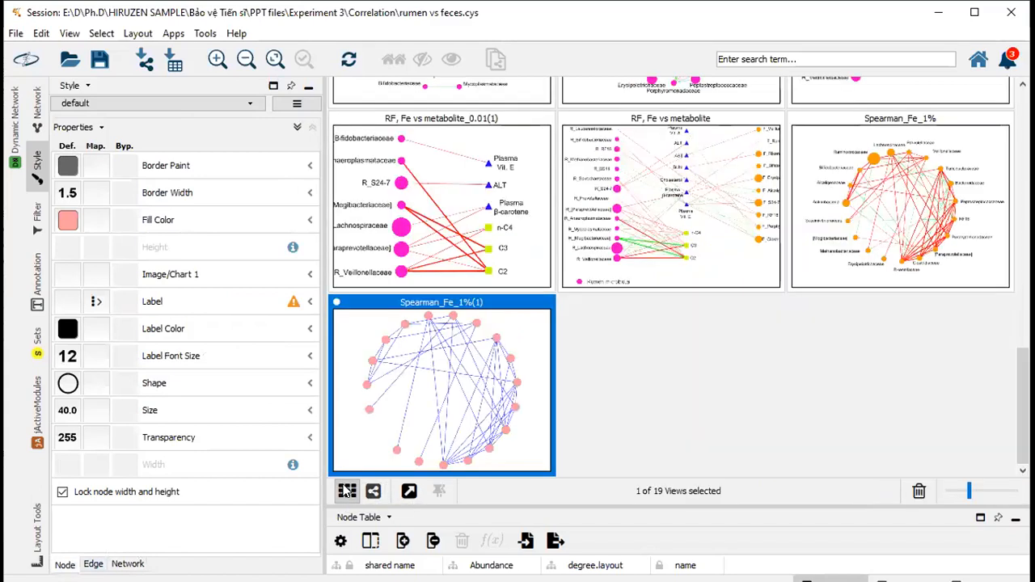
double_click(825, 269)
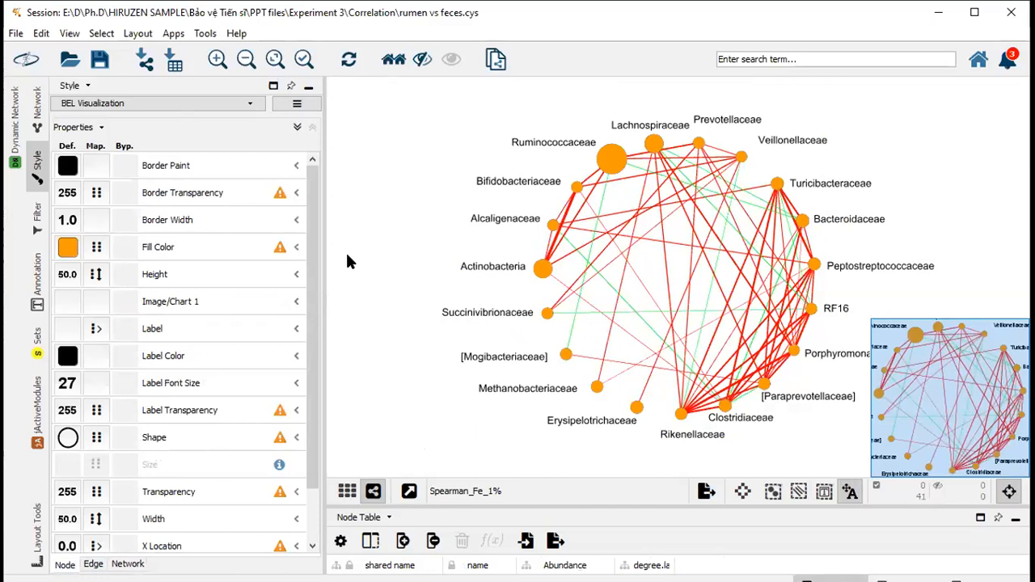
scroll(348, 254, up, 1)
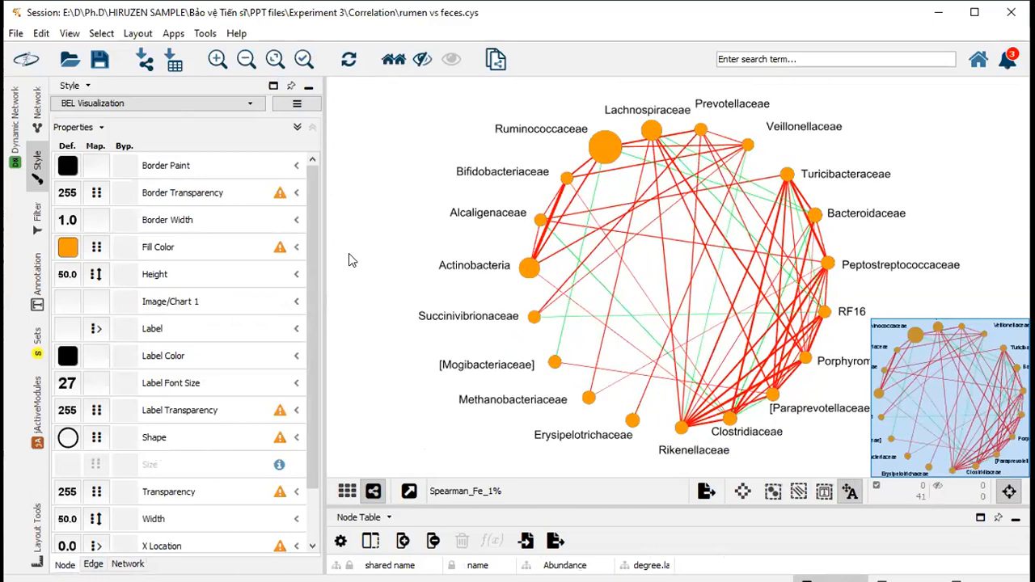
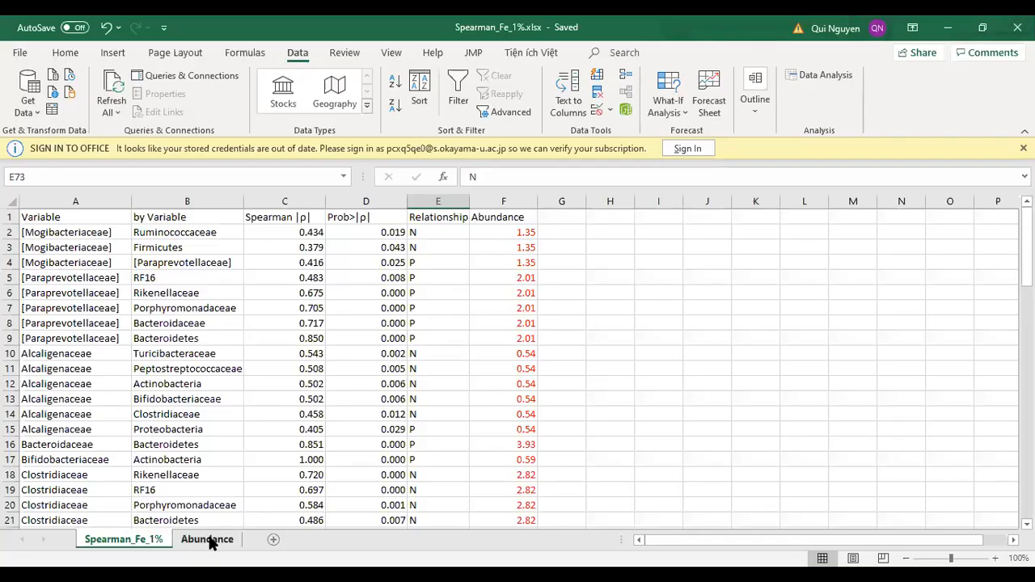
- Review the Abundance and Spearman_Fe_1% sheets of the Spearman_Fe_1% workbook
click(209, 540)
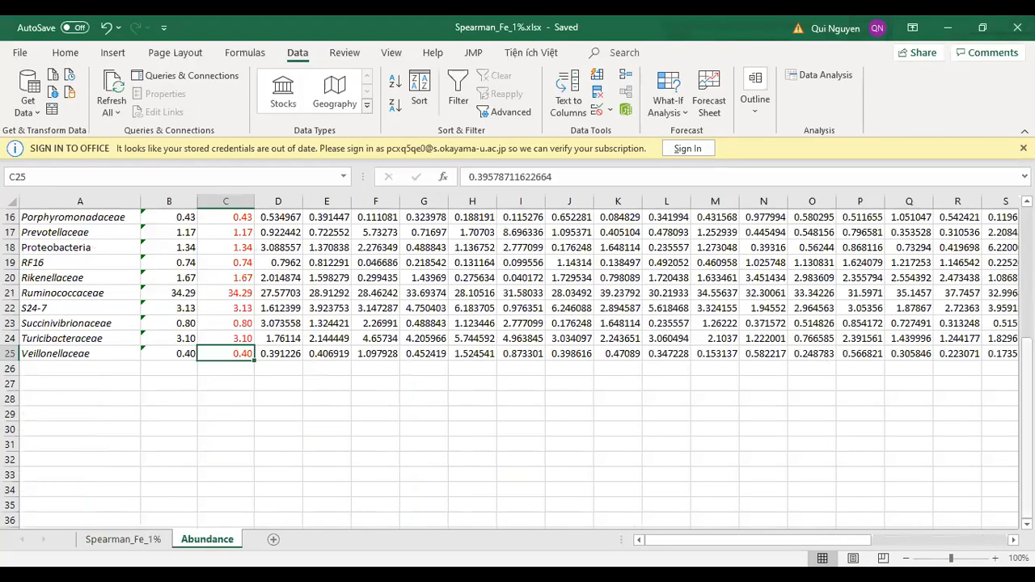
scroll(650, 251, up, 5)
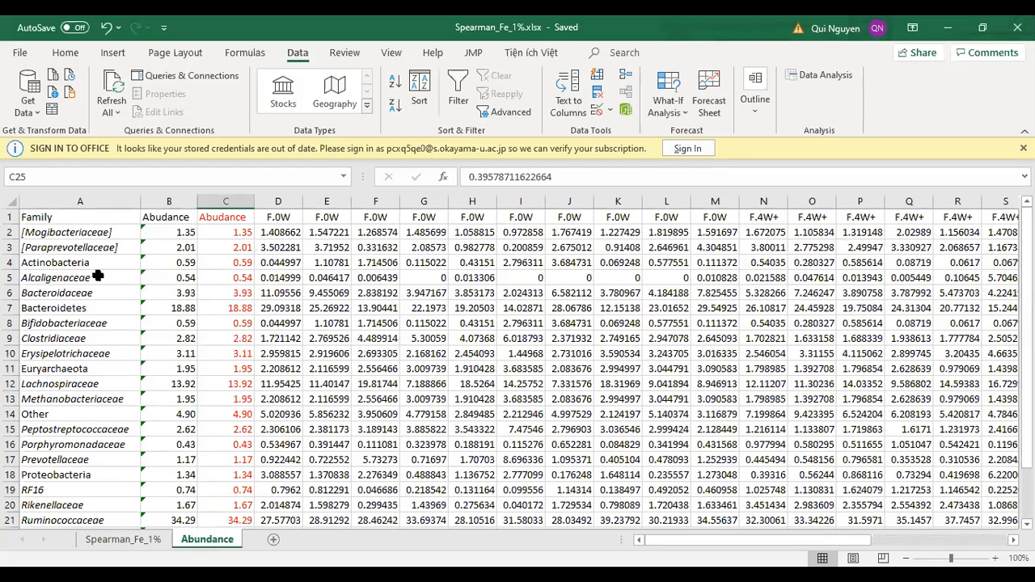
click(138, 543)
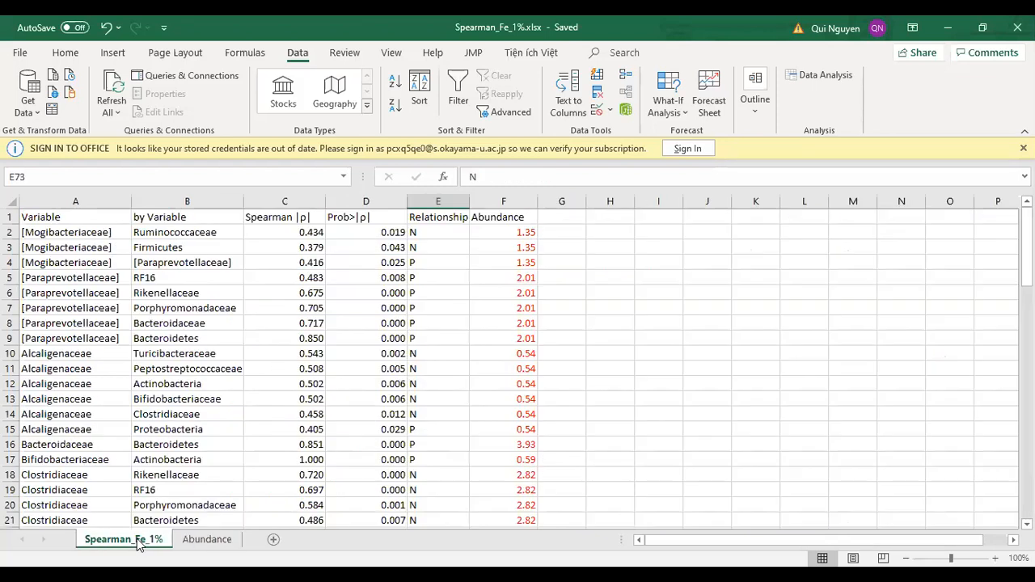
click(198, 544)
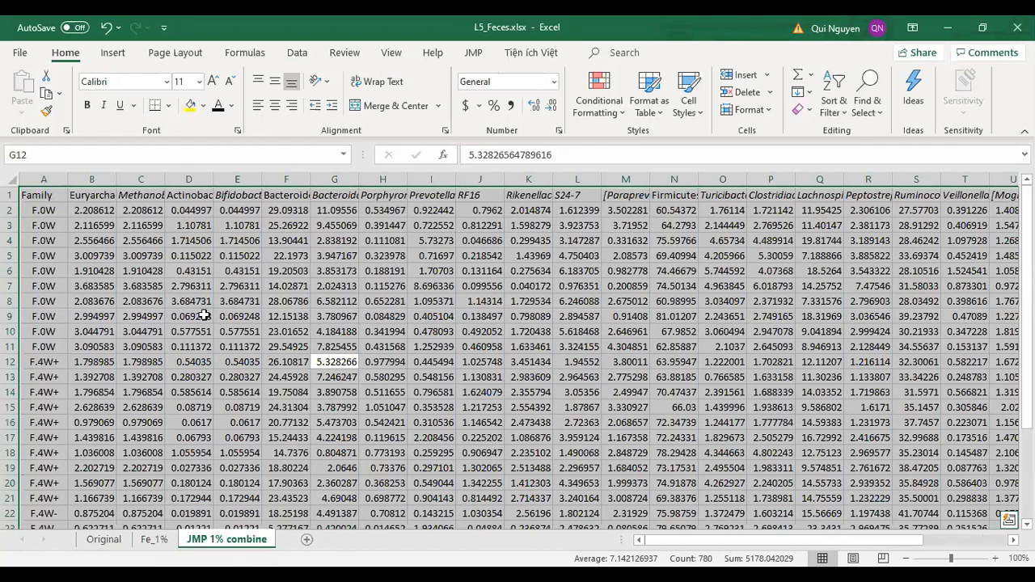
- Examine the F.0W sample rows on the JMP 1% combine sheet of L5_Feces.xlsx and return to the Spearman_Fe_1% workbook
click(174, 317)
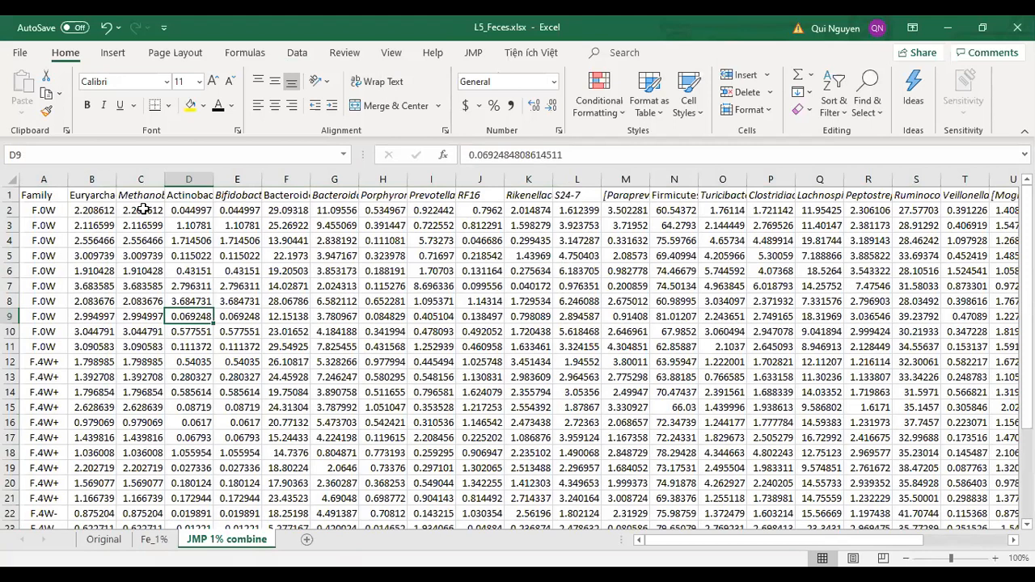
drag(9, 210, 153, 325)
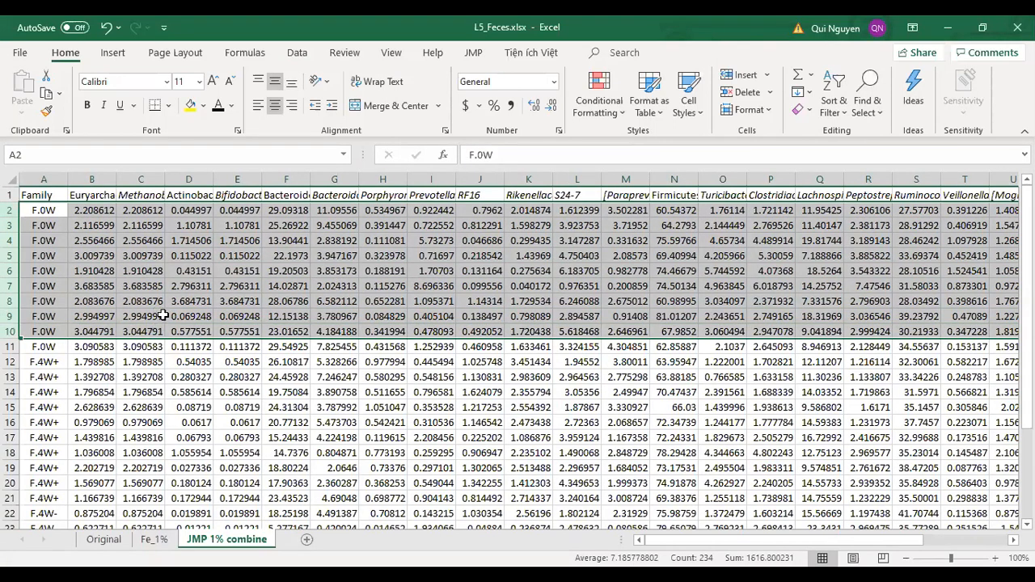
click(163, 316)
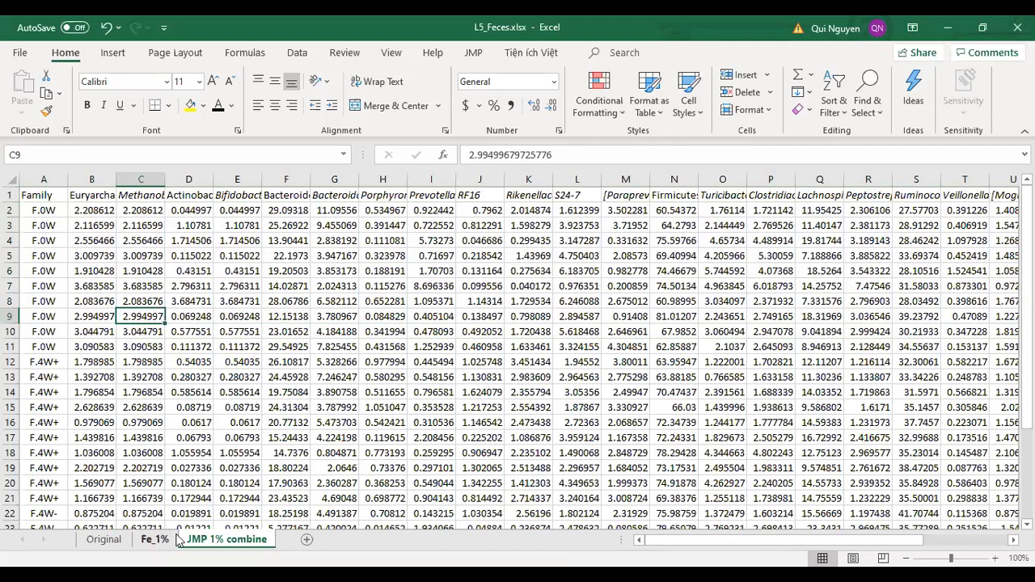
key(alt+Tab)
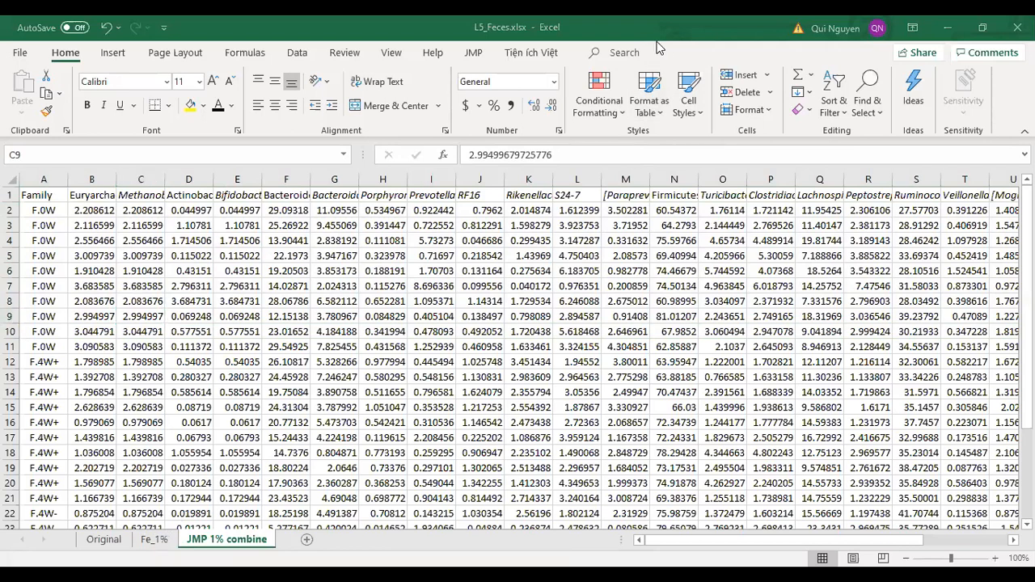
key(alt+Tab)
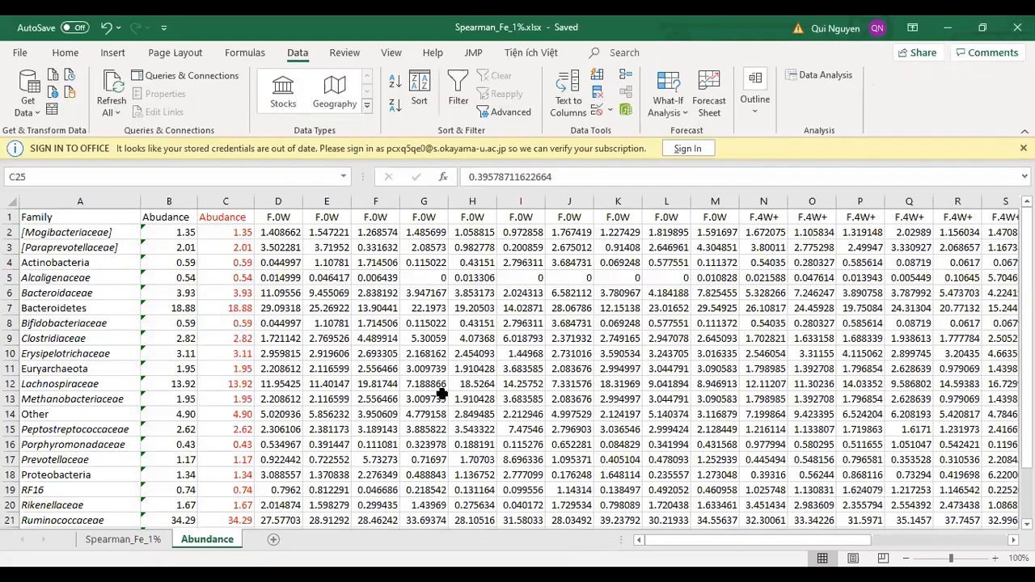
- Highlight the F.0W, F.4W+ and F.4W- sample columns of the Abundance sheet in turn to review the groups
click(224, 246)
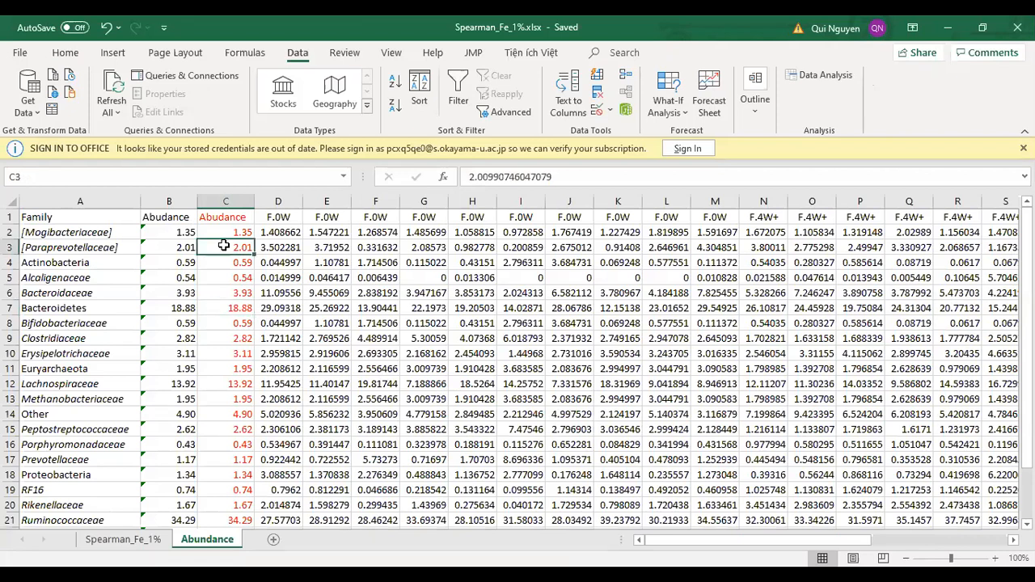
drag(298, 201, 728, 207)
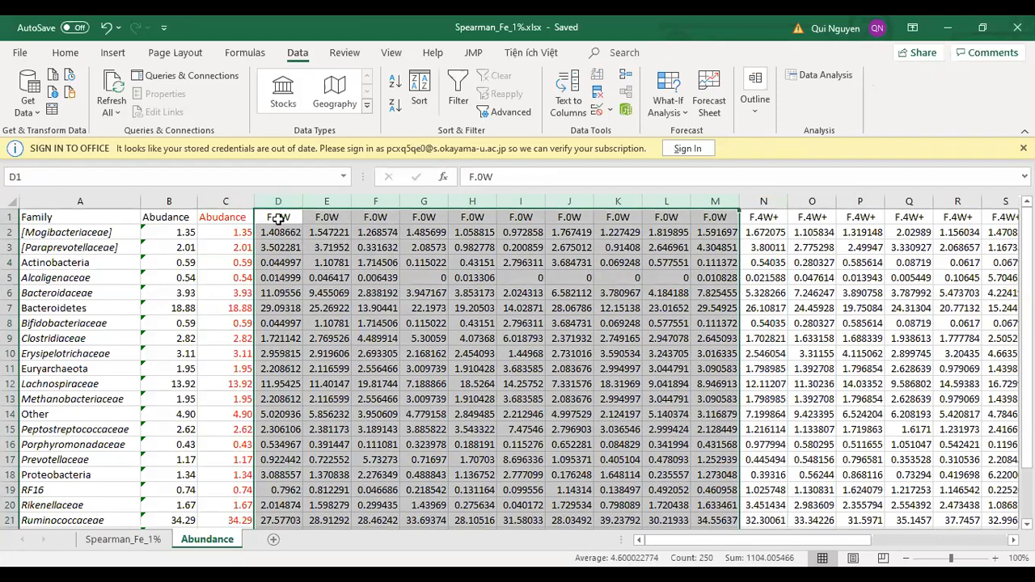
scroll(708, 547, right, 3)
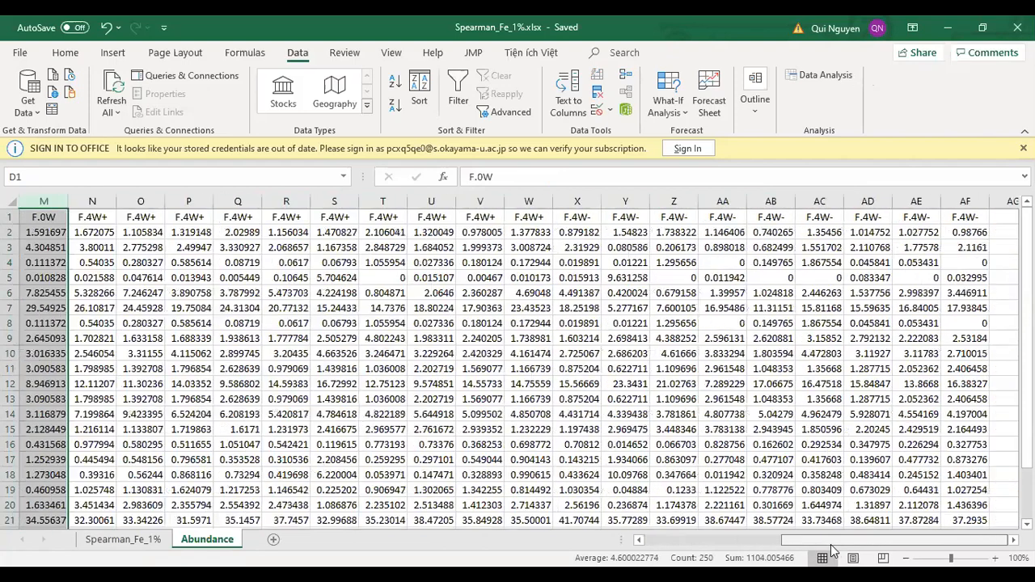
click(96, 202)
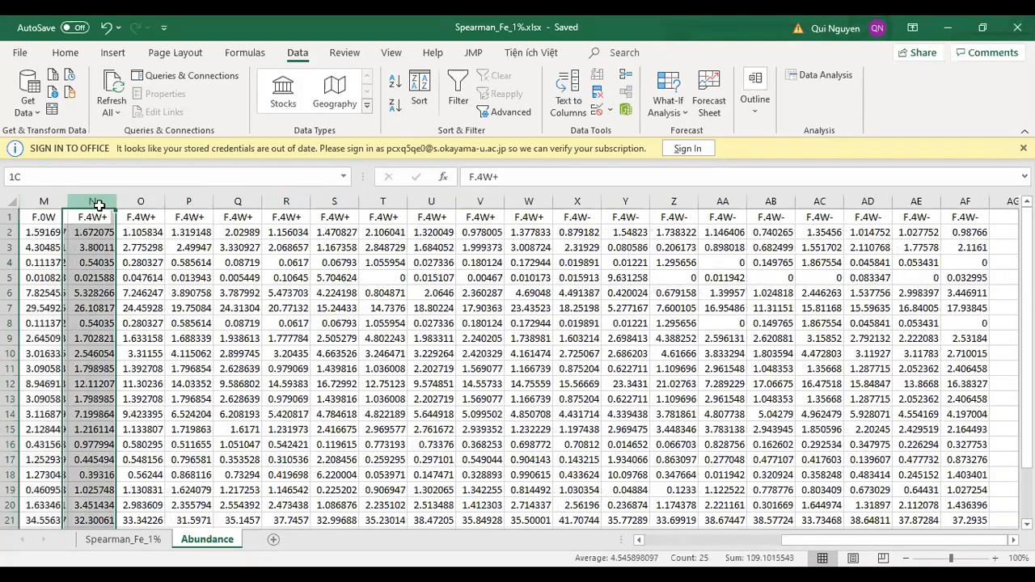
drag(95, 207, 965, 203)
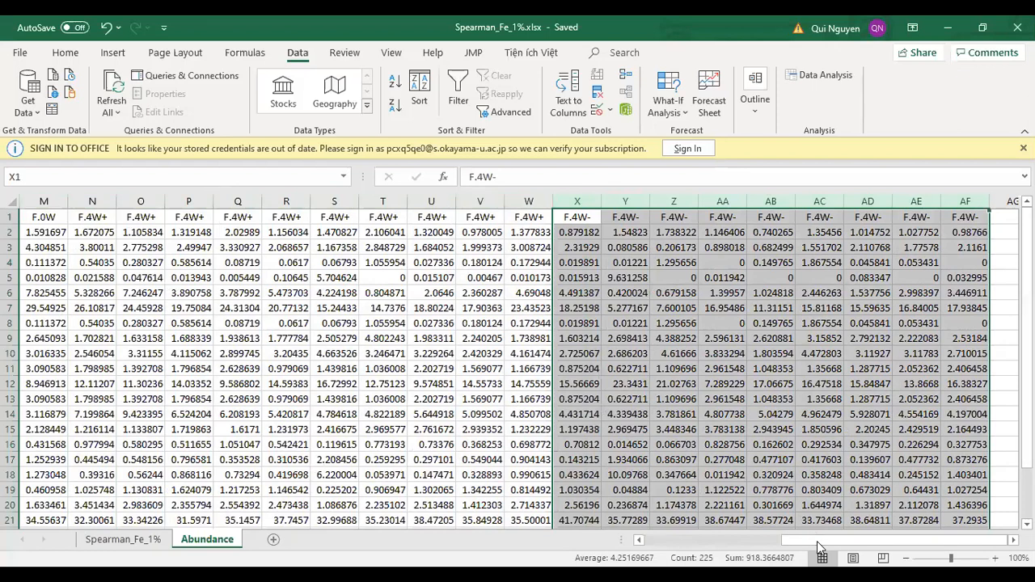
- Calculate each family's mean F.4W- abundance in column AG with =AVERAGE(X2:AF2) in AG2, filled down to the remaining rows
double_click(1013, 540)
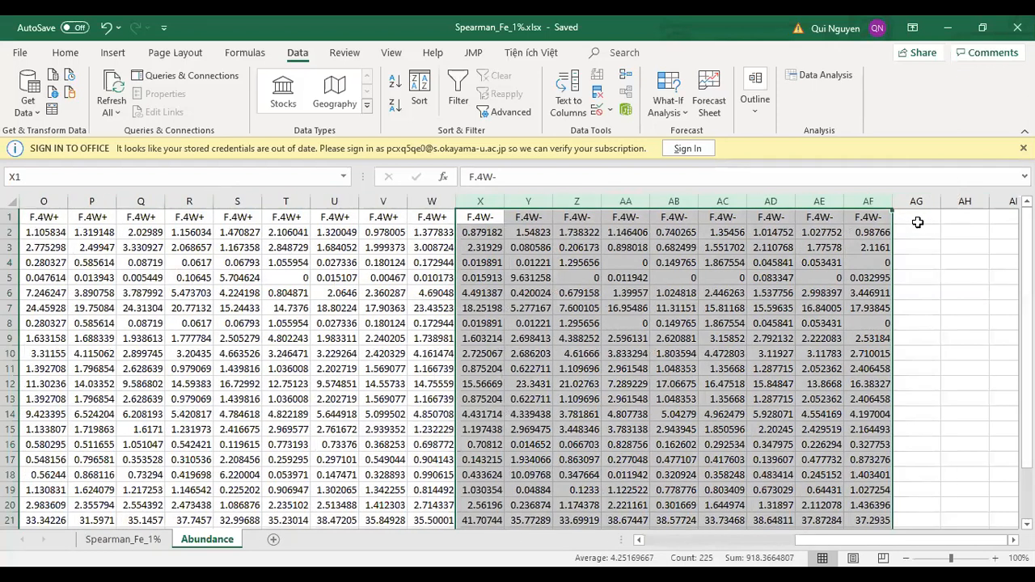
click(920, 229)
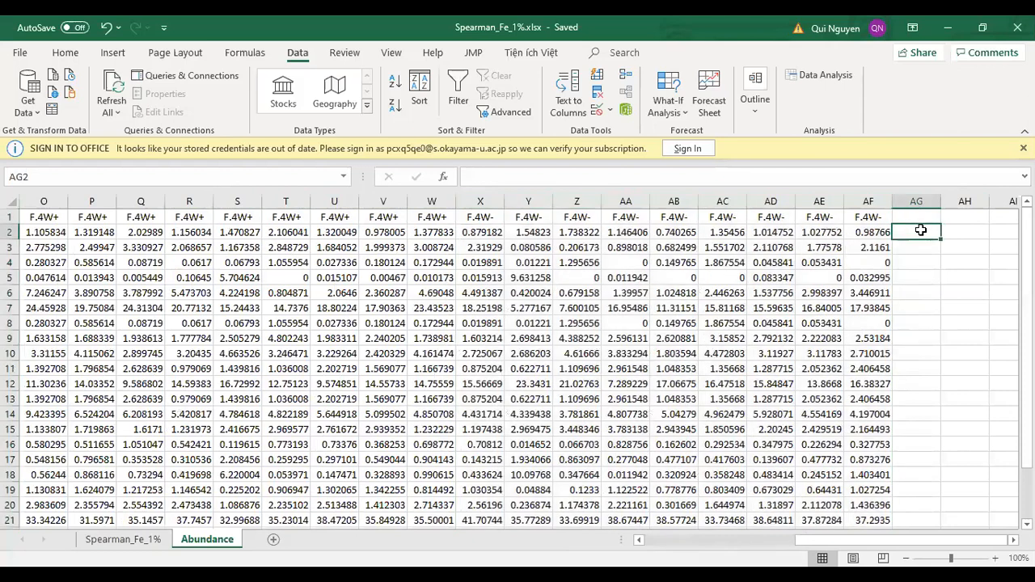
text(=)
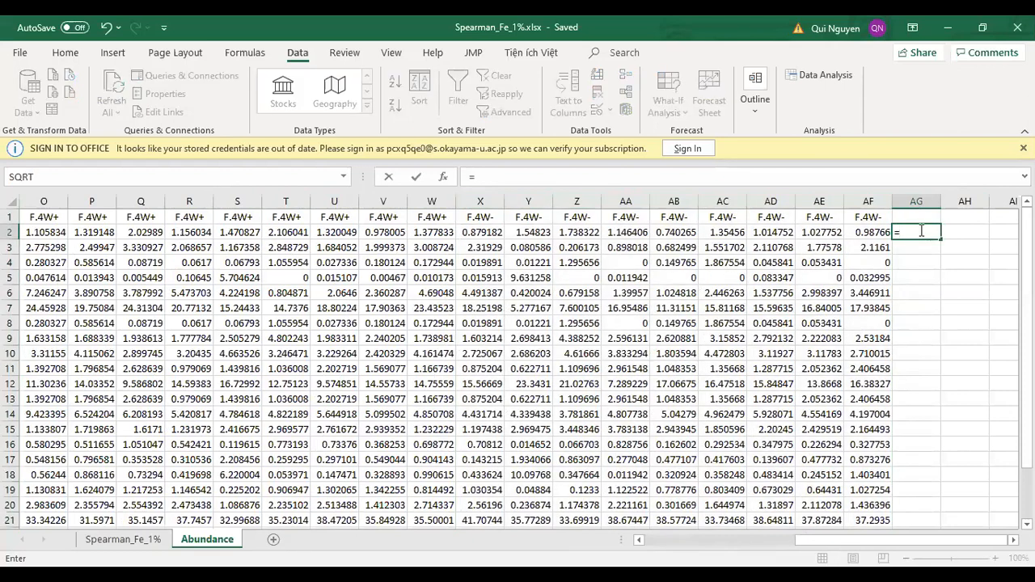
text(average()
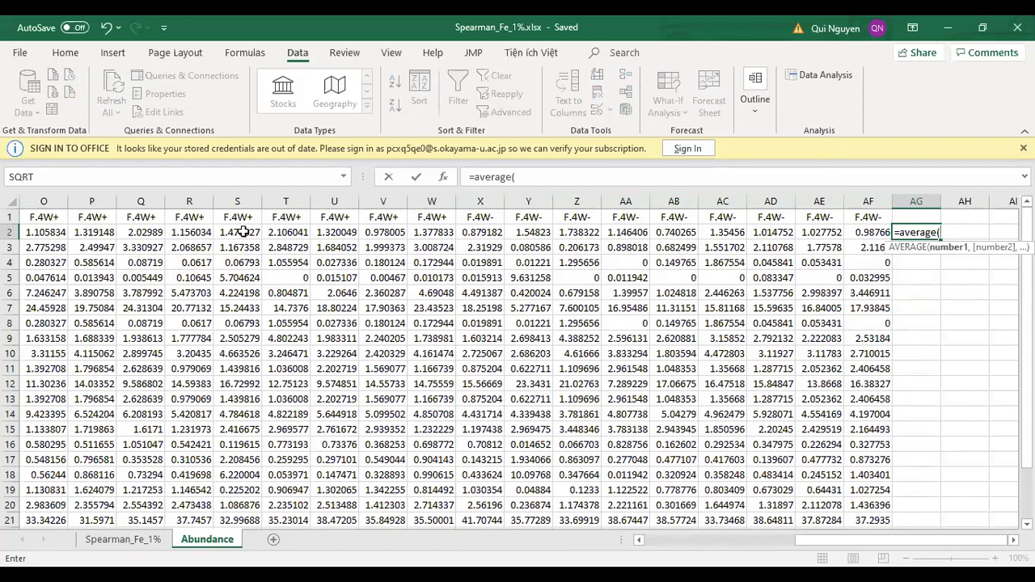
click(476, 233)
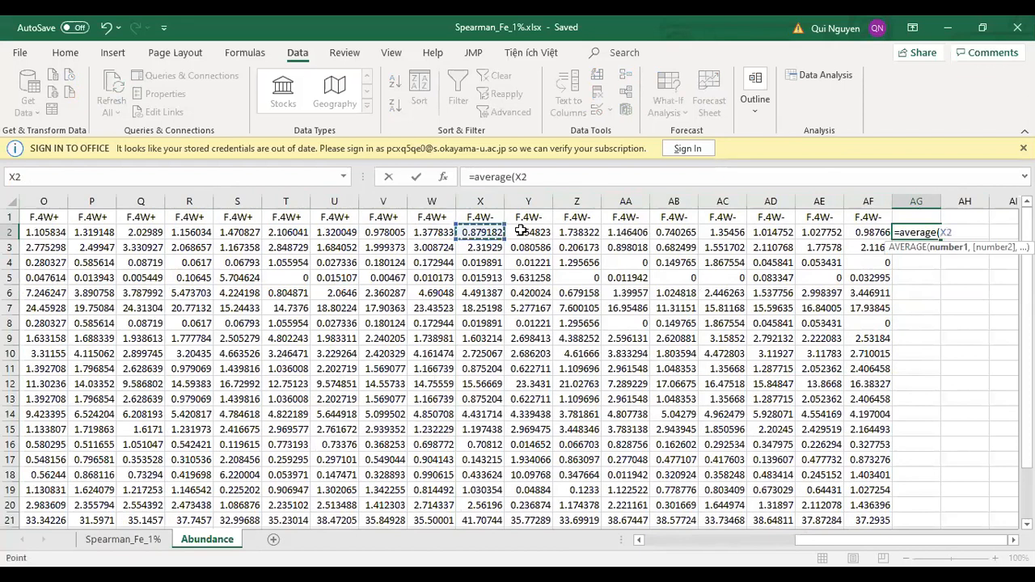
shift+click(850, 232)
key(Return)
click(922, 233)
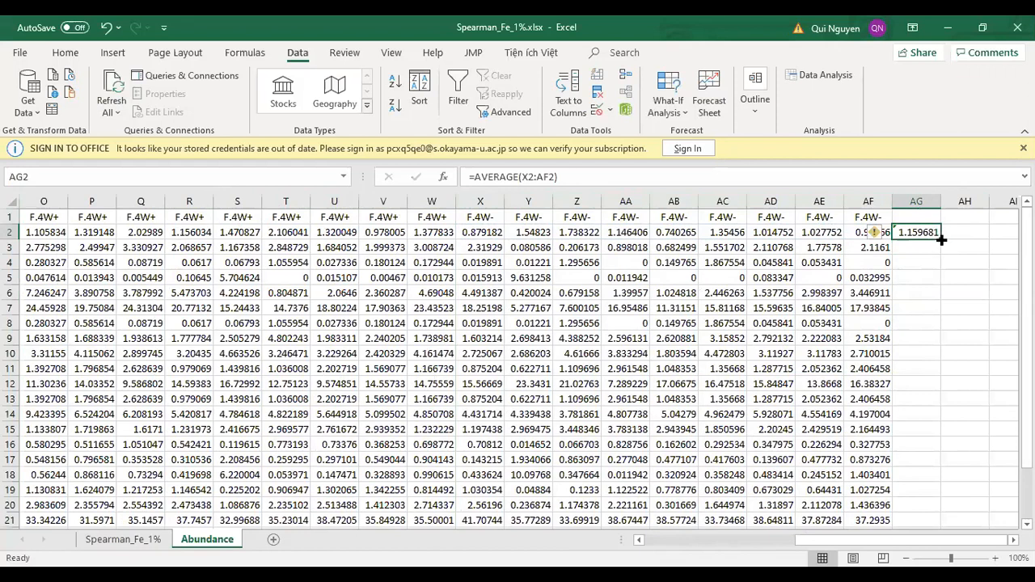
double_click(942, 240)
- Check the cell range averaged by the formula in AG2 and return to the first columns of the Abundance sheet
click(919, 229)
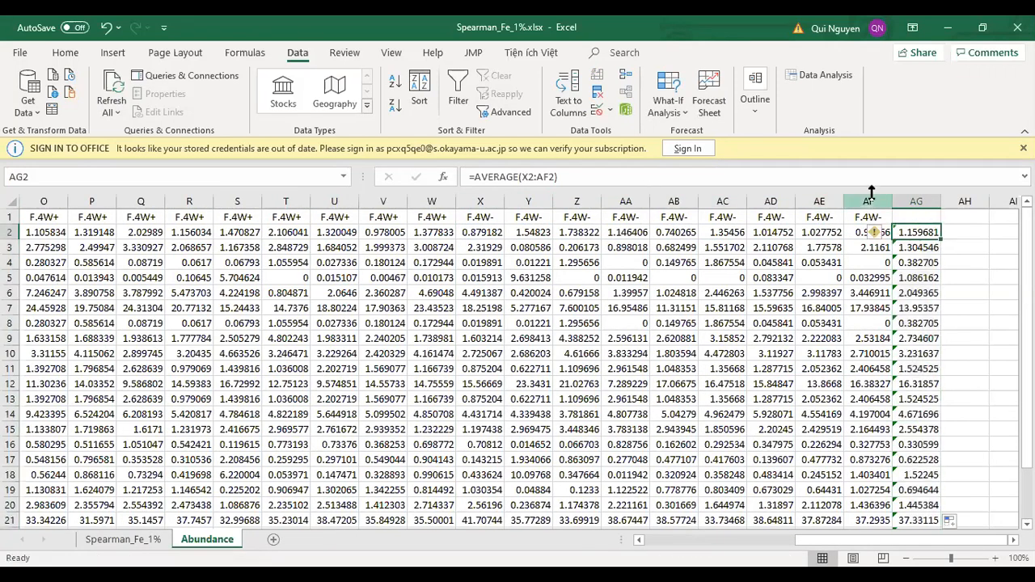
click(864, 179)
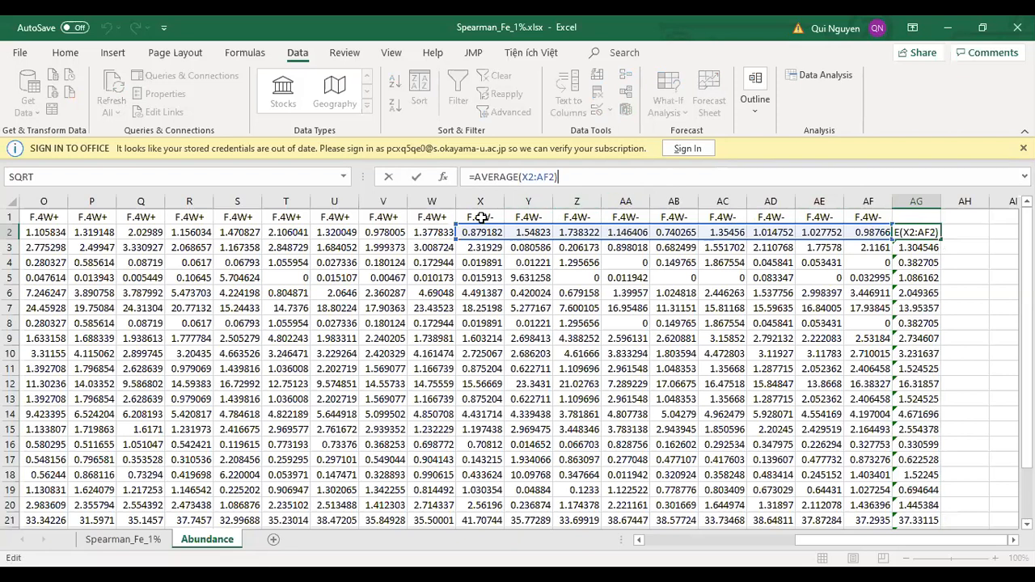
click(959, 257)
drag(861, 541, 610, 543)
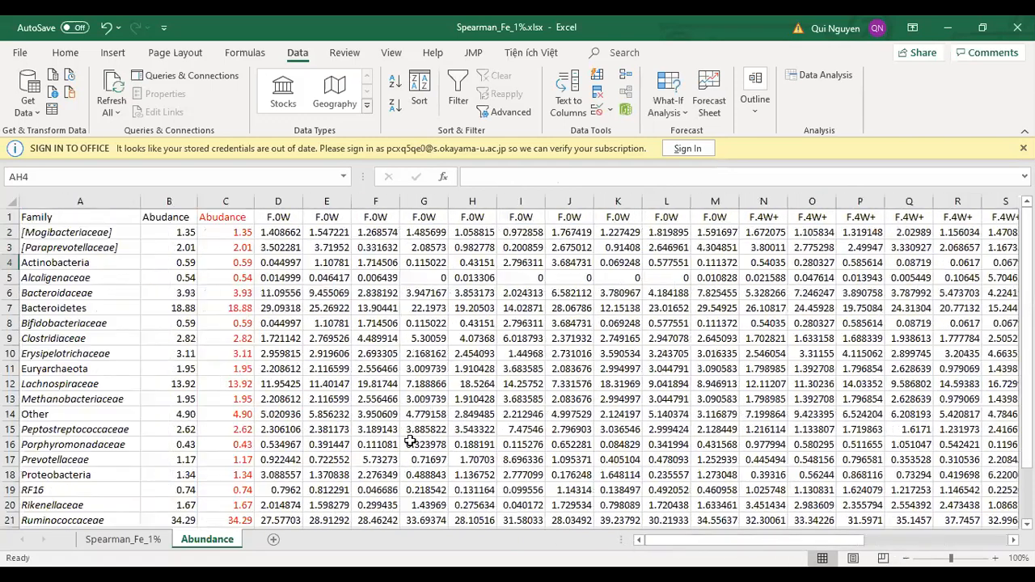
- Check the sample columns averaged by the formula in B2 of the Abundance sheet and compare it with the pasted value in C2
click(174, 233)
click(560, 178)
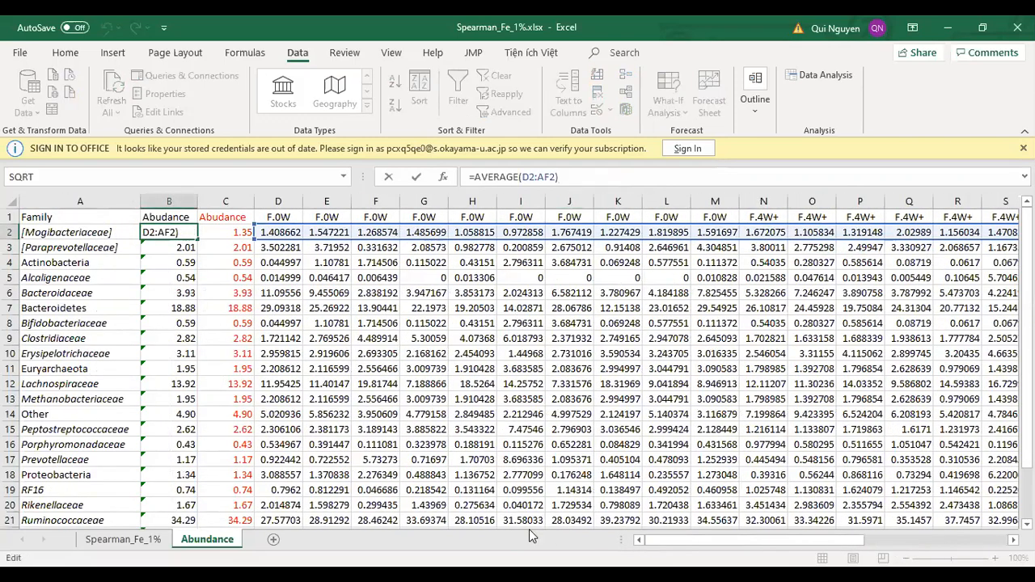
drag(752, 546, 853, 543)
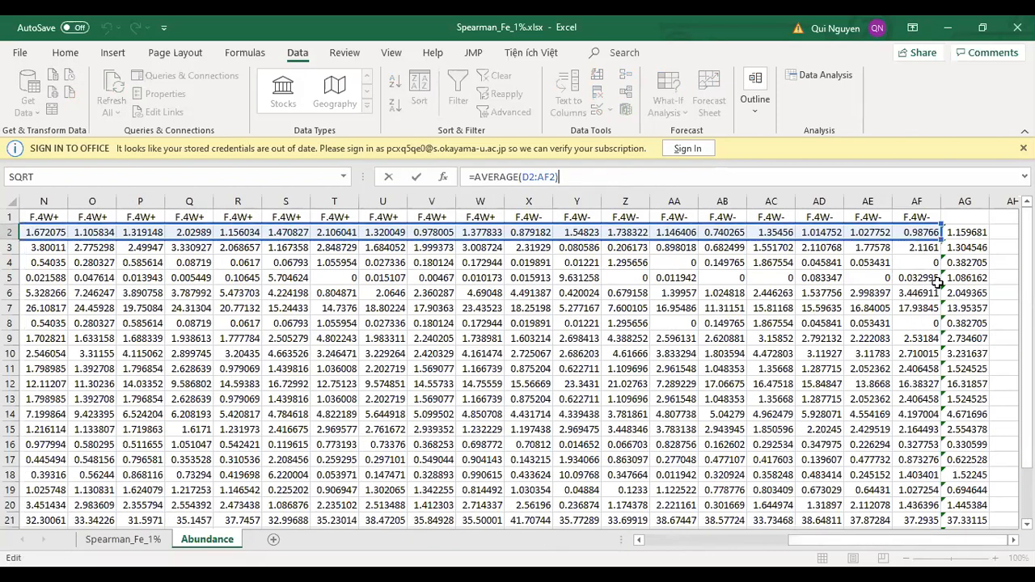
drag(937, 537, 782, 541)
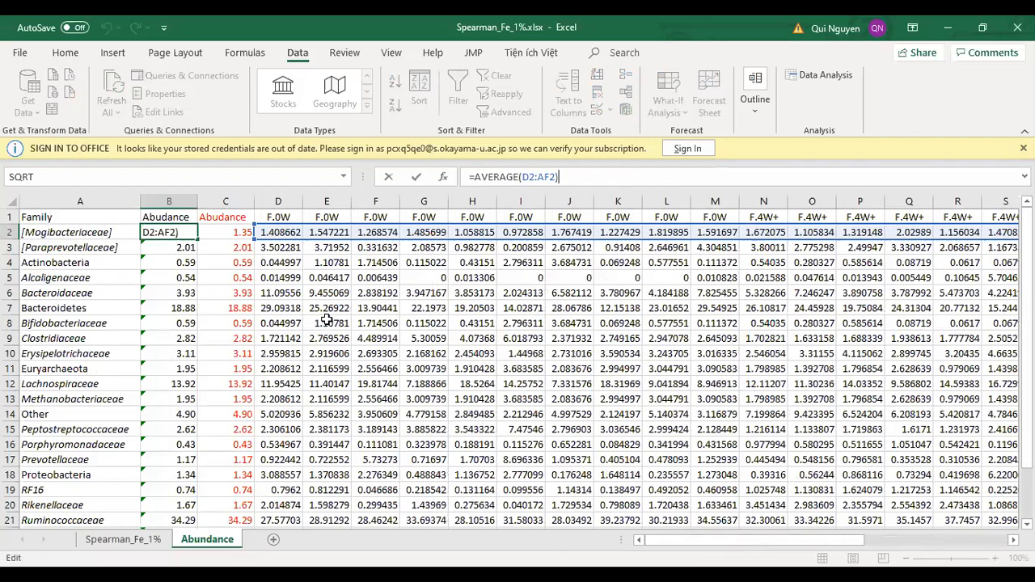
click(231, 233)
click(232, 248)
click(231, 233)
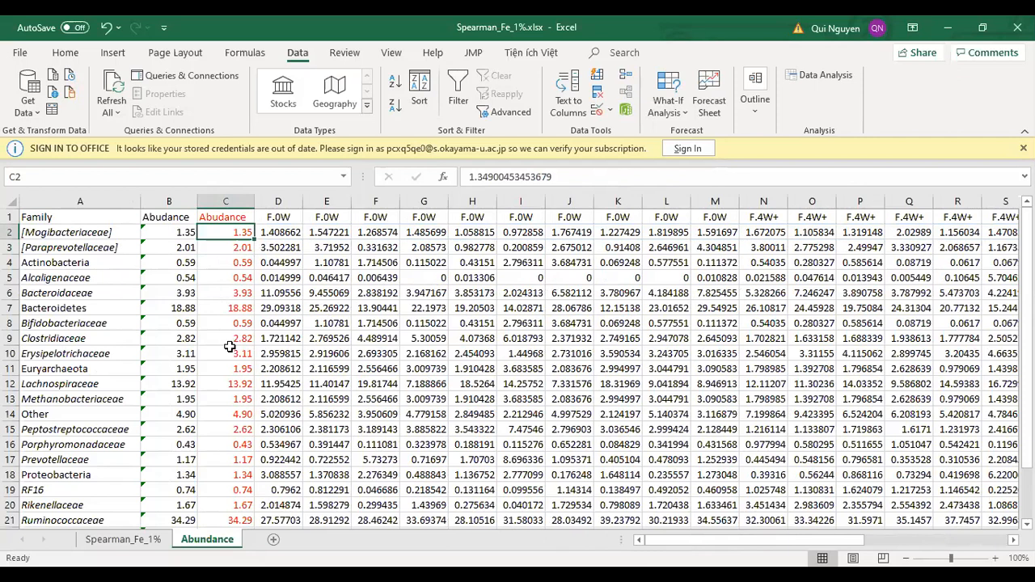
- Review the Abundance, Variable and by Variable columns on the Spearman_Fe_1% sheet
click(125, 539)
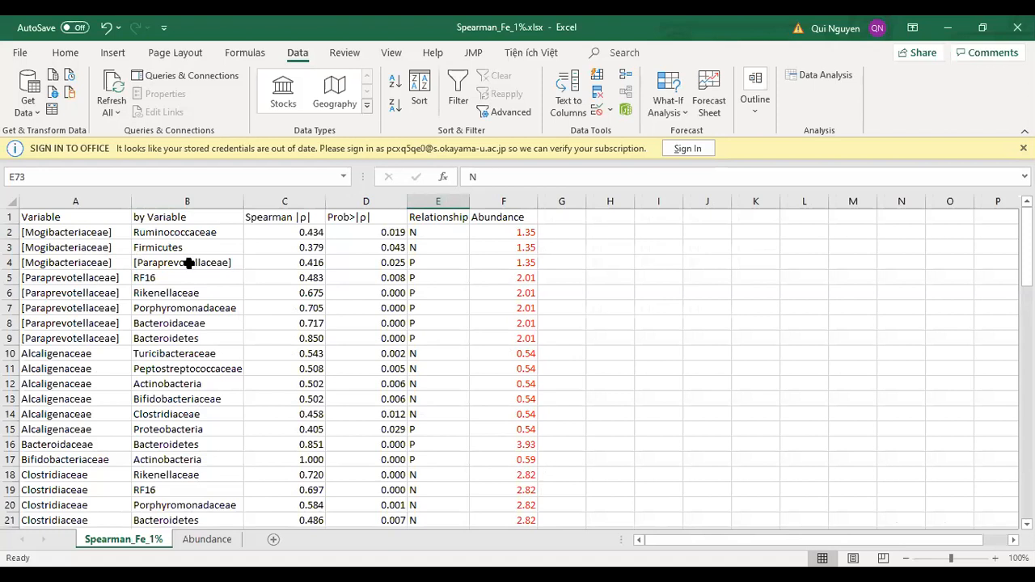
click(504, 233)
click(497, 317)
drag(497, 231, 494, 322)
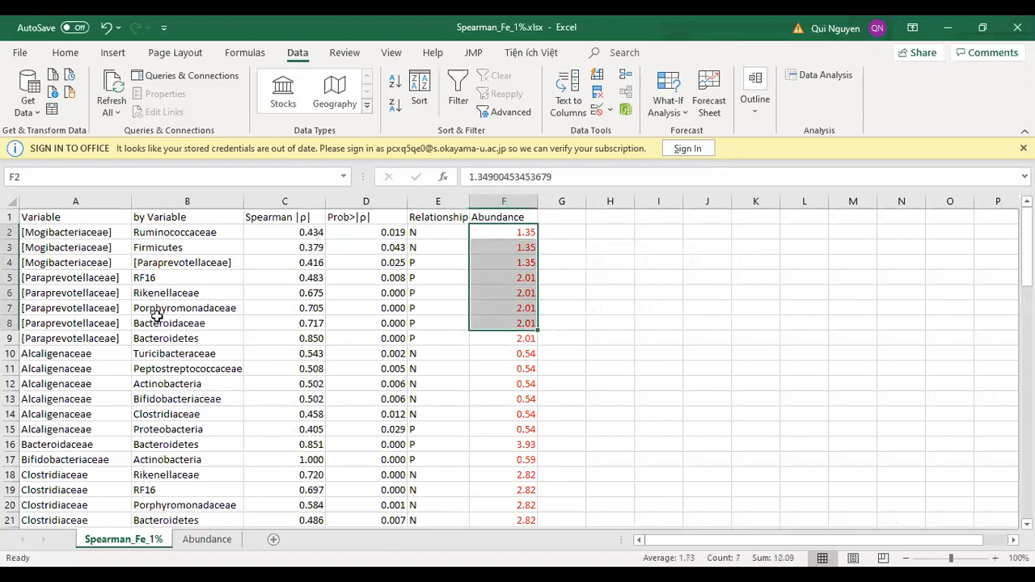
click(78, 247)
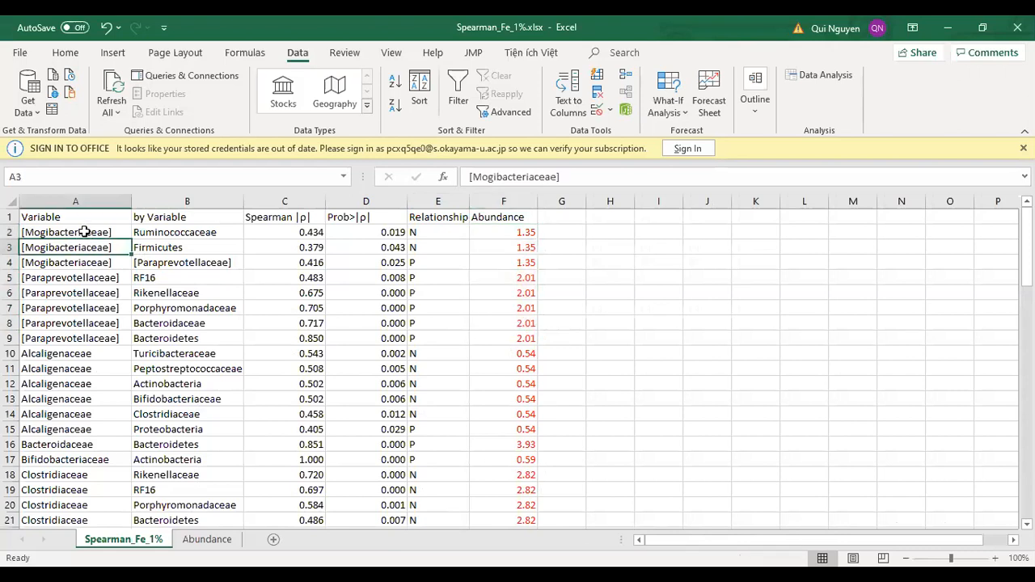
click(81, 203)
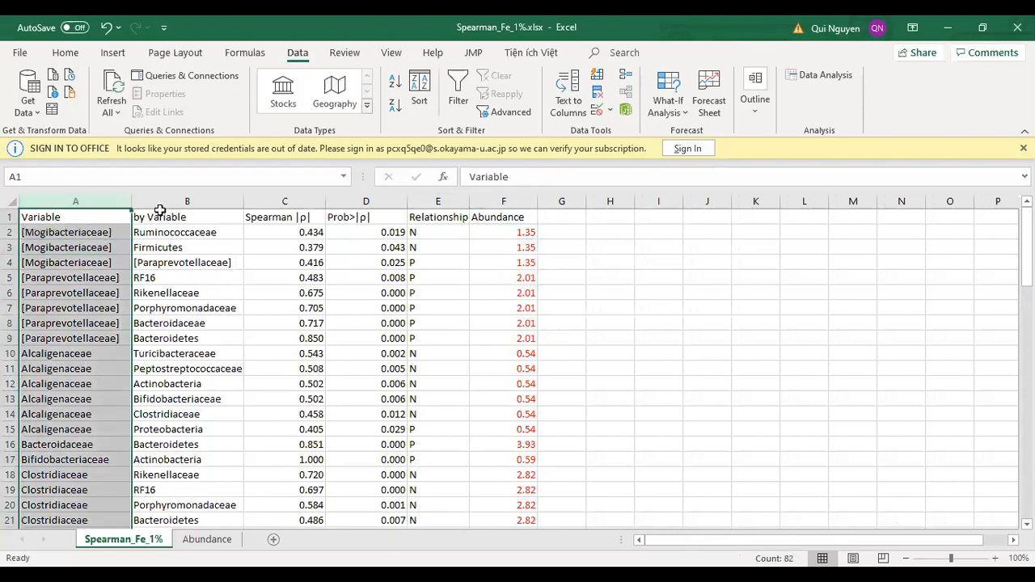
click(188, 203)
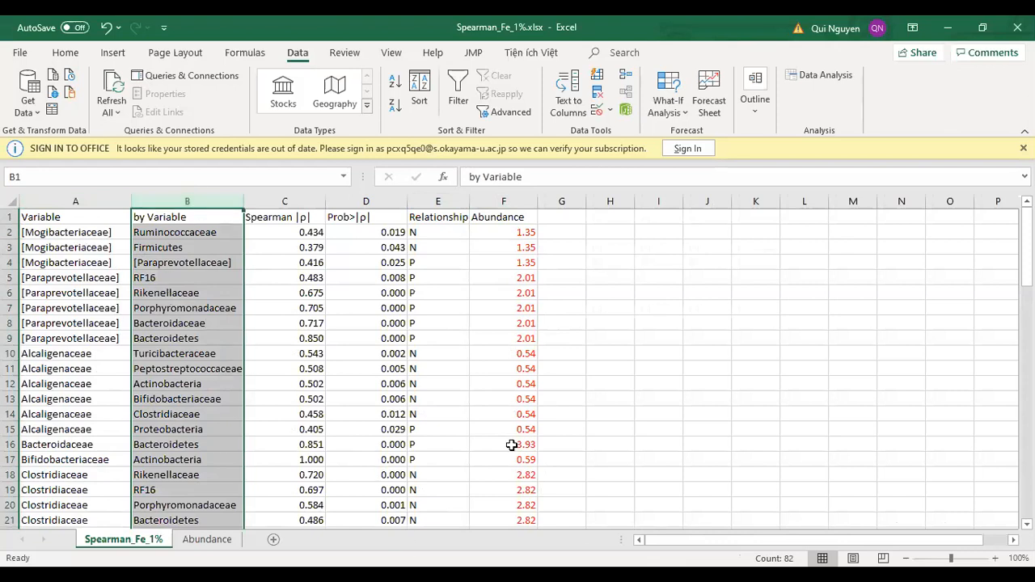
- Switch to Cytoscape, open Spearman_Fe_1%.xlsx for network import and set the Abundance column as Target Node Attribute
key(alt+Tab)
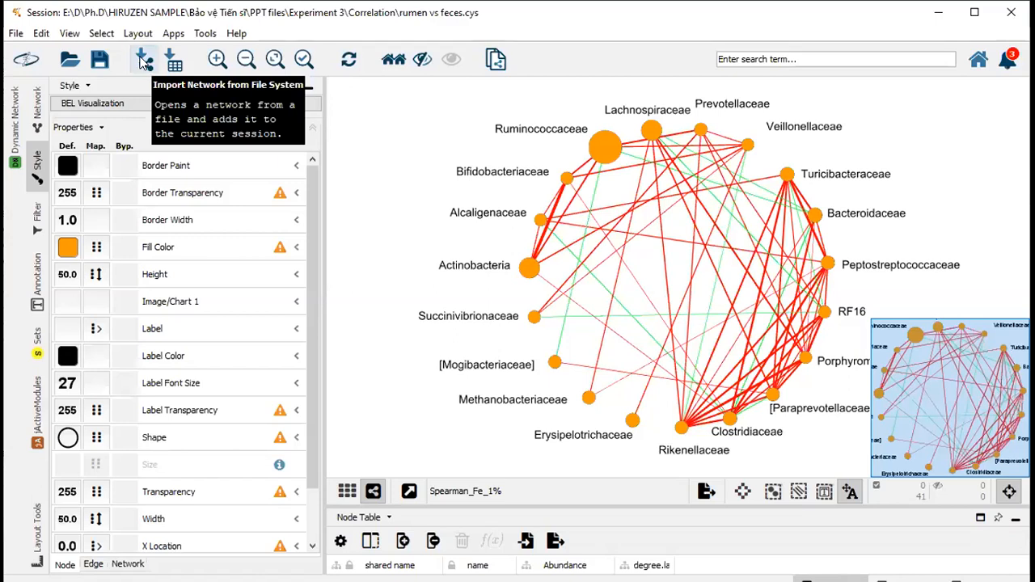
click(143, 62)
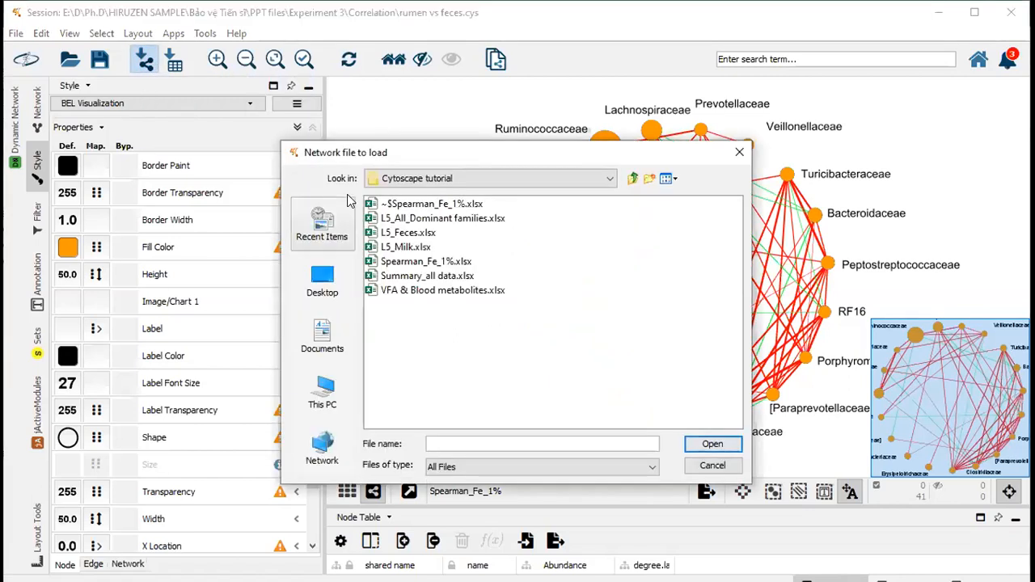
click(413, 262)
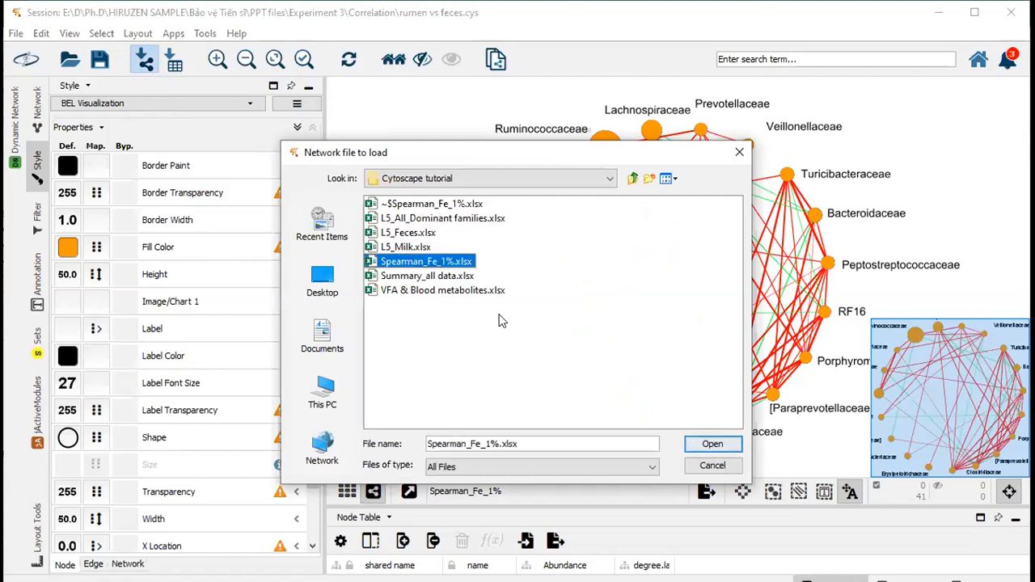
click(697, 447)
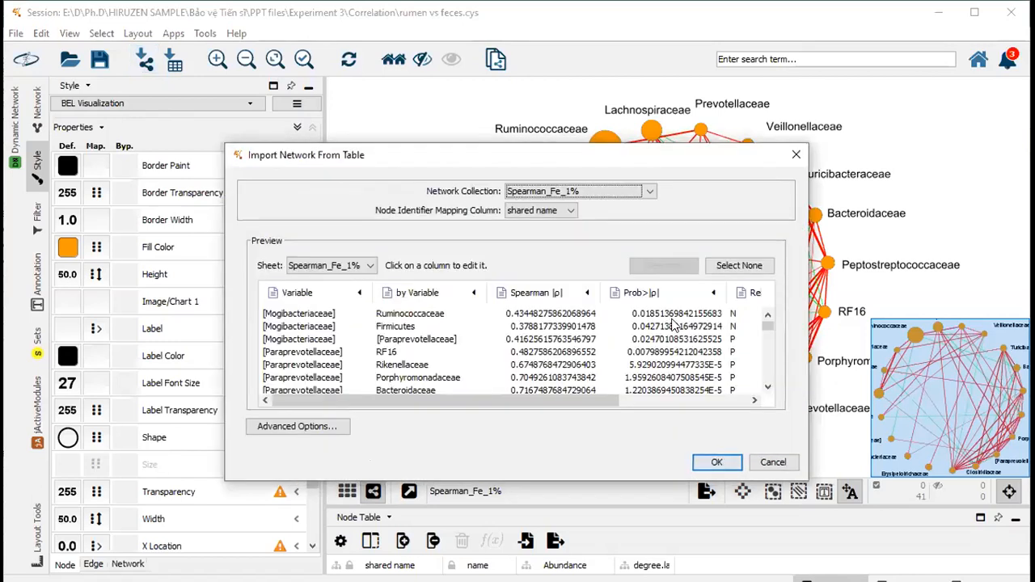
scroll(672, 324, right, 3)
click(694, 292)
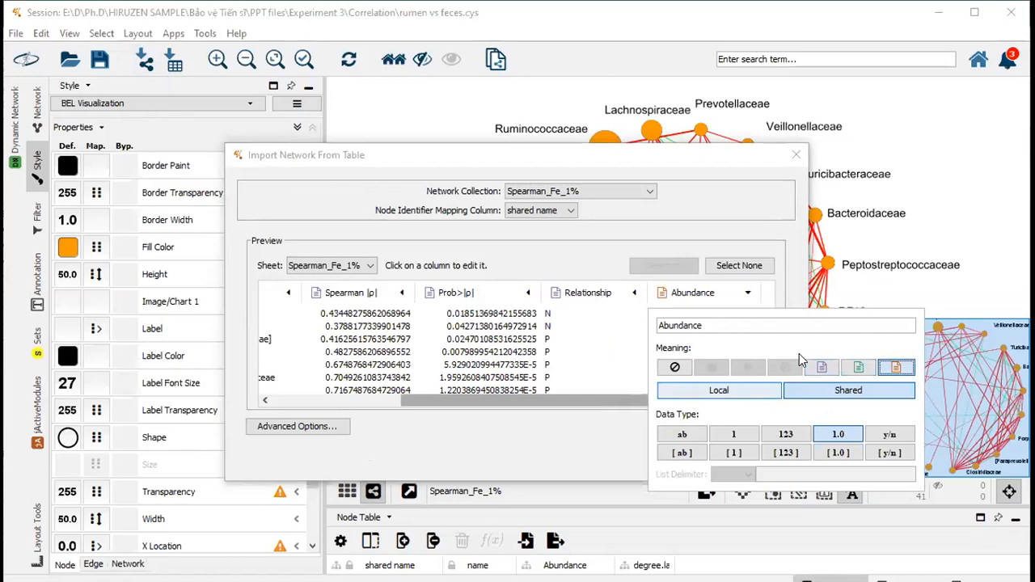
click(895, 370)
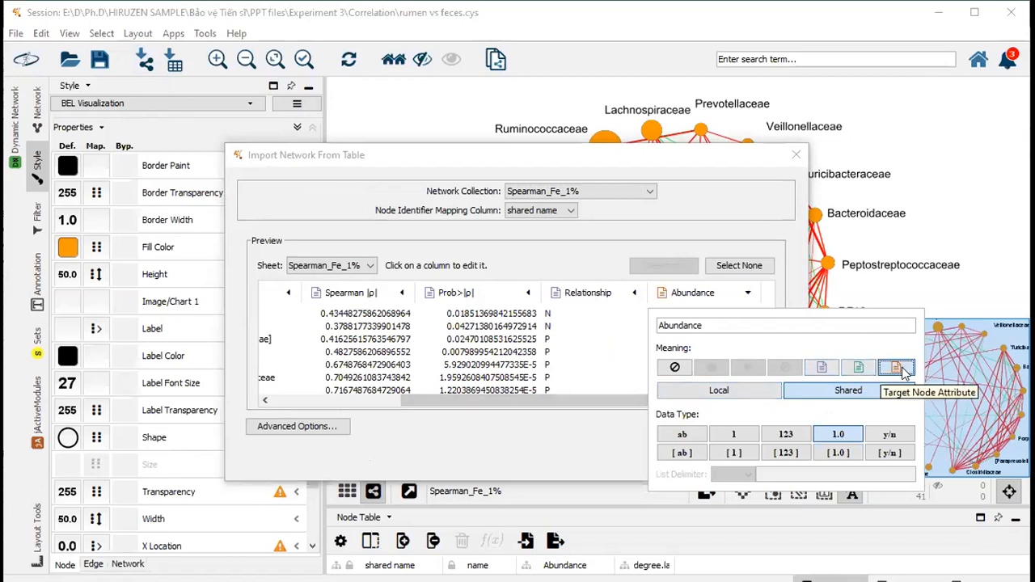
- Set the by Variable column as Target Node and check the advanced import options and the Abundance column's meaning
drag(591, 401, 453, 400)
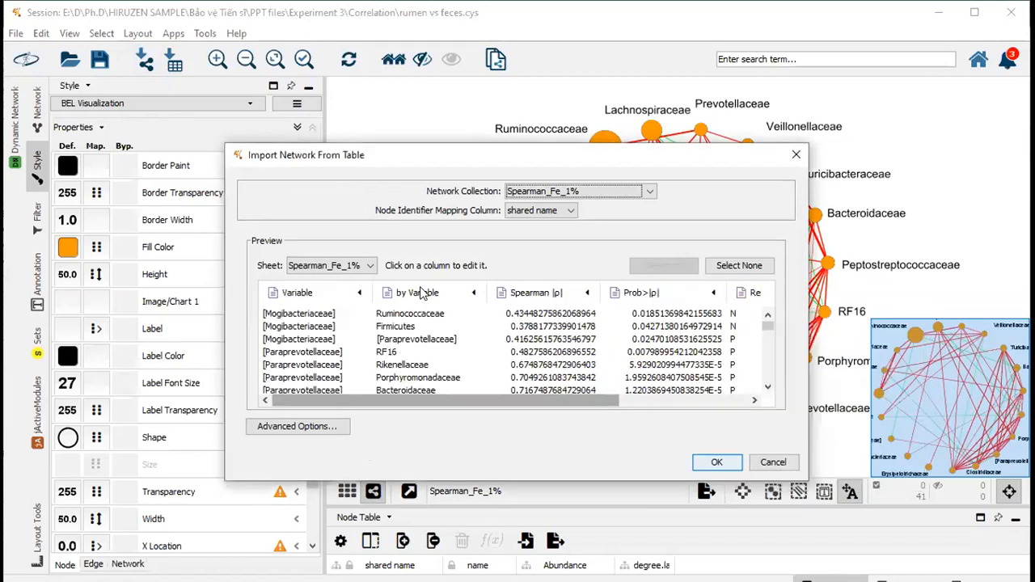
click(423, 295)
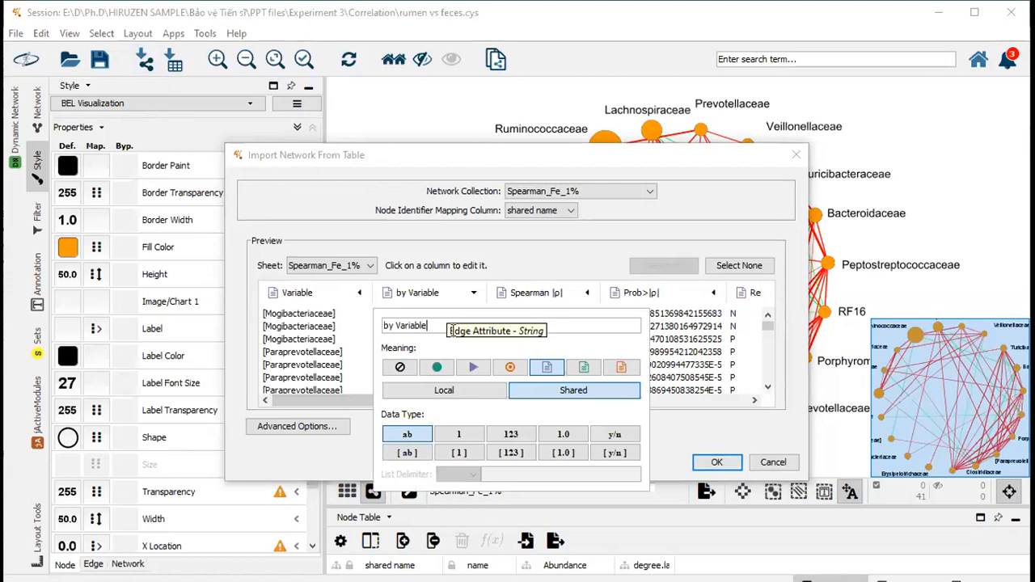
click(509, 368)
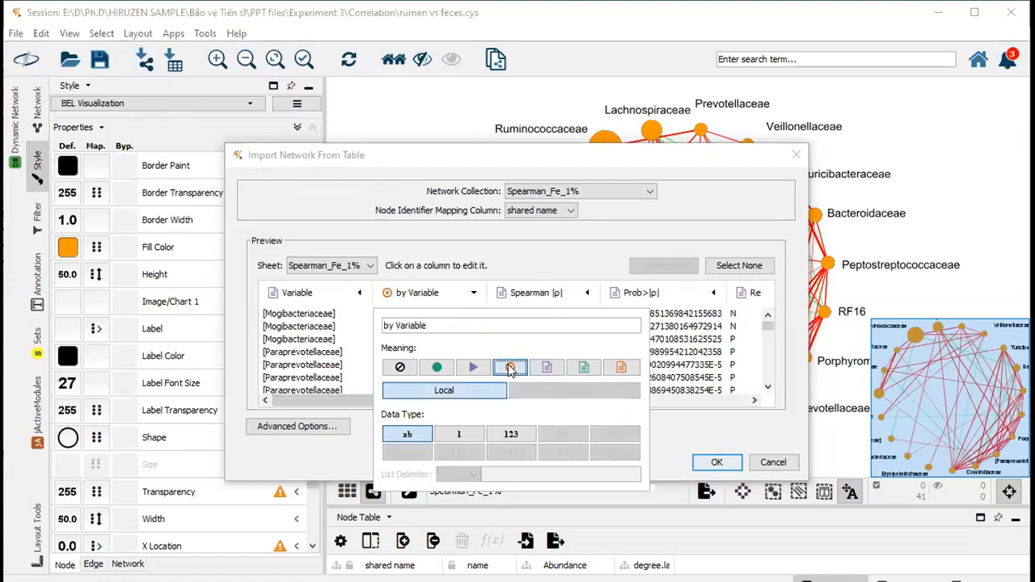
click(340, 435)
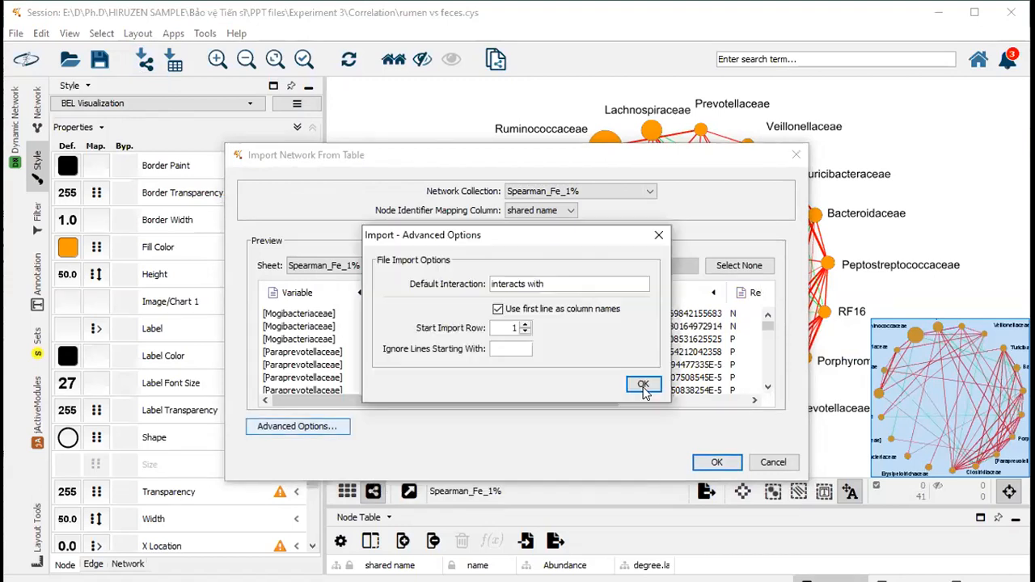
click(641, 385)
scroll(704, 299, right, 5)
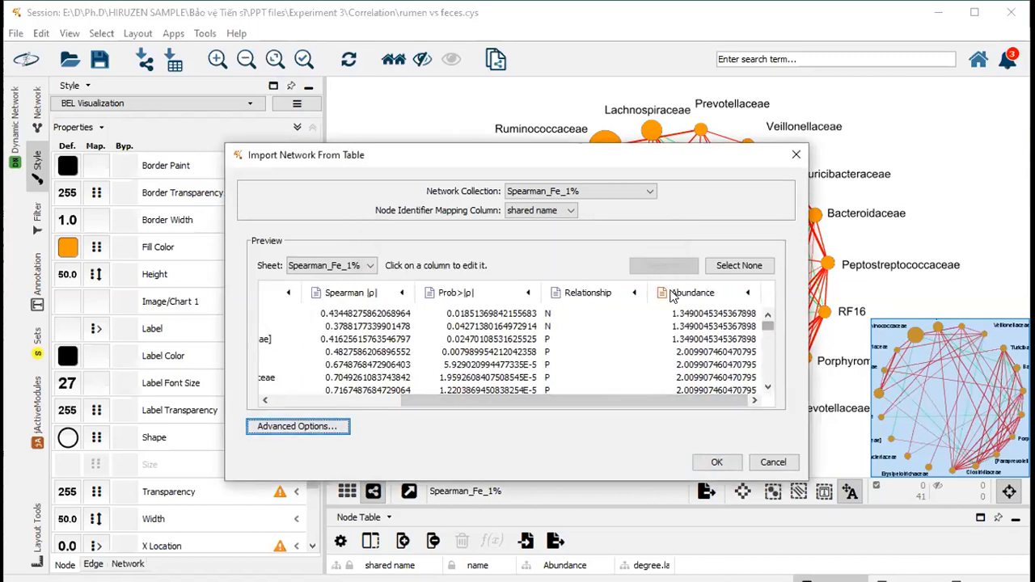
scroll(675, 400, left, 5)
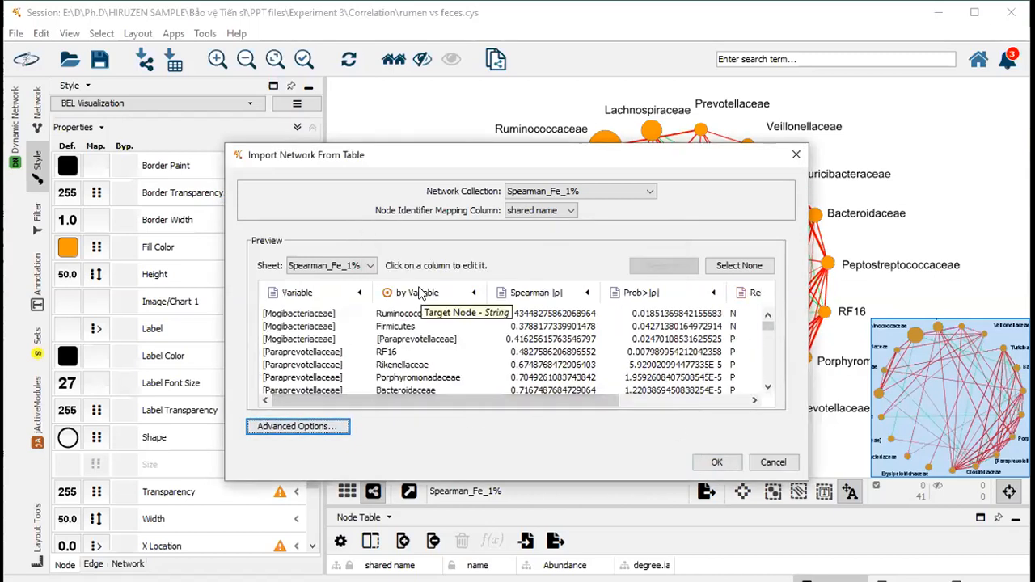
- Try by Variable as source node with Abundance as source node attribute, and cancel the network import
click(408, 292)
click(437, 367)
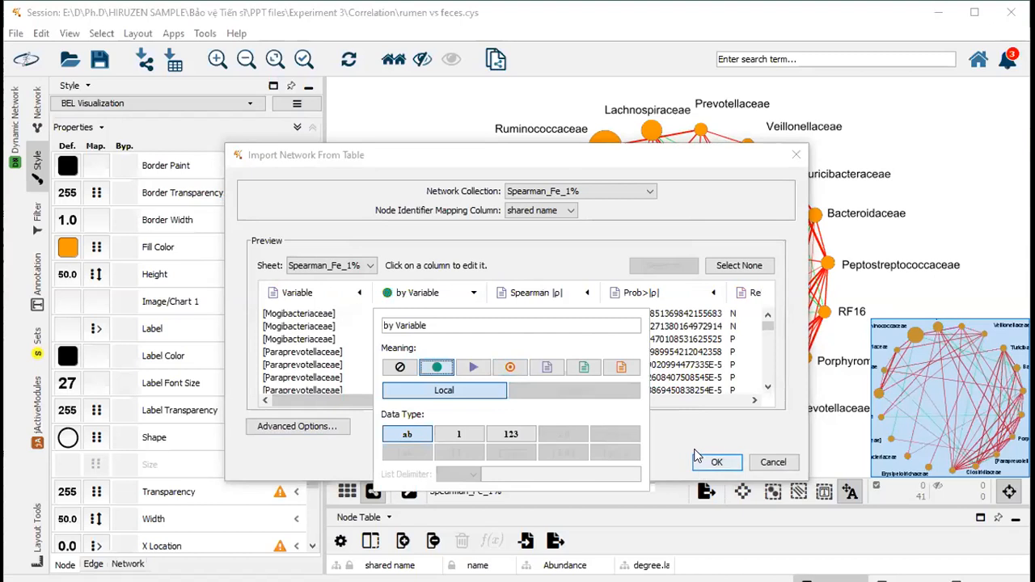
scroll(696, 348, right, 5)
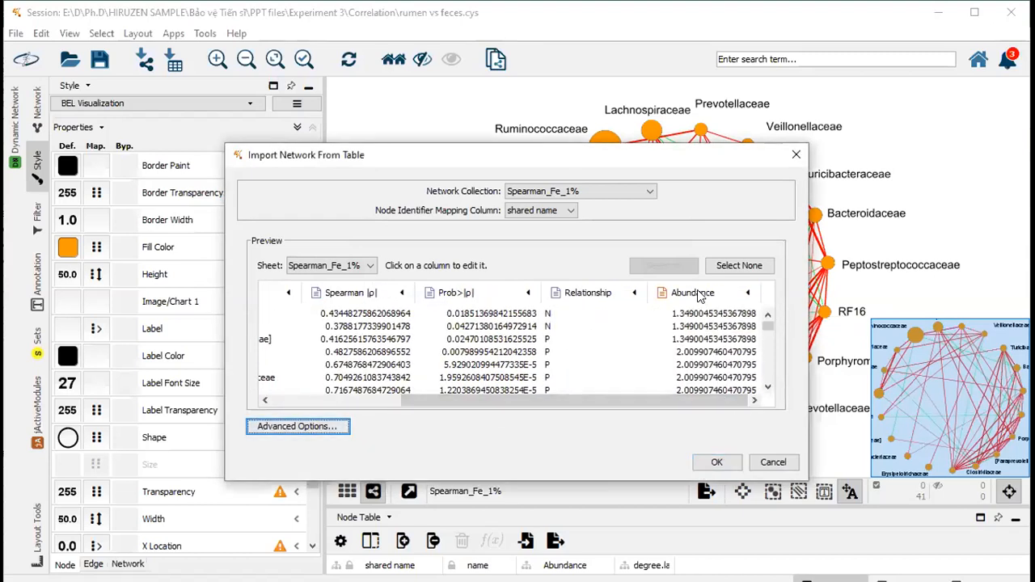
click(699, 296)
click(861, 365)
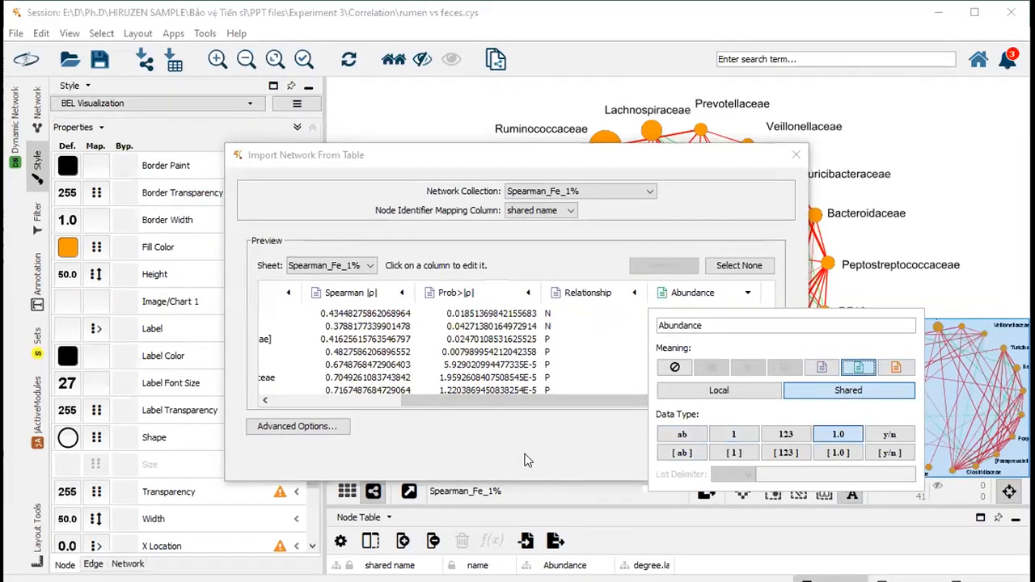
click(524, 451)
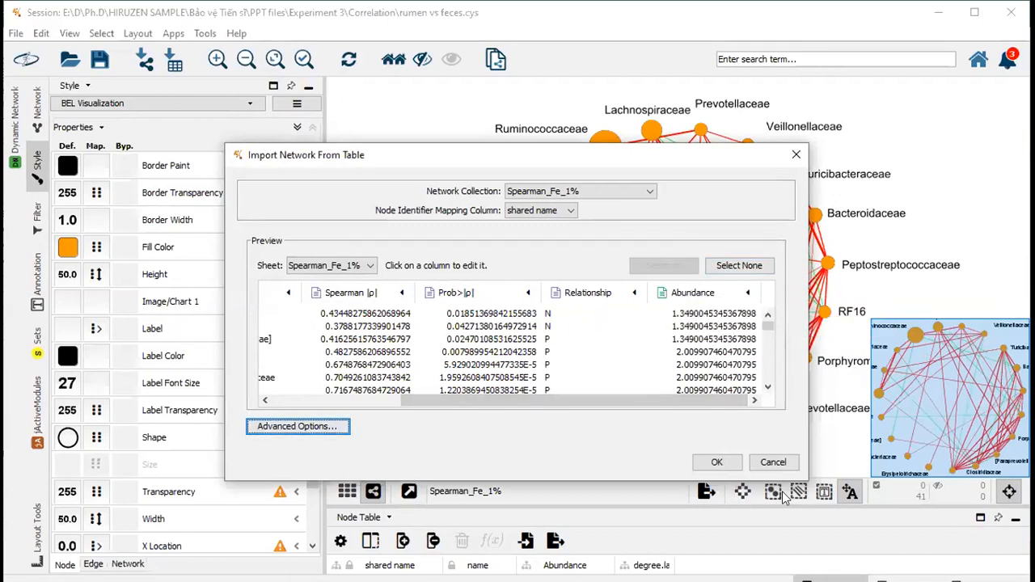
click(773, 463)
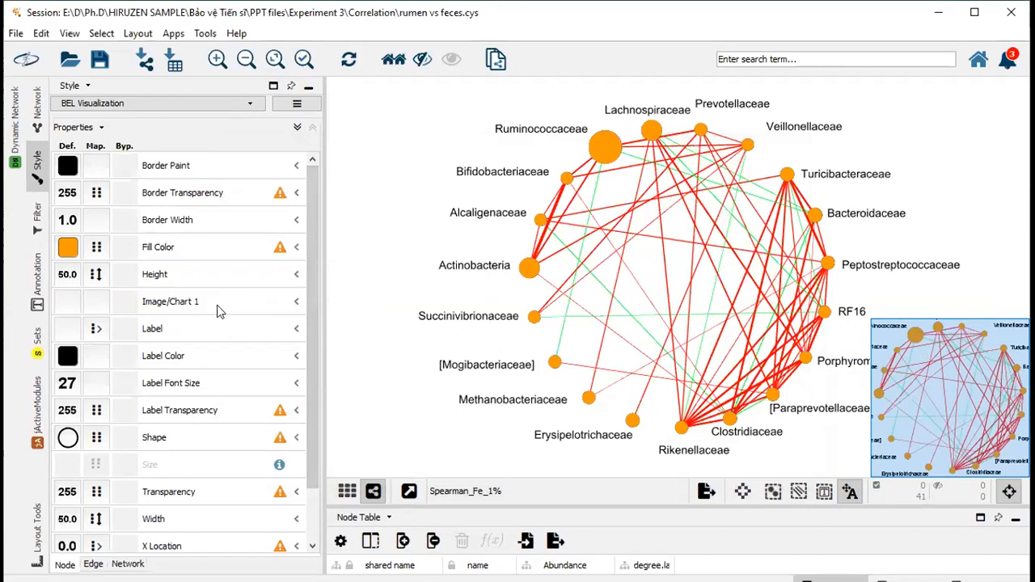
- Inspect the node Height mapping and its Abundance column setting in the BEL Visualization style
drag(312, 278, 313, 274)
click(296, 274)
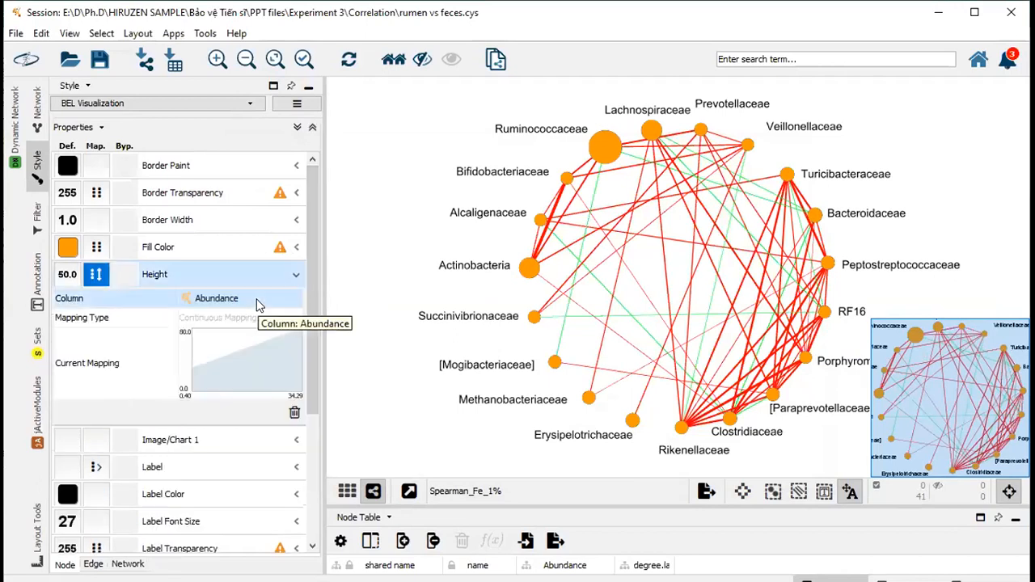
click(257, 300)
click(256, 301)
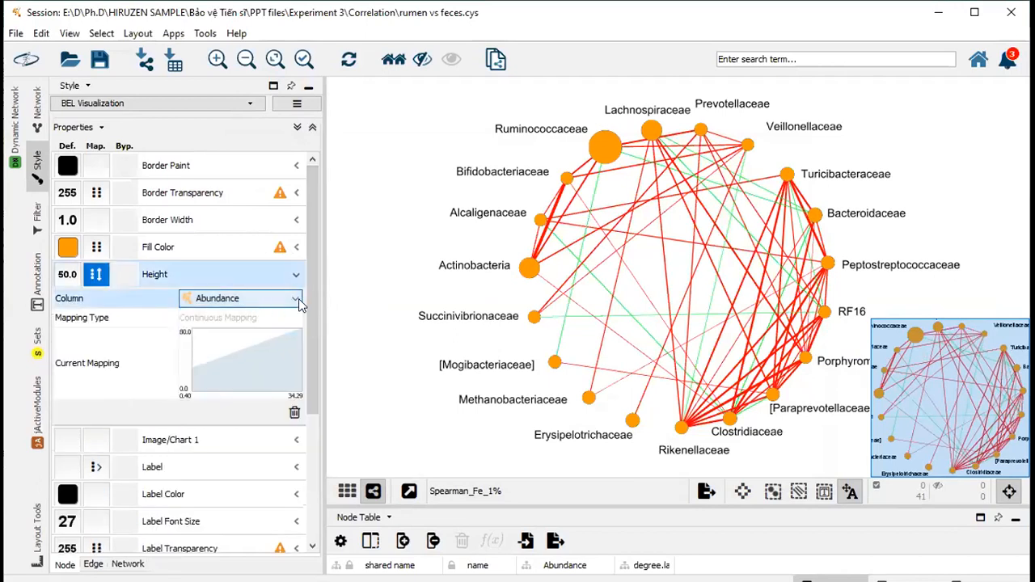
scroll(312, 291, down, 1)
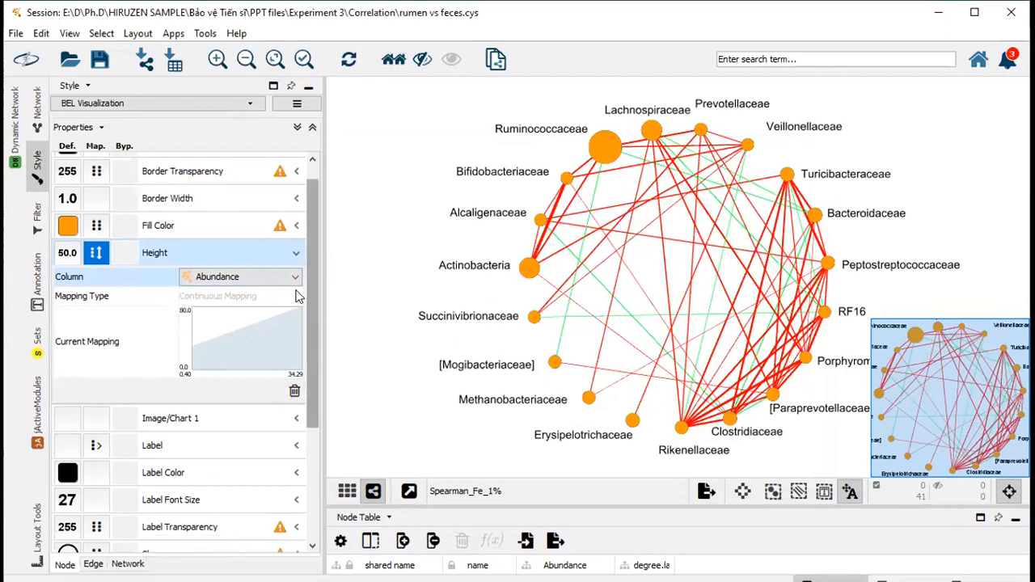
click(293, 279)
click(377, 293)
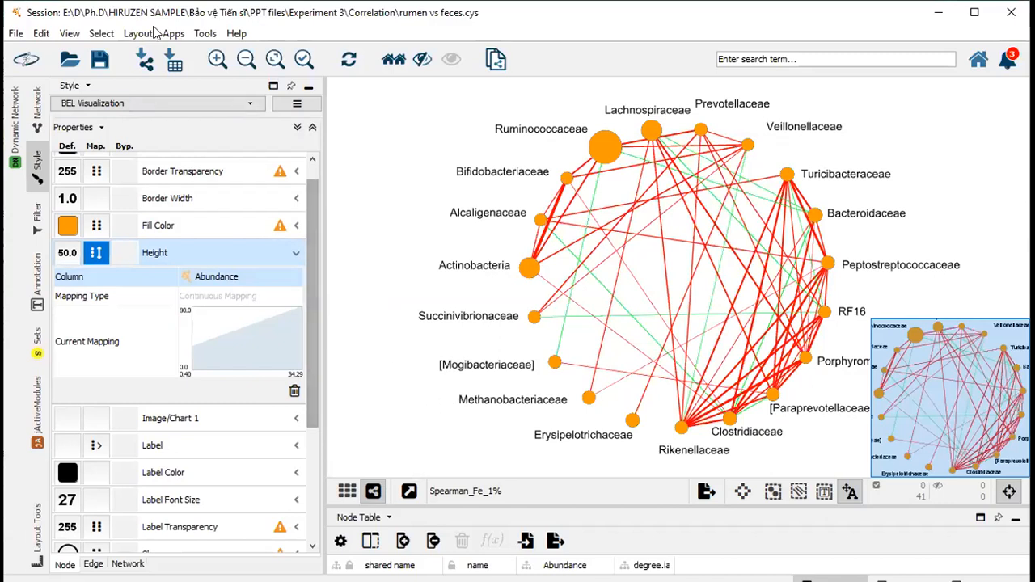
click(146, 64)
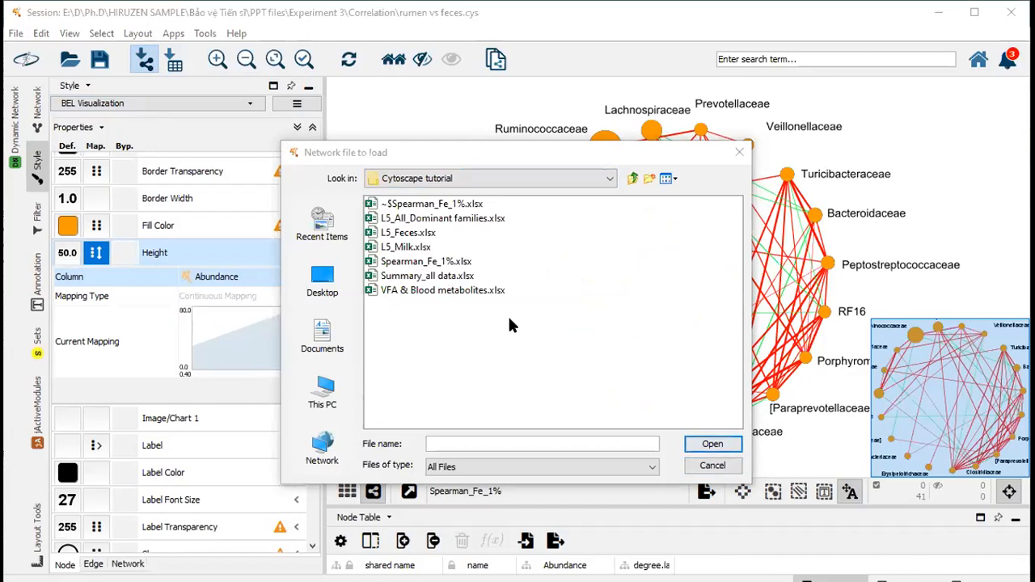
click(403, 263)
click(702, 442)
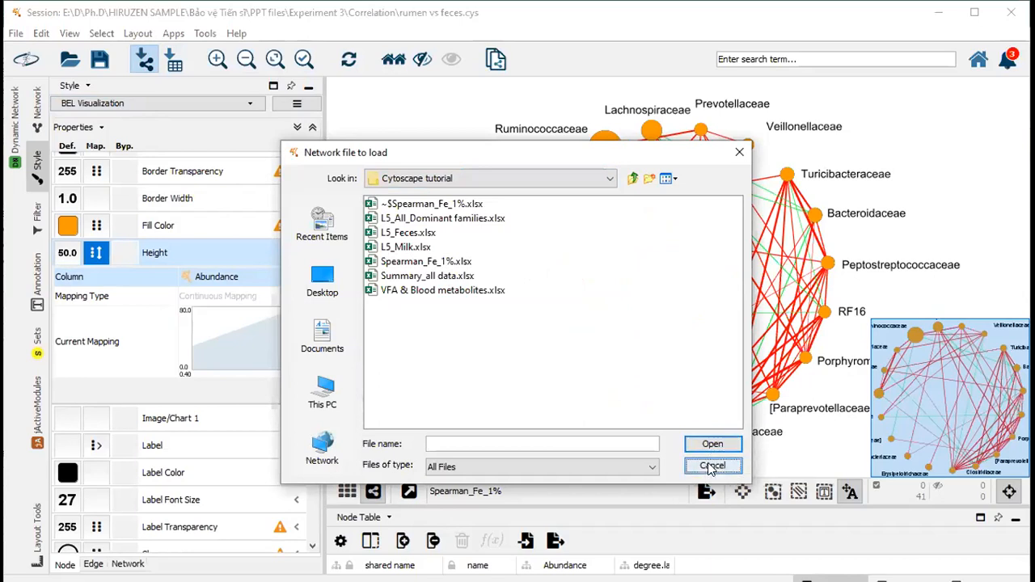
click(713, 466)
click(144, 63)
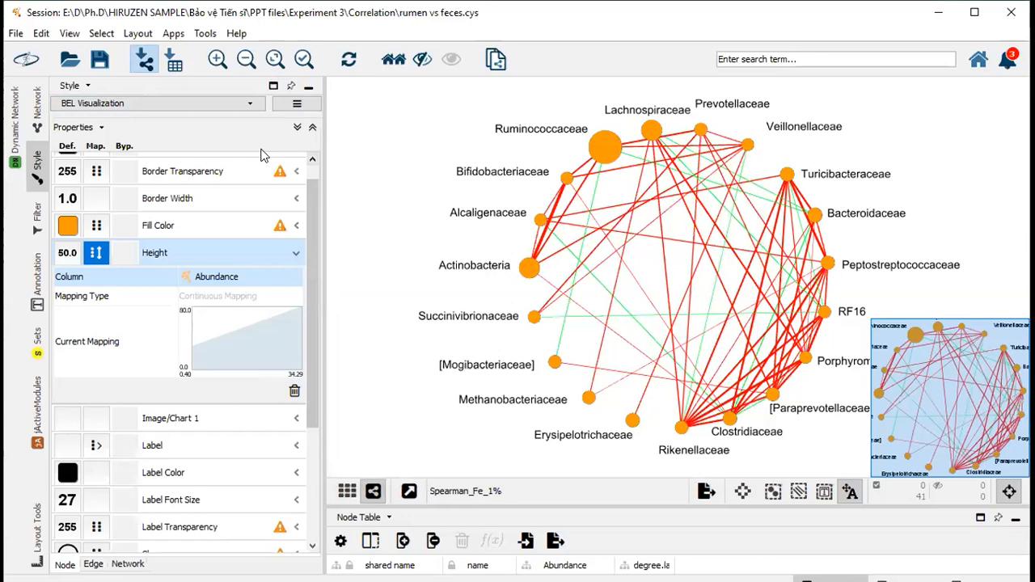
click(404, 265)
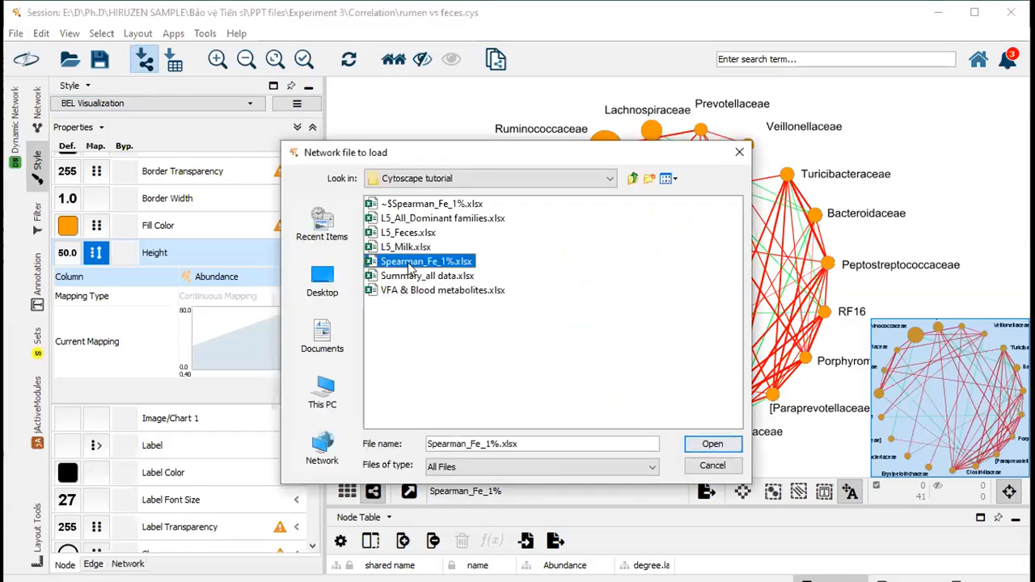
click(703, 444)
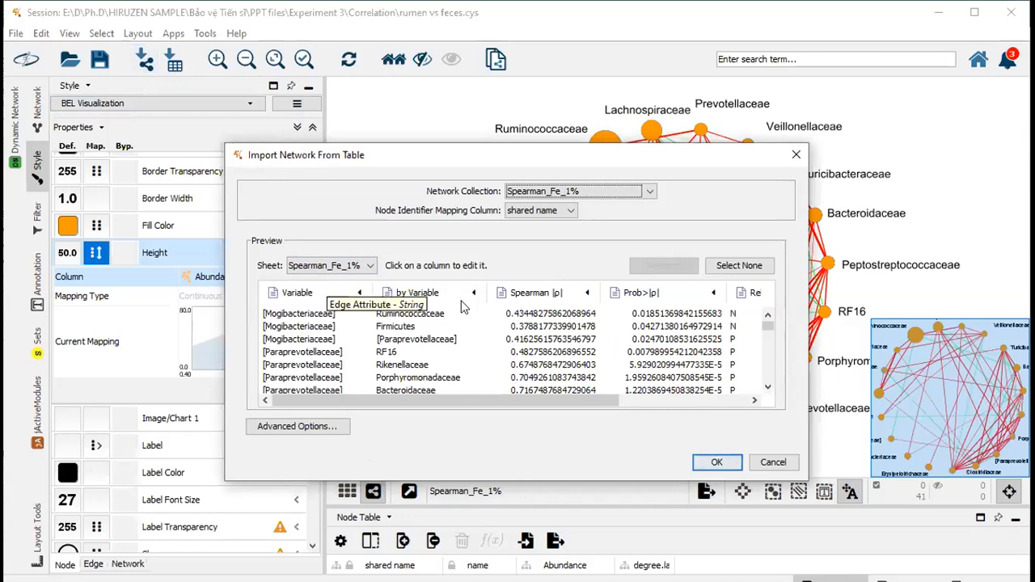
click(323, 298)
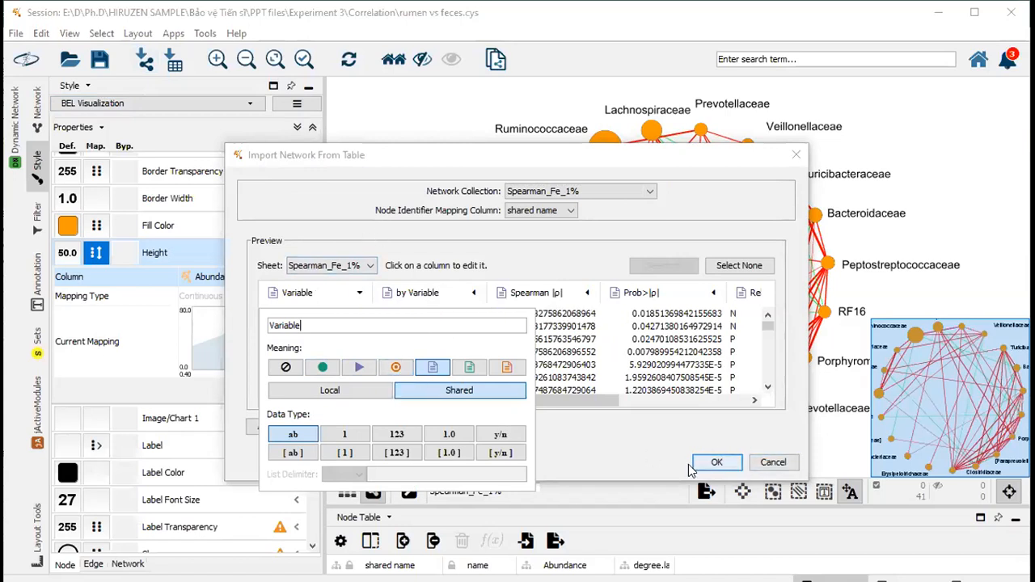
click(773, 463)
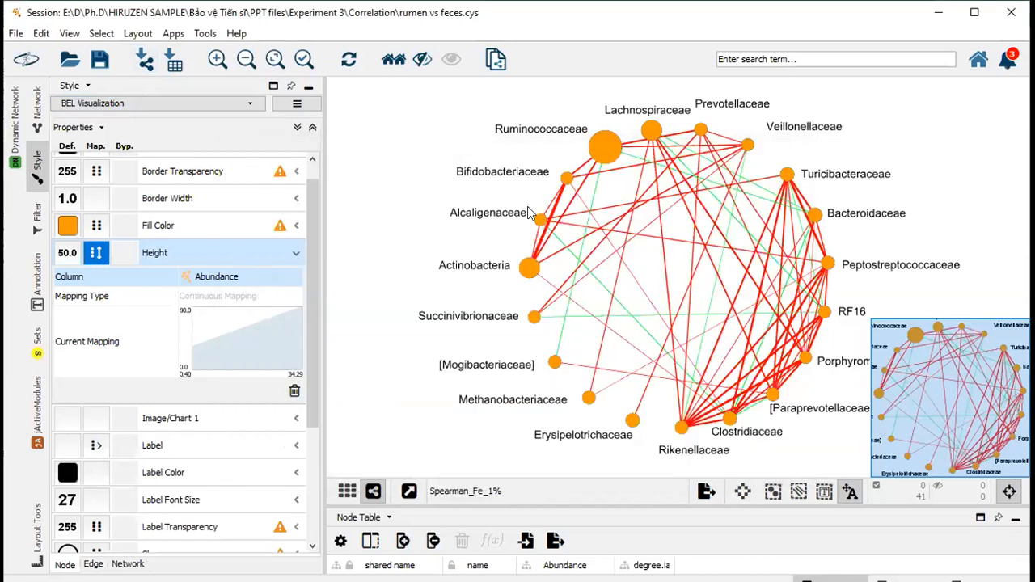
- Browse the available default edge line types in the BEL Visualization style without changing the current one
scroll(311, 231, down, 1)
scroll(314, 236, up, 2)
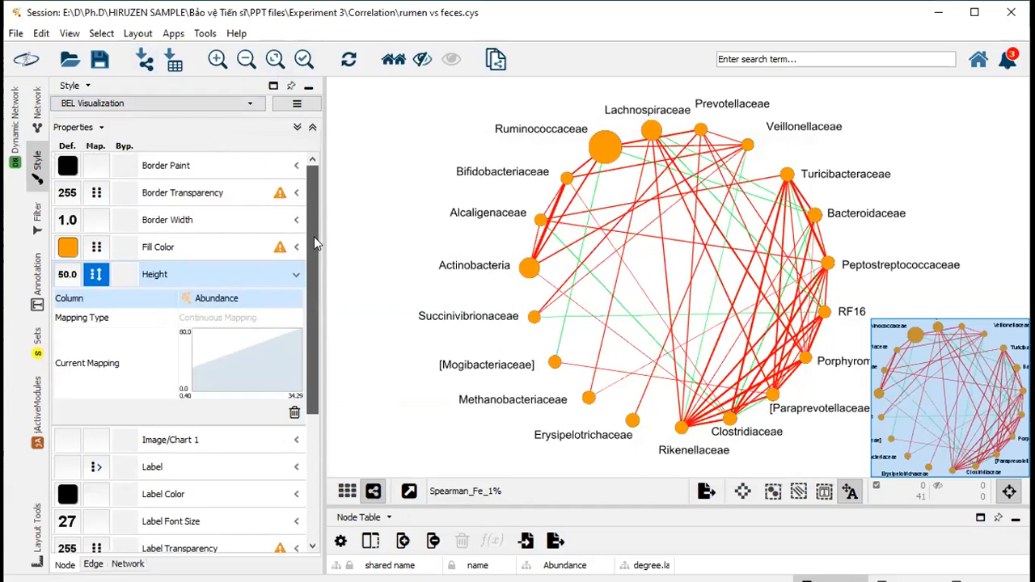
scroll(314, 236, down, 6)
click(92, 564)
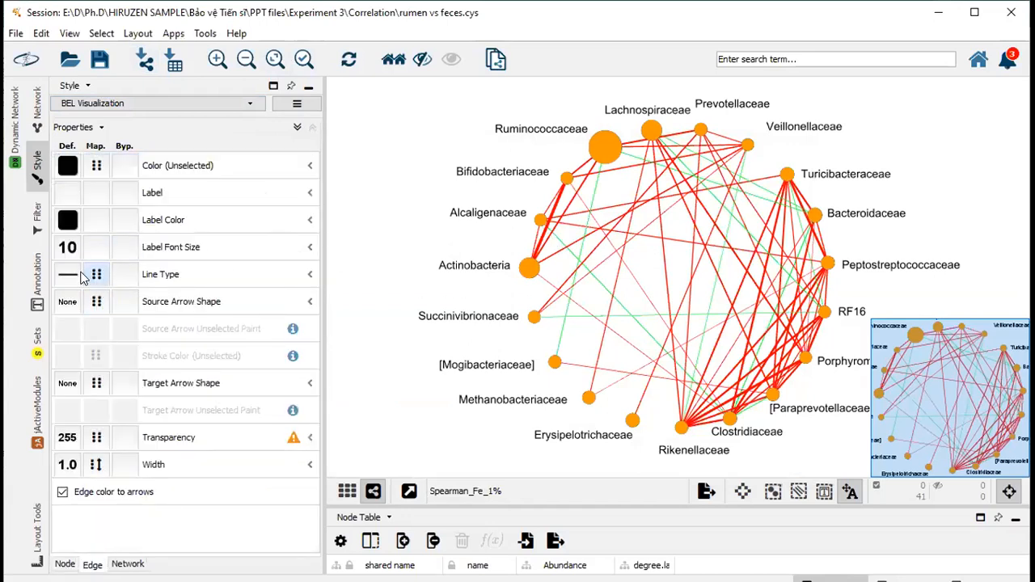
click(81, 277)
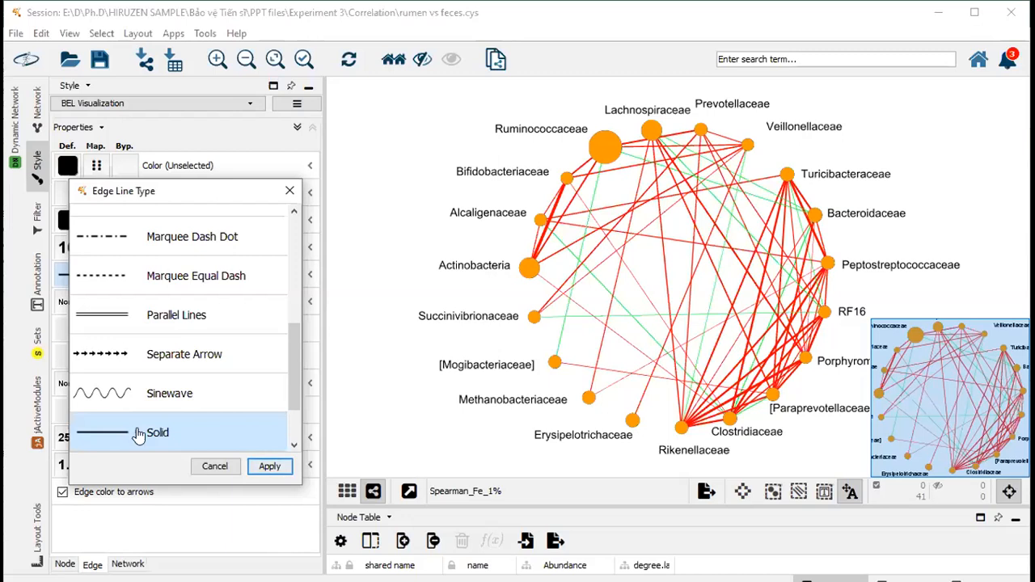
click(215, 466)
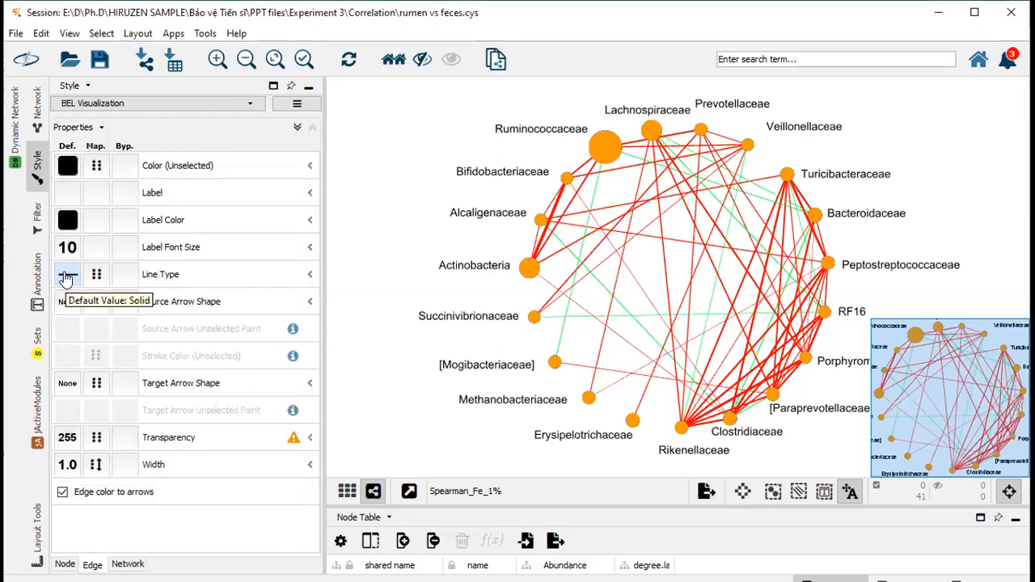
click(66, 275)
scroll(287, 388, down, 2)
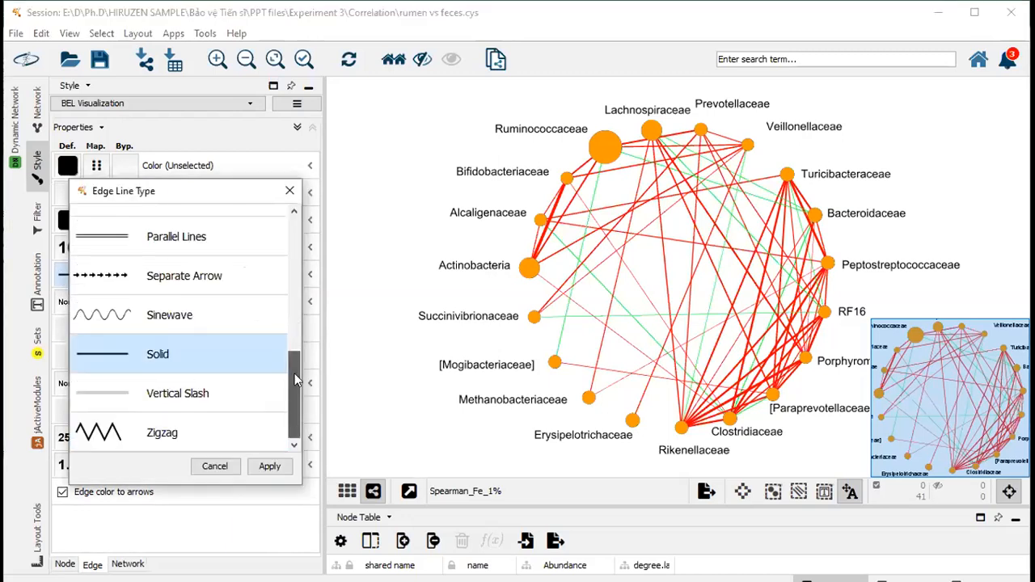
drag(296, 381, 294, 307)
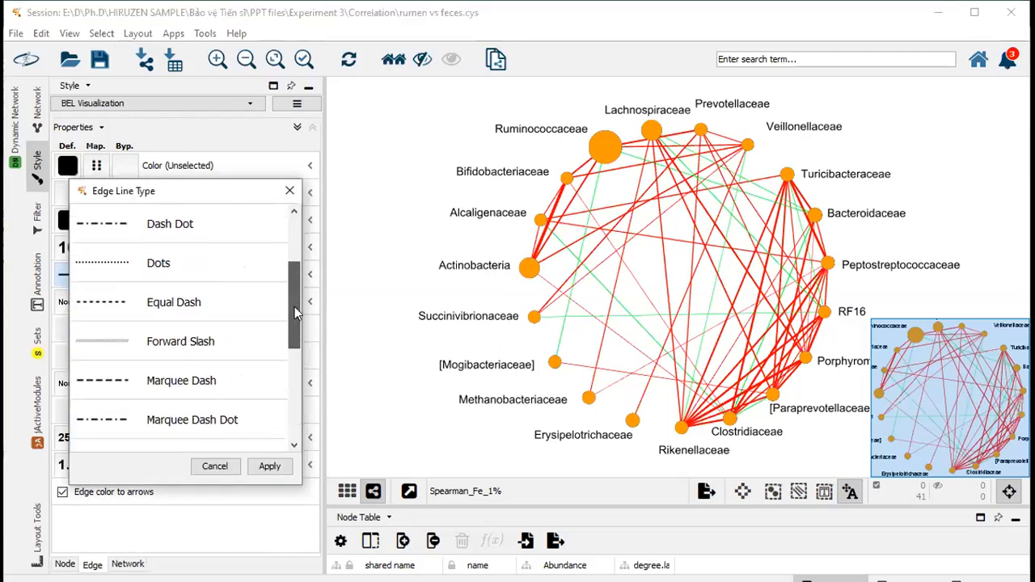
click(215, 466)
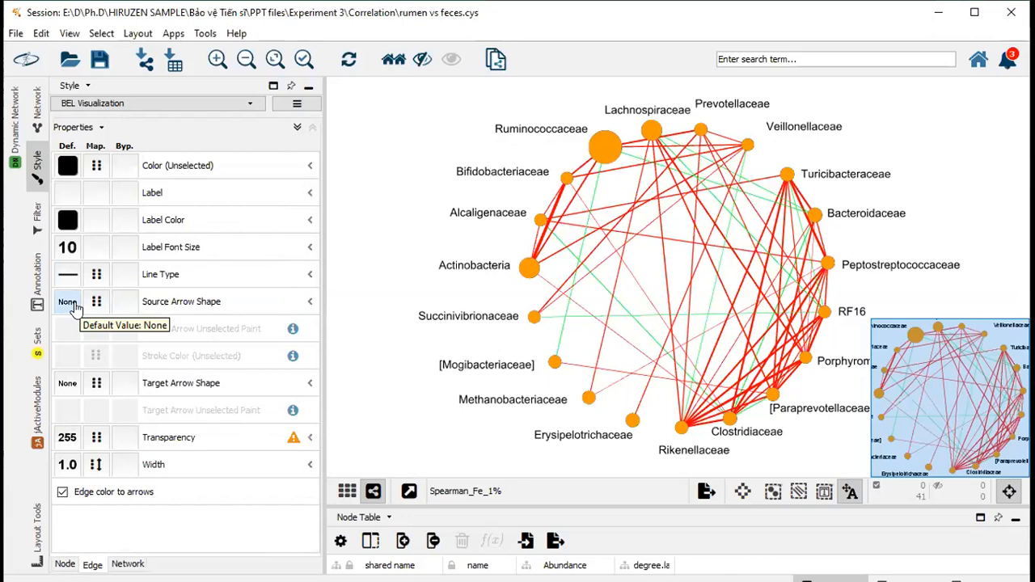
- Set the default edge Source Arrow Shape to Open Delta and inspect the arrow directions around Alcaligenaceae and Actinobacteria
click(68, 301)
drag(295, 322, 288, 370)
click(175, 344)
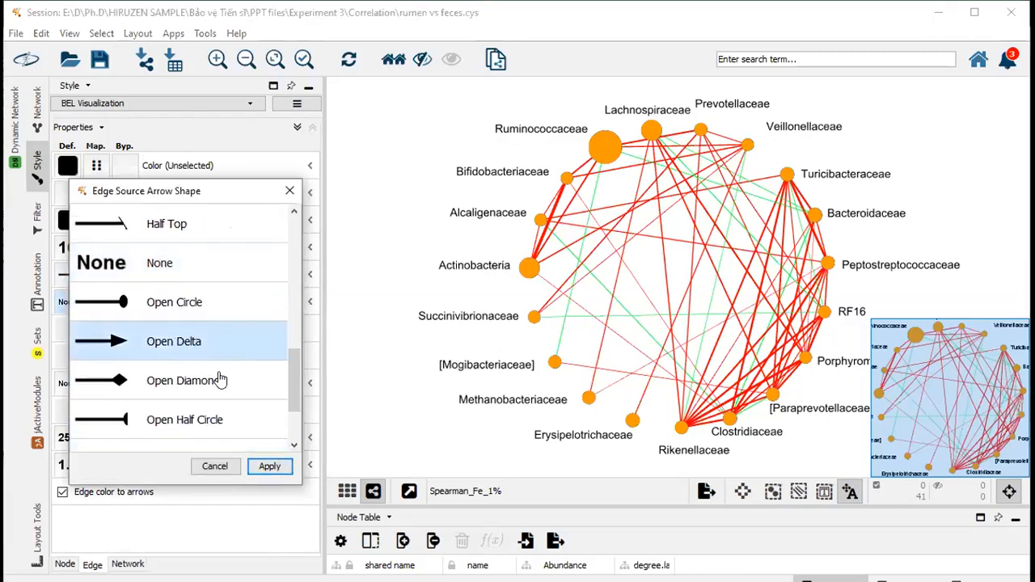
click(269, 467)
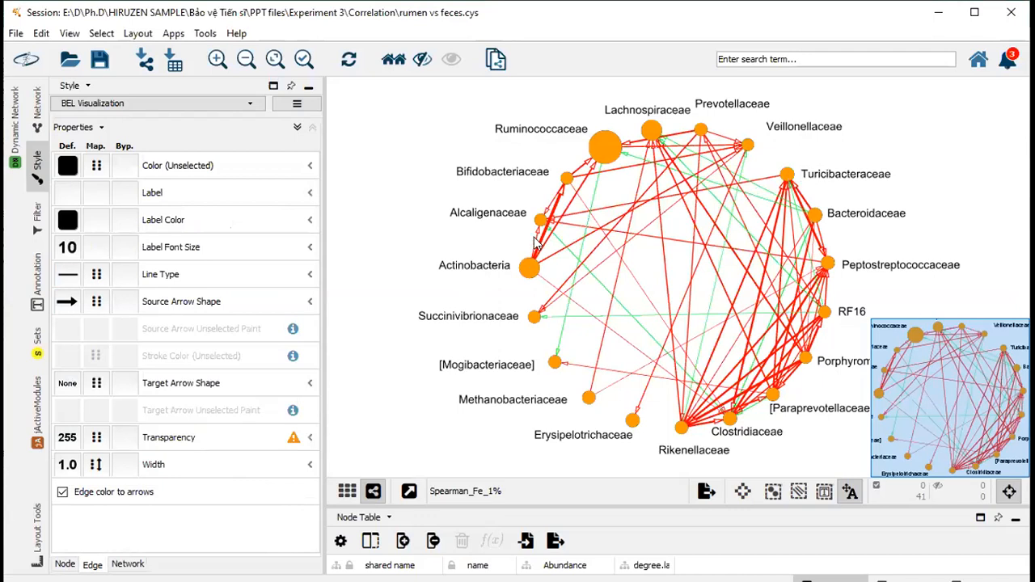
scroll(536, 243, up, 5)
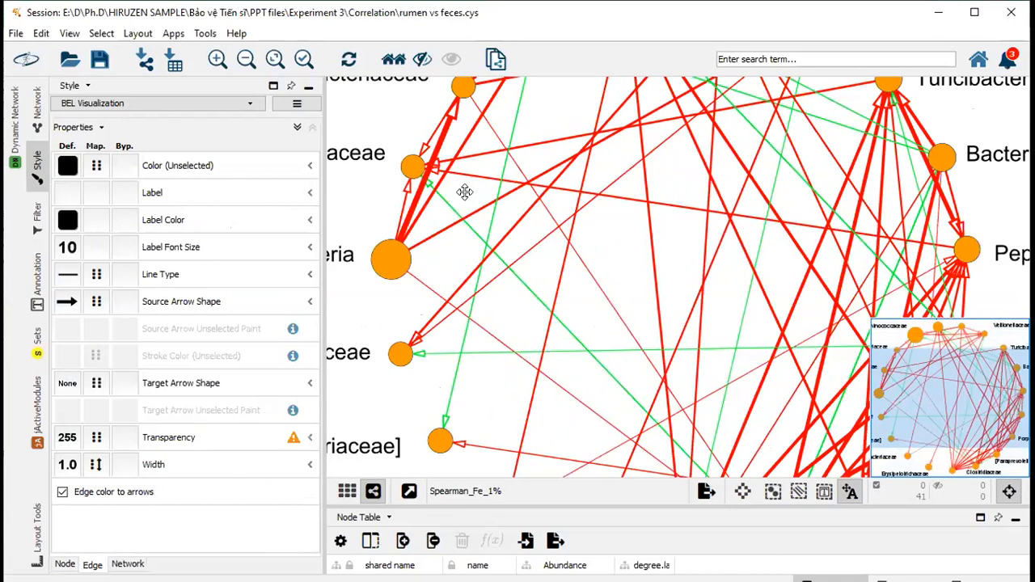
scroll(465, 191, down, 3)
scroll(469, 215, up, 5)
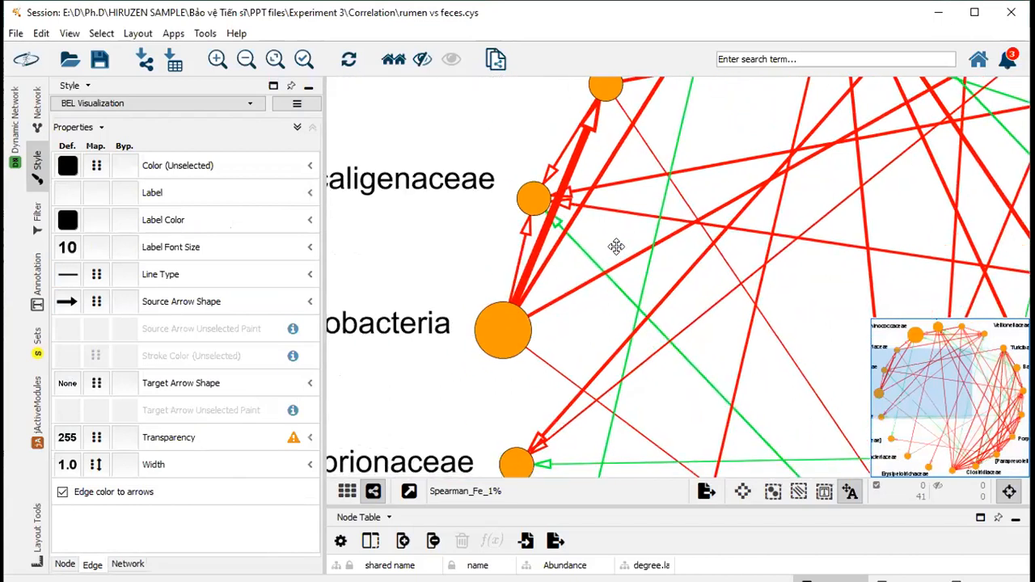
drag(616, 247, 622, 244)
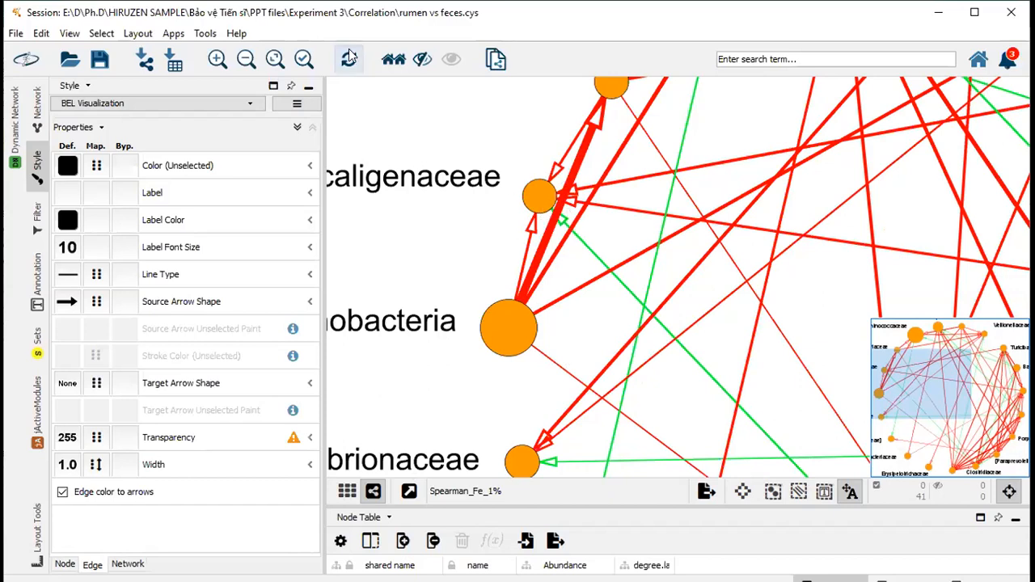
click(276, 64)
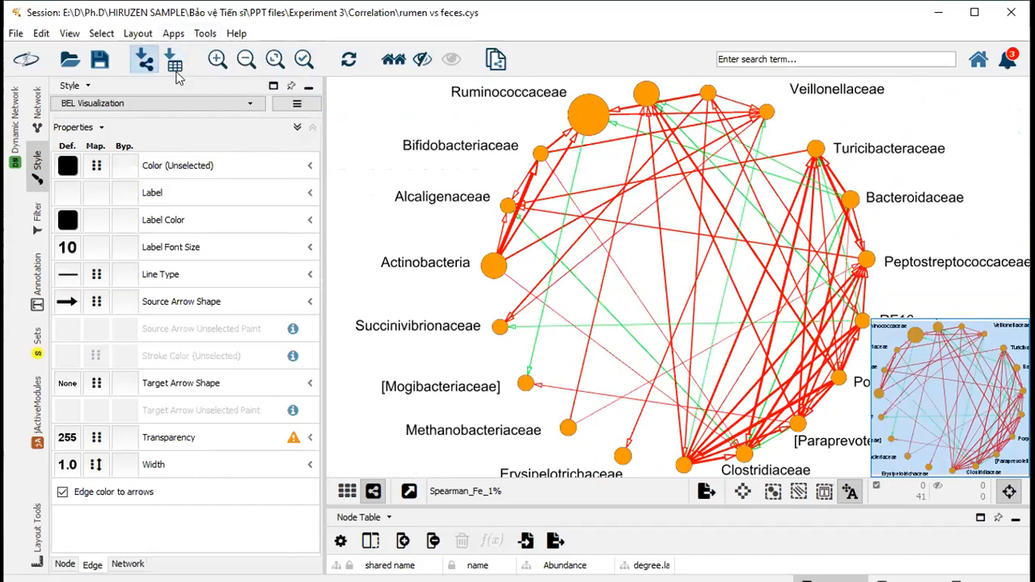
- Open Spearman_Fe_1%.xlsx for network import with Variable as Source Node and by Variable as Target Node
click(145, 60)
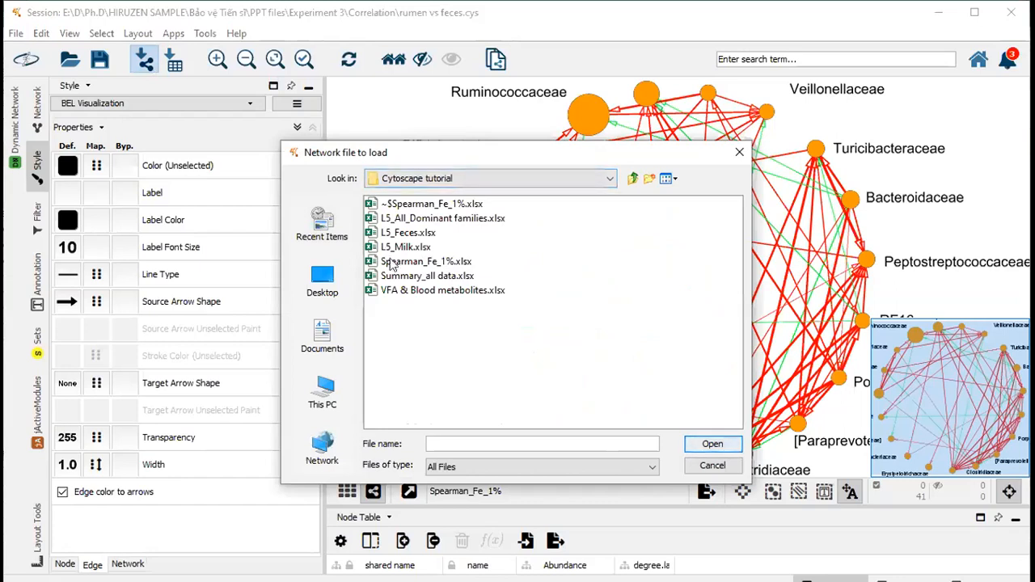
click(396, 262)
click(712, 445)
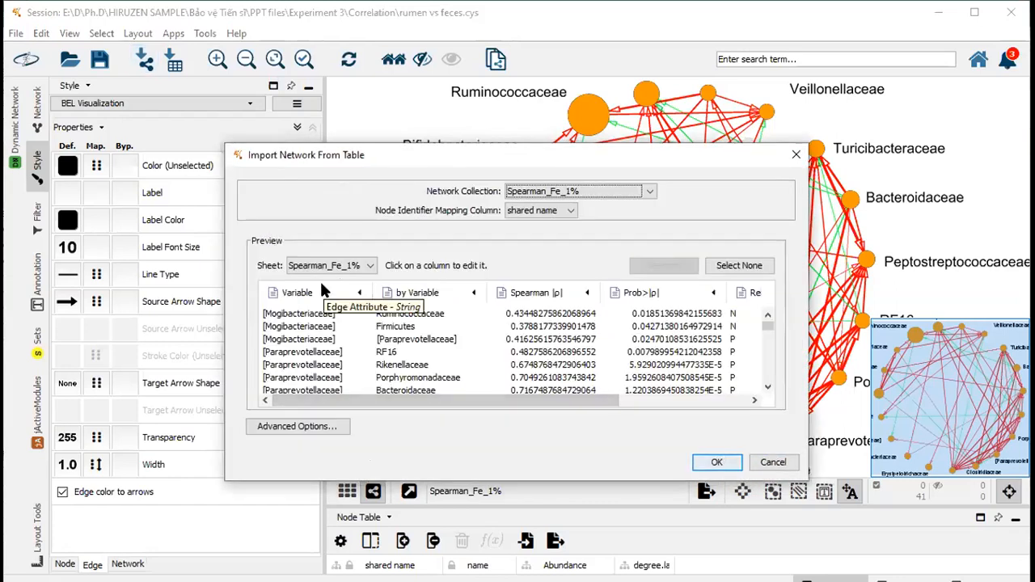
click(324, 293)
click(324, 368)
click(417, 293)
click(510, 367)
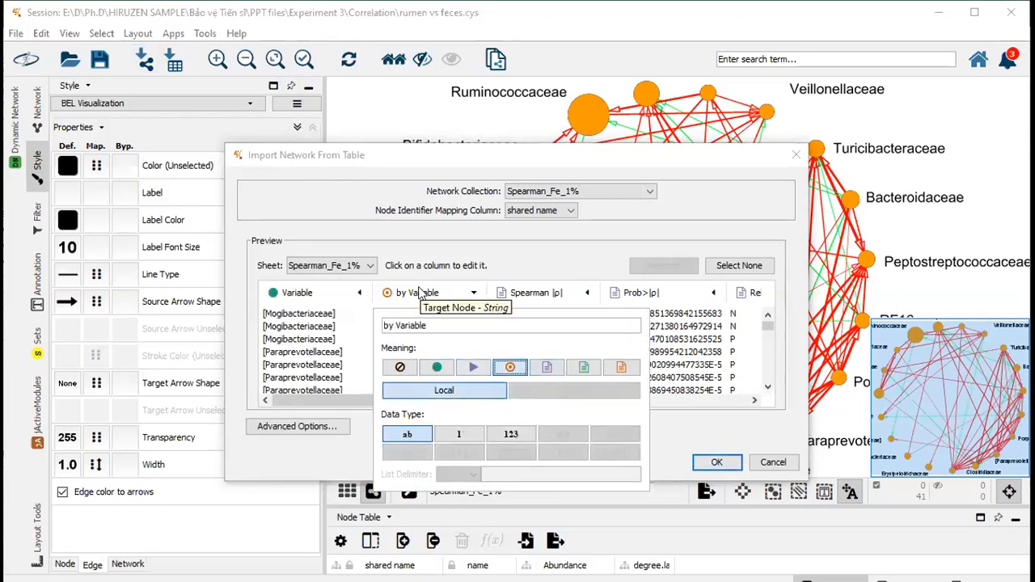
- Swap the node roles so by Variable is the Source Node and Variable is the Target Node
click(436, 367)
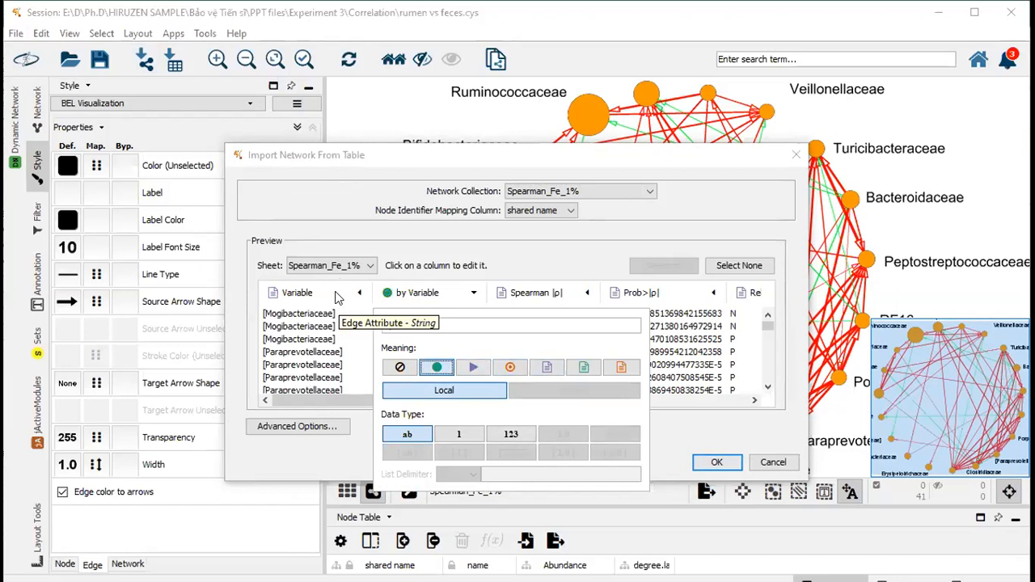
click(338, 293)
click(396, 368)
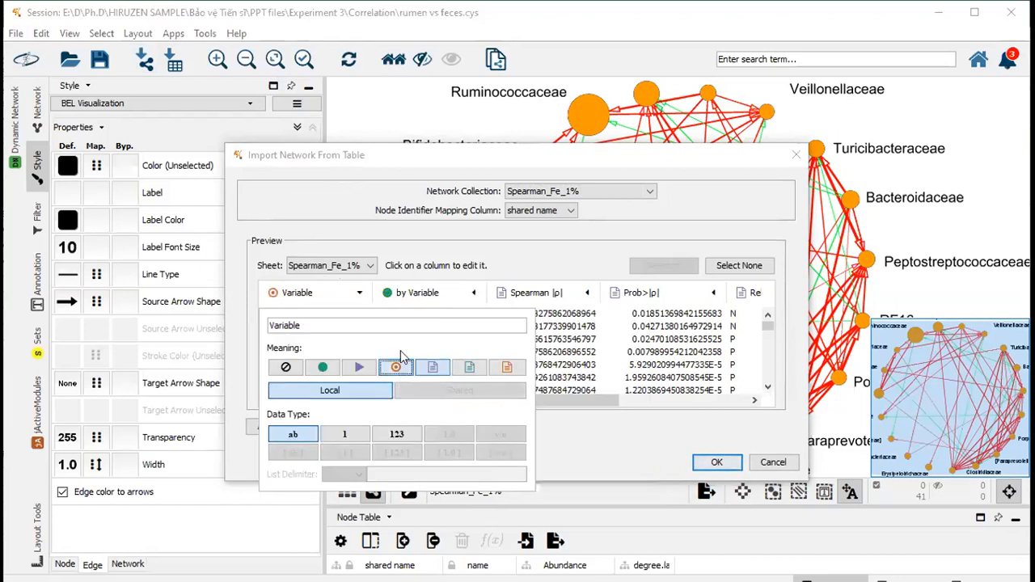
click(474, 236)
mouse_move(498, 401)
mouse_down()
mouse_move(593, 401)
mouse_move(491, 406)
mouse_up()
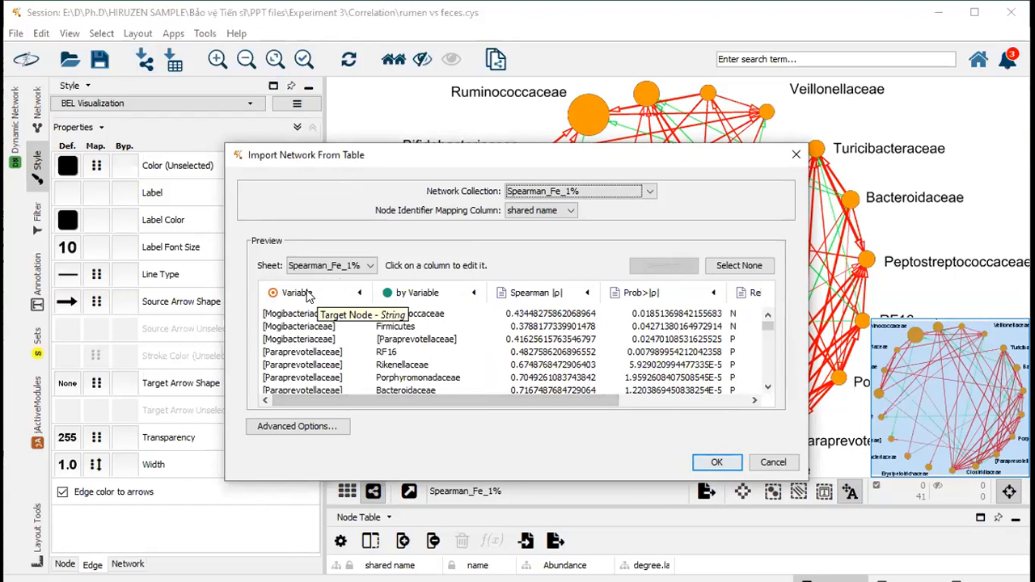
- Set the meaning of the Relationship column to Interaction Type
drag(428, 400, 558, 401)
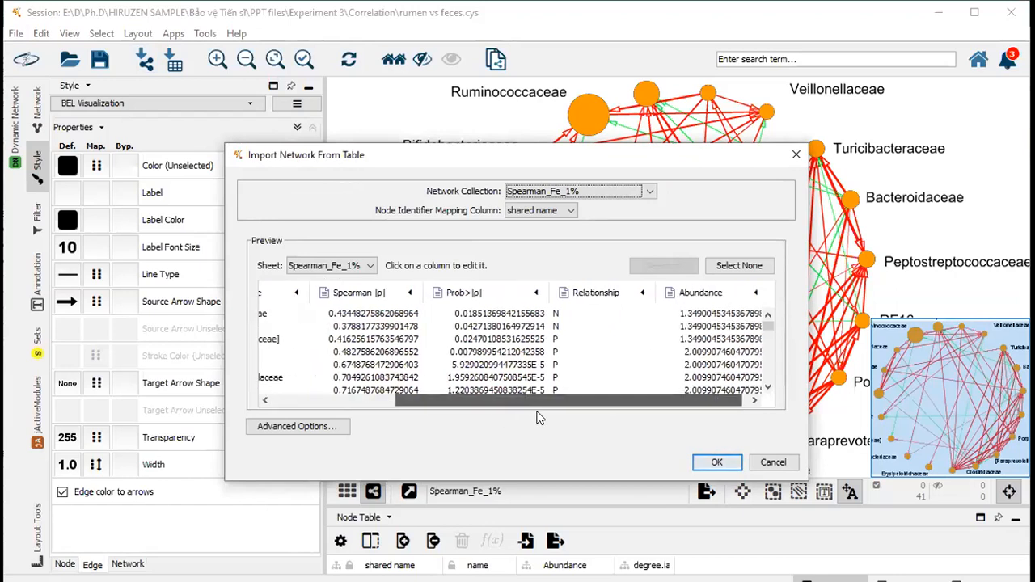
click(576, 293)
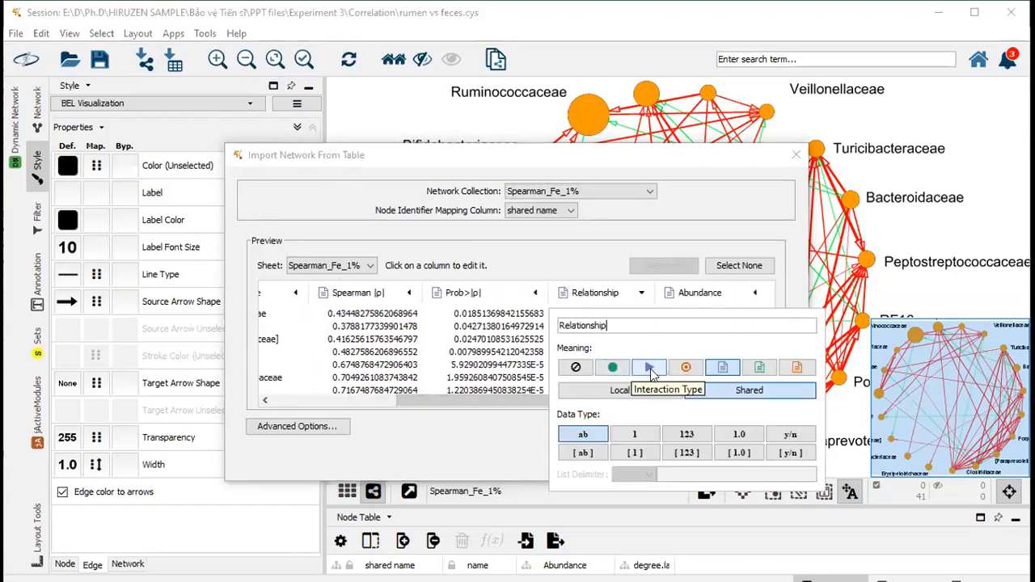
click(593, 246)
click(612, 296)
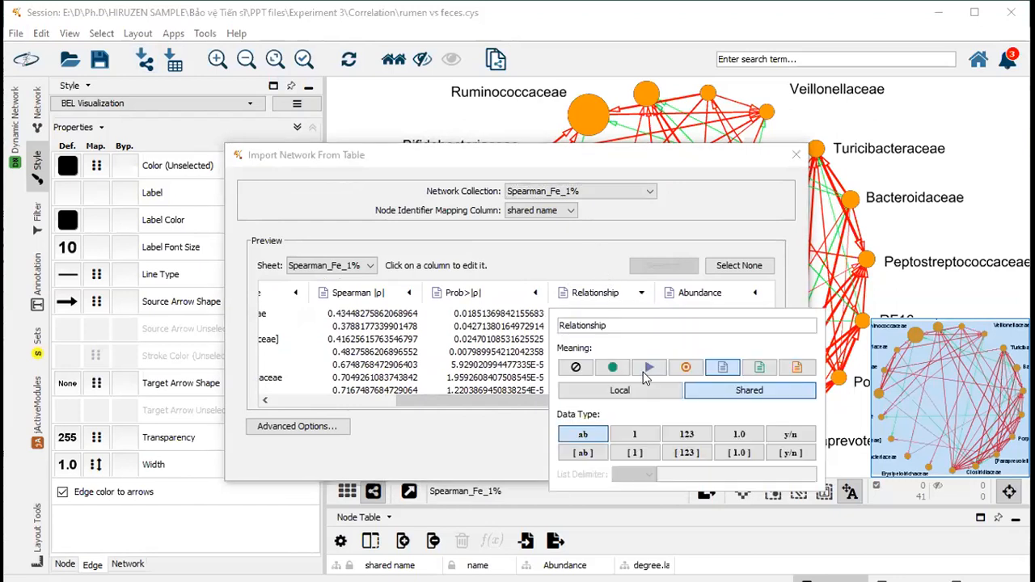
click(597, 296)
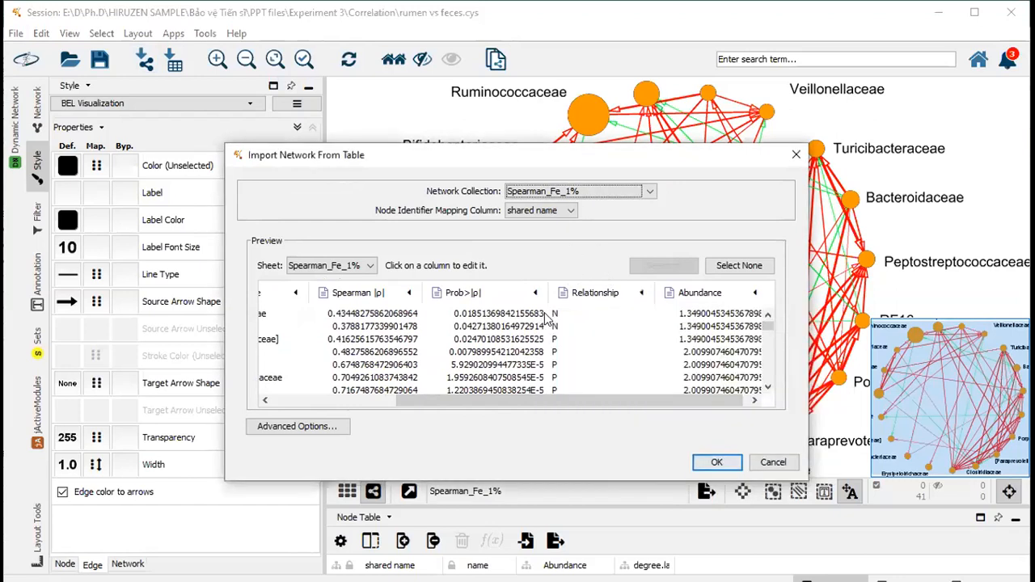
click(596, 295)
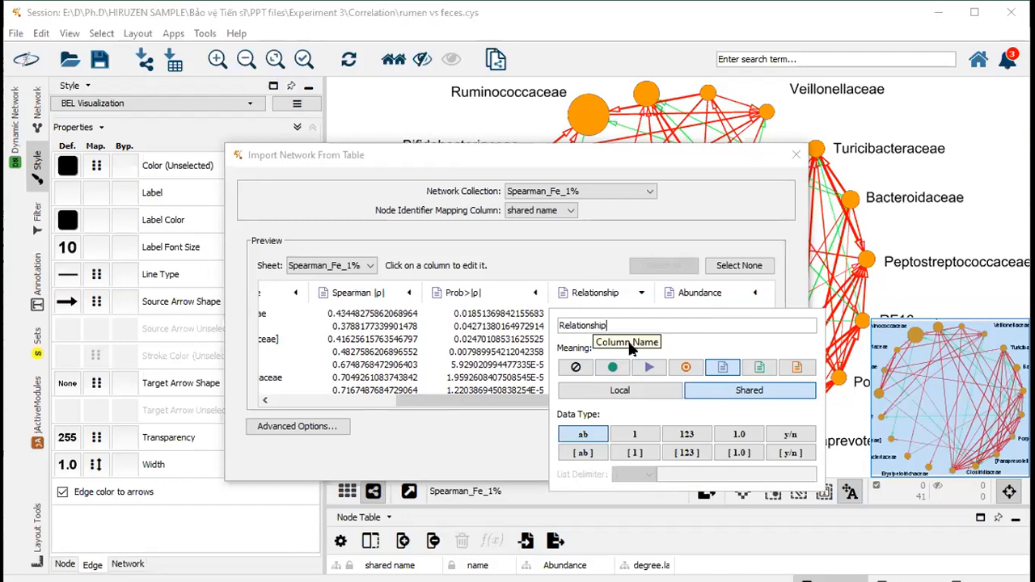
click(649, 370)
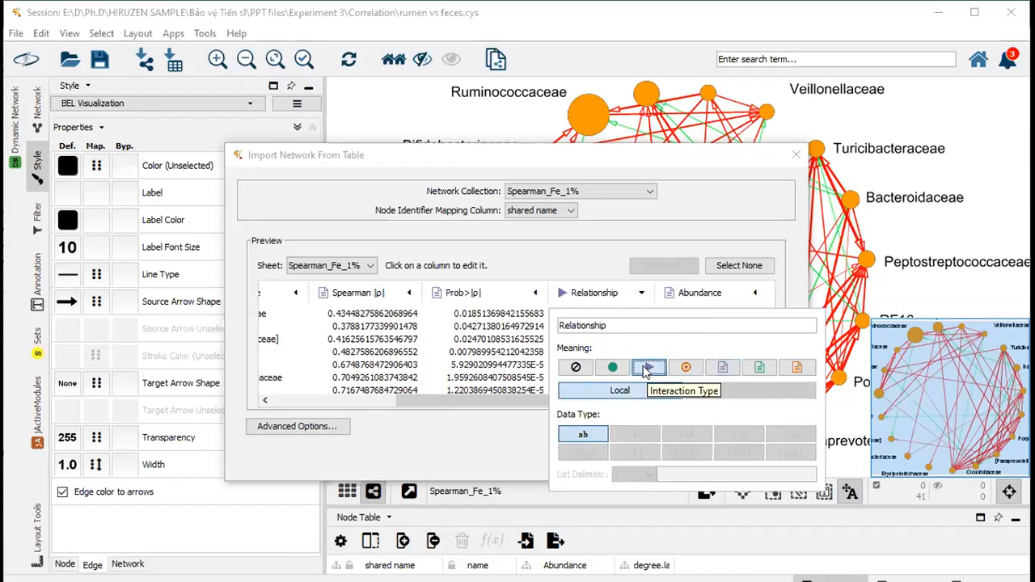
click(557, 246)
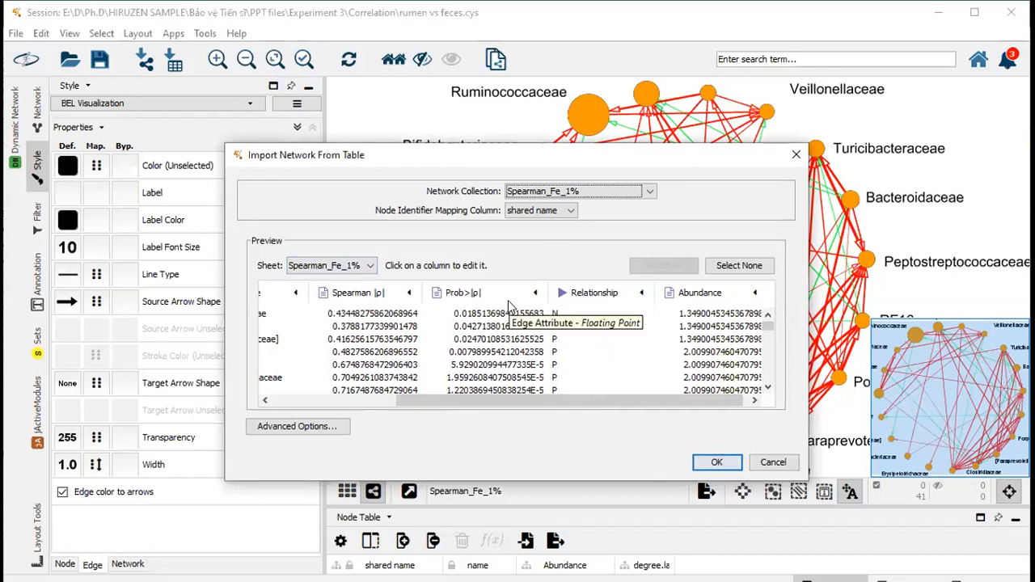
- Review the Spearman_Fe_1% preview columns and set the meaning of the Abundance column to Target Node Attribute
drag(582, 399, 613, 409)
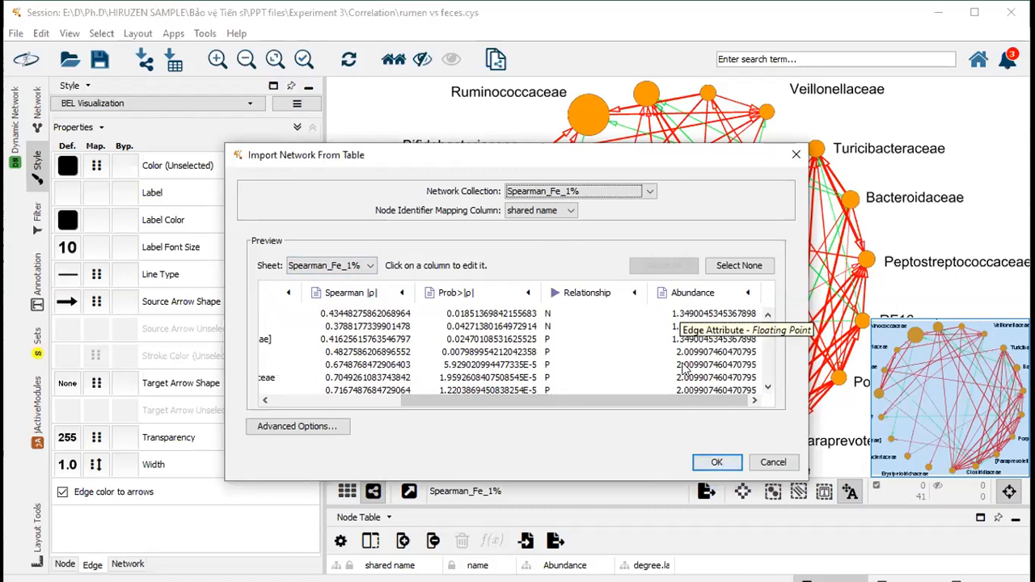
drag(676, 396, 522, 412)
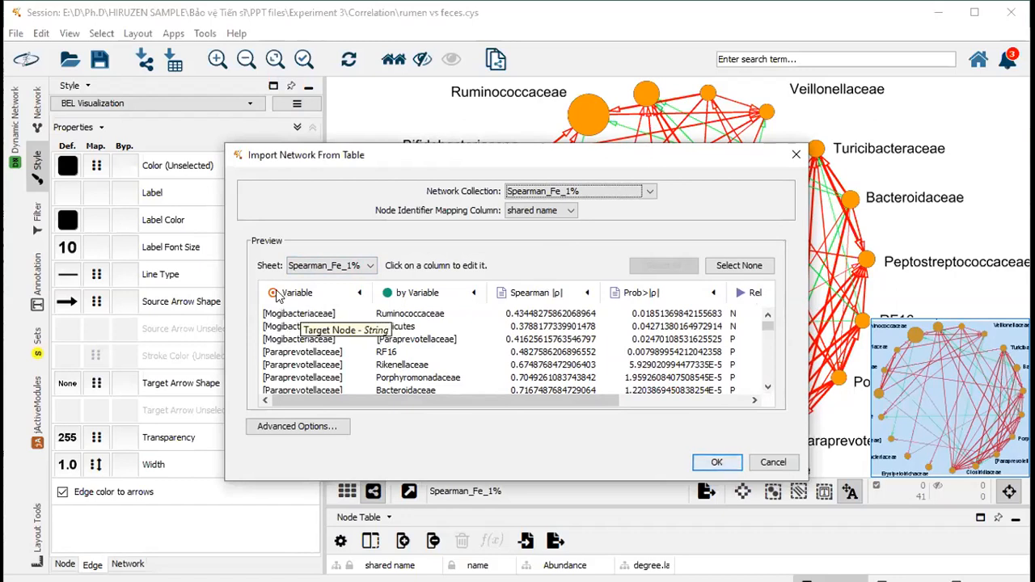
drag(405, 401, 557, 390)
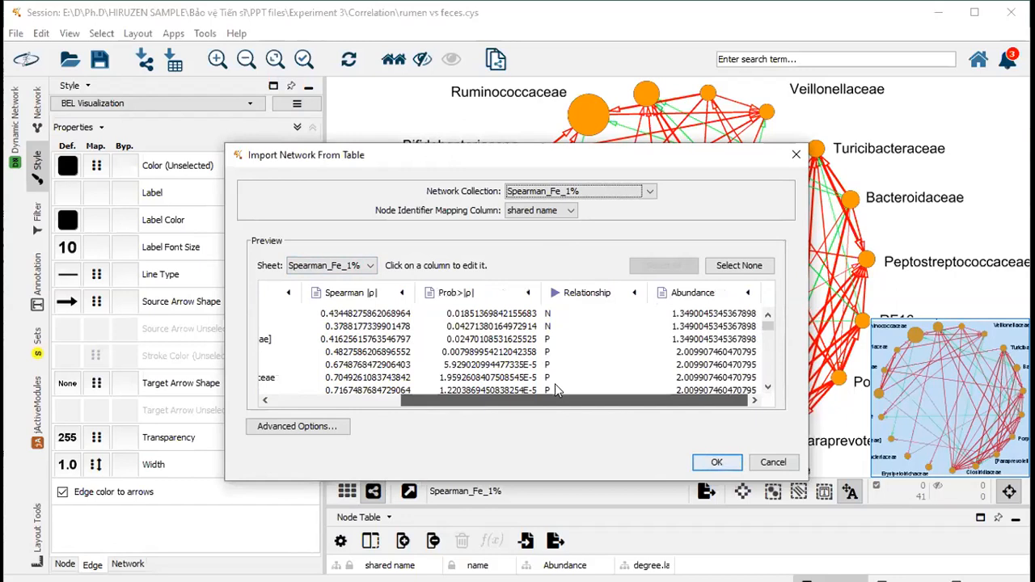
click(685, 296)
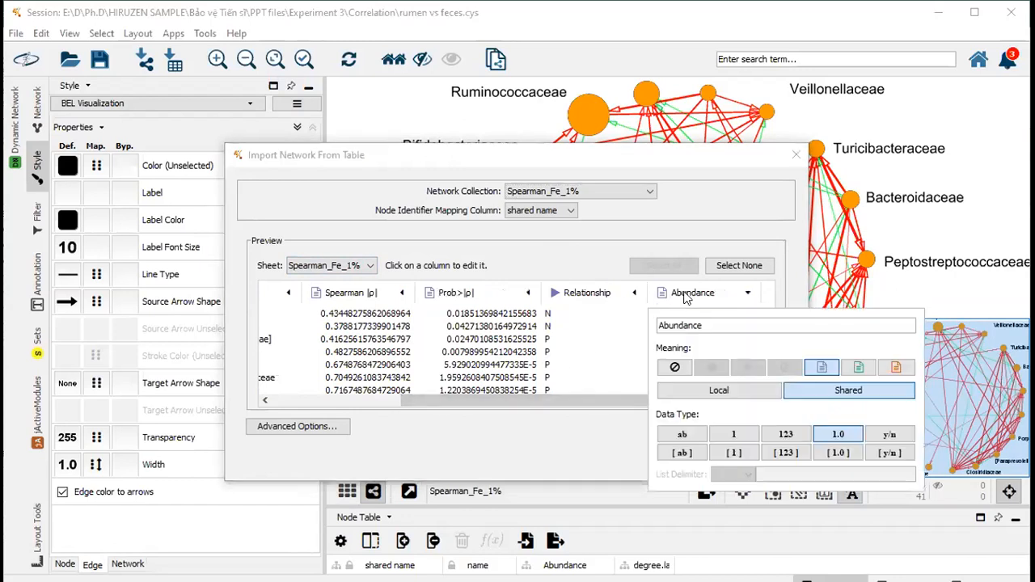
click(896, 369)
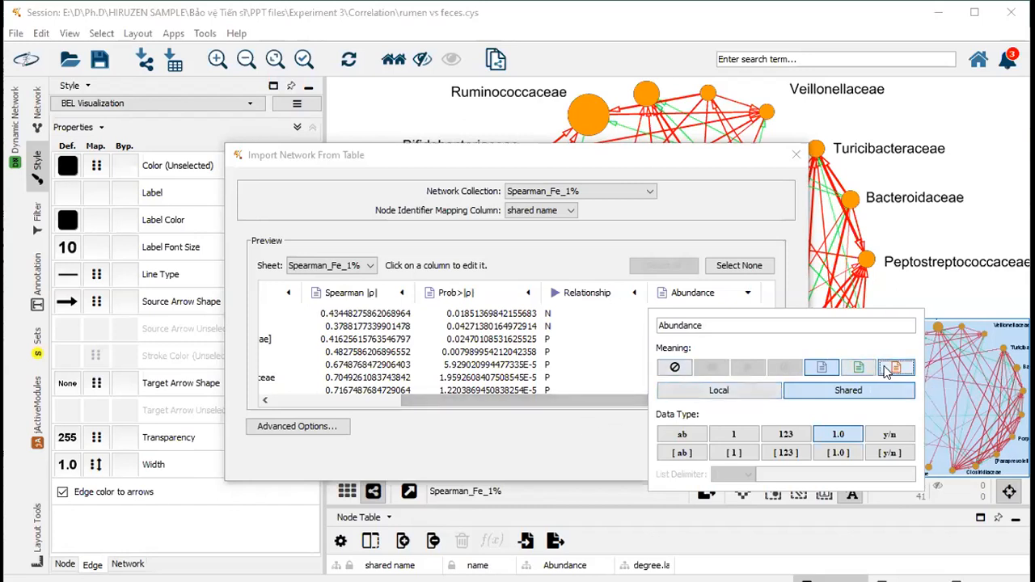
- Reassign the node roles so Variable is the Source Node and by Variable is the Target Node
drag(575, 396, 445, 398)
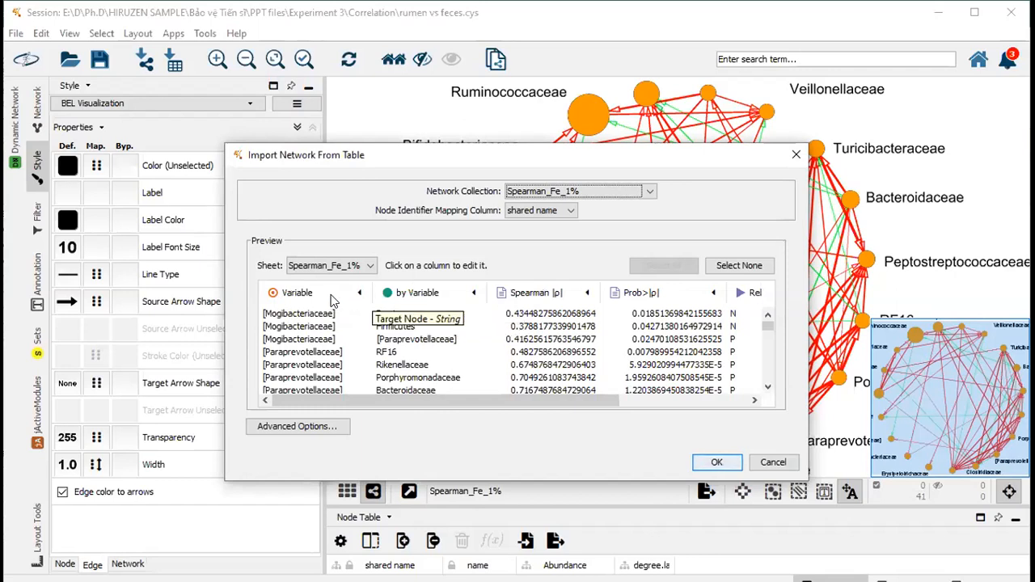
click(329, 301)
click(323, 367)
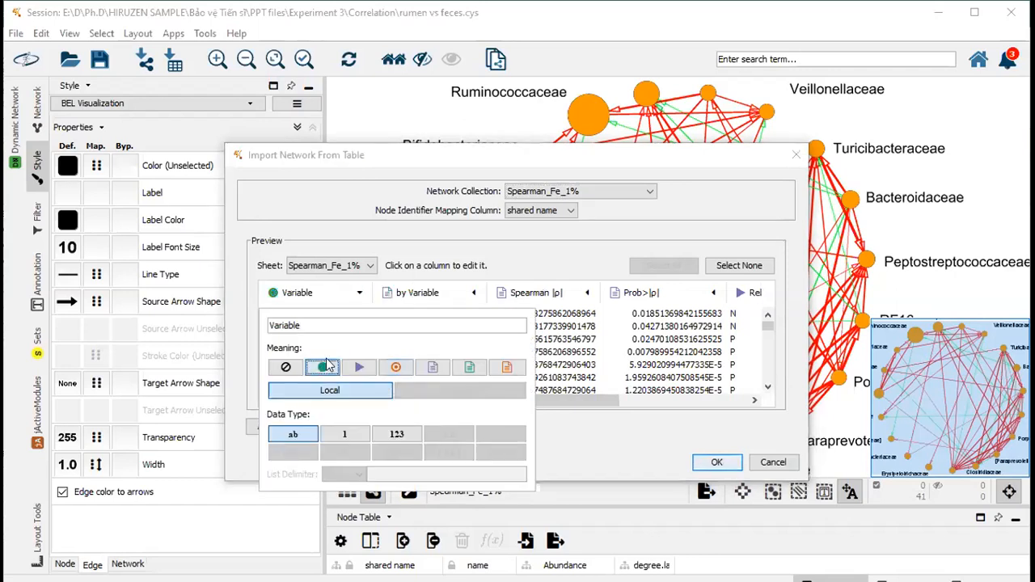
click(429, 296)
click(509, 367)
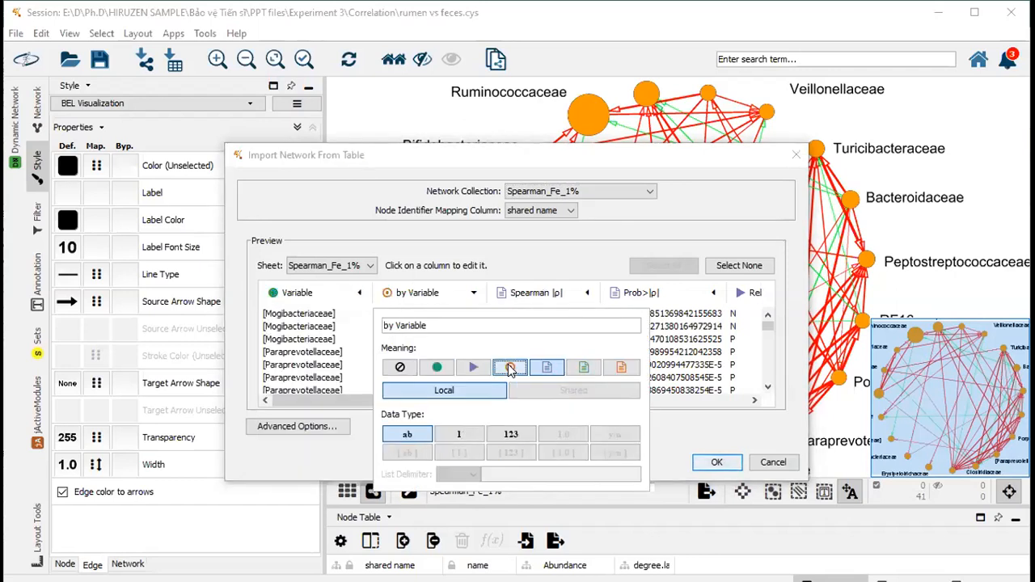
click(530, 260)
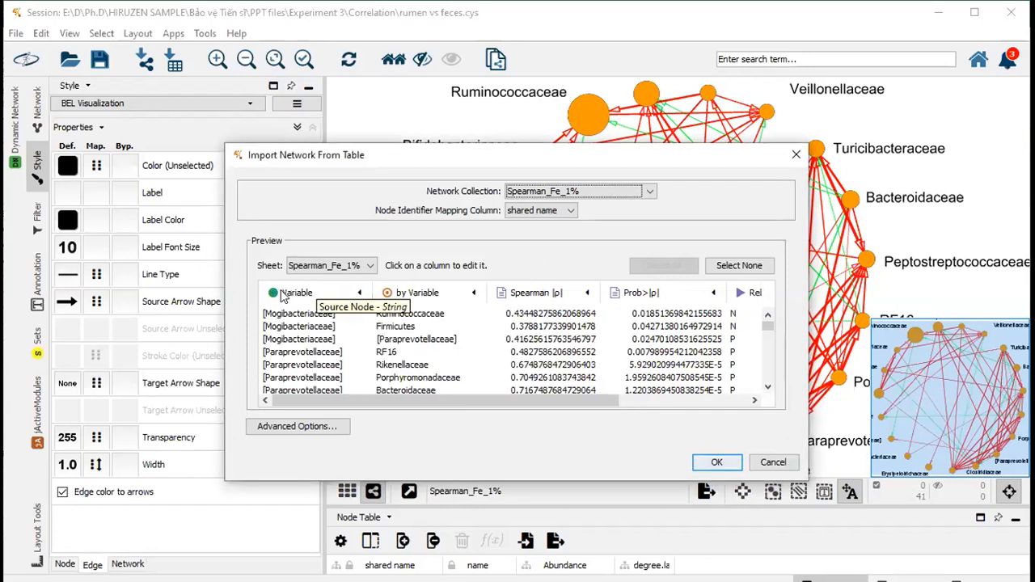
- Set the meaning of the Abundance column to Source Node Attribute and import the network
drag(359, 400, 664, 306)
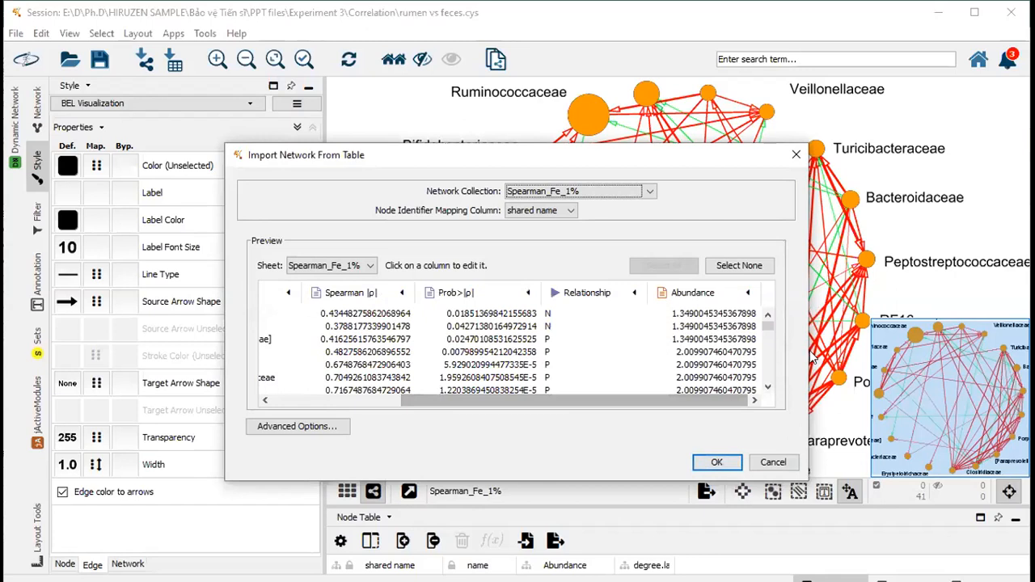
click(681, 298)
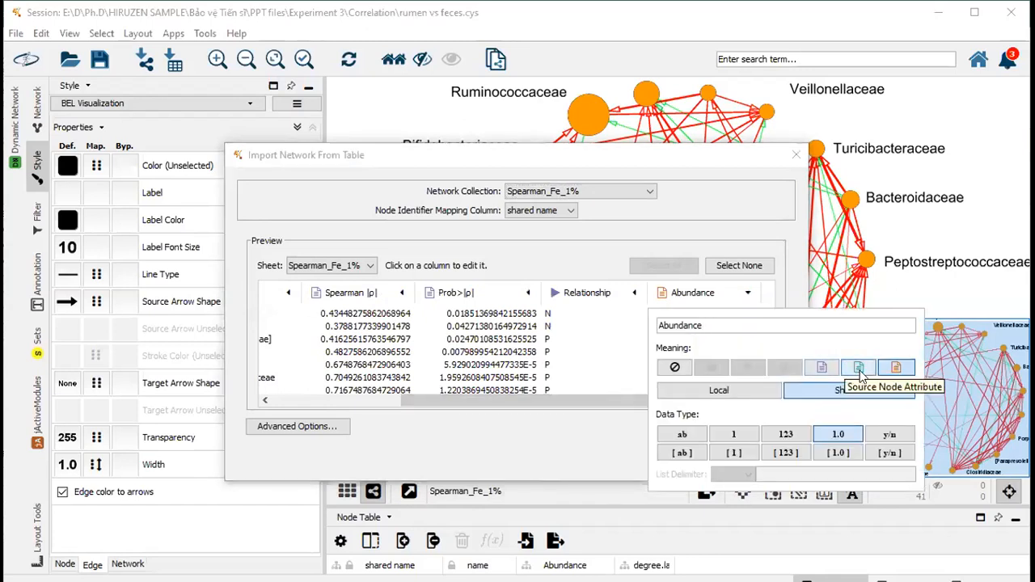
click(859, 370)
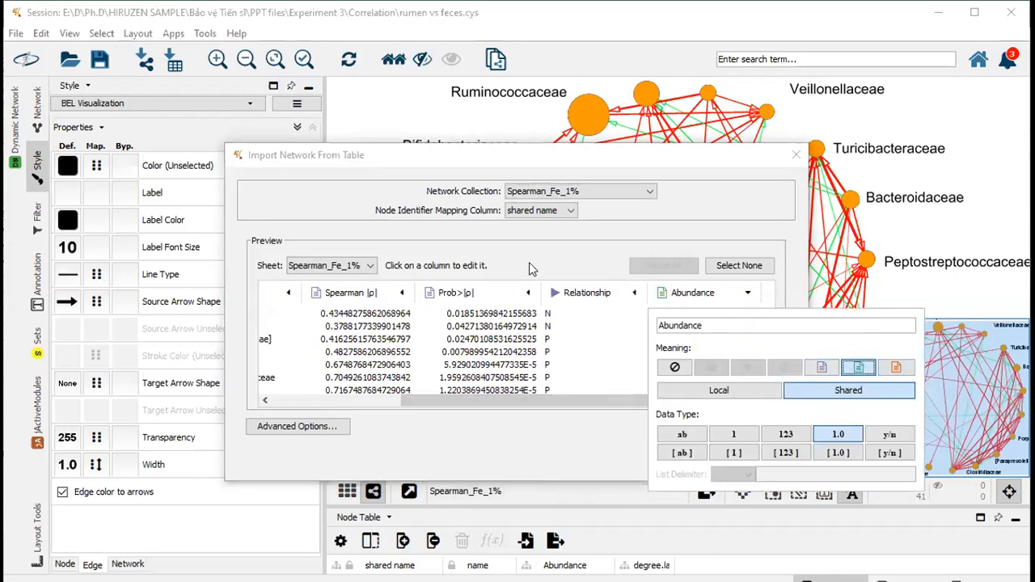
click(657, 298)
drag(621, 403, 404, 400)
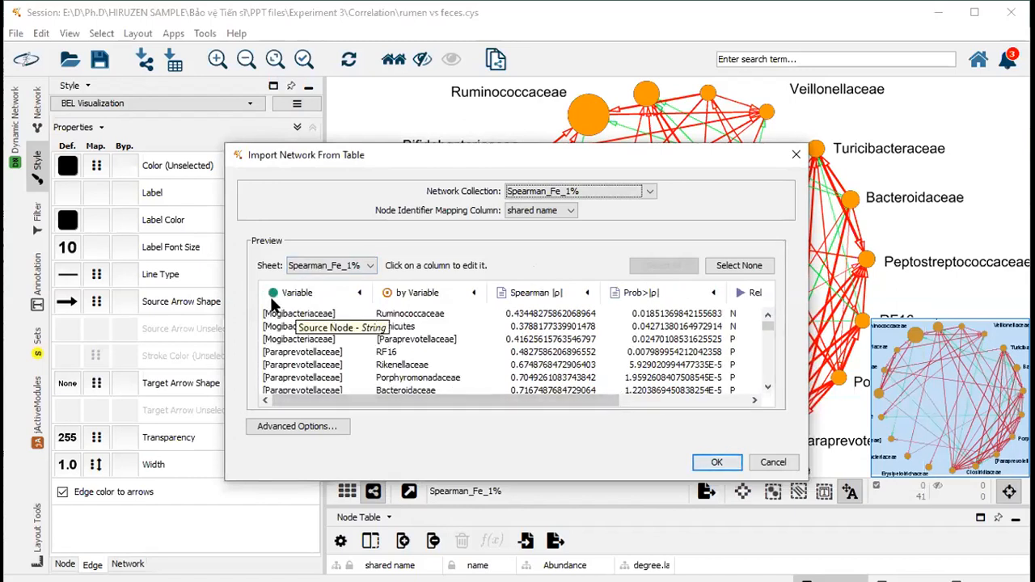
click(720, 468)
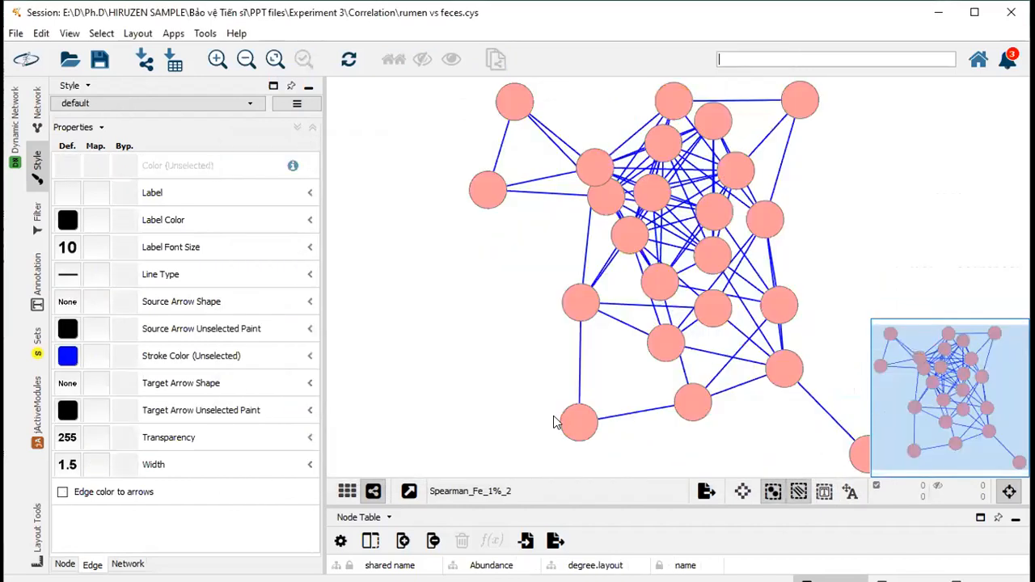
- Show all network views as thumbnails and destroy the Spearman_Fe_1%_2 view
click(347, 491)
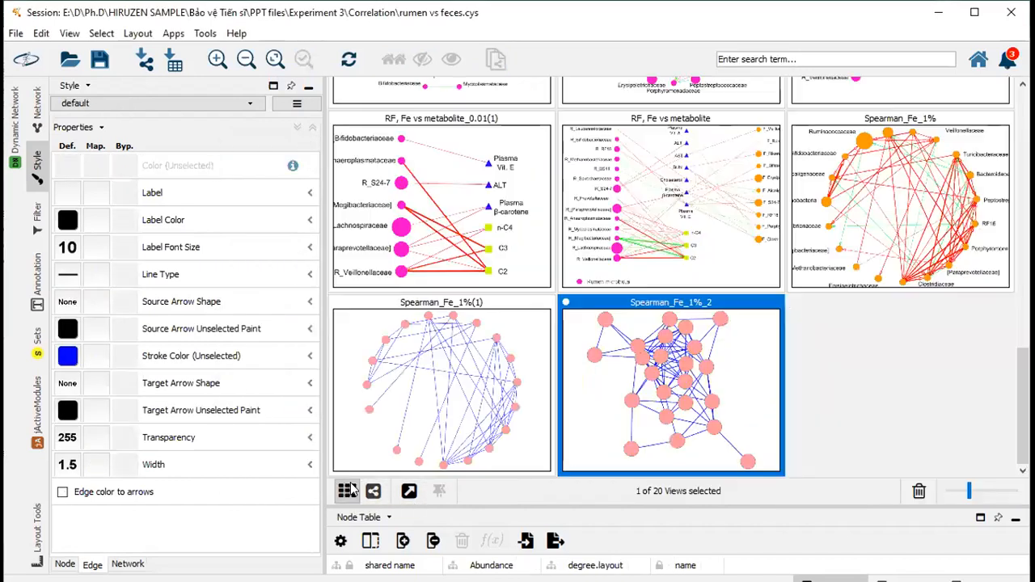
right_click(625, 403)
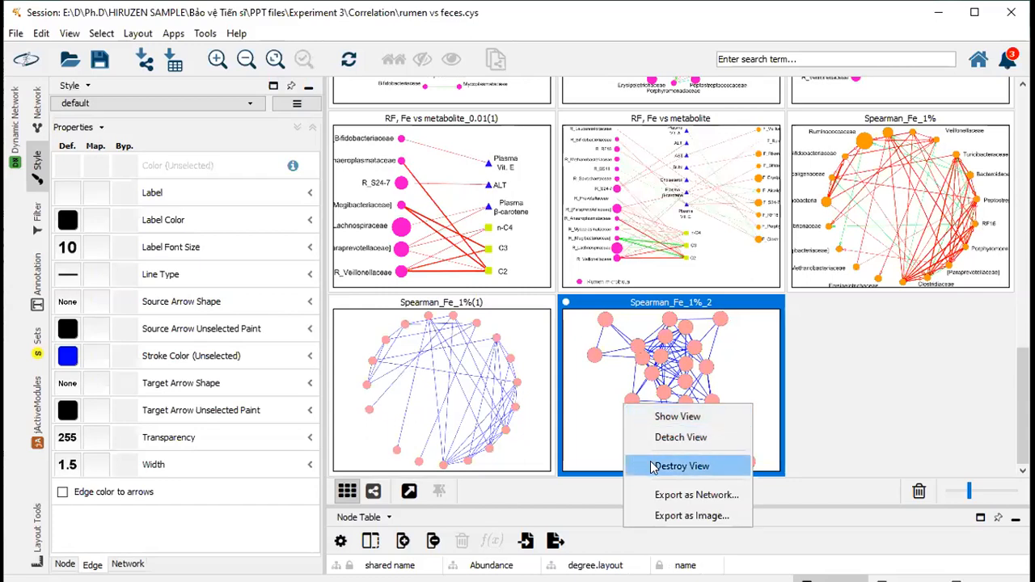
click(679, 467)
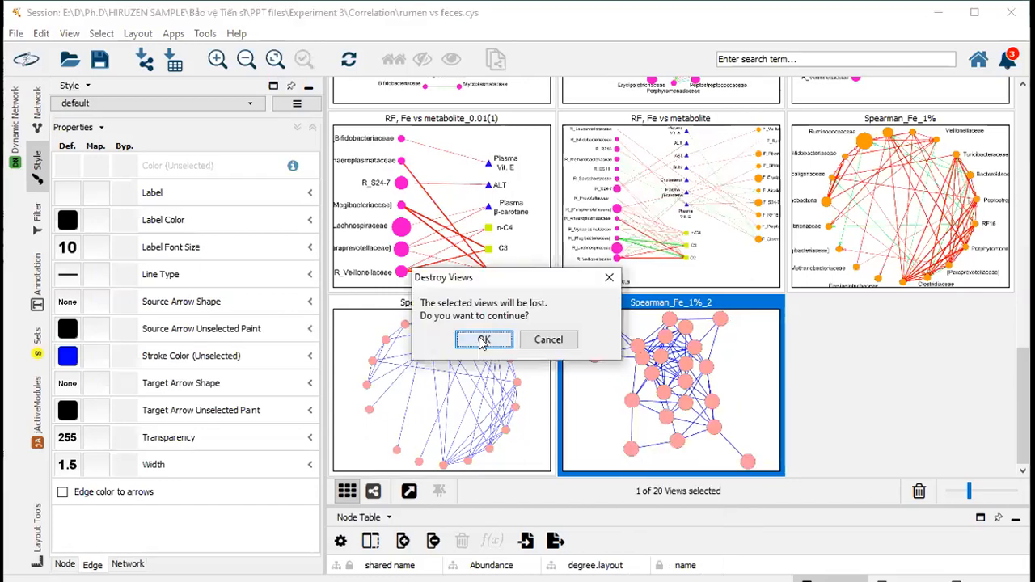
click(483, 341)
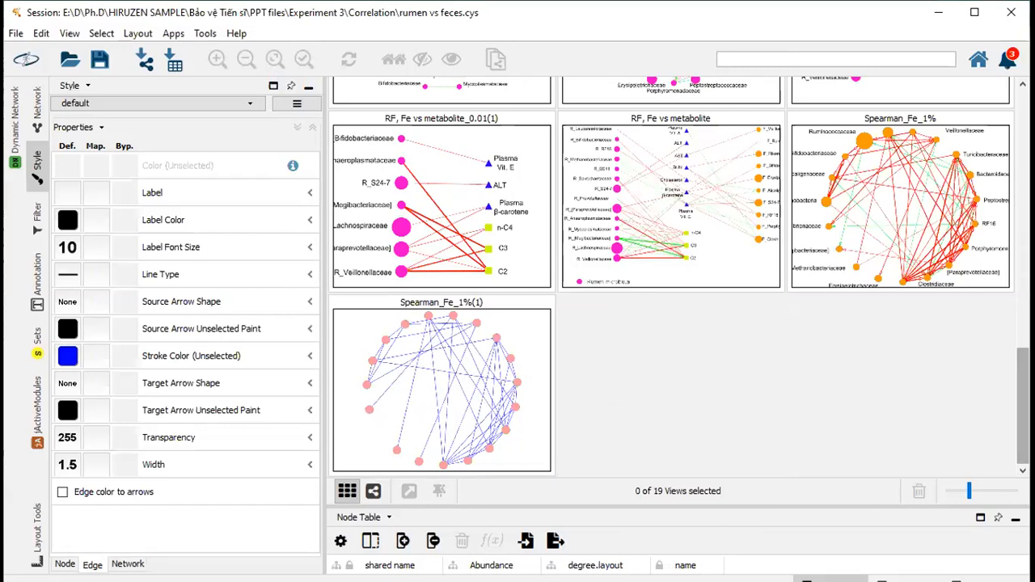
- Destroy the Spearman_Fe_1%(1) view and look over the remaining network thumbnails
mouse_move(1023, 406)
mouse_down()
mouse_move(1023, 380)
mouse_move(1023, 405)
mouse_up()
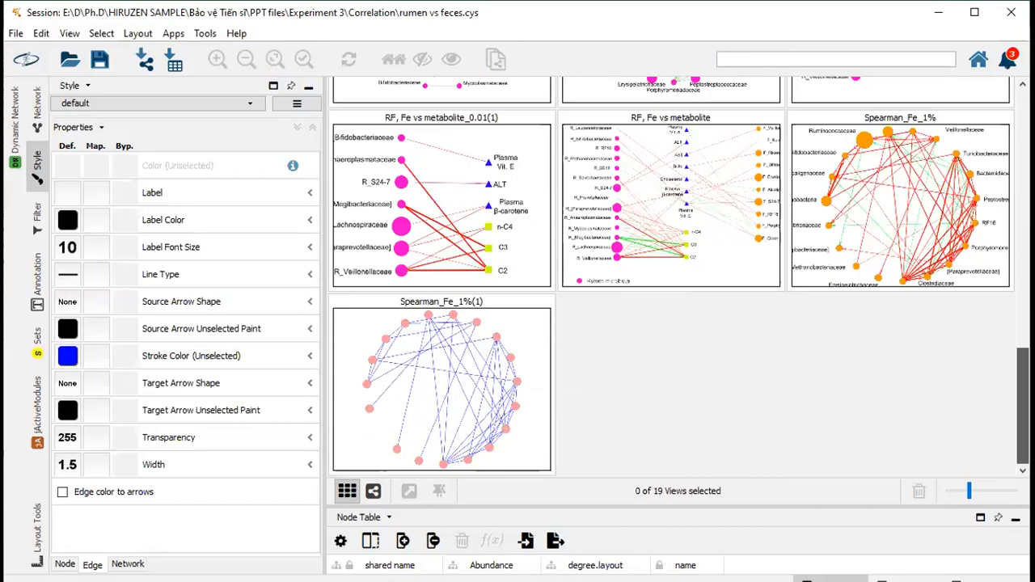
right_click(445, 373)
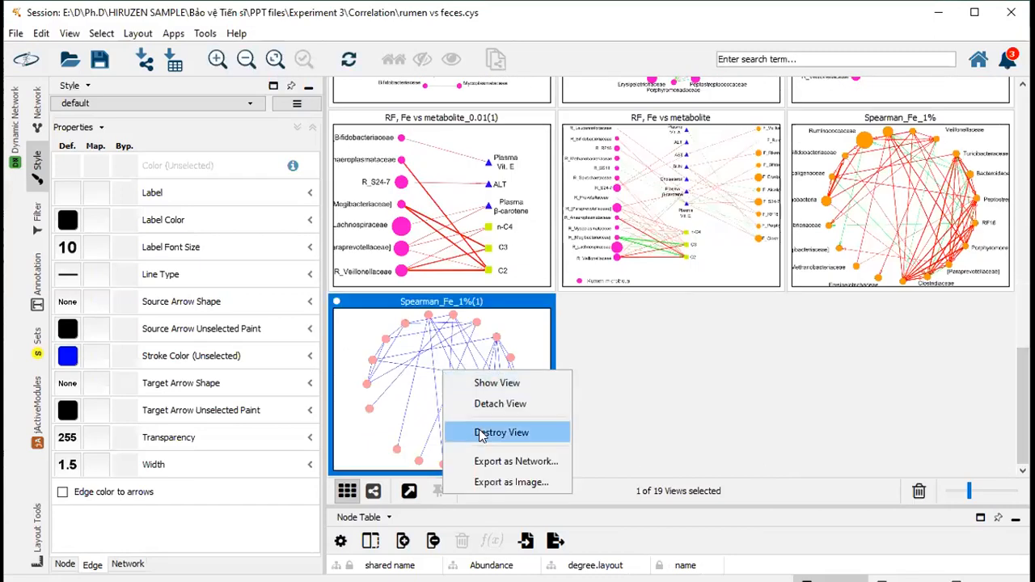
click(493, 433)
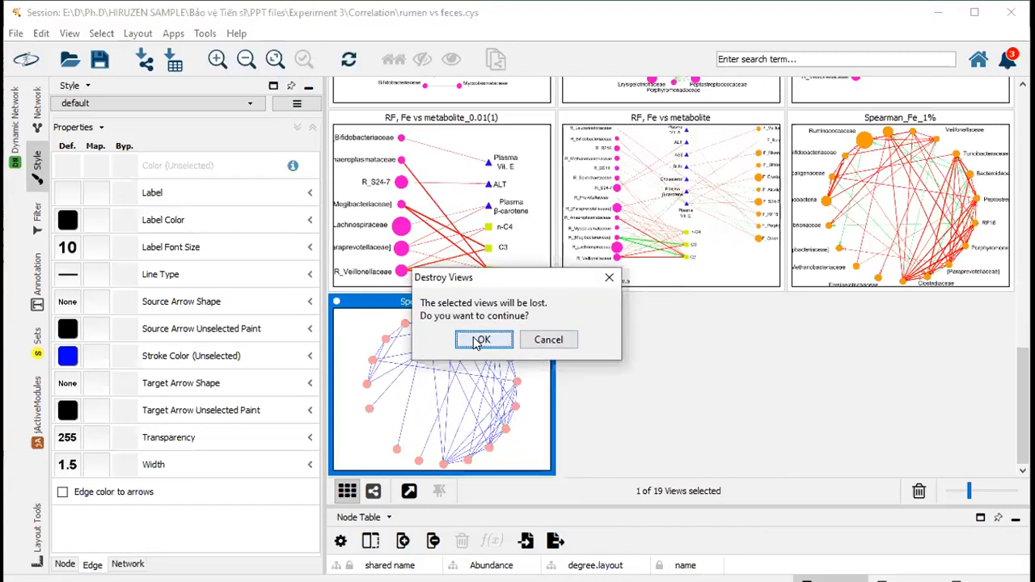
click(480, 341)
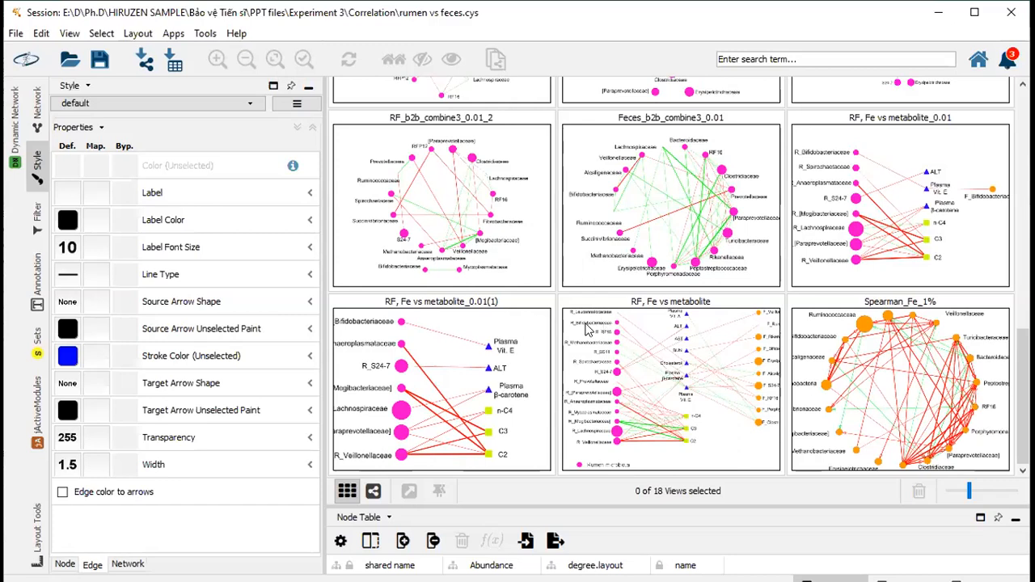
scroll(591, 327, up, 2)
scroll(590, 327, down, 2)
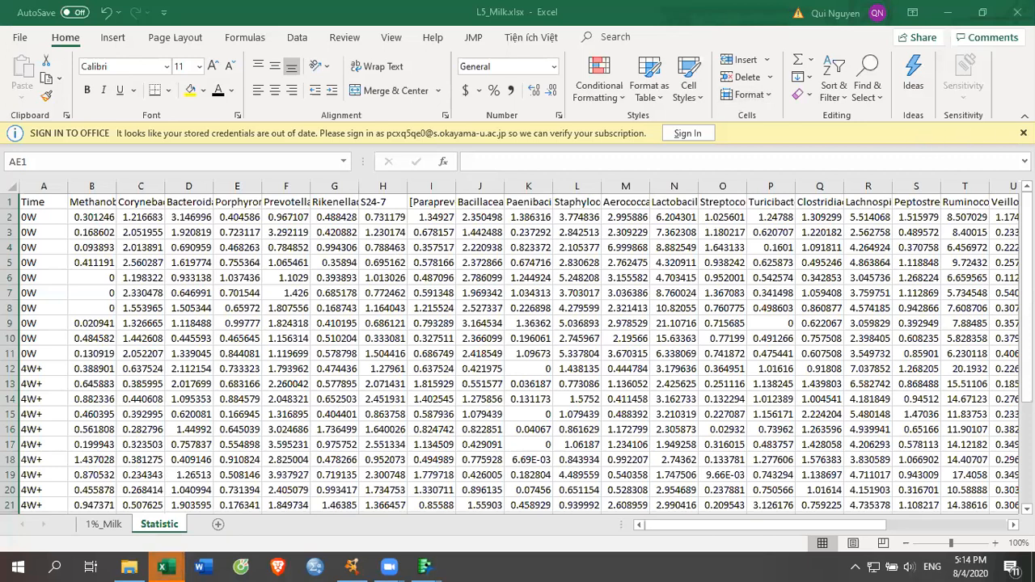
- In the L5_Milk.xlsx workbook, dismiss the Office sign-in notice and examine the family abundances on the 1%_Milk sheet
click(1023, 132)
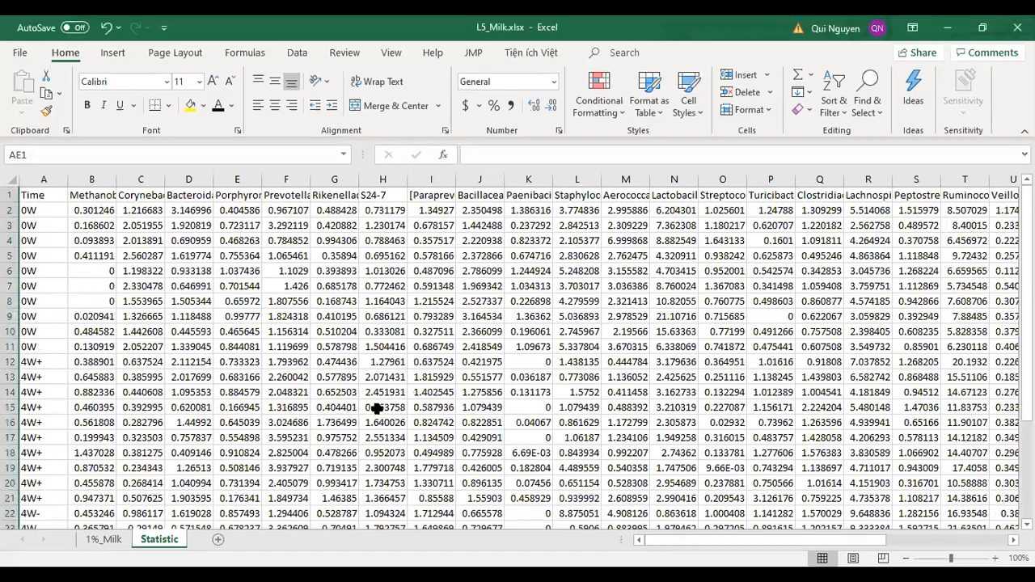
click(101, 540)
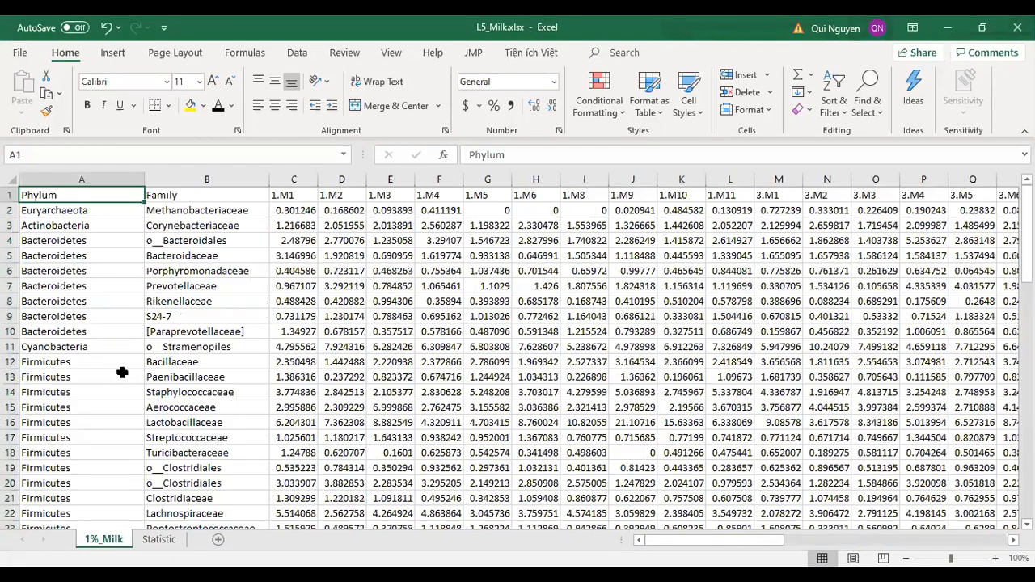
mouse_move(1028, 228)
mouse_down()
mouse_move(1027, 238)
mouse_move(1027, 228)
mouse_up()
scroll(270, 395, down, 3)
scroll(277, 391, up, 2)
scroll(277, 391, up, 1)
scroll(259, 295, down, 1)
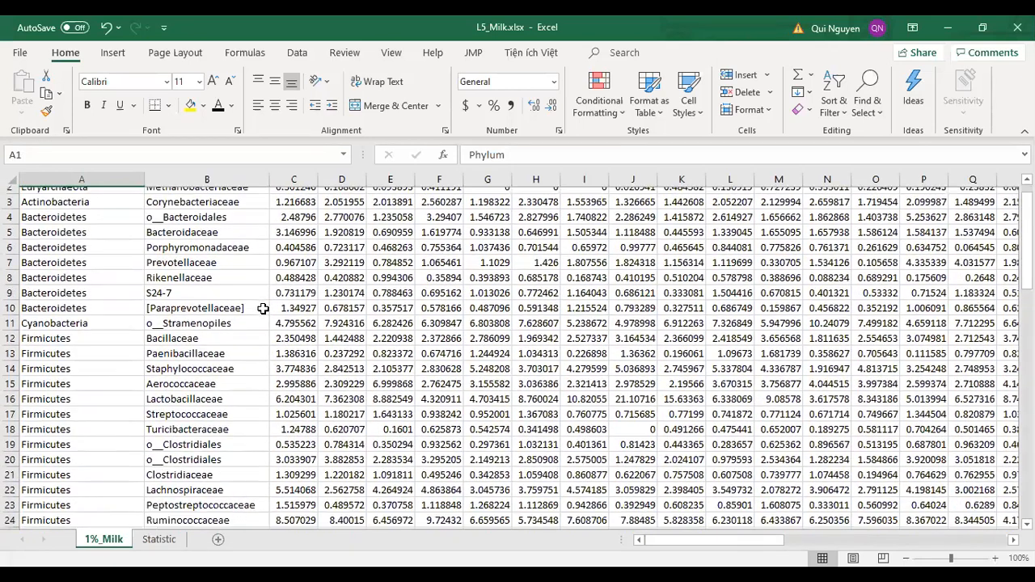
- On the Statistic sheet, examine how the samples are grouped by Time into 0W, 4W+ and 4W- rows
click(159, 540)
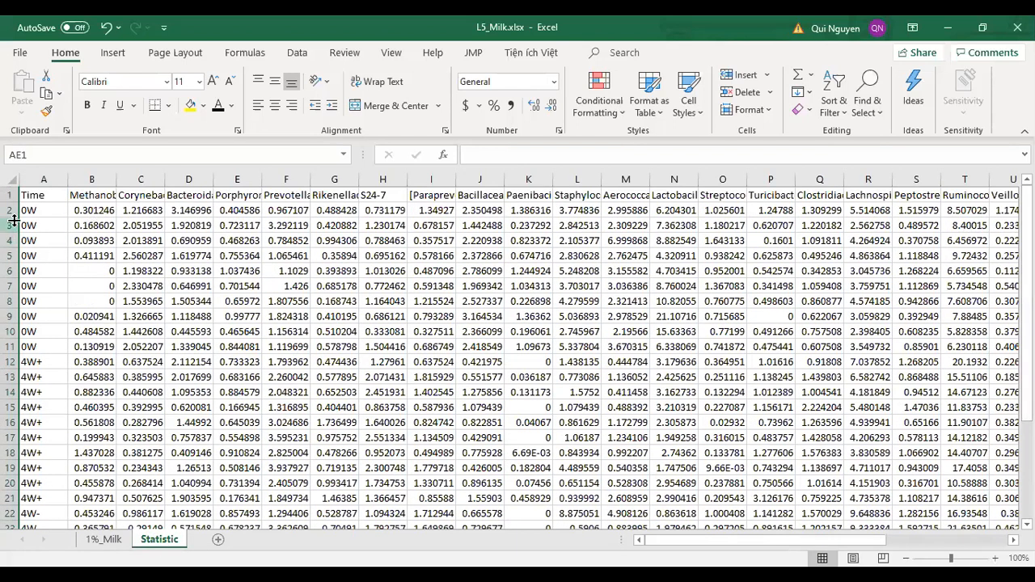
drag(12, 210, 9, 407)
scroll(9, 407, down, 2)
drag(9, 334, 10, 453)
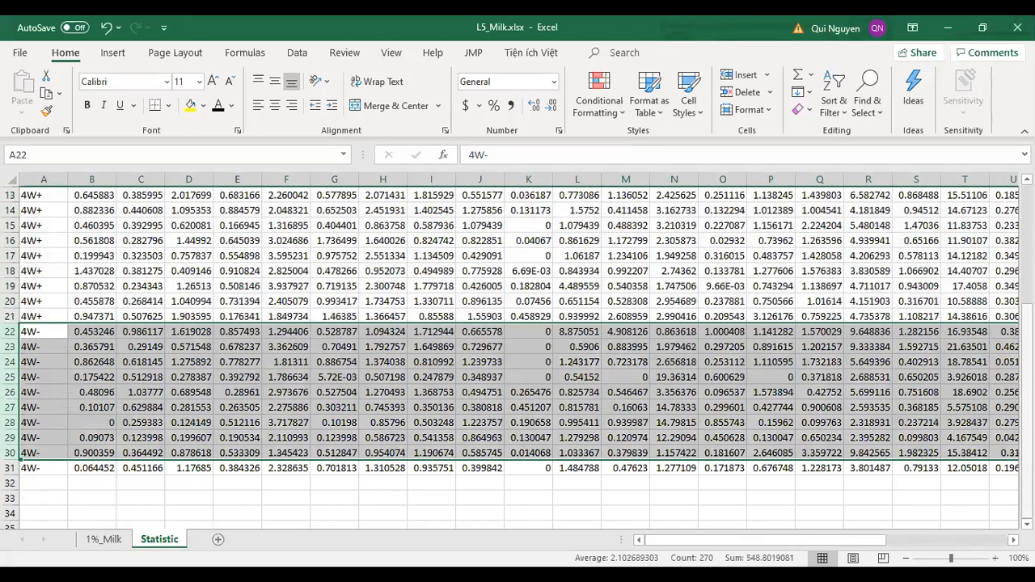
scroll(333, 353, up, 4)
drag(700, 543, 478, 538)
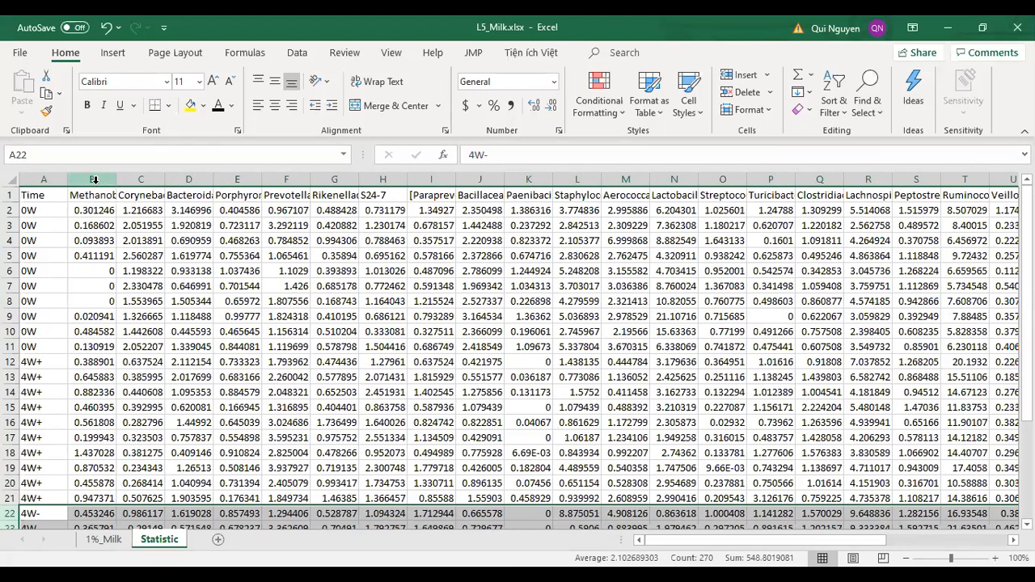
- Select the family abundance columns from Methanobacteriaceae to Mycoplasmataceae on the Statistic sheet and compare with the 1%_Milk sheet
drag(93, 179, 123, 180)
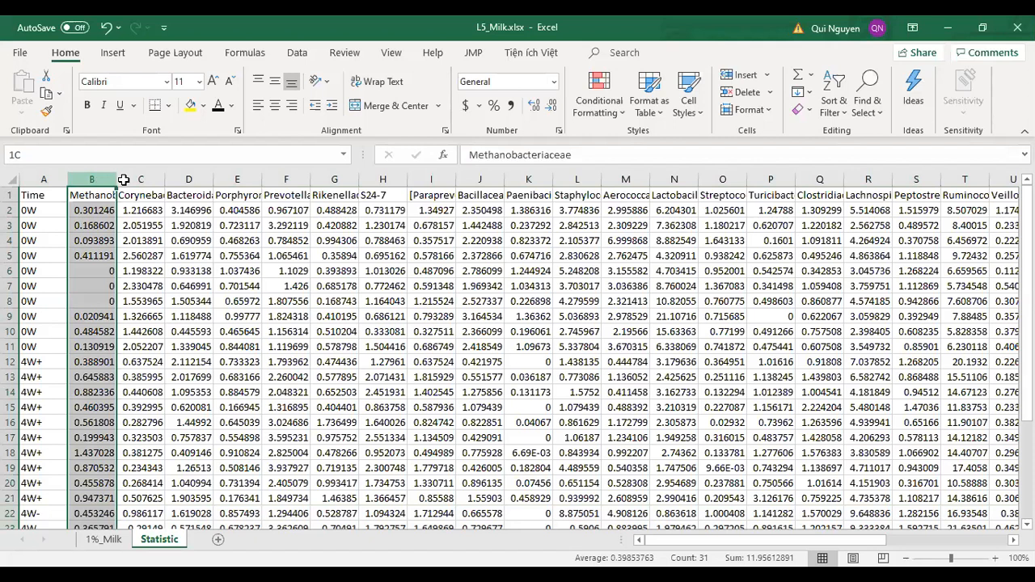
key(ctrl+shift+Right)
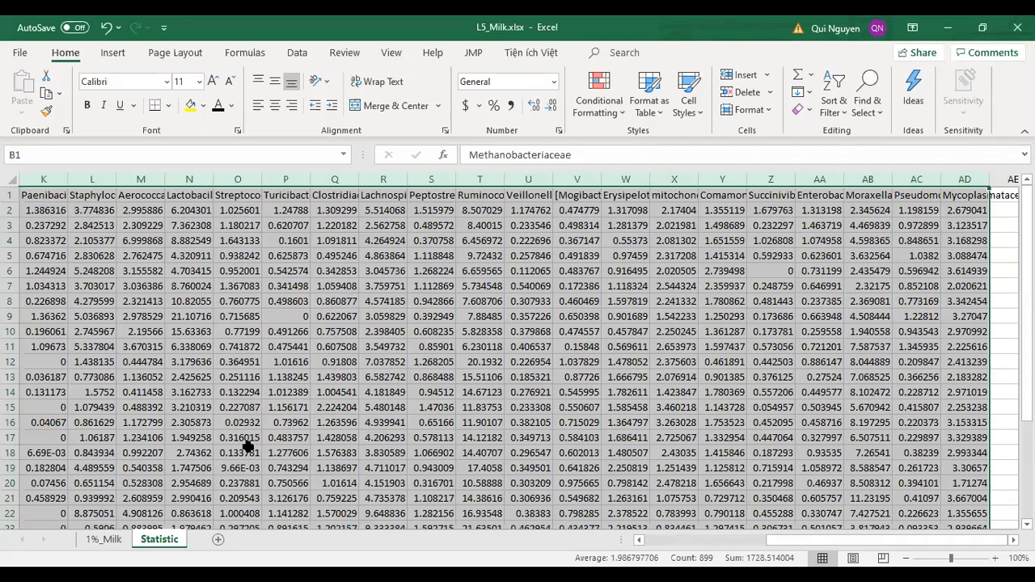
click(109, 541)
click(162, 542)
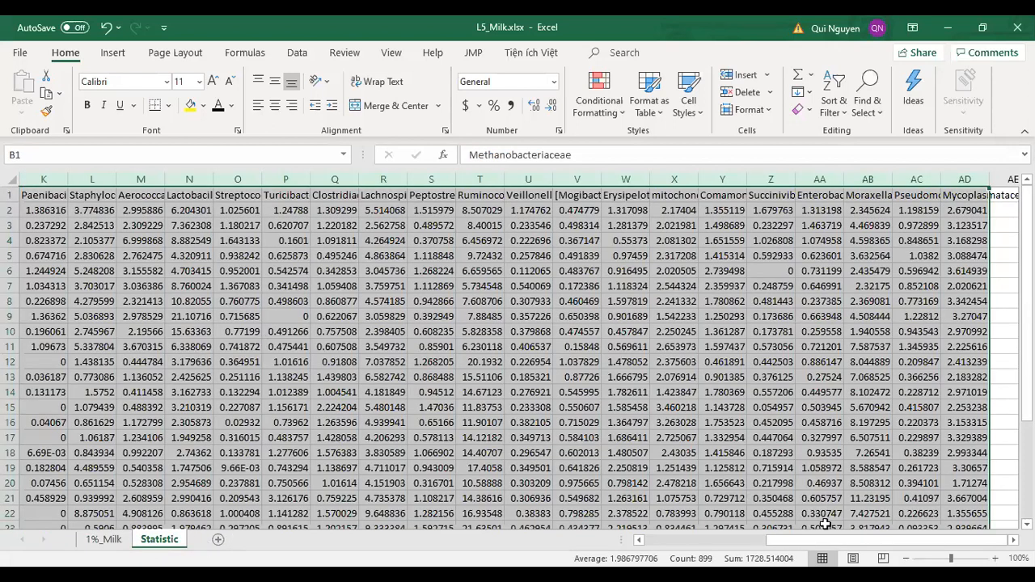
- Paste the copied milk data, with Yield, SCC, Fat, Protein, Lactose, SNF and MUN columns, into the Statistic sheet starting at column AE
drag(828, 545, 942, 544)
key(alt+Tab)
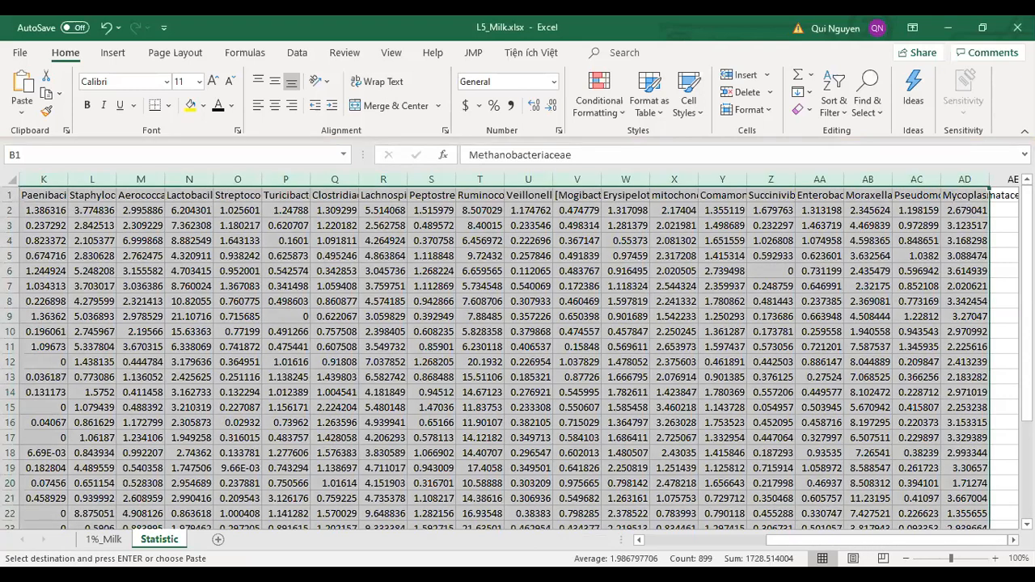
click(1013, 540)
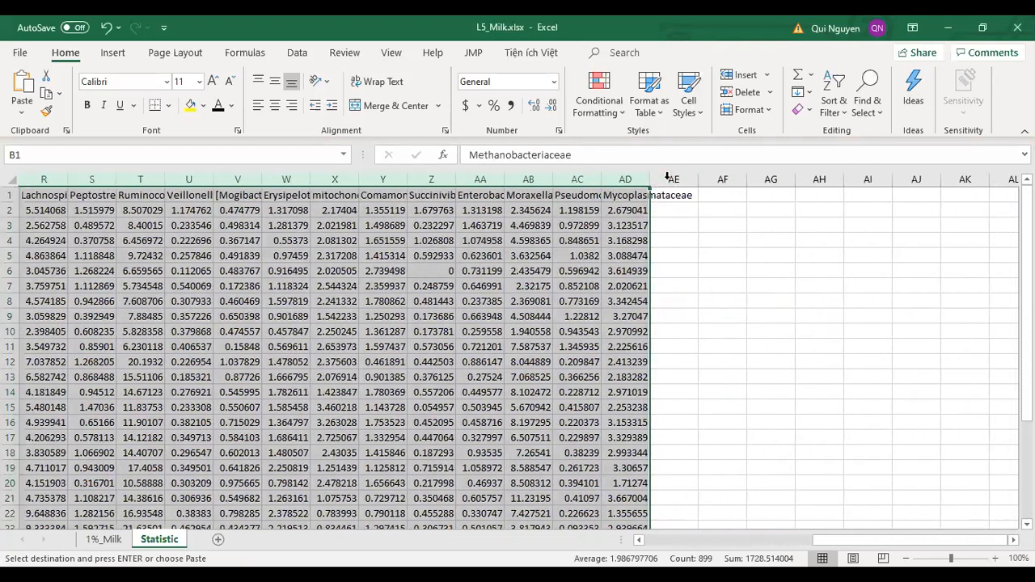
click(671, 180)
key(ctrl+v)
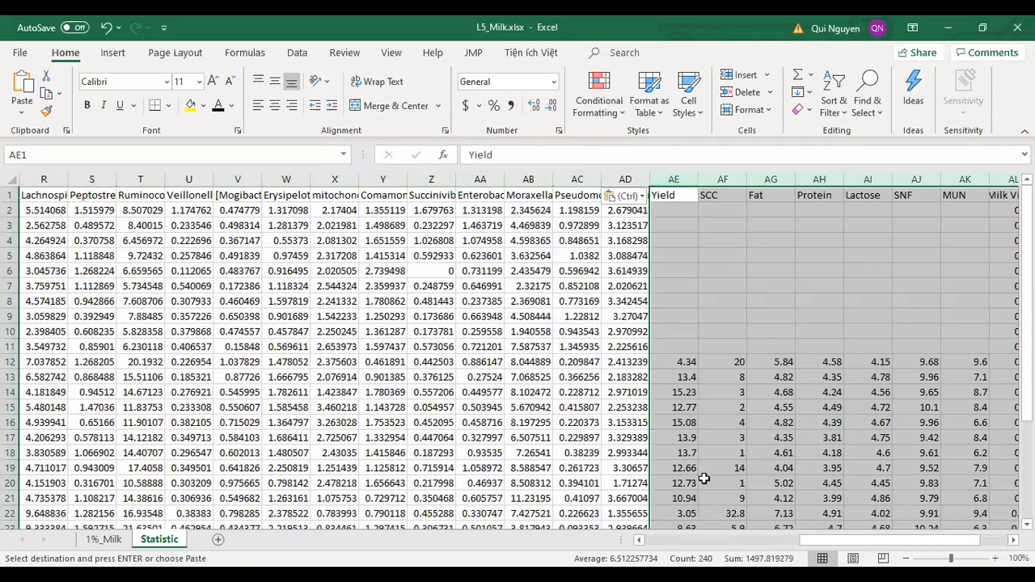
- Select the Milk Vit. A, Milk Vit. E and carotene columns and compare their filled rows with the Yield to MUN columns
drag(861, 544, 906, 540)
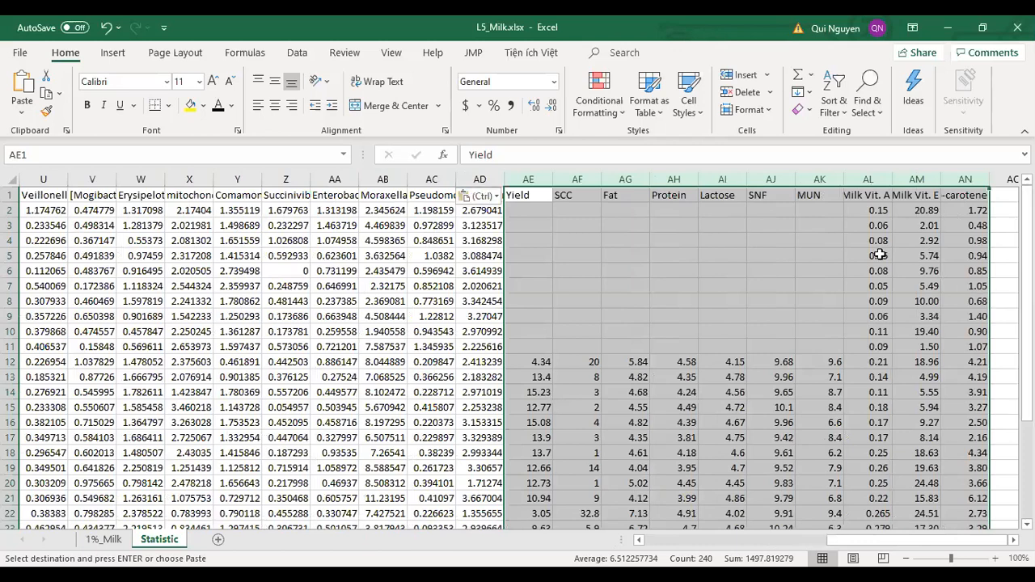
click(867, 212)
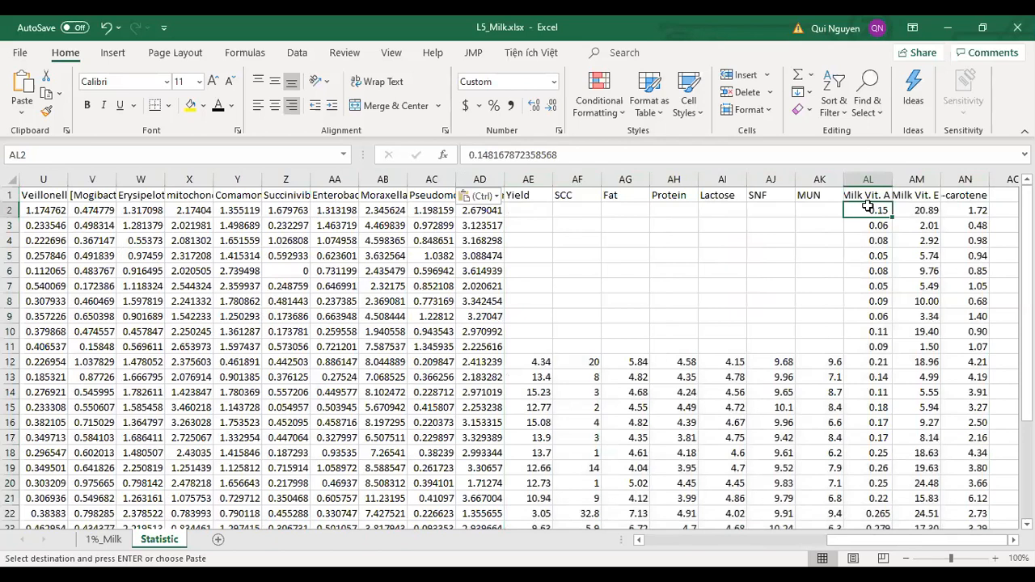
drag(867, 179, 955, 179)
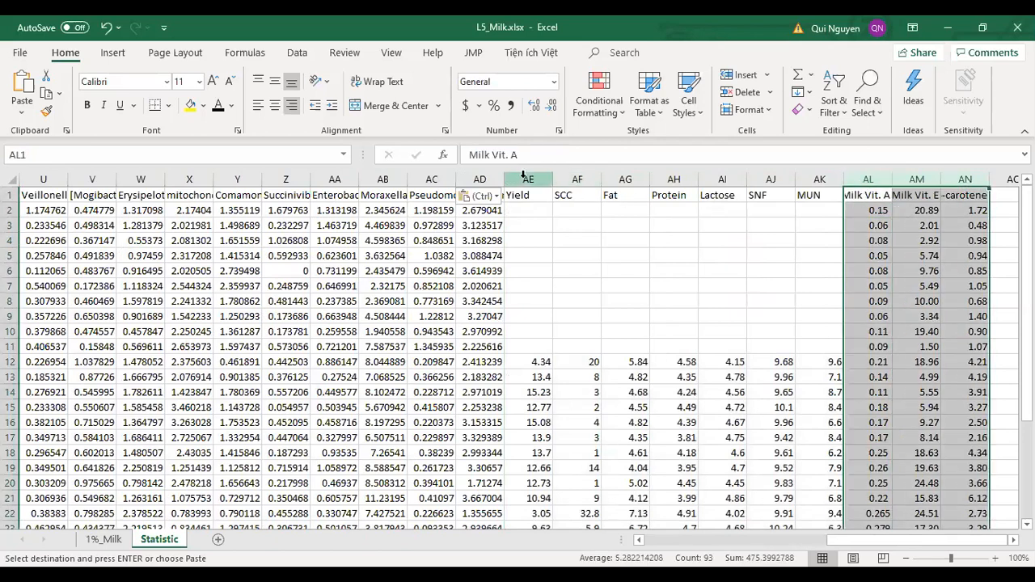
scroll(584, 257, down, 3)
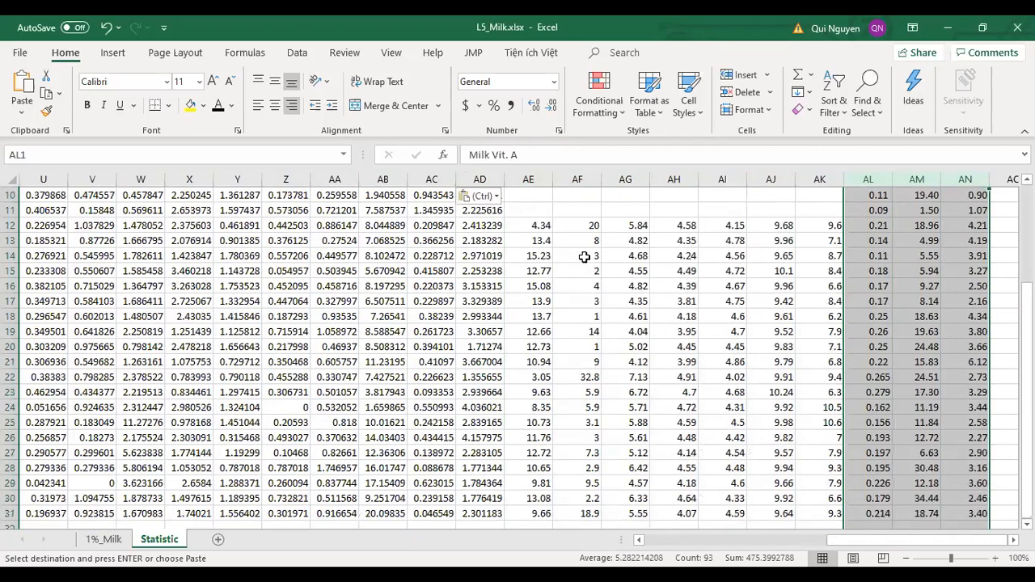
scroll(584, 257, up, 3)
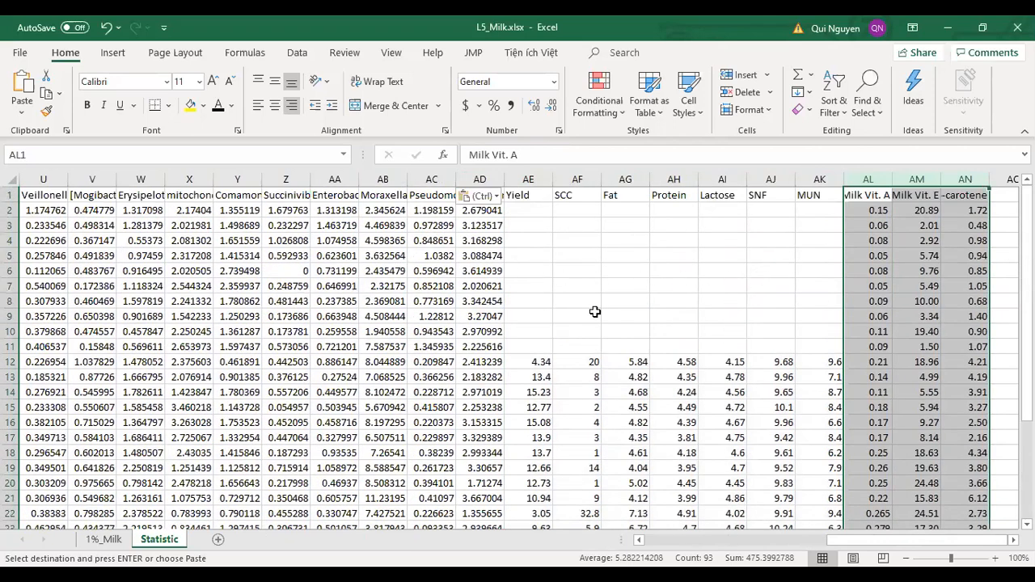
- Examine the 0W, 4W+ and 4W- rows in the Time column and compare them with the milk parameter columns from Yield onward
drag(882, 547, 556, 538)
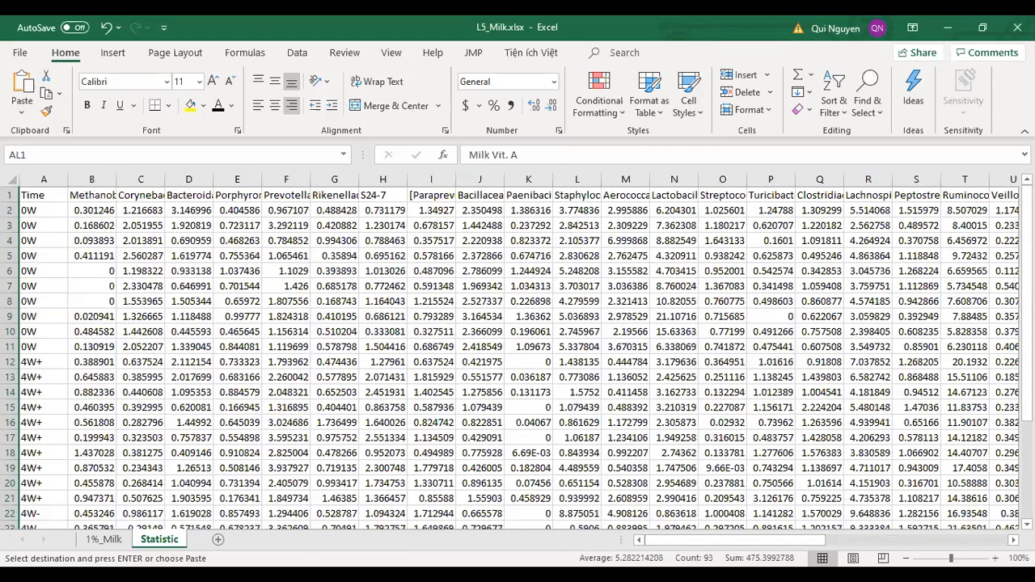
scroll(298, 382, down, 2)
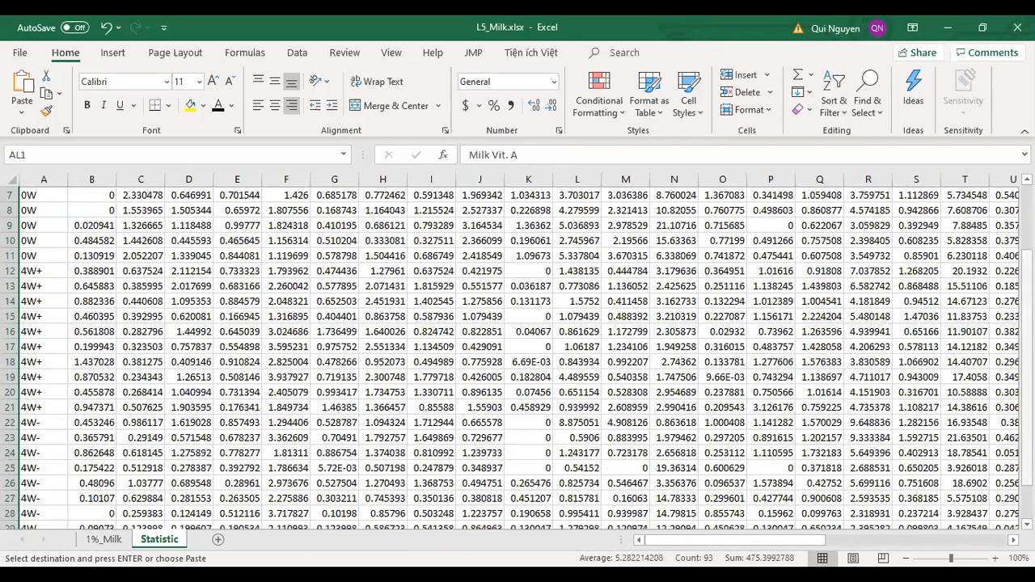
scroll(1000, 211, up, 2)
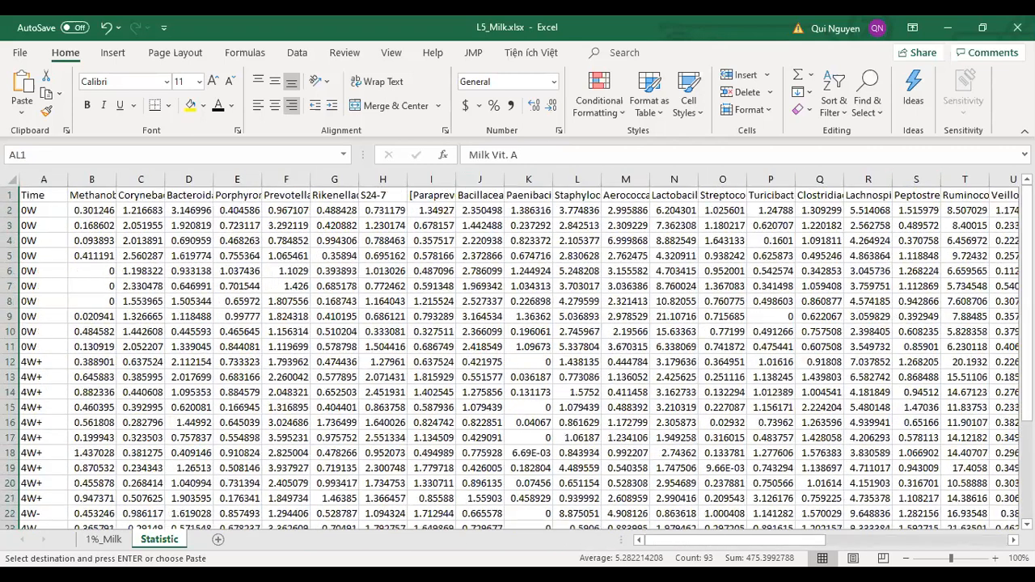
click(719, 547)
click(530, 212)
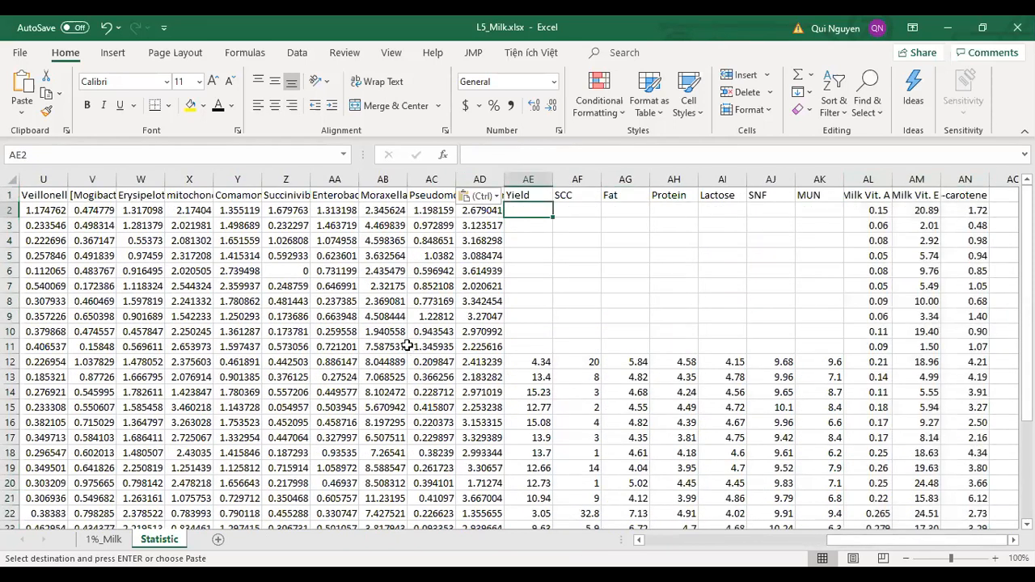
scroll(384, 340, down, 2)
scroll(221, 390, up, 2)
scroll(211, 436, down, 1)
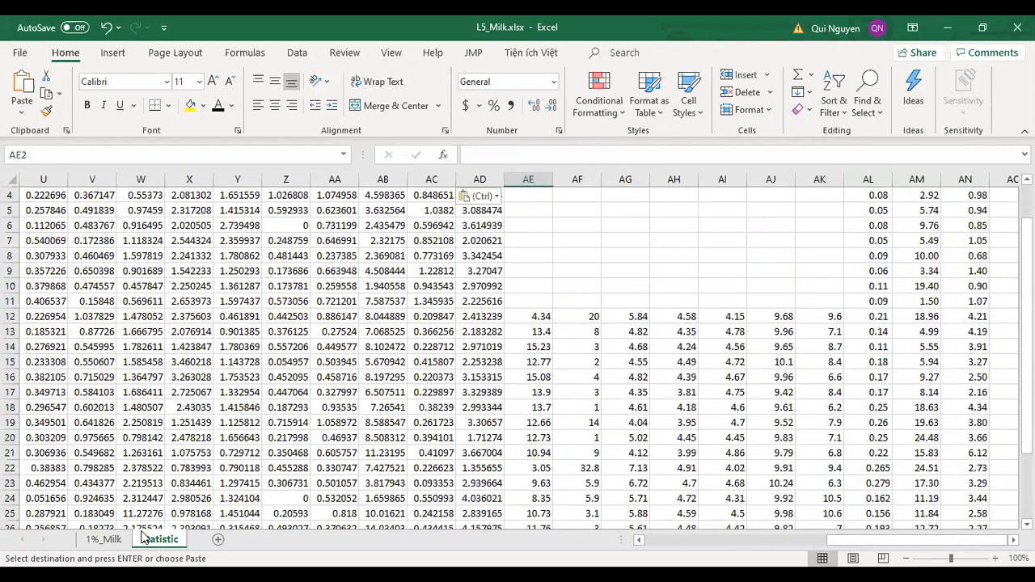
- Save the L5_Milk.xlsx workbook with the pasted milk parameters on the Statistic sheet
key(alt+Tab)
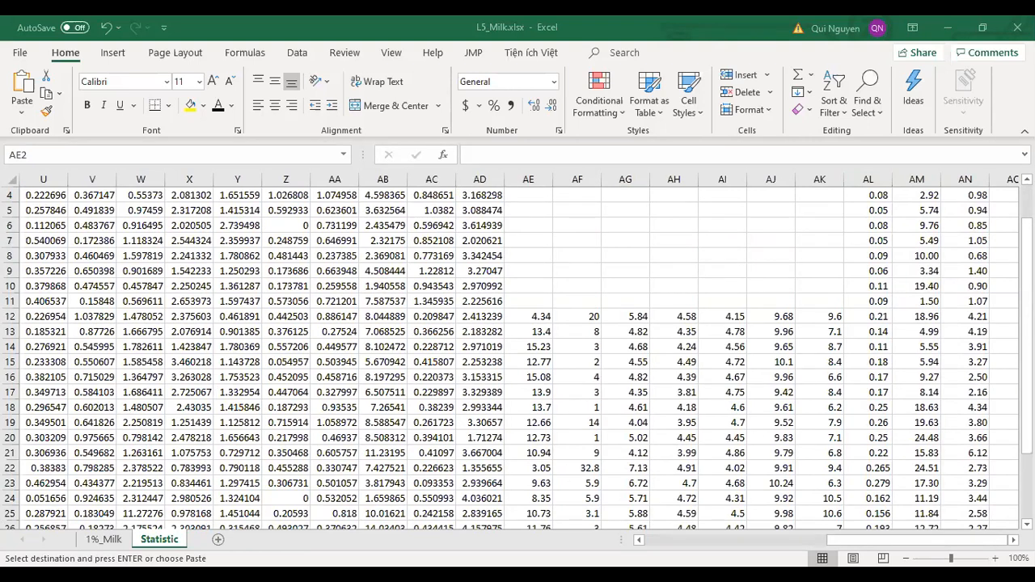
key(alt+Tab)
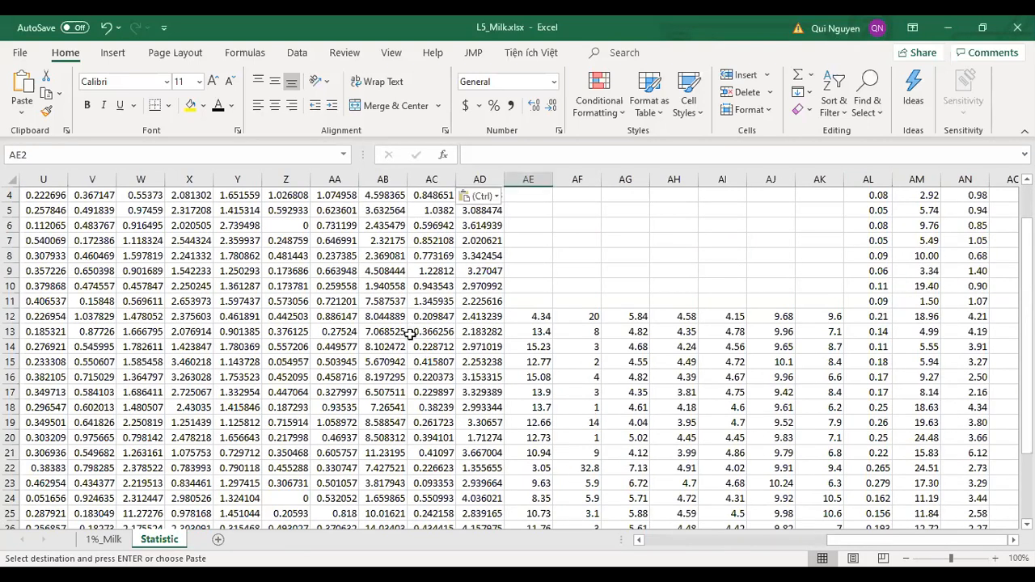
key(ctrl+s)
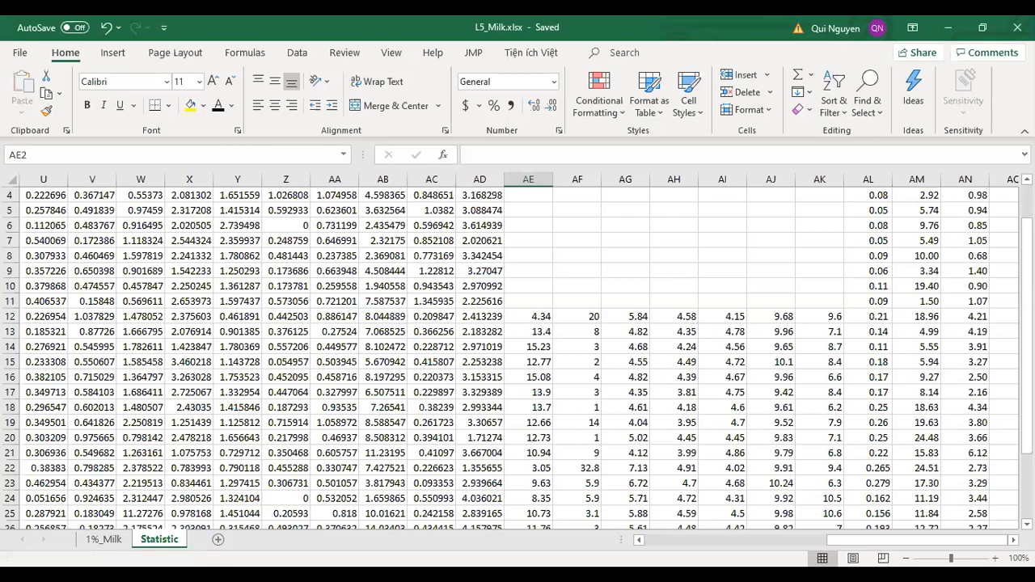
scroll(338, 406, up, 1)
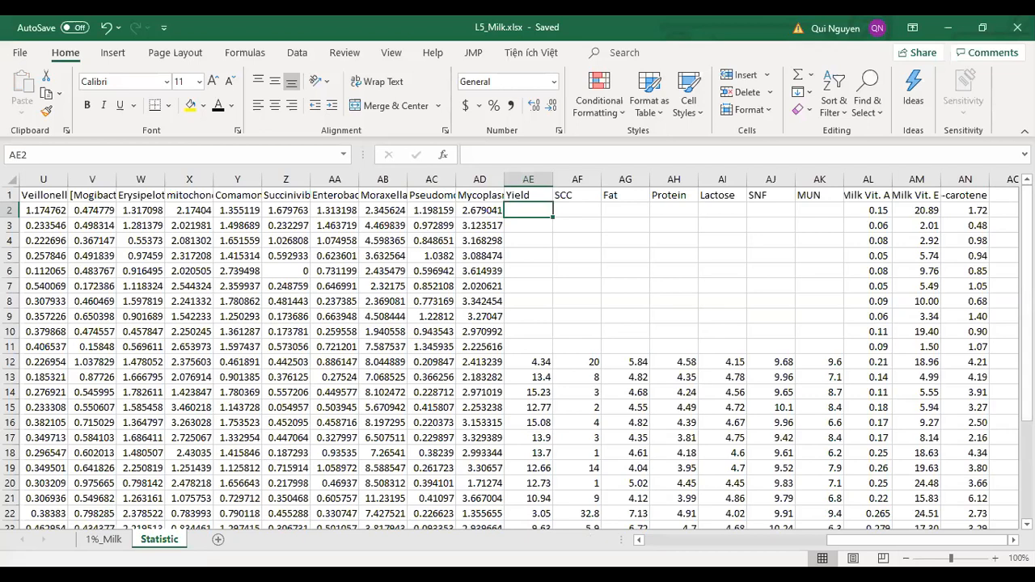
- Switch to JMP Pro and open L5_Milk.xlsx from the Cytoscape tutorial folder on the Desktop
key(alt+Tab)
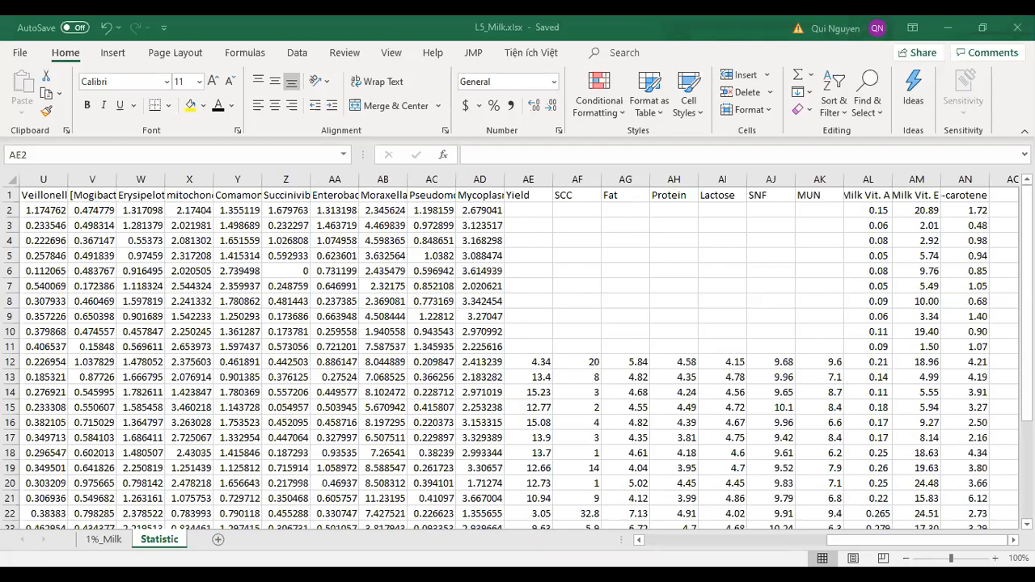
key(alt+Tab)
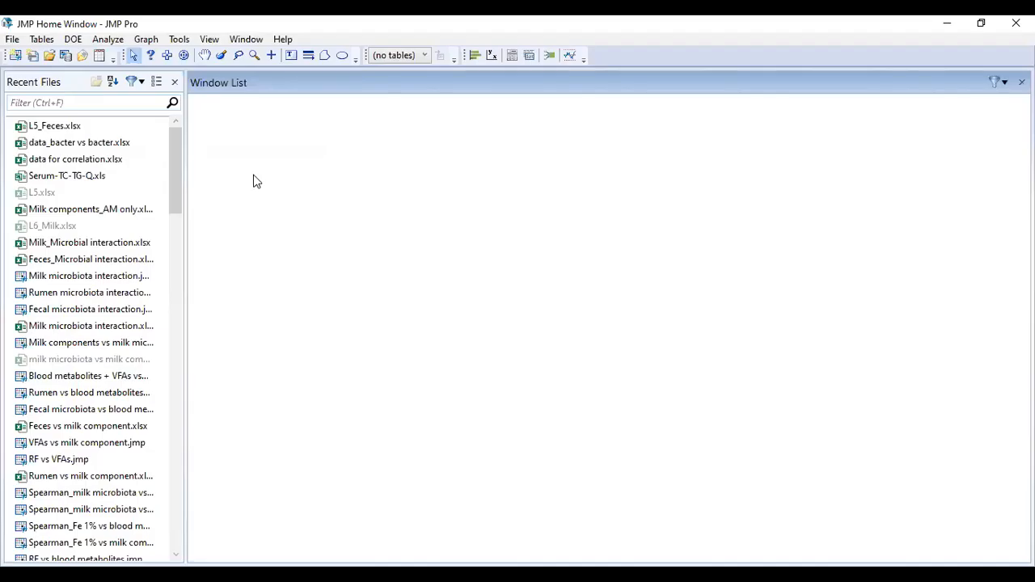
click(62, 55)
click(631, 426)
click(50, 56)
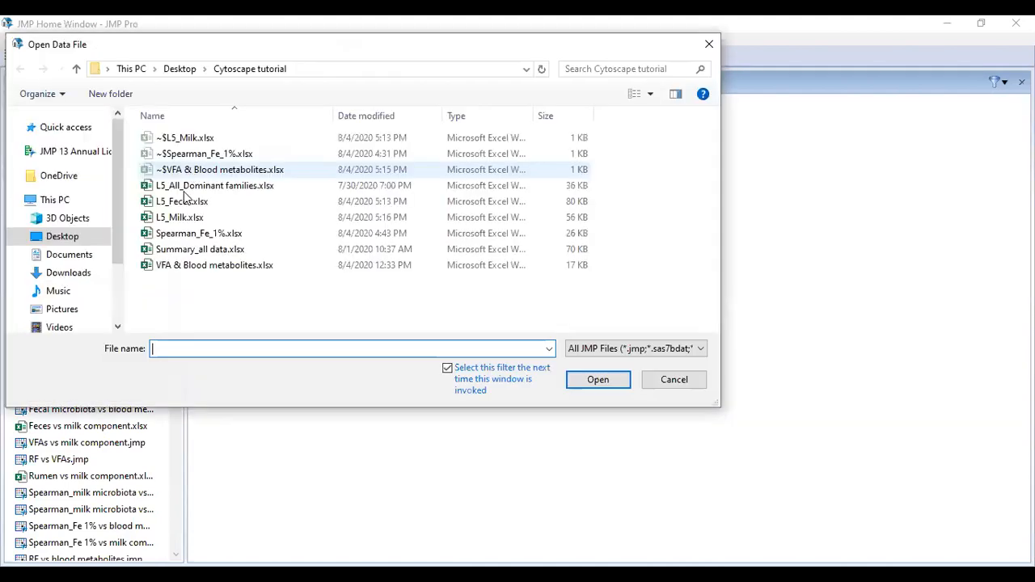
click(188, 220)
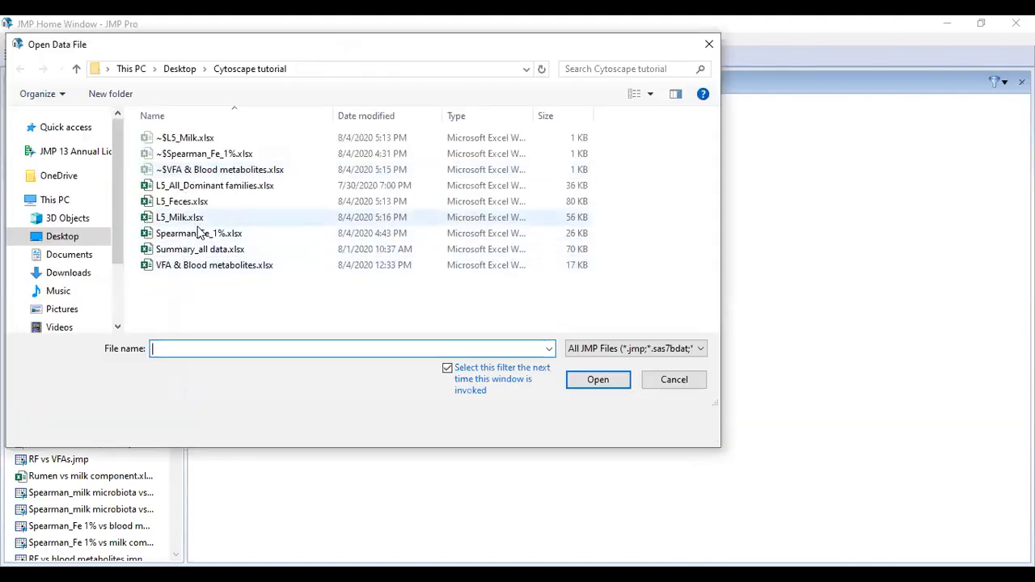
click(593, 432)
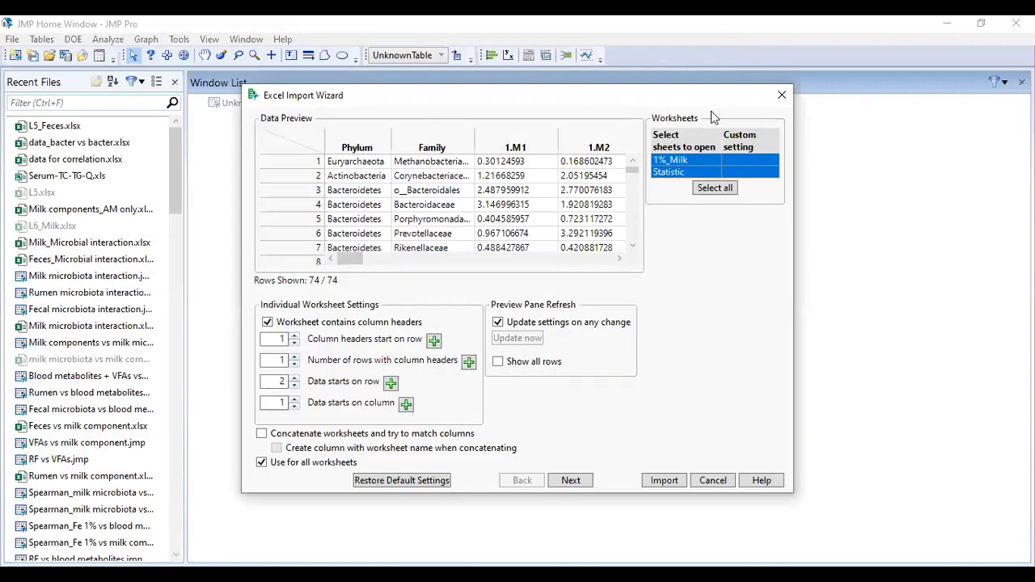
- Import only the Statistic worksheet as a data table and maximize the table's window
click(670, 173)
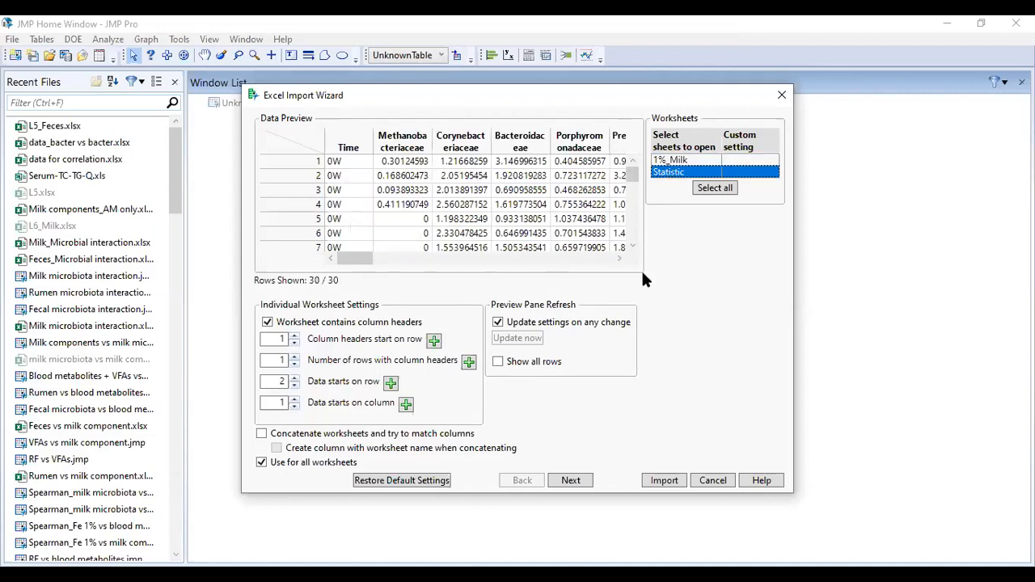
click(661, 480)
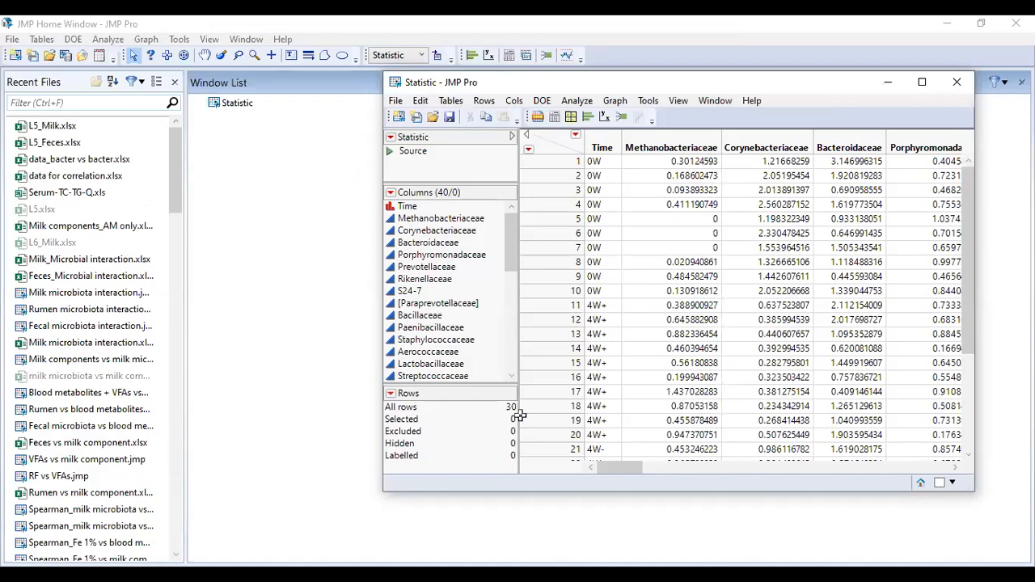
drag(618, 469, 561, 465)
drag(696, 83, 456, 95)
click(682, 98)
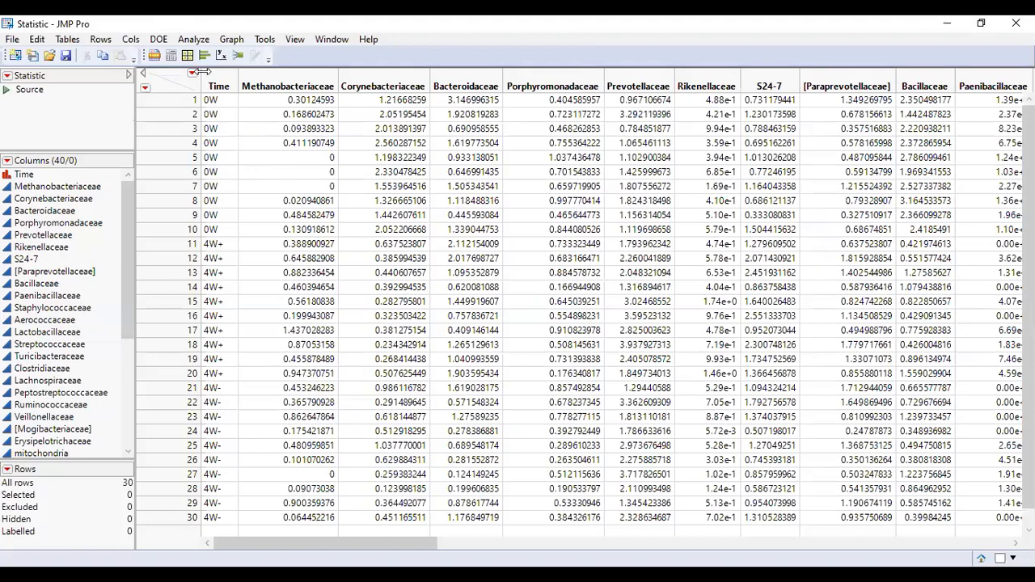
- Open the Fit Y by X analysis setup for the Statistic data table
click(194, 41)
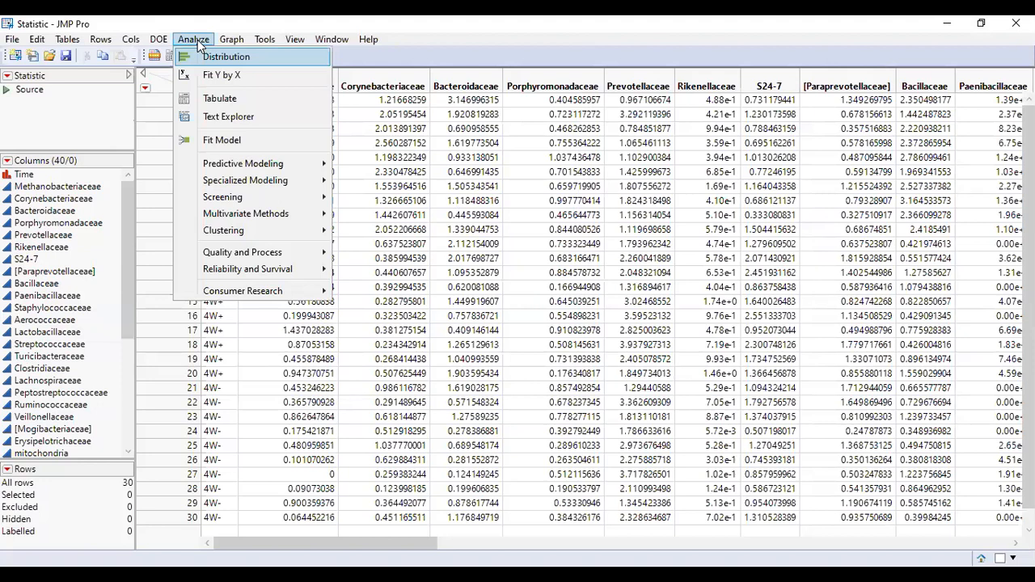
click(235, 75)
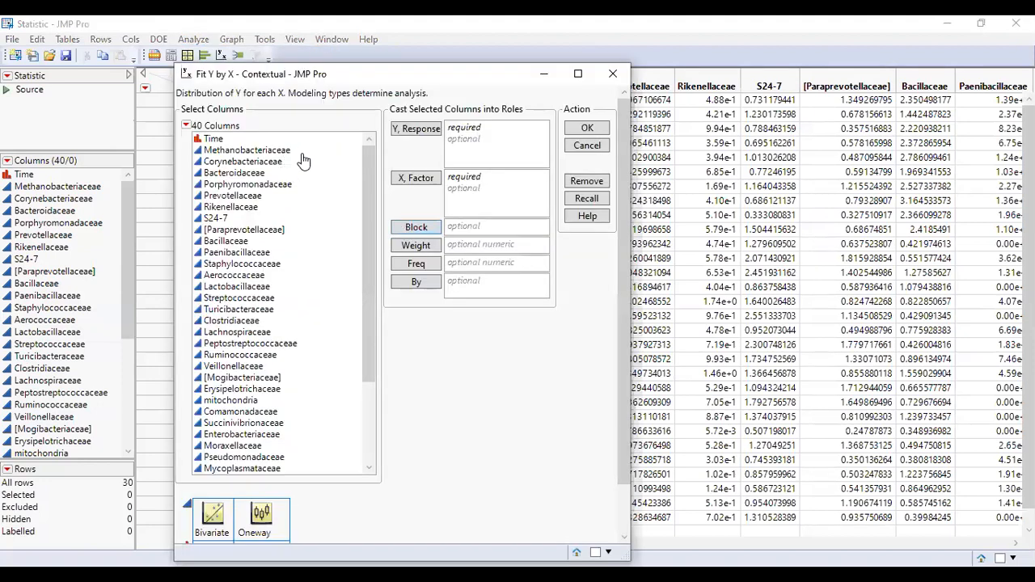
drag(370, 194, 362, 324)
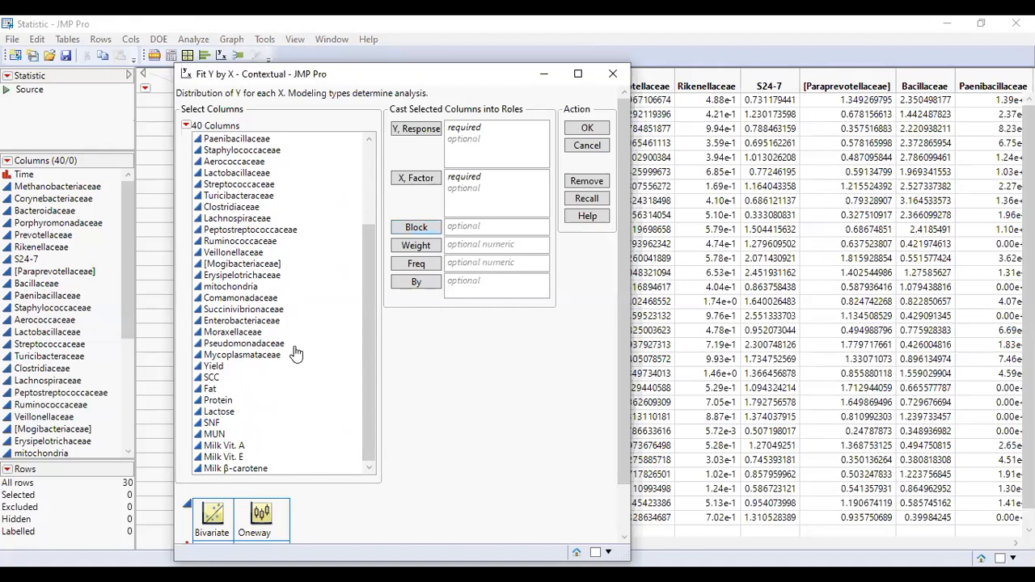
drag(371, 277, 371, 206)
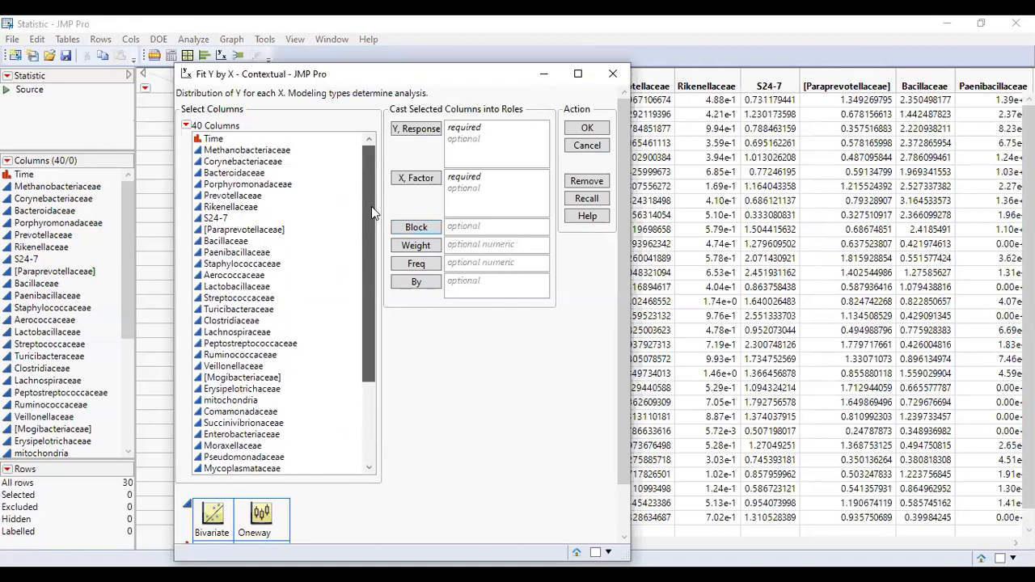
drag(364, 165, 362, 279)
drag(268, 367, 272, 475)
click(276, 378)
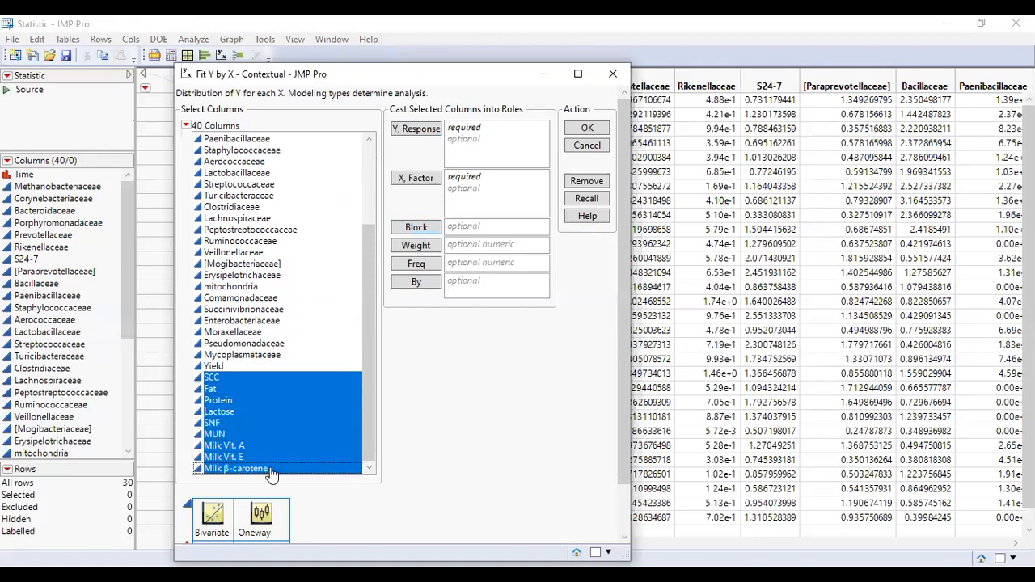
click(405, 134)
drag(366, 291, 311, 356)
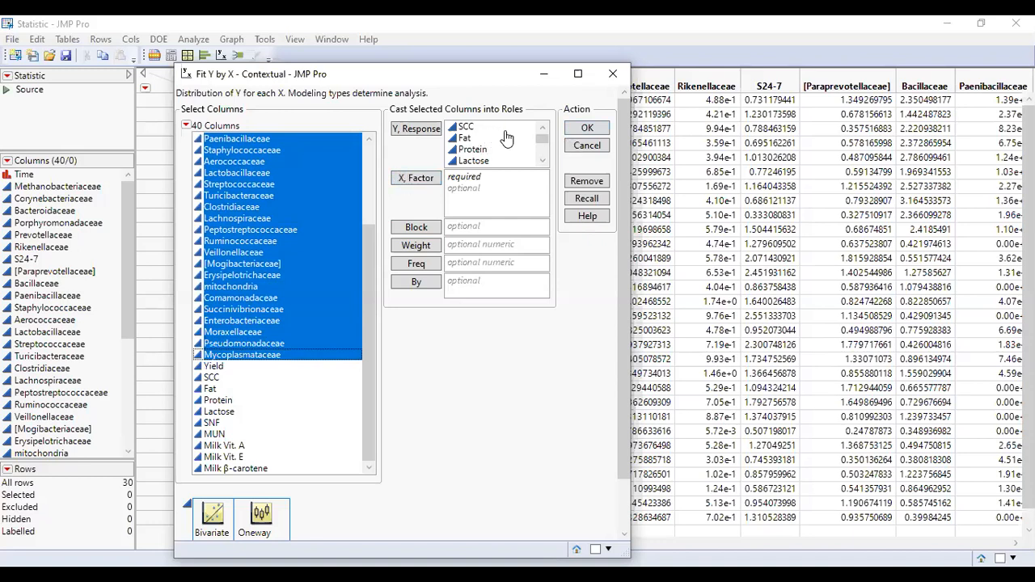
drag(490, 139, 488, 189)
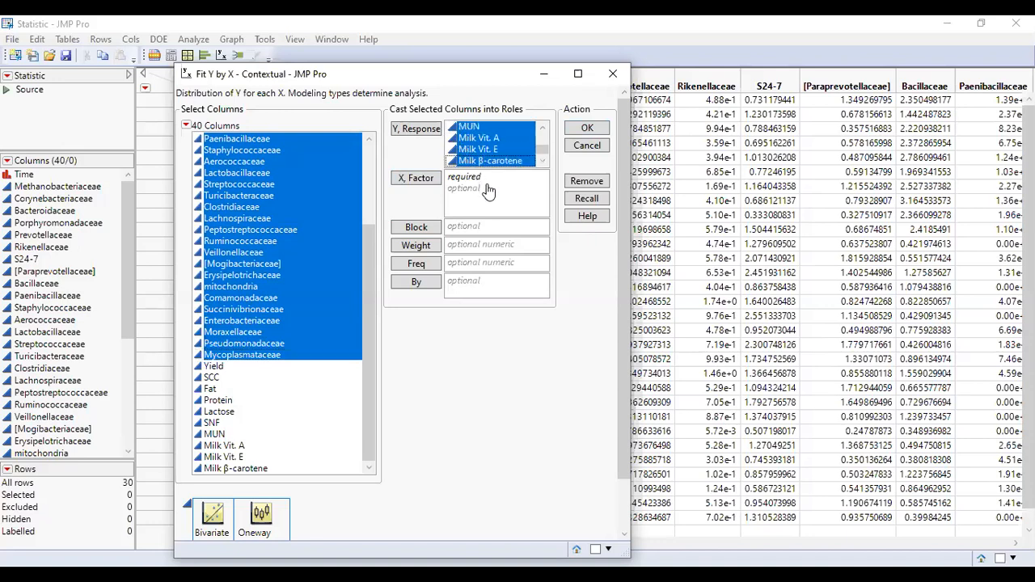
click(588, 183)
- Assign the columns from Yield through Milk β-carotene as X factors
drag(363, 294, 361, 324)
drag(254, 367, 250, 377)
drag(245, 432, 245, 378)
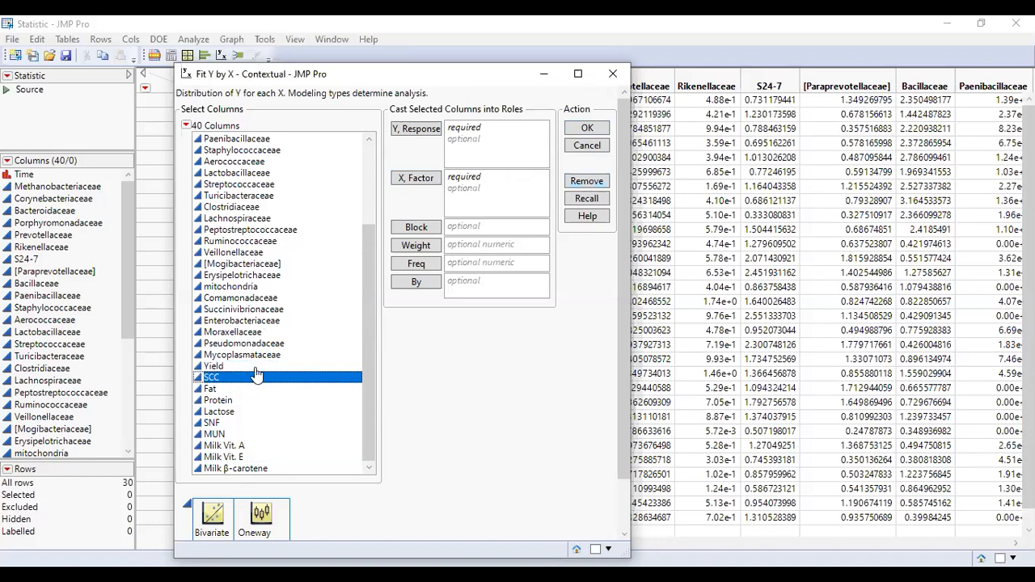
click(254, 377)
click(273, 368)
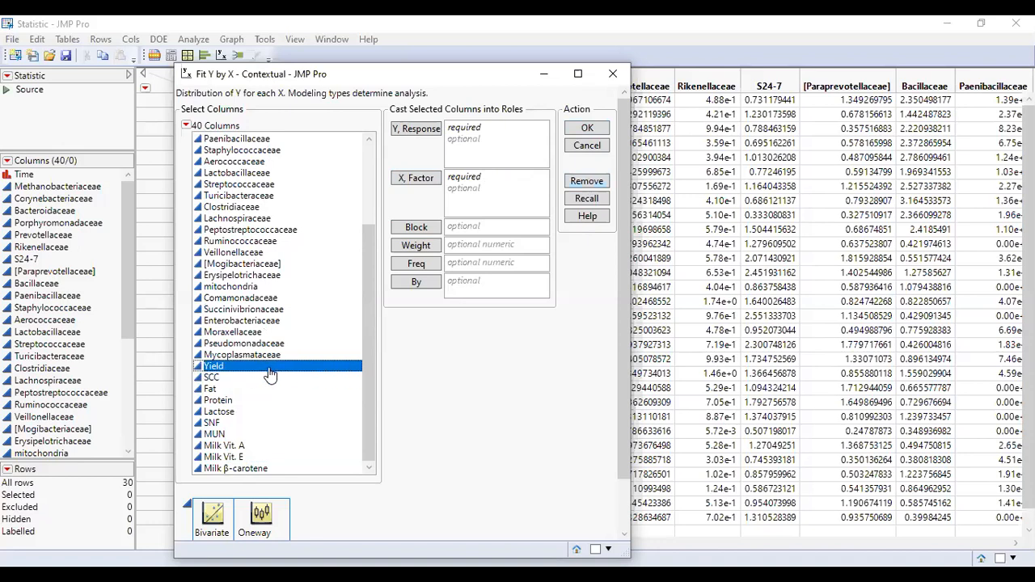
click(263, 379)
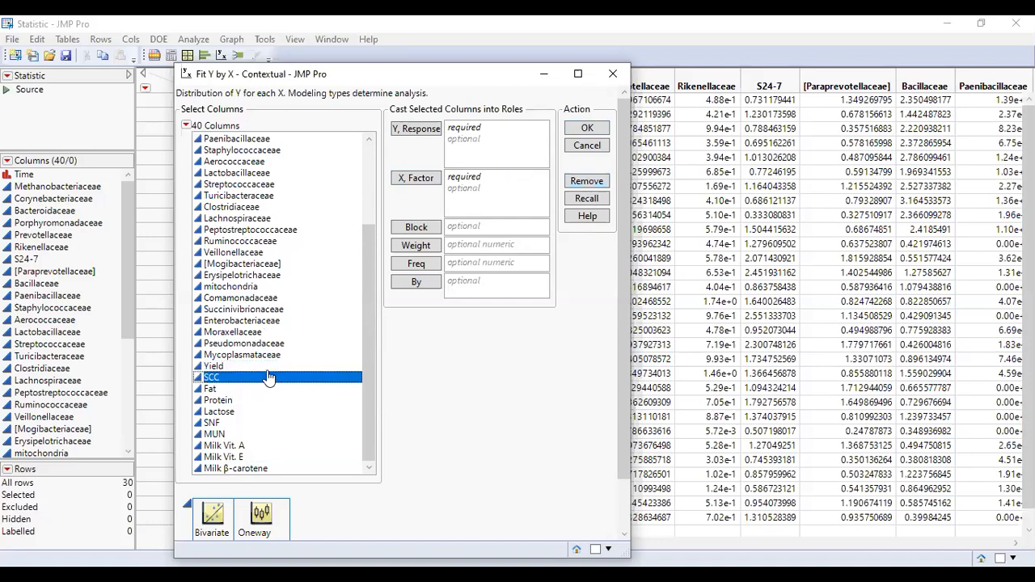
drag(299, 369, 296, 454)
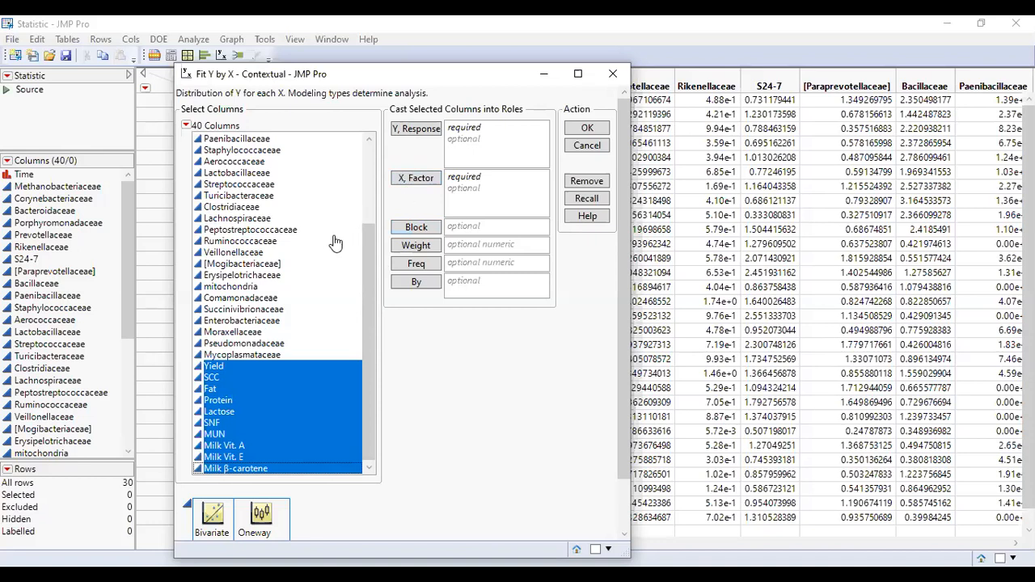
click(416, 180)
- Assign the columns from Methanobacteriaceae through Mycoplasmataceae as Y responses and run the analysis
drag(365, 298, 300, 354)
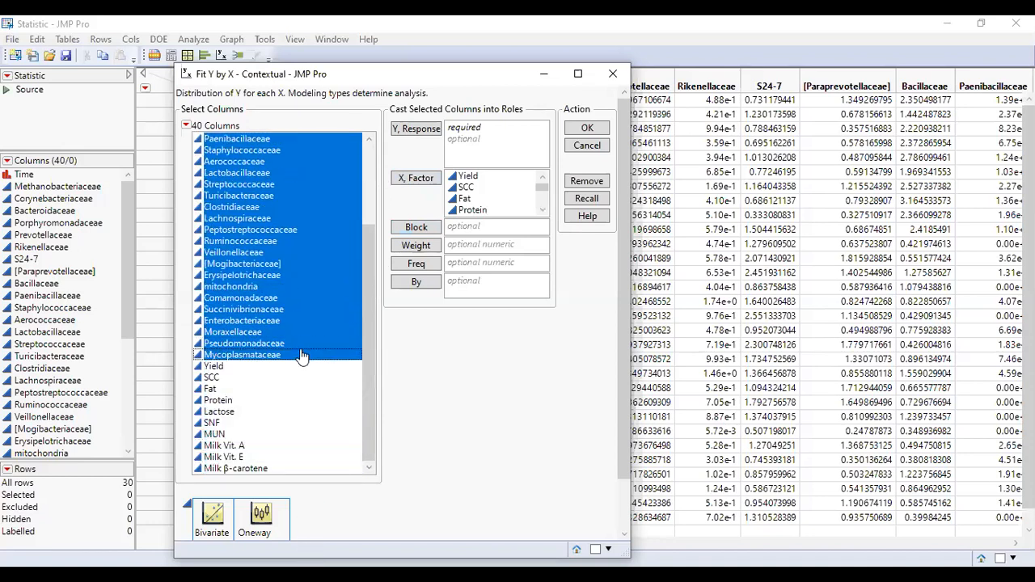
click(416, 130)
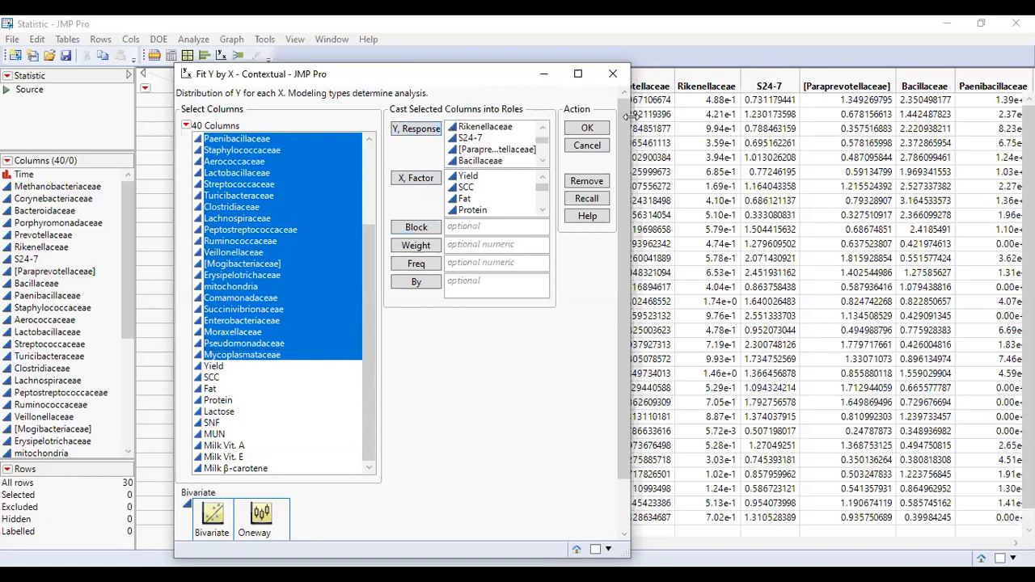
click(583, 131)
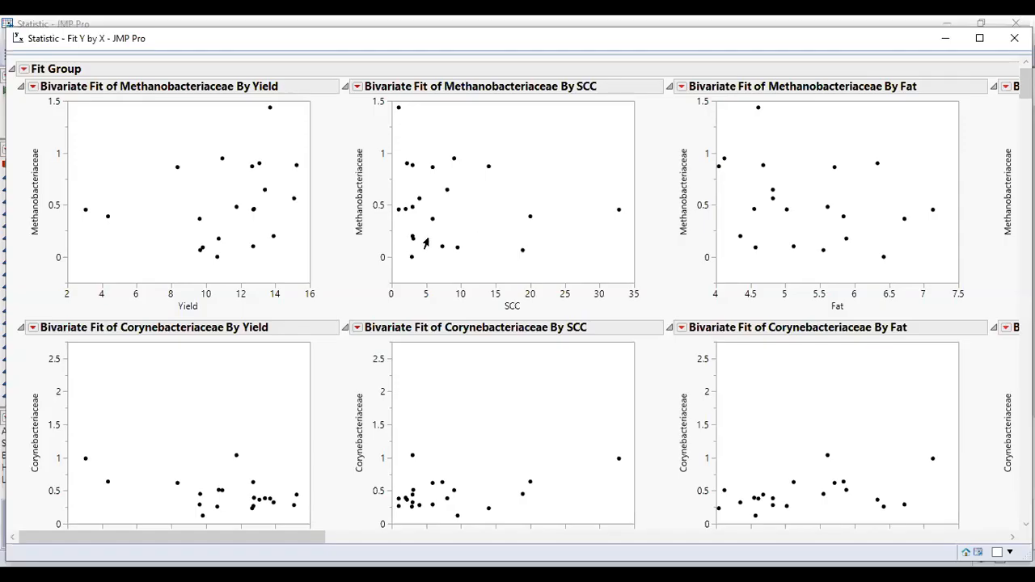
- Look through the bivariate plots of the bacterial families against the milk traits in the Fit Group report
scroll(194, 235, down, 3)
scroll(194, 236, up, 3)
scroll(520, 292, down, 3)
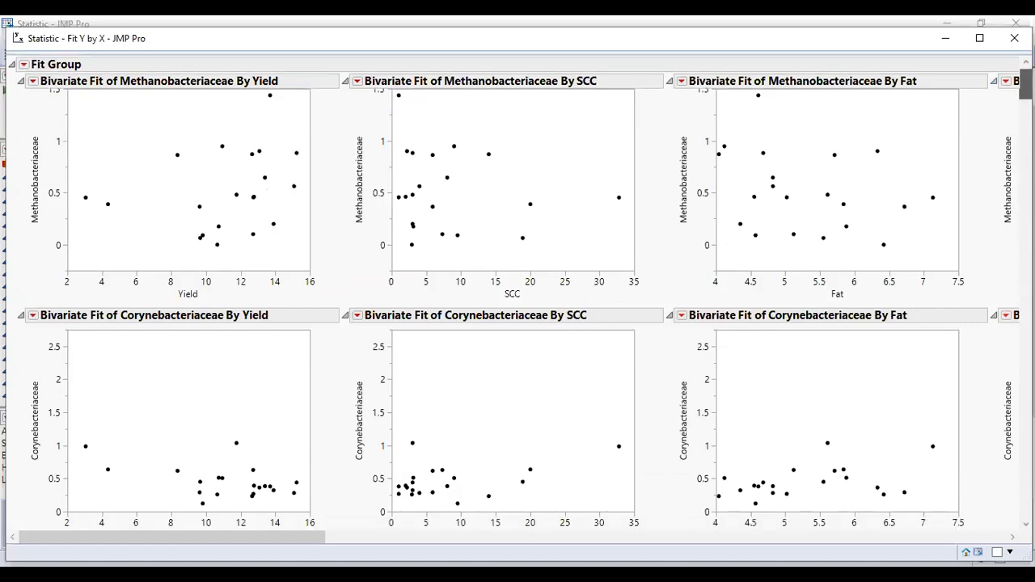
scroll(1007, 380, down, 15)
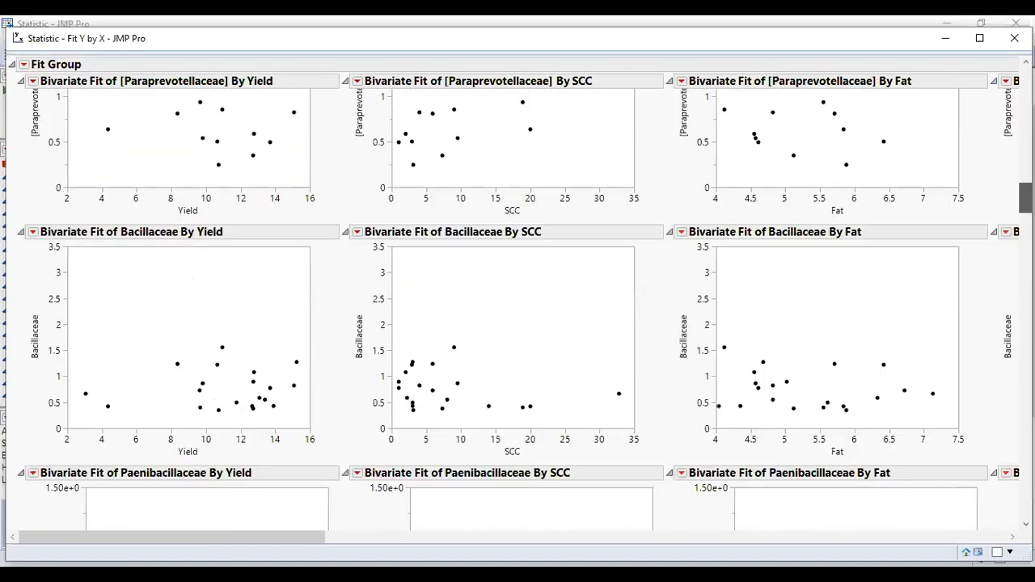
scroll(1007, 380, down, 3)
scroll(1000, 363, up, 20)
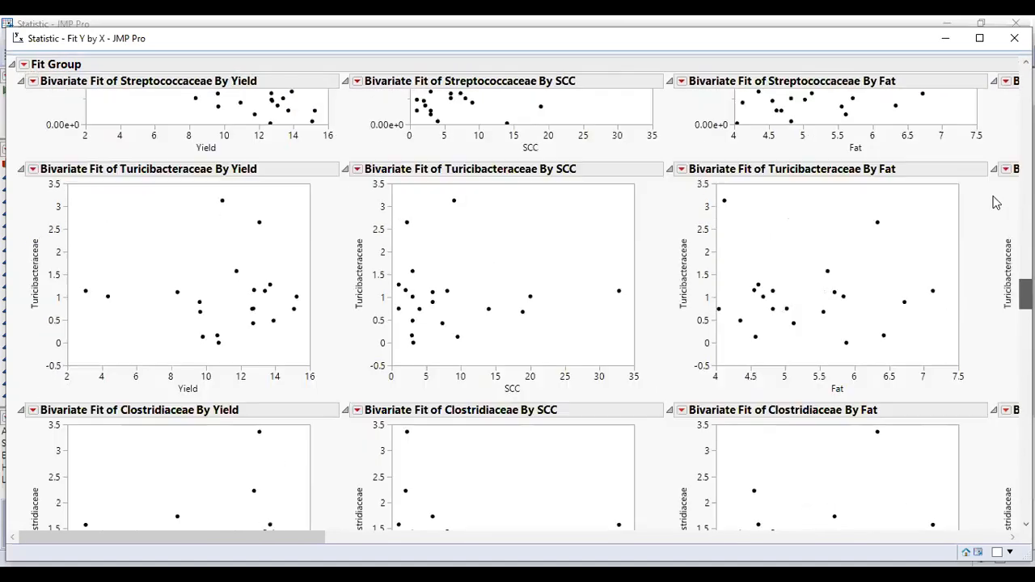
scroll(342, 166, up, 2)
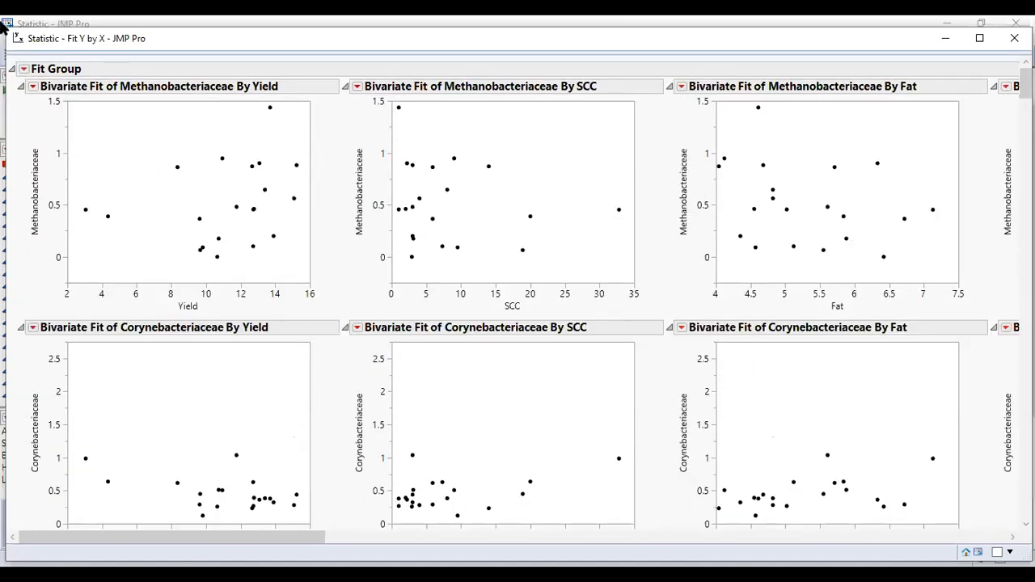
- Add 0.95 density ellipses to all bivariate plots and expand all their Bivariate Normal Ellipse statistics tables
click(33, 86)
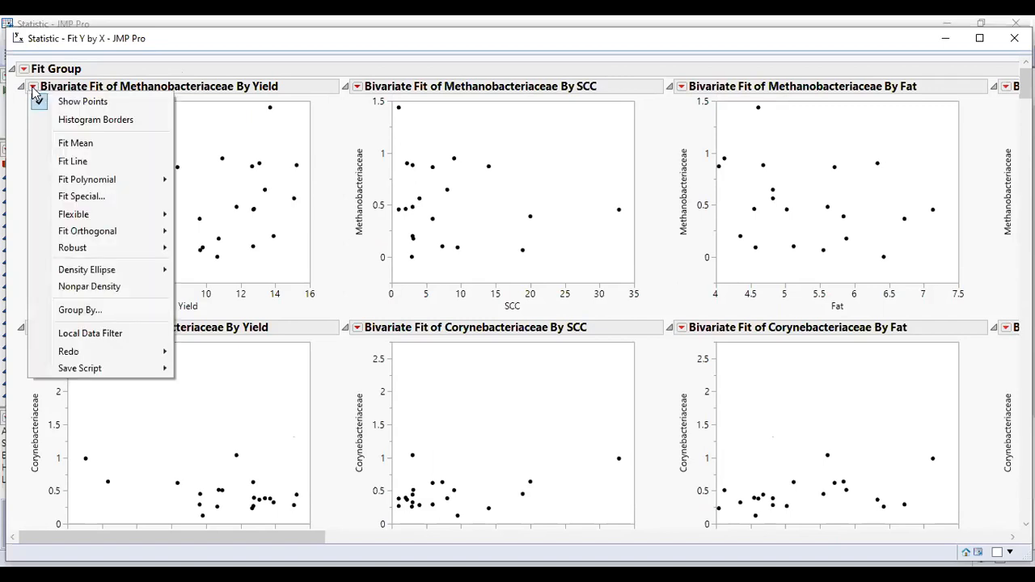
mouse_move(121, 275)
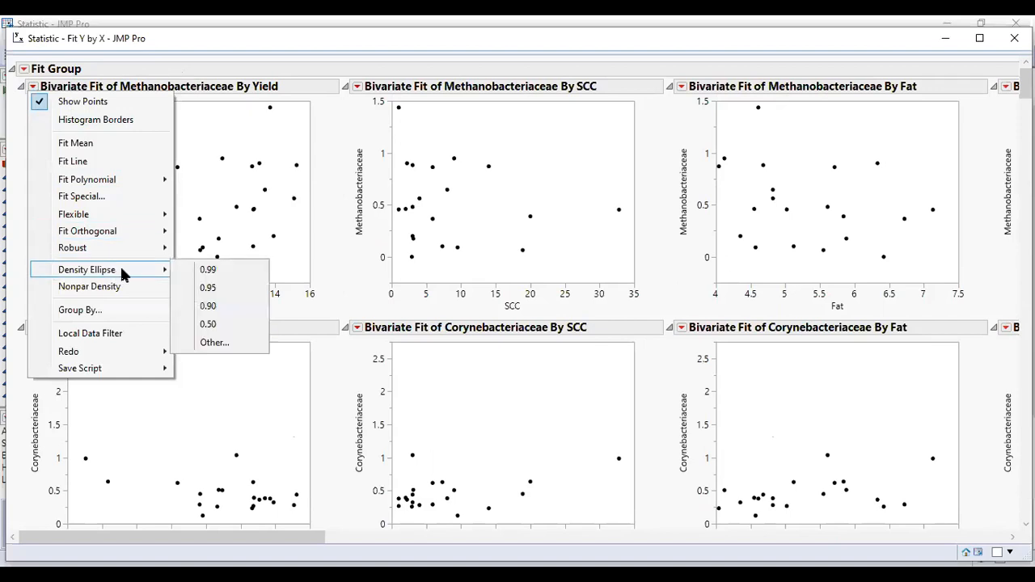
click(206, 292)
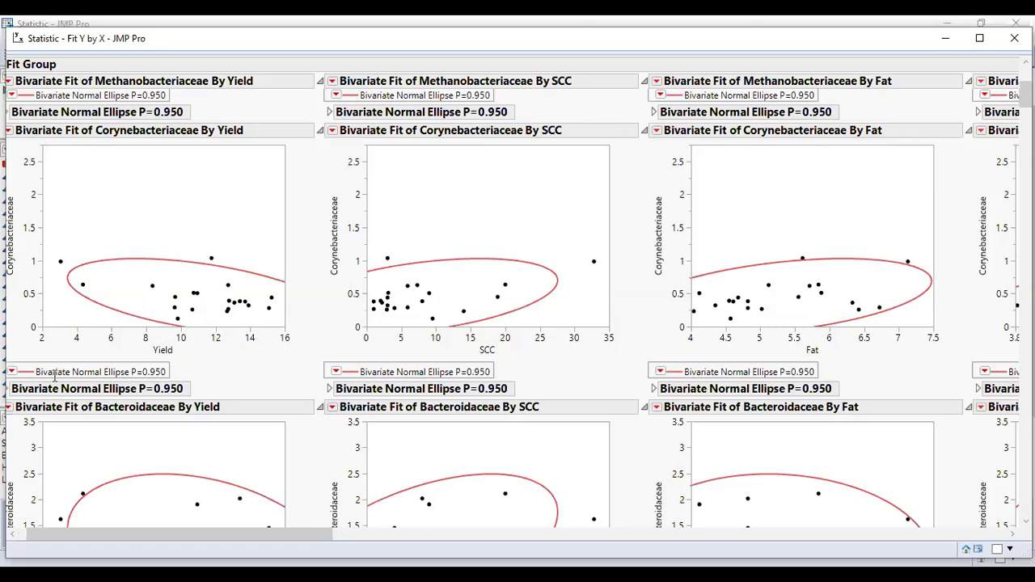
ctrl+click(329, 389)
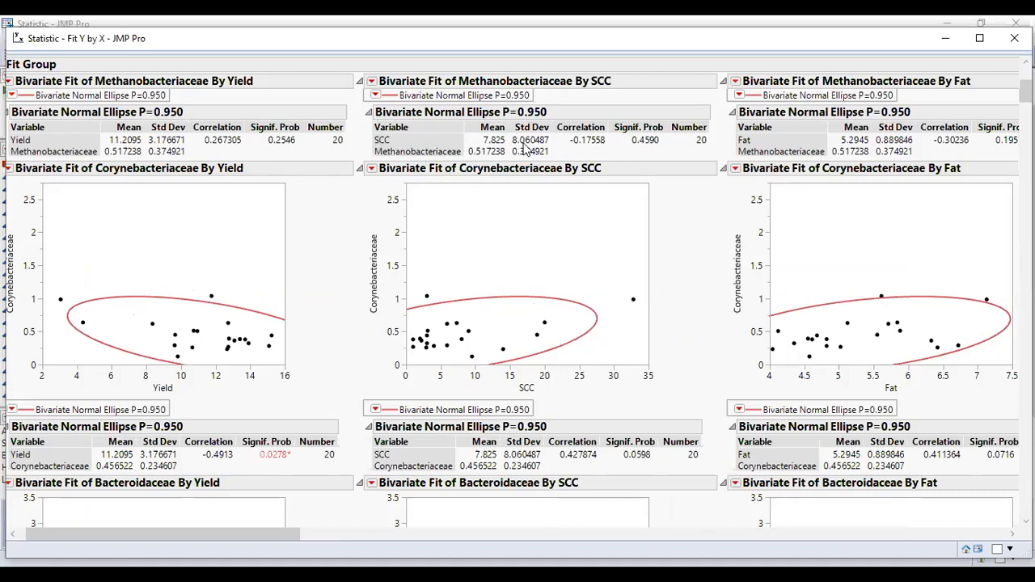
- Make the Methanobacteriaceae by SCC ellipse statistics into a data table, and close that table without saving
scroll(439, 367, down, 3)
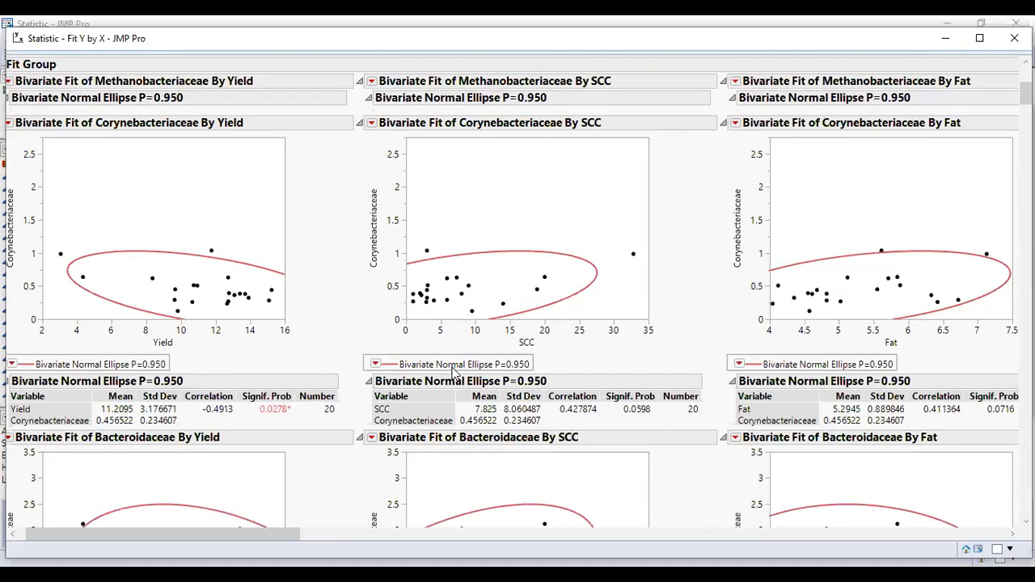
scroll(547, 332, up, 7)
scroll(530, 232, up, 3)
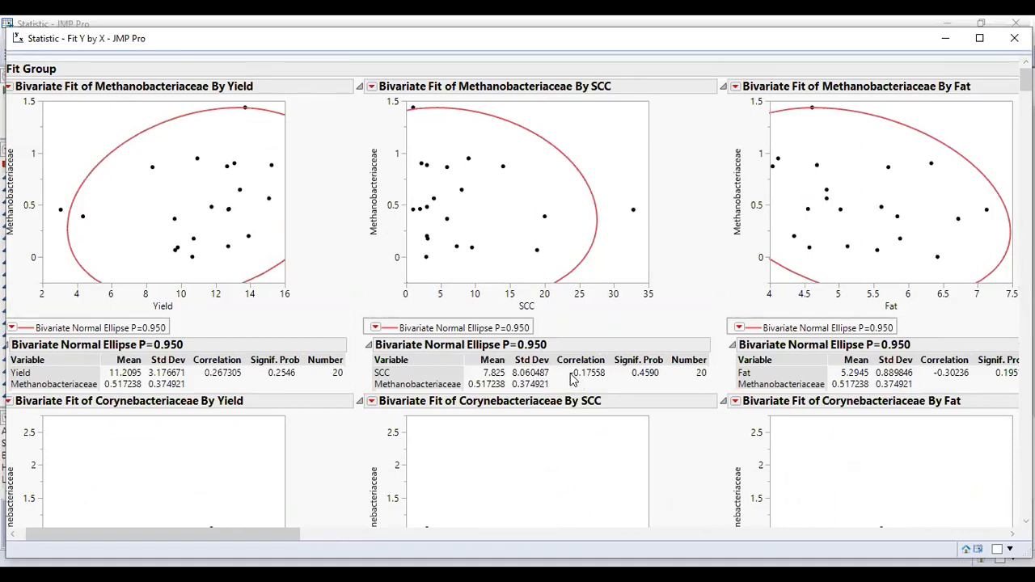
scroll(573, 380, down, 4)
scroll(572, 380, up, 4)
right_click(566, 383)
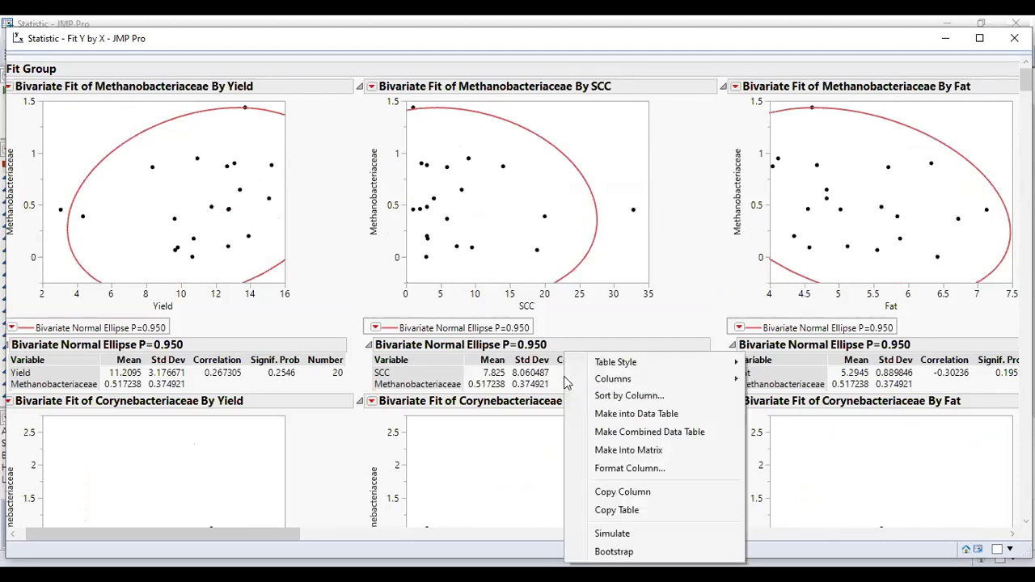
click(605, 419)
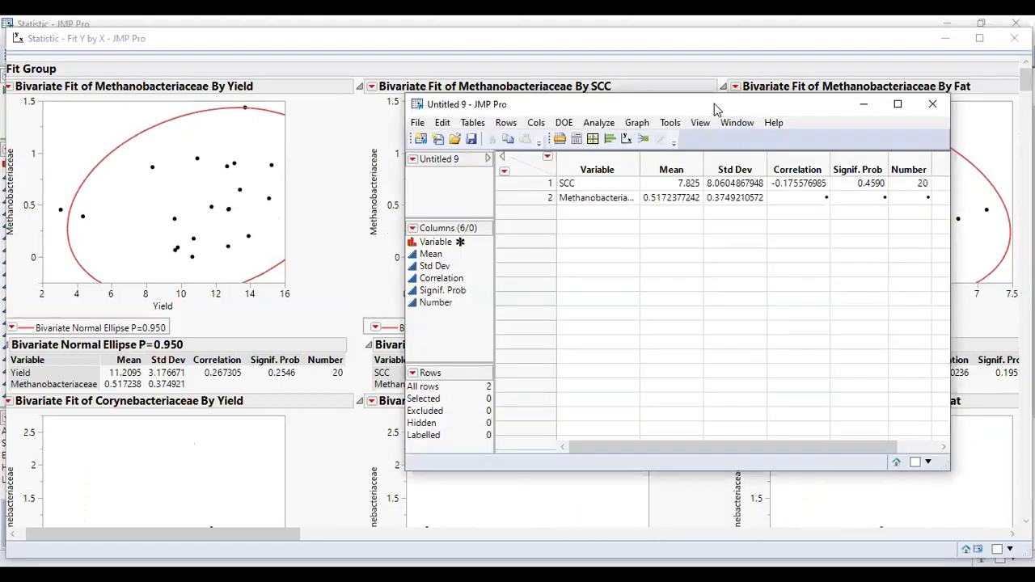
drag(715, 104, 343, 130)
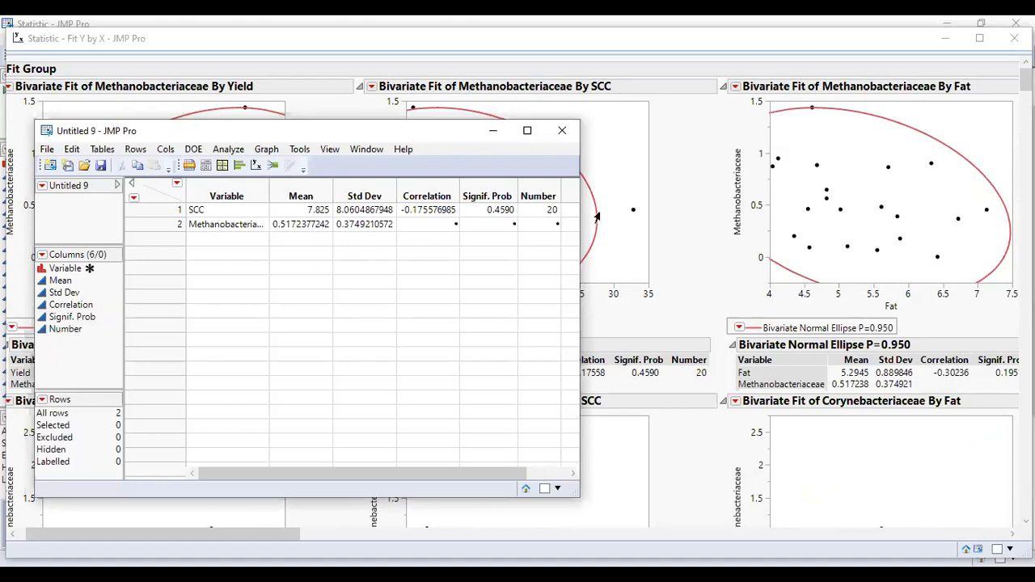
click(563, 134)
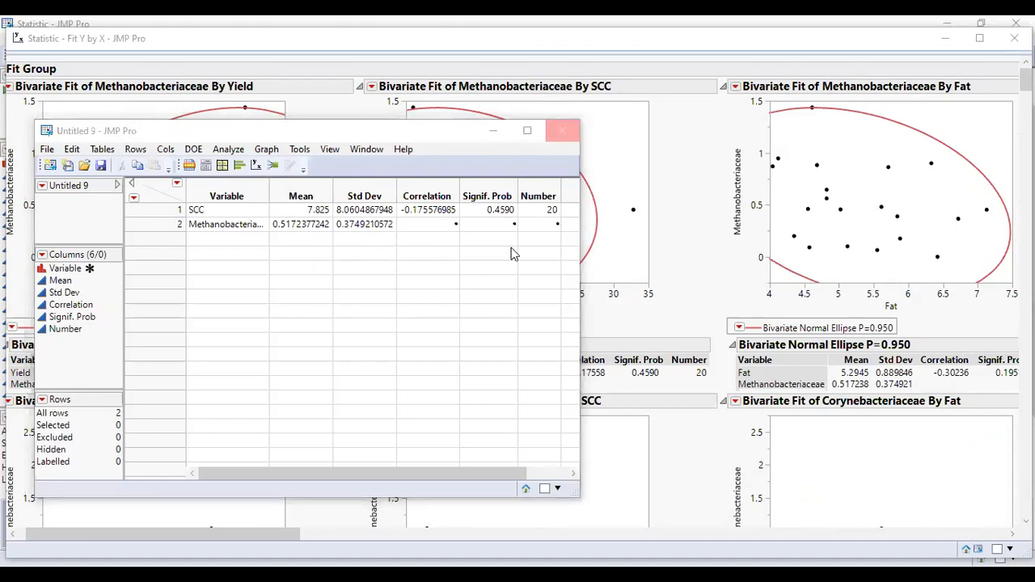
click(517, 325)
- Make a combined data table from all the ellipse statistics in the report, and close it without saving
right_click(566, 382)
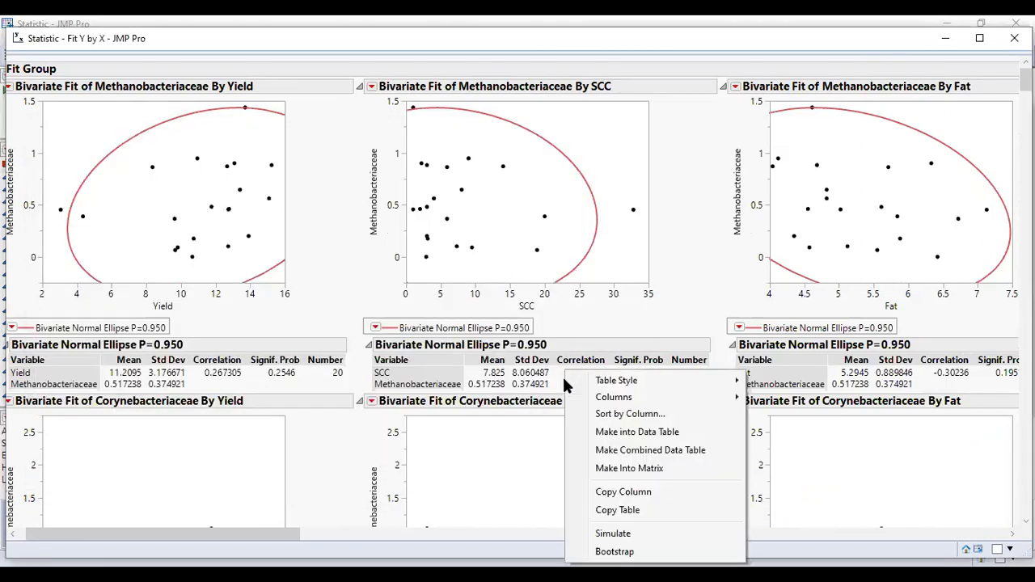
click(608, 454)
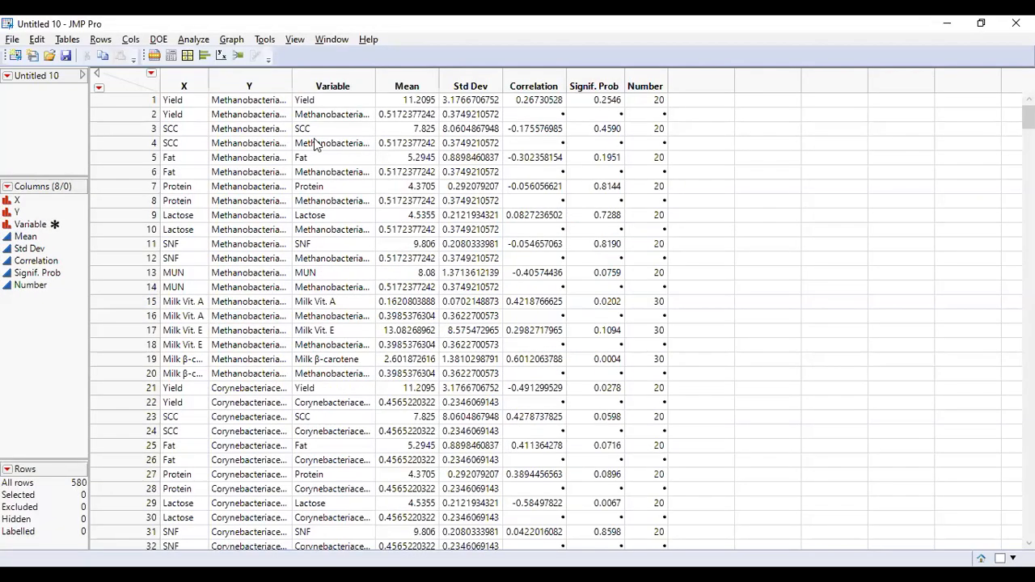
click(587, 117)
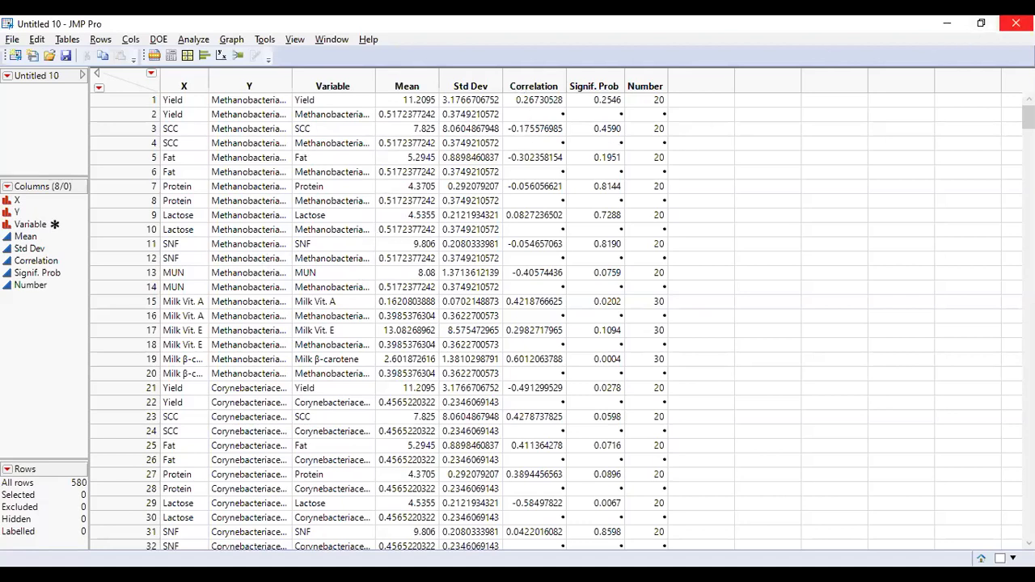
click(1016, 22)
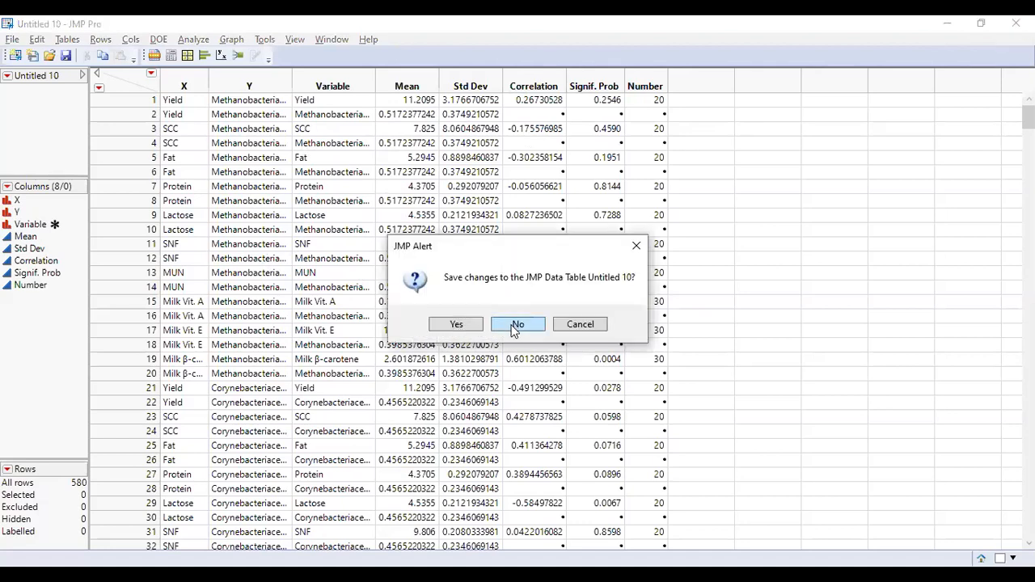
click(514, 326)
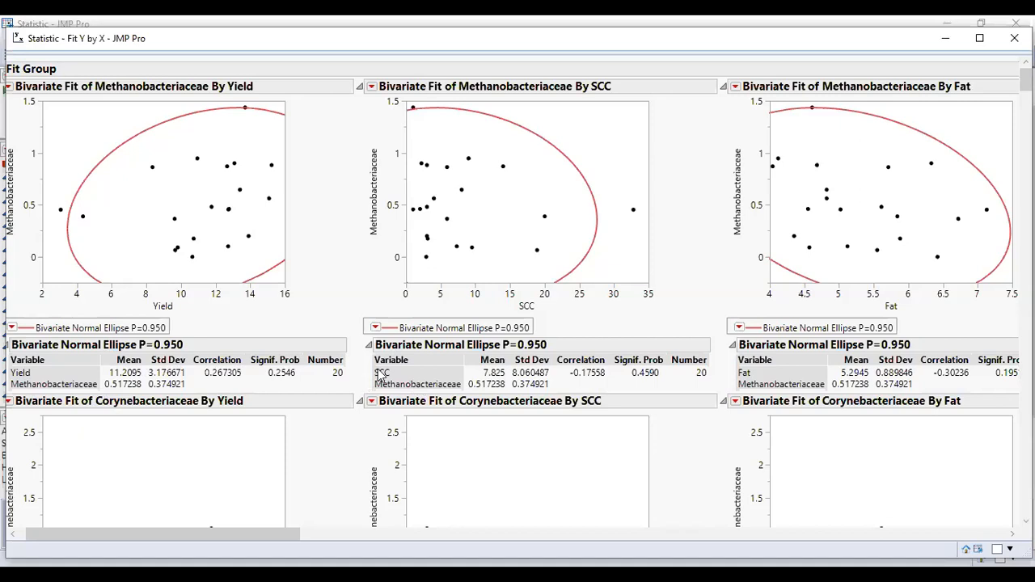
- Make only the Methanobacteriaceae by SCC ellipse statistics into a separate data table again
right_click(564, 386)
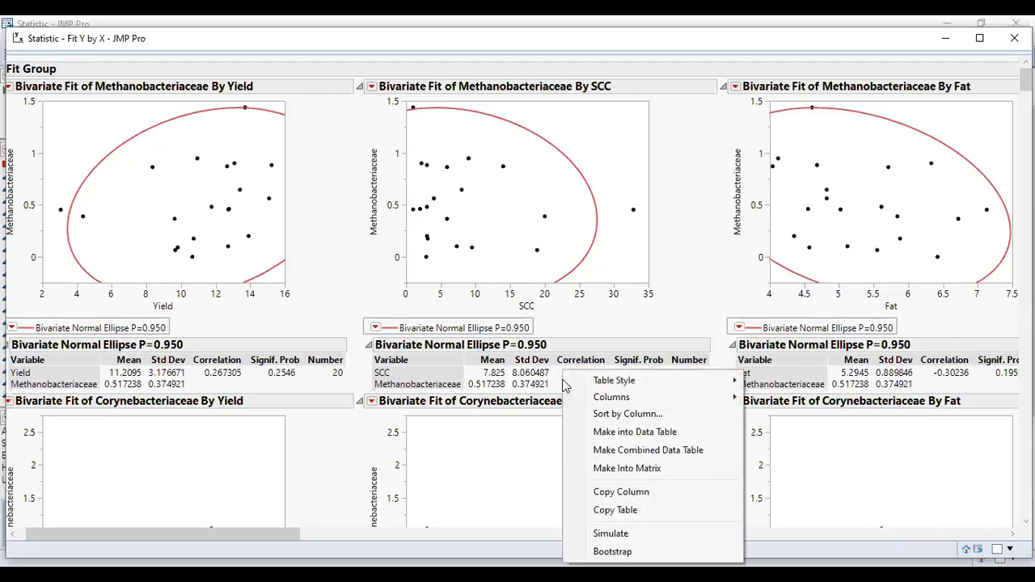
click(613, 435)
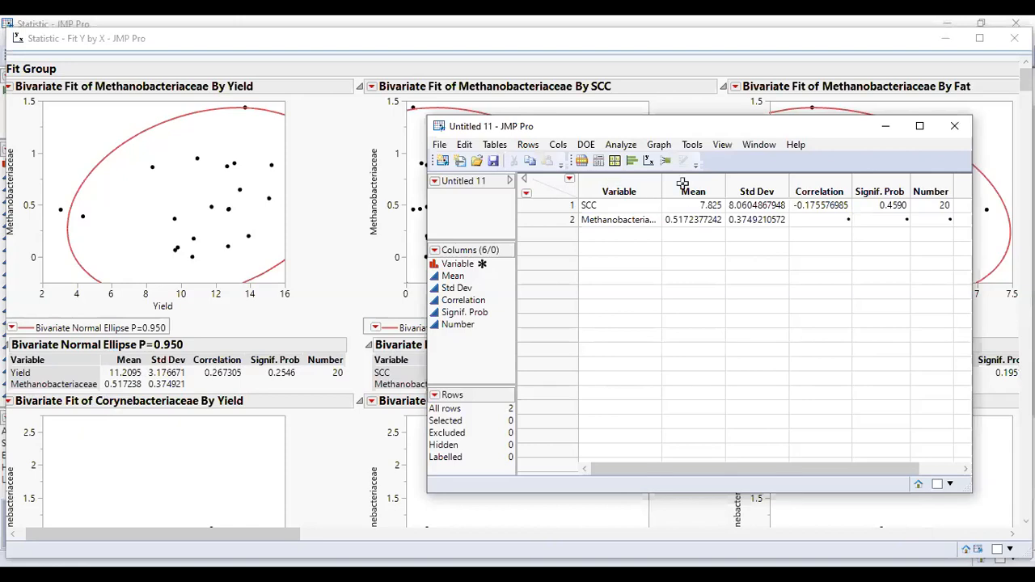
- Close the data table containing only the Methanobacteriaceae by SCC ellipse statistics without saving it
drag(706, 134, 423, 136)
click(672, 128)
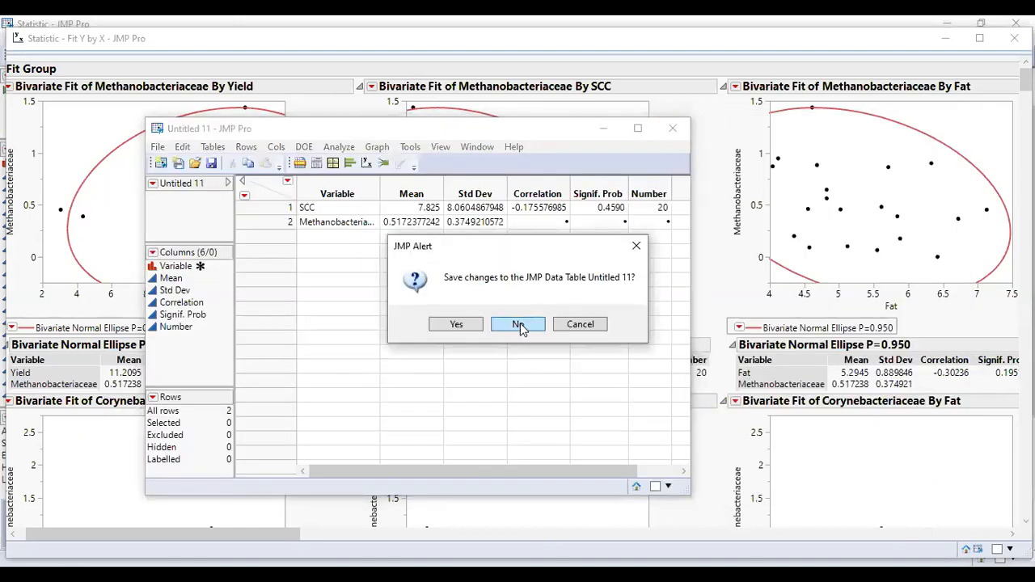
key(Return)
- Make a combined data table from all the Bivariate Normal Ellipse statistics and maximize its window
right_click(564, 374)
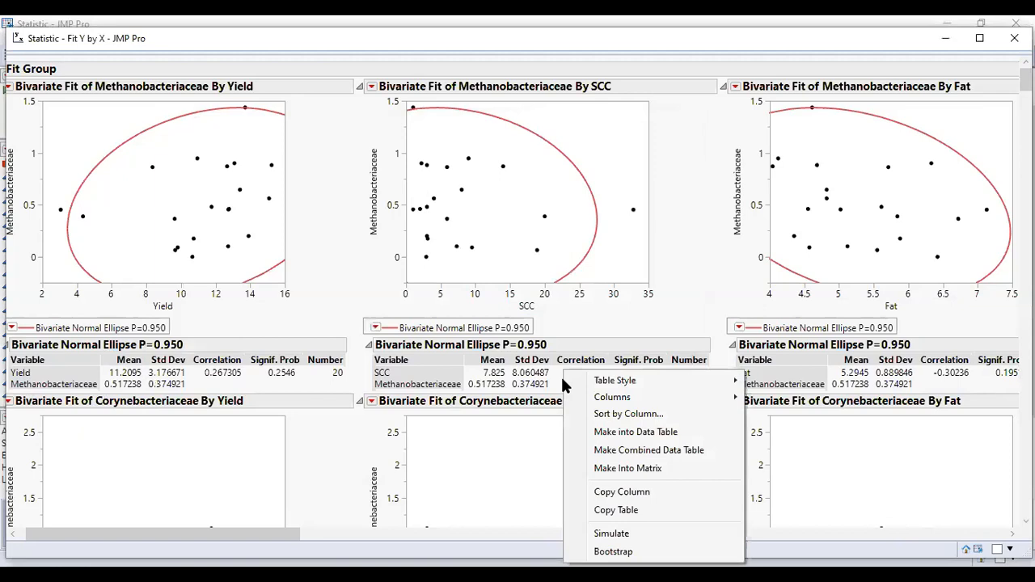
click(617, 450)
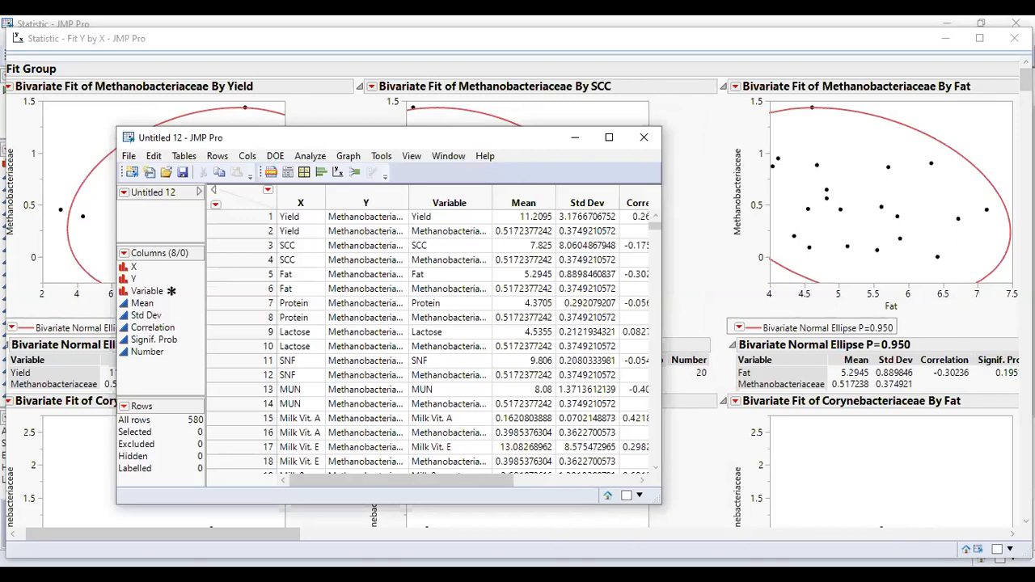
click(602, 141)
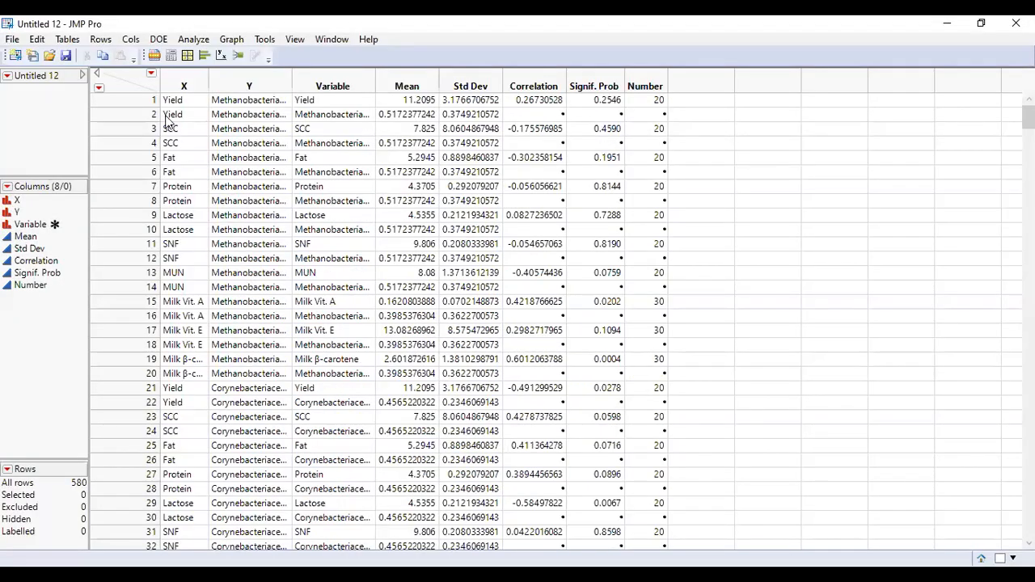
- Delete the rows with a missing Correlation for Methanobacteriaceae by Yield and by SCC, one at a time
click(526, 119)
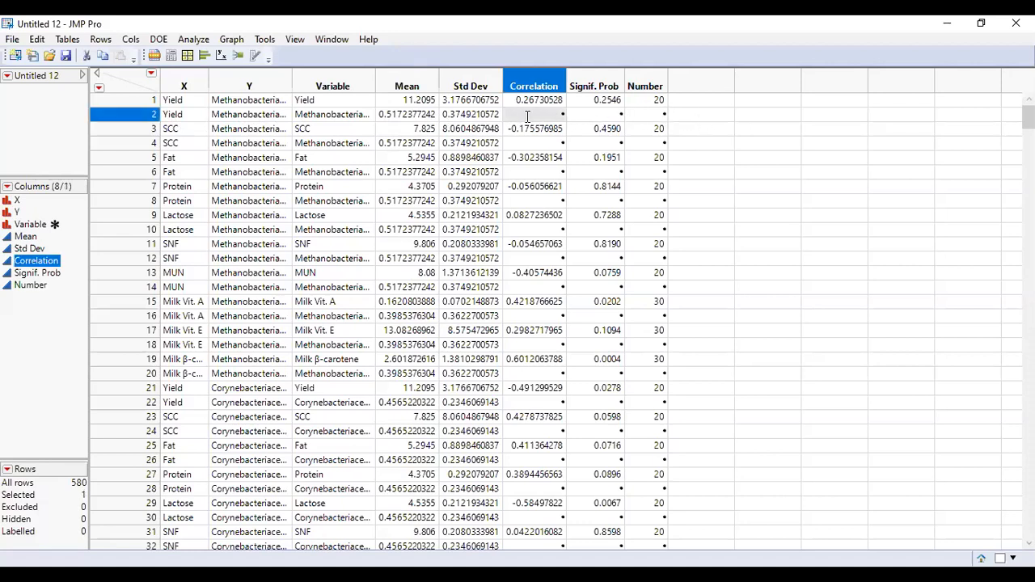
click(527, 144)
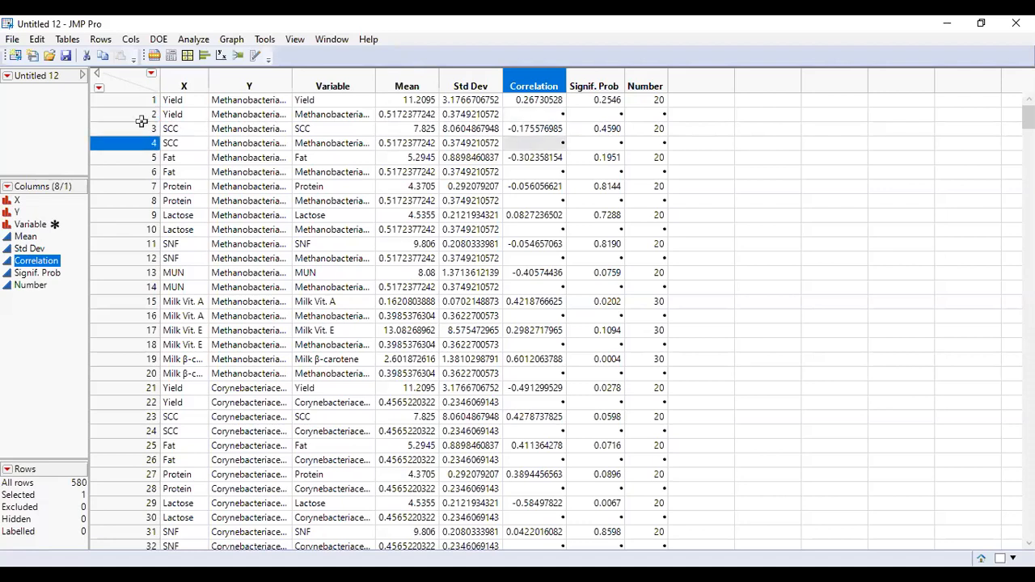
click(122, 115)
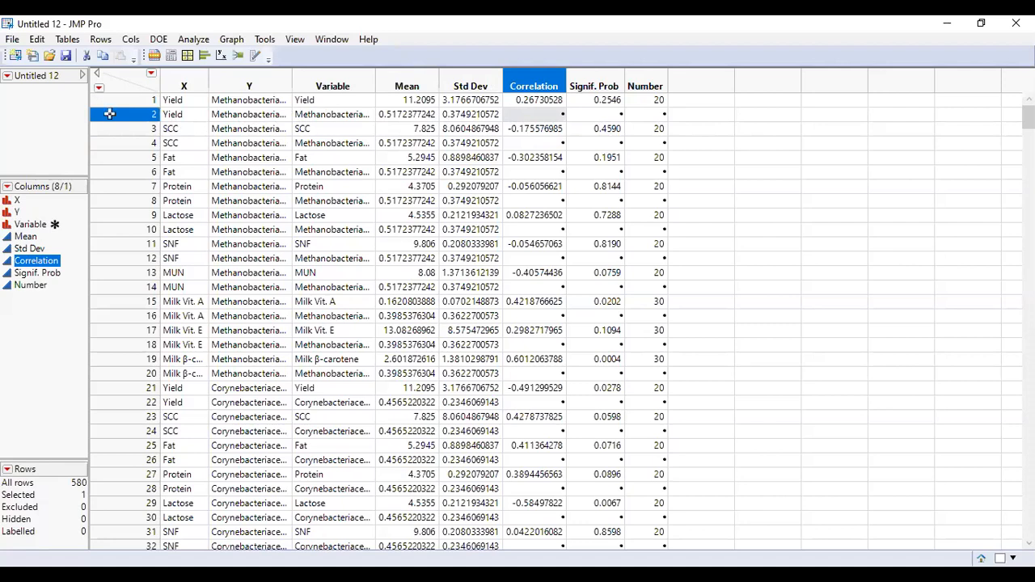
right_click(111, 115)
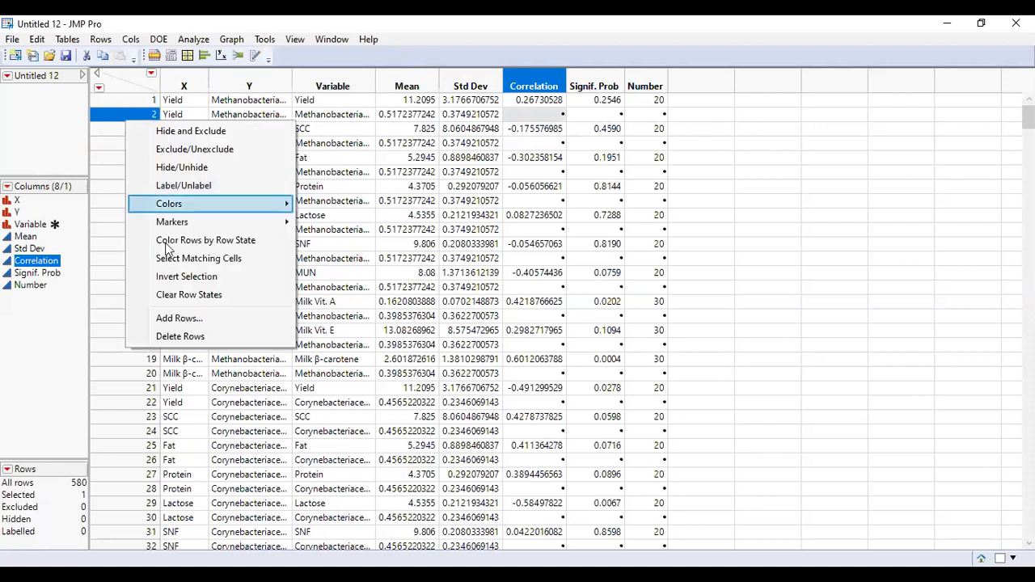
click(179, 336)
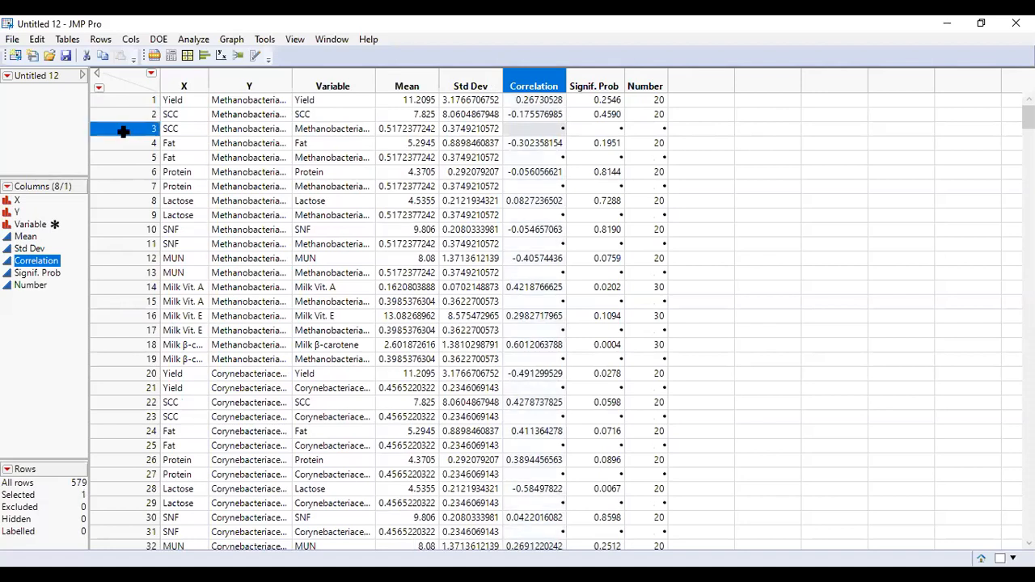
right_click(123, 129)
click(174, 350)
- Select all cells matching the missing Correlation value in the Fat row and delete all those rows at once
click(528, 144)
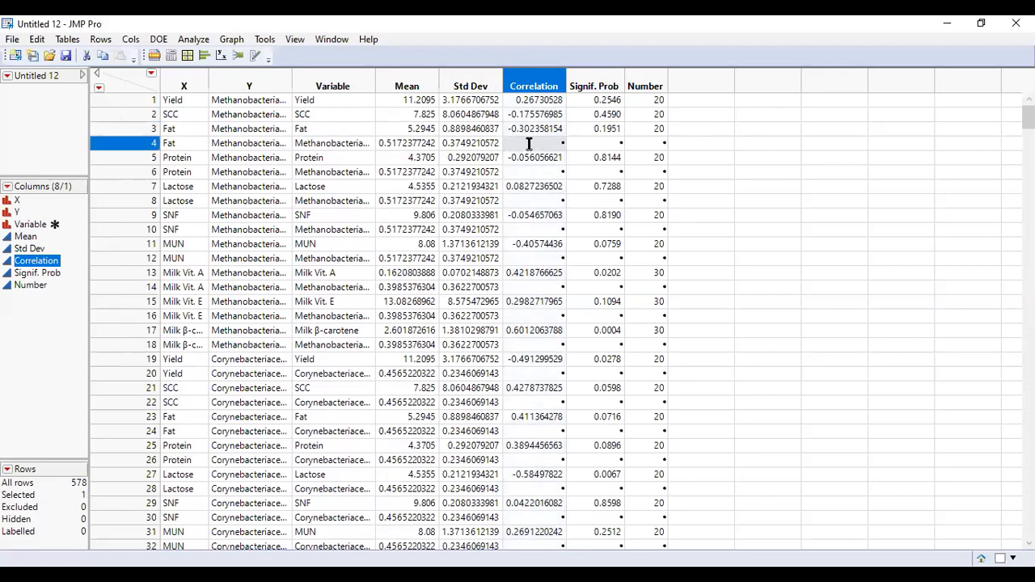
right_click(529, 143)
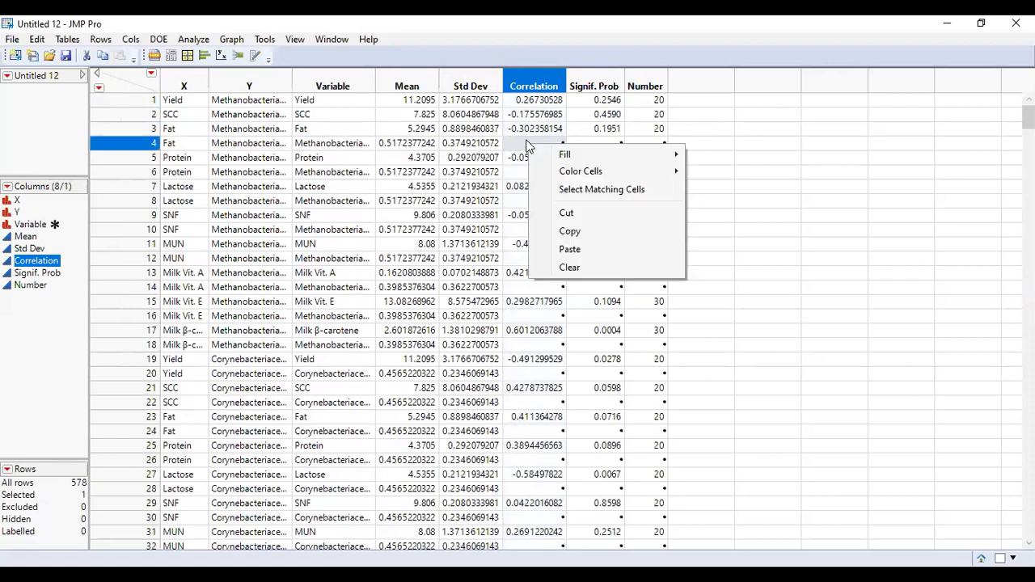
click(602, 190)
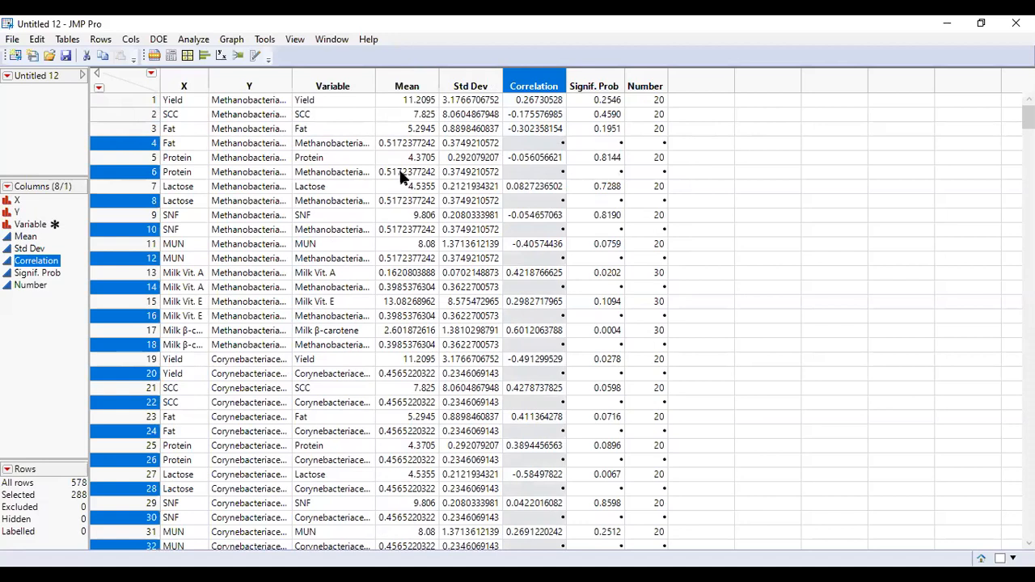
right_click(126, 144)
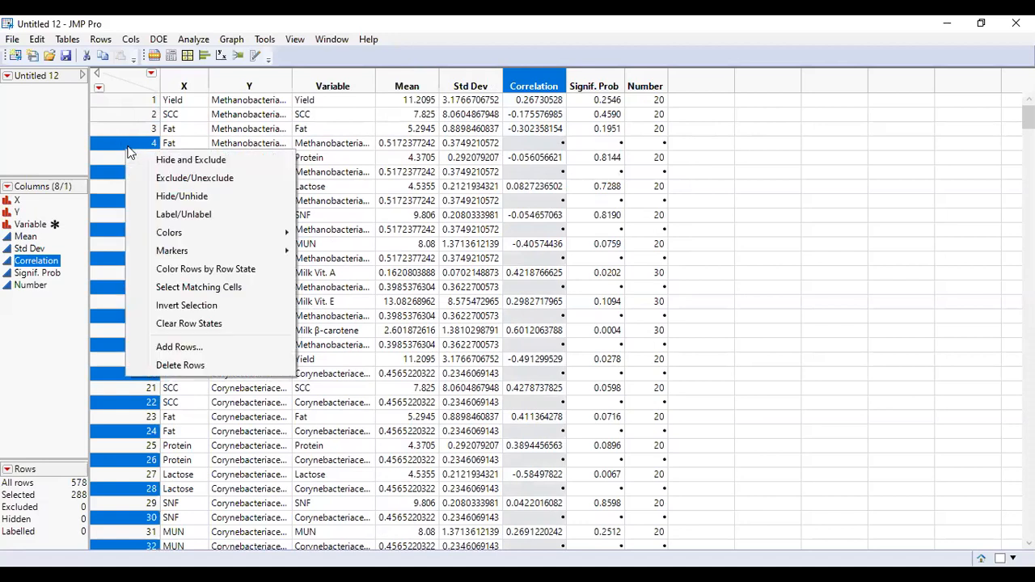
click(171, 364)
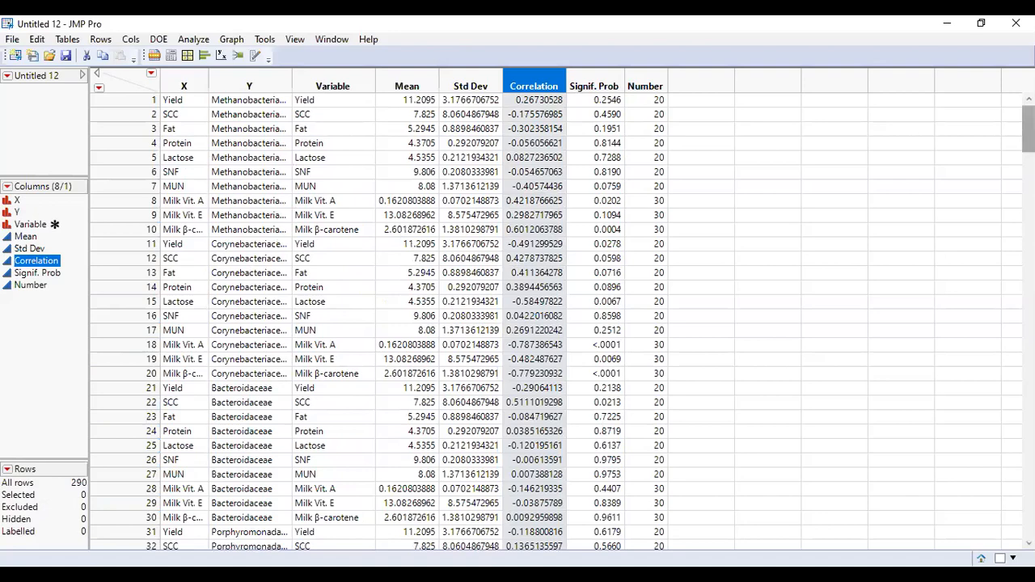
- Widen the X column to fit the full milk trait names, and compare the X and Y entries in the first row
scroll(998, 508, down, 20)
scroll(996, 243, up, 20)
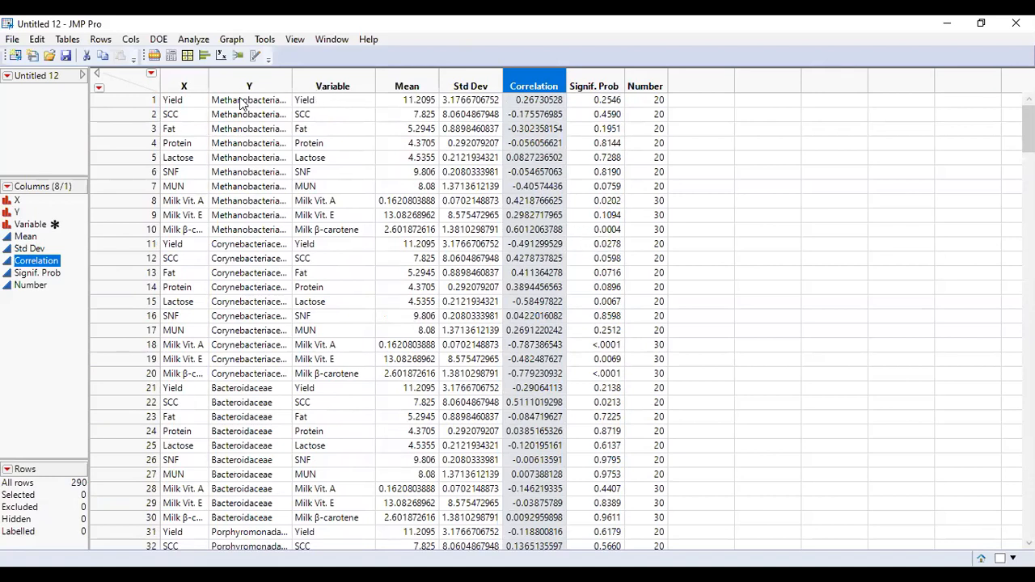
drag(213, 85, 242, 85)
click(198, 101)
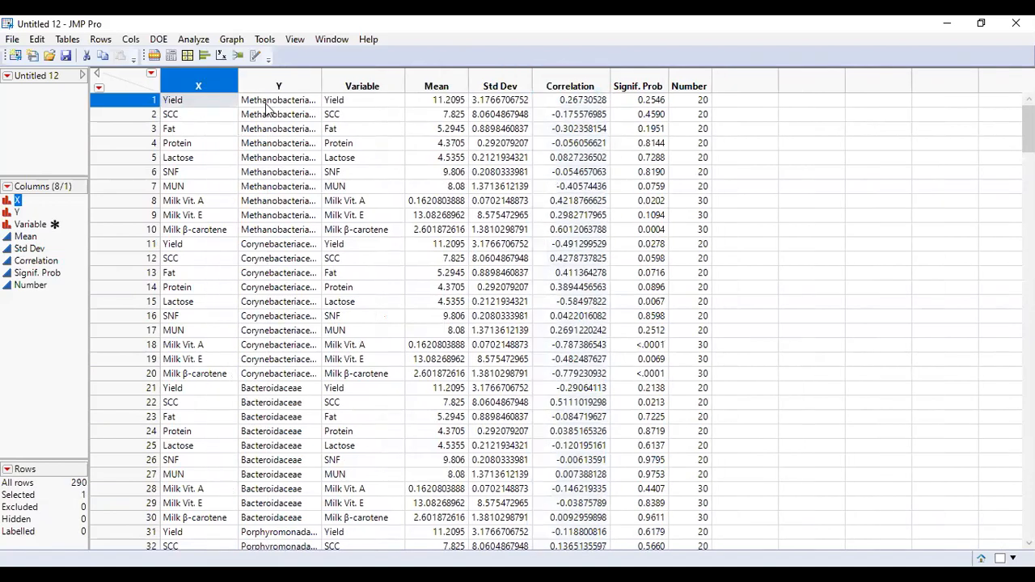
click(265, 101)
click(194, 105)
click(301, 104)
click(198, 103)
- Delete the Variable, Mean, Std Dev and Number columns from the combined table
click(350, 87)
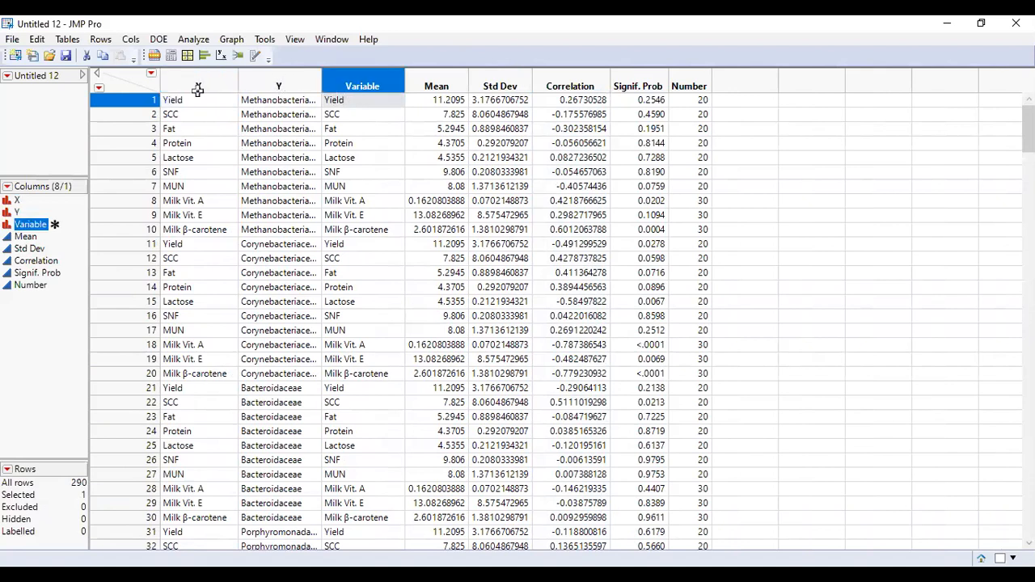
click(198, 89)
click(356, 86)
click(438, 85)
click(375, 85)
shift+click(437, 86)
shift+click(492, 85)
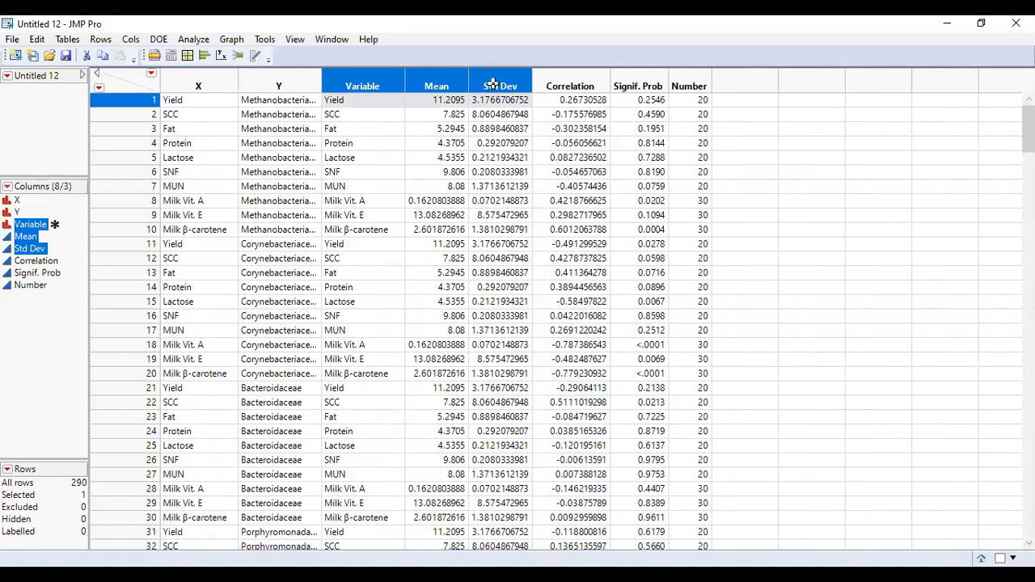
right_click(493, 85)
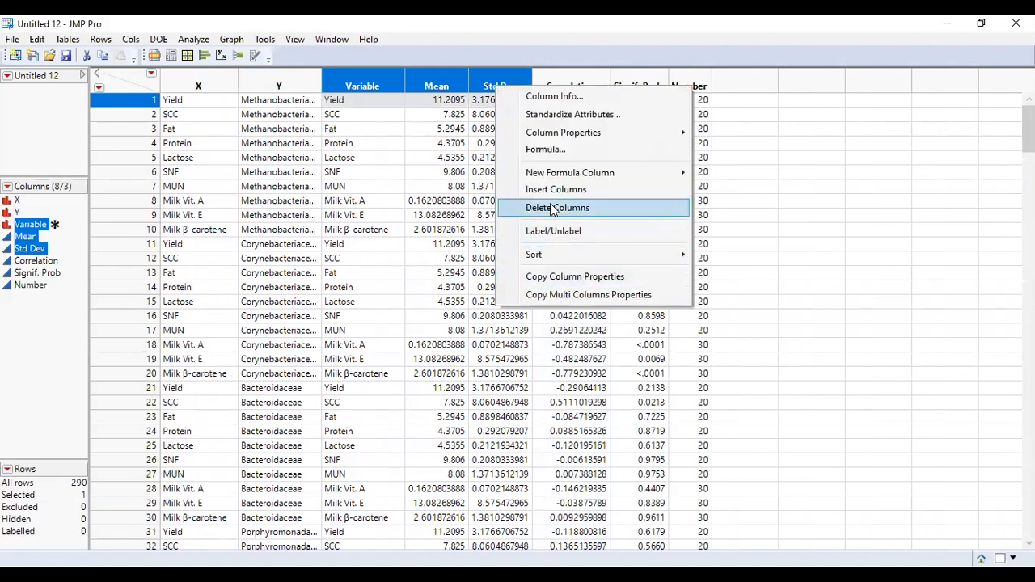
click(553, 209)
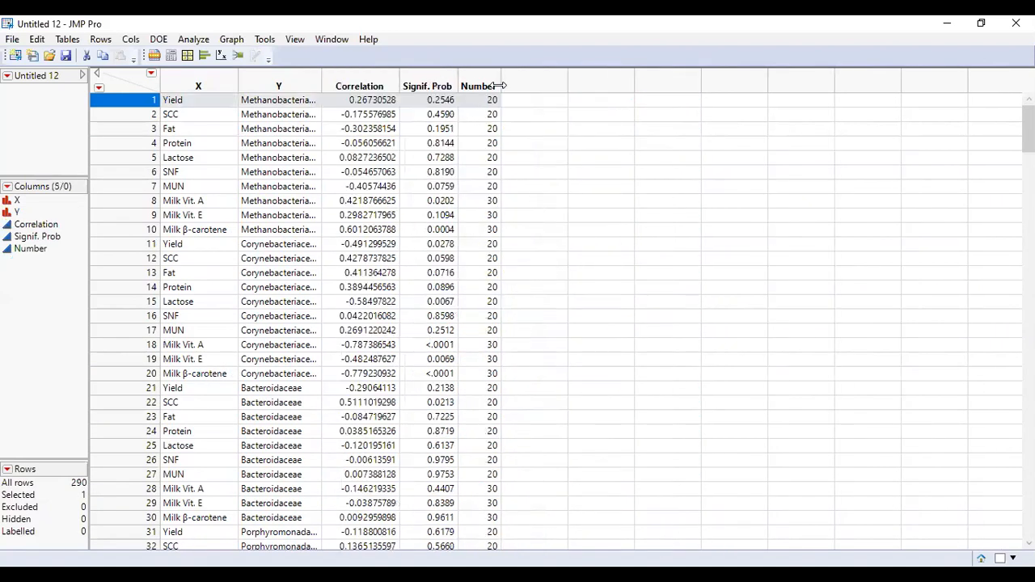
click(486, 84)
right_click(487, 84)
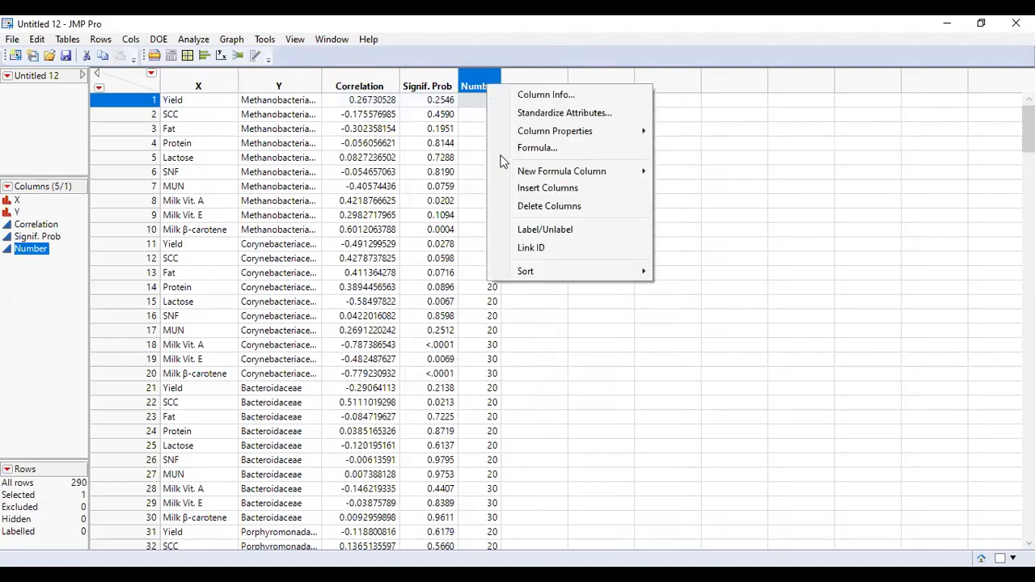
click(529, 208)
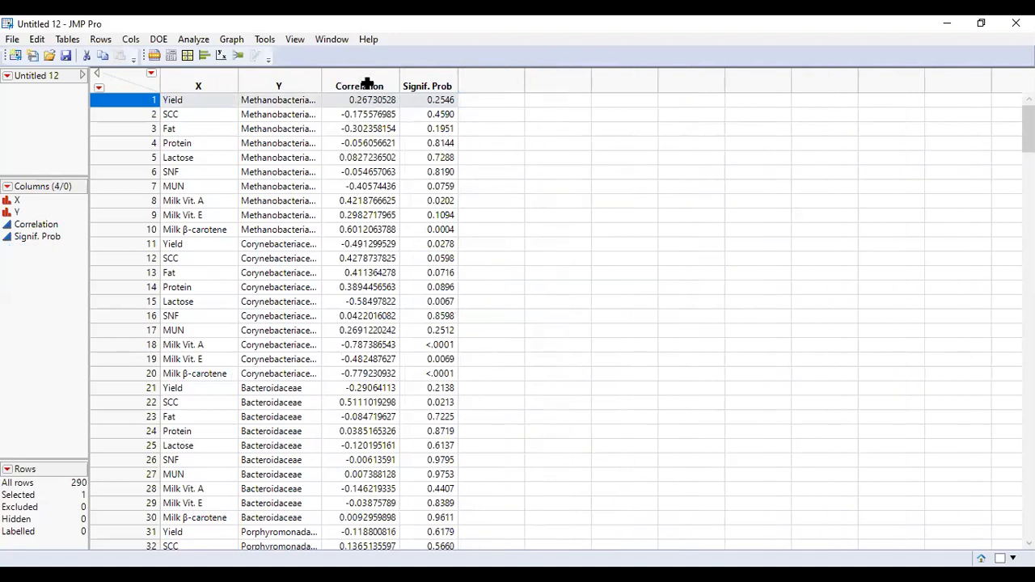
- Examine the Correlation and Signif. Prob columns, starting with the Methanobacteriaceae by Yield pair
click(425, 82)
click(380, 84)
shift+click(409, 85)
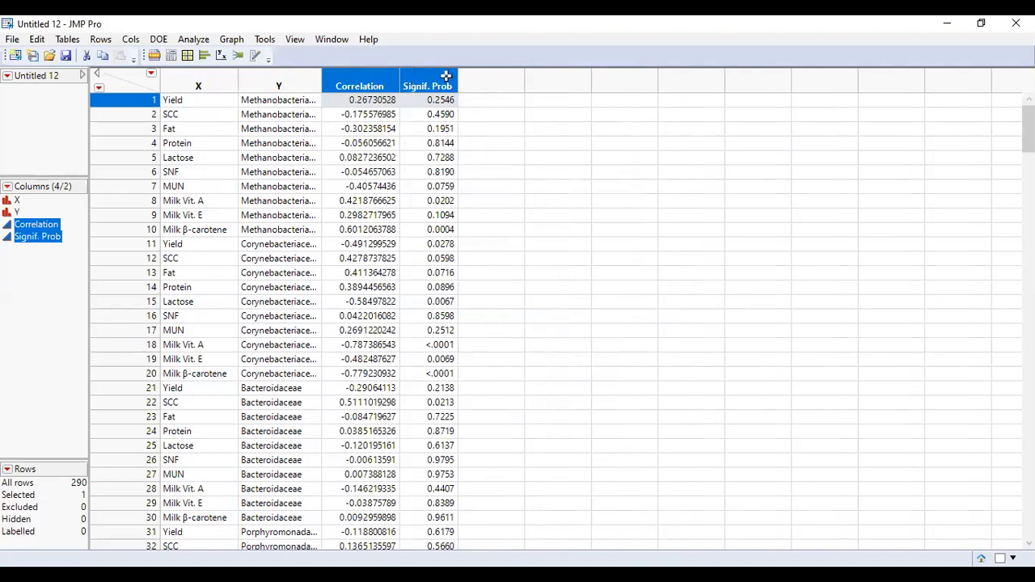
click(434, 114)
click(431, 102)
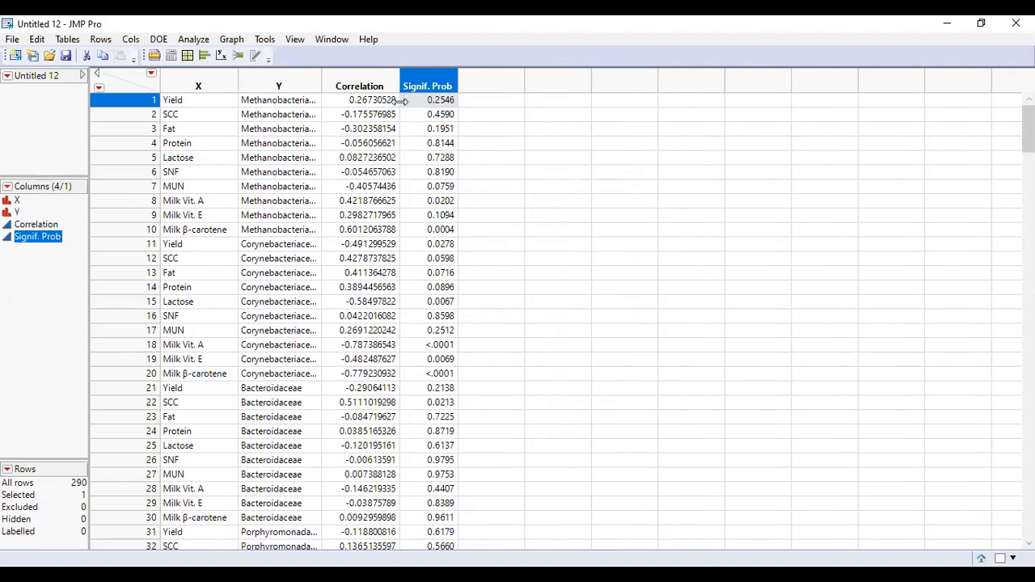
drag(356, 86, 436, 85)
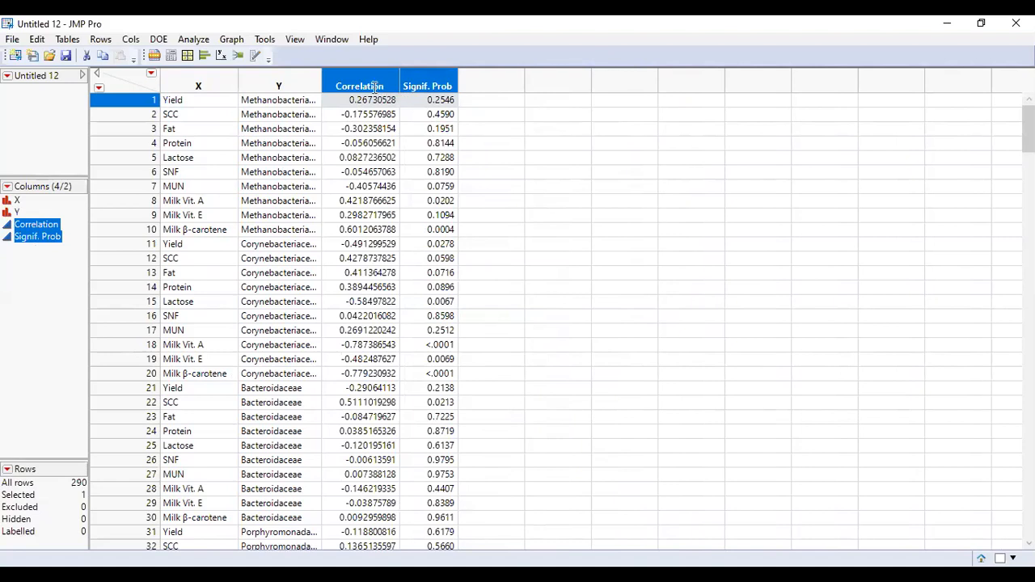
click(434, 101)
click(357, 99)
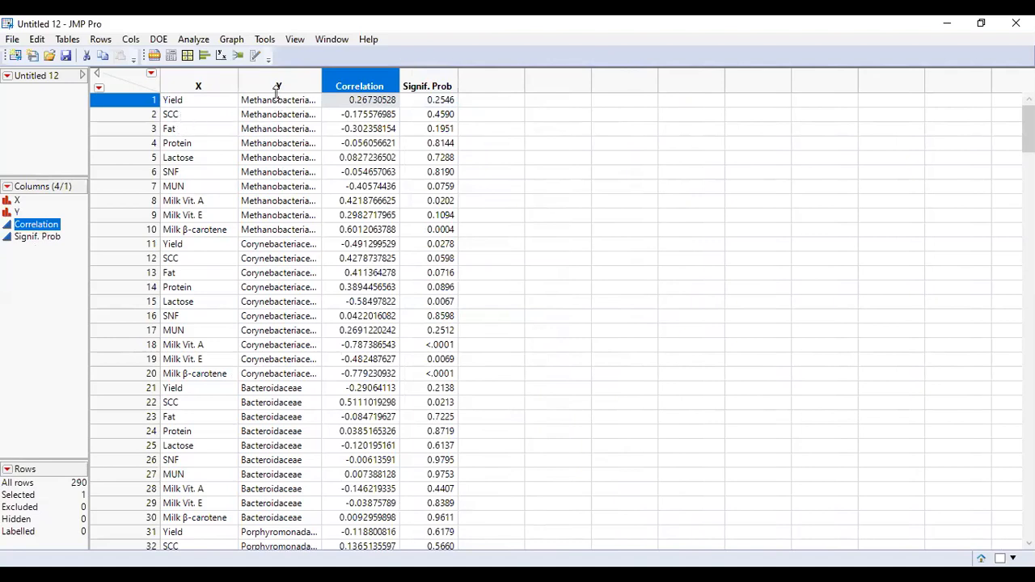
- Widen the Y column to fit the full bacterial family names, and select the Correlation and Signif. Prob columns together
drag(322, 85, 352, 85)
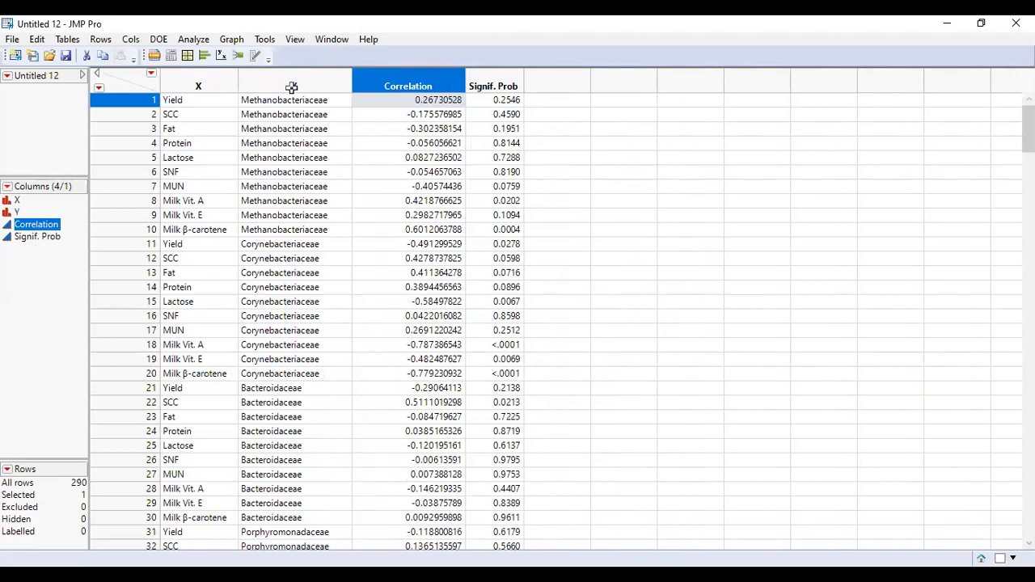
click(292, 86)
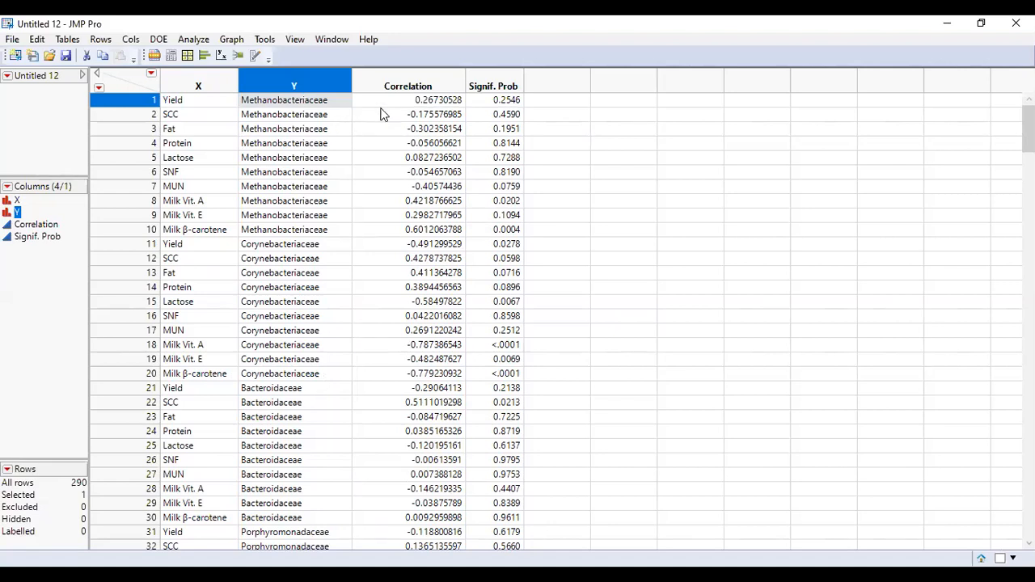
click(485, 85)
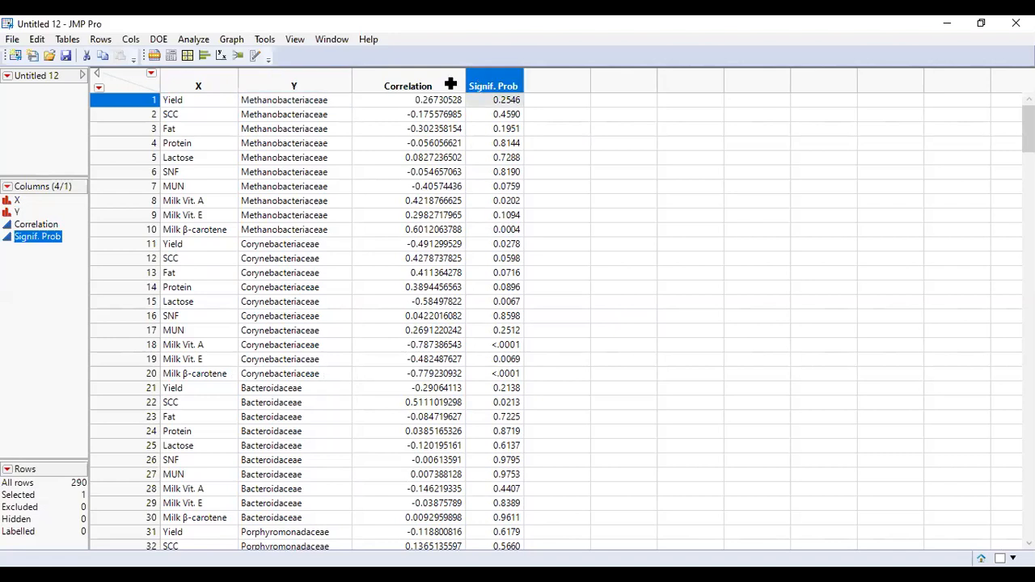
shift+click(451, 86)
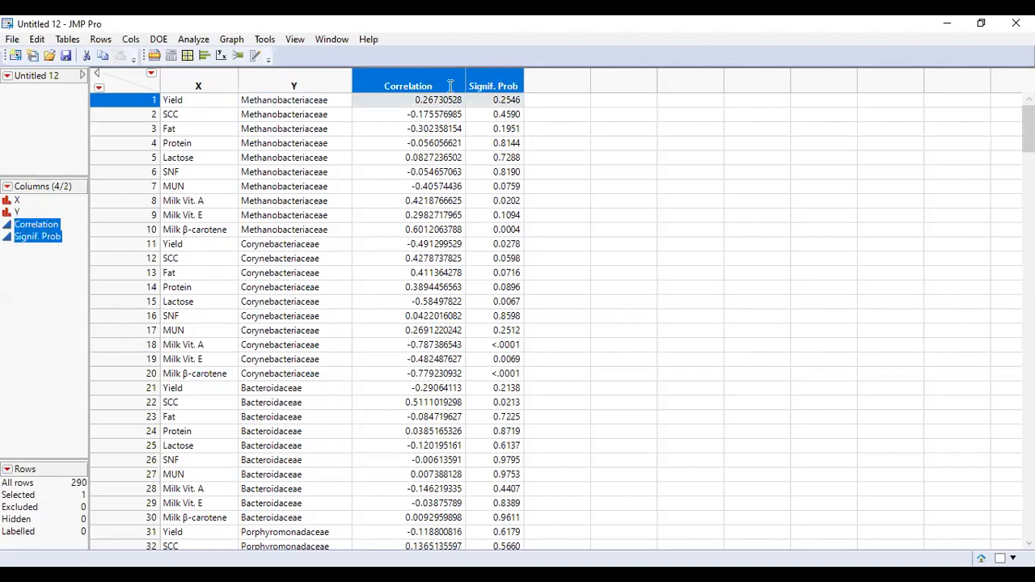
click(500, 86)
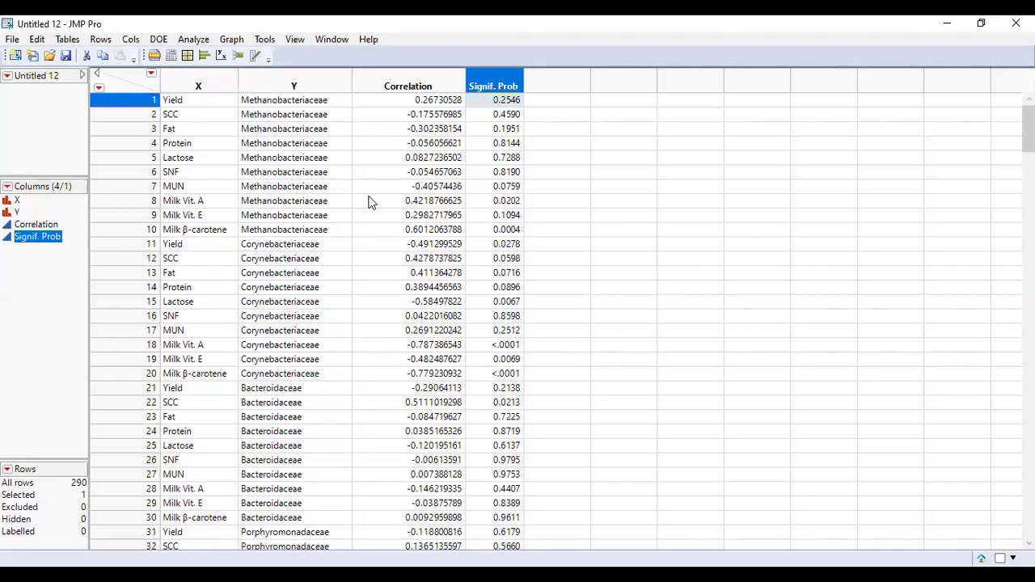
shift+click(394, 85)
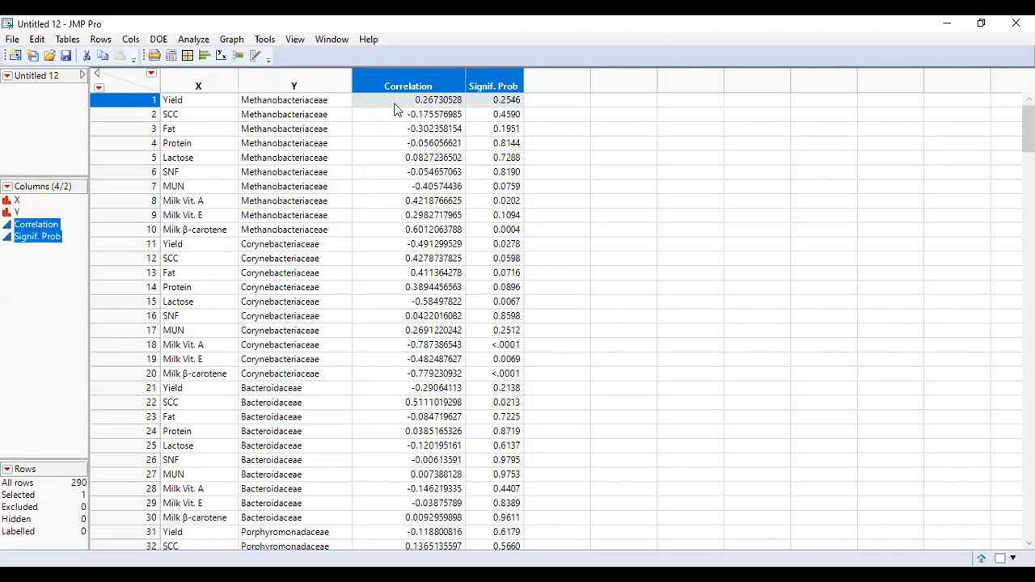
- Run a Multivariate analysis on the Statistic table with all columns from Methanobacteriaceae through Milk β-carotene as Y
click(973, 32)
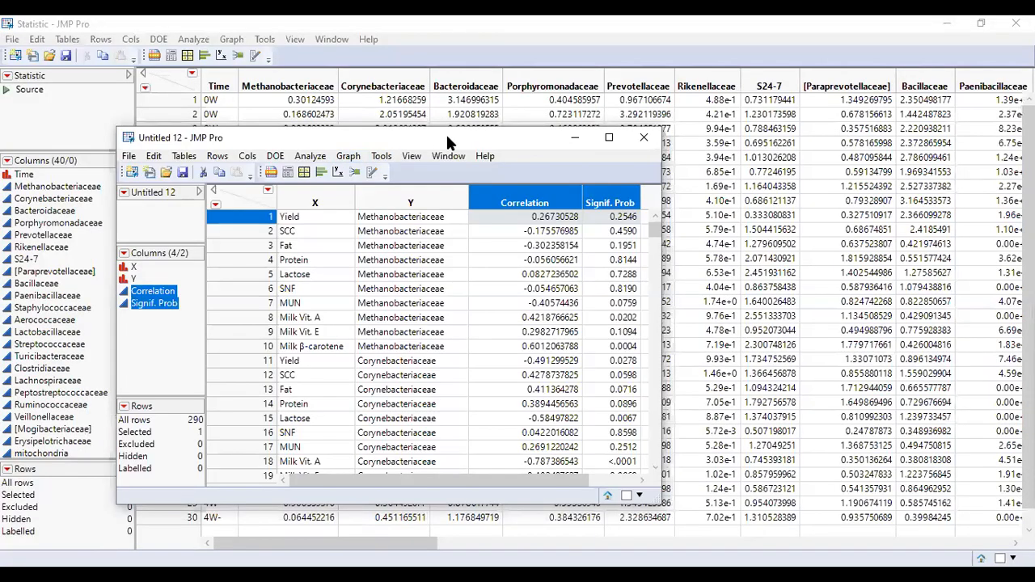
drag(447, 137, 703, 166)
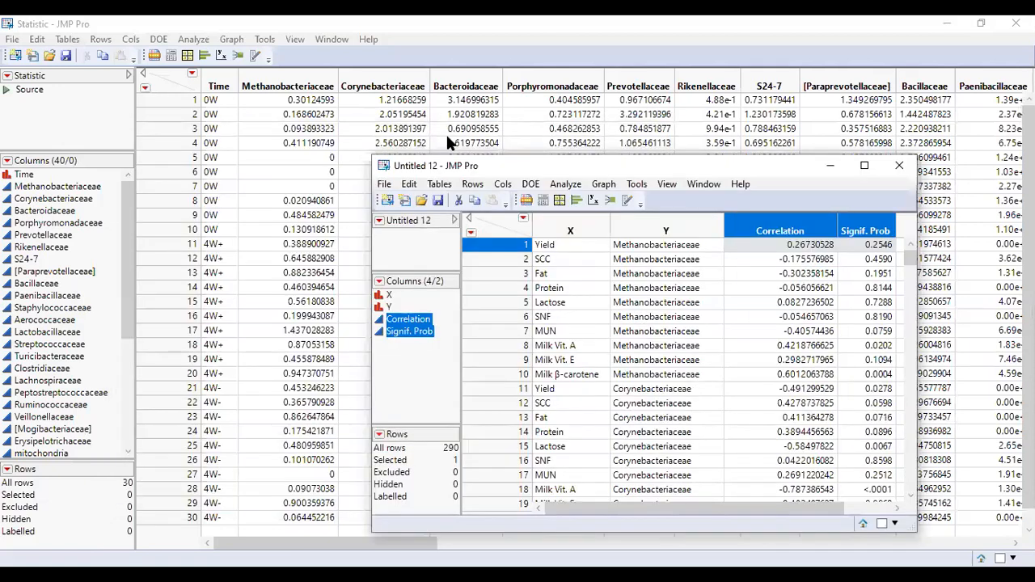
click(185, 42)
click(186, 44)
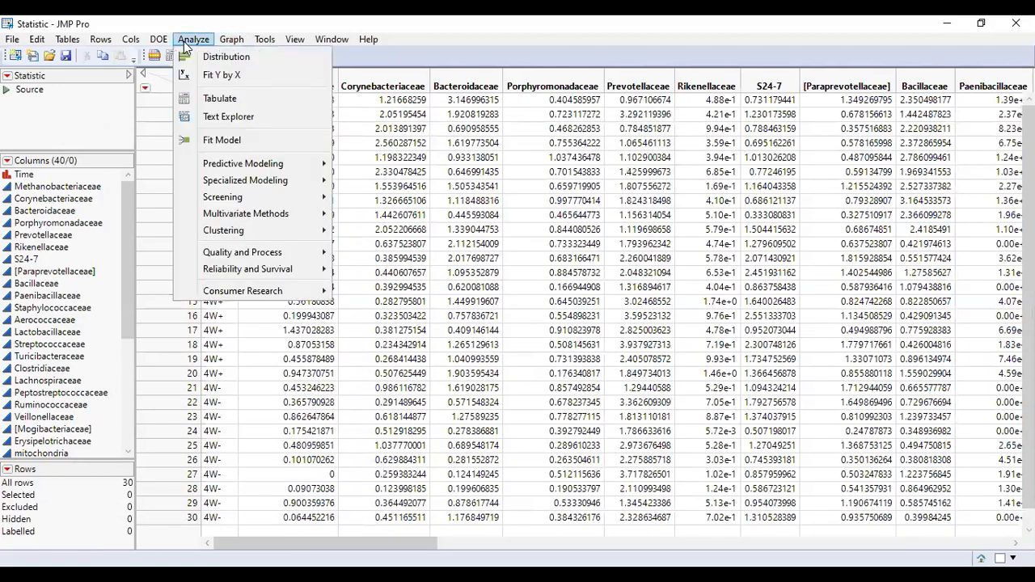
mouse_move(290, 215)
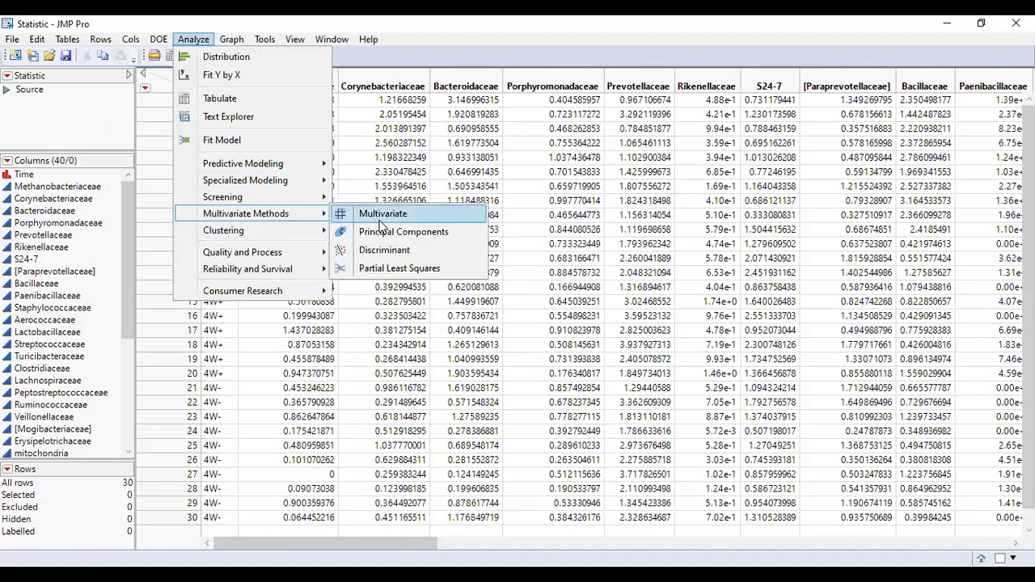
click(408, 215)
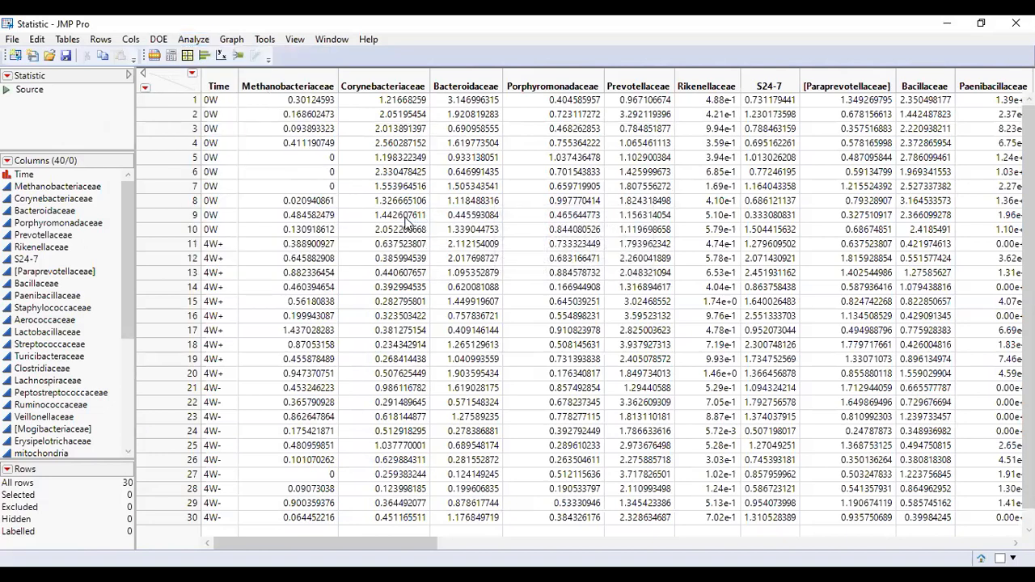
click(306, 165)
drag(306, 178, 291, 526)
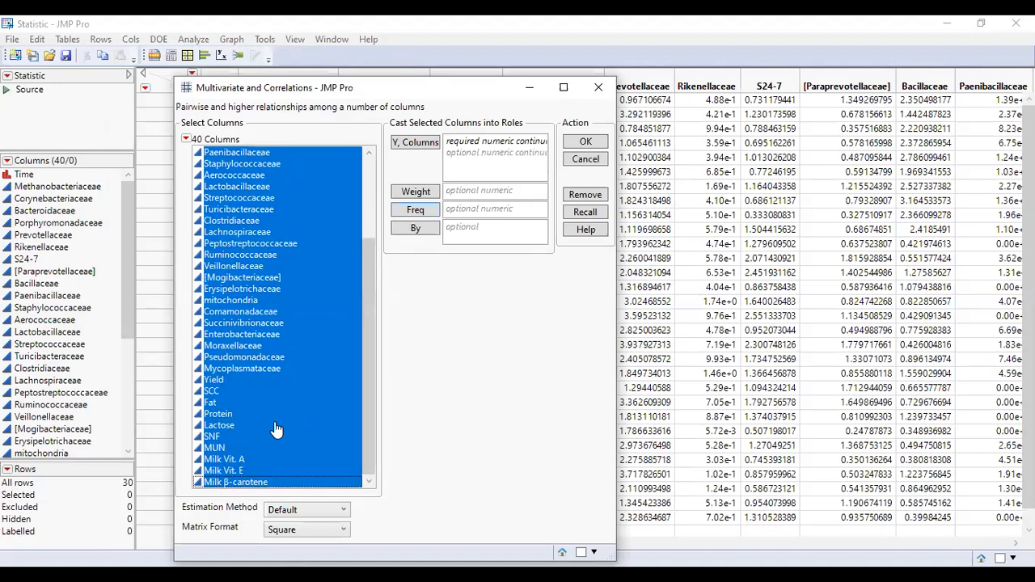
click(416, 146)
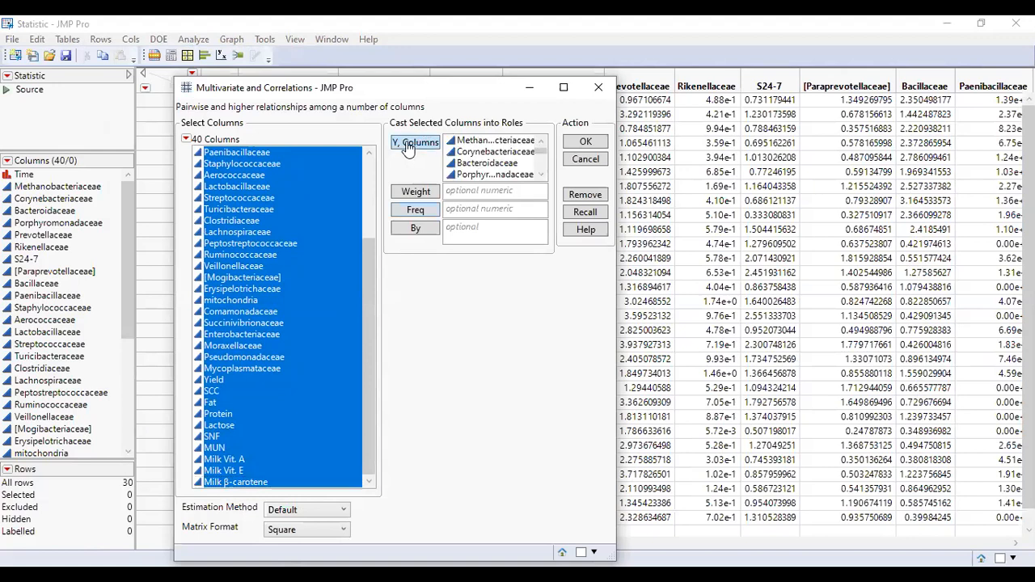
click(584, 145)
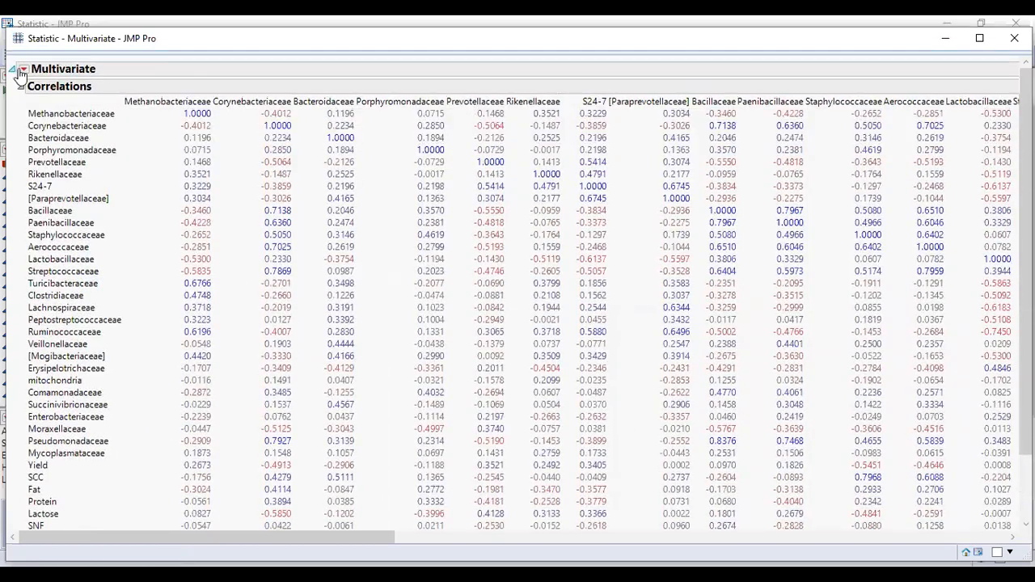
- Add the nonparametric Spearman's ρ correlations to the Multivariate report
click(24, 70)
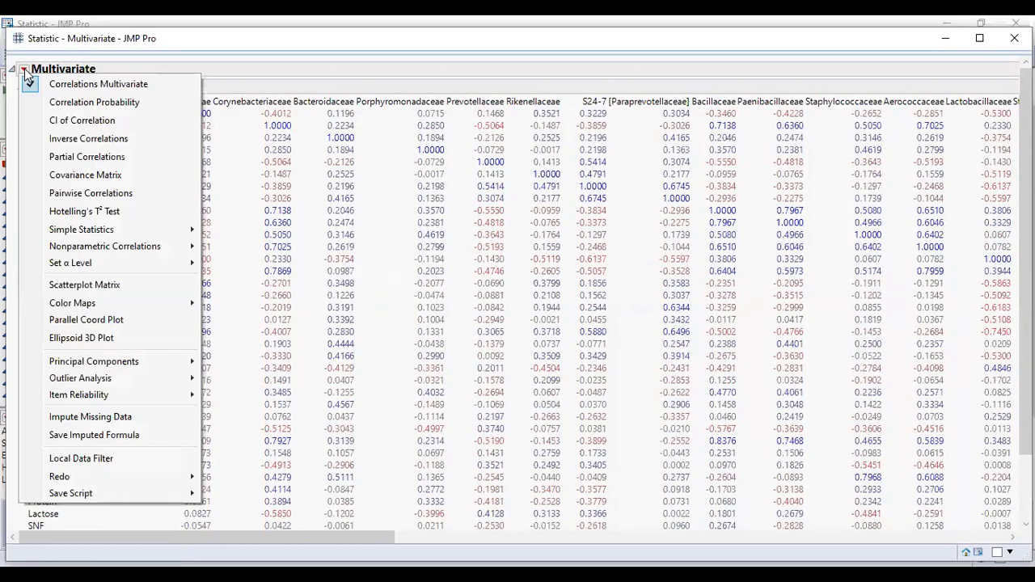
mouse_move(128, 254)
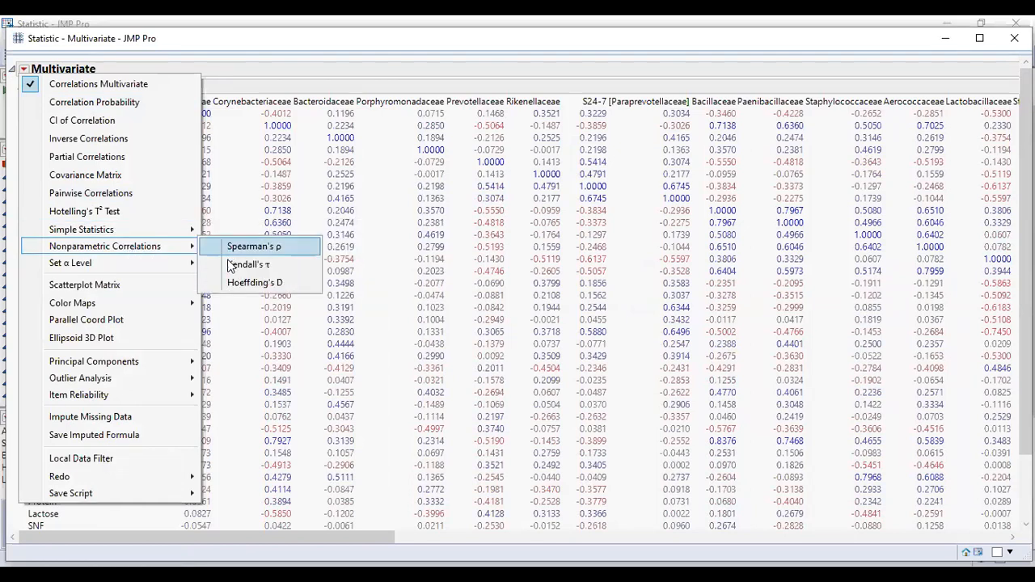
click(235, 252)
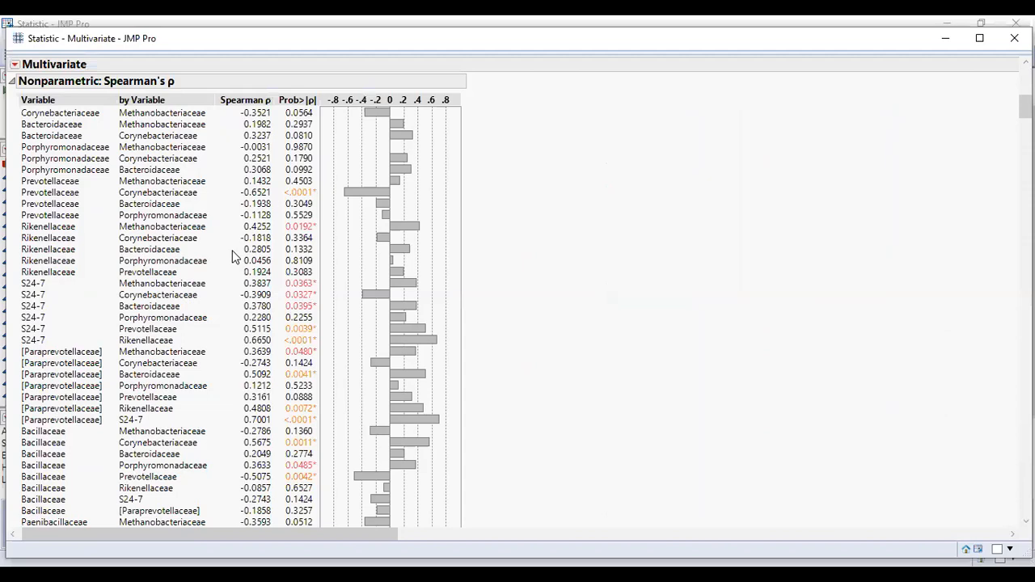
- Make the Spearman's ρ results into a new data table and show it full size
right_click(230, 254)
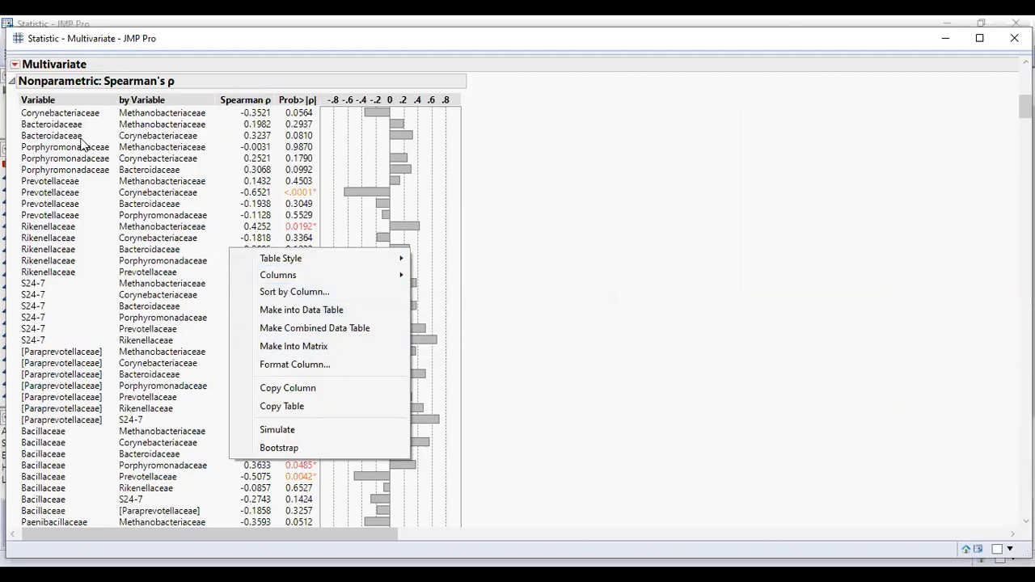
click(228, 232)
right_click(227, 232)
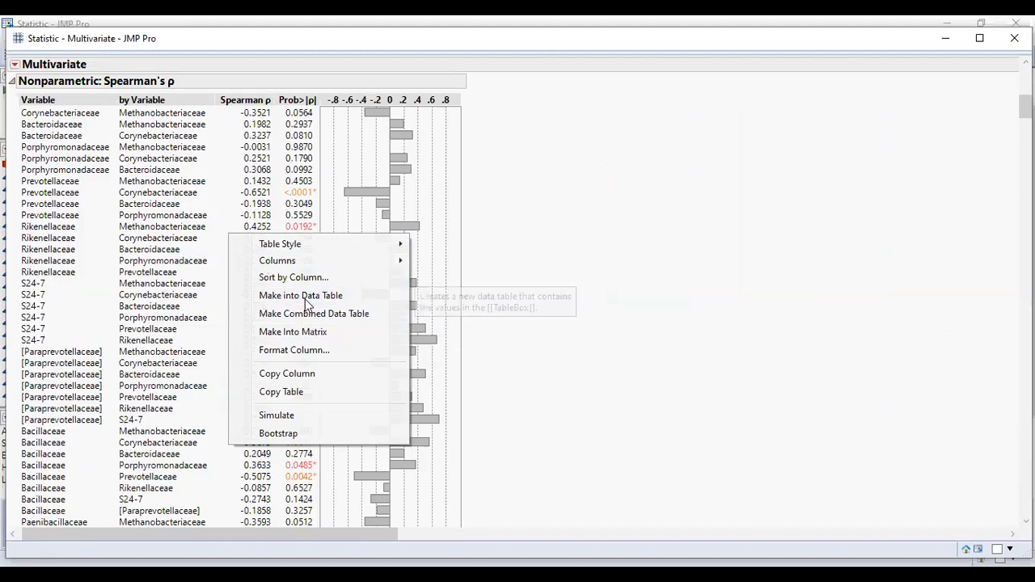
click(305, 301)
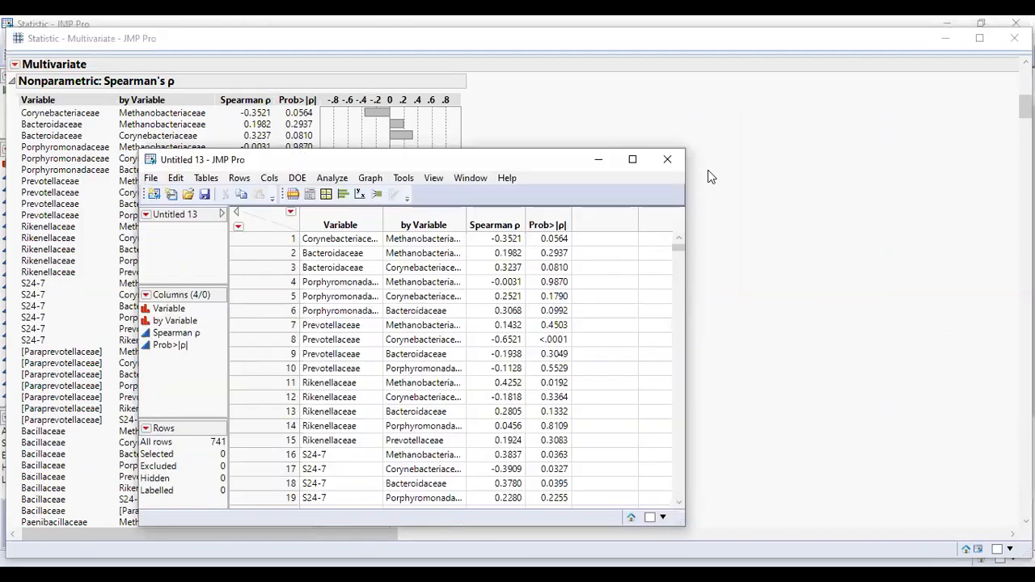
click(633, 161)
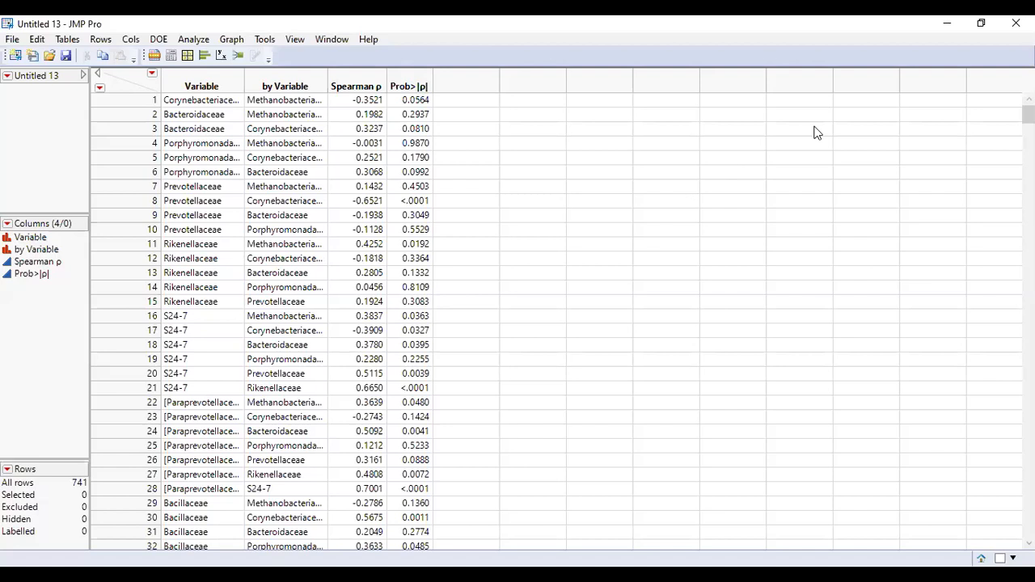
- Inspect the Spearman ρ and Prob>|ρ| columns of the new table, and place its window beside the Untitled 12 table
drag(807, 24, 617, 147)
click(550, 203)
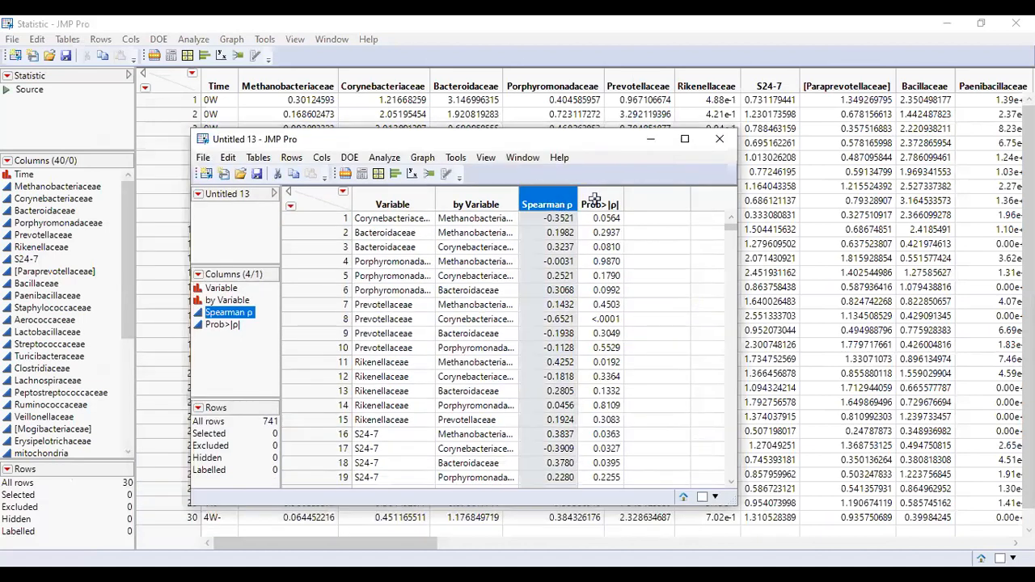
click(595, 201)
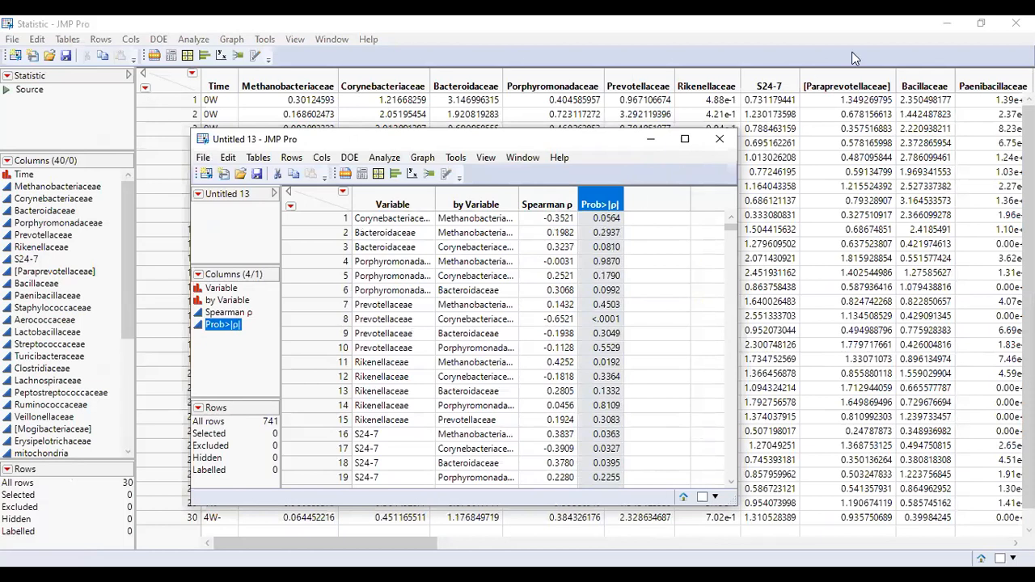
click(950, 27)
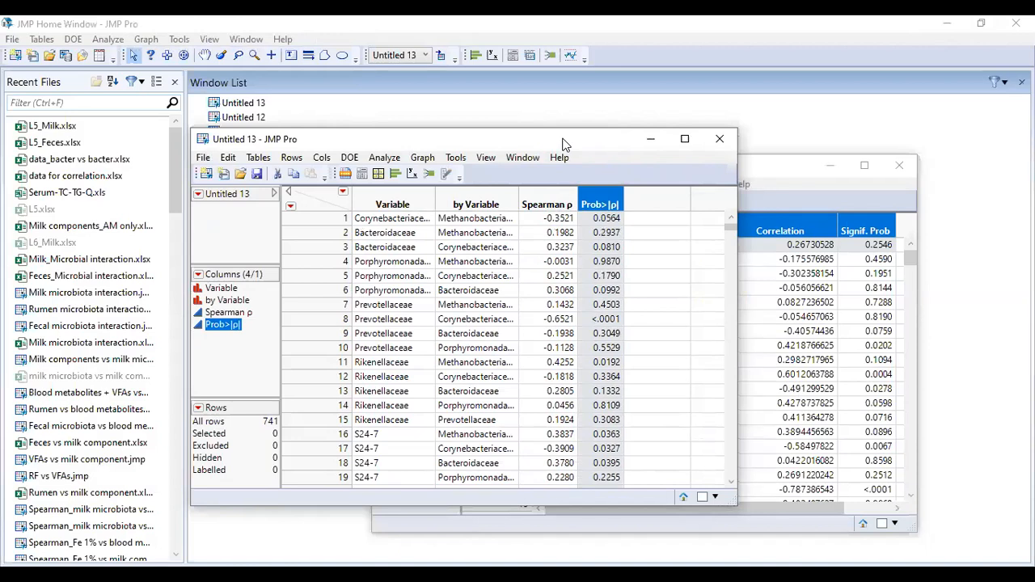
drag(564, 142, 680, 234)
click(548, 170)
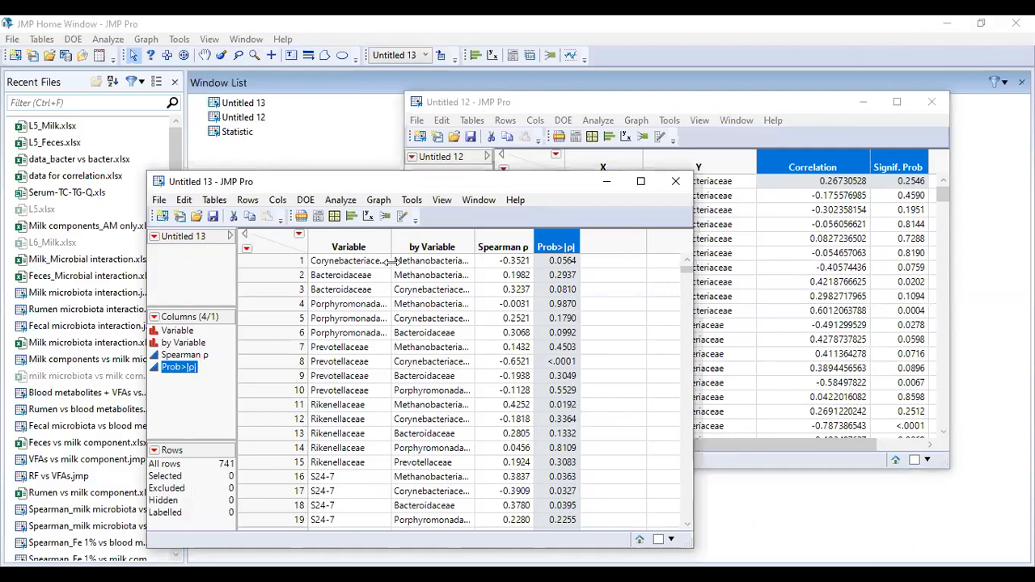
- Look through the Spearman table's variable pairs down to the rows for Yield and SCC
scroll(364, 396, down, 8)
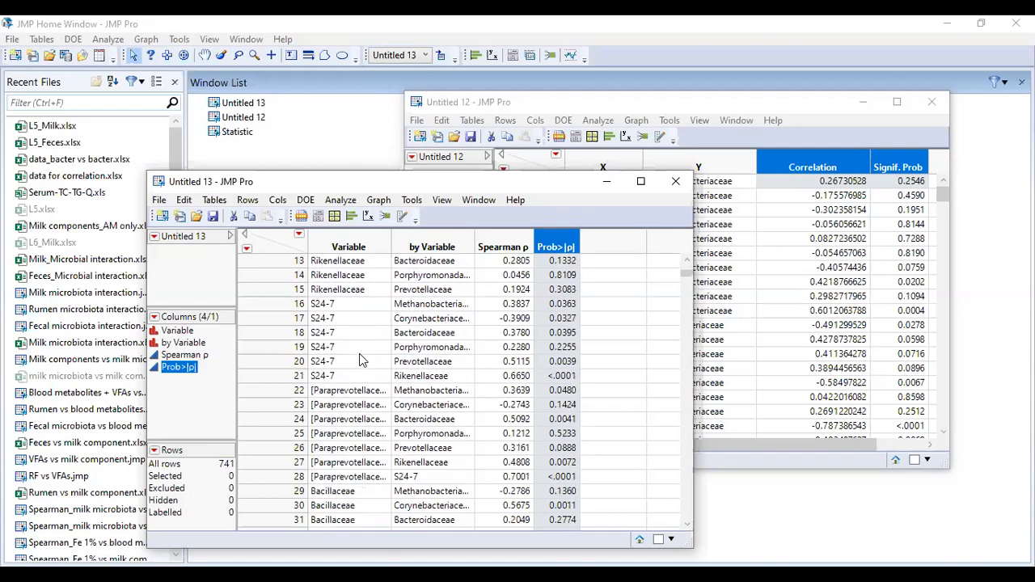
scroll(361, 375, down, 5)
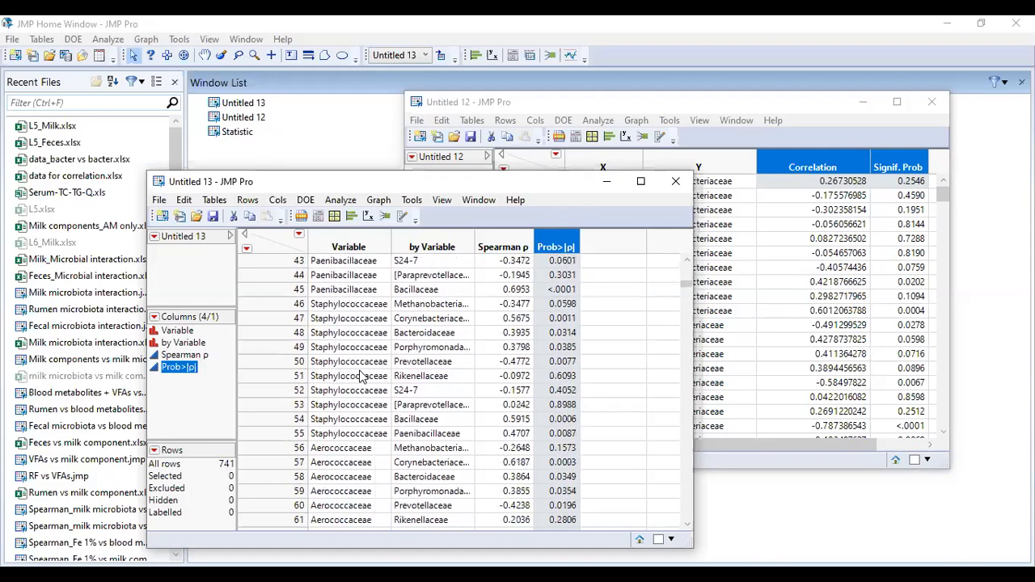
drag(690, 287, 665, 399)
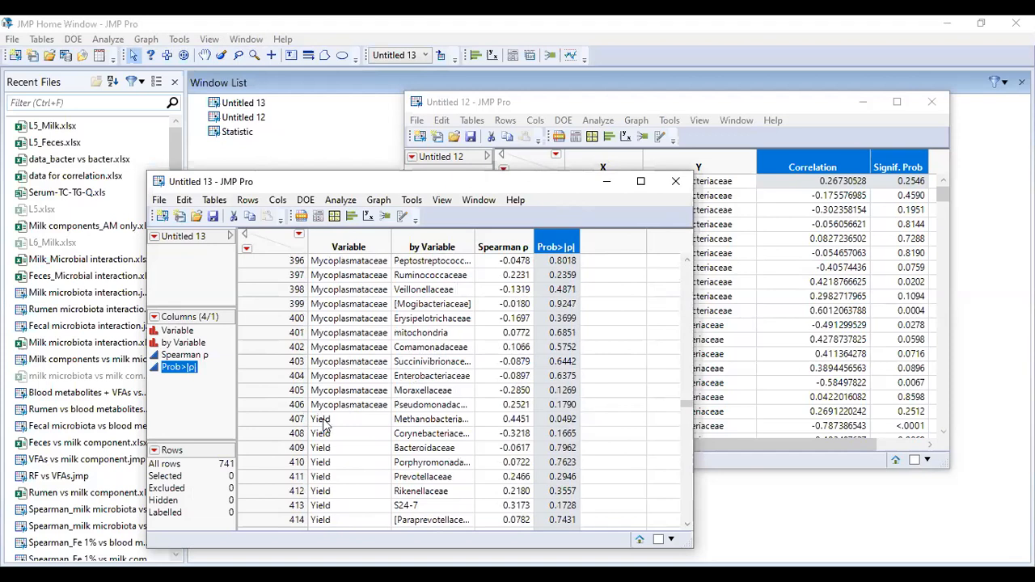
scroll(332, 417, down, 3)
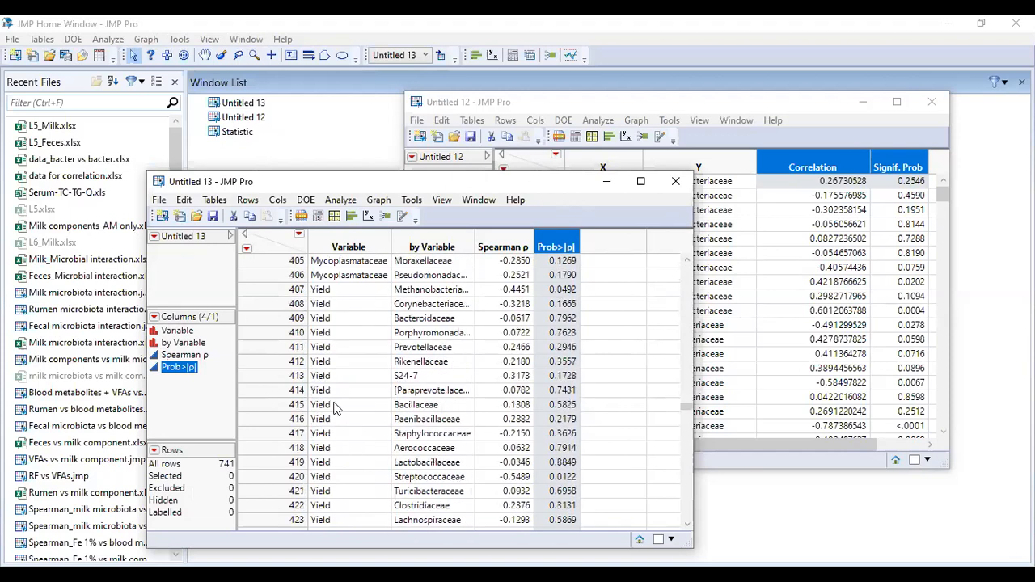
scroll(338, 411, down, 4)
scroll(340, 417, down, 6)
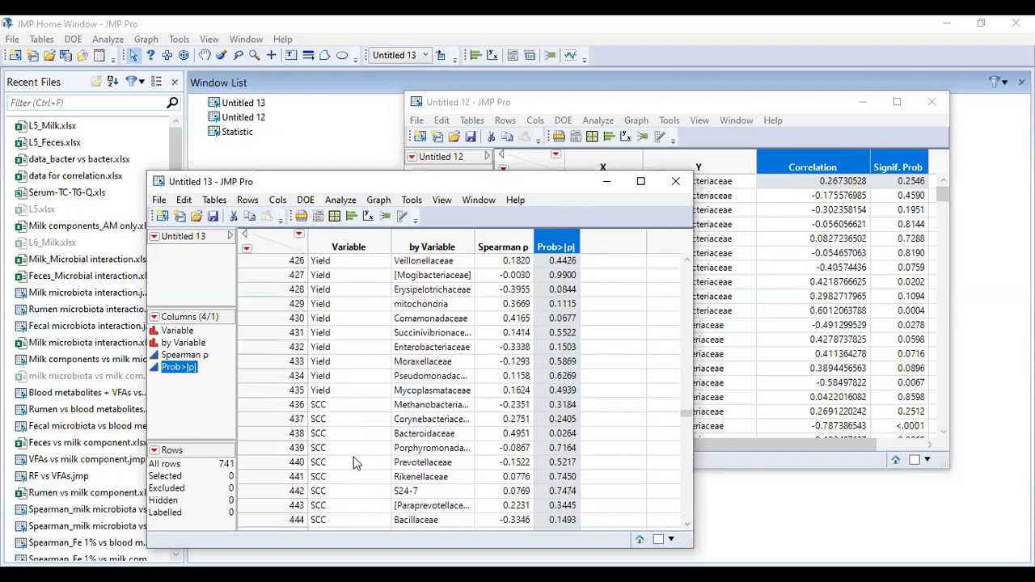
- Arrange the Untitled 12 and Untitled 13 tables side by side, and select the Spearman ρ and Prob>|ρ| columns
click(607, 182)
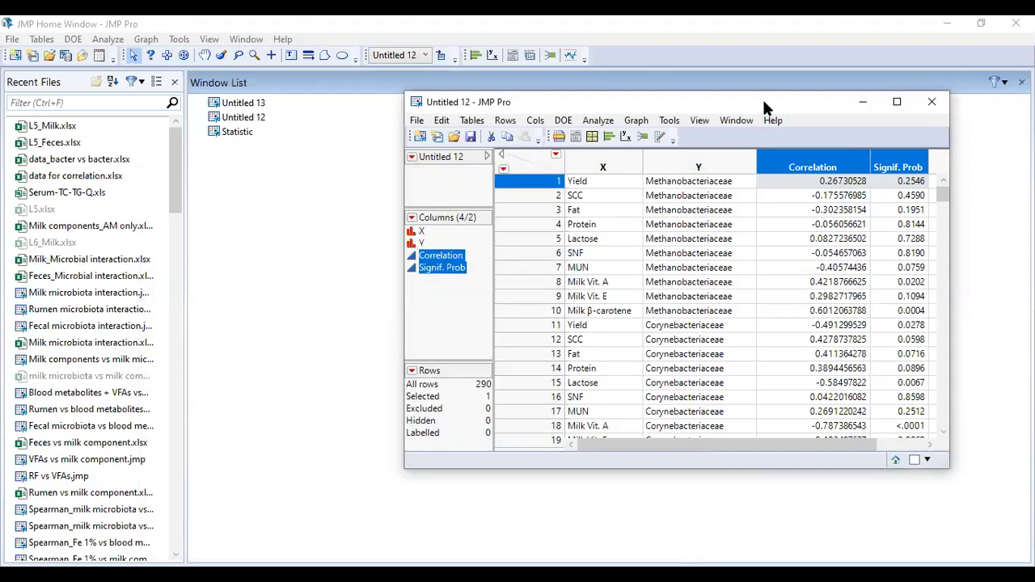
drag(763, 102, 534, 100)
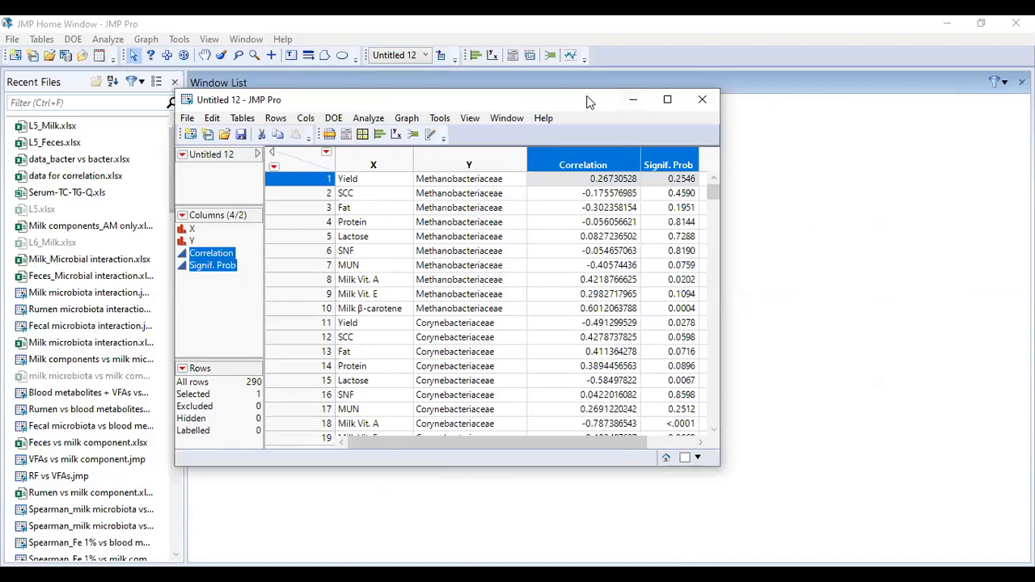
drag(577, 100, 671, 156)
key(alt+Tab)
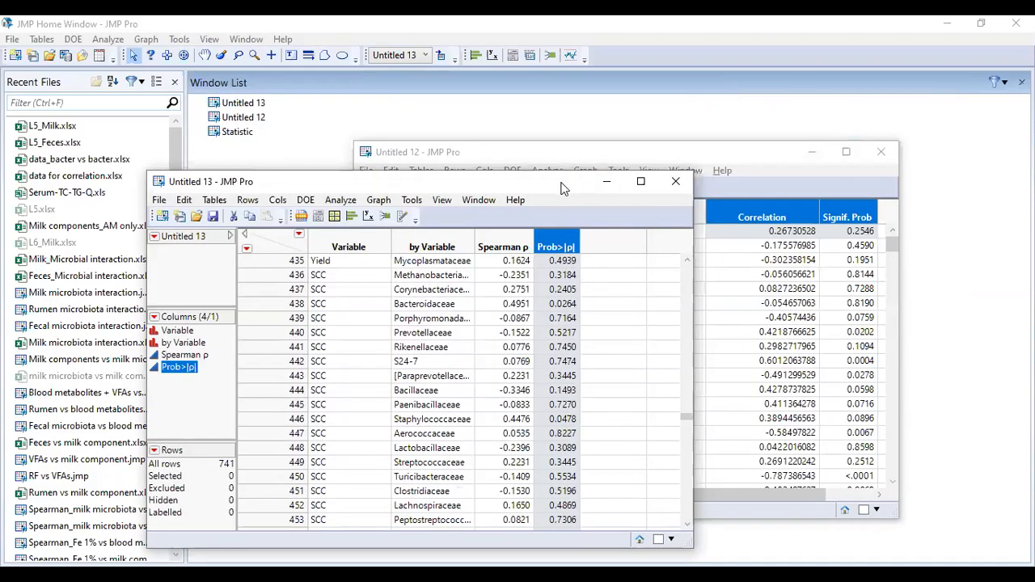
drag(562, 184, 803, 297)
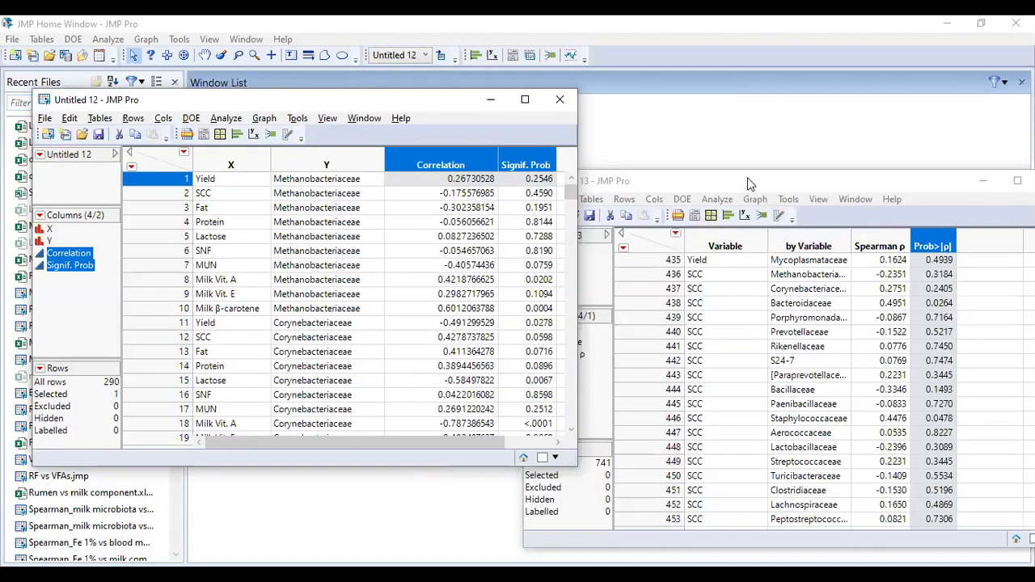
drag(749, 184, 682, 132)
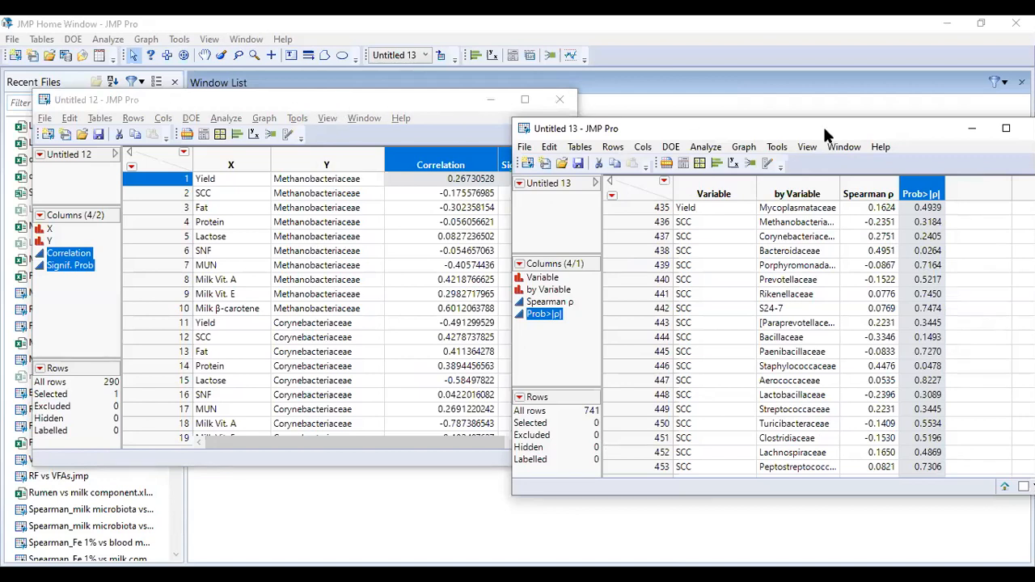
drag(872, 191, 915, 194)
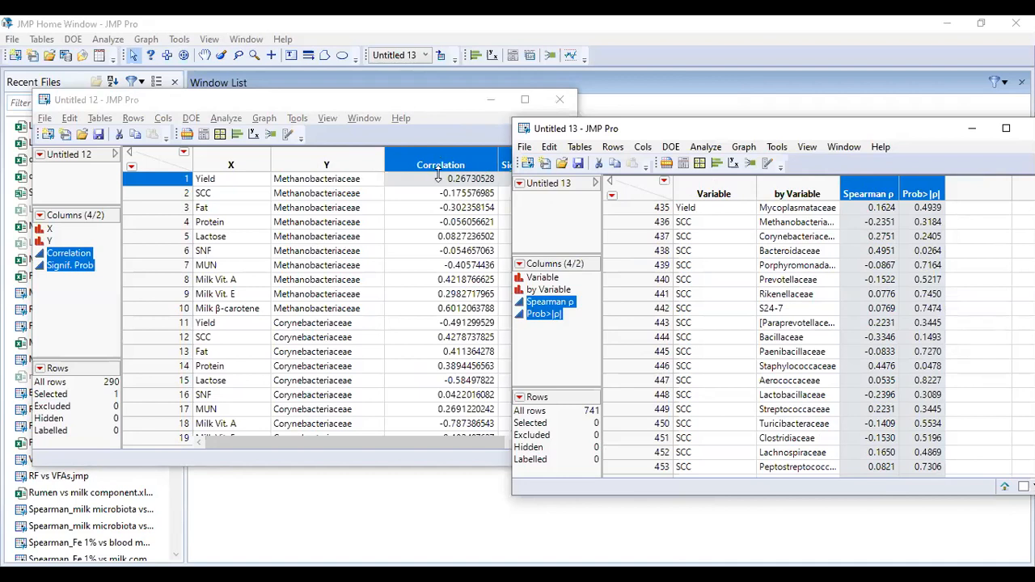
- Set up an update of the Untitled 12 table with data from Untitled 13, with column matching turned on
click(282, 102)
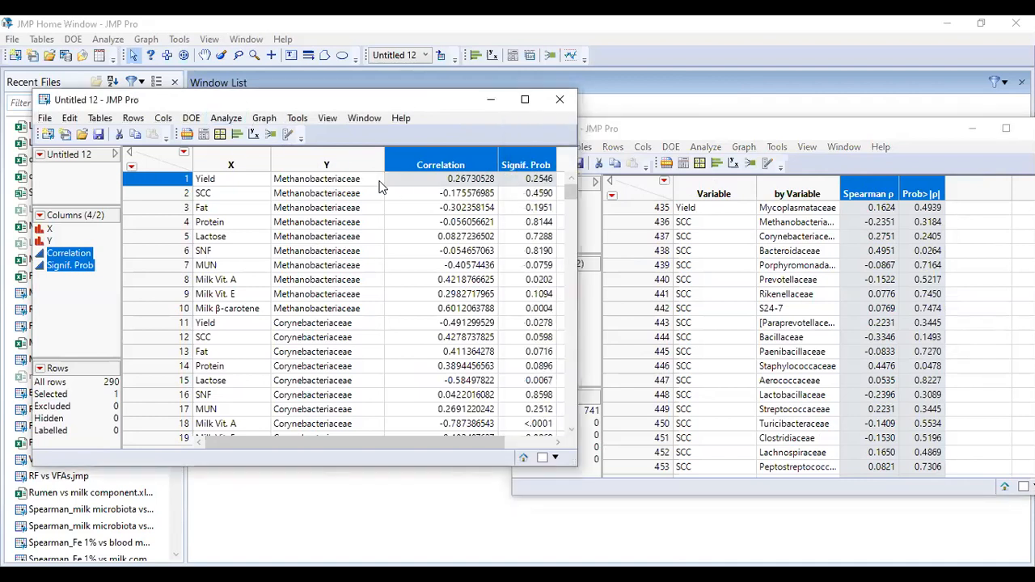
click(100, 118)
click(140, 275)
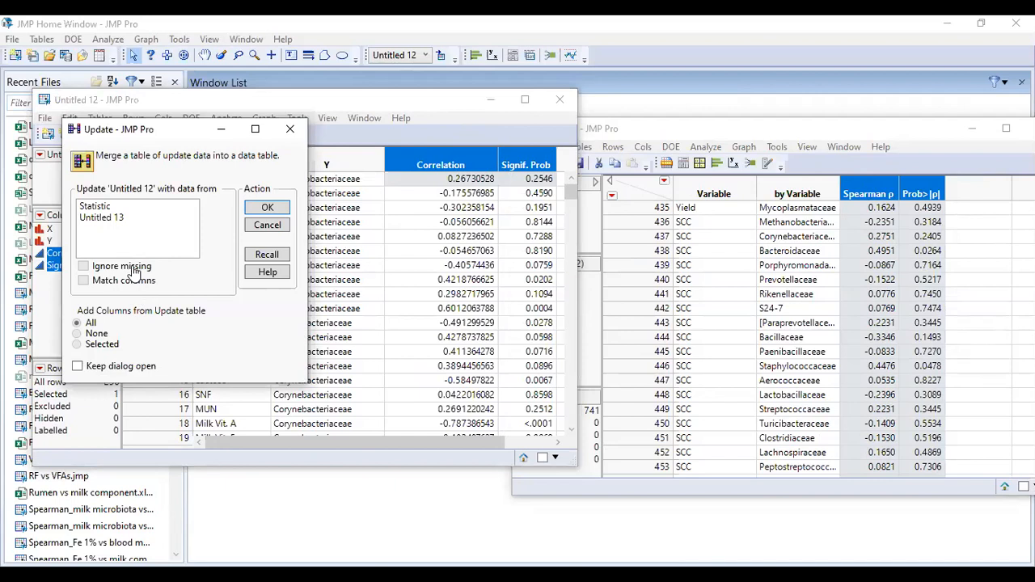
click(105, 218)
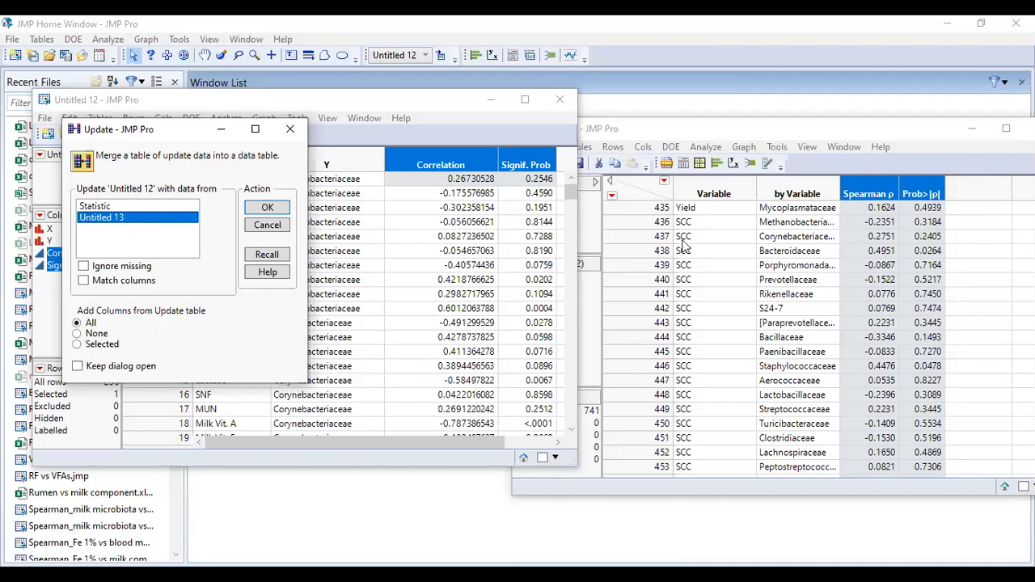
click(84, 282)
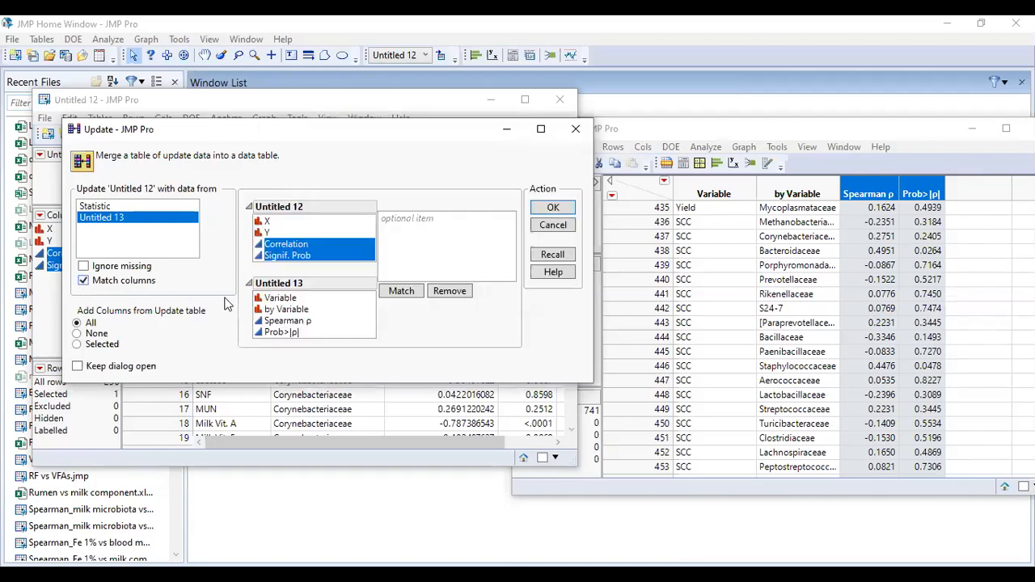
- Match column X with Variable and column Y with by Variable for the table update
click(295, 228)
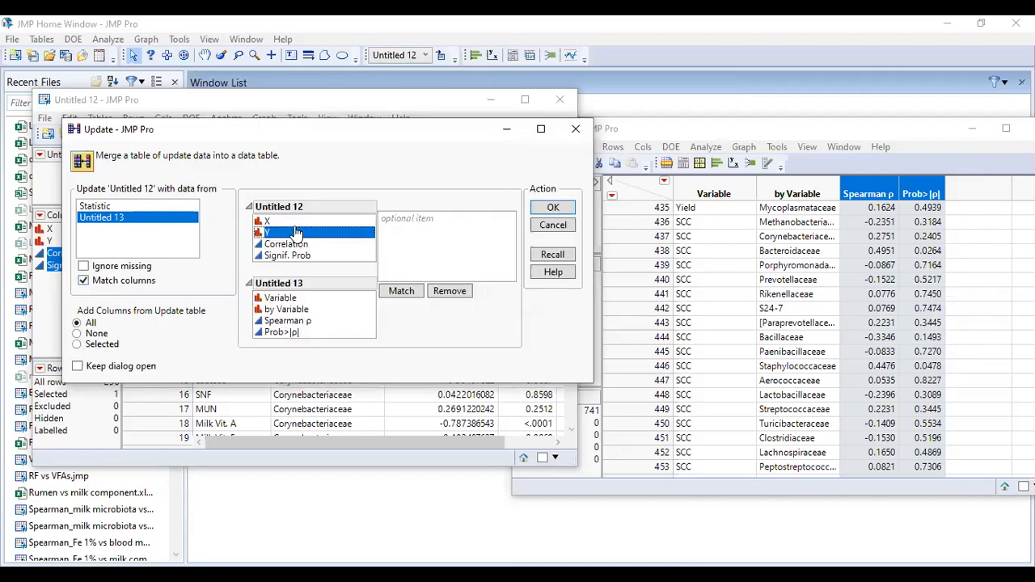
click(293, 222)
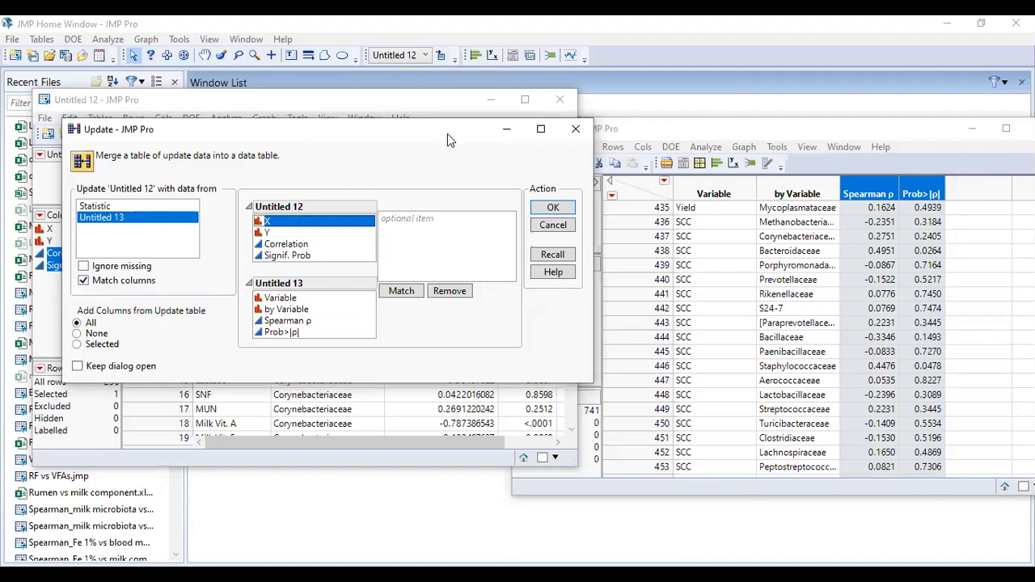
drag(448, 133, 564, 235)
click(406, 400)
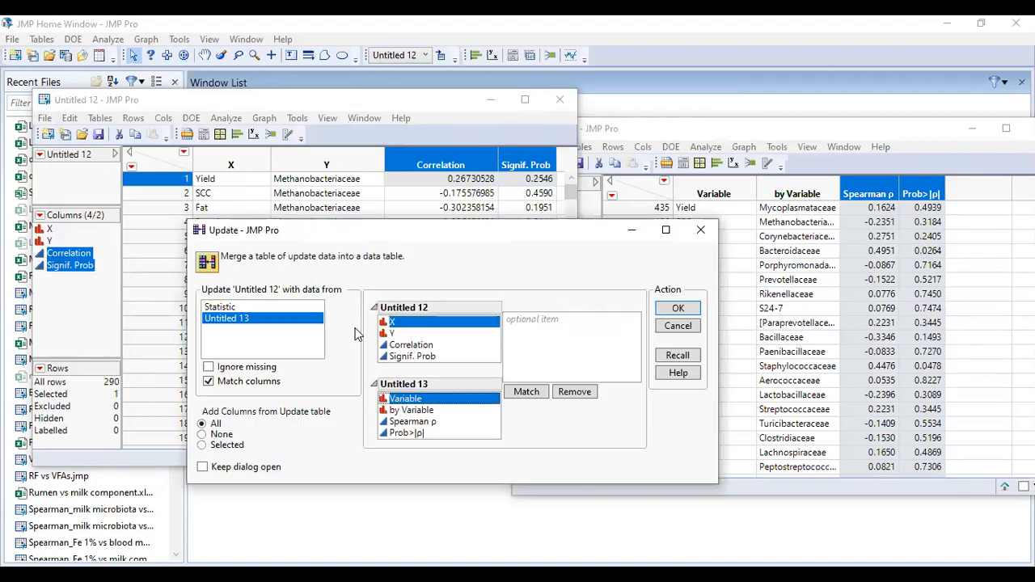
click(525, 393)
click(397, 335)
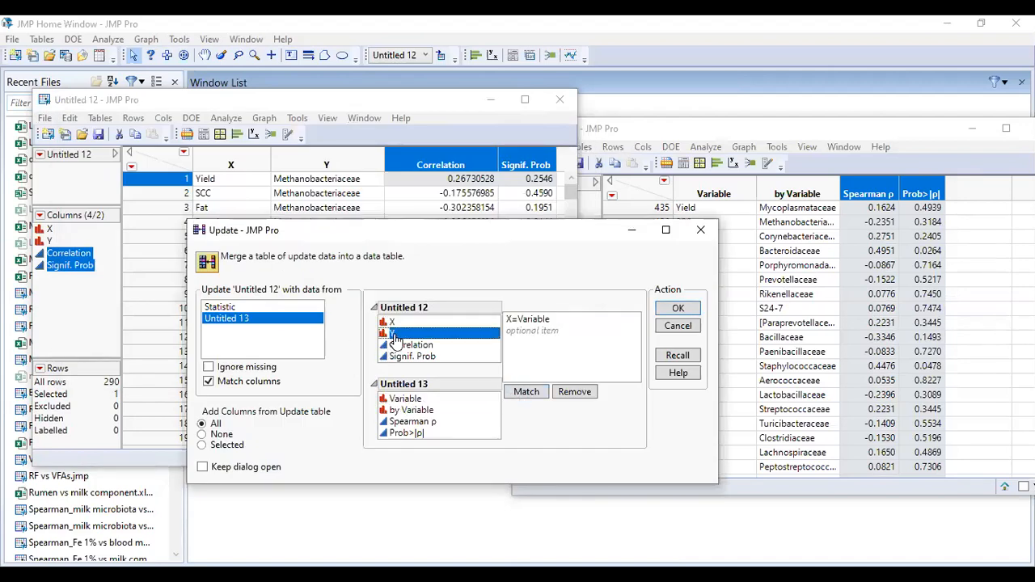
click(401, 411)
click(526, 394)
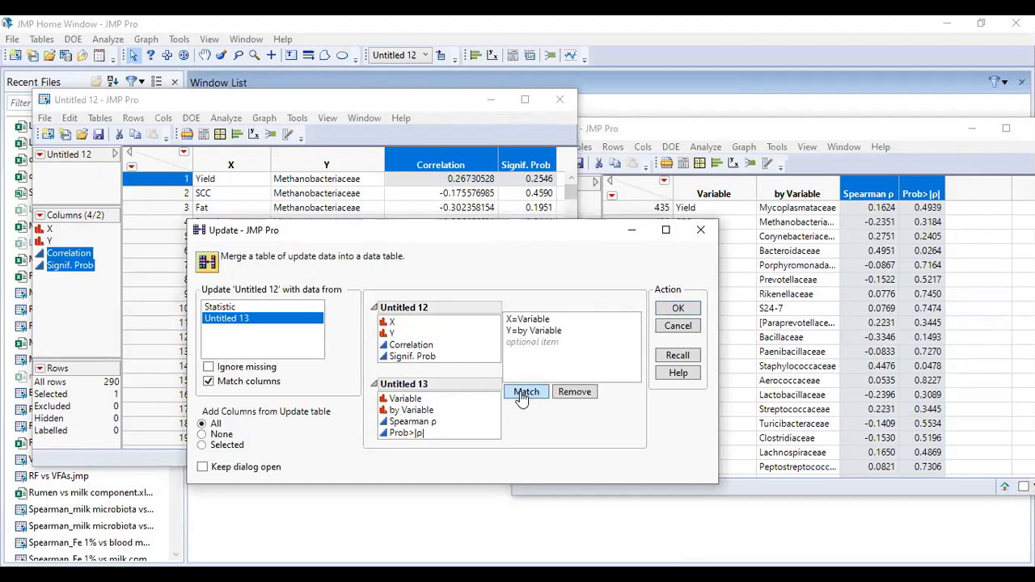
- Choose only Spearman ρ and Prob>|ρ| as the columns to add, and run the update of Untitled 12
click(209, 449)
click(233, 487)
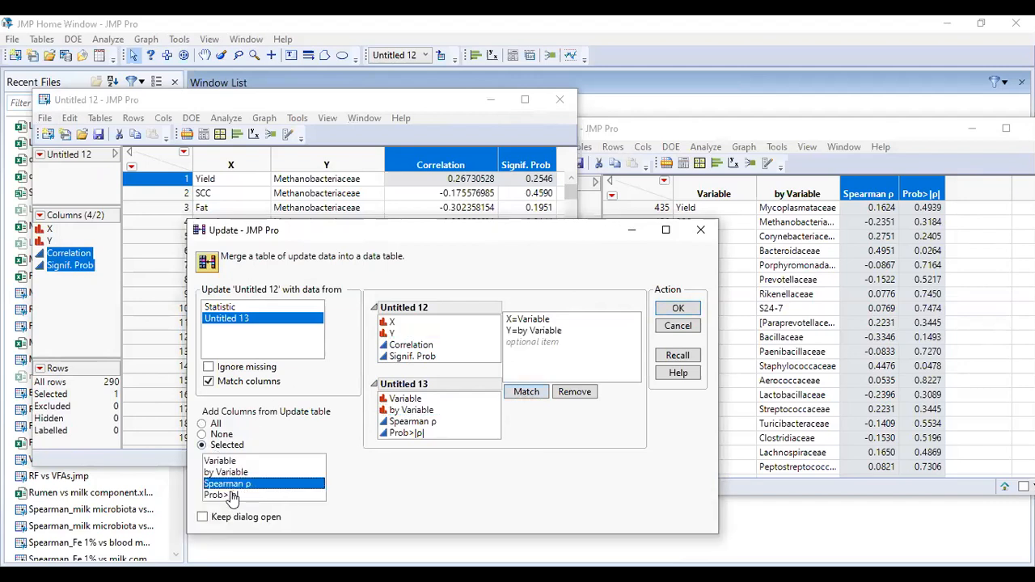
ctrl+click(233, 495)
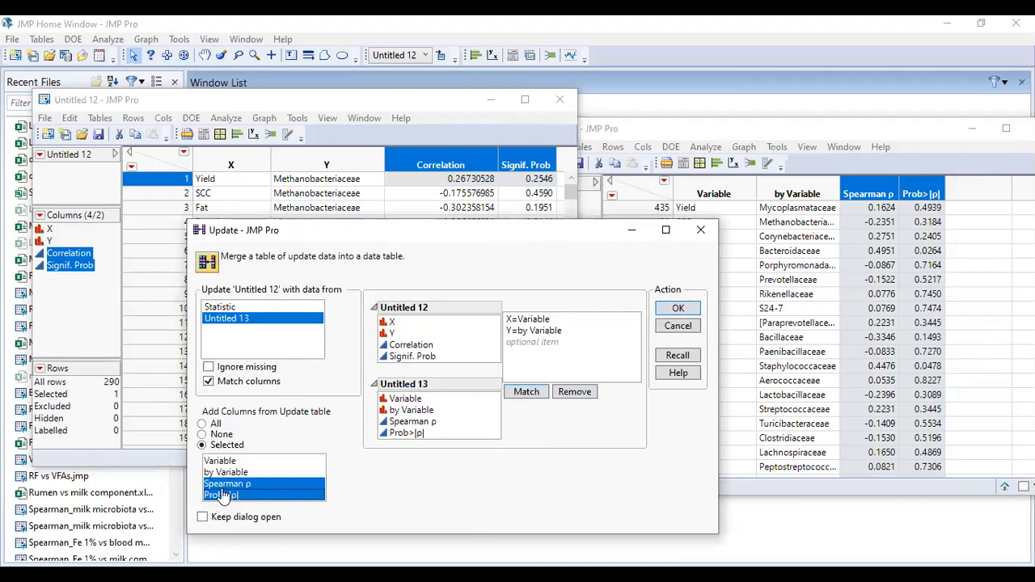
click(678, 312)
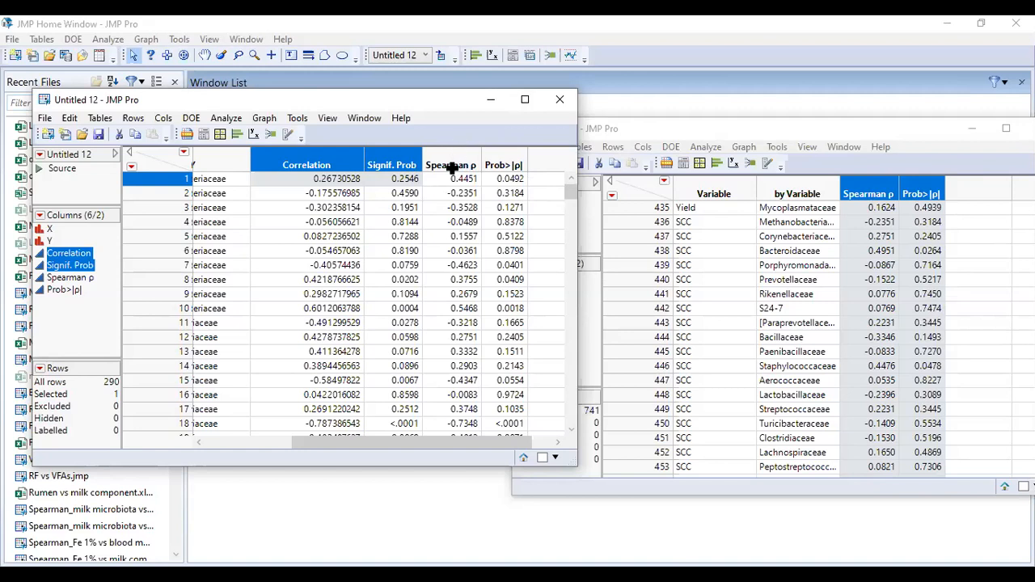
- Delete the Spearman ρ and Prob>|ρ| columns from the Untitled 12 table
drag(450, 164, 495, 162)
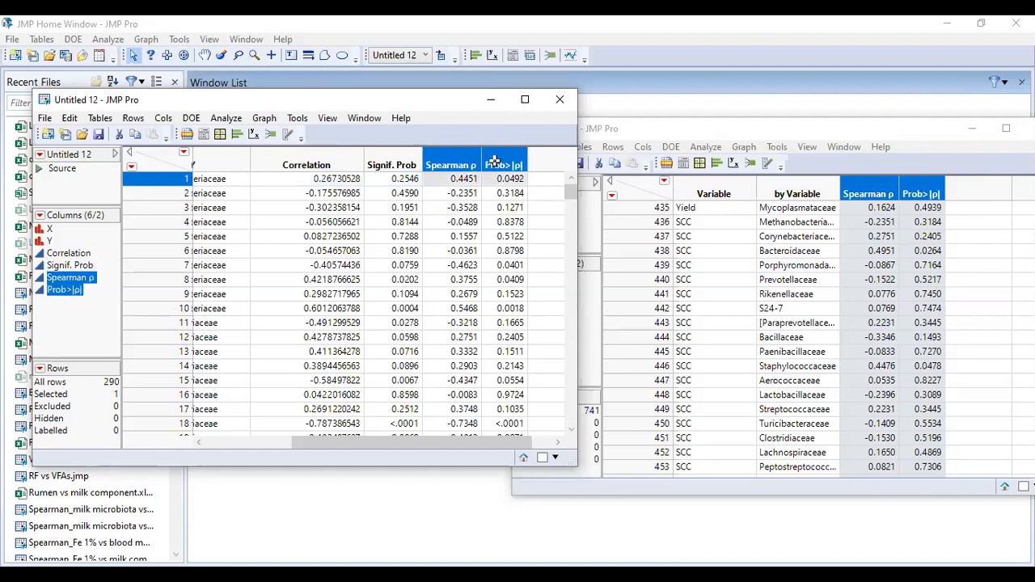
right_click(450, 161)
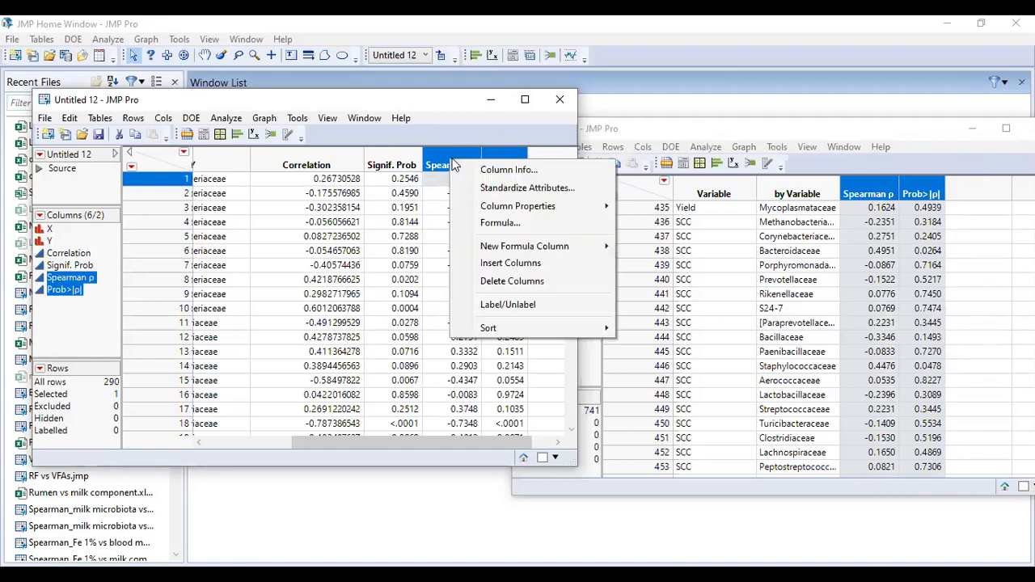
click(475, 281)
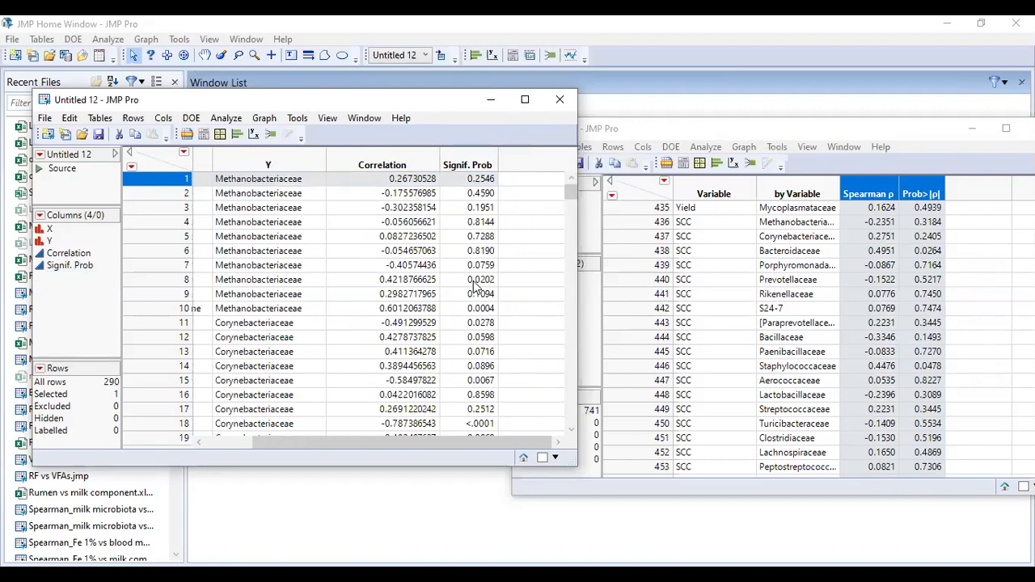
- Show the Untitled 12 table full size and delete its Correlation and Signif. Prob columns
click(526, 99)
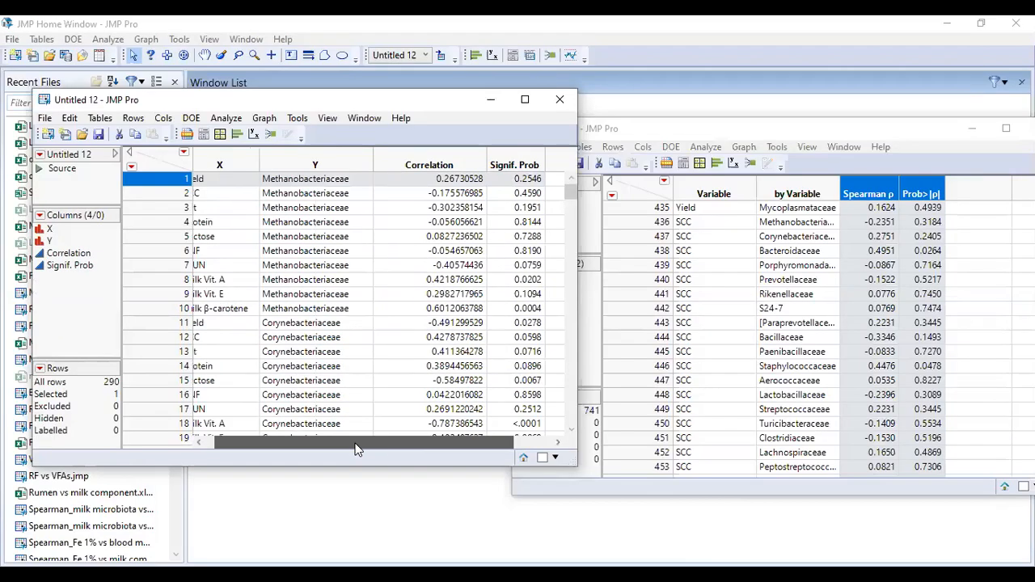
drag(354, 445, 327, 444)
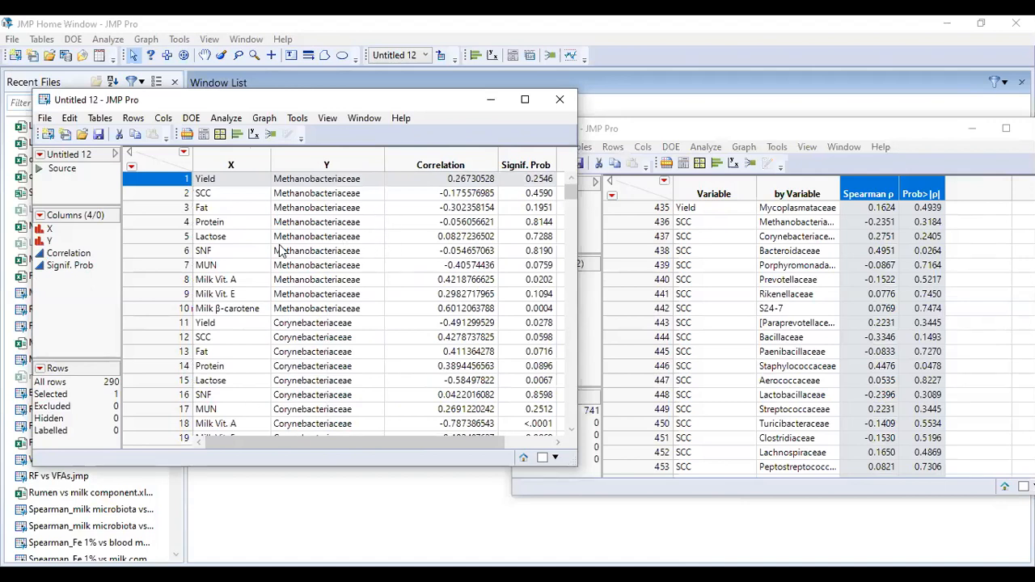
click(526, 100)
drag(423, 83, 492, 84)
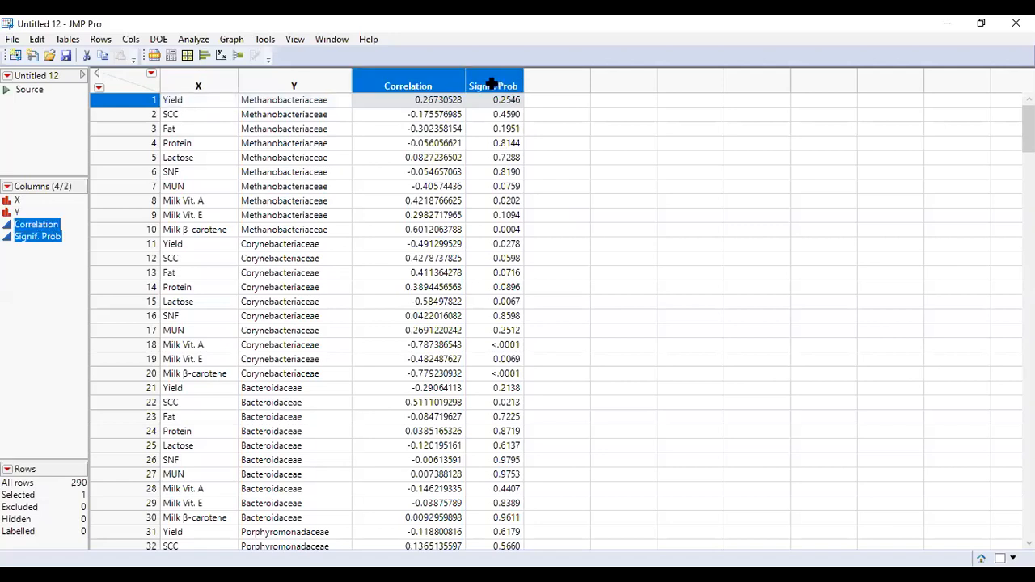
right_click(424, 84)
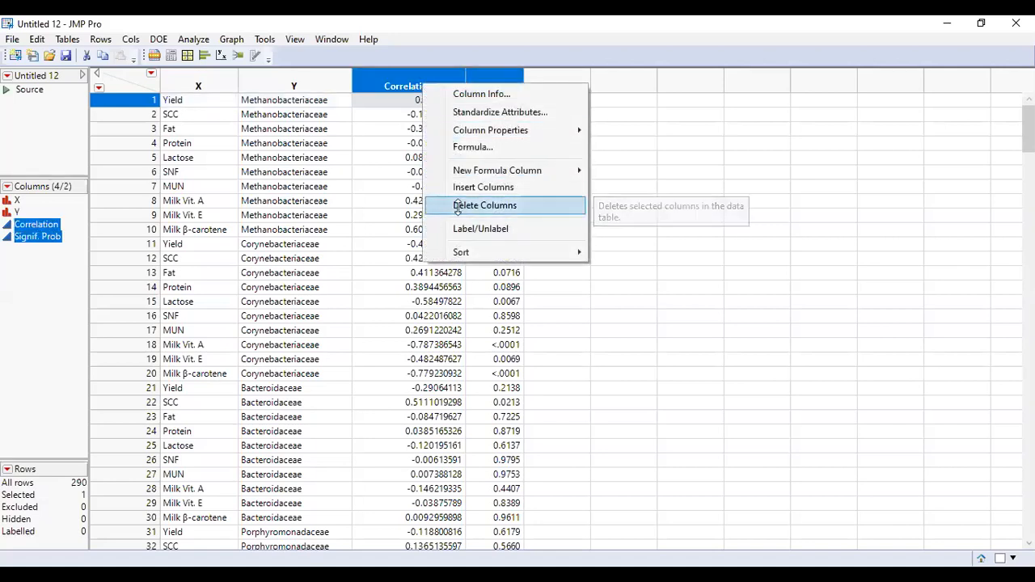
click(458, 207)
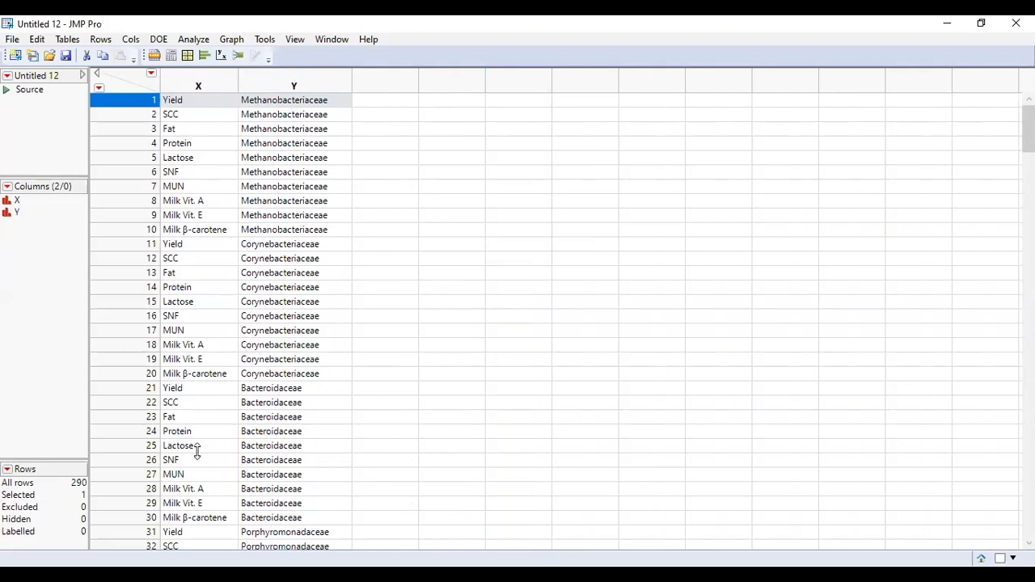
- Look through the full-size Untitled 13 table from its first row to the Yield pairs, and place its window beside the Untitled 12 table
mouse_move(1029, 129)
mouse_down()
mouse_move(1029, 355)
mouse_move(1029, 130)
mouse_up()
click(985, 29)
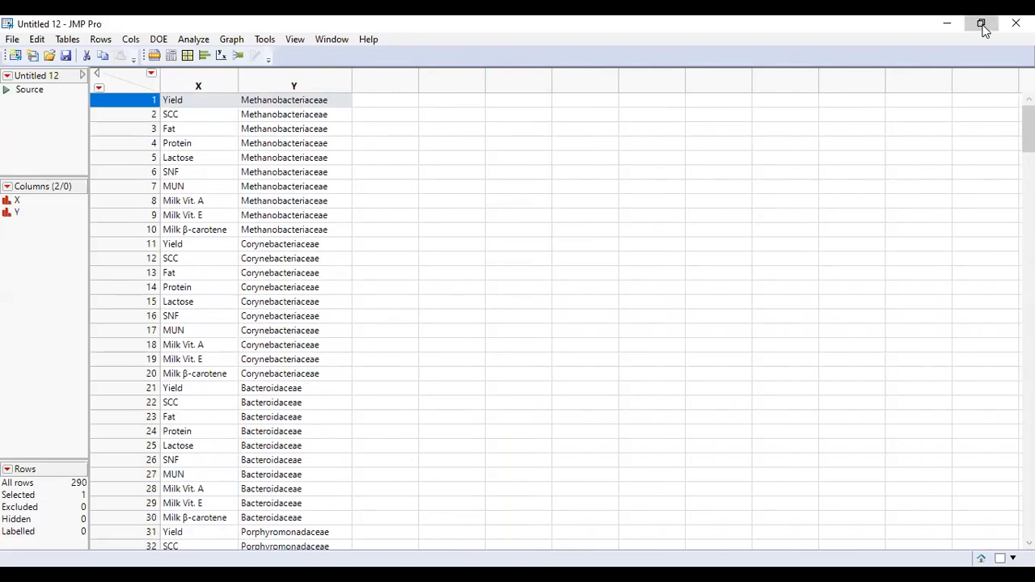
click(985, 30)
click(623, 103)
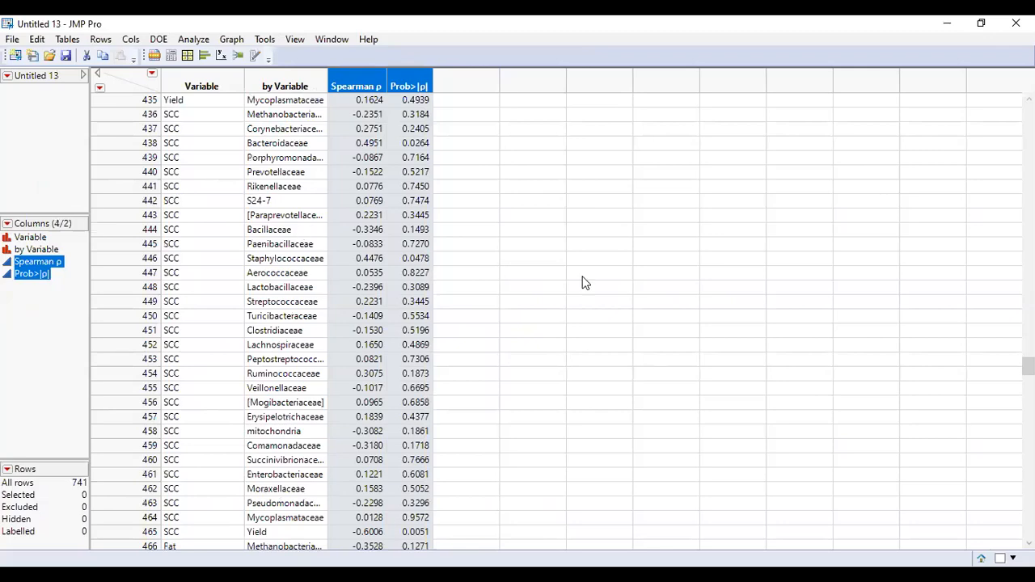
drag(1029, 367, 1029, 409)
drag(1009, 451, 961, 102)
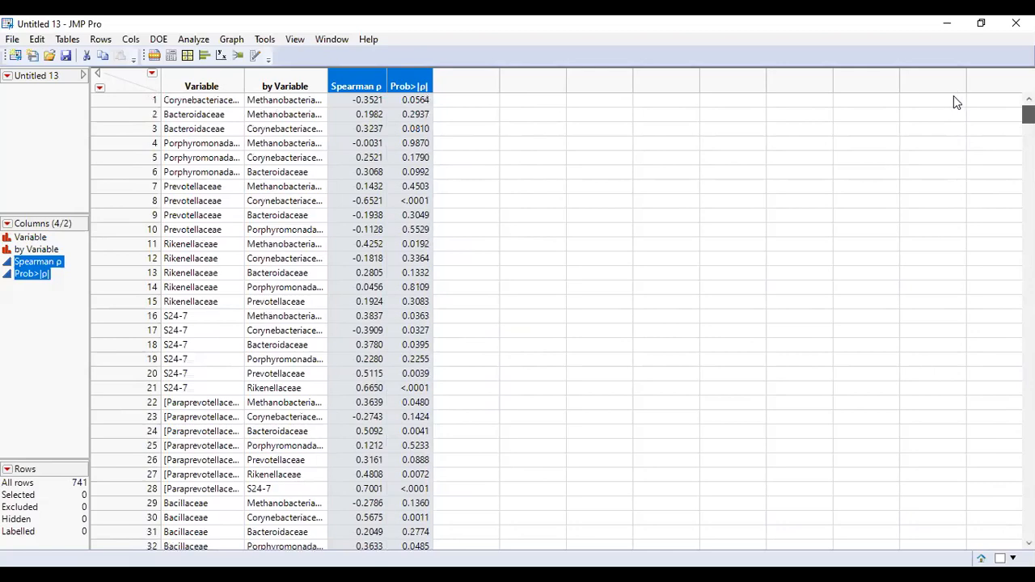
scroll(238, 145, down, 5)
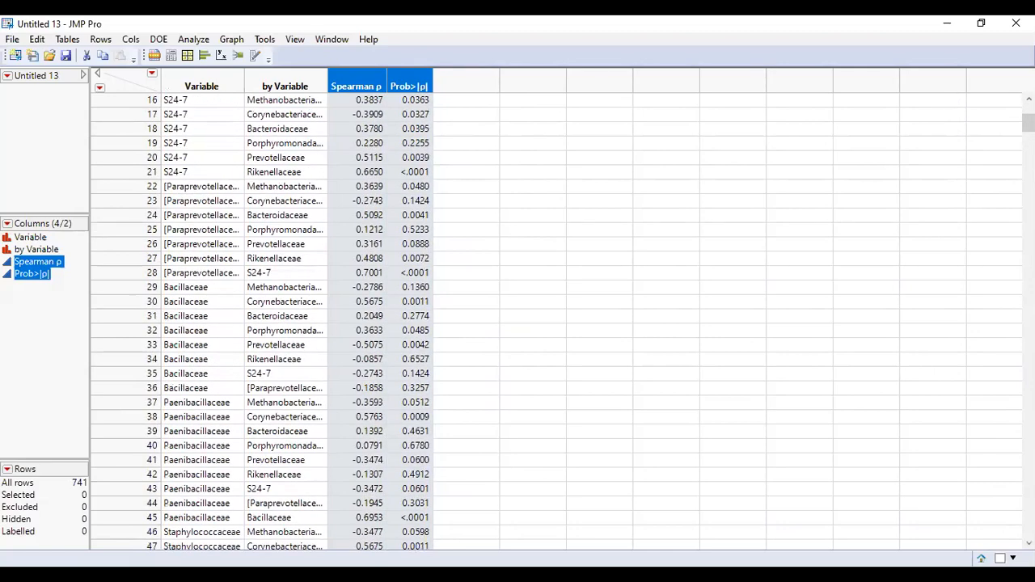
scroll(262, 315, down, 20)
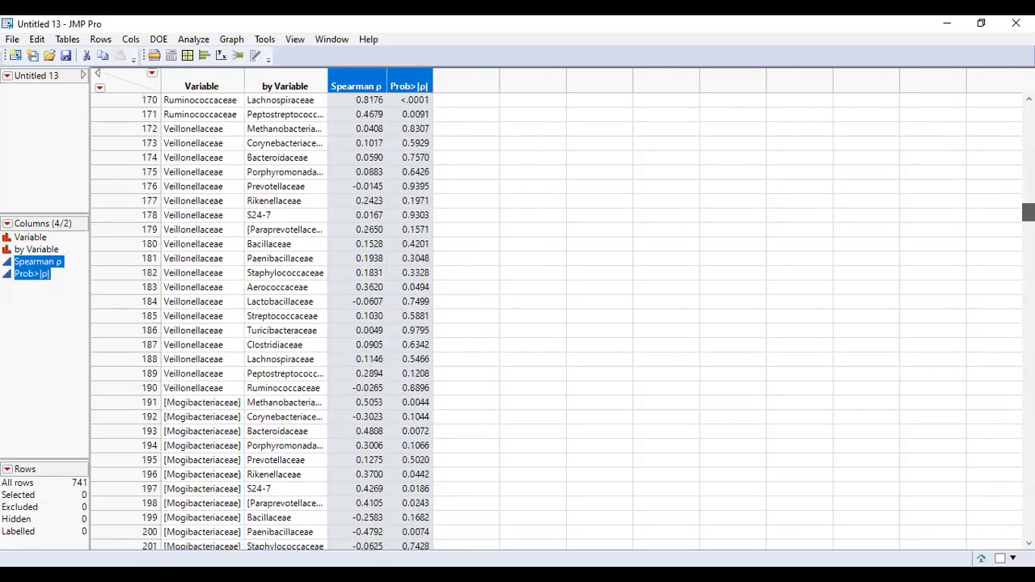
scroll(262, 315, down, 20)
scroll(262, 315, up, 8)
scroll(262, 315, up, 12)
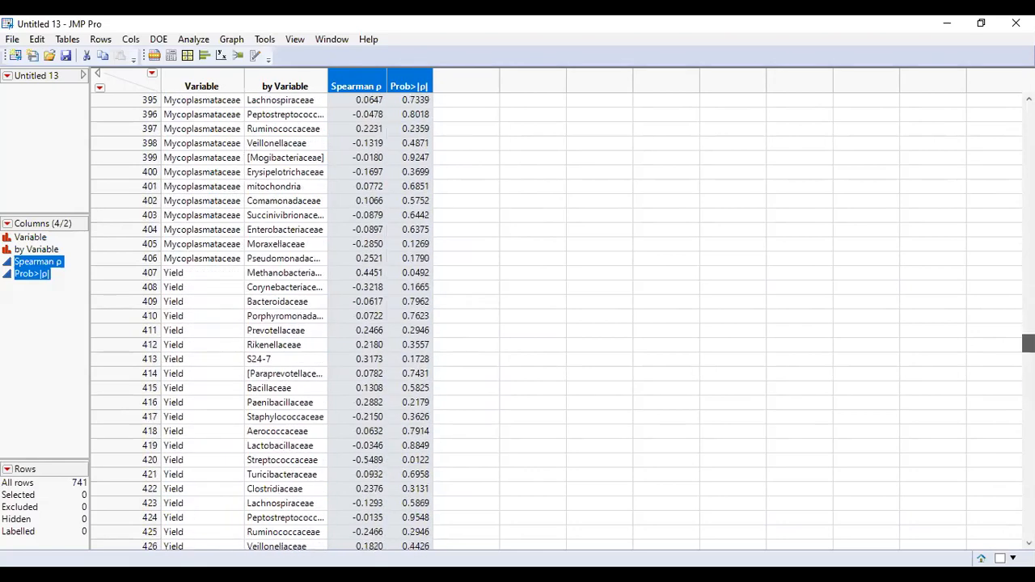
scroll(262, 316, down, 3)
scroll(1010, 346, down, 1)
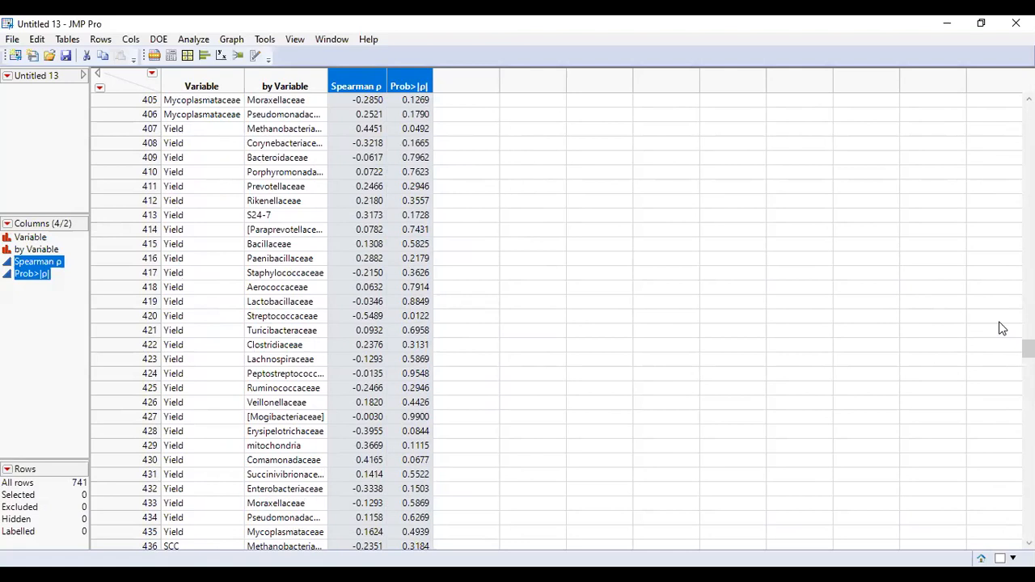
click(982, 26)
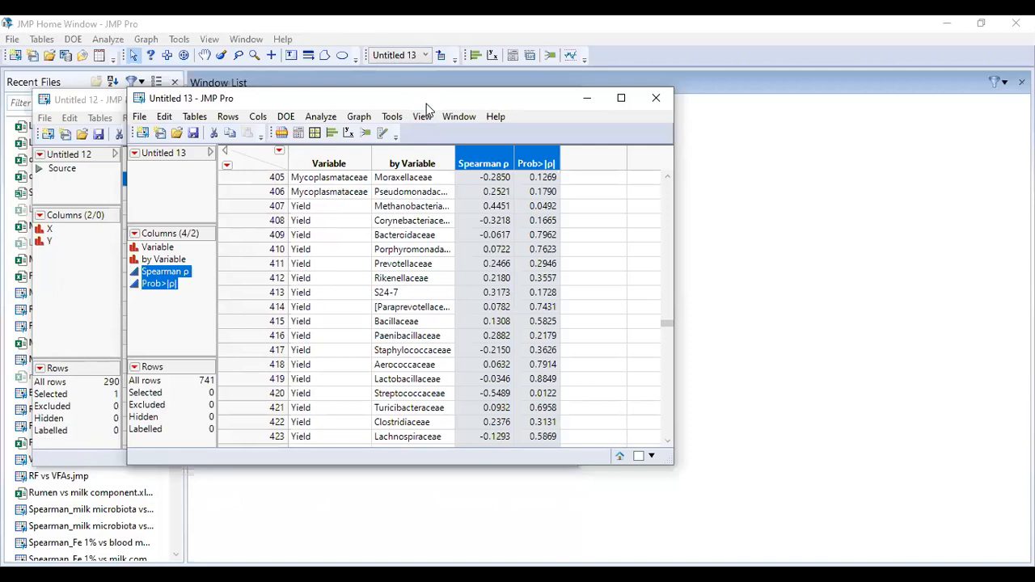
drag(427, 104, 765, 305)
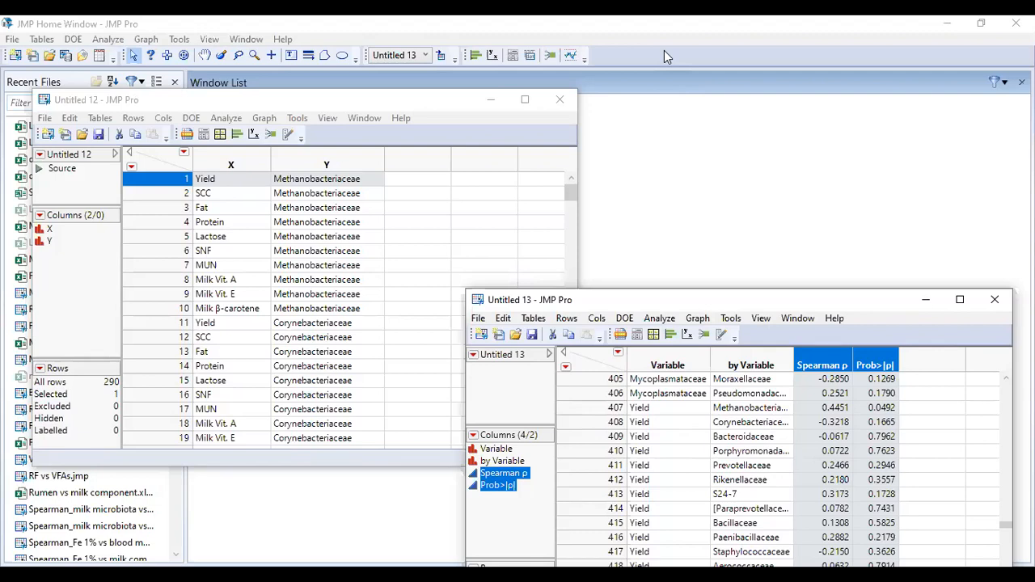
key(alt+Tab)
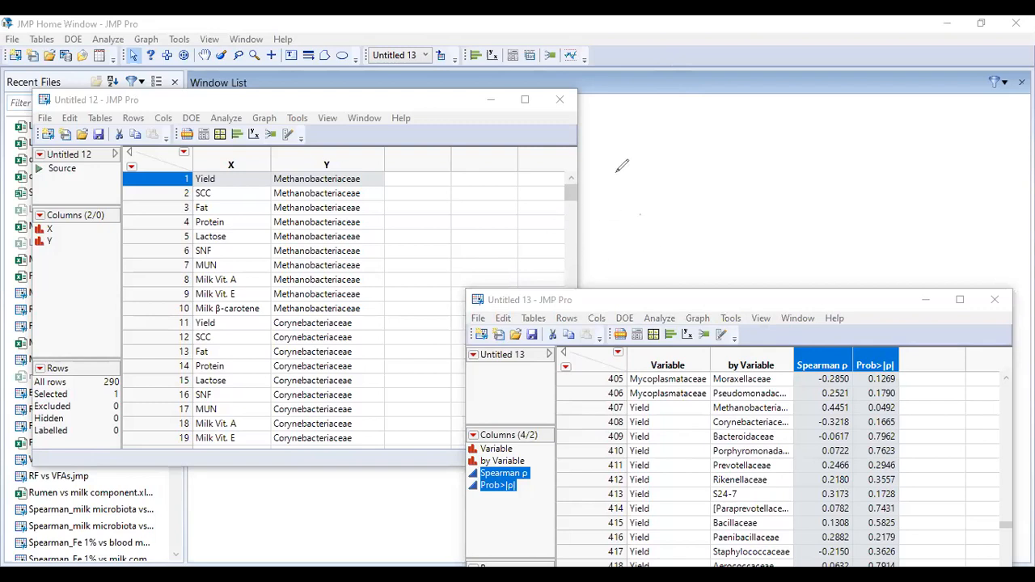
drag(641, 215, 644, 254)
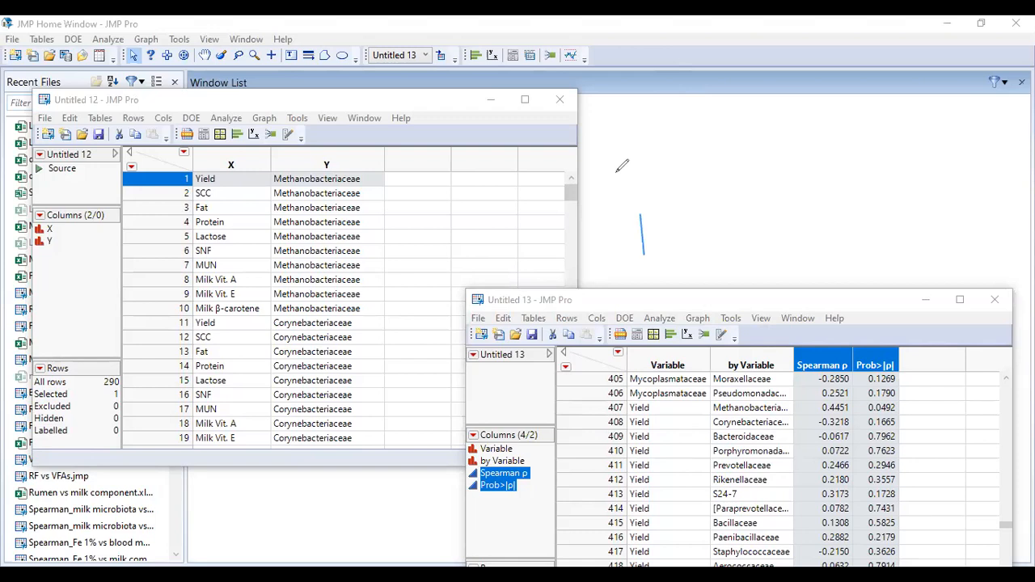
click(683, 221)
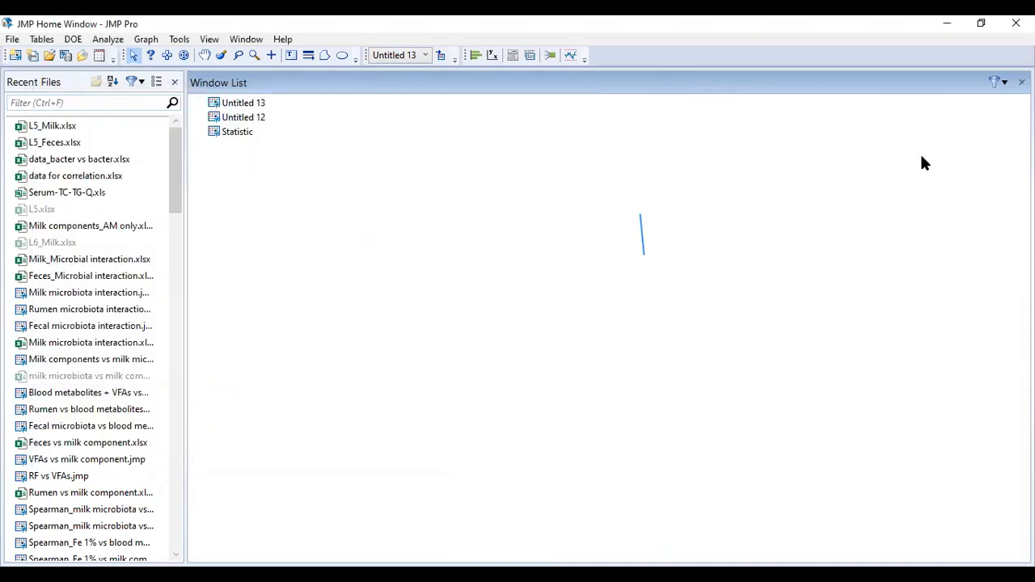
click(772, 137)
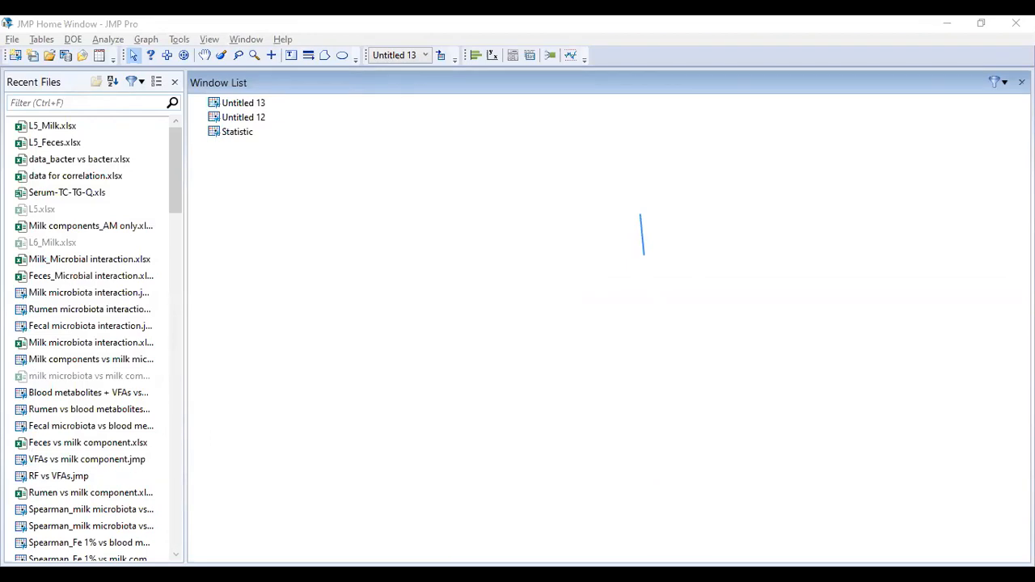
key(alt+Tab)
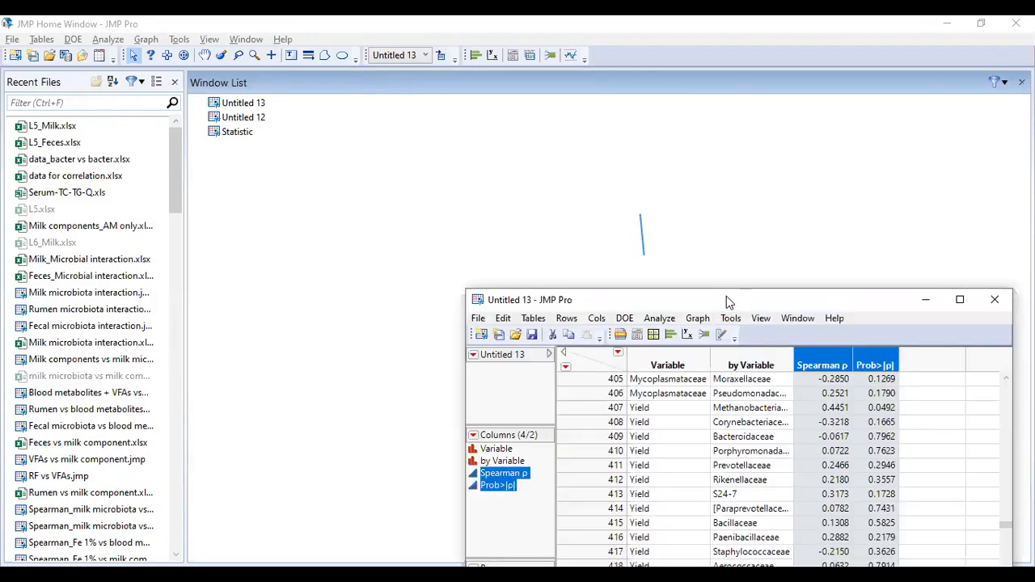
drag(727, 297, 634, 127)
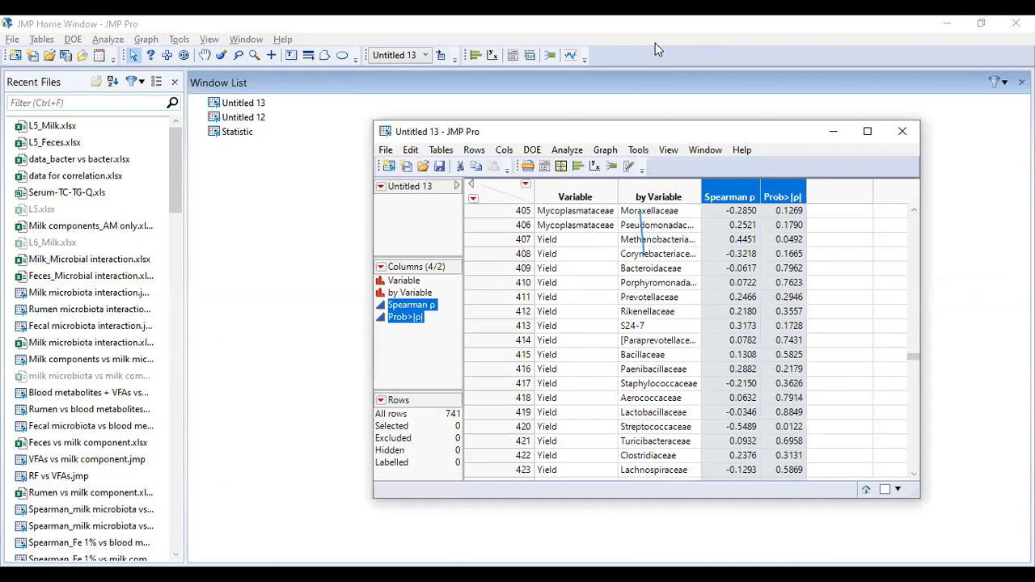
- Place the Untitled 13 and Untitled 12 table windows side by side
click(656, 43)
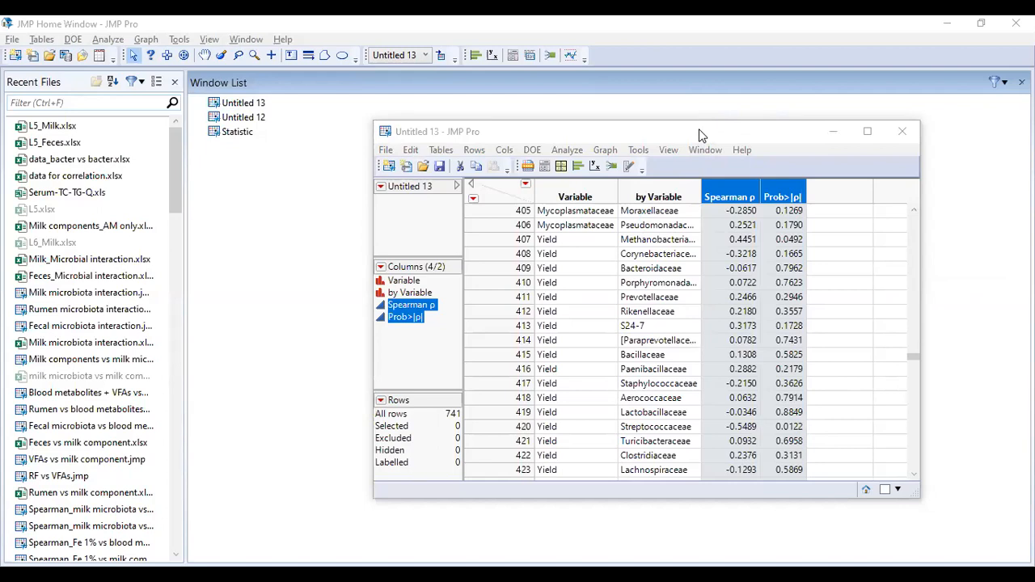
drag(701, 135, 443, 125)
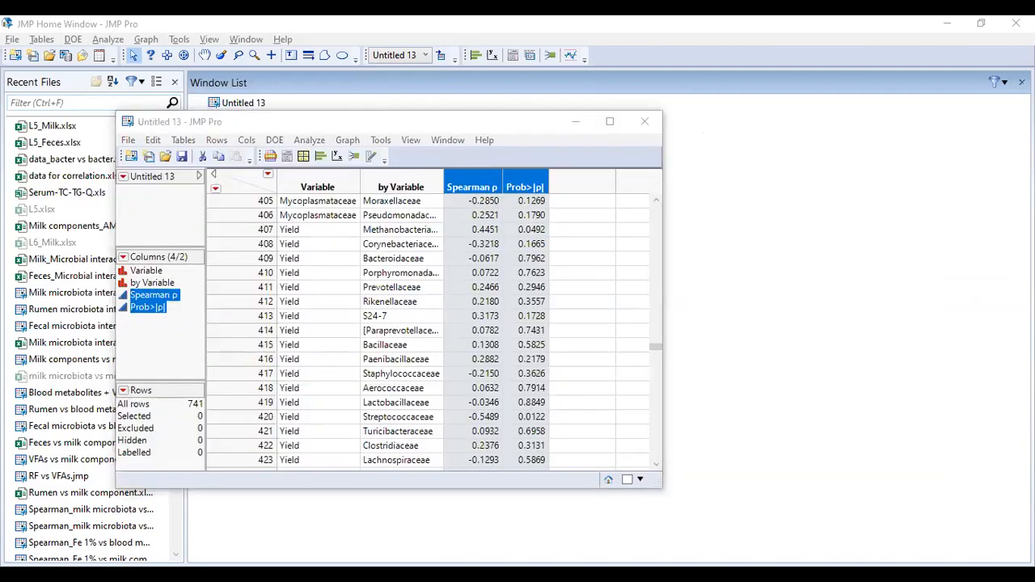
key(alt+Tab)
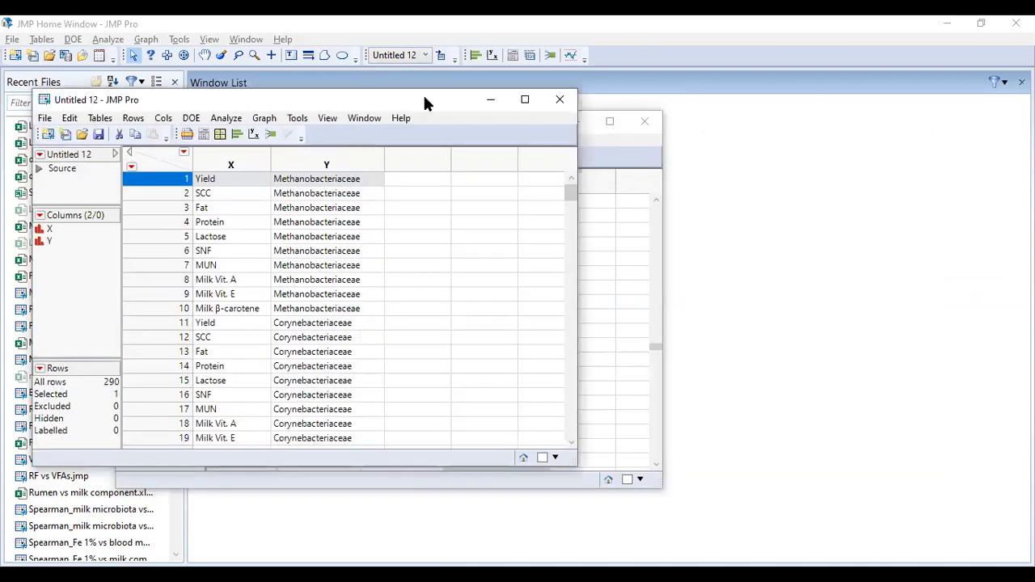
drag(425, 98, 468, 288)
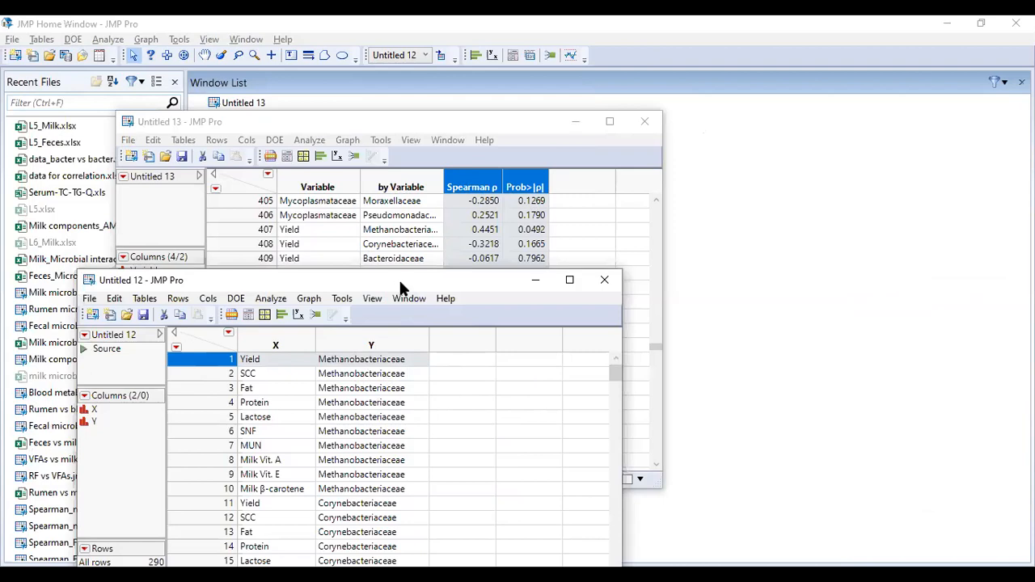
drag(399, 278, 764, 166)
- Set up an update of Untitled 12 with data from Untitled 13, with column matching turned on
click(511, 186)
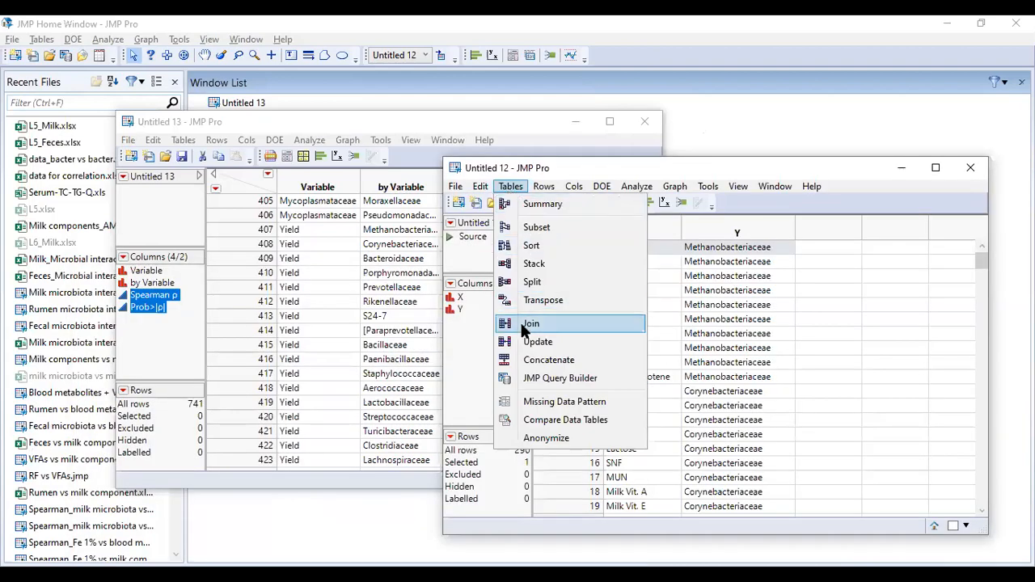
click(527, 345)
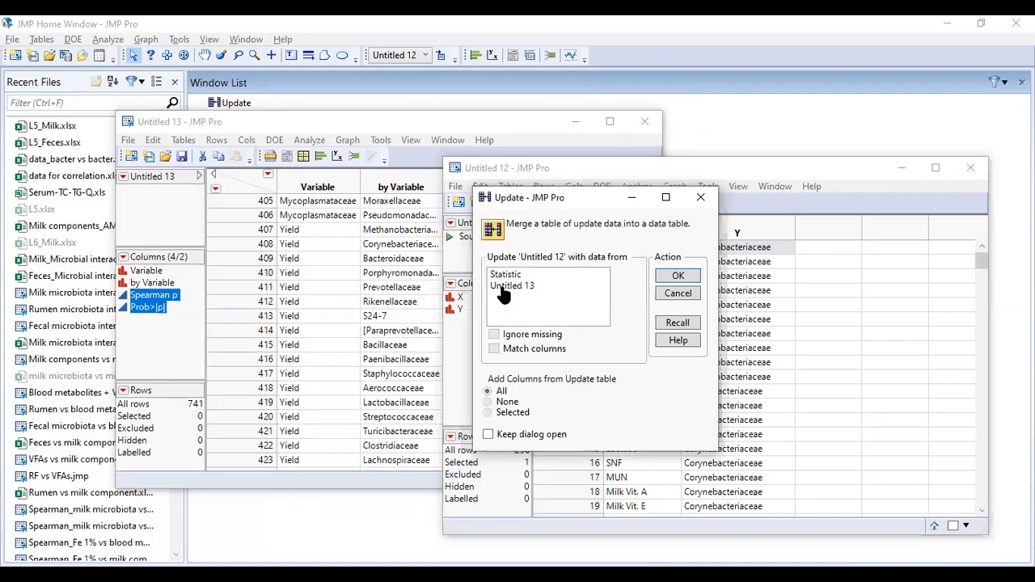
click(501, 288)
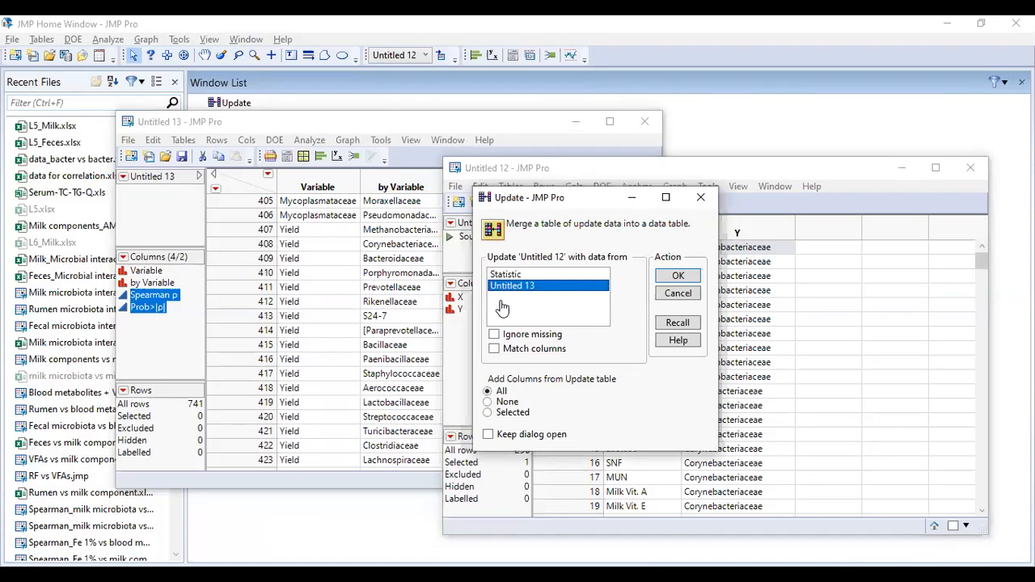
click(494, 348)
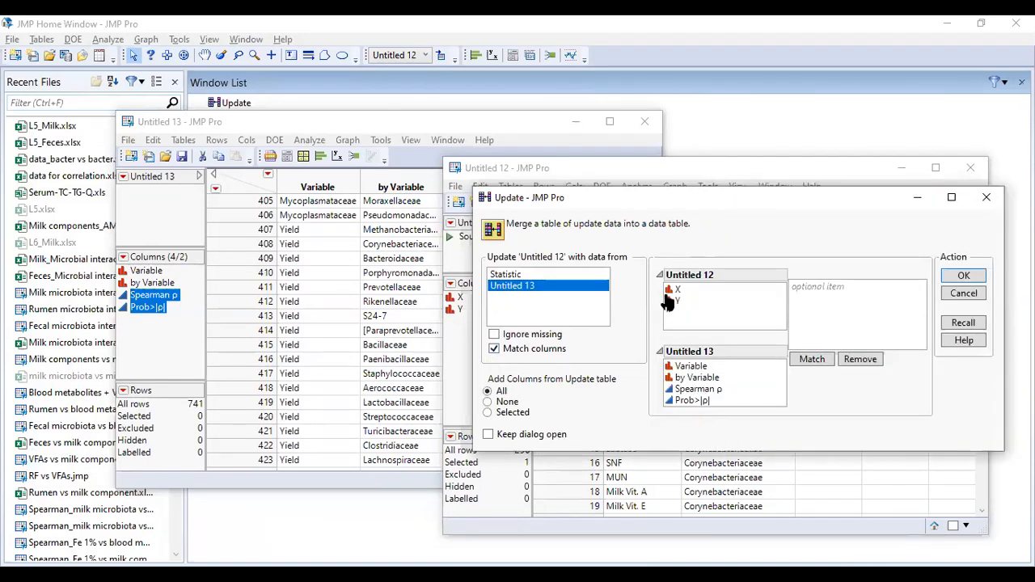
- Match X of Untitled 12 to by Variable of Untitled 13, and Y to Variable
click(679, 290)
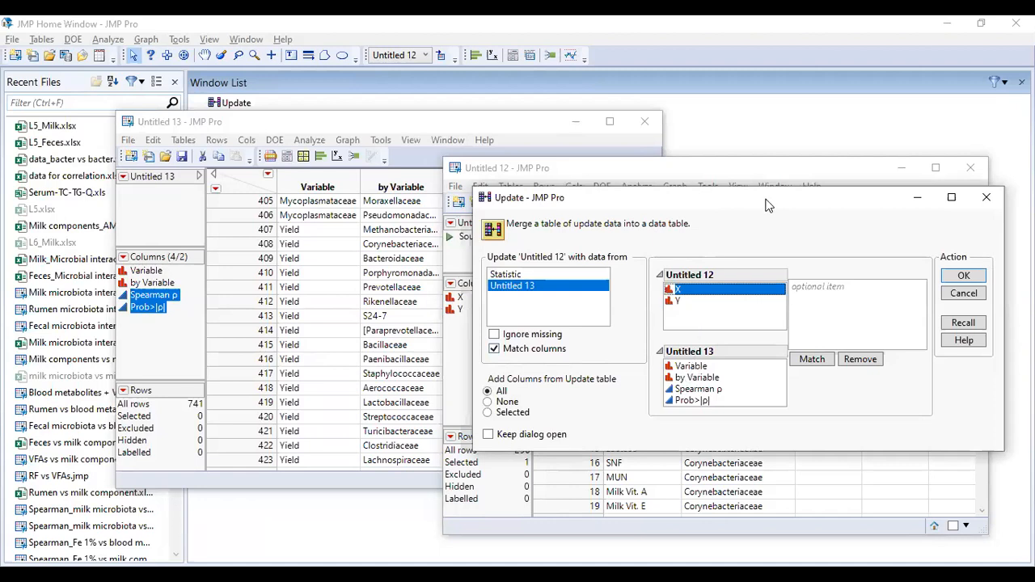
drag(767, 205, 647, 205)
click(576, 378)
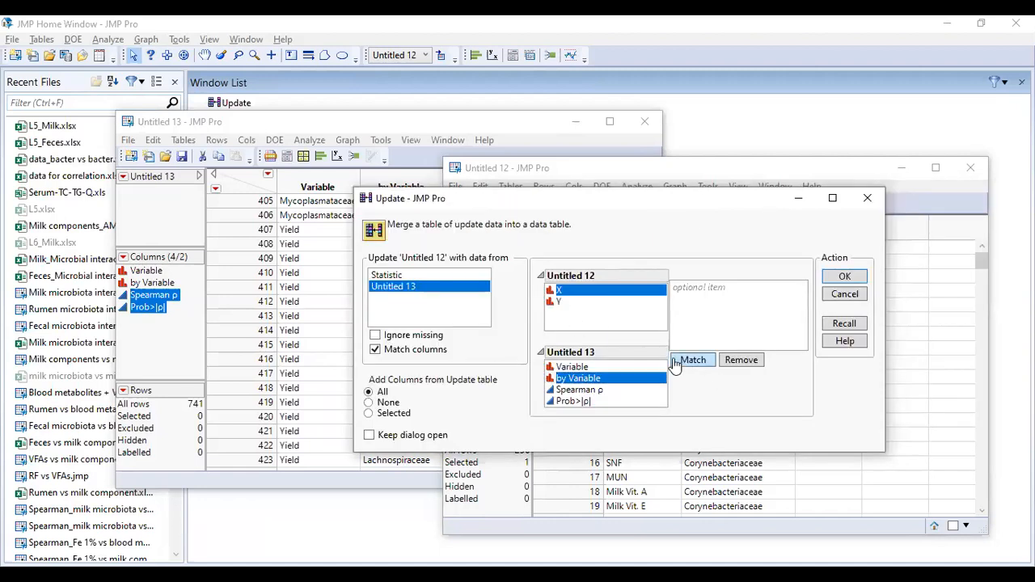
click(676, 364)
click(558, 302)
click(576, 368)
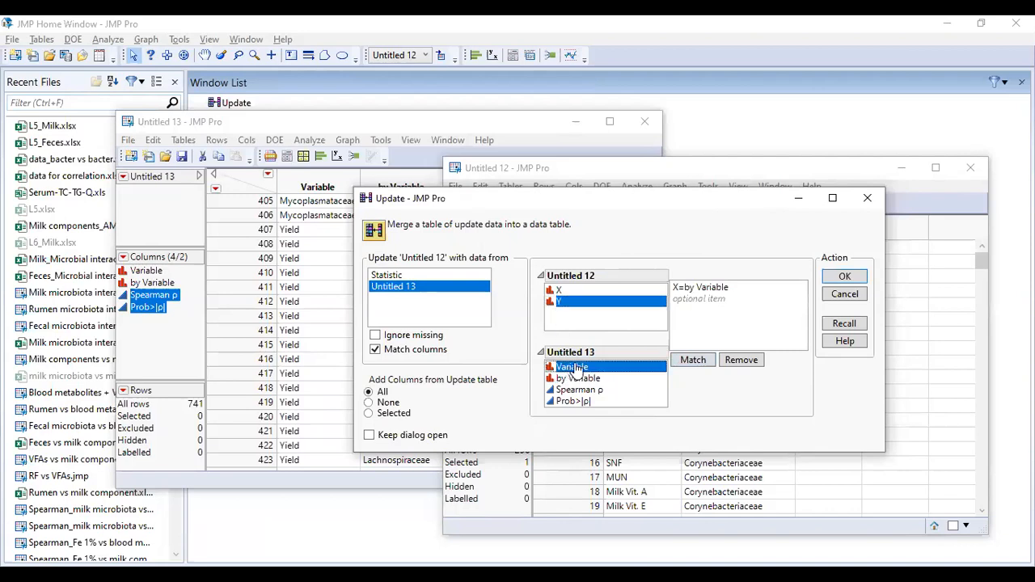
click(692, 362)
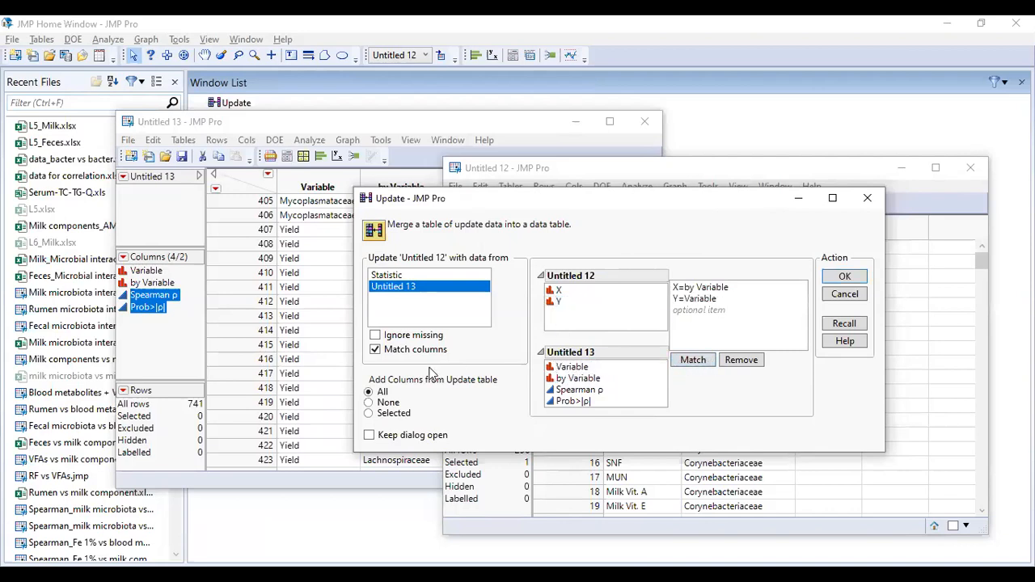
- Try to update Untitled 12 with this matching, adding only the Spearman ρ and Prob>|ρ| columns
click(380, 413)
click(392, 451)
shift+click(394, 464)
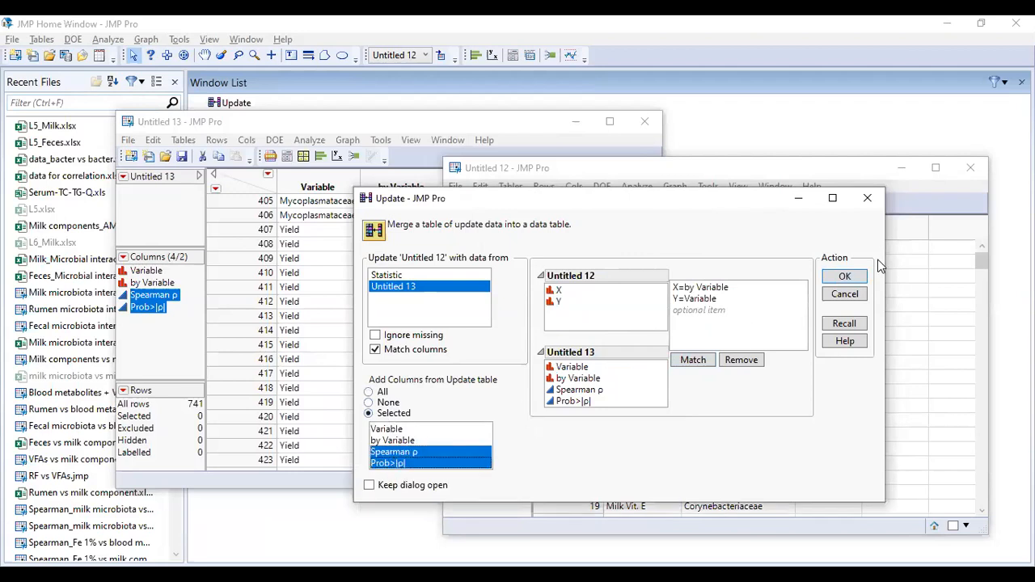
click(845, 277)
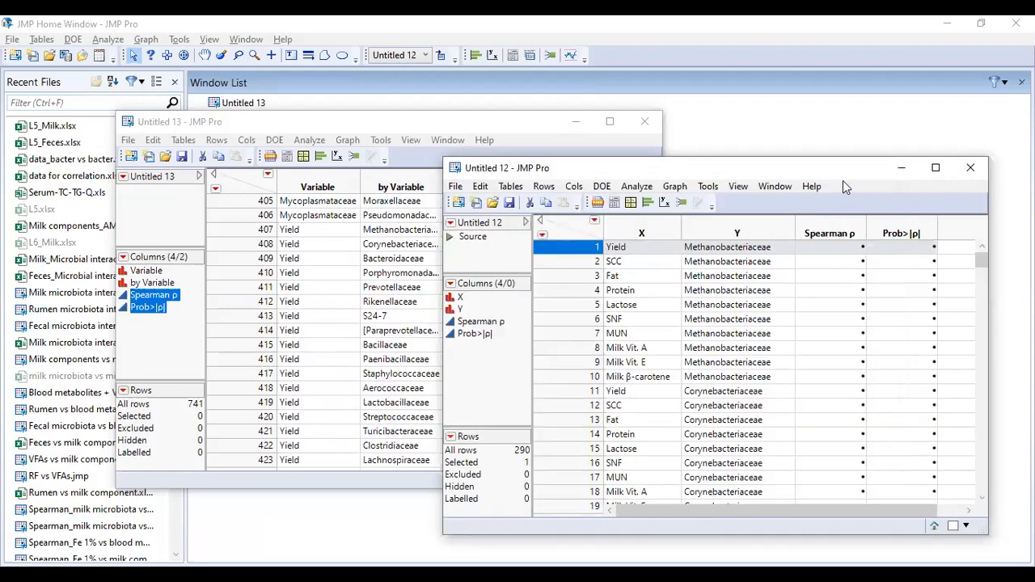
- Place Untitled 12 beside Untitled 13 again and set up another update from Untitled 13 with matched columns
drag(843, 168, 523, 122)
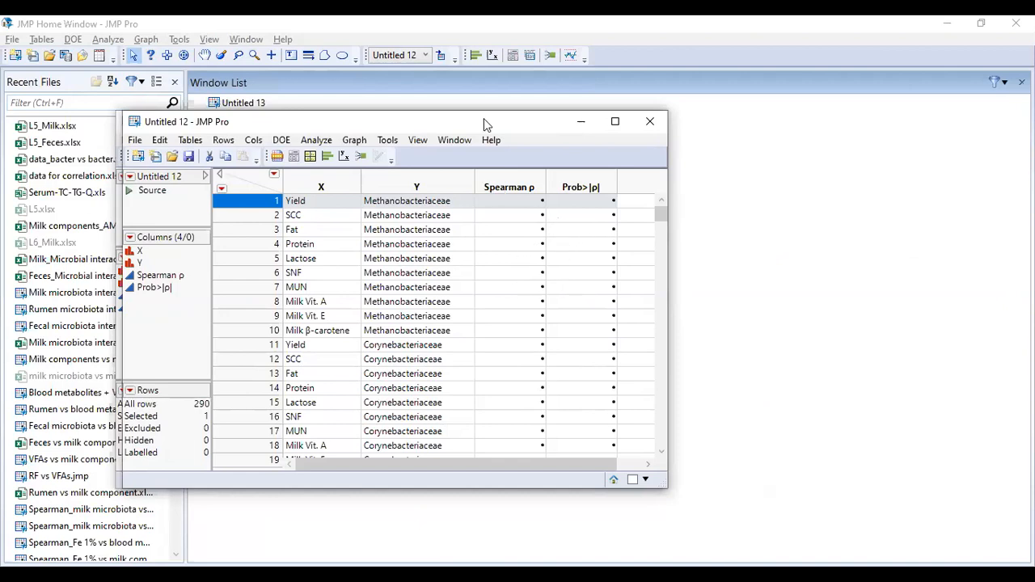
drag(487, 124, 810, 139)
click(506, 155)
click(535, 312)
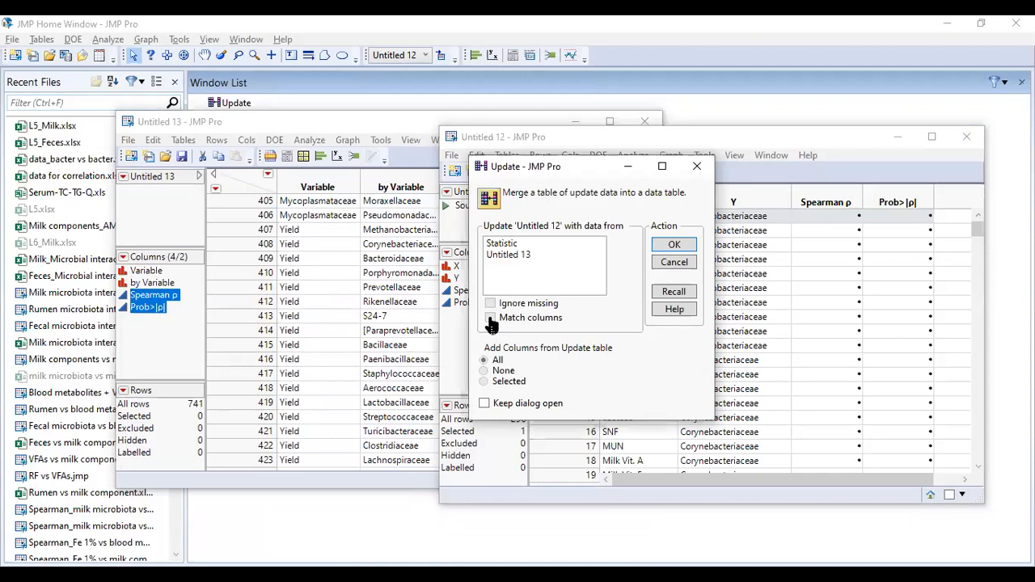
click(505, 256)
click(490, 317)
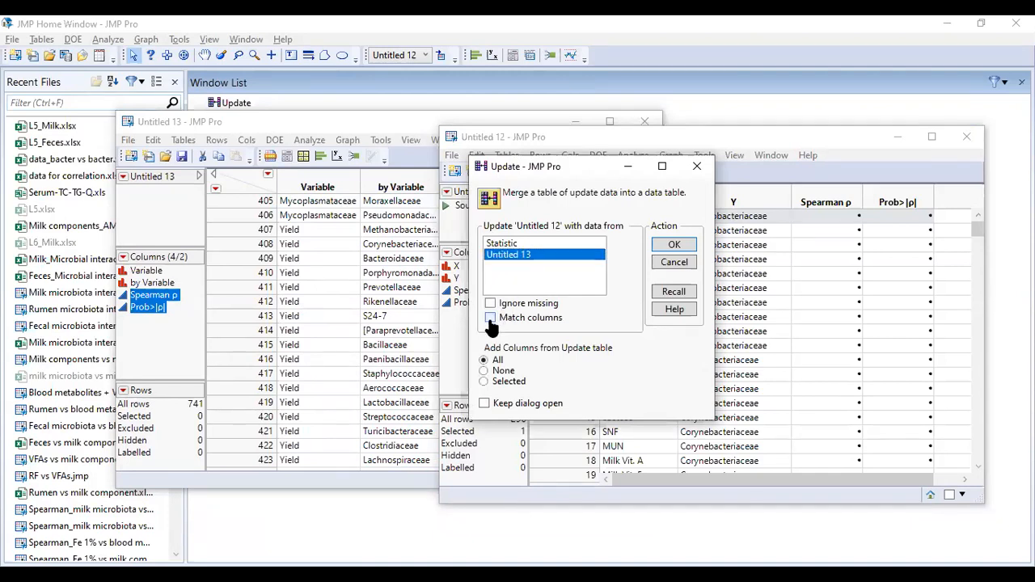
- Match X of Untitled 12 to Variable of Untitled 13, and Y to by Variable
click(673, 259)
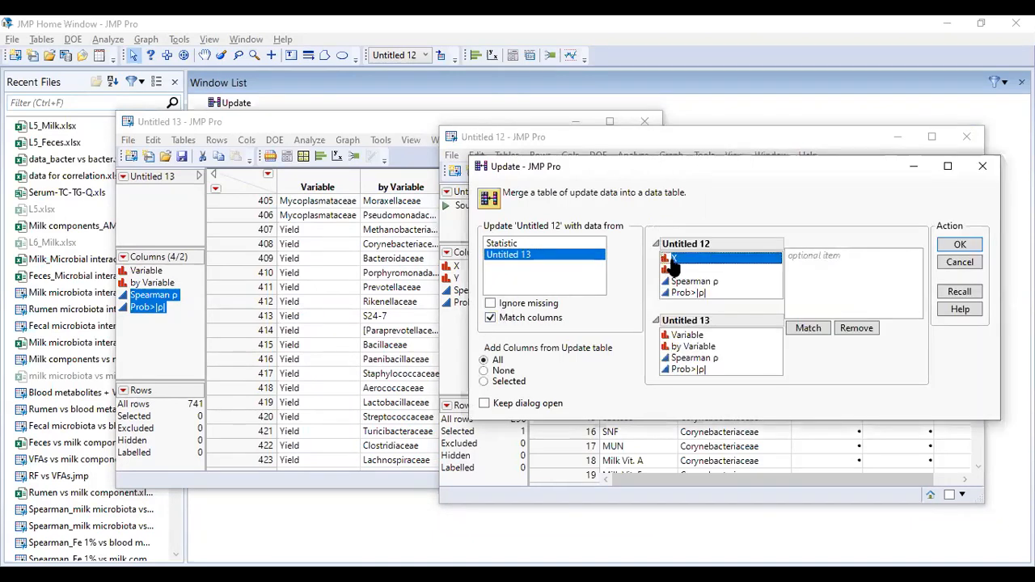
click(686, 335)
click(808, 327)
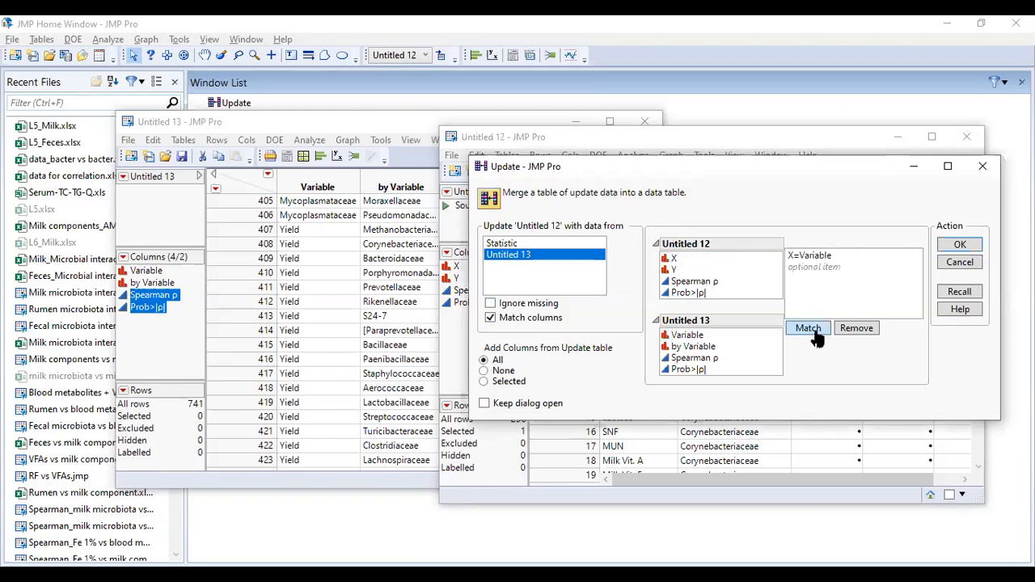
click(686, 270)
click(689, 346)
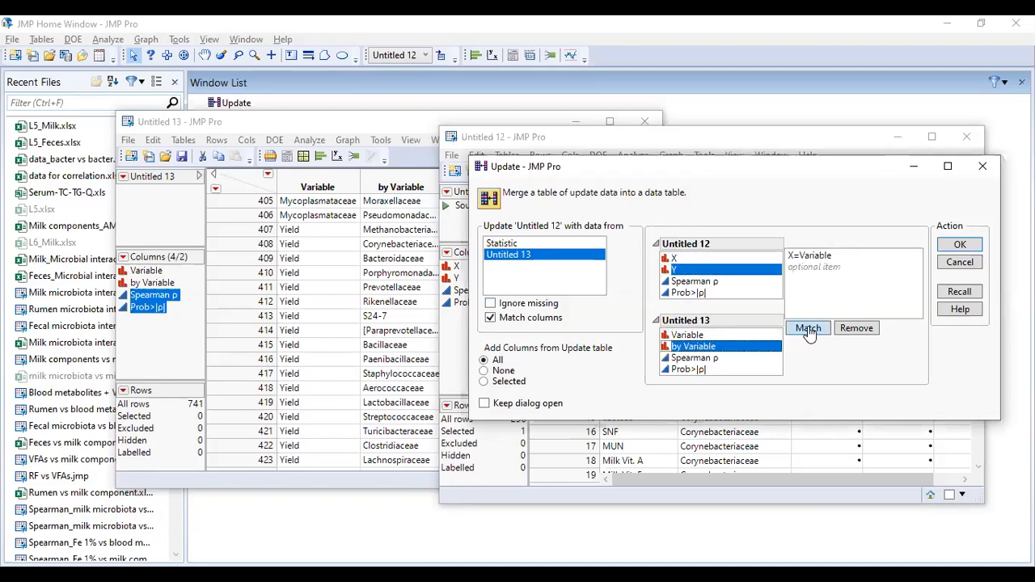
click(808, 328)
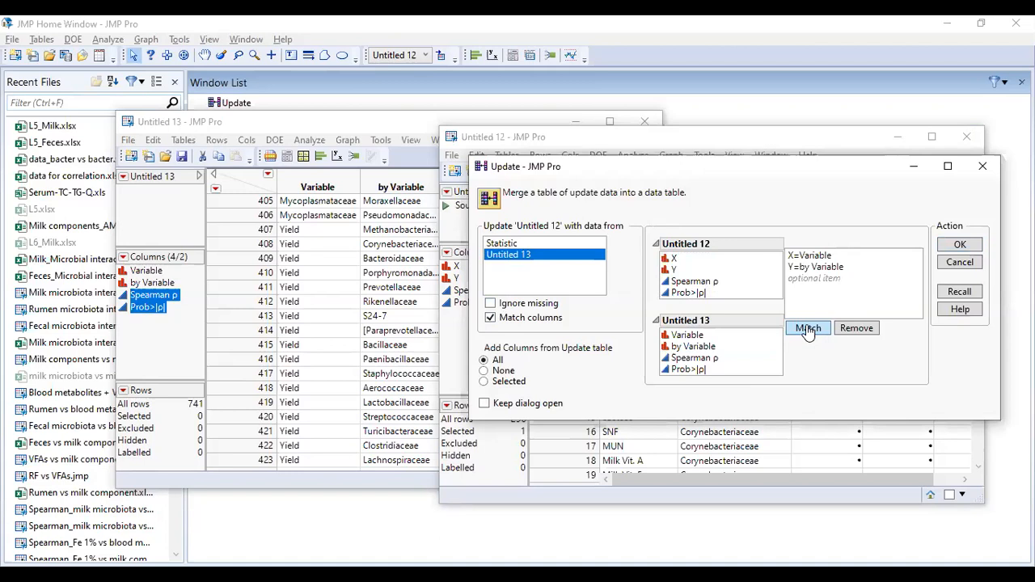
- Select only Spearman ρ and Prob>|ρ| as the columns to add, and run the update of Untitled 12
click(500, 382)
click(510, 421)
shift+click(500, 431)
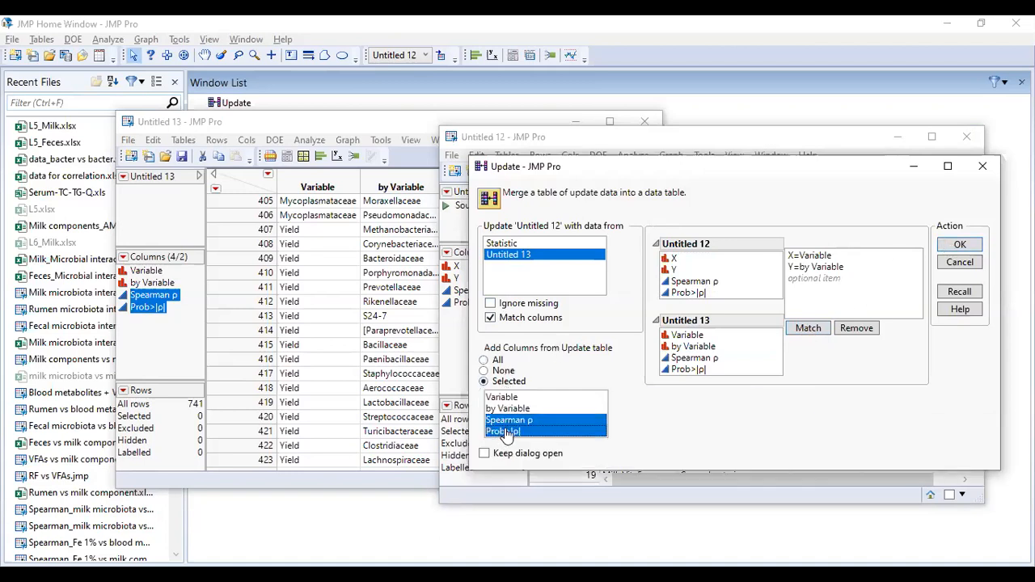
click(956, 246)
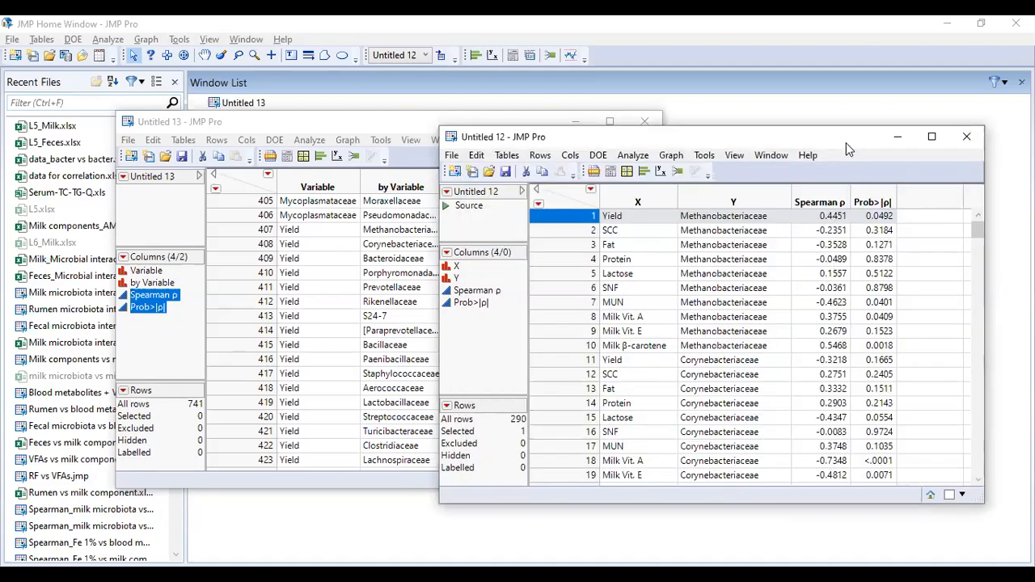
- Close the Untitled 13 table without saving it and show the Untitled 12 table full size
drag(846, 142, 519, 140)
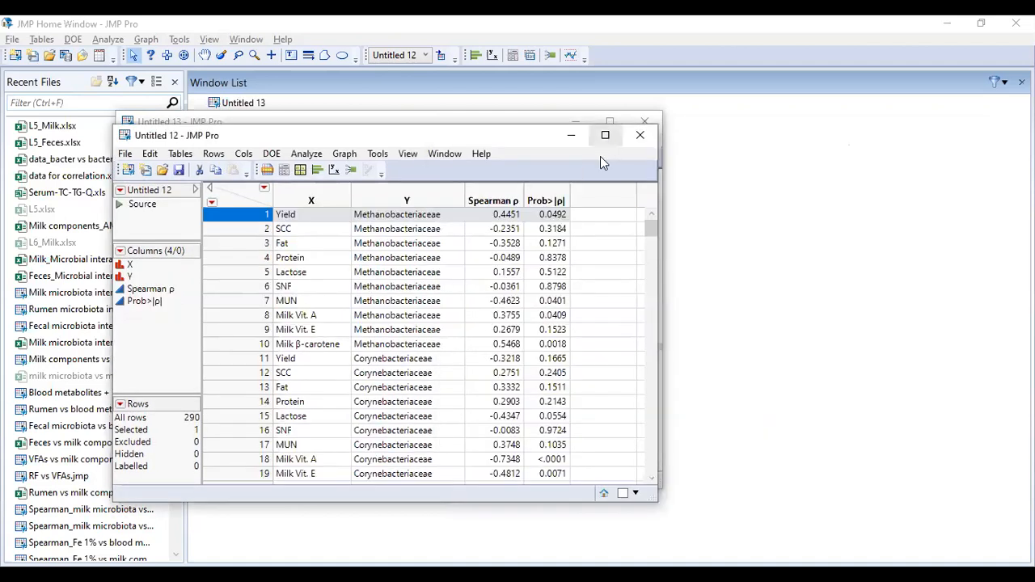
drag(497, 133, 500, 221)
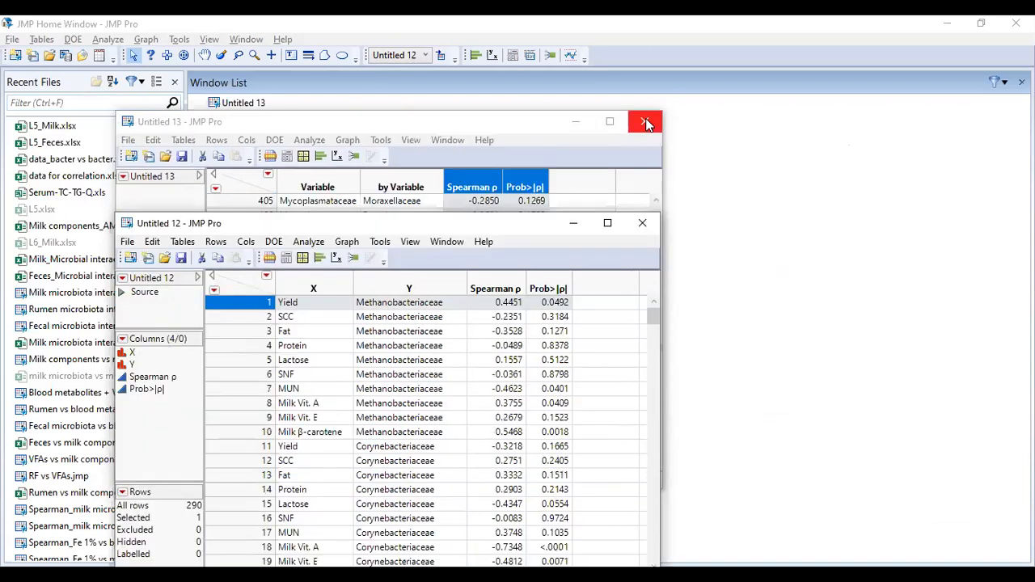
click(646, 123)
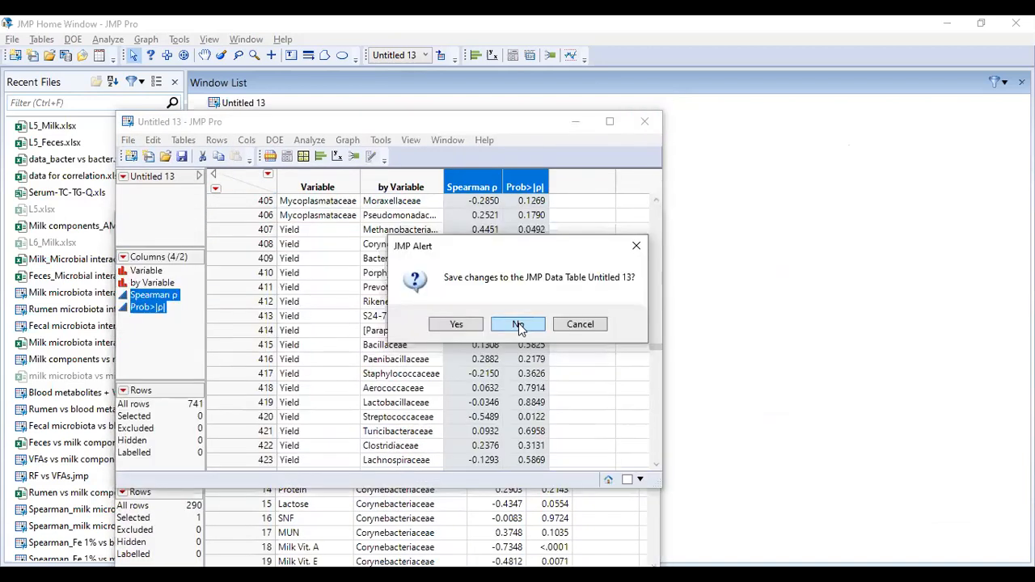
key(Return)
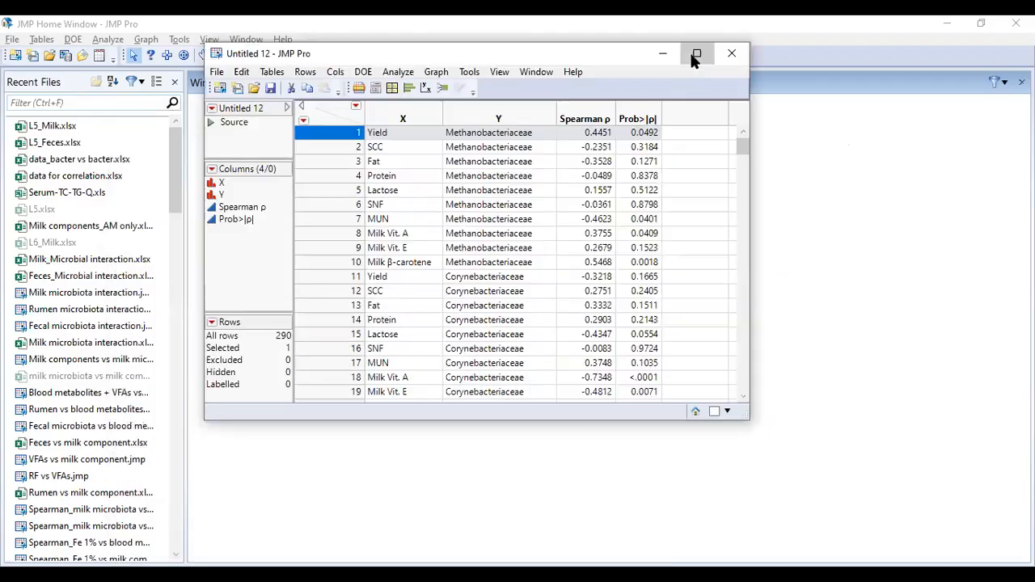
click(693, 54)
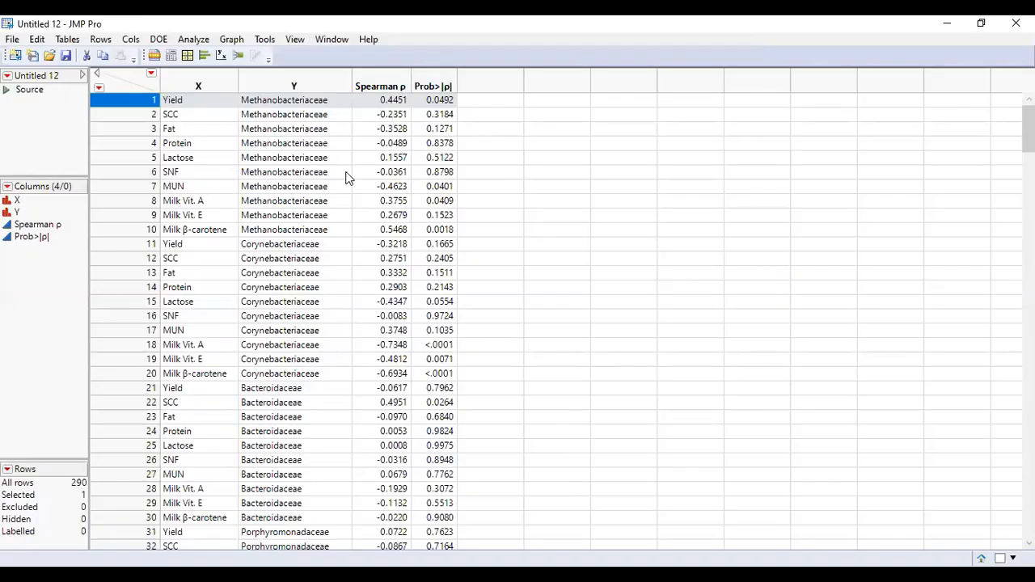
- Sort the Untitled 12 table by Prob>|ρ| in ascending order
click(438, 77)
right_click(441, 79)
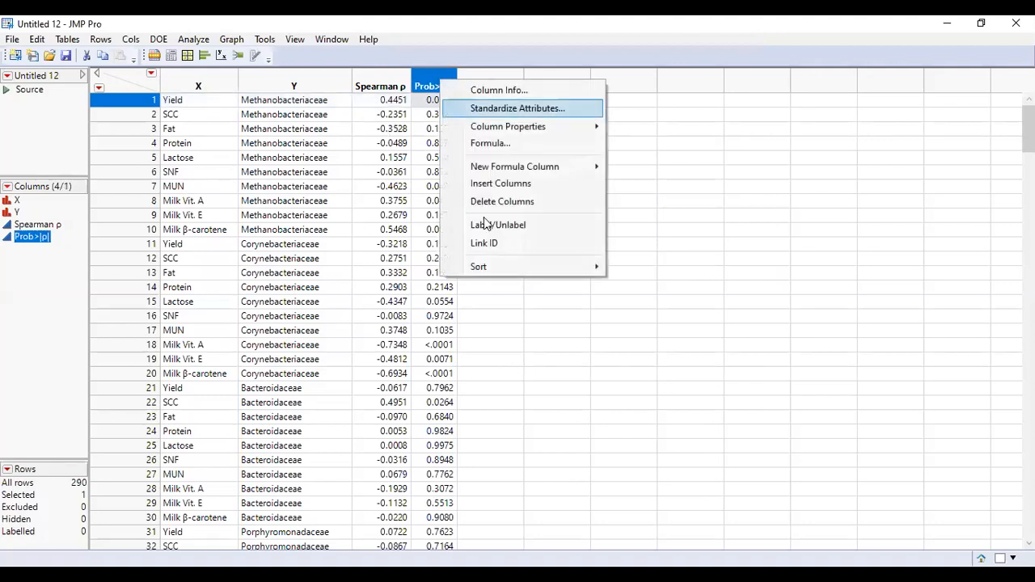
mouse_move(588, 271)
click(635, 267)
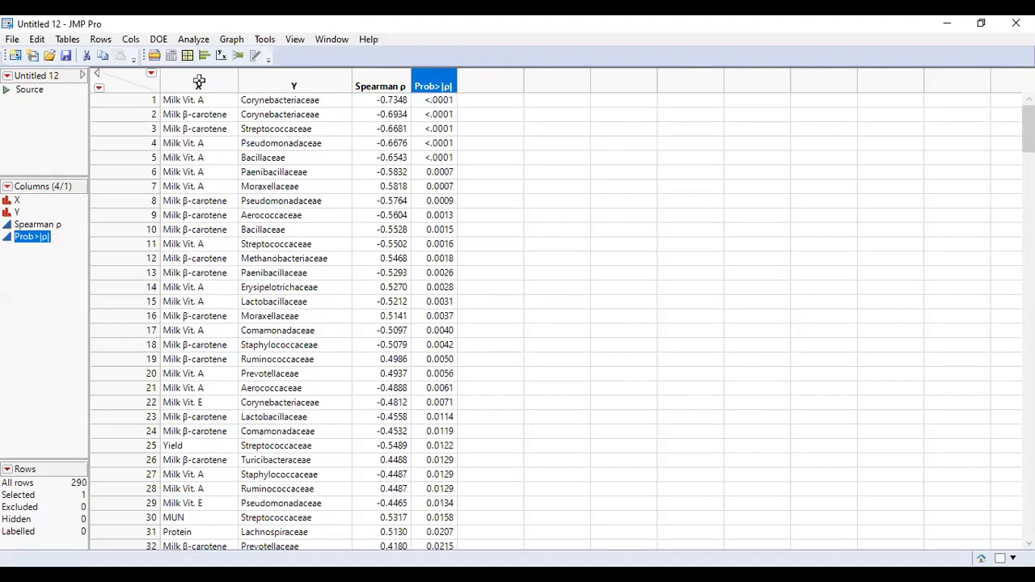
- Delete rows 48 to 290 of the sorted table, keeping only the pairs with Prob>|ρ| below 0.05
drag(199, 81, 422, 81)
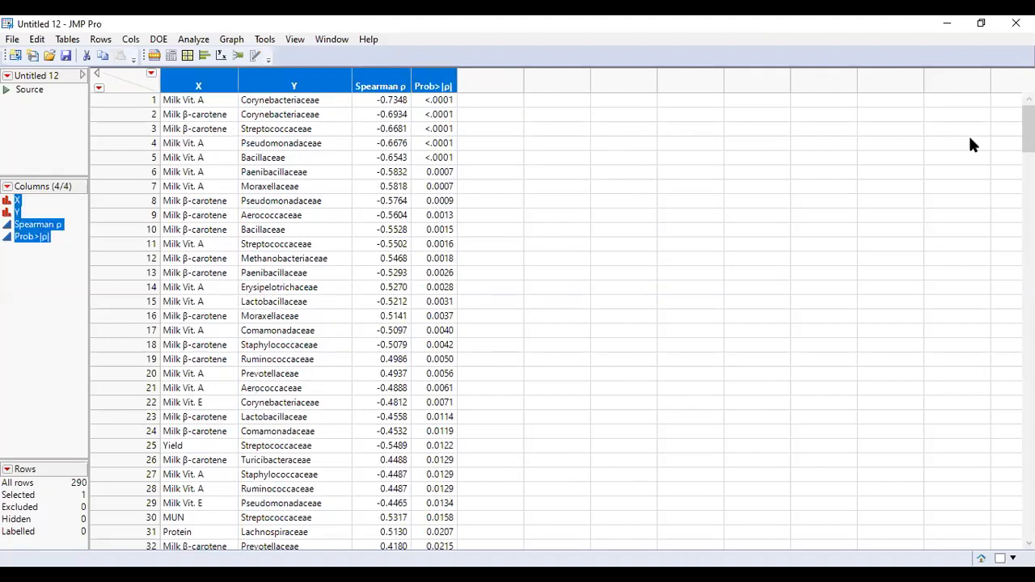
drag(1028, 129, 1028, 170)
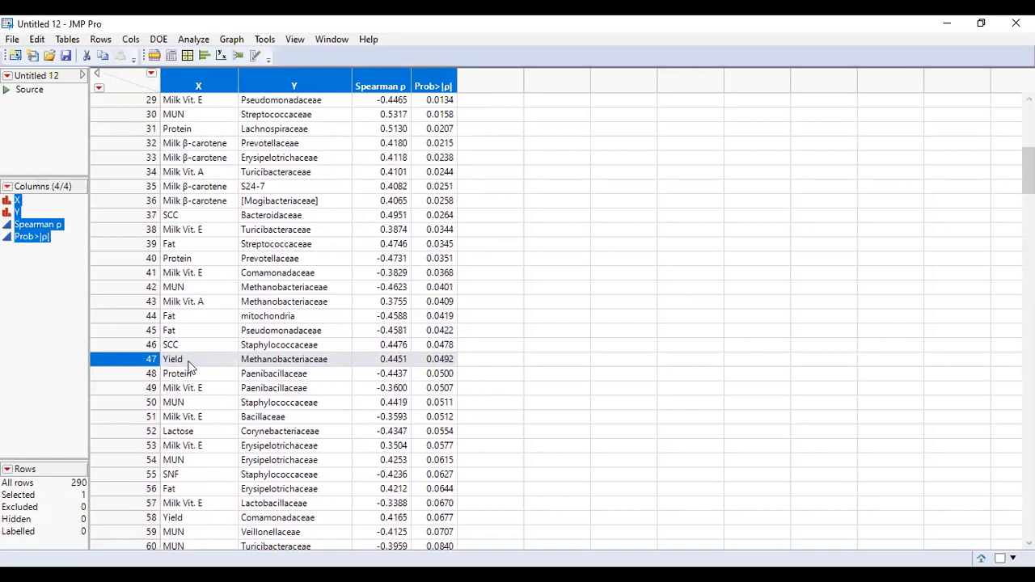
drag(120, 374, 118, 539)
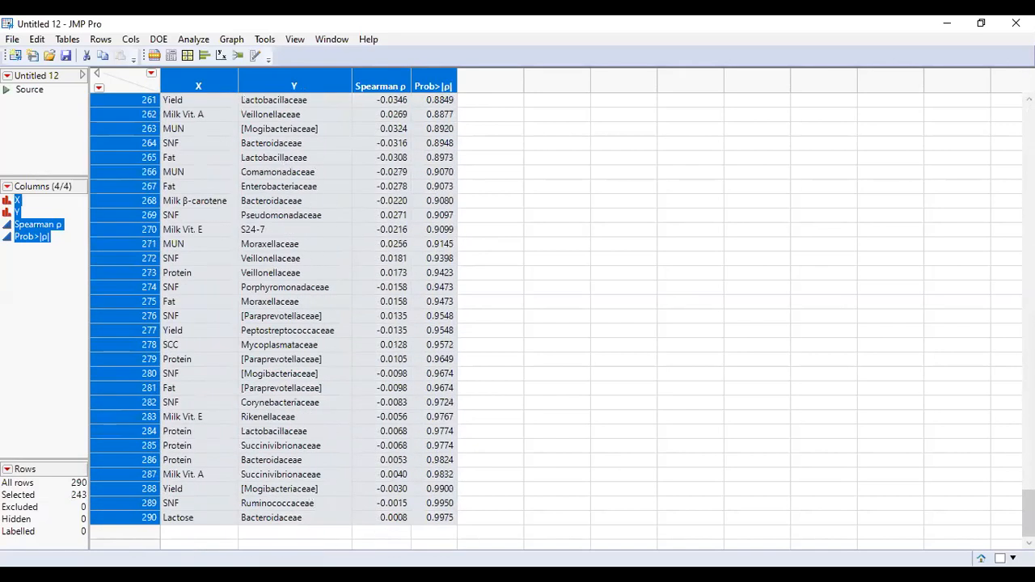
right_click(117, 484)
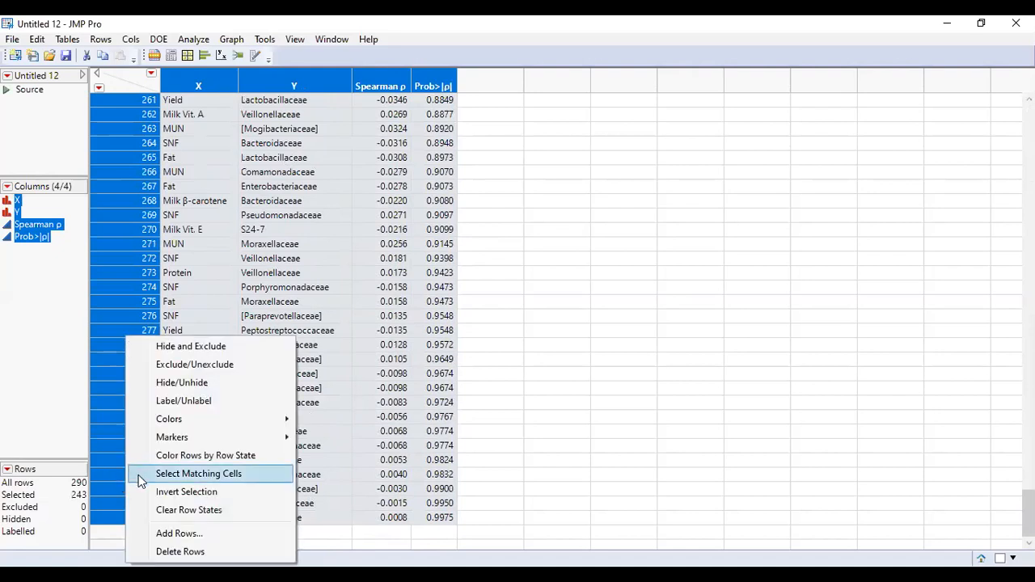
click(162, 551)
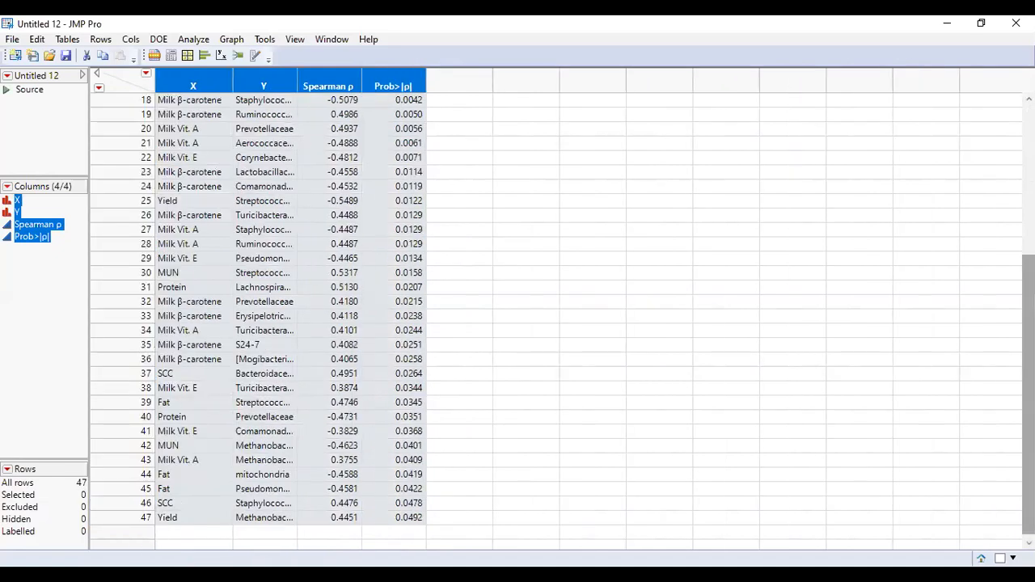
- Save the Untitled 12 table as an Excel workbook named Spearman_Milk_1% in the Cytoscape tutorial folder, accepting the format loss
scroll(461, 239, up, 6)
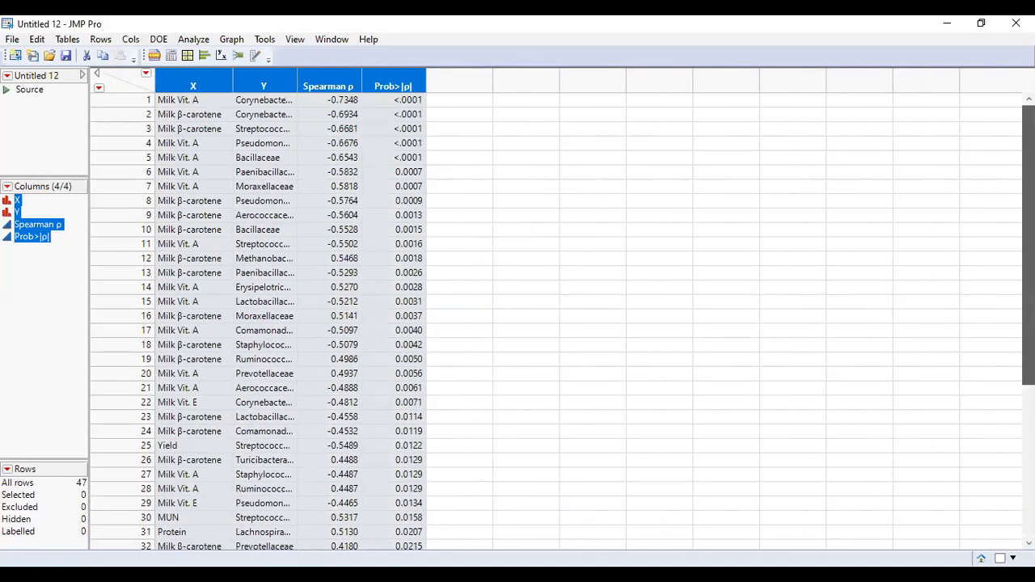
click(275, 288)
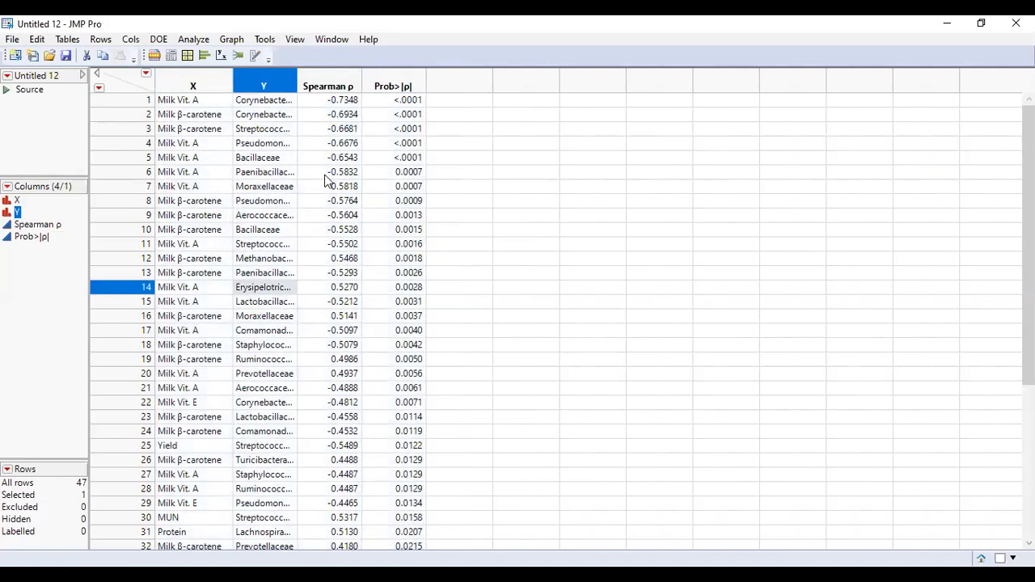
click(12, 40)
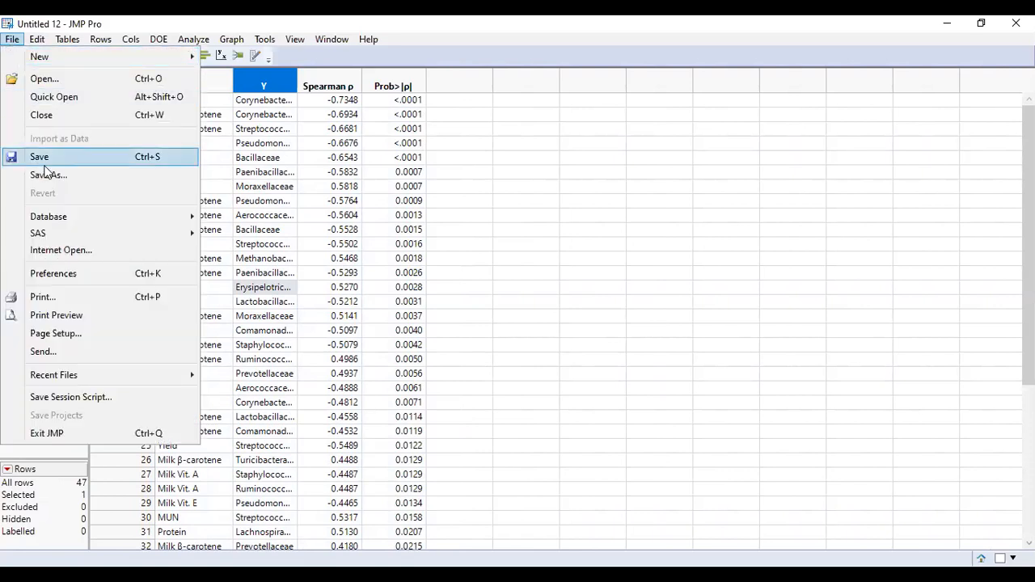
click(96, 176)
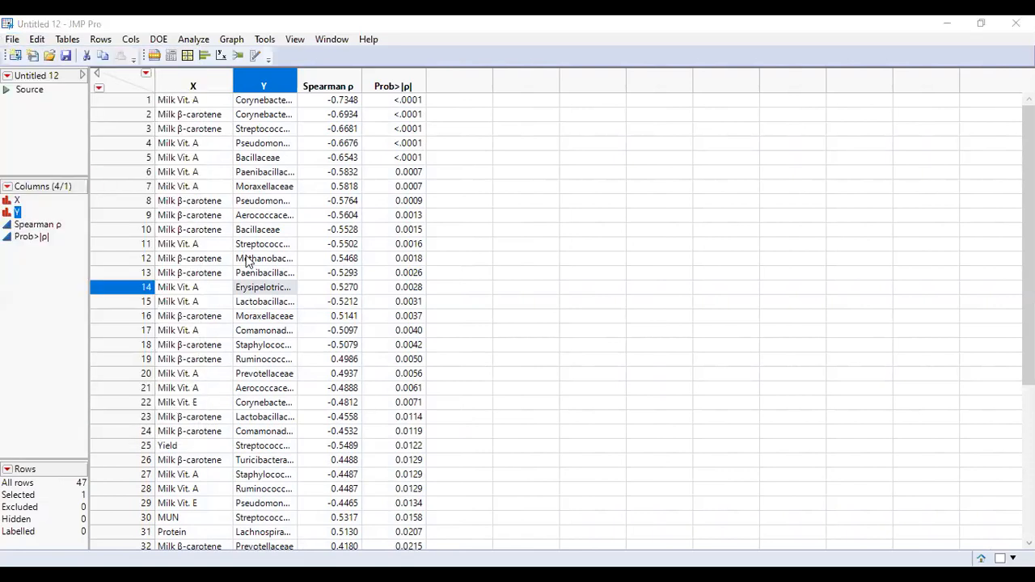
click(193, 339)
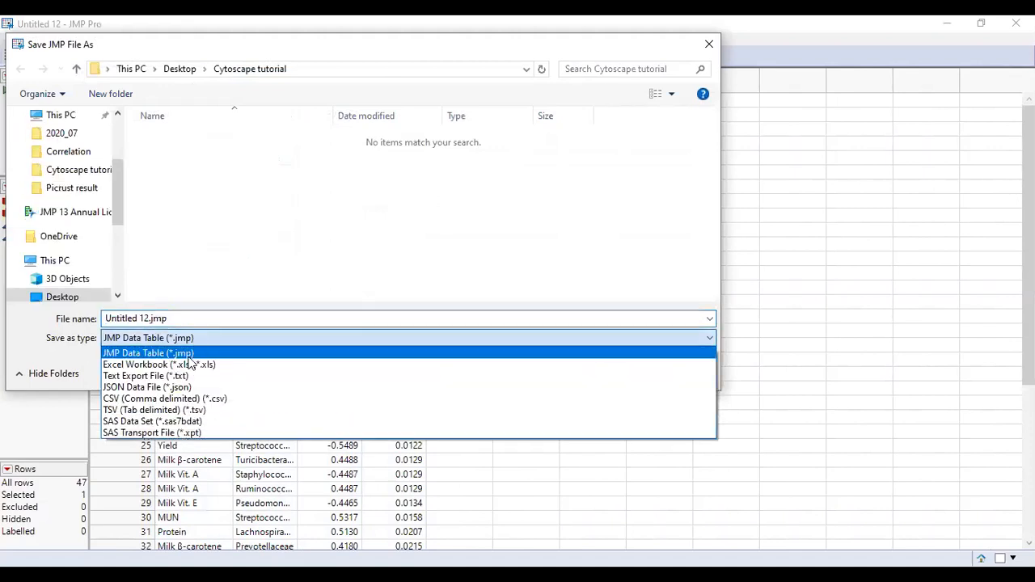
click(194, 364)
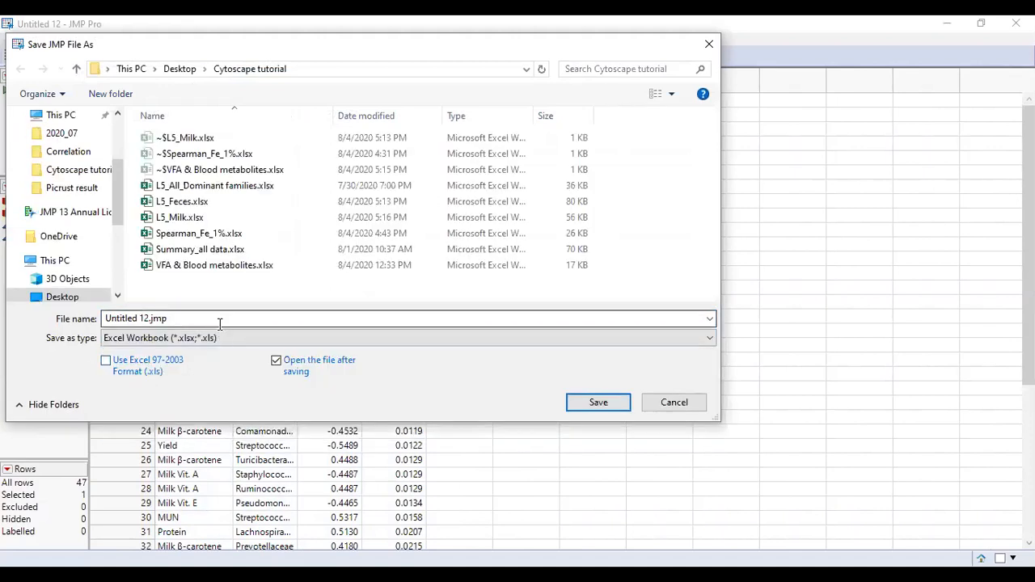
drag(226, 318, 87, 316)
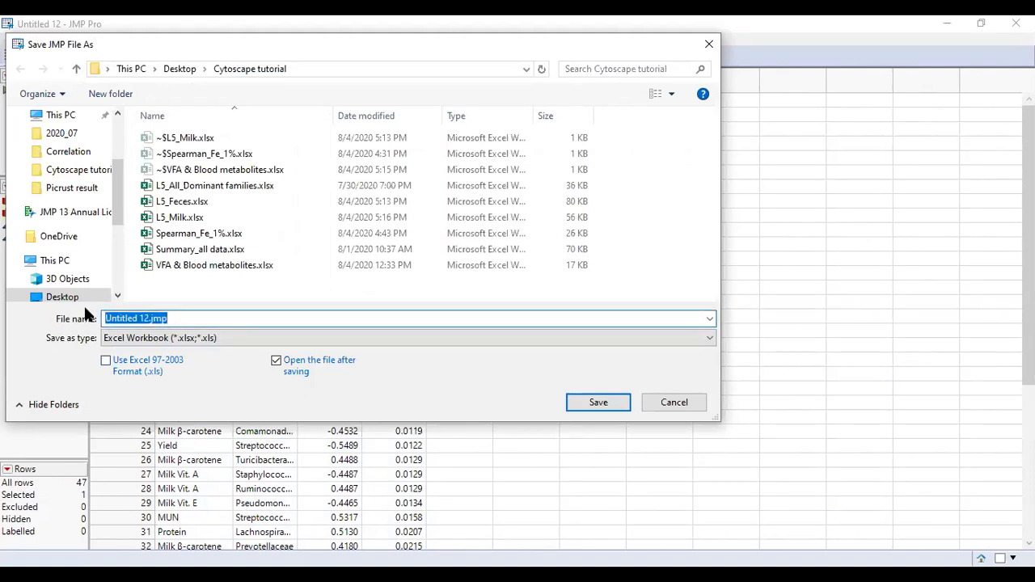
text(Spearman_Milk_1%)
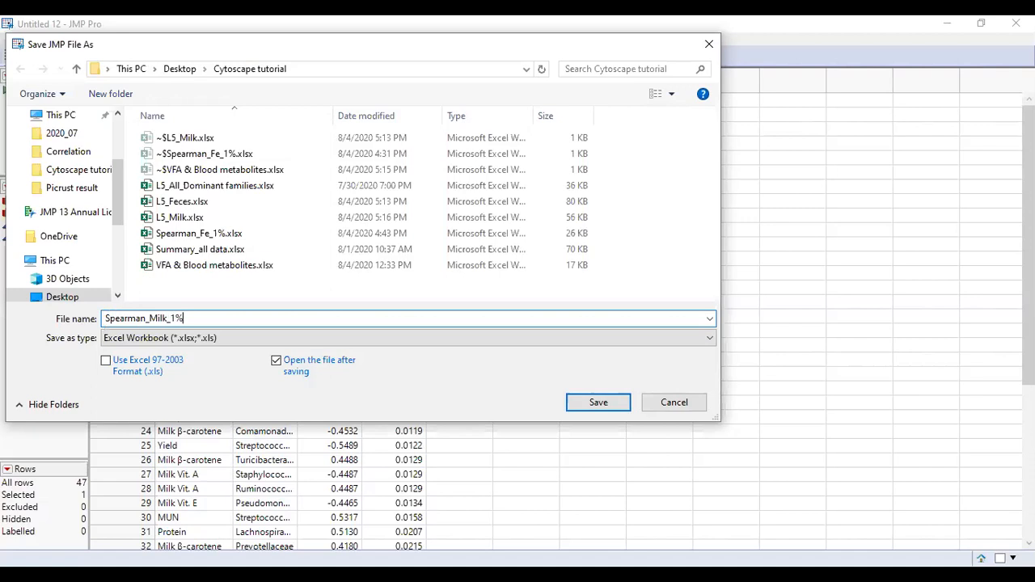
click(597, 404)
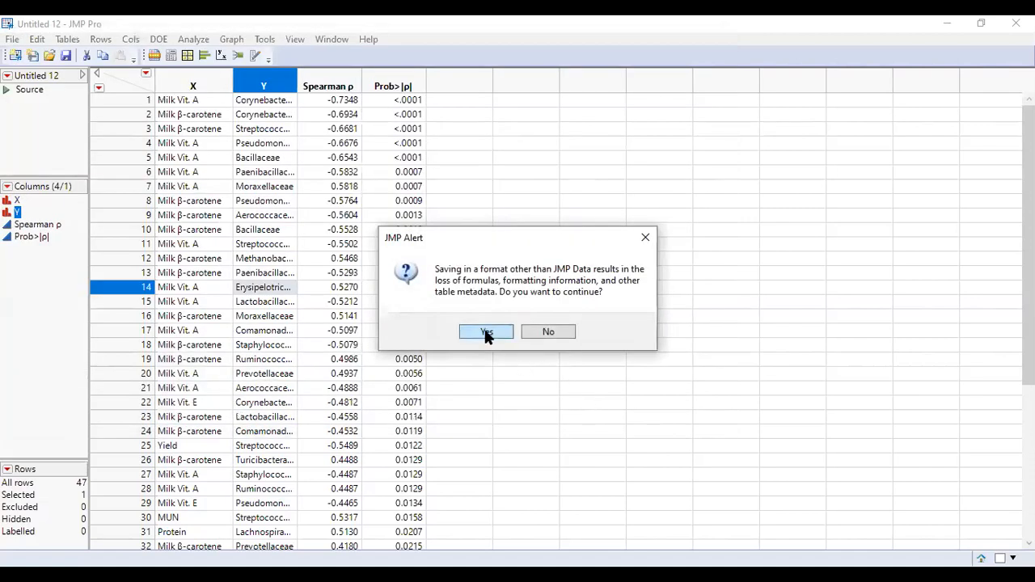
click(487, 333)
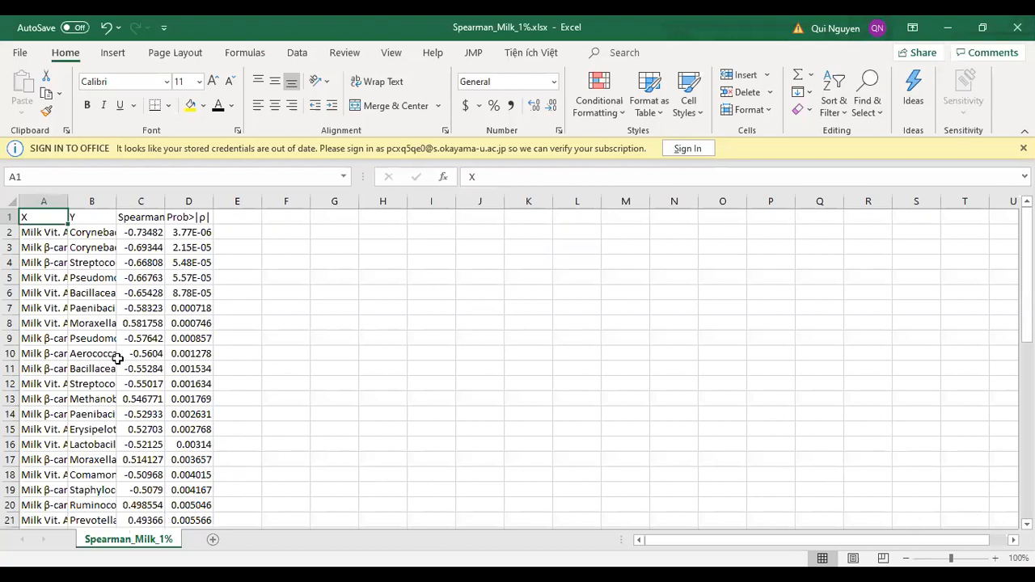
- Fit the widths of columns A to D to their contents in the Spearman_Milk_1% workbook
drag(55, 201, 103, 201)
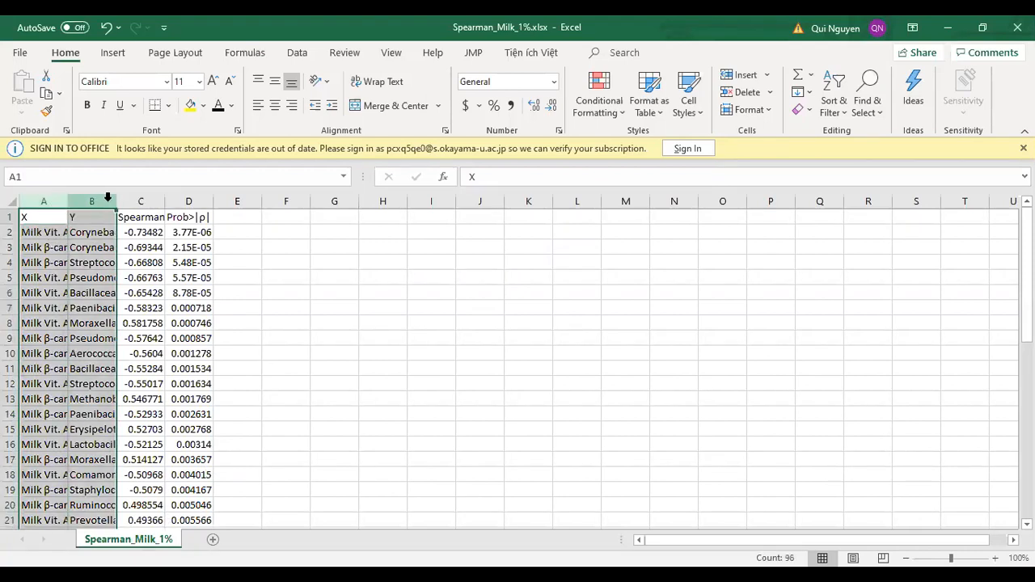
double_click(116, 201)
drag(243, 200, 293, 201)
double_click(317, 201)
- Enter the header Relationship in cell E1, beside Prob>|ρ|
click(416, 218)
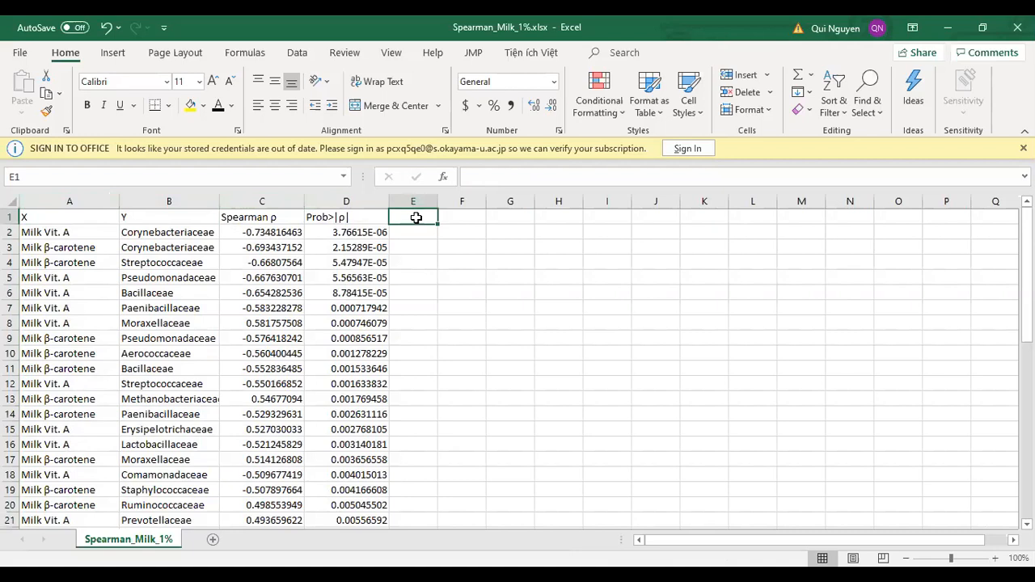
text(Realt)
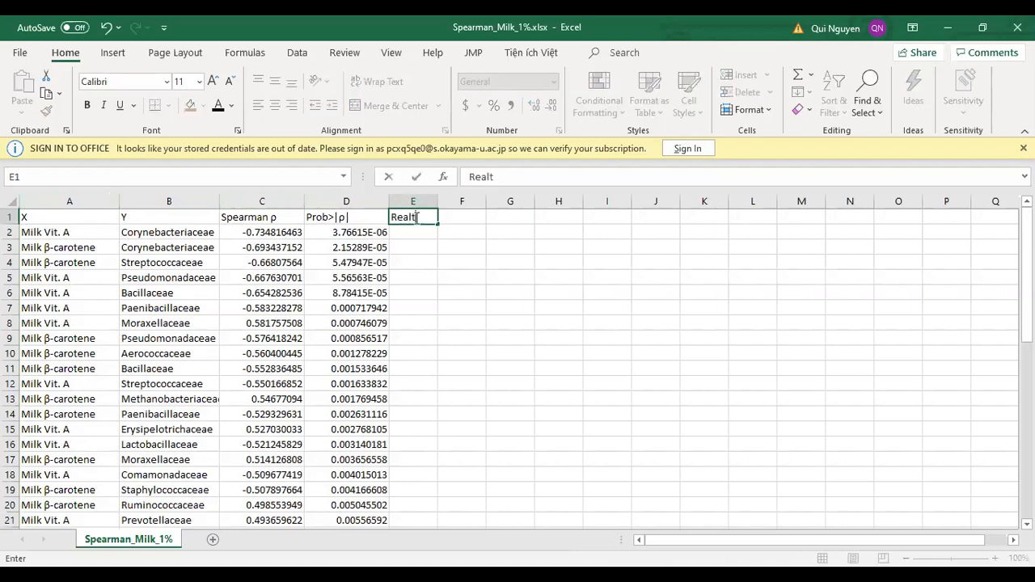
text(i)
key(BackSpace)
key(BackSpace)
key(BackSpace)
key(BackSpace)
text(lationsh)
key(Tab)
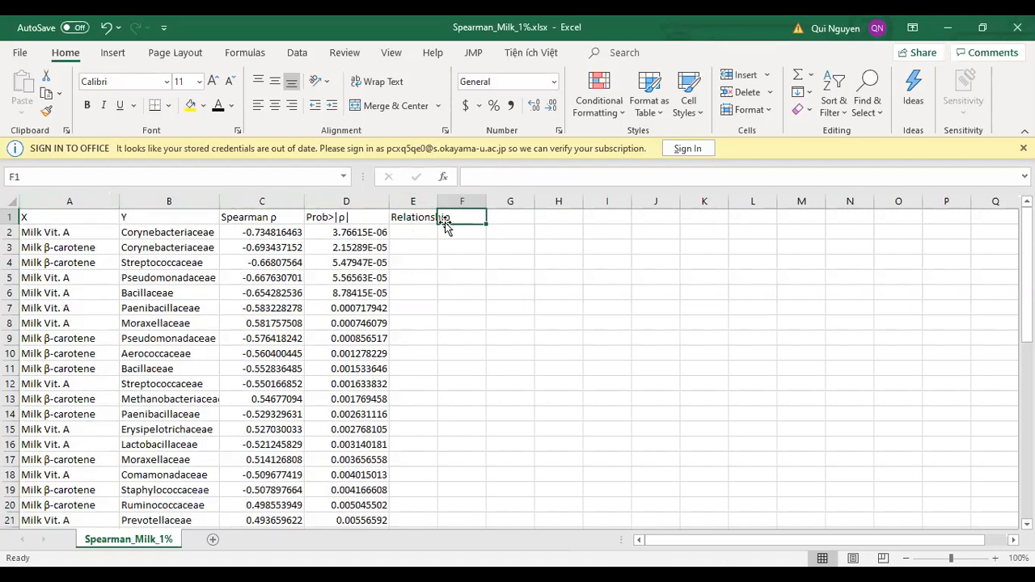
- Enter the header Abundance in cell F1 and fit the Relationship column's width to its text
text(Abundanec)
key(Return)
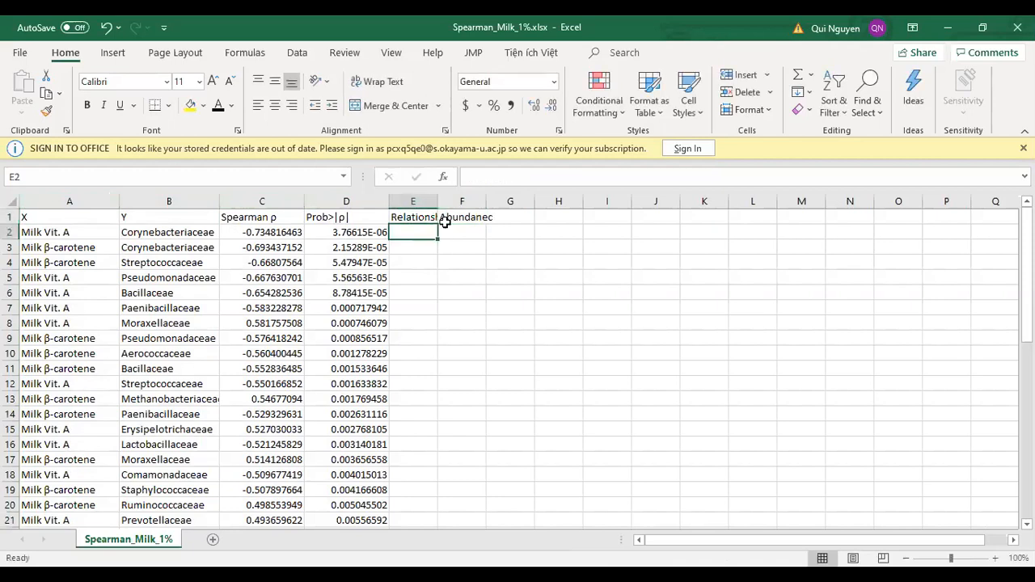
click(453, 220)
key(F2)
key(BackSpace)
key(BackSpace)
text(nce)
key(Return)
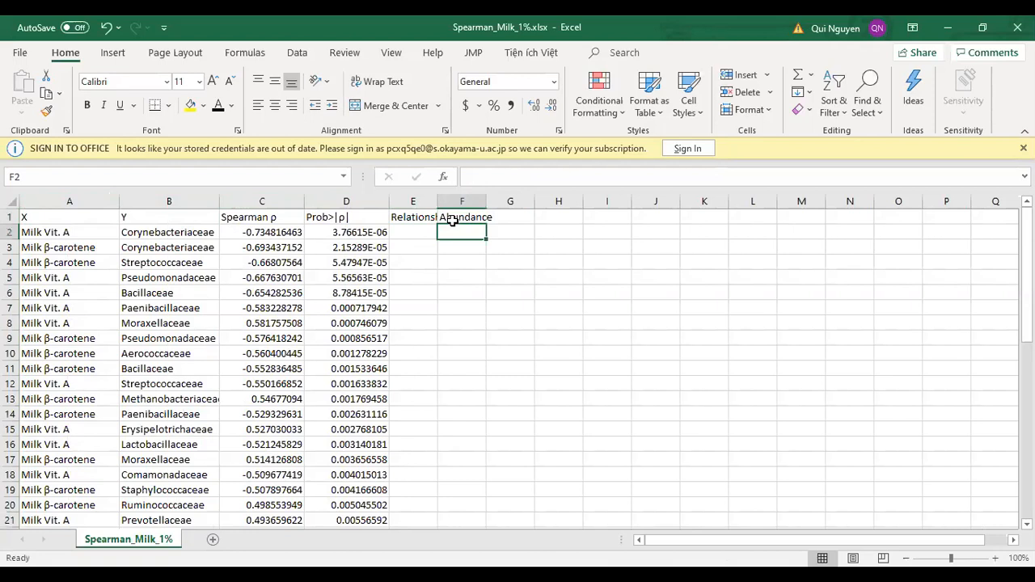
click(433, 201)
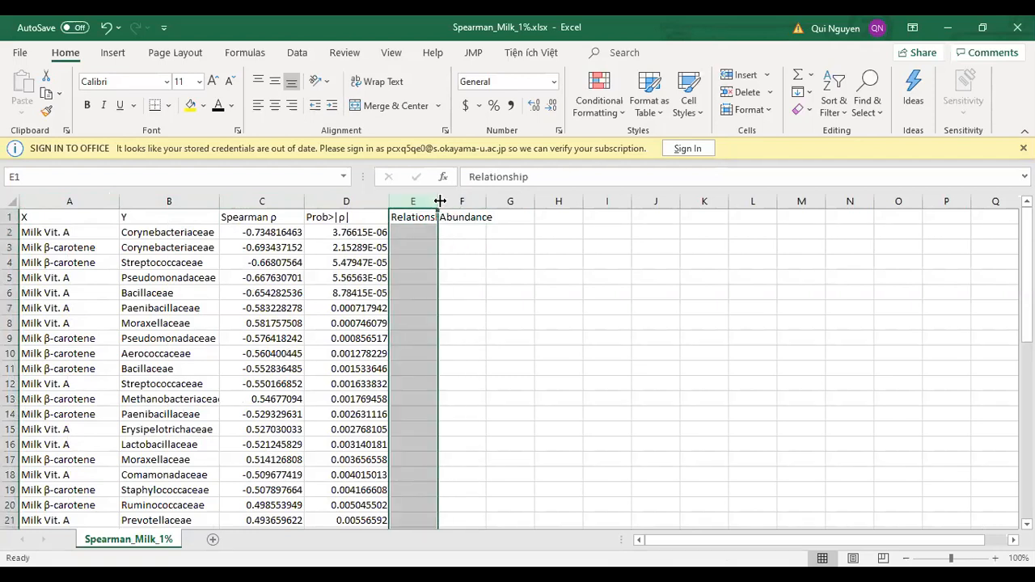
double_click(440, 201)
- Sort the whole data range by Spearman ρ from smallest to largest, treating the first row as headers
click(268, 234)
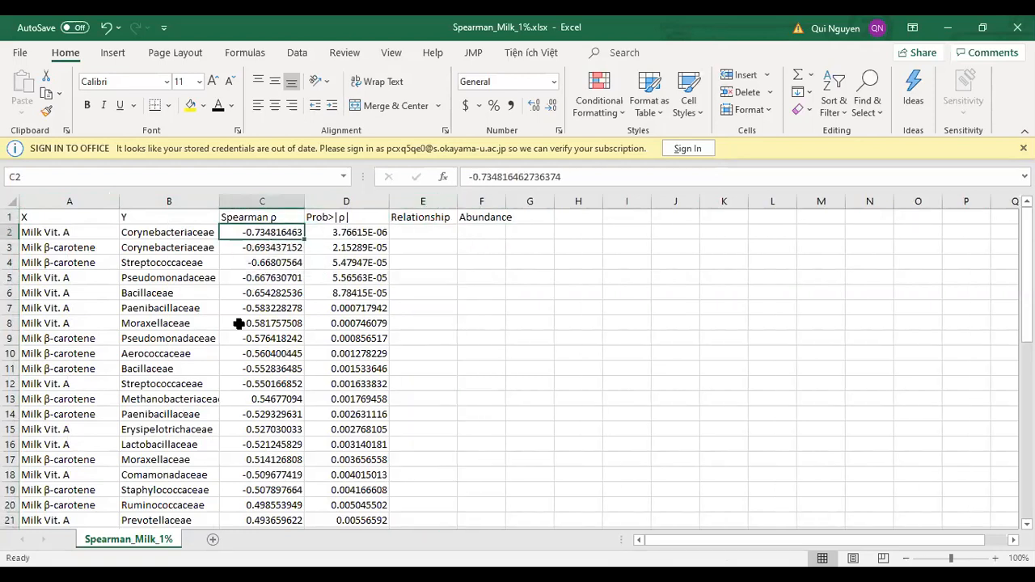
key(ctrl+a)
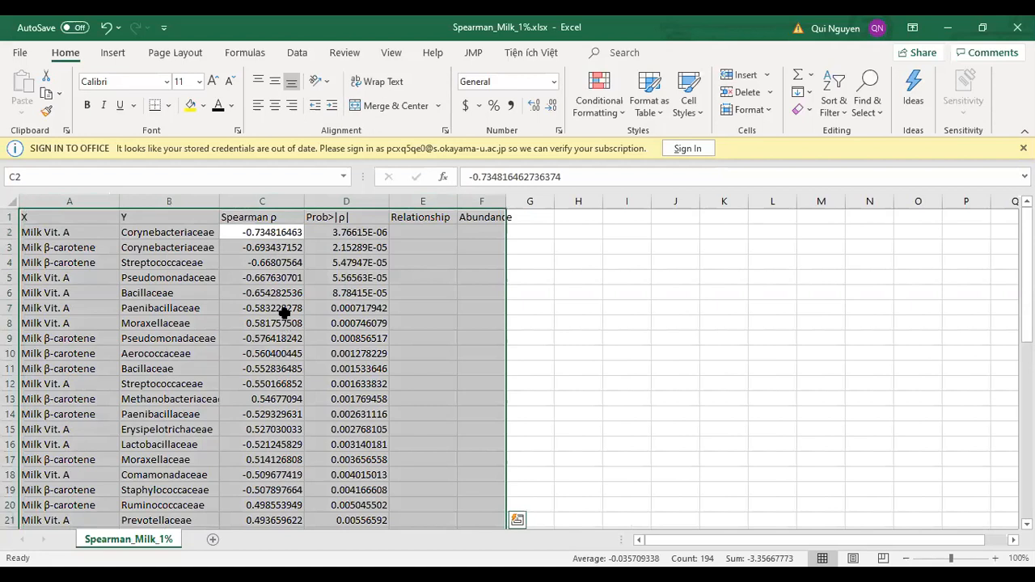
click(297, 53)
click(419, 89)
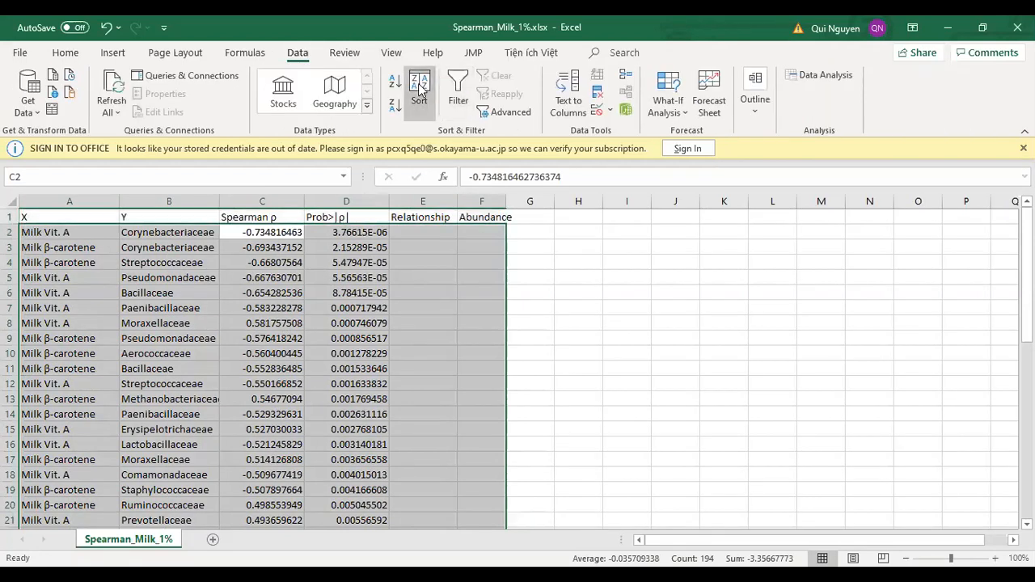
click(639, 302)
click(638, 336)
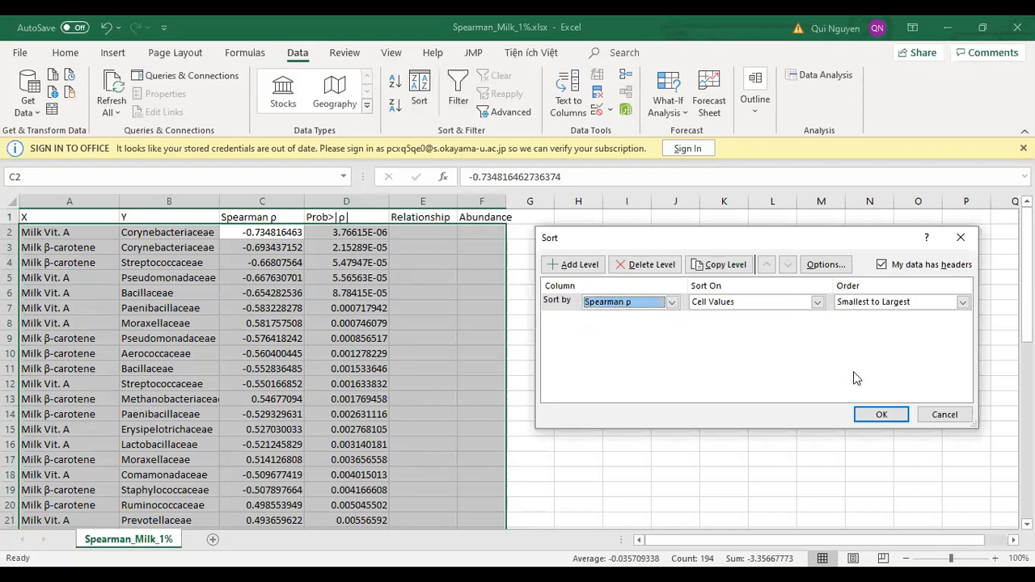
click(870, 418)
- Fill the Relationship column with N for all pairs with a negative Spearman ρ, cells E2 to E27
scroll(234, 372, down, 7)
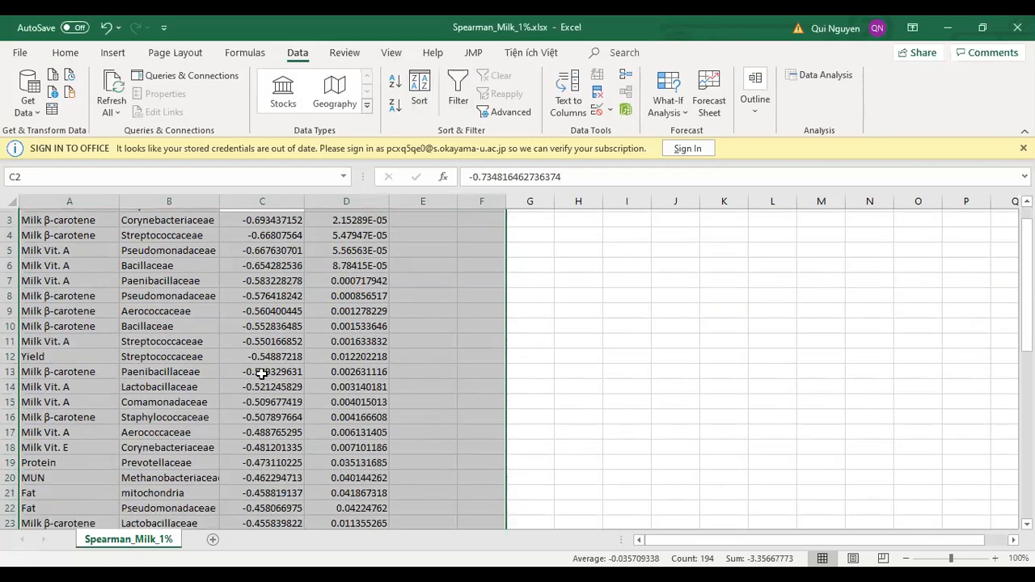
scroll(222, 374, down, 2)
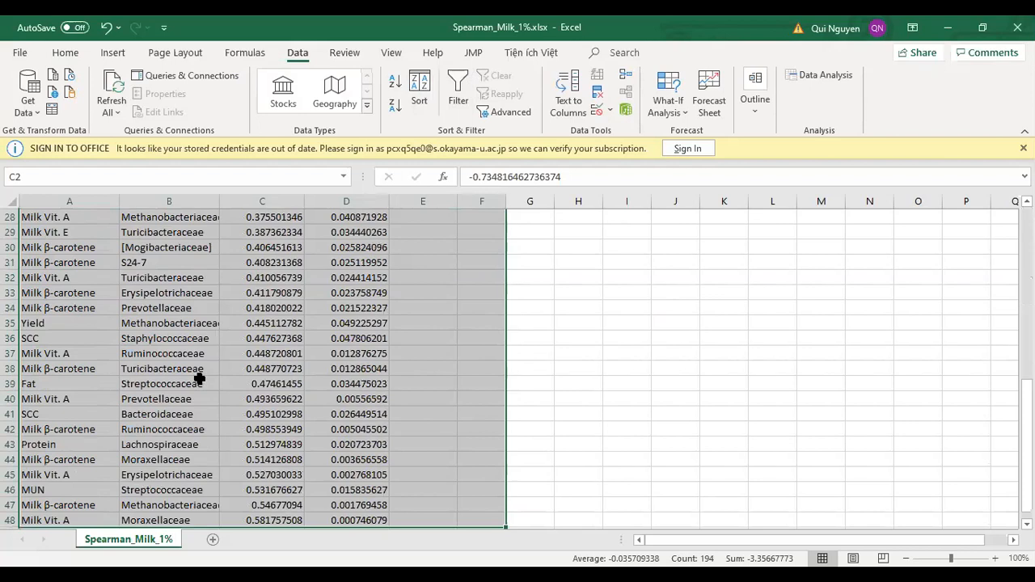
drag(1027, 445, 1026, 275)
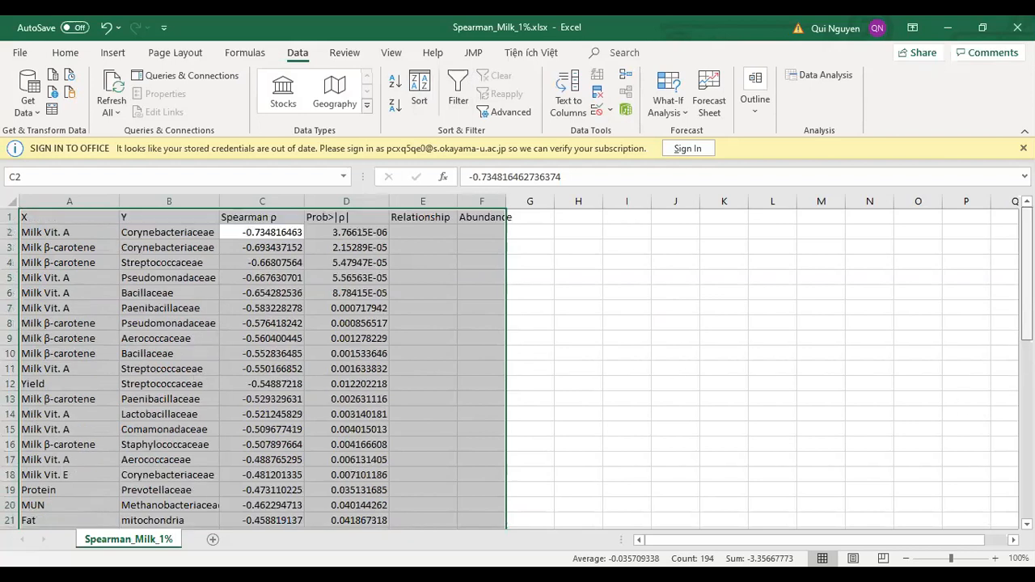
click(421, 232)
text(N)
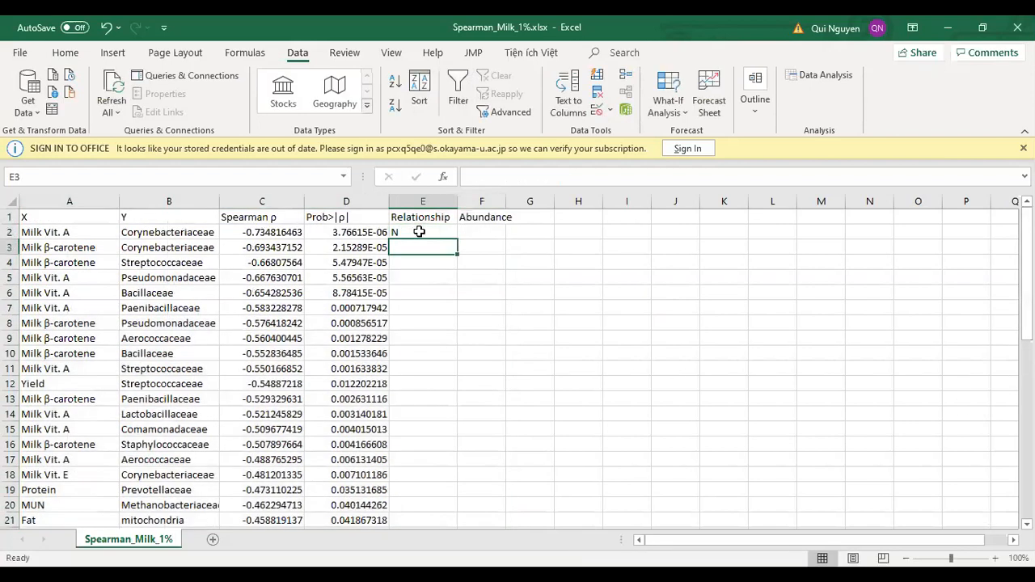
key(ctrl+c)
scroll(425, 356, down, 8)
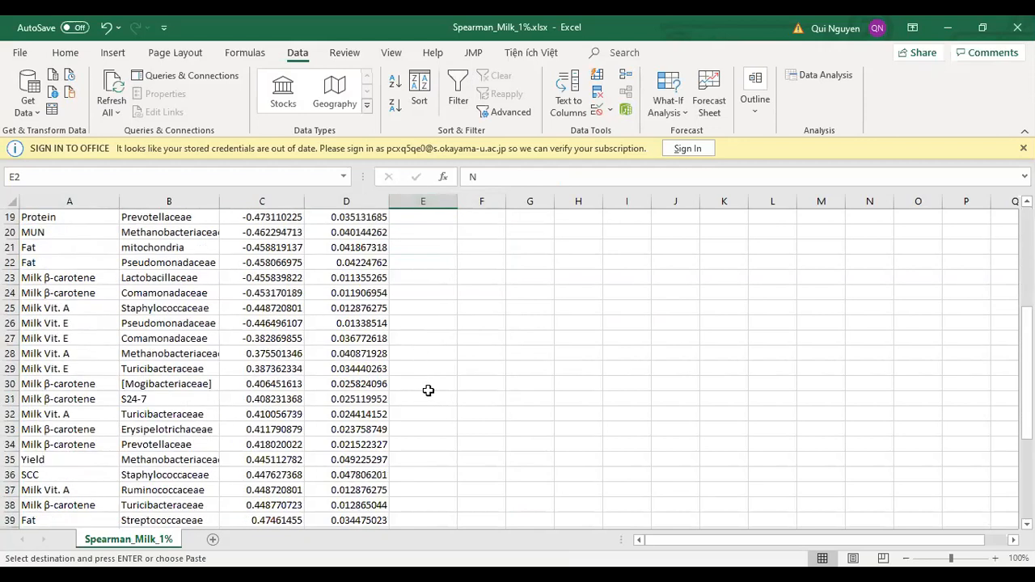
scroll(429, 387, up, 1)
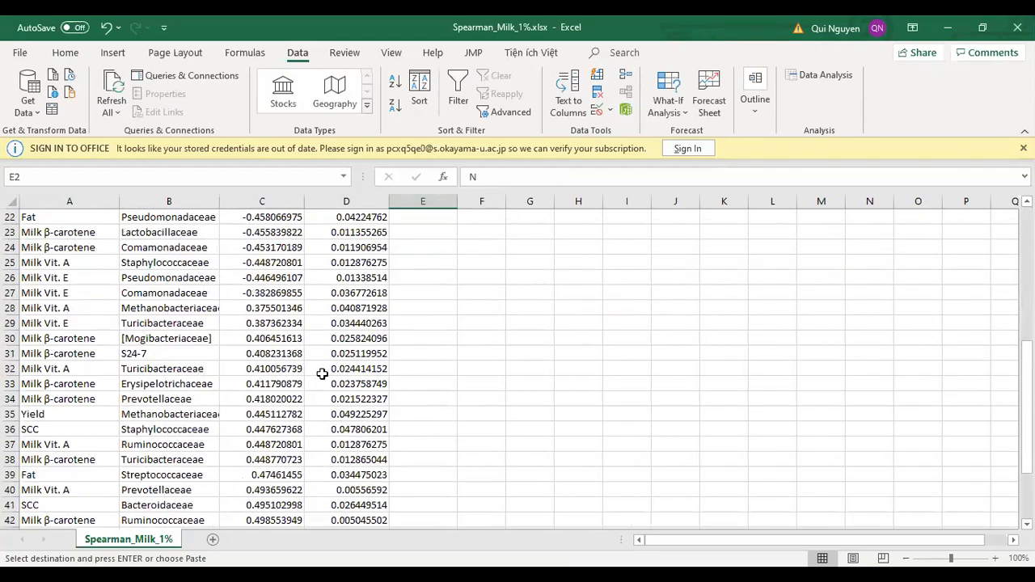
shift+click(423, 295)
key(ctrl+v)
- Fill the Relationship column with P for all pairs with a positive Spearman ρ, cells E28 to E48
scroll(409, 388, down, 7)
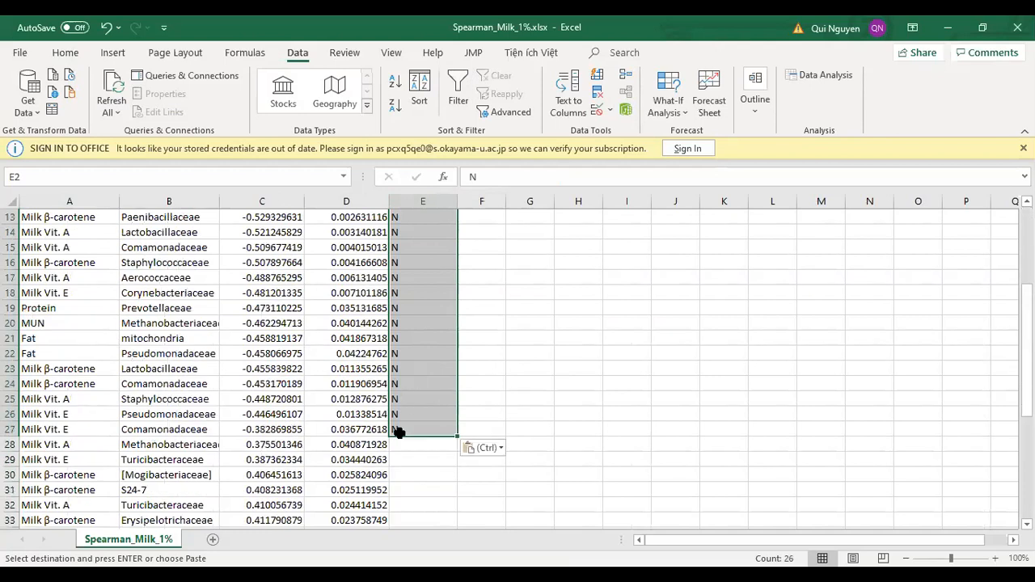
text(P)
key(Return)
click(417, 309)
key(ctrl+c)
scroll(422, 329, down, 5)
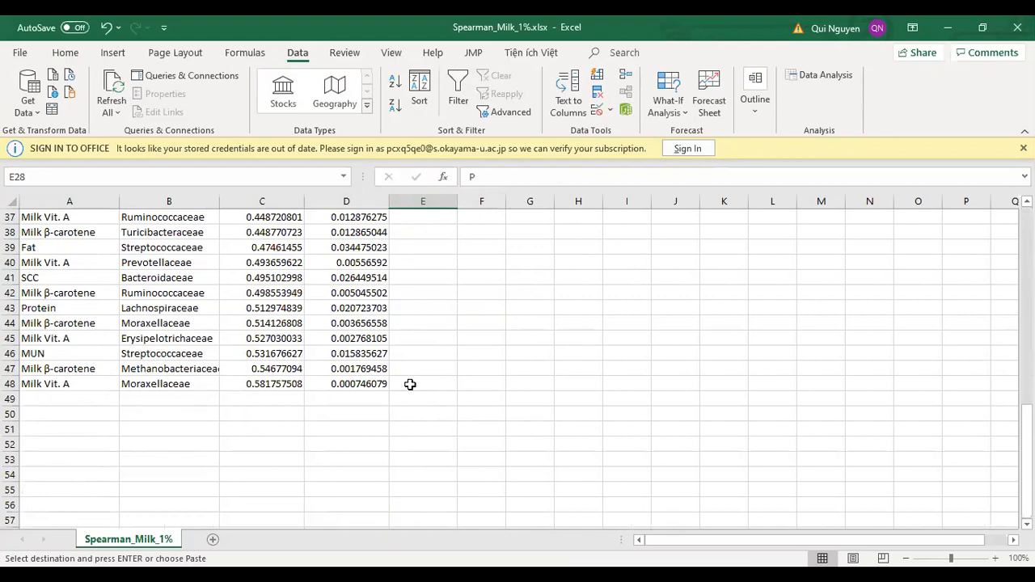
shift+click(410, 385)
key(ctrl+v)
- Save the workbook and widen the Abundance column so its header fits
scroll(410, 385, up, 6)
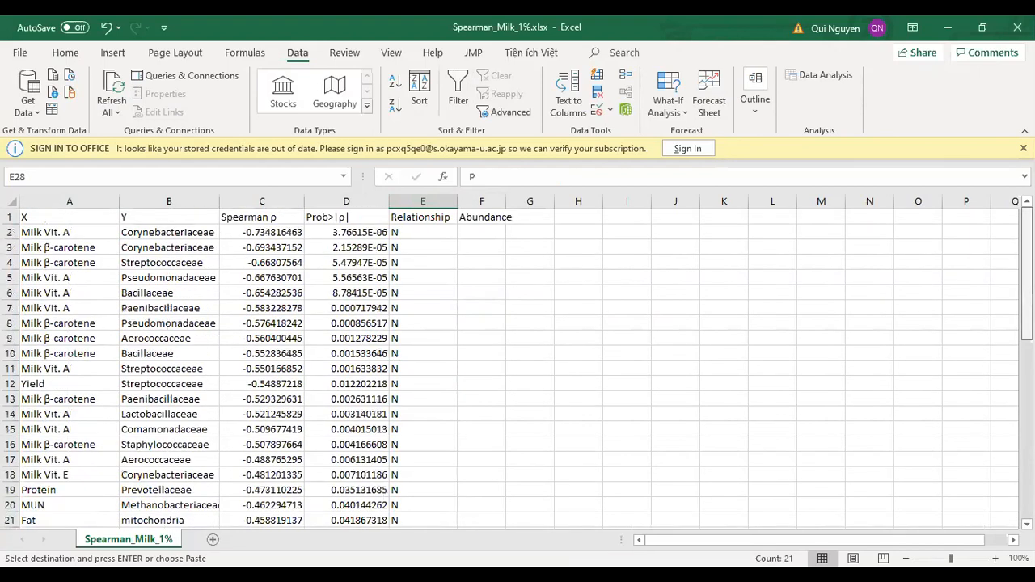
click(481, 277)
key(ctrl+s)
click(488, 234)
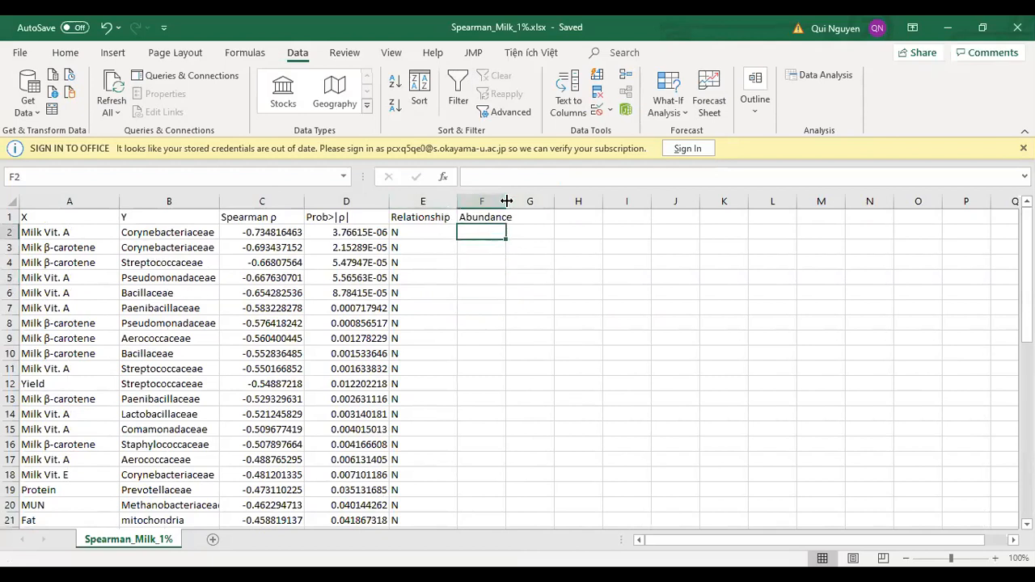
drag(507, 200, 535, 201)
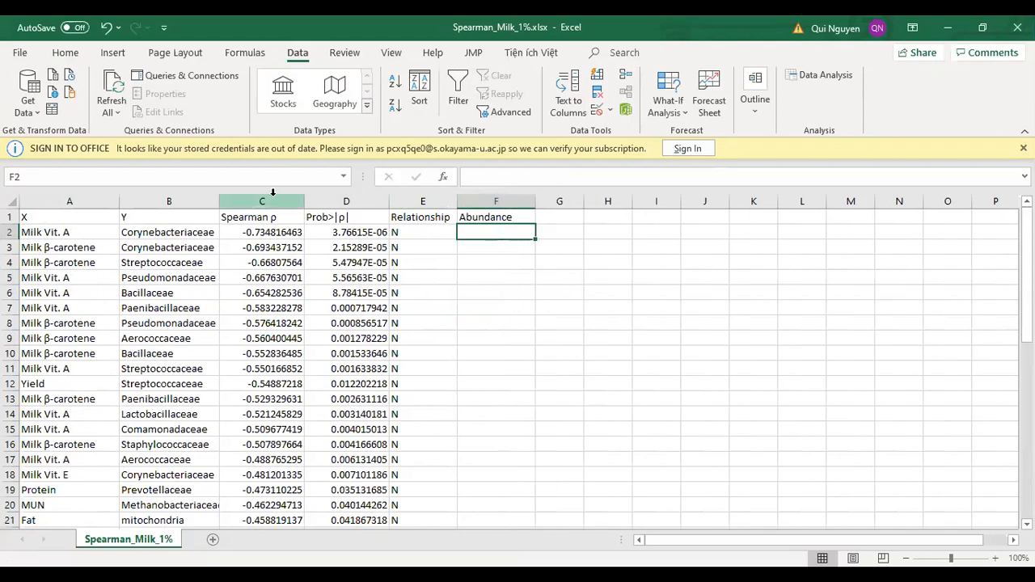
- Insert two blank columns between Spearman ρ and Prob>|ρ|
click(345, 201)
key(shift+Right)
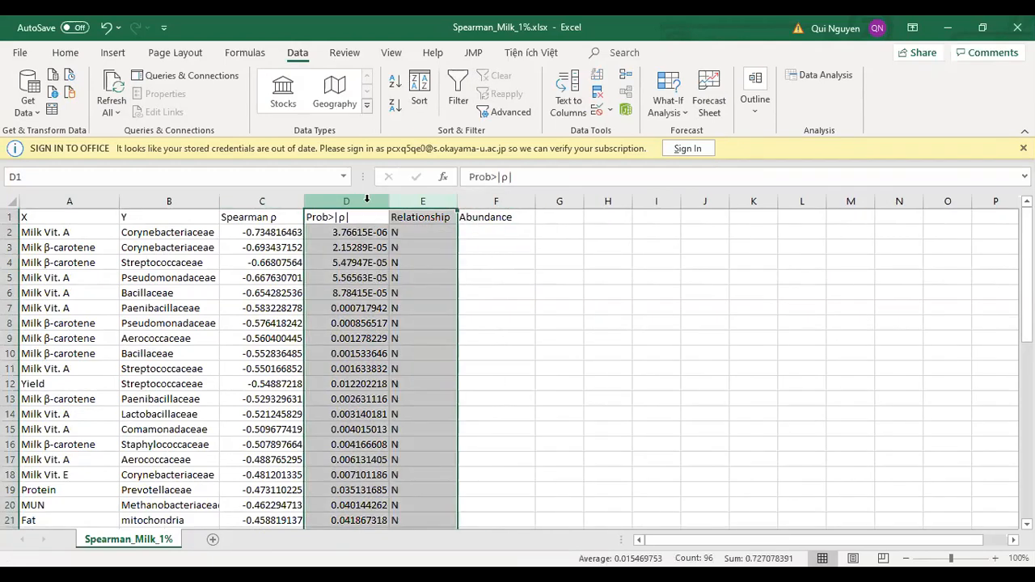
right_click(366, 200)
click(409, 329)
- Copy the Spearman ρ header from C1 into cell D1 of the first blank column
click(266, 217)
key(ctrl+c)
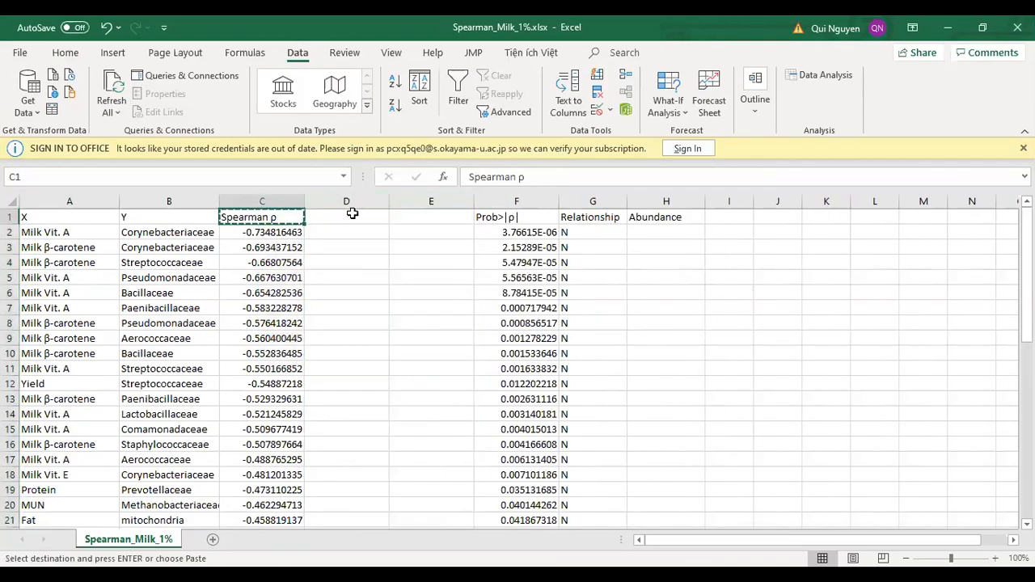
click(345, 217)
key(ctrl+v)
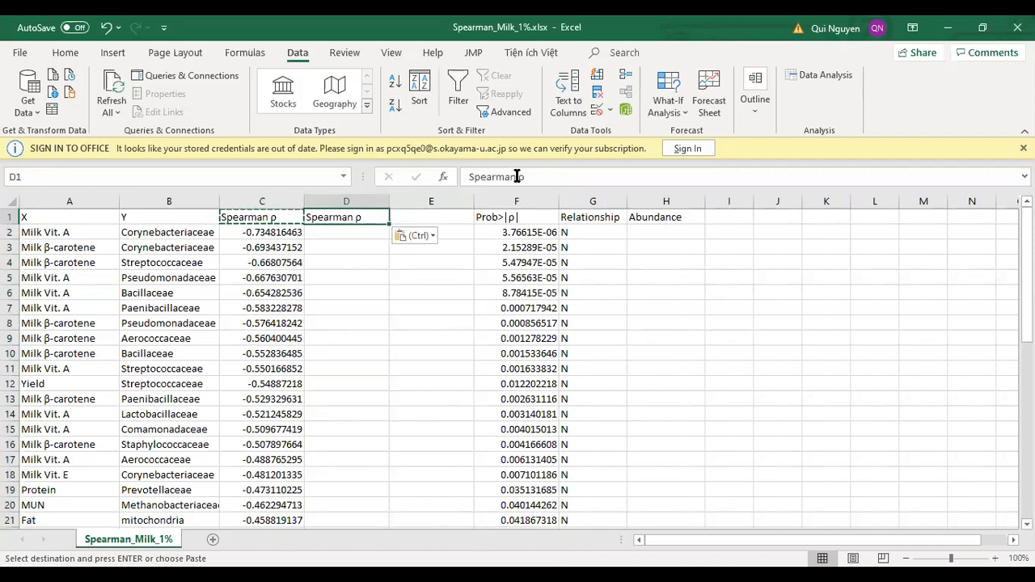
- Change the header in cell D1 to Spearman |ρ|
click(520, 176)
text(|ρ)
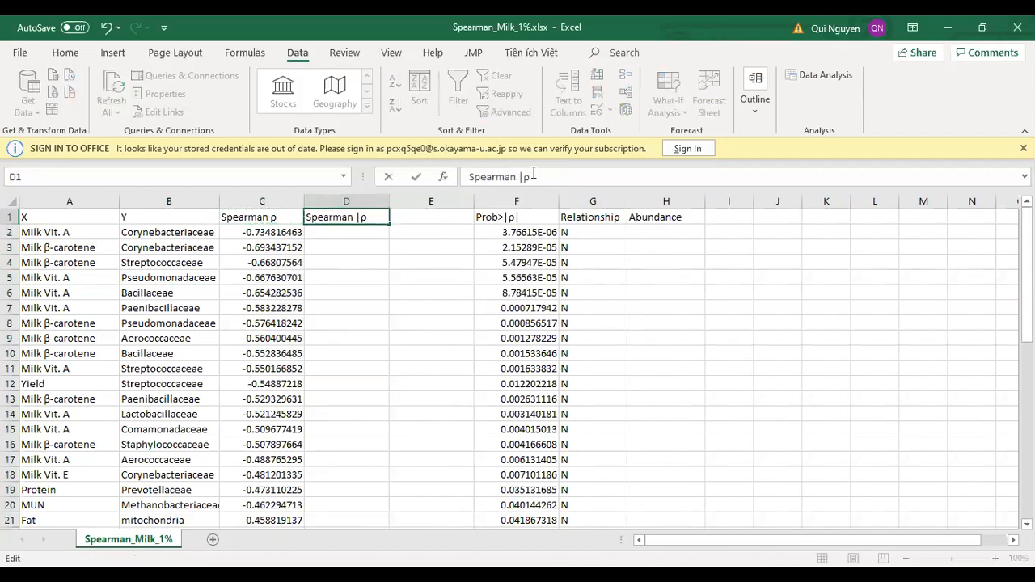
text(|)
key(Return)
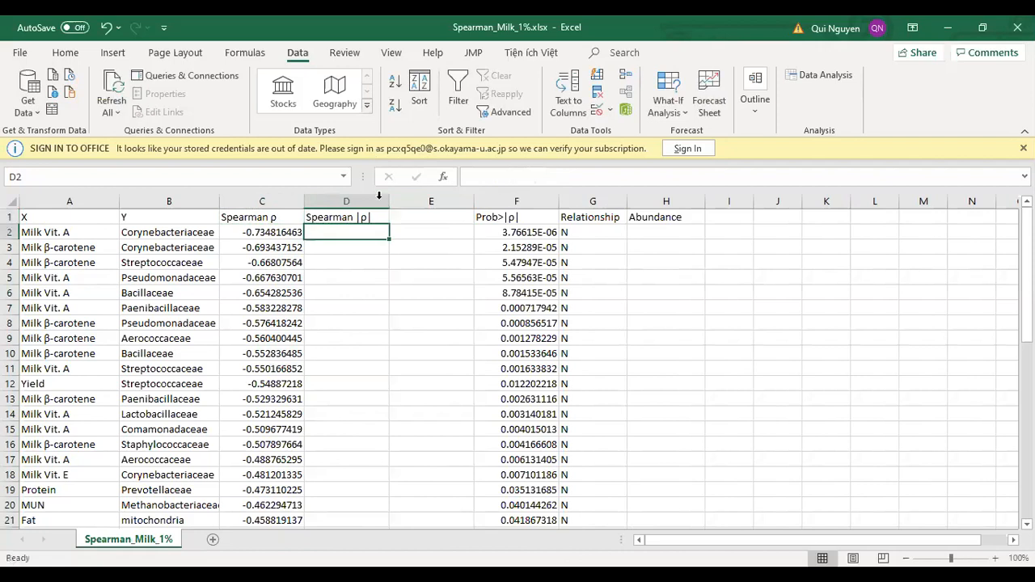
- Enter =ABS(C2) in cell D2 and fill the formula down the Spearman |ρ| column for all pairs
text(=)
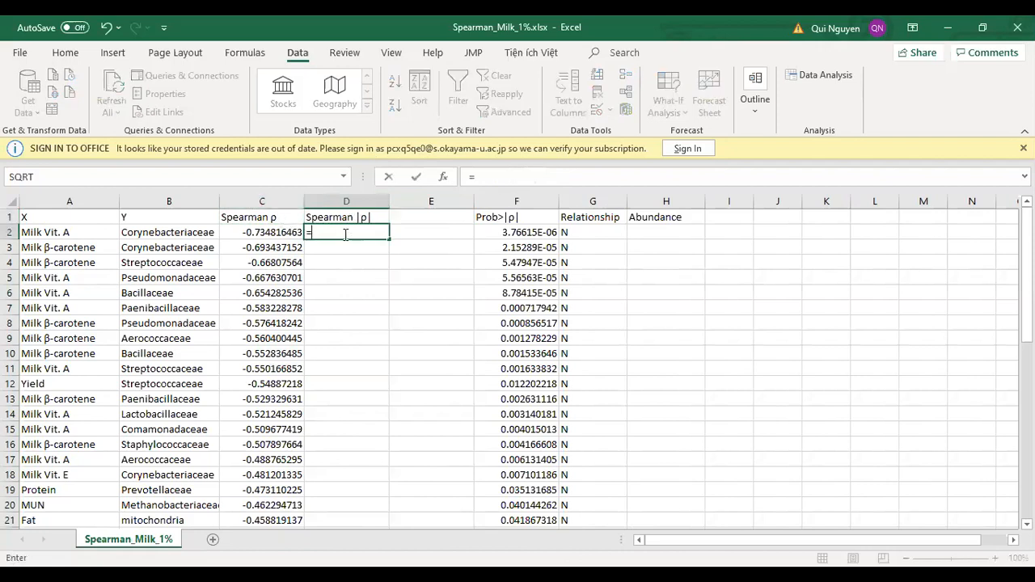
text(abs()
click(272, 232)
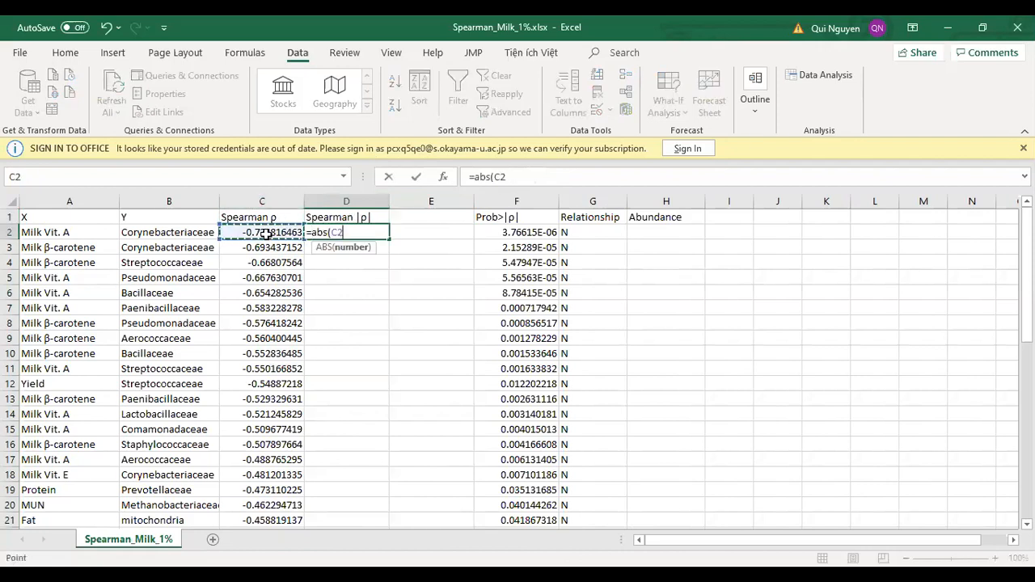
key(Return)
click(322, 233)
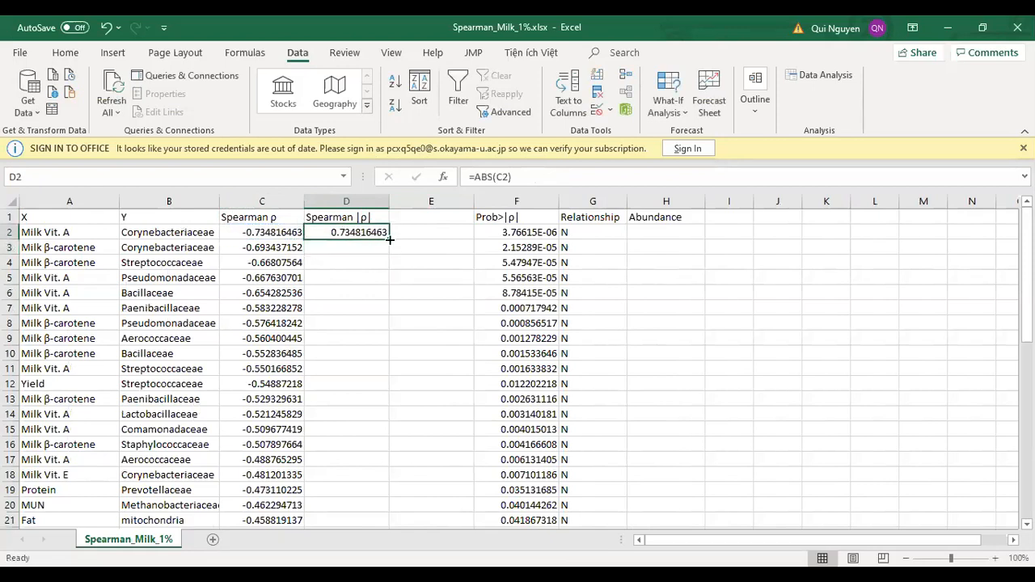
double_click(390, 239)
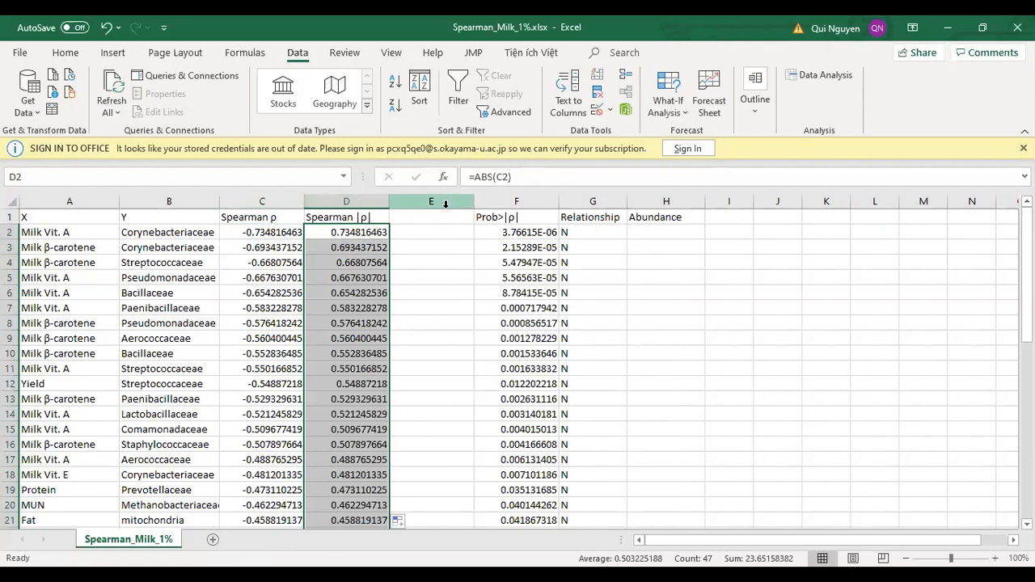
- Copy the Spearman |ρ| column D and paste it as values only into blank column E
click(360, 200)
key(ctrl+c)
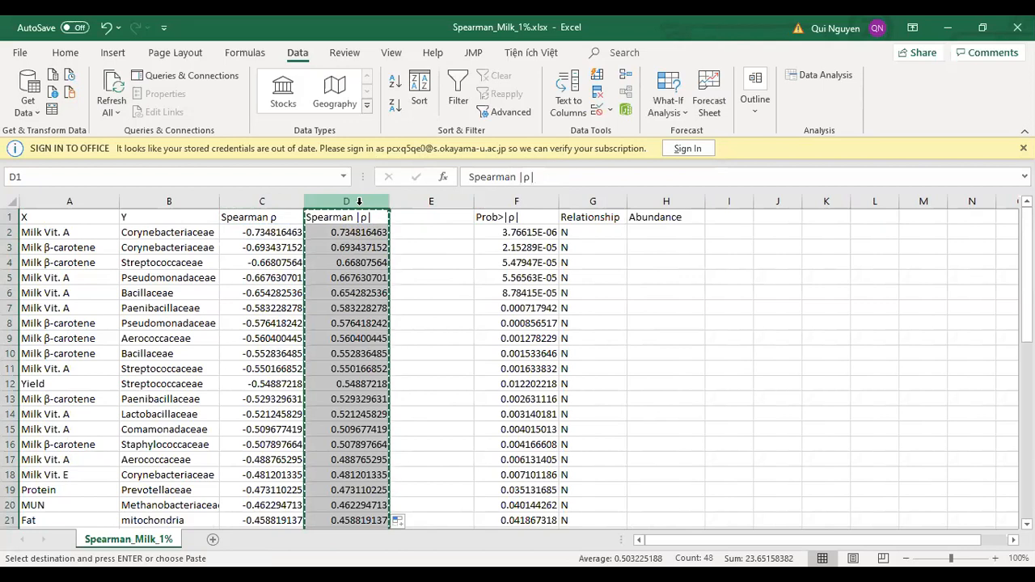
click(430, 201)
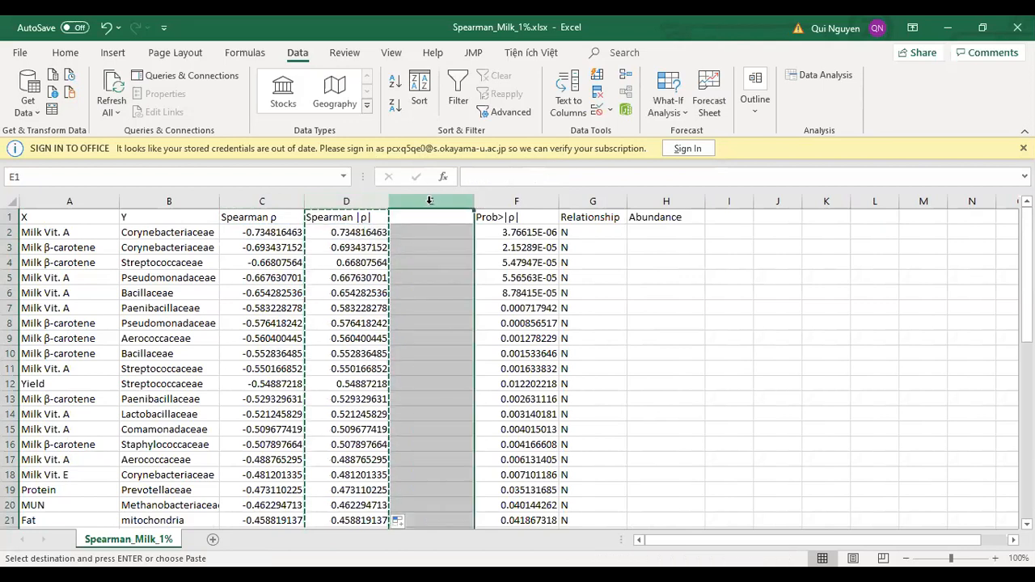
right_click(432, 202)
click(498, 291)
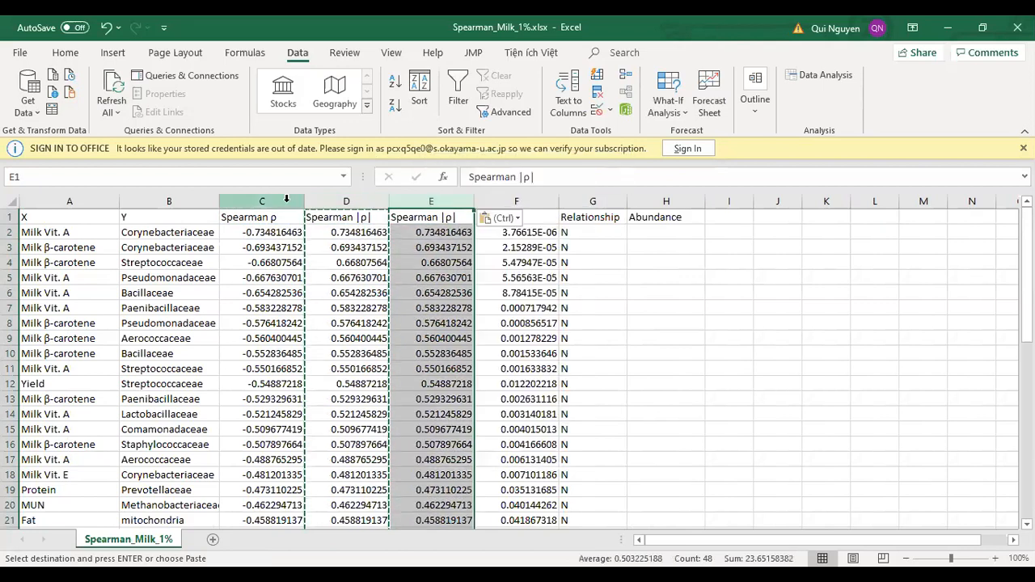
- Delete the original Spearman ρ column and the formula-based Spearman |ρ| column, and save the workbook
drag(262, 200, 347, 203)
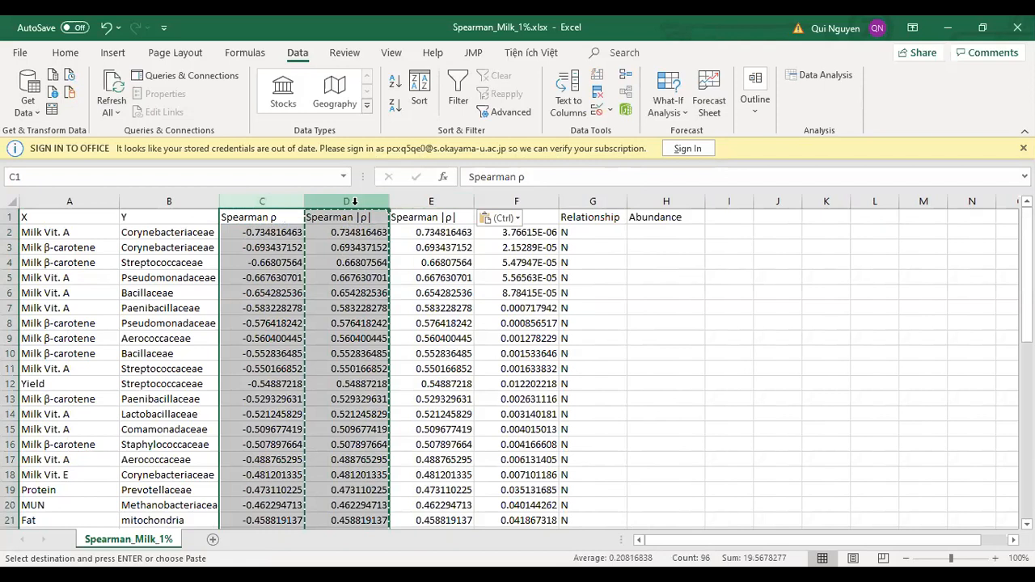
key(ctrl+minus)
key(ctrl+s)
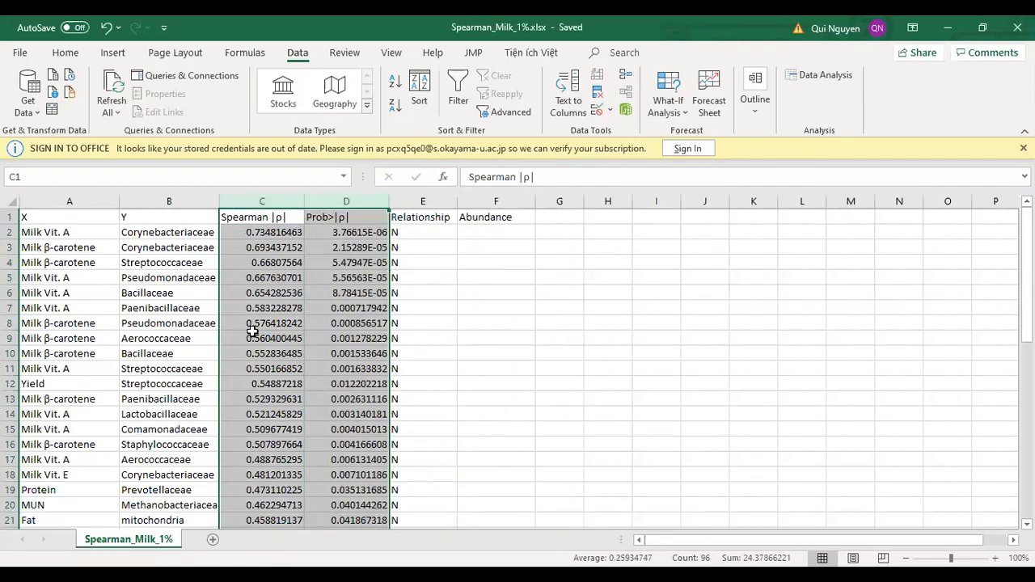
click(497, 233)
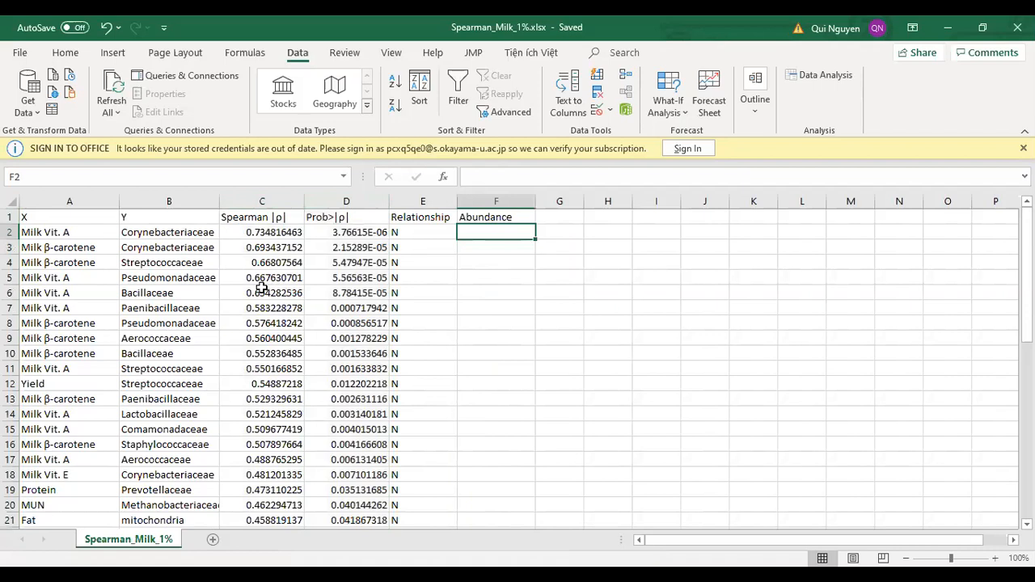
click(160, 234)
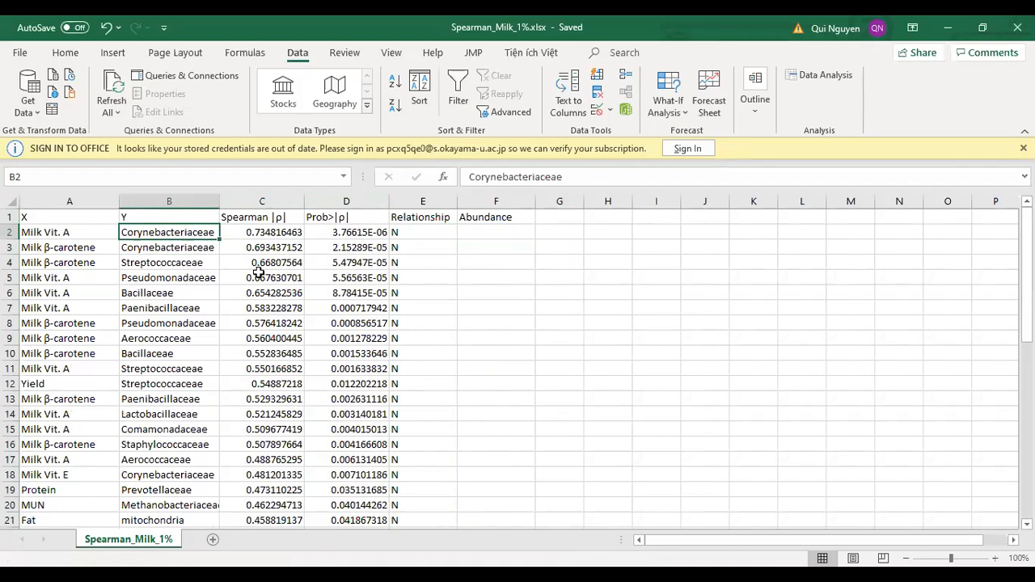
click(498, 236)
drag(69, 237, 60, 475)
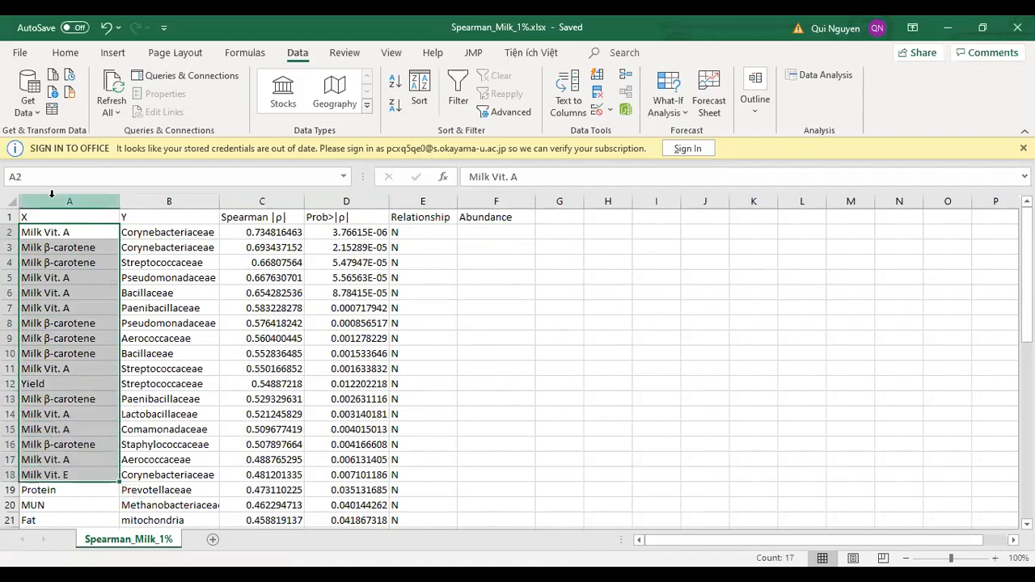
click(57, 234)
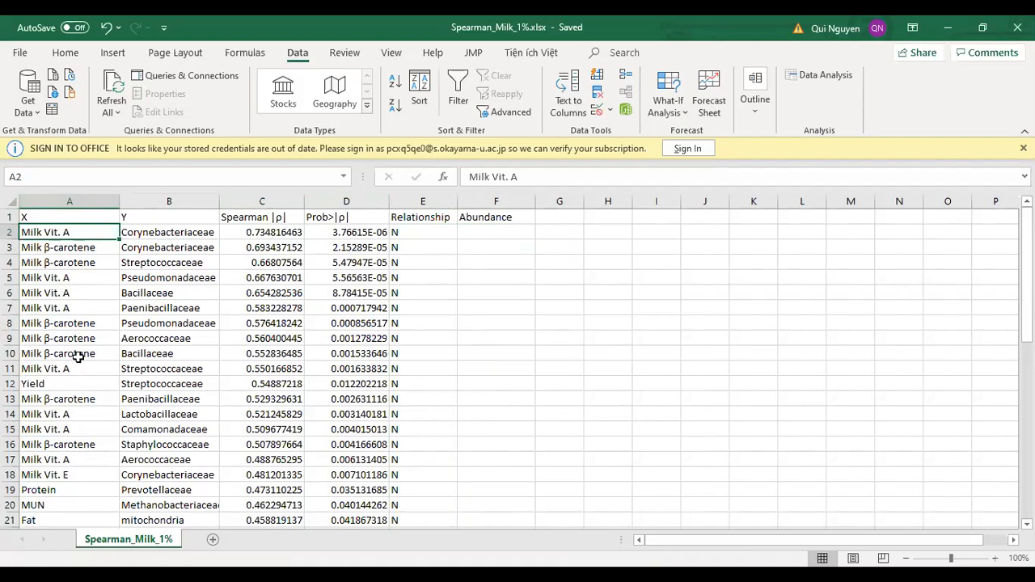
click(65, 202)
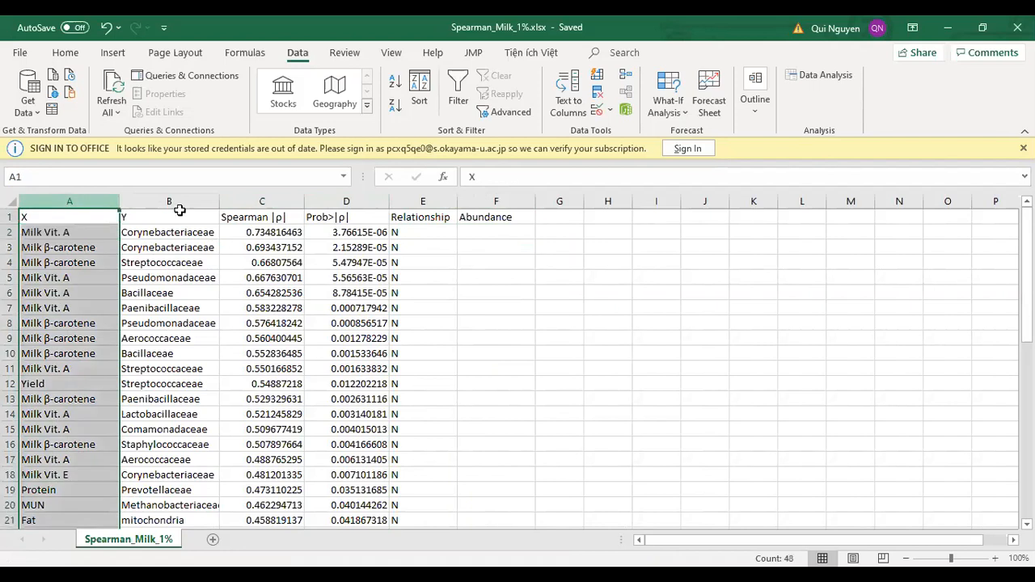
click(176, 202)
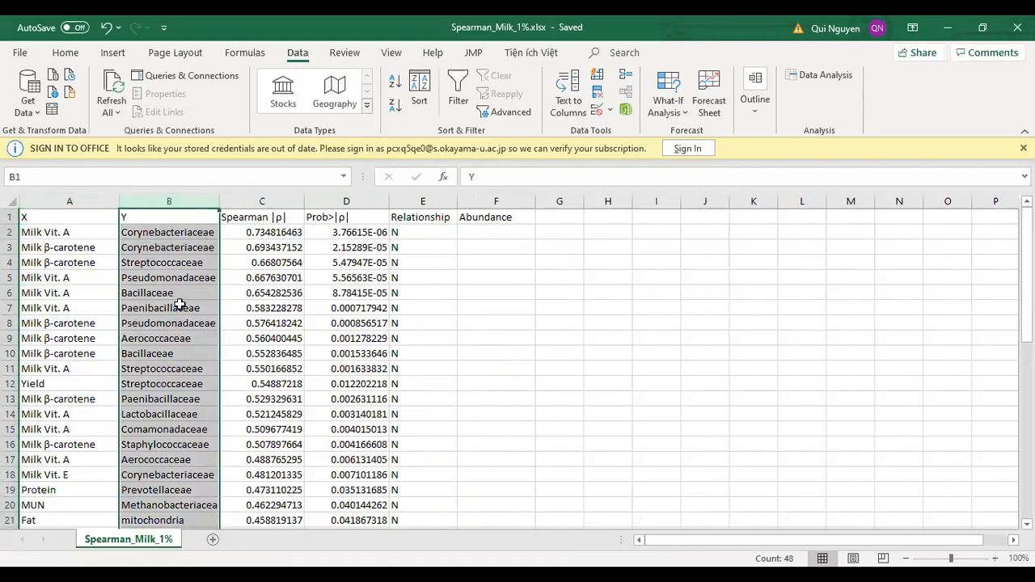
- Sort the whole table by column Y in A to Z order, treating the first row as headers
click(279, 323)
key(ctrl+a)
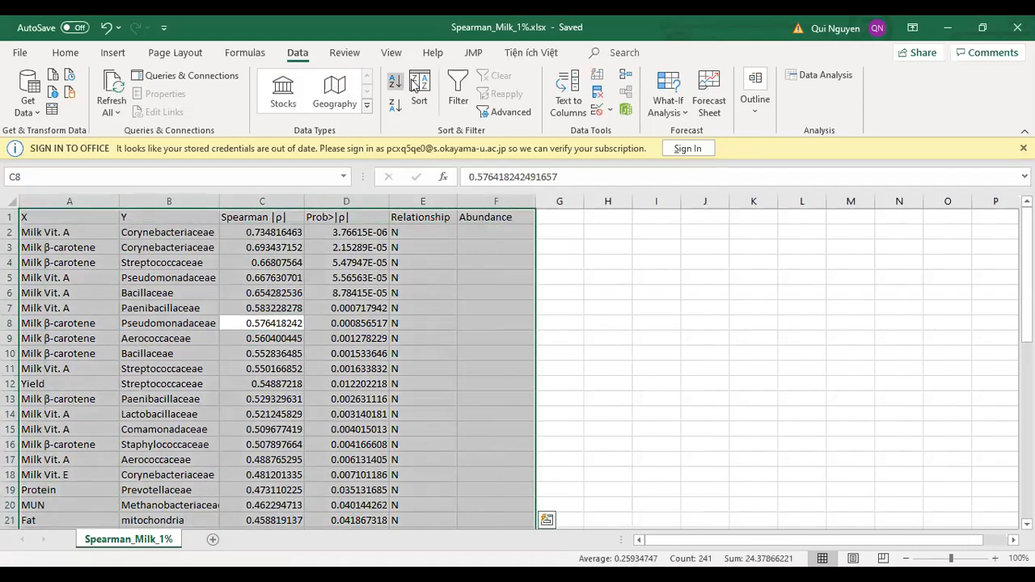
click(597, 302)
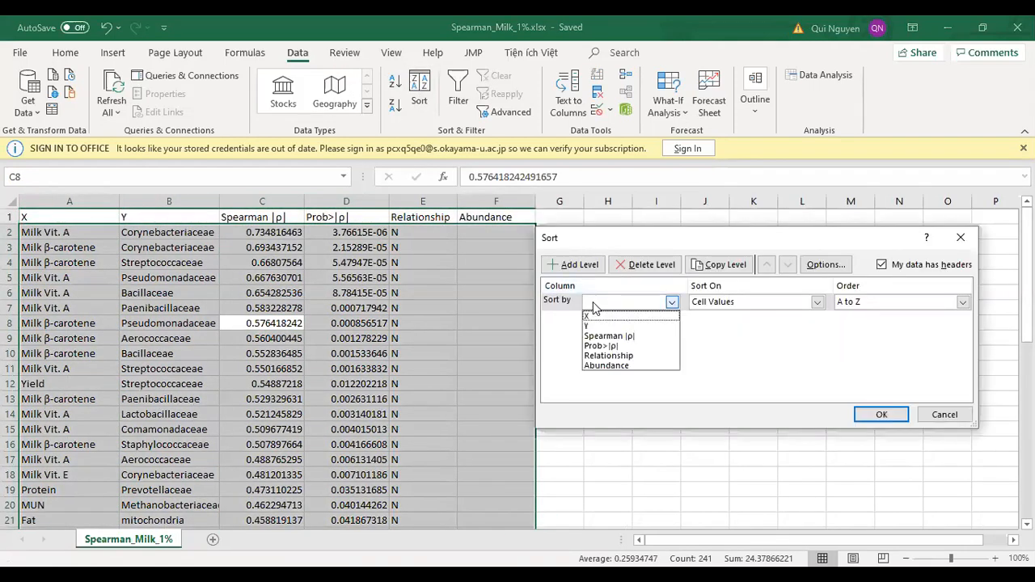
click(608, 324)
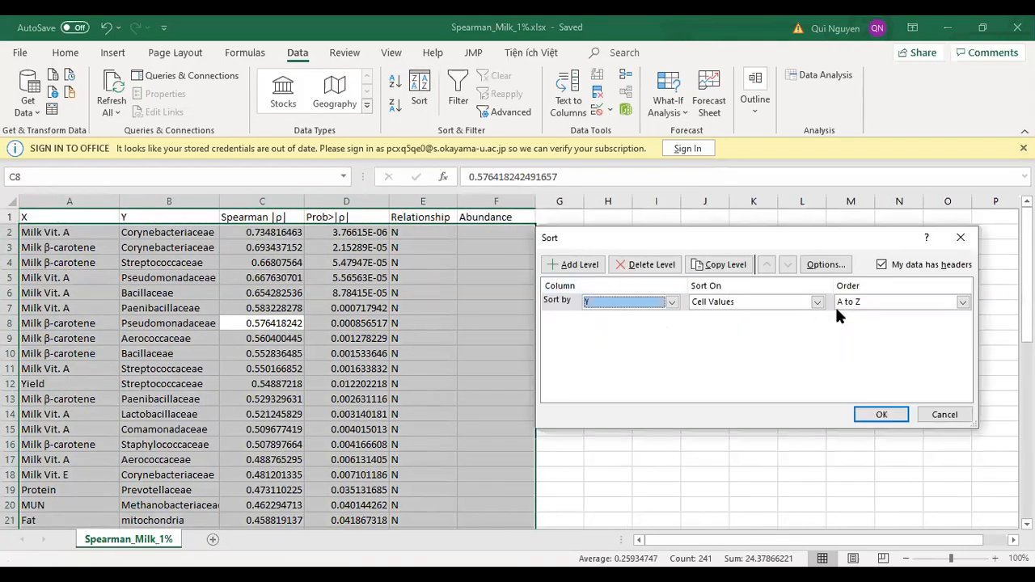
click(880, 415)
click(360, 293)
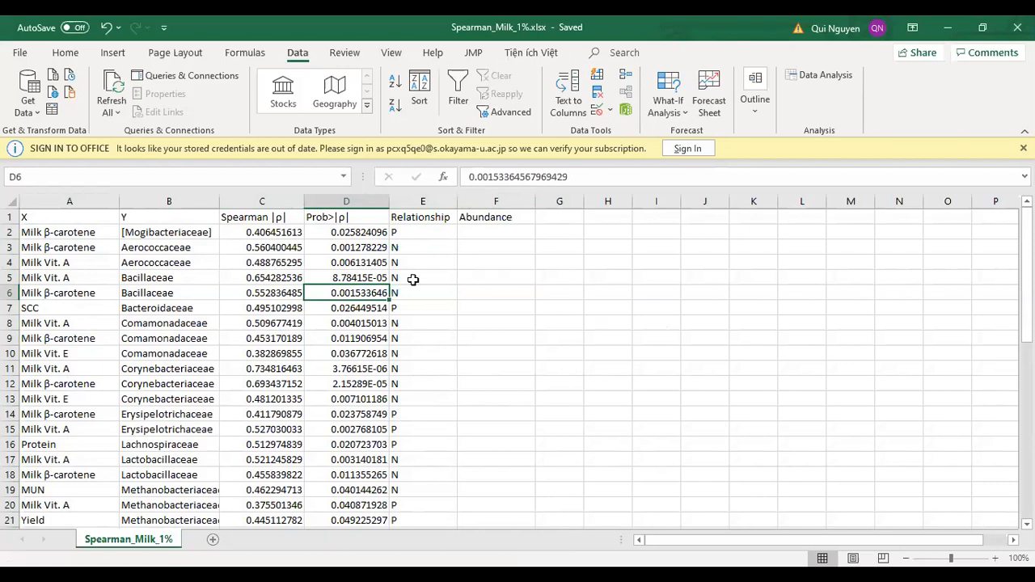
- Switch to the L5_Milk.xlsx workbook and add a new blank sheet after the Statistic sheet
key(alt+Tab)
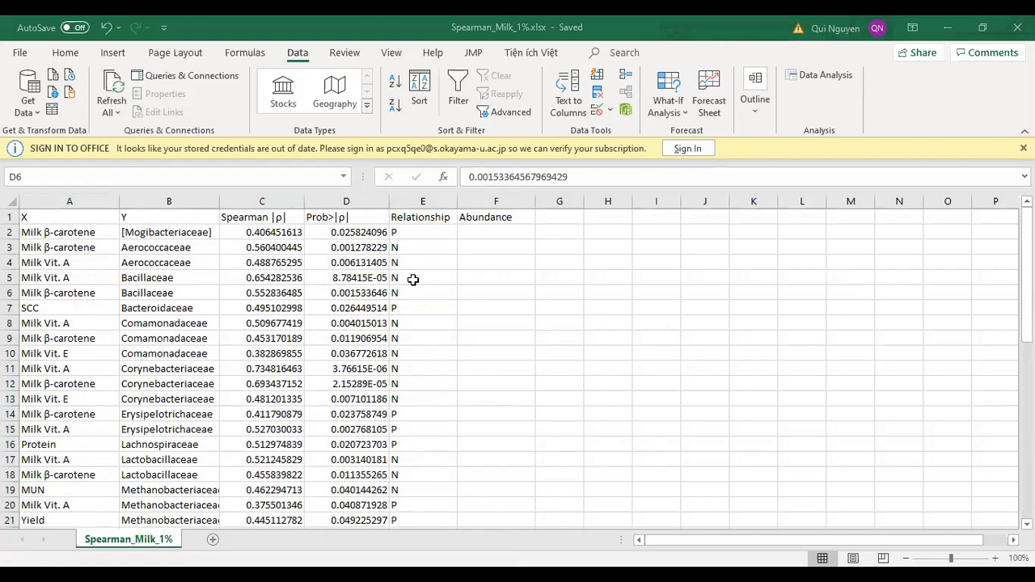
key(alt+Tab)
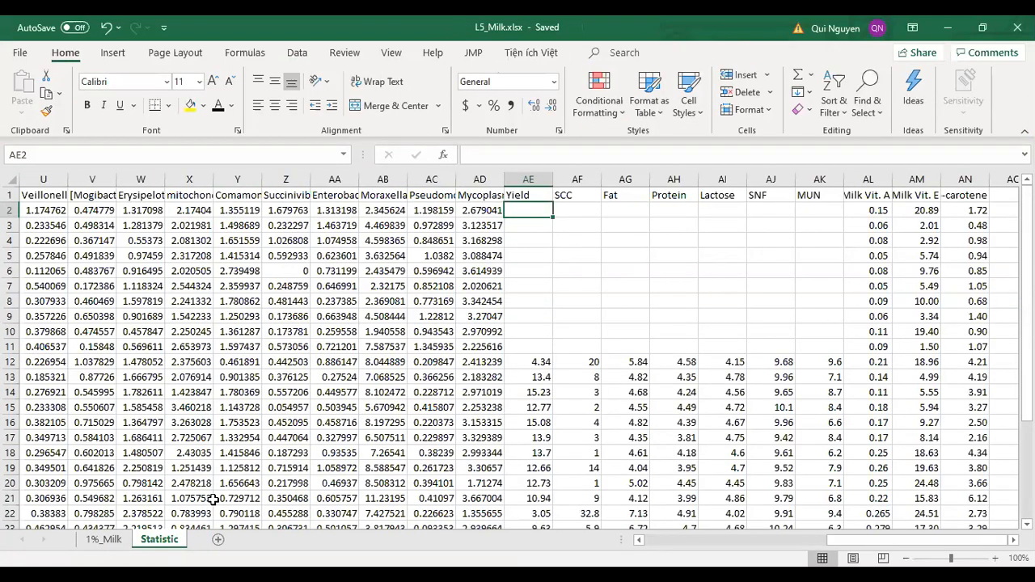
click(105, 540)
click(158, 543)
click(103, 541)
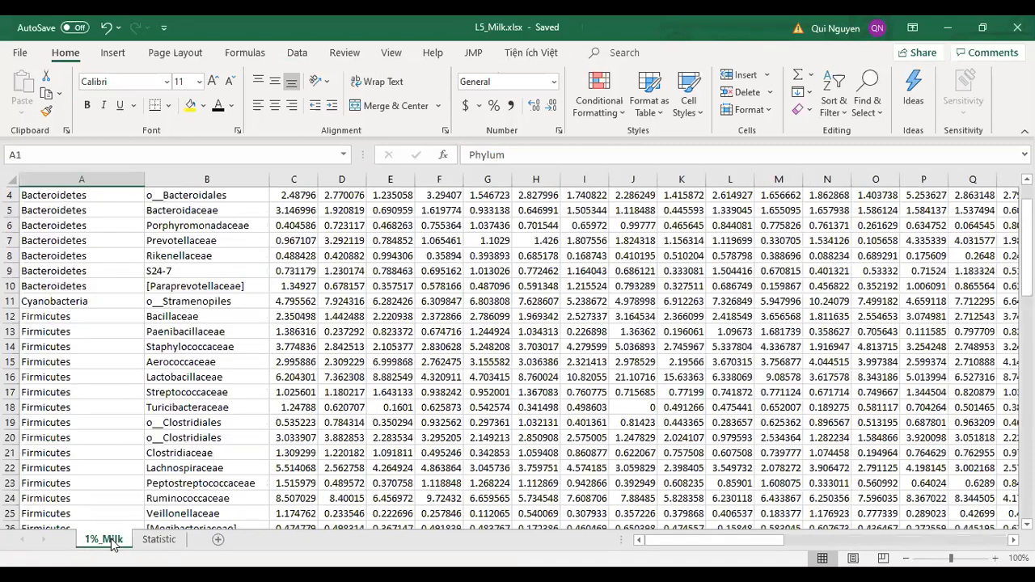
click(162, 541)
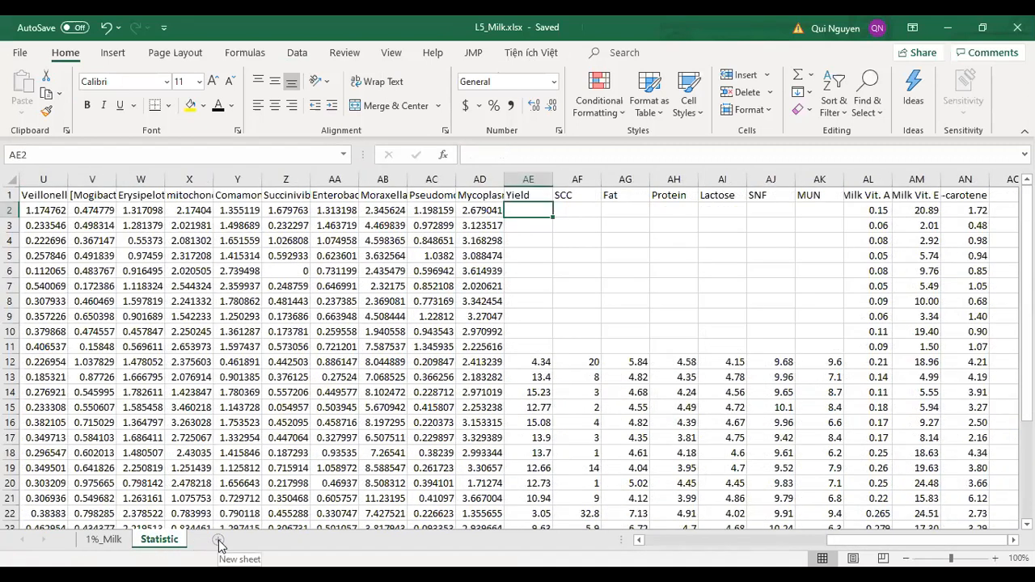
click(219, 542)
- Try to copy the Time and bacterial family abundance data from the Statistic sheet into the blank Sheet1
click(160, 542)
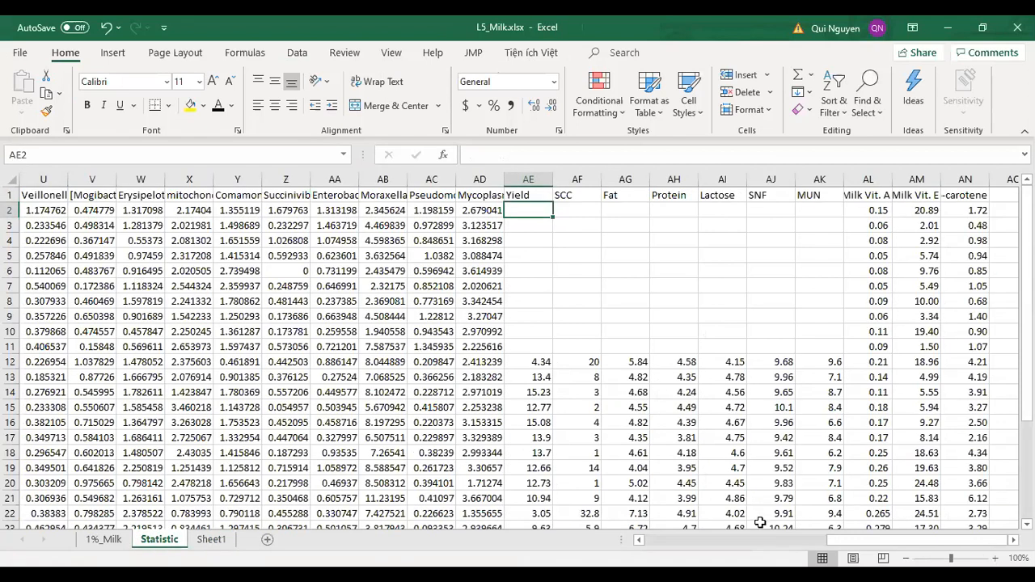
drag(877, 546, 512, 534)
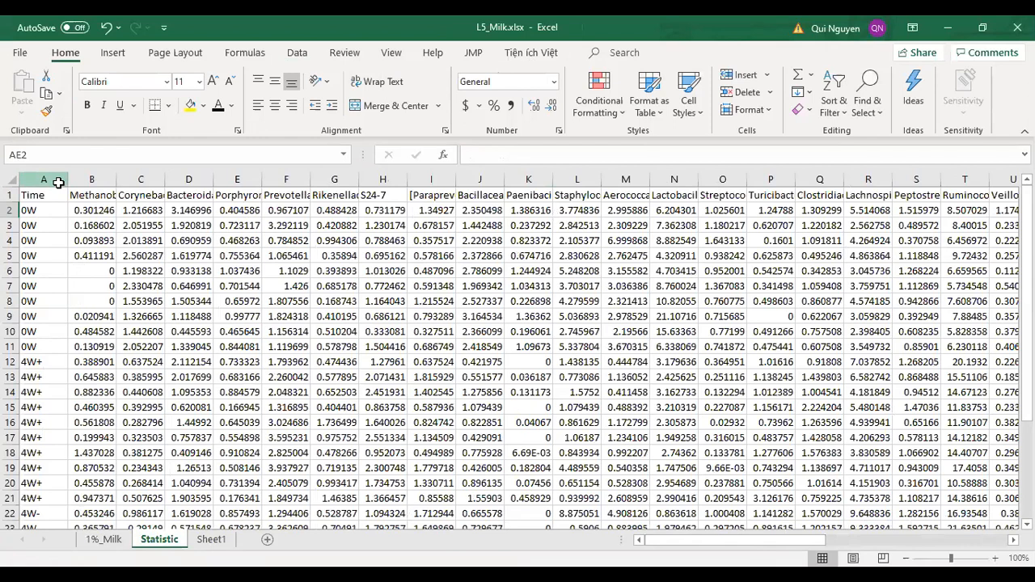
key(ctrl+a)
key(ctrl+c)
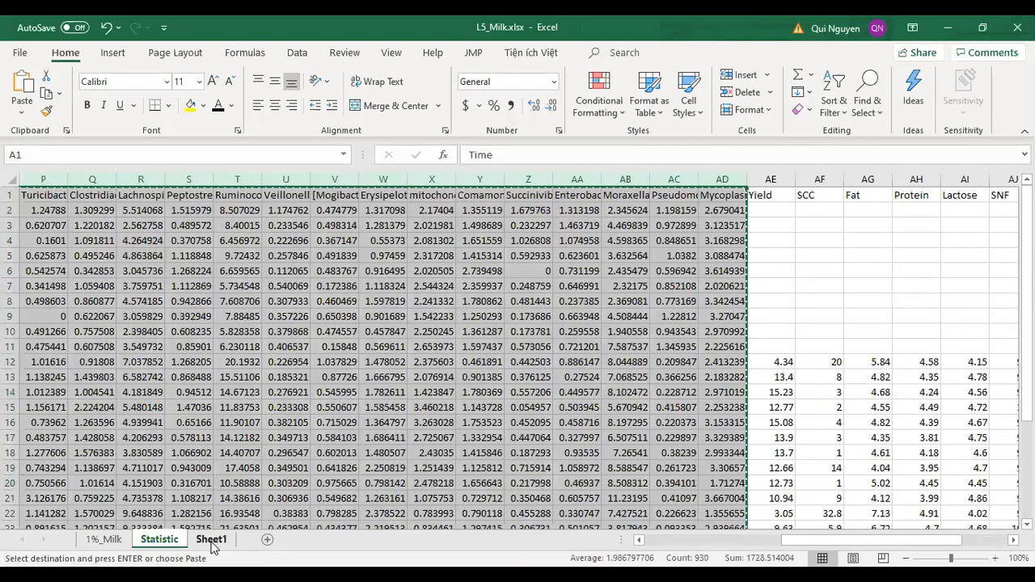
click(211, 540)
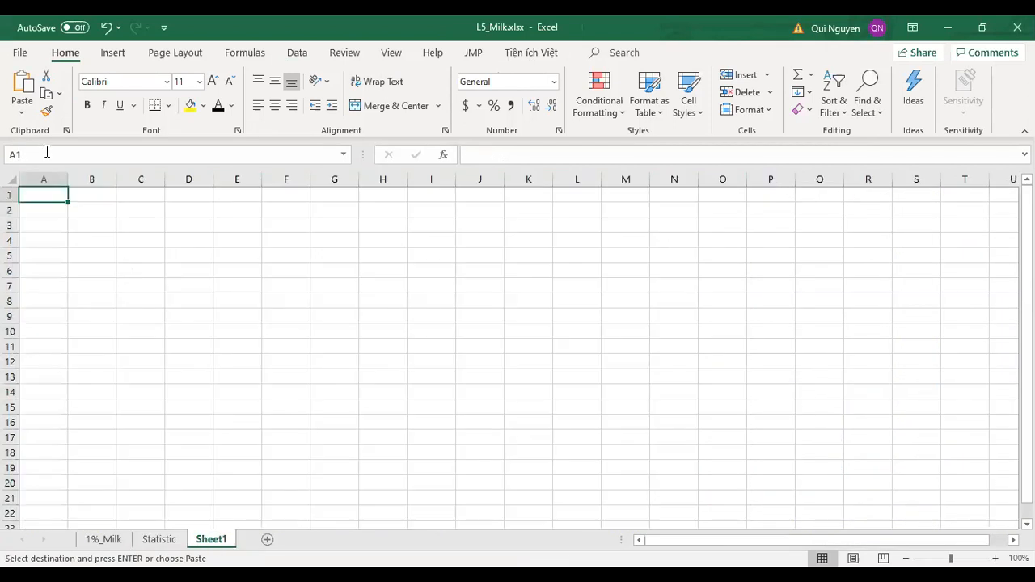
click(22, 113)
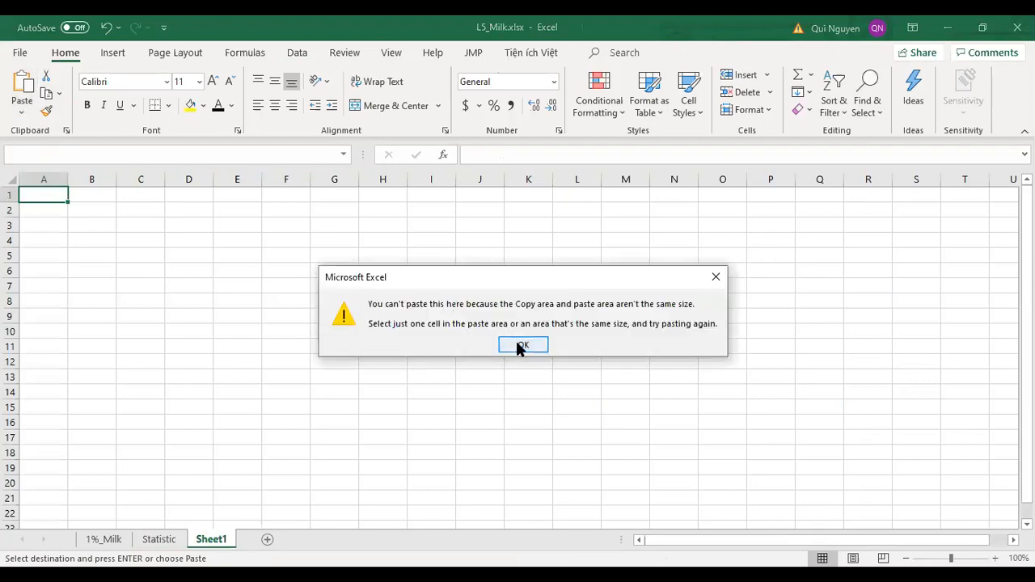
click(515, 338)
- Copy the Time and bacterial family abundance data from the Statistic sheet and paste it transposed at A1 of Sheet1
click(174, 539)
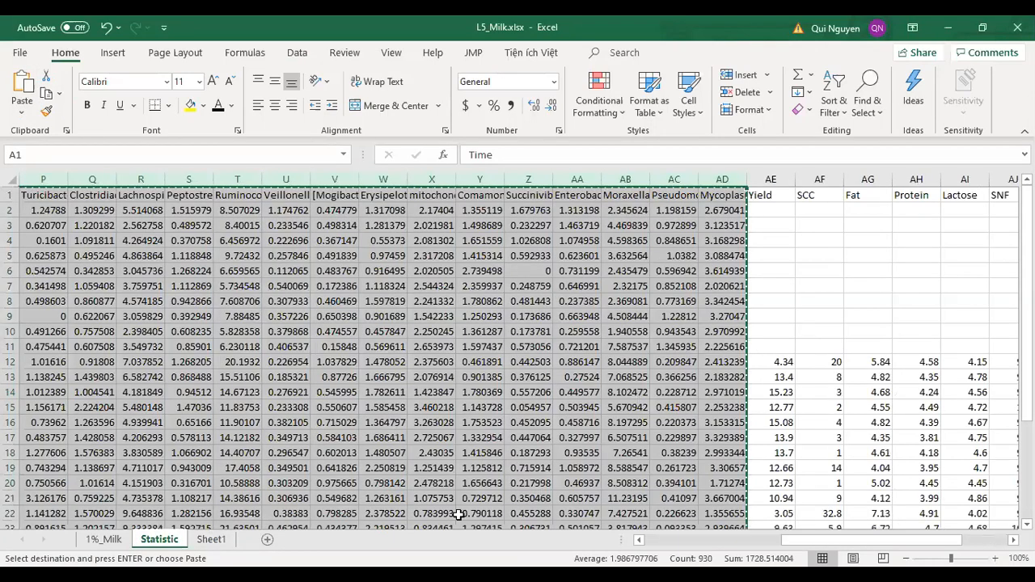
drag(825, 541, 690, 540)
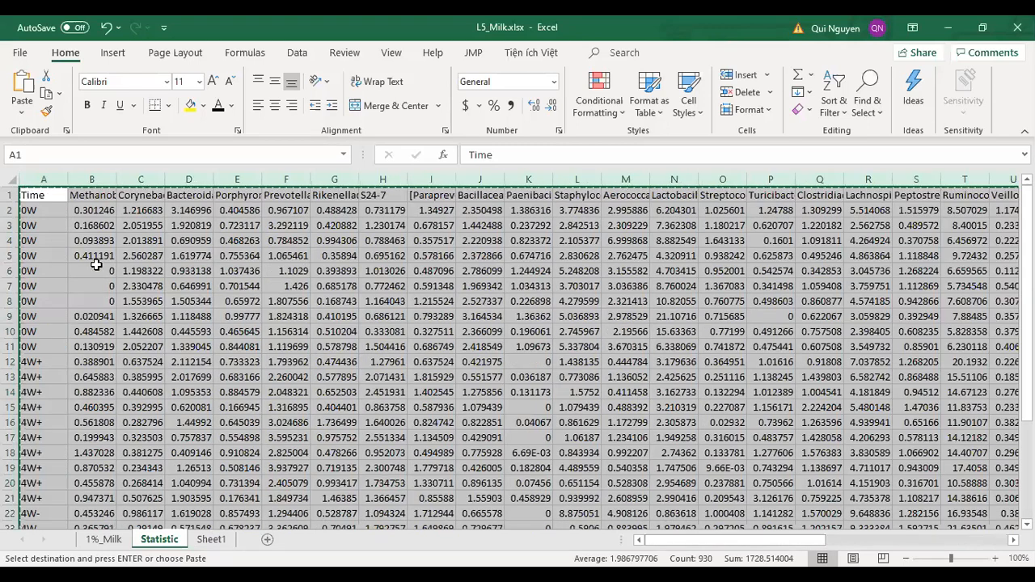
drag(49, 195, 946, 317)
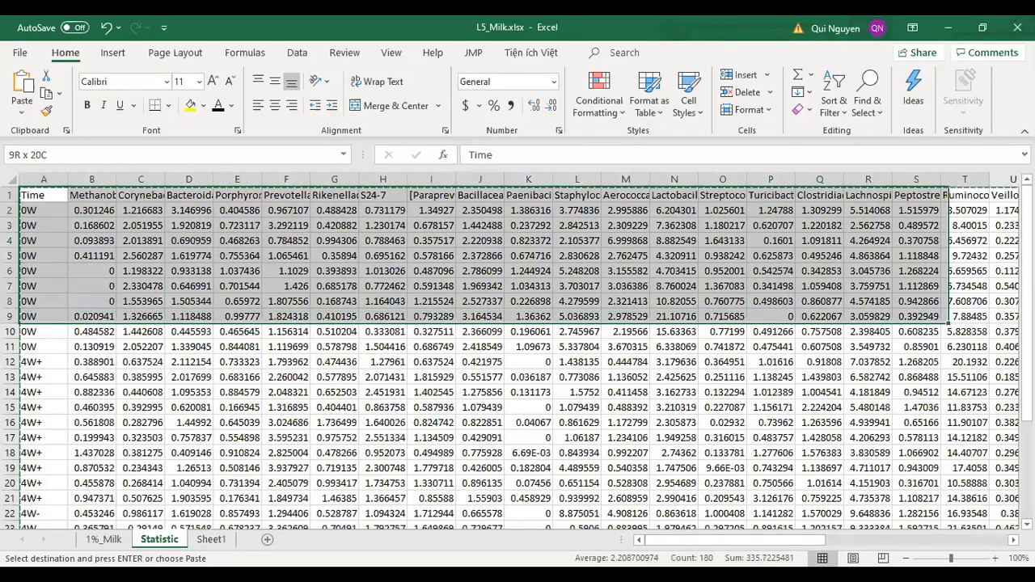
drag(947, 320, 723, 491)
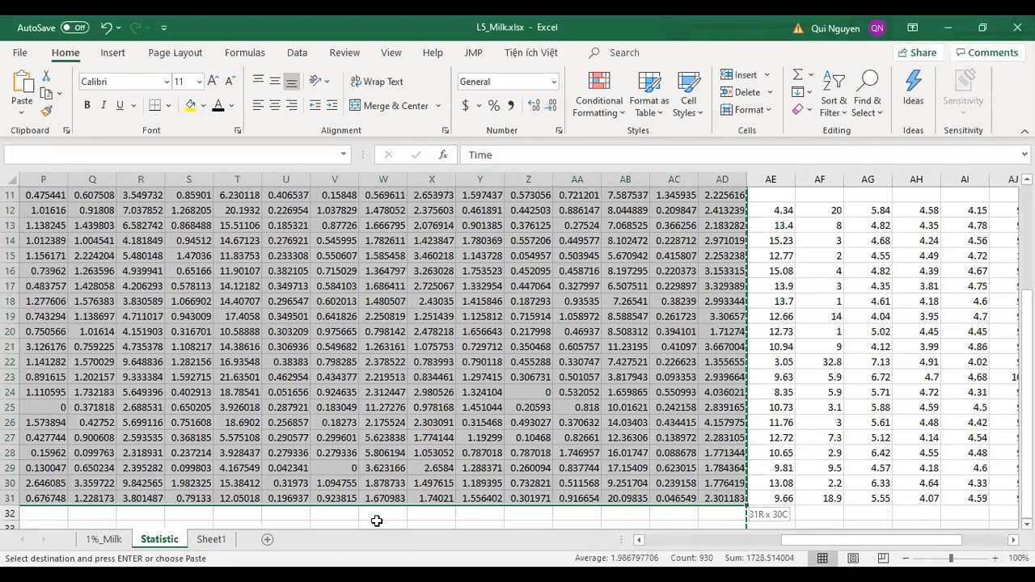
click(213, 539)
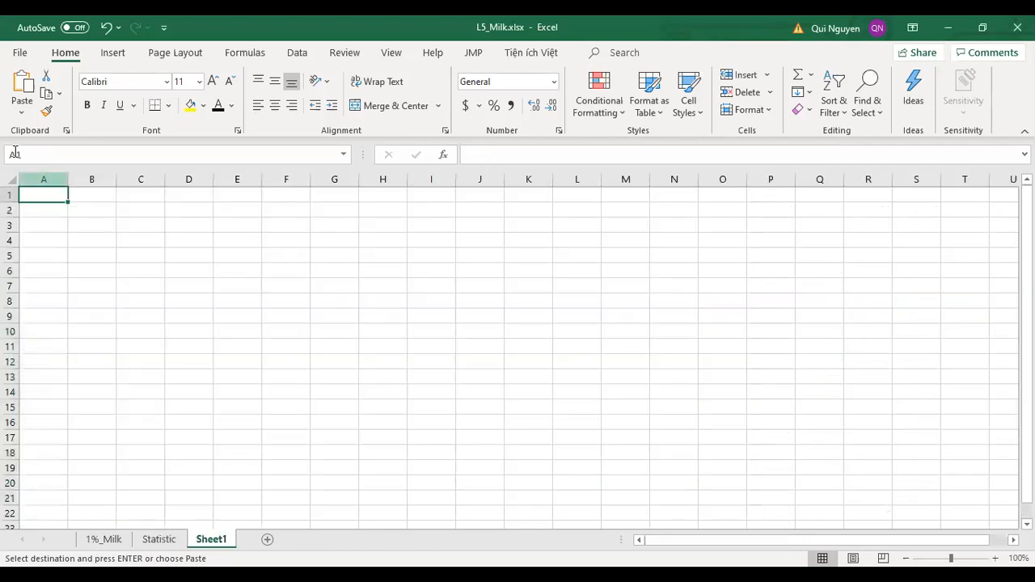
click(22, 105)
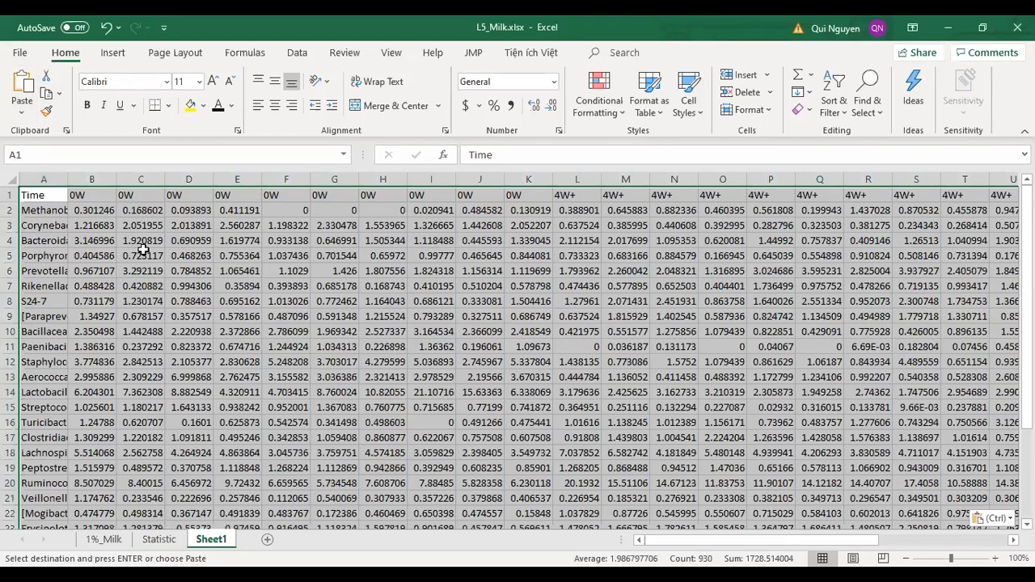
- Widen column A to fit the family names and insert a blank column before the first 0W column
click(48, 177)
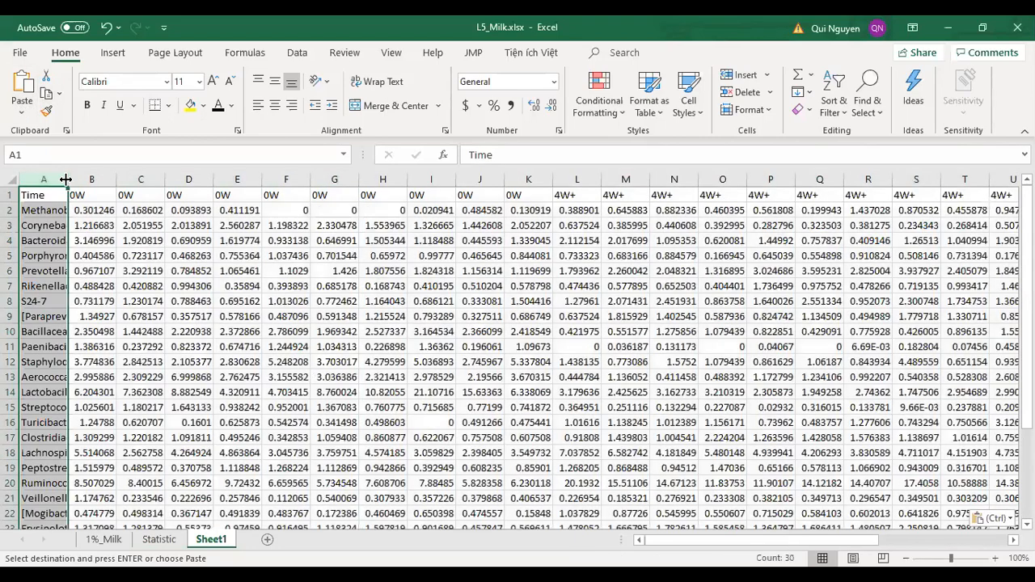
drag(67, 179, 143, 178)
click(165, 176)
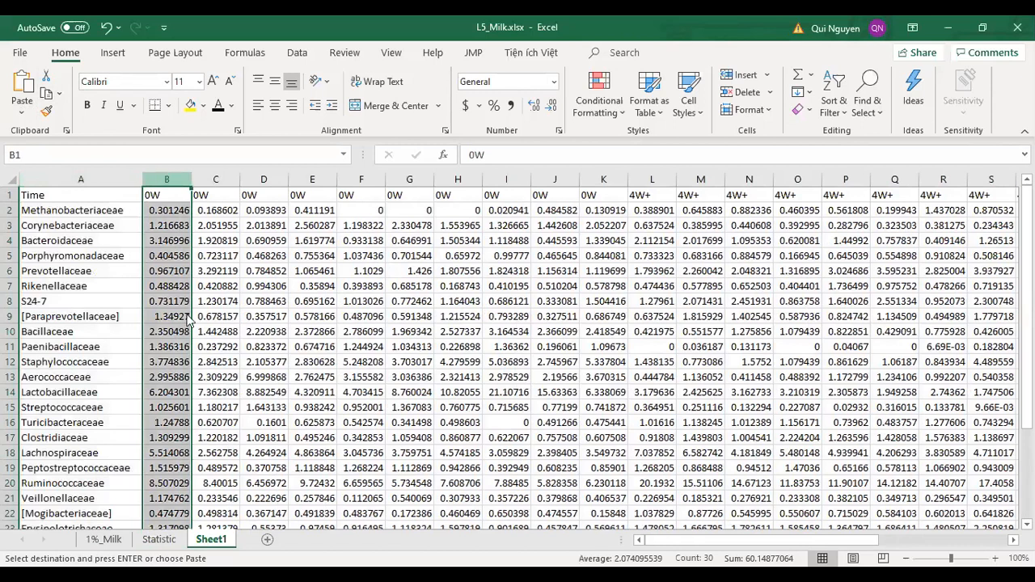
right_click(167, 178)
click(200, 309)
- Calculate each family's mean abundance in column B with =AVERAGE(C2:AF2), filled down from B2 to the last family
click(177, 215)
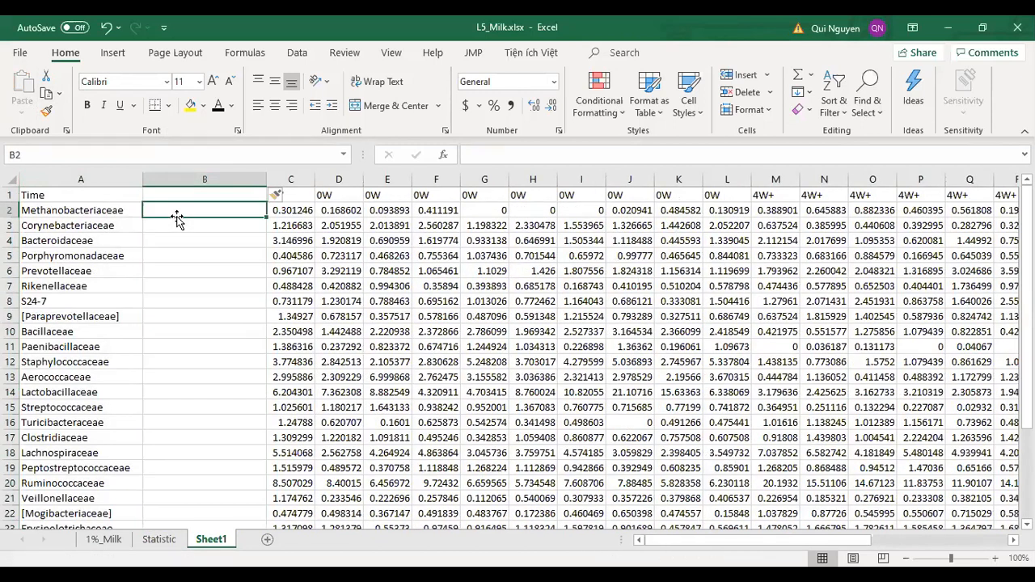
text(=)
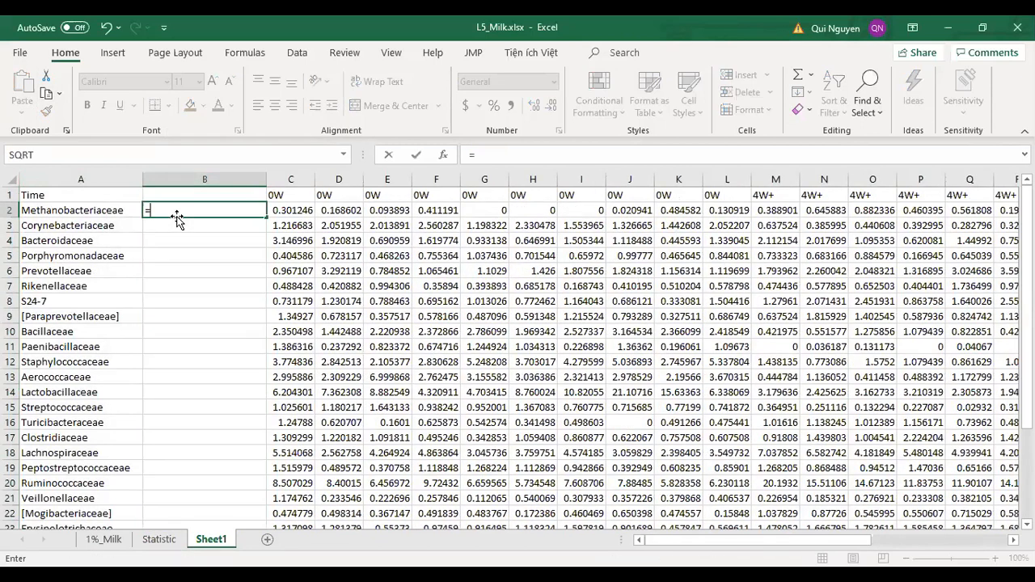
text(average()
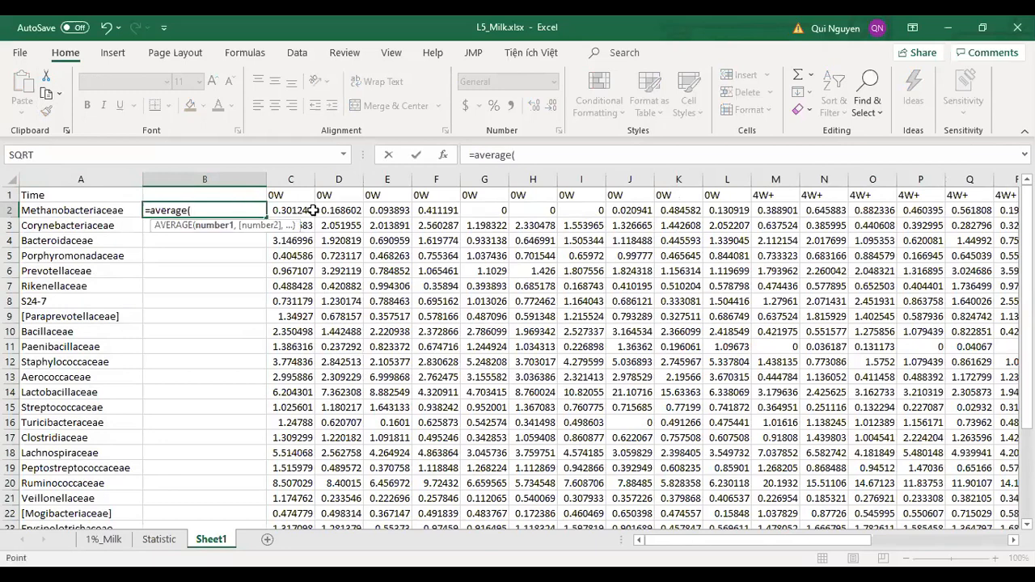
drag(312, 210, 943, 211)
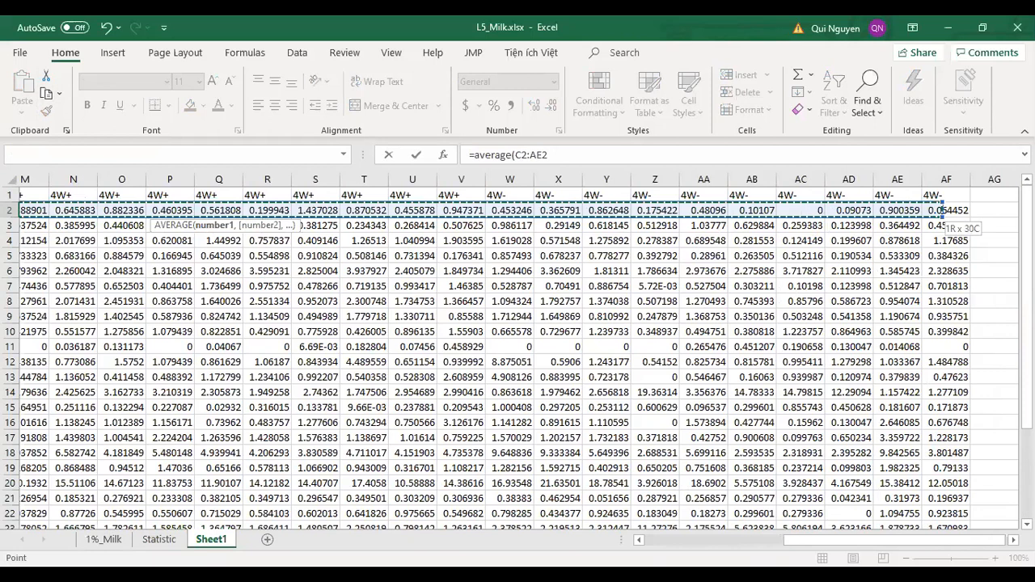
key(Return)
click(105, 210)
double_click(143, 217)
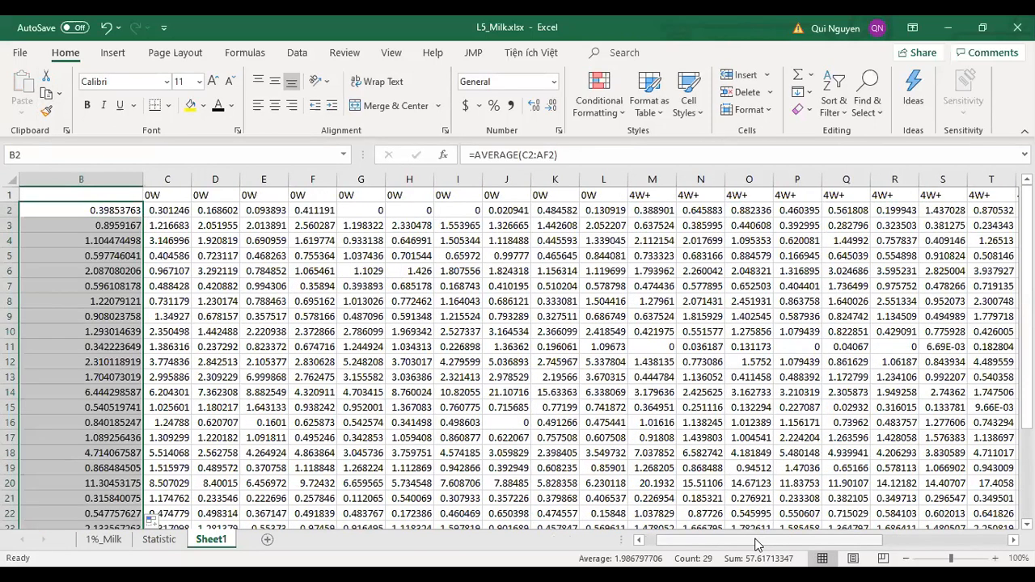
- Insert a blank column C and paste the column B averages into it as values only
drag(758, 544, 740, 544)
click(282, 178)
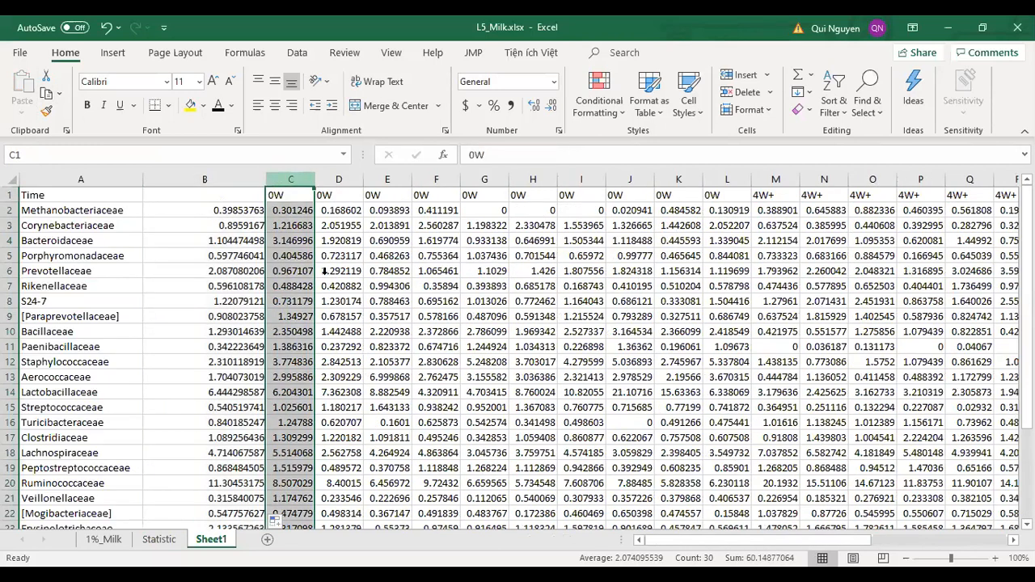
key(ctrl+shift+plus)
click(229, 178)
key(ctrl+c)
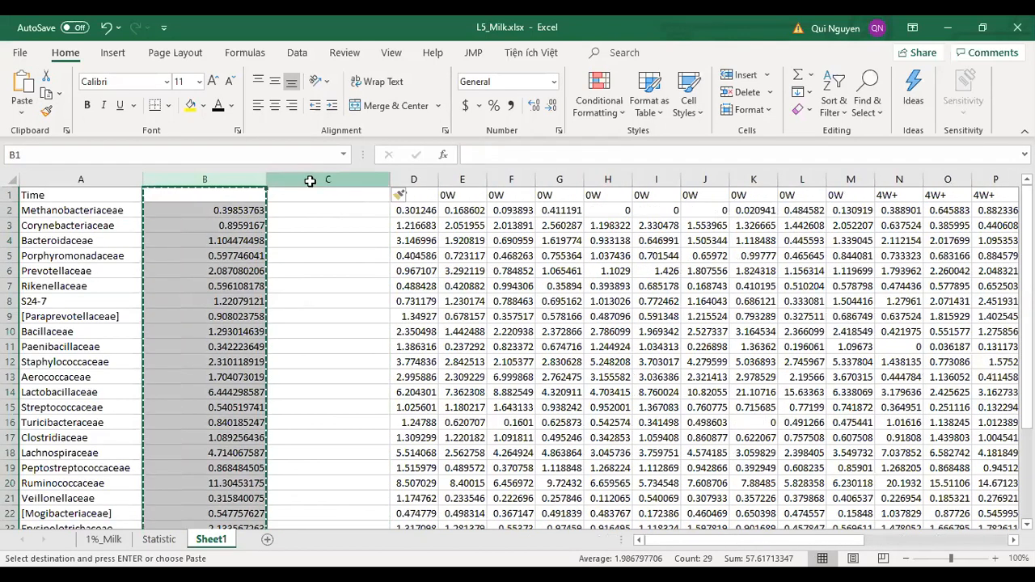
click(309, 179)
right_click(311, 181)
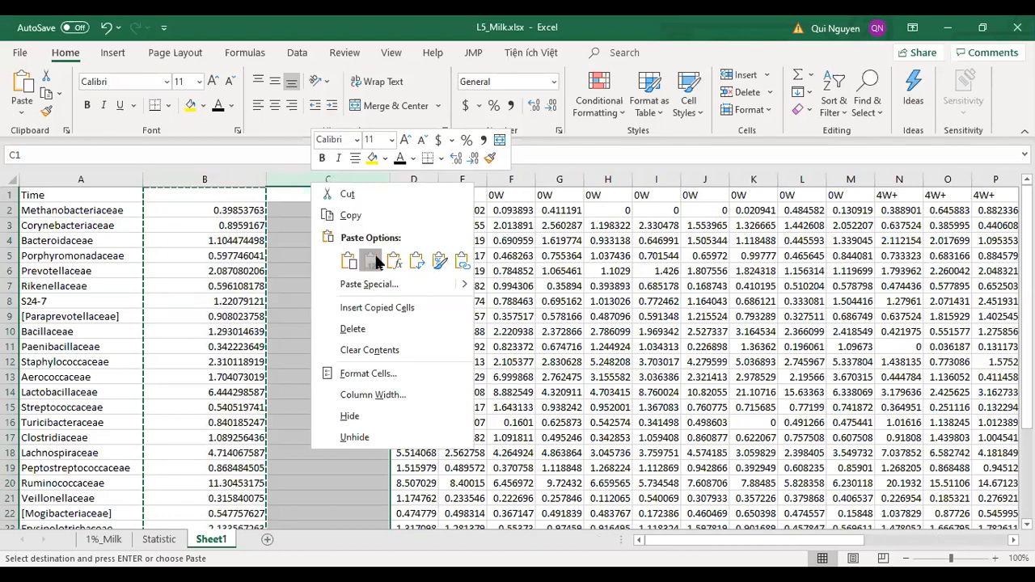
click(375, 261)
- Enter the header Abundance in cell C1 above the pasted average values
click(336, 196)
text(Ab)
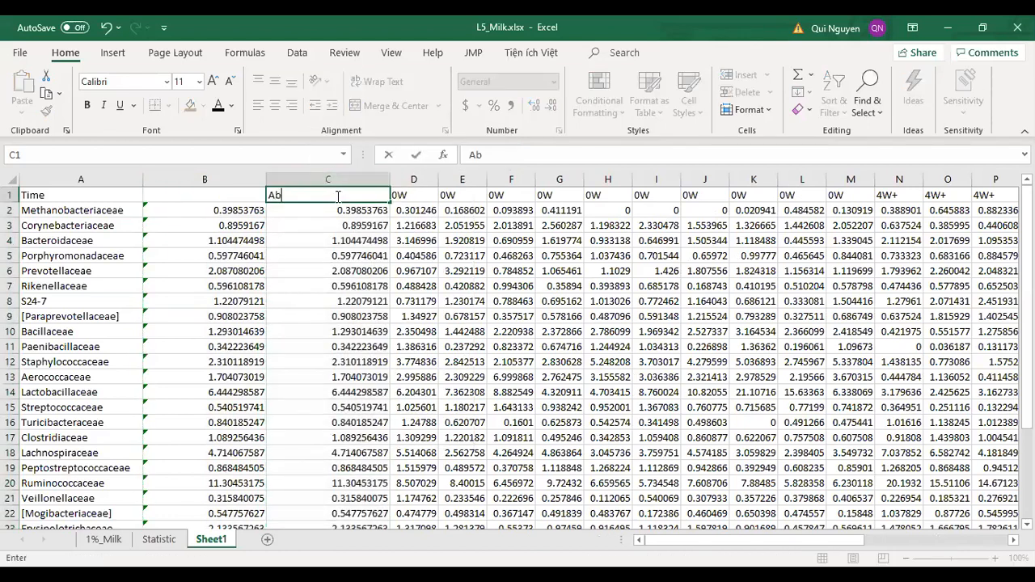
text(undance)
key(Return)
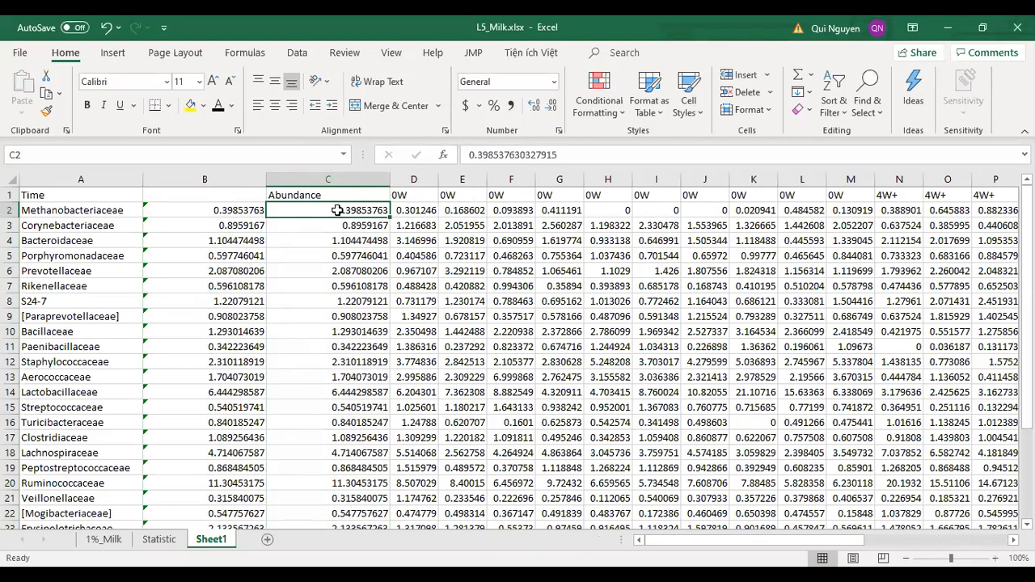
- Show the Abundance values with two decimal places and save the workbook
key(ctrl+shift+Down)
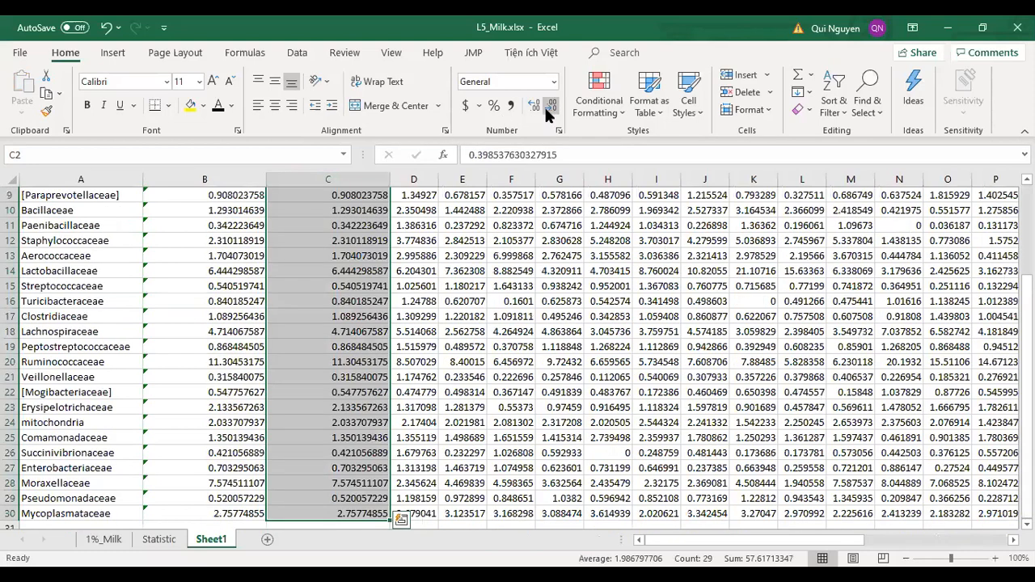
click(549, 108)
click(549, 109)
click(549, 108)
click(549, 108)
click(549, 109)
click(549, 109)
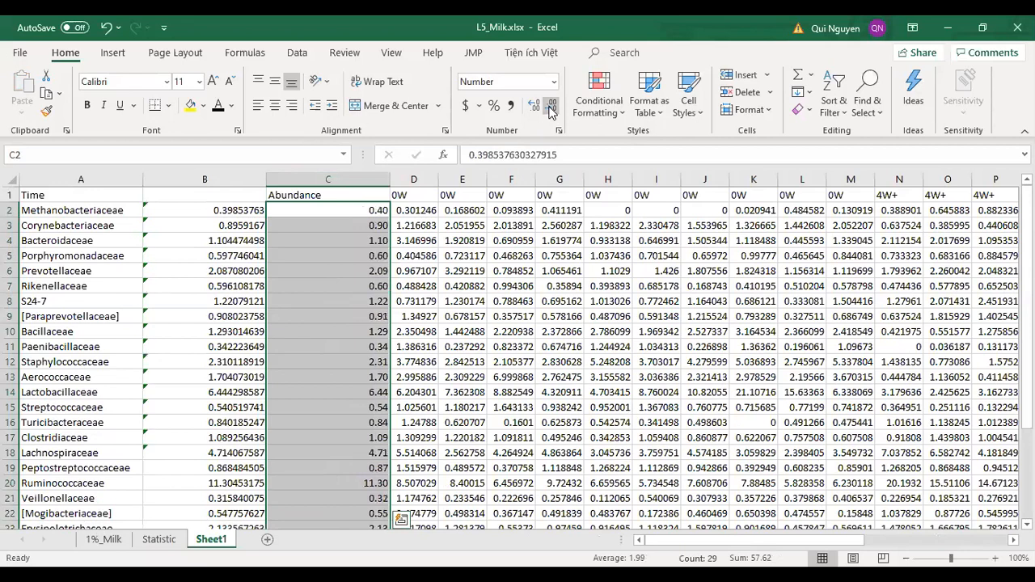
click(344, 252)
key(ctrl+s)
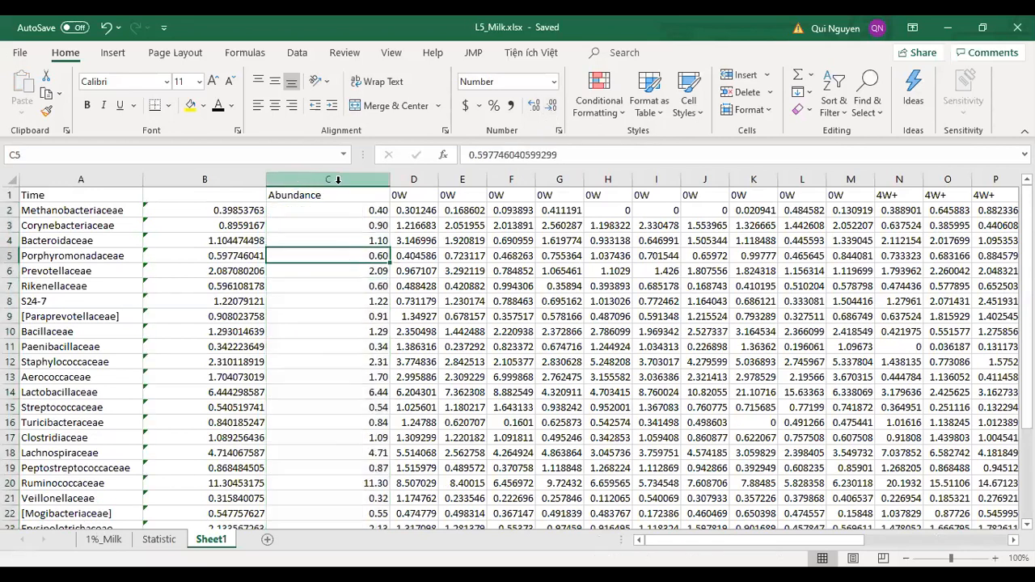
- Colour the Abundance column's text red and narrow both the Abundance column and the formula averages column
click(327, 179)
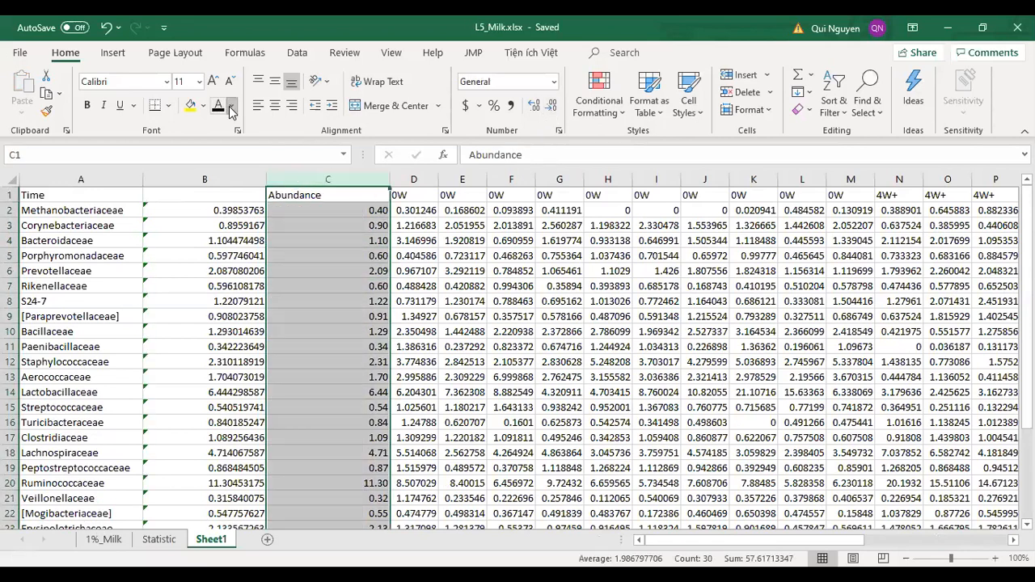
click(231, 109)
click(234, 267)
click(279, 240)
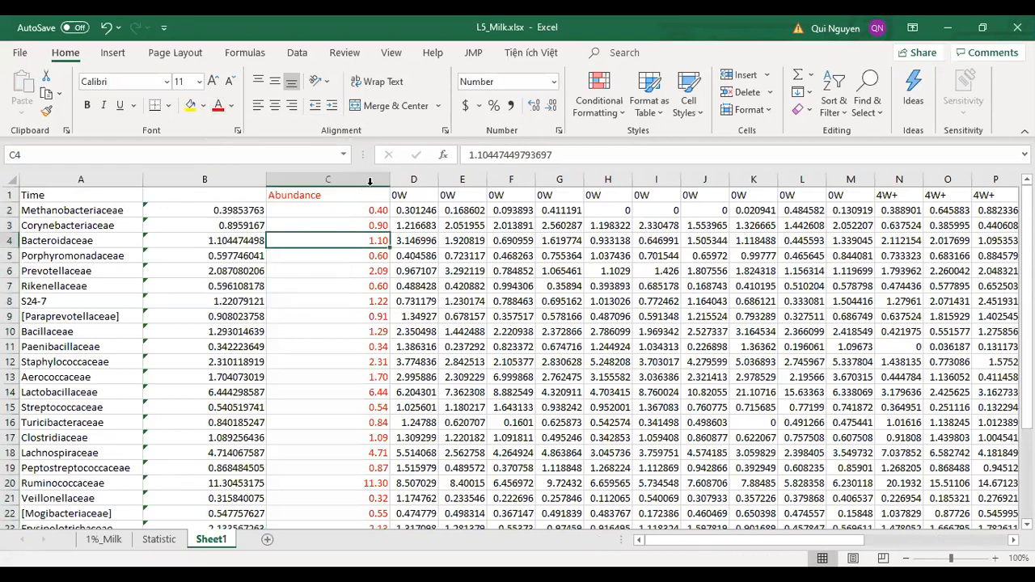
drag(387, 179, 338, 179)
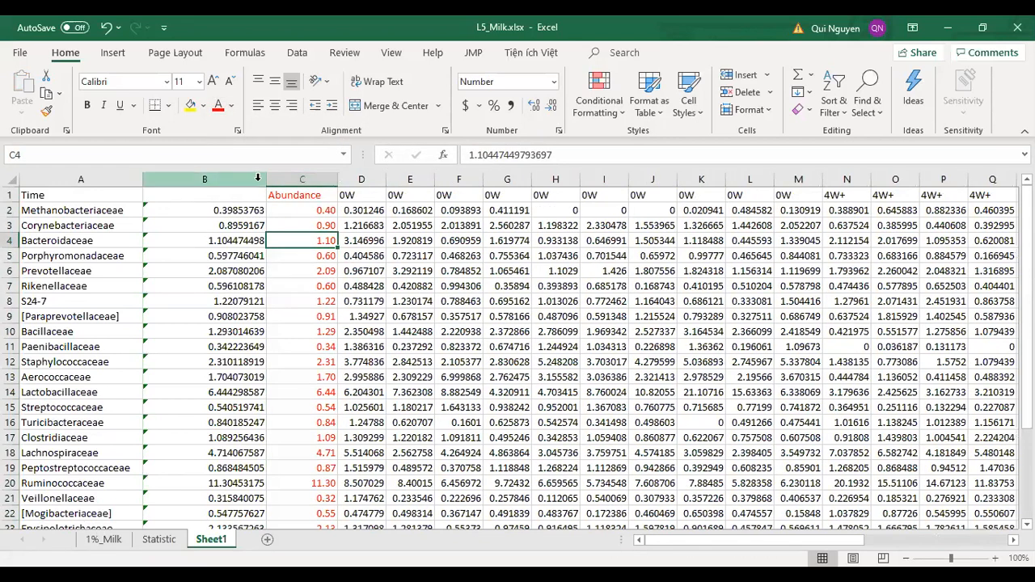
drag(266, 178, 177, 179)
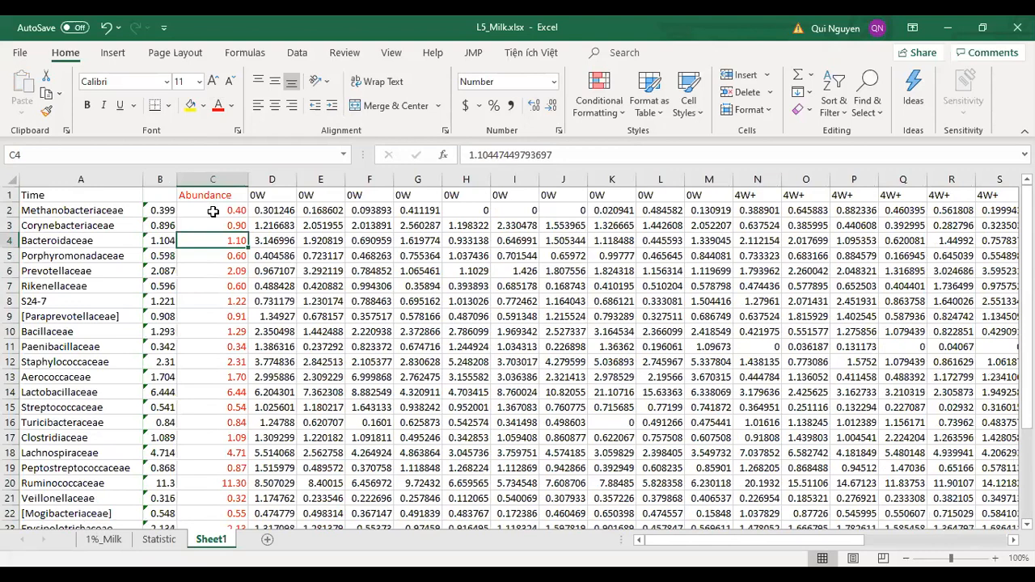
- Sort the whole Sheet1 table by column A from A to Z without treating the first row as headers, and save
click(97, 271)
key(ctrl+a)
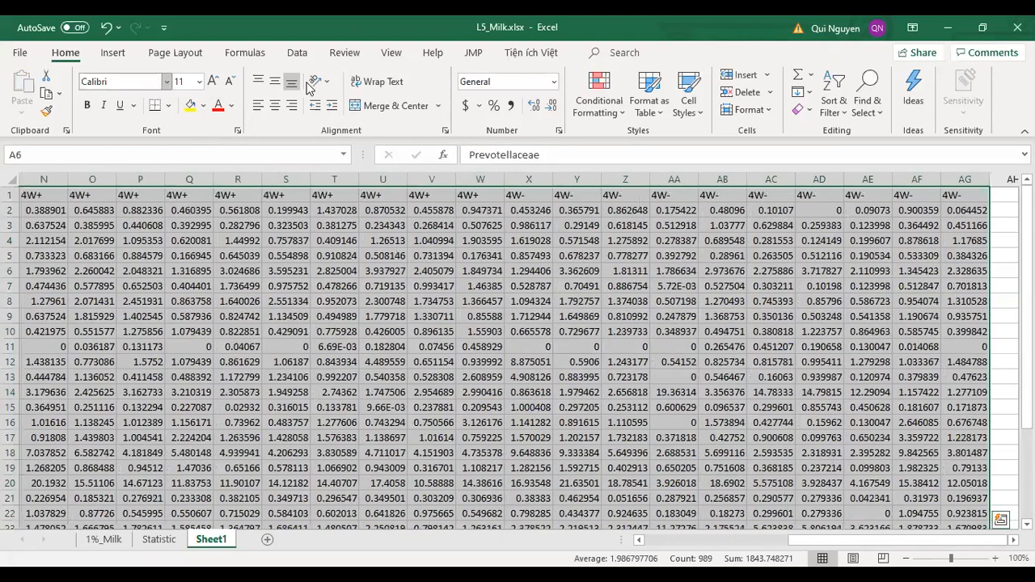
click(296, 52)
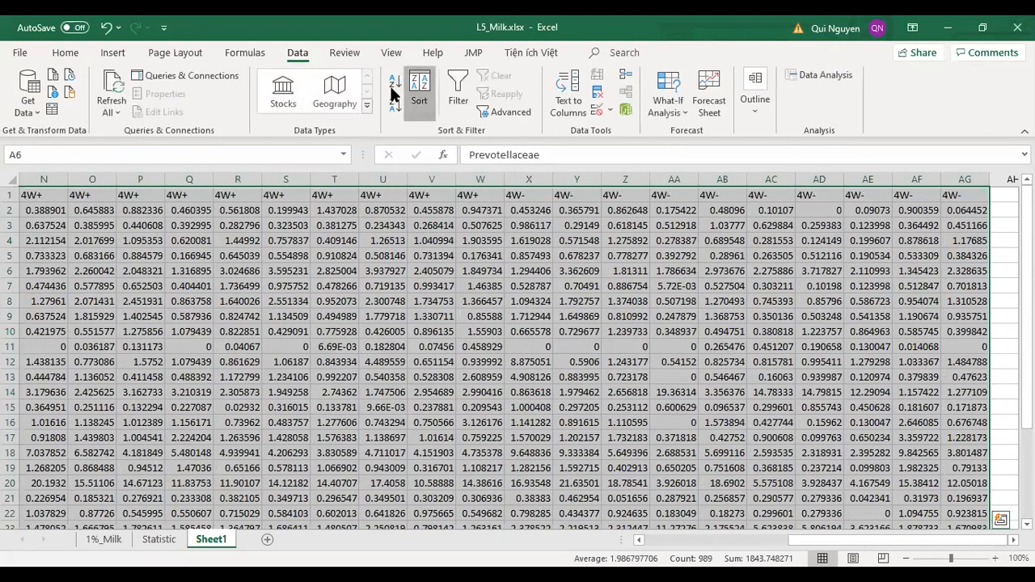
click(418, 89)
click(671, 302)
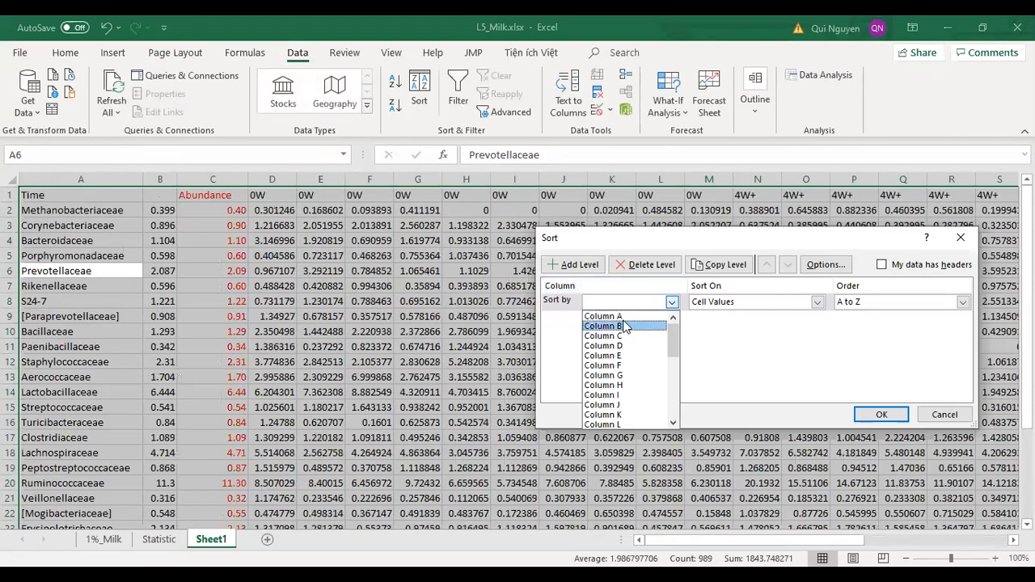
click(603, 316)
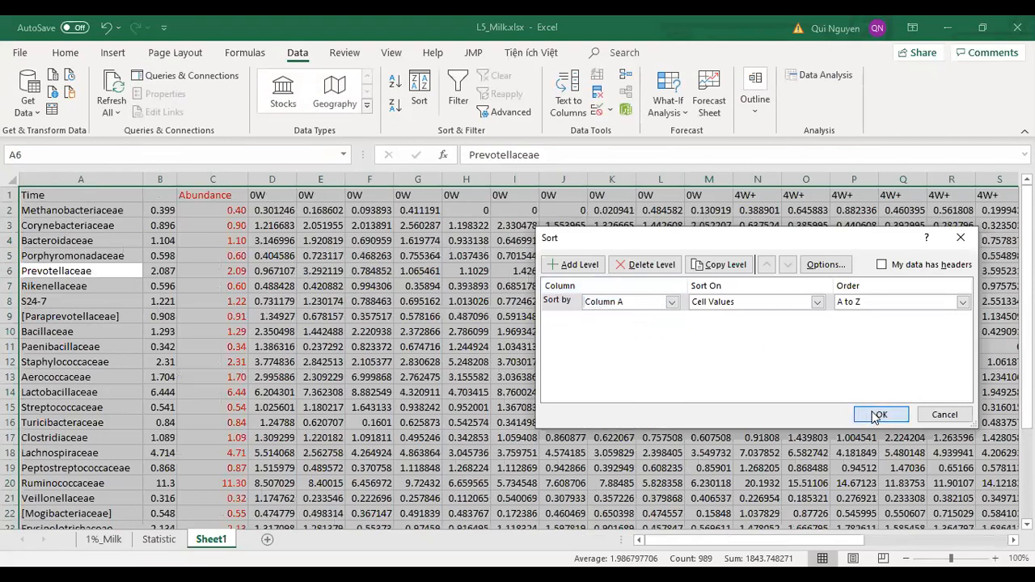
click(878, 415)
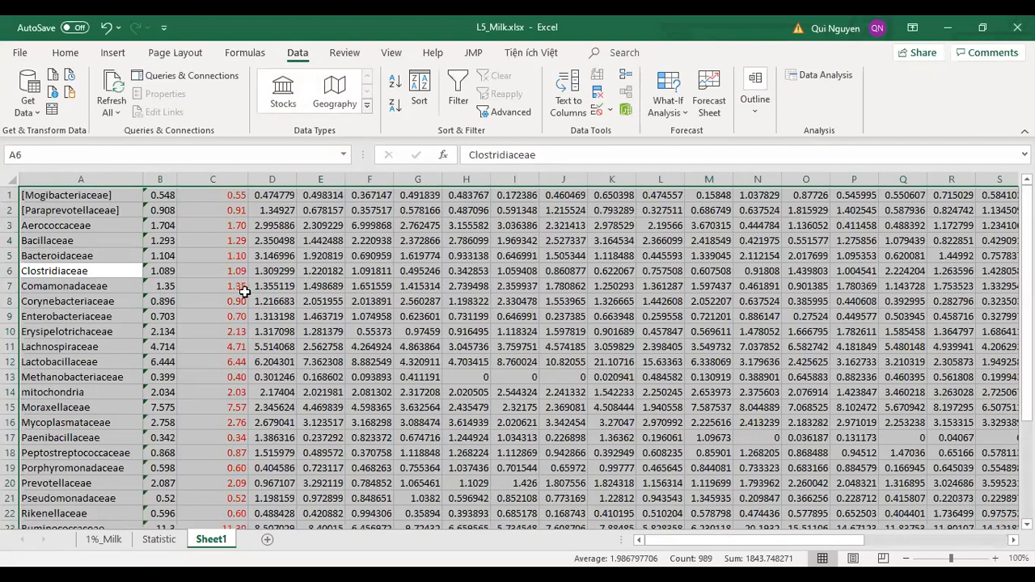
click(241, 288)
key(ctrl+s)
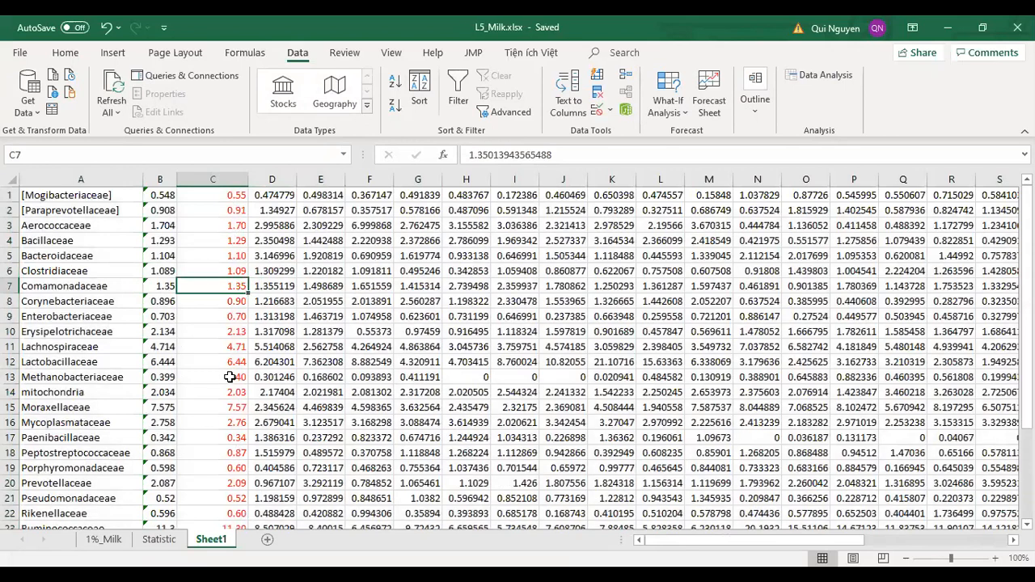
- Copy the family names and abundance values from L5_Milk.xlsx into Sheet1 of the Spearman_Milk_1%.xlsx workbook, keeping only names and rounded abundances
click(371, 407)
drag(116, 180, 192, 179)
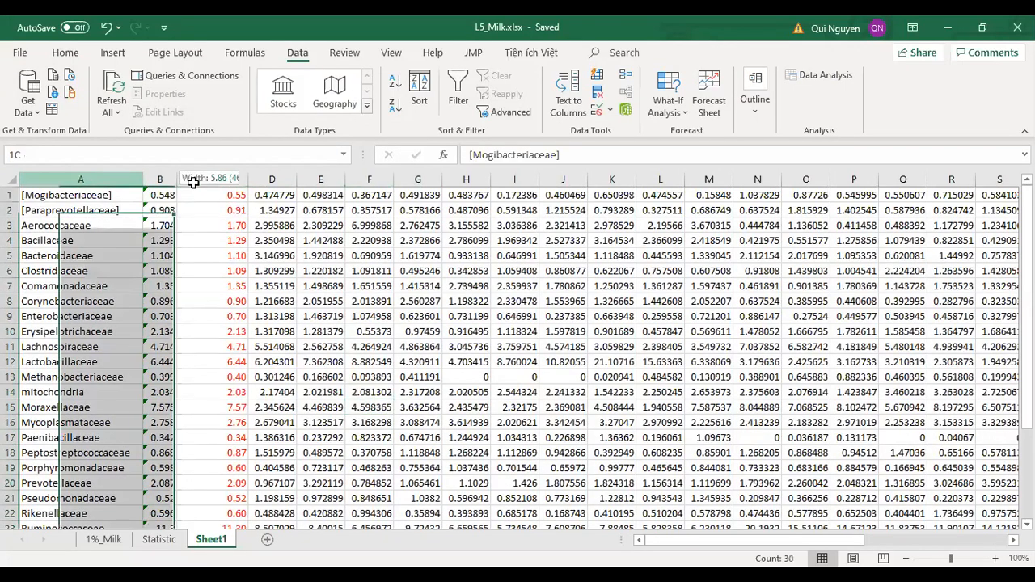
key(ctrl+c)
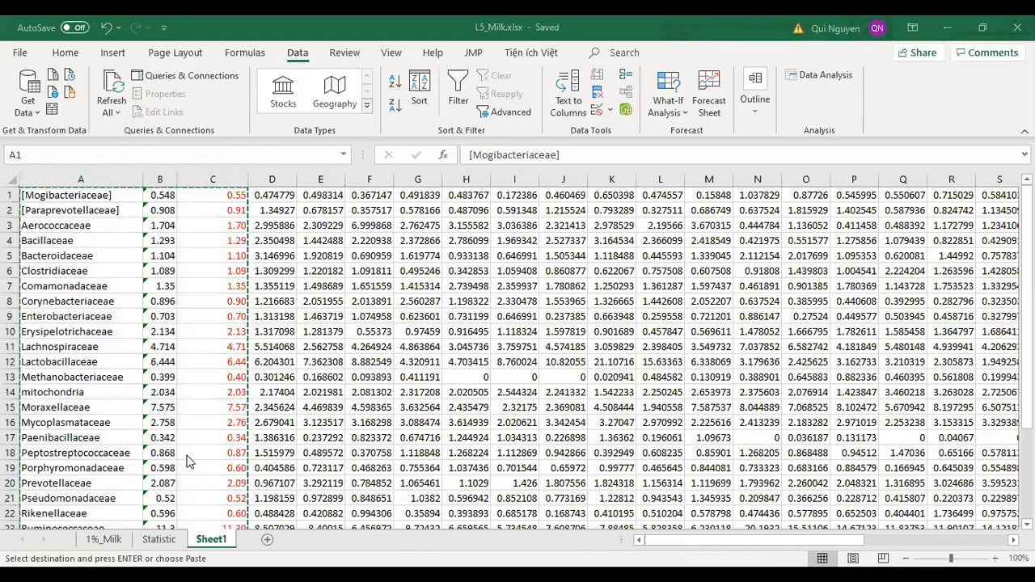
click(218, 543)
key(alt+h)
key(v)
key(v)
key(shift+F10)
key(Escape)
key(Escape)
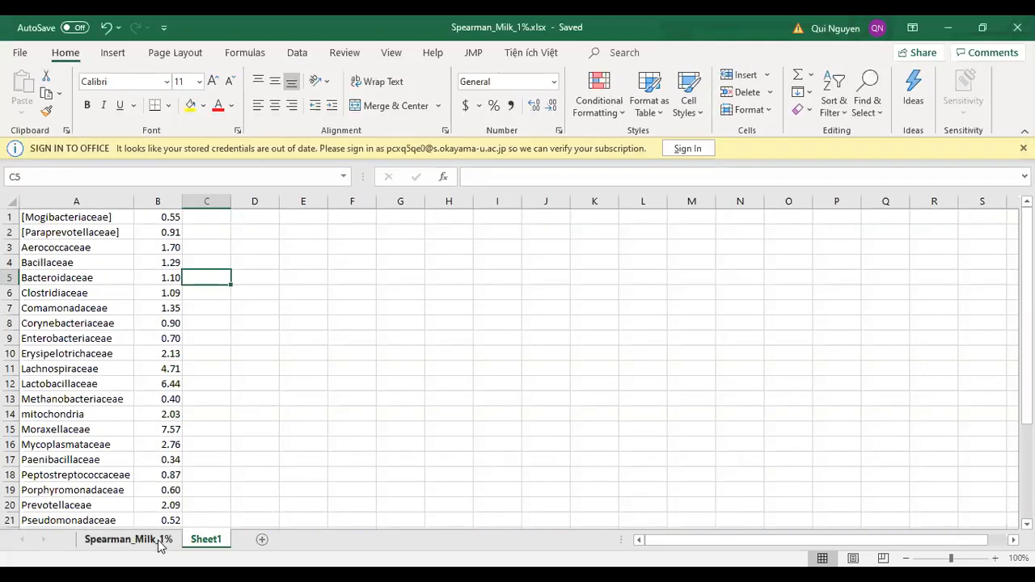
- Colour the abundance values in column B of Sheet1 red
click(159, 547)
click(206, 542)
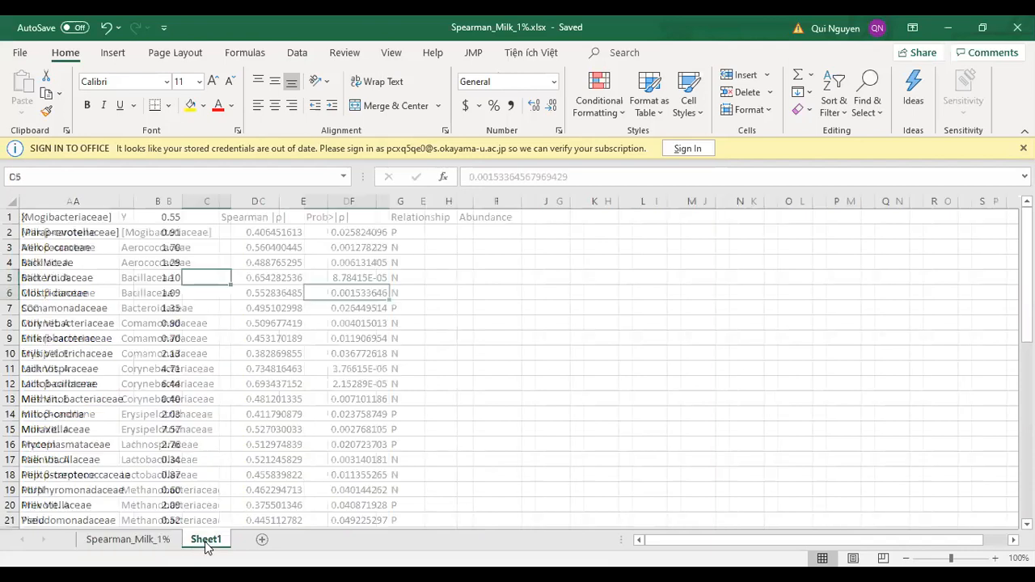
click(165, 201)
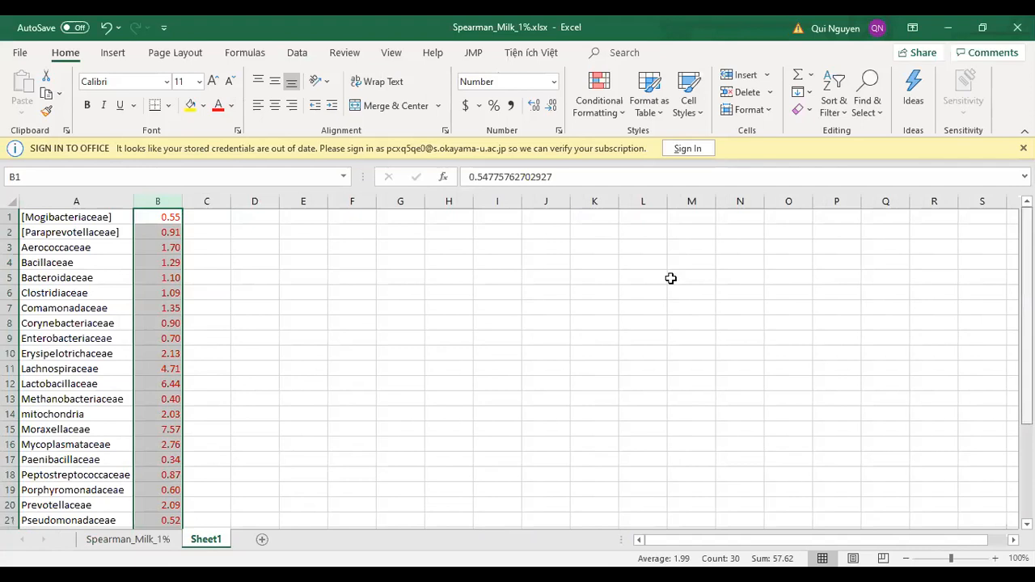
- Copy the [Mogibacteriaceae] abundance from Sheet1 into cell F2 of the Spearman_Milk_1% sheet
click(130, 541)
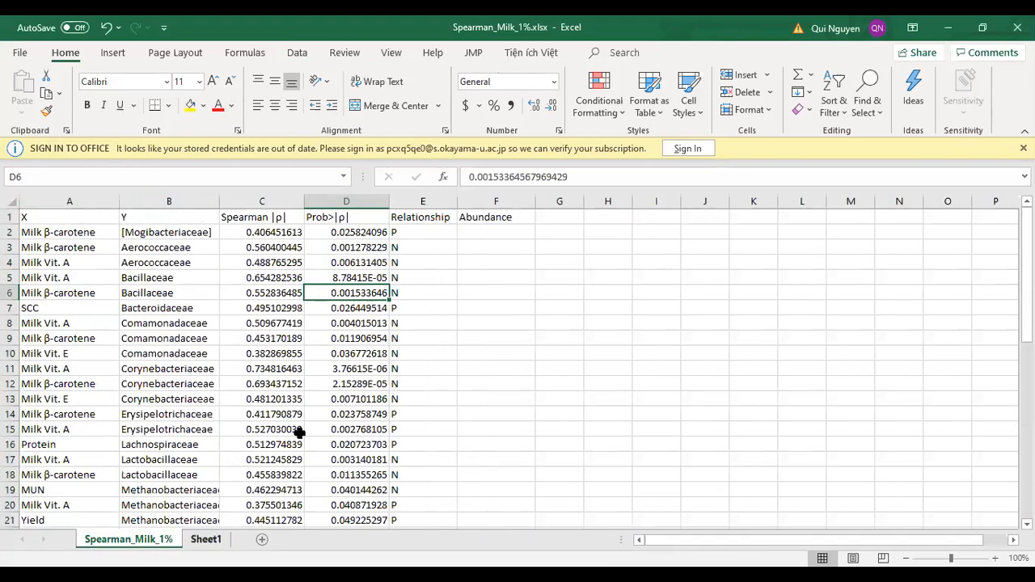
click(485, 236)
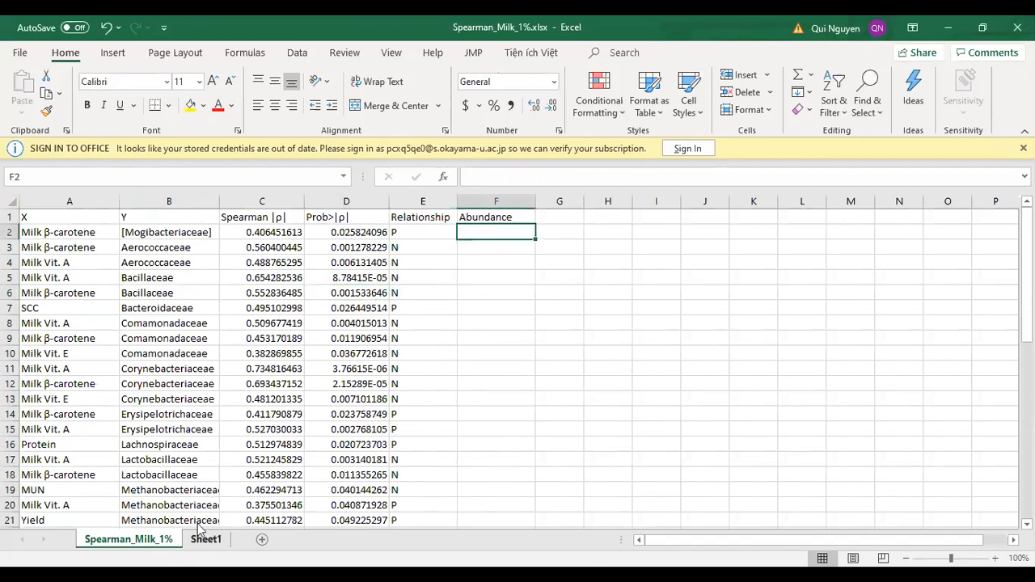
click(207, 538)
click(157, 217)
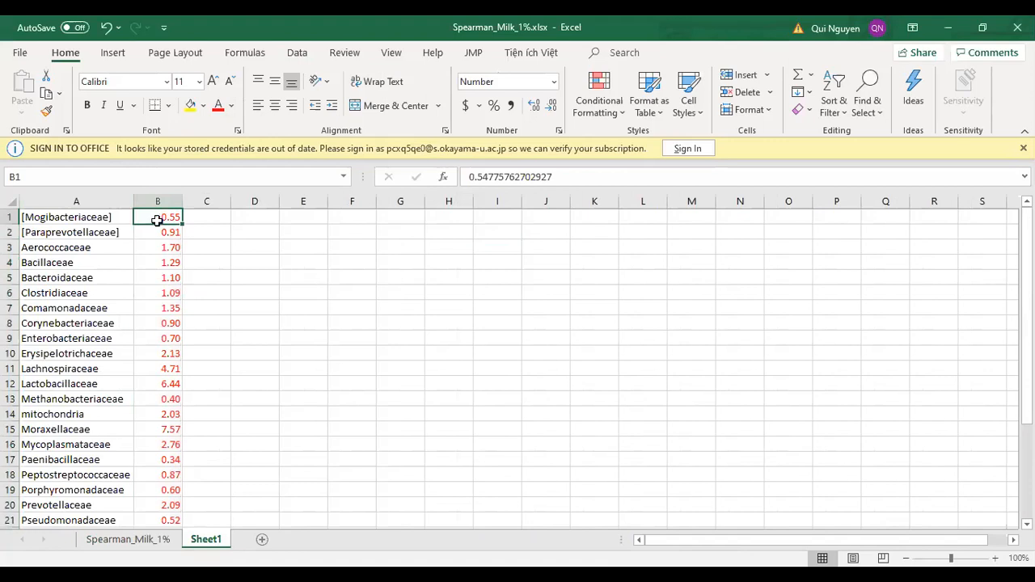
key(ctrl+c)
click(128, 539)
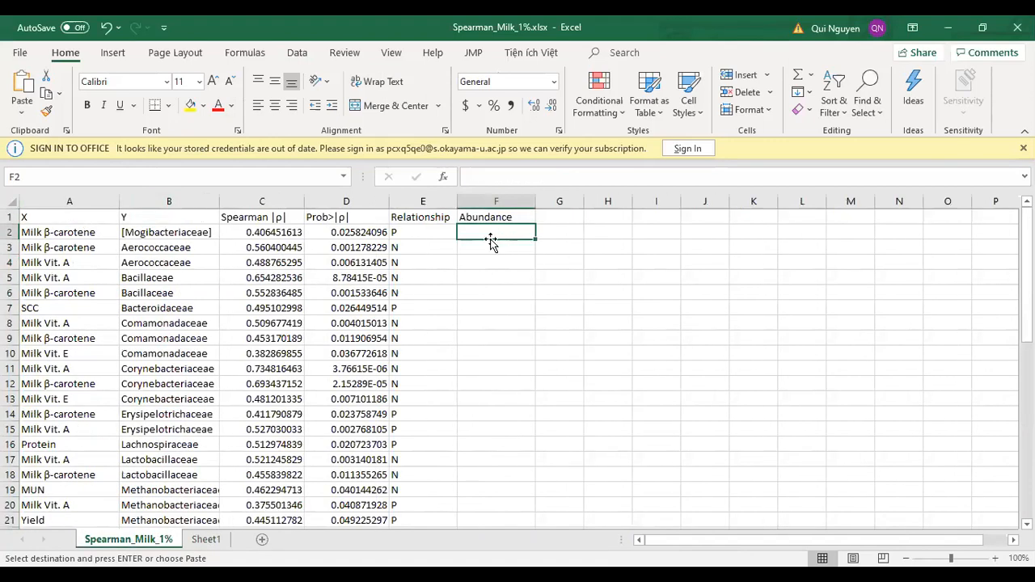
key(ctrl+v)
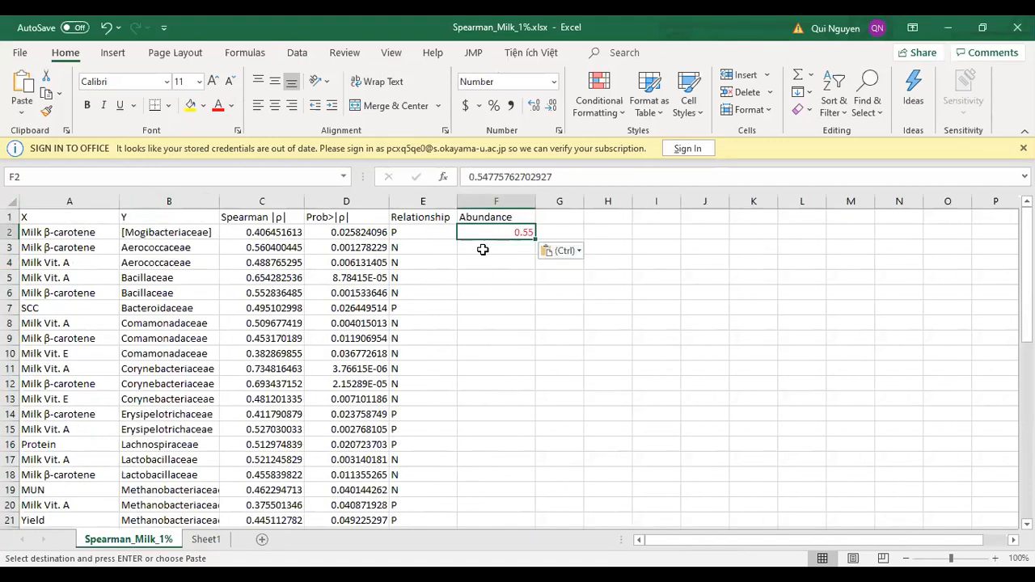
- Copy the Aerococcaceae abundance from Sheet1 into both Aerococcaceae rows, F3:F4, of the Spearman_Milk_1% sheet
drag(484, 249, 484, 260)
click(228, 539)
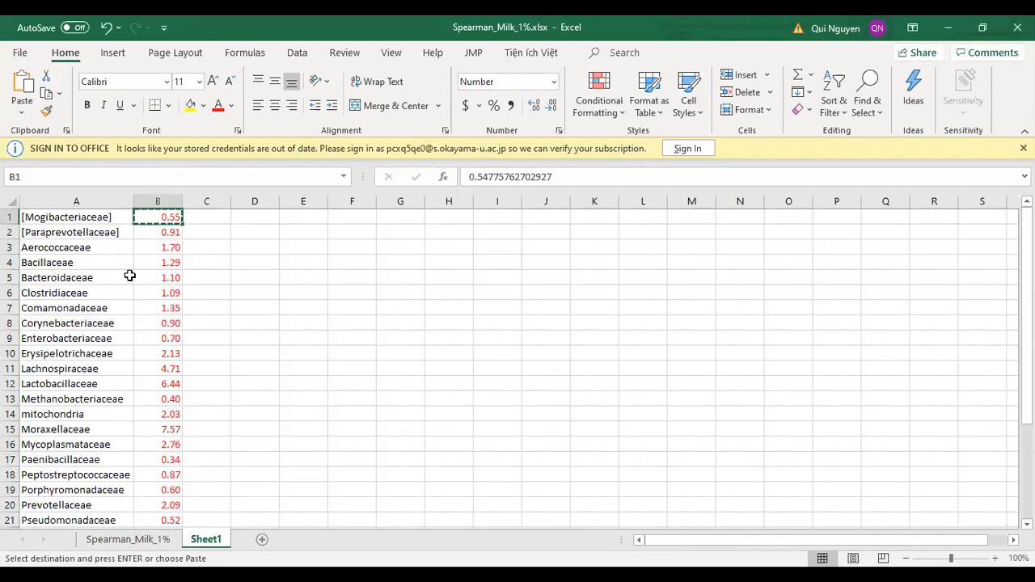
click(166, 253)
key(ctrl+c)
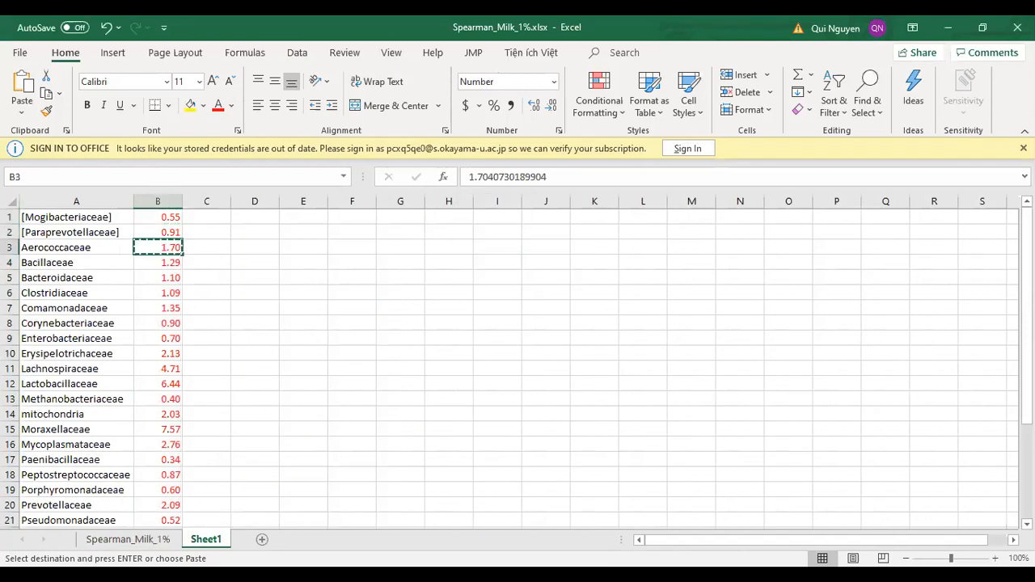
click(128, 538)
key(ctrl+v)
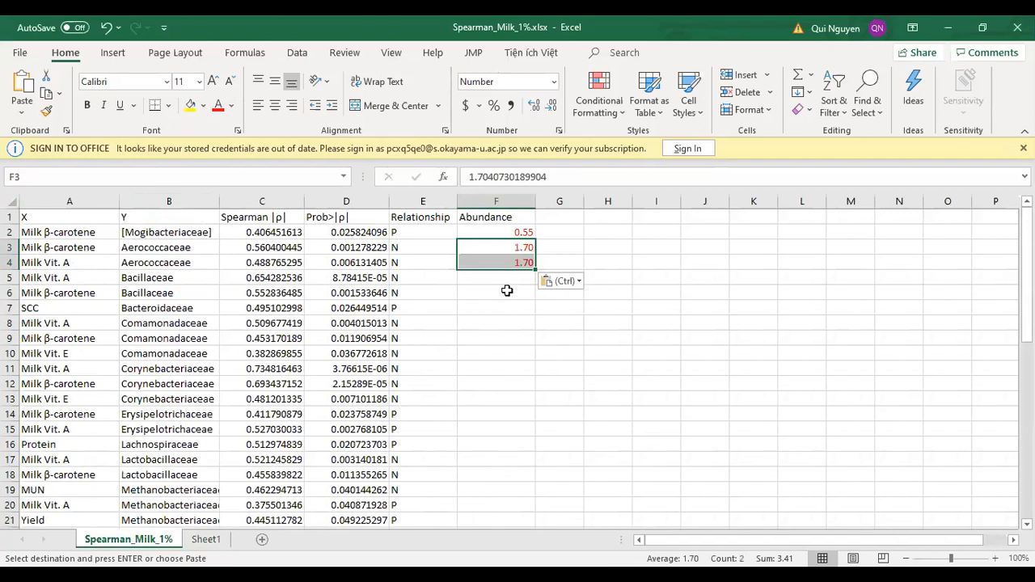
- Fill the Abundance cells F5:F6 with the Bacillaceae value copied from Sheet1
drag(508, 280, 508, 293)
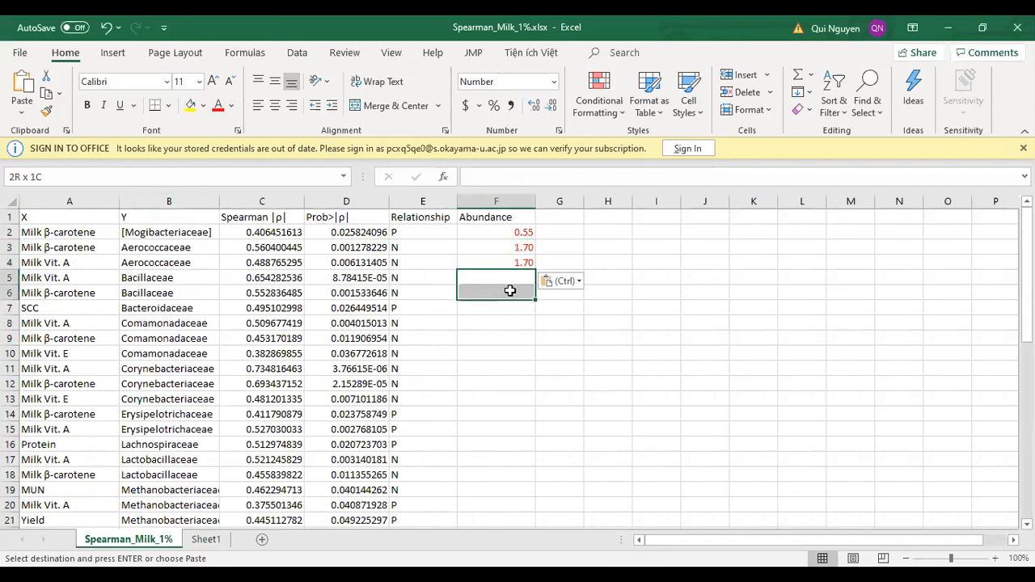
click(200, 538)
click(159, 264)
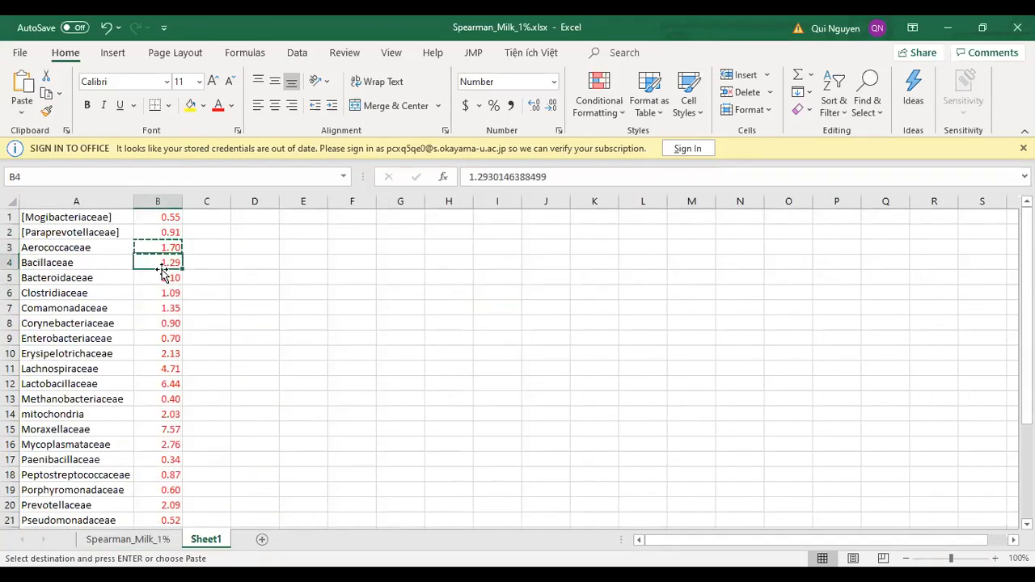
click(127, 539)
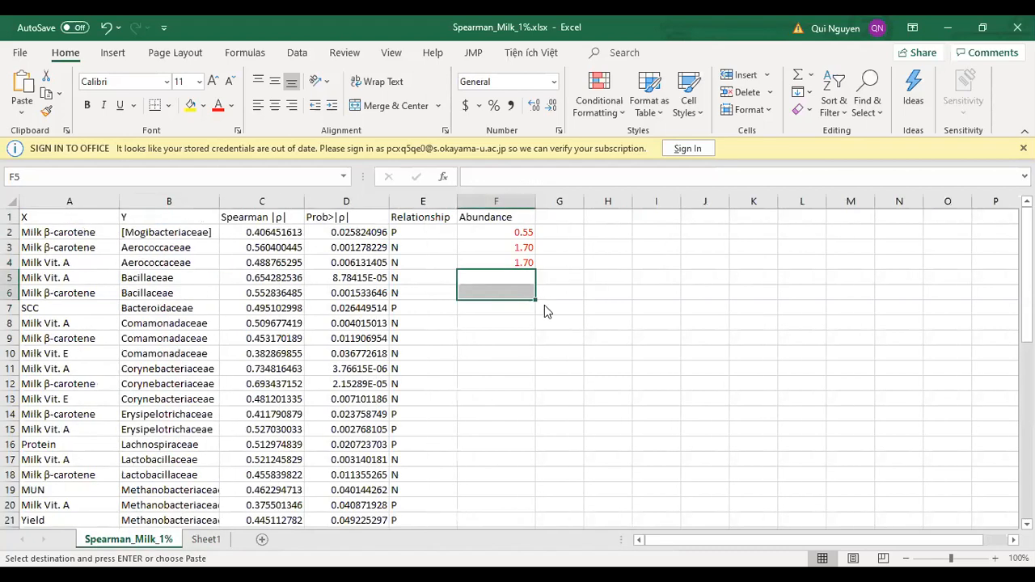
key(ctrl+v)
- Copy the Bacteroidaceae abundance from Sheet1 into cell F7 of the Spearman_Milk_1% sheet
click(500, 309)
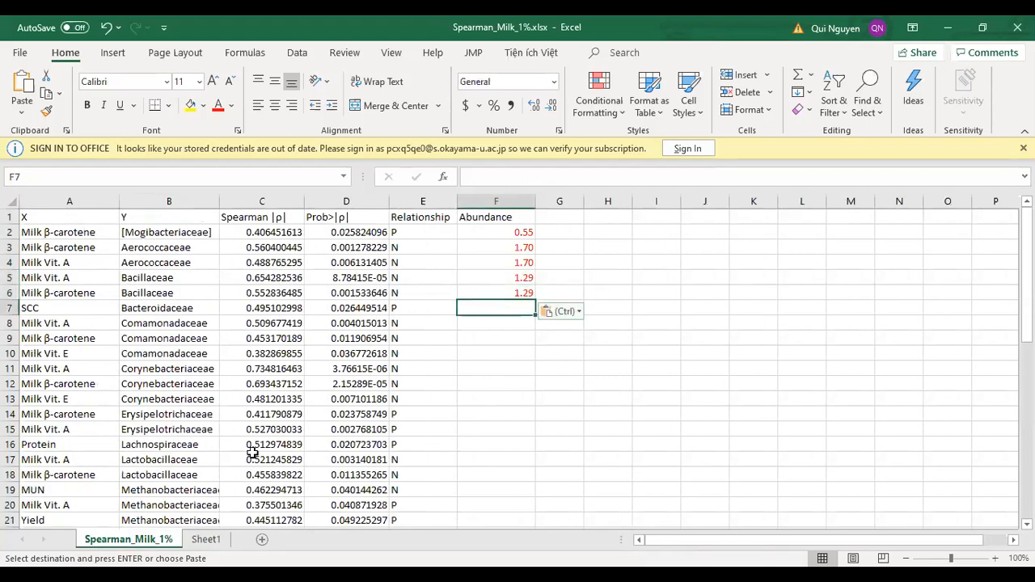
click(205, 538)
click(157, 278)
key(ctrl+c)
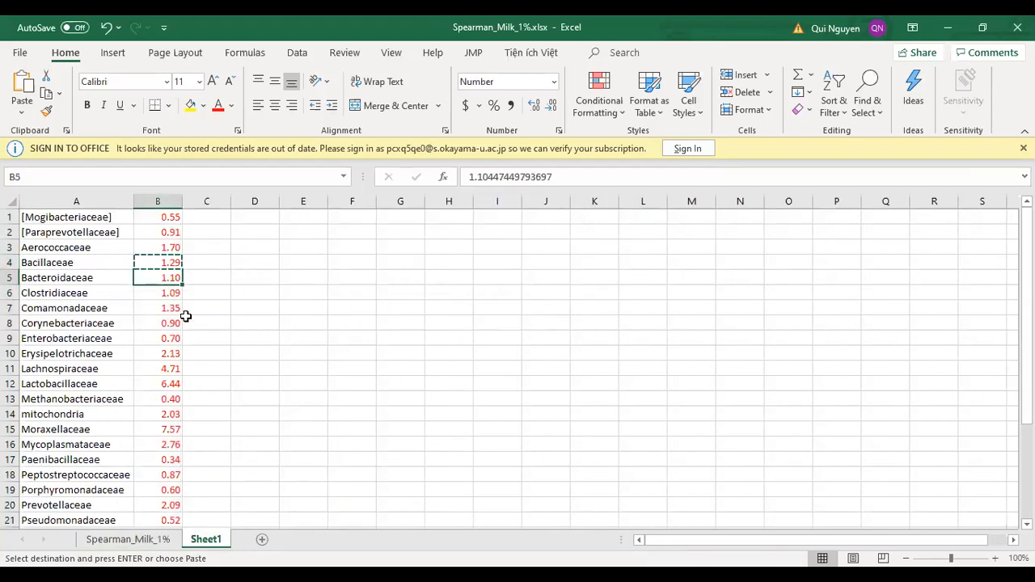
click(130, 540)
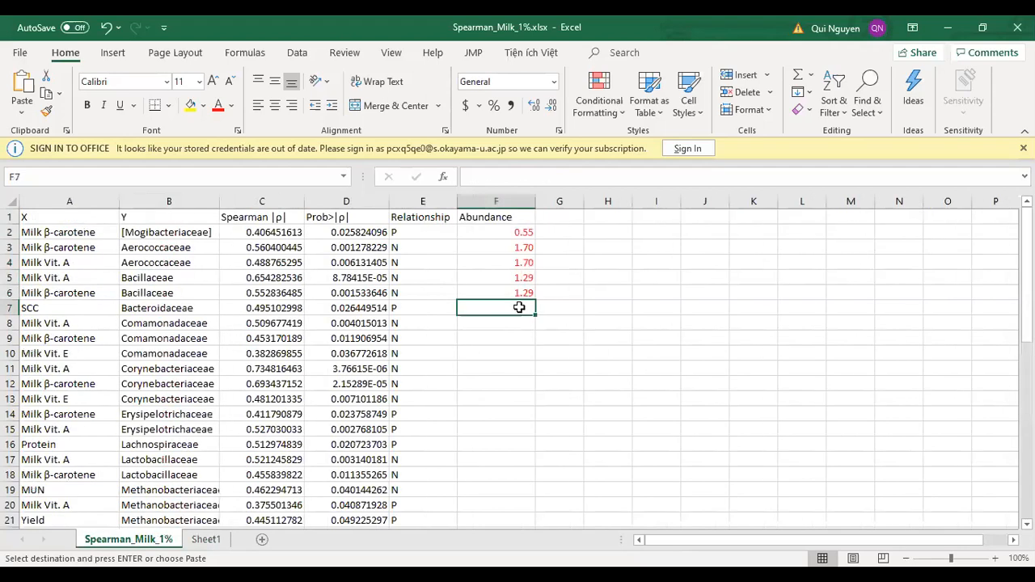
key(ctrl+v)
- Fill the three Comamonadaceae rows, F8:F10, with that family's abundance copied from Sheet1
drag(512, 324, 508, 352)
click(195, 542)
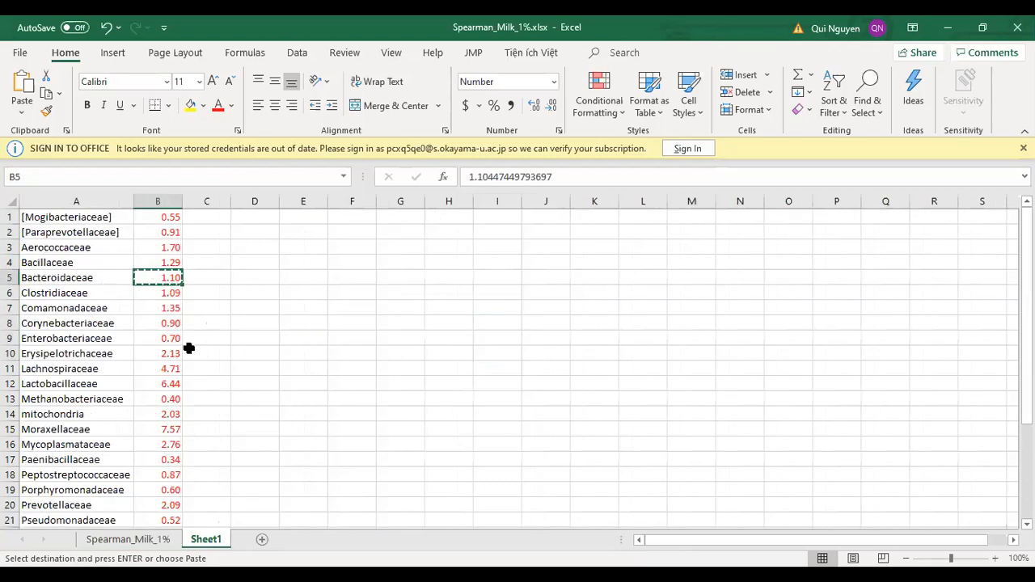
click(162, 310)
key(ctrl+c)
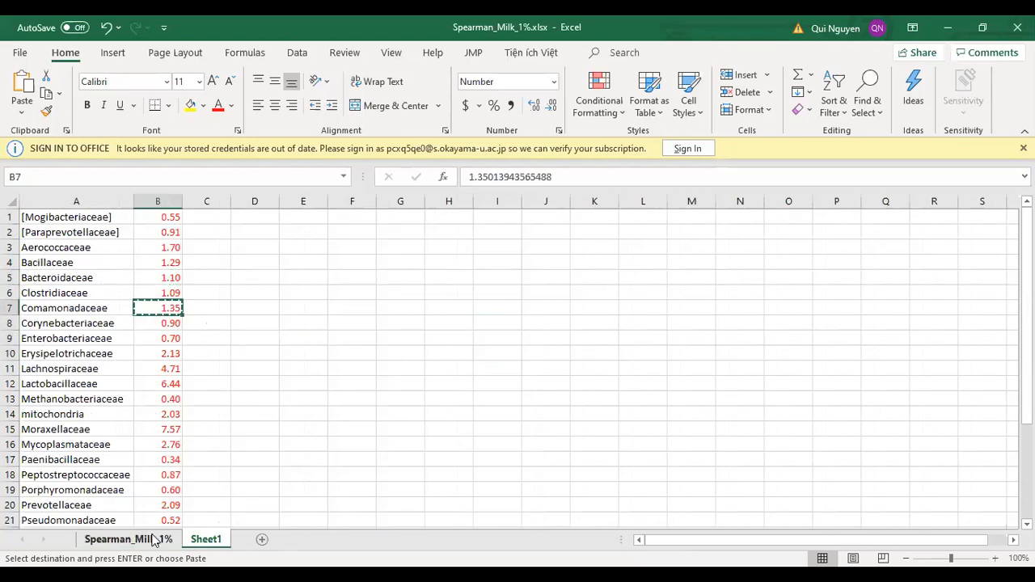
click(154, 541)
key(ctrl+v)
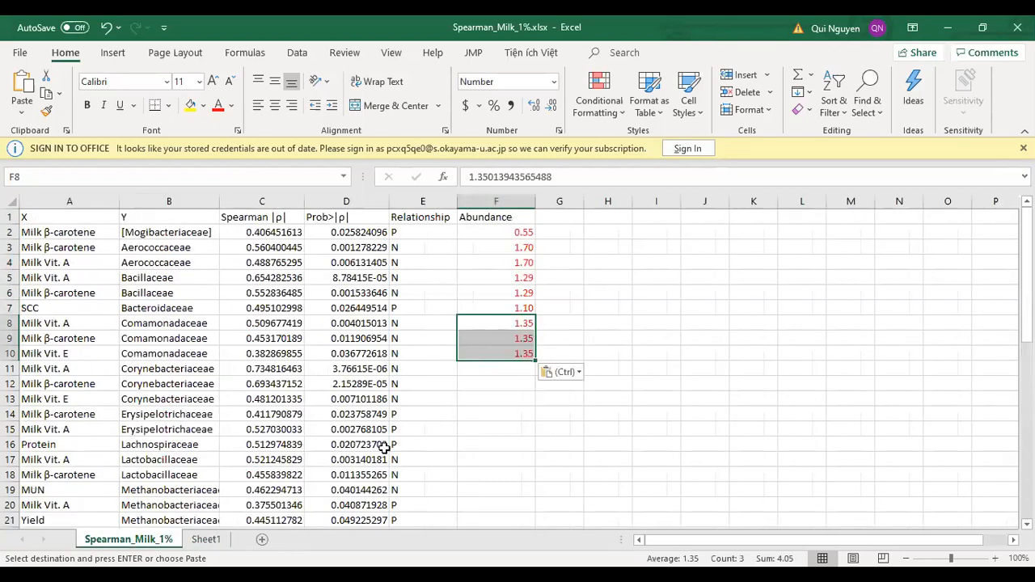
- Fill the three Corynebacteriaceae rows, F11:F13, with that family's abundance copied from Sheet1
click(206, 539)
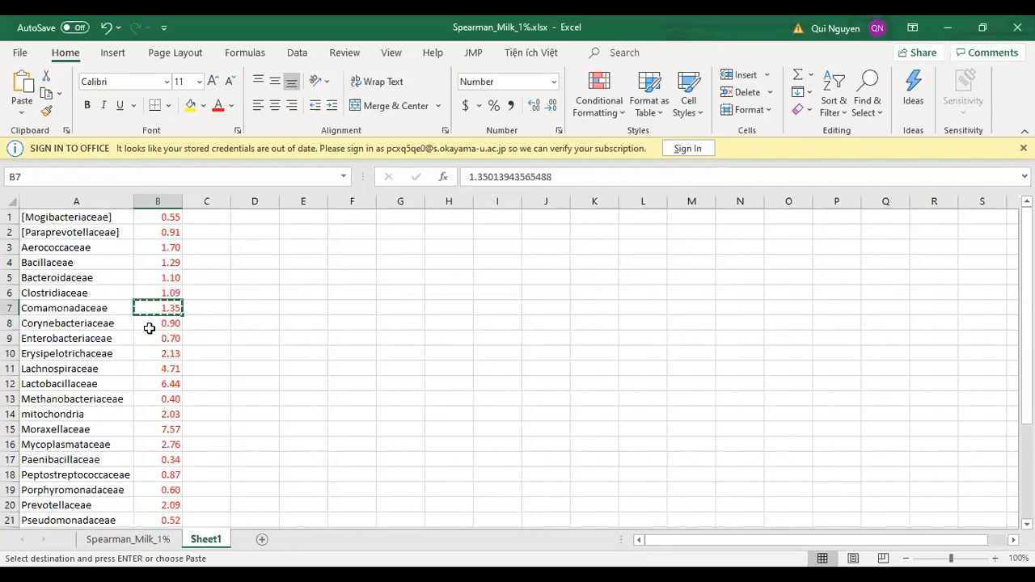
click(127, 539)
drag(490, 370, 488, 396)
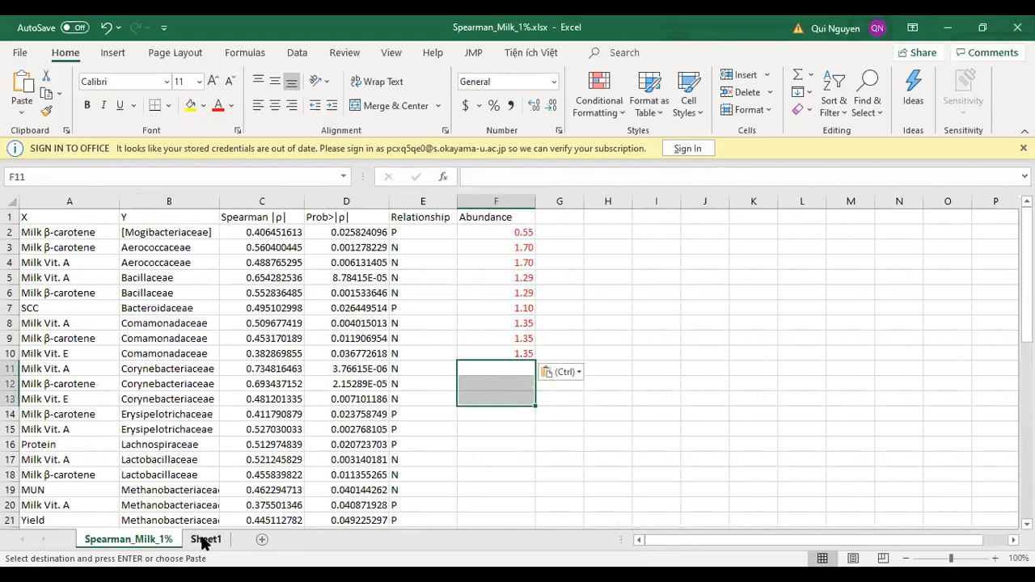
click(202, 540)
click(150, 323)
key(ctrl+c)
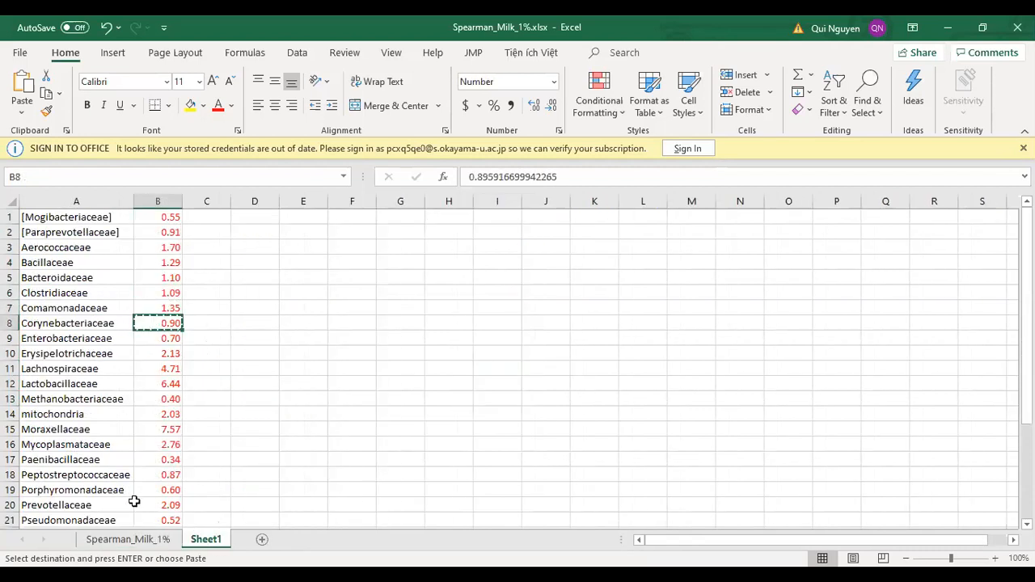
click(127, 539)
key(ctrl+v)
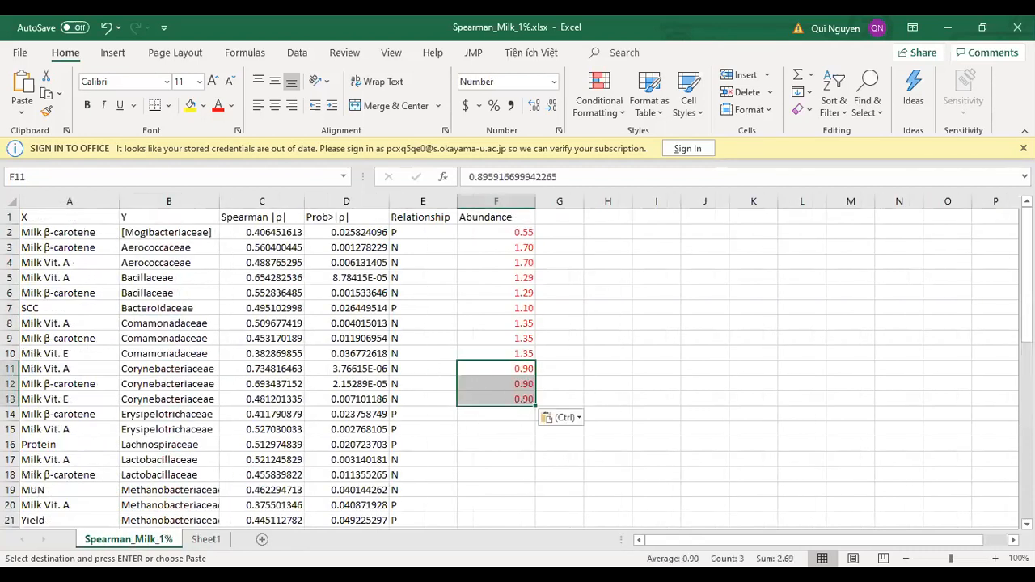
- Copy the Erysipelotrichaceae abundance from Sheet1 into cells F14:F15 of the Spearman_Milk_1% sheet
drag(483, 416, 483, 431)
click(205, 539)
click(146, 353)
key(ctrl+c)
click(128, 539)
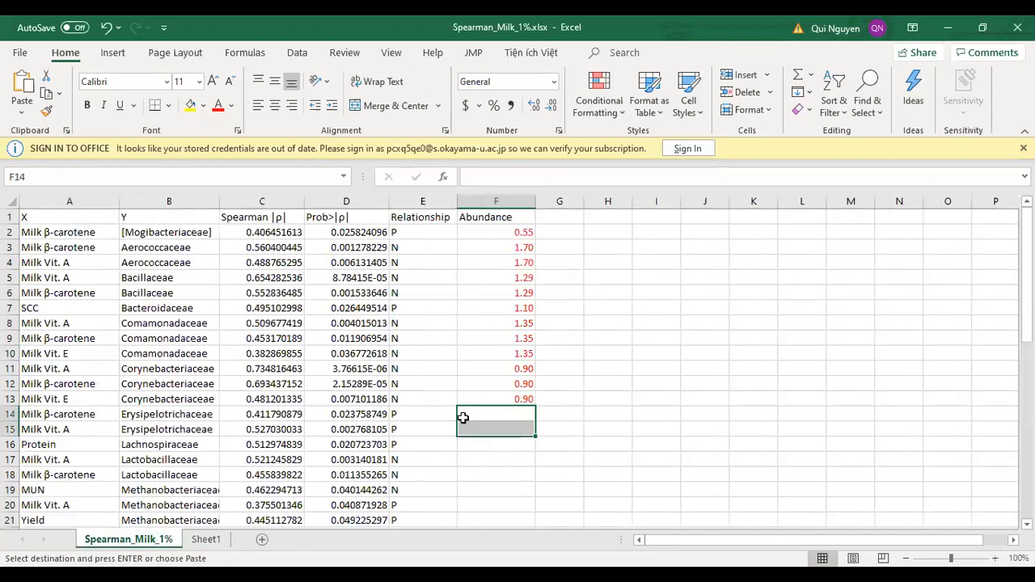
key(ctrl+v)
- Copy the Lachnospiraceae abundance from Sheet1 into cell F16 of the Spearman_Milk_1% sheet
scroll(534, 388, down, 4)
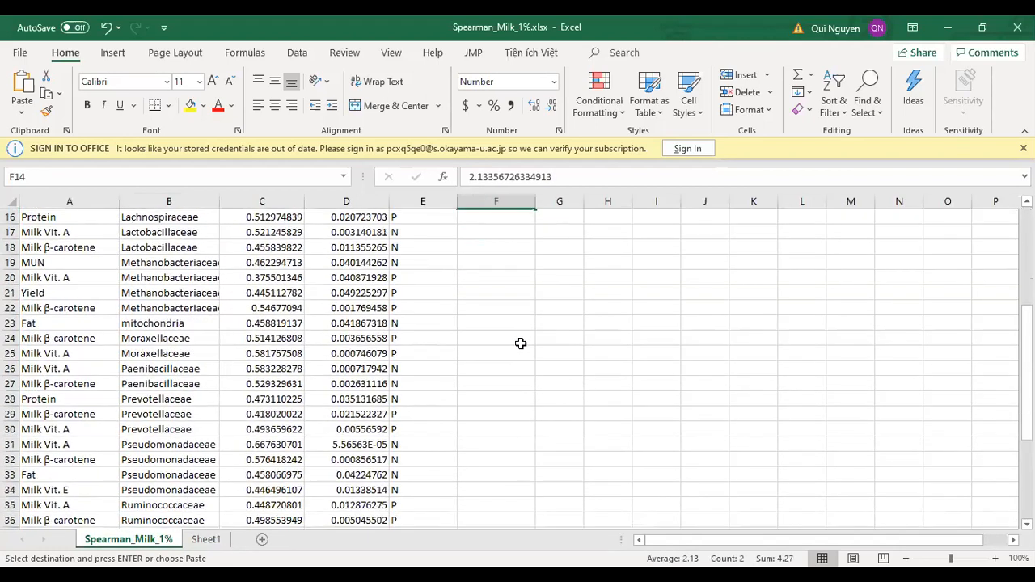
scroll(506, 277, up, 1)
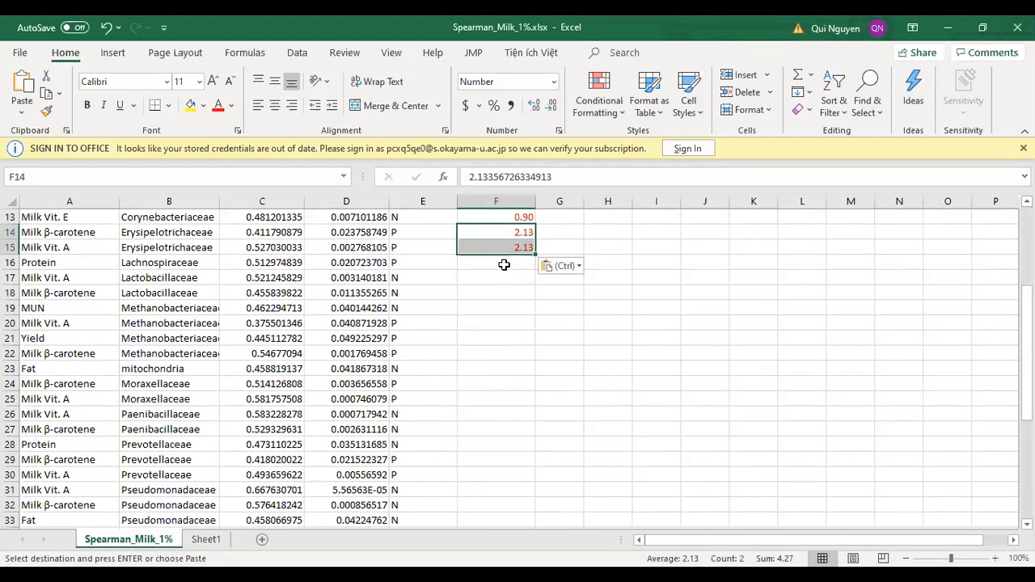
drag(504, 266, 504, 278)
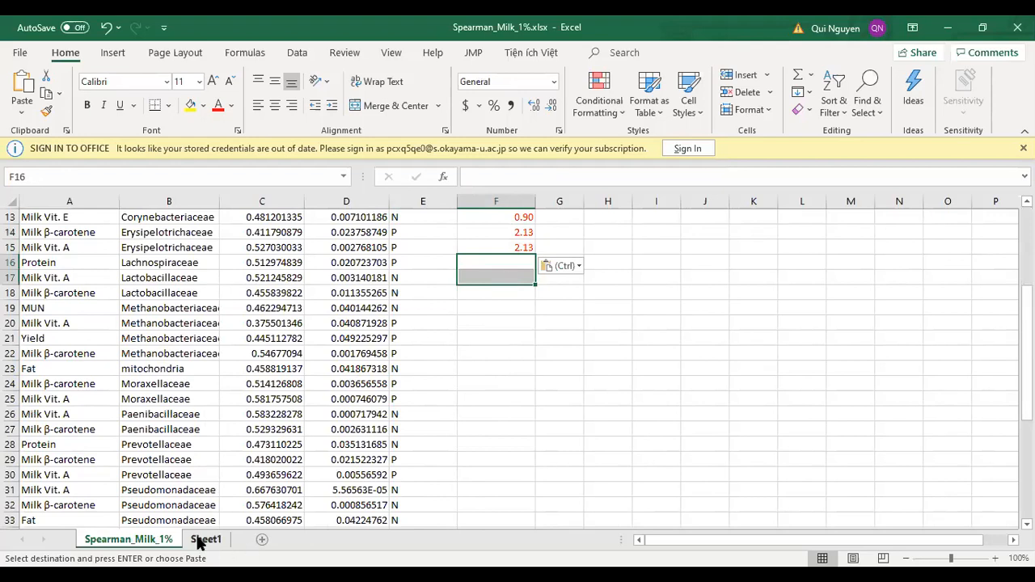
click(480, 264)
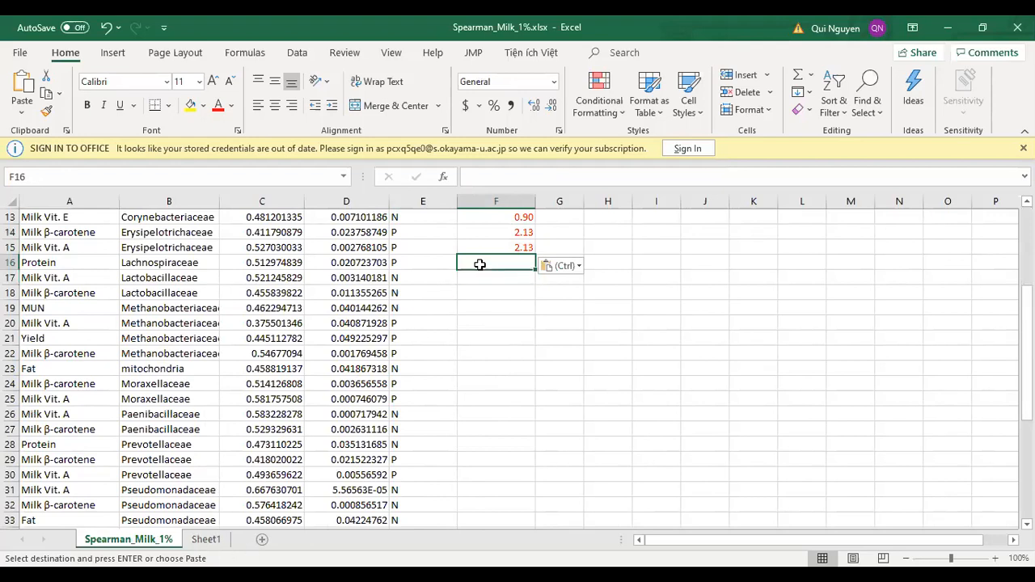
click(209, 539)
drag(155, 372, 157, 360)
key(ctrl+c)
click(128, 540)
key(ctrl+v)
- Fill the two Lactobacillaceae rows, F17:F18, with that family's abundance copied from Sheet1
drag(500, 279, 502, 292)
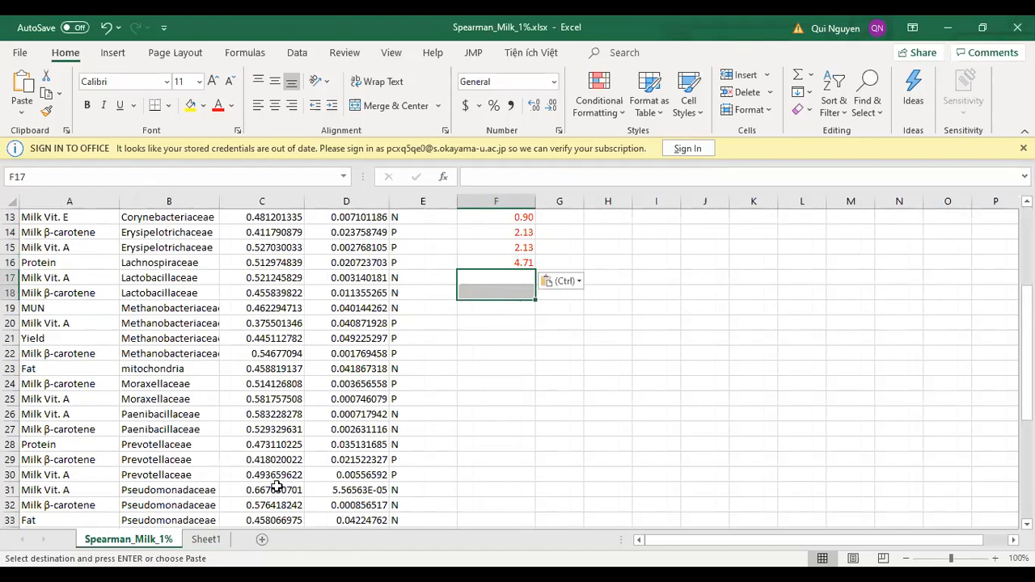
click(210, 539)
click(150, 386)
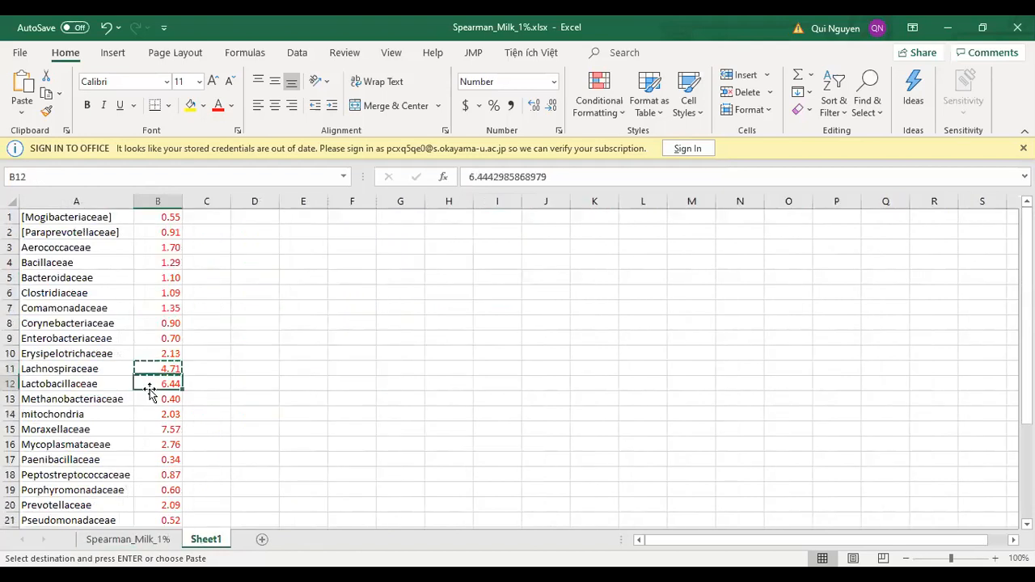
key(ctrl+c)
click(140, 530)
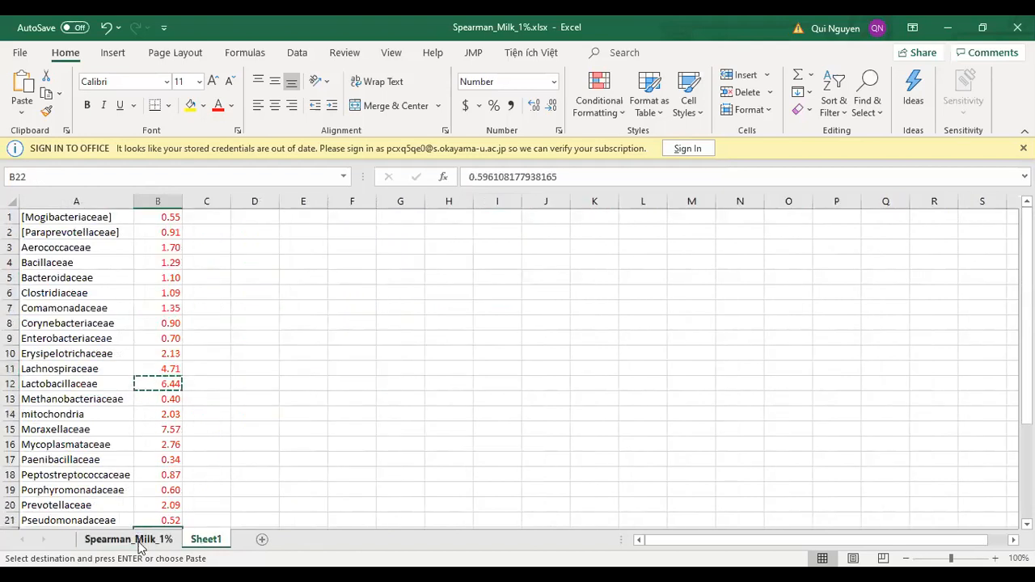
click(129, 540)
key(ctrl+v)
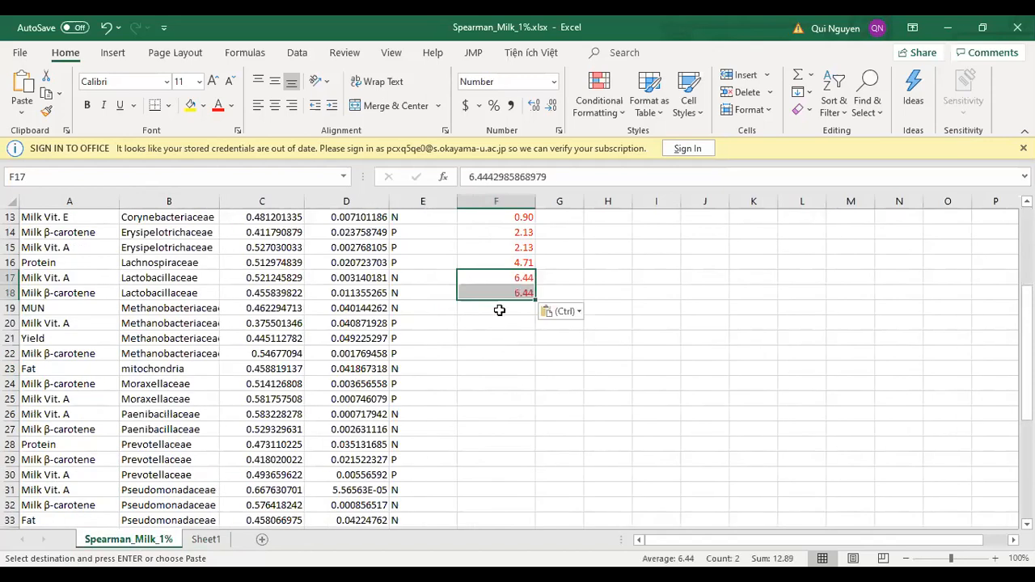
- Fill the four Methanobacteriaceae rows, F19:F22, with that family's abundance copied from Sheet1
drag(499, 309, 499, 339)
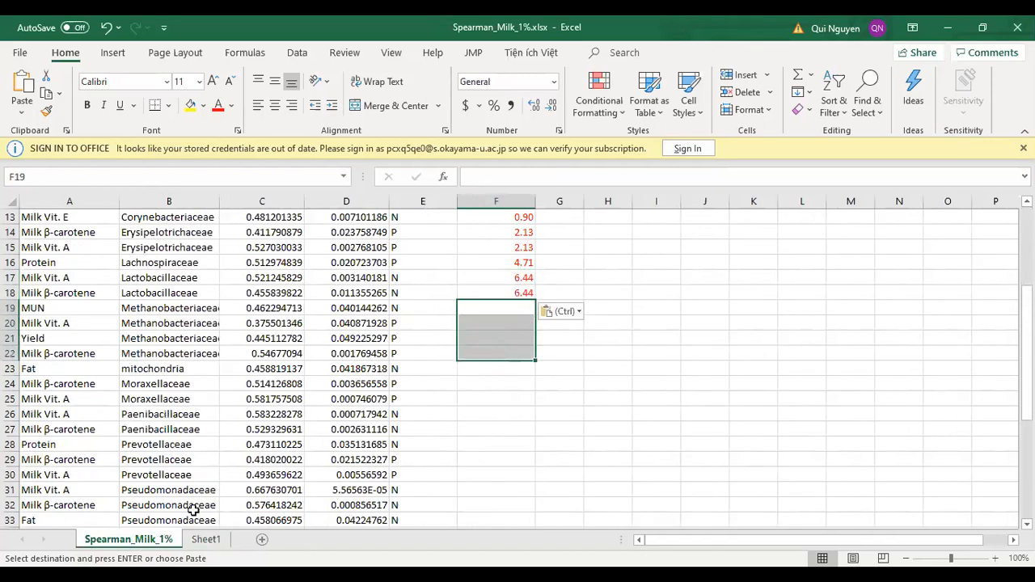
click(206, 539)
click(158, 308)
key(ctrl+c)
click(129, 540)
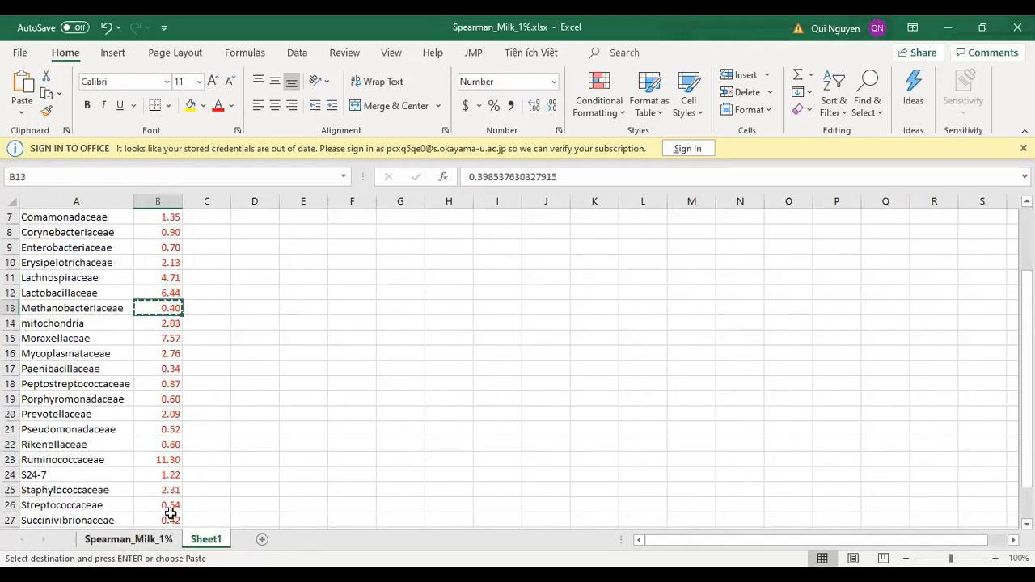
drag(496, 309, 486, 356)
key(ctrl+v)
click(490, 370)
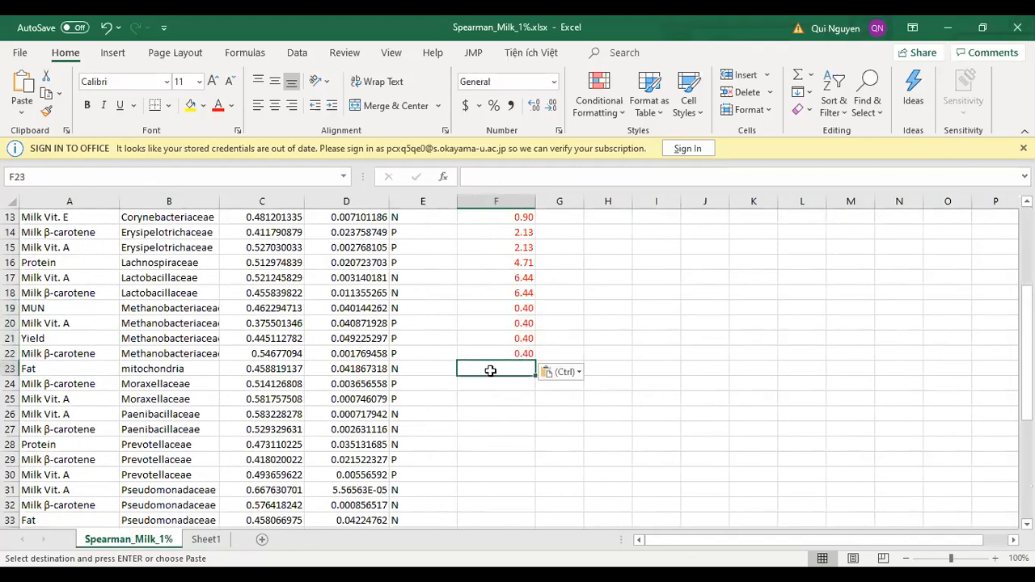
- Delete the mitochondria row, row 23, from the Spearman_Milk_1% sheet
click(11, 368)
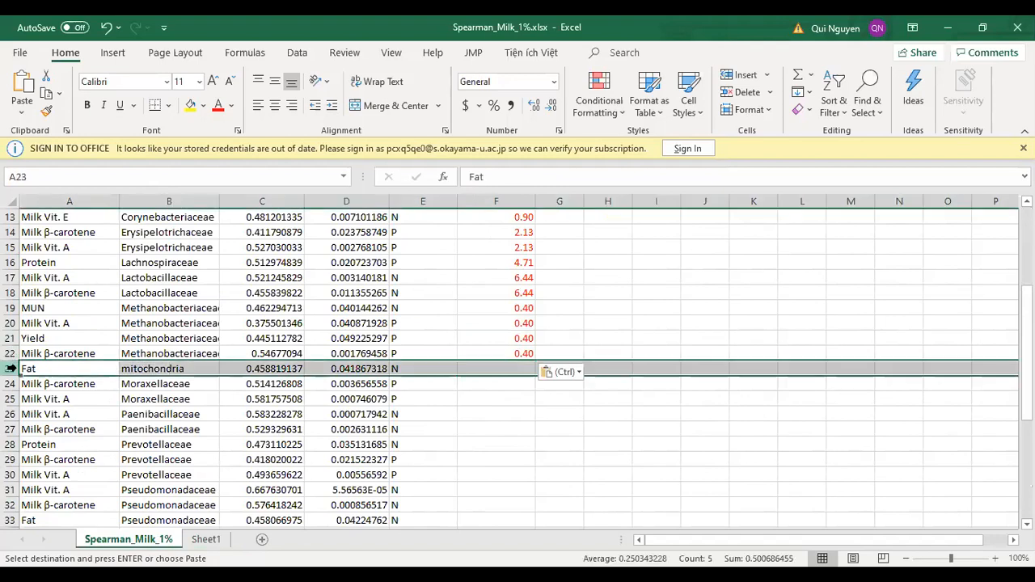
right_click(24, 371)
click(58, 253)
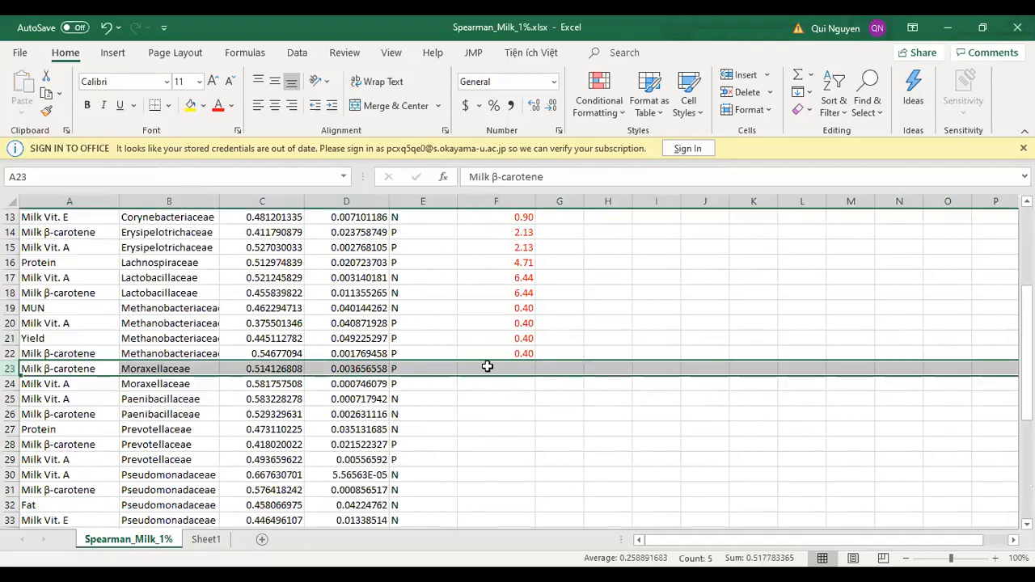
click(490, 368)
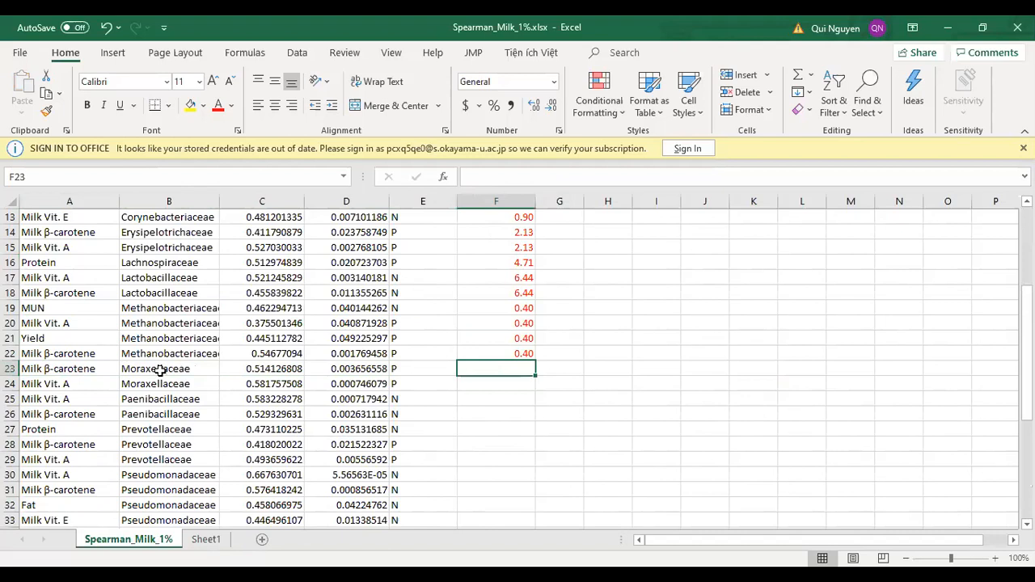
- Remove the mitochondria entry from Sheet1 by deleting its entire row 14
click(209, 541)
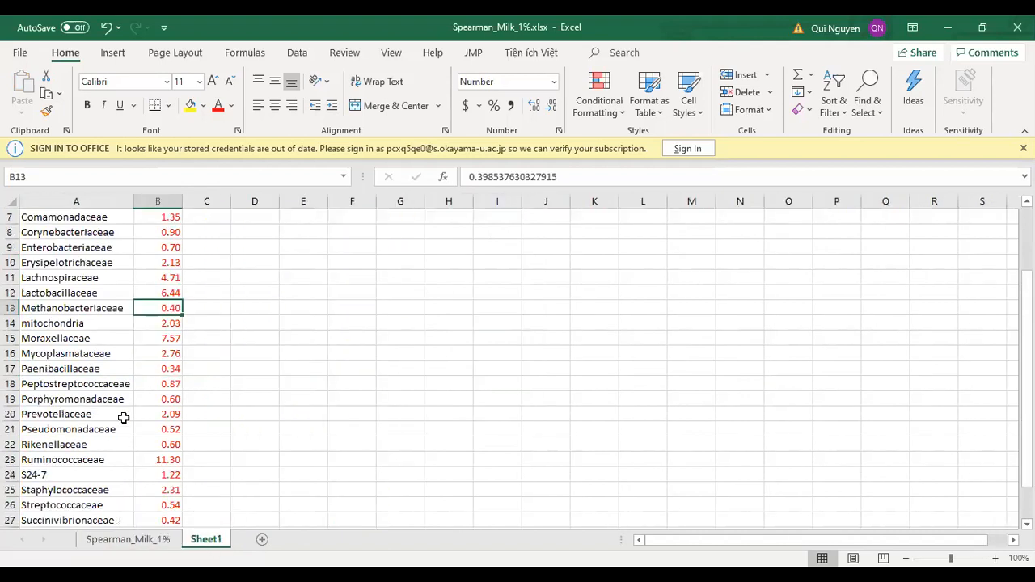
click(12, 323)
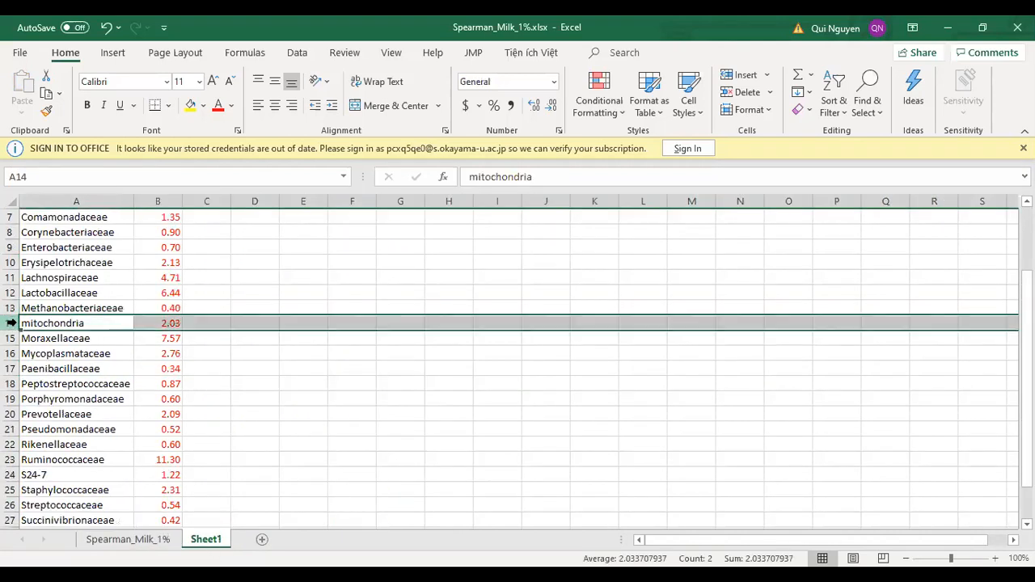
right_click(11, 323)
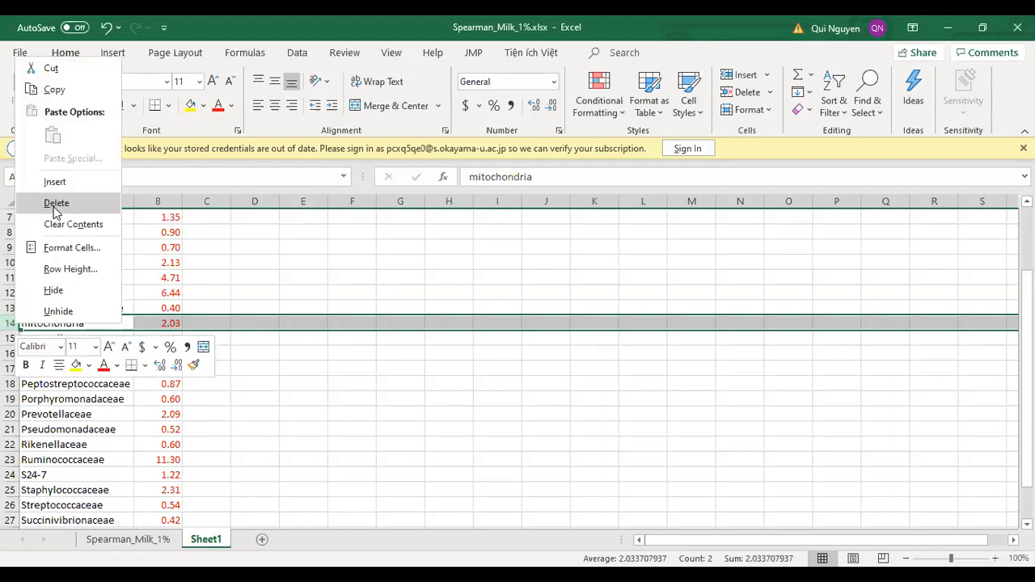
click(56, 203)
- Copy the Moraxellaceae abundance from Sheet1 into cells F23:F24 of the Spearman_Milk_1% sheet
click(162, 338)
click(162, 324)
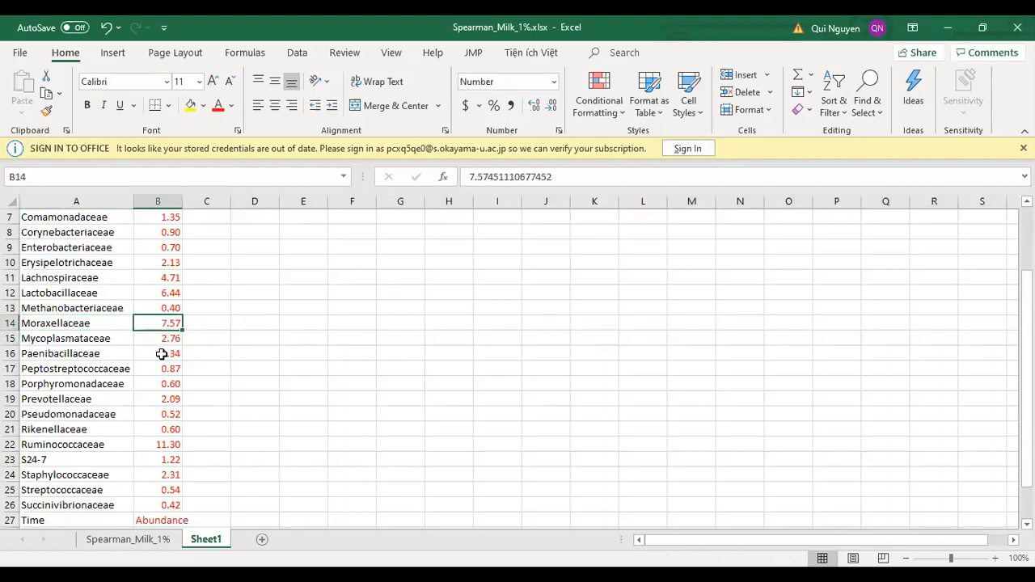
click(123, 540)
click(206, 541)
click(166, 339)
click(164, 325)
click(152, 547)
click(206, 543)
click(147, 544)
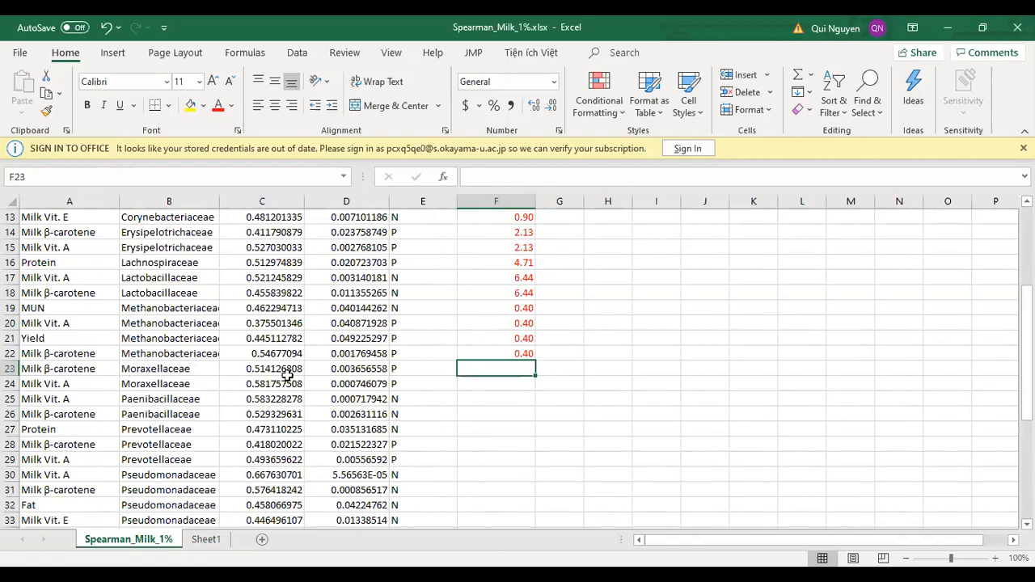
click(484, 380)
drag(499, 369, 495, 381)
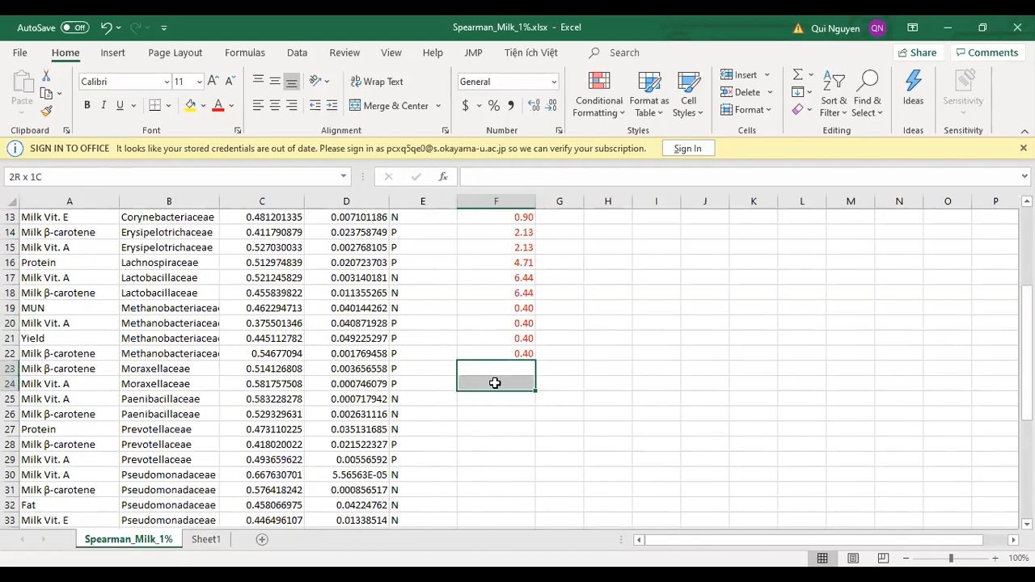
click(199, 538)
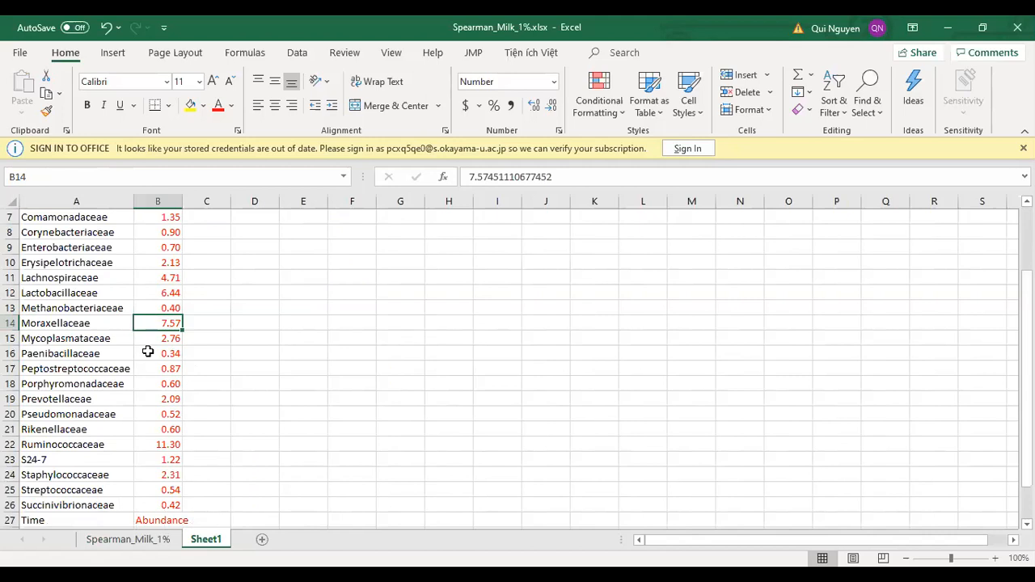
key(ctrl+c)
click(128, 539)
key(ctrl+v)
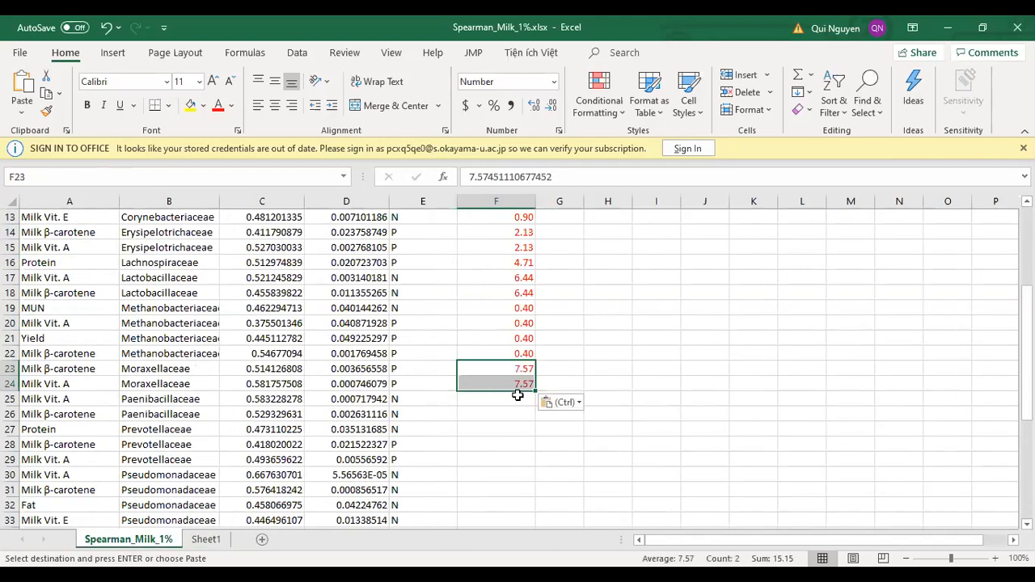
- Fill the two Paenibacillaceae rows, F25:F26, with that family's abundance copied from Sheet1
click(508, 399)
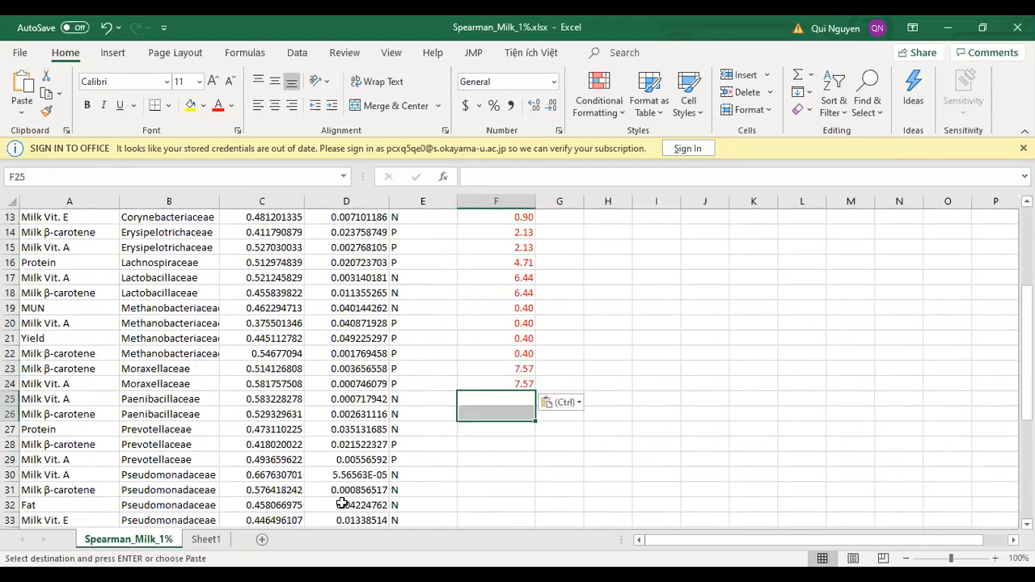
click(206, 539)
click(154, 353)
key(ctrl+c)
click(128, 538)
key(ctrl+v)
- Fill the three Prevotellaceae rows, F27:F29, with that family's abundance copied from Sheet1
scroll(453, 434, down, 3)
scroll(465, 415, down, 1)
drag(498, 297, 496, 322)
click(206, 539)
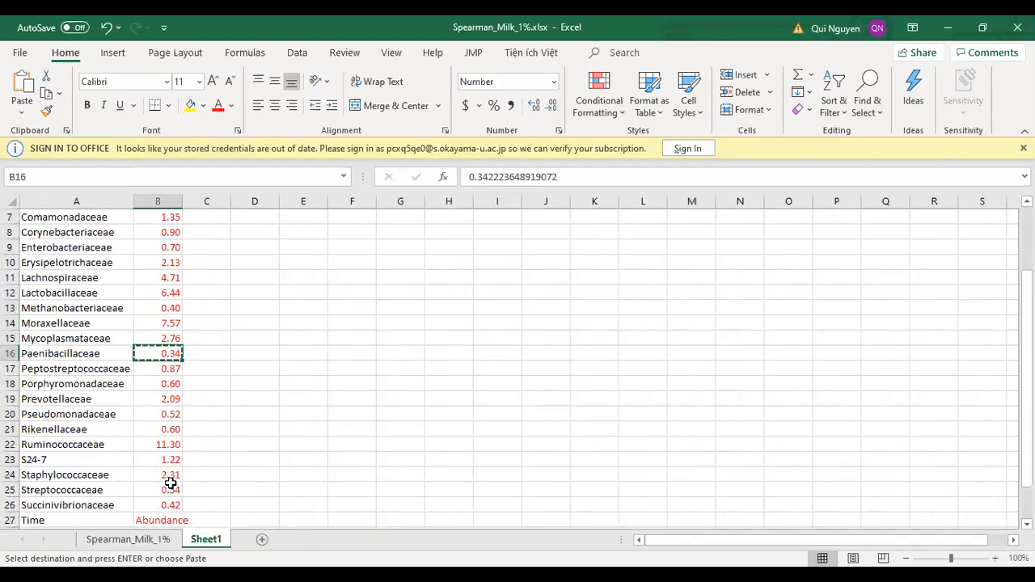
click(173, 398)
key(ctrl+c)
click(150, 540)
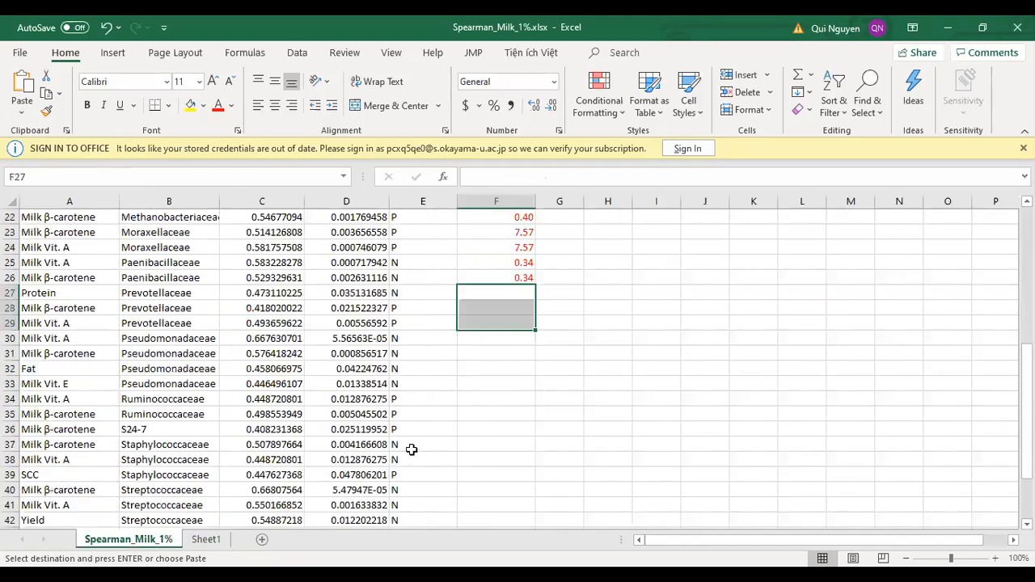
key(ctrl+v)
- Copy the Pseudomonadaceae abundance from Sheet1 into cells F30:F33 of the Spearman_Milk_1% sheet
drag(485, 339, 486, 385)
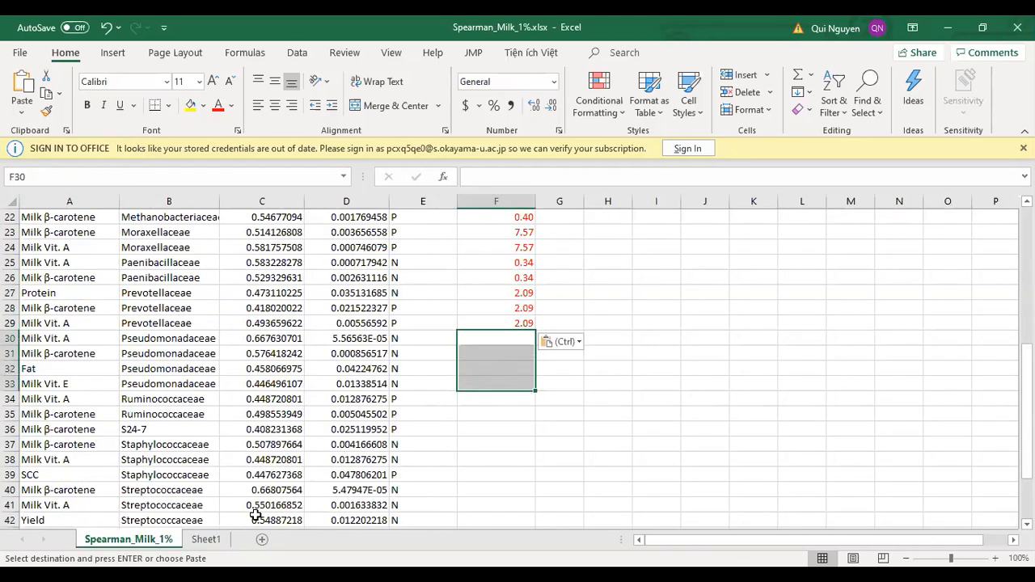
click(206, 540)
click(158, 416)
key(ctrl+c)
click(144, 540)
key(ctrl+v)
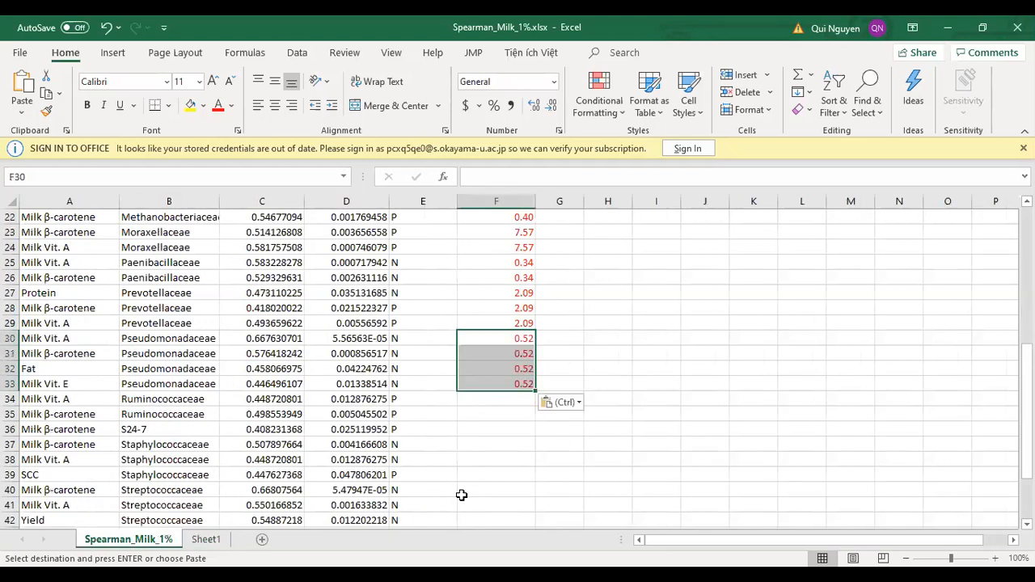
- Fill the two Ruminococcaceae rows, F34:F35, with that family's abundance copied from Sheet1
click(504, 403)
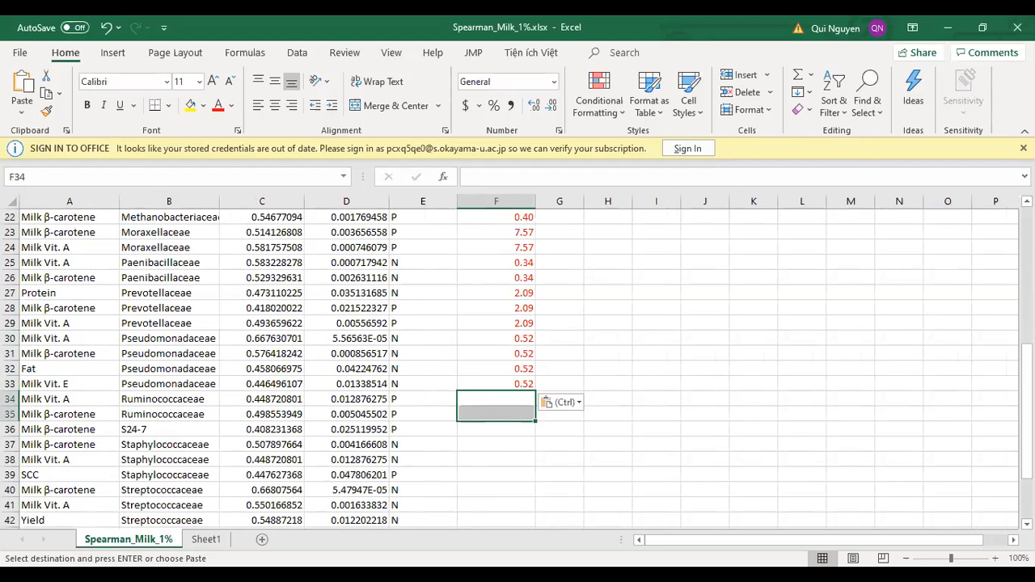
click(206, 540)
click(164, 445)
key(ctrl+c)
click(156, 543)
drag(474, 399, 474, 415)
key(ctrl+v)
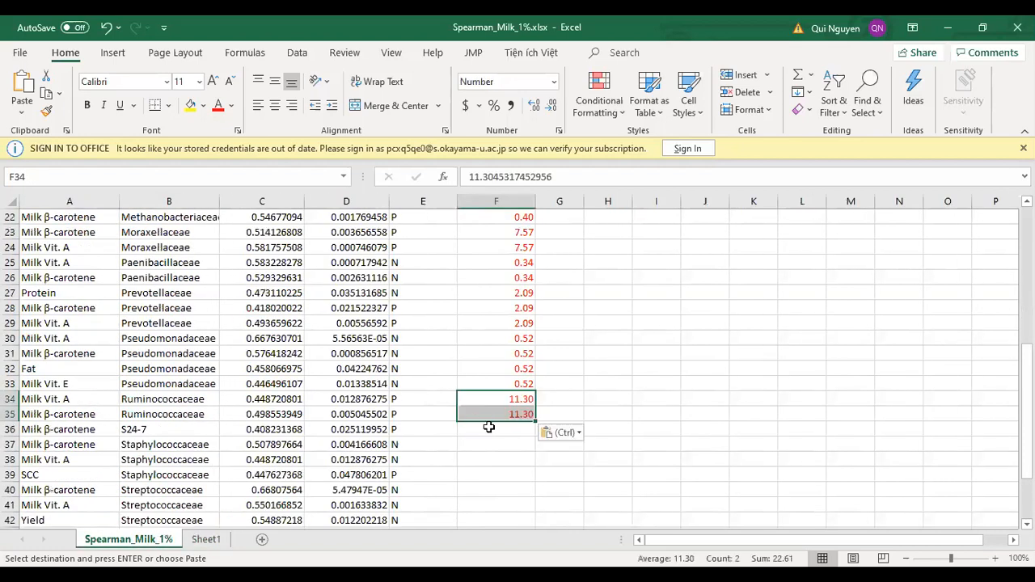
- Copy the S24-7 abundance from Sheet1 into cell F36 of the Spearman_Milk_1% sheet
scroll(488, 400, down, 4)
click(499, 249)
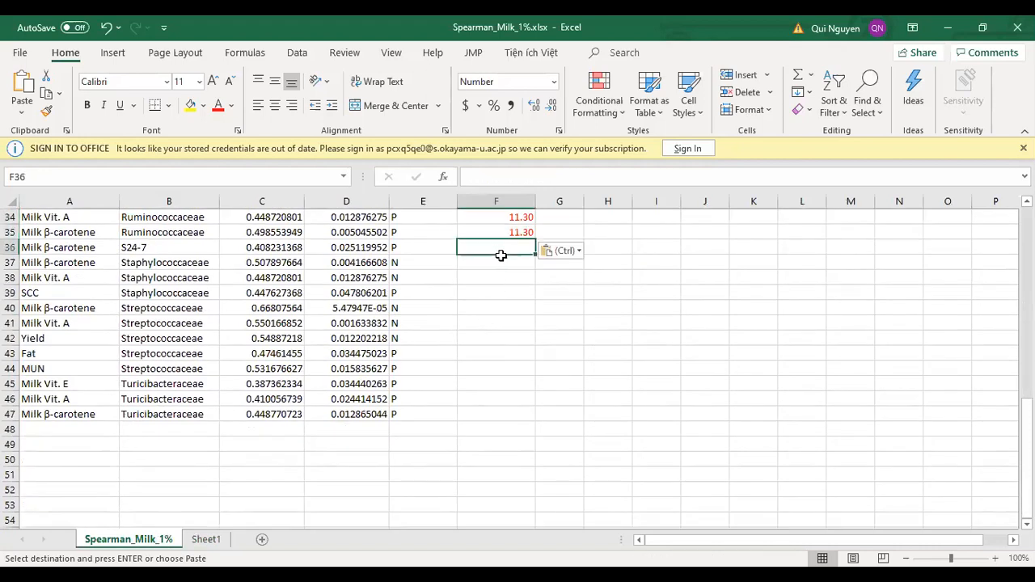
click(205, 539)
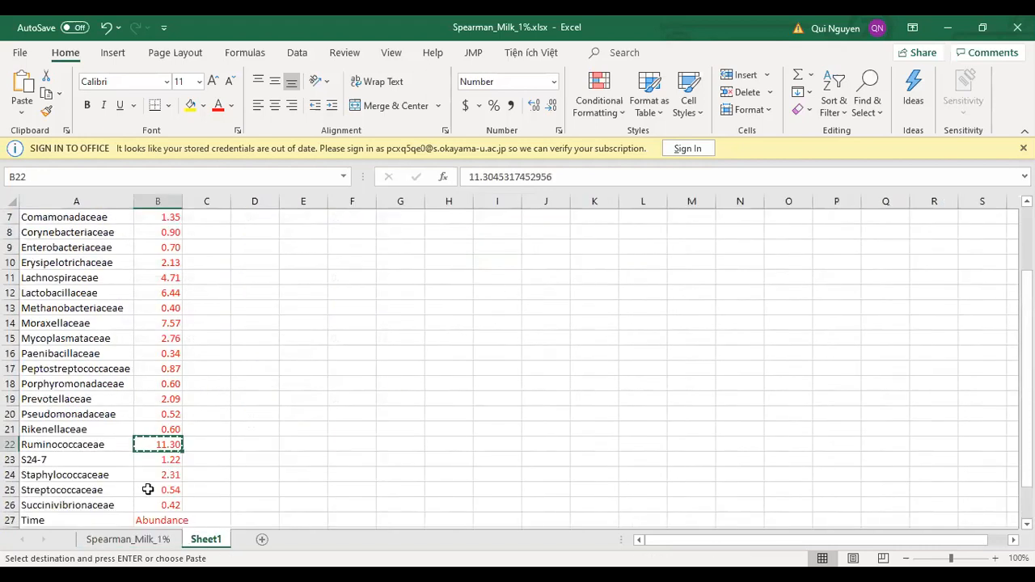
click(147, 463)
key(ctrl+c)
click(126, 541)
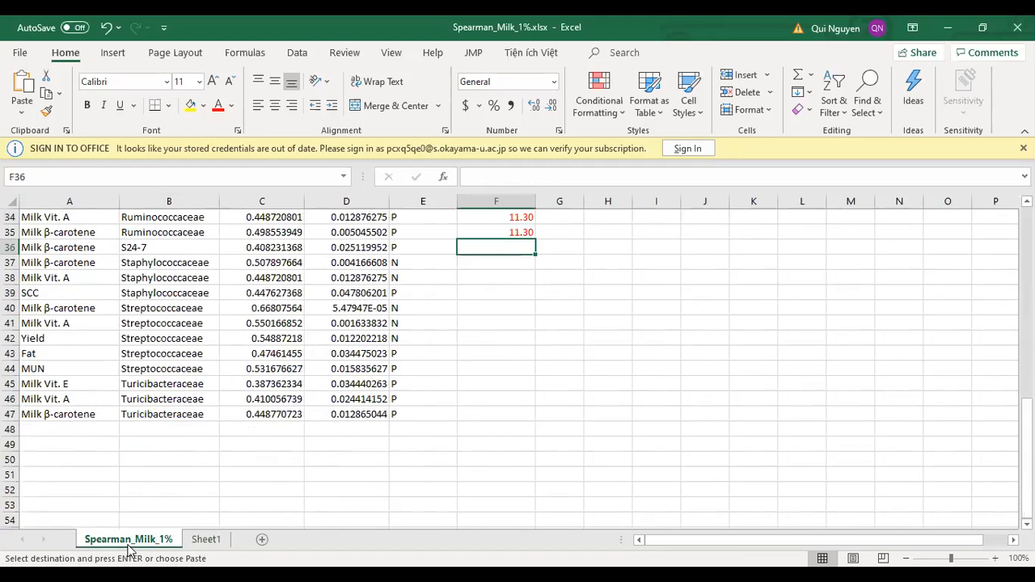
key(ctrl+v)
- Fill the three Staphylococcaceae rows, F37:F39, with that family's abundance copied from Sheet1
drag(512, 266, 509, 289)
click(205, 540)
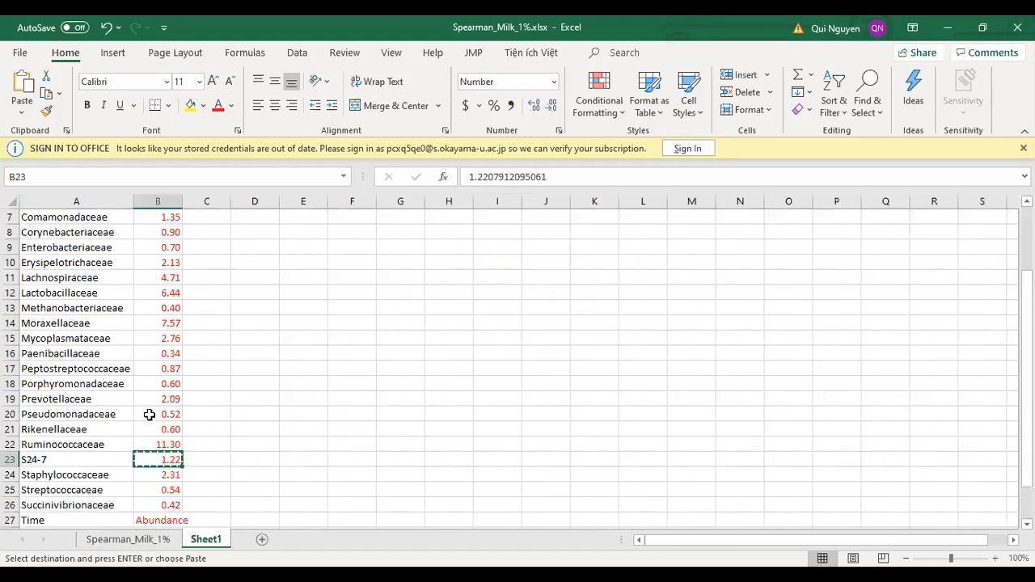
click(156, 476)
click(113, 542)
- Copy the Streptococcaceae abundance from Sheet1 into cells F40:F44 of the Spearman_Milk_1% sheet
drag(493, 311, 494, 368)
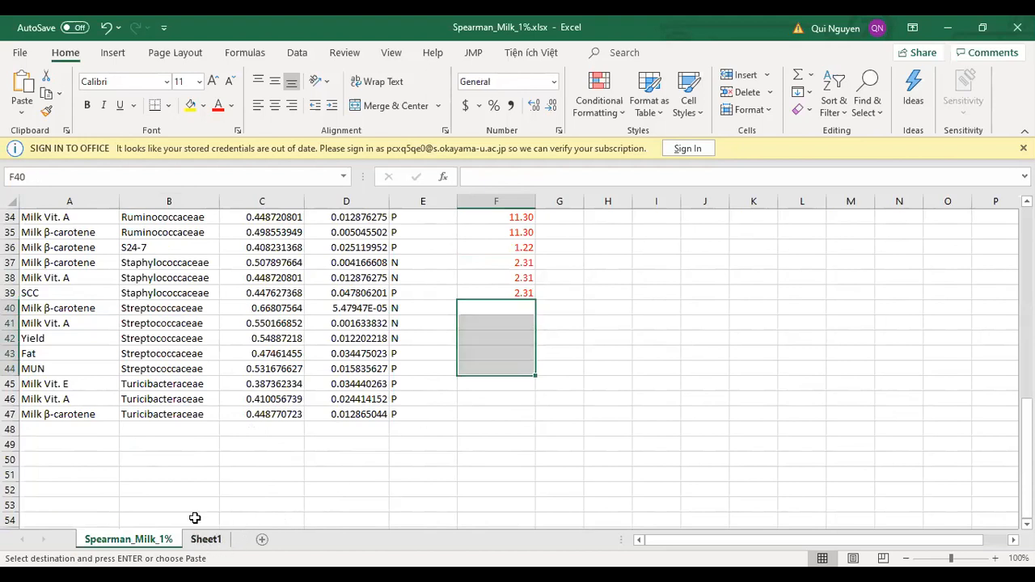
click(203, 539)
scroll(182, 448, down, 3)
click(156, 353)
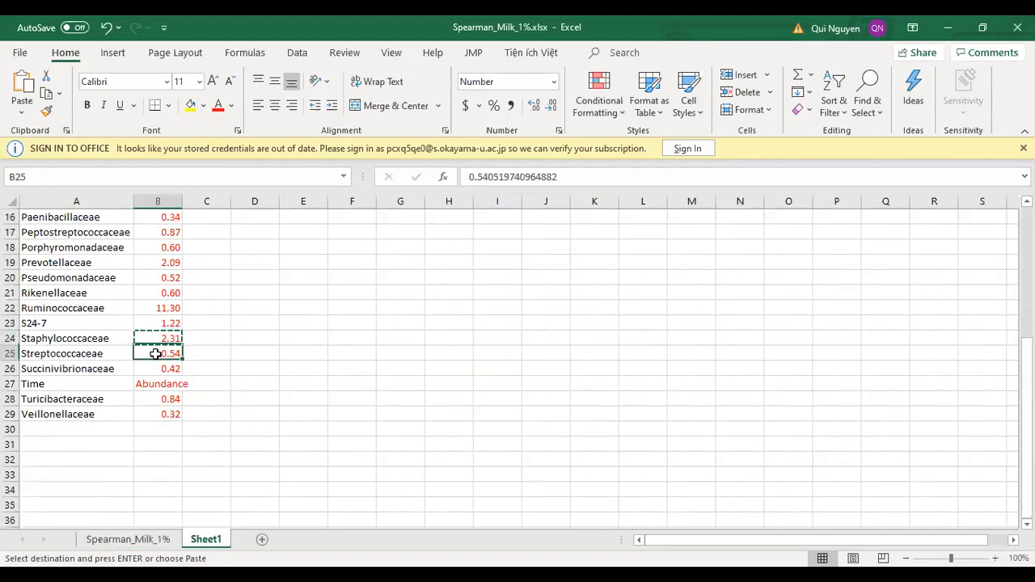
- Fill the Abundance cells of the Streptococcaceae rows with 0.54 and the Turicibacteraceae rows with 0.84, copied from Sheet1
click(126, 540)
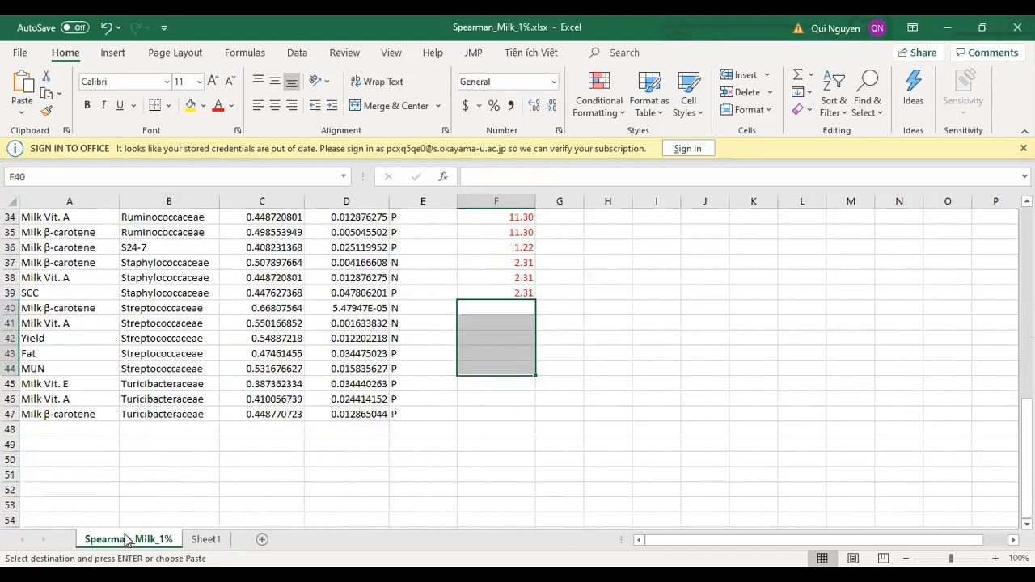
key(ctrl+v)
drag(478, 386, 480, 404)
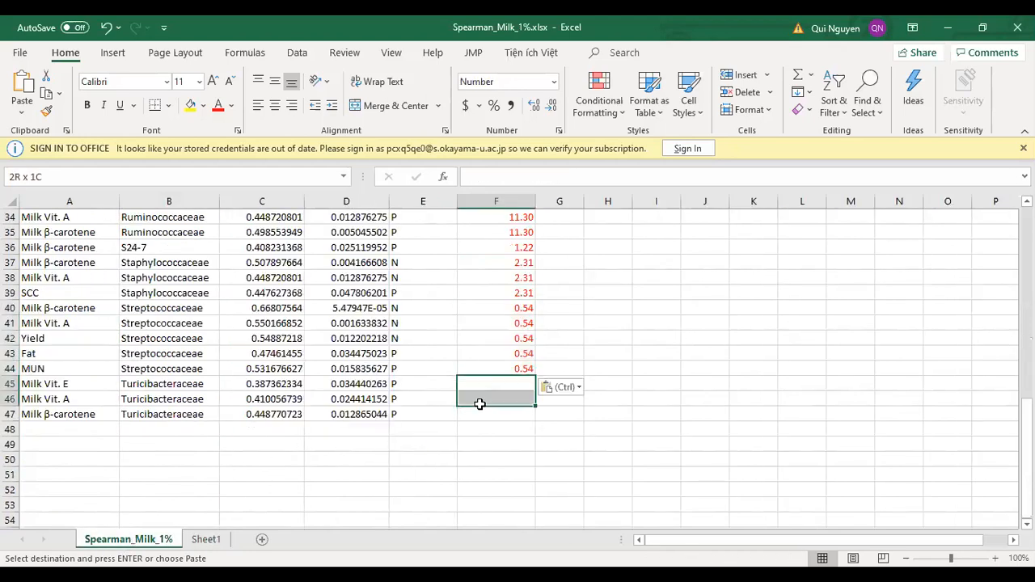
click(206, 539)
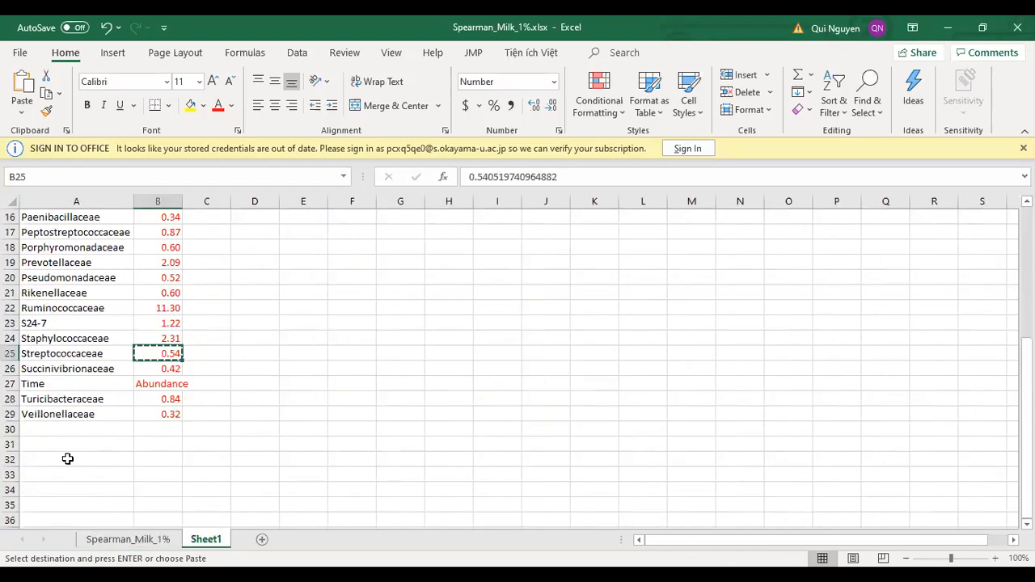
click(151, 396)
key(ctrl+c)
click(105, 539)
key(ctrl+v)
- Save the Spearman_Milk_1% workbook
click(496, 310)
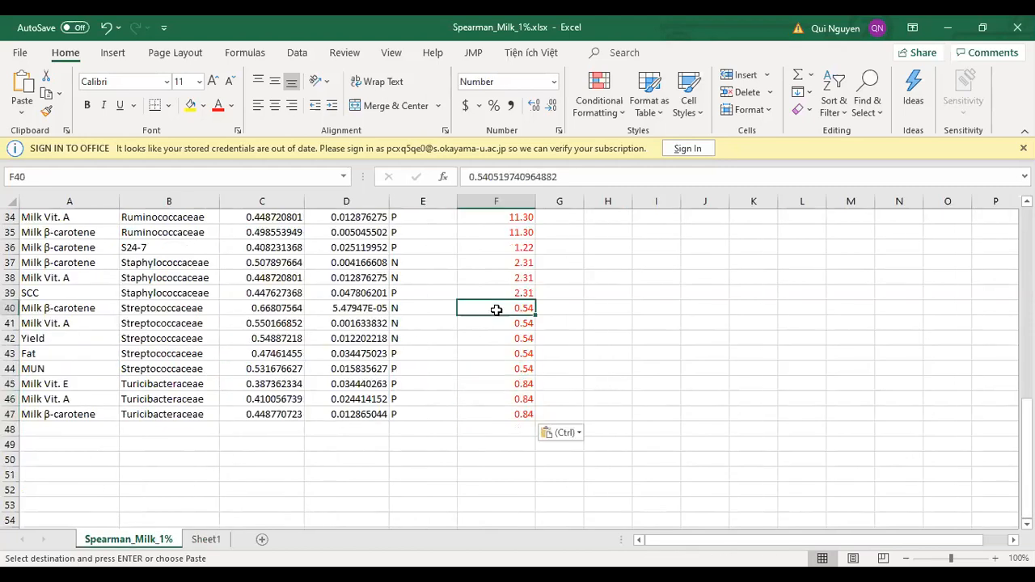
key(ctrl+s)
drag(1027, 484, 1028, 291)
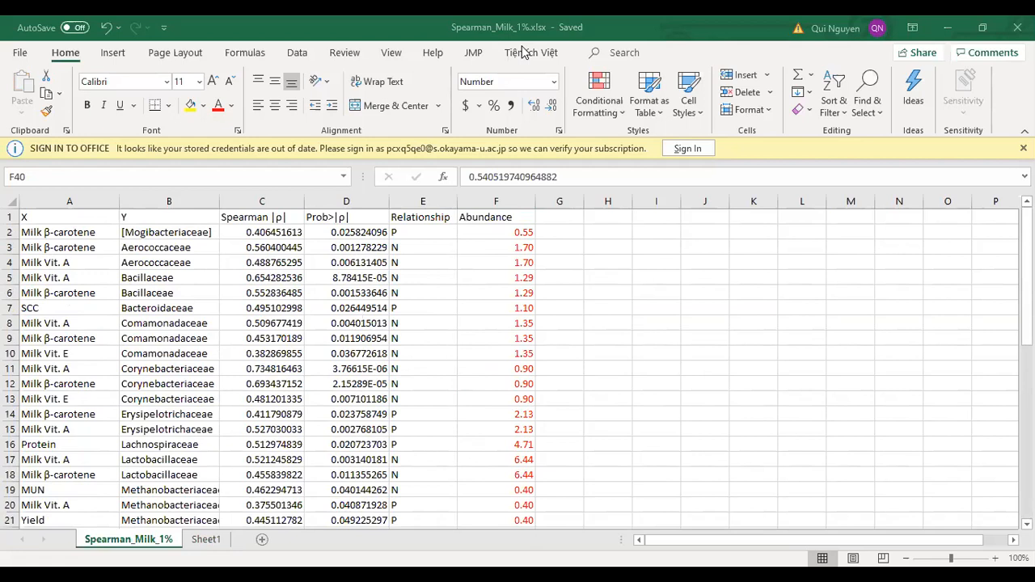
- Switch to Cytoscape and open the Spearman_Fe_1% network view
key(alt+Tab)
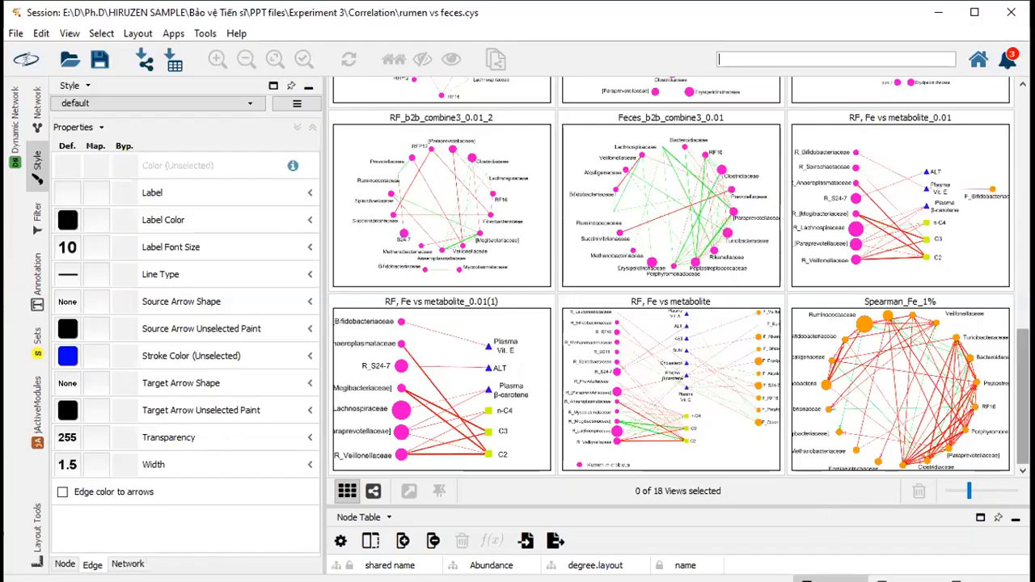
mouse_move(1023, 397)
mouse_down()
mouse_move(1023, 370)
mouse_move(1023, 396)
mouse_up()
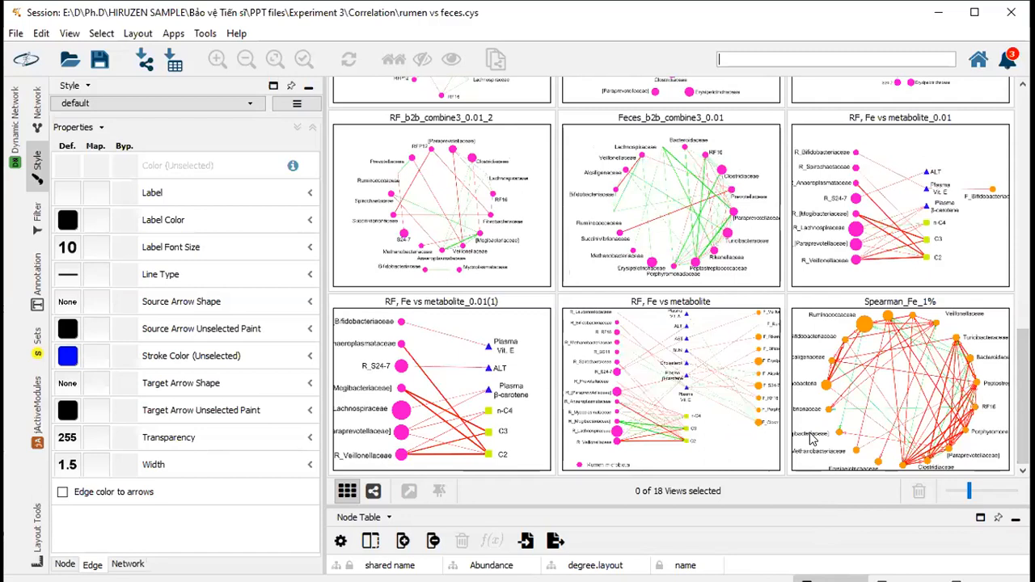
double_click(897, 419)
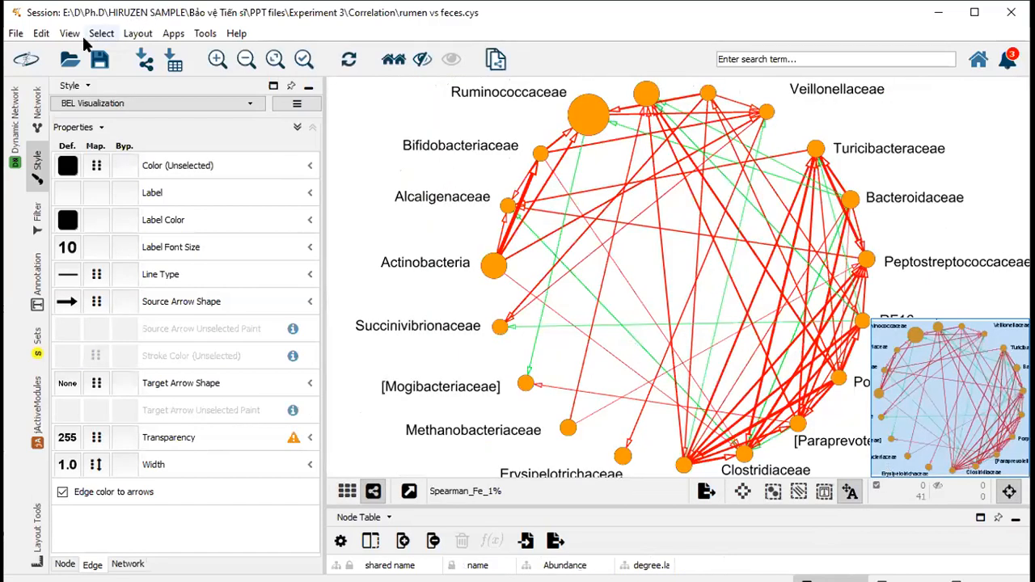
- Load Spearman_Milk_1%.xlsx from the Cytoscape tutorial folder as a network file to import
click(147, 62)
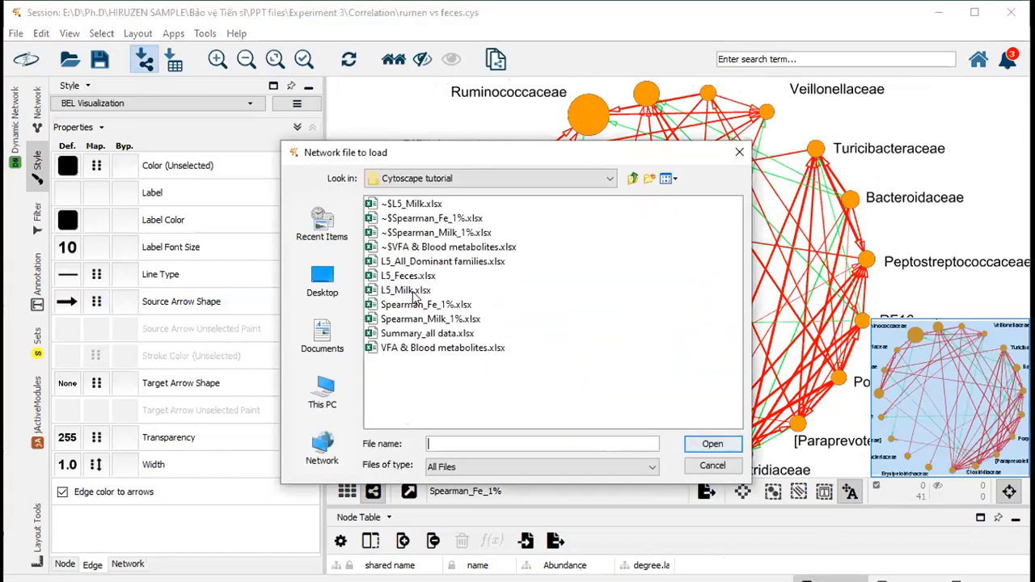
click(414, 295)
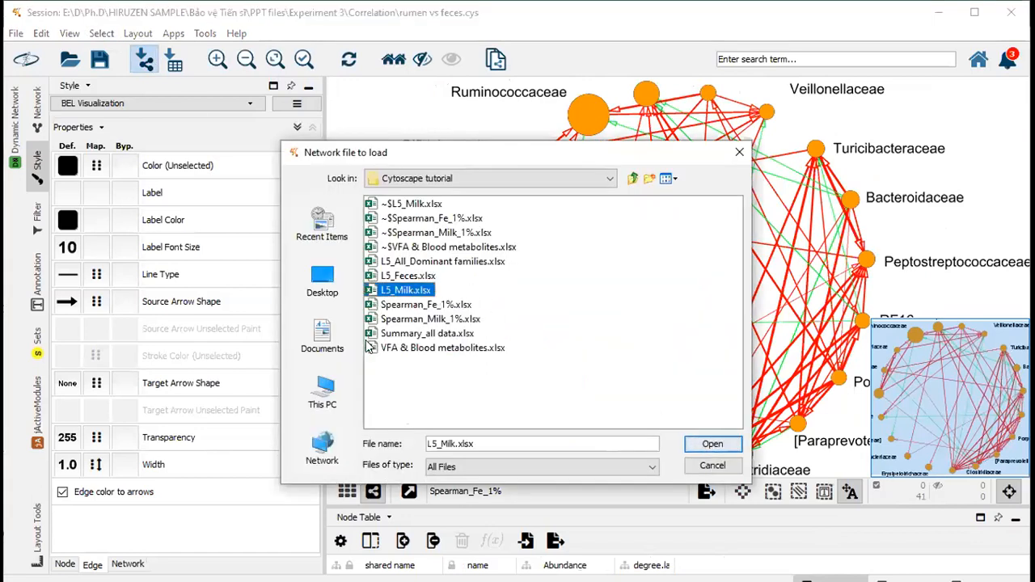
click(407, 321)
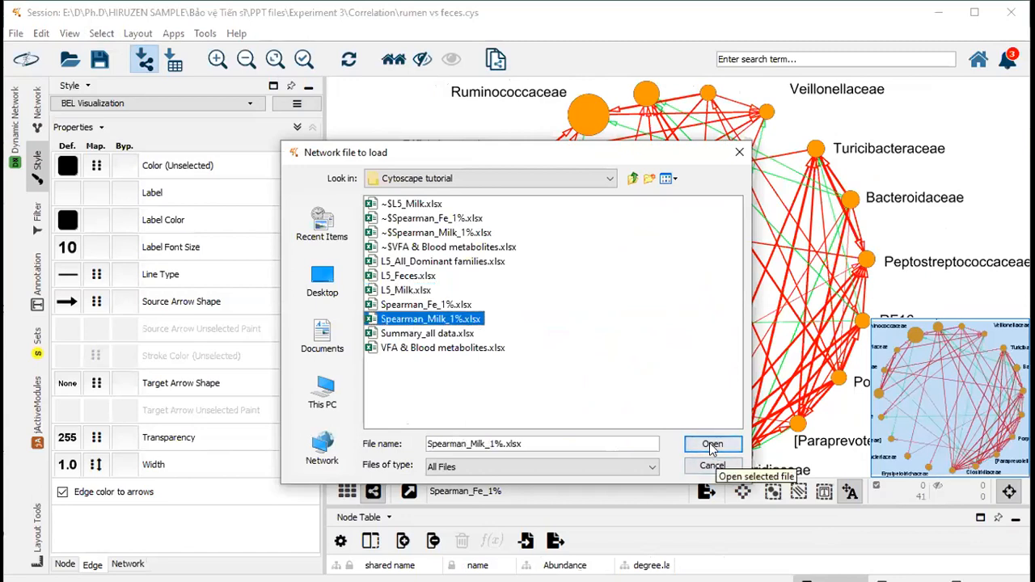
click(712, 446)
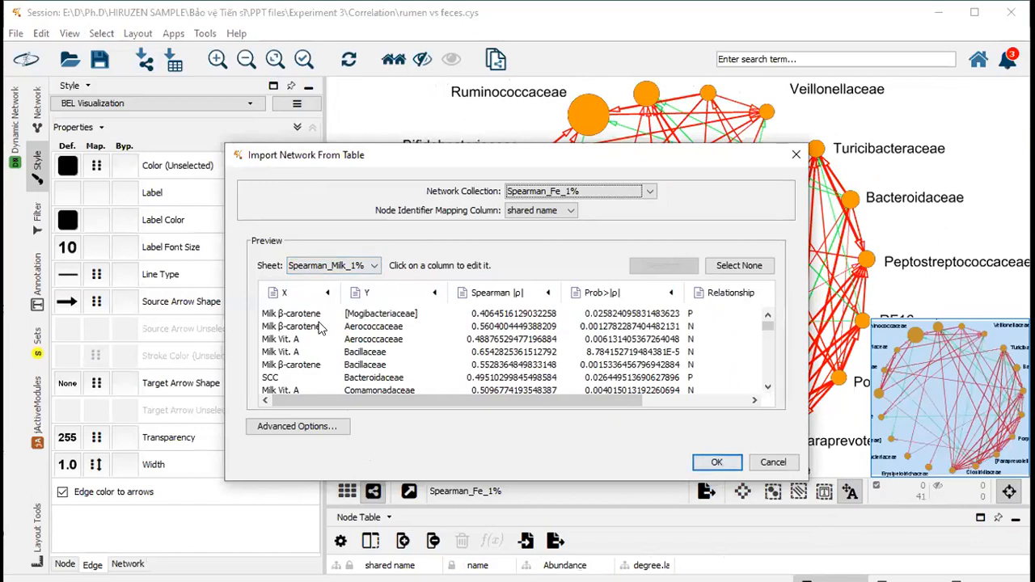
- Define column X as the source node and column Y as the target node for the network import
click(279, 292)
click(320, 369)
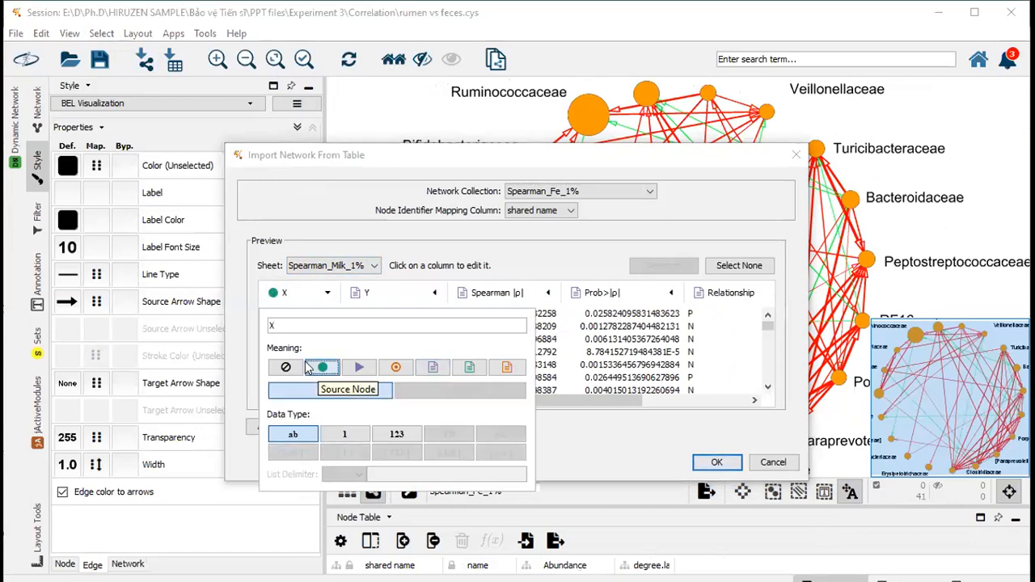
click(543, 233)
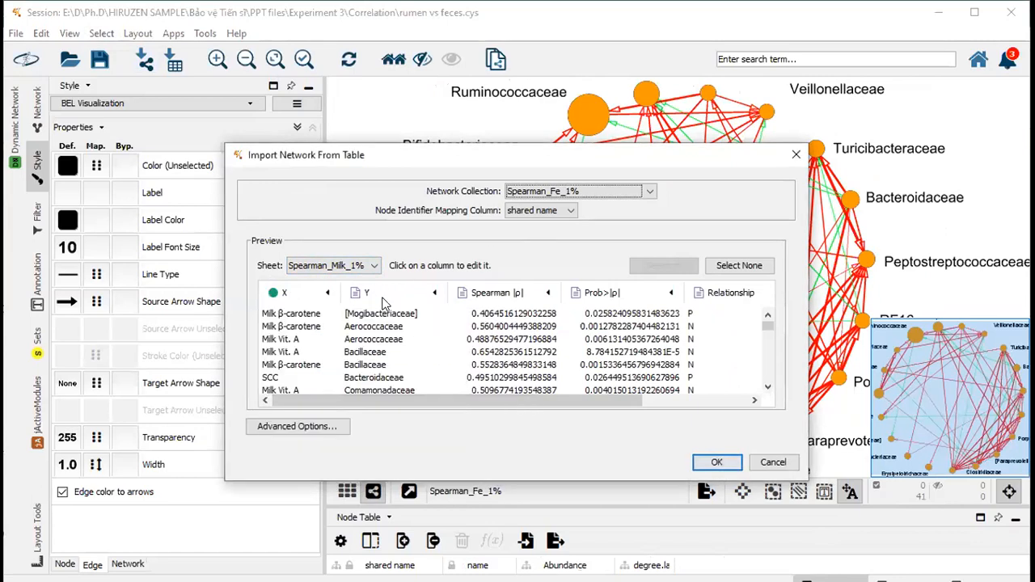
click(368, 293)
click(478, 368)
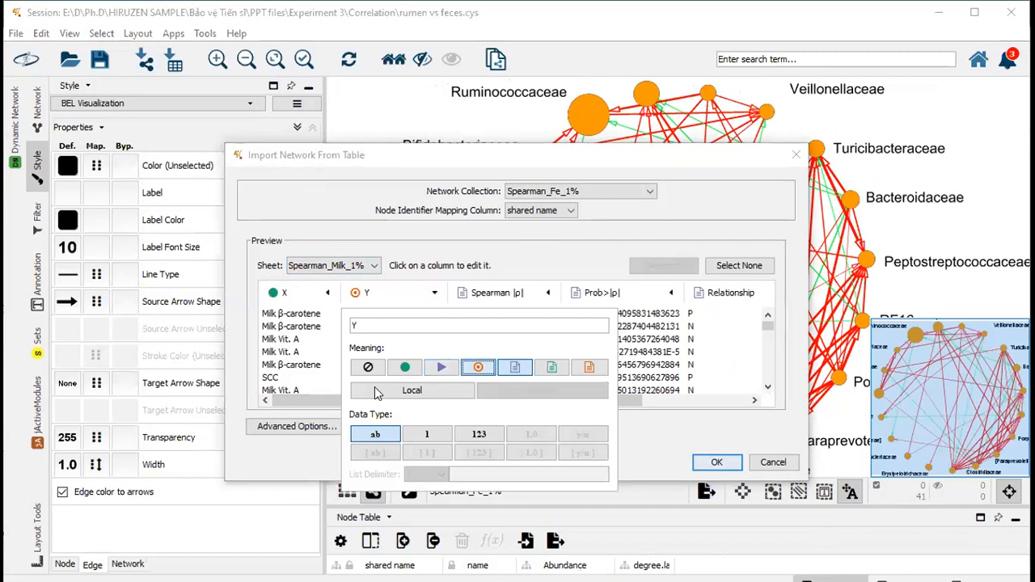
click(531, 255)
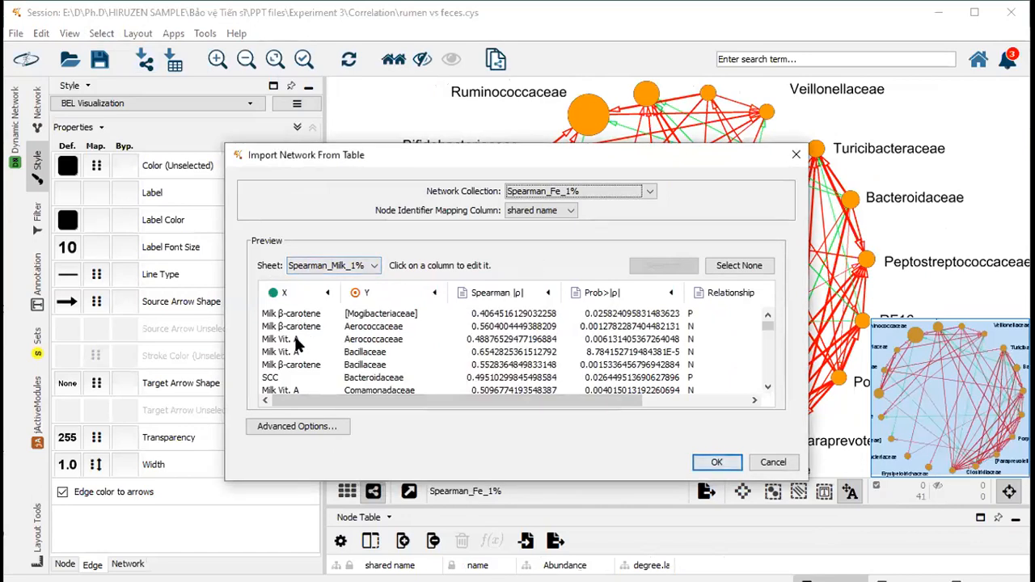
- Define the Relationship column as the interaction type for the network import
drag(390, 407, 496, 412)
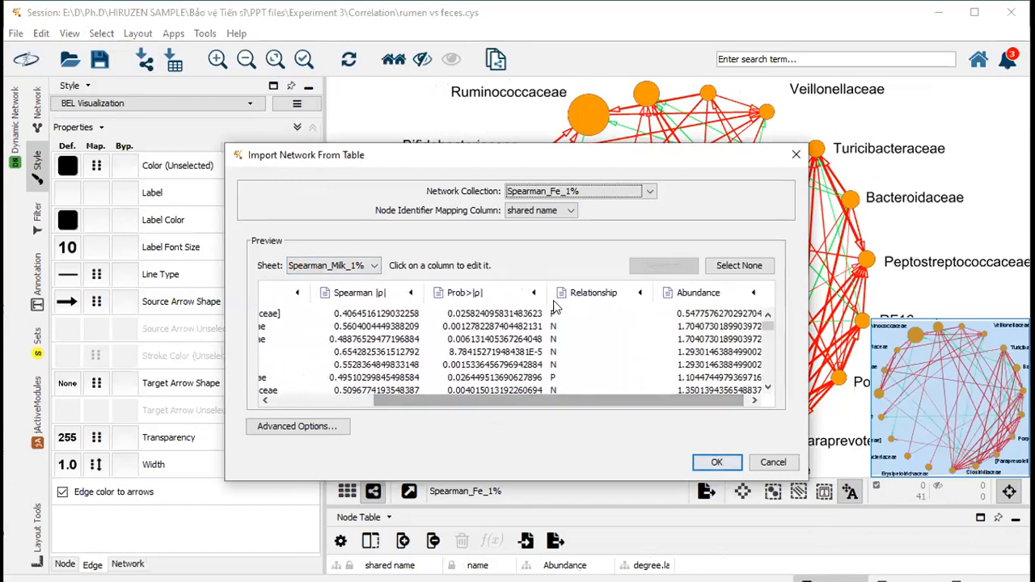
click(591, 293)
click(648, 368)
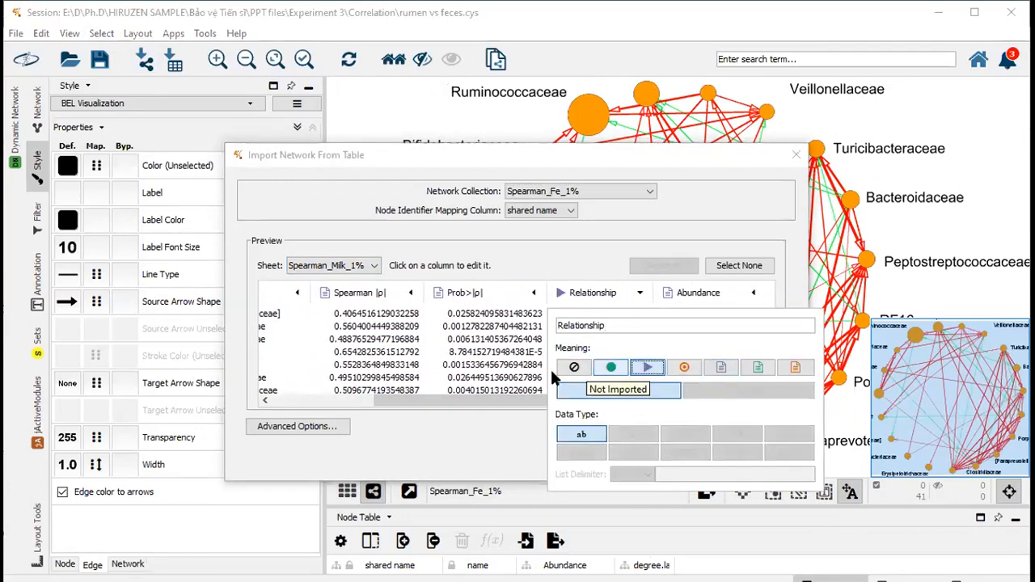
click(499, 402)
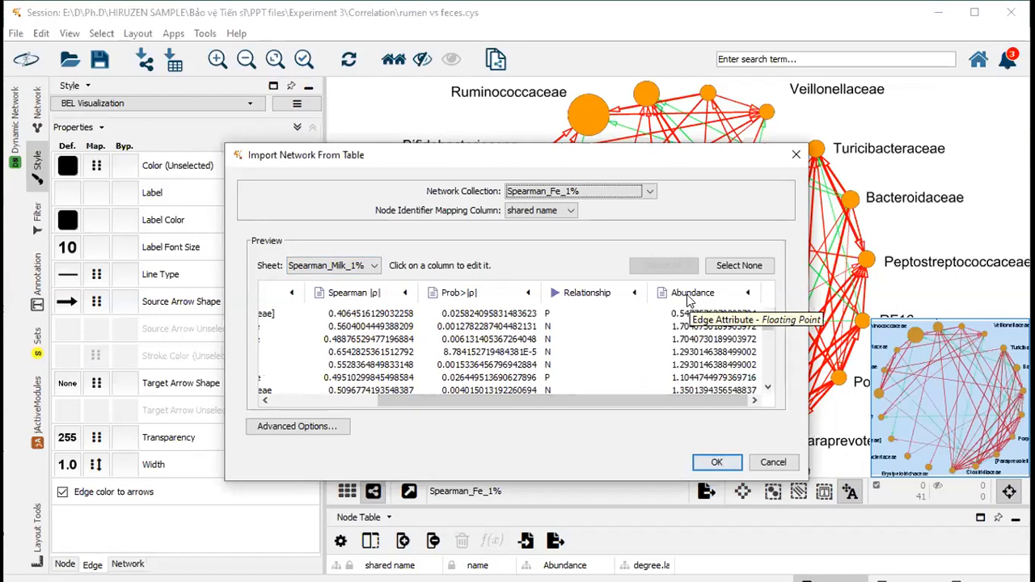
- Define the Abundance column as a target node attribute and import the network
drag(655, 399, 409, 421)
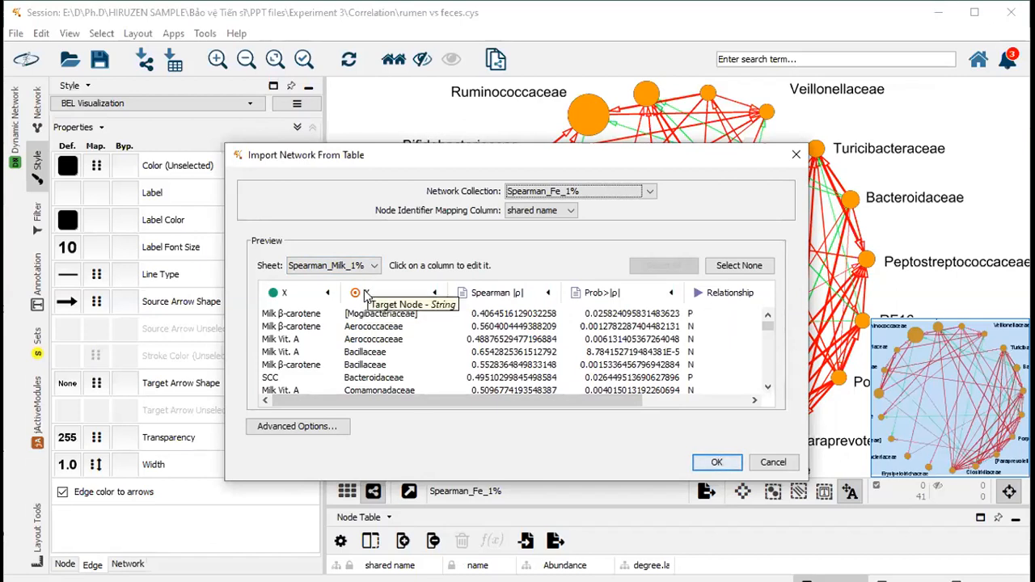
drag(435, 398, 540, 400)
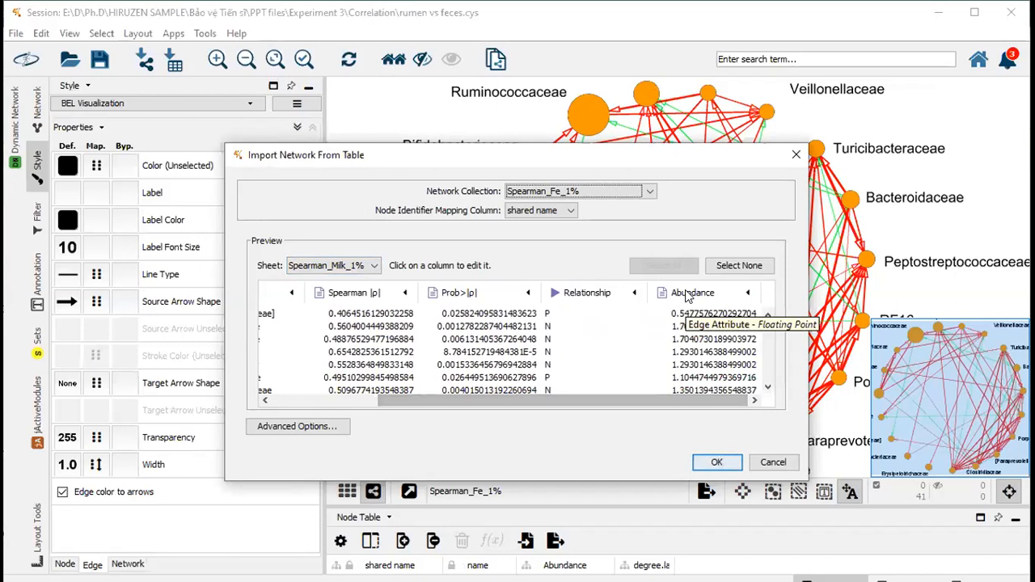
click(688, 296)
click(896, 370)
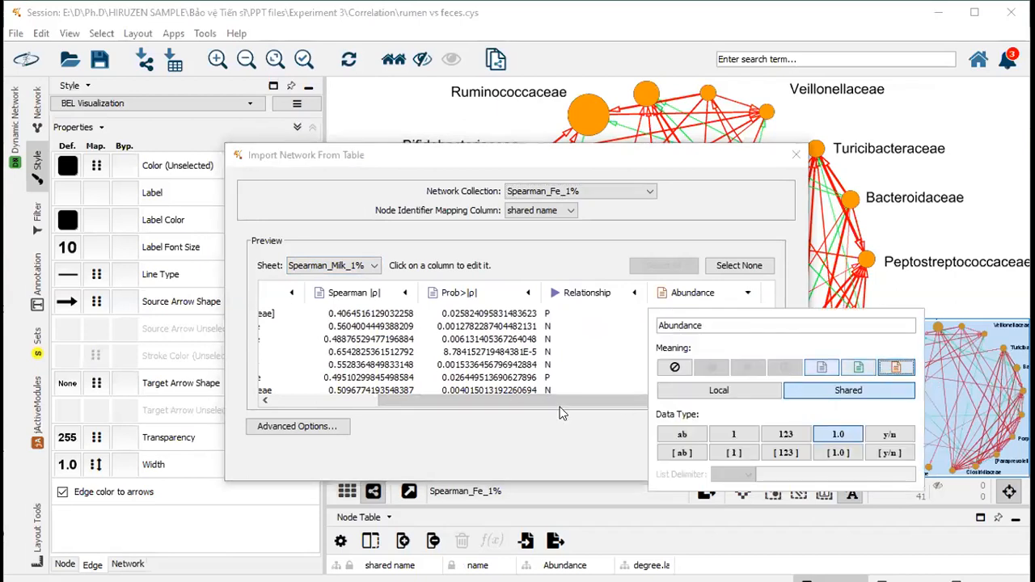
click(435, 449)
click(715, 466)
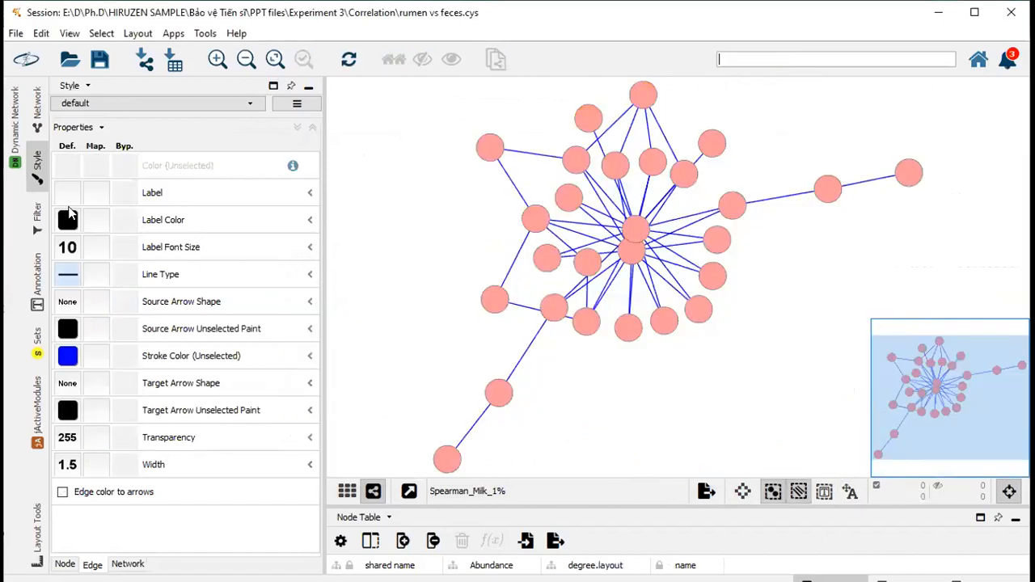
- Apply the BEL Visualization Minimal style to the Spearman_Milk_1% network
click(118, 106)
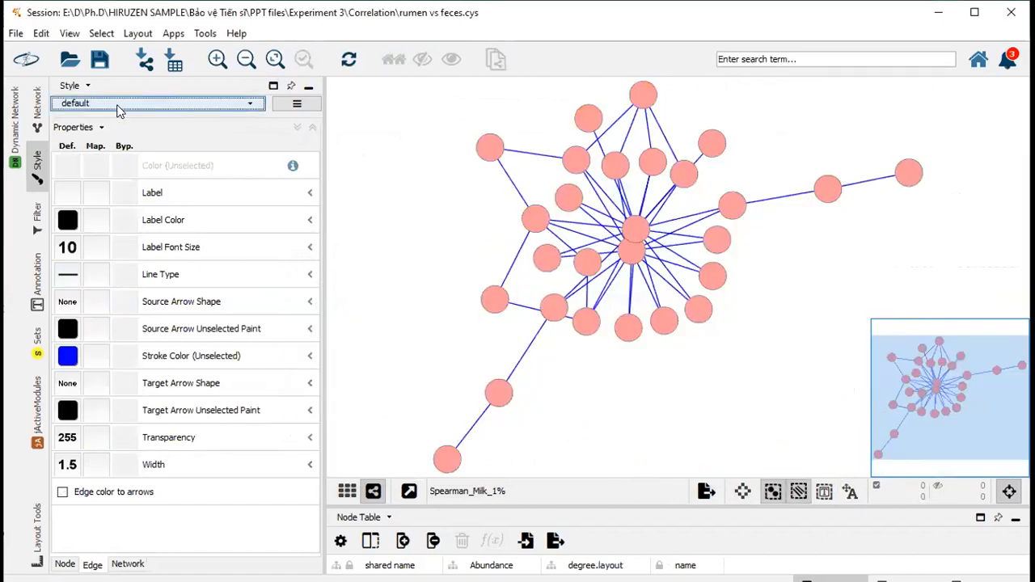
click(118, 108)
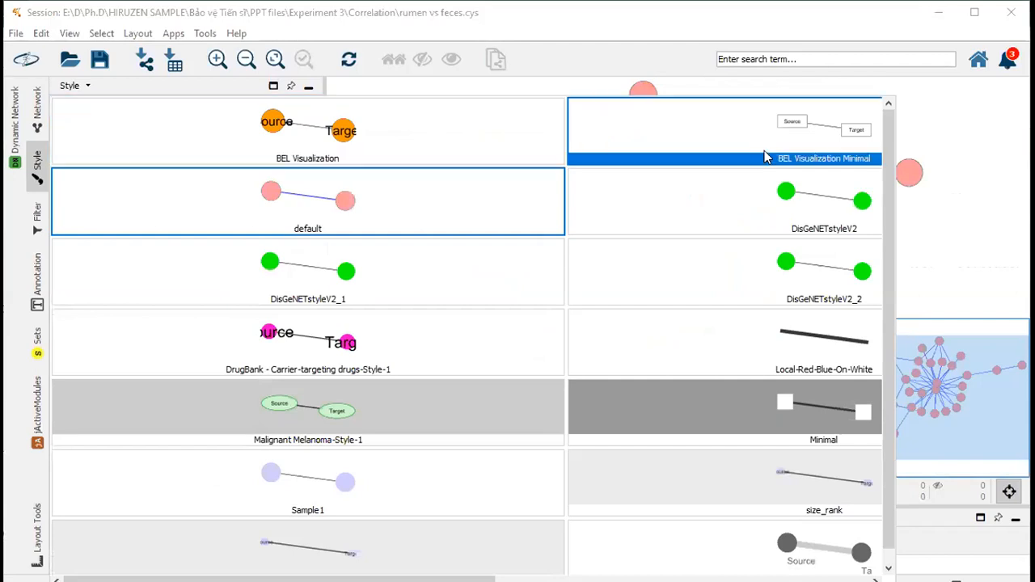
click(716, 141)
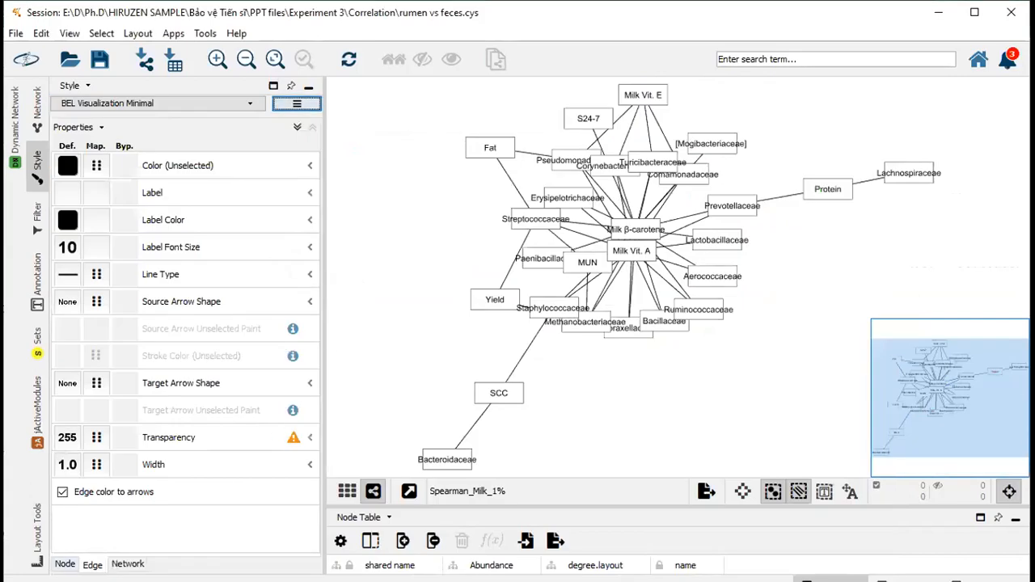
click(65, 564)
click(93, 564)
click(351, 284)
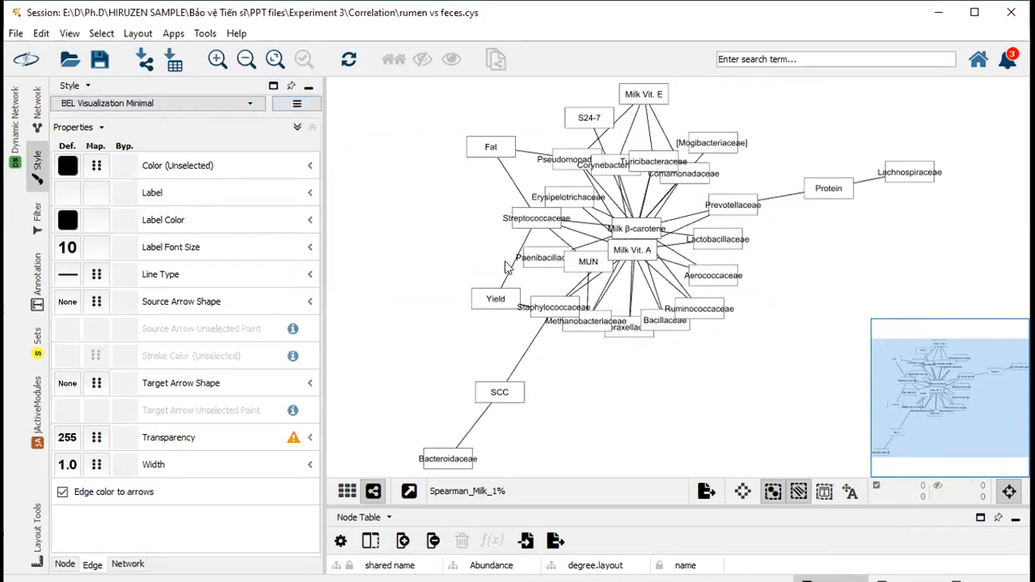
- Try the yFiles Circular Layout and the yFiles Hierarchic Layout on the Spearman_Milk_1% network
click(139, 36)
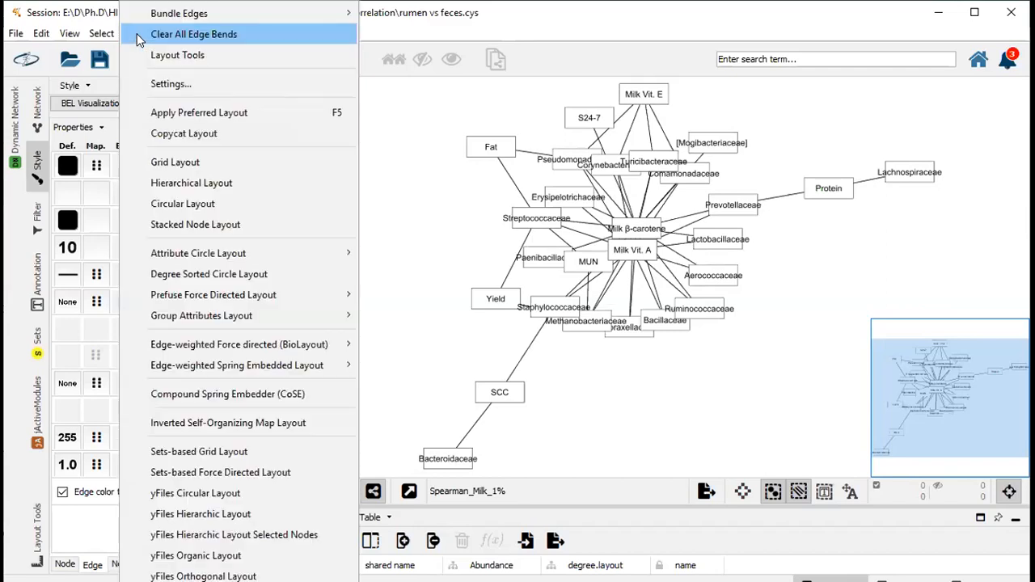
click(204, 495)
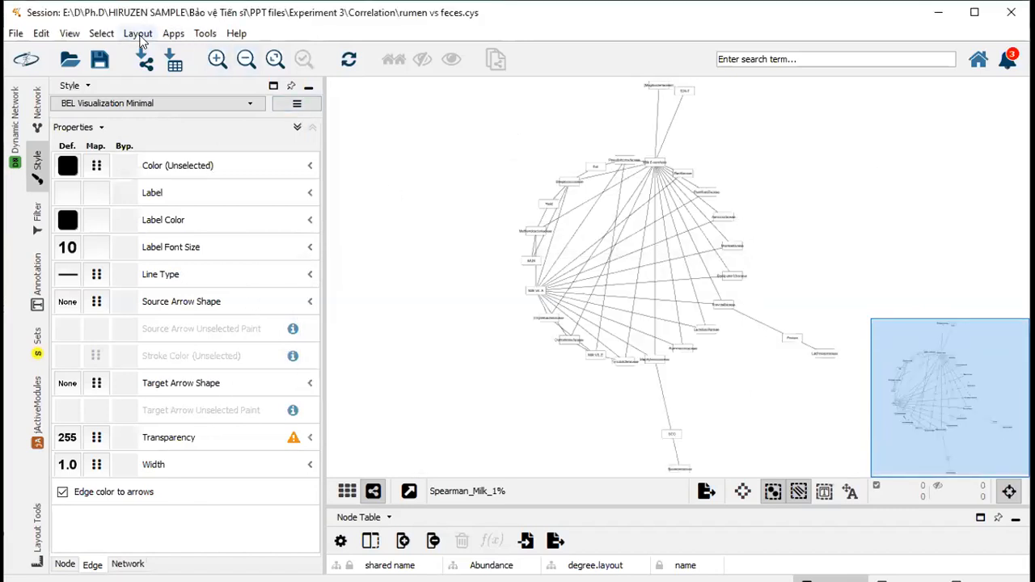
click(138, 34)
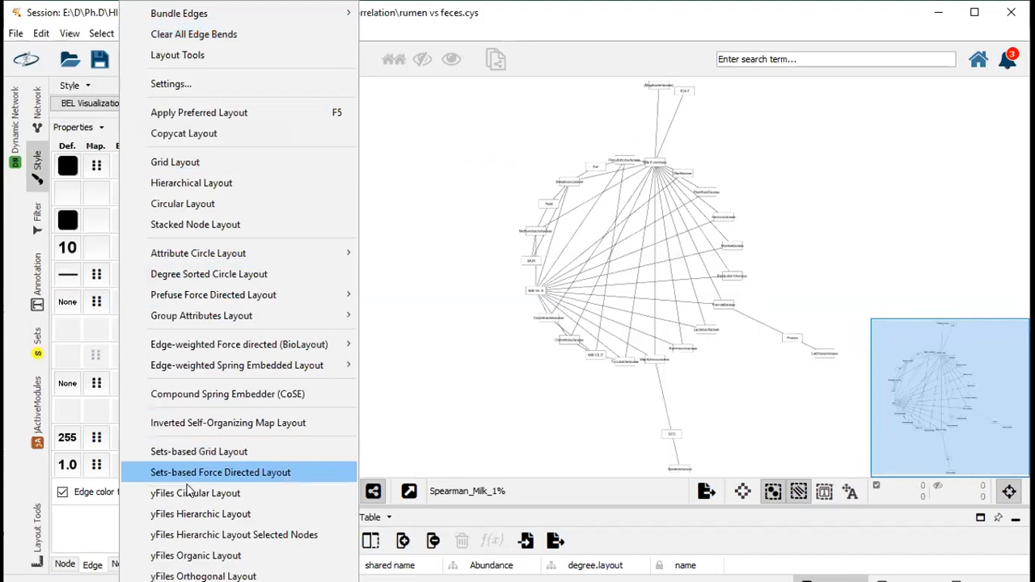
click(194, 516)
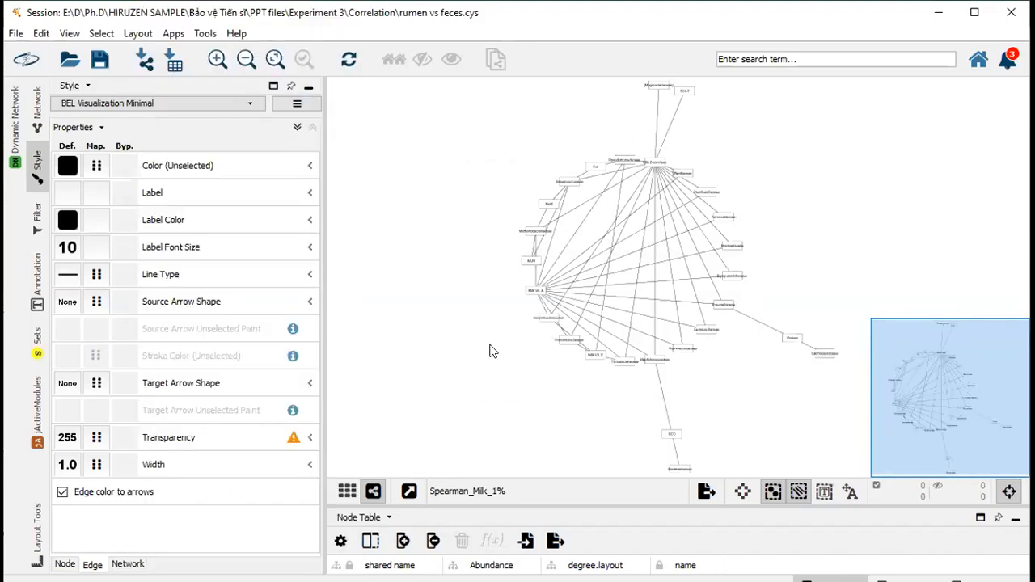
- Arrange the Spearman_Milk_1% network with the yFiles Organic Layout
click(151, 34)
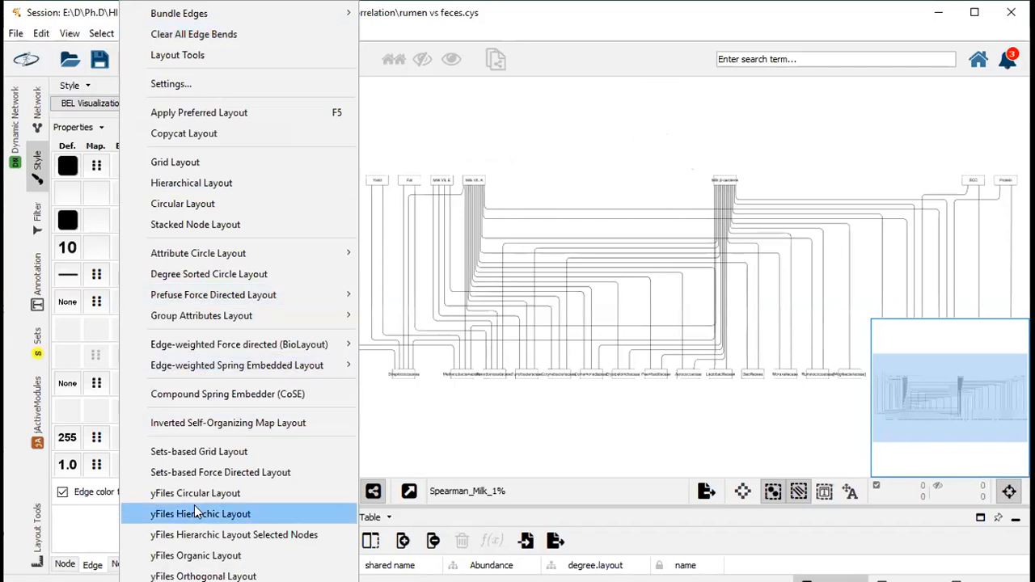
click(196, 556)
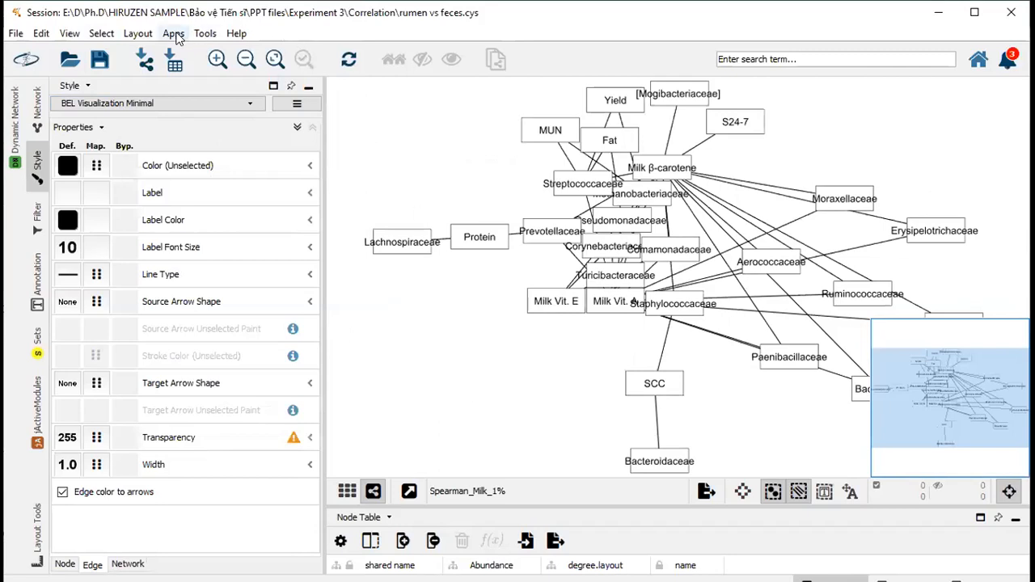
click(155, 34)
mouse_move(263, 321)
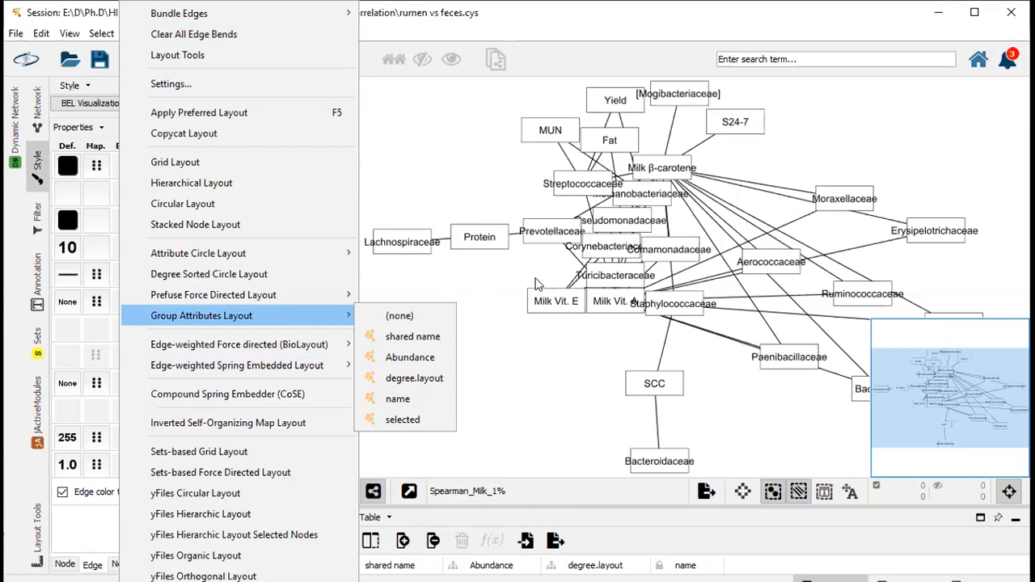
click(485, 289)
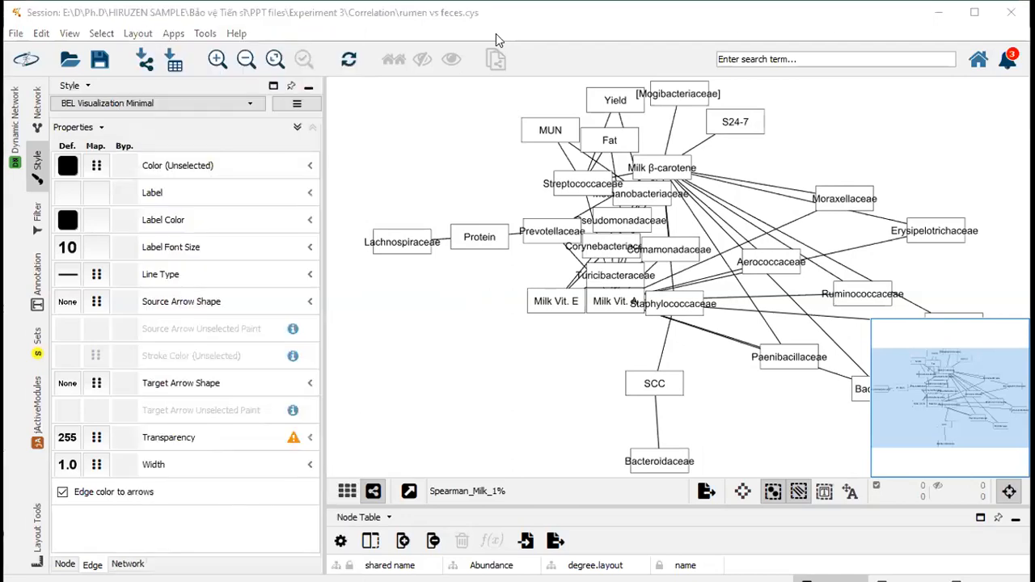
- Arrange the Spearman_Milk_1% network with the Degree Sorted Circle Layout
click(138, 34)
click(238, 275)
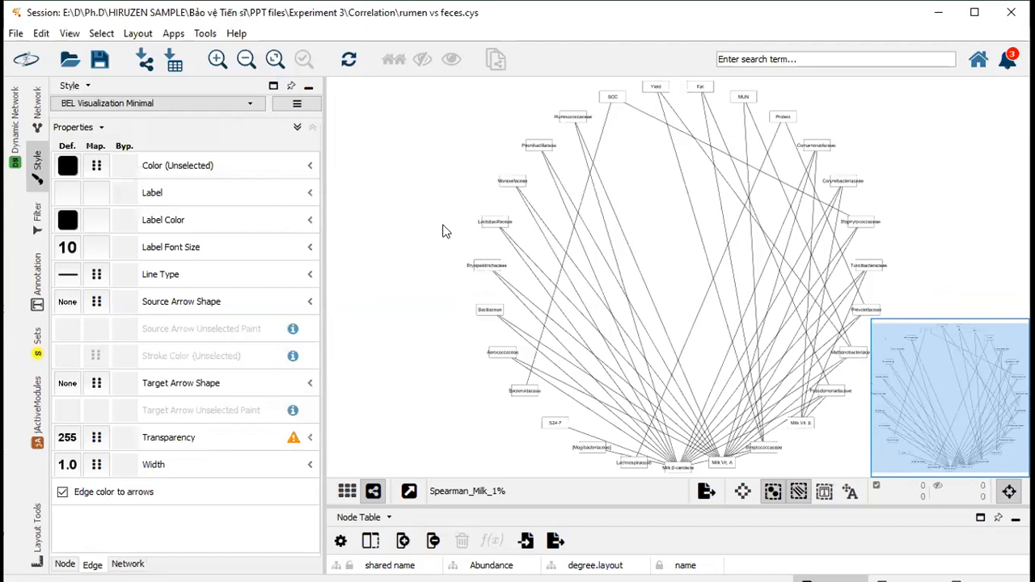
- Set the default node label font size to 30 and the default node shape to Ellipse
click(65, 564)
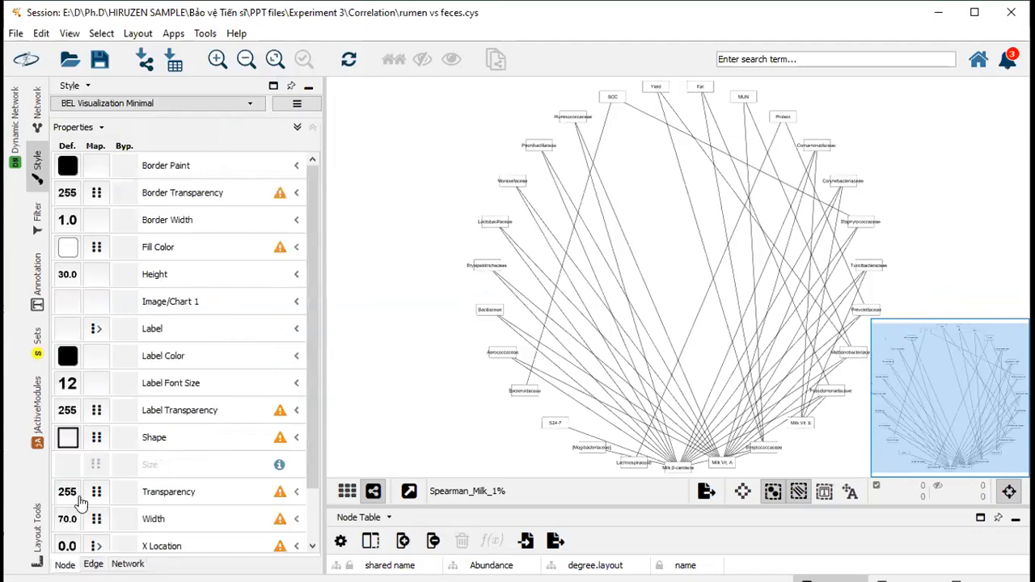
click(67, 383)
drag(374, 372, 435, 371)
text(30)
click(313, 413)
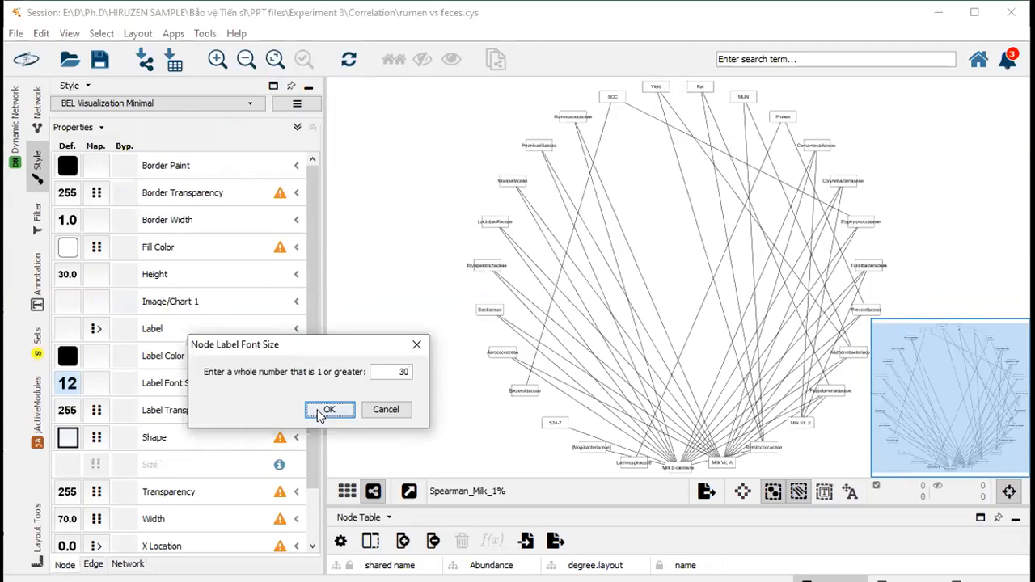
click(67, 439)
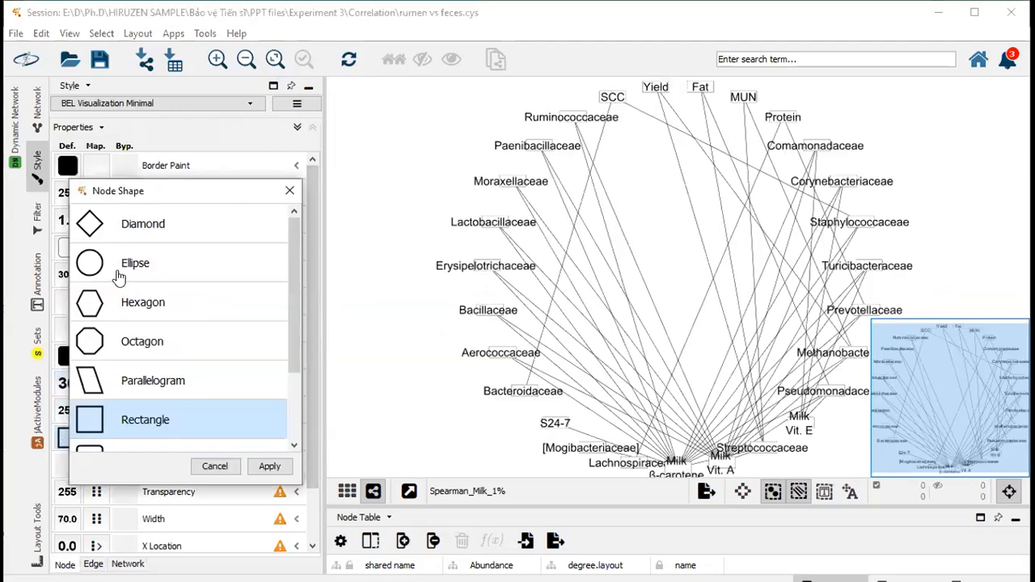
click(88, 267)
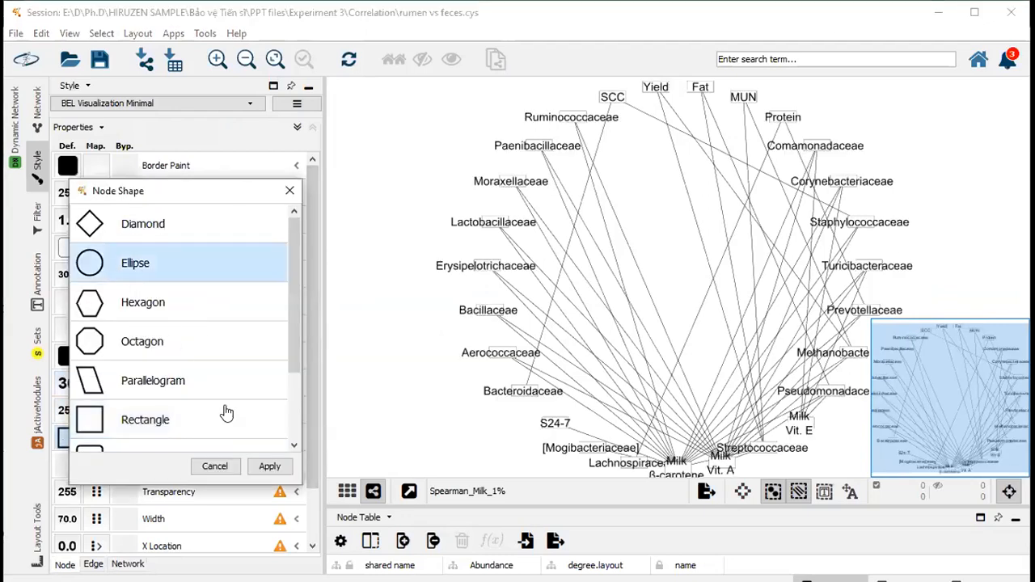
click(269, 468)
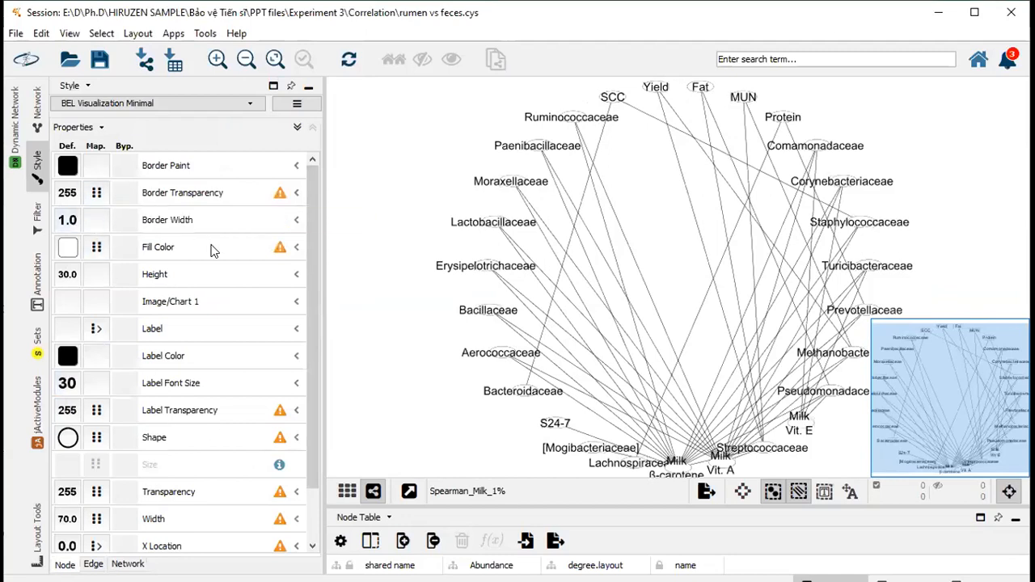
- Examine the node style's Border Width and Height mappings and the remaining node and edge style properties
click(297, 222)
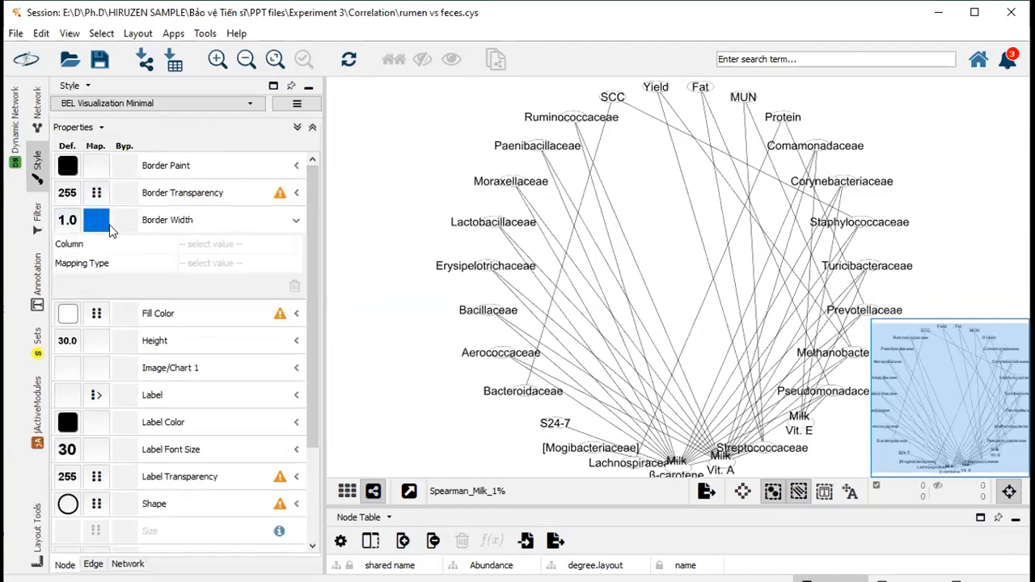
click(296, 221)
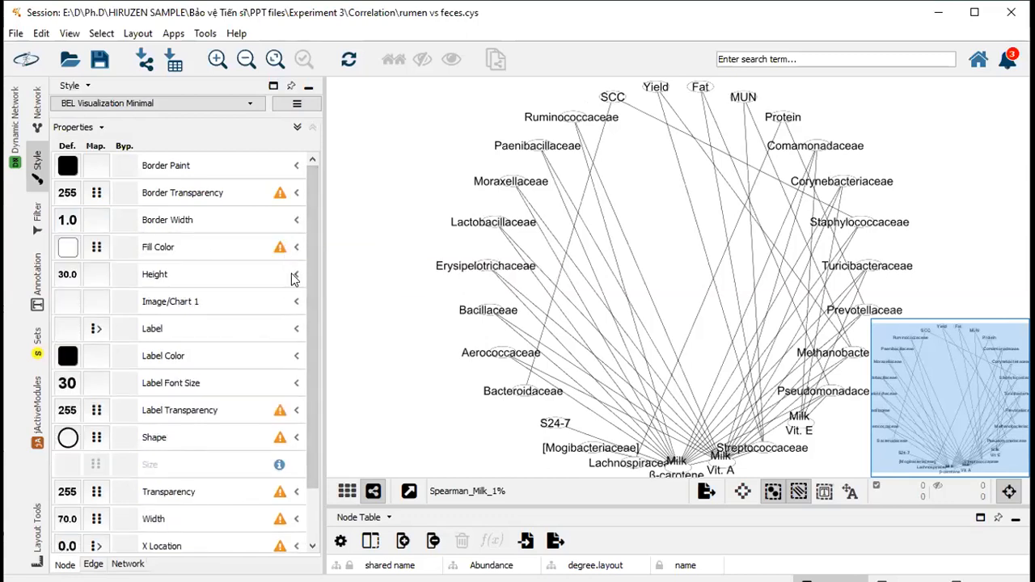
click(295, 276)
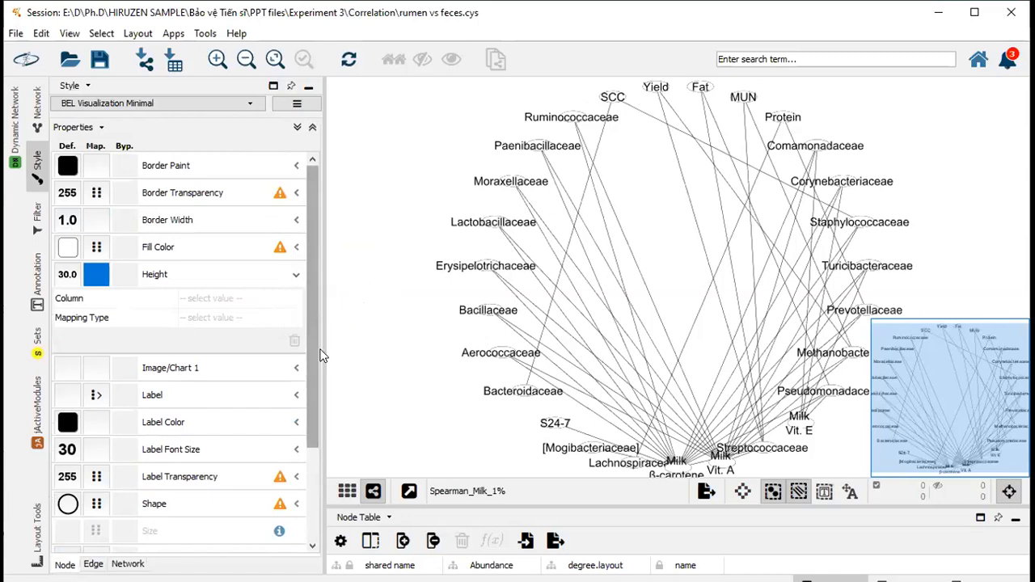
drag(311, 348, 306, 445)
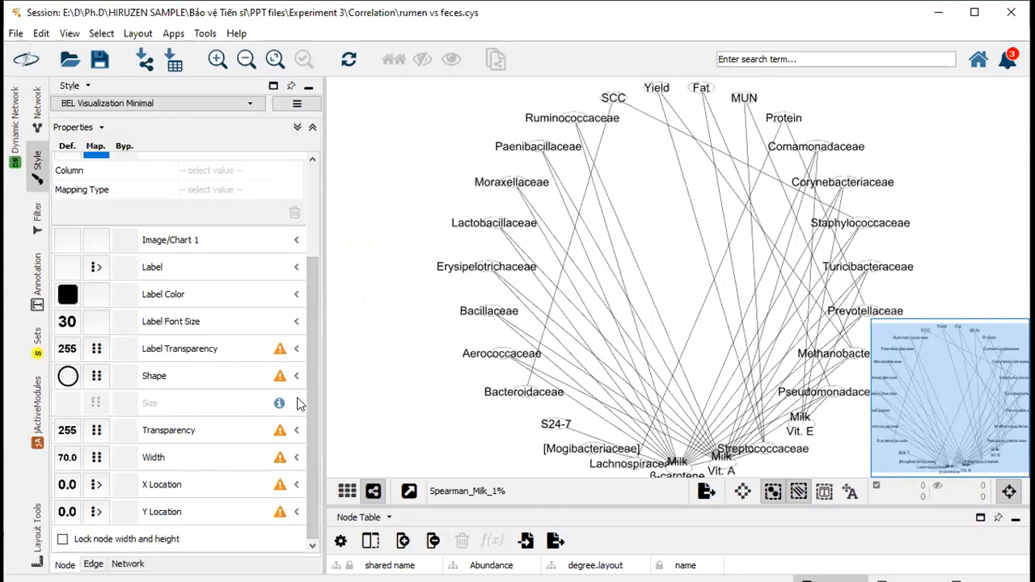
drag(311, 401, 312, 425)
click(93, 564)
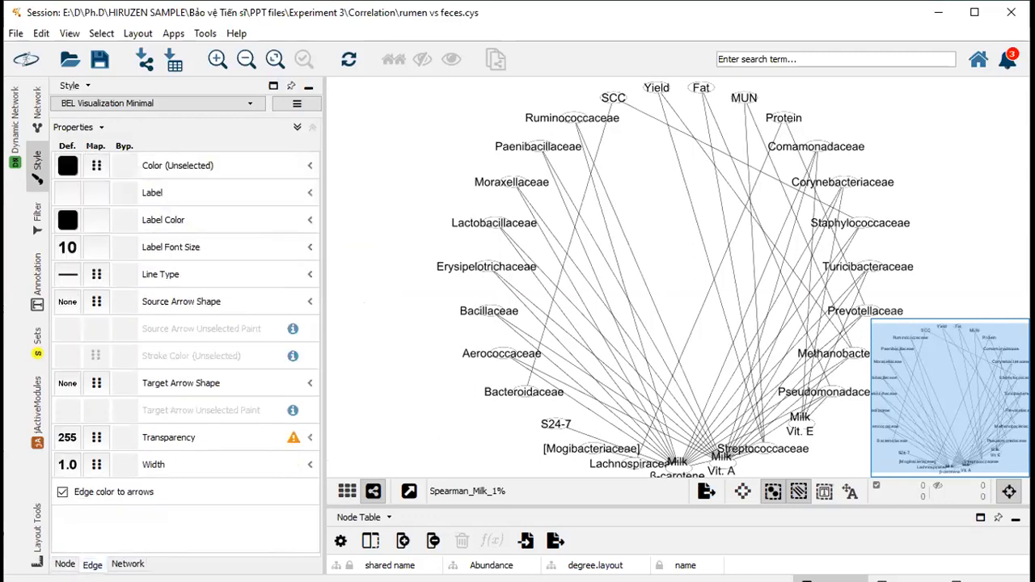
click(65, 564)
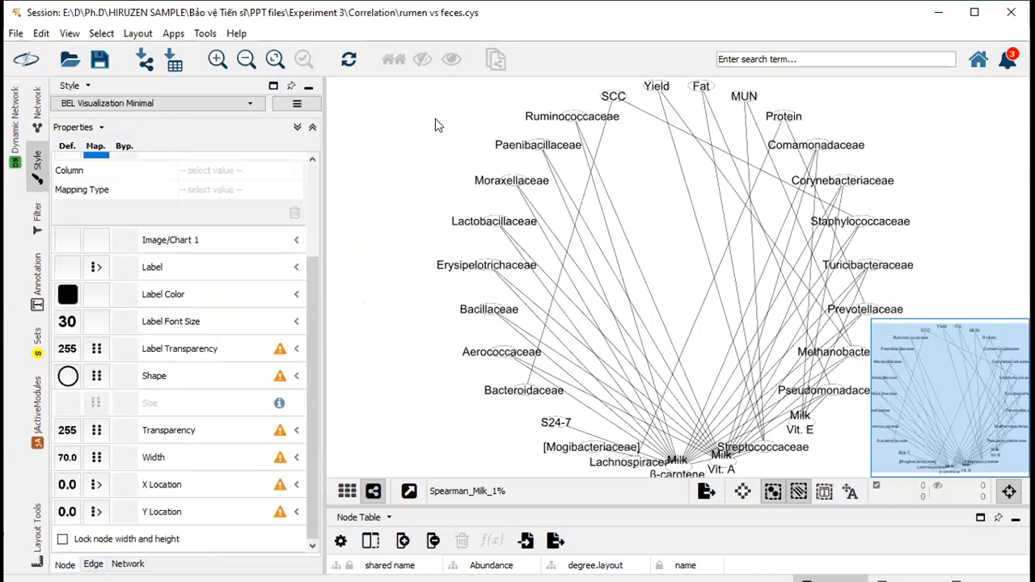
- Pull the Milk β-carotene, Milk Vit. A and Milk Vit. E nodes outward, below the lower part of the circle
drag(441, 360, 408, 352)
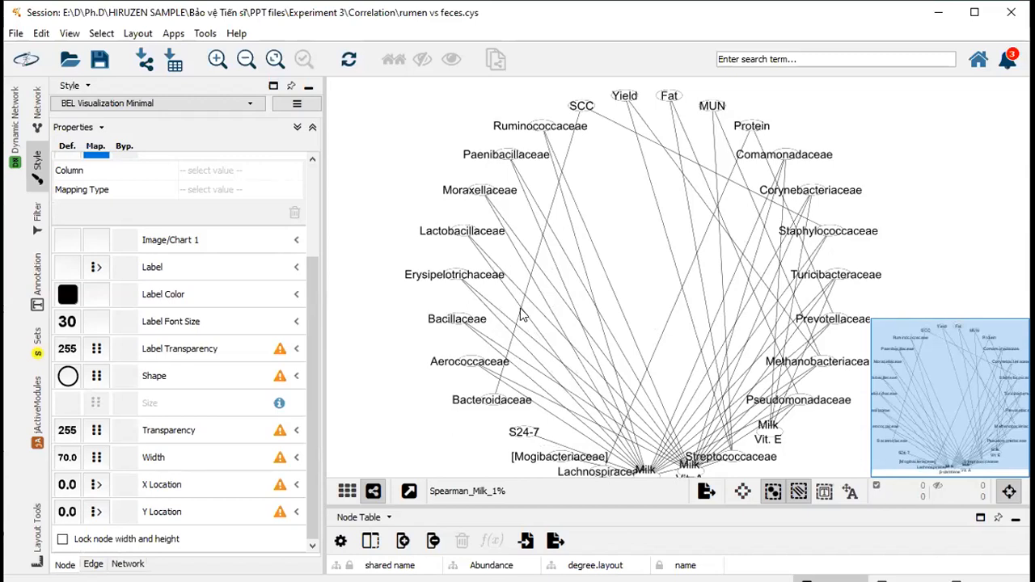
click(137, 33)
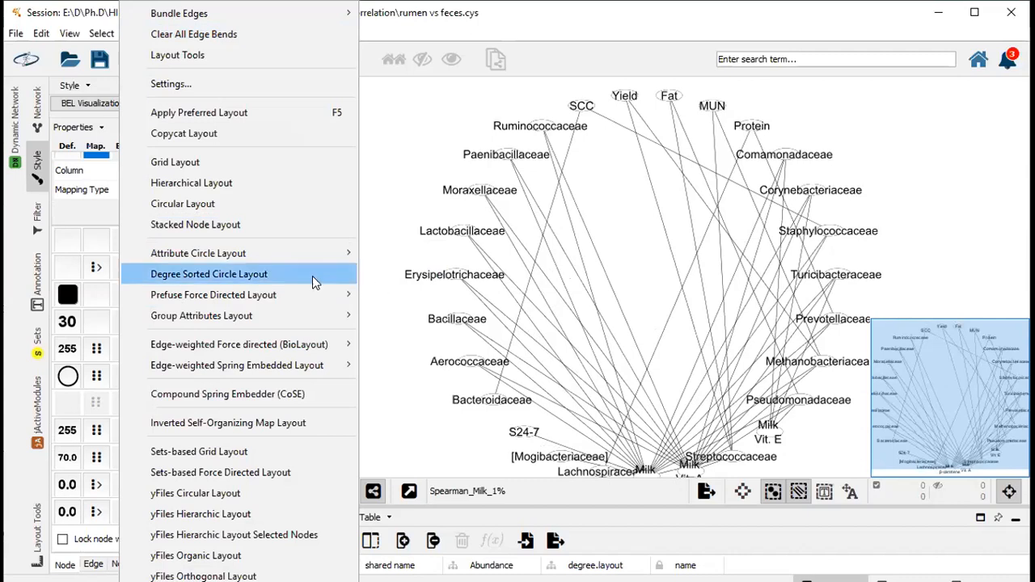
click(384, 293)
drag(620, 349, 587, 261)
drag(612, 384, 650, 435)
drag(650, 373, 730, 424)
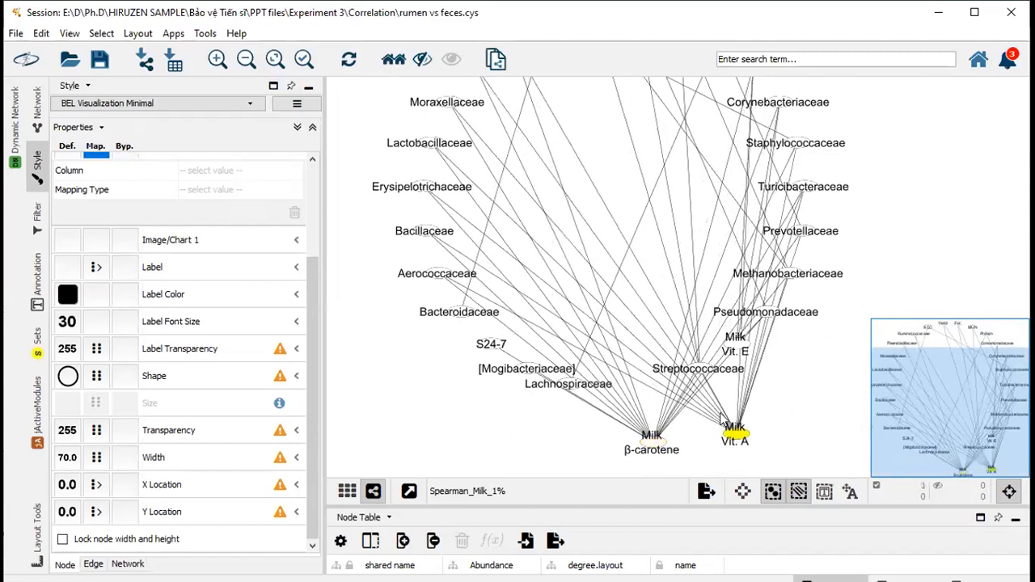
drag(743, 350, 780, 417)
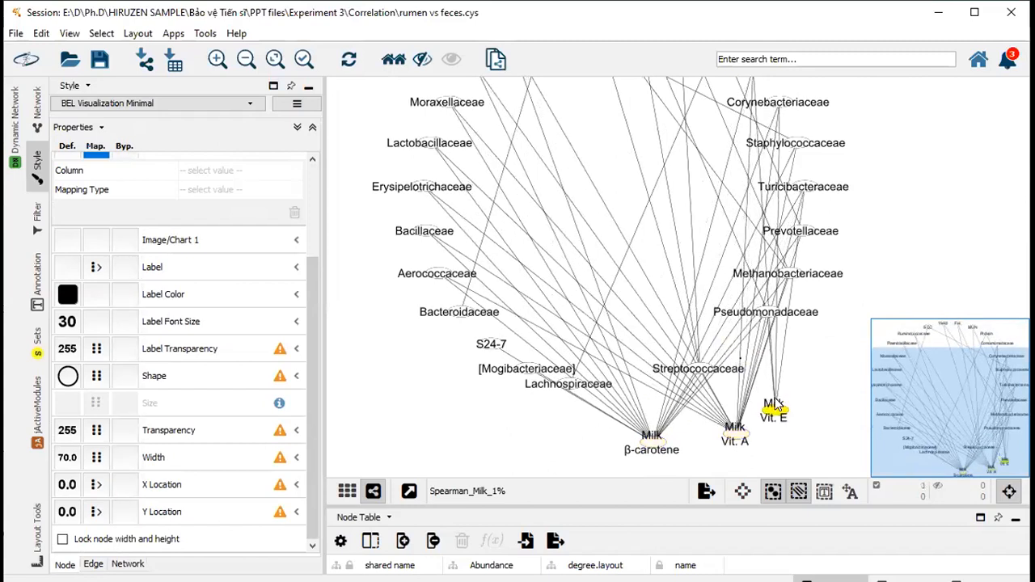
- Move the Protein, MUN, Fat, Yield and SCC nodes to the upper-right side of the circle, mostly outside the family nodes
drag(585, 265, 517, 314)
drag(525, 255, 618, 326)
drag(674, 175, 844, 195)
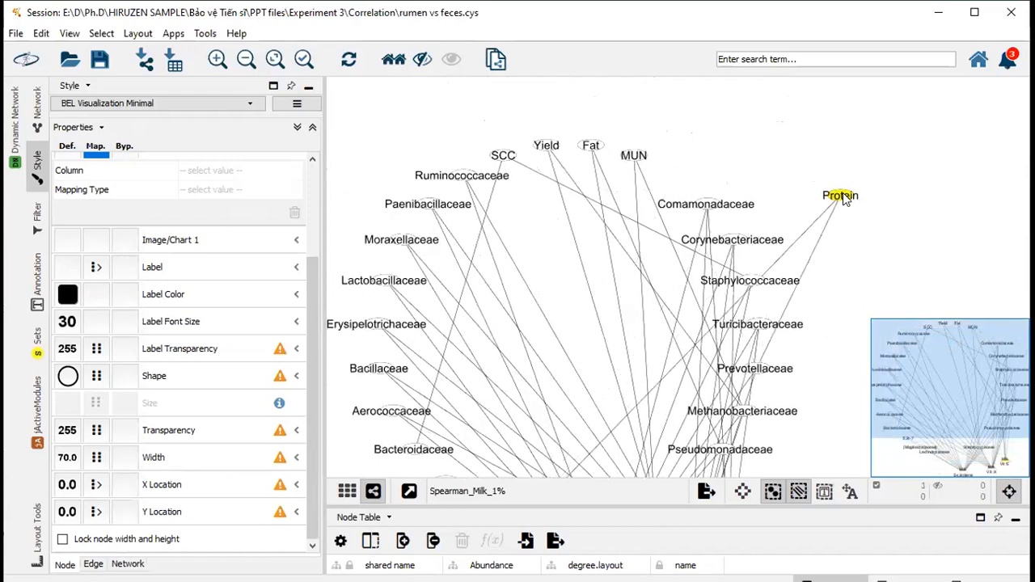
drag(645, 156, 811, 163)
drag(592, 147, 684, 154)
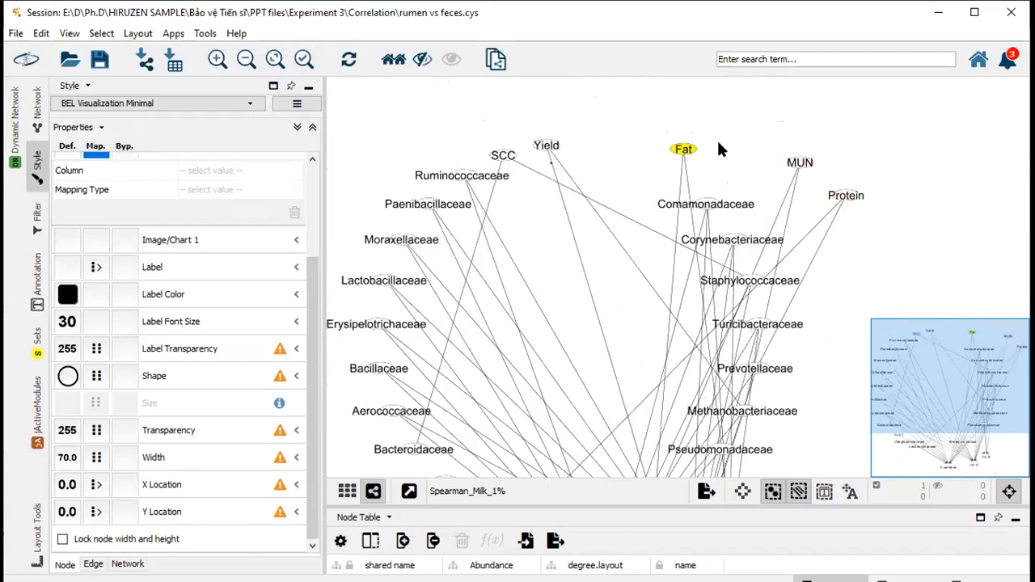
drag(546, 145, 822, 139)
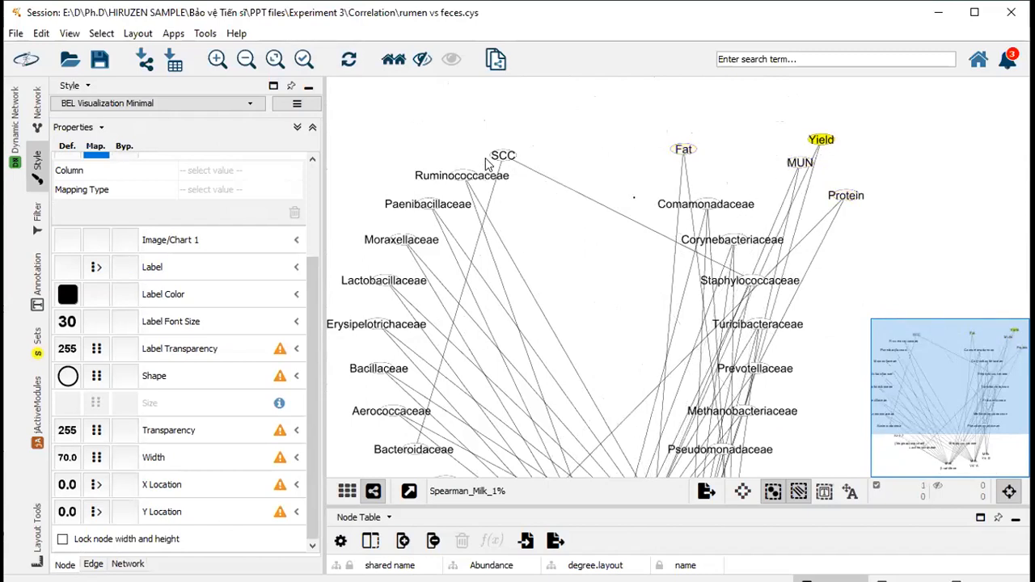
drag(495, 160, 885, 253)
drag(606, 243, 600, 245)
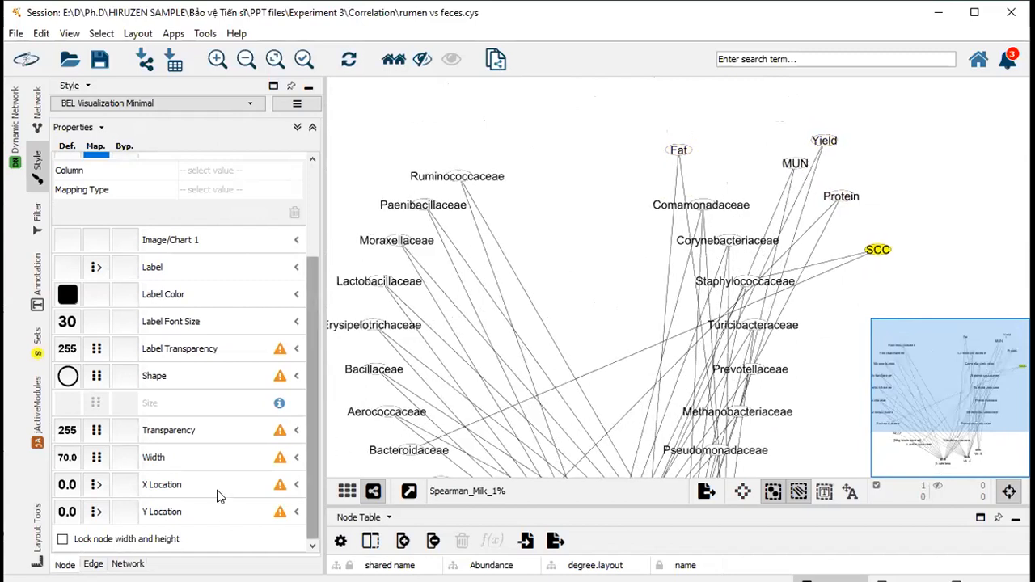
- Switch to the Spearman_Milk_1% workbook in Excel and add the header Type in cell G1
click(510, 26)
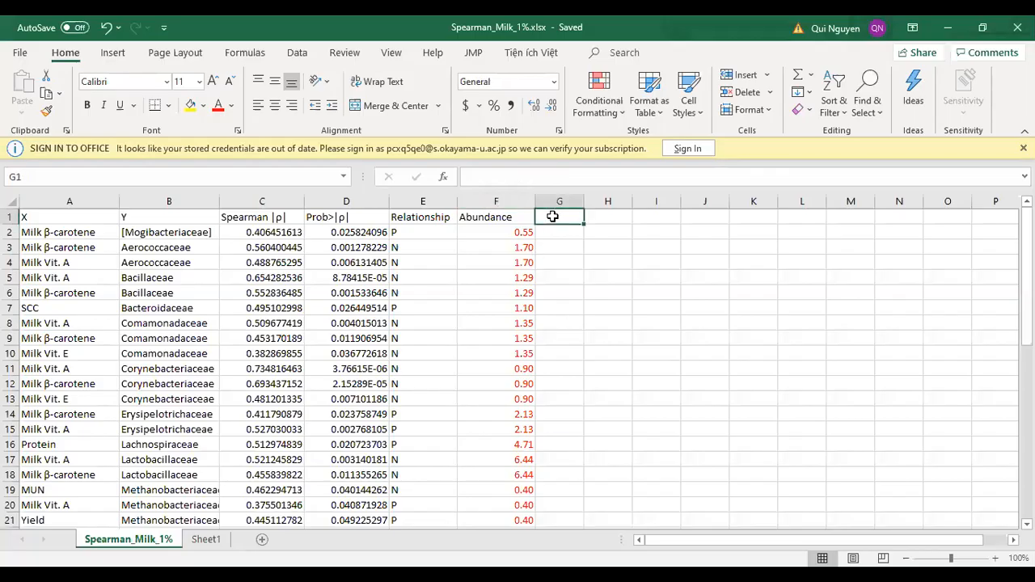
text(Type)
key(Return)
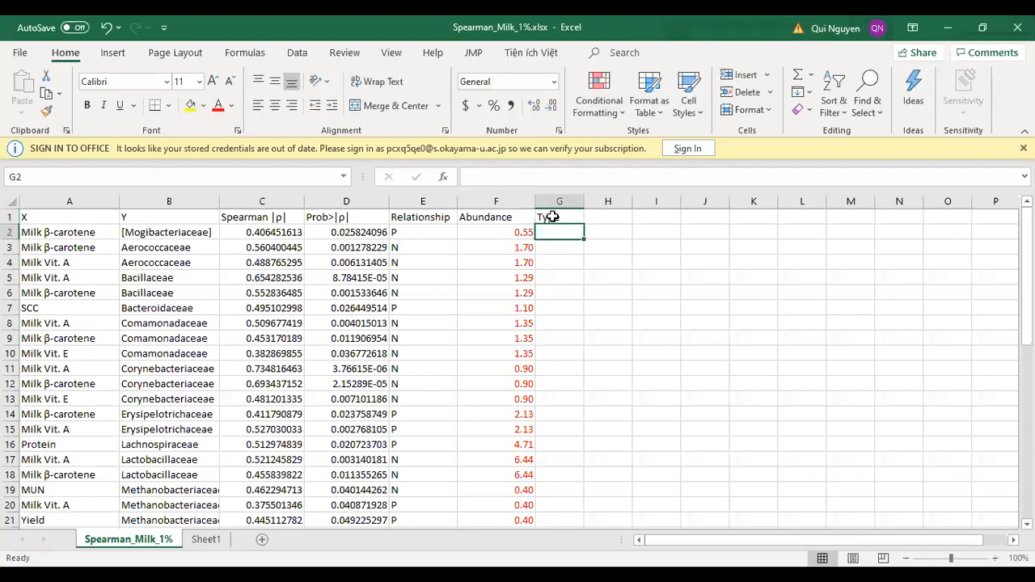
- Enter Milk in G2 and fill it down the Type column to G47
text(Mi)
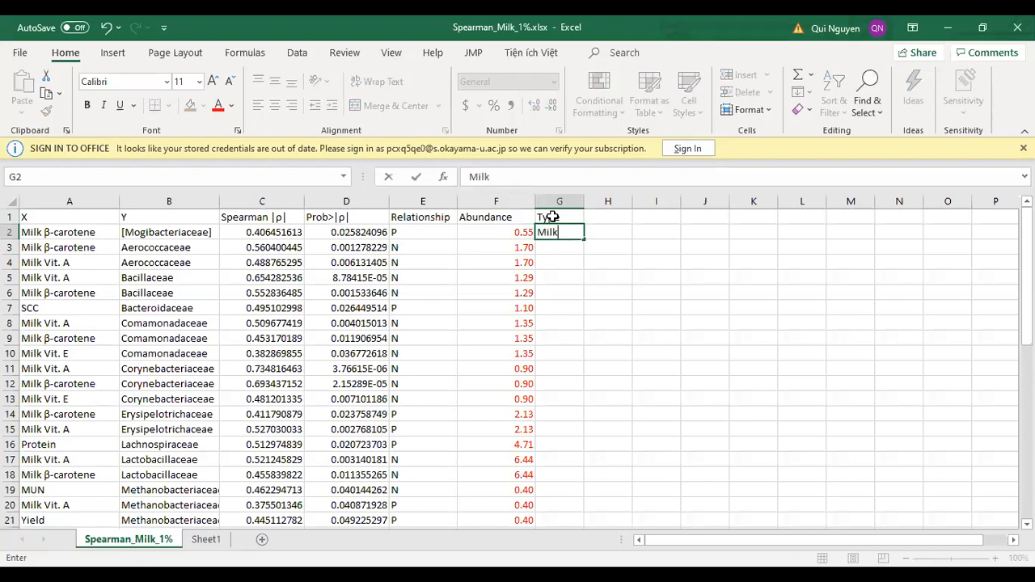
text(lk)
key(Return)
click(556, 233)
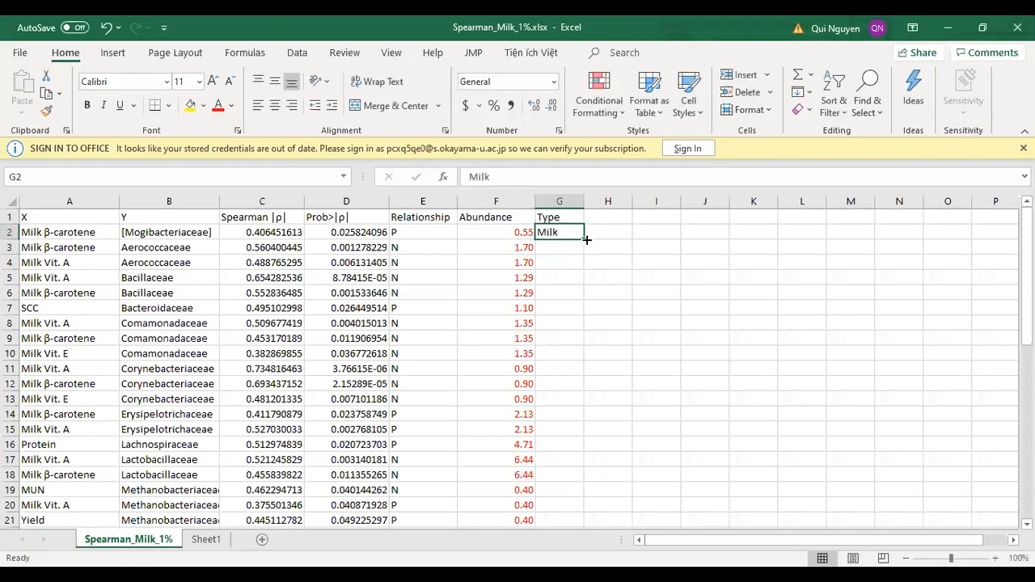
drag(584, 239, 575, 494)
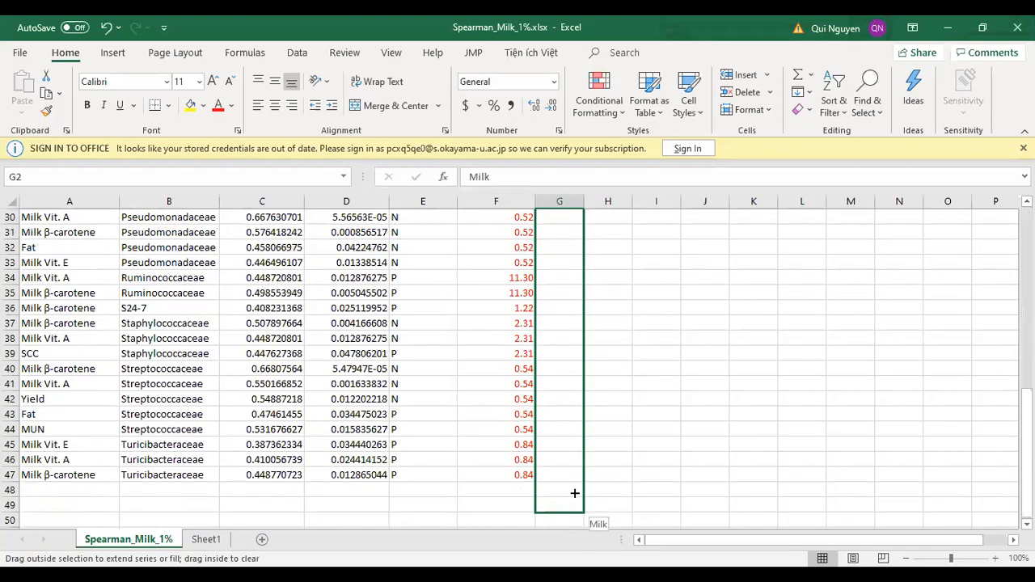
drag(593, 374, 584, 459)
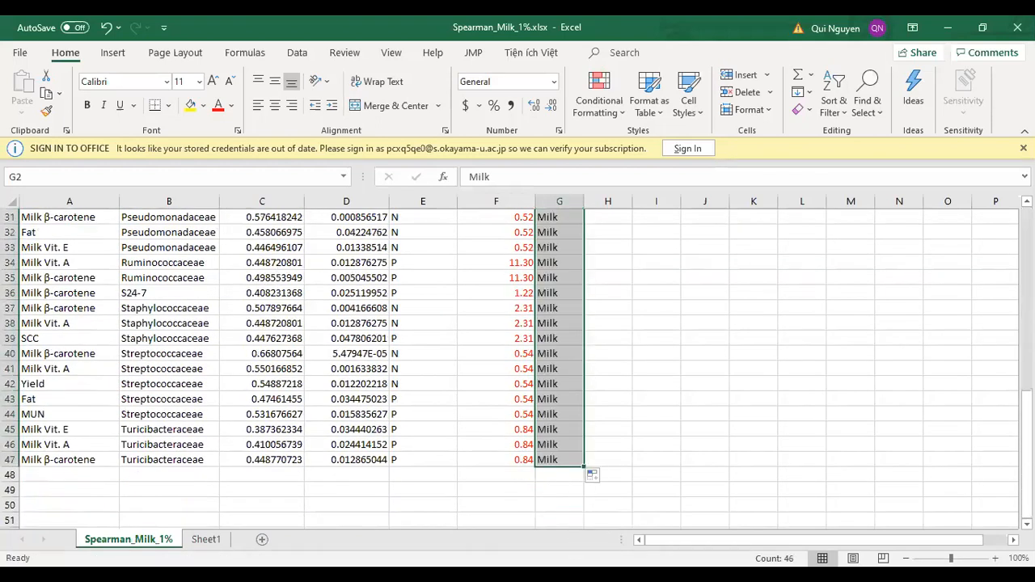
drag(1027, 453, 1027, 267)
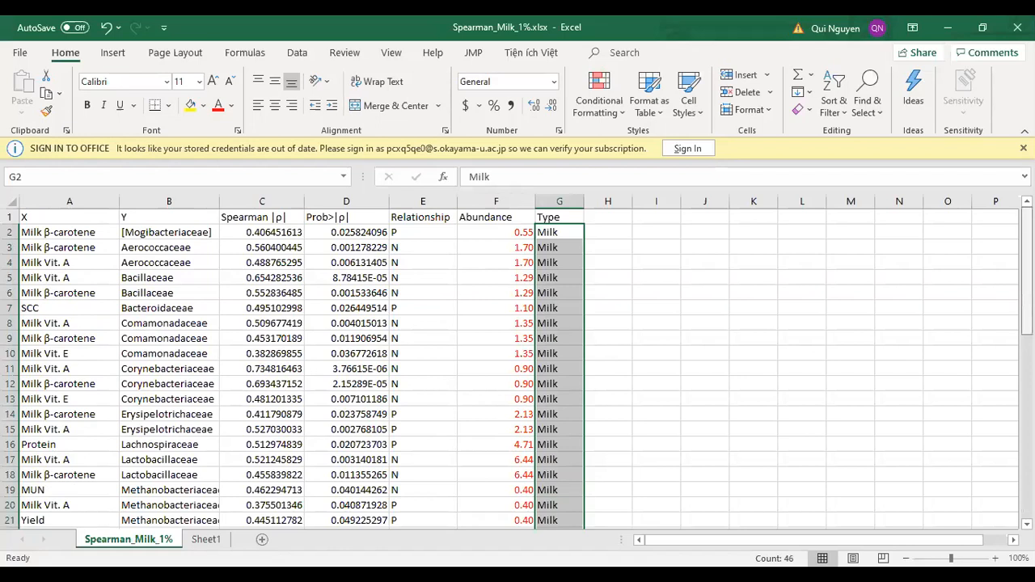
- Review the bacterial families in the Y column down to the last data row
click(169, 201)
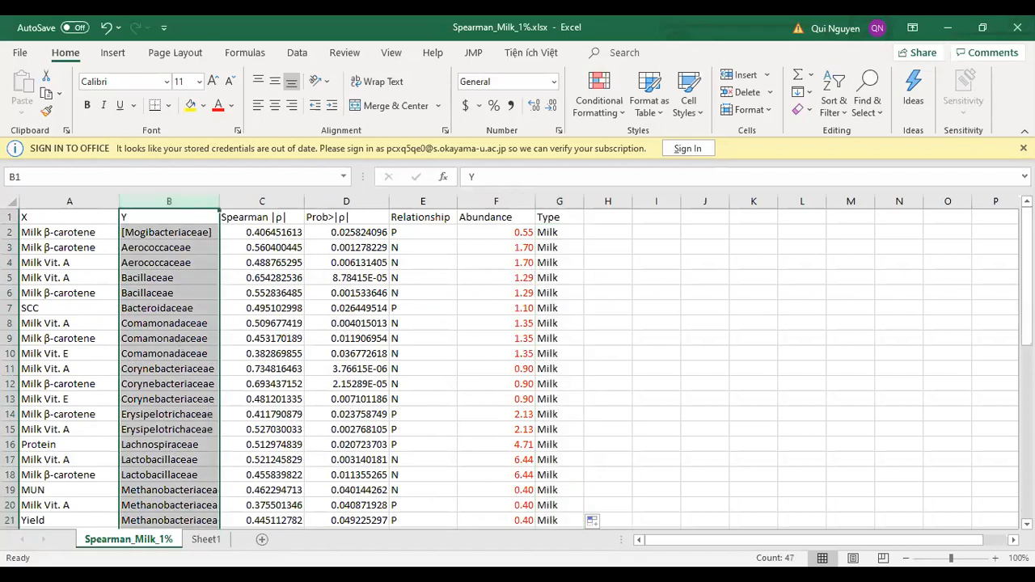
scroll(247, 332, down, 1)
scroll(246, 332, up, 1)
scroll(1028, 275, down, 1)
scroll(518, 368, up, 1)
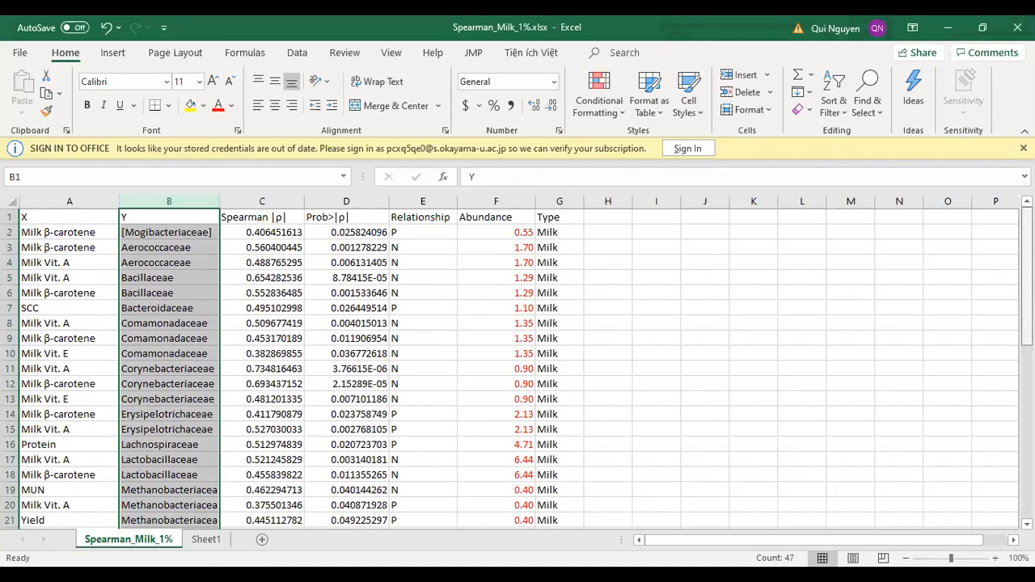
scroll(704, 507, down, 9)
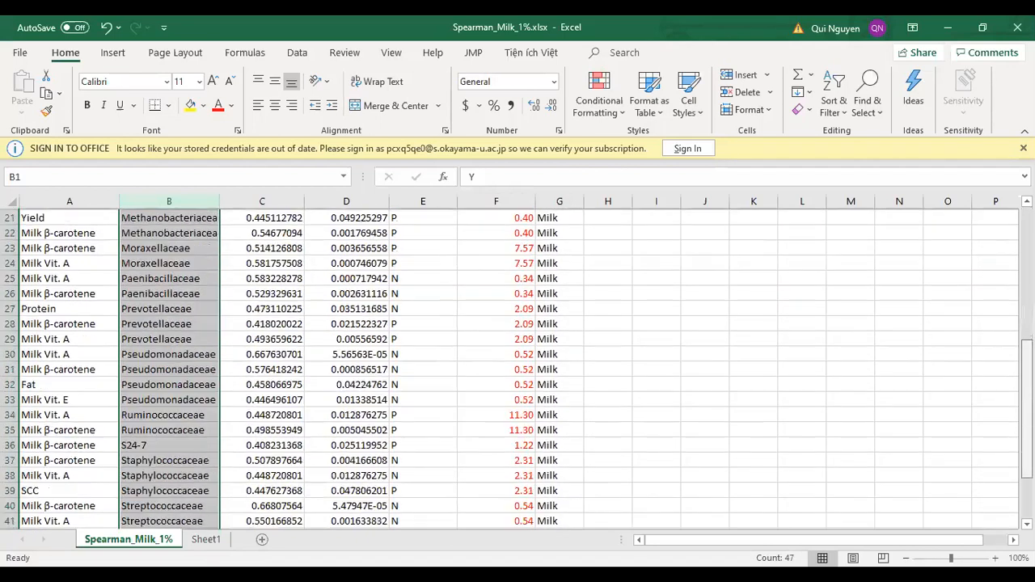
scroll(237, 459, down, 3)
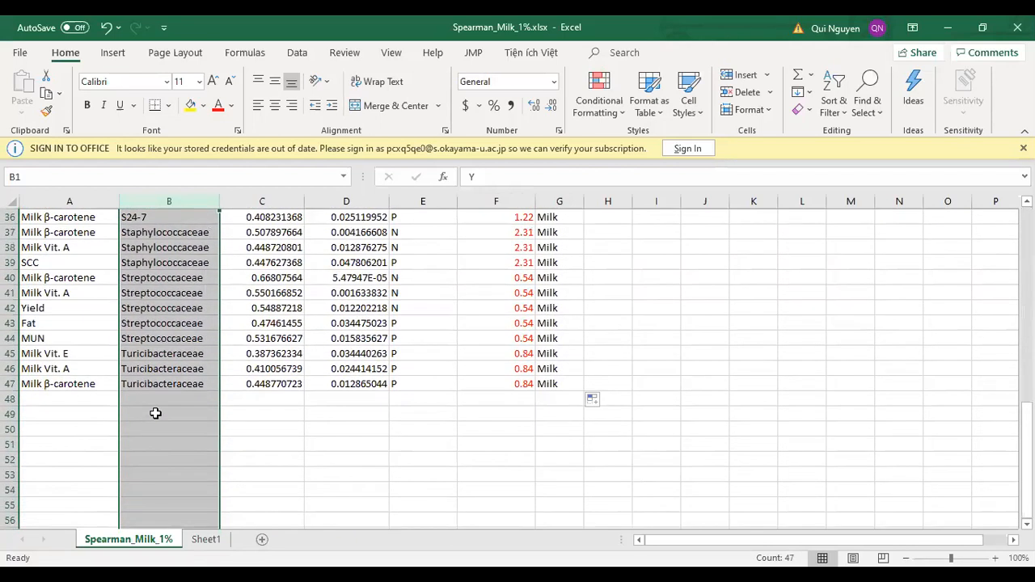
- Try the type label Fece in G48 below the milk rows, and clear that cell again
click(155, 399)
drag(155, 423, 192, 444)
click(166, 400)
click(554, 338)
text(Fece)
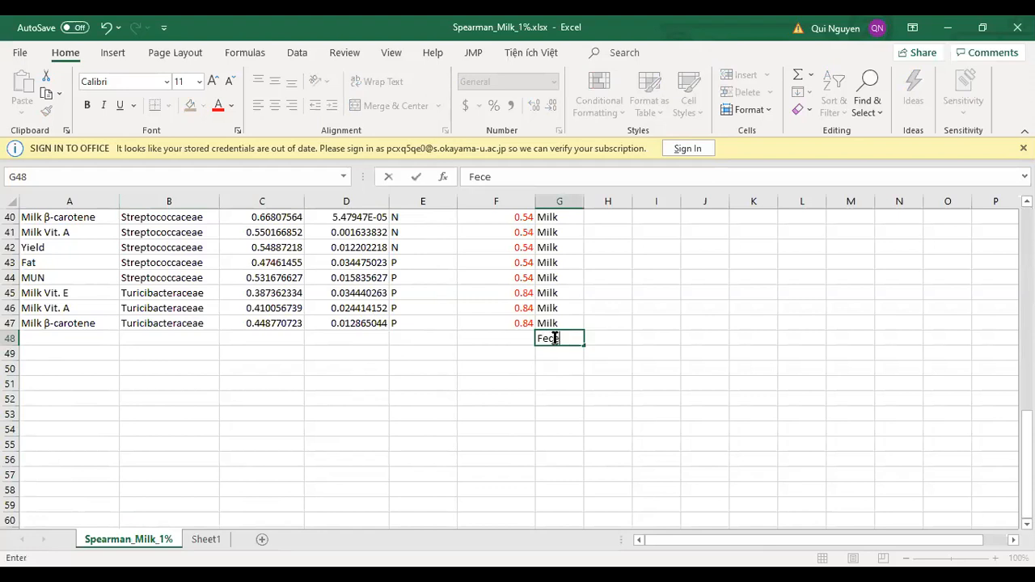
key(Return)
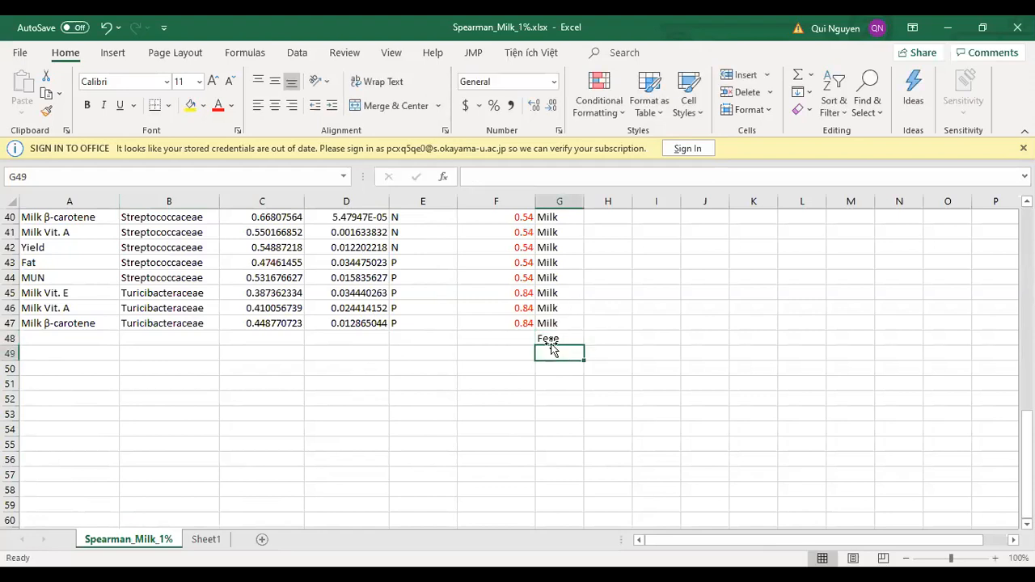
click(554, 338)
key(Delete)
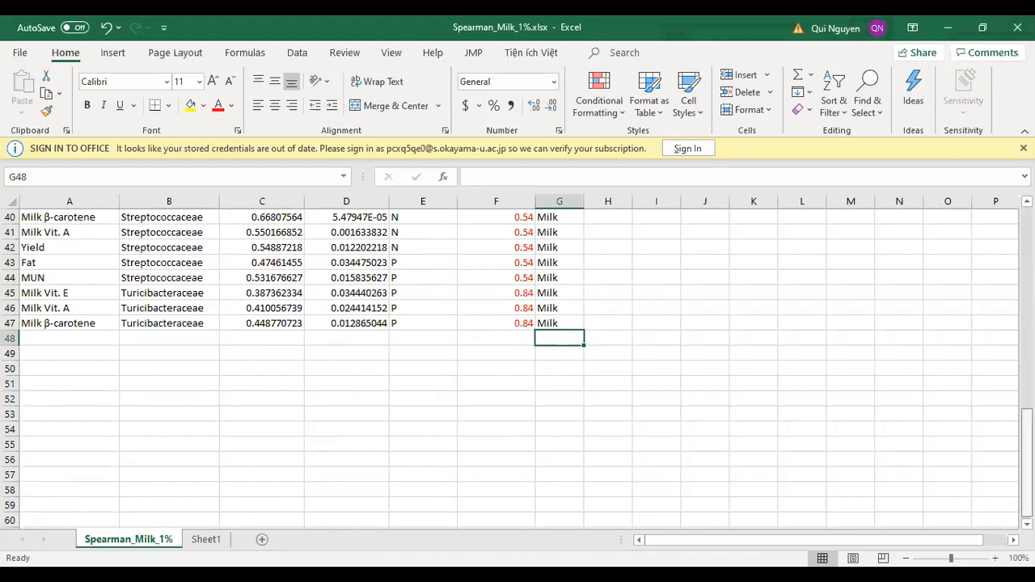
- Save the Spearman_Milk_1% workbook with the added Type column
scroll(518, 364, up, 13)
click(346, 369)
key(ctrl+s)
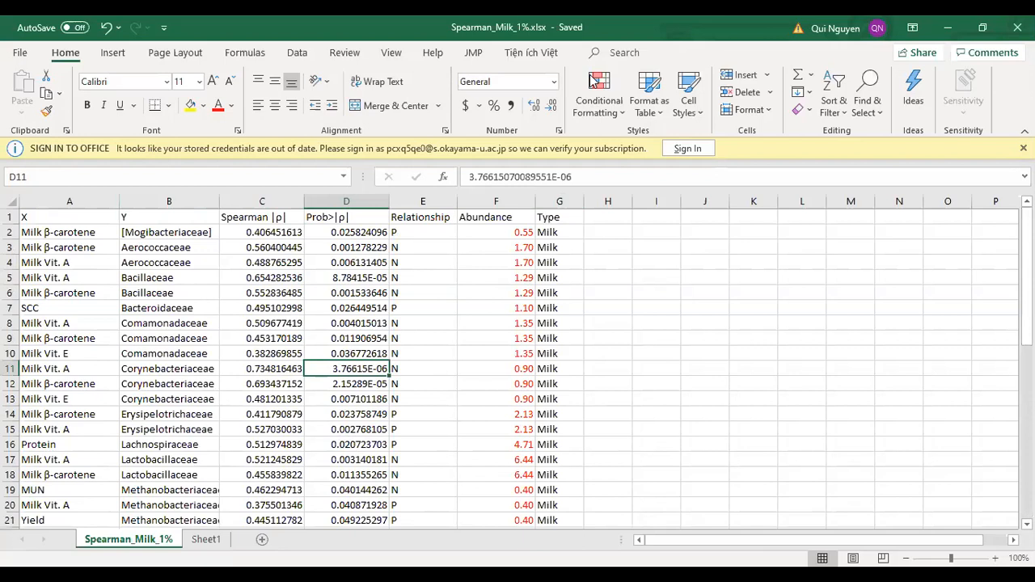
- Switch to Cytoscape and open Spearman_Milk_1%.xlsx for import as a network
key(alt+Tab)
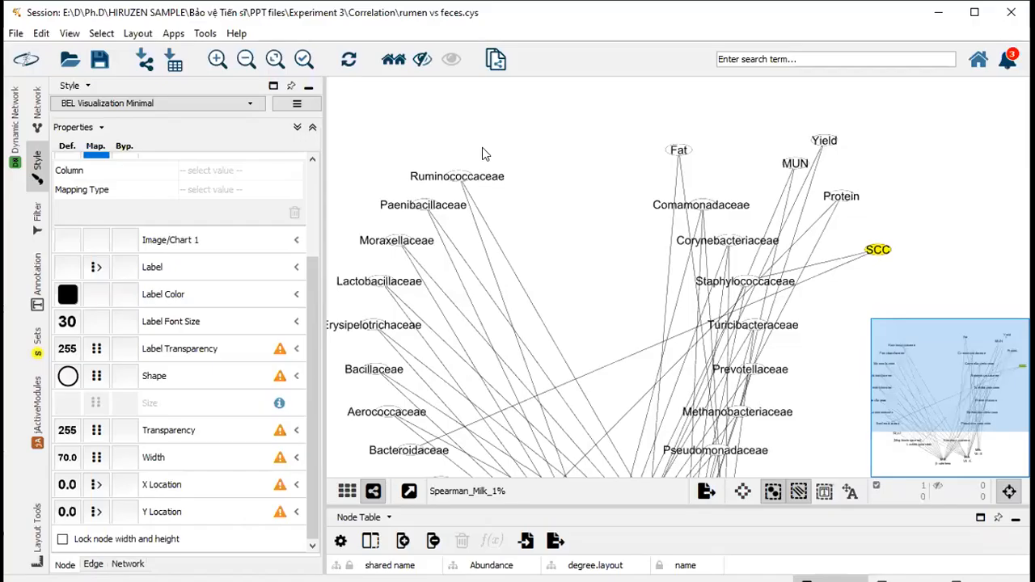
click(143, 62)
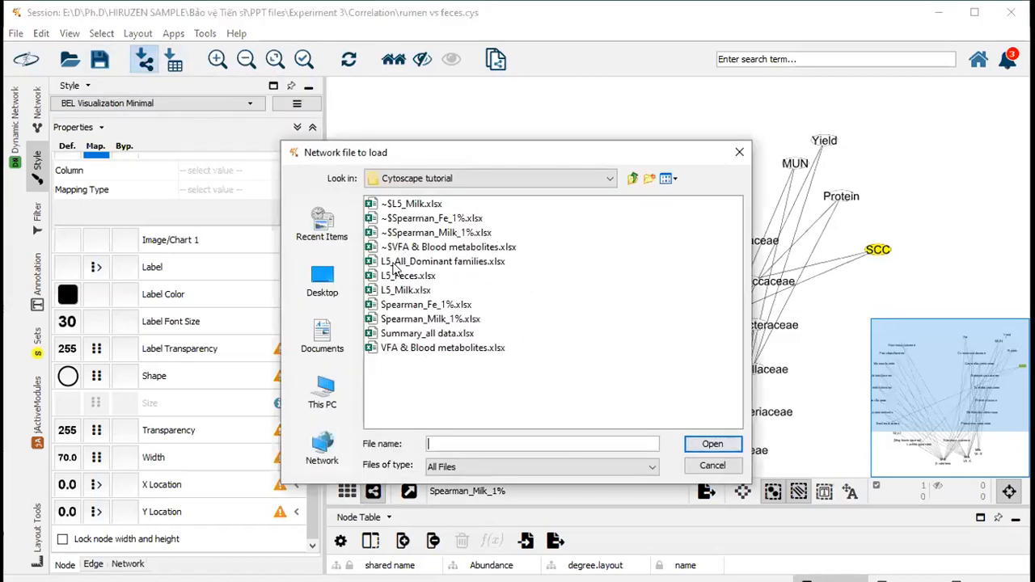
click(404, 320)
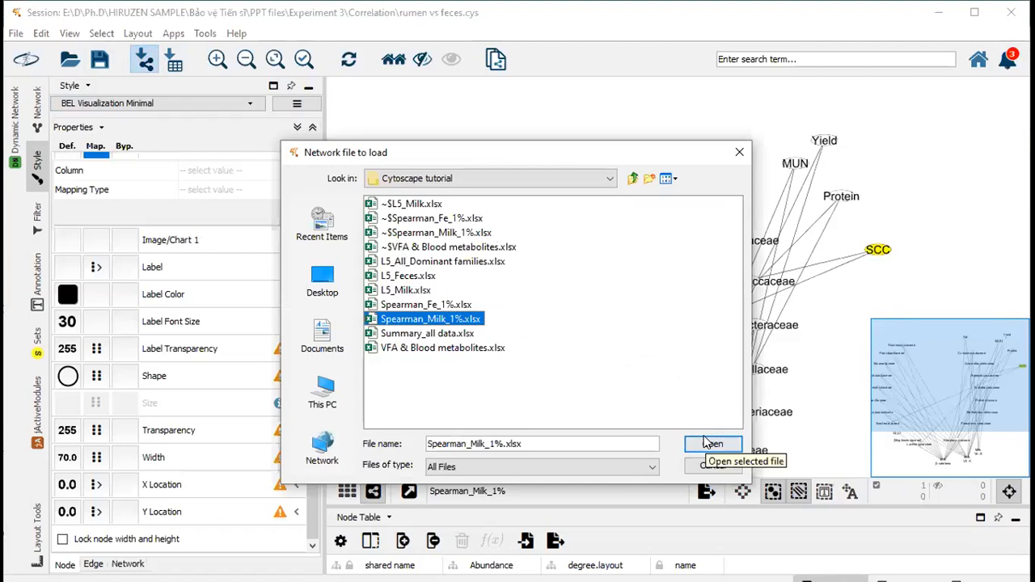
click(707, 443)
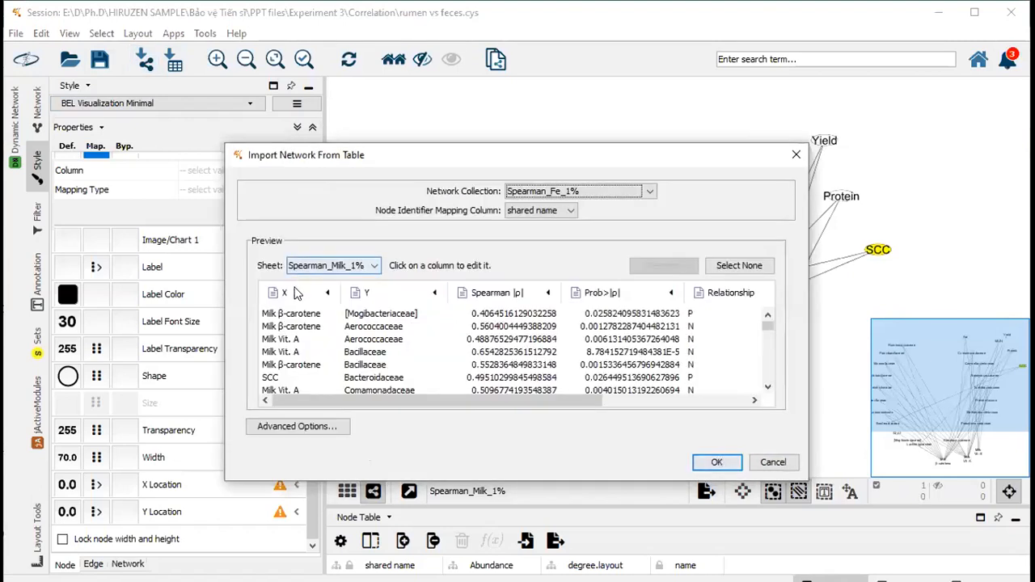
- Assign X as source node, Y as target node and Relationship as interaction type for the network import
click(298, 293)
click(323, 368)
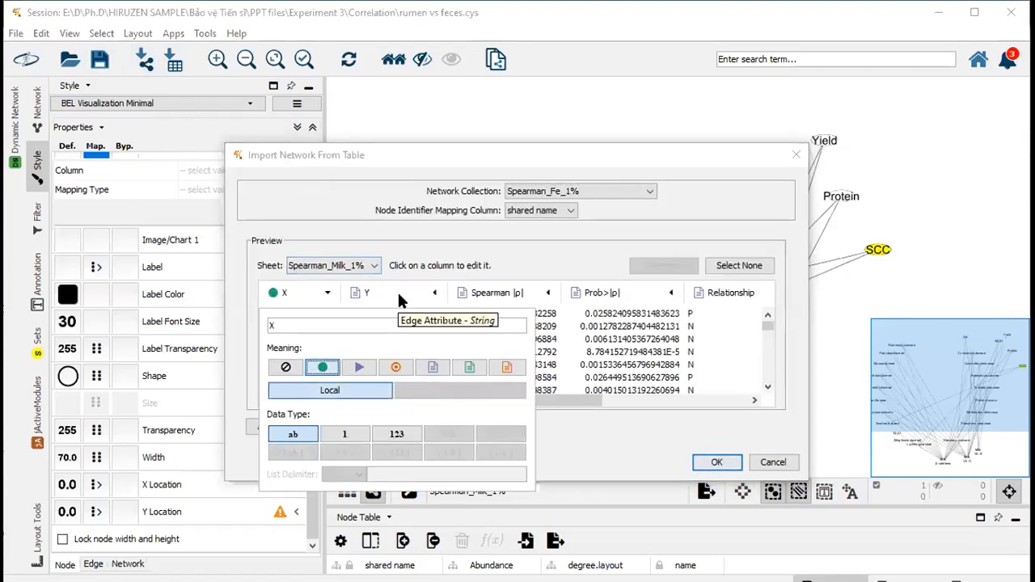
click(397, 291)
click(479, 368)
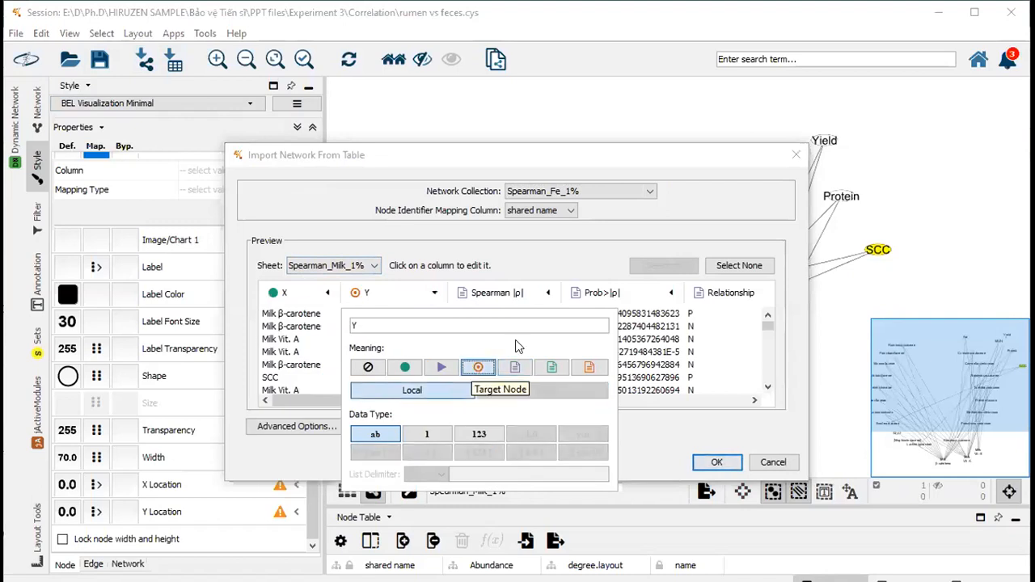
click(705, 299)
click(785, 368)
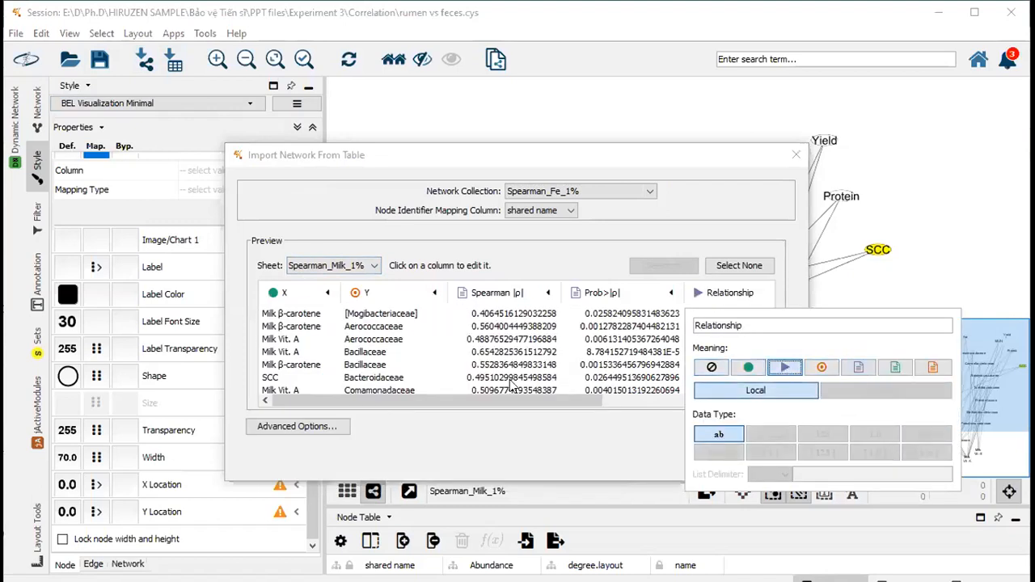
- Mark the Abundance and Type columns as target node attributes and import the network
drag(568, 401, 715, 400)
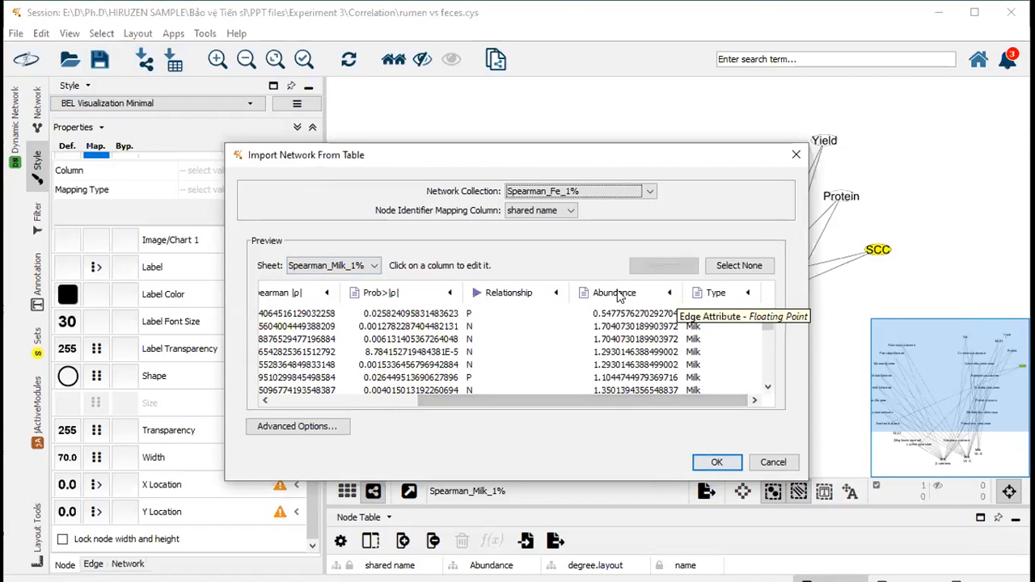
click(621, 295)
click(818, 368)
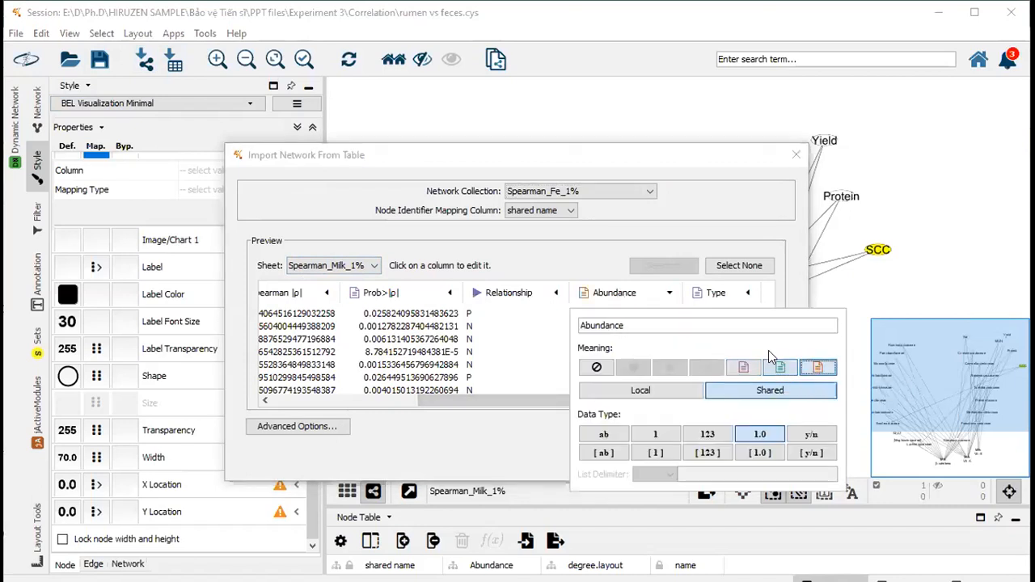
click(621, 247)
click(716, 295)
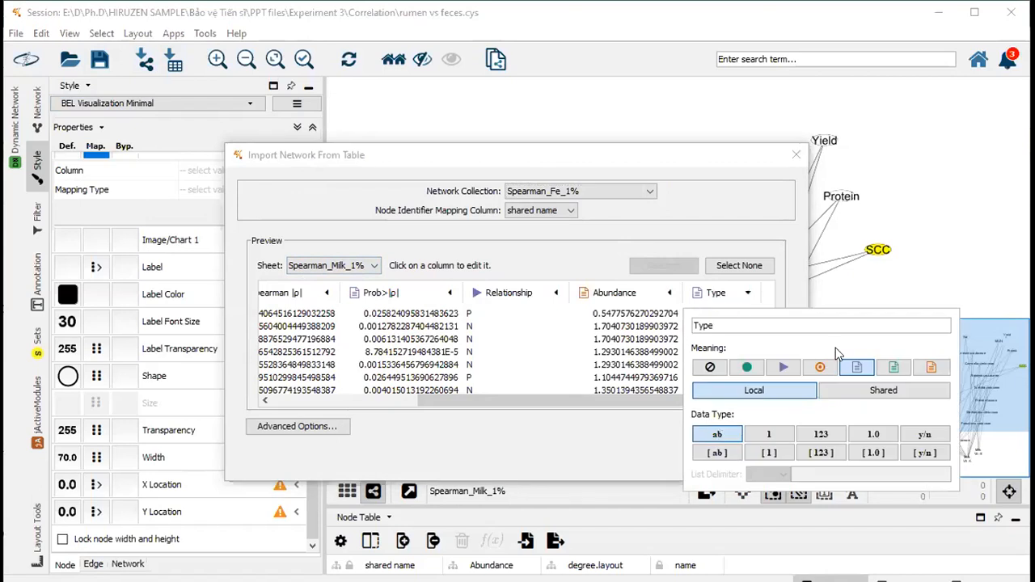
click(930, 368)
click(613, 404)
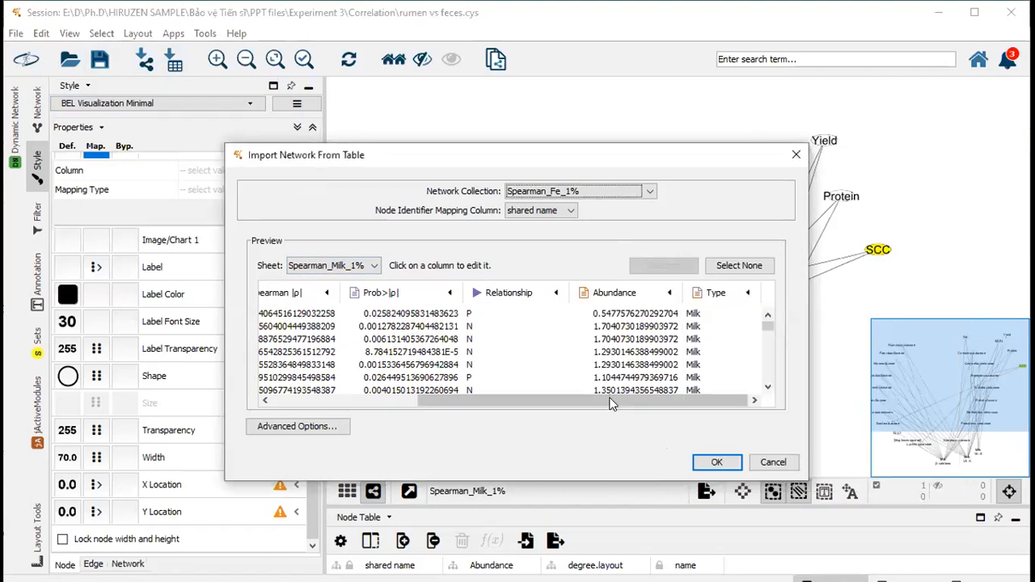
drag(612, 404, 465, 403)
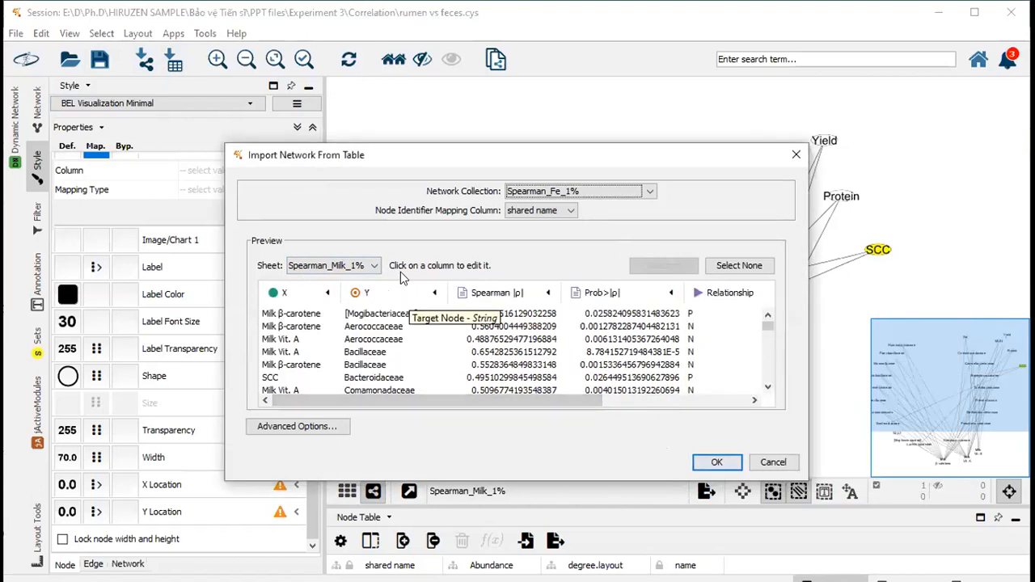
click(712, 467)
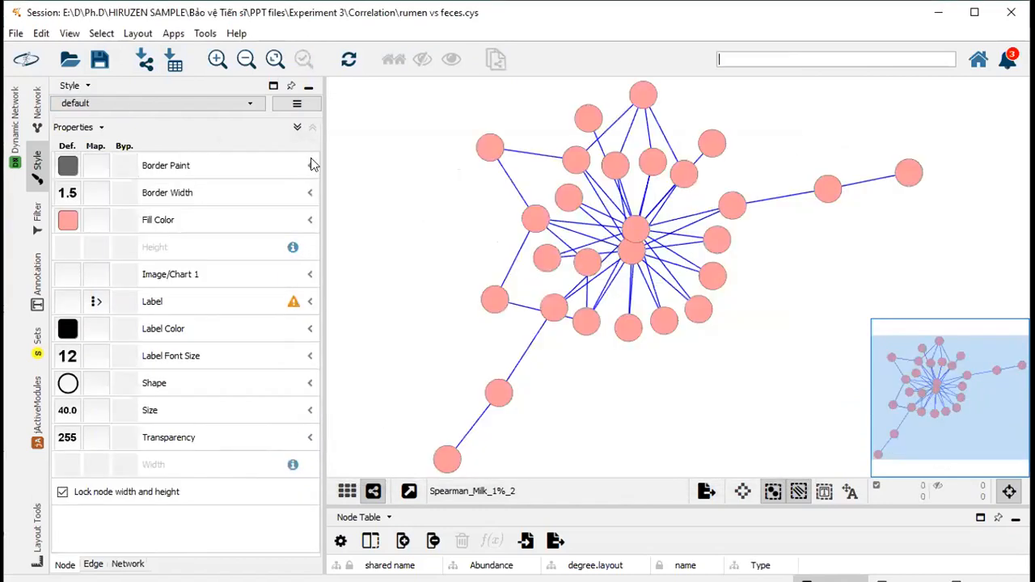
- Apply the BEL Visualization Minimal style to the new network and arrange it with the Group Attributes Layout by Type
click(81, 106)
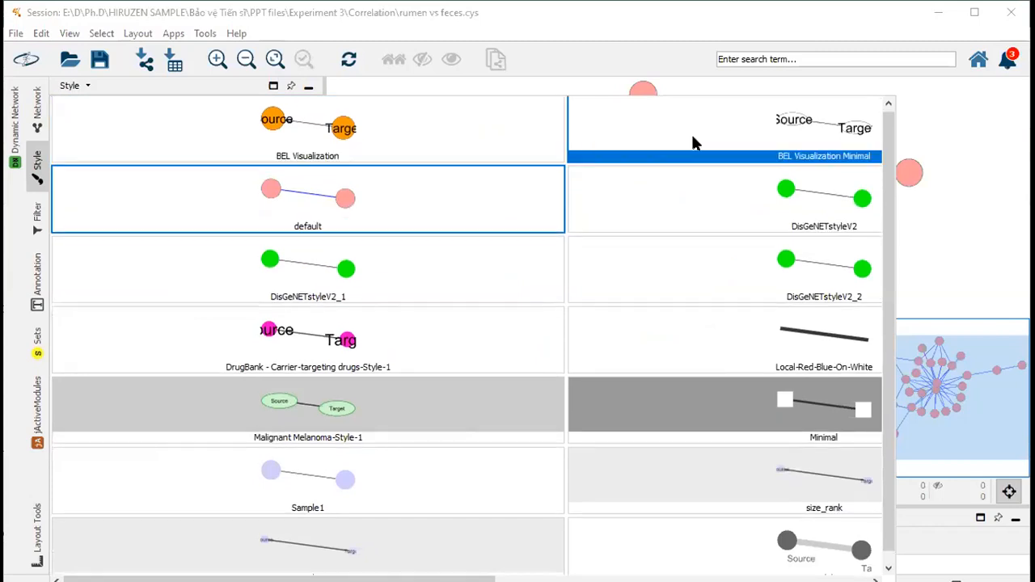
click(664, 141)
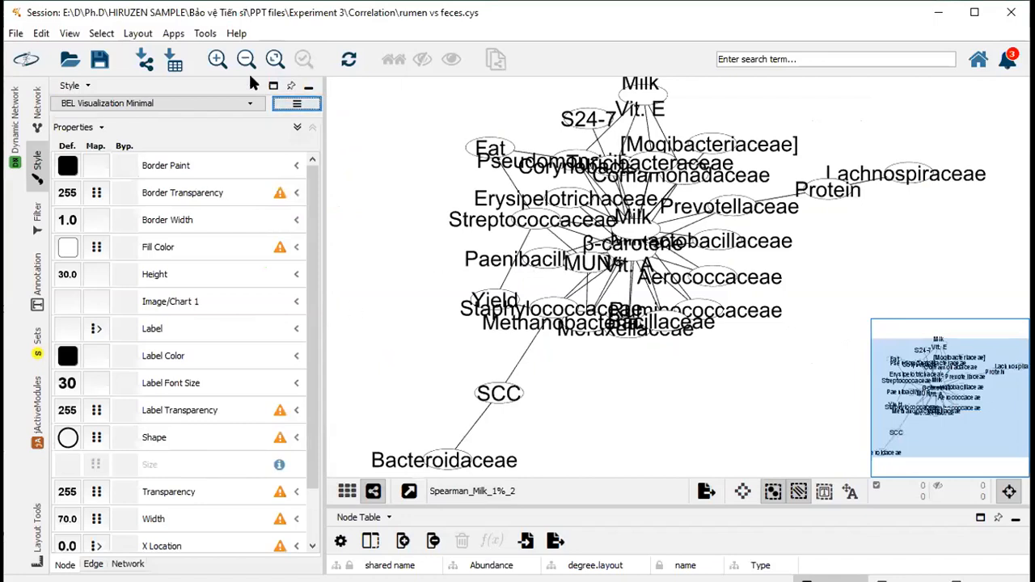
click(136, 34)
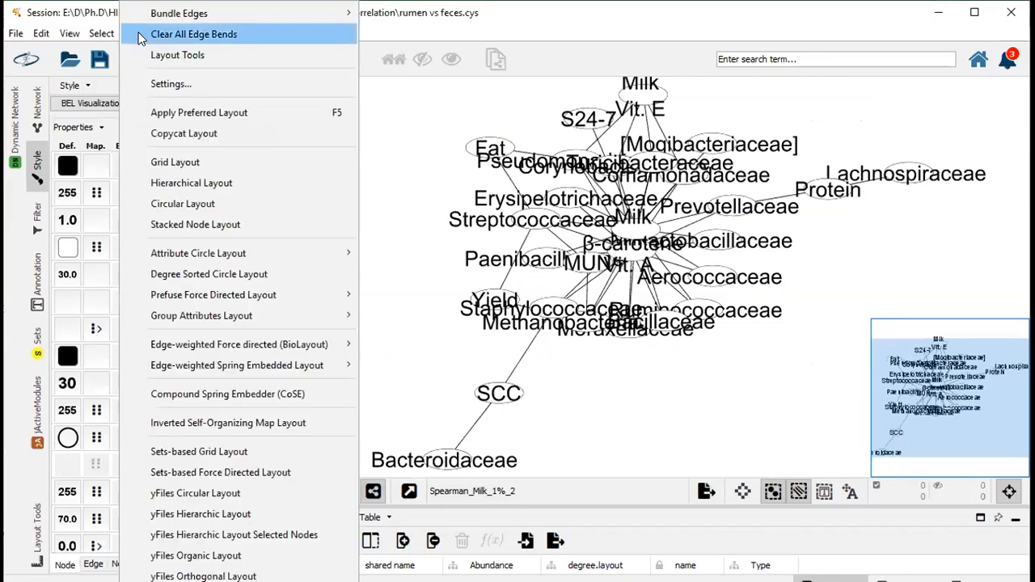
mouse_move(287, 303)
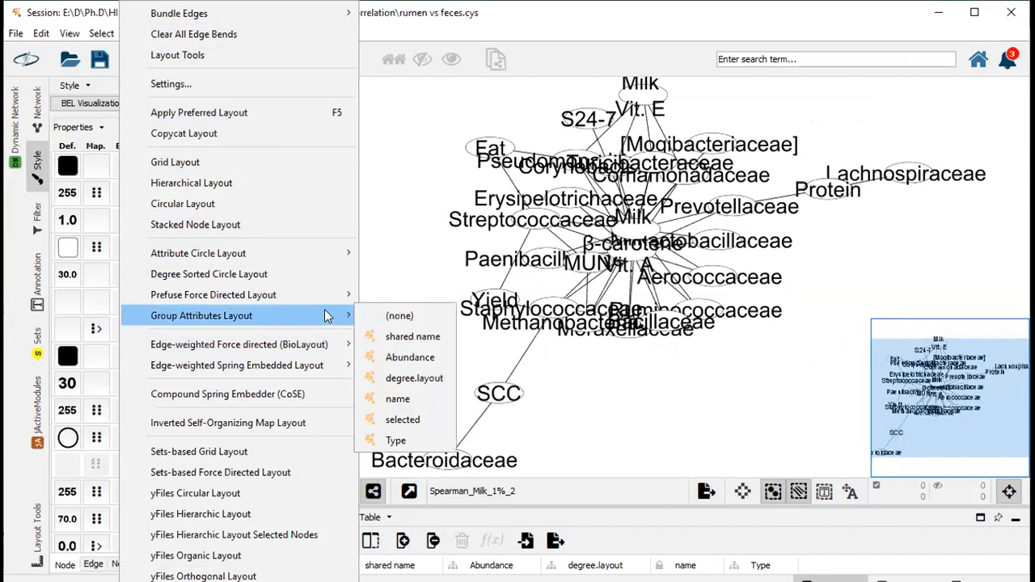
click(385, 437)
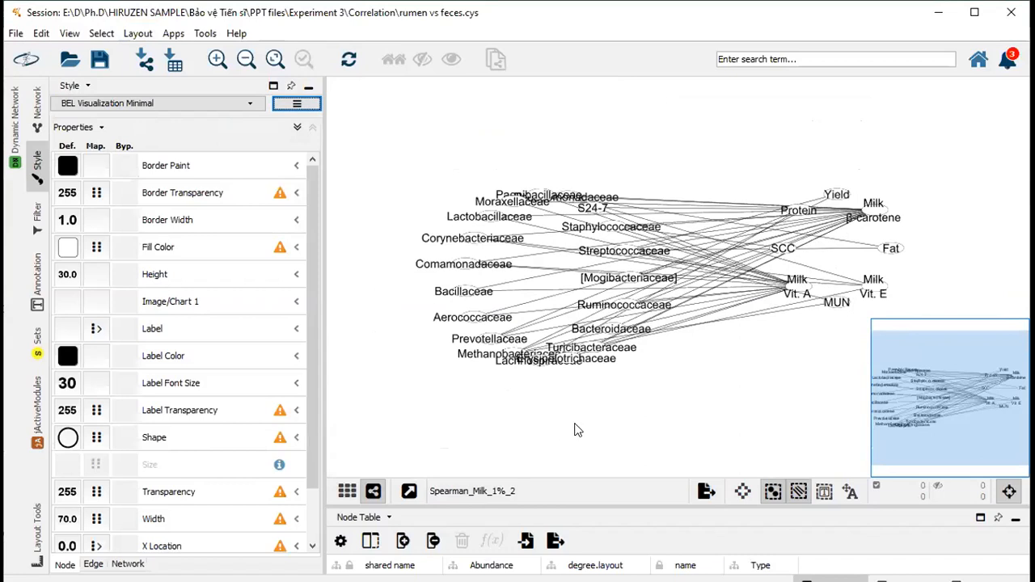
drag(681, 345, 682, 347)
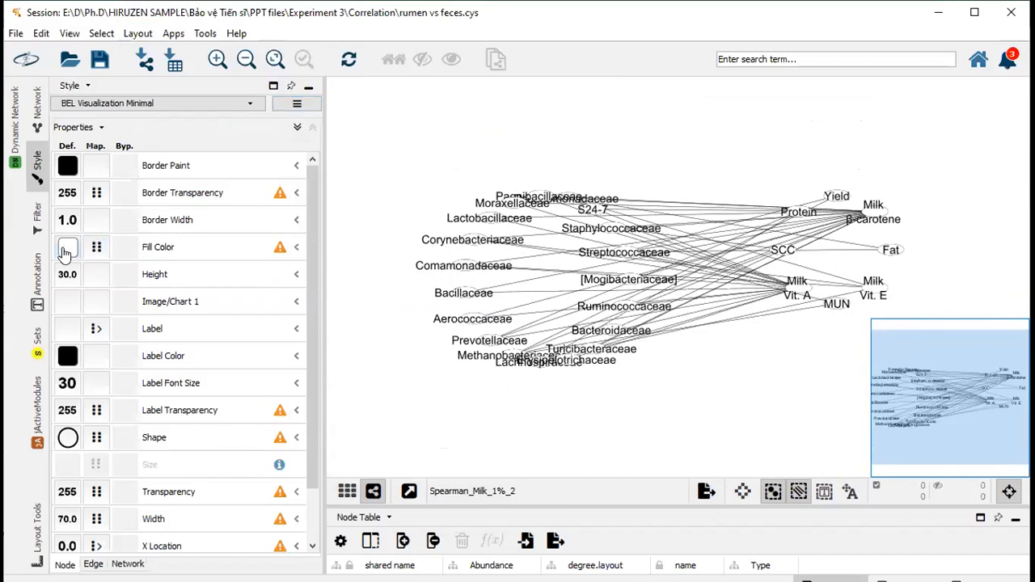
- Set the default node fill color to orange
click(66, 253)
click(356, 291)
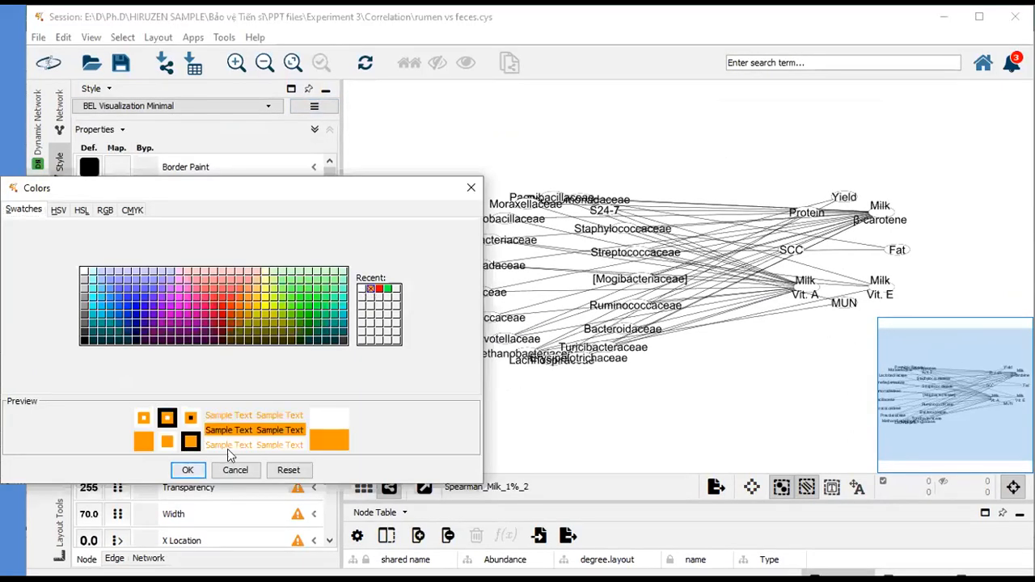
click(188, 470)
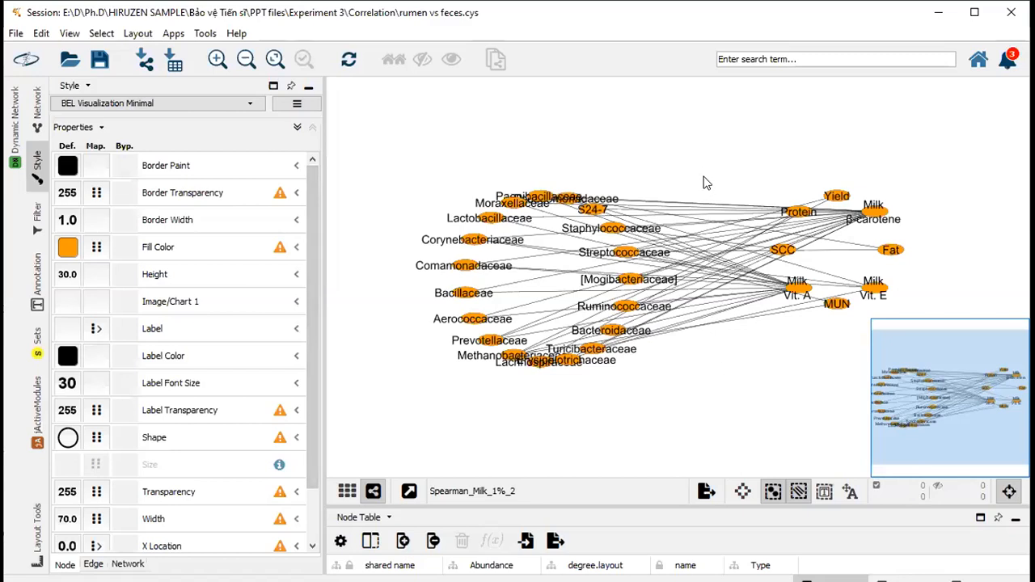
- Move the bacterial family nodes away from the milk trait nodes and apply the Degree Sorted Circle Layout to the selected nodes only
drag(670, 147, 402, 419)
drag(515, 361, 460, 346)
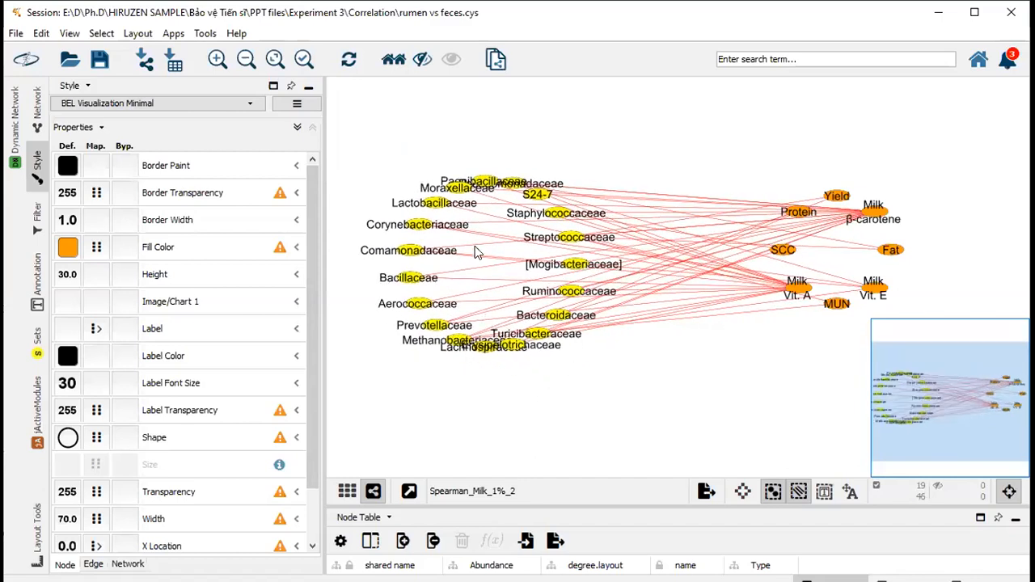
click(138, 33)
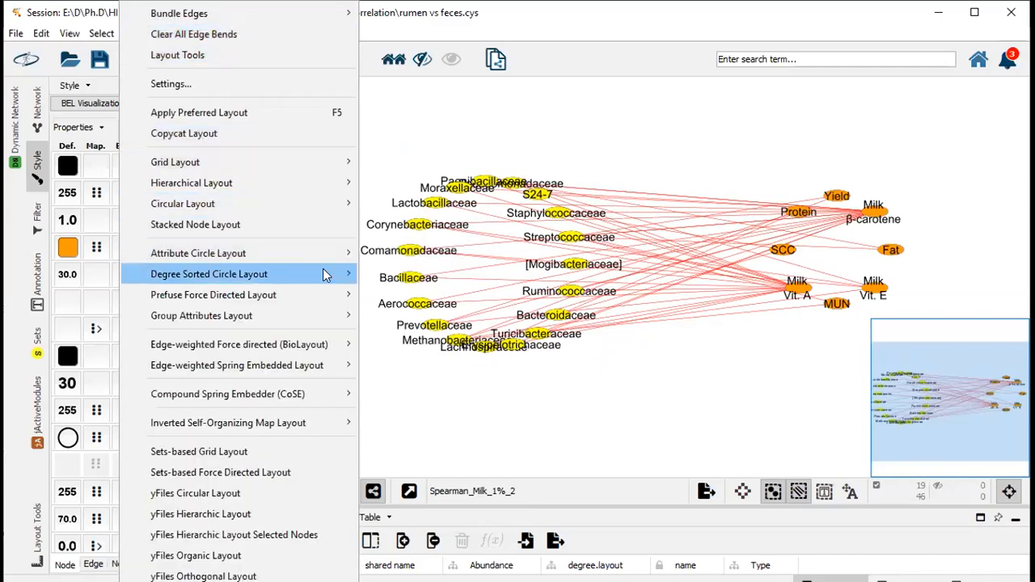
mouse_move(324, 270)
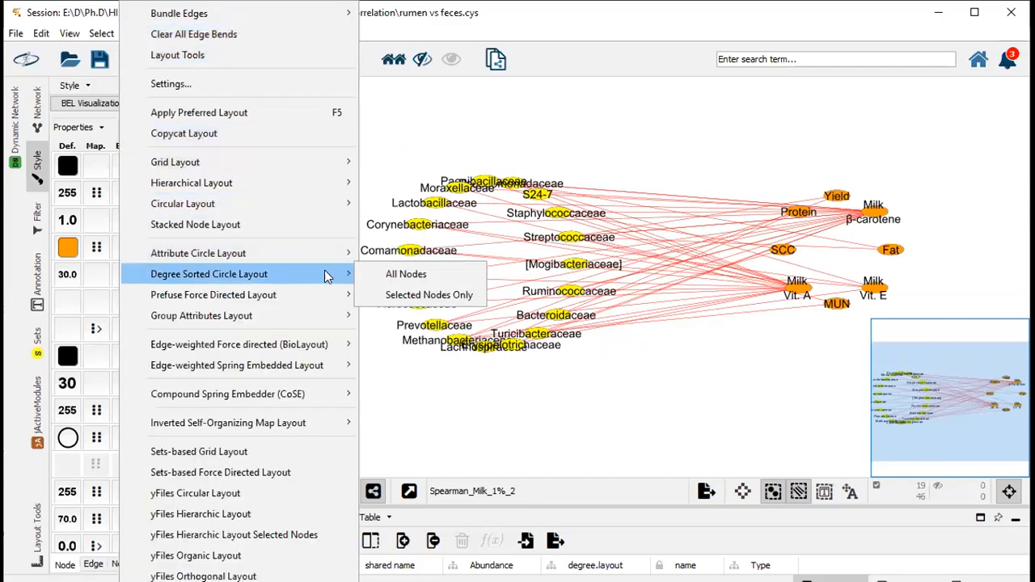
click(408, 295)
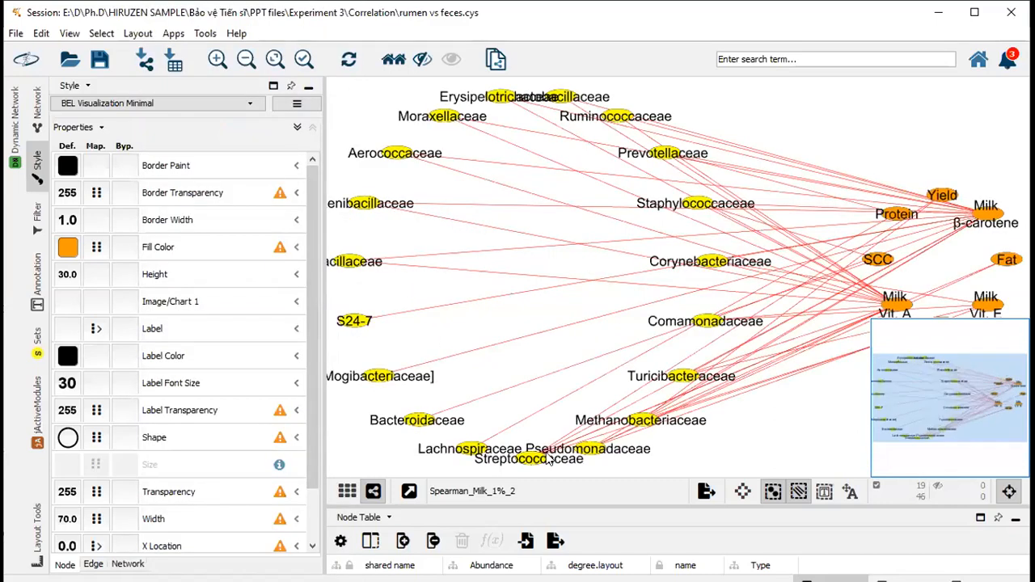
- Select the milk trait nodes alone and apply the Degree Sorted Circle Layout to the selected nodes only
drag(712, 428, 656, 339)
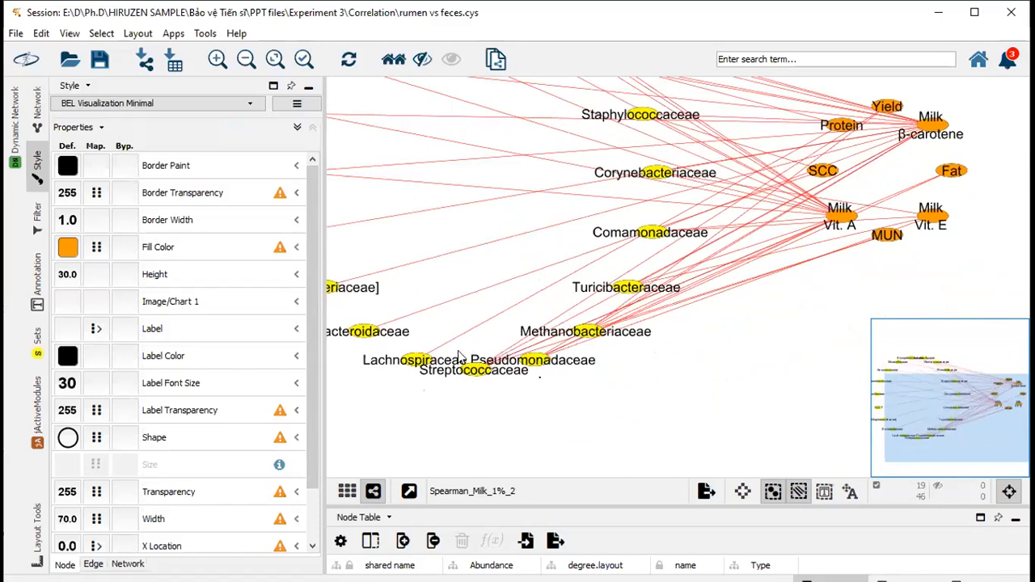
drag(444, 392, 672, 422)
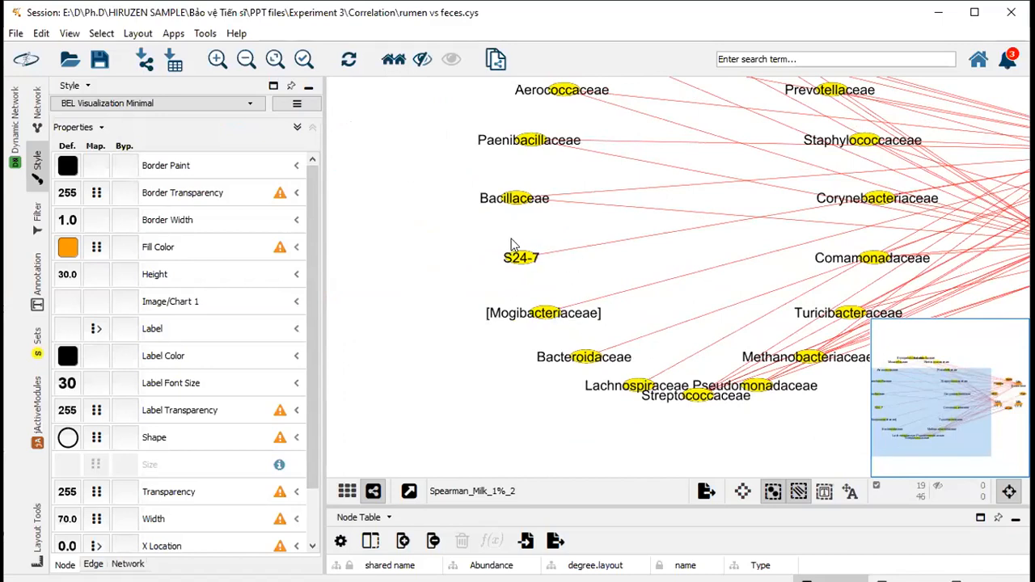
drag(640, 436, 323, 409)
drag(751, 327, 650, 403)
click(852, 141)
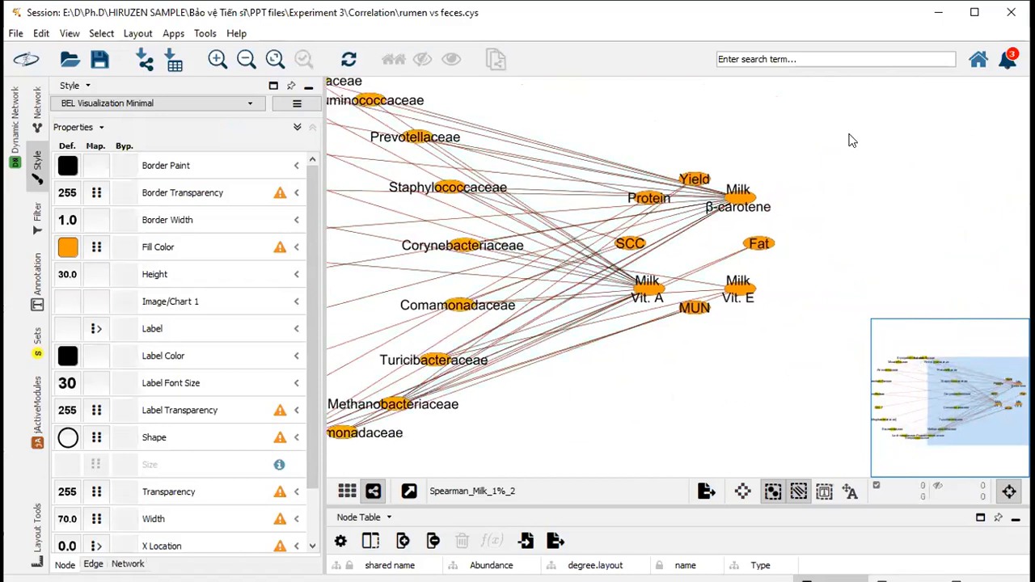
drag(855, 127, 590, 377)
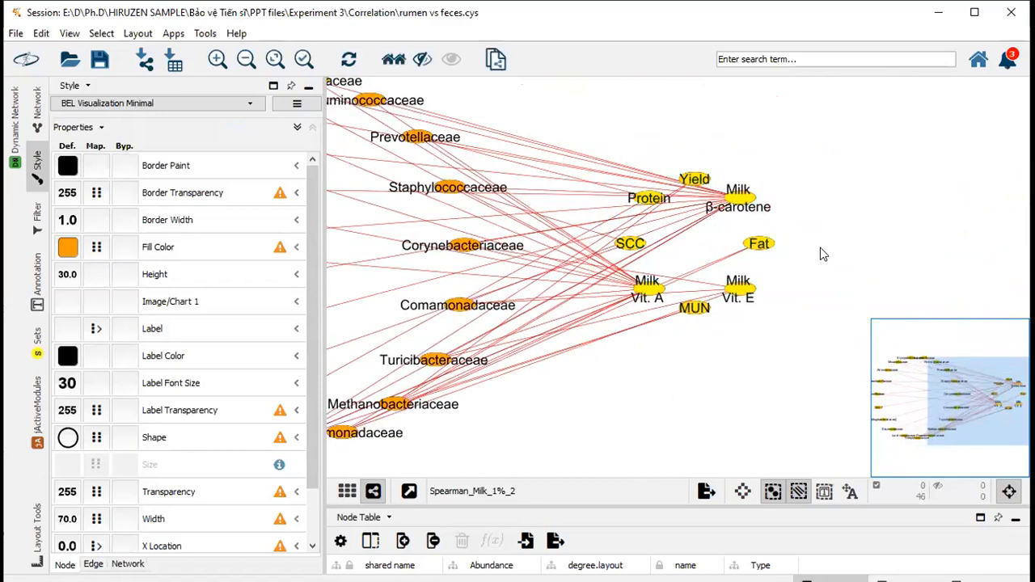
click(103, 33)
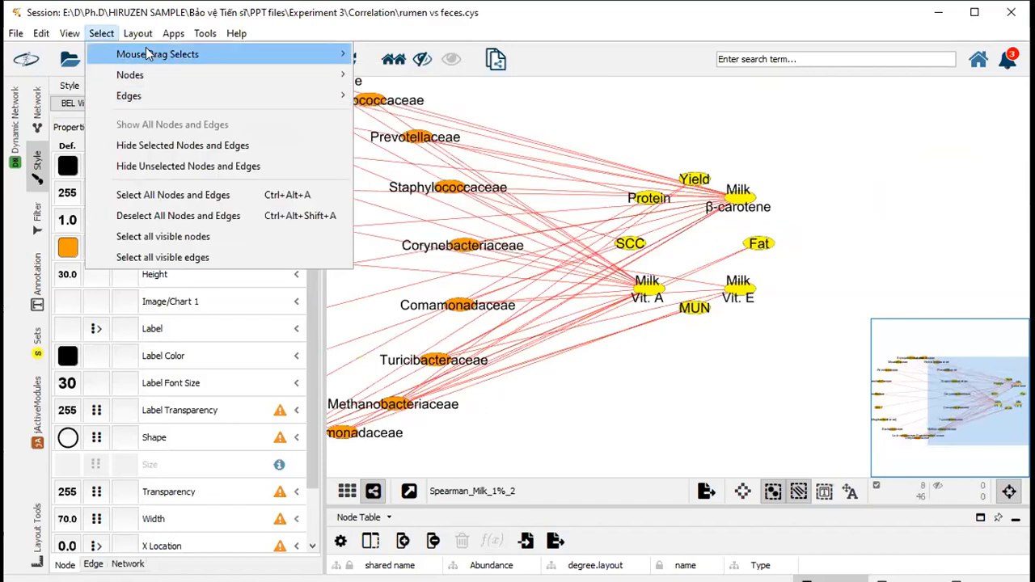
click(137, 33)
mouse_move(310, 275)
click(409, 297)
- Move the circle of milk trait nodes farther away from the bacterial family circle
drag(797, 414, 461, 385)
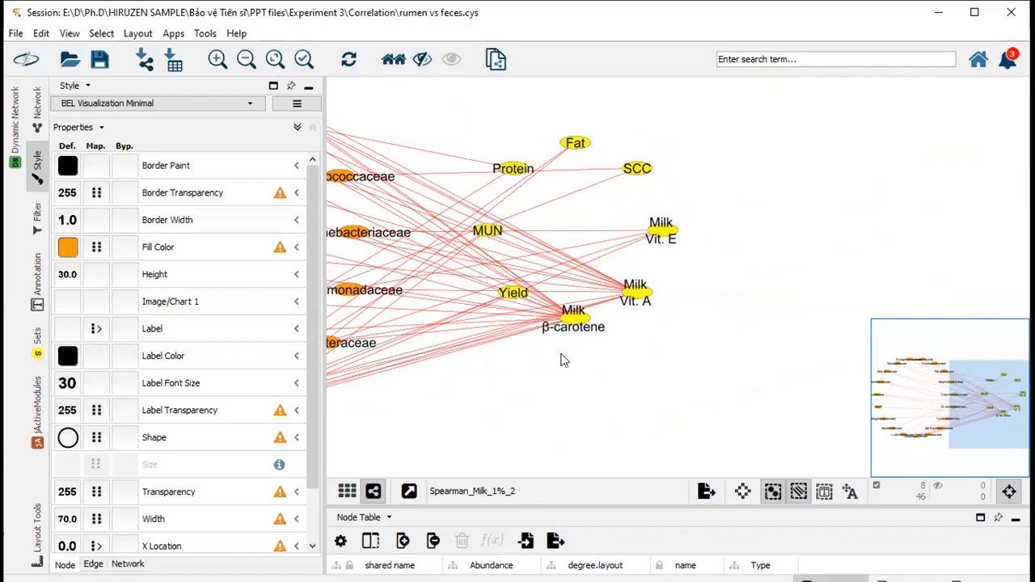
drag(661, 356, 707, 389)
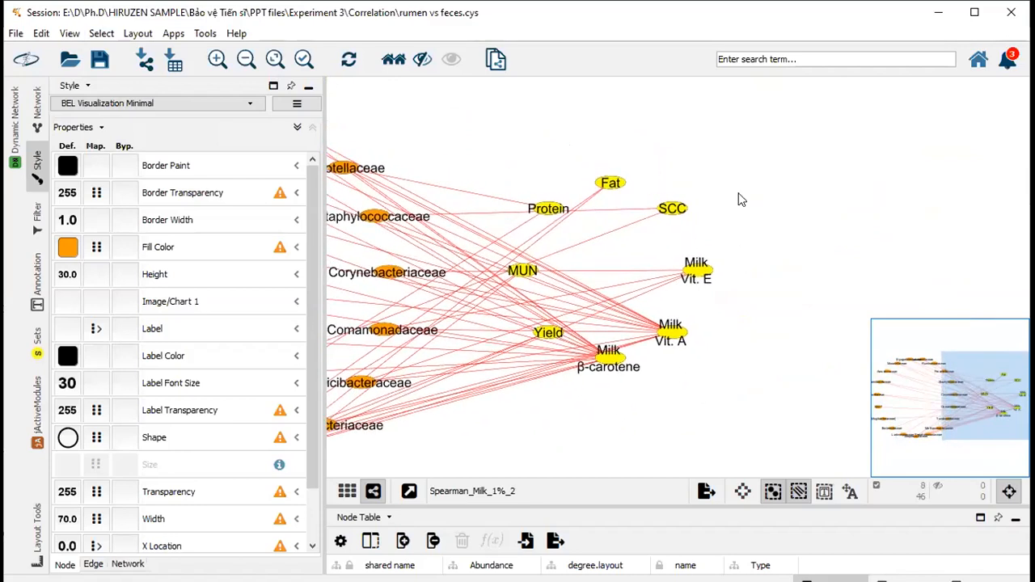
drag(729, 173, 821, 170)
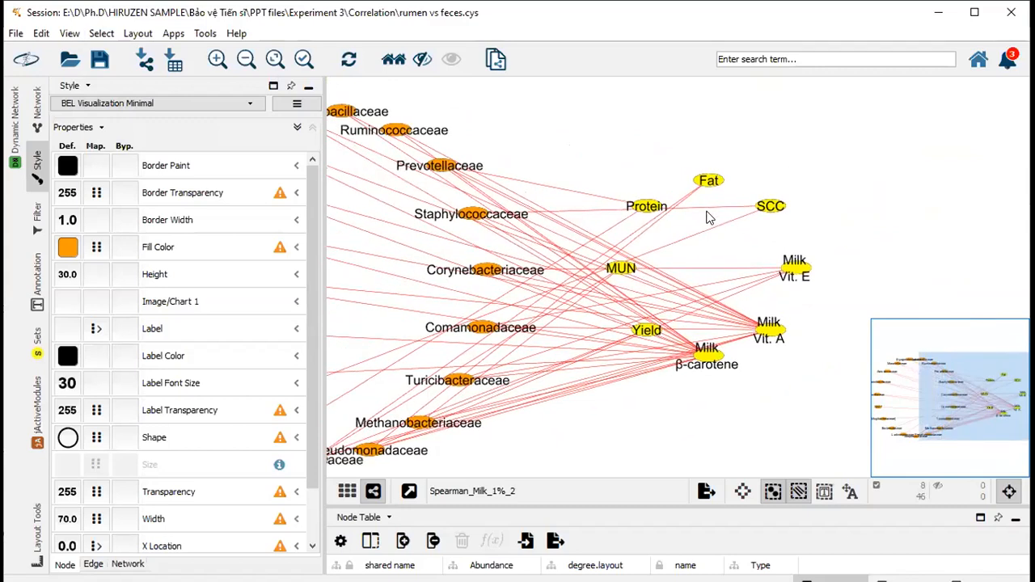
drag(621, 276, 774, 275)
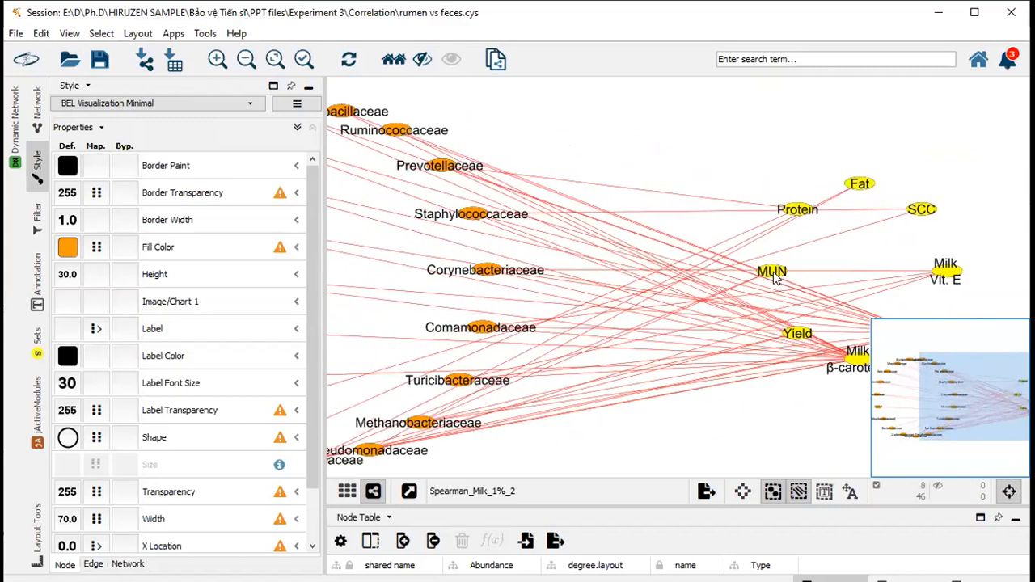
drag(770, 212, 510, 158)
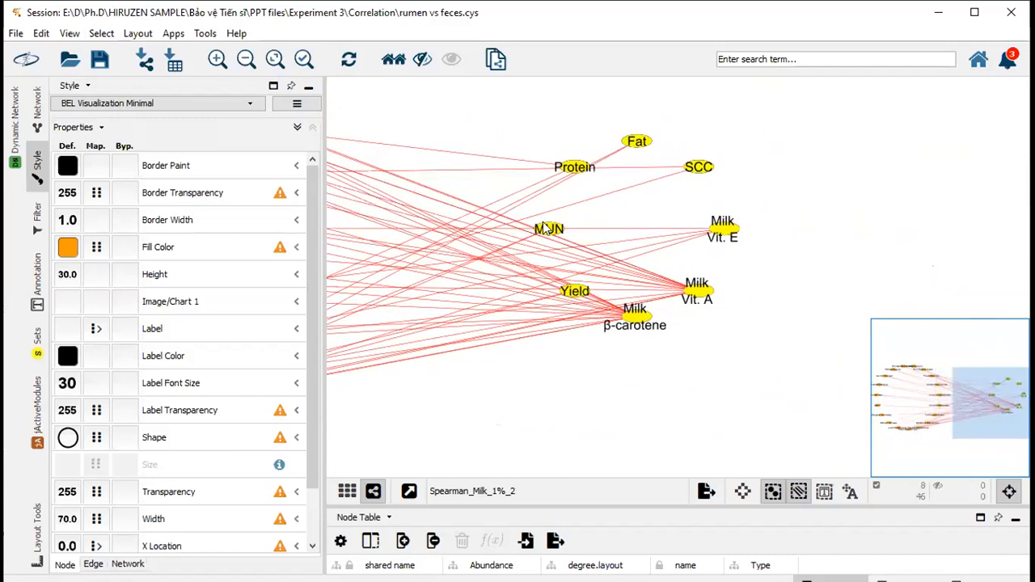
- Select the milk trait nodes alone and enlarge their circle by scaling only the selection to between 1 and 2 times
click(789, 187)
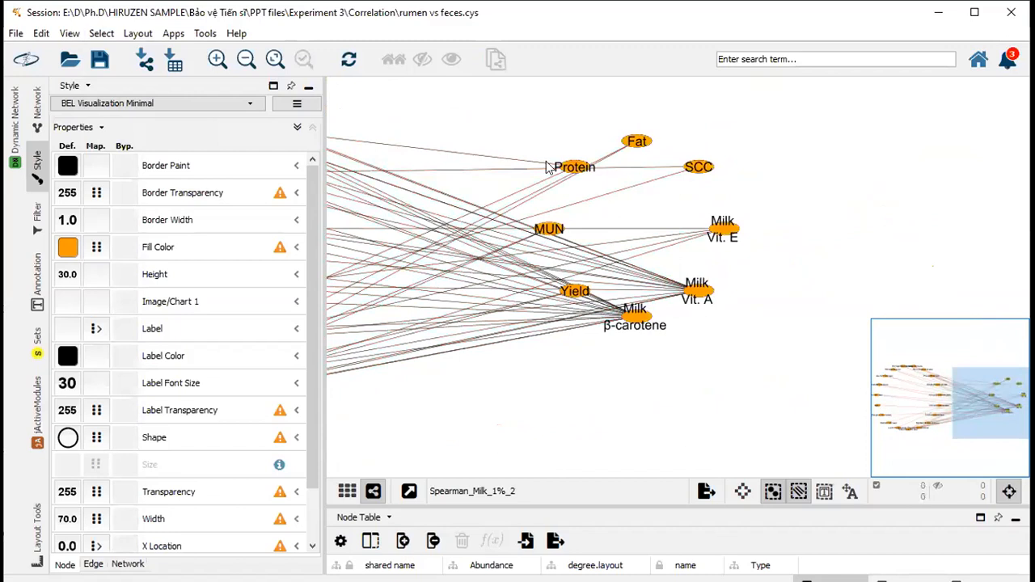
drag(801, 109, 437, 356)
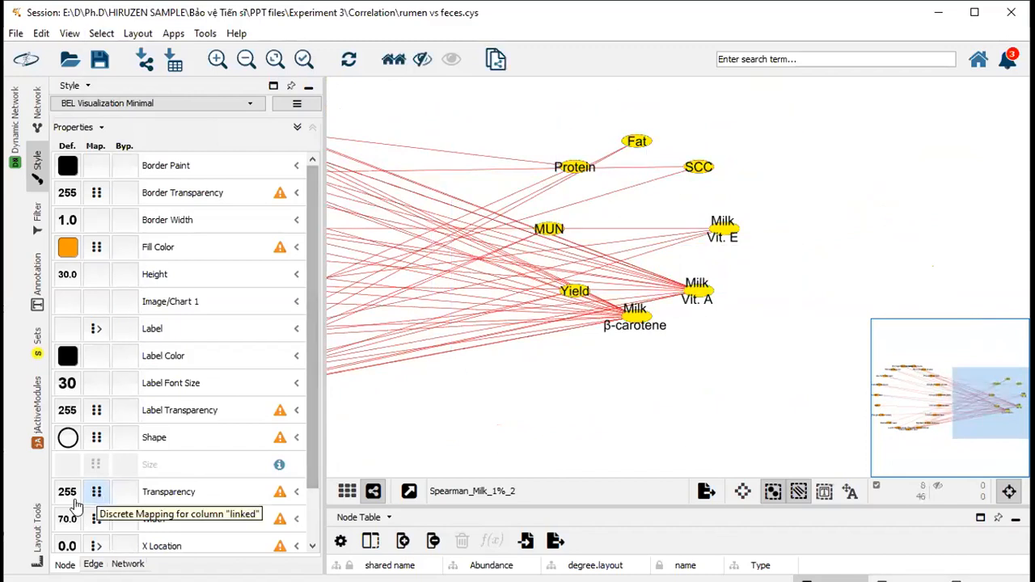
click(37, 535)
drag(172, 414, 189, 416)
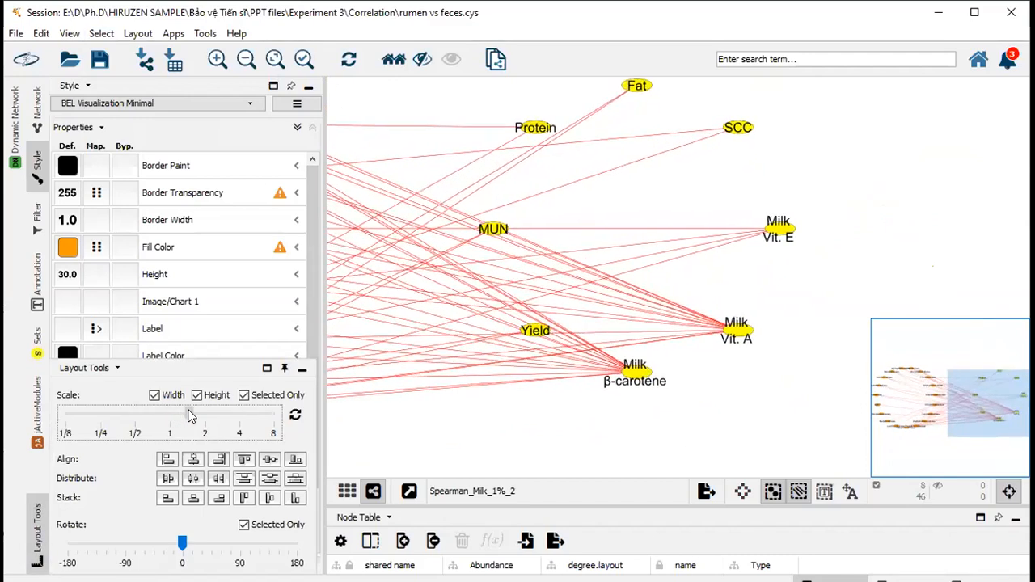
click(276, 60)
drag(656, 387, 546, 362)
click(618, 288)
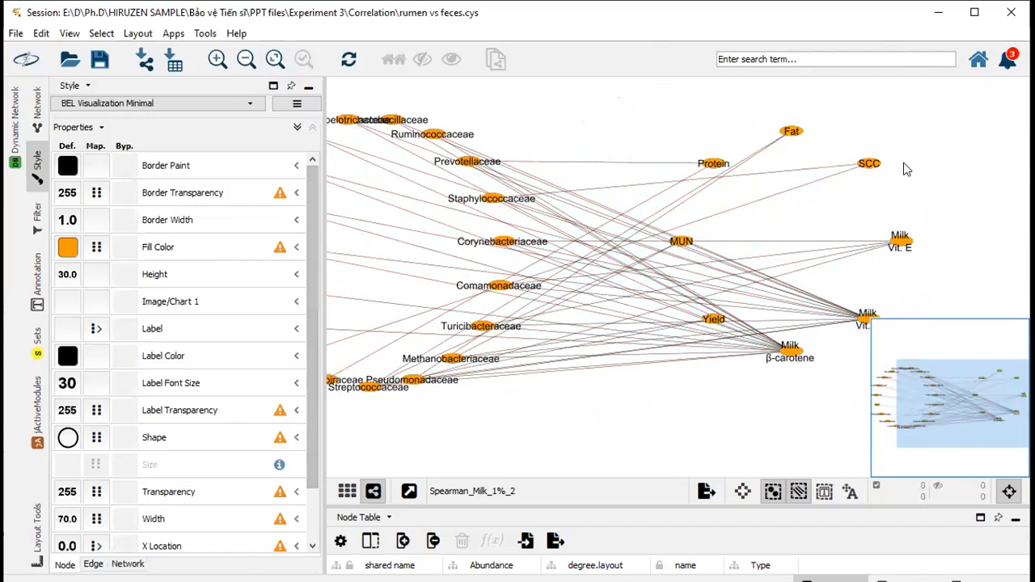
- Reselect the milk trait nodes and shrink their circle slightly by scaling the selected nodes only
drag(625, 110, 957, 435)
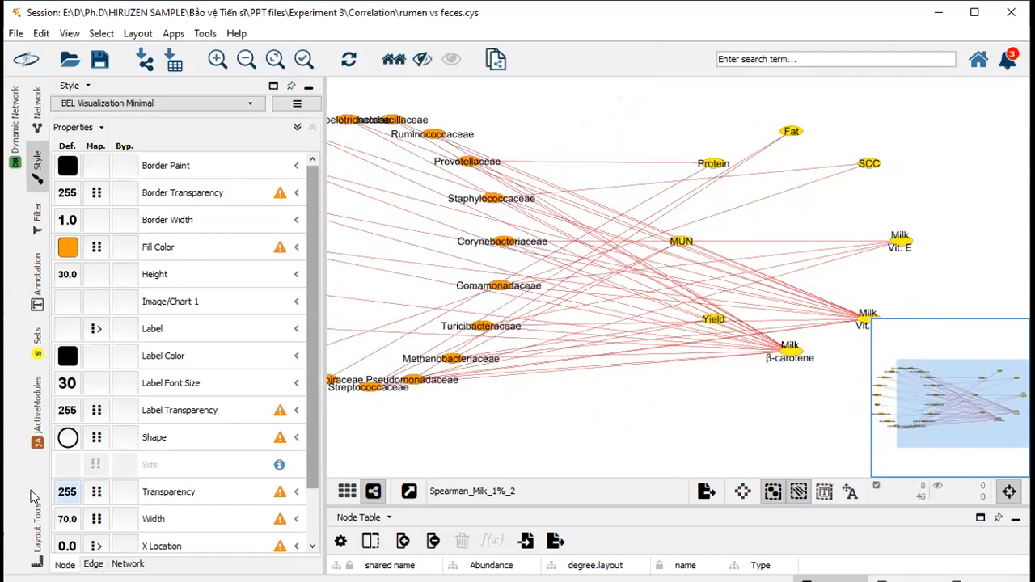
click(36, 541)
drag(187, 416, 180, 414)
click(620, 417)
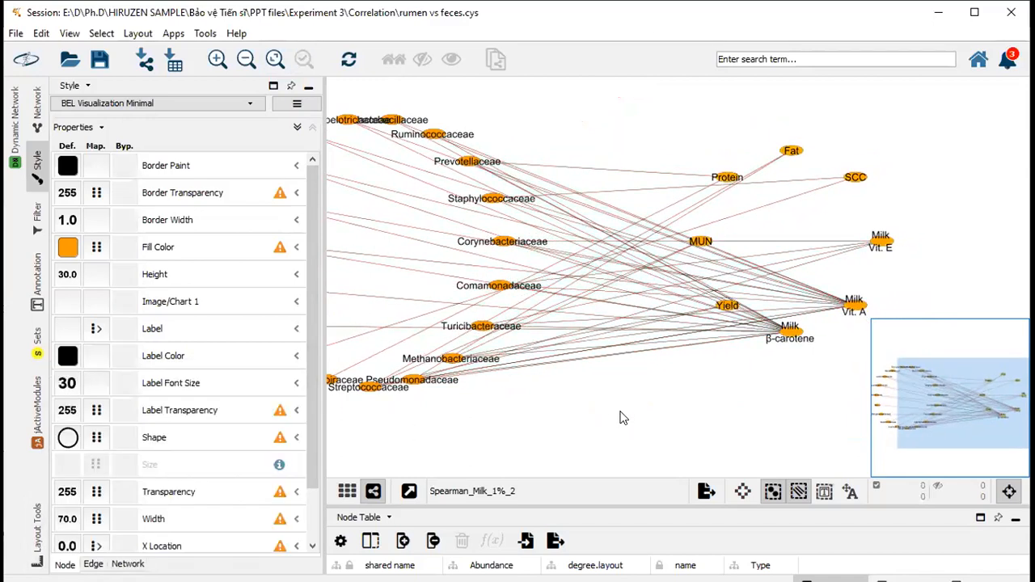
mouse_move(623, 420)
mouse_down()
mouse_move(714, 404)
mouse_move(776, 418)
mouse_move(606, 423)
mouse_up()
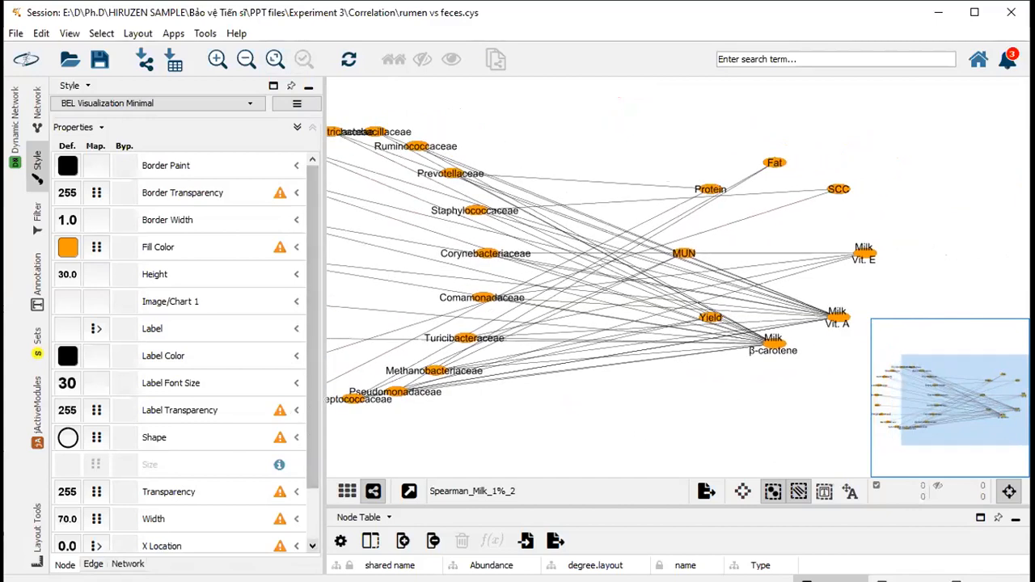
- Try to map the edge Label property to the ANNOTATOR column
scroll(312, 542, down, 2)
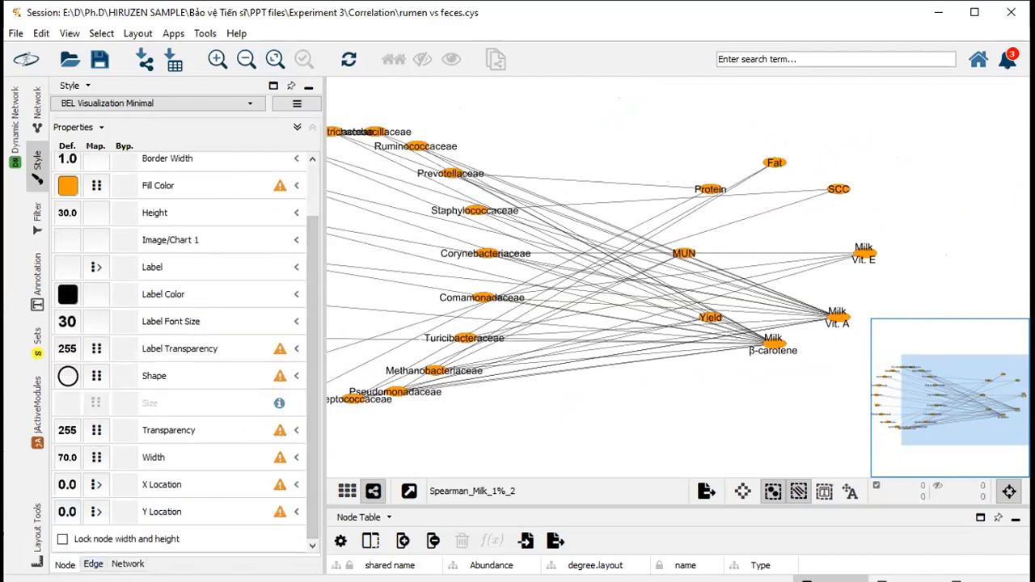
click(93, 563)
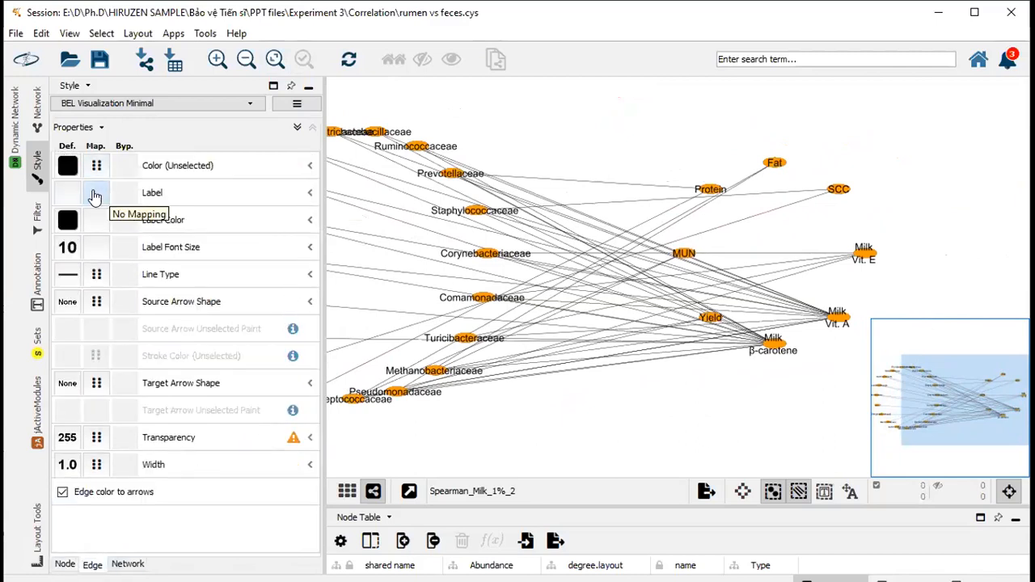
click(91, 196)
click(229, 224)
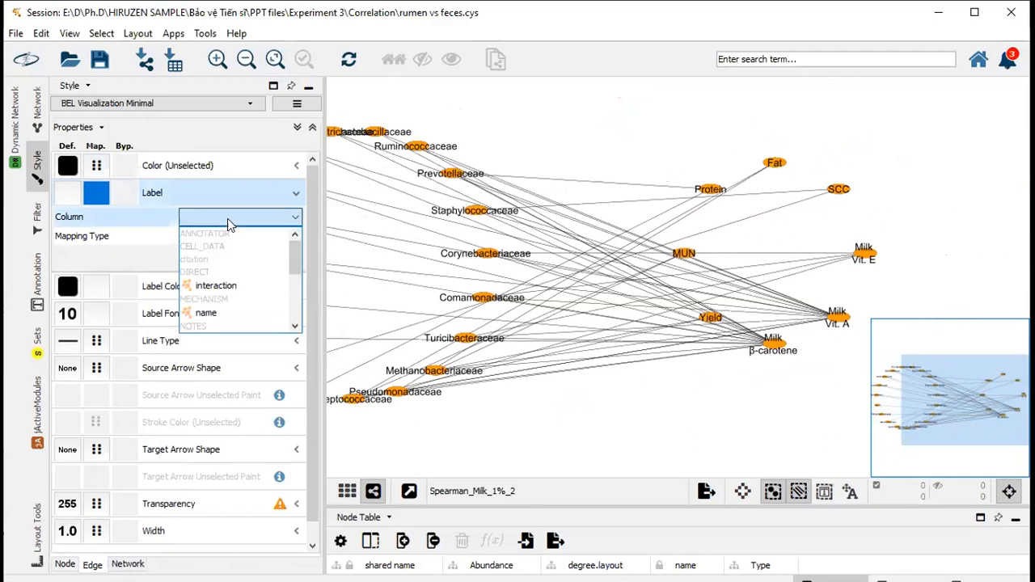
click(207, 233)
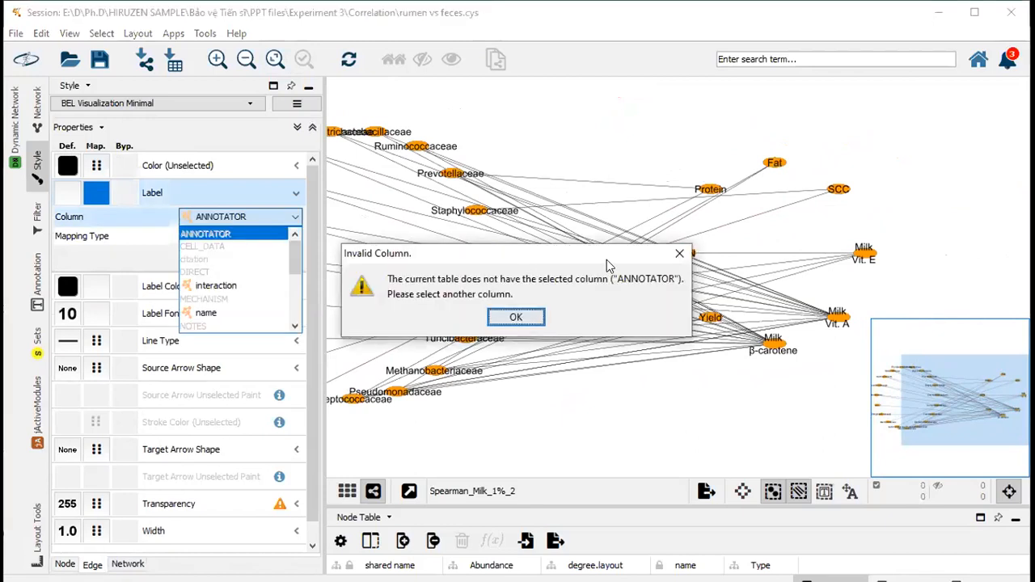
click(675, 255)
- Map the edge Label property to the interaction column with Discrete Mapping
click(298, 216)
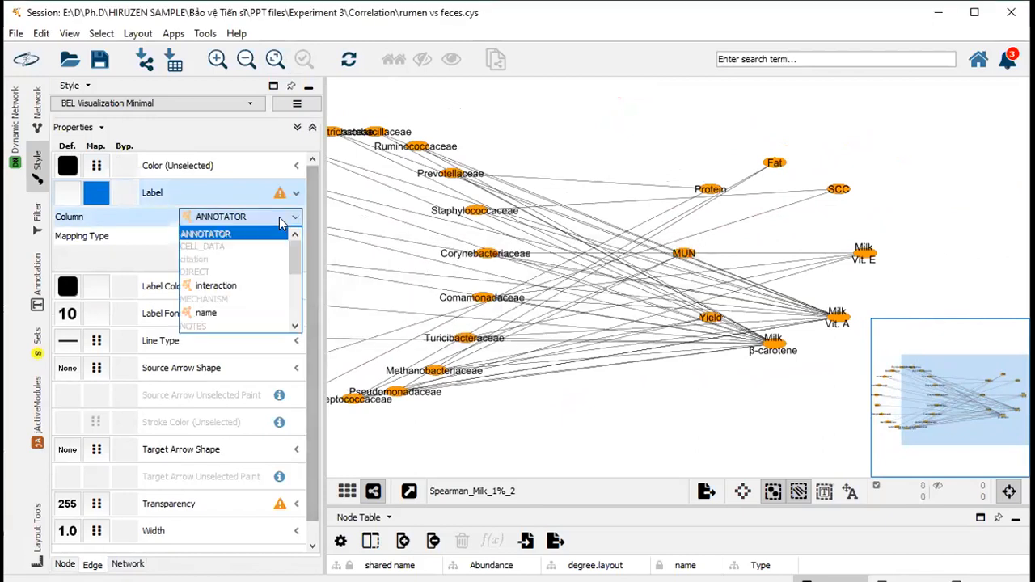
scroll(293, 258, down, 1)
scroll(294, 258, up, 1)
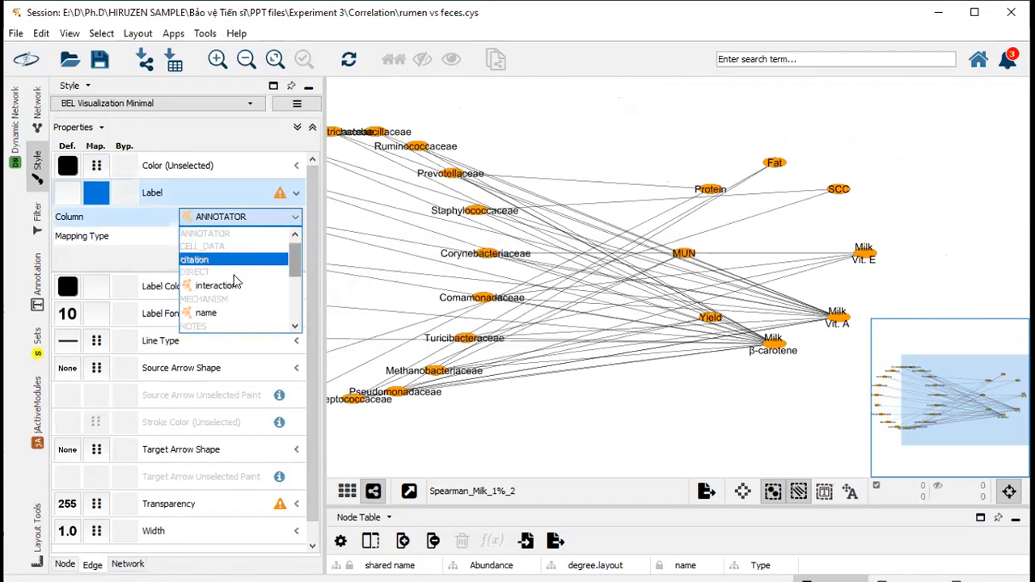
click(216, 284)
click(234, 239)
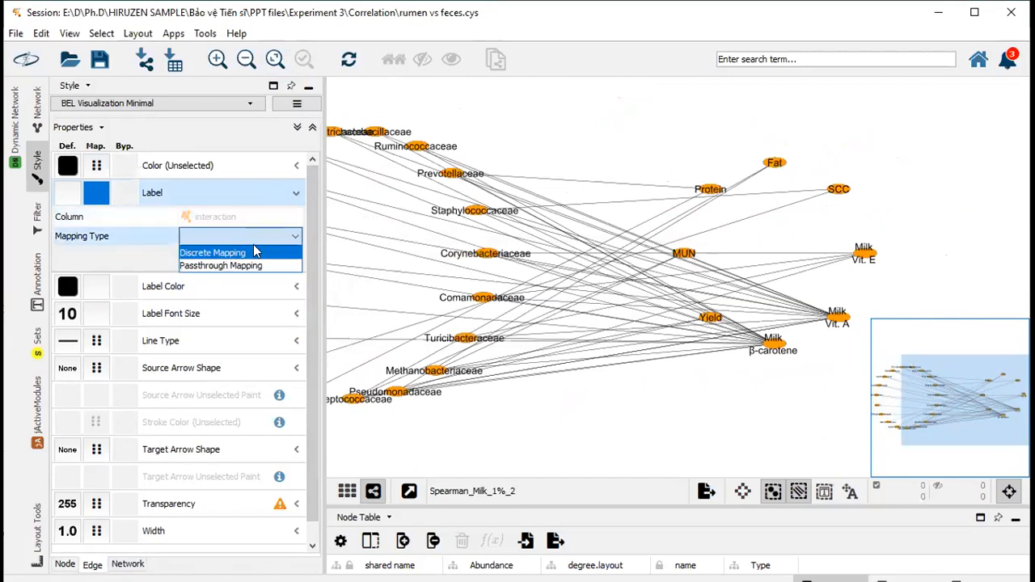
click(233, 252)
scroll(249, 203, down, 1)
click(249, 202)
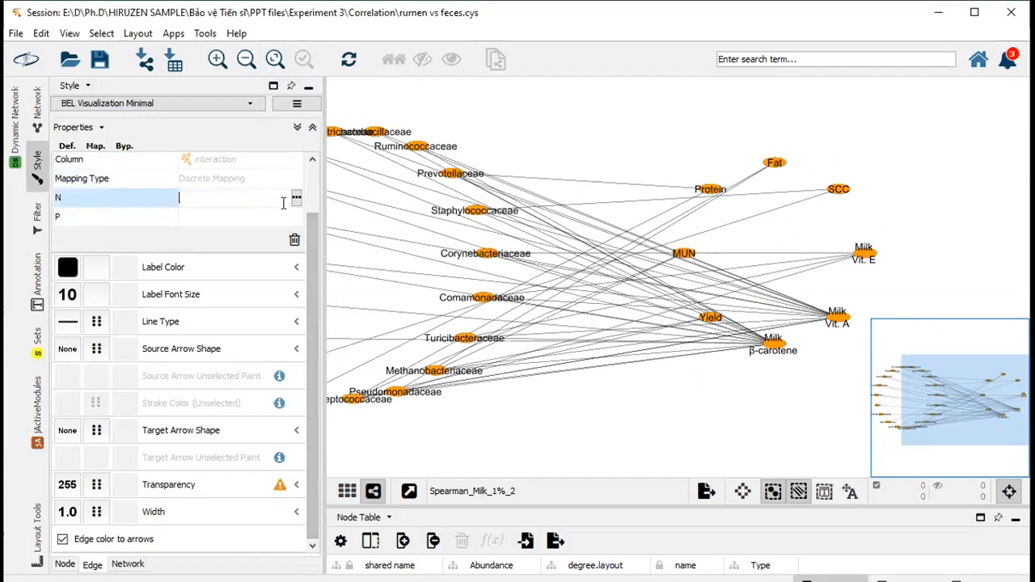
click(296, 201)
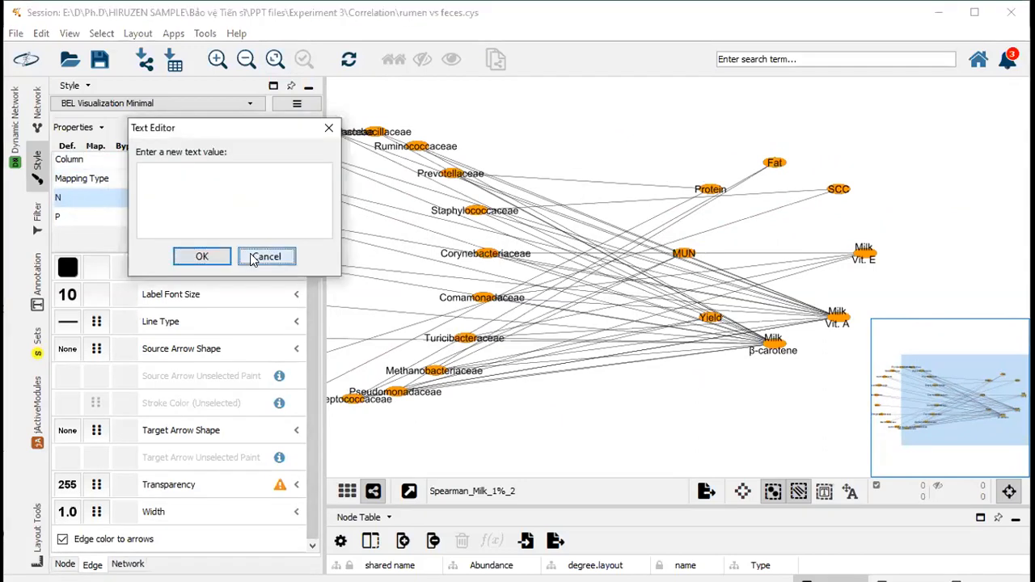
click(268, 256)
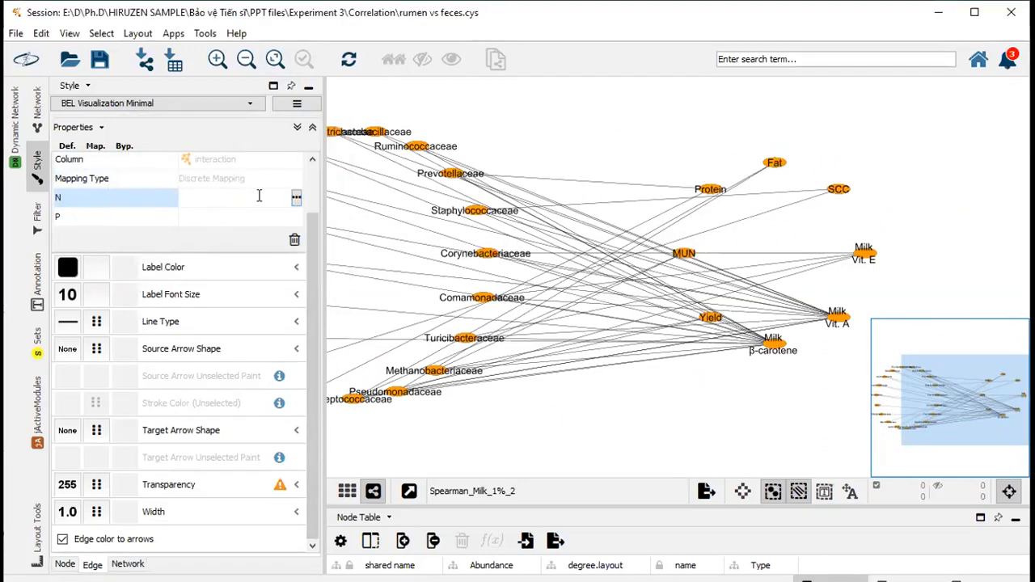
scroll(292, 242, up, 1)
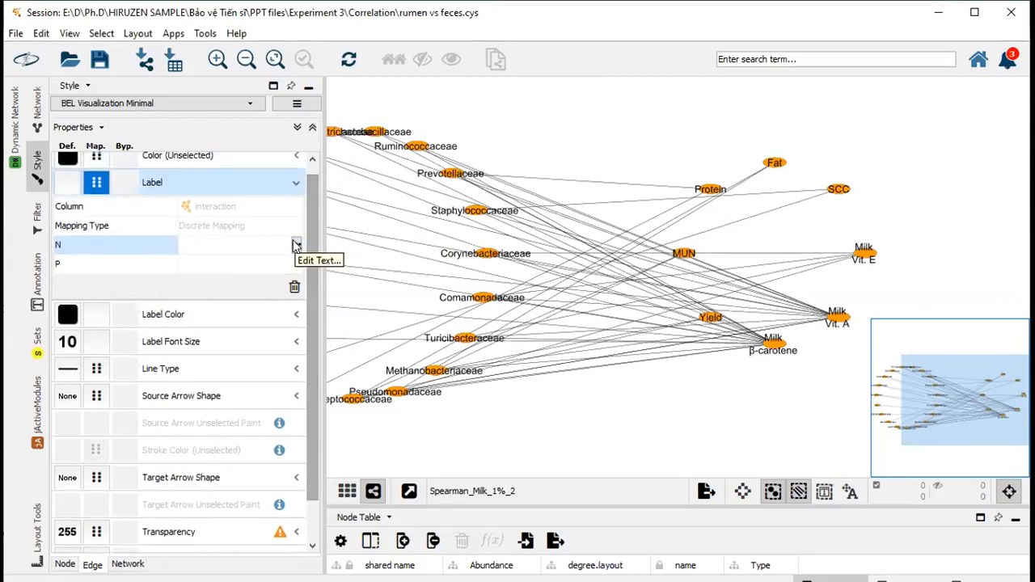
click(296, 245)
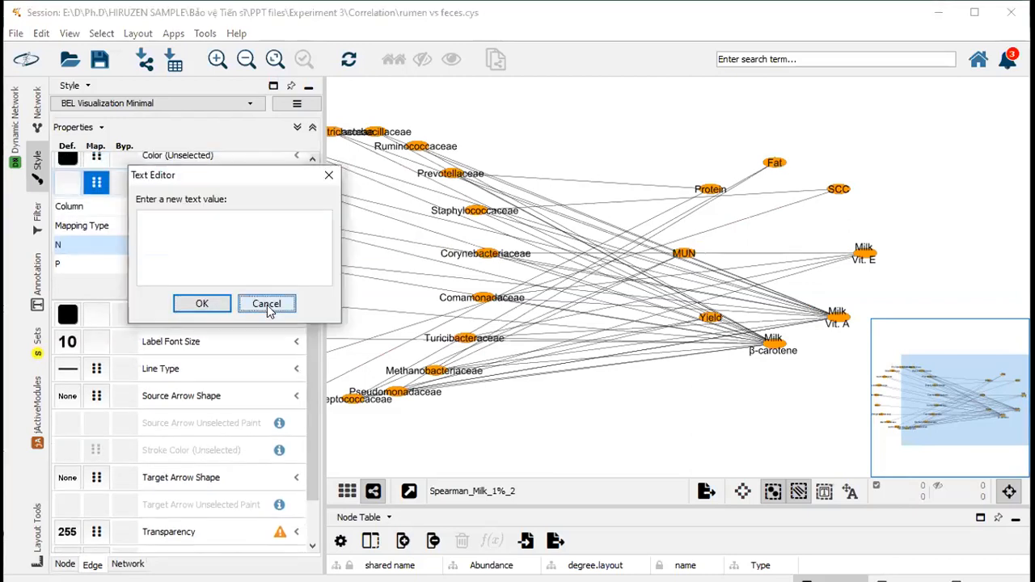
click(269, 304)
drag(323, 287, 492, 288)
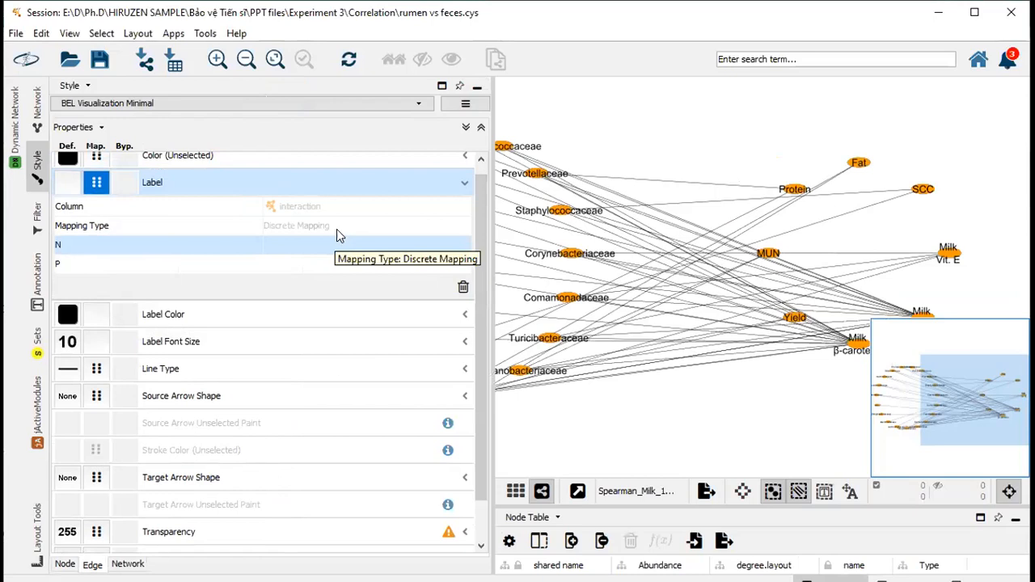
click(283, 245)
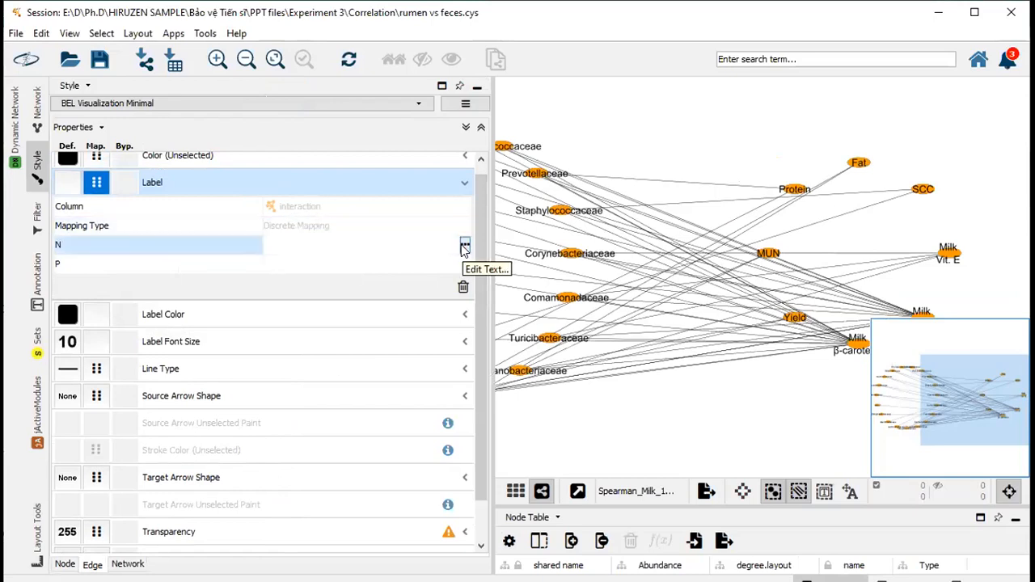
click(465, 245)
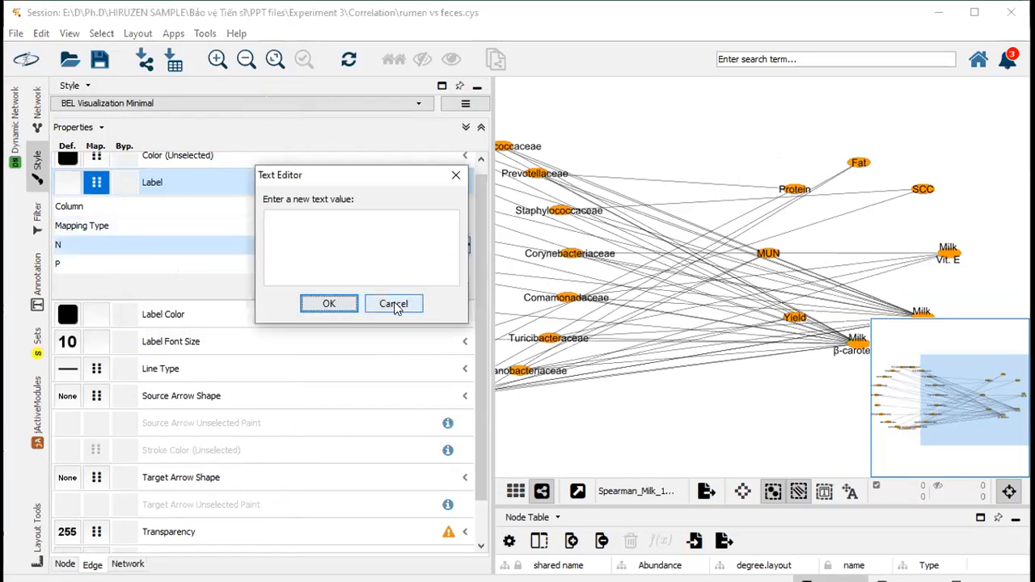
click(395, 305)
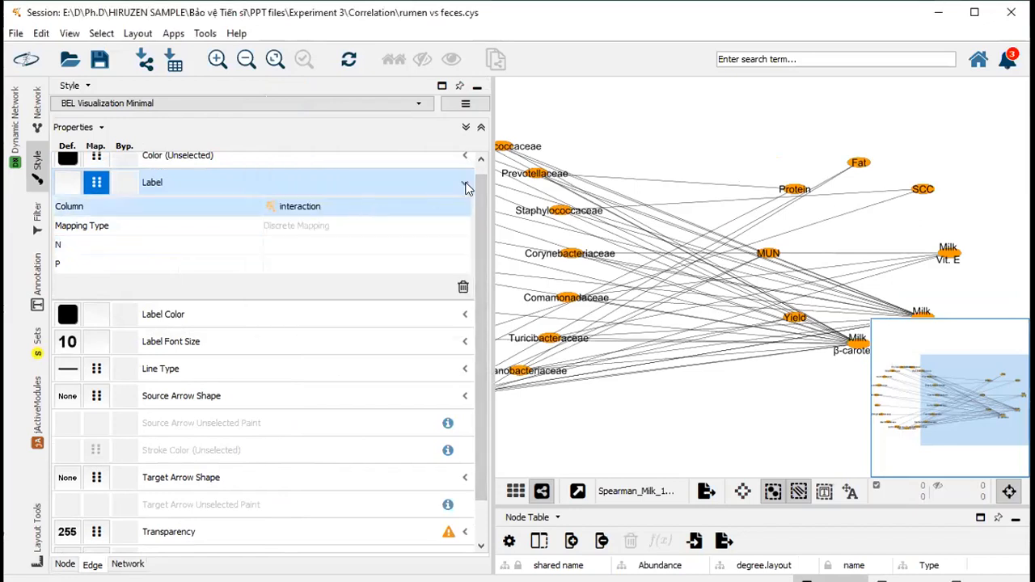
click(464, 184)
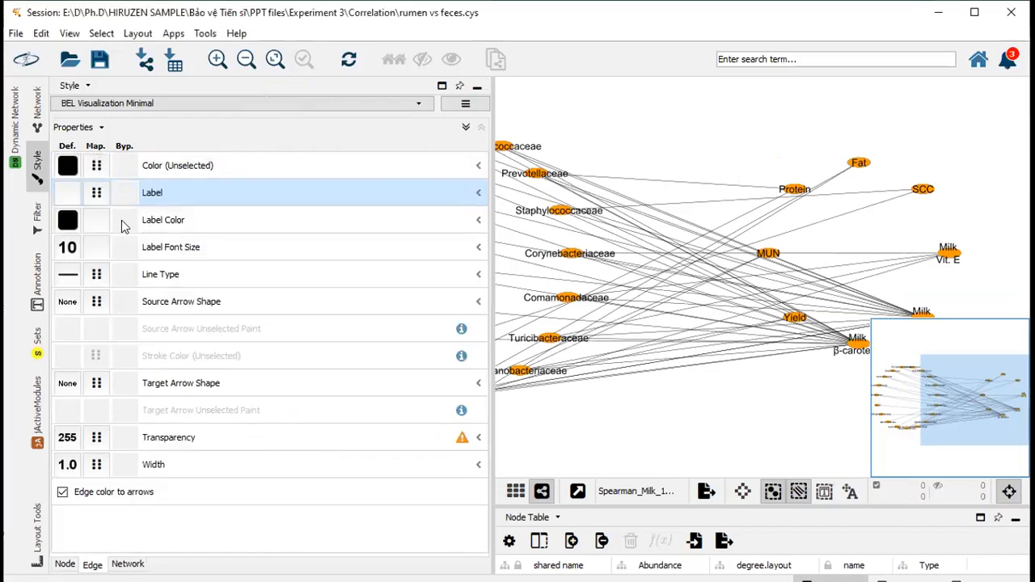
- Map the edge Label Color property to the interaction column with Discrete Mapping
click(96, 220)
click(407, 245)
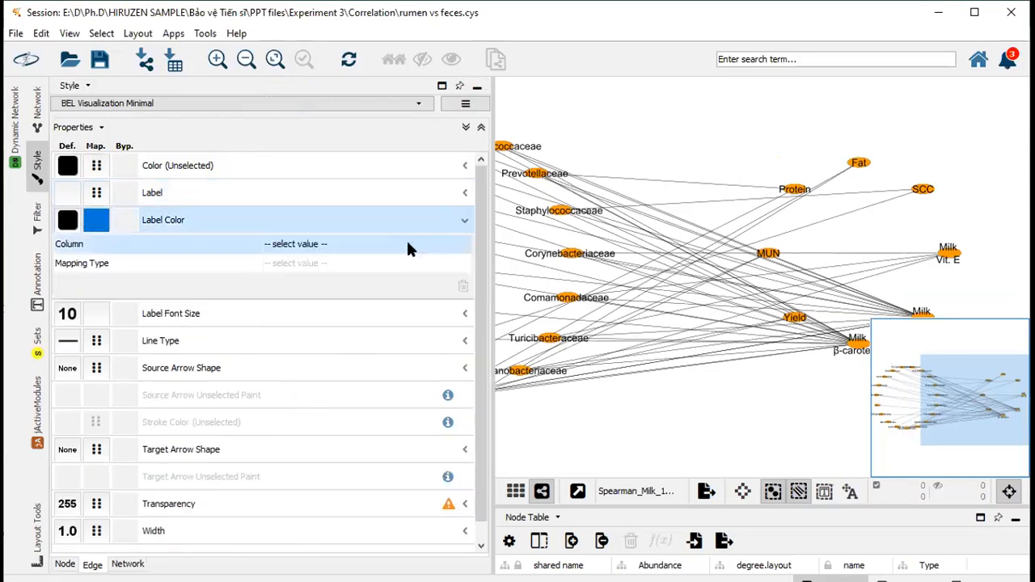
click(347, 310)
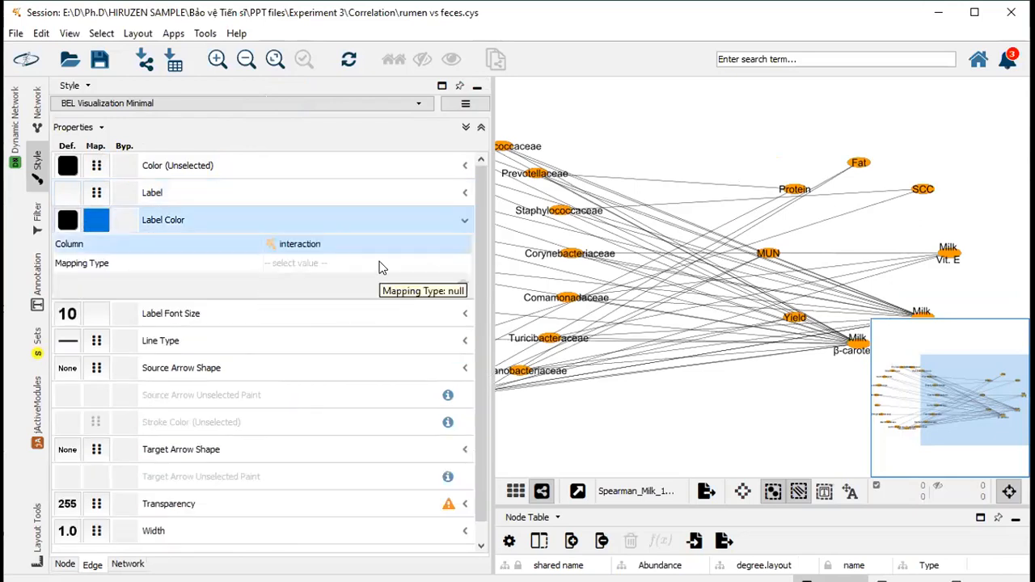
click(383, 264)
click(380, 278)
- Set the edge label color to green (#00FF33) for N interactions and red (#FF0000) for P interactions
click(405, 282)
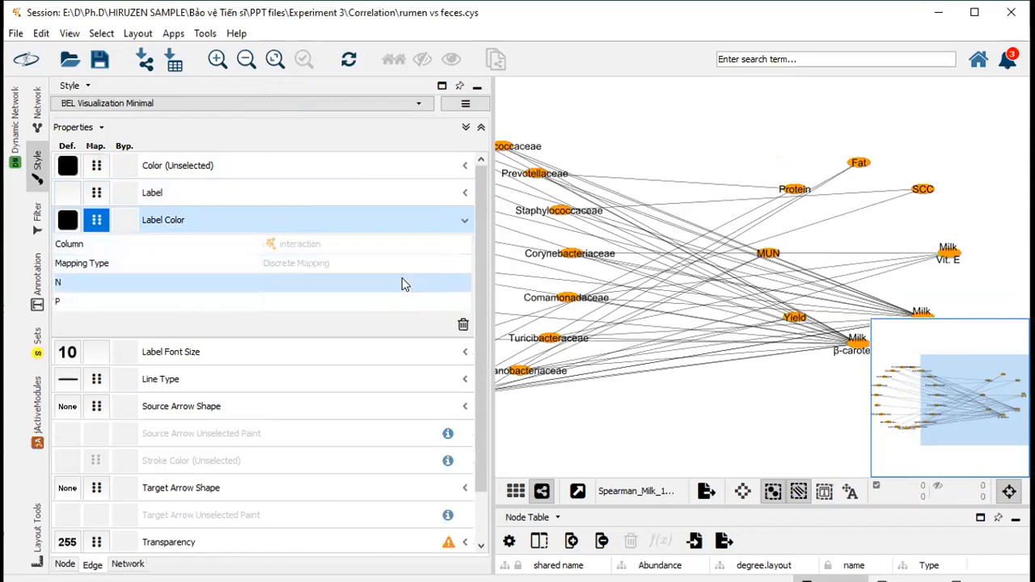
click(454, 284)
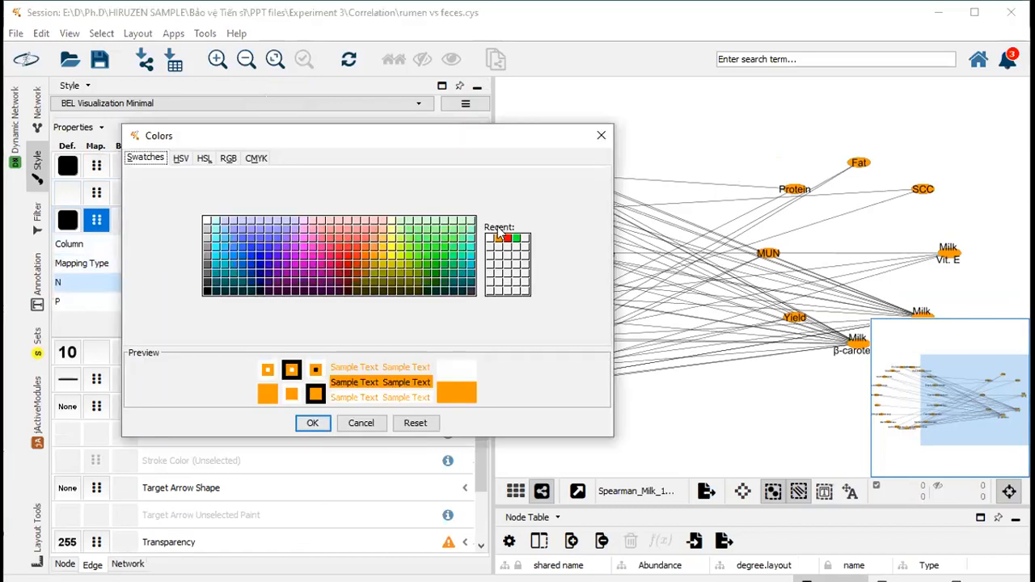
click(517, 238)
click(313, 425)
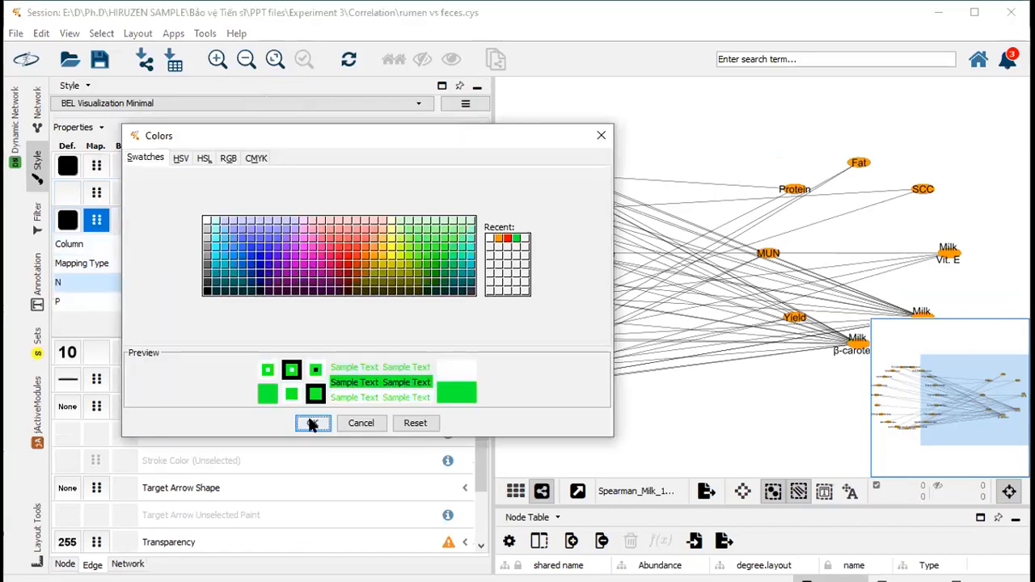
click(347, 306)
click(454, 303)
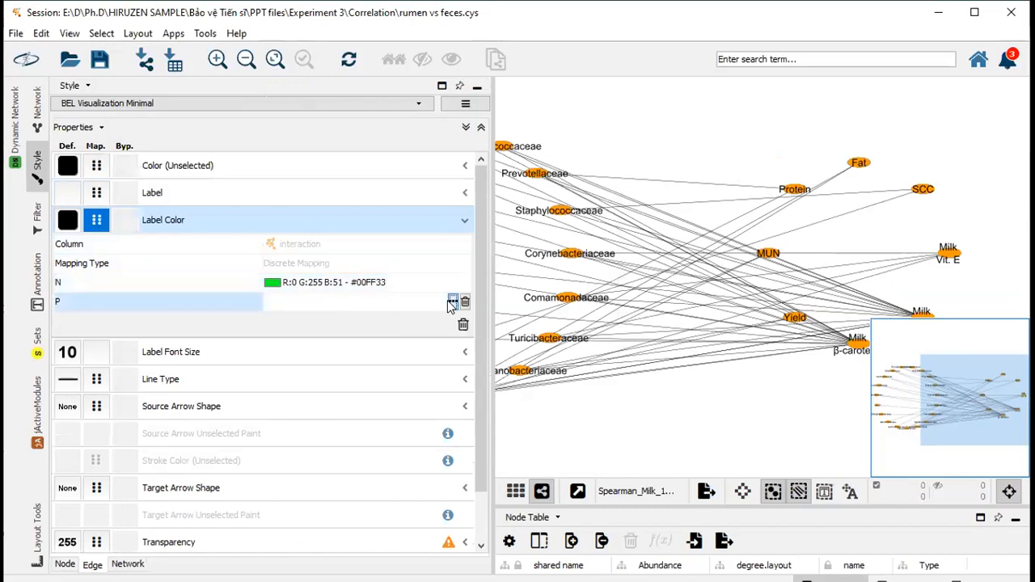
click(507, 257)
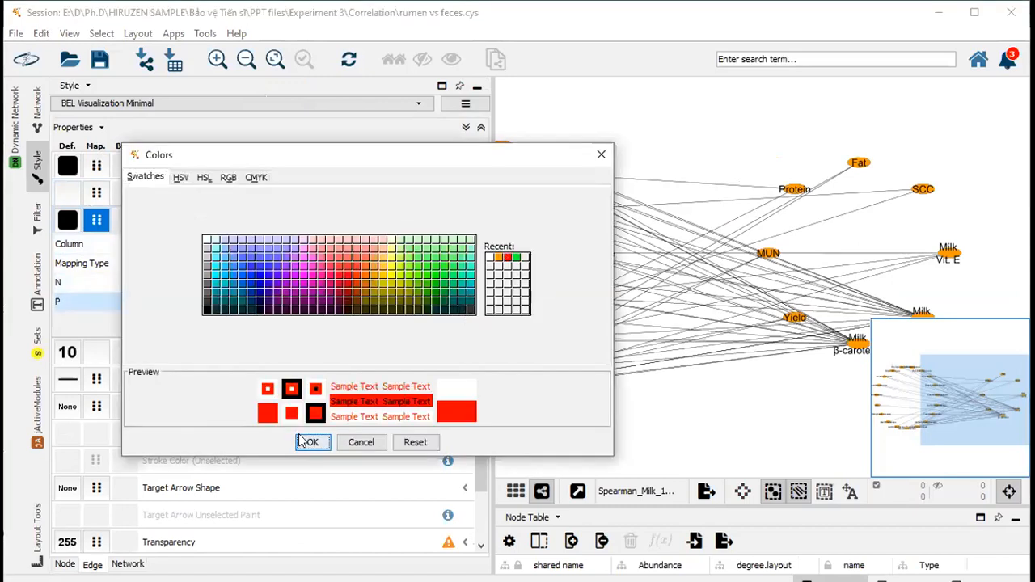
click(301, 442)
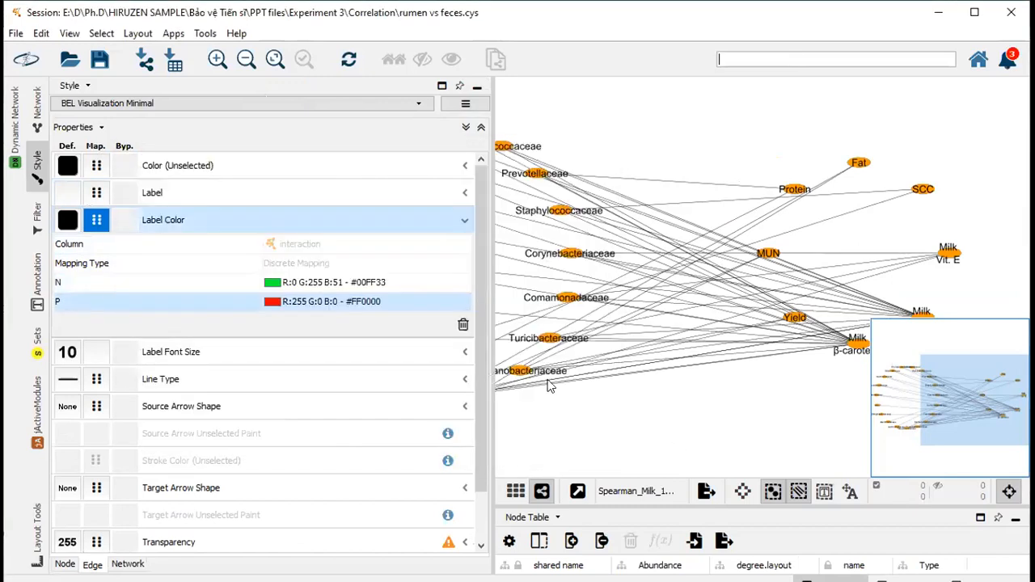
click(465, 219)
- Examine the network and the existing Discrete Mapping of the edge Color (Unselected) property
drag(670, 450, 289, 434)
drag(437, 435, 382, 429)
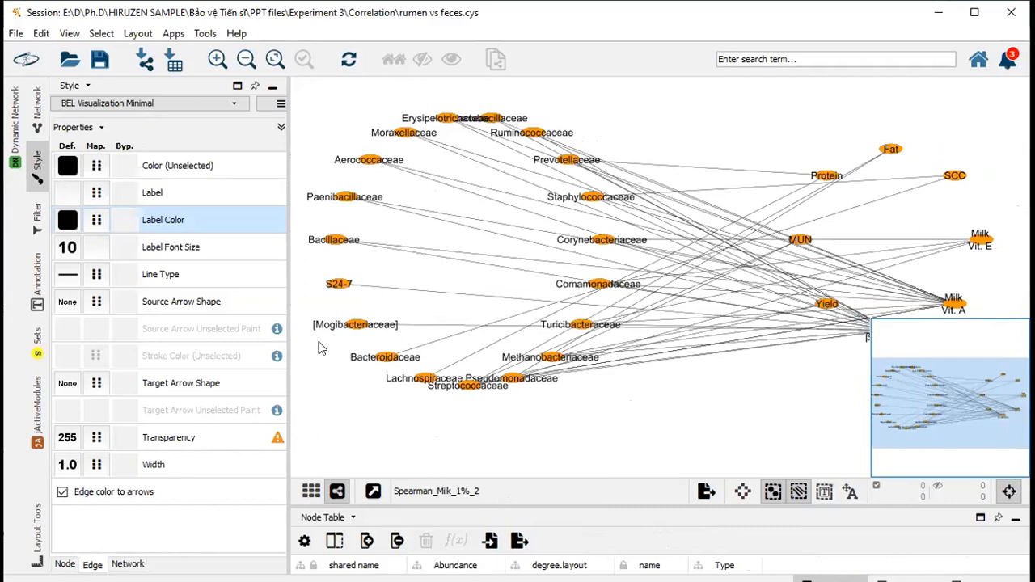
click(233, 466)
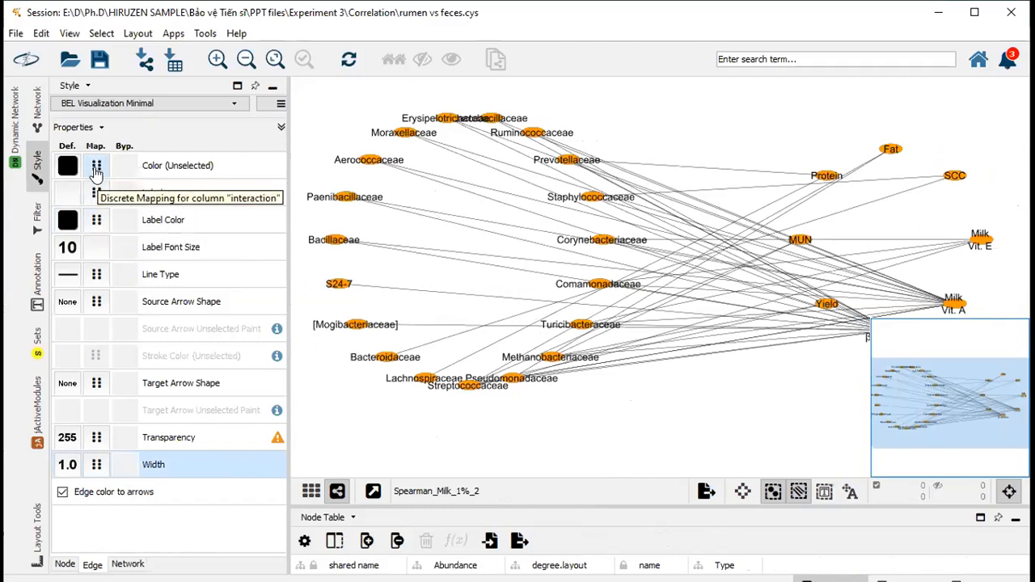
click(96, 168)
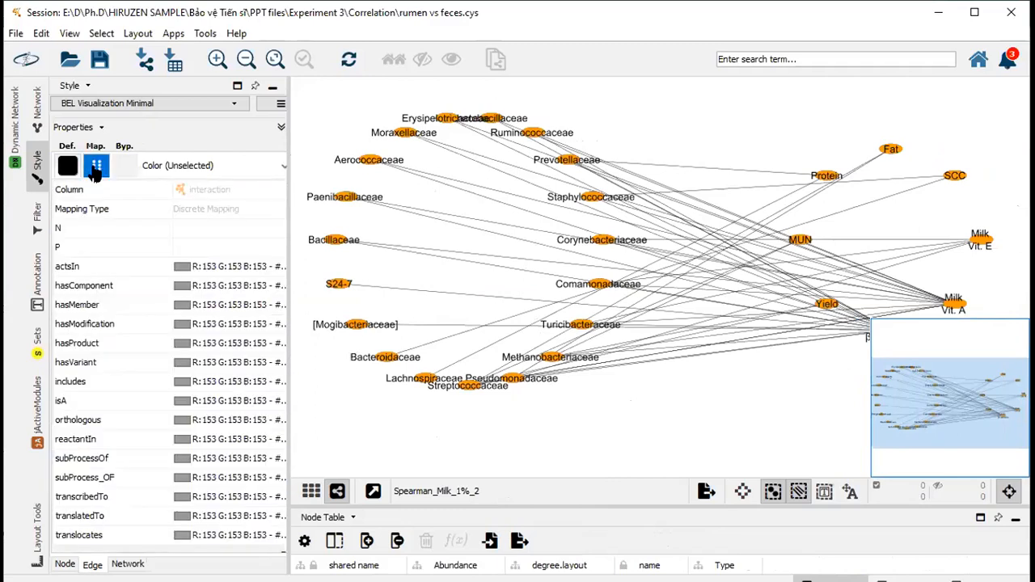
drag(289, 212, 458, 212)
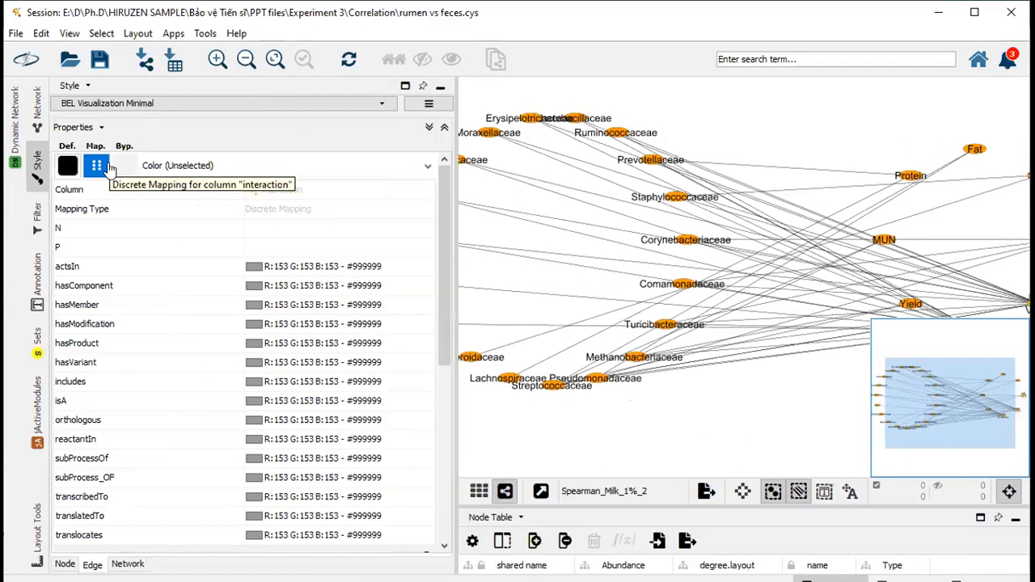
drag(444, 200, 451, 134)
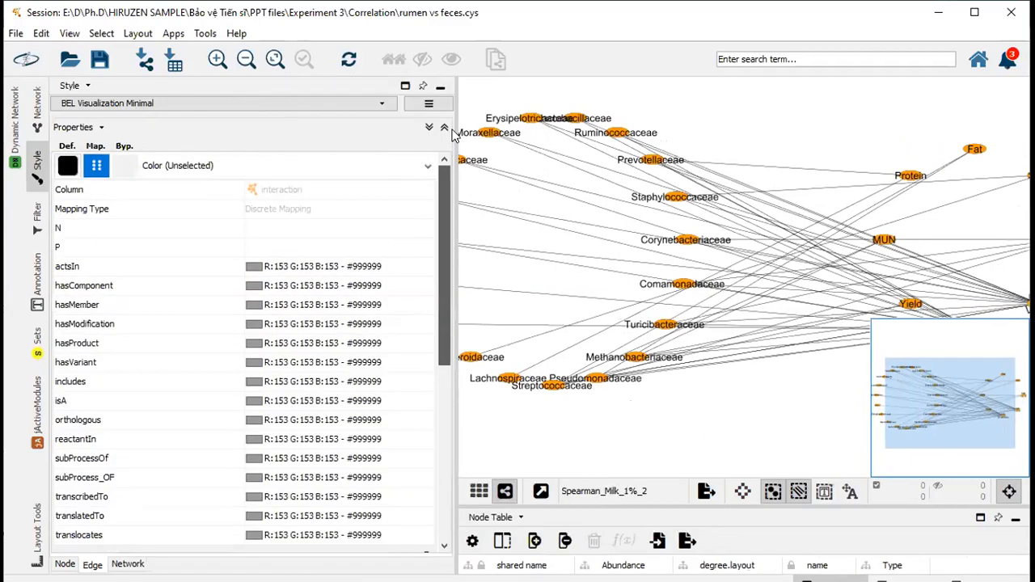
click(97, 168)
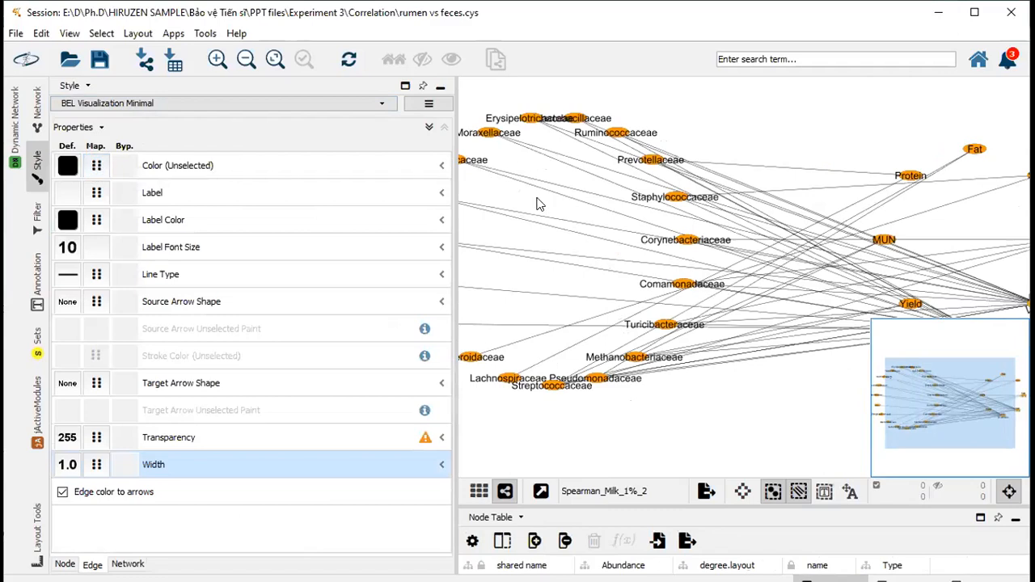
drag(518, 203, 567, 200)
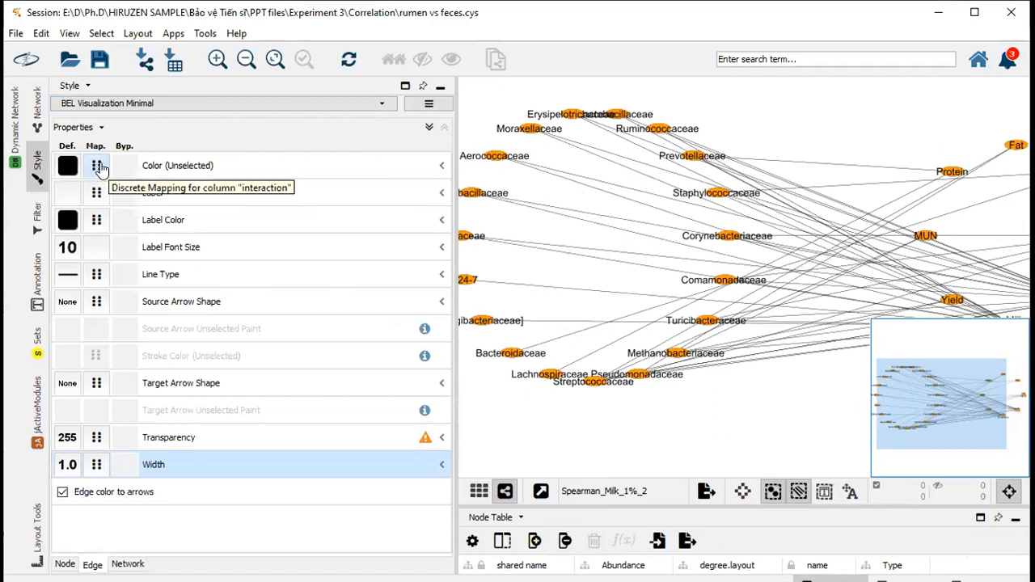
- Remove the existing Discrete Mapping from the edge Color (Unselected) property
click(441, 167)
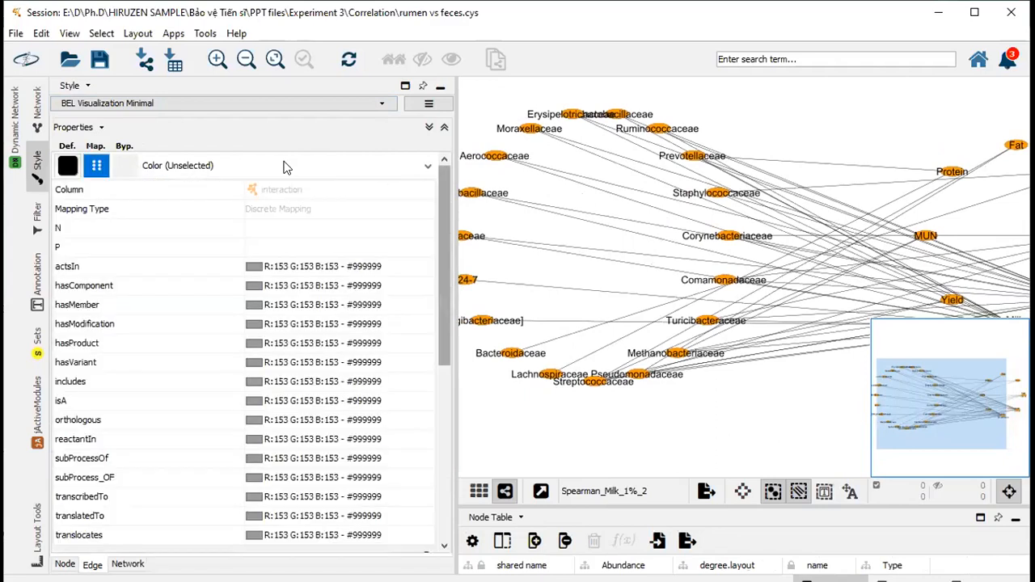
scroll(446, 308, down, 5)
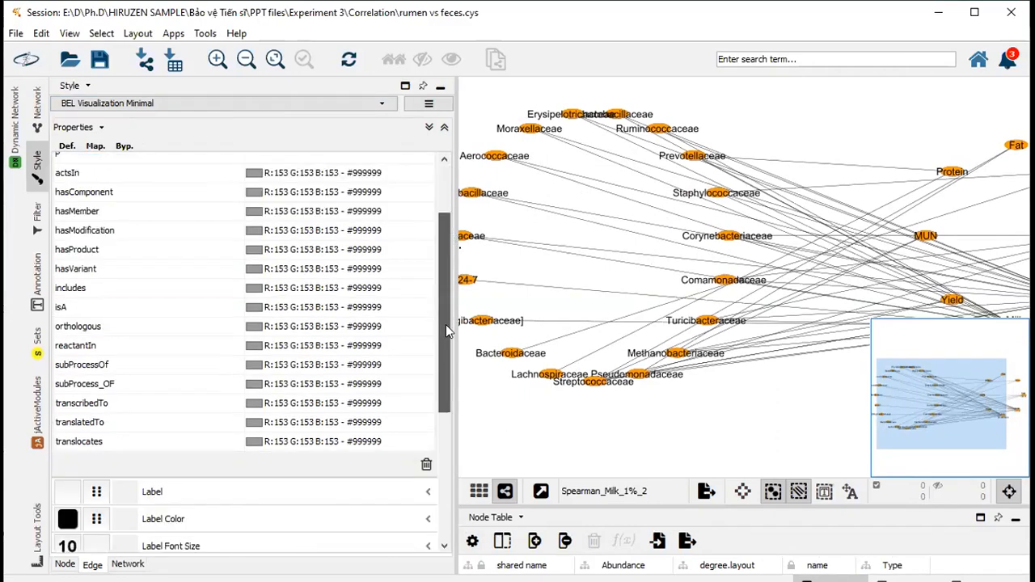
click(421, 249)
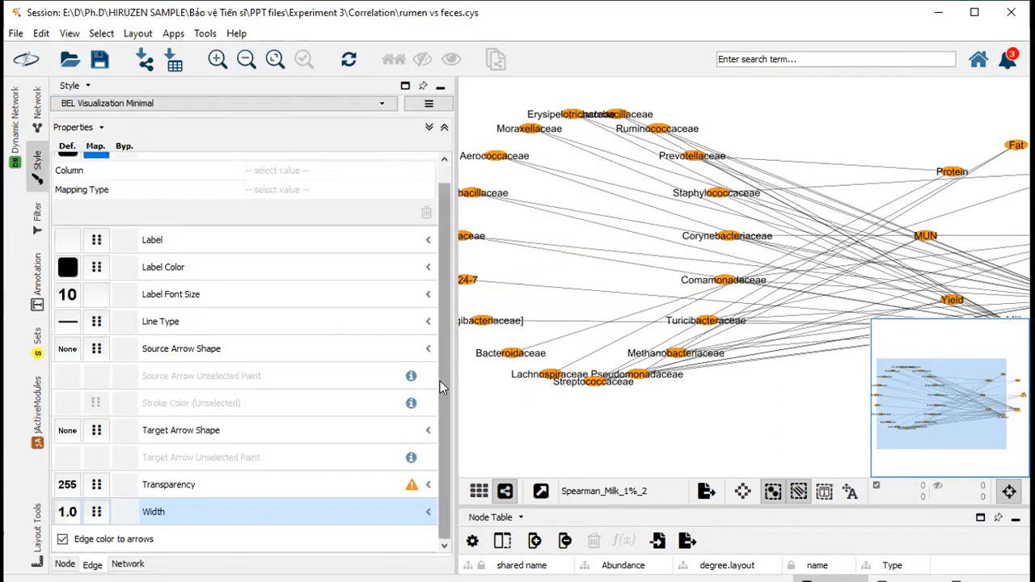
scroll(440, 381, up, 1)
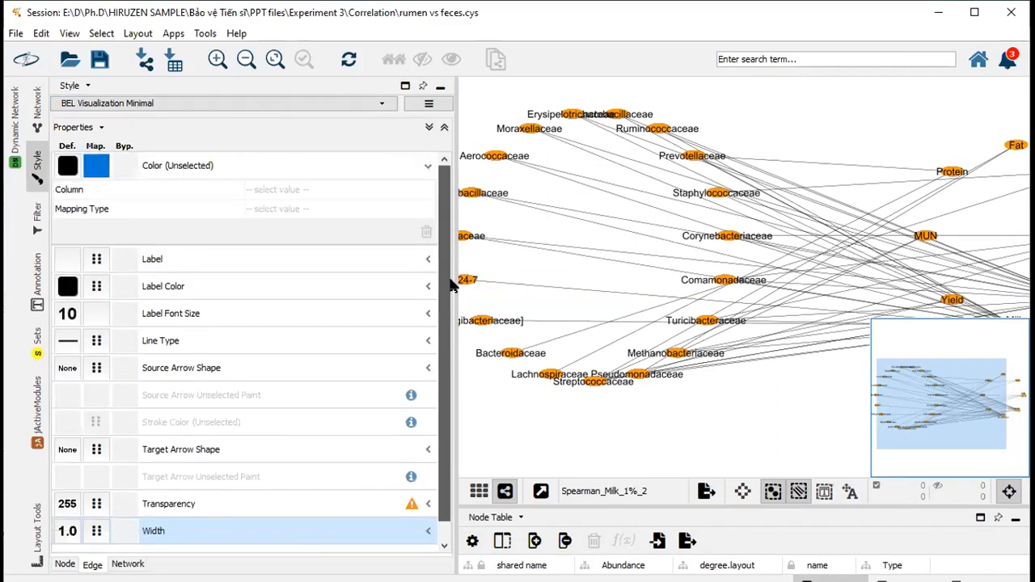
- Map the edge Color (Unselected) property to the interaction column with Discrete Mapping
click(335, 194)
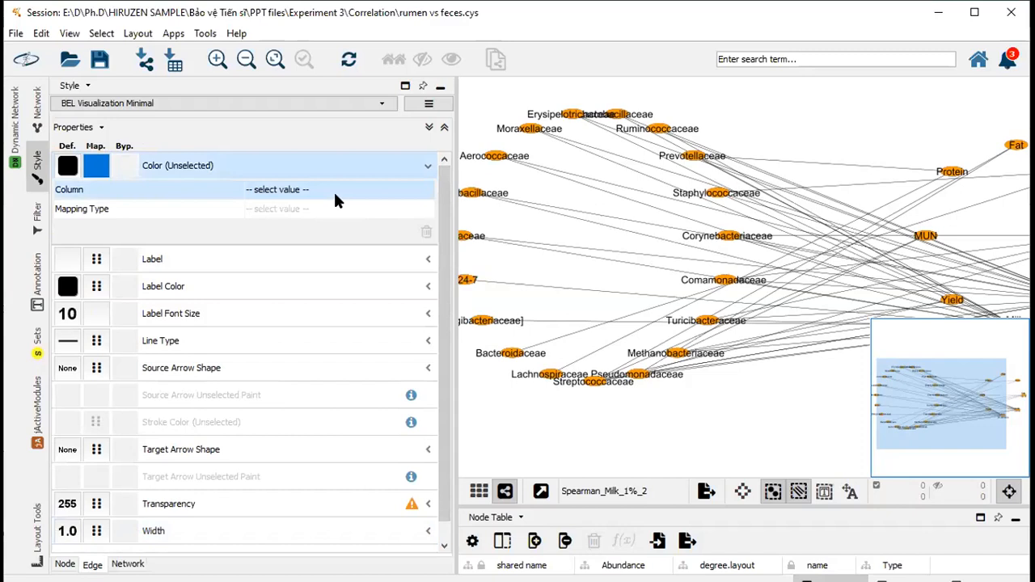
click(334, 200)
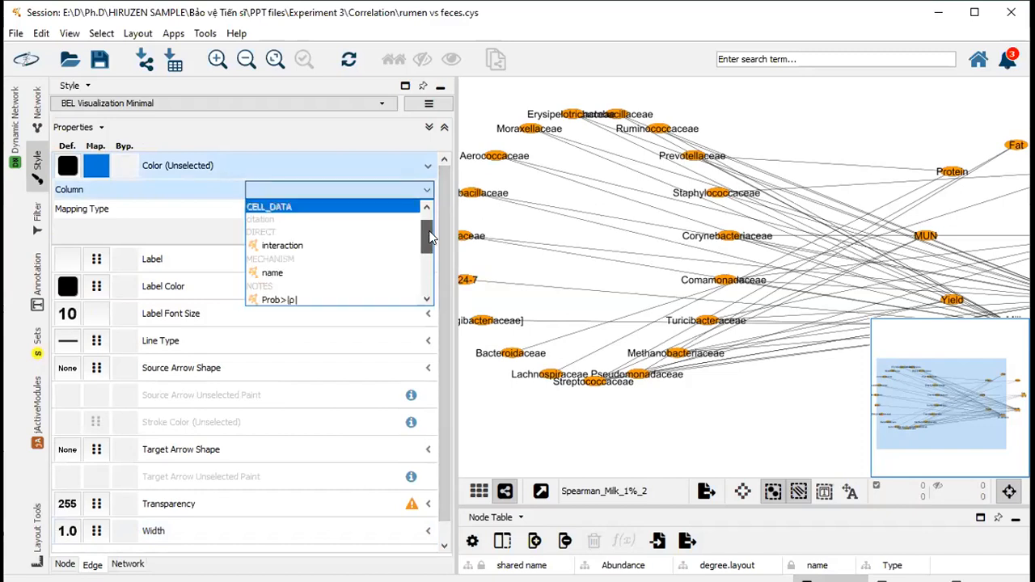
click(292, 258)
click(347, 212)
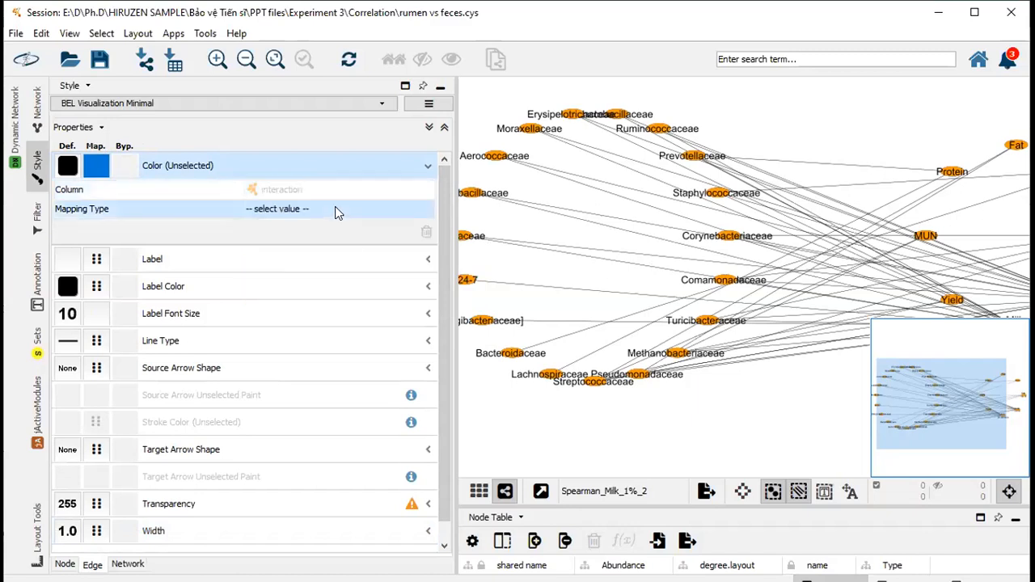
click(335, 208)
click(332, 226)
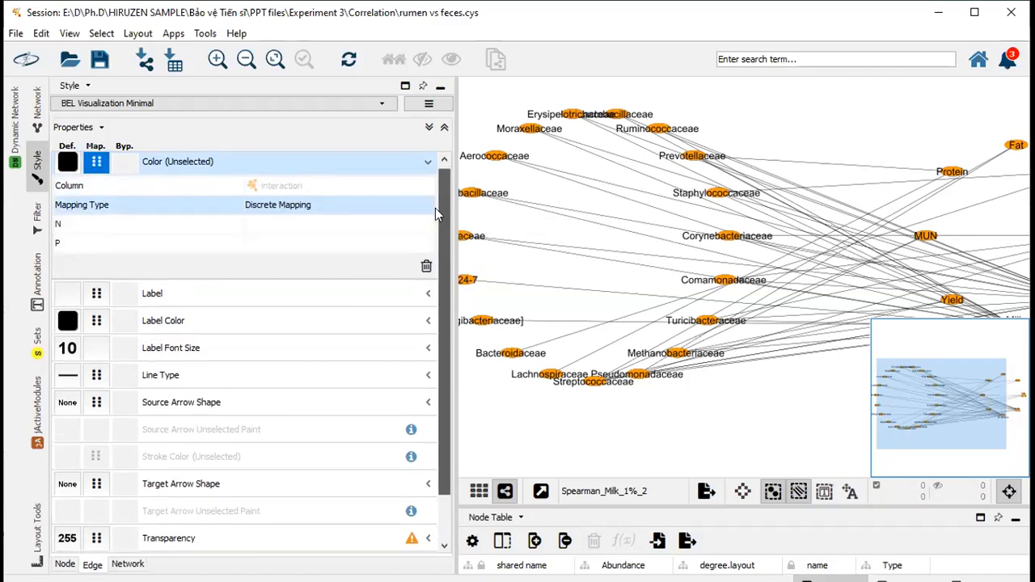
- Set the unselected edge color to green (#00FF33) for N interactions and red (#FF0000) for P interactions
click(359, 227)
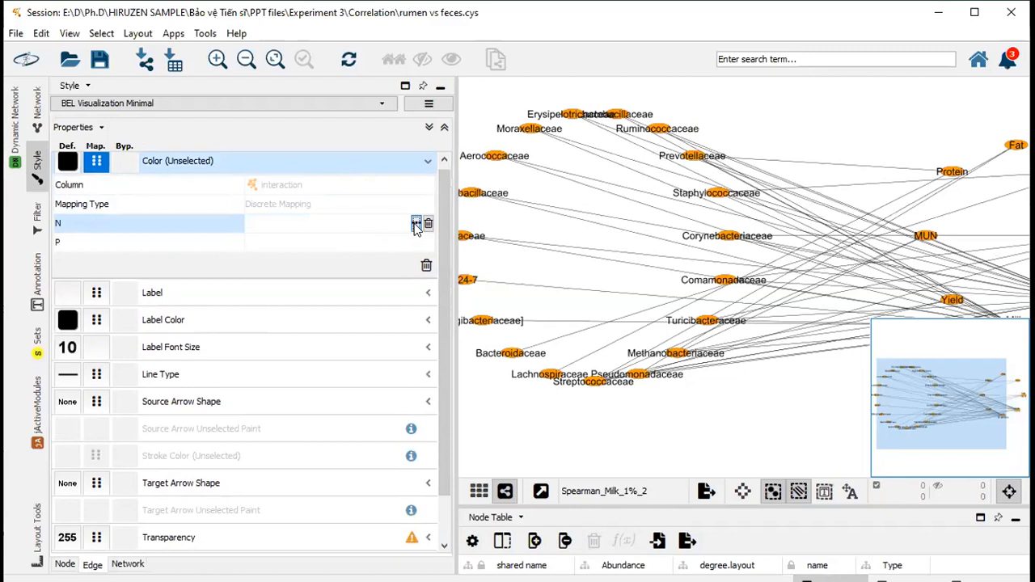
click(416, 224)
click(488, 181)
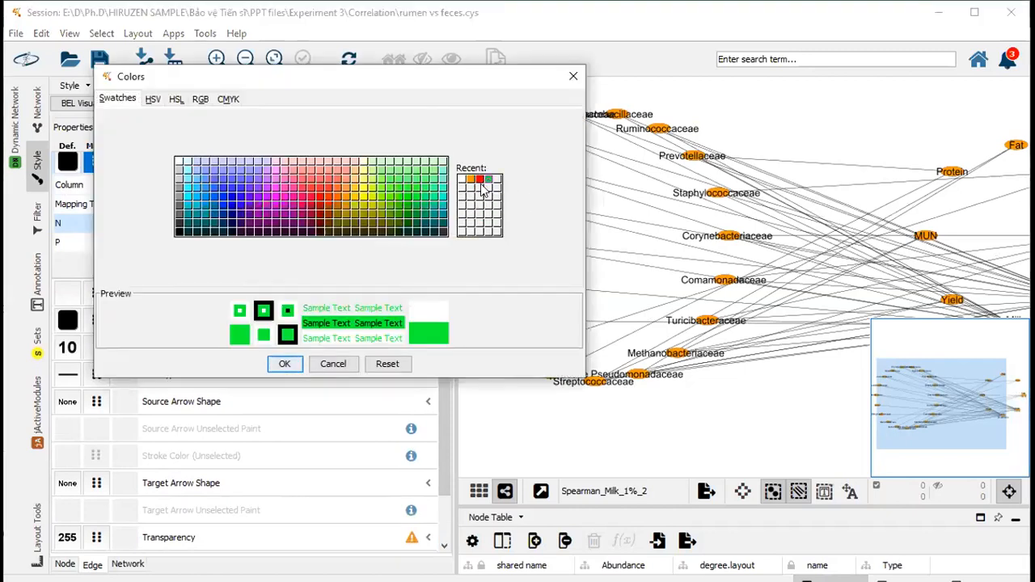
key(Return)
click(355, 237)
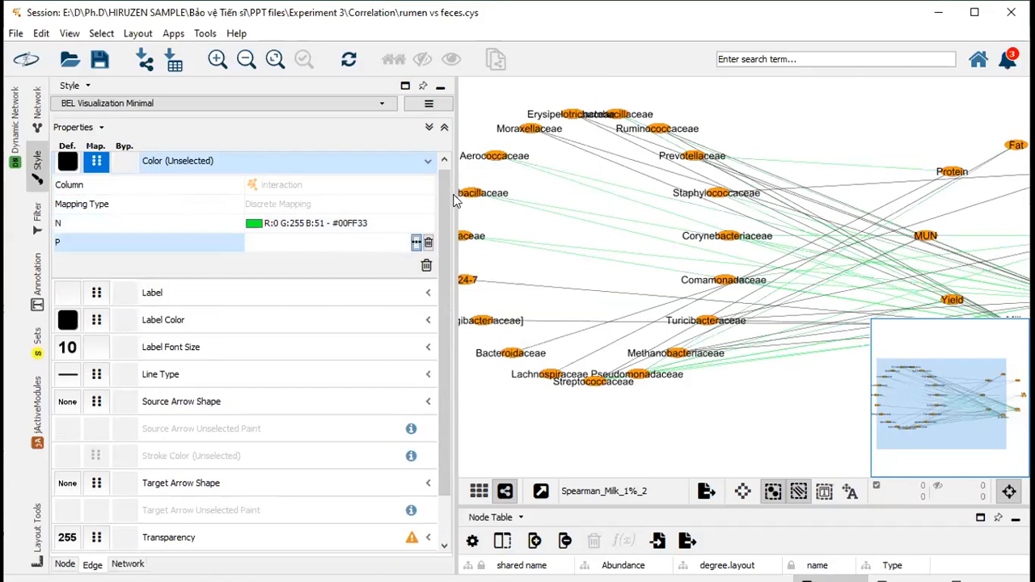
click(416, 245)
click(480, 198)
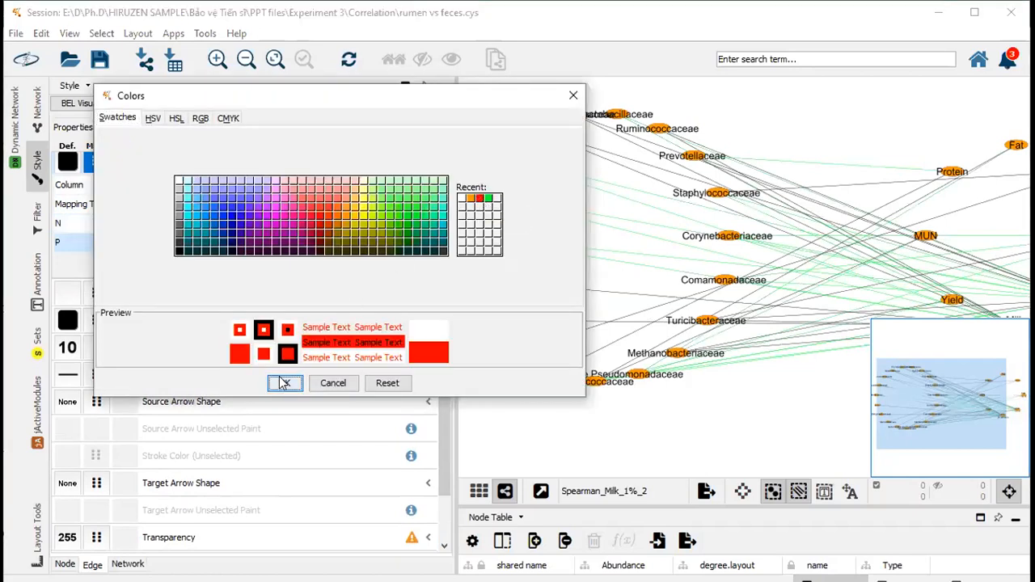
click(285, 382)
- Remove the existing Discrete Mapping from the edge Width property
scroll(444, 288, down, 2)
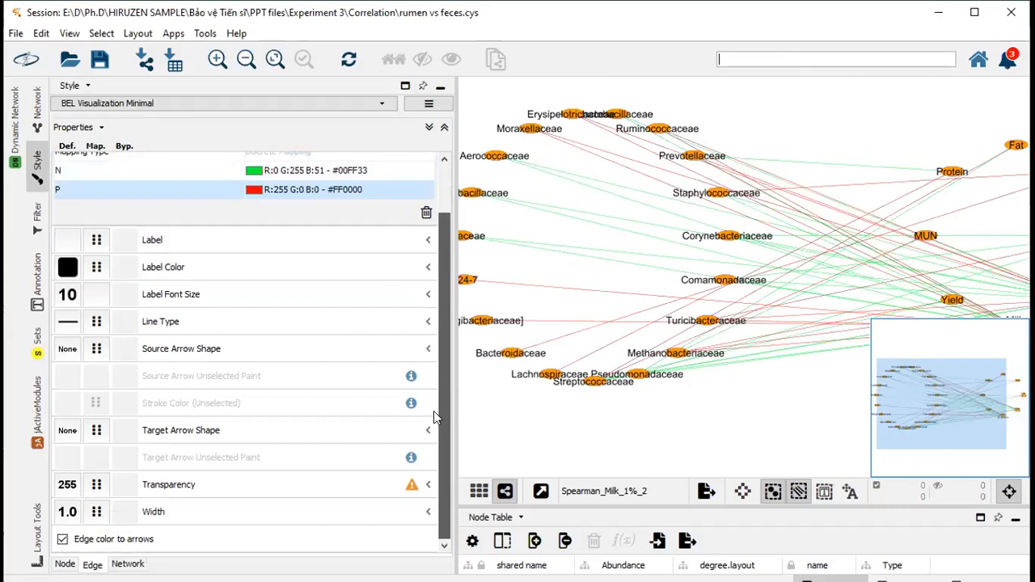
drag(441, 297, 444, 391)
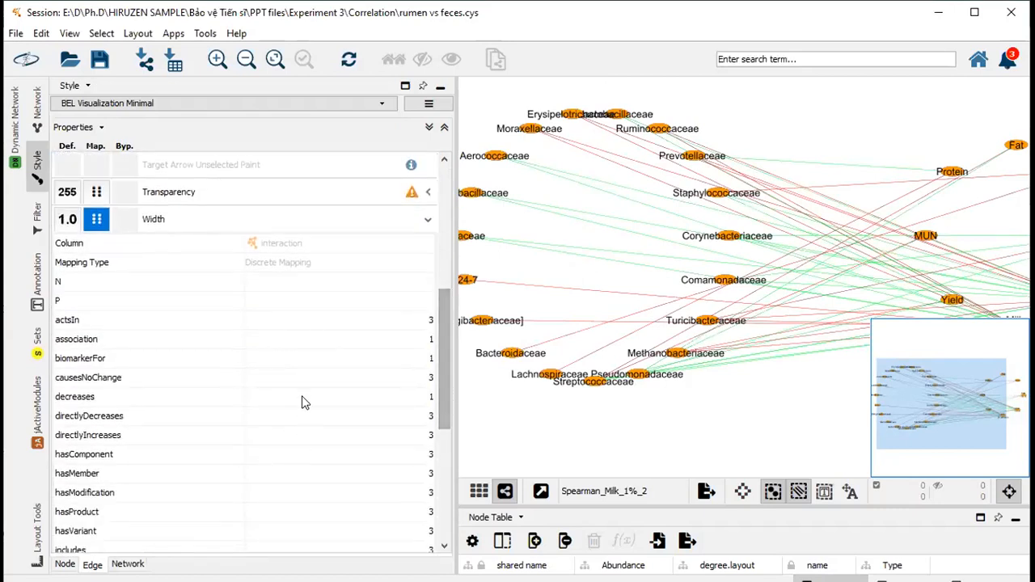
drag(455, 345, 461, 468)
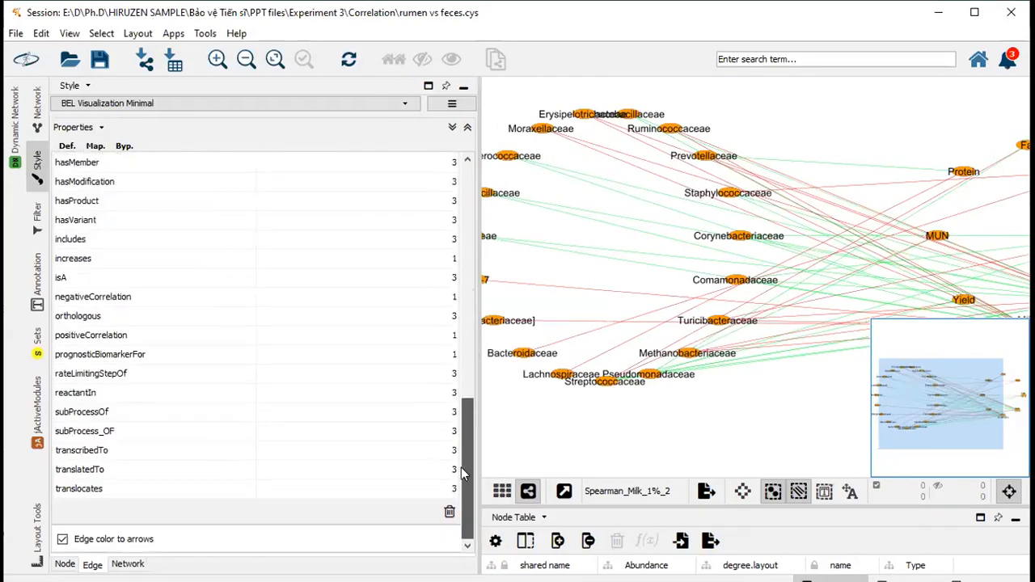
click(450, 511)
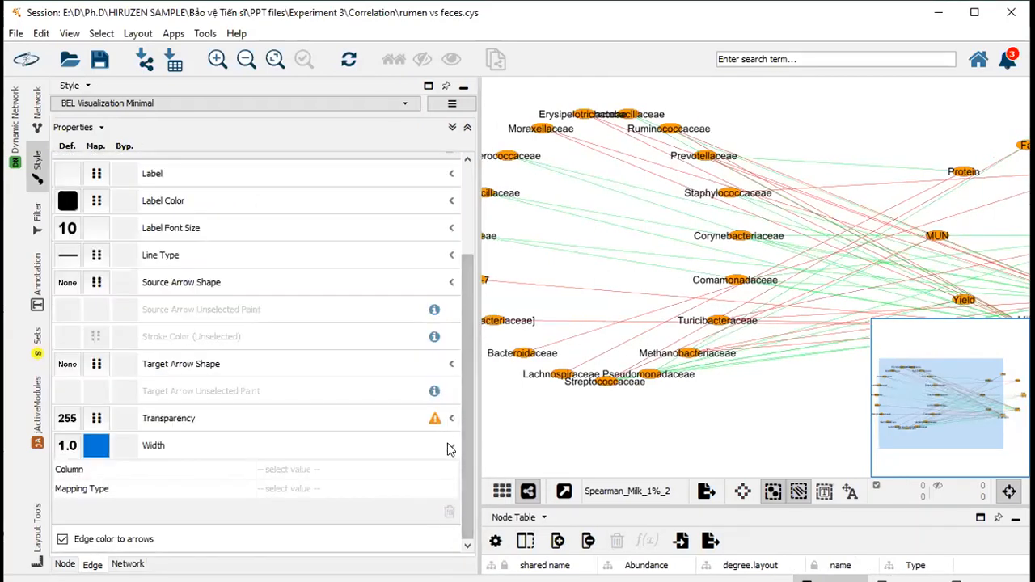
click(451, 445)
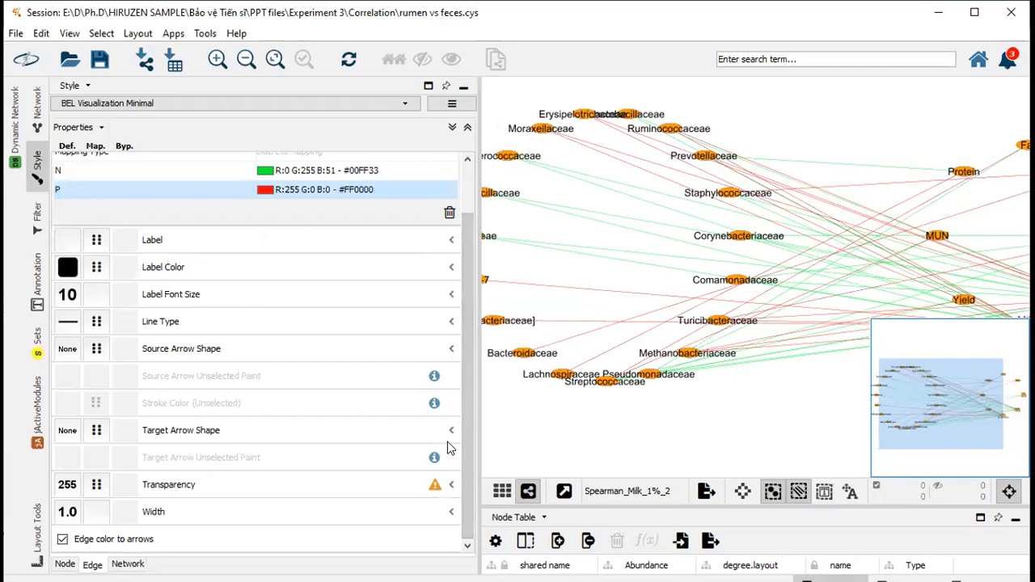
- Try to map the edge Width property to the Spearman ρ column
click(451, 512)
scroll(466, 440, down, 2)
click(370, 472)
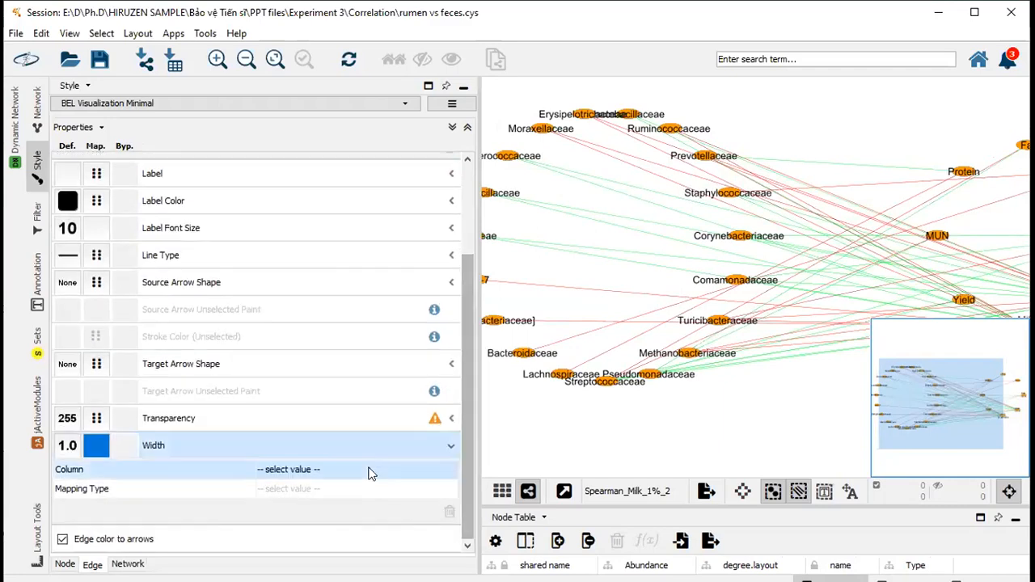
drag(453, 380, 451, 449)
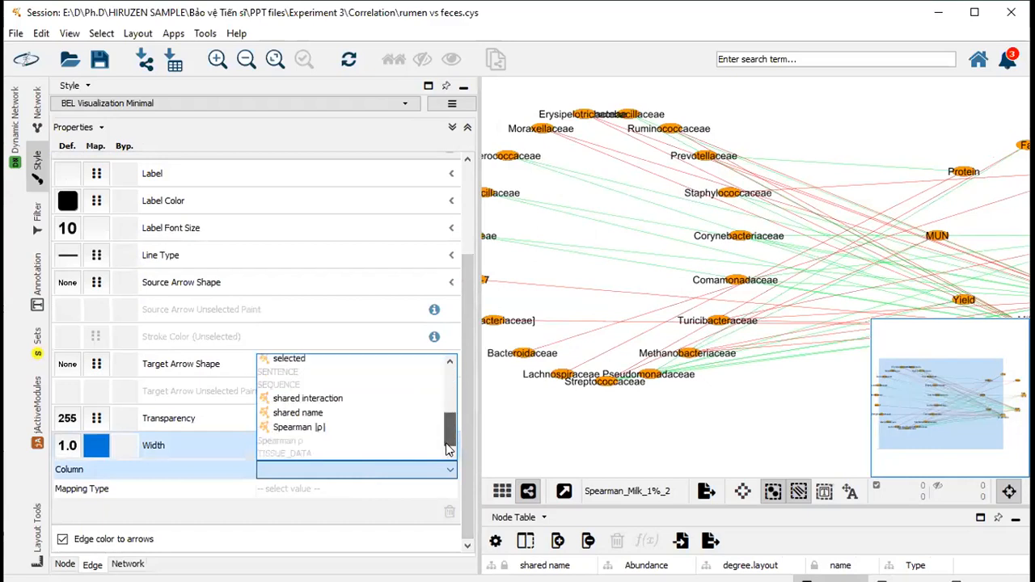
click(350, 441)
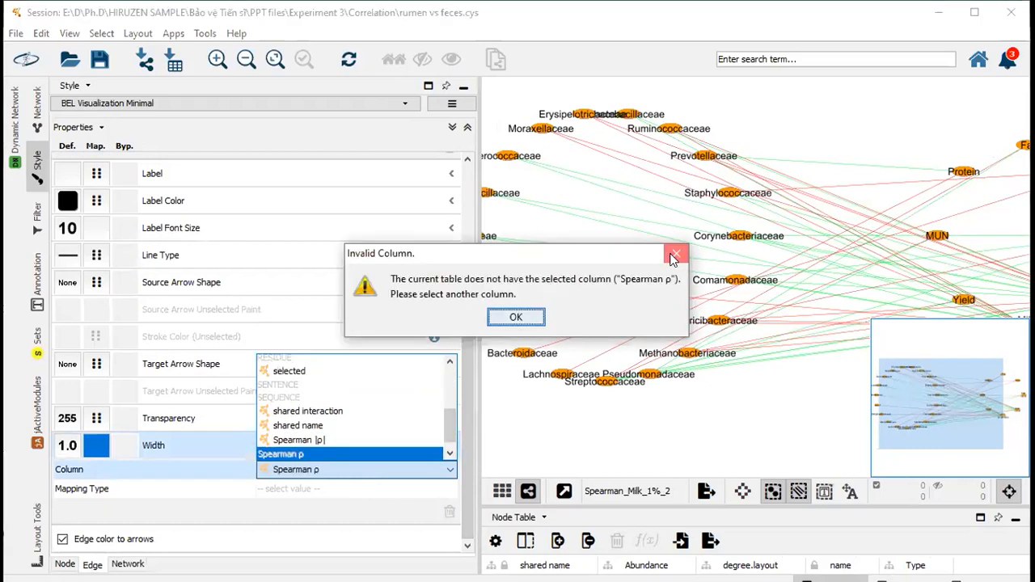
key(Return)
- Map the edge Width property to the Spearman |ρ| column with Continuous Mapping
click(420, 470)
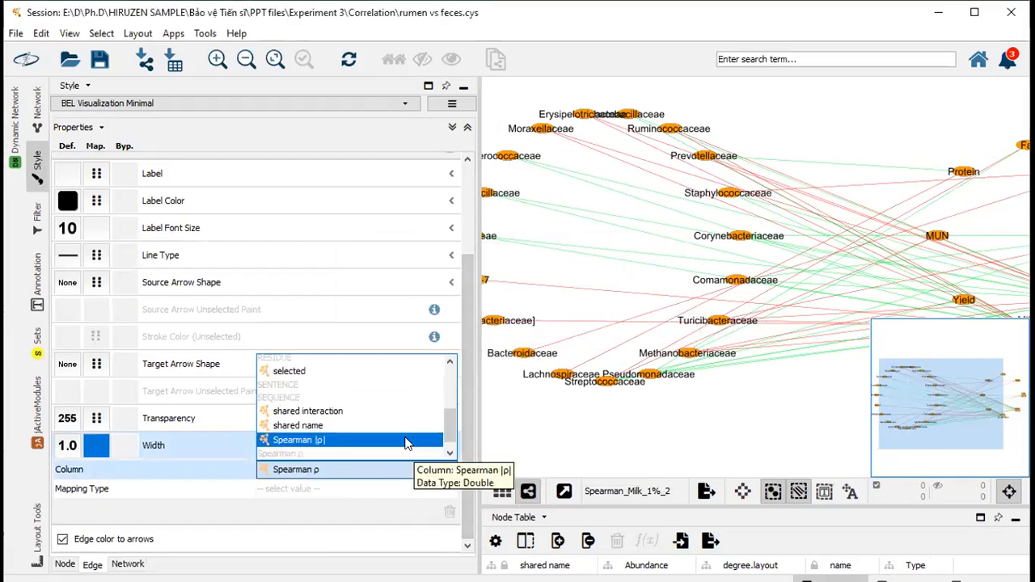
click(406, 440)
click(384, 495)
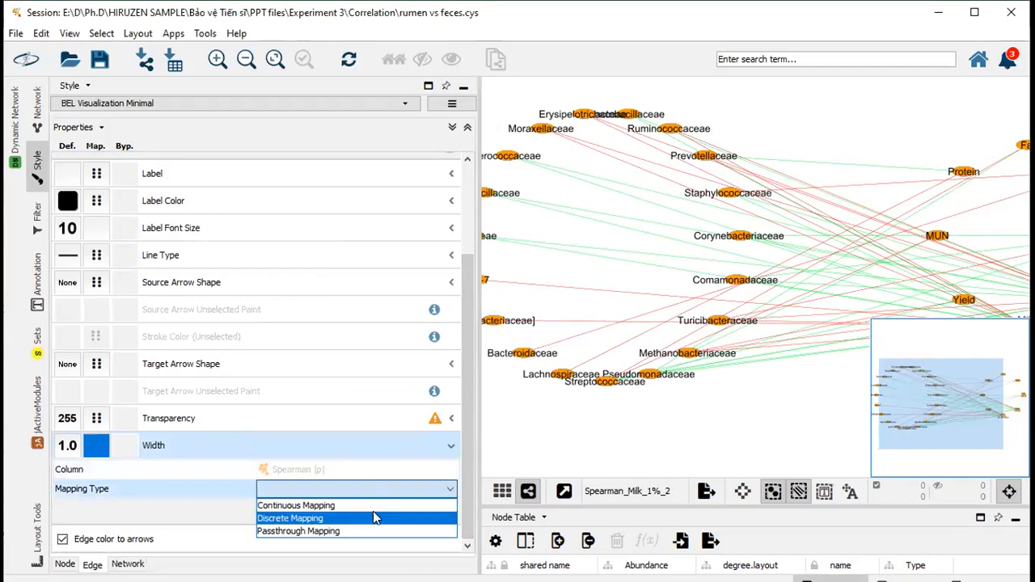
click(378, 506)
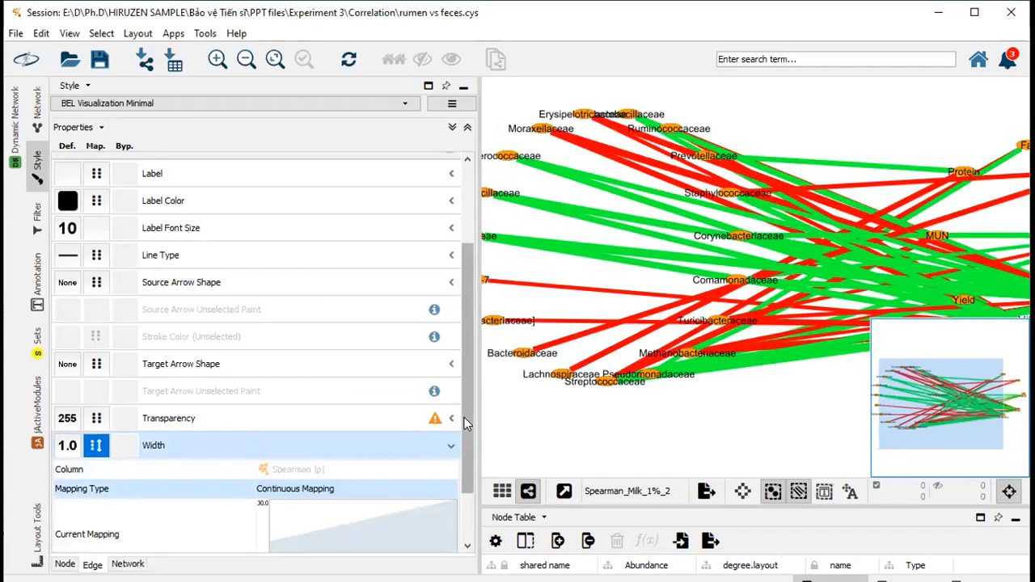
- Edit the continuous edge width mapping to run from width 1 at the minimum Spearman |ρ| handle to 7 at the maximum handle
drag(464, 418, 465, 459)
click(381, 473)
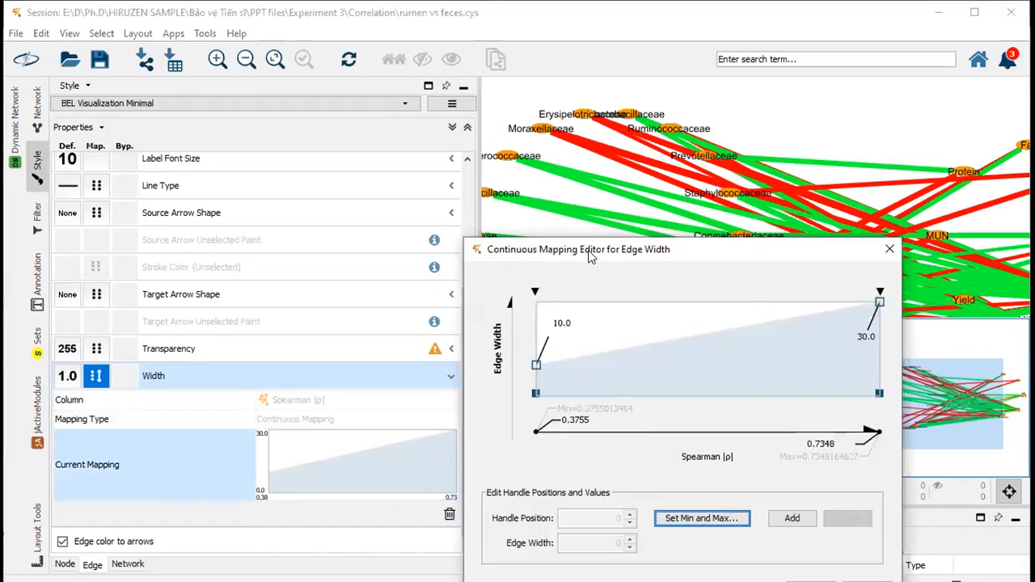
drag(591, 255, 559, 211)
click(503, 247)
double_click(569, 502)
text(1)
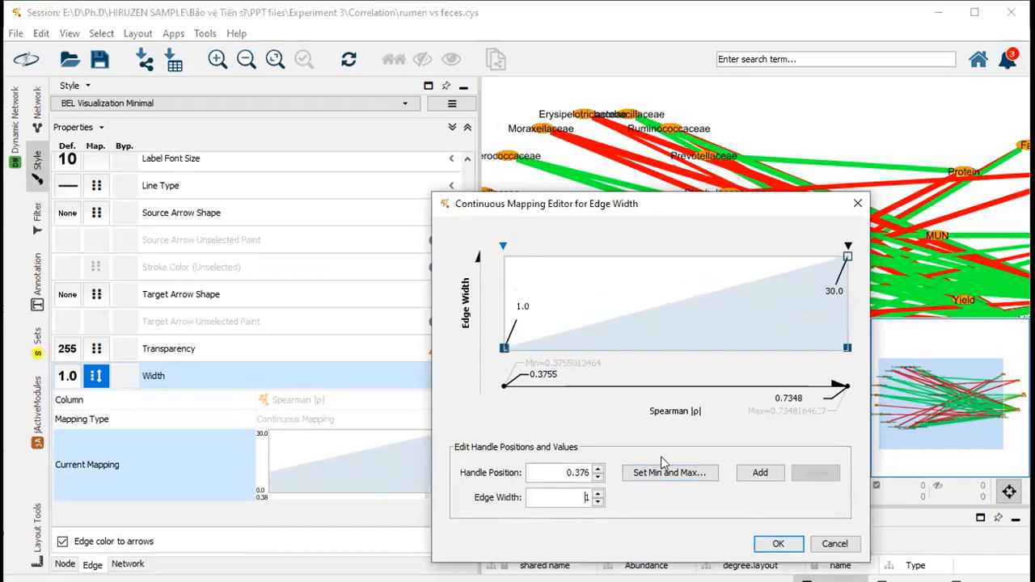
click(847, 247)
double_click(590, 494)
text(7)
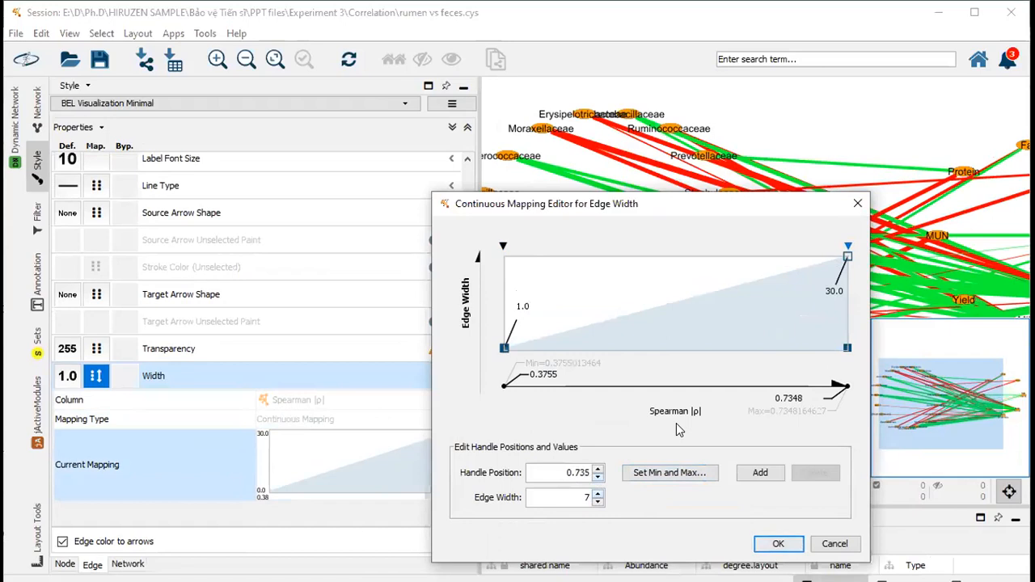
key(Return)
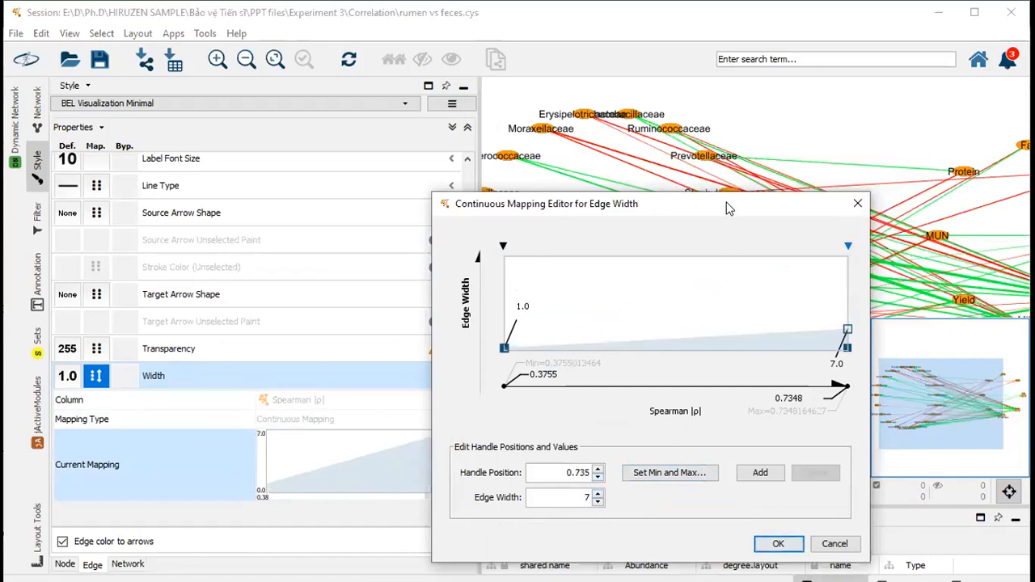
drag(728, 208, 381, 122)
click(425, 460)
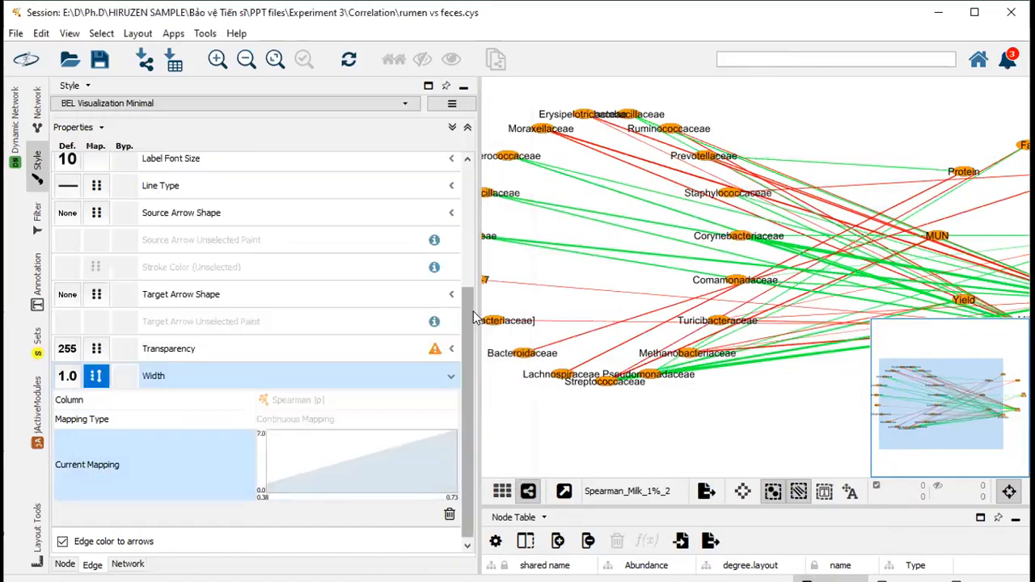
- Map the node Height property to the Abundance column with Continuous Mapping
drag(477, 314, 280, 319)
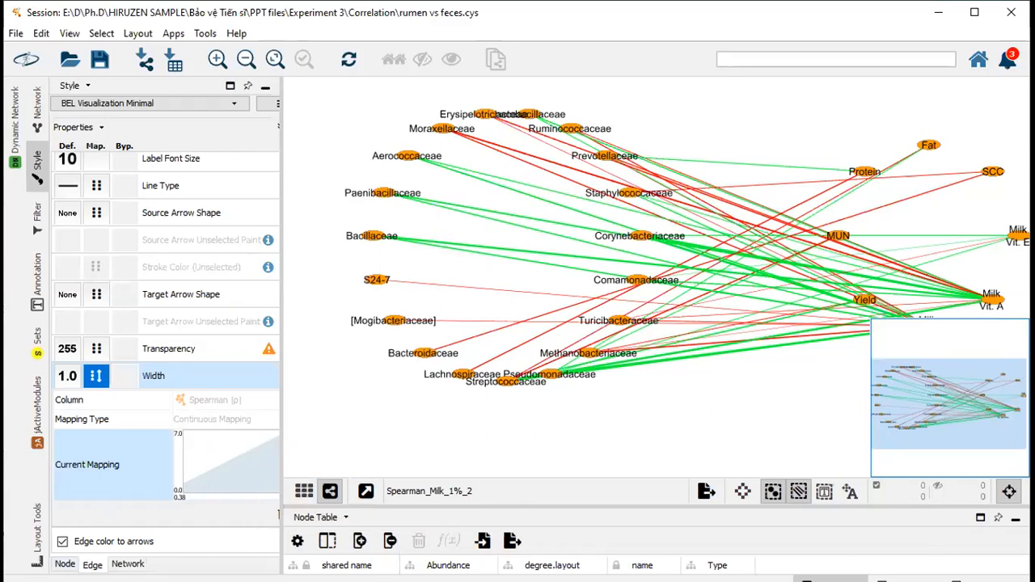
click(65, 564)
drag(279, 232, 310, 233)
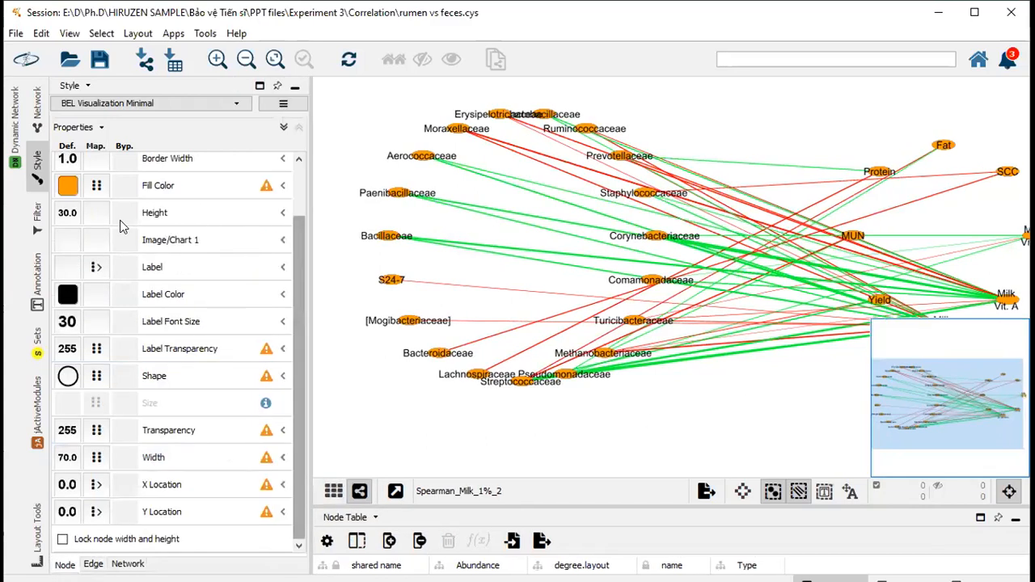
click(283, 215)
click(238, 237)
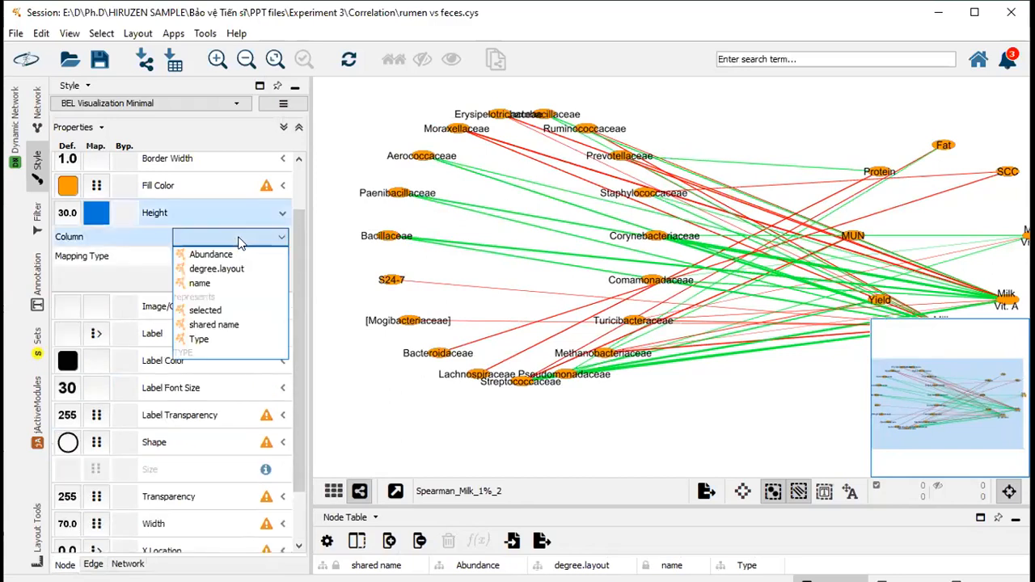
click(231, 255)
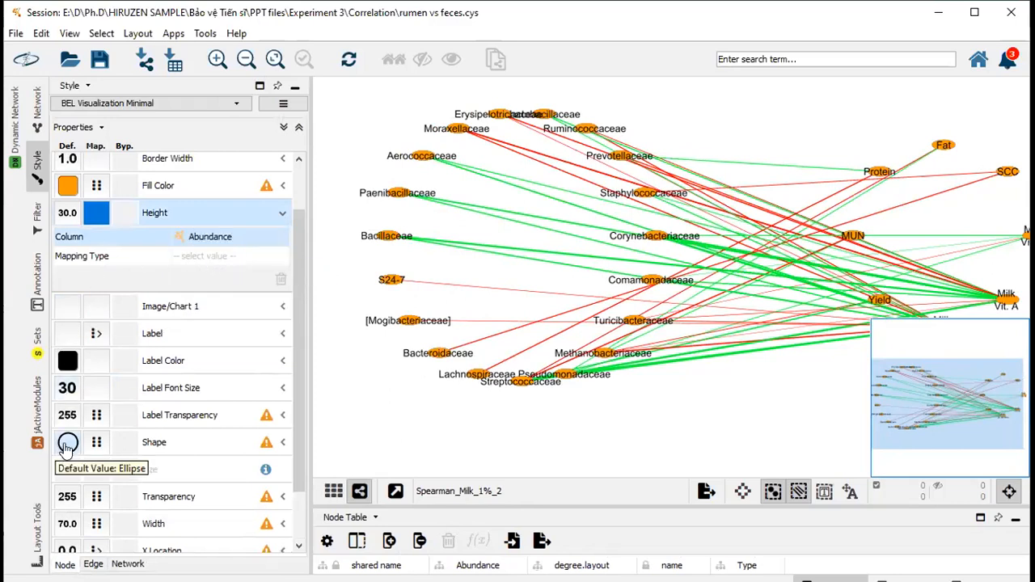
click(246, 256)
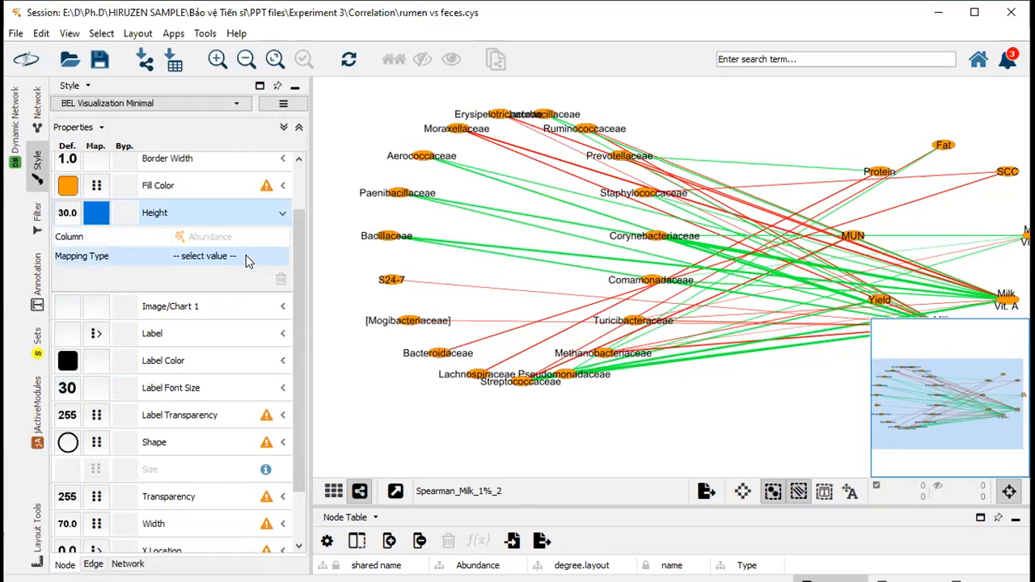
click(246, 255)
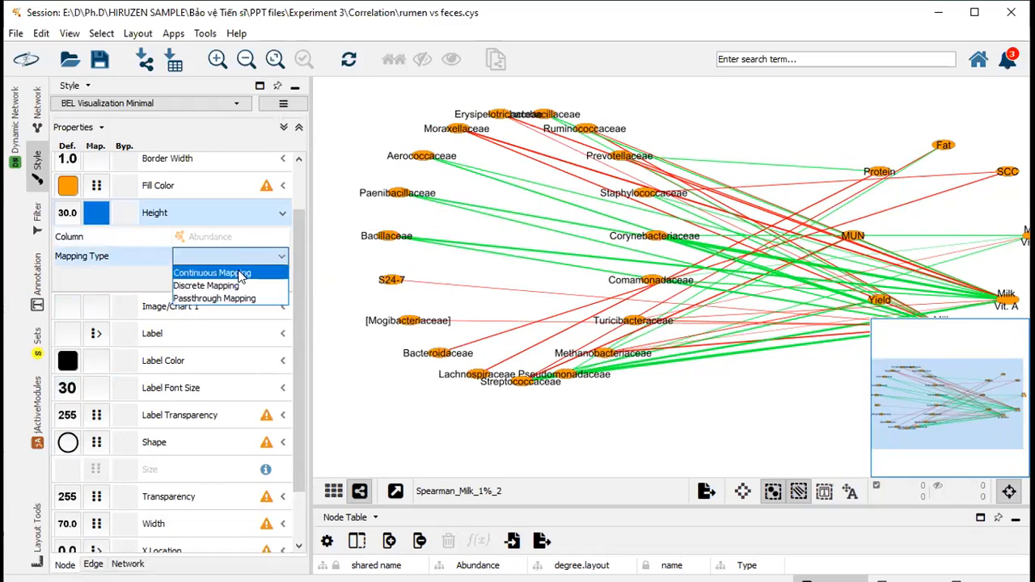
click(241, 277)
- Remove the existing mapping from the node Width property
drag(297, 255, 292, 397)
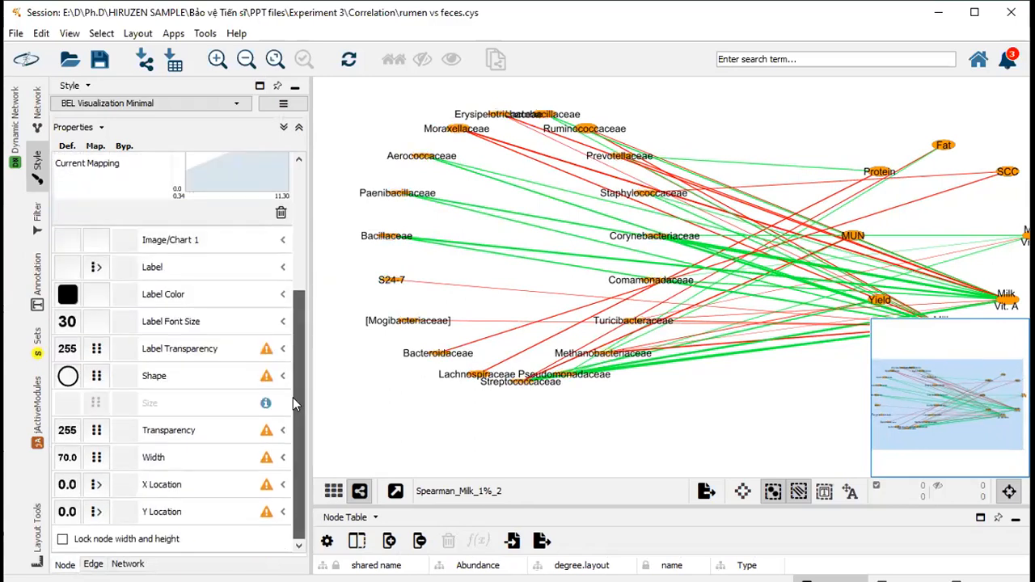
click(283, 461)
drag(297, 333, 307, 519)
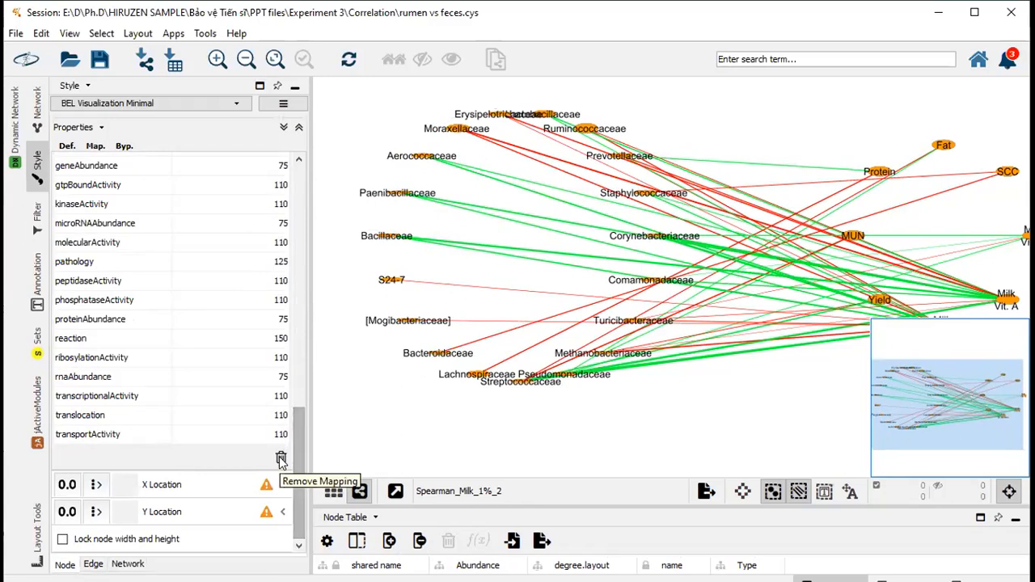
click(281, 456)
- Map the node Width property to the Abundance column with Continuous Mapping
click(232, 416)
click(230, 427)
click(227, 437)
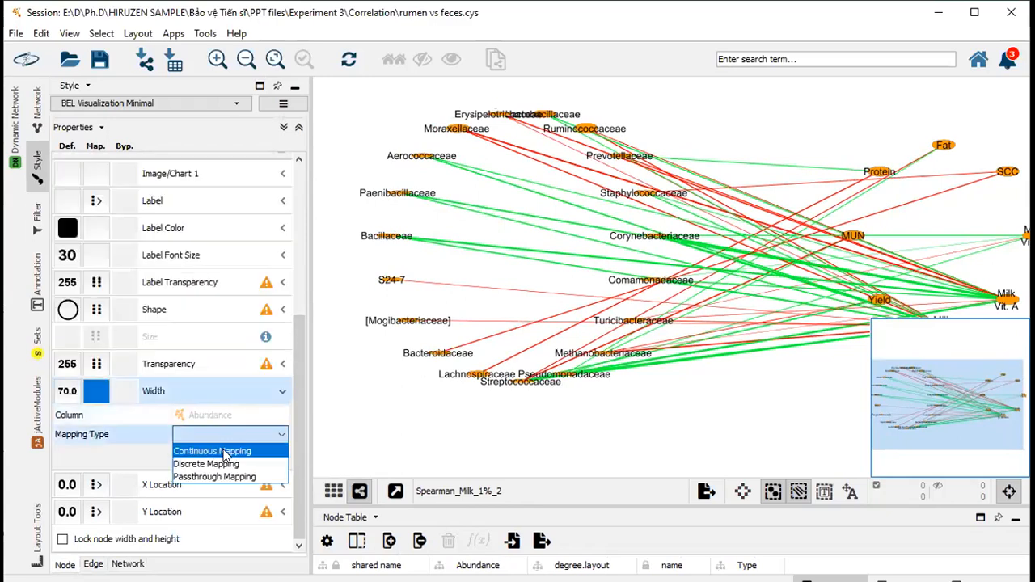
click(217, 450)
- Set the node width to 30 at the minimum Abundance handle of the continuous Width mapping
drag(297, 394, 310, 351)
drag(299, 417, 258, 470)
click(258, 469)
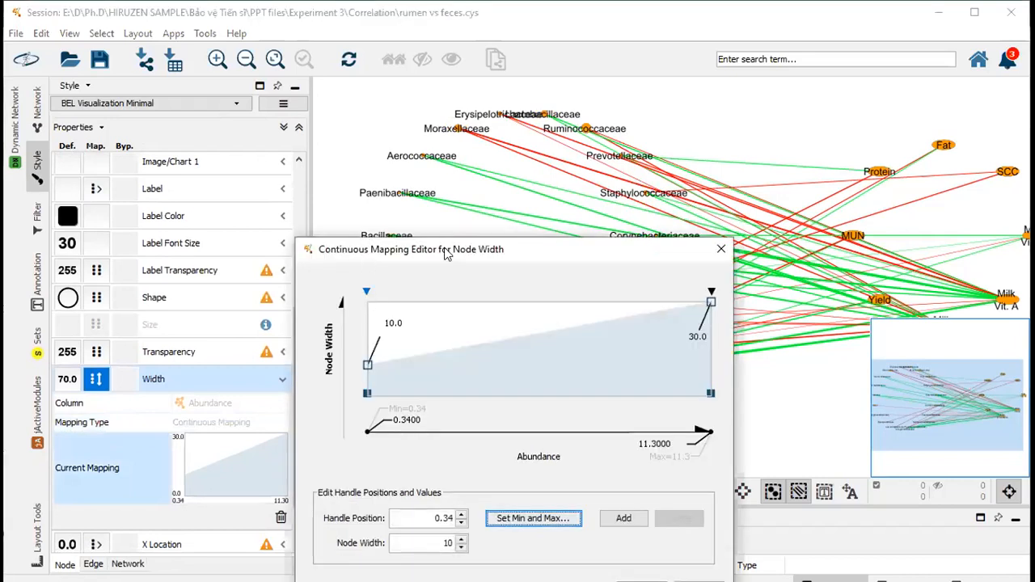
double_click(434, 490)
text(30)
key(Return)
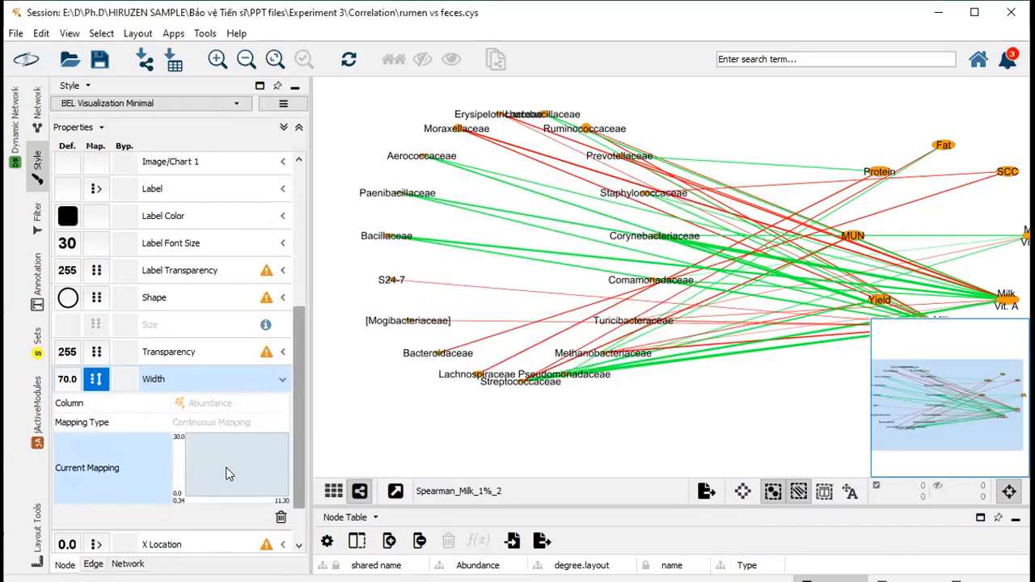
- Set the node width to 80 at the maximum Abundance handle of the continuous Width mapping
click(224, 471)
click(709, 300)
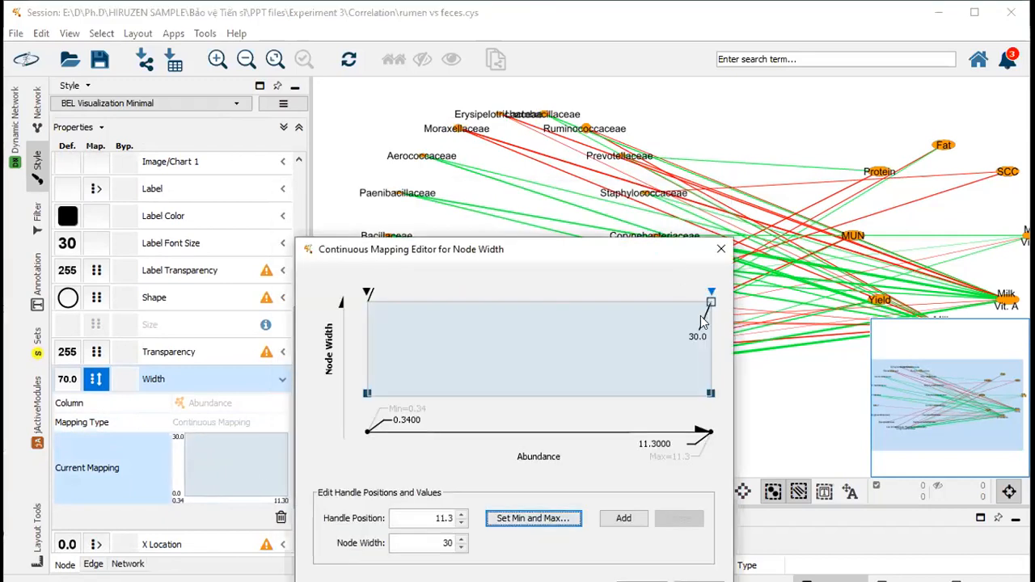
double_click(446, 543)
text(80)
drag(570, 252, 542, 152)
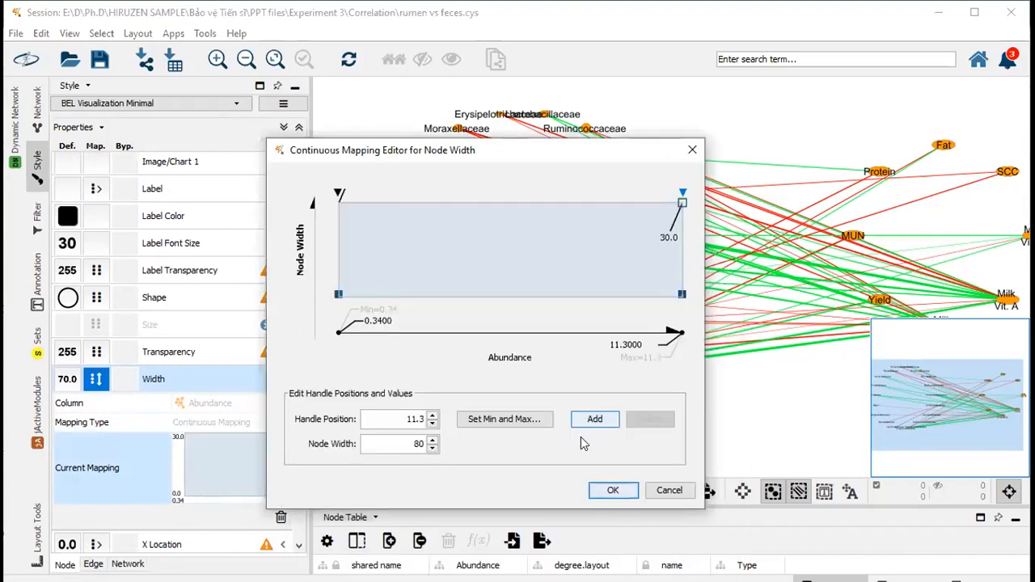
click(602, 494)
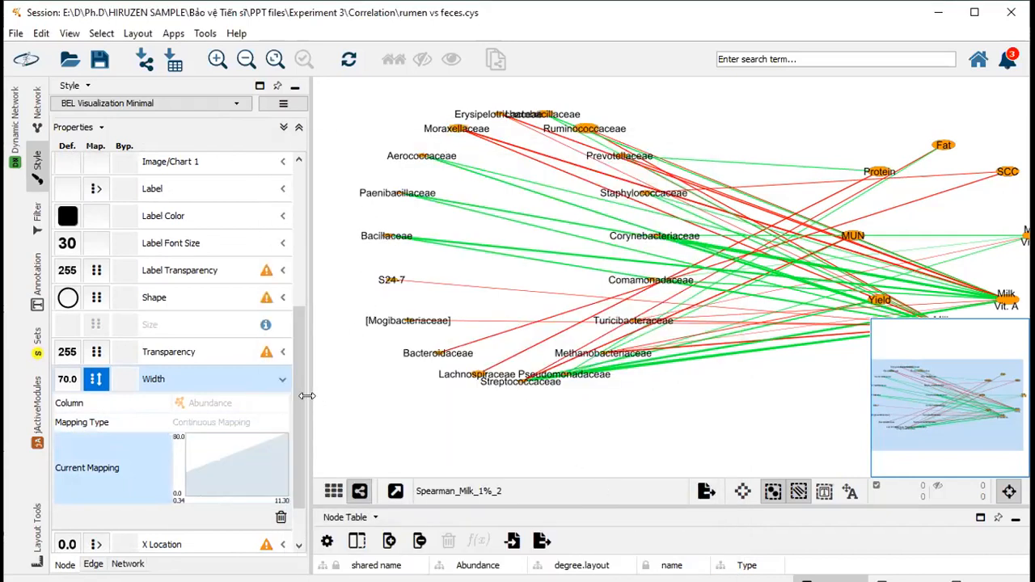
- Set the node height to 30 at the minimum Abundance handle of the continuous Height mapping
drag(297, 398, 297, 261)
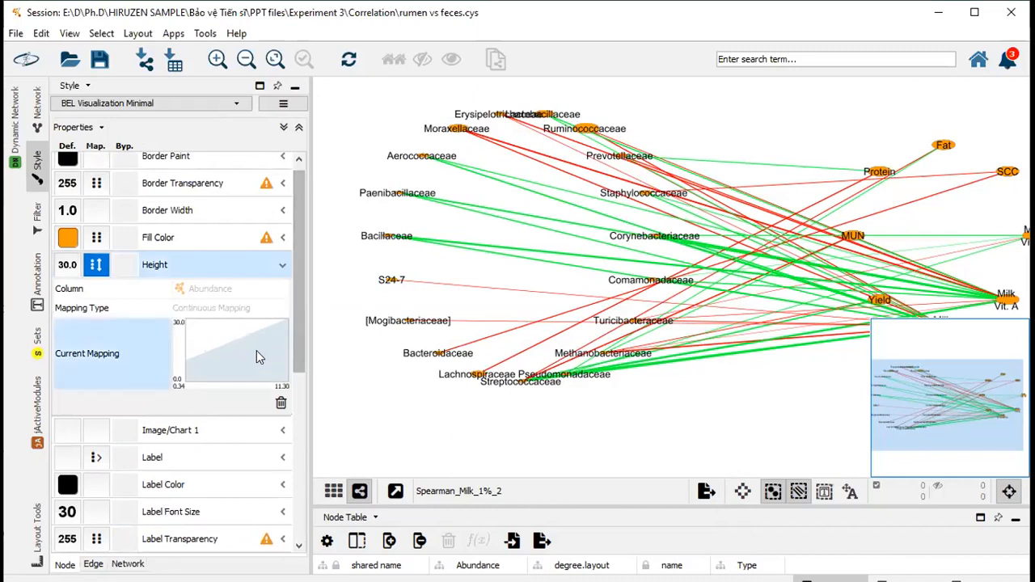
click(259, 356)
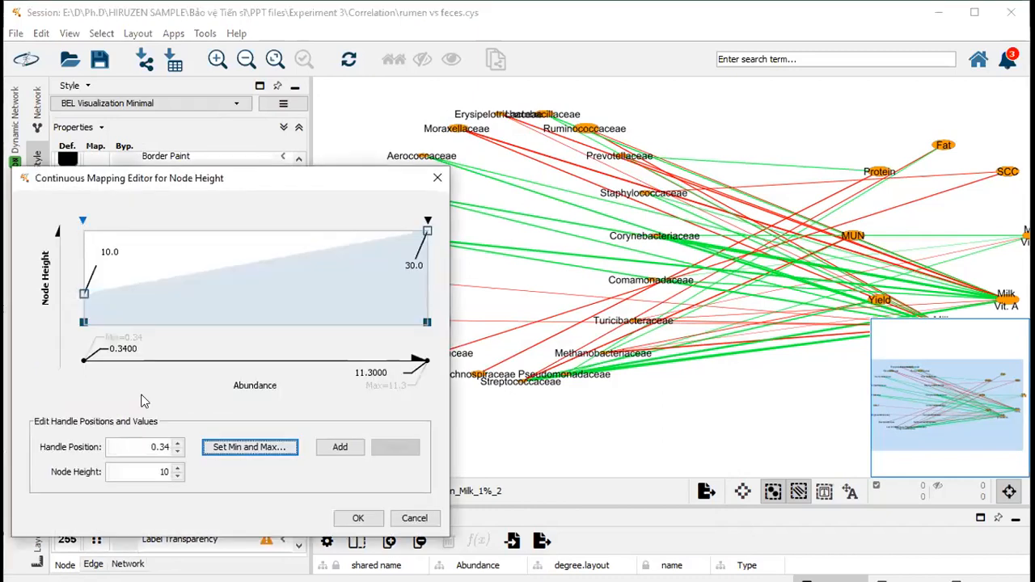
double_click(163, 472)
text(30)
click(358, 518)
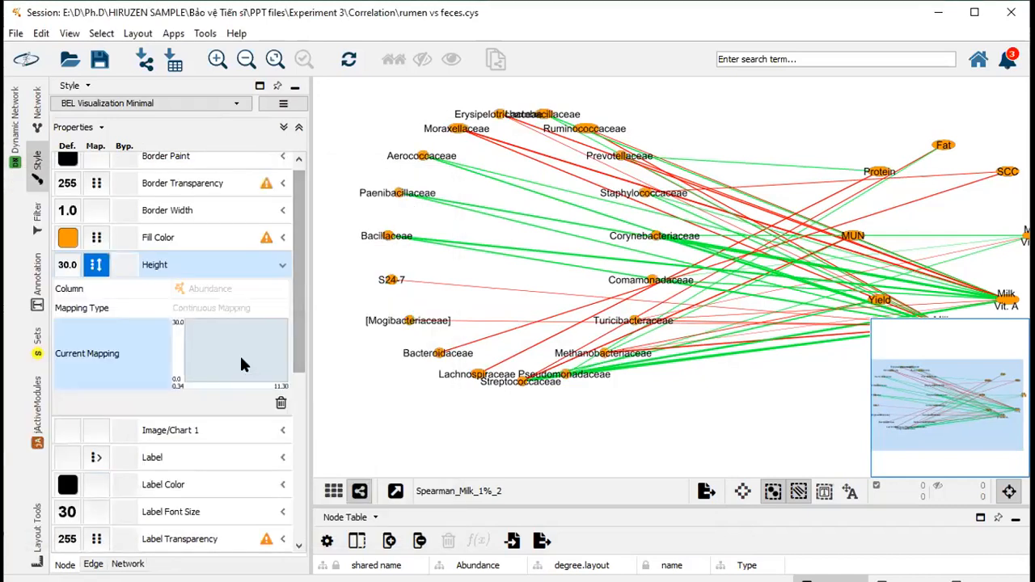
- Set the node height to 80 at the upper Abundance handle of the Height mapping and collapse the Height property
click(240, 364)
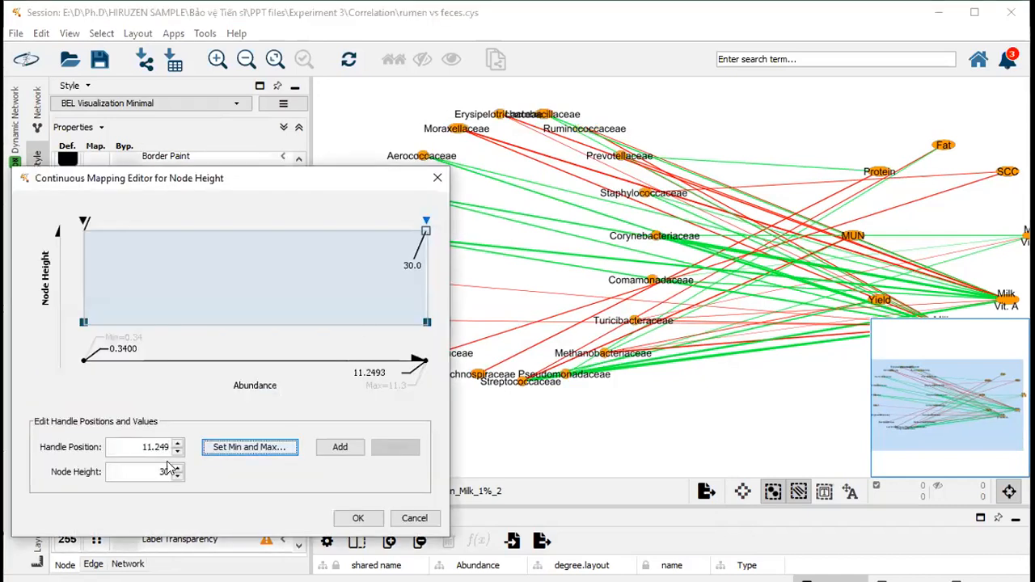
double_click(164, 472)
text(80)
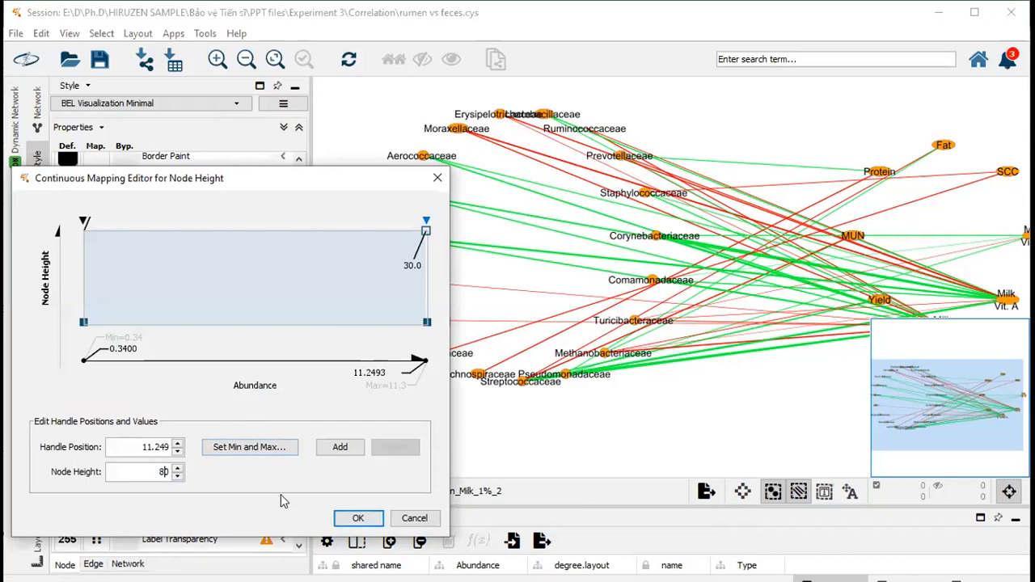
click(356, 518)
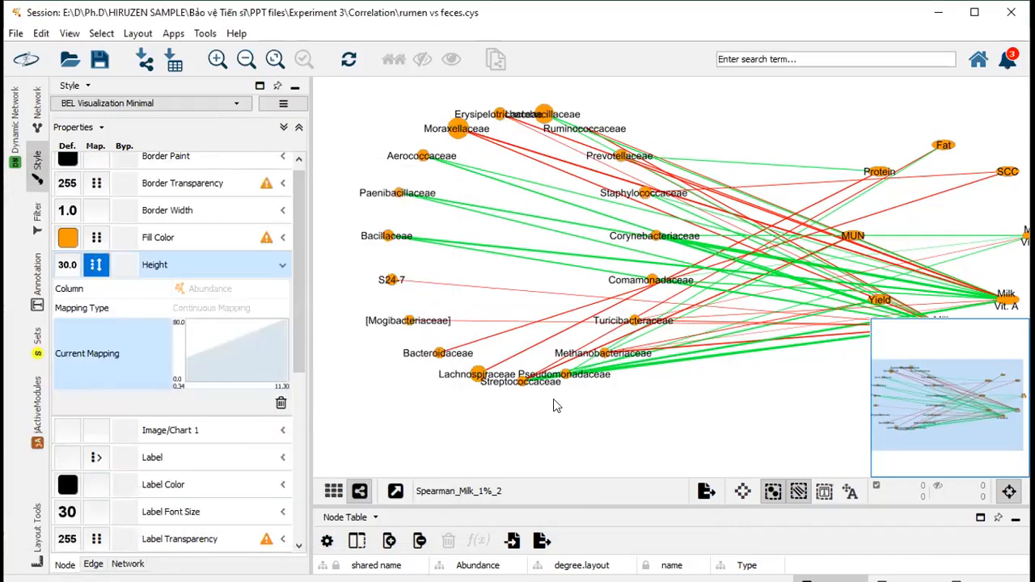
click(282, 265)
drag(445, 400, 369, 405)
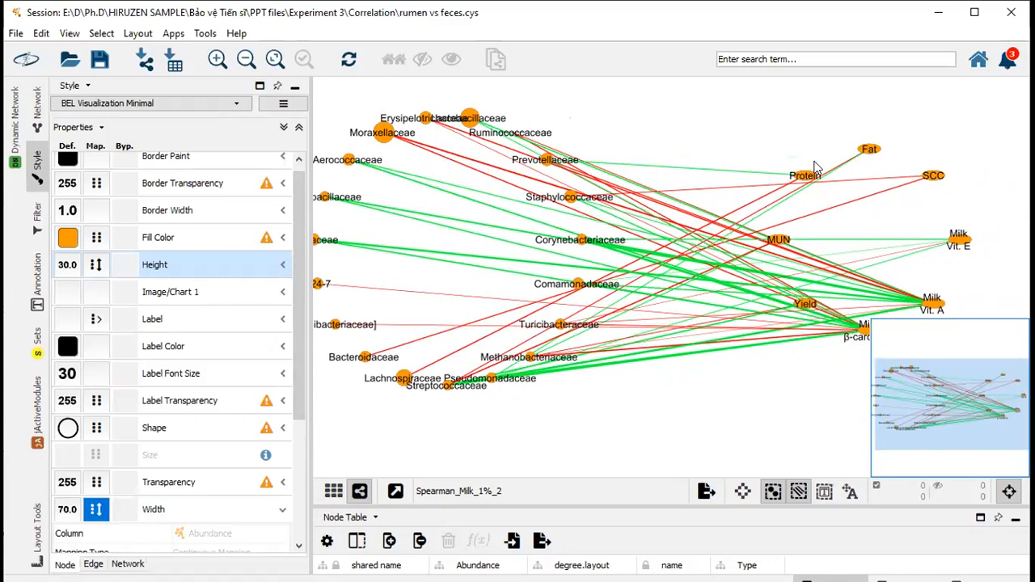
drag(836, 139, 800, 144)
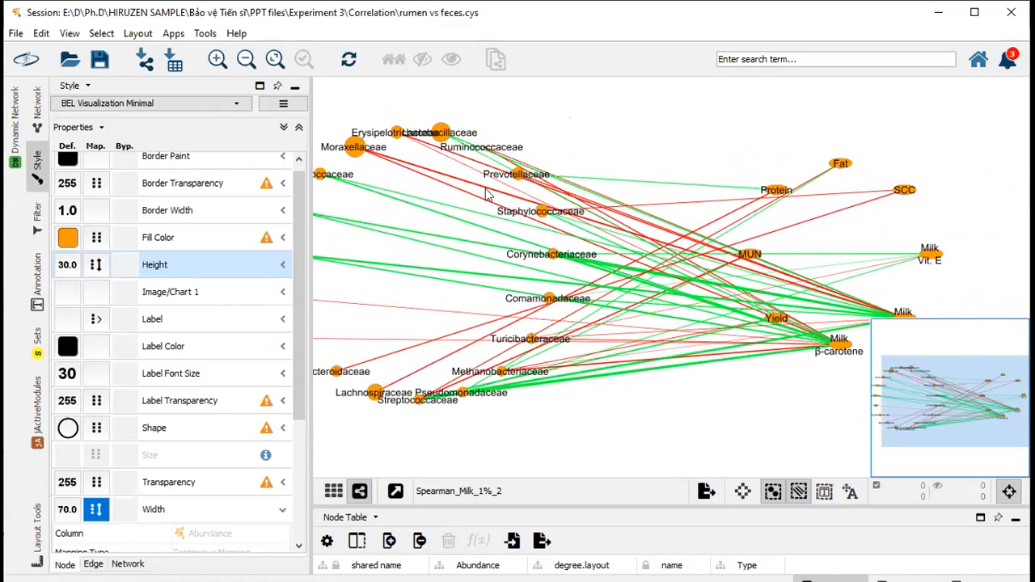
drag(665, 122, 738, 108)
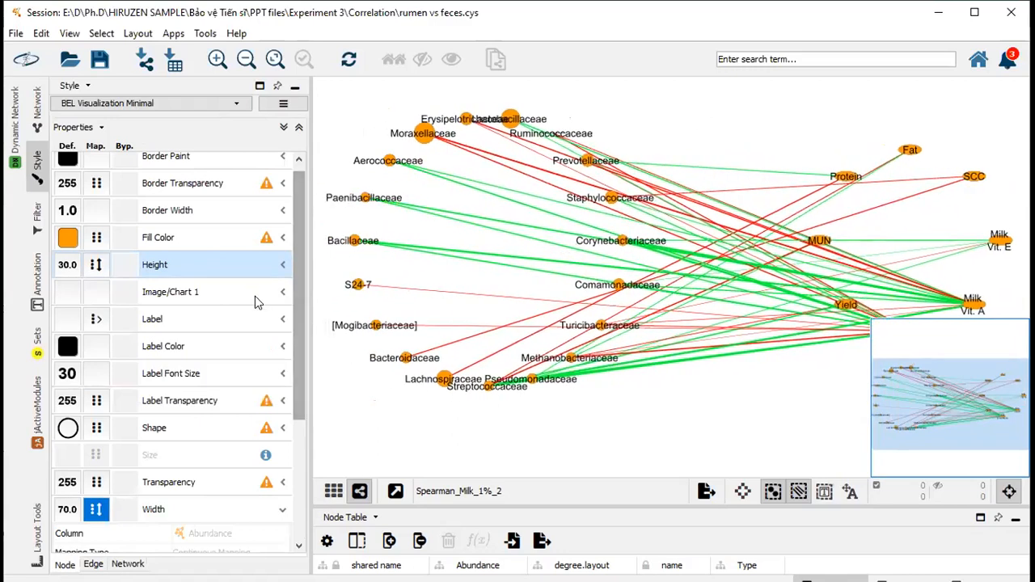
- Remove the existing discrete mapping from the node Shape property
drag(294, 362, 291, 411)
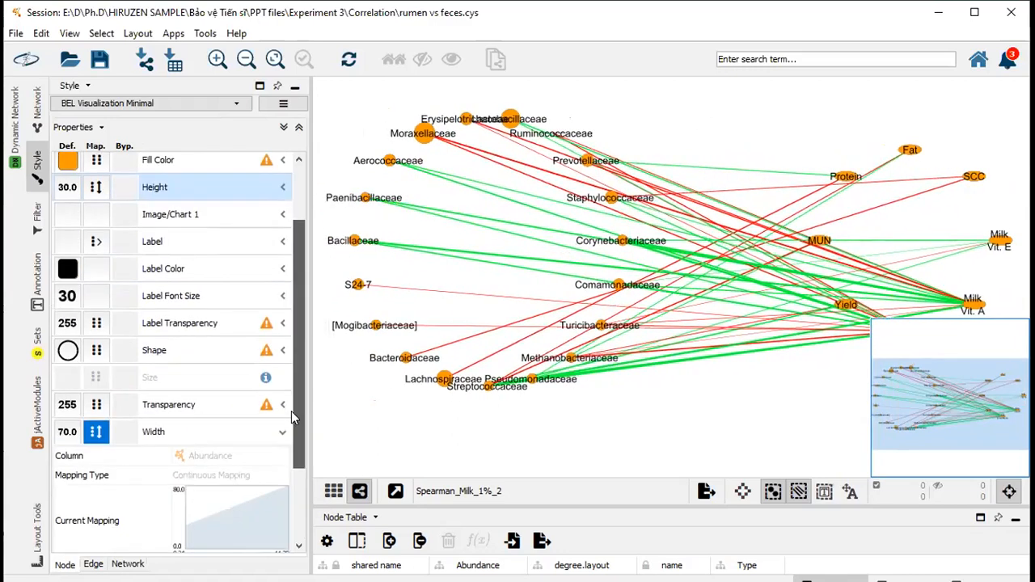
click(283, 350)
drag(296, 356, 291, 501)
click(281, 306)
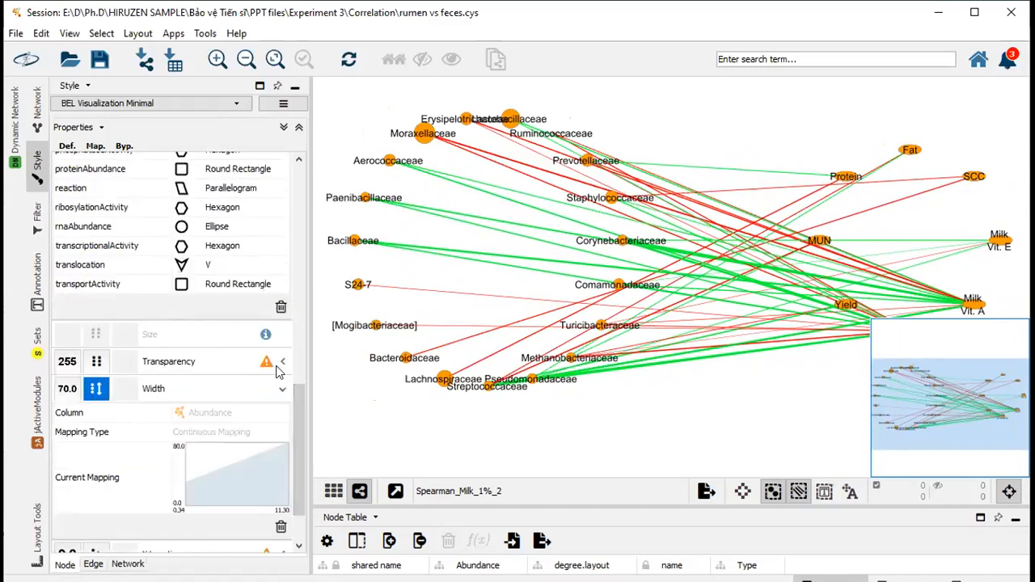
- Map the node Shape property to the Type column with Discrete Mapping
drag(301, 444, 304, 385)
click(257, 295)
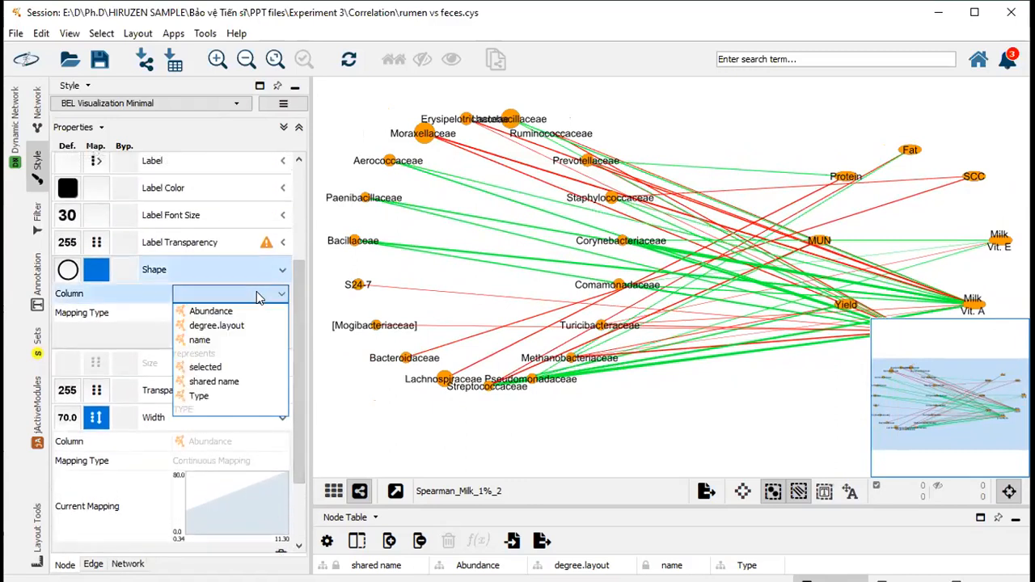
click(200, 395)
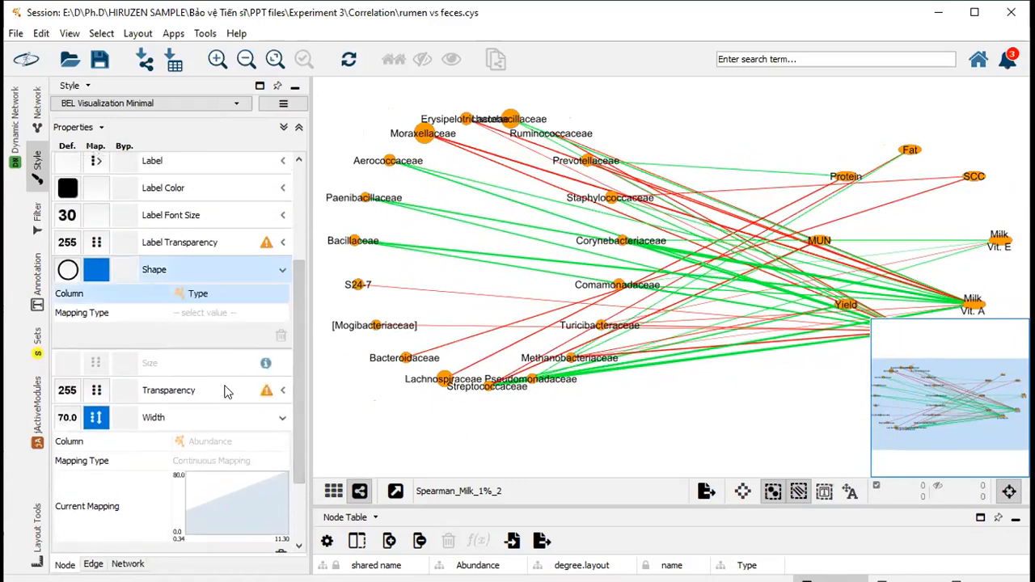
click(226, 317)
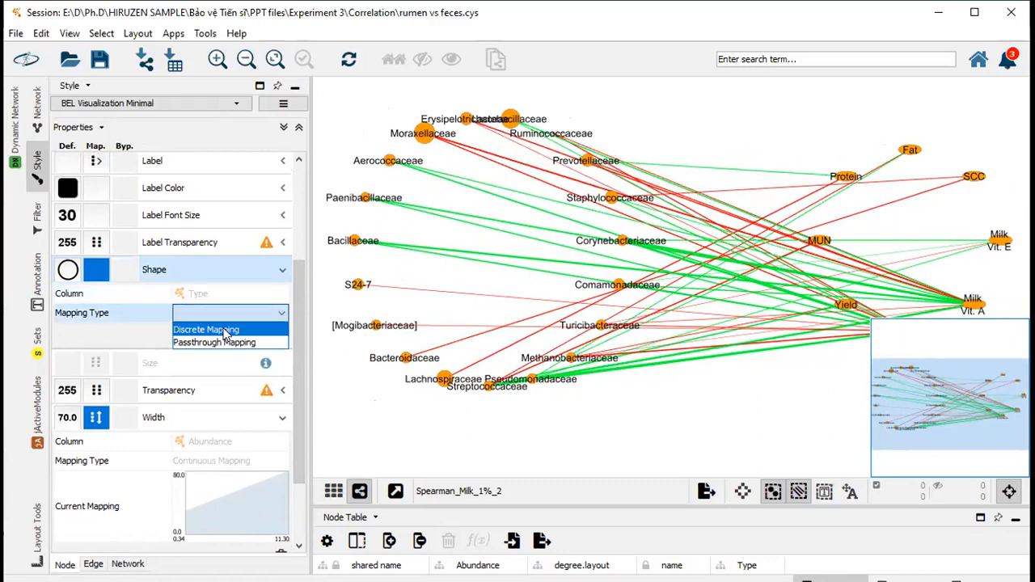
click(226, 332)
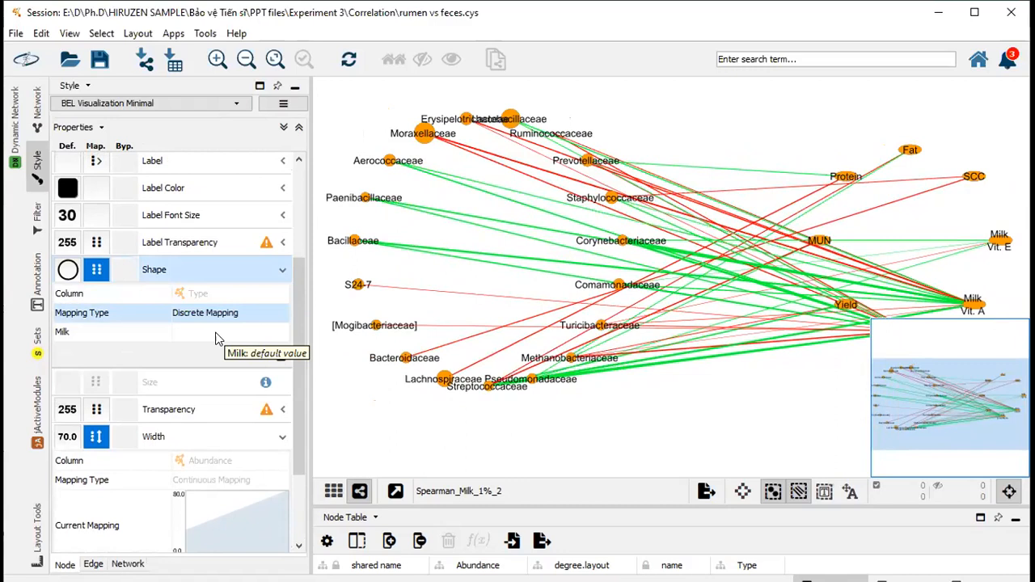
- Assign the Rectangle shape to nodes of type Milk in the Shape mapping
click(216, 339)
click(216, 339)
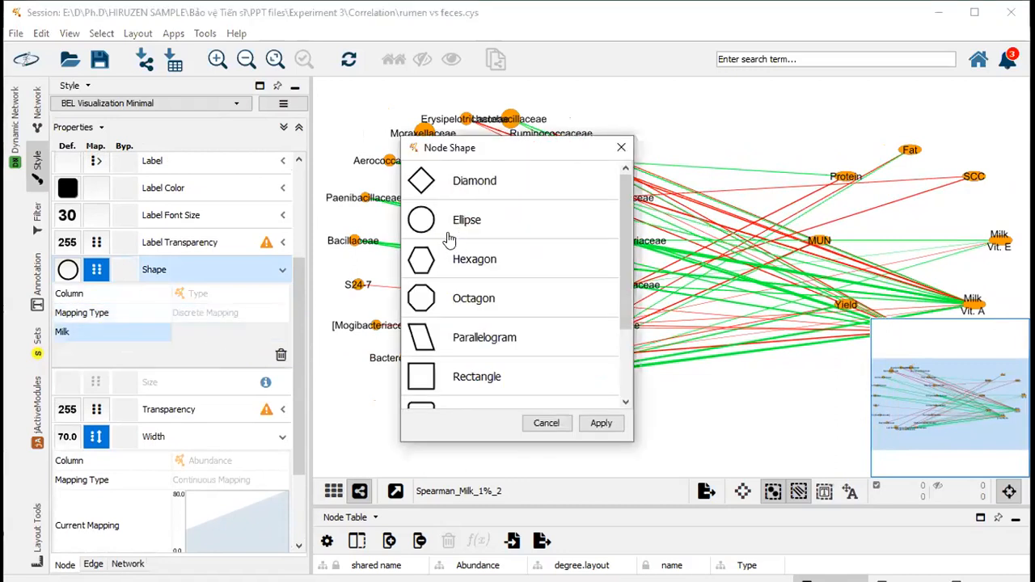
click(473, 378)
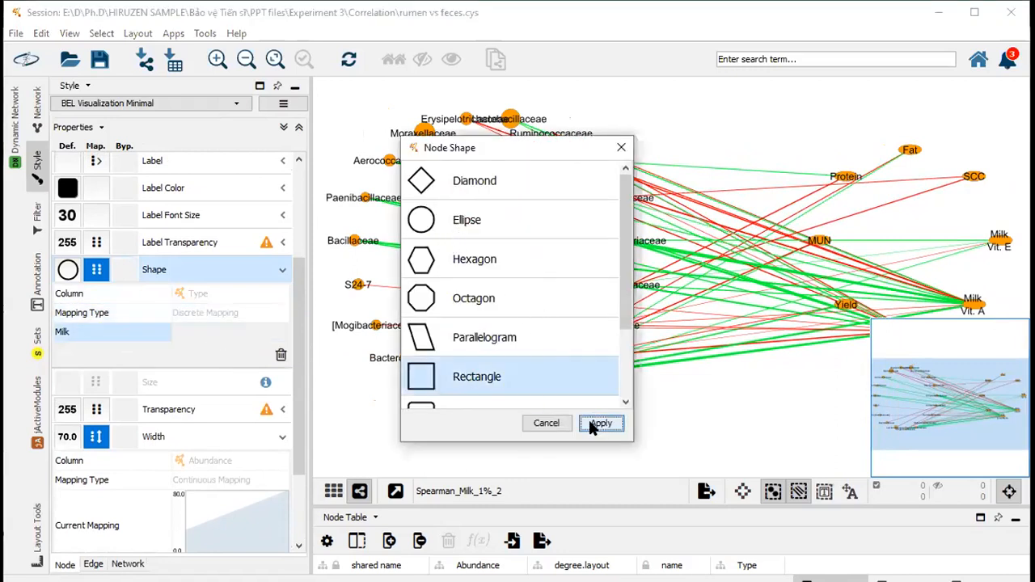
click(598, 424)
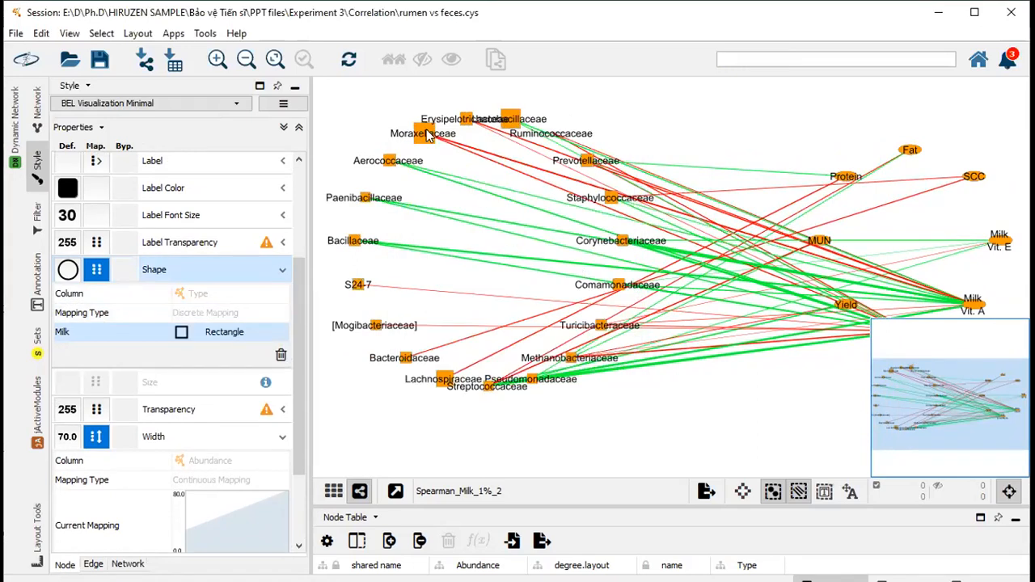
drag(709, 415, 585, 423)
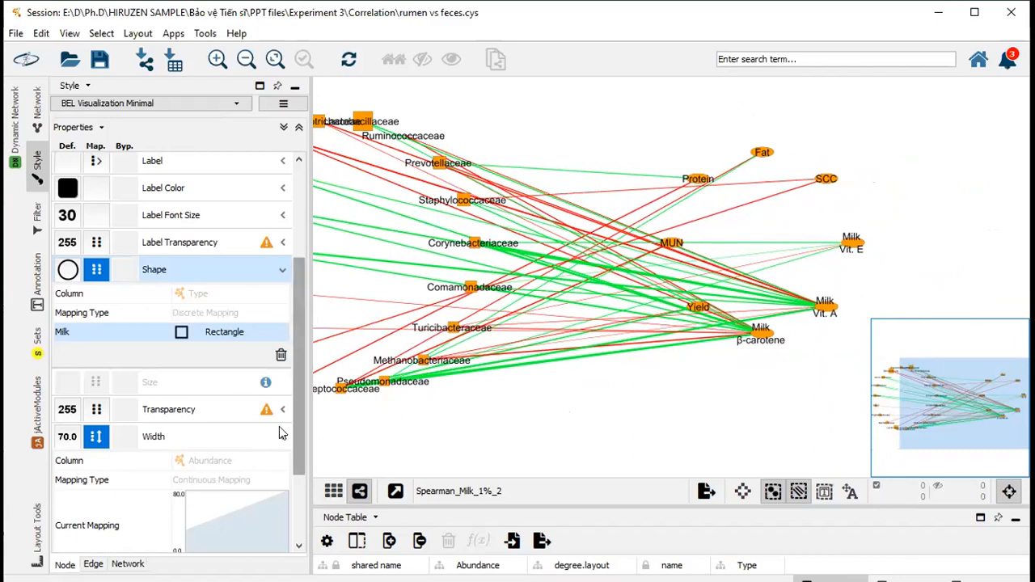
scroll(294, 423, down, 1)
scroll(283, 431, up, 10)
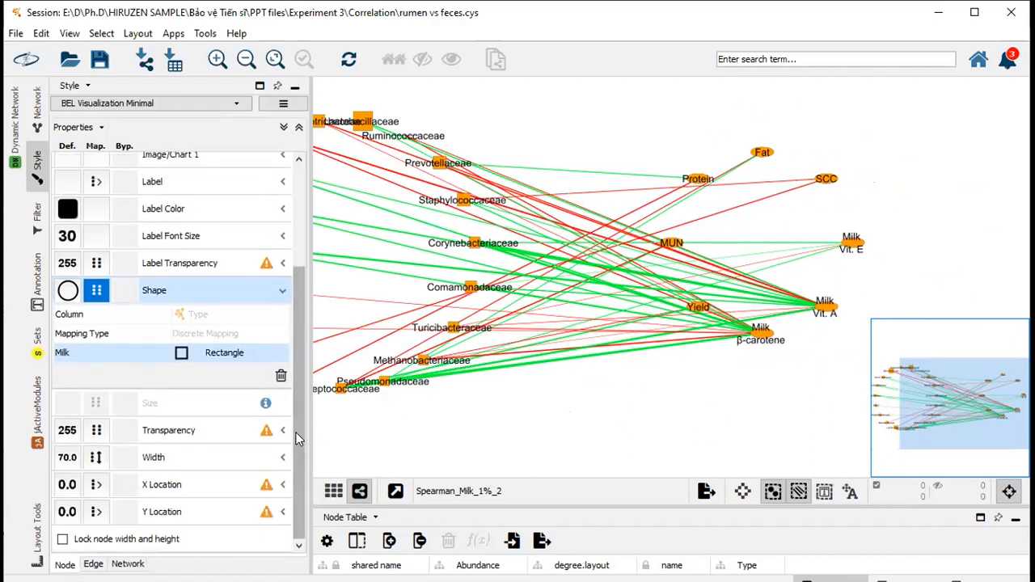
scroll(305, 356, up, 3)
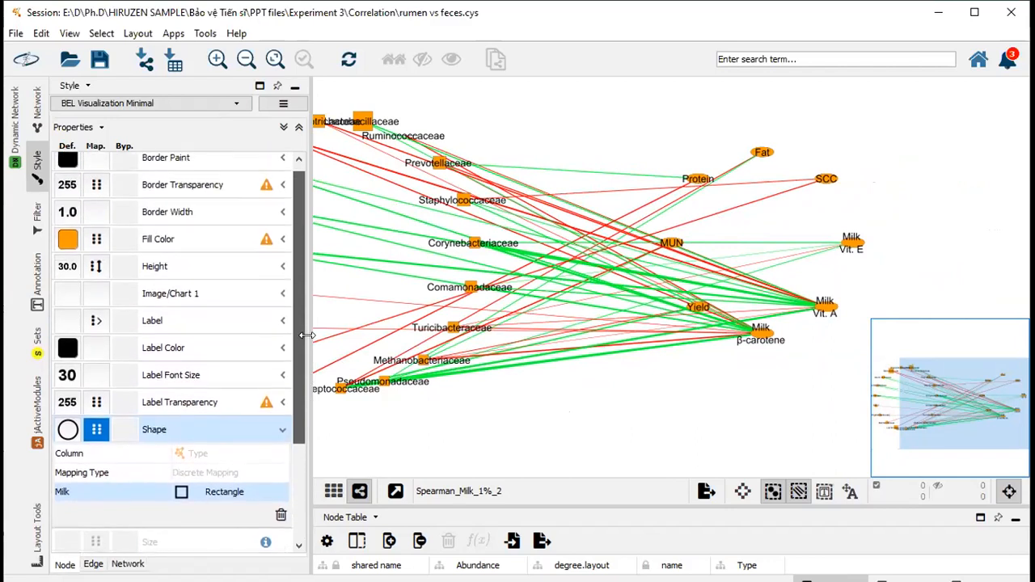
- Remove the existing node Fill Color mapping and map Fill Color to the Type column with Discrete Mapping
click(284, 247)
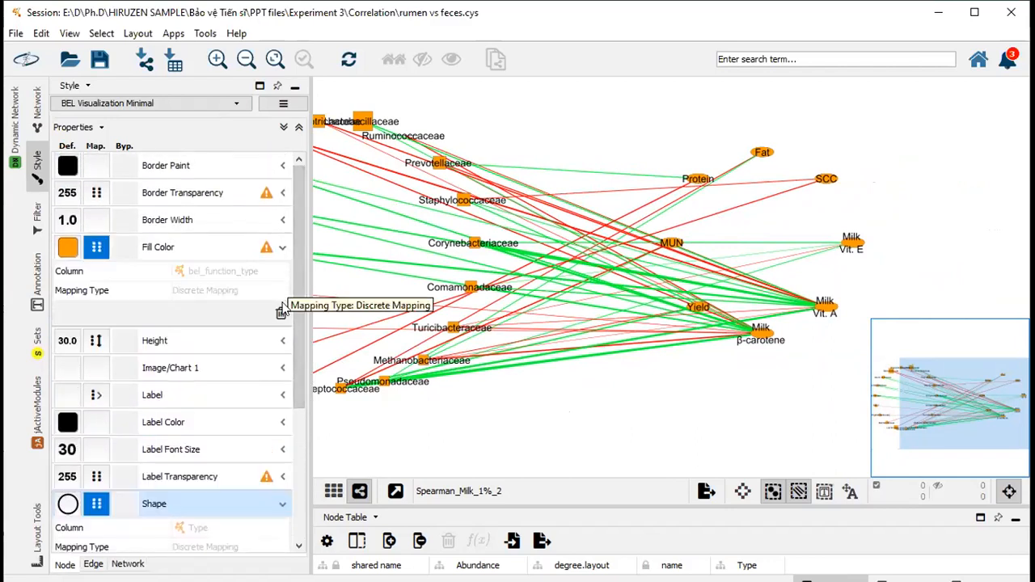
click(281, 313)
click(255, 273)
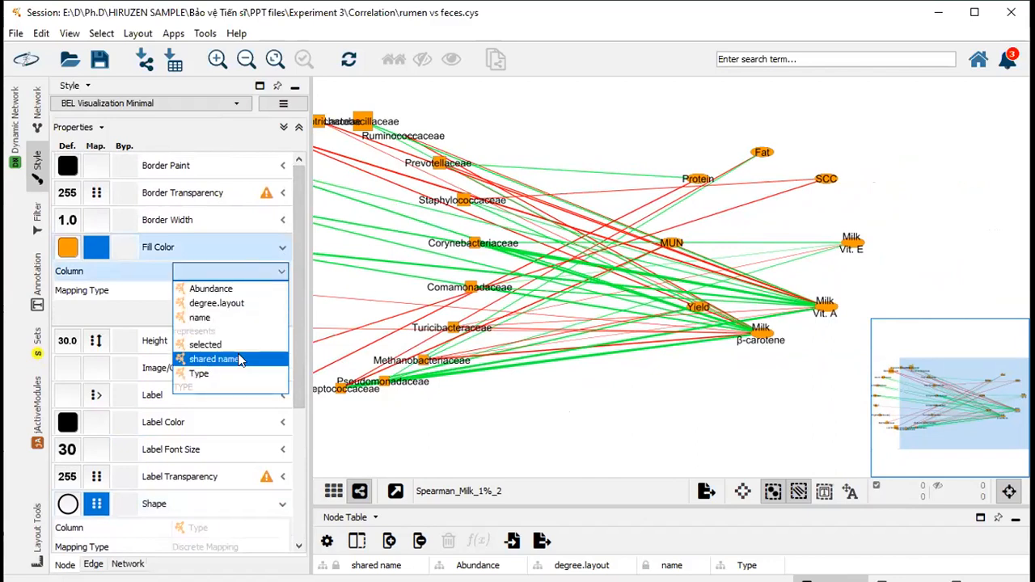
click(231, 372)
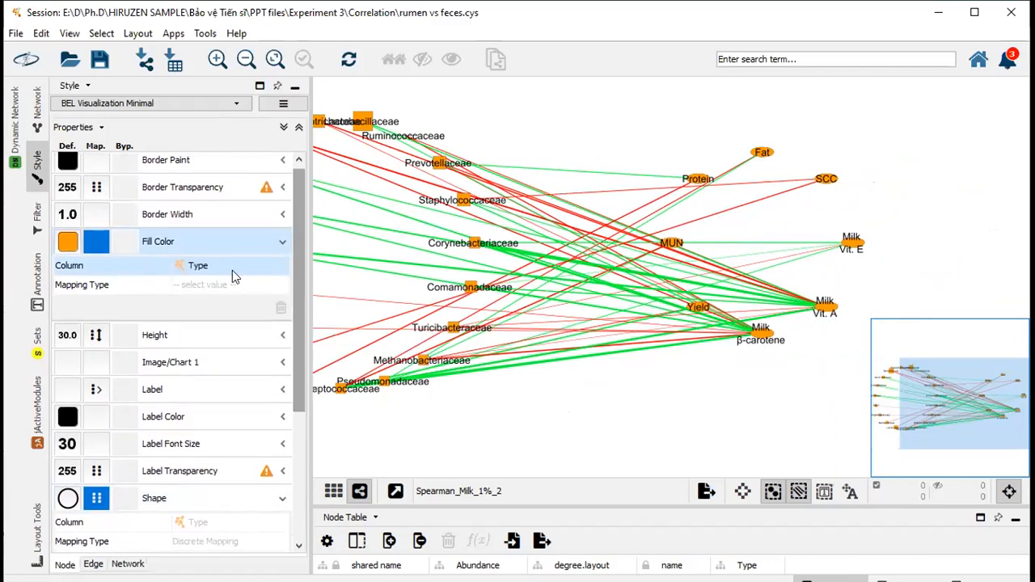
click(231, 288)
click(229, 302)
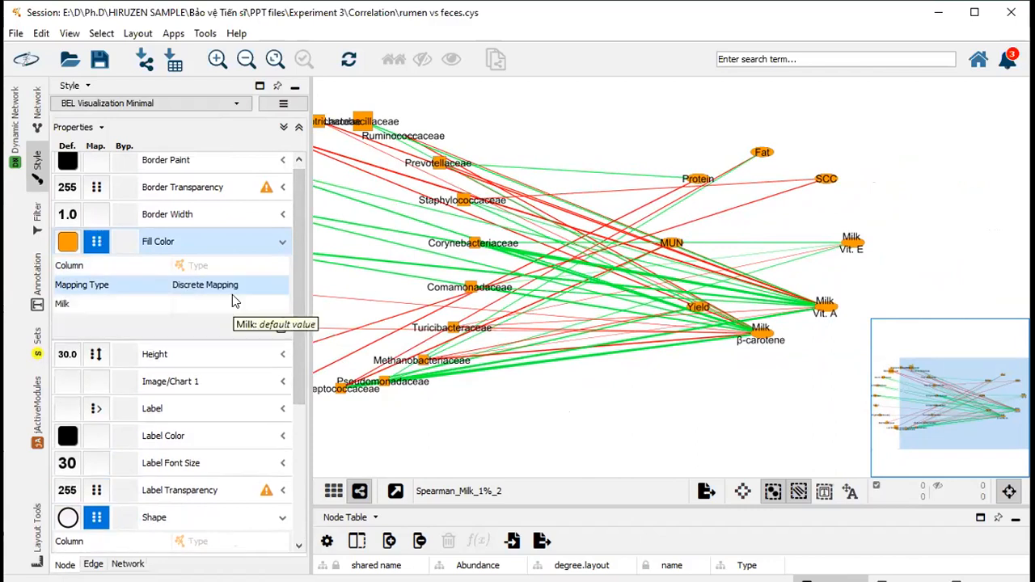
- Assign magenta (204, 0, 204) to nodes of type Milk in the Fill Color mapping
click(229, 305)
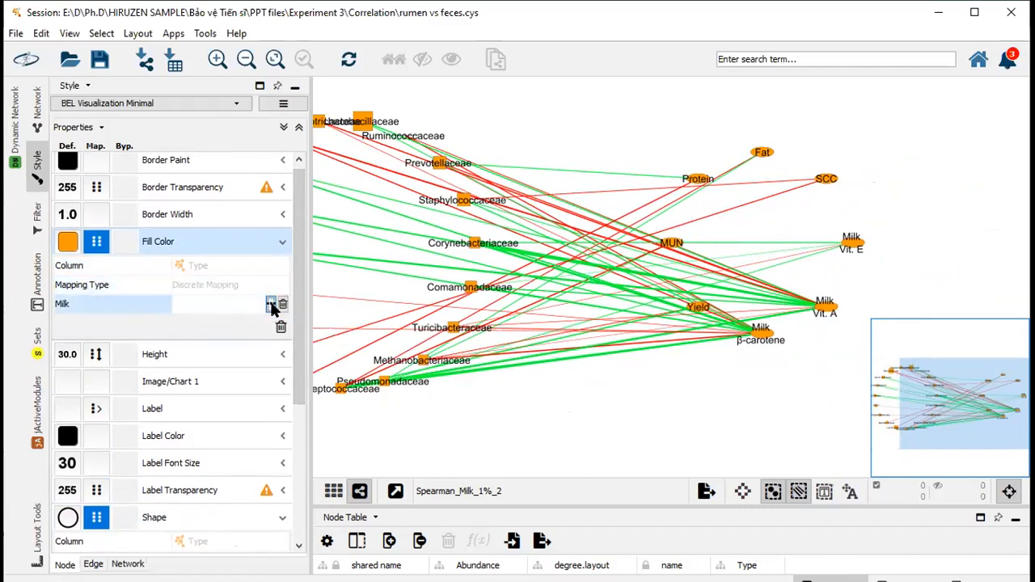
click(271, 306)
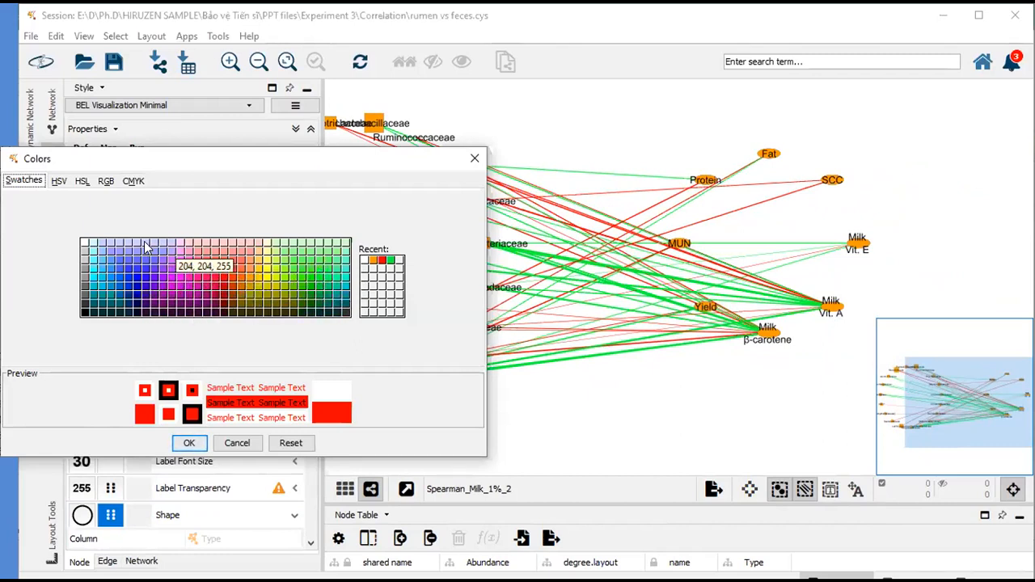
click(120, 269)
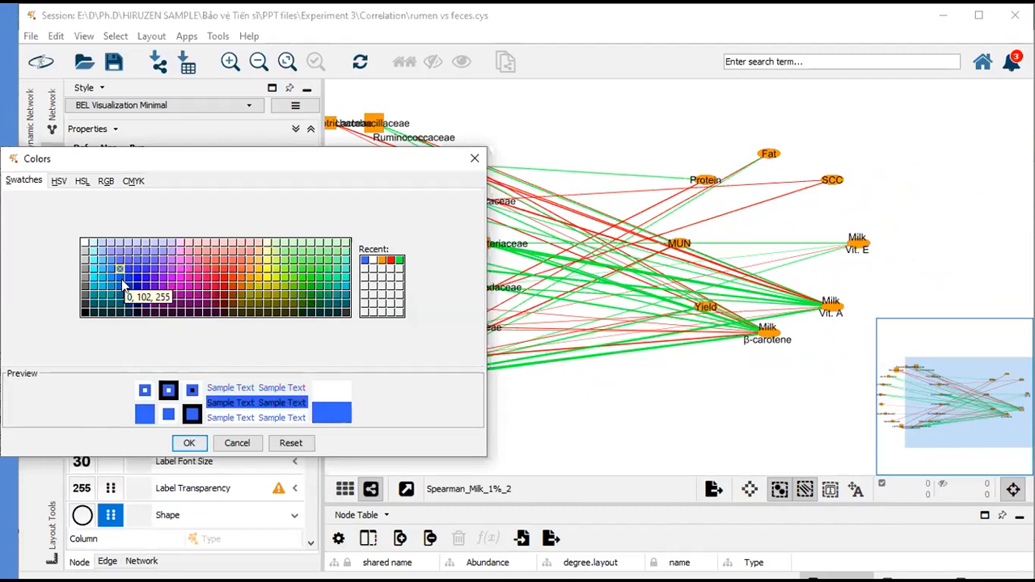
click(172, 289)
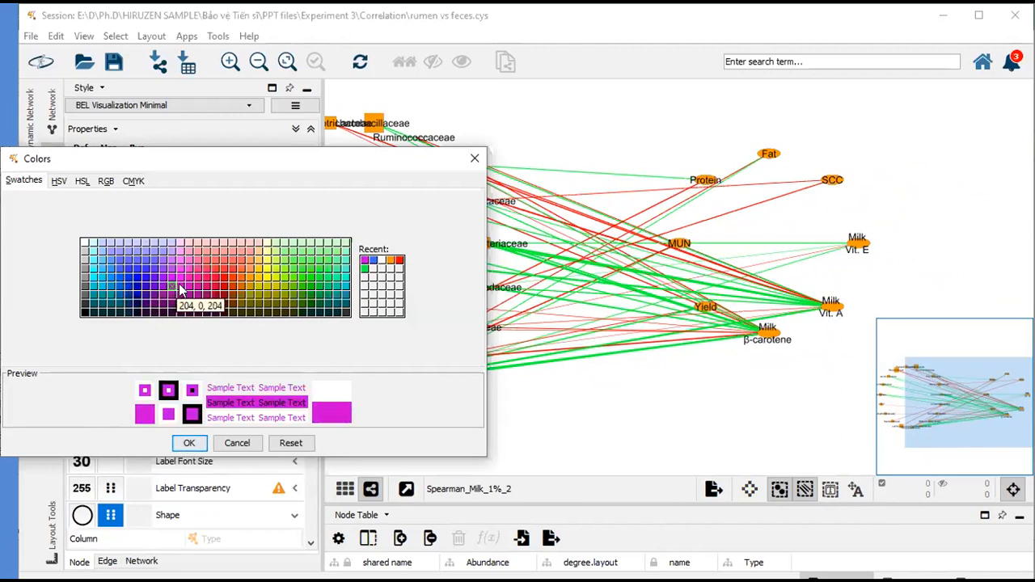
click(181, 291)
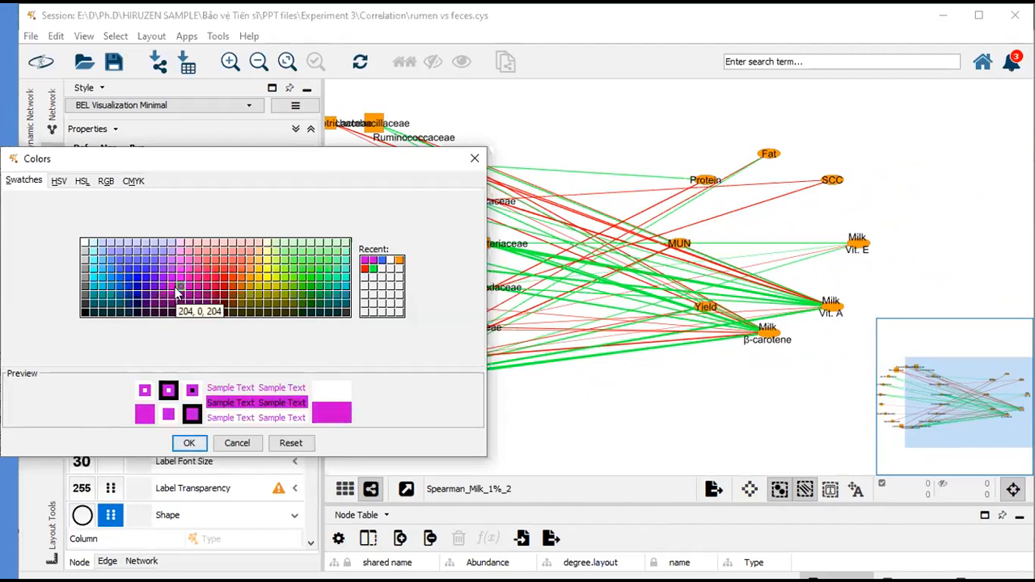
click(189, 444)
drag(532, 447, 709, 434)
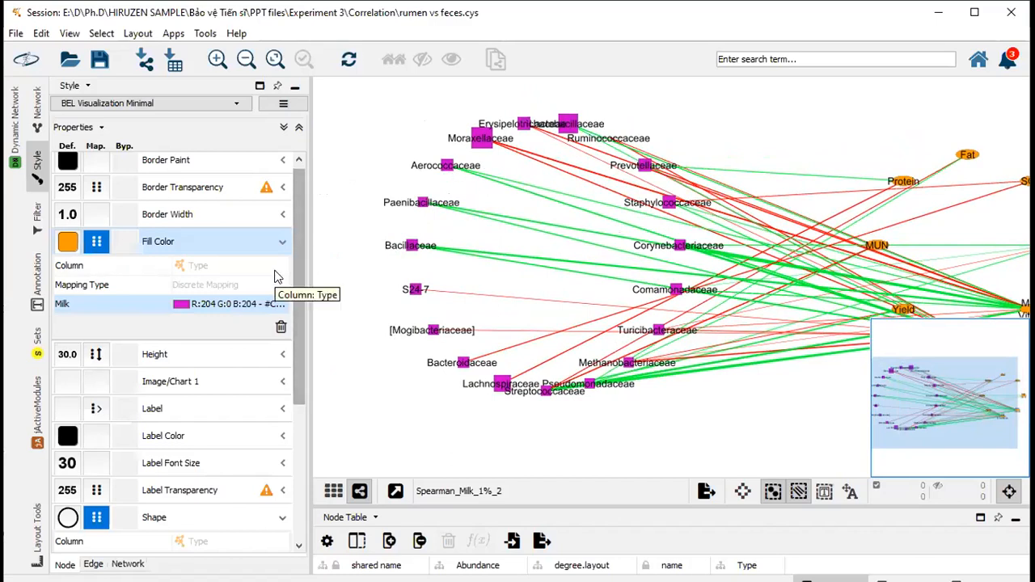
- Try the represents column for the Fill Color mapping, dismiss the dialog, and map Fill Color to the name column
click(280, 268)
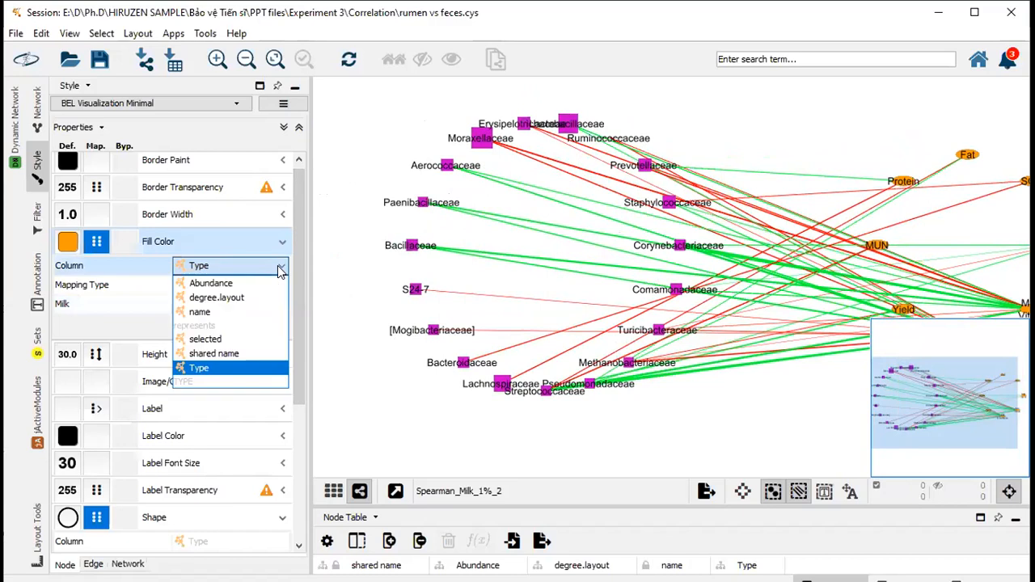
click(194, 326)
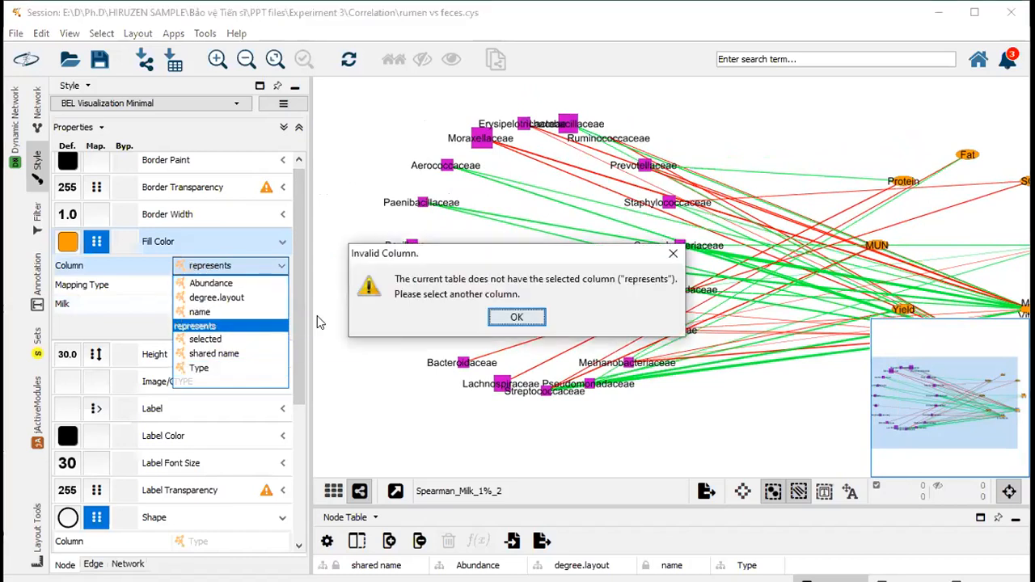
click(672, 256)
click(280, 266)
click(224, 315)
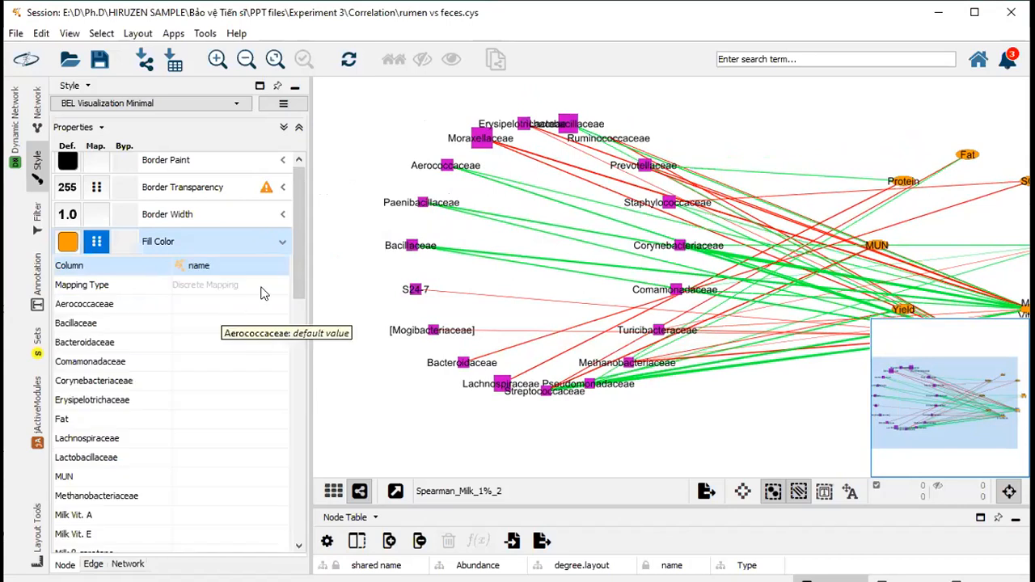
- Assign magenta (204, 0, 204) to Aerococcaceae and red (255, 0, 51) to Bacillaceae in the Fill Color mapping
scroll(296, 275, down, 1)
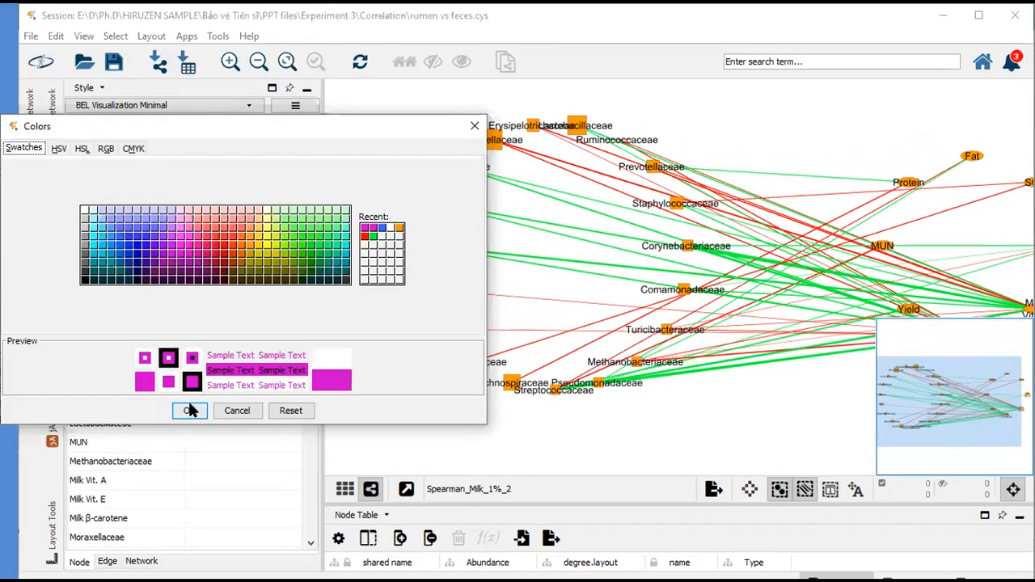
click(189, 411)
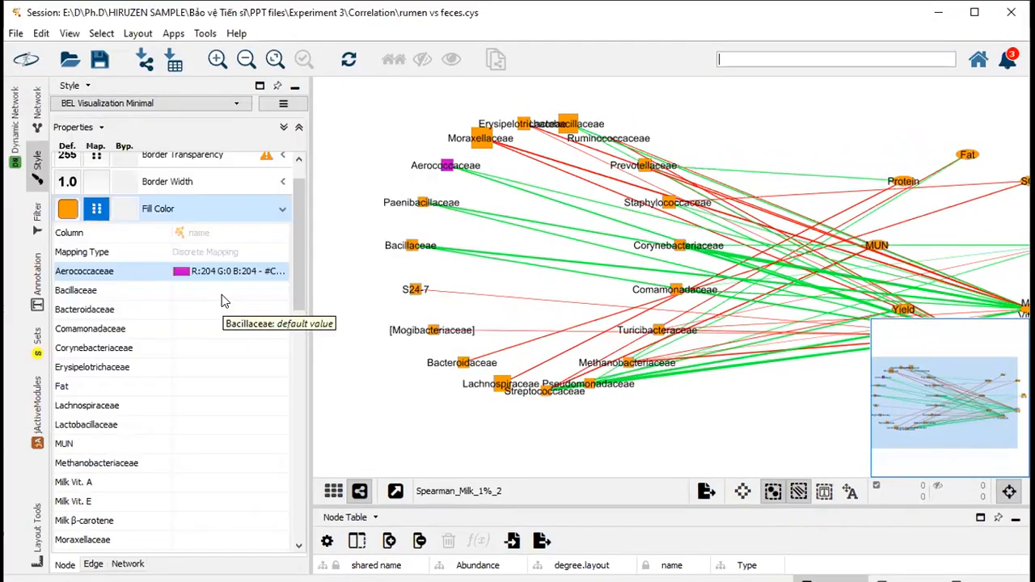
click(268, 300)
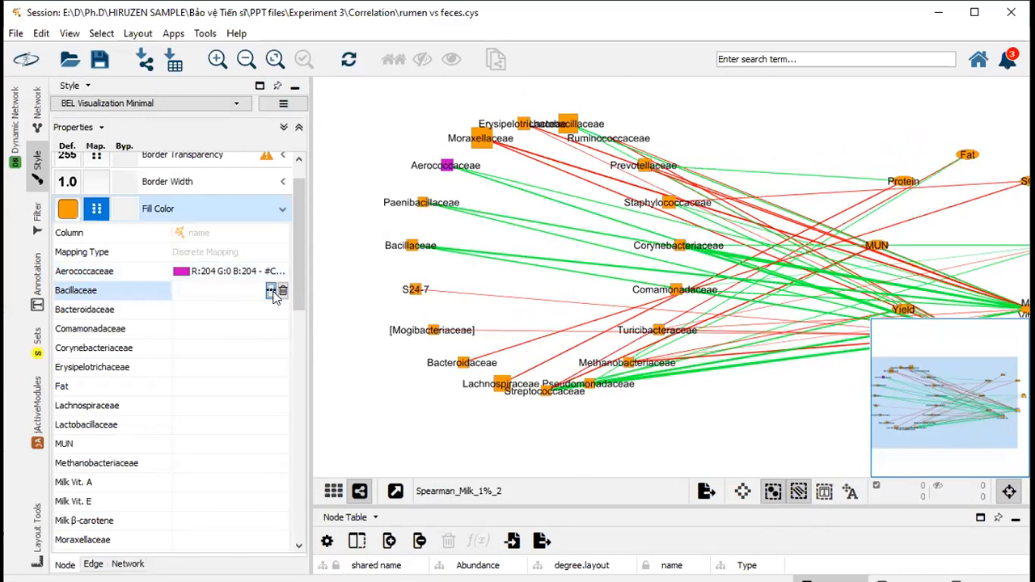
click(272, 293)
click(212, 283)
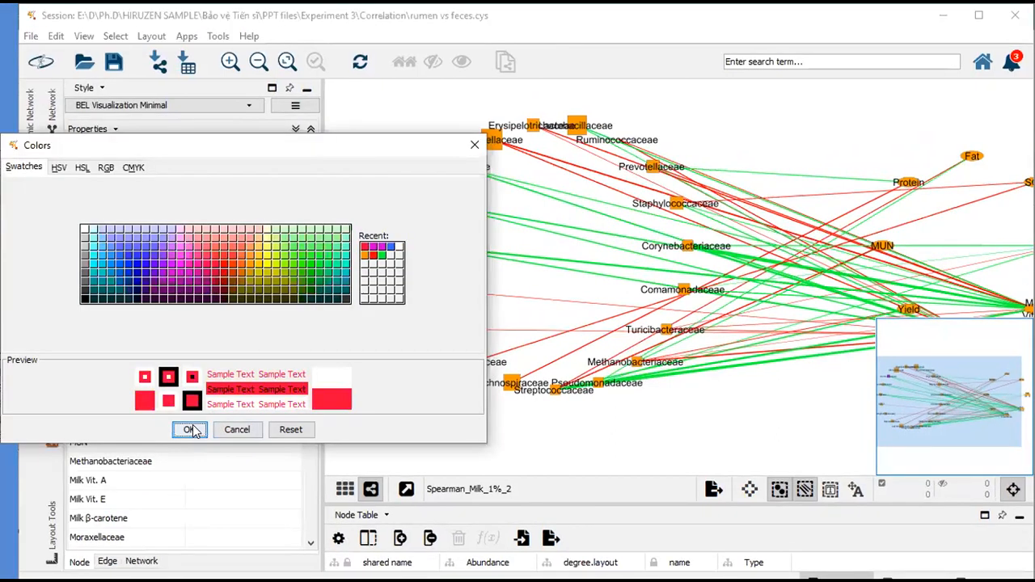
click(191, 429)
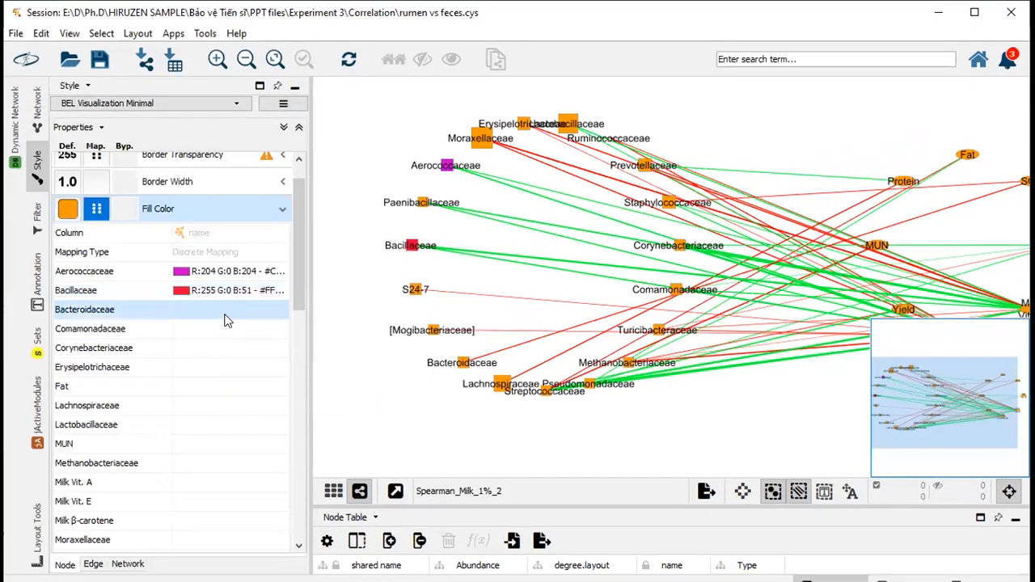
- Assign yellow (255, 255, 0) to Bacteroidaceae in the Fill Color mapping
click(259, 314)
click(271, 311)
click(267, 286)
click(187, 449)
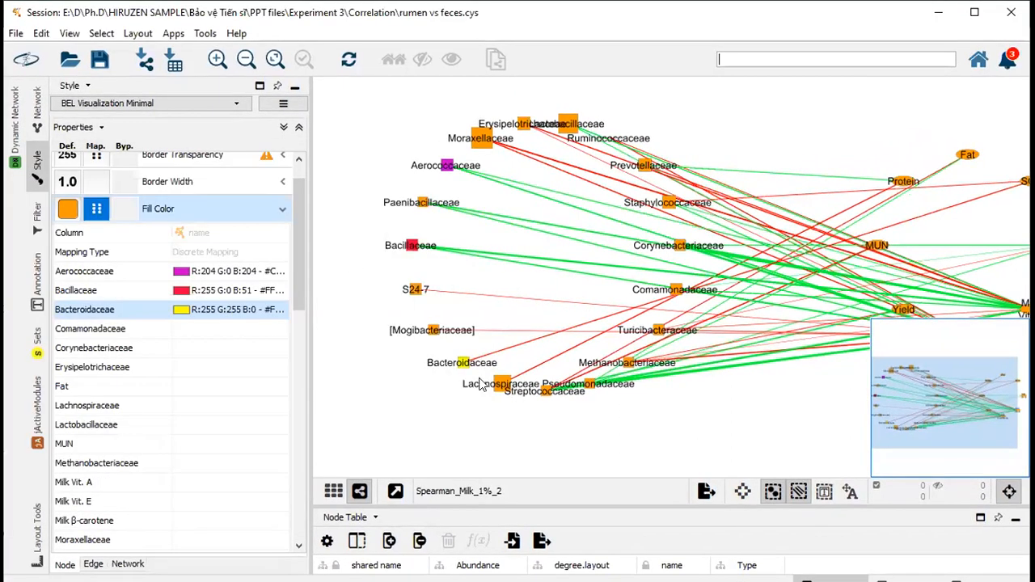
- Remove the name-based discrete mapping from the node Fill Color property
drag(687, 405, 509, 422)
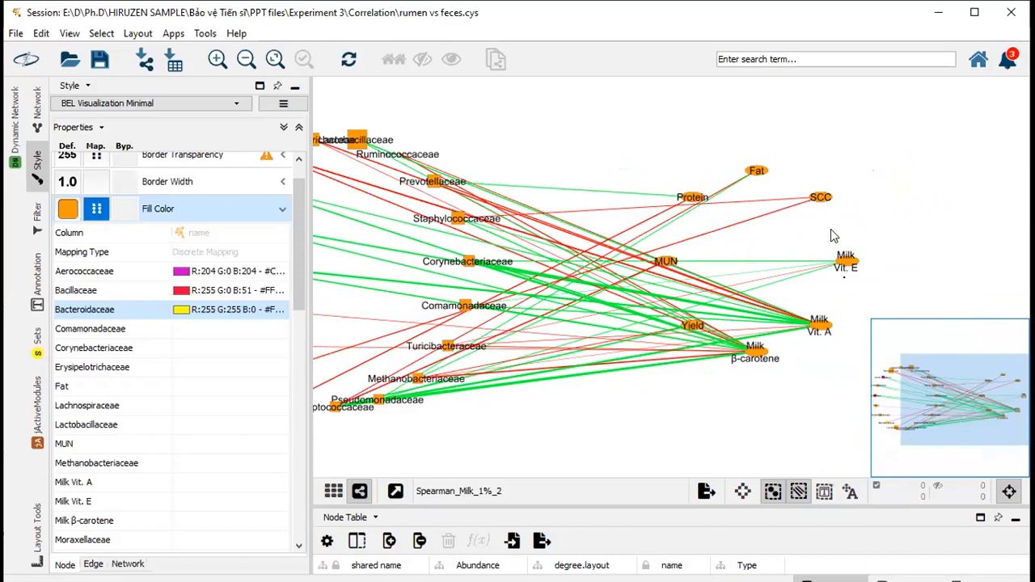
drag(605, 198, 762, 167)
drag(291, 254, 305, 295)
click(281, 328)
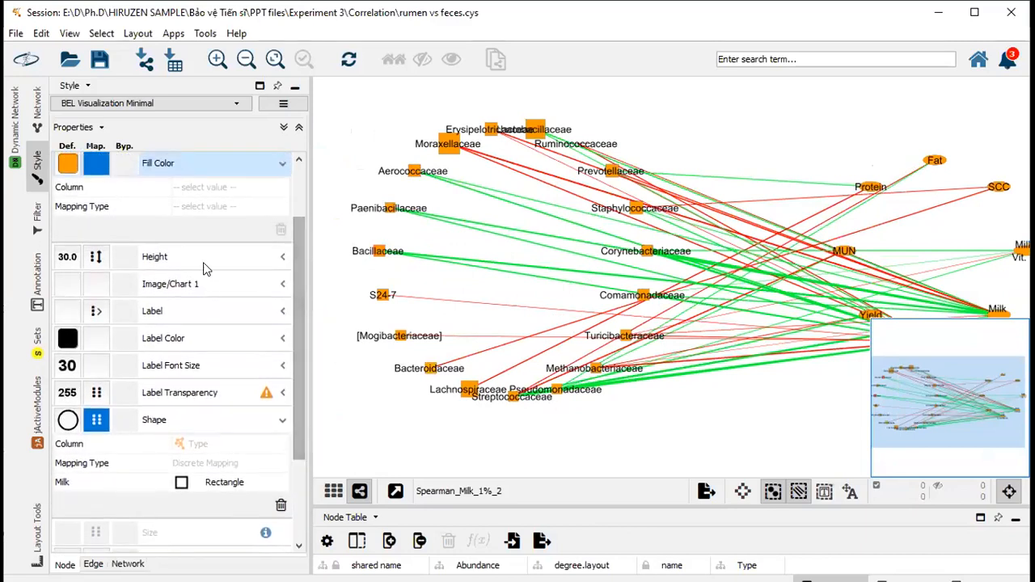
- Map the node Fill Color property to the Type column again with Discrete Mapping
click(206, 188)
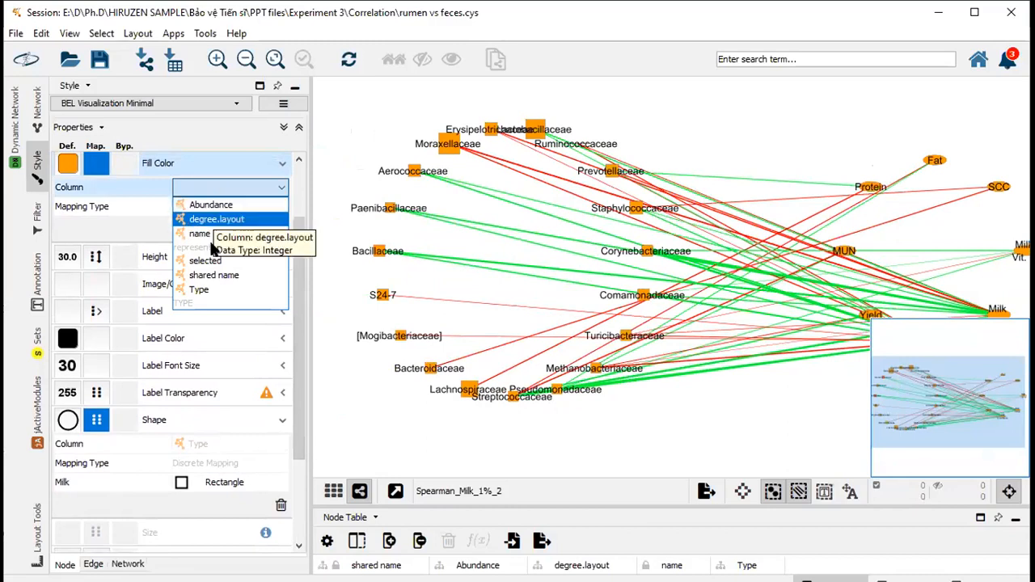
click(208, 289)
click(208, 210)
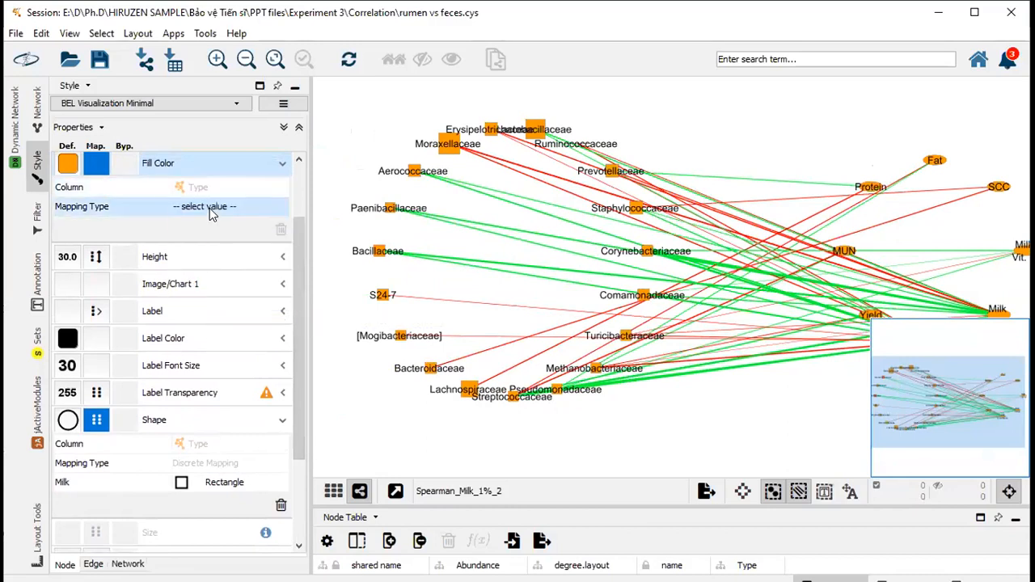
click(206, 219)
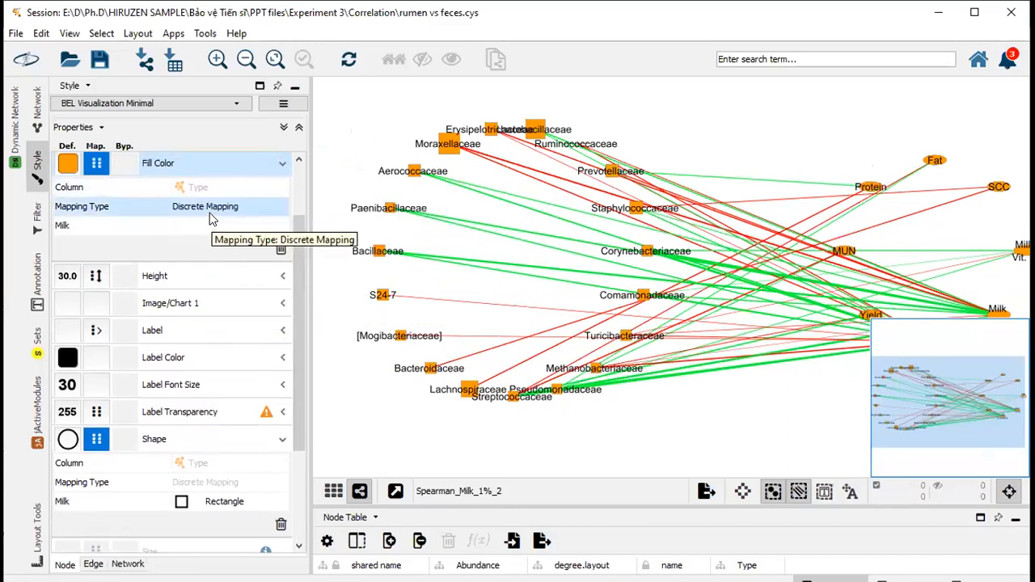
- Assign teal (0, 204, 204) to nodes of type Milk in the Fill Color mapping
click(220, 225)
click(272, 228)
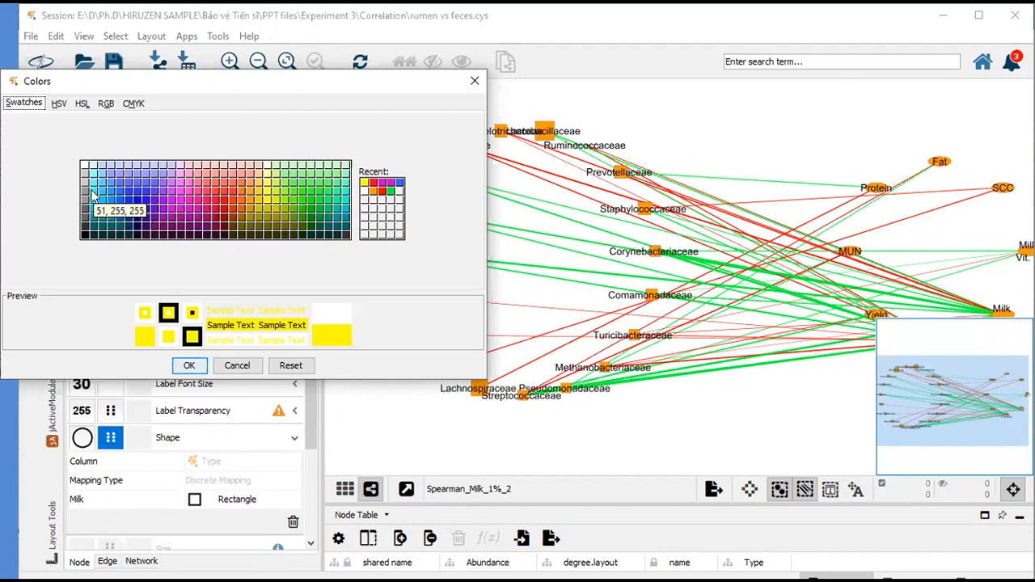
click(93, 195)
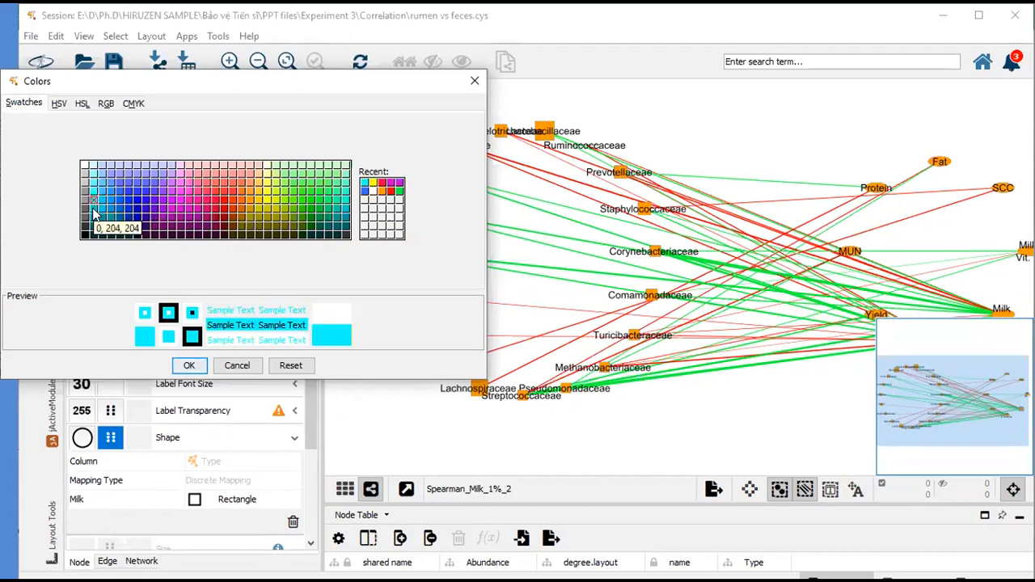
click(94, 209)
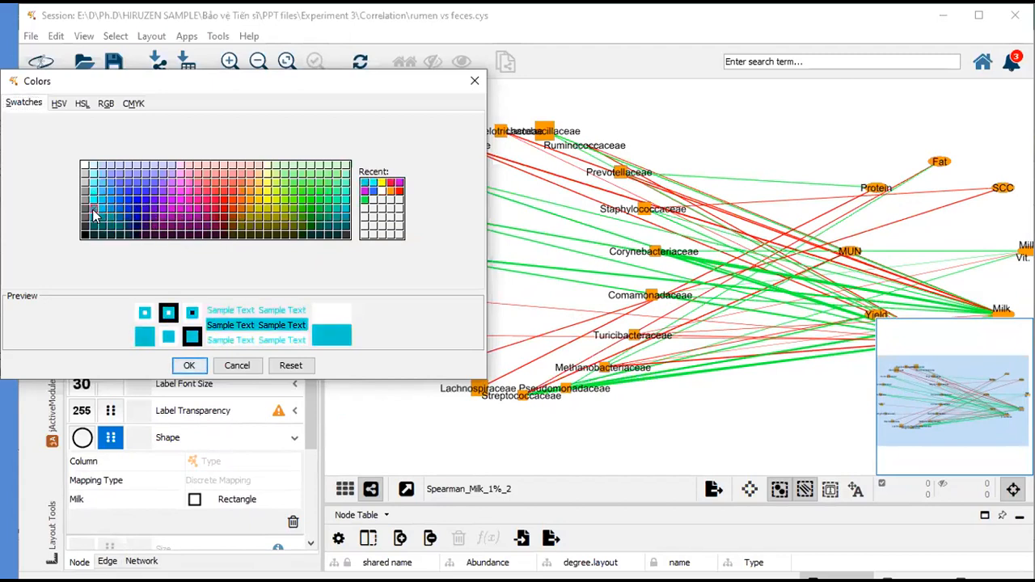
click(189, 366)
drag(409, 430, 437, 413)
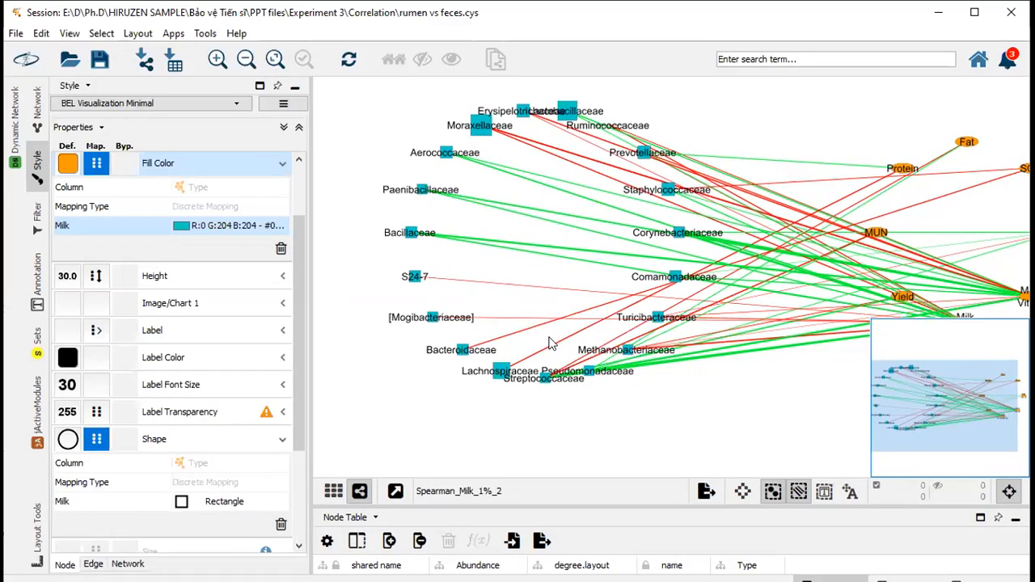
- Move the Streptococcaceae node down so its label sits clear of Pseudomonadaceae
mouse_move(547, 386)
mouse_down()
mouse_move(547, 404)
mouse_move(590, 406)
mouse_move(550, 382)
mouse_up()
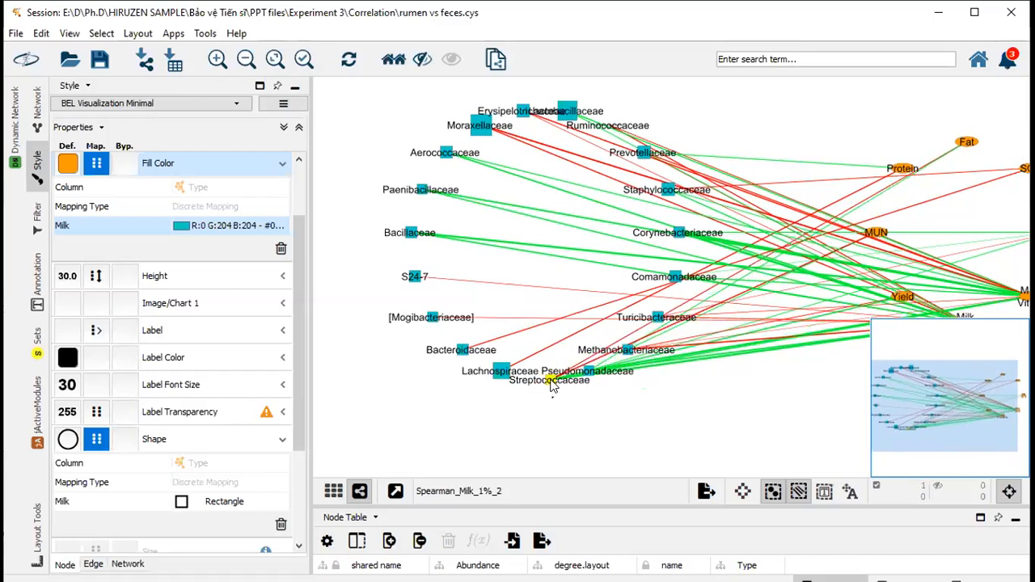
drag(622, 422, 618, 423)
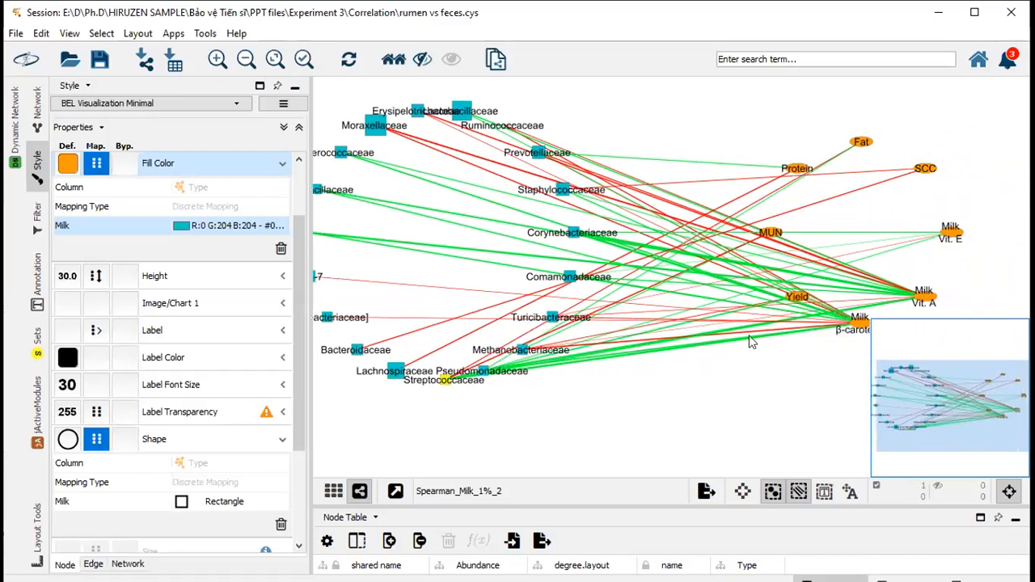
scroll(589, 236, down, 3)
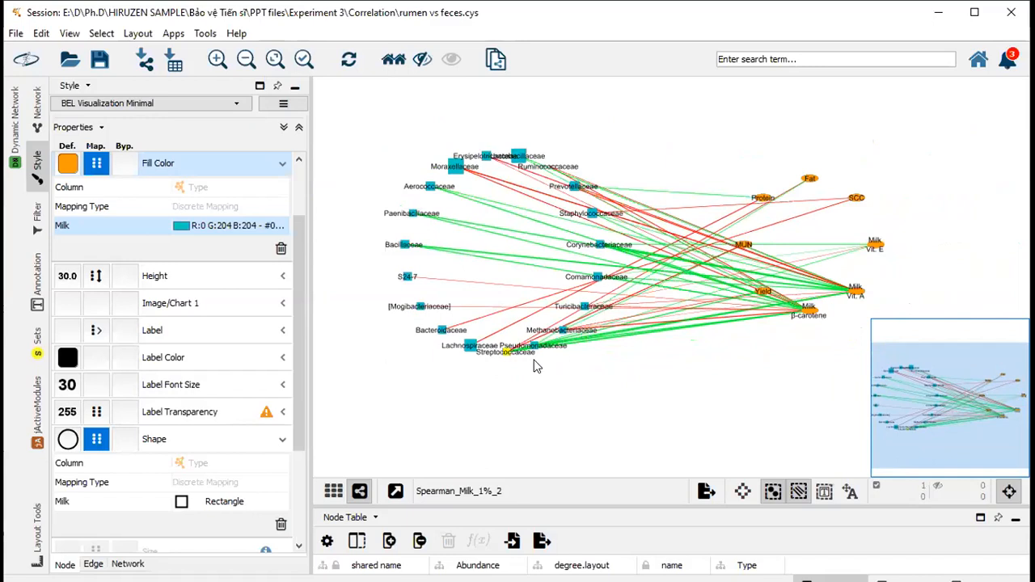
scroll(526, 370, up, 4)
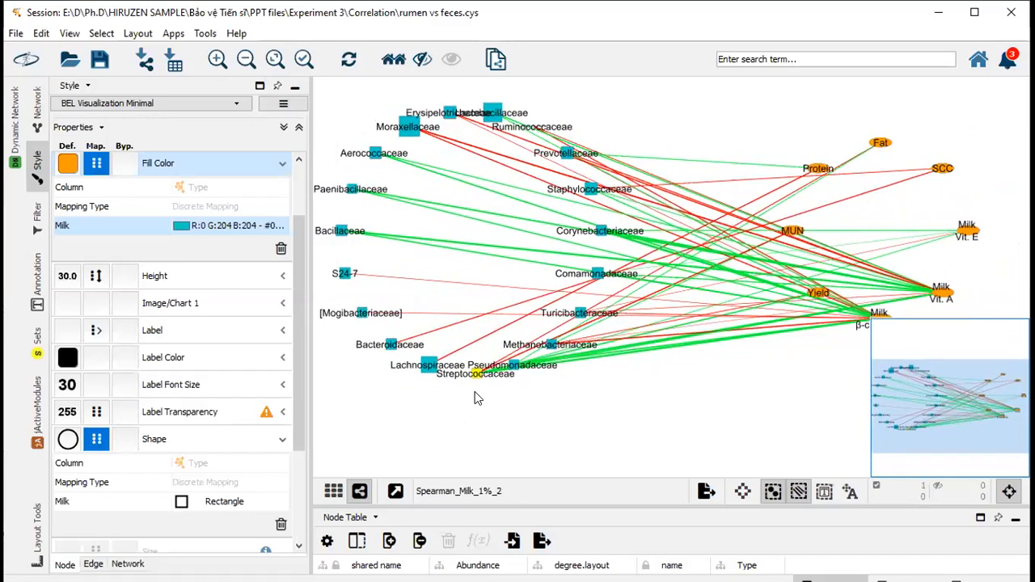
drag(475, 380, 508, 402)
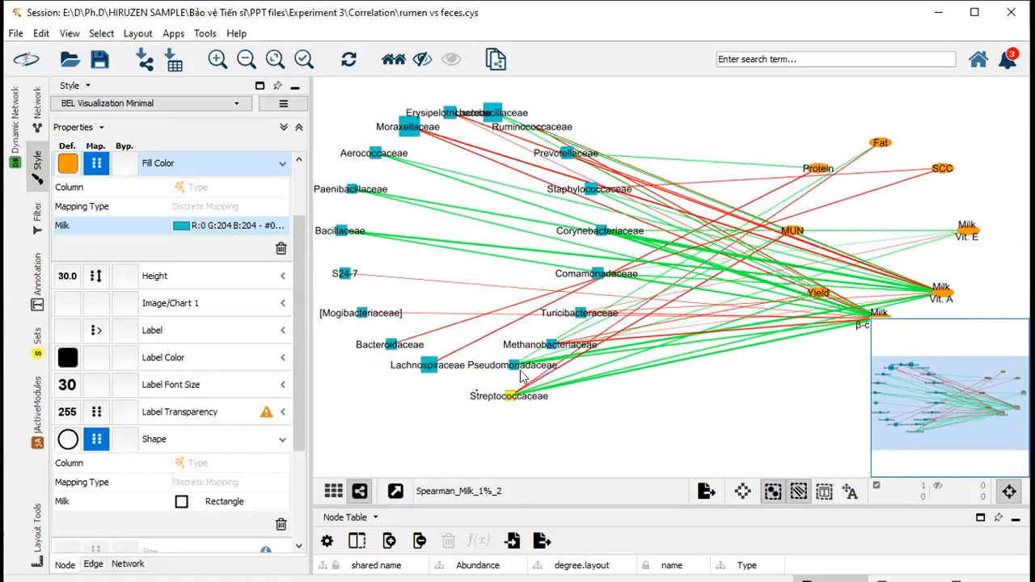
- Move the Methanobacteriaceae, Turicibacteraceae, Comamonadaceae, Corynebacteriaceae and Staphylococcaceae nodes inward toward the center of the bacterial circle
drag(551, 346, 512, 341)
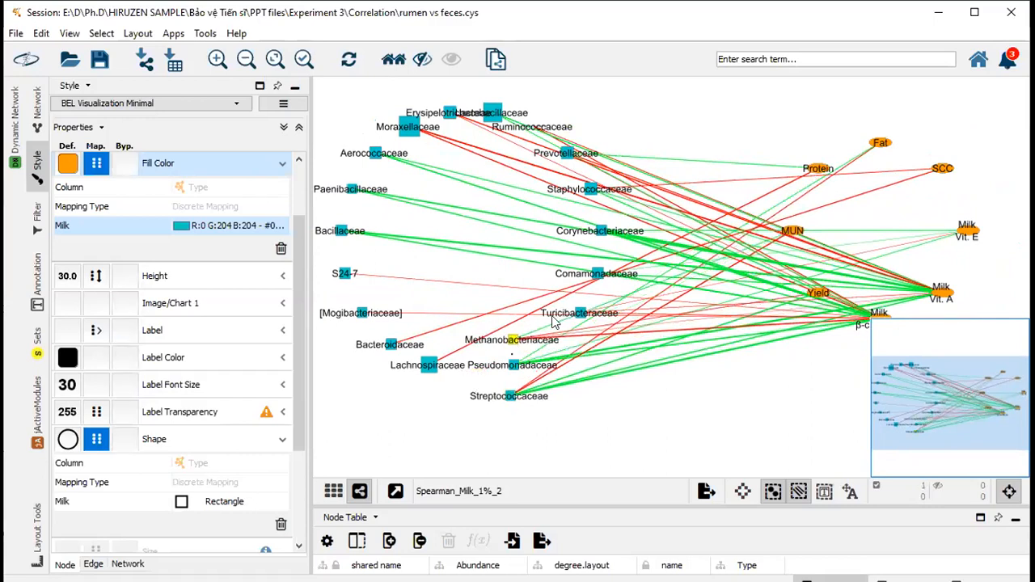
drag(577, 318, 523, 323)
drag(584, 283, 533, 296)
drag(600, 232, 534, 268)
drag(588, 194, 532, 233)
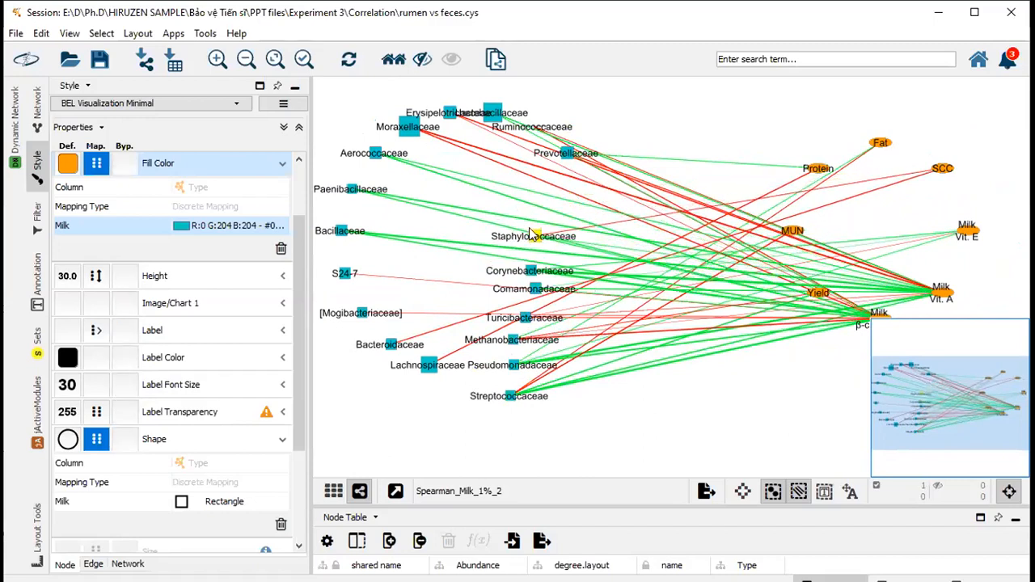
- Stack the Prevotellaceae, Lactobacillaceae, Ruminococcaceae, Erysipelotrichaceae and Moraxellaceae nodes in a vertical column above Staphylococcaceae
drag(560, 159, 531, 217)
drag(494, 115, 538, 178)
drag(450, 113, 531, 147)
drag(403, 148, 524, 97)
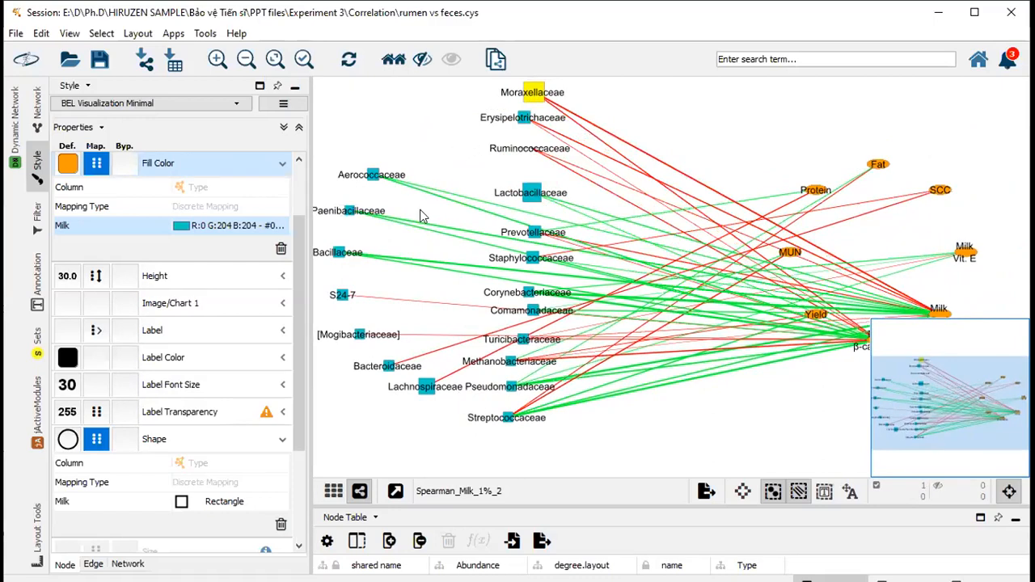
- Extend the bacterial column above Moraxellaceae with the Aerococcaceae, Paenibacillaceae and Bacillaceae nodes, in upward order
drag(457, 164, 456, 243)
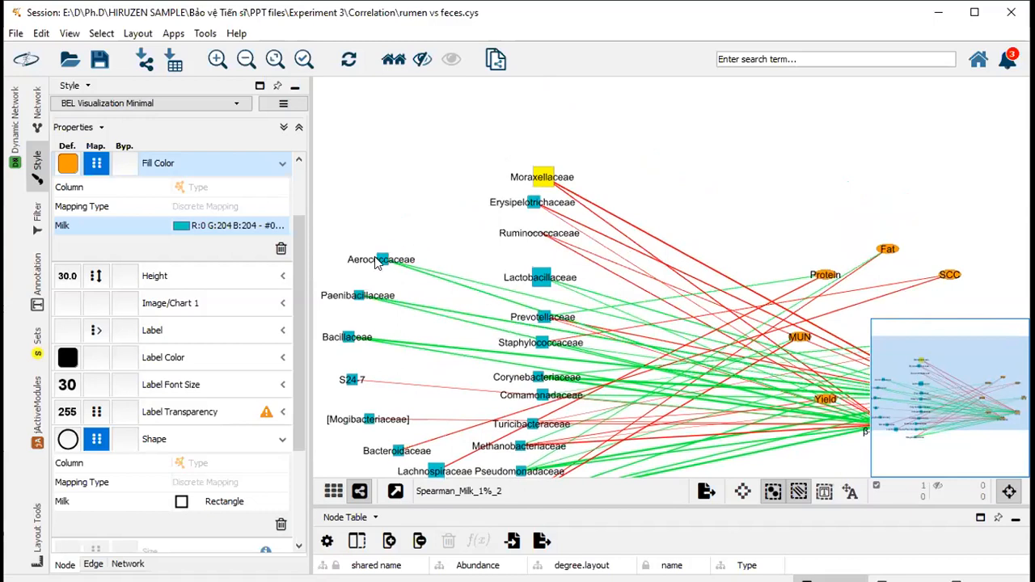
drag(375, 256, 536, 141)
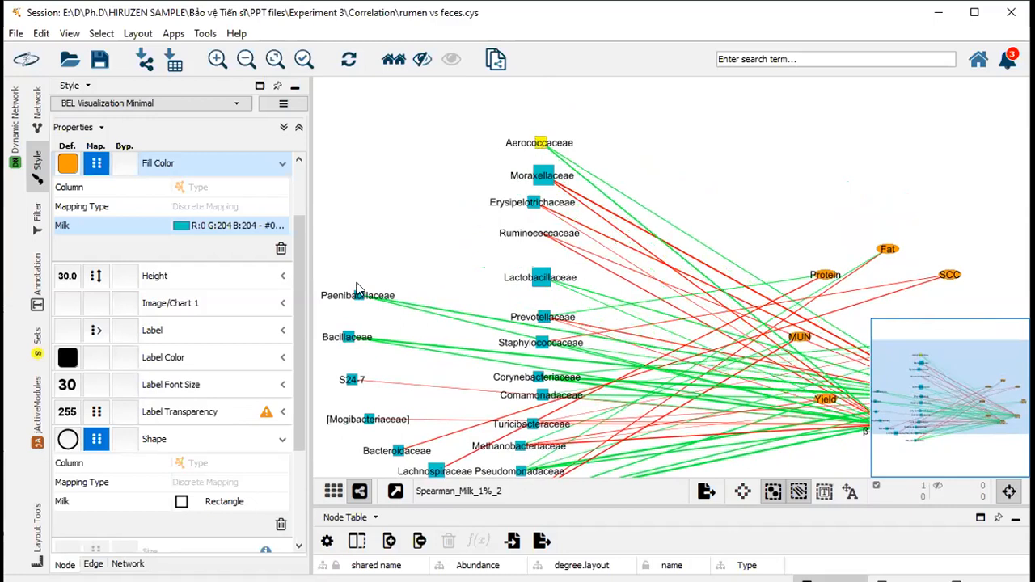
drag(358, 301, 539, 121)
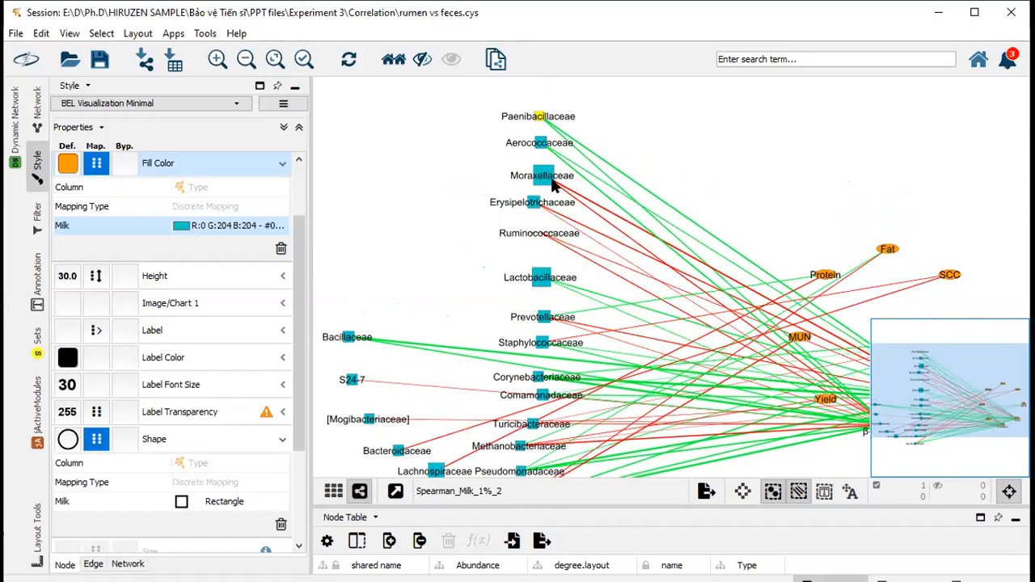
drag(442, 319, 444, 251)
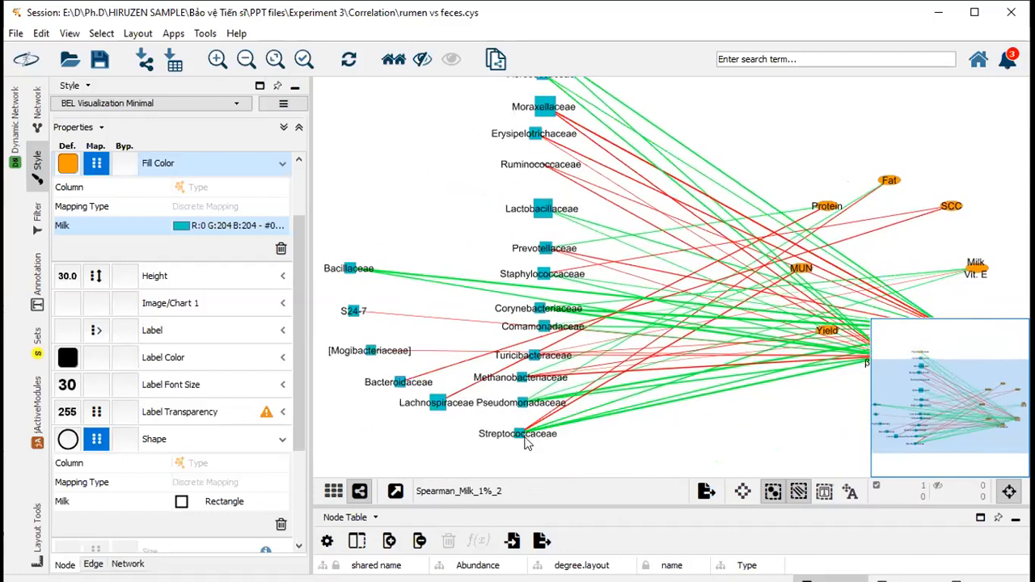
drag(434, 225, 490, 370)
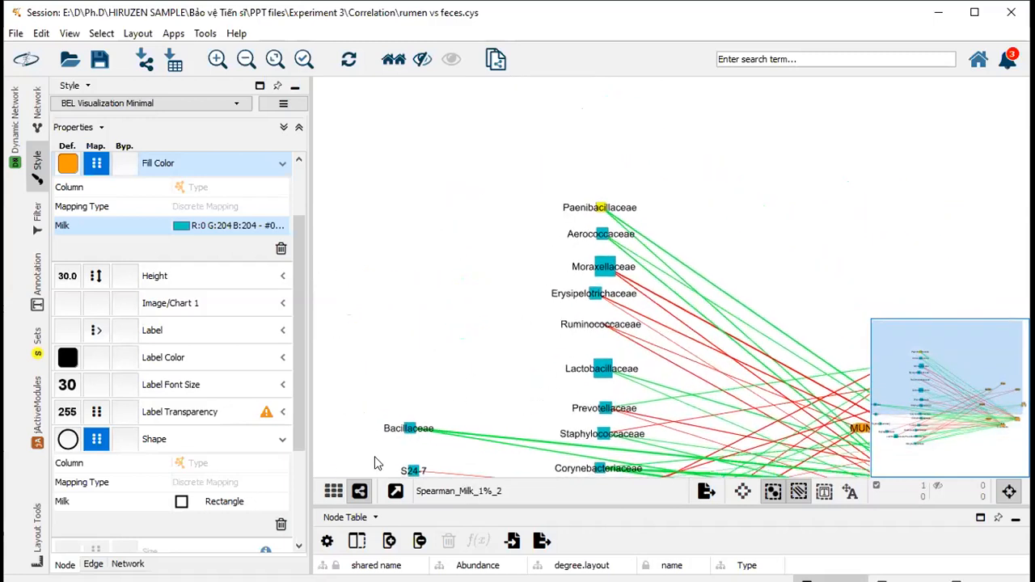
drag(410, 432, 600, 184)
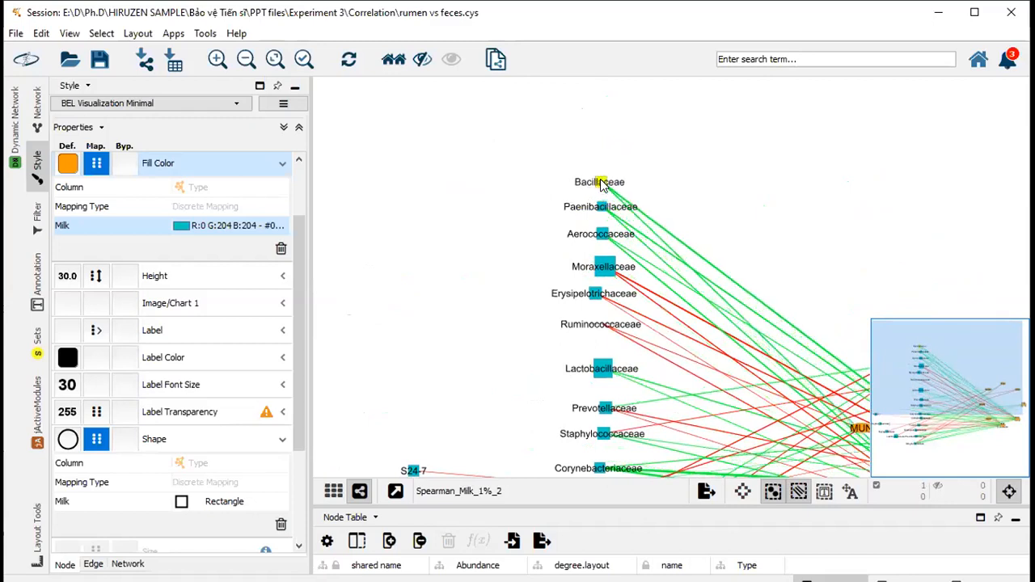
- Place the S24-7 node above Bacillaceae in the column and bring the [Mogibacteriaceae], Bacteroidaceae and Lachnospiraceae nodes up near the column
drag(450, 334, 456, 216)
drag(418, 357, 495, 87)
drag(435, 388, 468, 136)
drag(410, 368, 522, 488)
drag(465, 427, 409, 408)
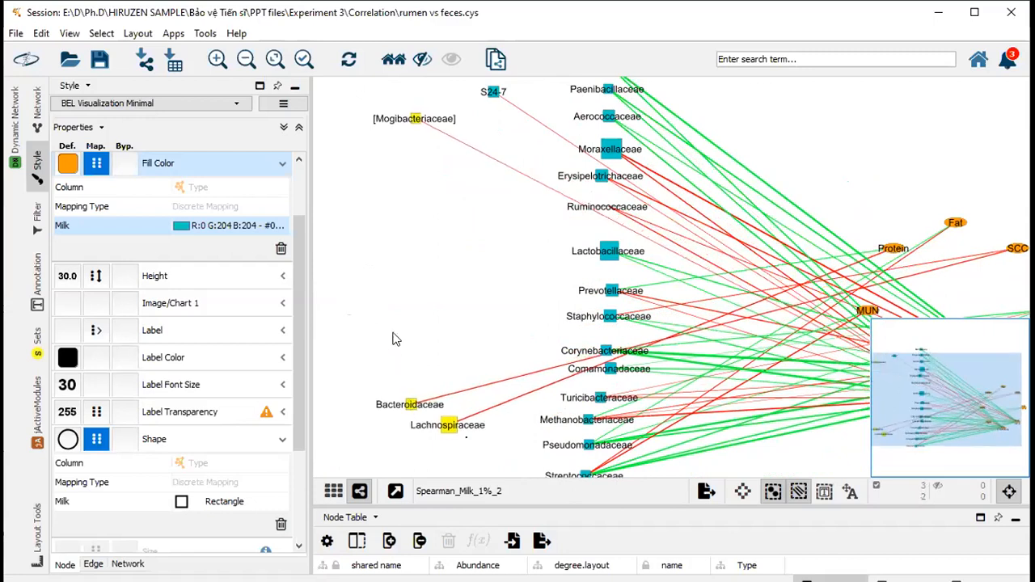
click(396, 339)
drag(378, 347, 471, 452)
drag(410, 406, 400, 162)
drag(472, 243, 465, 473)
drag(488, 325, 602, 275)
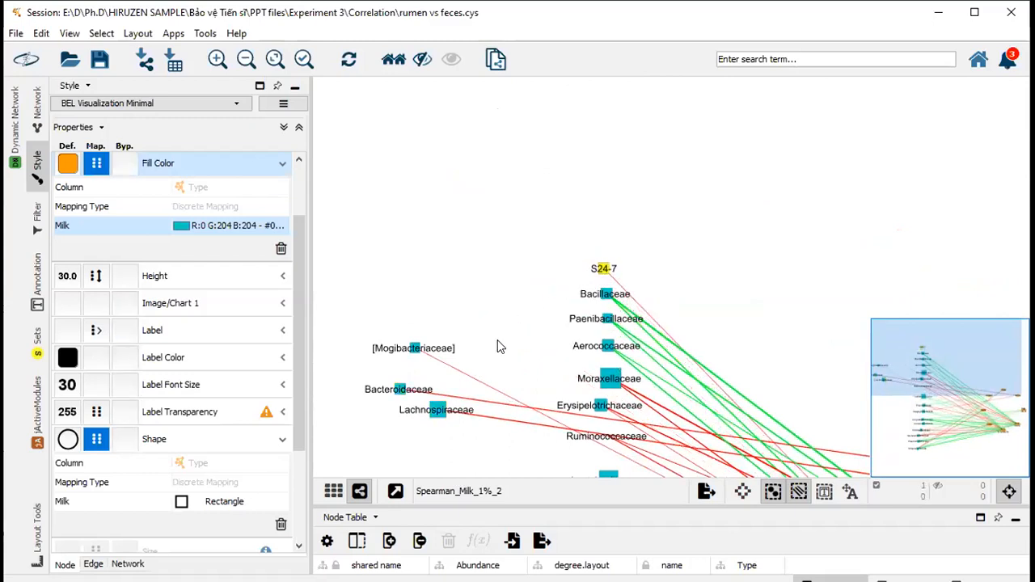
- Finish the bacterial column by placing [Mogibacteriaceae], Bacteroidaceae and Lachnospiraceae above S24-7, in upward order
drag(417, 353, 605, 238)
drag(397, 399, 597, 216)
drag(447, 423, 607, 190)
click(477, 297)
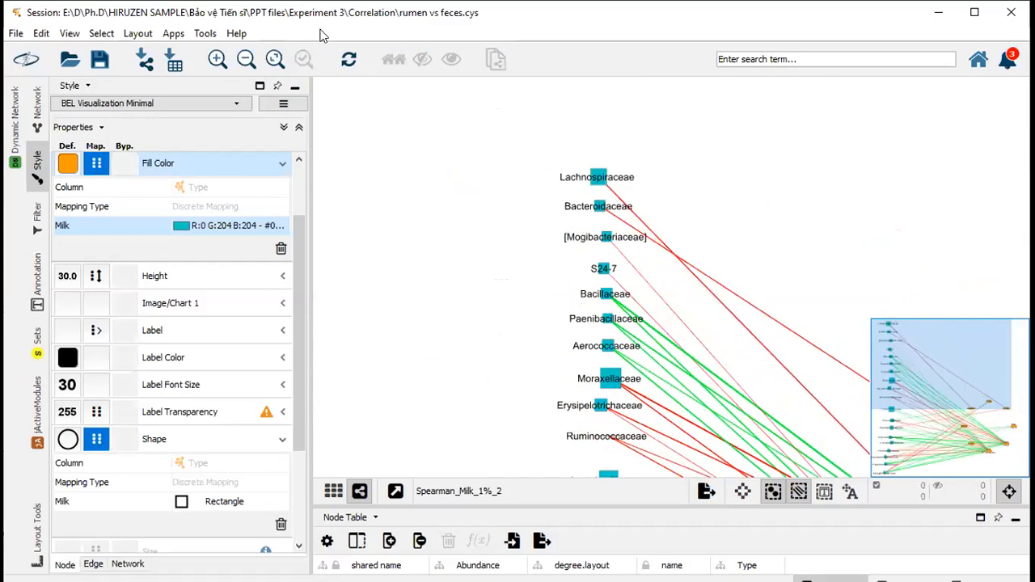
- Select all the bacterial nodes, align them on a common vertical center line and distribute them evenly by height
click(275, 59)
scroll(436, 229, down, 1)
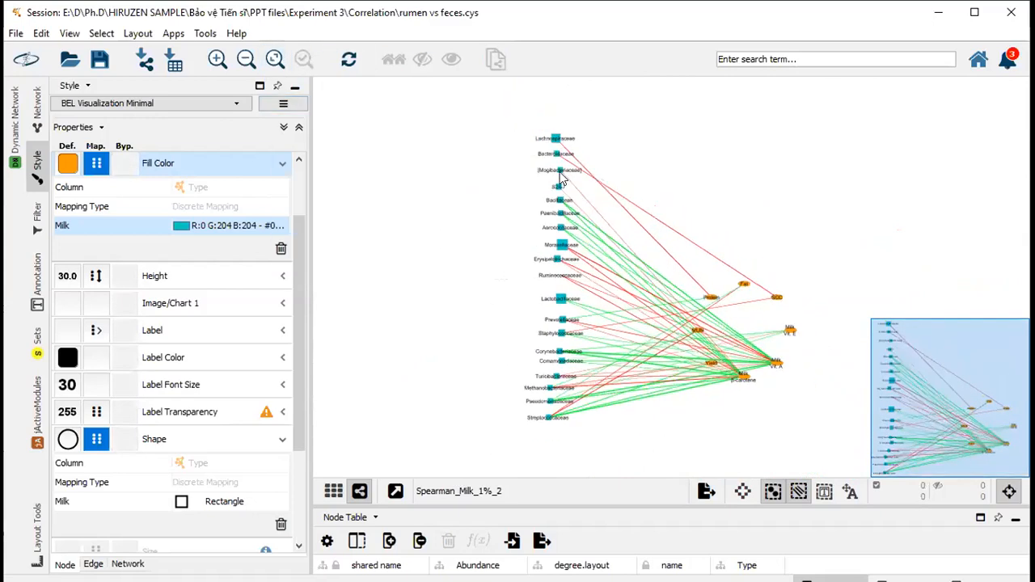
drag(479, 110, 598, 457)
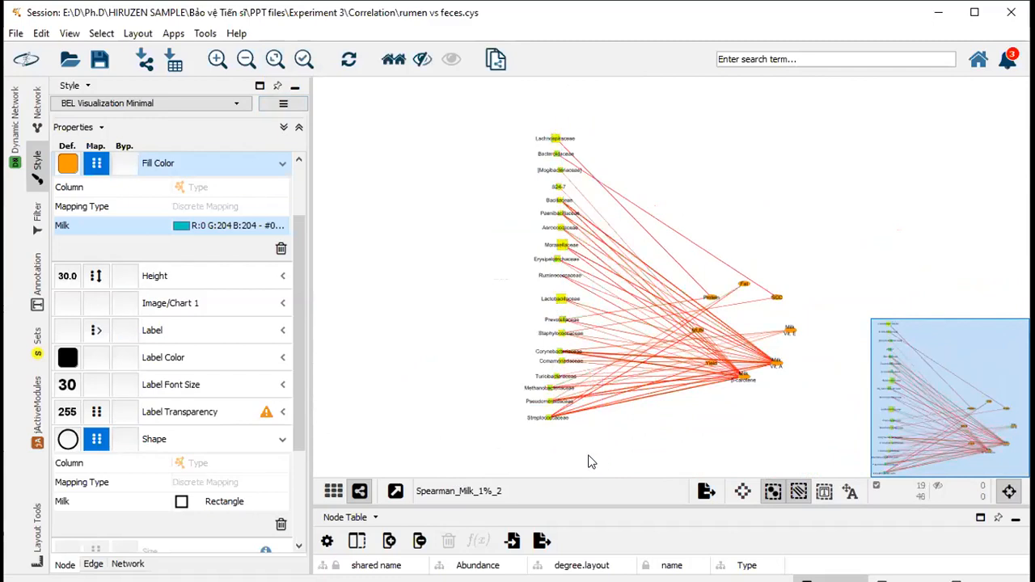
click(37, 540)
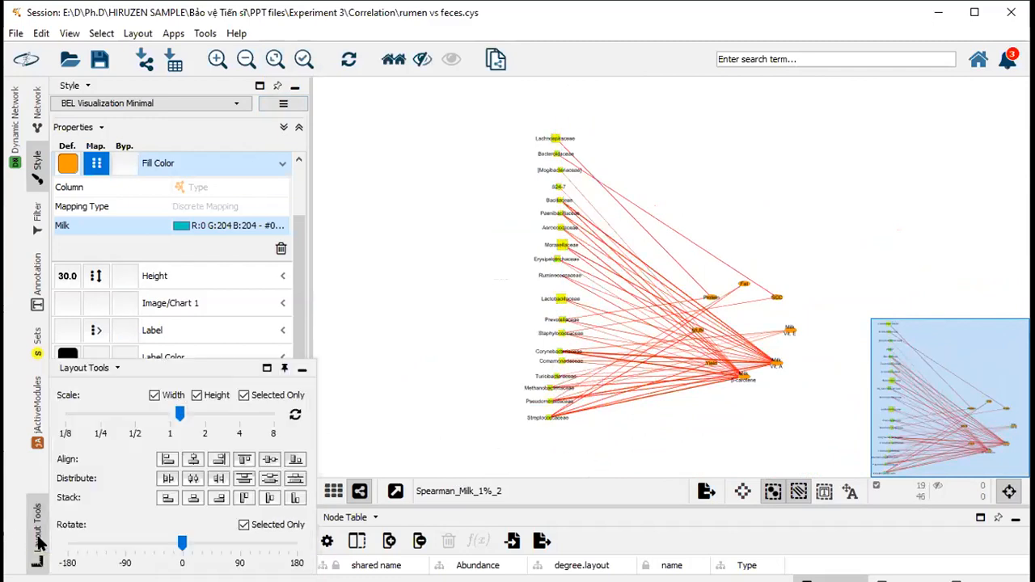
click(193, 461)
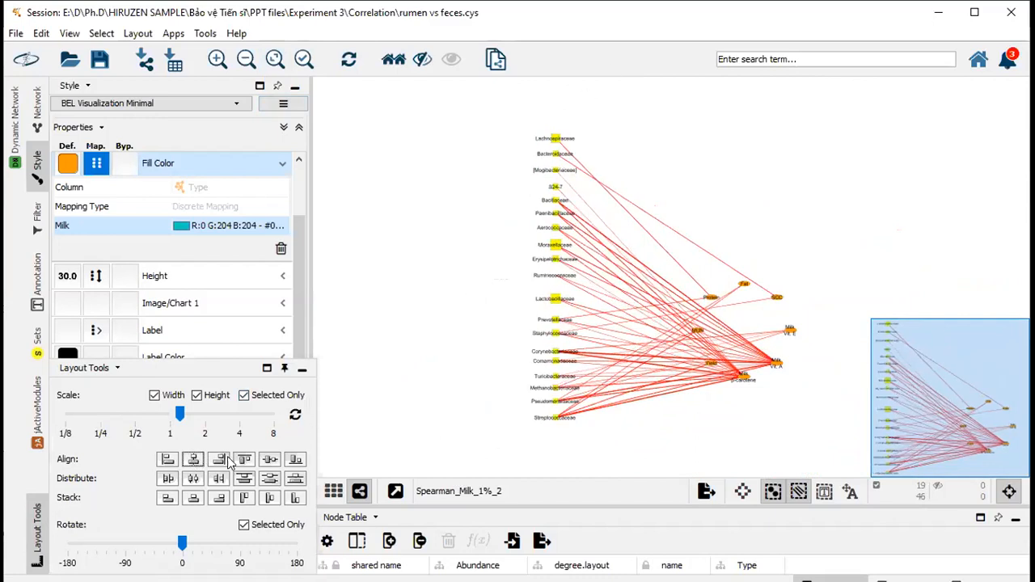
click(269, 479)
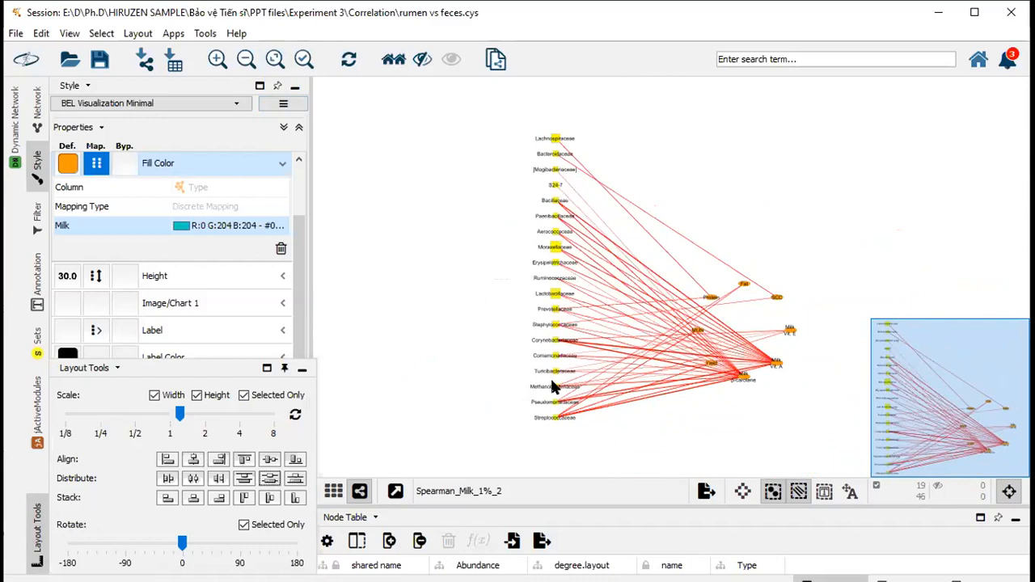
- Arrange the milk trait nodes in a second column: Yield, MUN, Protein, Fat, SCC, Milk Vit. E, Milk Vit. A and Milk β-carotene, downward
click(746, 419)
drag(744, 383, 741, 414)
drag(775, 365, 743, 383)
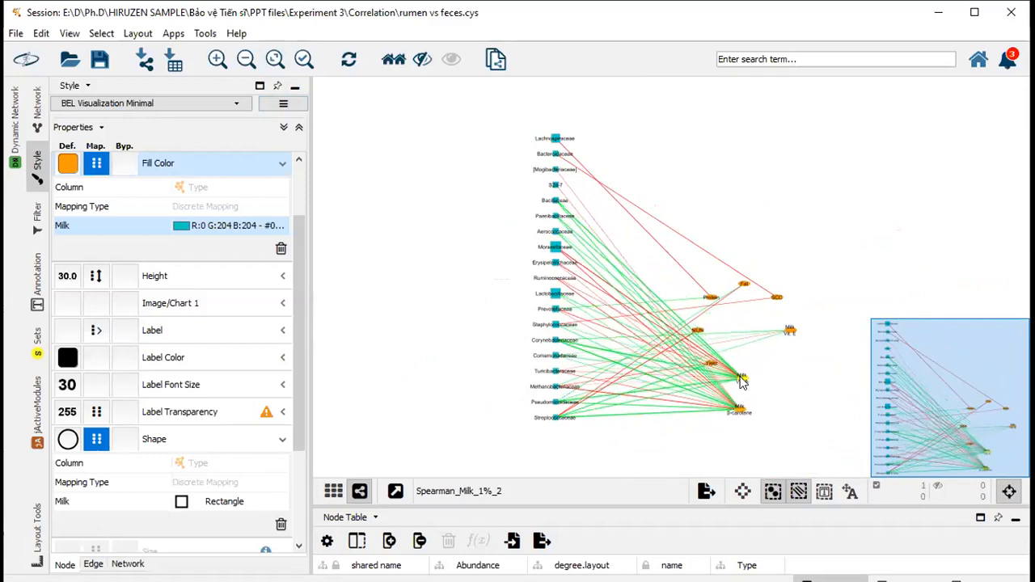
drag(791, 332, 743, 356)
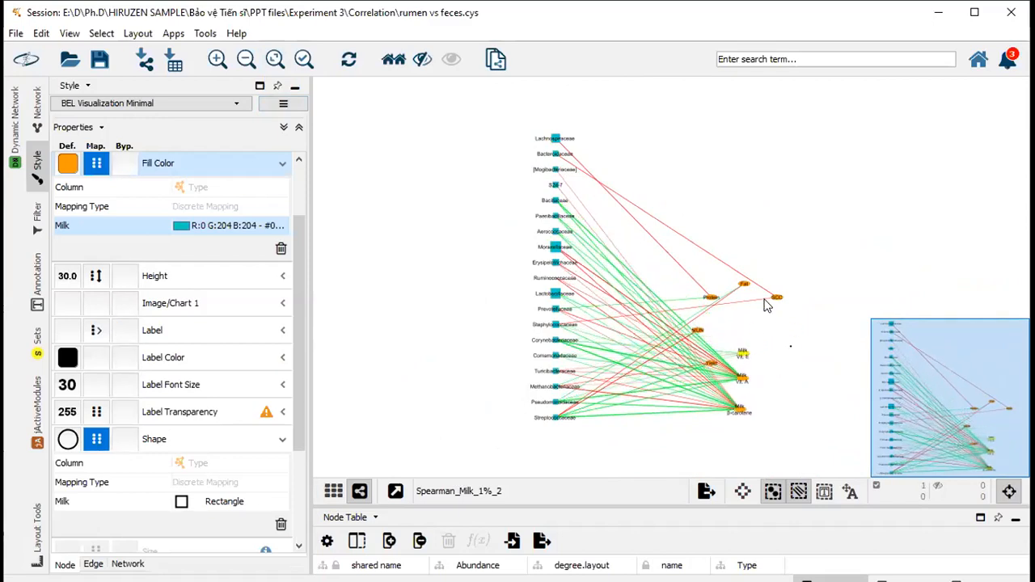
drag(775, 298, 737, 328)
mouse_move(742, 287)
mouse_down()
mouse_move(741, 310)
mouse_move(738, 287)
mouse_up()
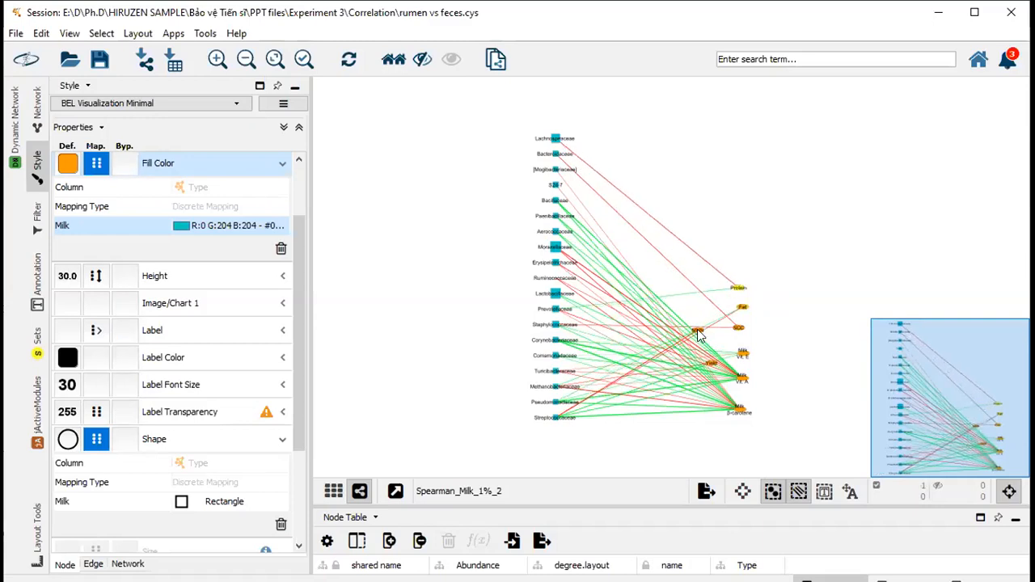
drag(698, 331, 744, 261)
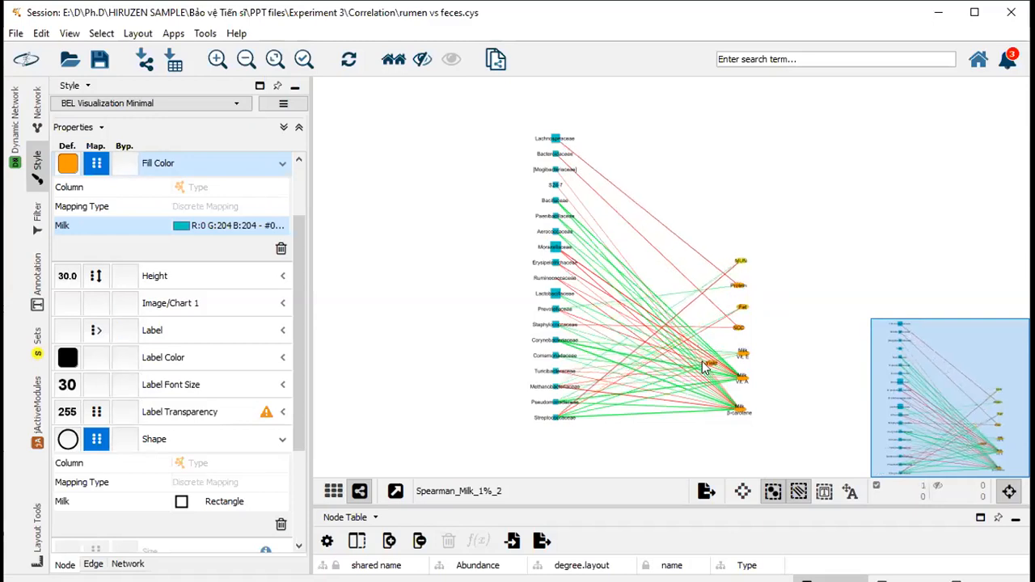
drag(708, 368, 742, 230)
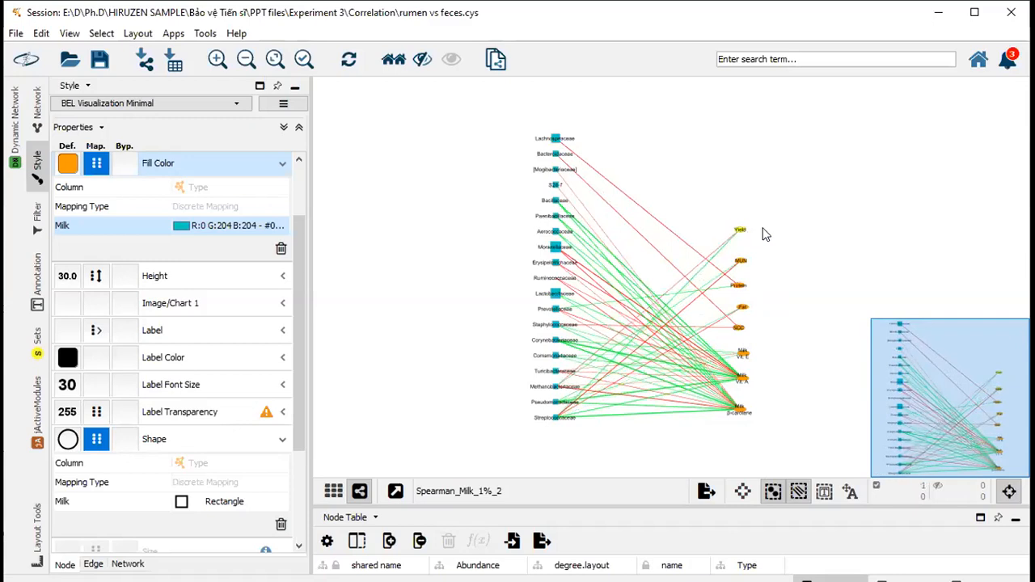
- Select all the milk trait nodes, align them on a common vertical center line and distribute them evenly by height
drag(834, 191, 690, 453)
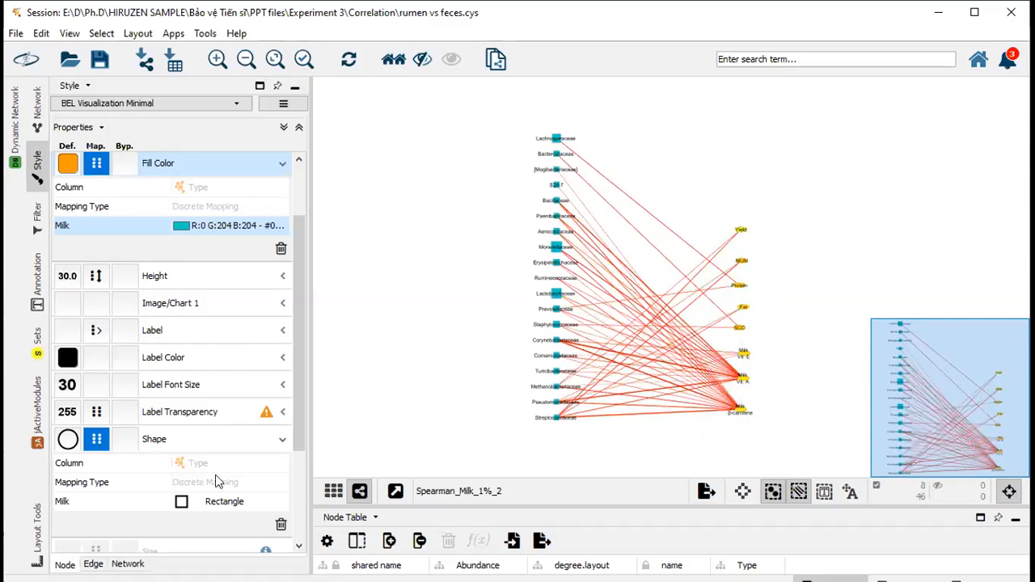
click(40, 524)
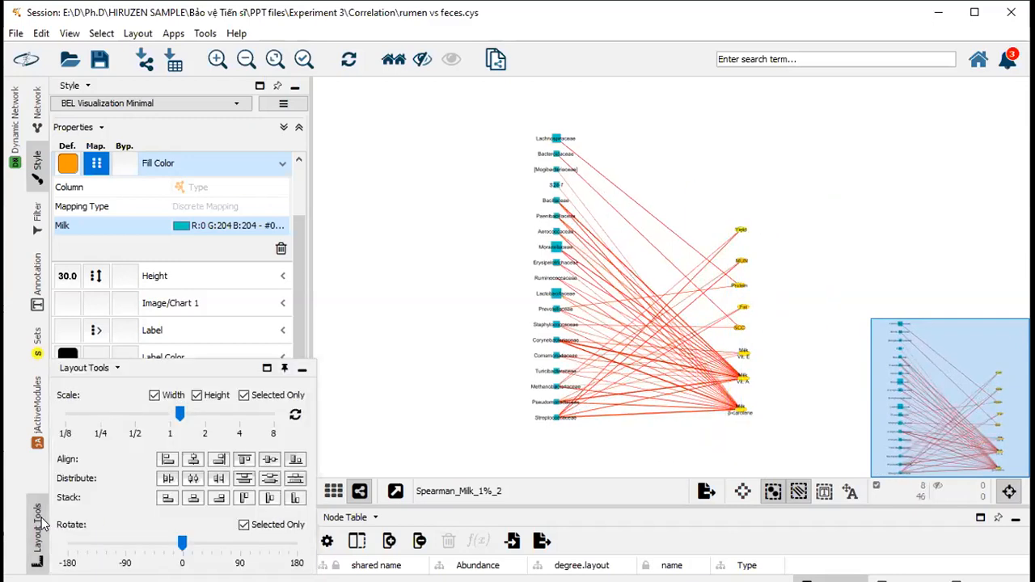
click(193, 459)
click(269, 478)
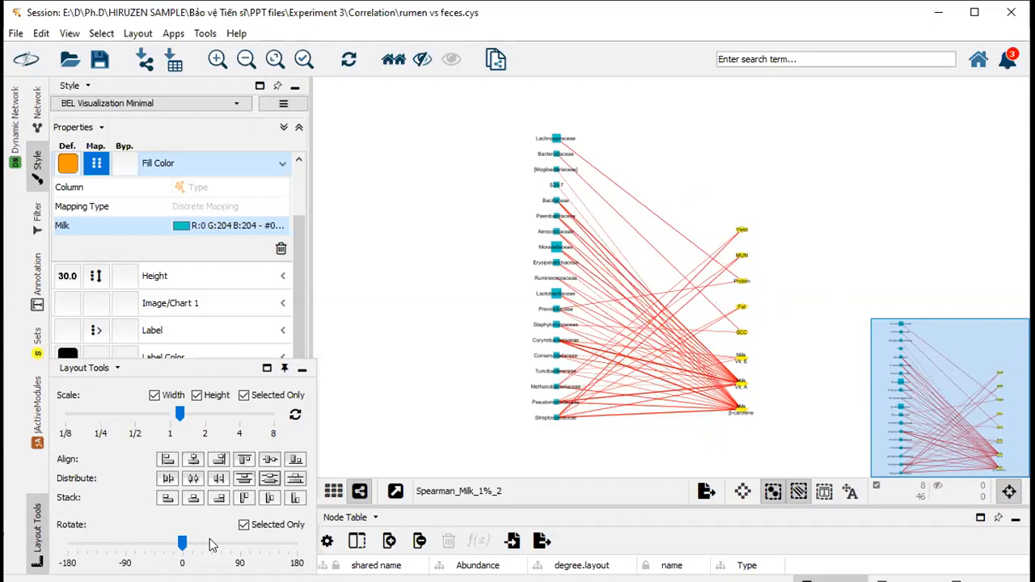
- Scale the selected milk trait column to just under 2 and move it up level with the bacterial column
click(179, 419)
drag(180, 417, 203, 418)
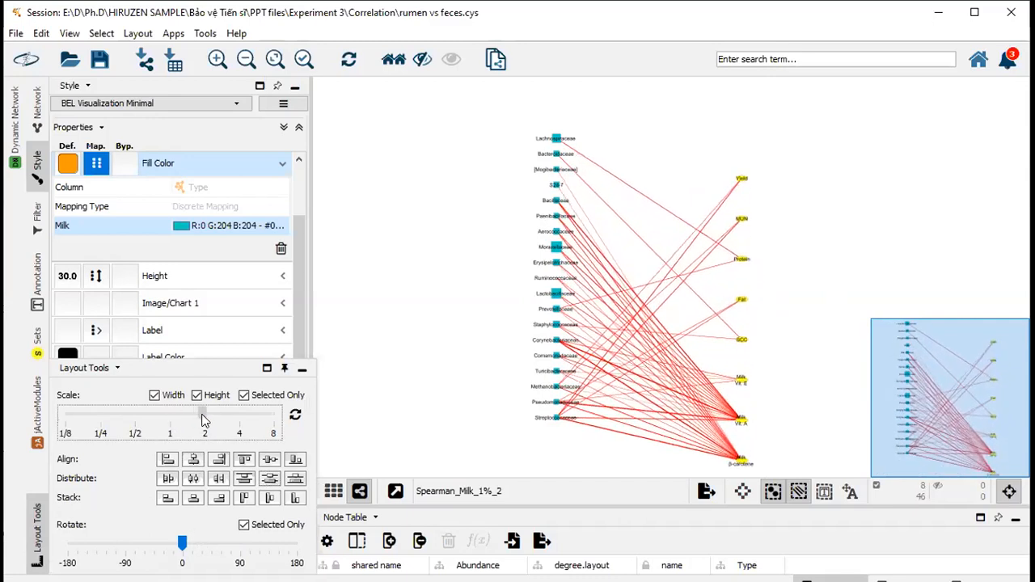
drag(745, 428, 745, 379)
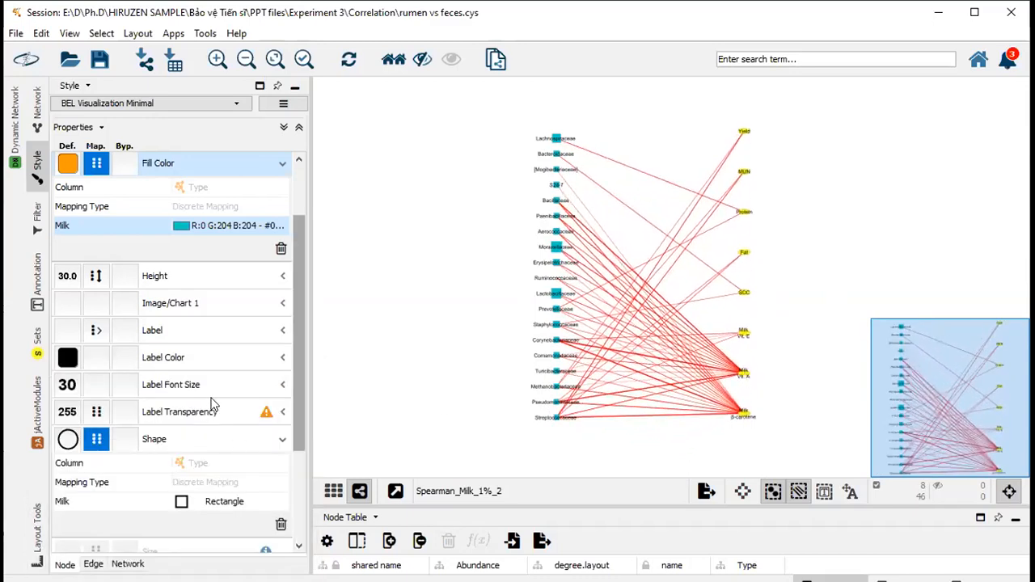
click(37, 538)
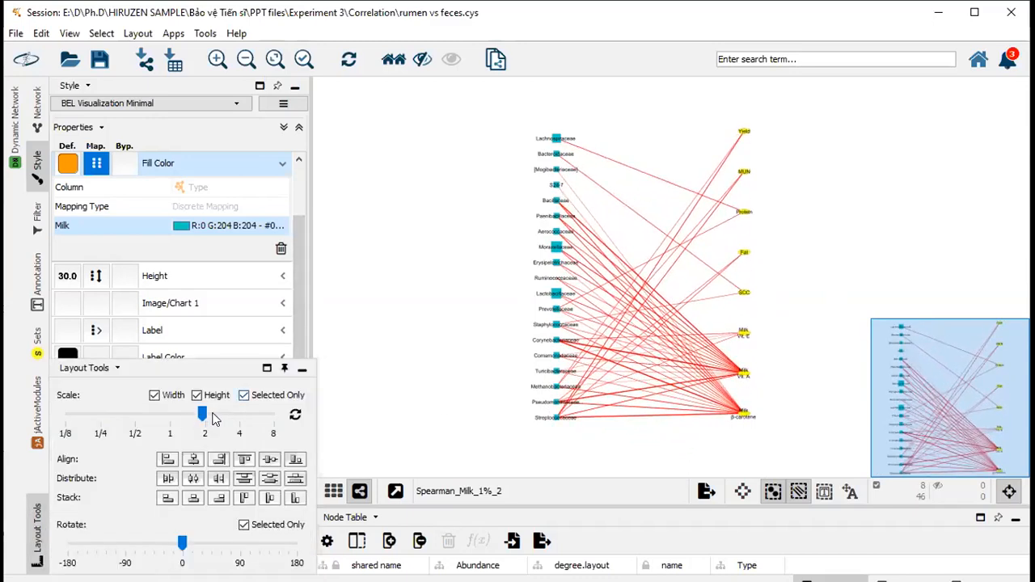
drag(202, 416, 203, 420)
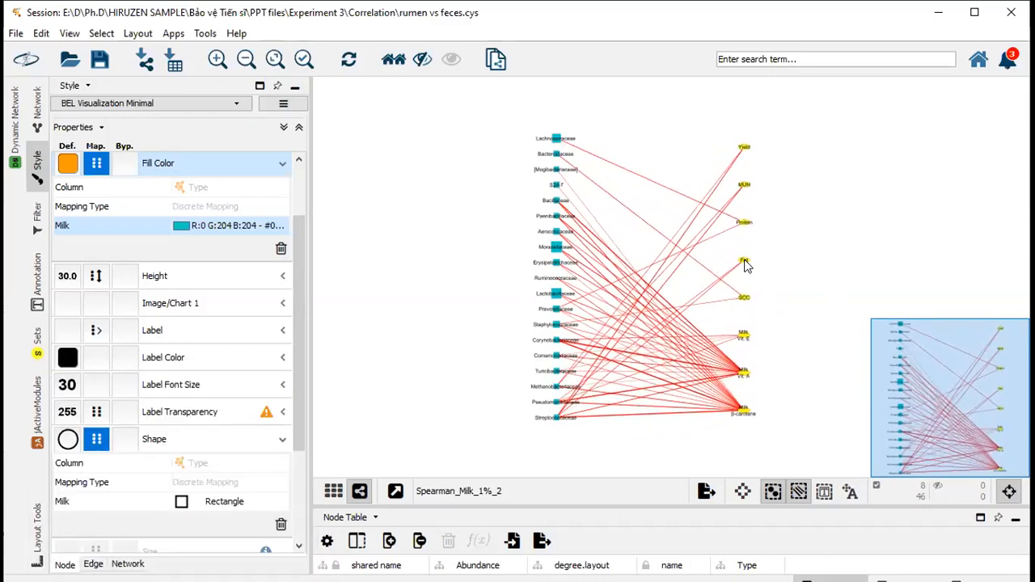
click(461, 353)
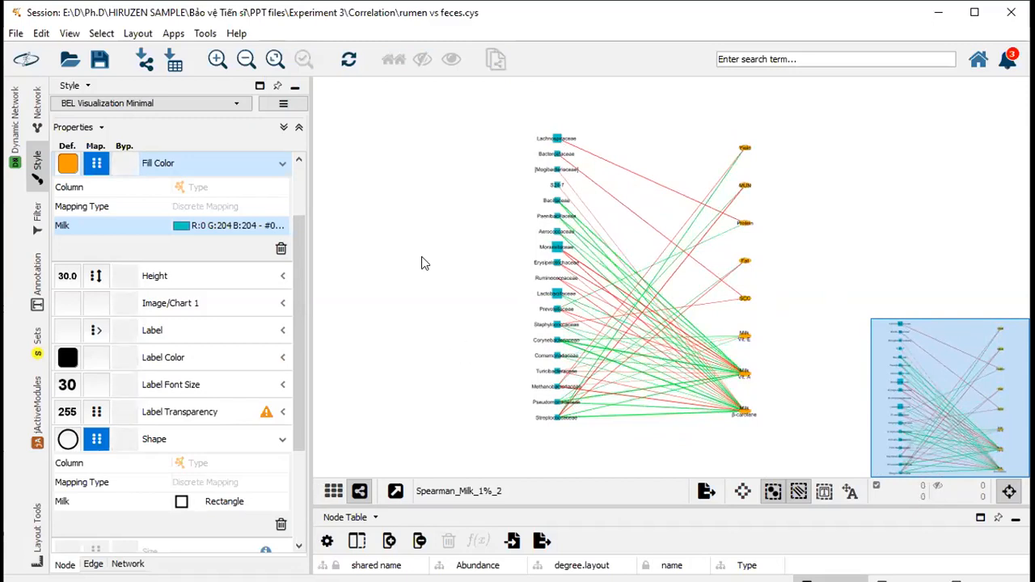
- Set the default node Label Font Size to 40
scroll(387, 276, down, 1)
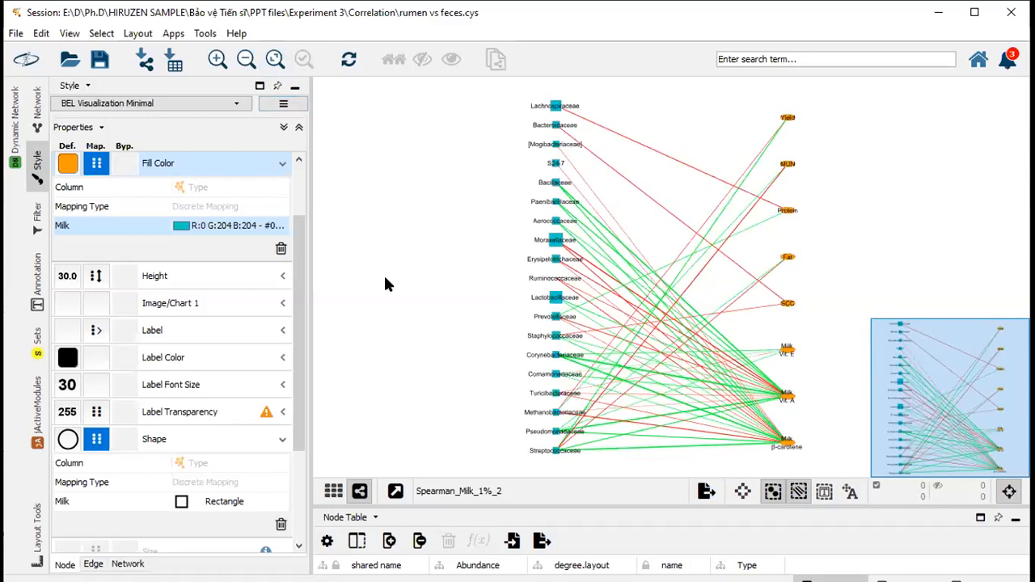
click(67, 385)
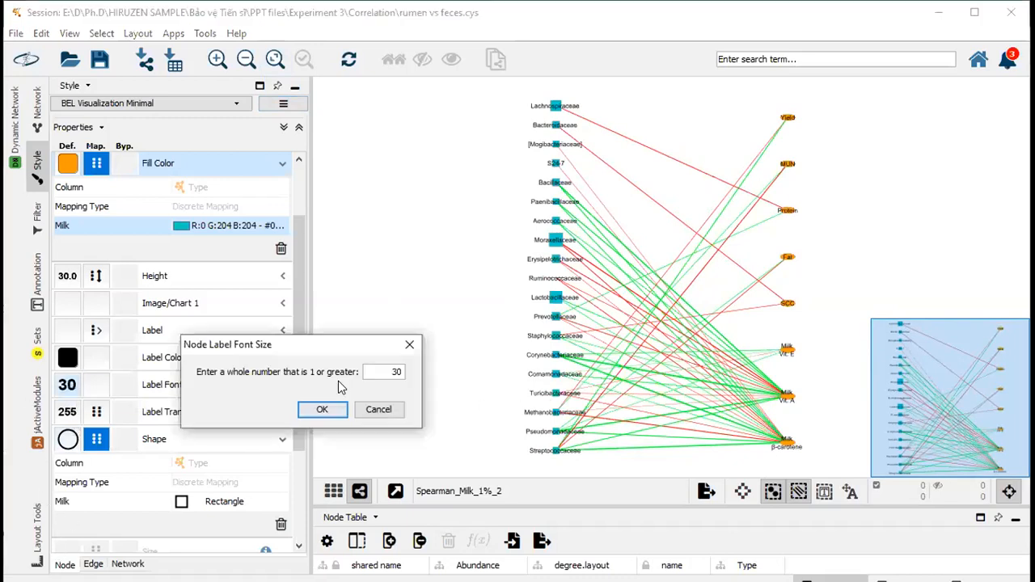
double_click(397, 372)
text(40)
click(317, 411)
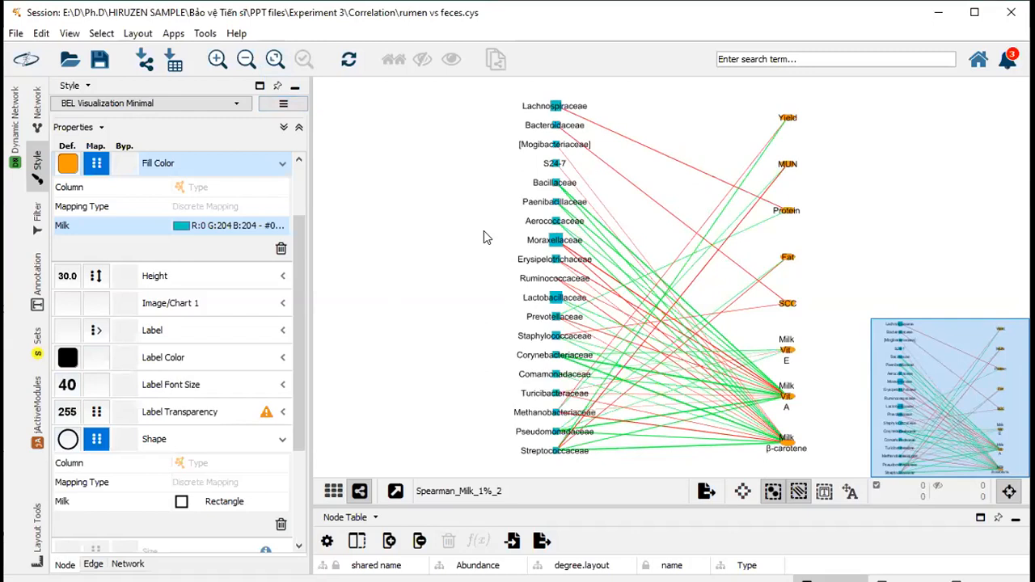
- Switch mouse selection to node labels and move the labels from Lachnospiraceae down to Erysipelotrichaceae to the left of their nodes
click(102, 34)
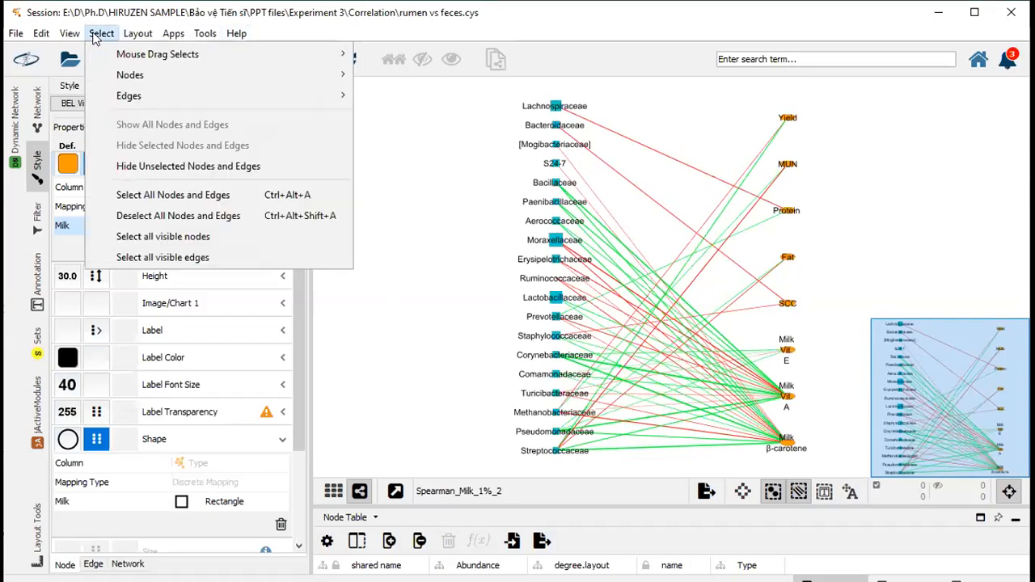
mouse_move(162, 55)
click(398, 135)
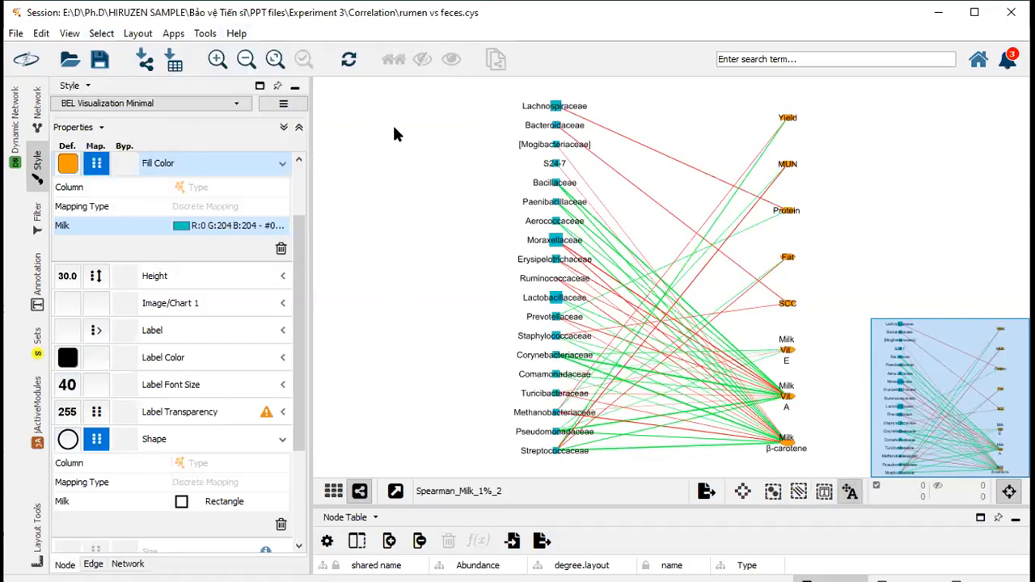
drag(552, 112, 499, 111)
drag(570, 130, 495, 204)
drag(550, 226, 491, 244)
click(540, 244)
drag(555, 260, 494, 261)
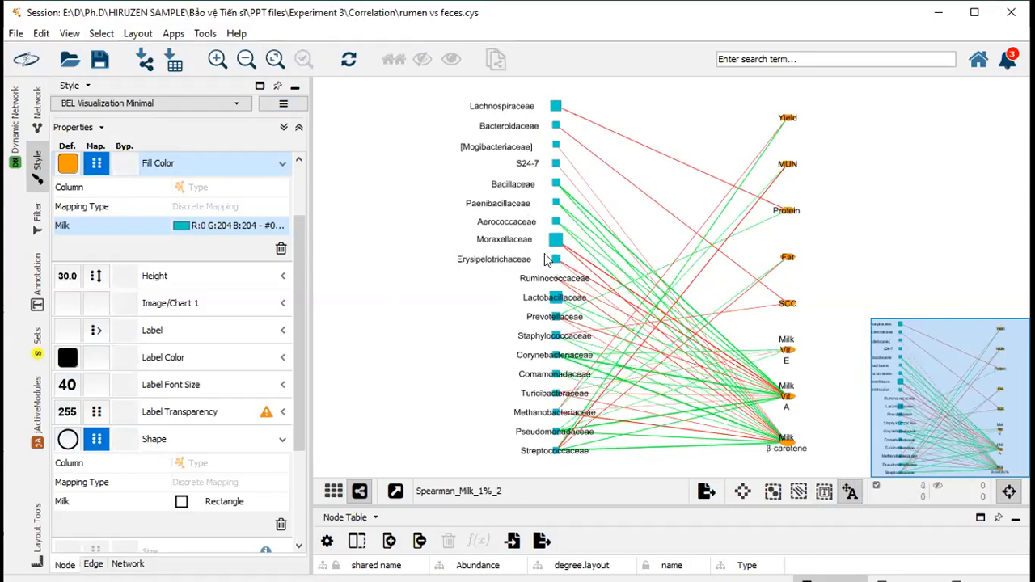
- Move the bacterial labels from Ruminococcaceae down to Streptococcaceae to the left of their nodes
drag(576, 277, 496, 298)
click(555, 317)
drag(555, 317, 497, 317)
drag(555, 336, 496, 338)
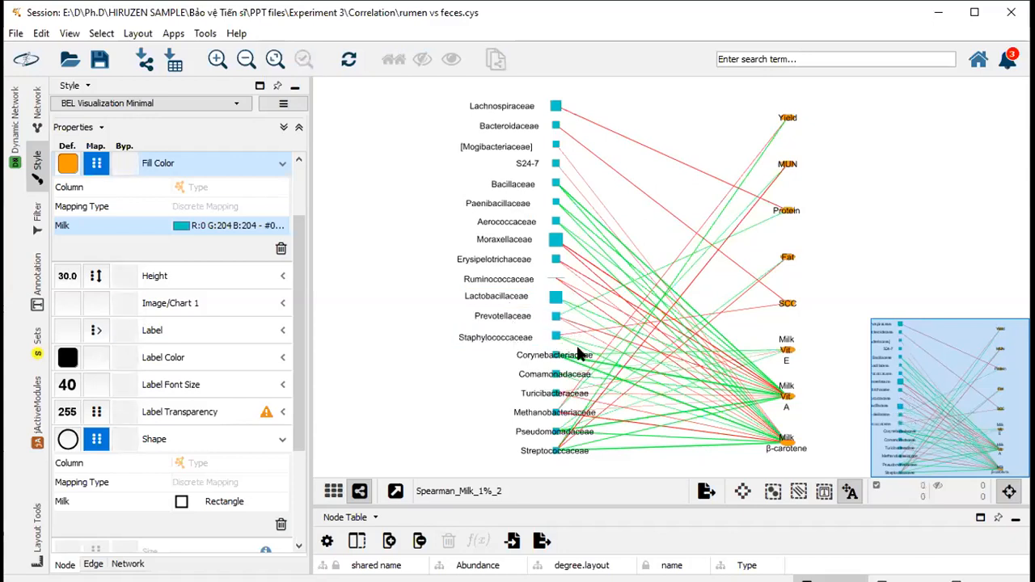
drag(576, 360, 508, 378)
drag(579, 396, 478, 419)
click(535, 414)
drag(565, 429, 495, 427)
drag(546, 450, 492, 450)
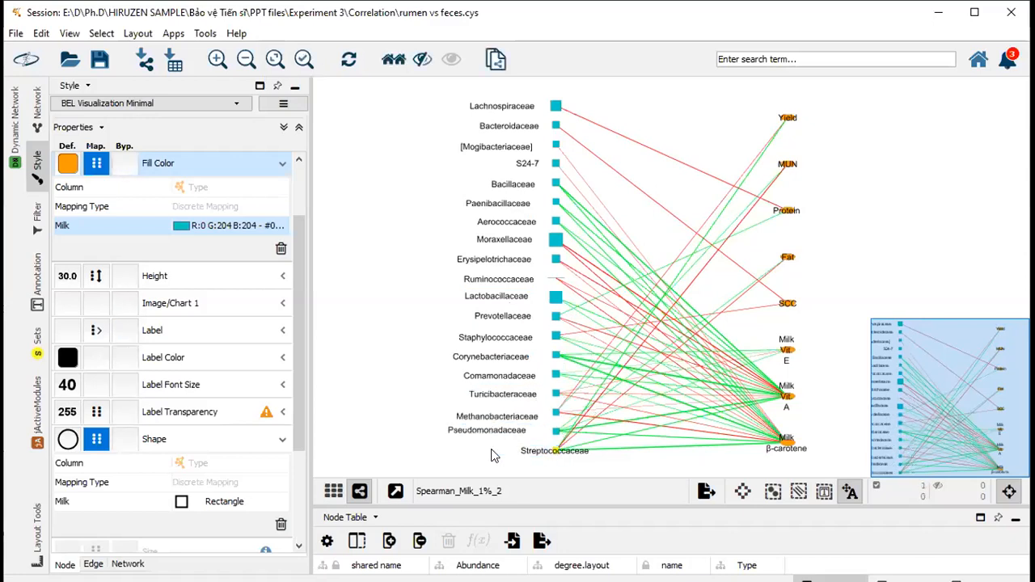
- Move all the milk trait labels, from Milk β-carotene up to Yield, to the right of their nodes
drag(686, 461, 546, 450)
drag(629, 438, 662, 436)
drag(634, 377, 655, 382)
drag(633, 332, 665, 333)
drag(661, 282, 669, 281)
drag(635, 238, 655, 240)
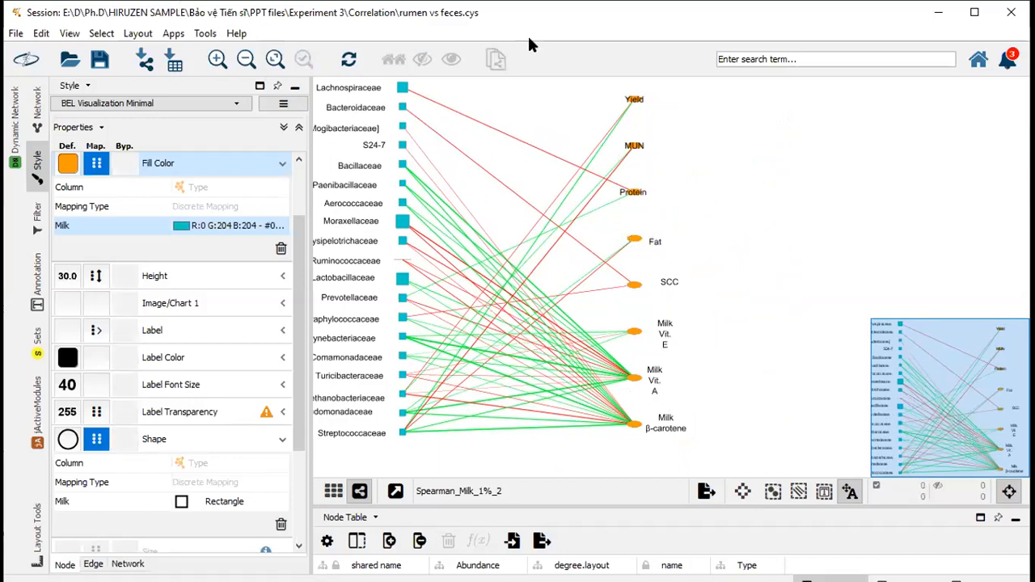
drag(636, 193, 663, 195)
drag(636, 148, 656, 149)
drag(635, 99, 658, 101)
drag(801, 174, 848, 172)
click(275, 59)
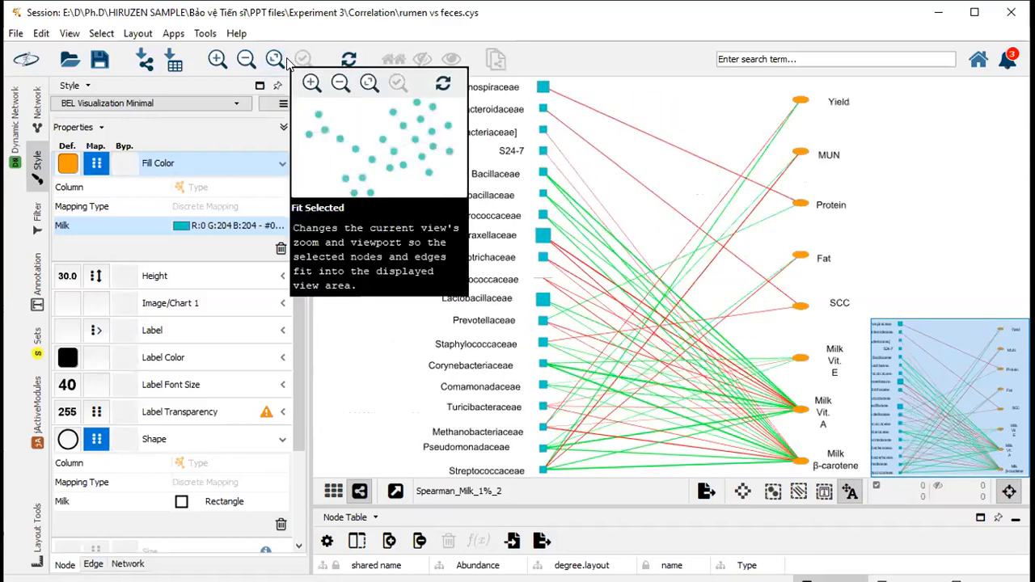
- Add a second column condition to the default filter, based on the edge column Prob>|ρ|
click(38, 223)
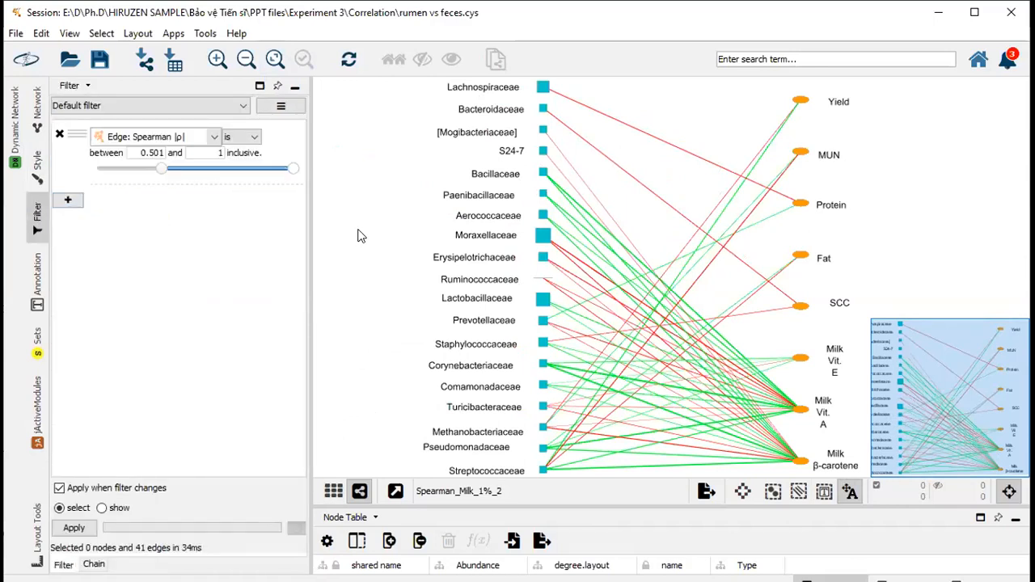
scroll(362, 235, down, 1)
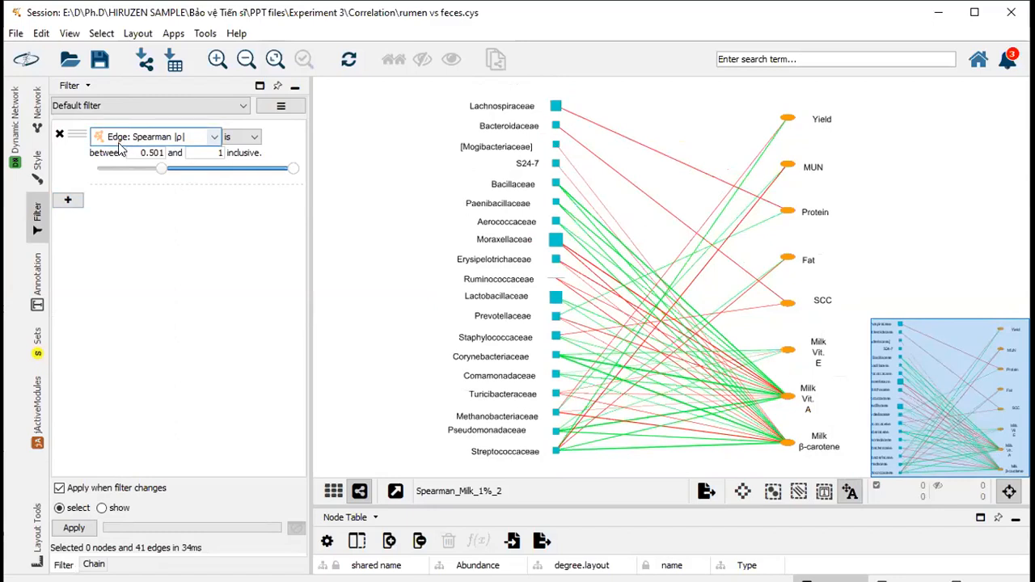
click(68, 200)
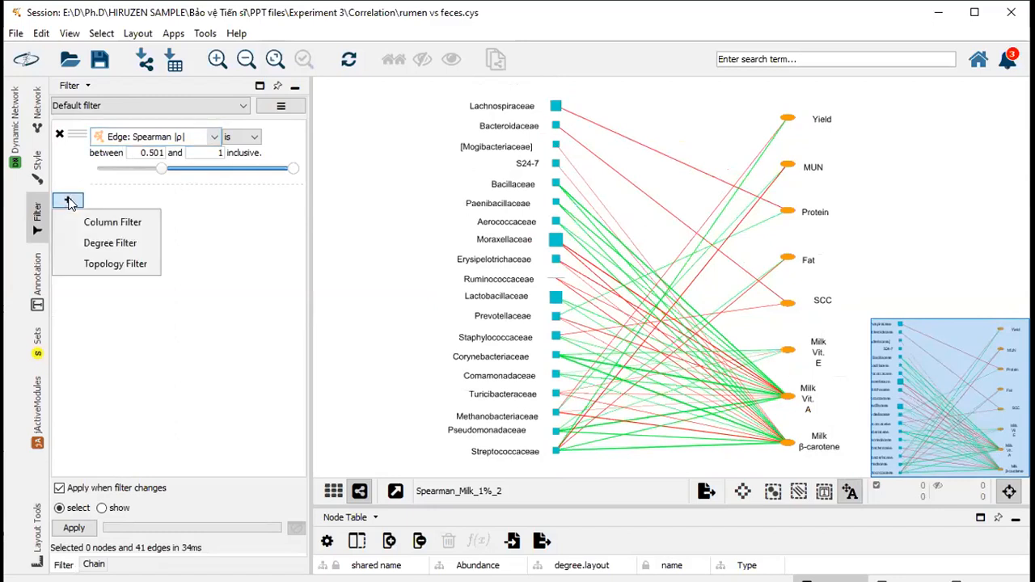
click(101, 222)
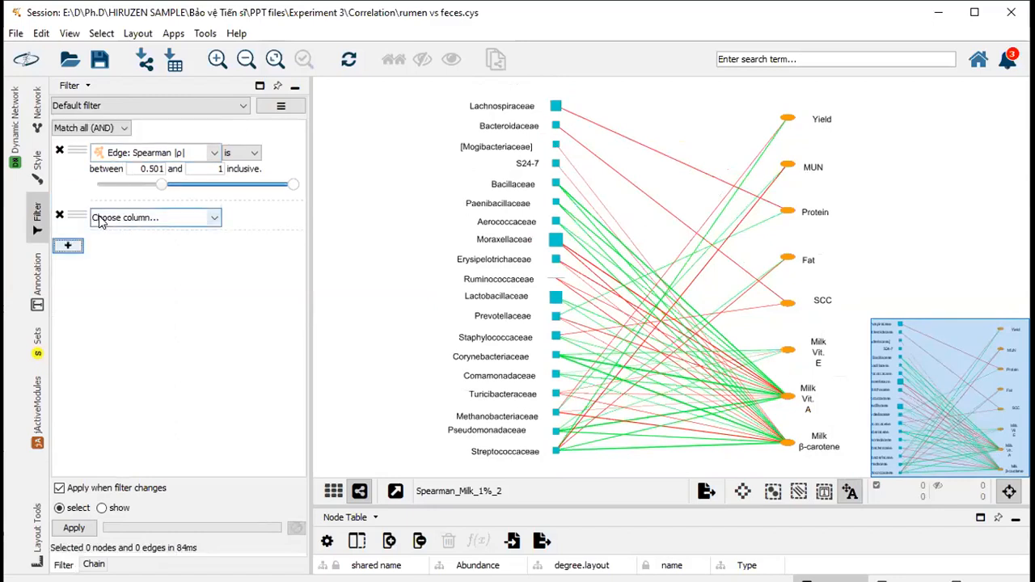
click(214, 221)
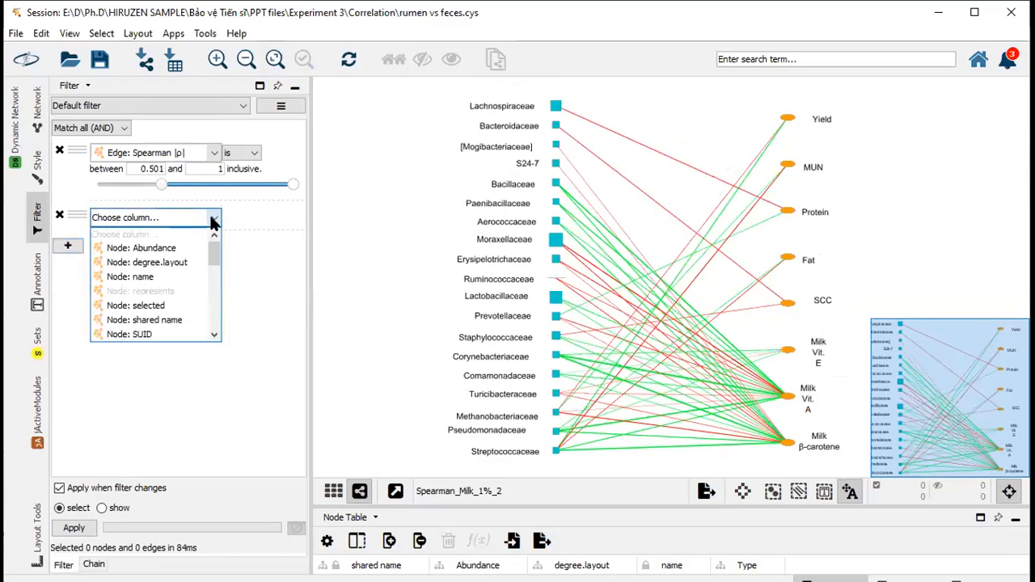
drag(214, 253, 211, 321)
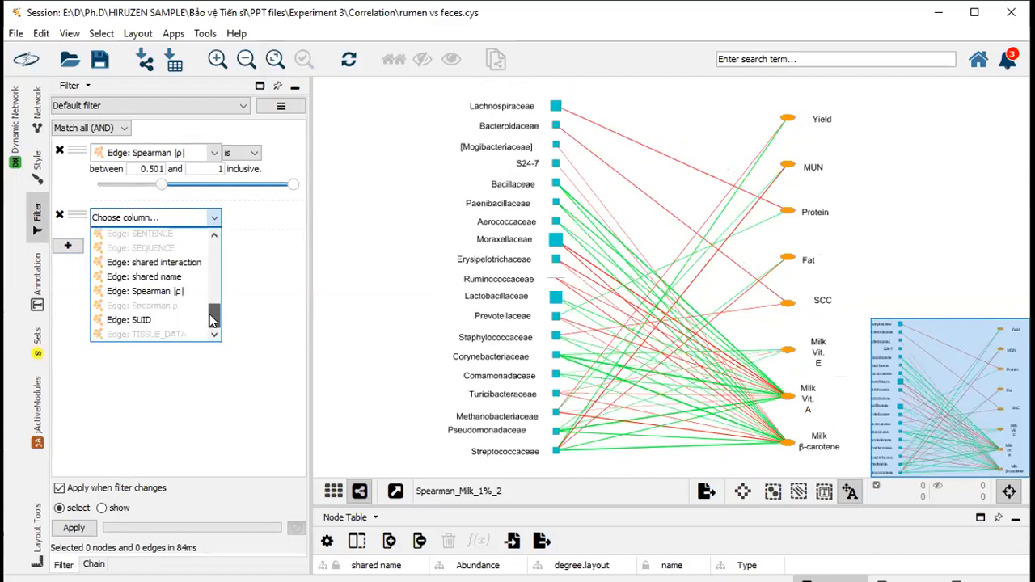
drag(212, 315, 202, 296)
click(170, 293)
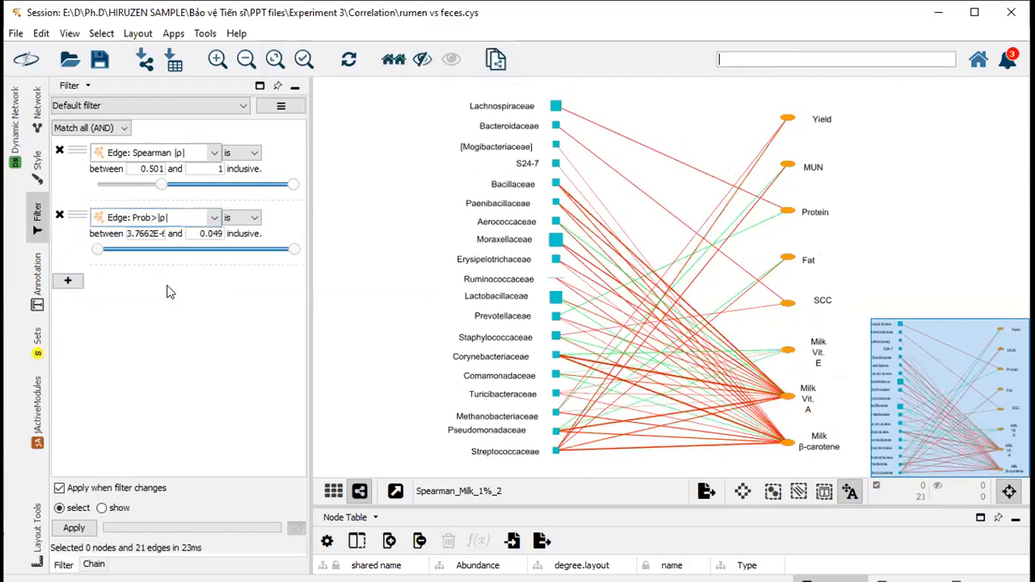
- Set the upper limit of the Prob>|ρ| condition to 0.01 and create a new network from the selected edges
double_click(212, 233)
text(0.05)
text(1)
key(Return)
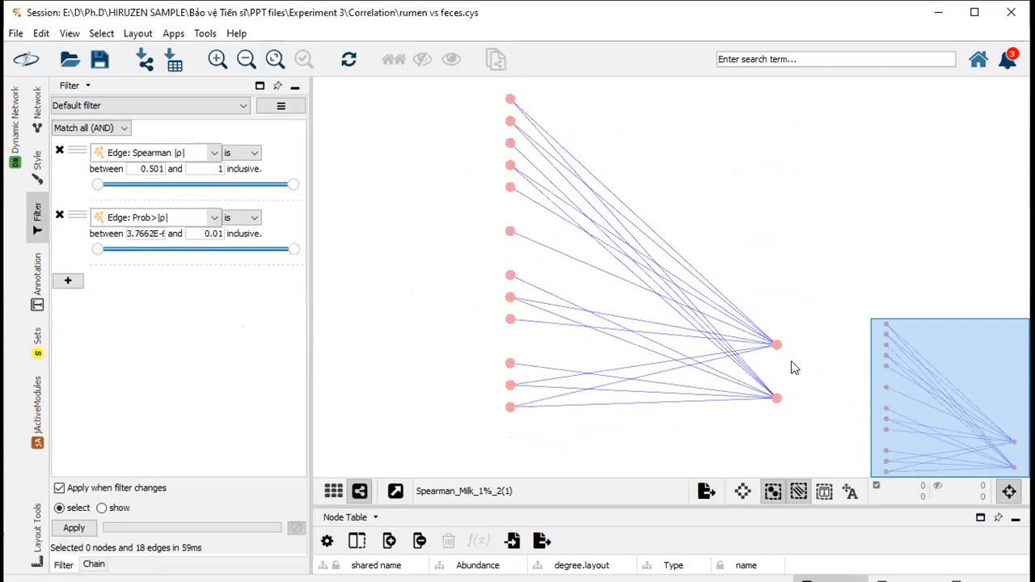
click(106, 106)
click(106, 106)
click(106, 106)
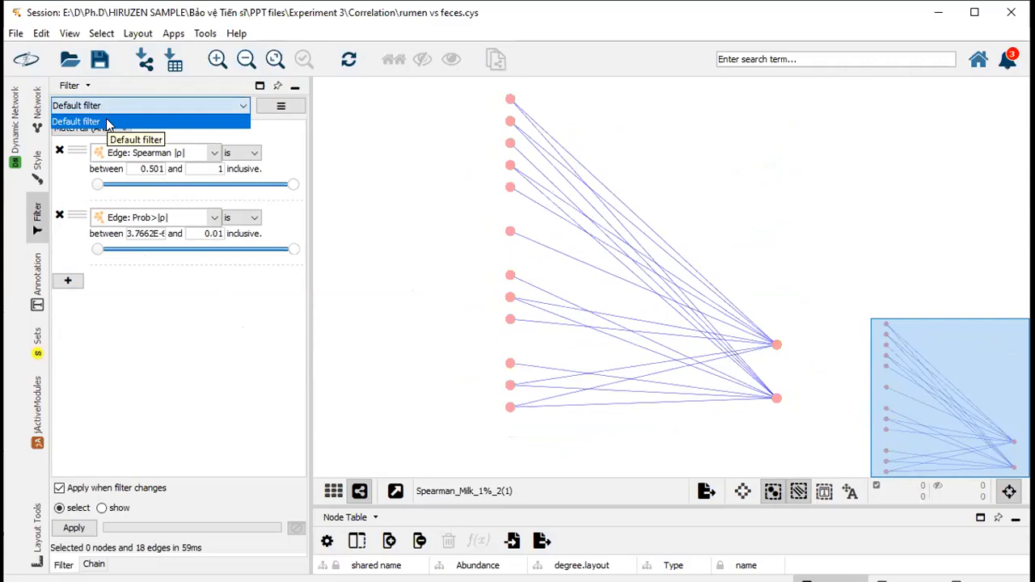
click(108, 106)
click(89, 87)
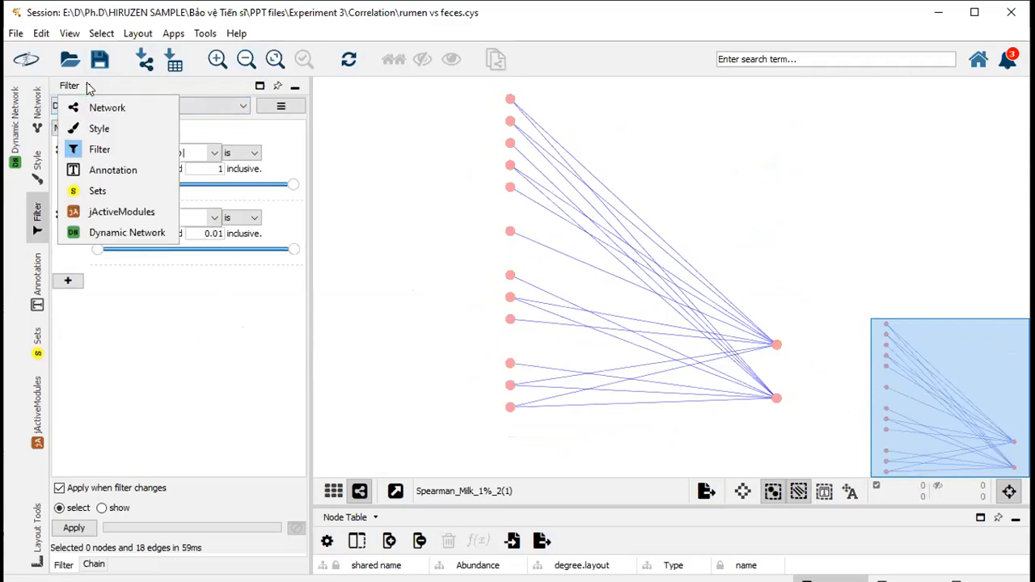
click(147, 84)
- Apply the BEL Visualization Minimal style to the network filtered by Prob>|ρ|
click(35, 168)
click(115, 109)
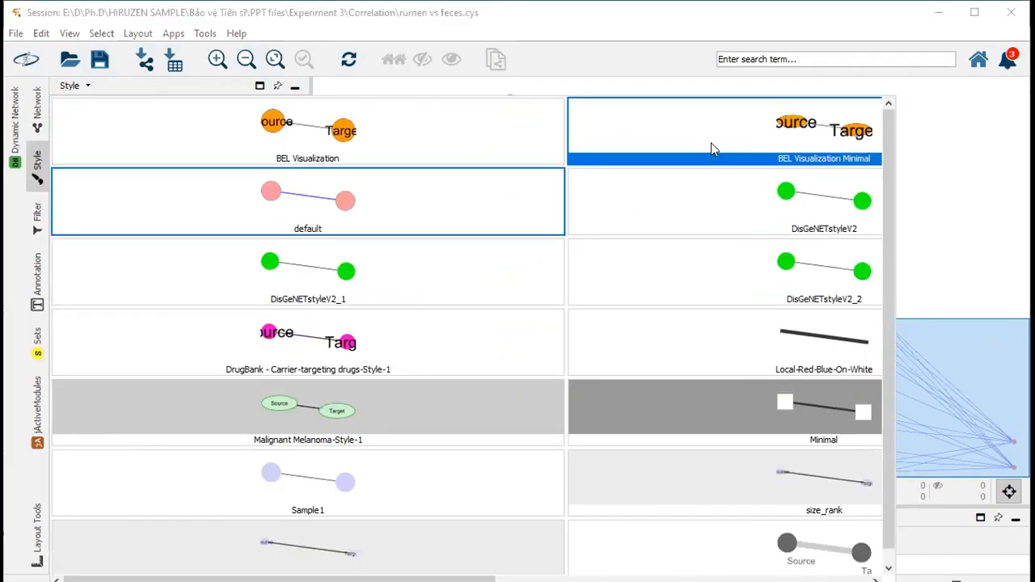
click(711, 142)
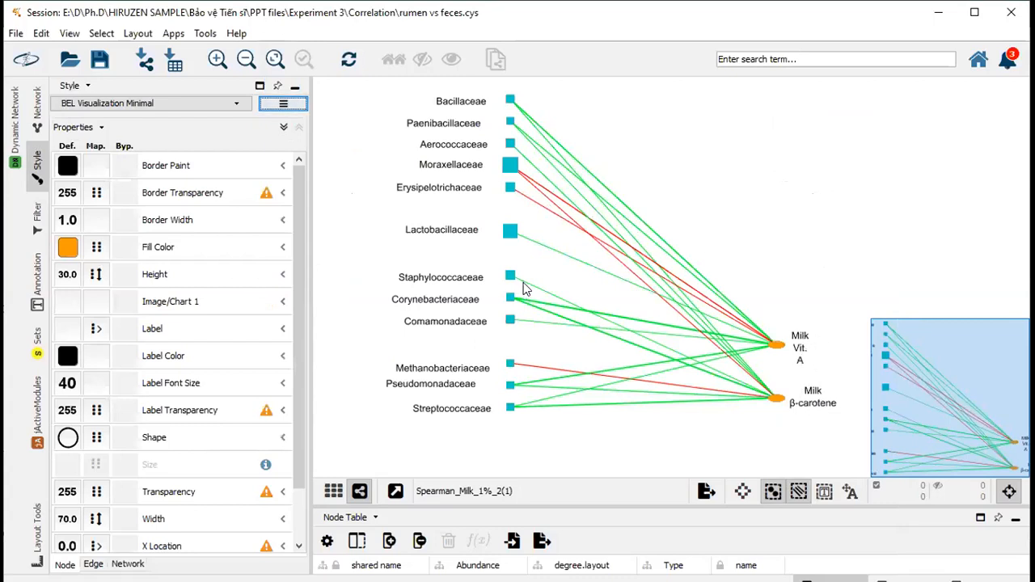
- Add a third column condition on the edge column Spearman |ρ| and set its lower limit to 0.6
click(36, 217)
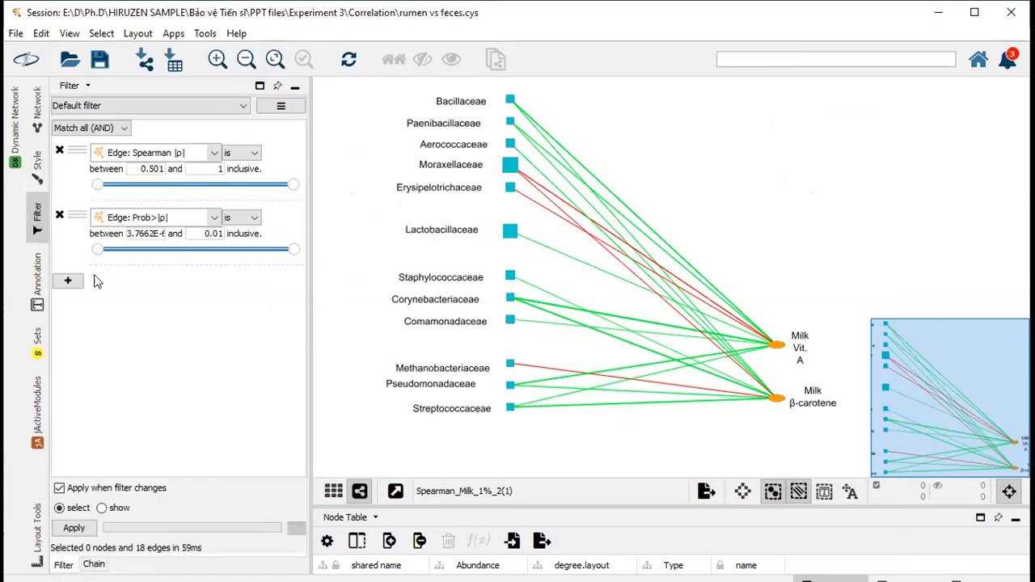
click(70, 283)
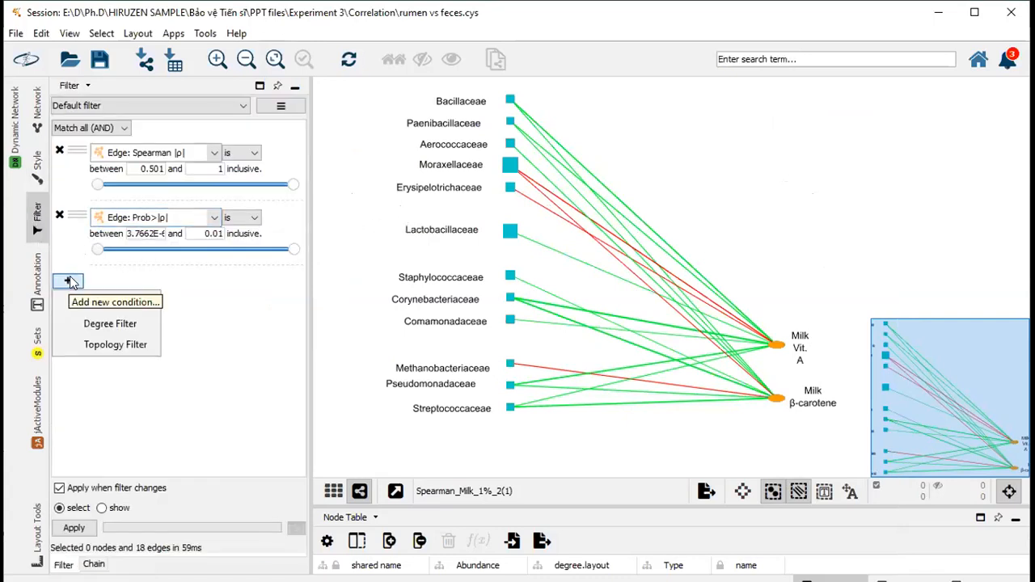
click(104, 302)
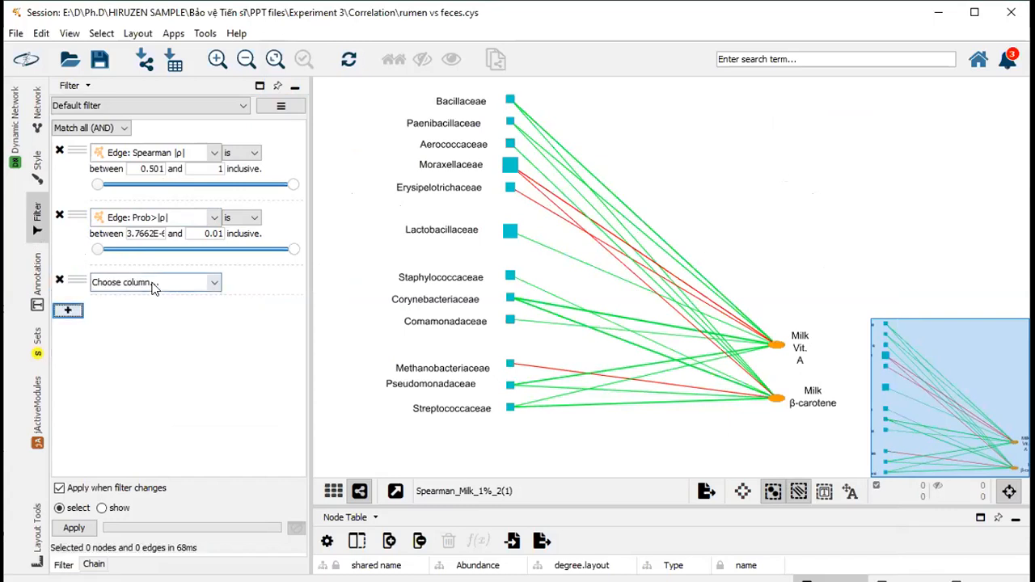
click(156, 282)
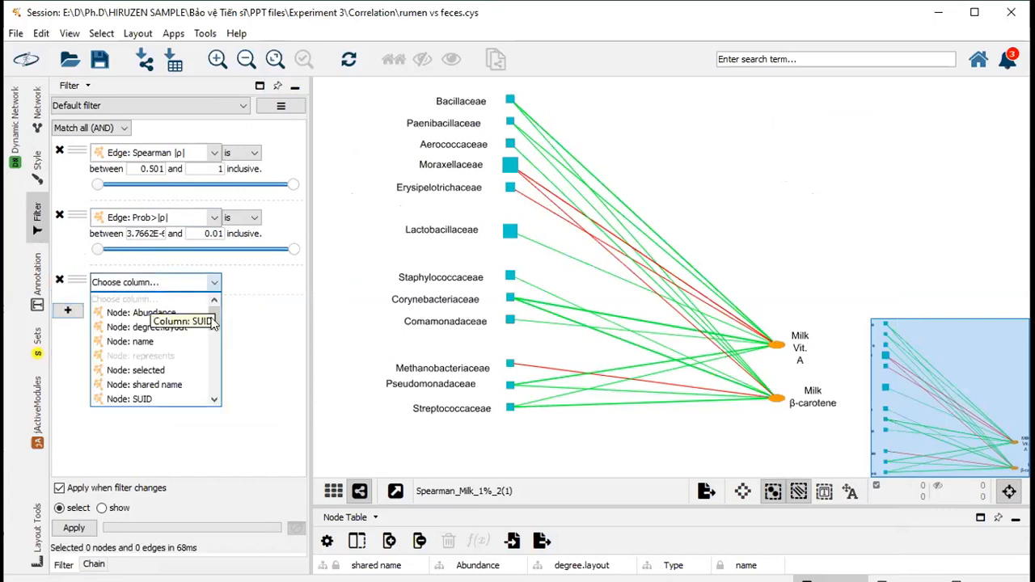
drag(215, 324, 209, 372)
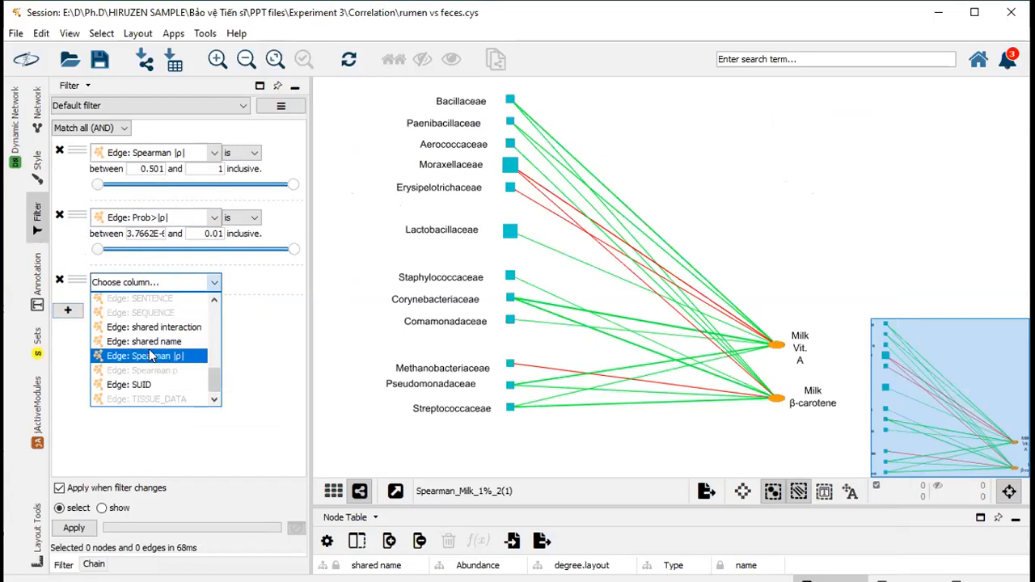
click(162, 356)
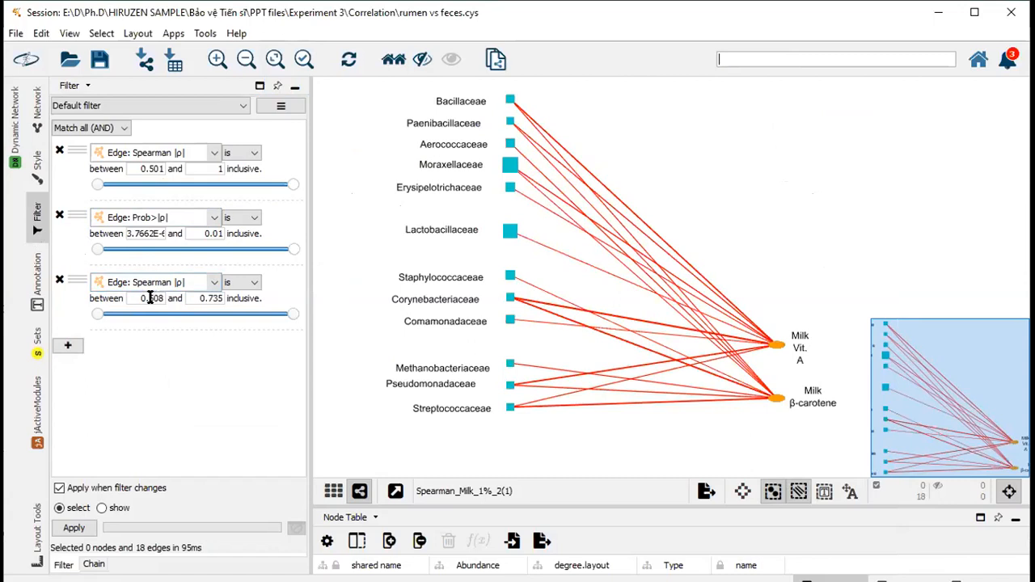
double_click(150, 298)
drag(150, 297, 156, 297)
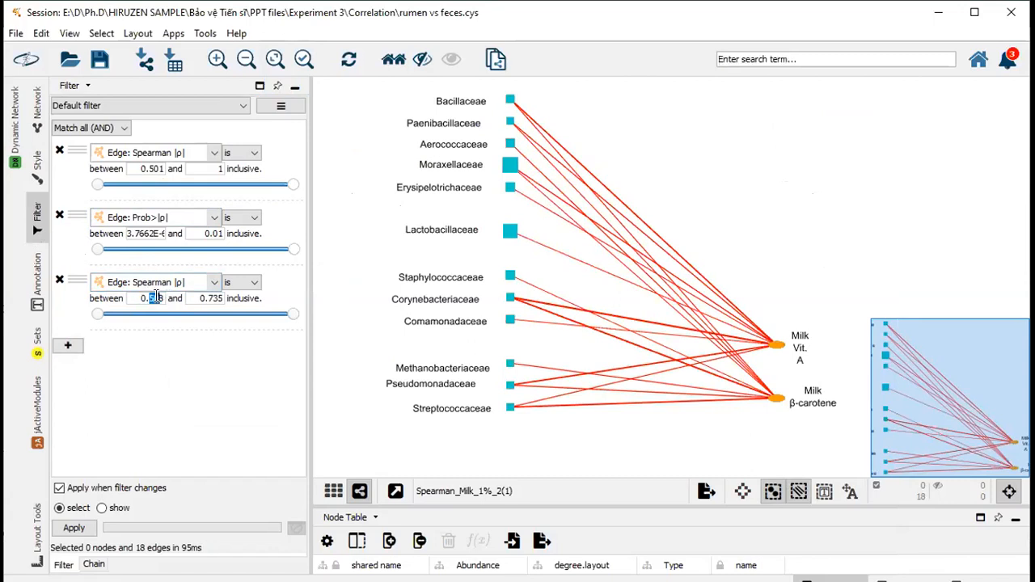
text(6)
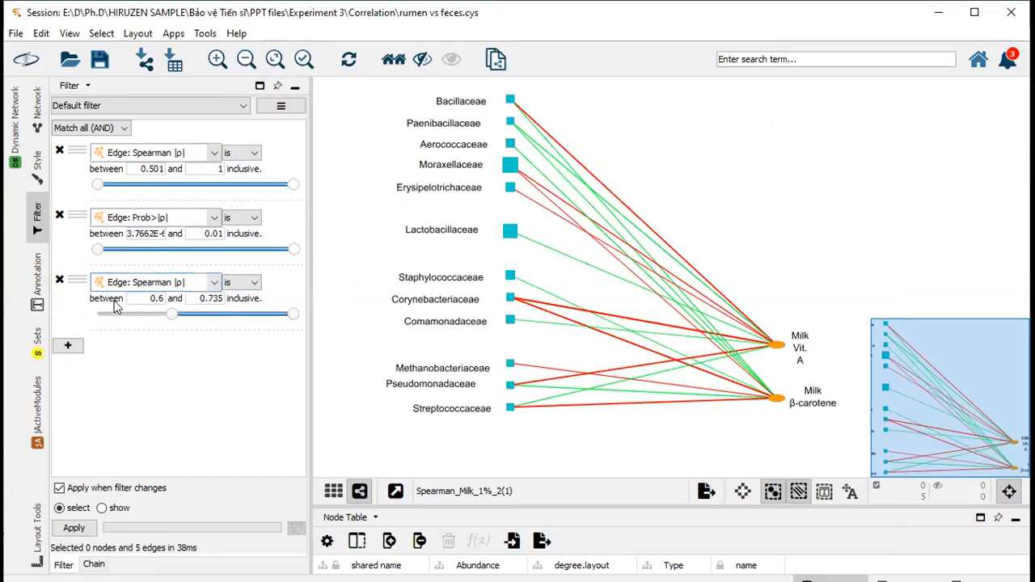
- Create a new network from the edges selected by the filter and apply the BEL Visualization Minimal style to it
click(495, 59)
click(586, 107)
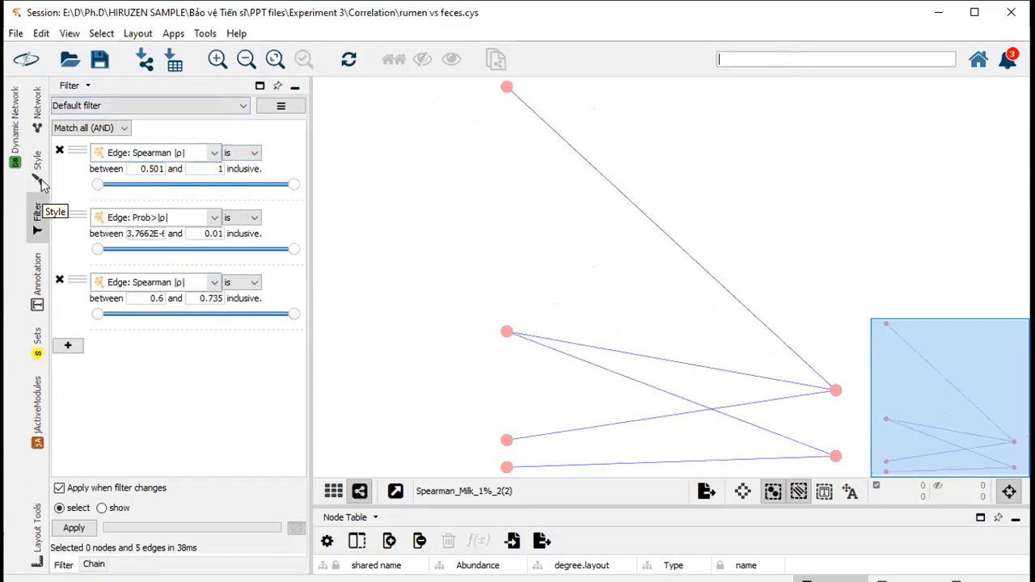
click(42, 183)
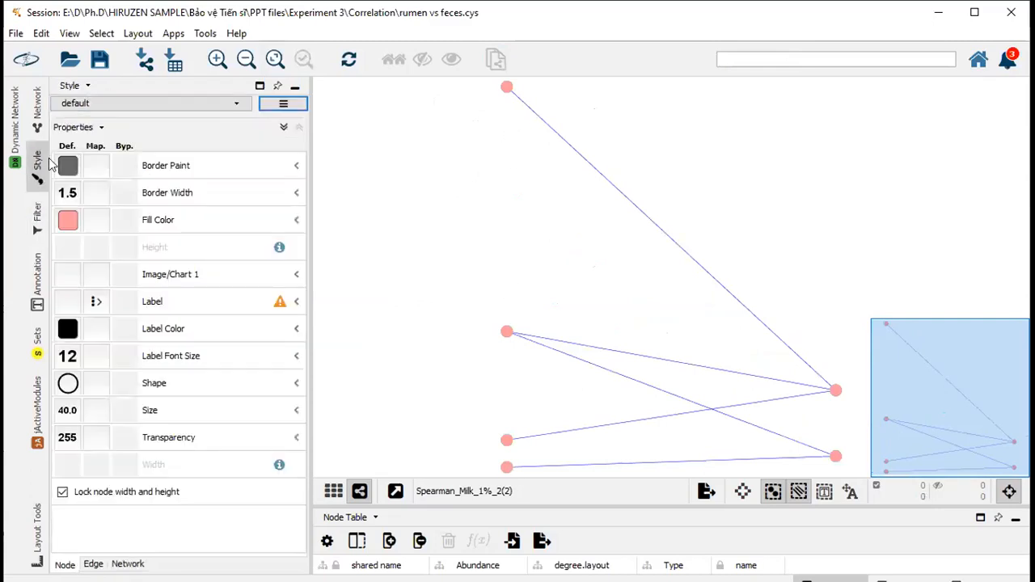
click(100, 103)
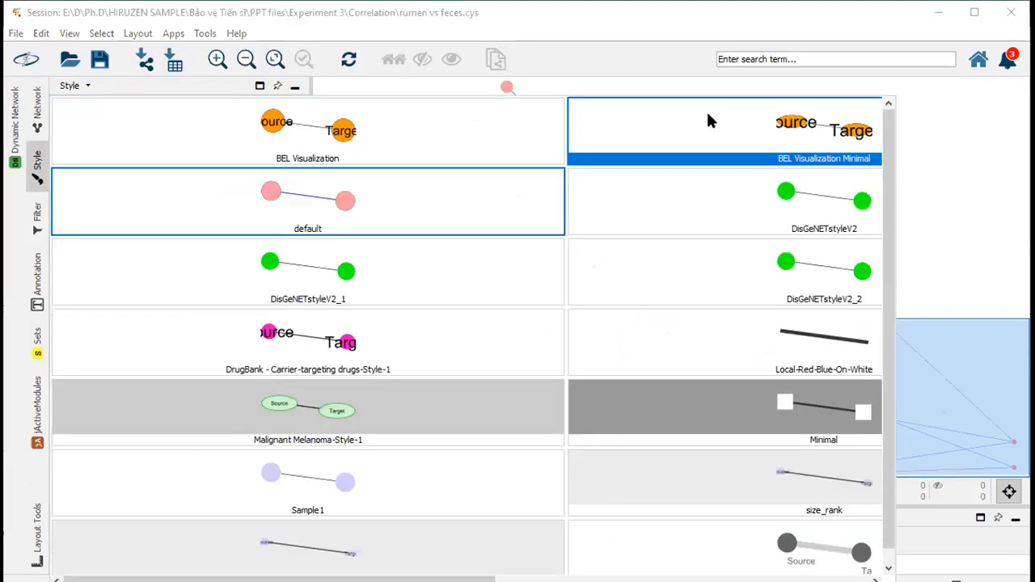
click(706, 113)
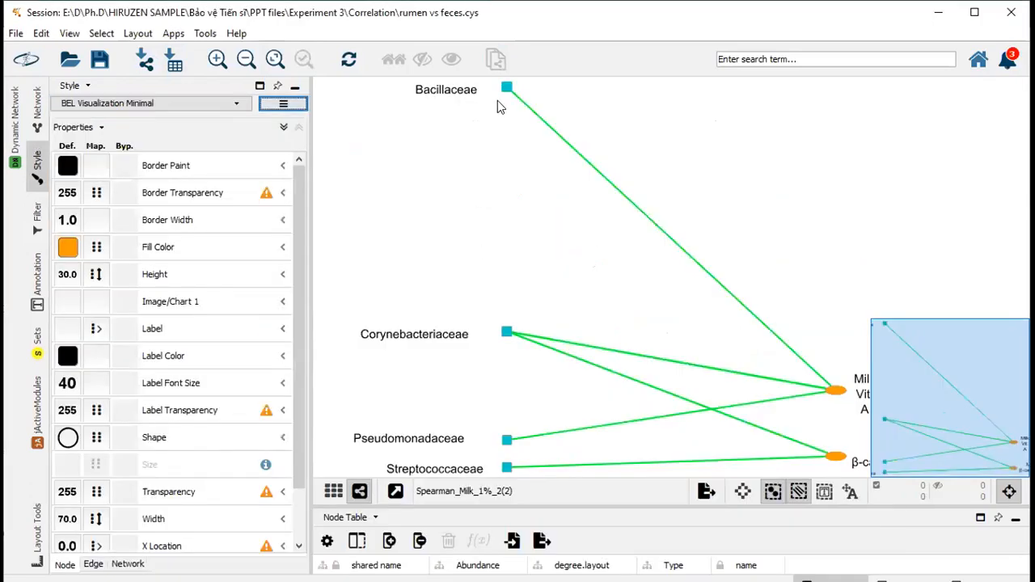
- Move the Bacillaceae node down to just above Corynebacteriaceae
drag(506, 95, 511, 273)
drag(576, 257, 551, 145)
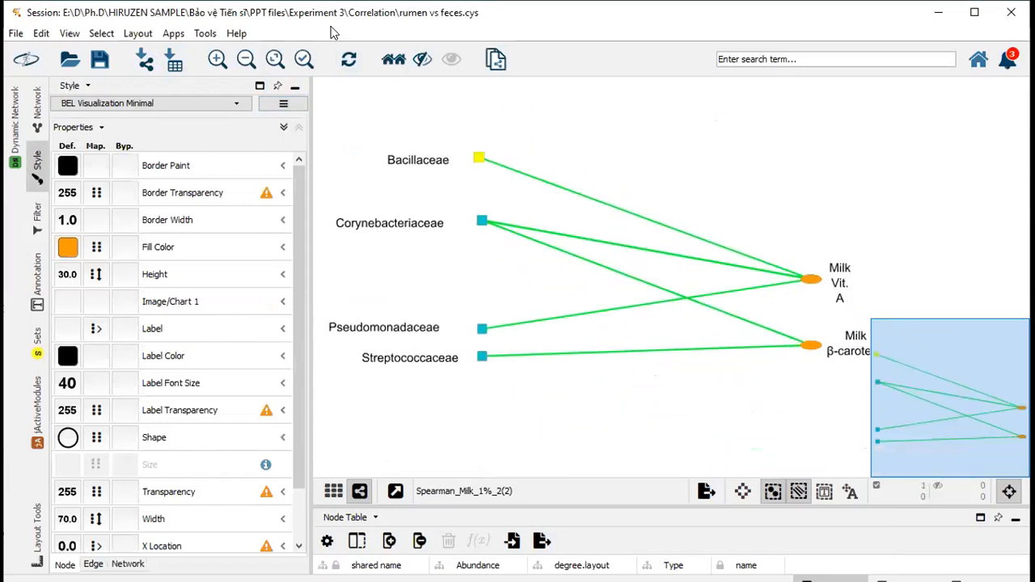
click(248, 59)
click(275, 59)
scroll(499, 199, down, 5)
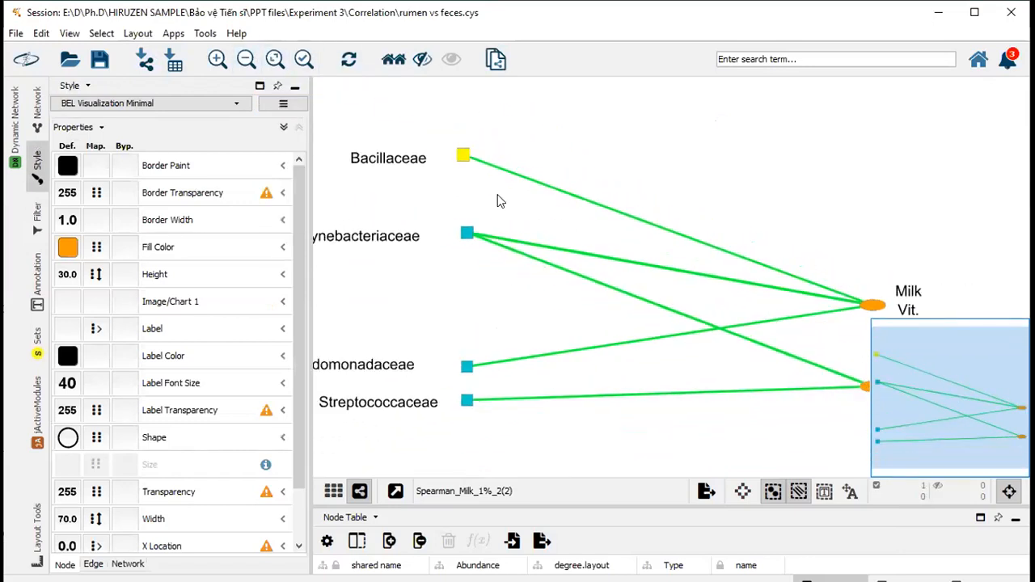
- Select the four bacterial nodes, align them on a common vertical center line and distribute them evenly by height
drag(605, 151, 389, 423)
click(38, 538)
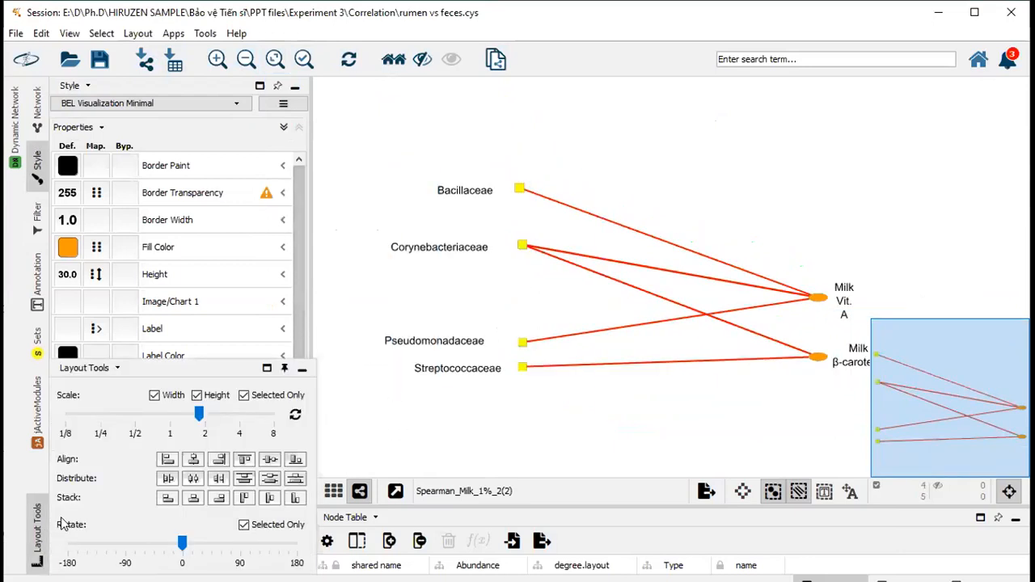
click(193, 461)
click(269, 478)
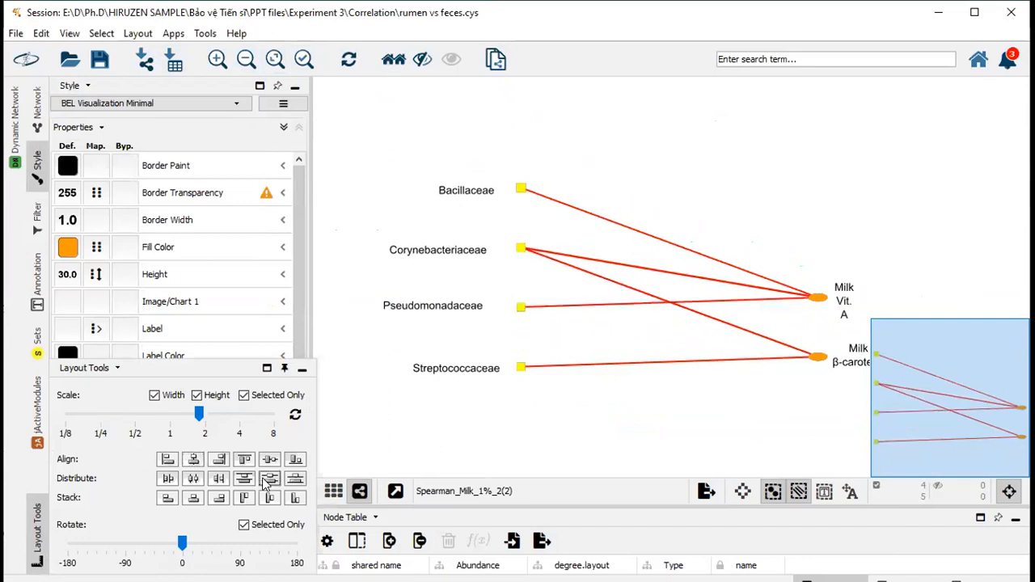
- Move the Milk Vit. A node straight up to a height between the Bacillaceae and Corynebacteriaceae nodes
click(770, 399)
drag(824, 303, 820, 218)
drag(944, 186, 794, 375)
click(36, 530)
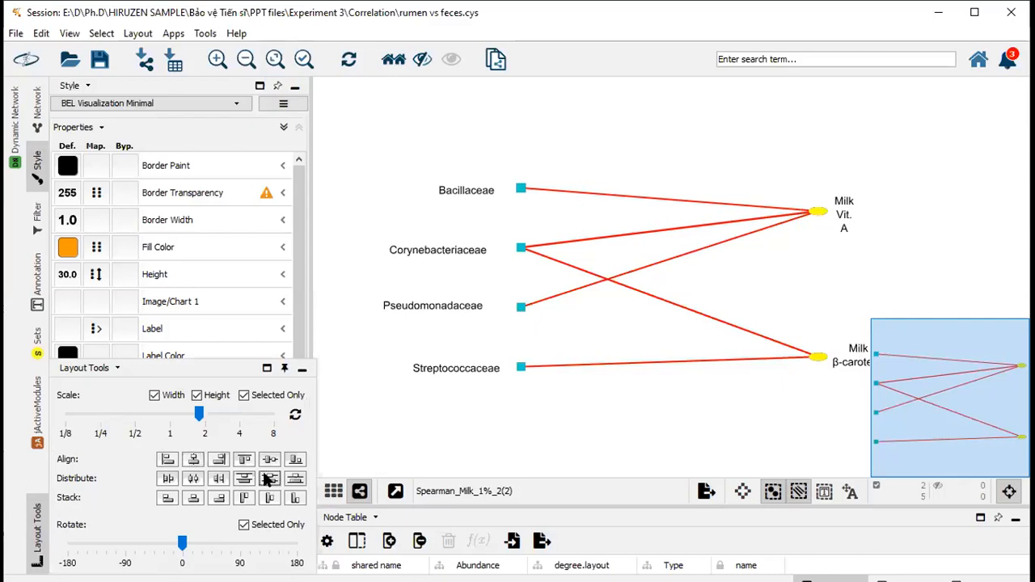
click(631, 417)
scroll(628, 413, down, 1)
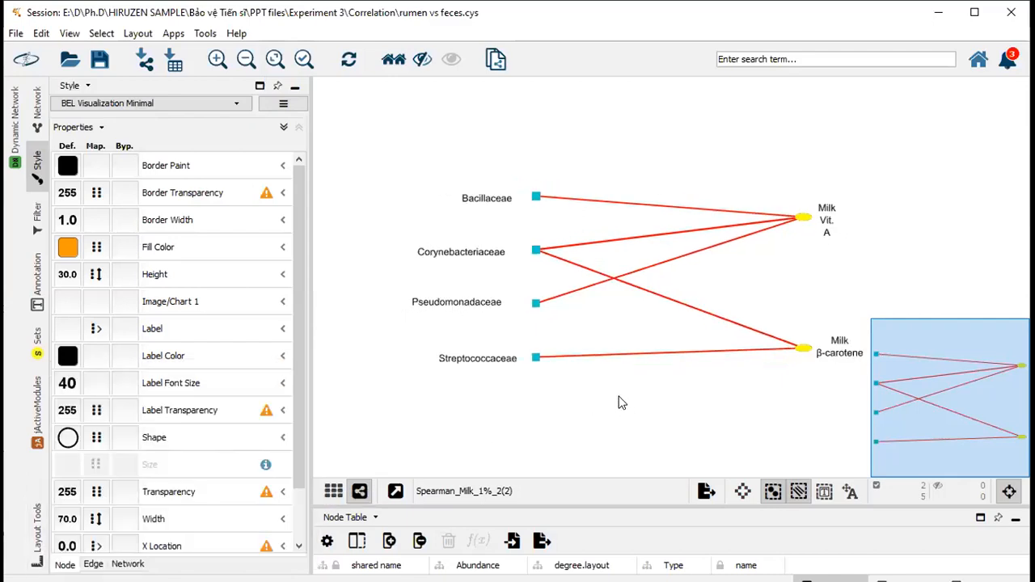
click(621, 405)
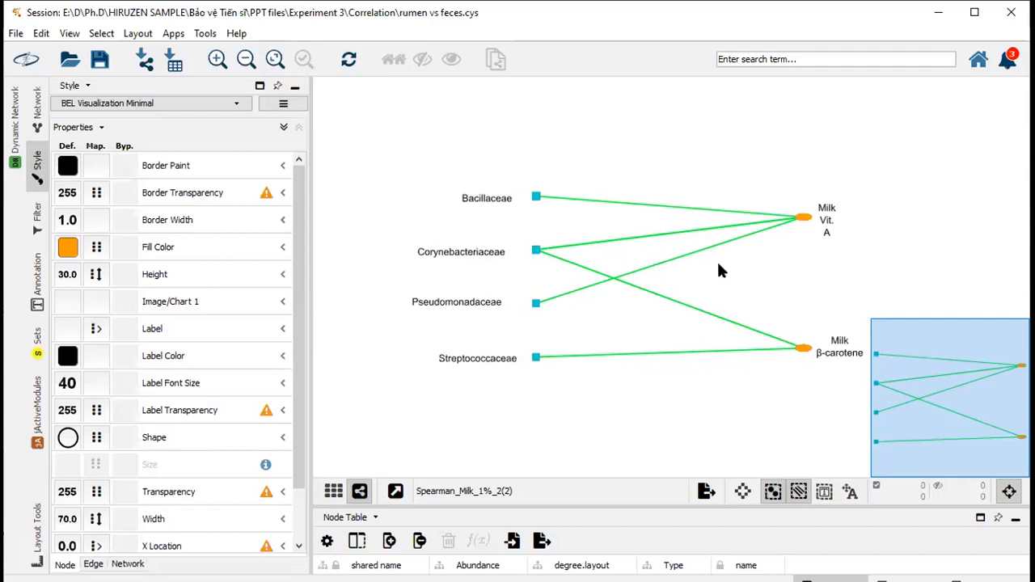
- Start exporting the network as an image and set the export file format to JPEG
drag(856, 280, 832, 286)
scroll(763, 291, up, 2)
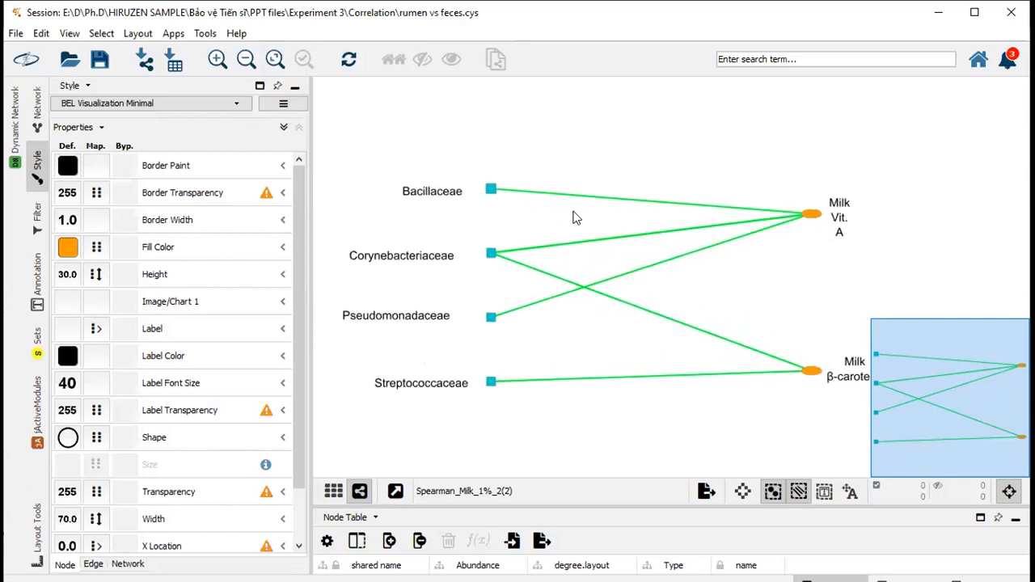
click(16, 34)
mouse_move(55, 184)
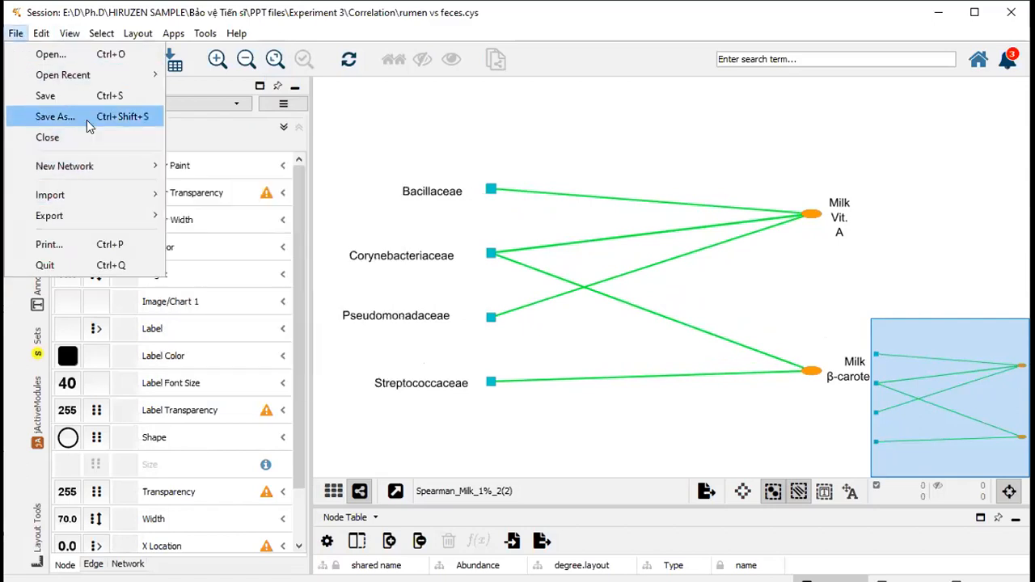
mouse_move(153, 215)
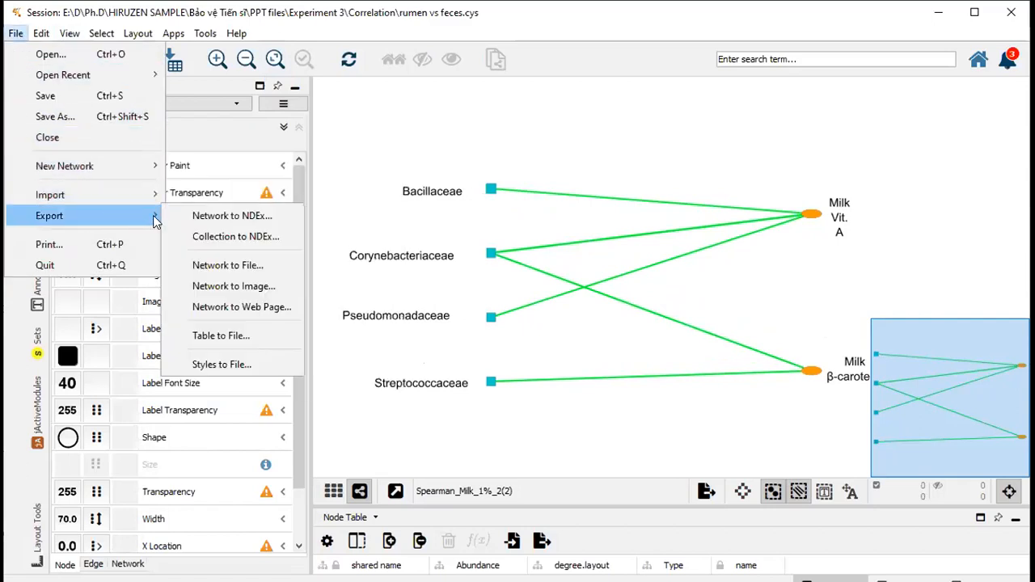
click(230, 282)
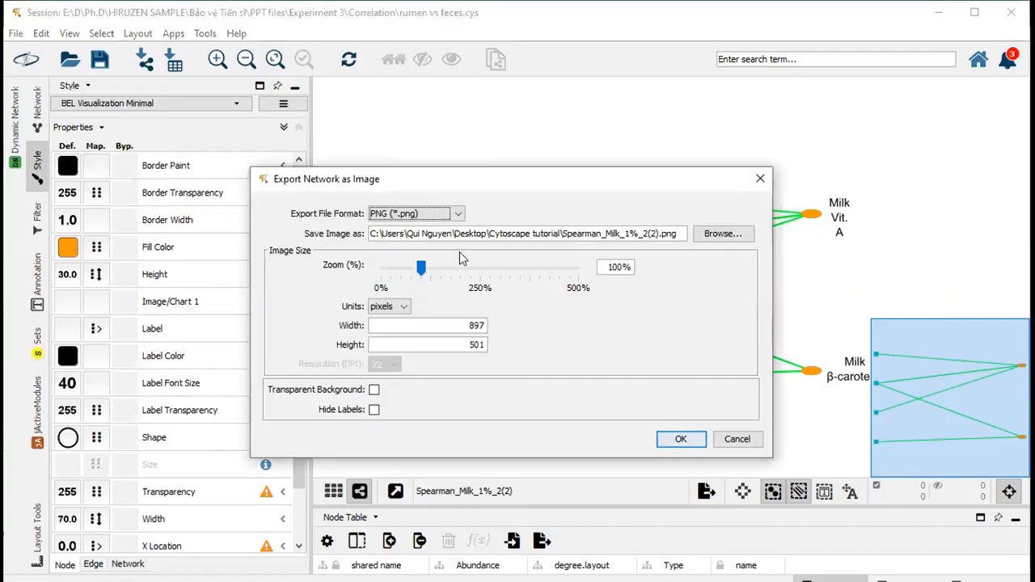
click(429, 213)
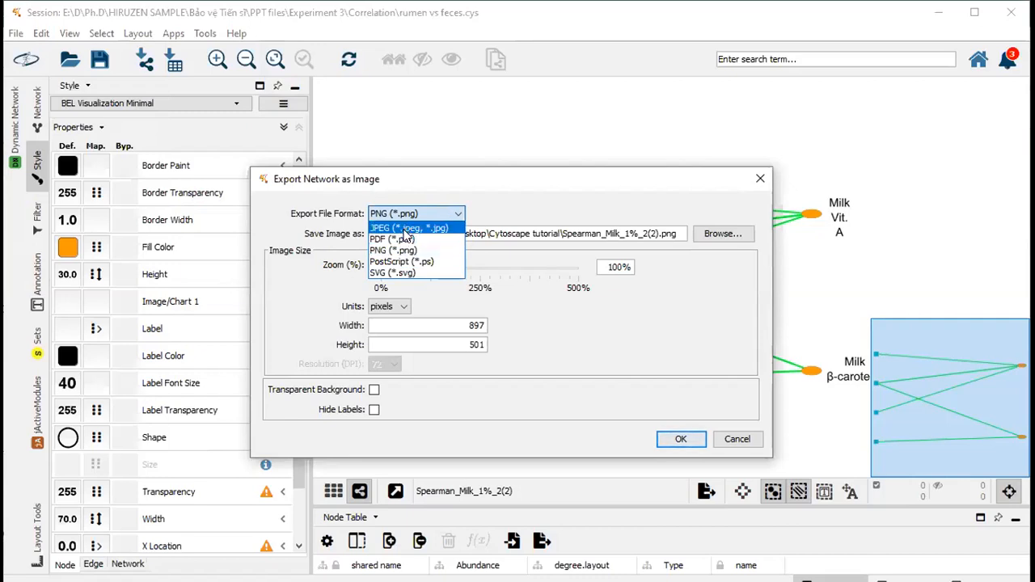
click(408, 230)
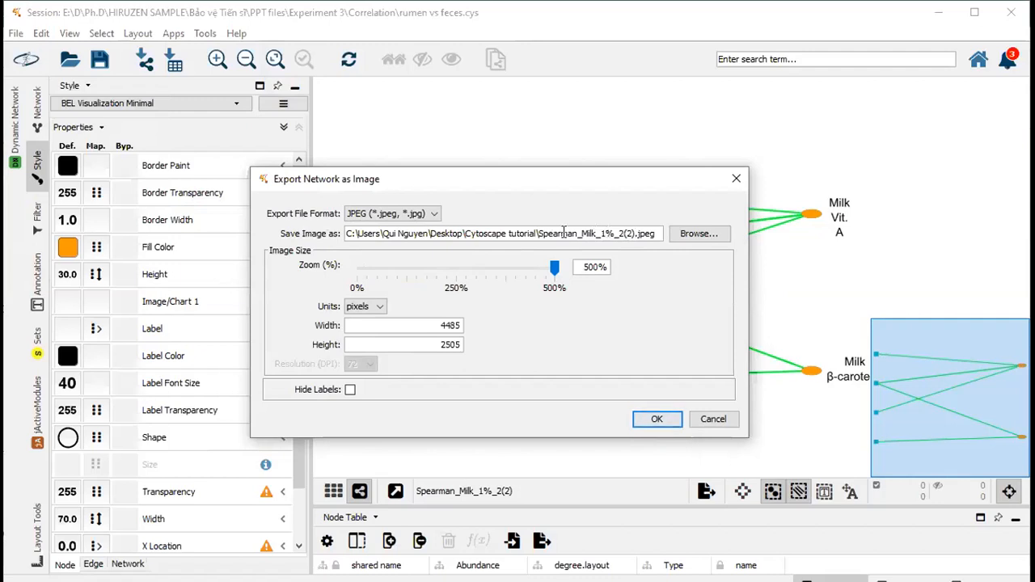
- Name the image file "milk vs component interaction" in the Cytoscape tutorial folder and export it at 500% zoom
shift+click(540, 233)
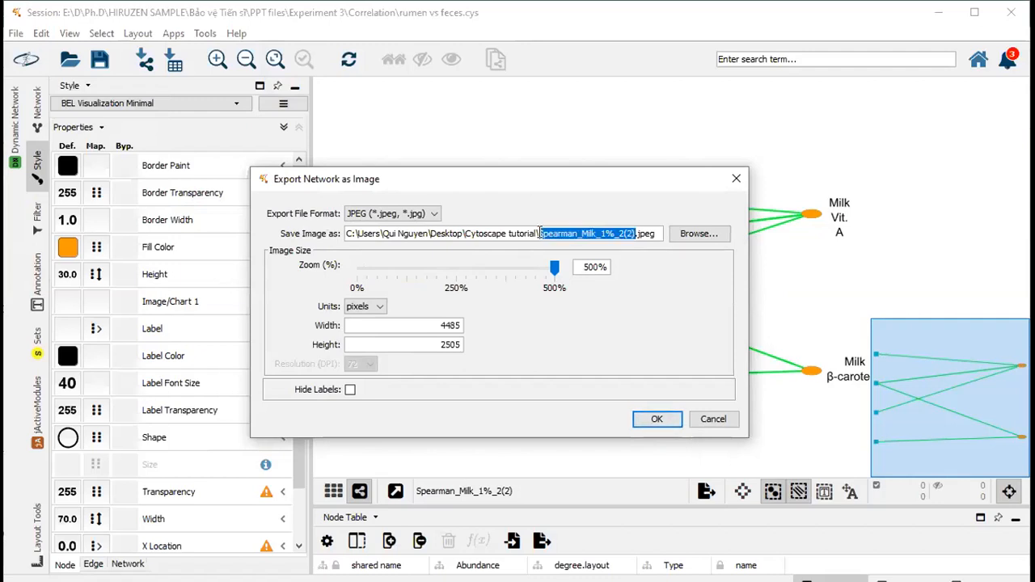
text(milk)
text( vs c)
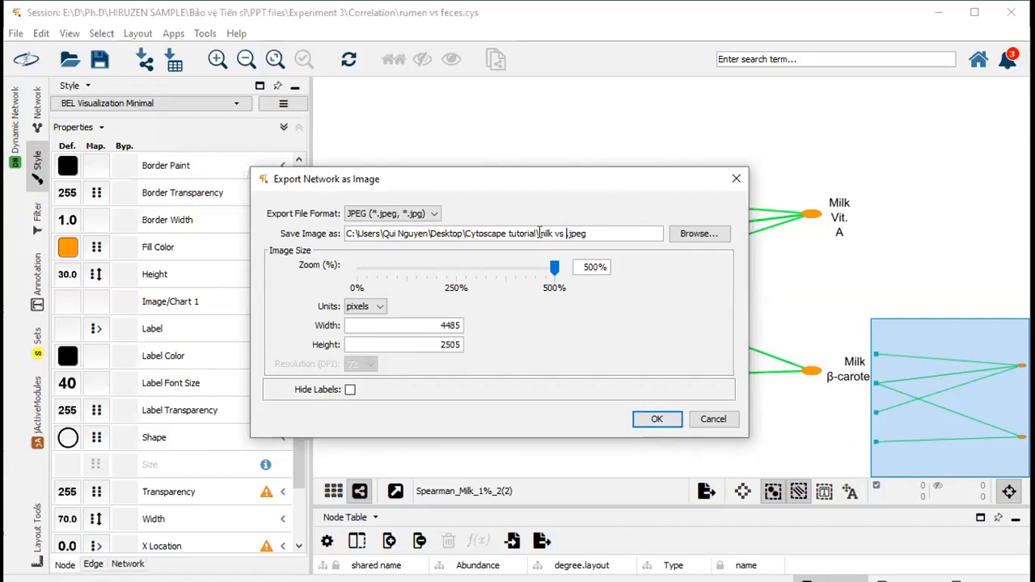
text(omponent interaction)
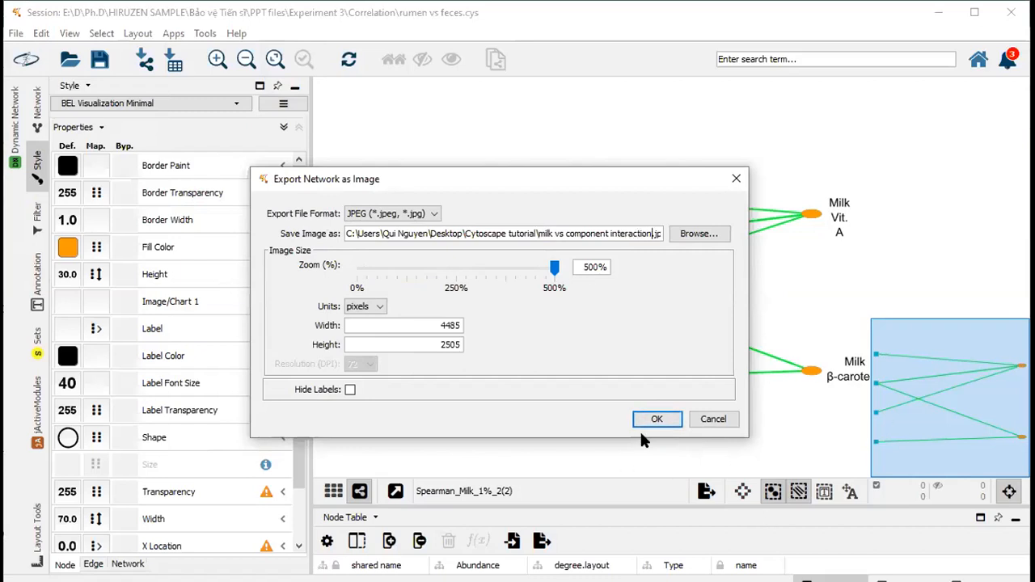
mouse_move(554, 267)
mouse_down()
mouse_move(316, 277)
mouse_move(560, 271)
mouse_up()
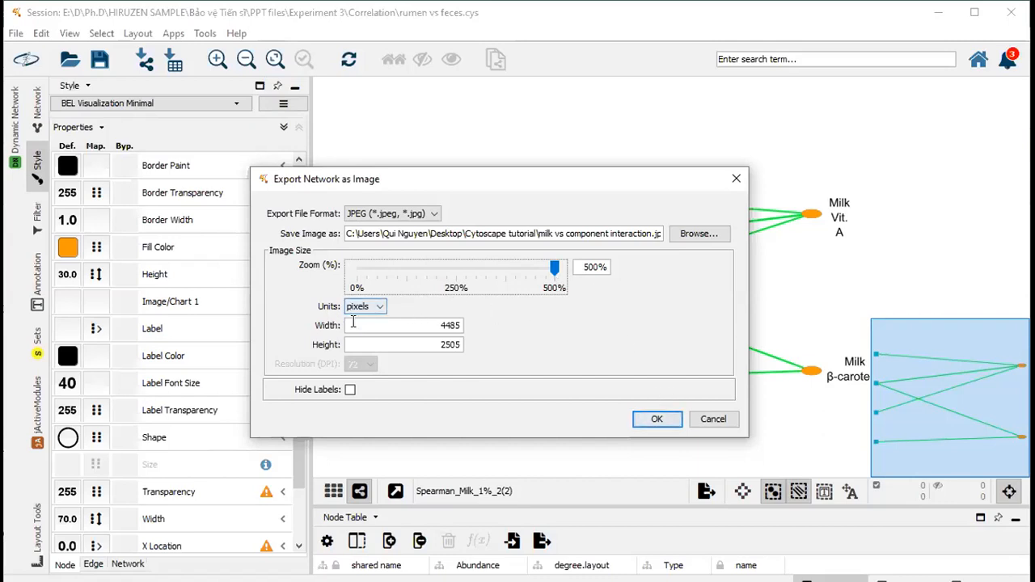
click(655, 420)
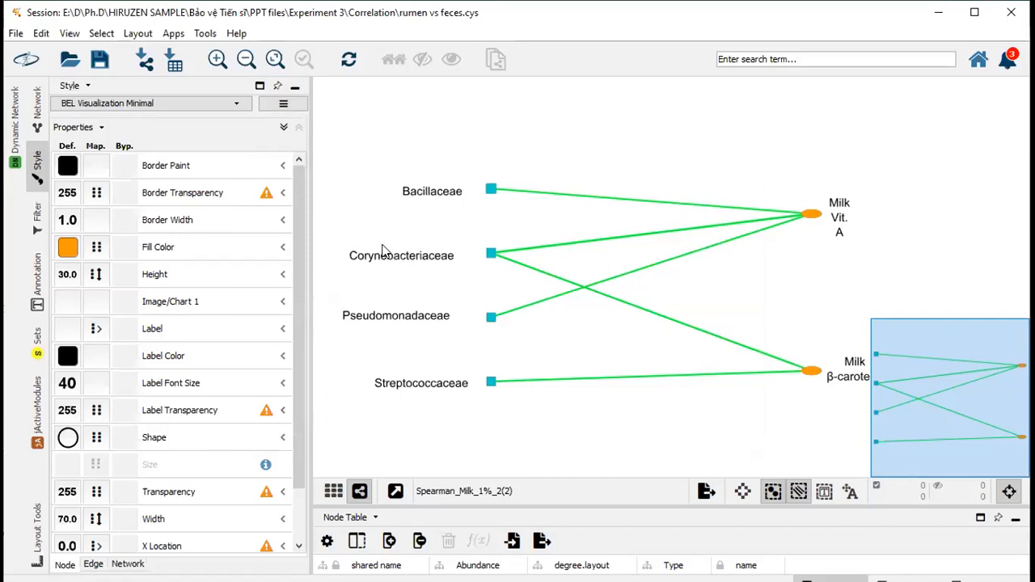
scroll(676, 234, down, 3)
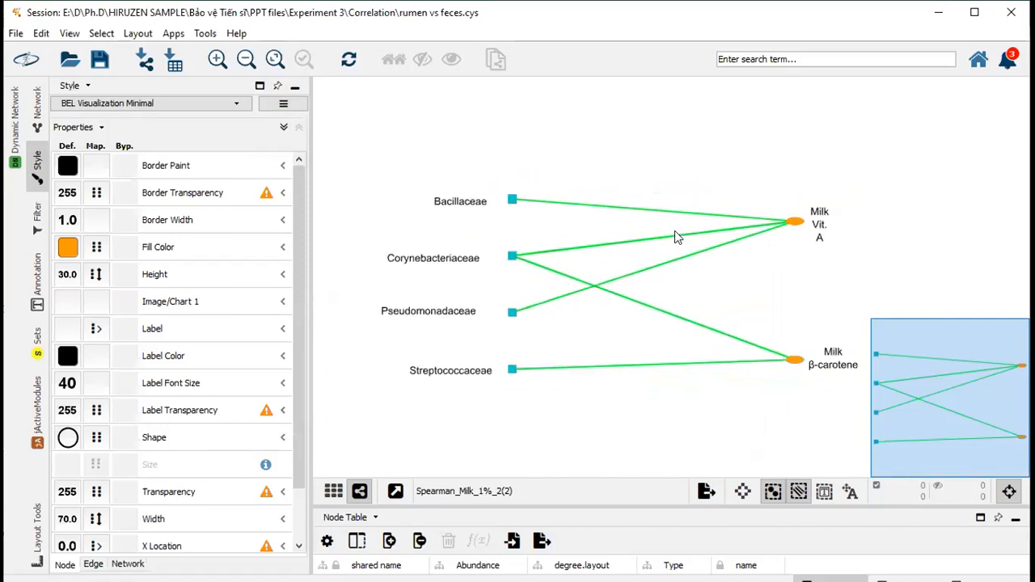
scroll(675, 231, down, 1)
drag(310, 236, 288, 246)
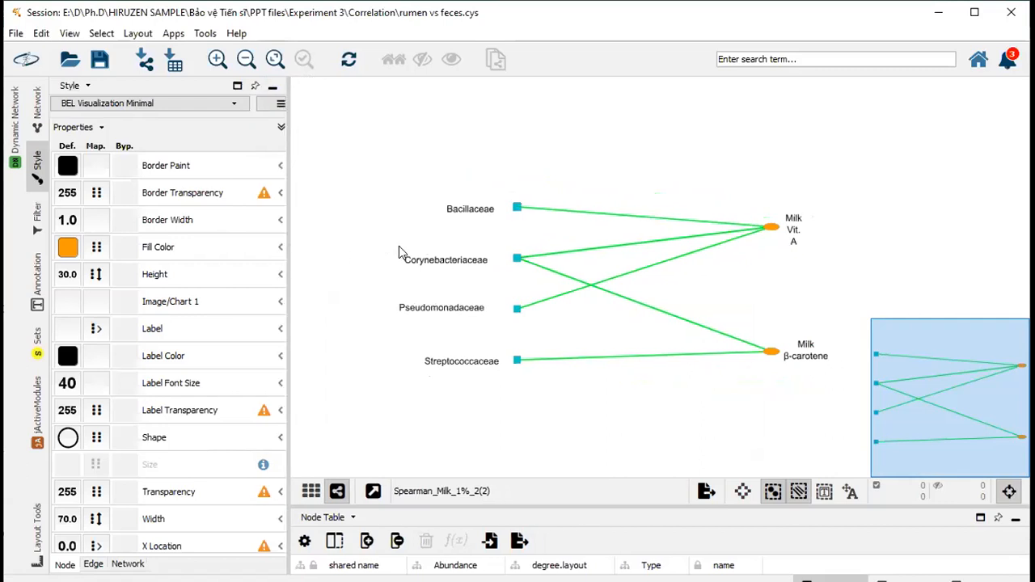
click(275, 59)
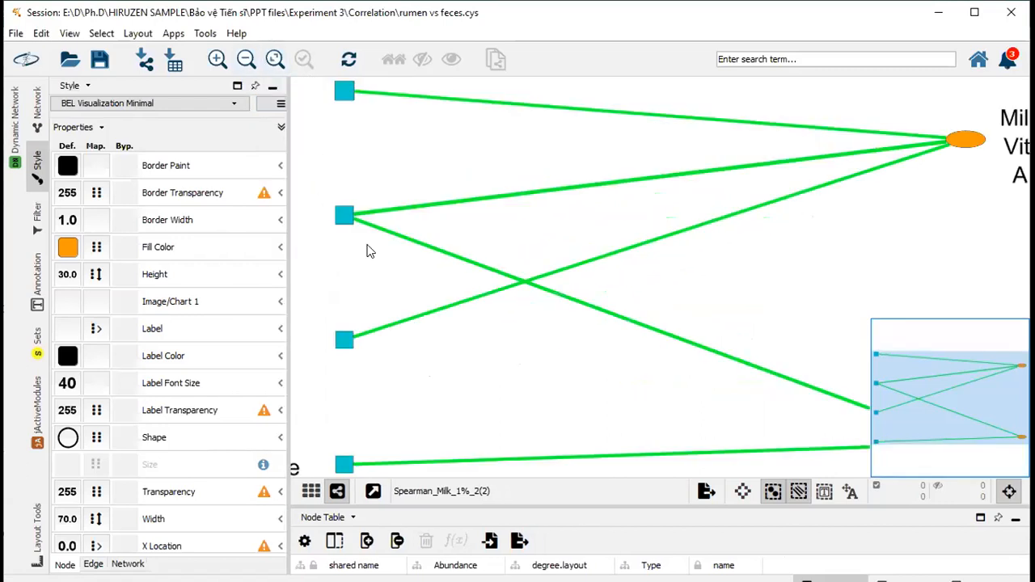
scroll(368, 251, down, 2)
scroll(368, 251, down, 1)
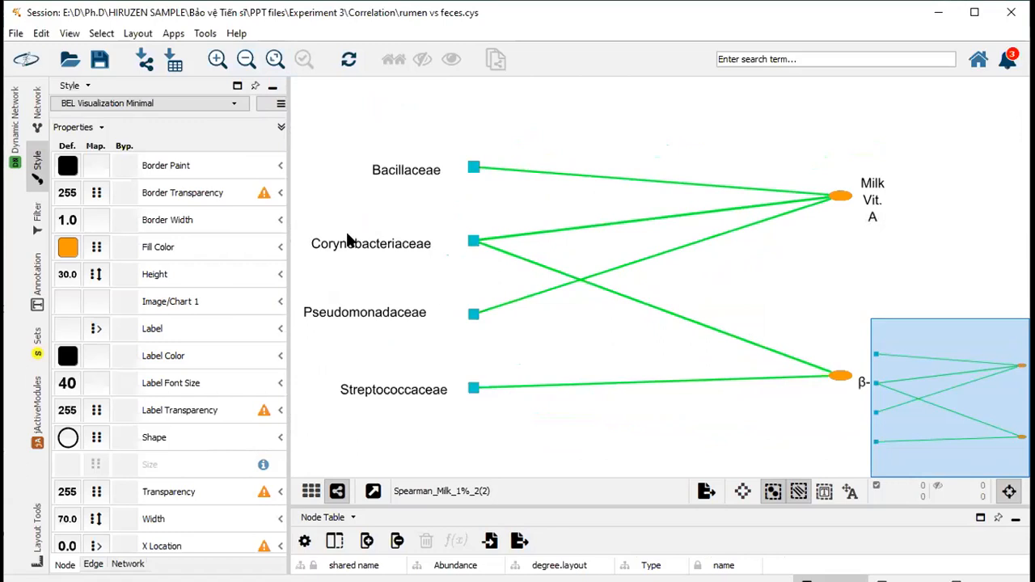